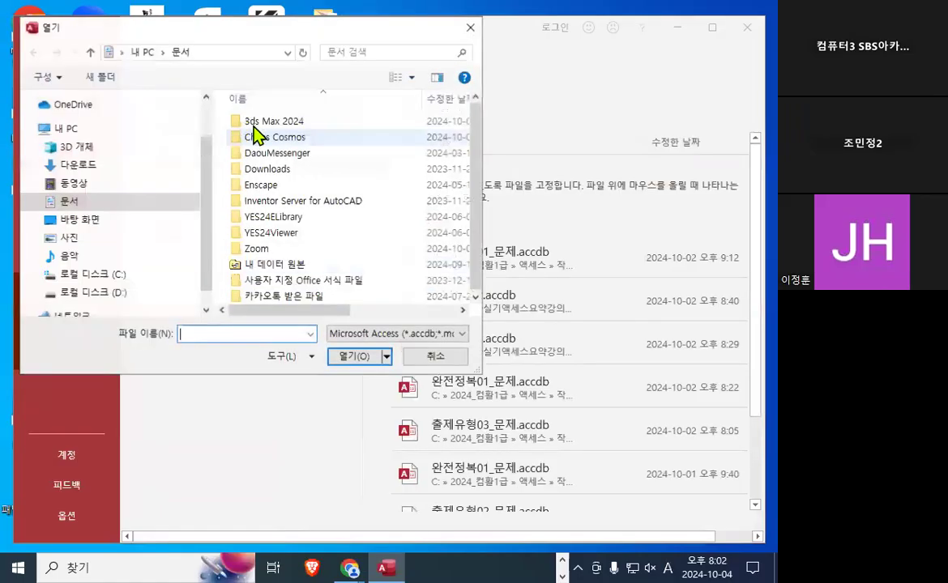
Open 완전정복01_문제.accdb from the C: drive folder 2024_컴활1급\액세스\작업파일\2장_출제유형01.
left_click(69, 274)
left_click(275, 266)
scroll(247, 227, "down", 2)
scroll(300, 142, "up", 2)
double_click(296, 139)
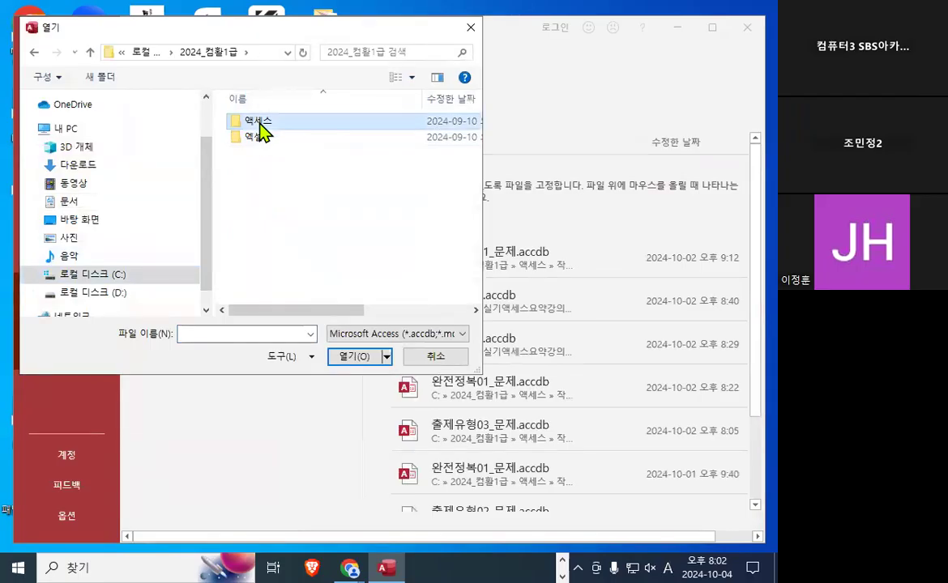
double_click(256, 121)
double_click(262, 137)
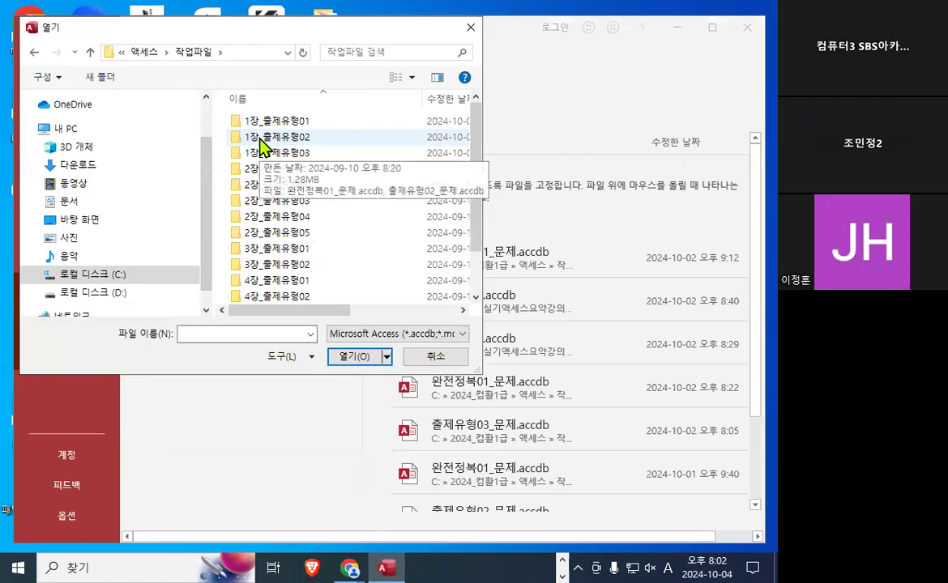
double_click(289, 169)
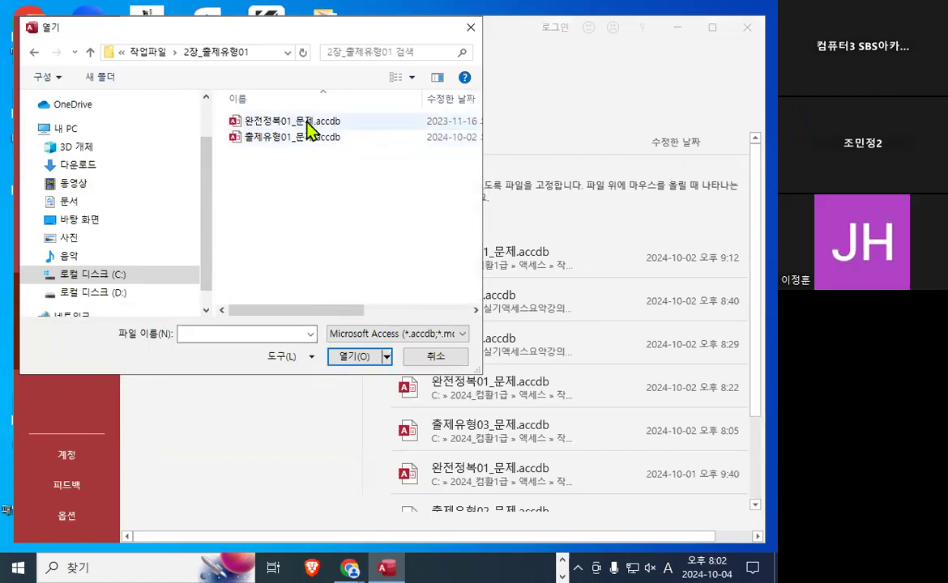
left_click(308, 126)
double_click(306, 121)
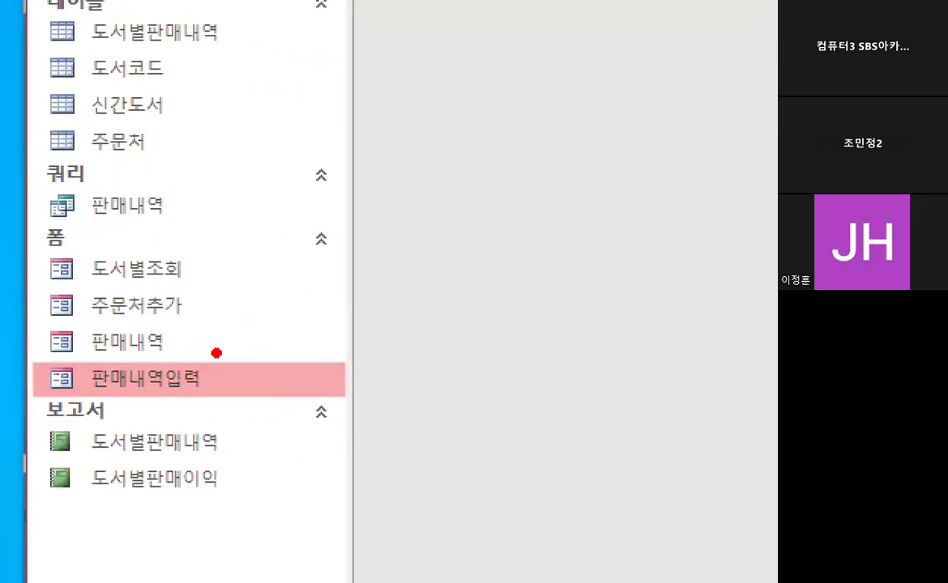
Open the 판매내역입력 form in Design view.
left_click_drag(216, 353, 217, 357)
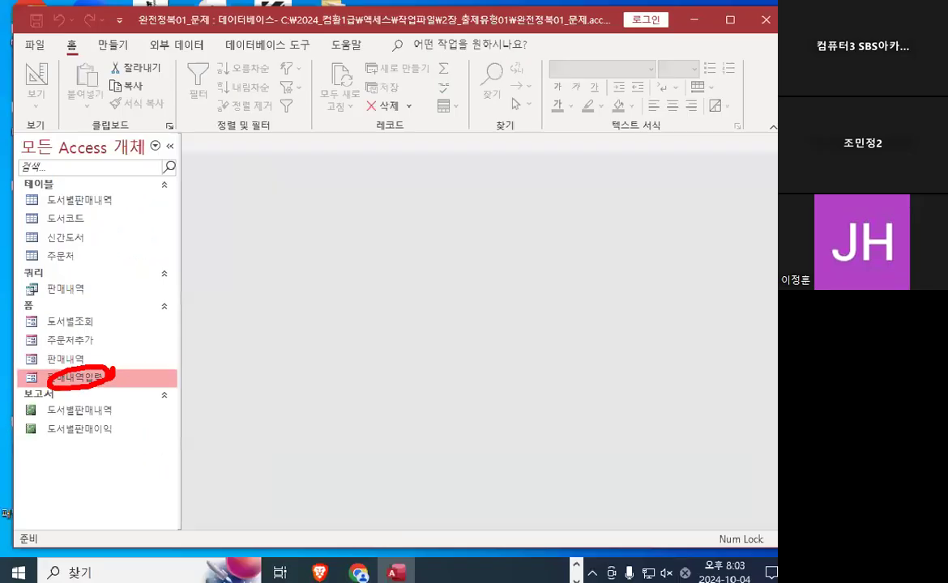
right_click(54, 379)
left_click(140, 188)
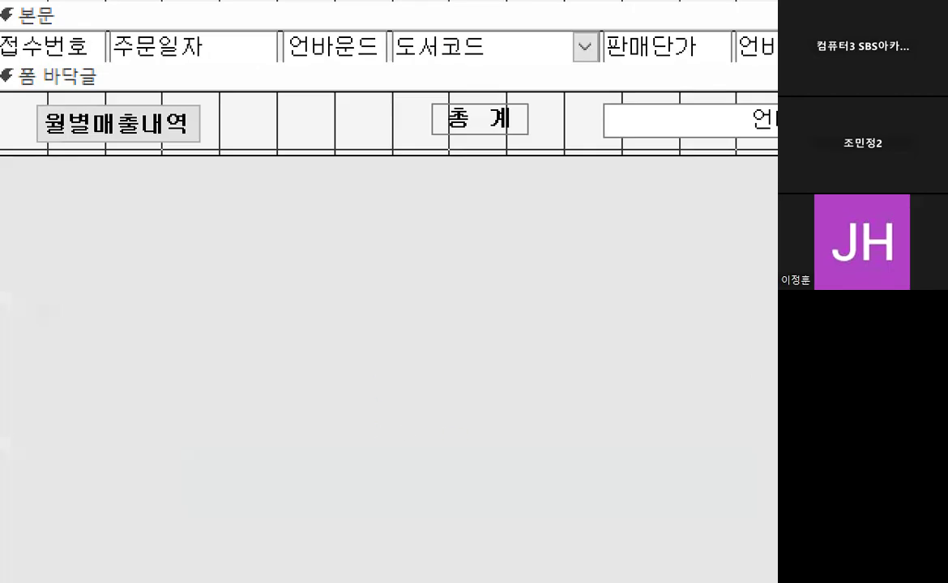
mouse_move(463, 396)
left_mouse_down()
mouse_move(376, 392)
mouse_move(450, 405)
left_mouse_up()
key("Escape")
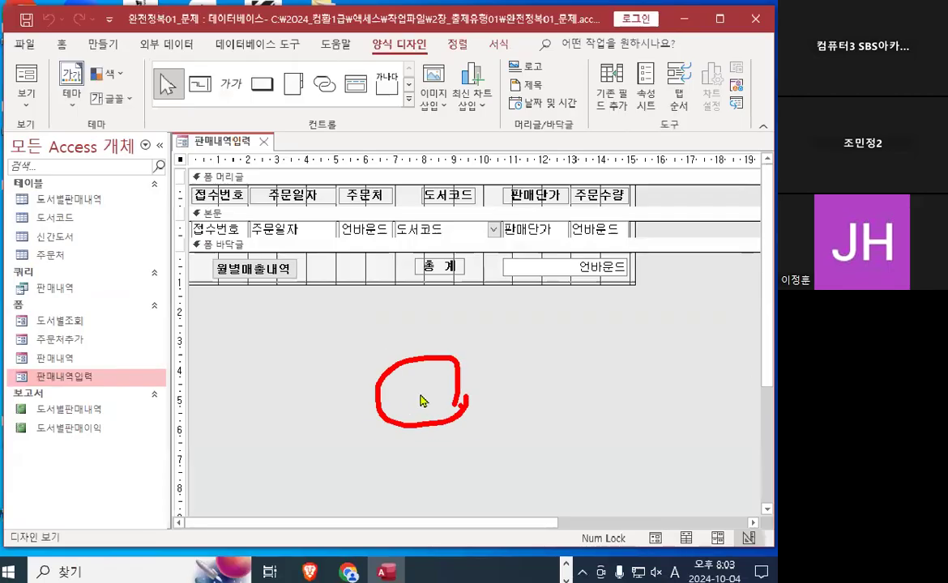
Display the property sheet for the form itself, listing all of its properties, and place it beside the form layout.
double_click(378, 384)
left_click_drag(495, 58, 589, 118)
left_click(599, 196)
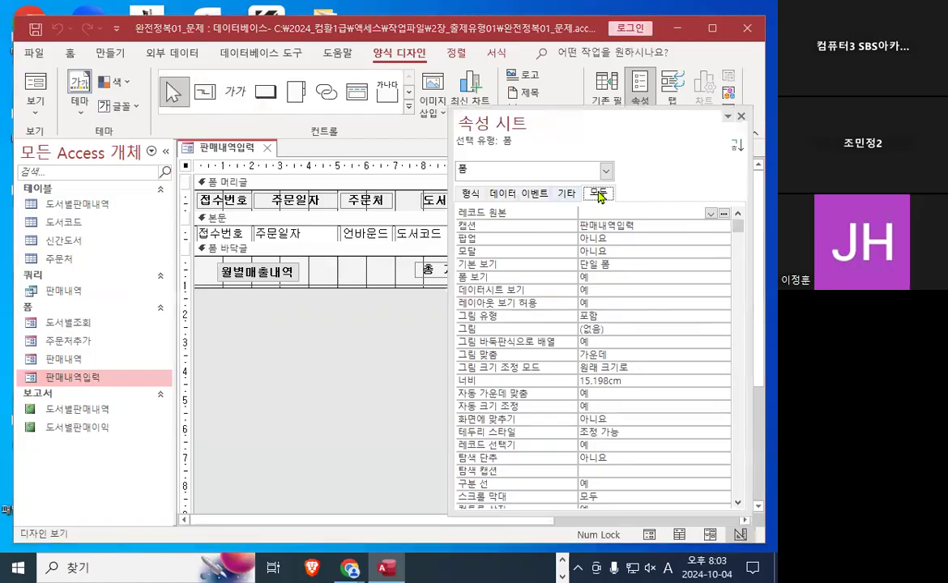
key("ctrl+1")
left_click_drag(585, 203, 630, 190)
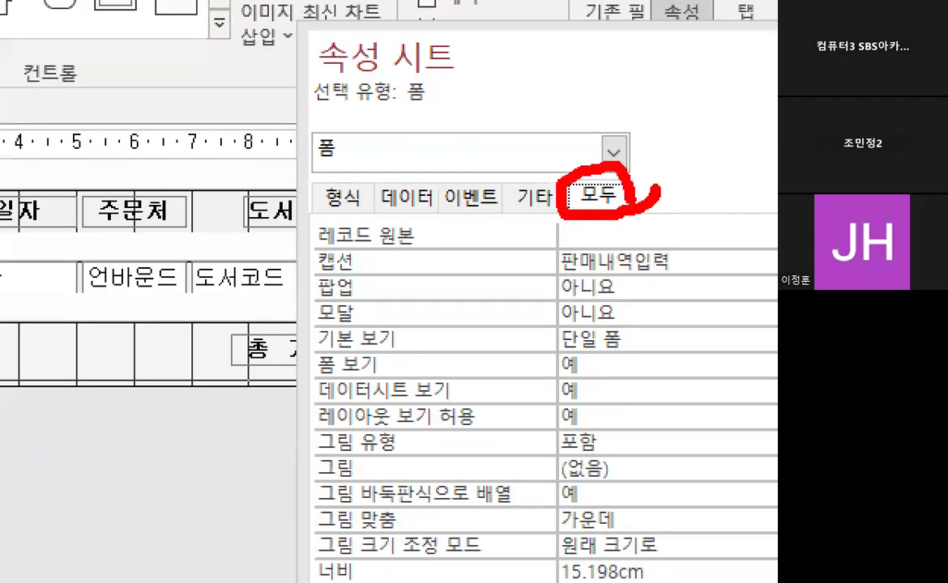
mouse_move(471, 122)
left_mouse_down()
mouse_move(393, 122)
mouse_move(425, 71)
left_mouse_up()
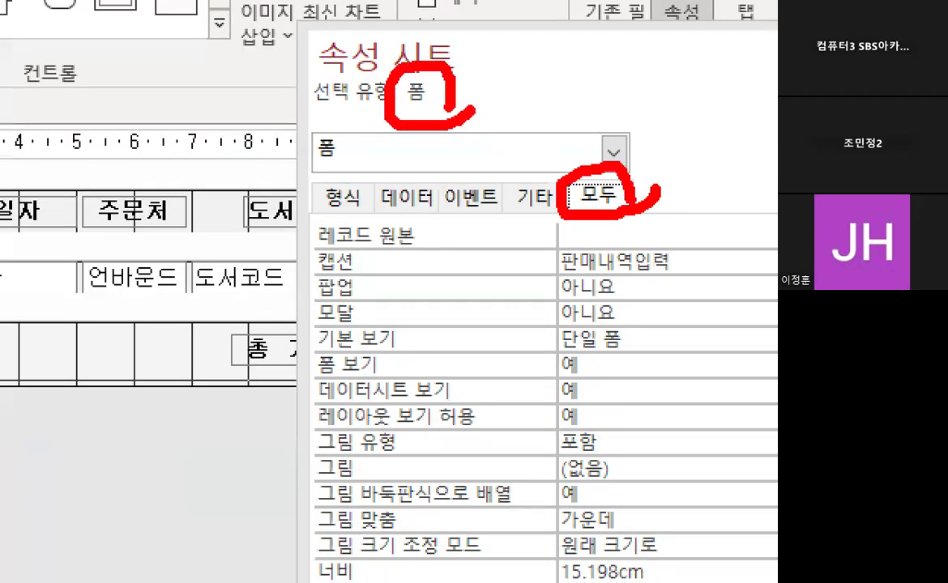
key("Escape")
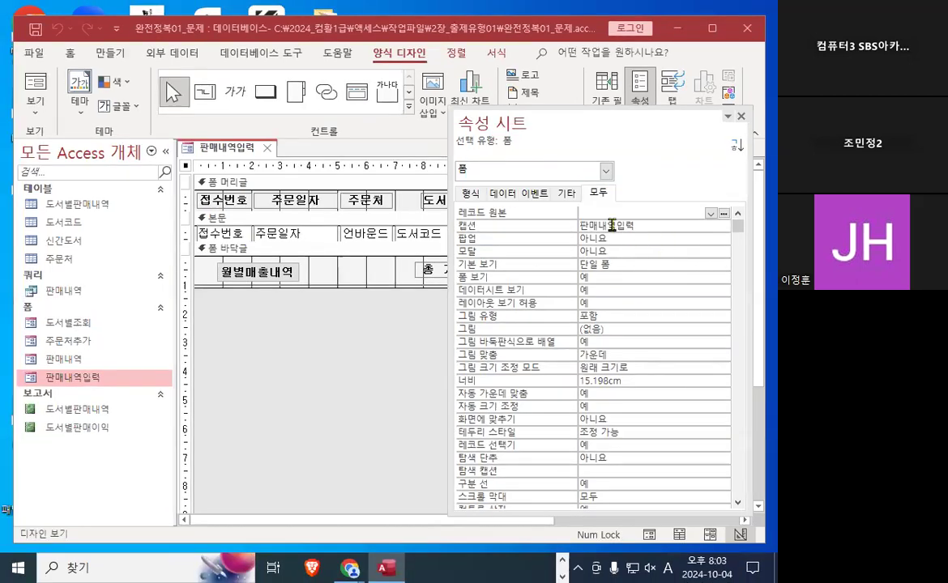
Set the form's record source (레코드 원본) to 도서별판매내역.
key("ctrl+1")
mouse_move(512, 224)
left_mouse_down()
mouse_move(458, 239)
mouse_move(530, 213)
left_mouse_up()
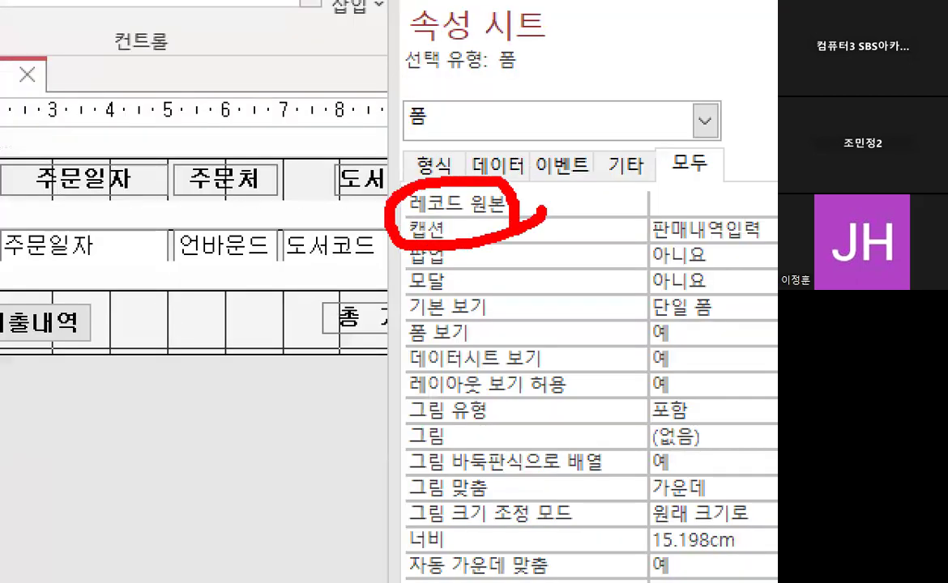
key("Escape")
left_click(711, 214)
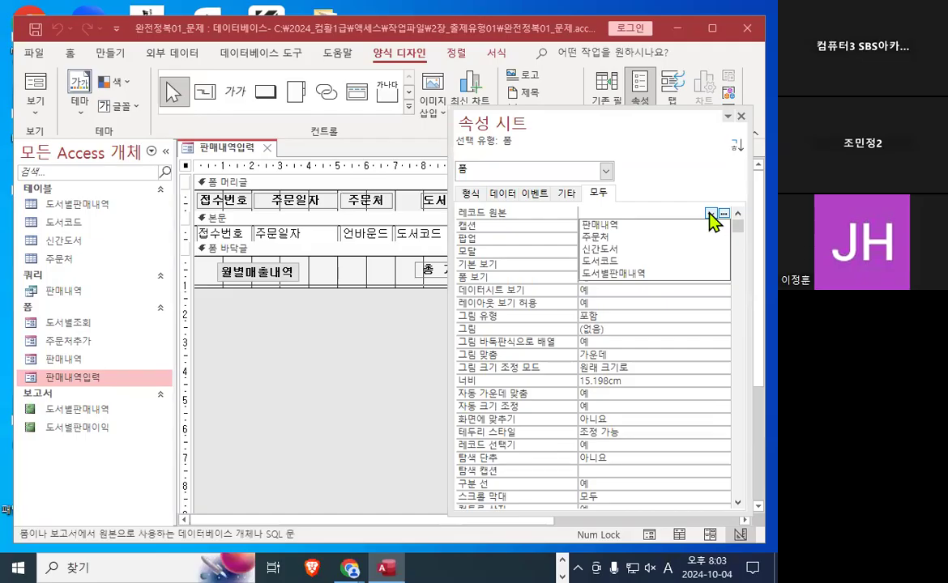
left_click(648, 272)
key("ctrl+1")
mouse_move(713, 203)
left_mouse_down()
mouse_move(550, 211)
mouse_move(666, 196)
left_mouse_up()
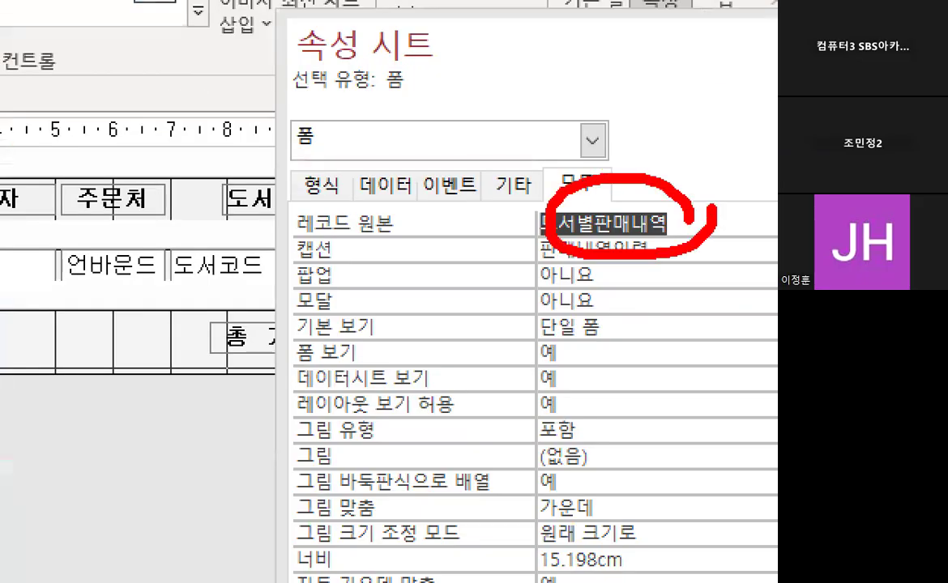
key("Escape")
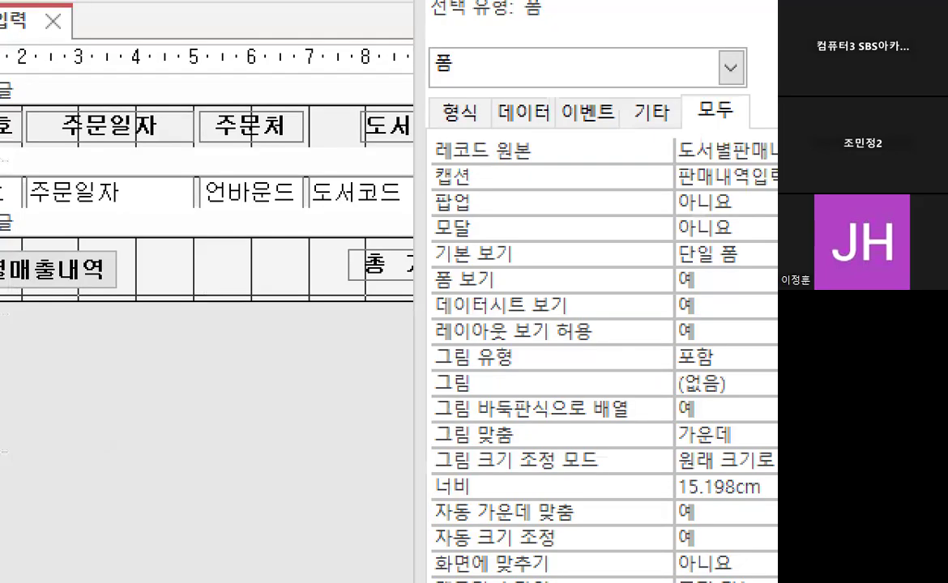
Inspect the form's 기본 보기 property and preview in Form view how its records are laid out.
mouse_move(516, 271)
left_mouse_down()
mouse_move(456, 255)
mouse_move(486, 258)
left_mouse_up()
key("Escape")
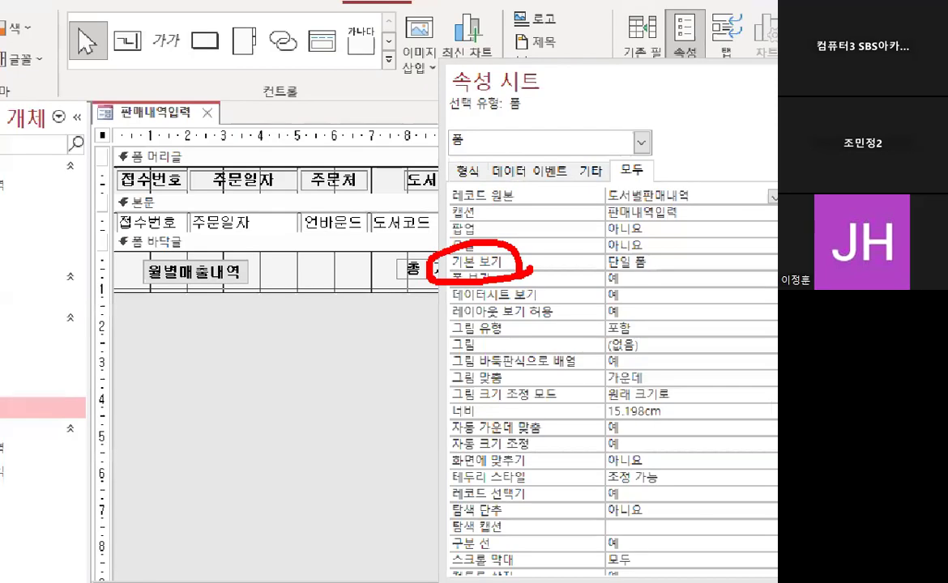
left_click(611, 266)
key("ctrl+1")
mouse_move(648, 267)
left_mouse_down()
mouse_move(587, 234)
mouse_move(619, 277)
left_mouse_up()
key("Escape")
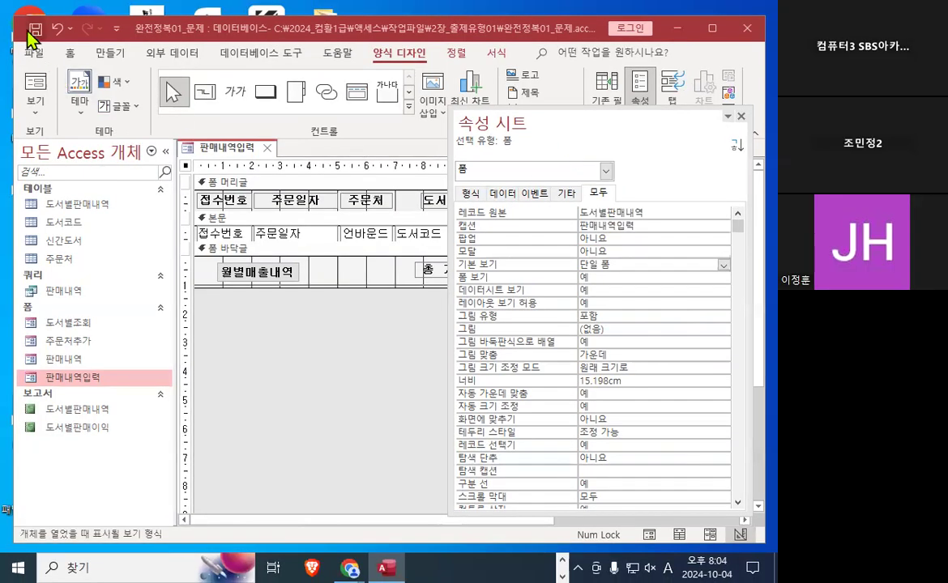
left_click(32, 86)
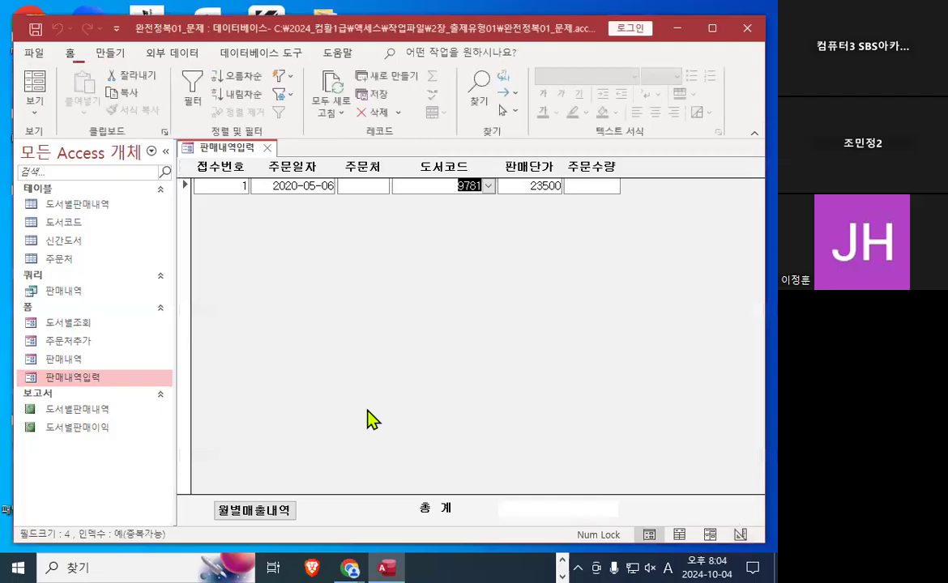
key("ctrl+1")
left_click_drag(380, 120, 358, 108)
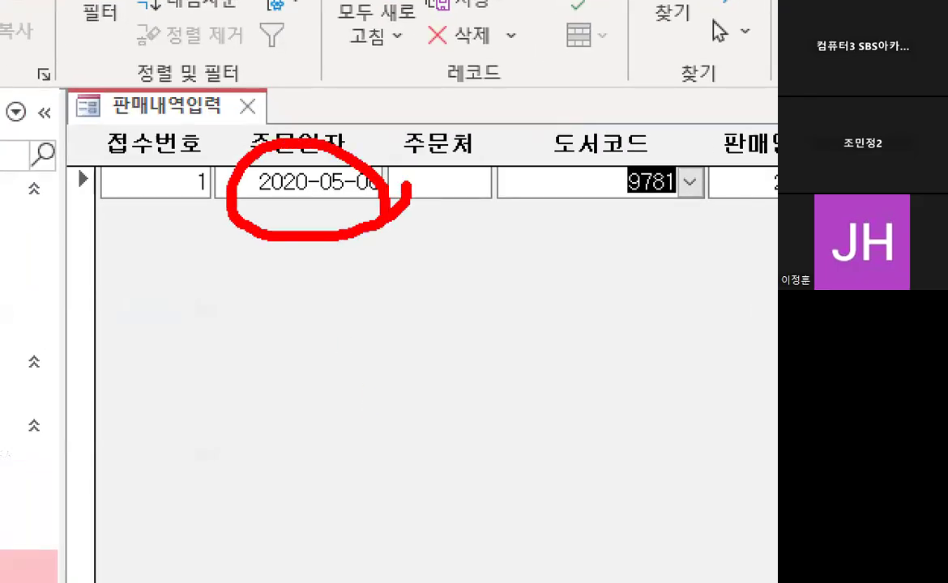
left_click_drag(431, 166, 572, 83)
key("Escape")
key("ctrl+1")
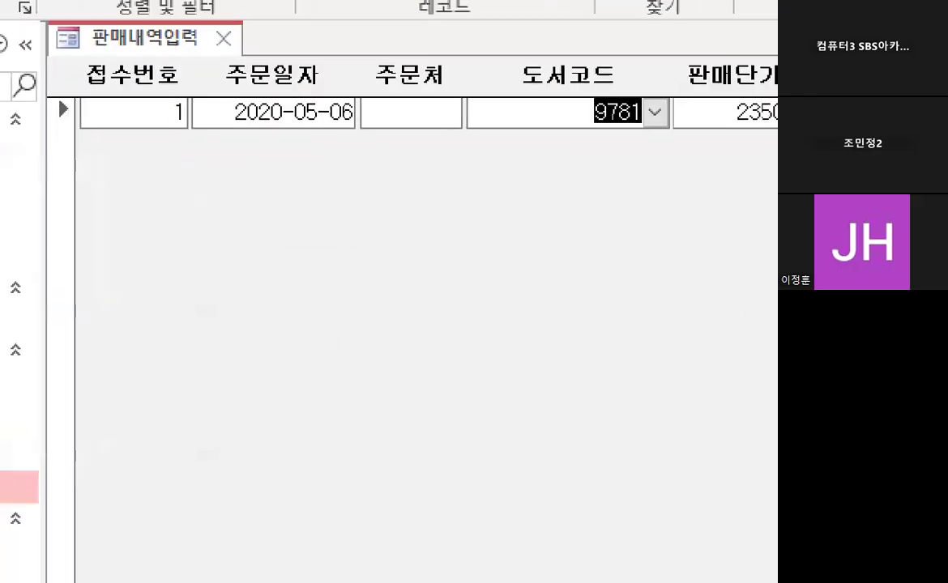
left_click_drag(341, 207, 341, 351)
mouse_move(329, 405)
left_mouse_down()
mouse_move(341, 437)
mouse_move(450, 307)
left_mouse_up()
key("Escape")
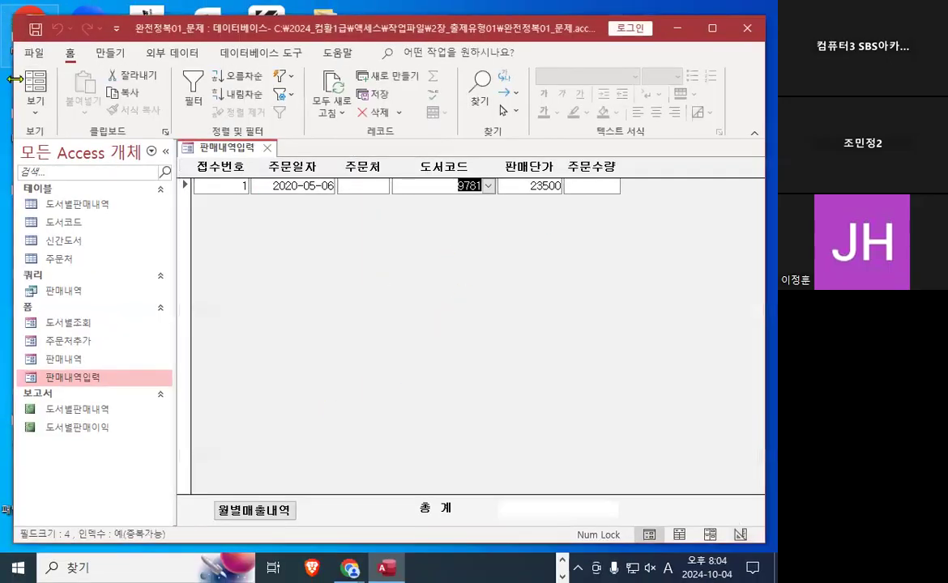
Return to Design view and set the form's default view (기본 보기) to 연속 폼.
left_click(29, 85)
left_click(77, 254)
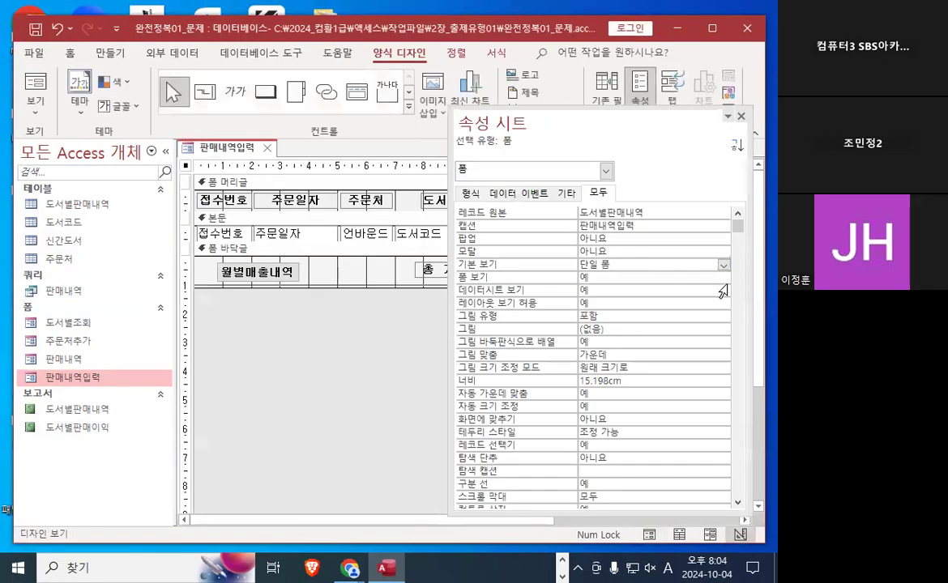
left_click(656, 264)
left_click(724, 265)
left_click(604, 288)
mouse_move(568, 241)
left_mouse_down()
mouse_move(641, 264)
mouse_move(531, 212)
left_mouse_up()
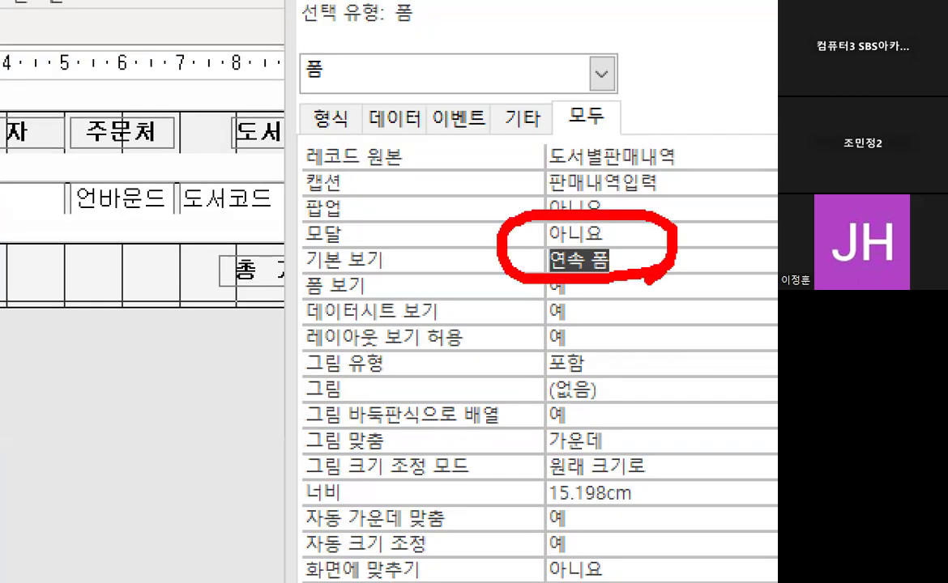
key("Escape")
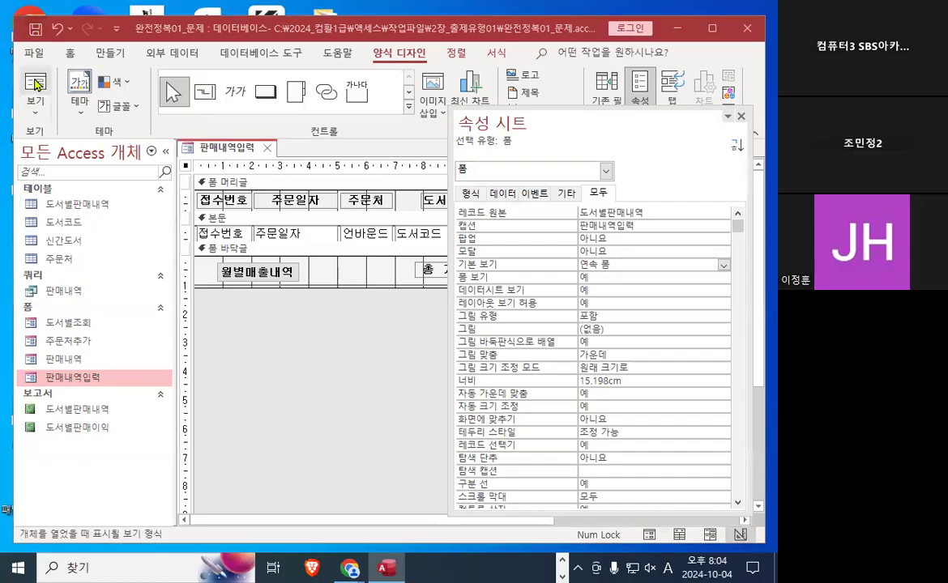
Preview the records of the 판매내역입력 form in Form view and return to Design view.
left_click(35, 84)
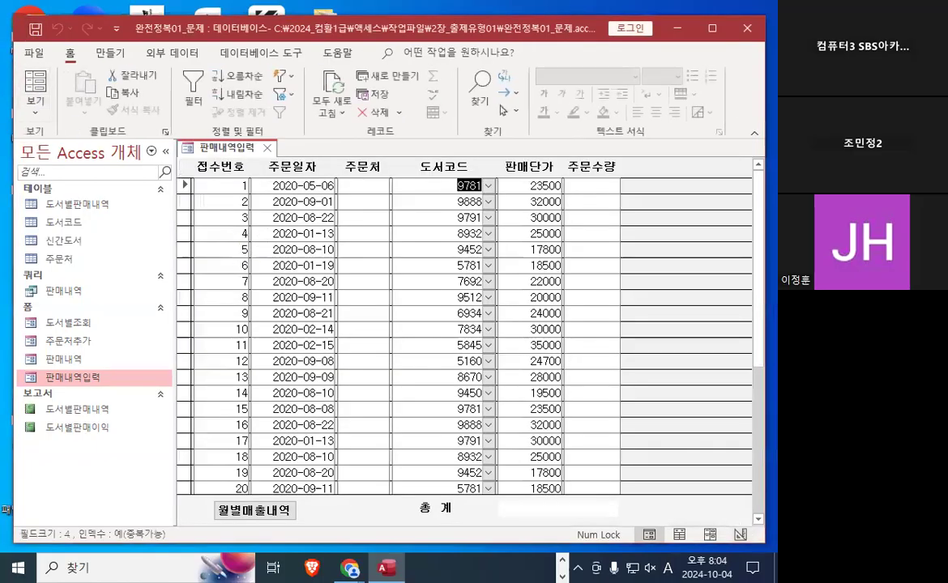
left_click_drag(367, 151, 366, 462)
mouse_move(350, 421)
left_mouse_down()
mouse_move(365, 464)
mouse_move(441, 388)
left_mouse_up()
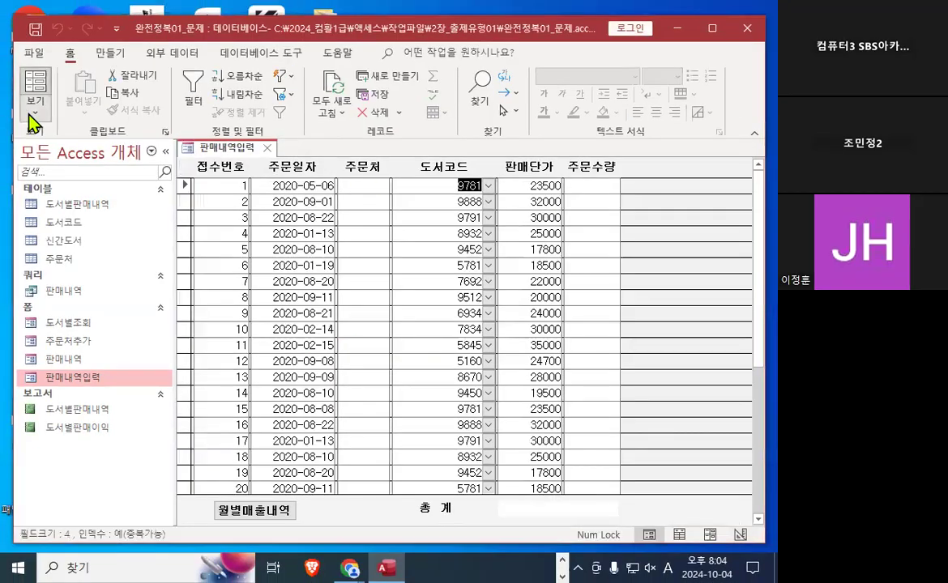
left_click(29, 105)
left_click(61, 254)
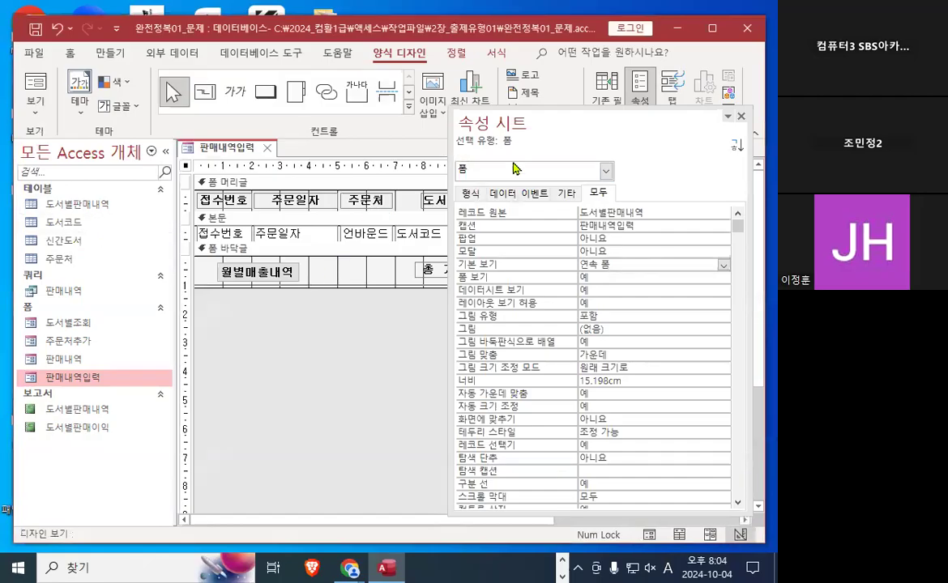
Select the unbound total text box txt총계 in the form footer, moving the property sheet so both the layout and properties are accessible.
left_click_drag(654, 120, 451, 406)
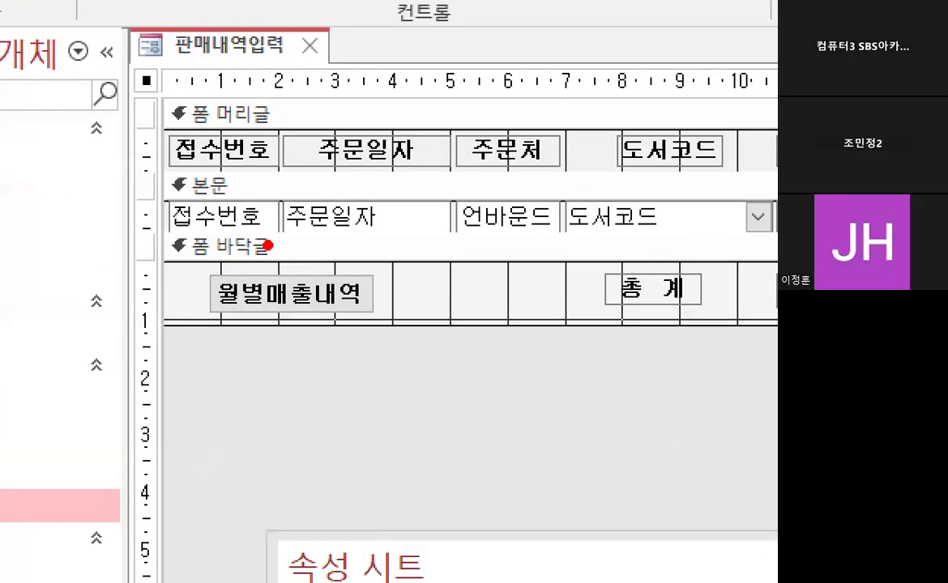
mouse_move(243, 248)
left_mouse_down()
mouse_move(203, 261)
mouse_move(245, 246)
left_mouse_up()
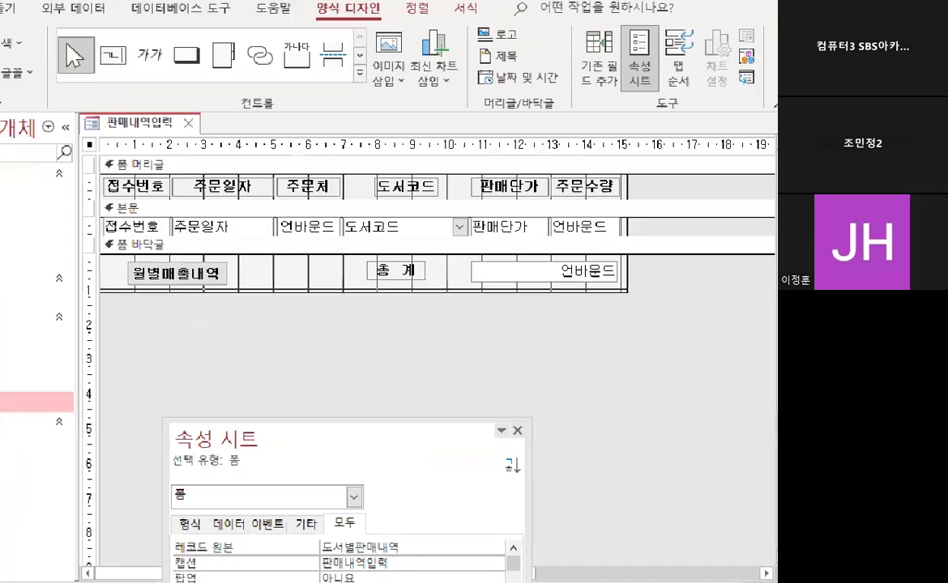
mouse_move(637, 271)
left_mouse_down()
mouse_move(504, 265)
mouse_move(636, 264)
left_mouse_up()
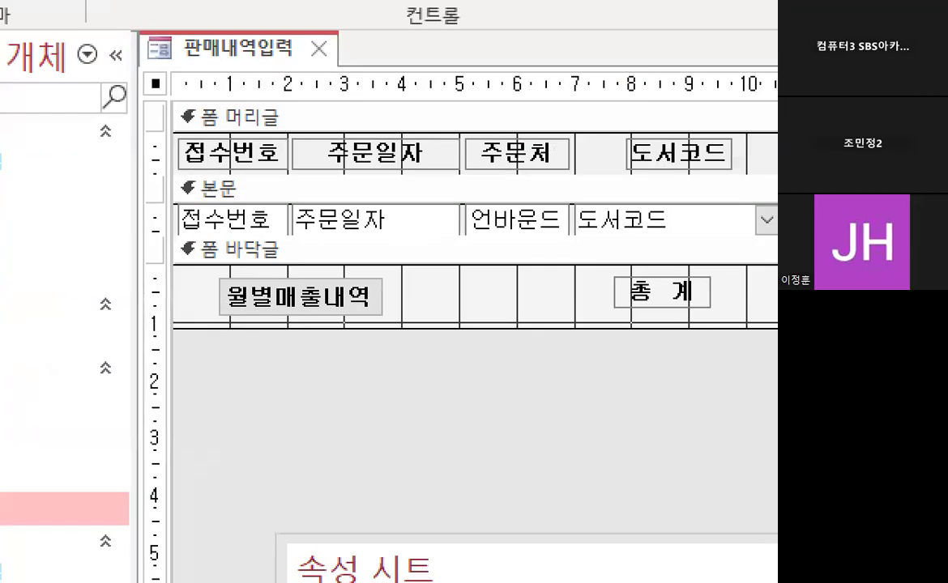
mouse_move(265, 251)
left_mouse_down()
mouse_move(202, 239)
mouse_move(264, 244)
left_mouse_up()
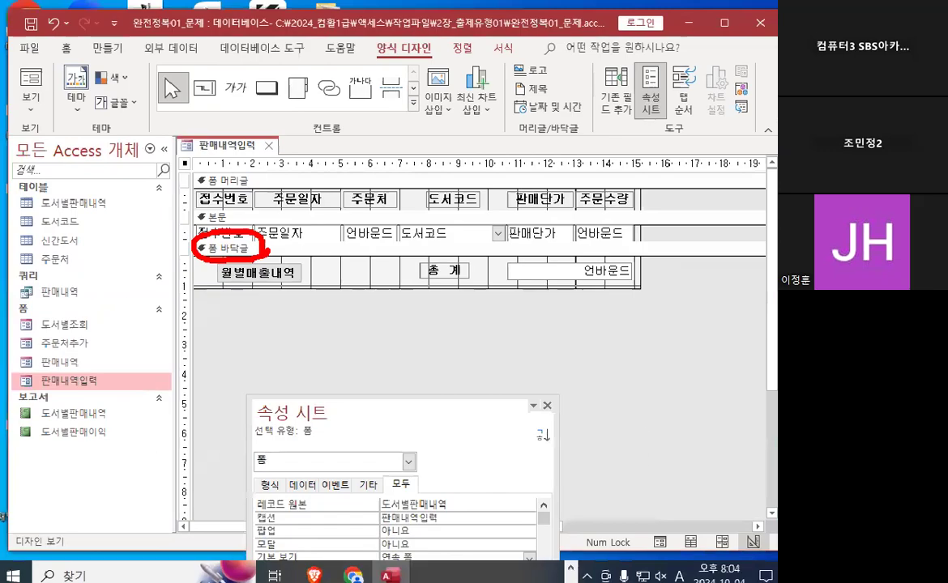
left_click(578, 274)
left_click_drag(450, 409, 583, 232)
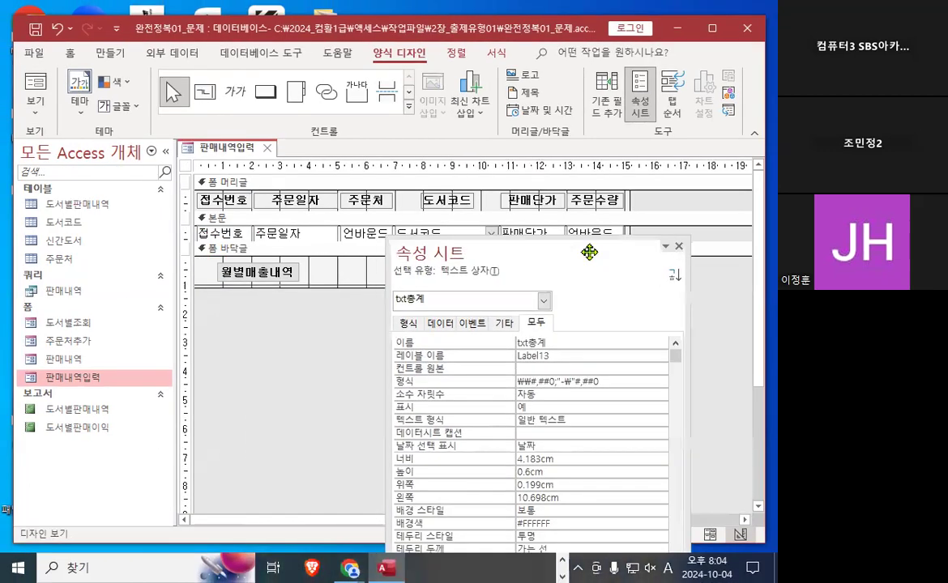
mouse_move(387, 308)
left_mouse_down()
mouse_move(403, 316)
mouse_move(428, 305)
mouse_move(397, 261)
mouse_move(449, 301)
left_mouse_up()
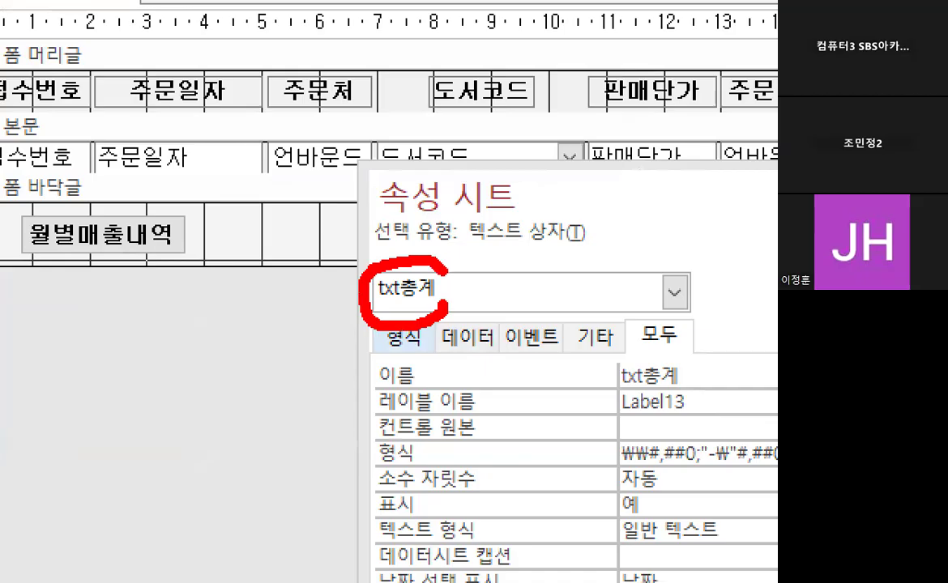
left_click_drag(503, 152, 414, 256)
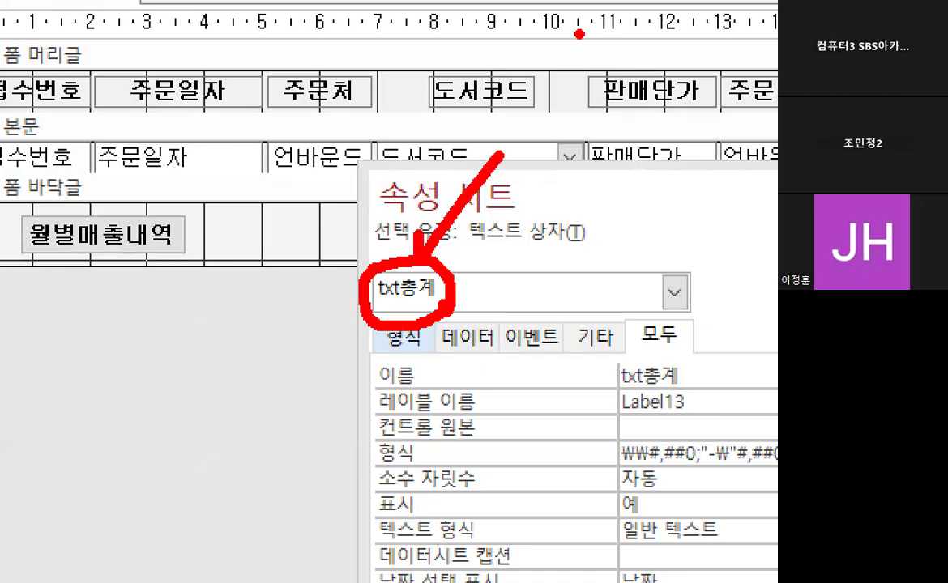
key("Escape")
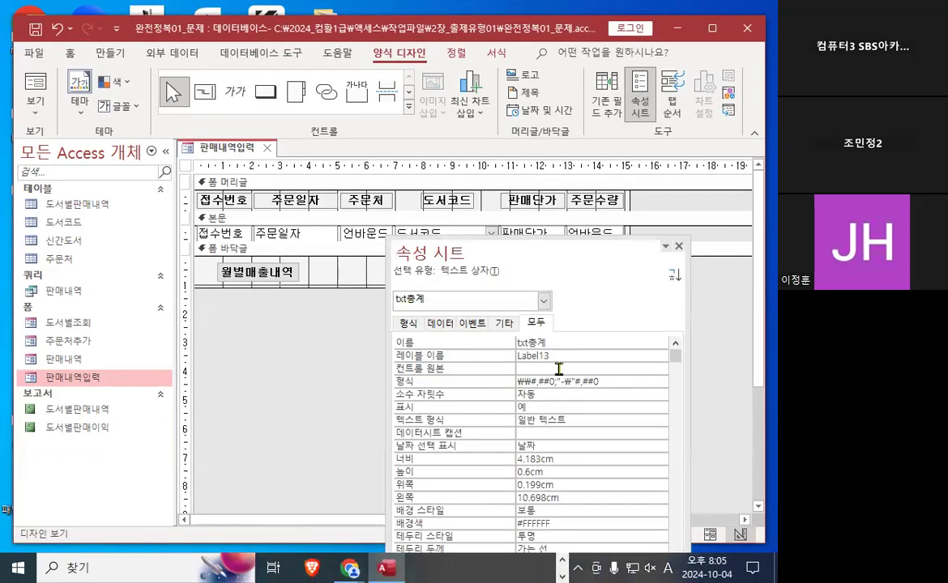
Open the zoom editor for the control source (컨트롤 원본) of txt총계 and begin the expression with =sum(.
key("ctrl+1")
left_click_drag(410, 380, 451, 373)
left_click_drag(306, 358, 338, 314)
mouse_move(608, 347)
left_mouse_down()
mouse_move(531, 301)
mouse_move(612, 350)
left_mouse_up()
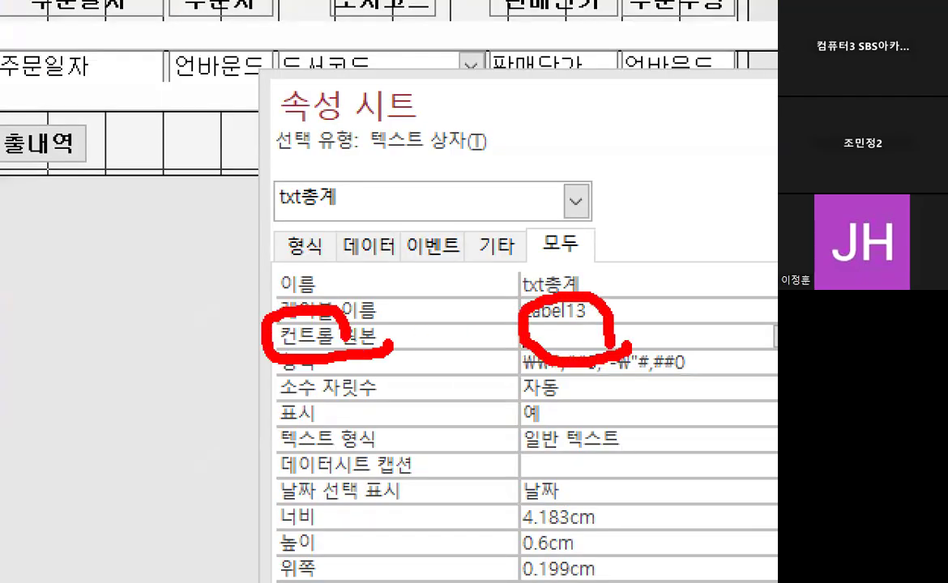
key("Escape")
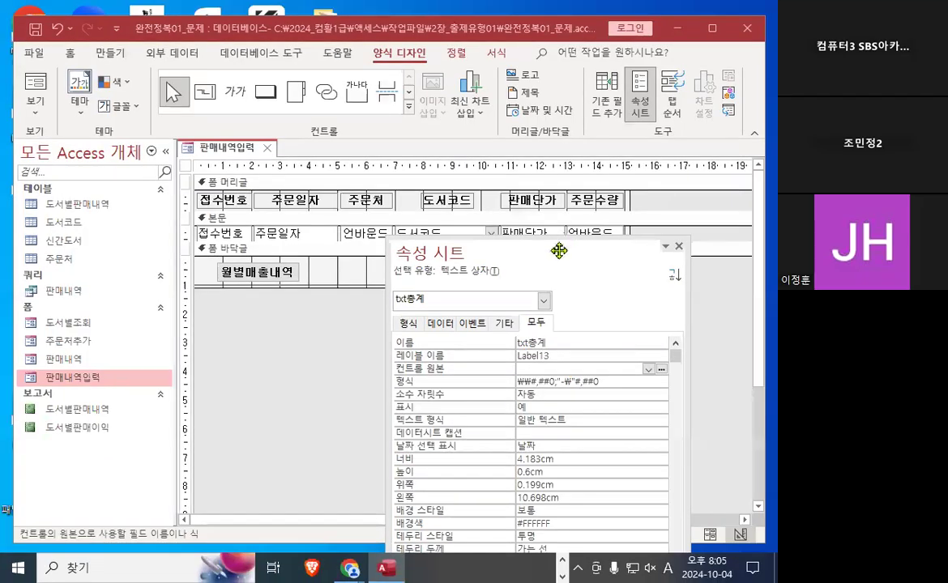
right_click(487, 268)
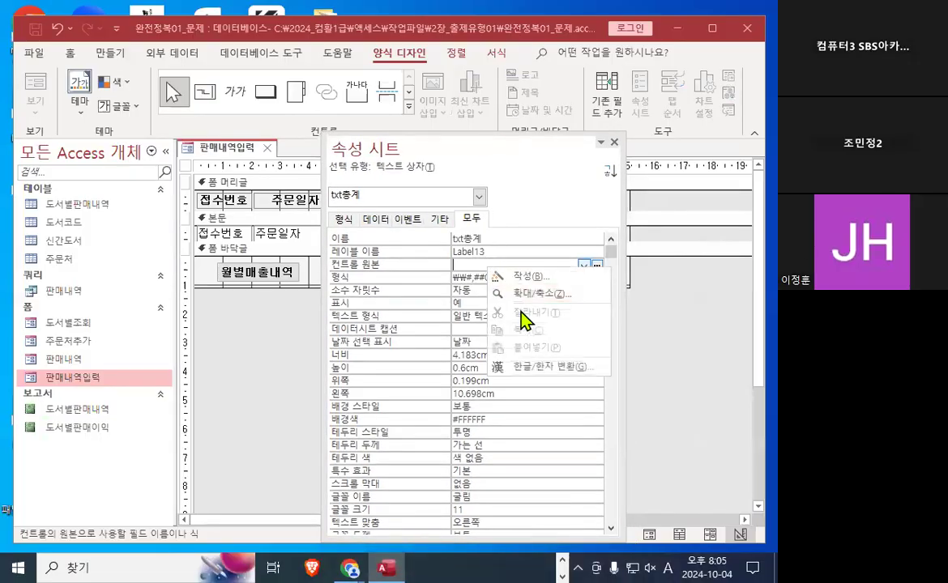
left_click(534, 293)
type("=s")
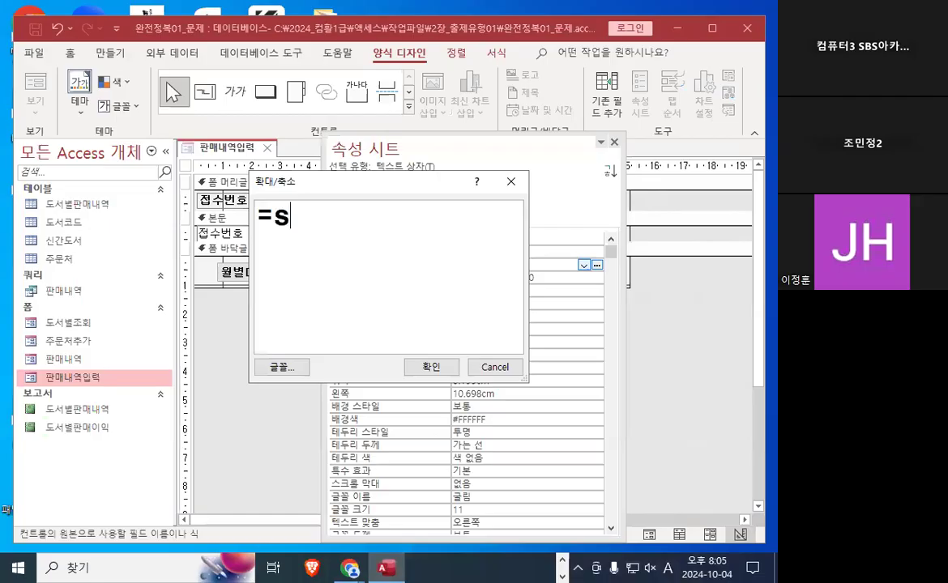
type("um(")
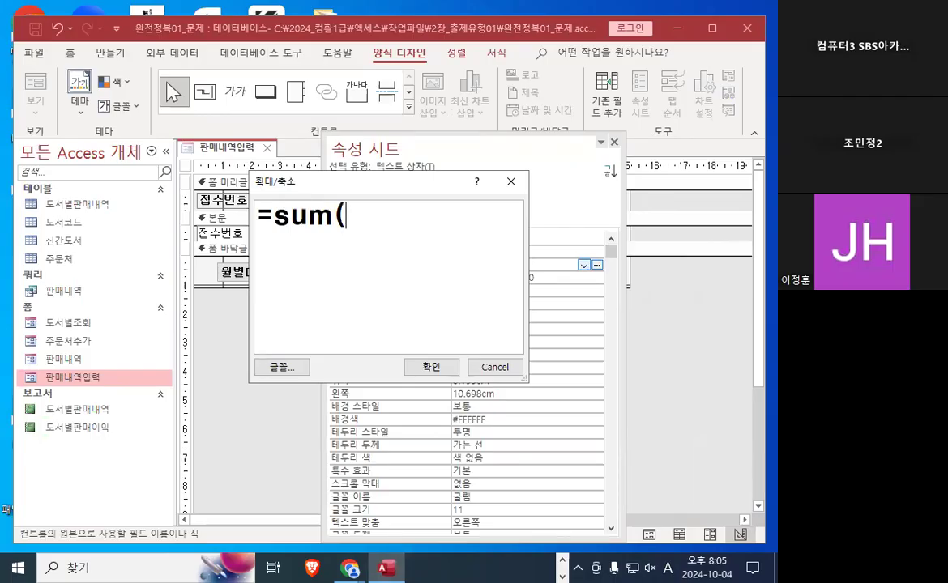
Add the field reference [판매단가] inside the sum function of the control source expression.
type("[")
type("vk")
key("BackSpace")
key("BackSpace")
key("Hangul")
type("판")
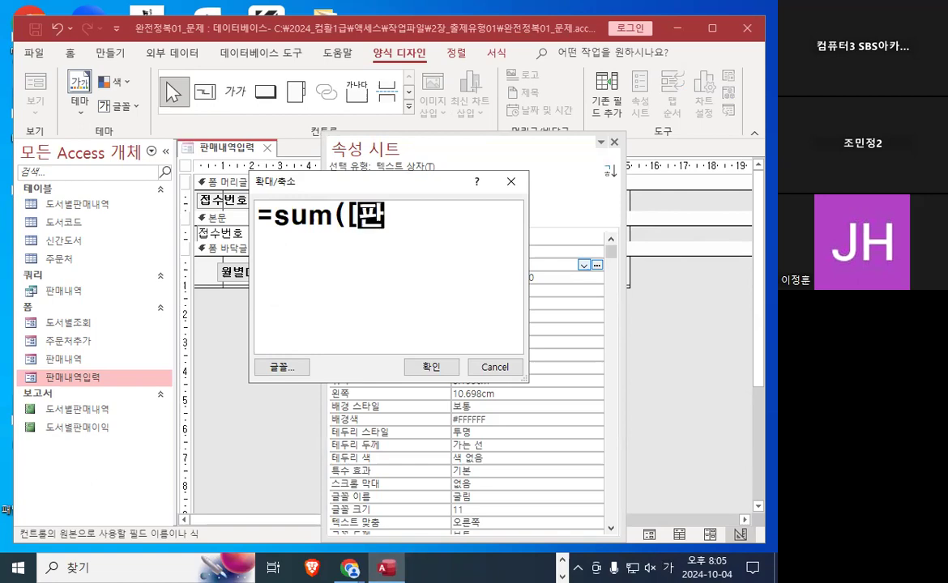
type("매단가]")
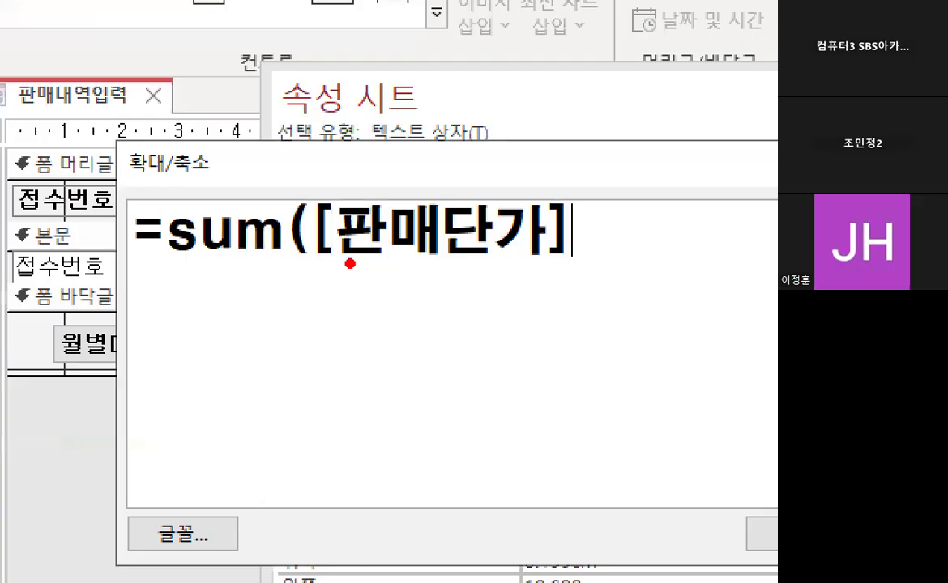
left_click_drag(363, 231, 471, 229)
left_click_drag(332, 201, 337, 266)
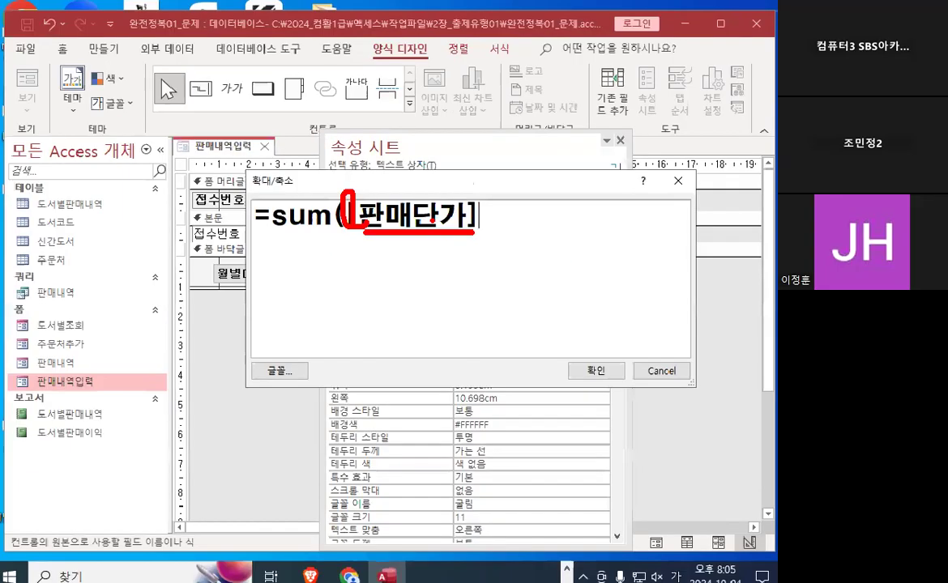
Complete the expression as =sum([판매단가]*[주문수량]) and confirm it as the control source of txt총계.
type("*")
type("[")
type("쥬\\\\")
key("BackSpace")
key("BackSpace")
key("BackSpace")
type("주문수량])")
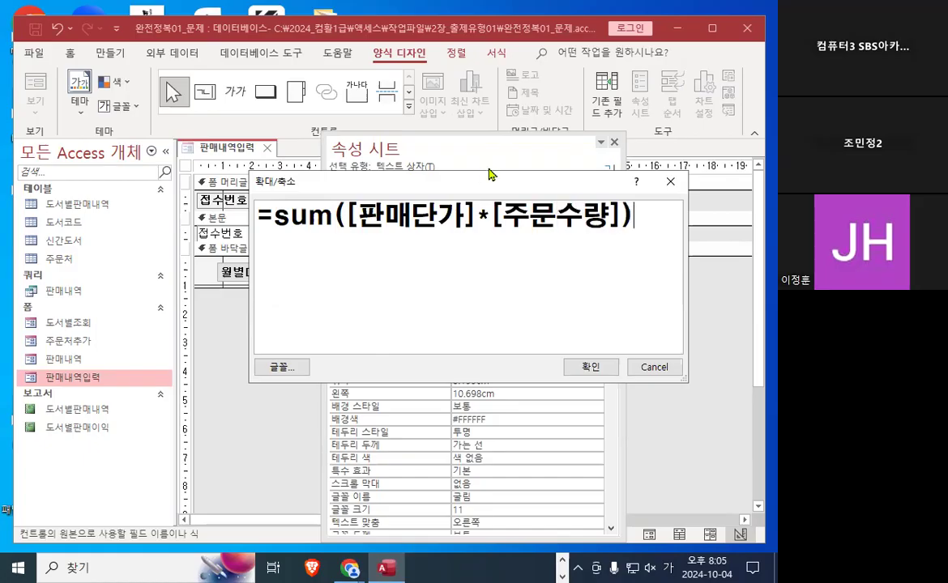
key("ctrl+2")
left_click_drag(364, 235, 442, 234)
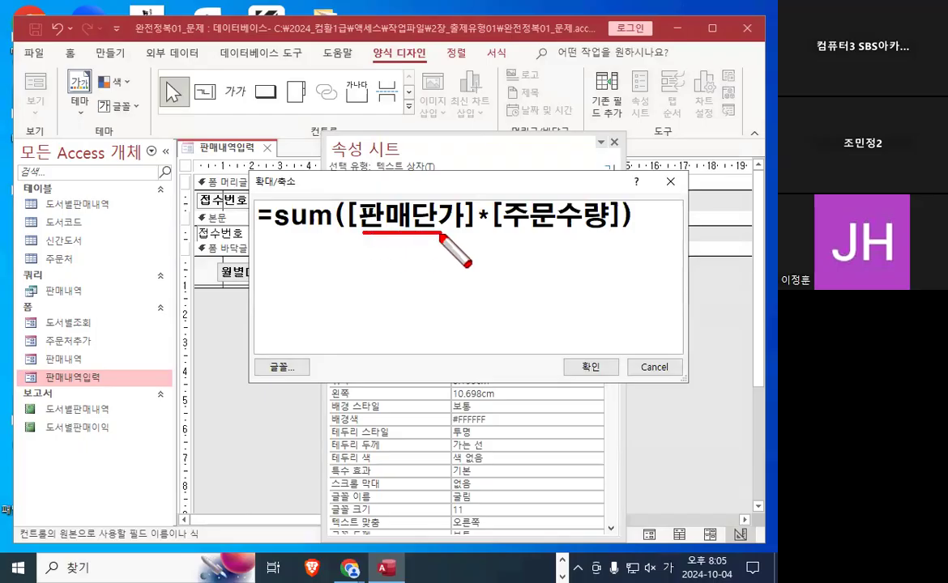
left_click_drag(503, 236, 595, 236)
mouse_move(284, 240)
left_mouse_down()
mouse_move(268, 219)
mouse_move(345, 239)
left_mouse_up()
mouse_move(388, 166)
left_mouse_down()
mouse_move(409, 196)
mouse_move(462, 139)
left_mouse_up()
left_click_drag(535, 166, 599, 112)
left_click_drag(343, 209, 346, 227)
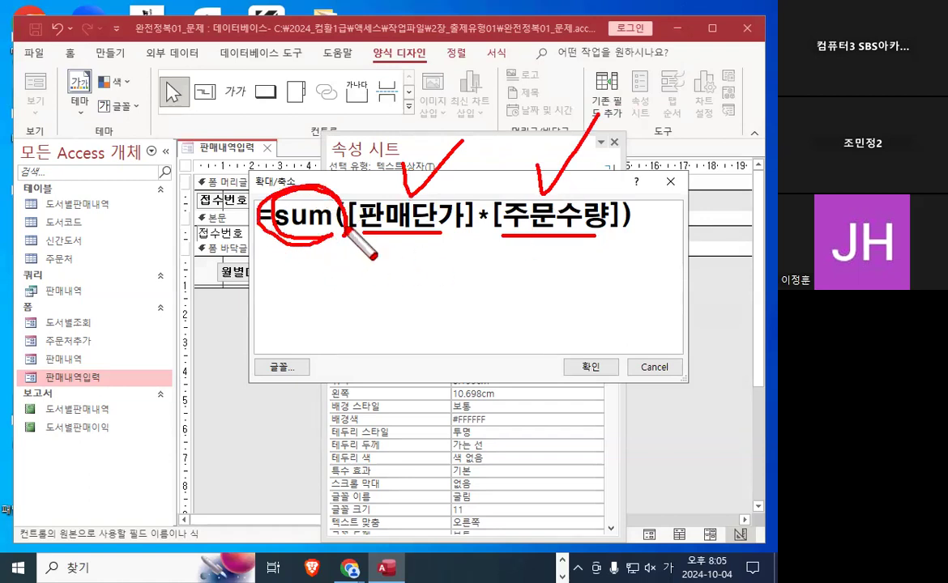
key("Escape")
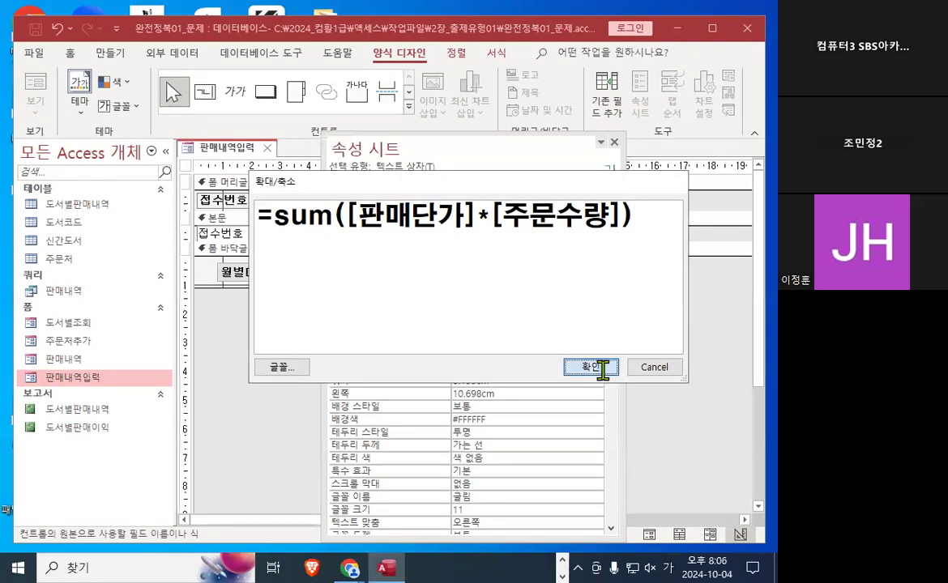
left_click(602, 374)
Preview the 판매내역입력 form in Form view to check the footer total and return to Design view.
left_click_drag(377, 286, 631, 294)
key("Escape")
left_click_drag(510, 150, 608, 114)
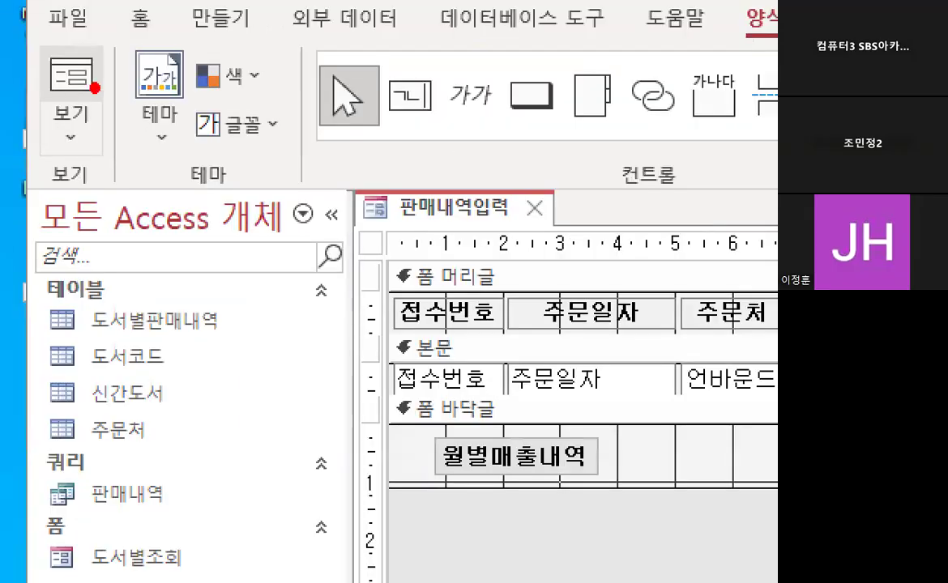
mouse_move(45, 89)
left_mouse_down()
mouse_move(36, 64)
mouse_move(48, 85)
left_mouse_up()
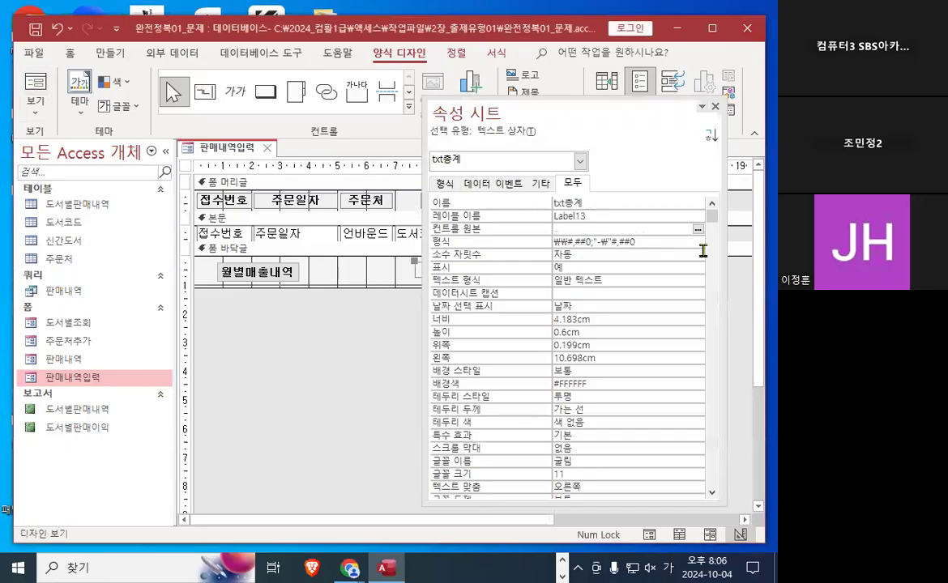
left_click(38, 85)
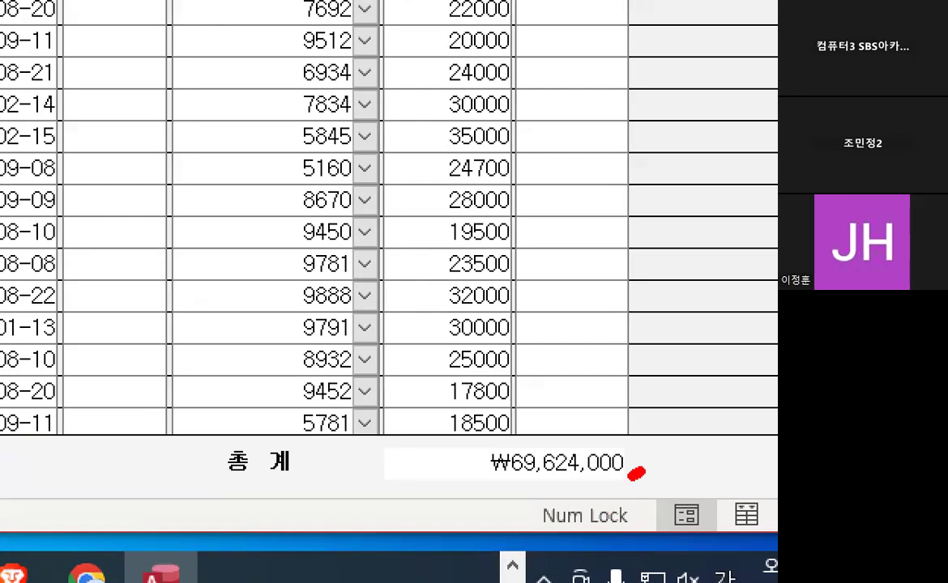
mouse_move(636, 473)
left_mouse_down()
mouse_move(555, 403)
mouse_move(645, 463)
left_mouse_up()
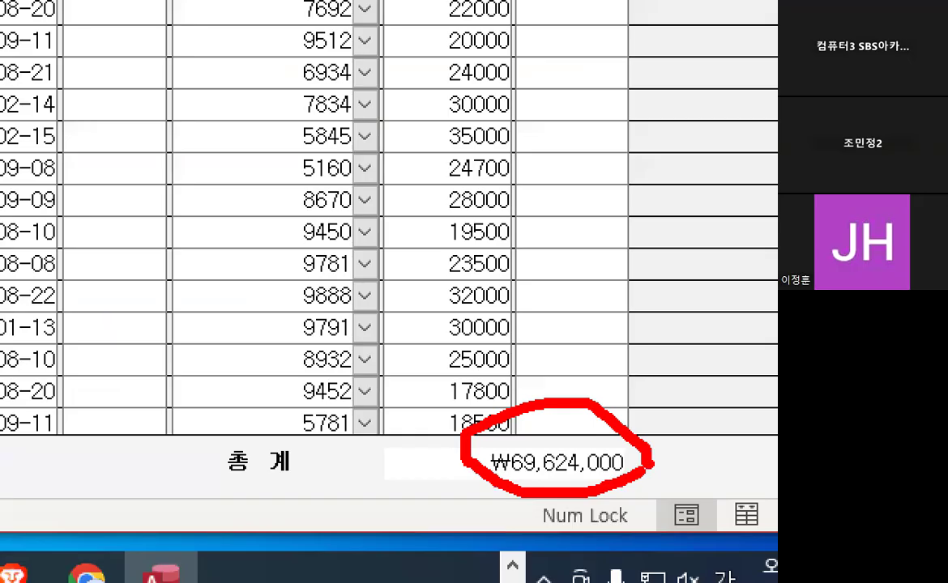
left_click_drag(713, 308, 624, 422)
key("Escape")
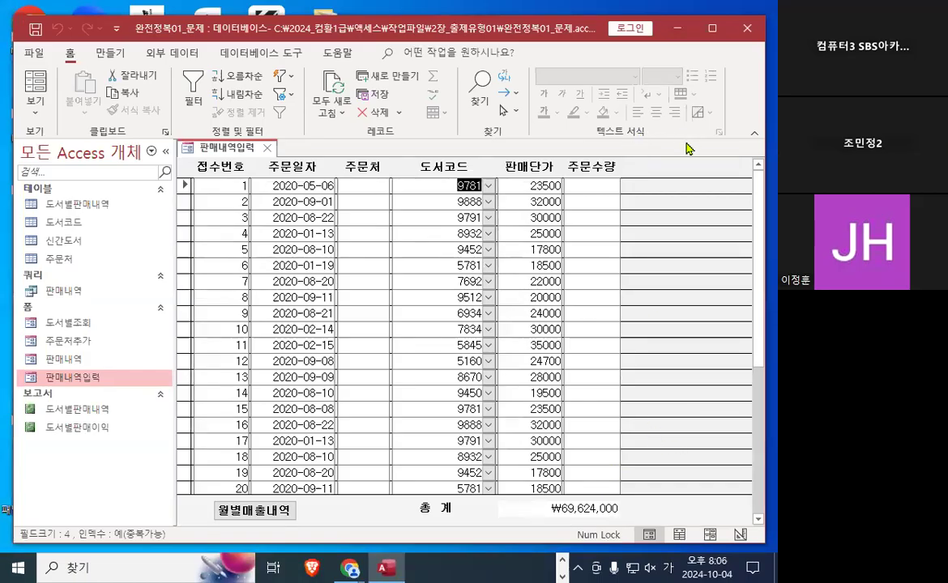
left_click(35, 104)
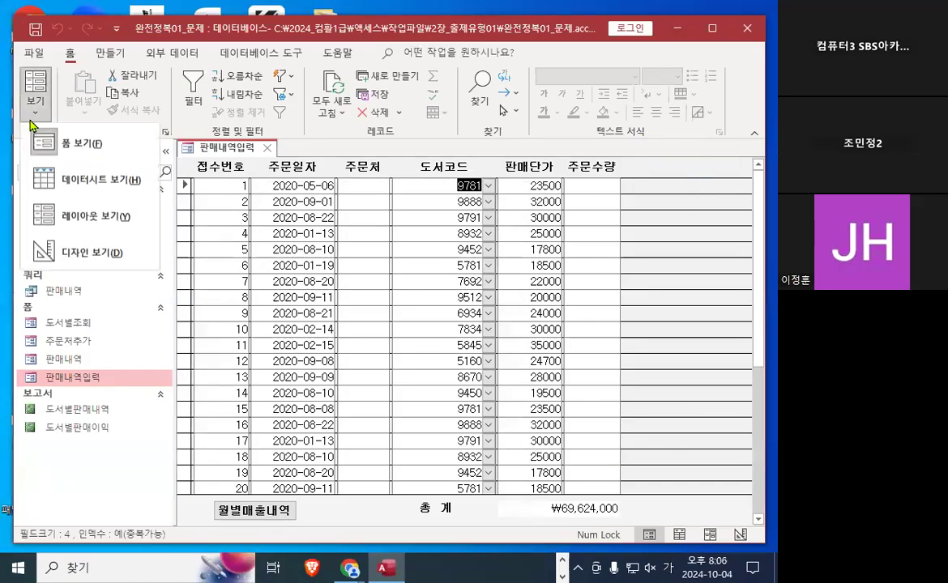
left_click(73, 254)
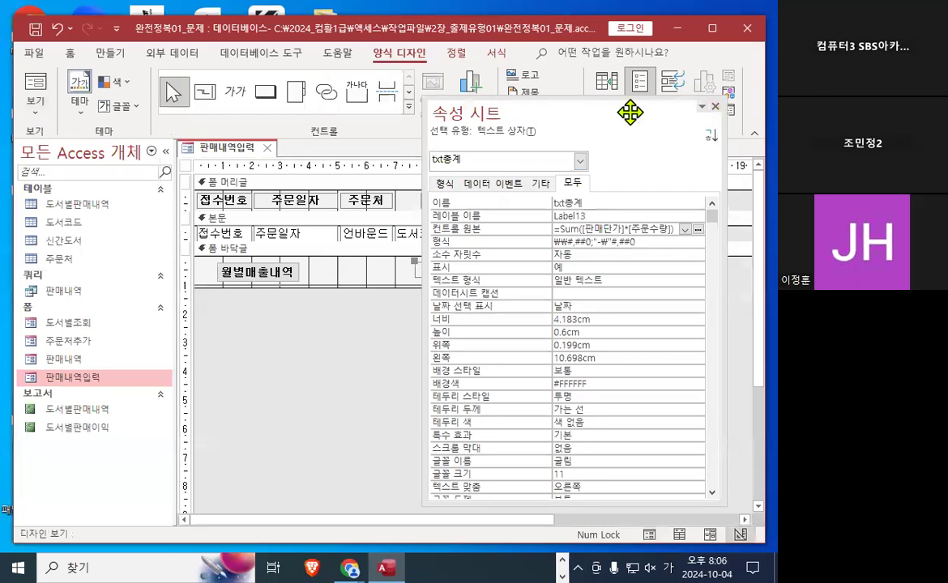
Select the unbound text box txt주문처 in the form's detail section, keeping the property sheet clear of the form layout.
left_click_drag(630, 112, 492, 353)
key("ctrl+1")
left_click(234, 227)
mouse_move(233, 216)
left_mouse_down()
mouse_move(167, 199)
mouse_move(207, 191)
left_mouse_up()
key("Escape")
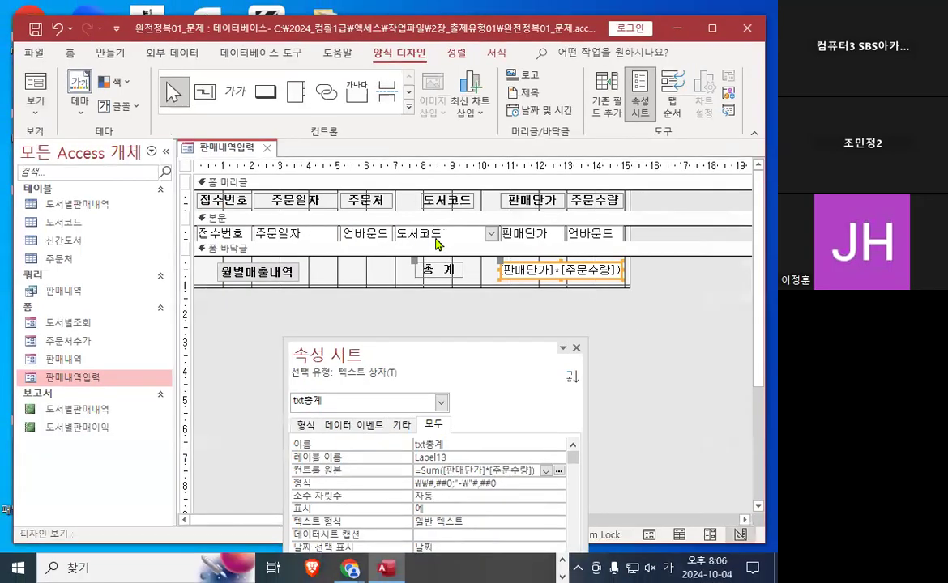
key("ctrl+1")
left_click(381, 230)
mouse_move(404, 234)
left_mouse_down()
mouse_move(323, 262)
mouse_move(383, 252)
left_mouse_up()
key("Escape")
key("ctrl+1")
left_click(613, 239)
left_click_drag(637, 246, 633, 243)
key("Escape")
left_click(324, 231)
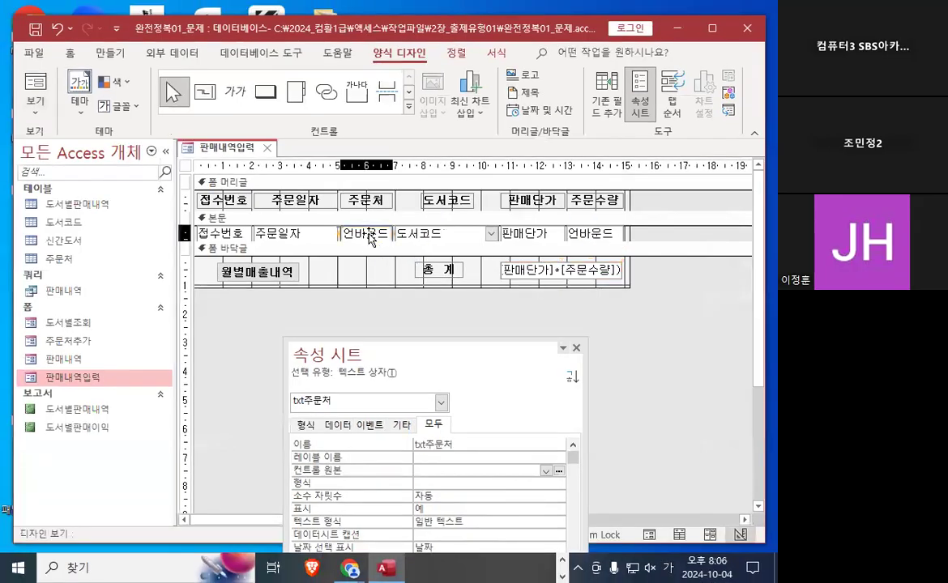
key("ctrl+1")
left_click(407, 233)
mouse_move(407, 233)
left_mouse_down()
mouse_move(332, 243)
mouse_move(411, 232)
left_mouse_up()
key("Escape")
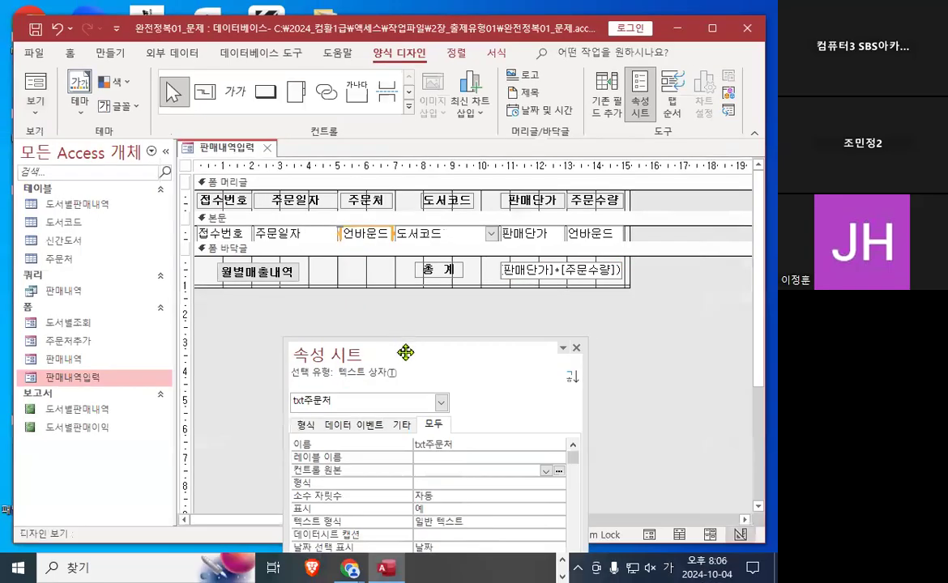
Set the control source (컨트롤 원본) of txt주문처 to the 주문처 field.
left_click_drag(454, 366, 586, 243)
key("ctrl+1")
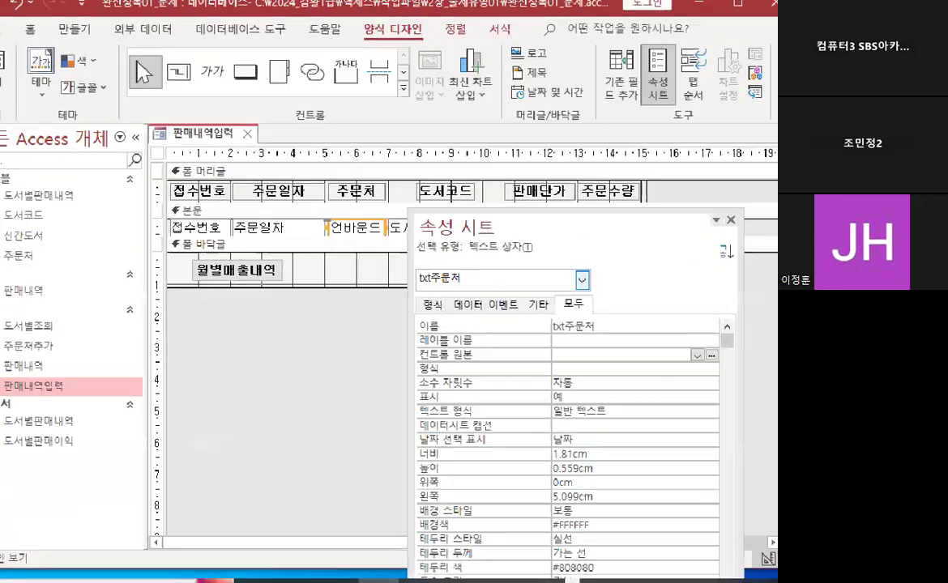
left_click(460, 282)
left_click_drag(460, 282, 464, 248)
key("Escape")
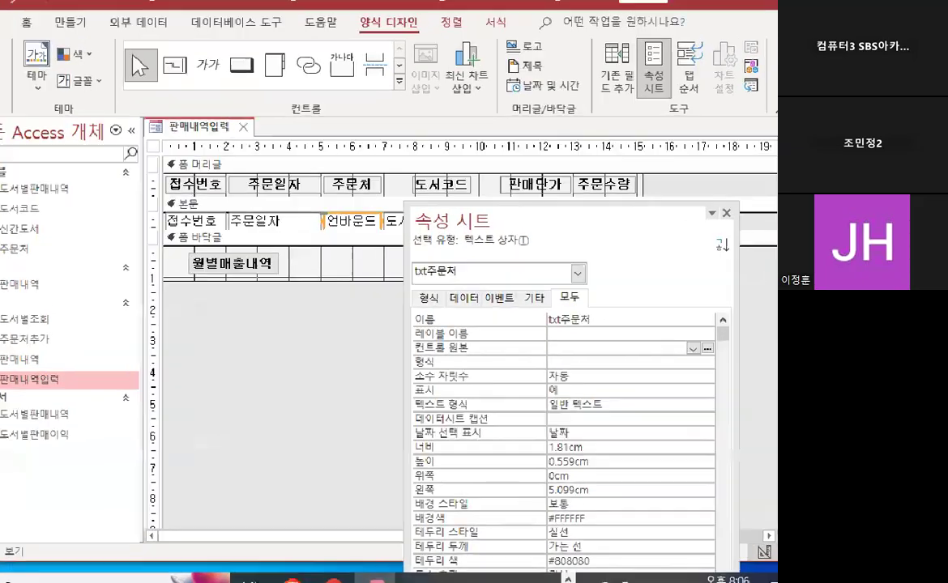
key("ctrl+1")
mouse_move(495, 348)
left_mouse_down()
mouse_move(422, 354)
mouse_move(476, 344)
left_mouse_up()
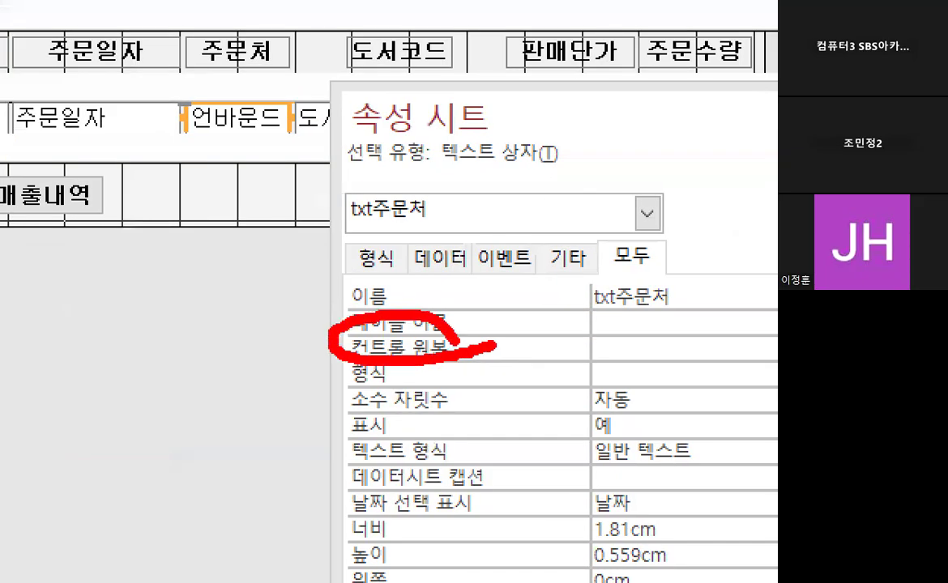
key("Escape")
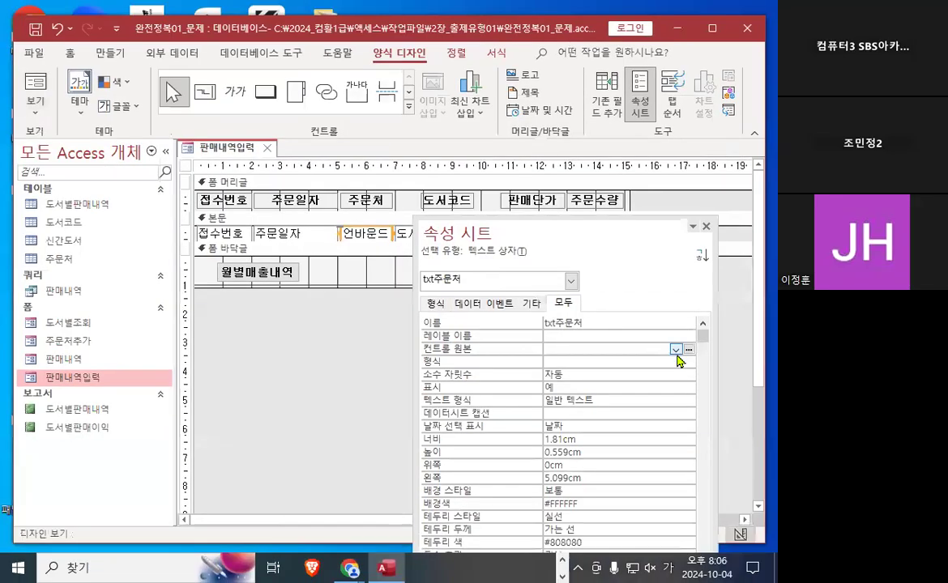
key("ctrl+1")
left_click_drag(690, 345, 691, 360)
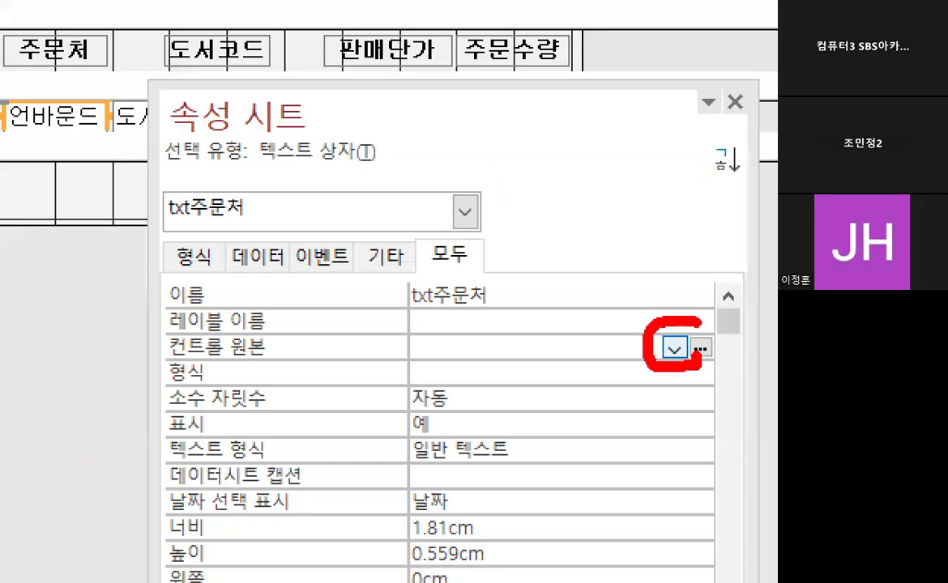
scroll(611, 416, "down", 2)
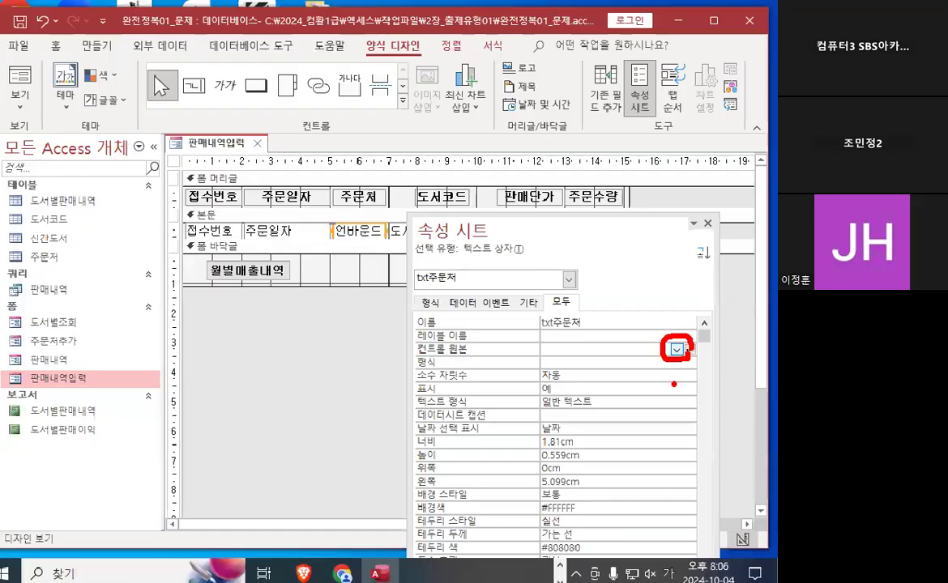
key("Escape")
left_click(677, 349)
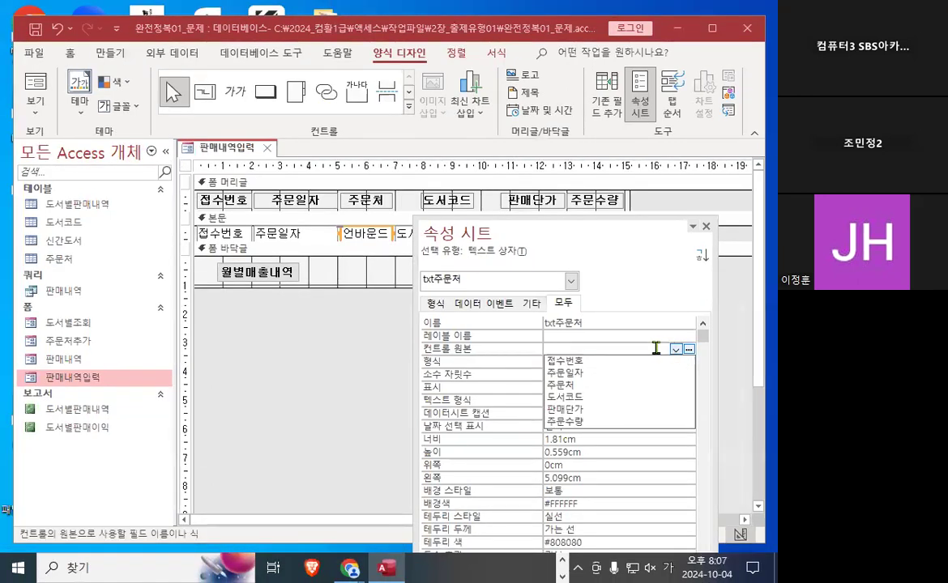
left_click(567, 385)
Bind the unbound text box txt주문수량 in the detail section to the 주문수량 field through its control source (컨트롤 원본).
left_click_drag(601, 224, 499, 294)
key("ctrl+1")
mouse_move(635, 229)
left_mouse_down()
mouse_move(520, 231)
mouse_move(647, 247)
left_mouse_up()
key("Escape")
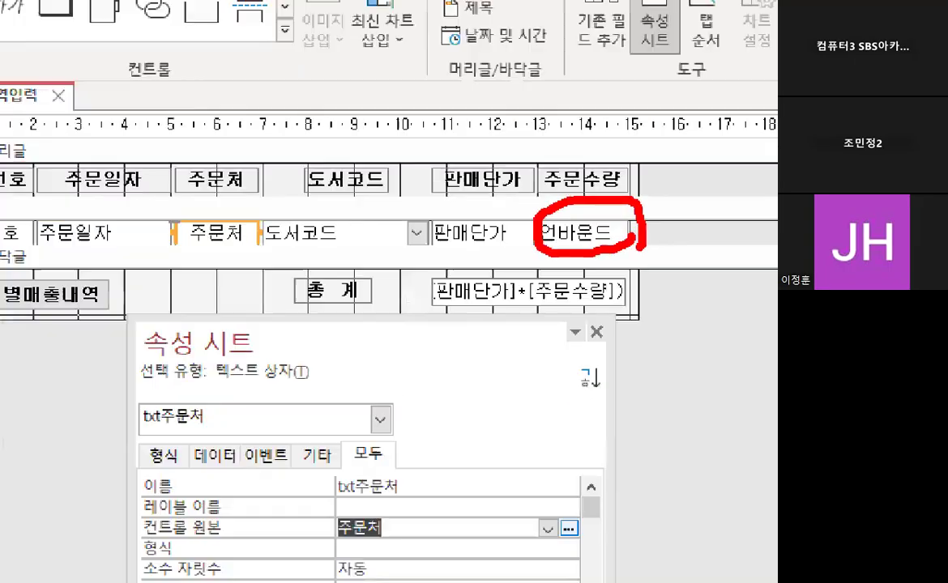
left_click(605, 237)
key("ctrl+1")
mouse_move(378, 352)
left_mouse_down()
mouse_move(359, 363)
mouse_move(279, 324)
mouse_move(394, 351)
left_mouse_up()
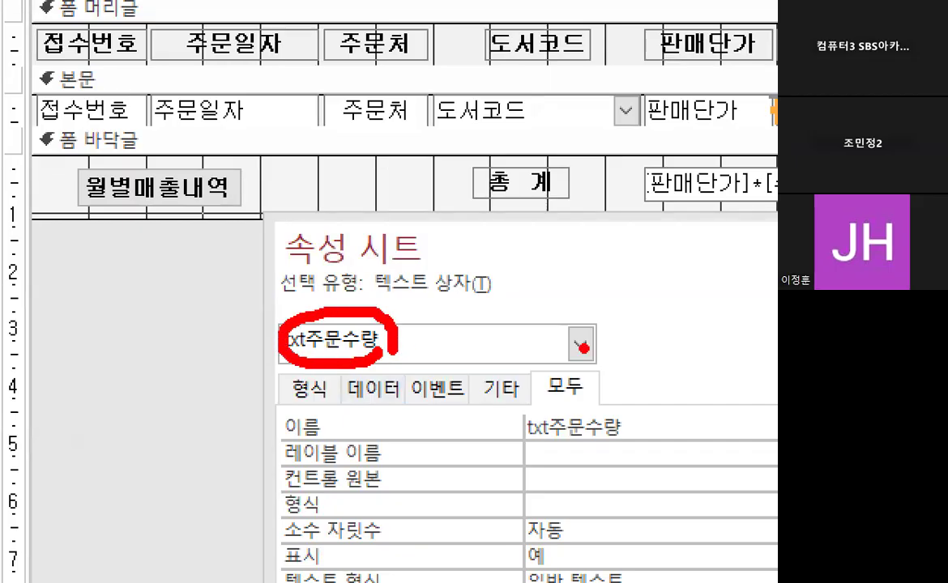
key("Escape")
left_click(486, 418)
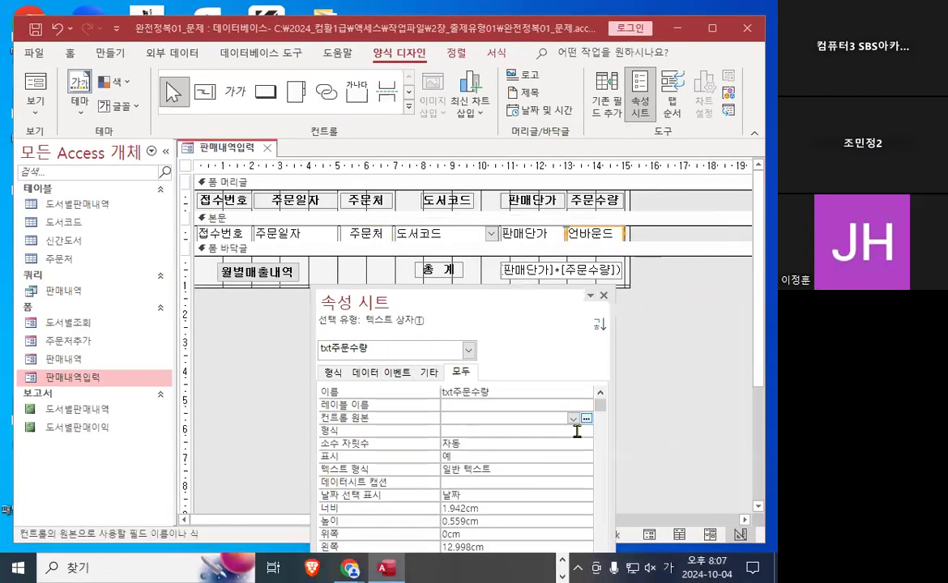
key("ctrl+1")
mouse_move(374, 415)
left_mouse_down()
mouse_move(313, 421)
mouse_move(356, 402)
left_mouse_up()
key("Escape")
left_click(573, 419)
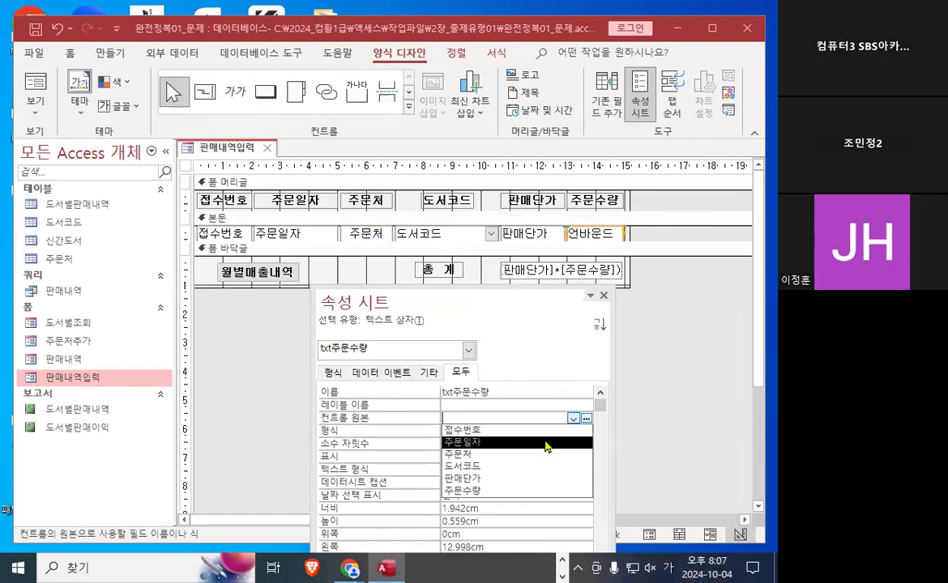
left_click(544, 491)
key("ctrl+1")
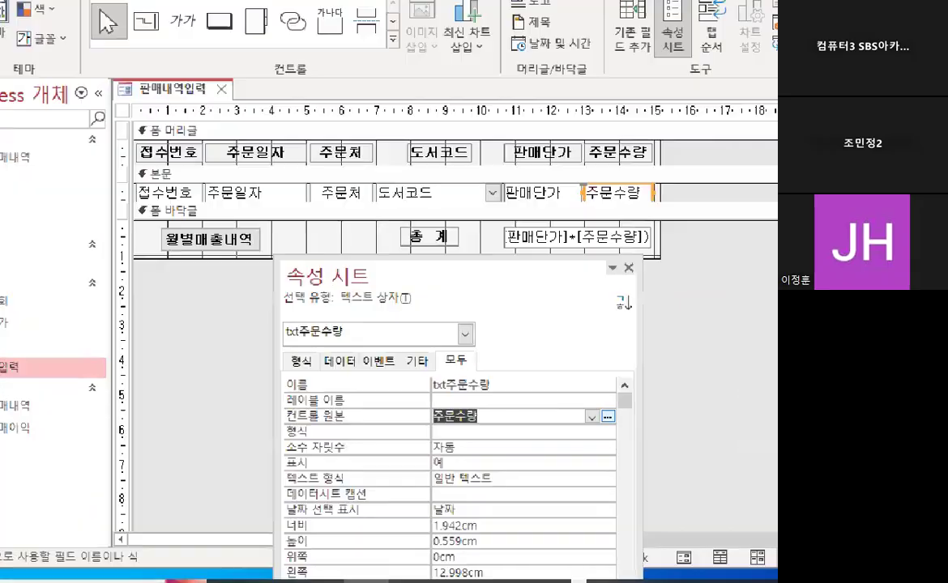
left_click_drag(496, 426, 495, 402)
key("Escape")
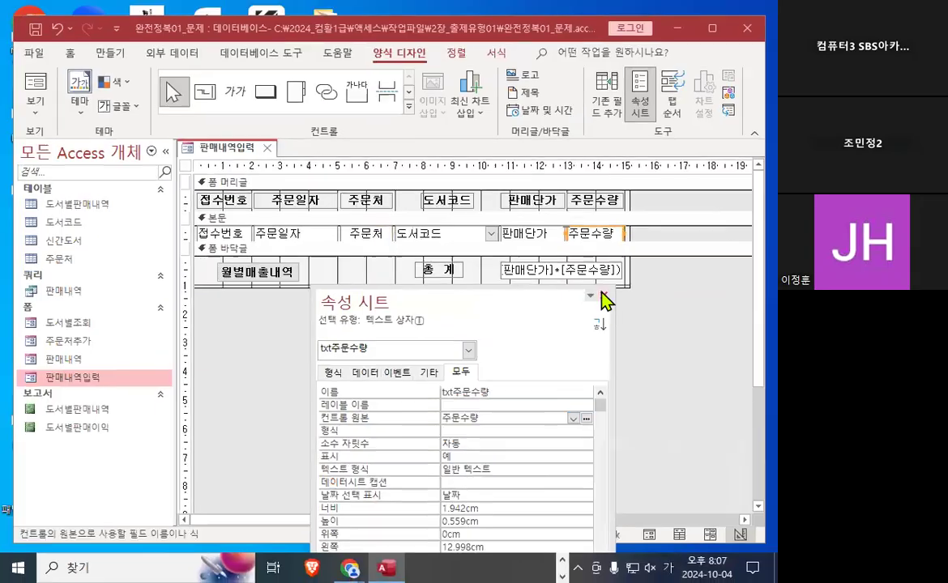
Close the property sheet so the whole form layout, including the bound 주문수량 text box, is unobstructed.
left_click(604, 297)
key("ctrl+1")
mouse_move(444, 244)
left_mouse_down()
mouse_move(433, 228)
mouse_move(444, 243)
left_mouse_up()
key("Escape")
key("ctrl+1")
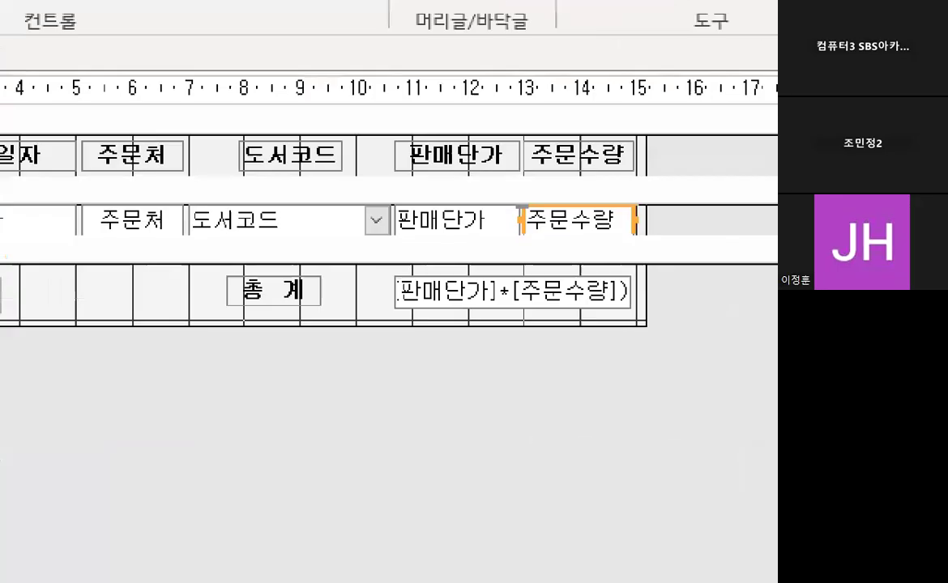
left_click(610, 246)
mouse_move(610, 245)
left_mouse_down()
mouse_move(522, 240)
mouse_move(634, 215)
left_mouse_up()
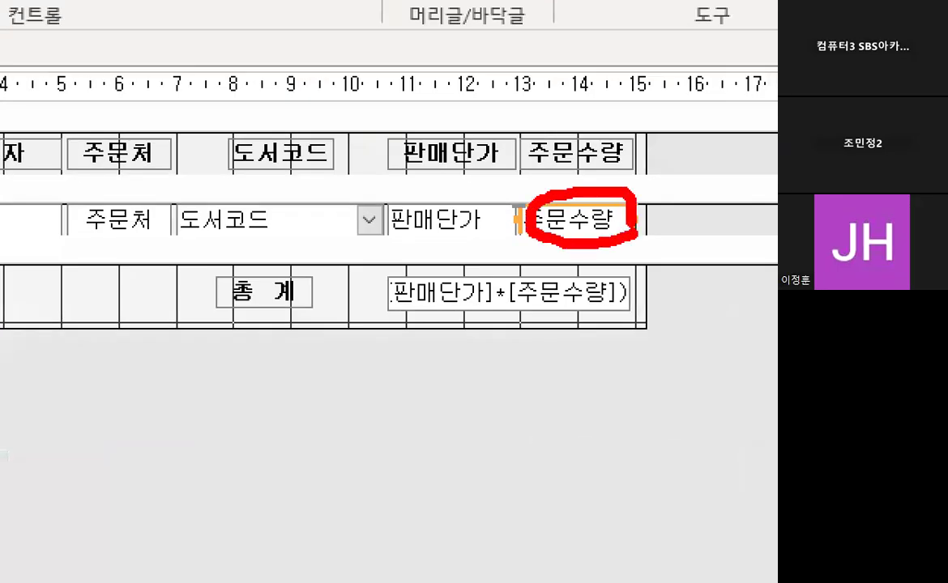
key("Escape")
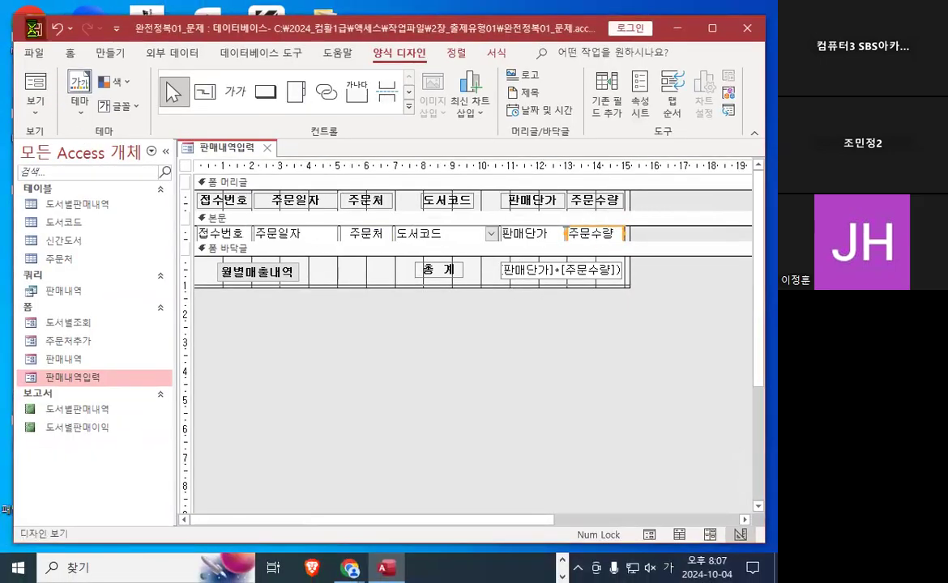
Preview the form in Form view to check the 주문처 and 주문수량 columns and return to Design view.
left_click(36, 97)
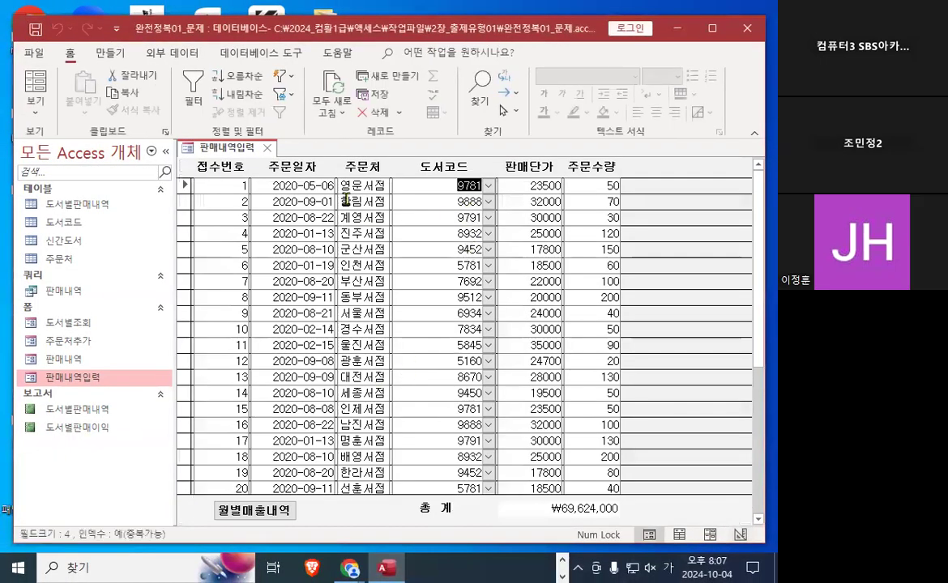
key("ctrl+1")
mouse_move(450, 218)
left_mouse_down()
mouse_move(429, 245)
mouse_move(478, 130)
left_mouse_up()
key("Escape")
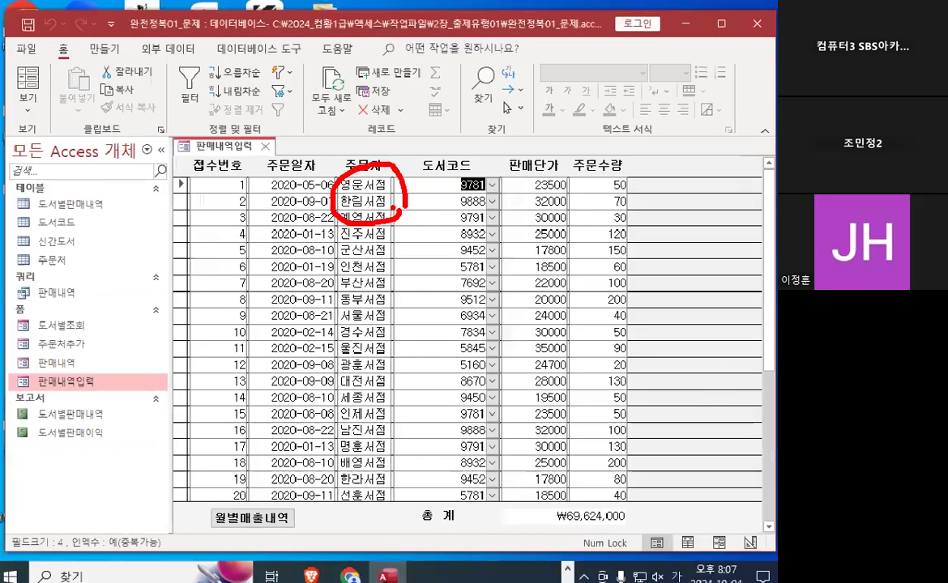
key("ctrl+1")
mouse_move(638, 202)
left_mouse_down()
mouse_move(616, 226)
mouse_move(624, 167)
mouse_move(635, 208)
left_mouse_up()
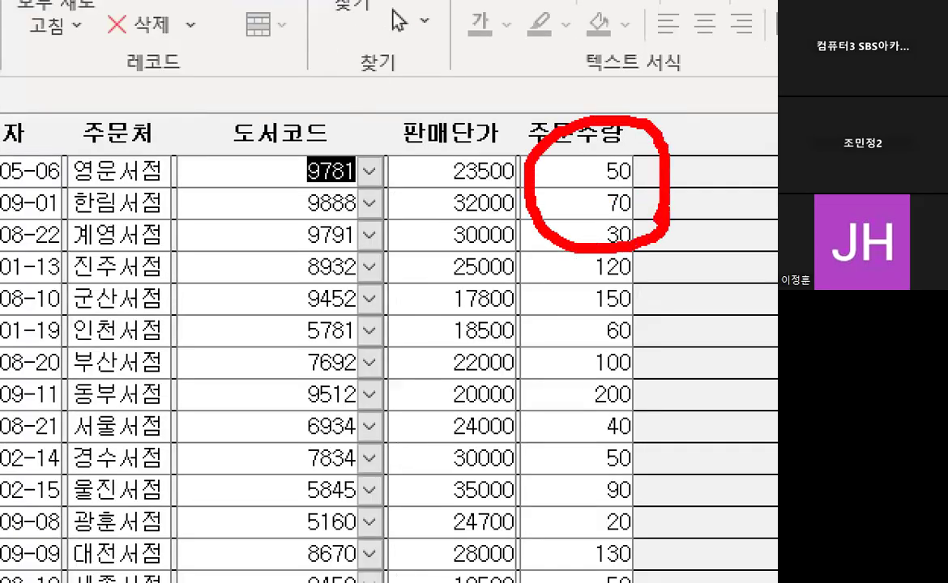
key("Escape")
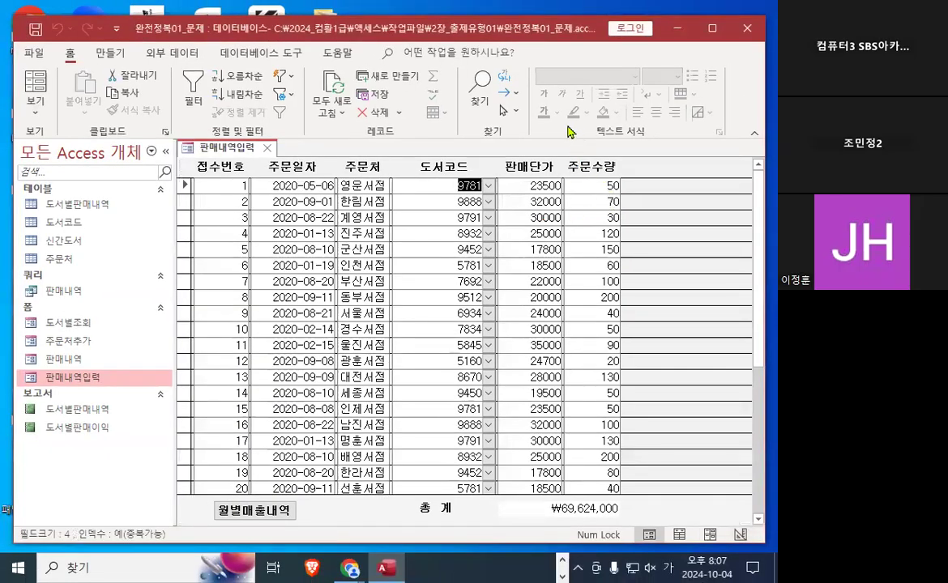
left_click(35, 113)
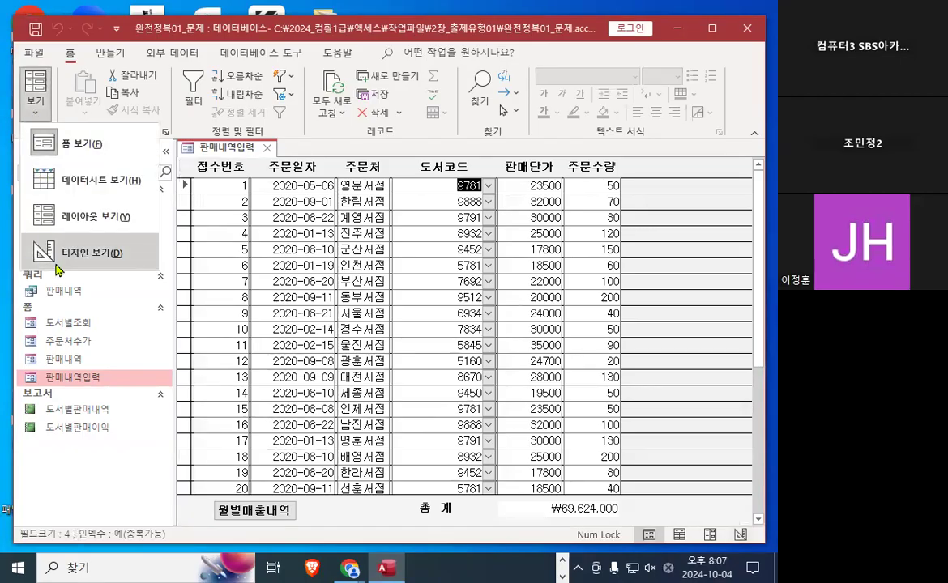
left_click(56, 264)
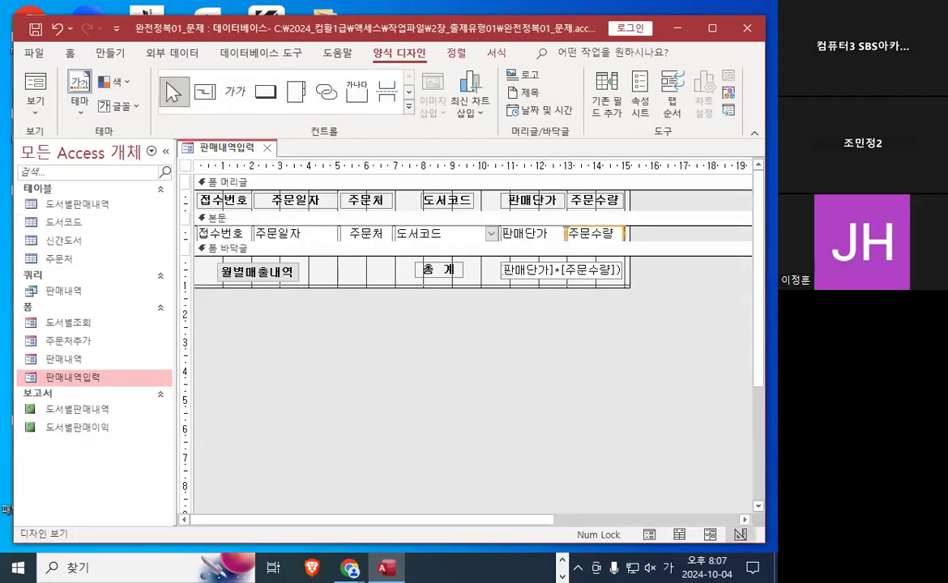
Switch to the Notepad file 2024_컴활1급실기-액세스14일자수업내용.txt and insert blank lines below "4번문항 : 본문구역".
key("alt+Tab")
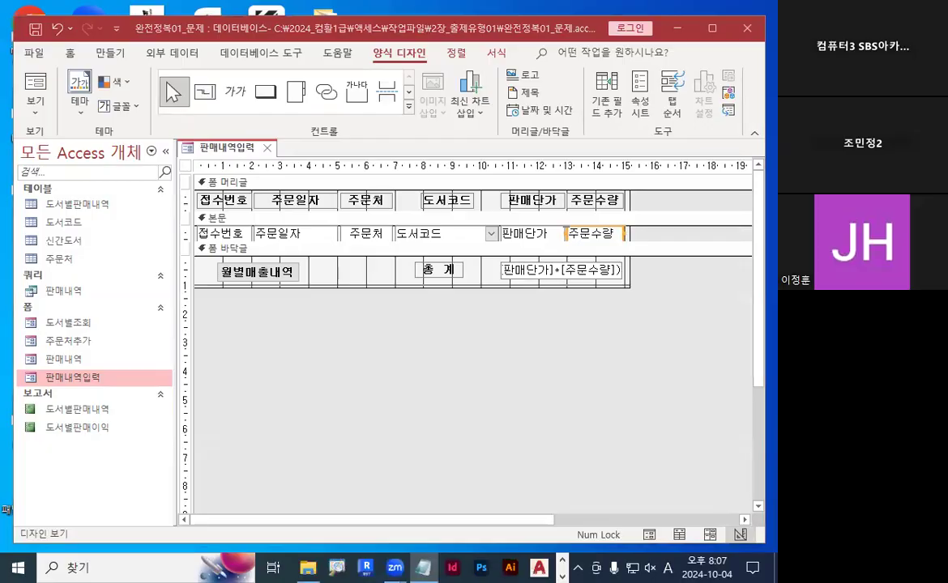
key("alt+Tab")
scroll(278, 413, "down", 3)
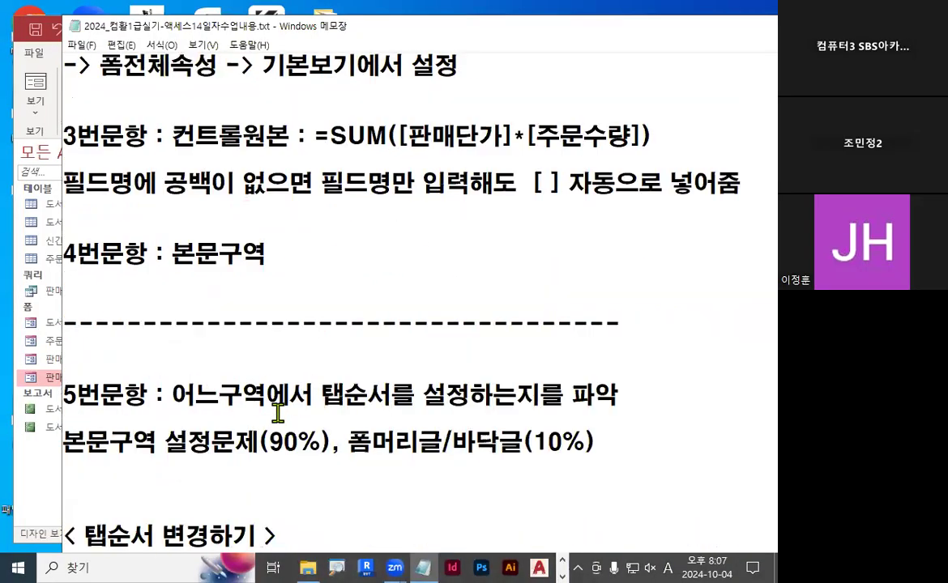
scroll(278, 413, "up", 1)
left_click(260, 404)
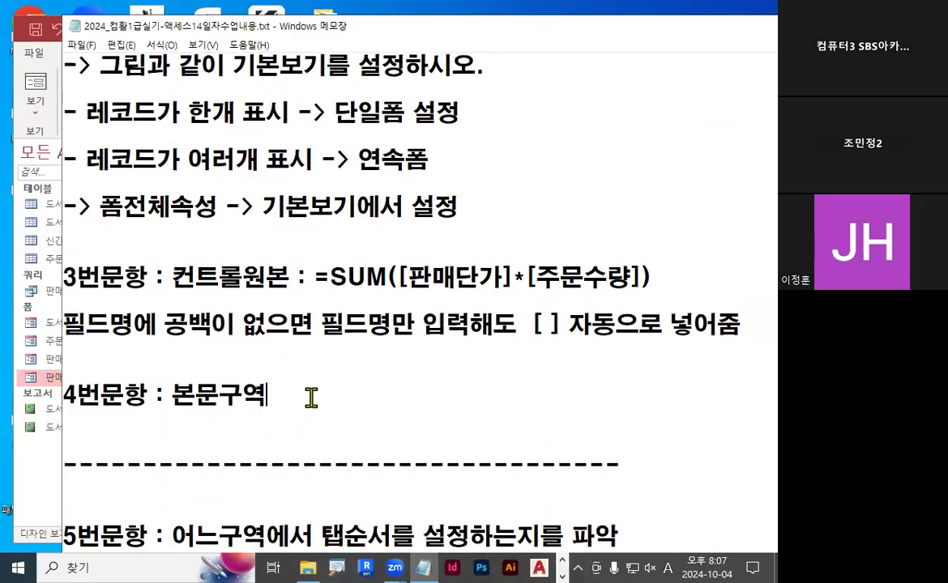
key("Return")
key("Return")
key("Return")
key("Return")
key("Return")
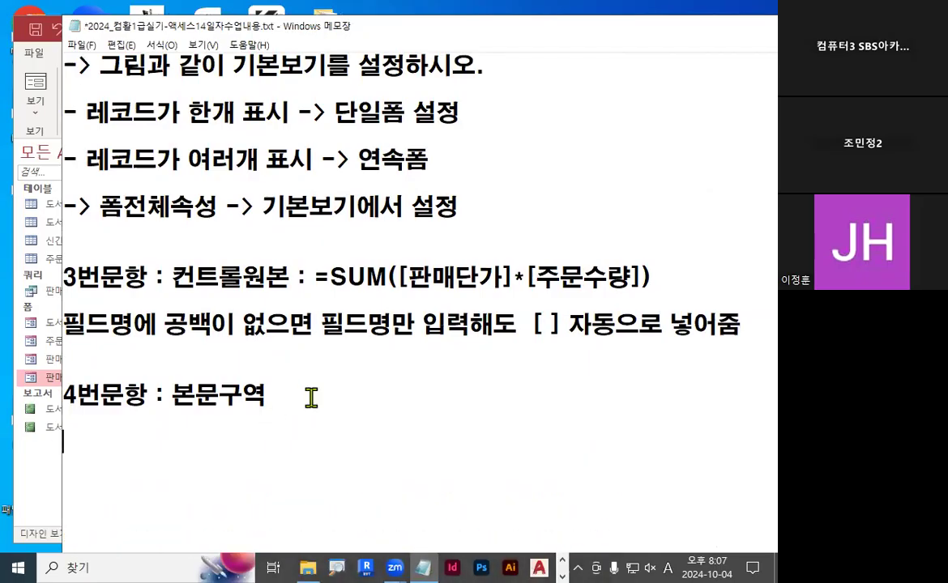
Add the note line "바운드=연결 -> 필드를 연결하는 작업" under the 4번문항 heading.
type("qk")
key("BackSpace")
key("BackSpace")
key("Hangul")
type("바운드")
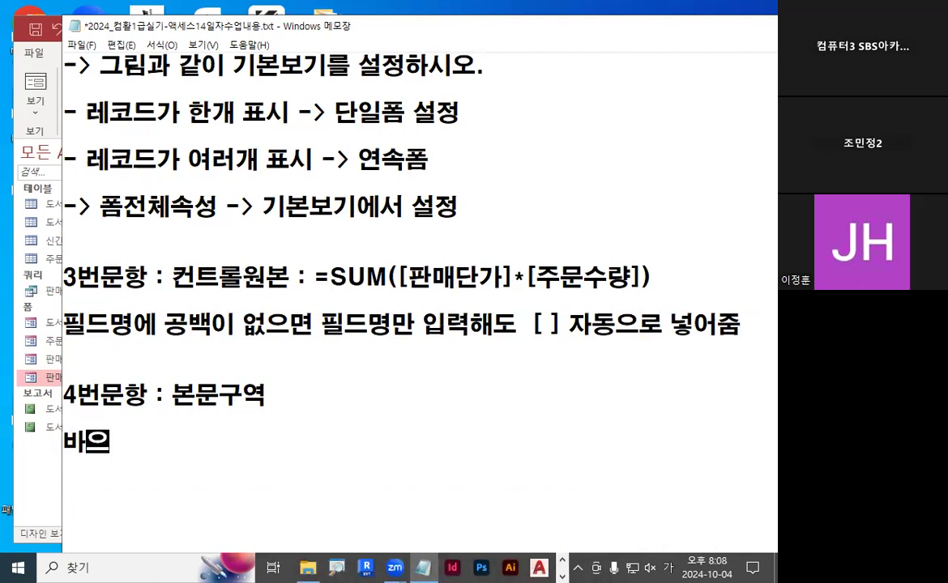
type("=연결 ")
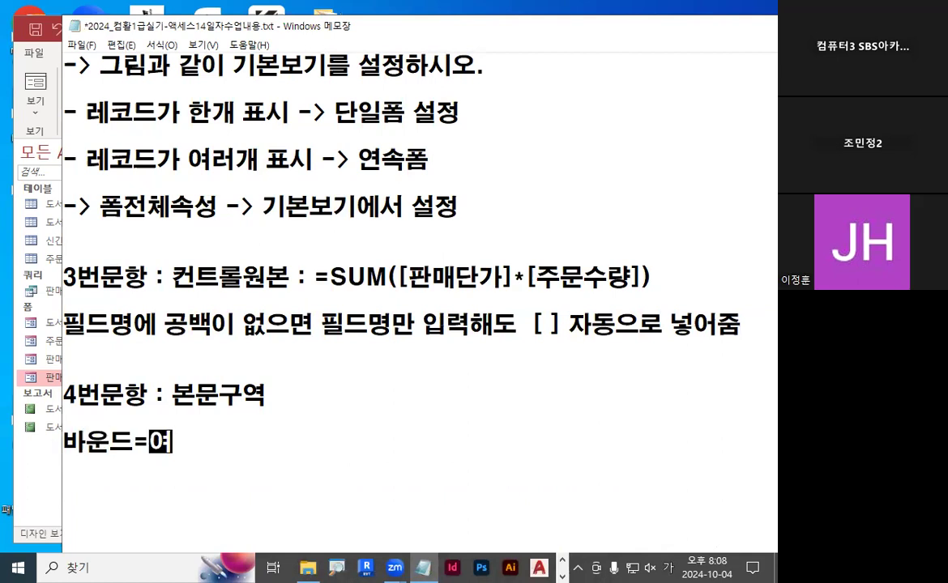
type("-> 필드를 여ㄴ결하는 작업")
key("Return")
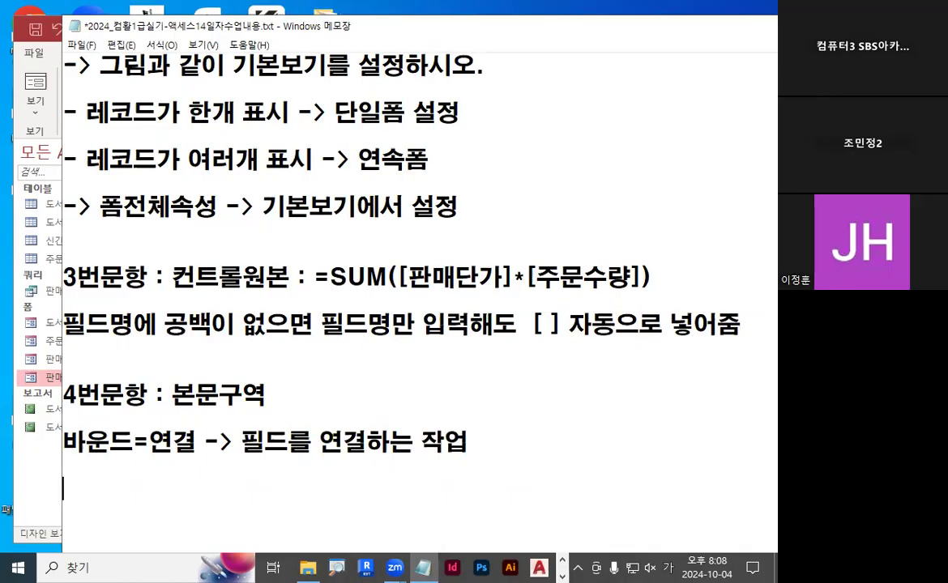
Add the note line "바운드 하시오 = 내용을 표시하시오." below it and switch back to the Access form.
type("바운")
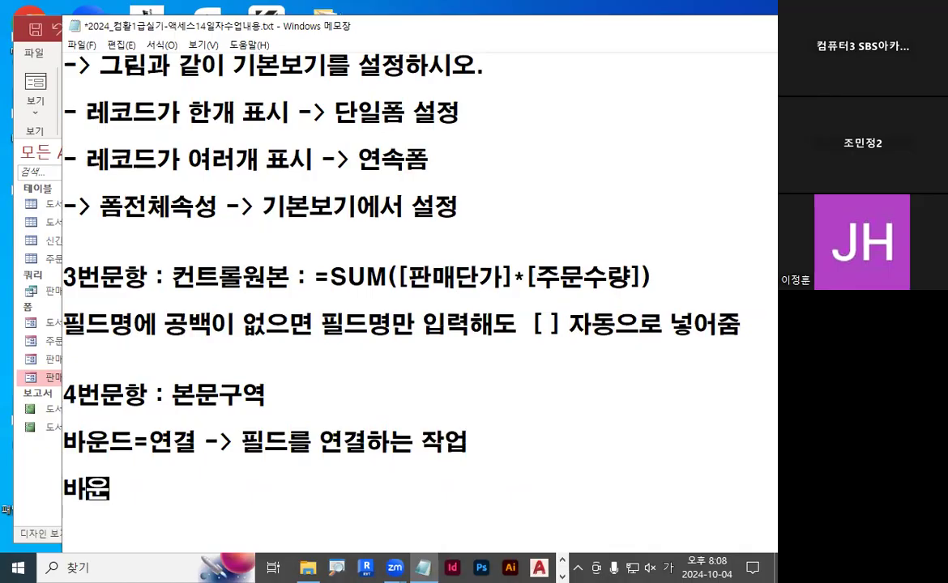
type("드 하시오 ")
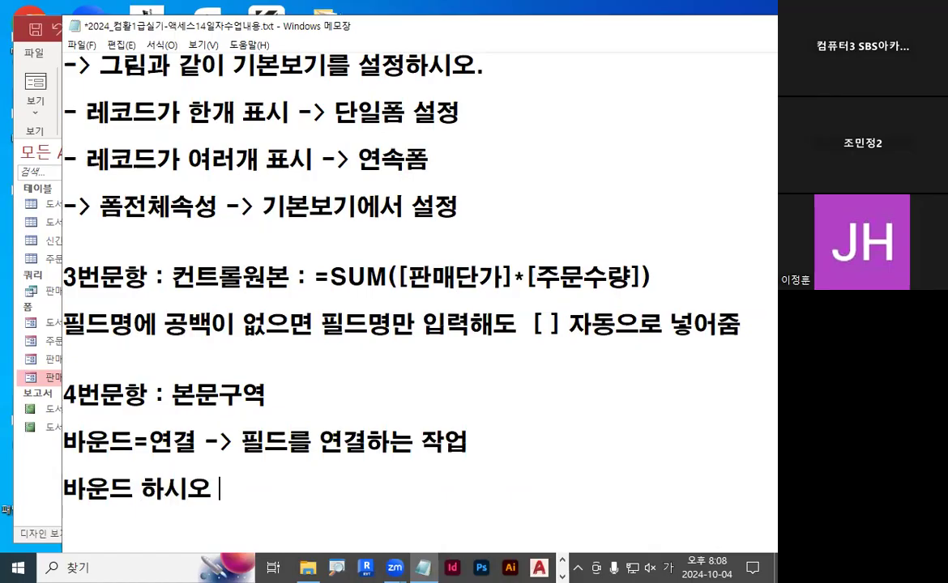
type("= 내용을 표시하시오.")
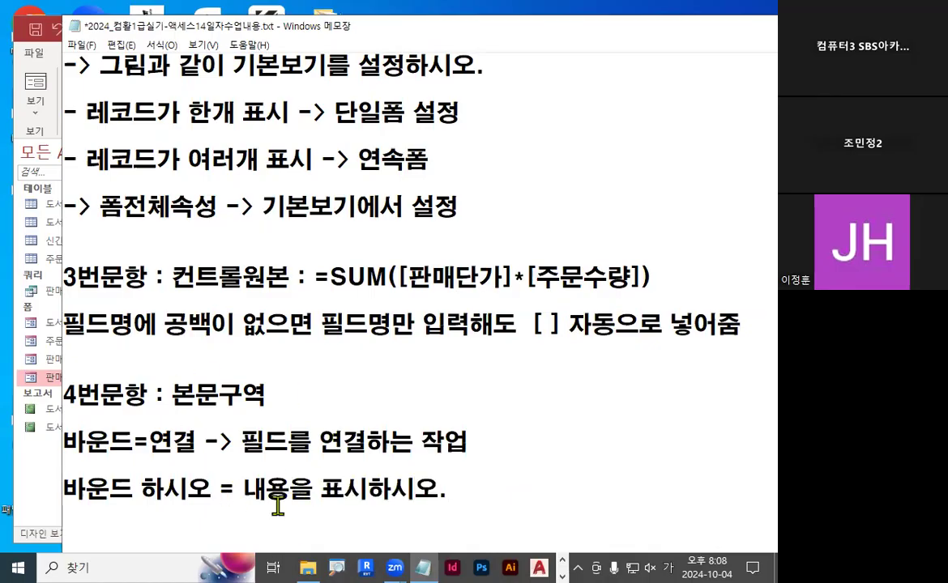
key("Return")
left_click_drag(244, 419, 416, 419)
left_click(451, 419)
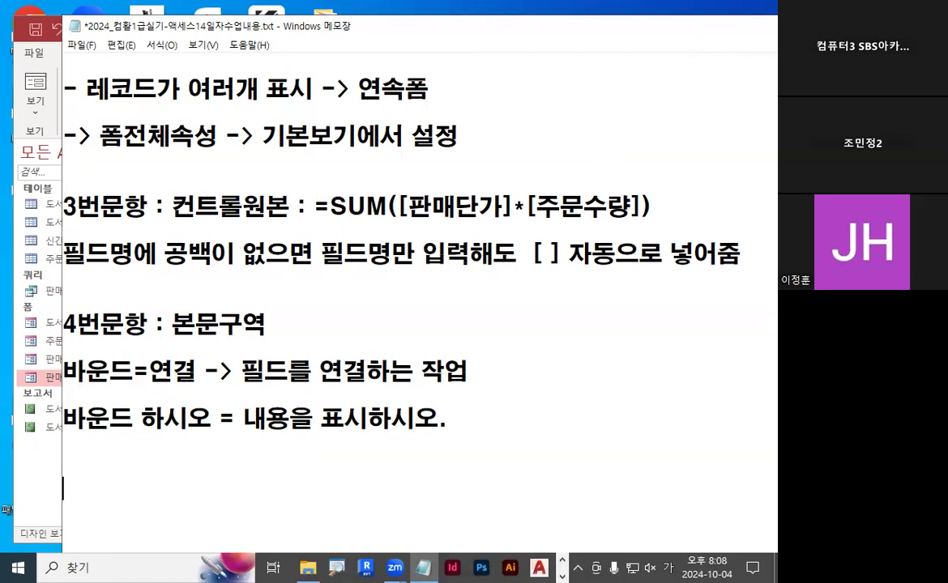
mouse_move(368, 33)
left_mouse_down()
mouse_move(376, 15)
mouse_move(369, 130)
mouse_move(368, 30)
left_mouse_up()
left_click(646, 34)
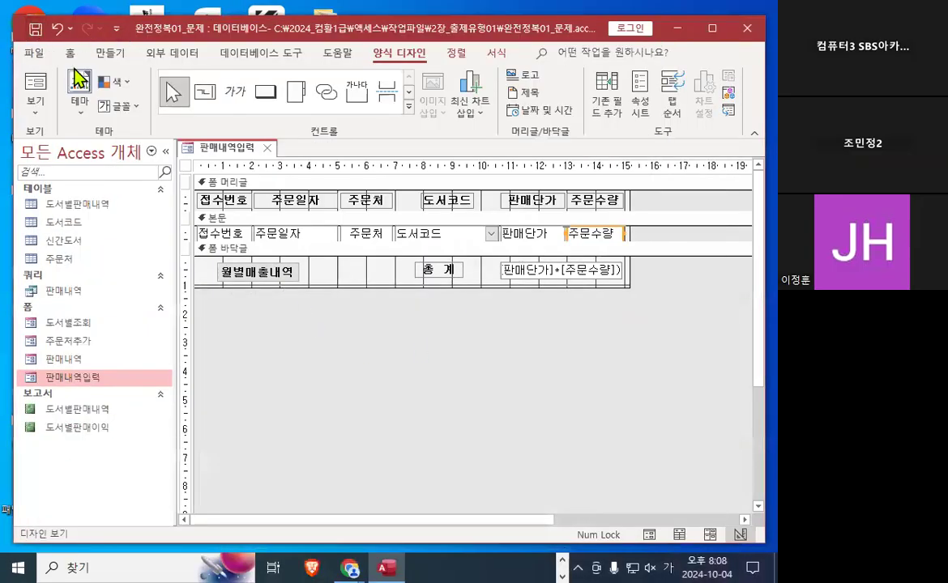
Show the form in Form view and place the cursor in the first record's 접수번호 field.
left_click(35, 97)
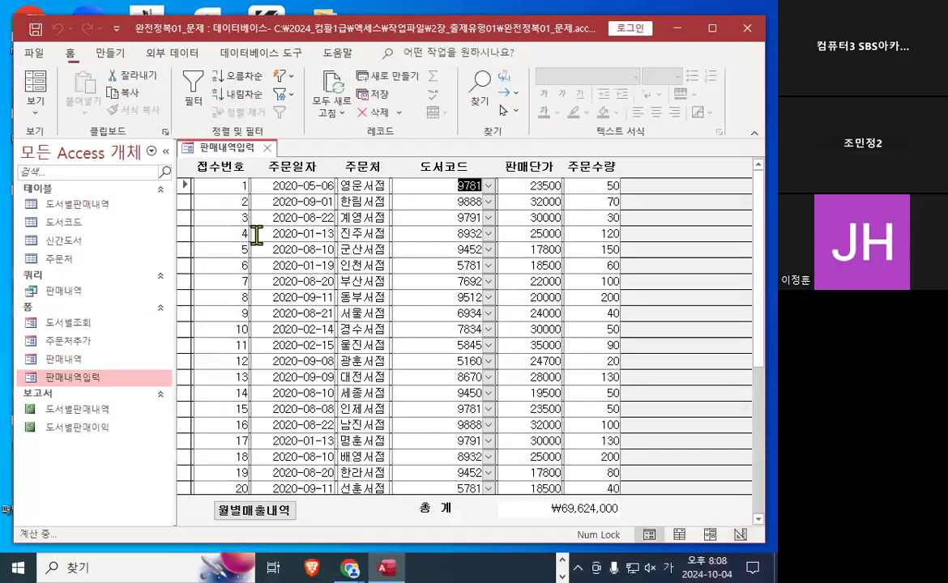
key("ctrl+1")
left_click(227, 187)
mouse_move(283, 188)
left_mouse_down()
mouse_move(266, 200)
mouse_move(267, 157)
mouse_move(276, 187)
left_mouse_up()
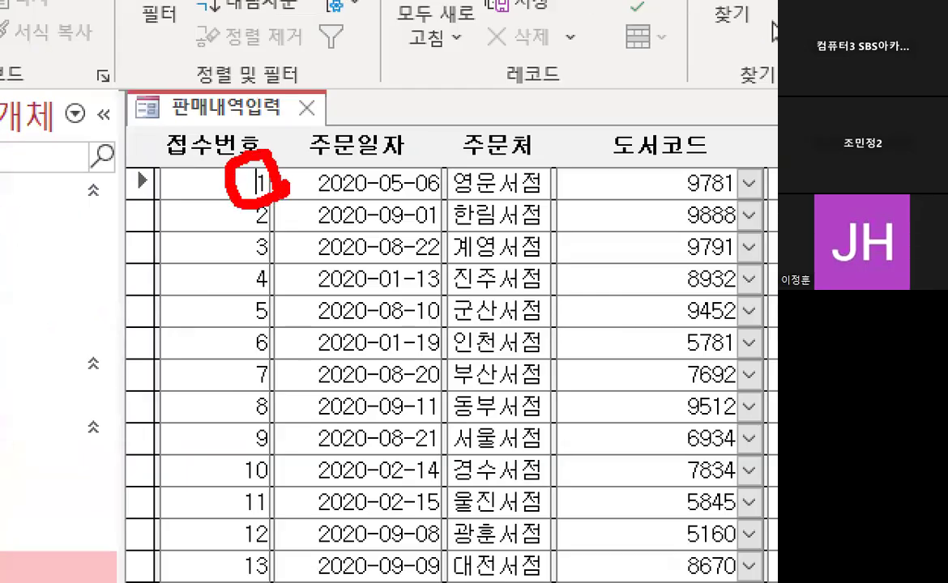
key("Escape")
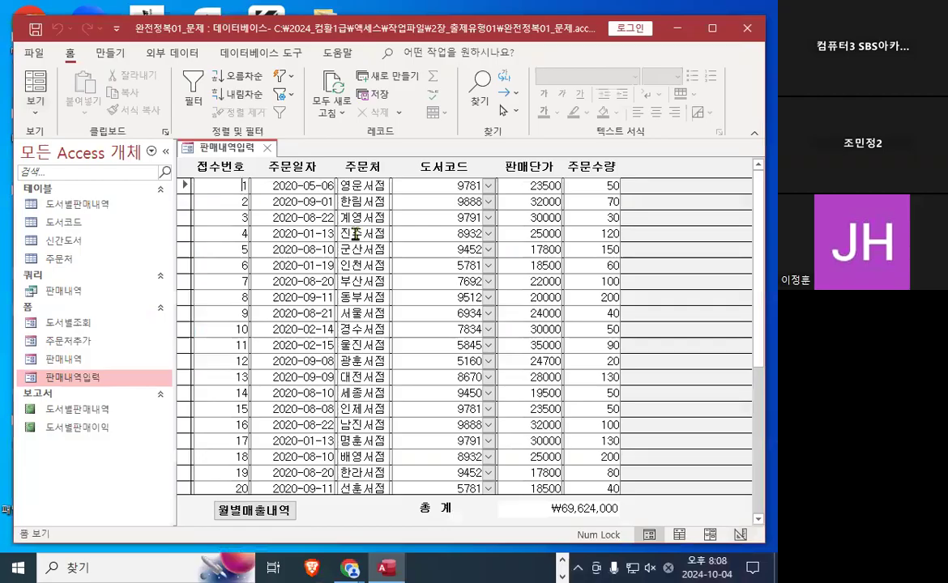
Move the focus on from 접수번호 to test the form's tab order, and return to Design view.
key("Tab")
key("ctrl+2")
mouse_move(249, 187)
left_mouse_down()
mouse_move(484, 121)
mouse_move(529, 172)
mouse_move(561, 145)
left_mouse_up()
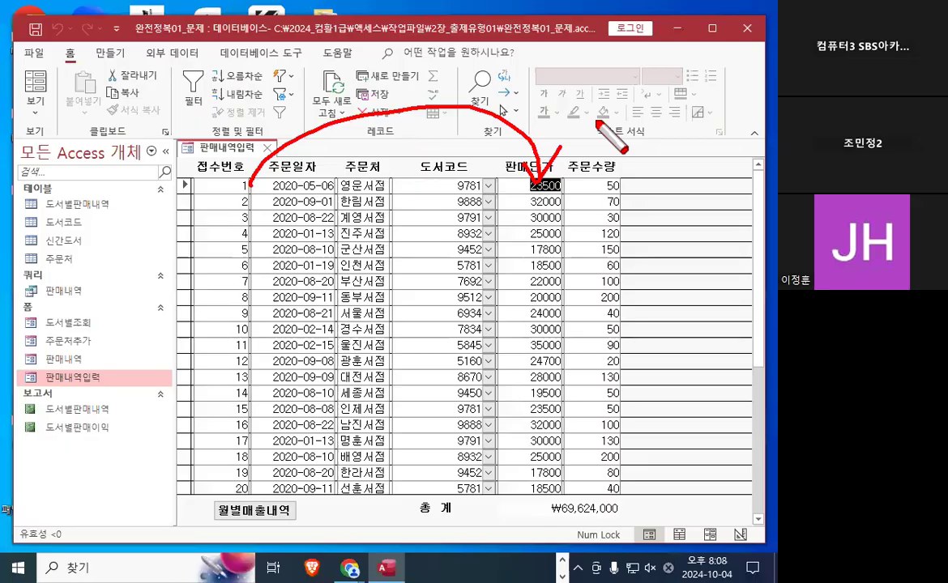
left_click_drag(206, 197, 648, 196)
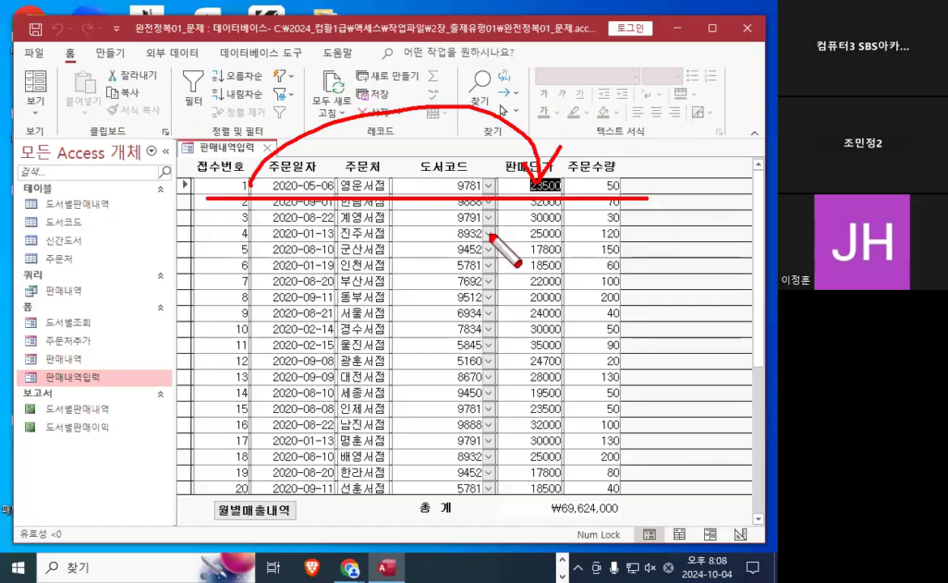
key("e")
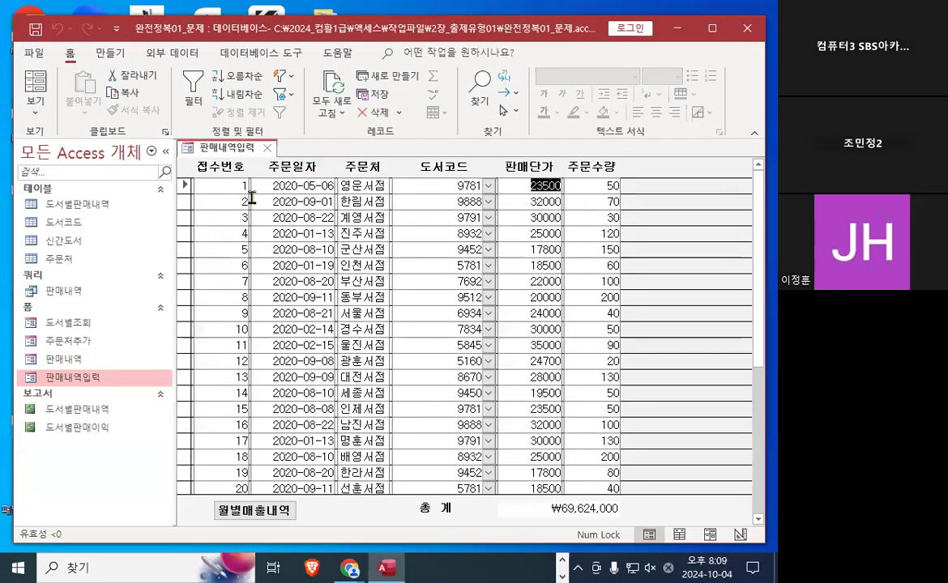
mouse_move(220, 188)
left_mouse_down()
mouse_move(275, 158)
mouse_move(370, 189)
mouse_move(567, 174)
mouse_move(595, 195)
mouse_move(648, 129)
left_mouse_up()
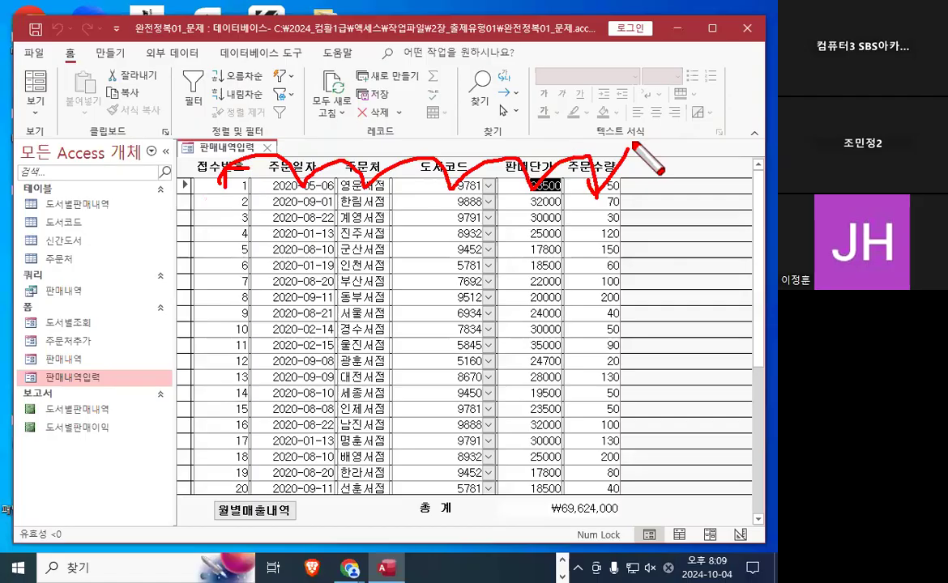
key("Escape")
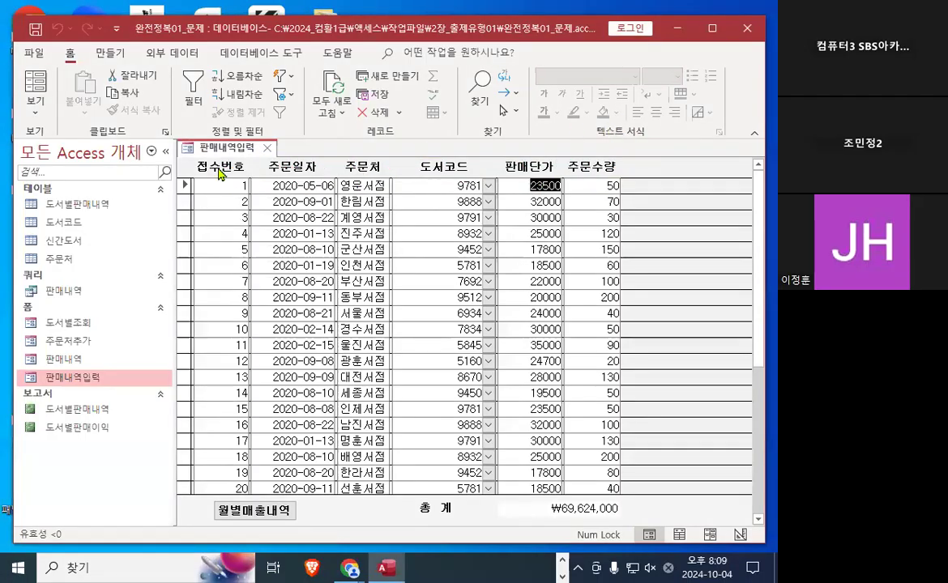
left_click(29, 115)
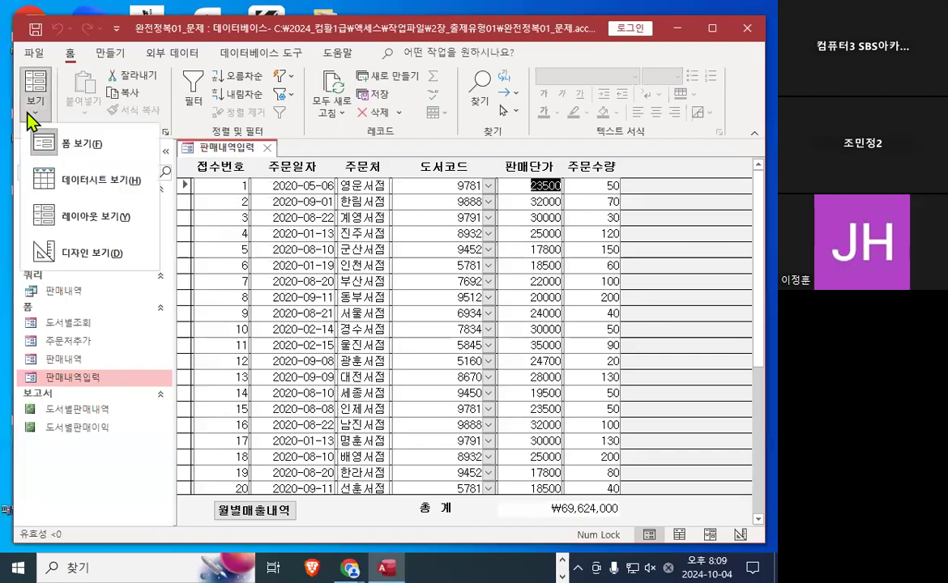
left_click(69, 257)
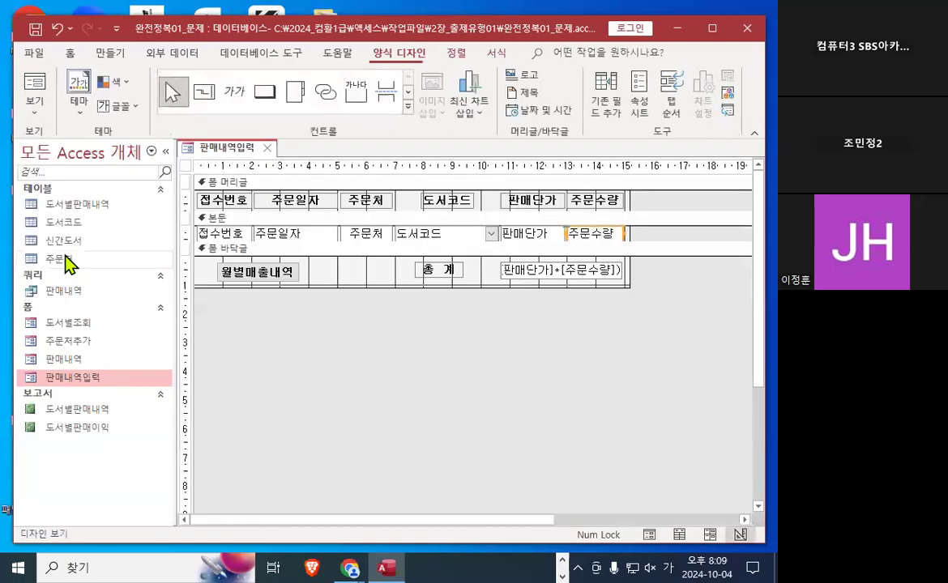
Open the tab order settings for the form's 본문 section.
left_click(220, 219)
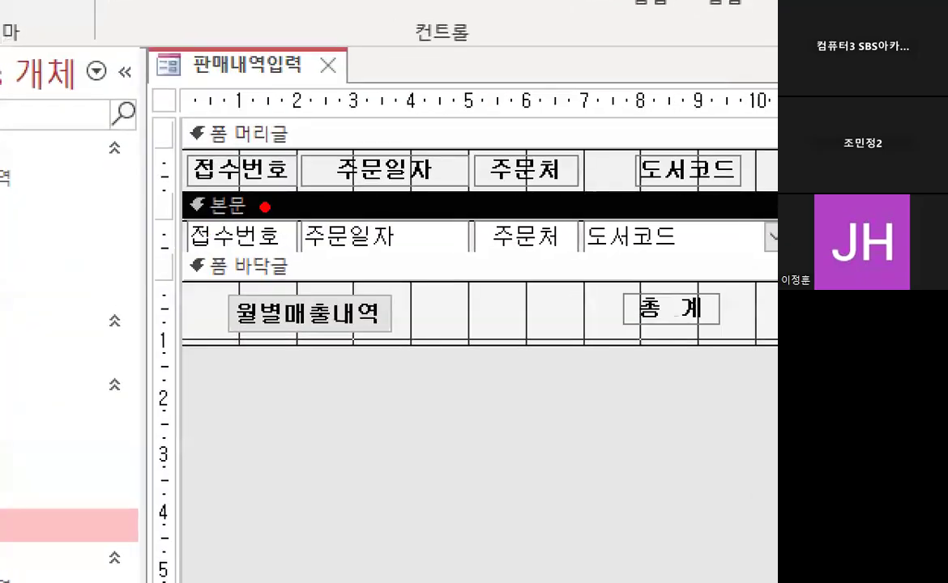
mouse_move(265, 207)
left_mouse_down()
mouse_move(185, 203)
mouse_move(243, 172)
left_mouse_up()
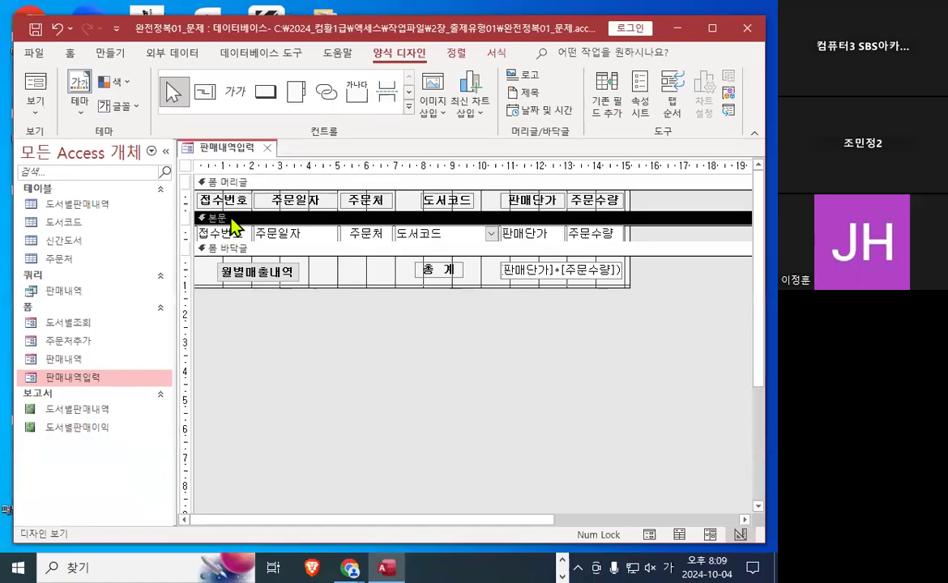
right_click(264, 207)
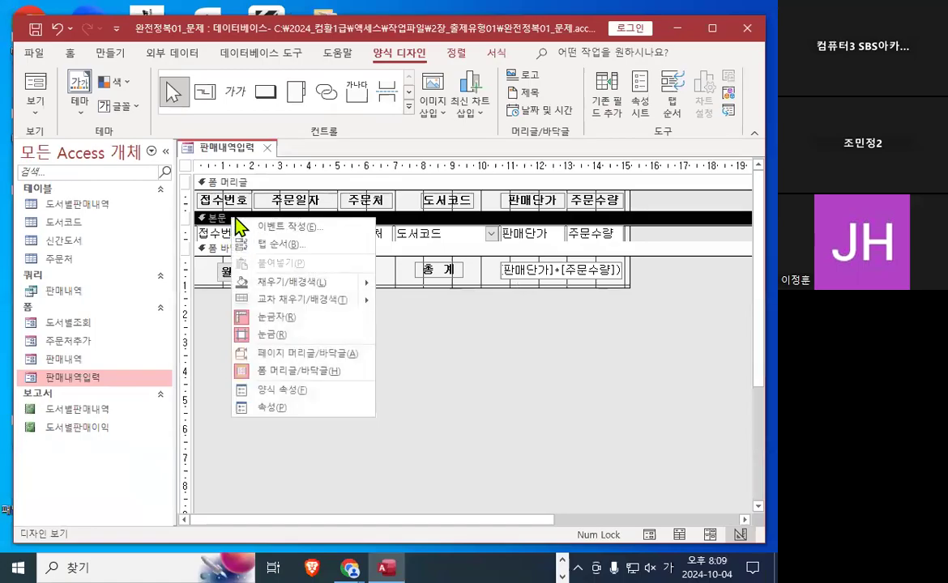
left_click(289, 245)
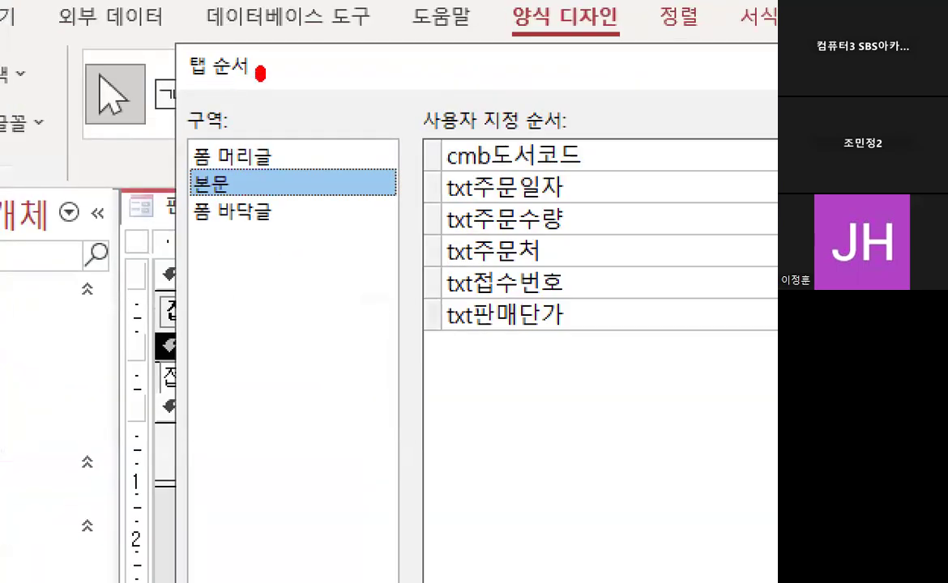
mouse_move(259, 73)
left_mouse_down()
mouse_move(188, 37)
mouse_move(230, 71)
left_mouse_up()
mouse_move(243, 196)
left_mouse_down()
mouse_move(195, 144)
mouse_move(225, 177)
left_mouse_up()
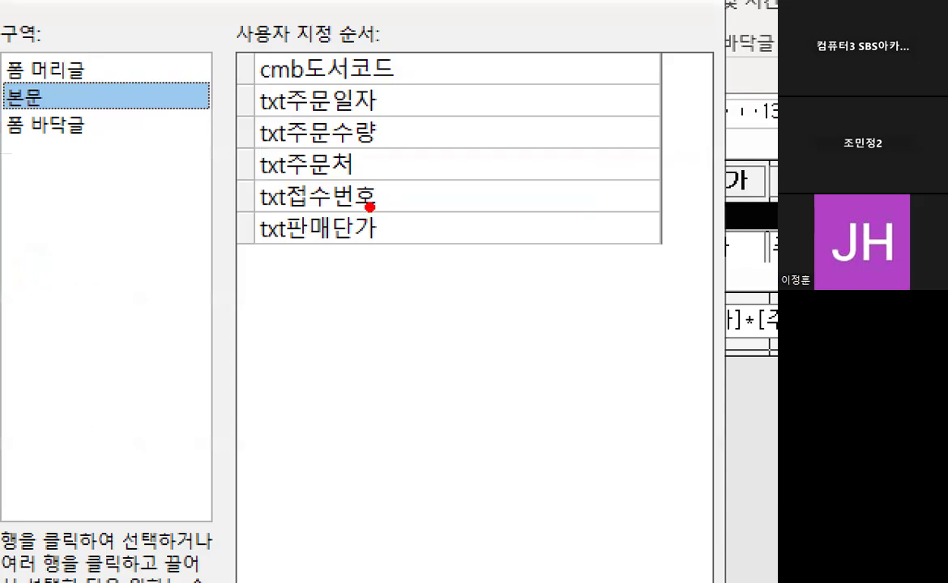
left_click_drag(432, 168, 423, 137)
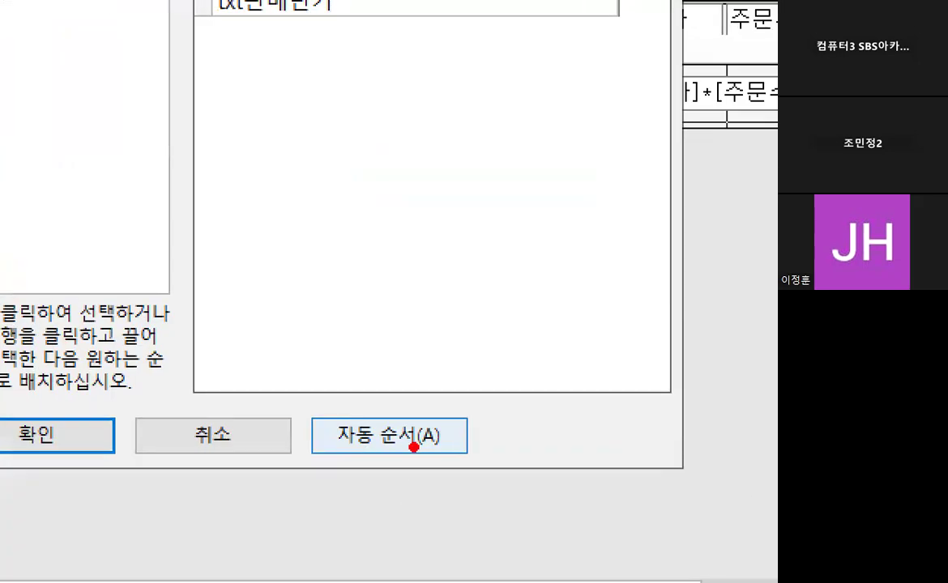
left_click_drag(440, 424, 441, 456)
left_click_drag(474, 388, 495, 473)
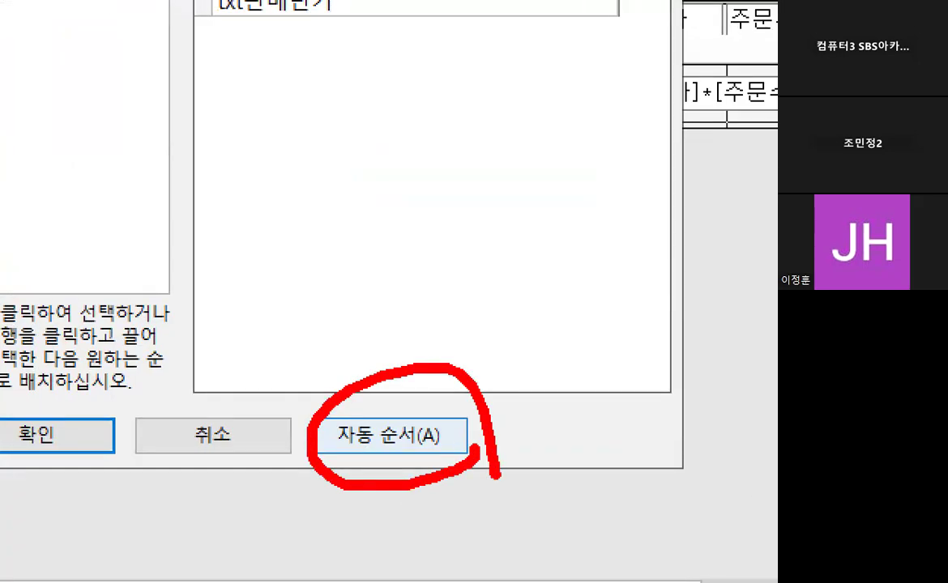
mouse_move(391, 142)
left_mouse_down()
mouse_move(390, 243)
mouse_move(431, 237)
left_mouse_up()
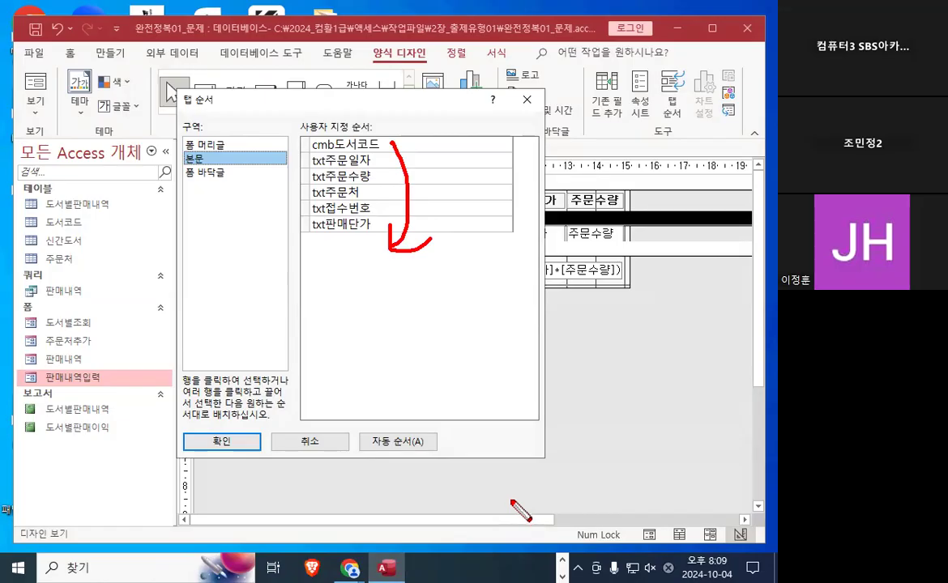
mouse_move(454, 290)
left_mouse_down()
mouse_move(452, 361)
mouse_move(484, 361)
mouse_move(463, 337)
left_mouse_up()
mouse_move(537, 305)
left_mouse_down()
mouse_move(520, 347)
mouse_move(523, 316)
mouse_move(546, 351)
left_mouse_up()
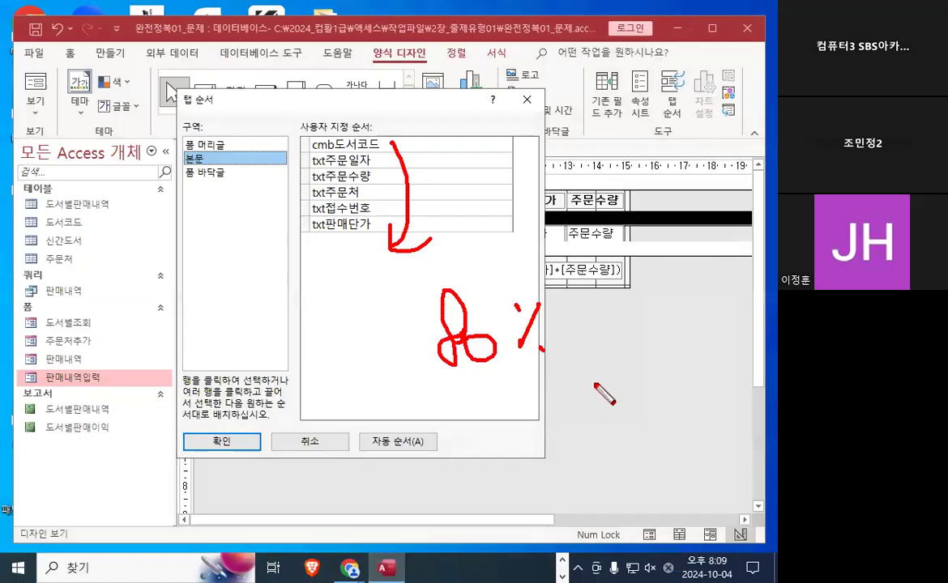
left_click_drag(453, 461, 465, 466)
key("Escape")
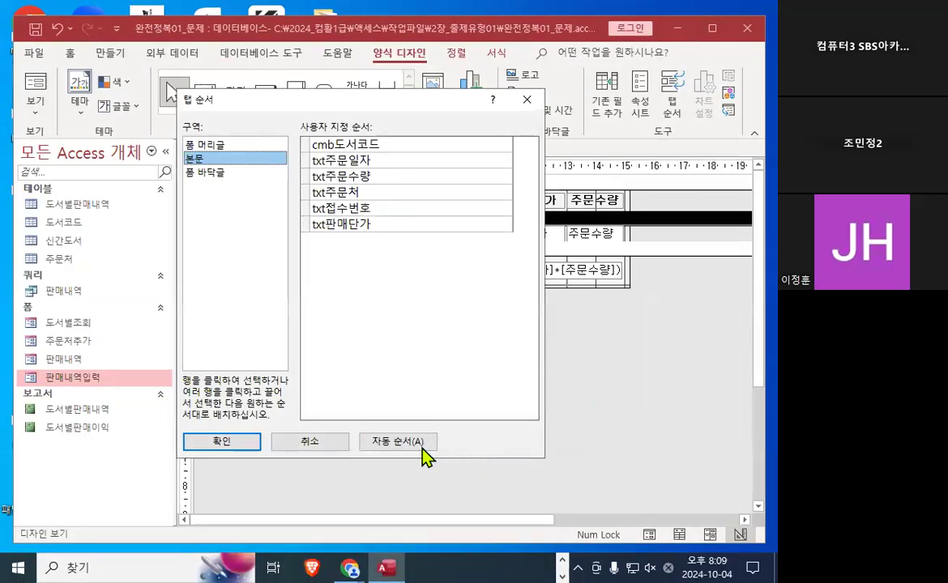
Arrange the controls of the 본문 section in the automatic tab order.
left_click(417, 442)
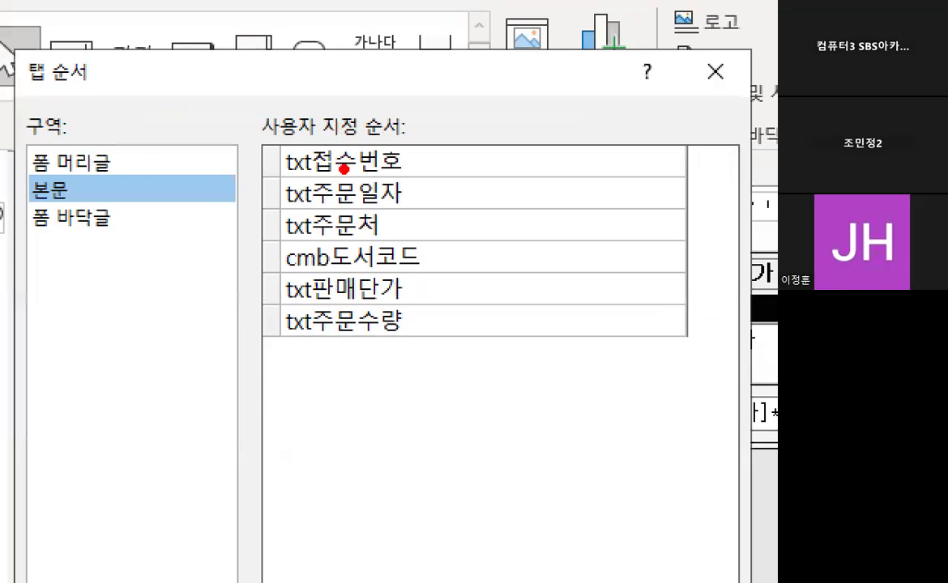
left_click_drag(265, 151, 265, 336)
mouse_move(252, 298)
left_mouse_down()
mouse_move(268, 339)
mouse_move(311, 273)
left_mouse_up()
mouse_move(418, 147)
left_mouse_down()
mouse_move(444, 150)
mouse_move(492, 307)
left_mouse_up()
left_click_drag(671, 208, 562, 340)
left_click_drag(591, 185, 702, 389)
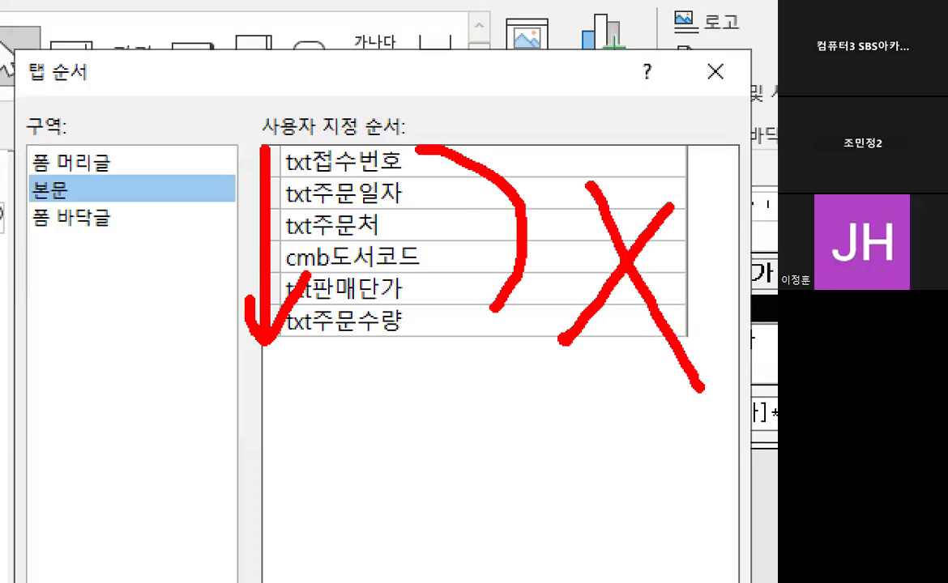
key("Escape")
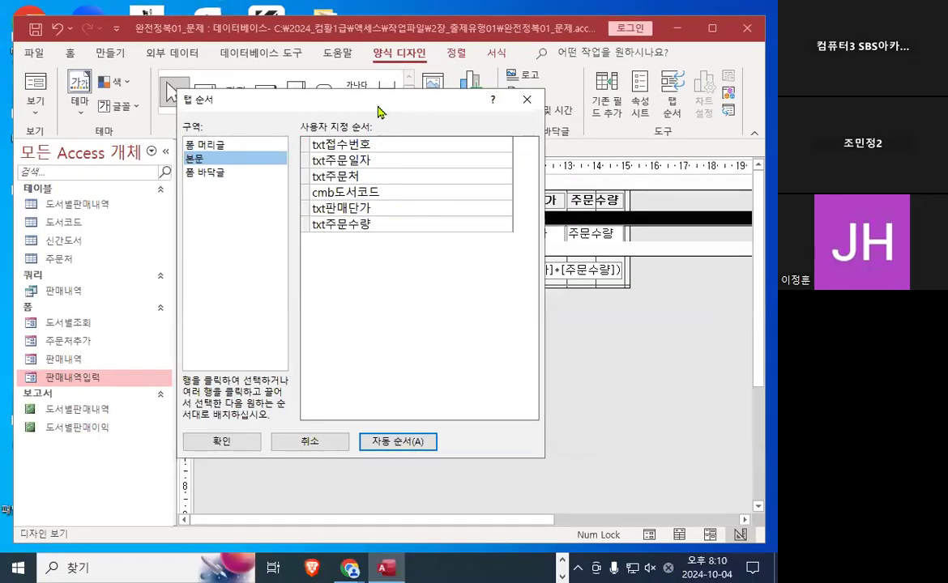
left_click_drag(377, 108, 405, 124)
key("ctrl+1")
left_click(425, 450)
mouse_move(515, 468)
left_mouse_down()
mouse_move(470, 489)
mouse_move(503, 465)
left_mouse_up()
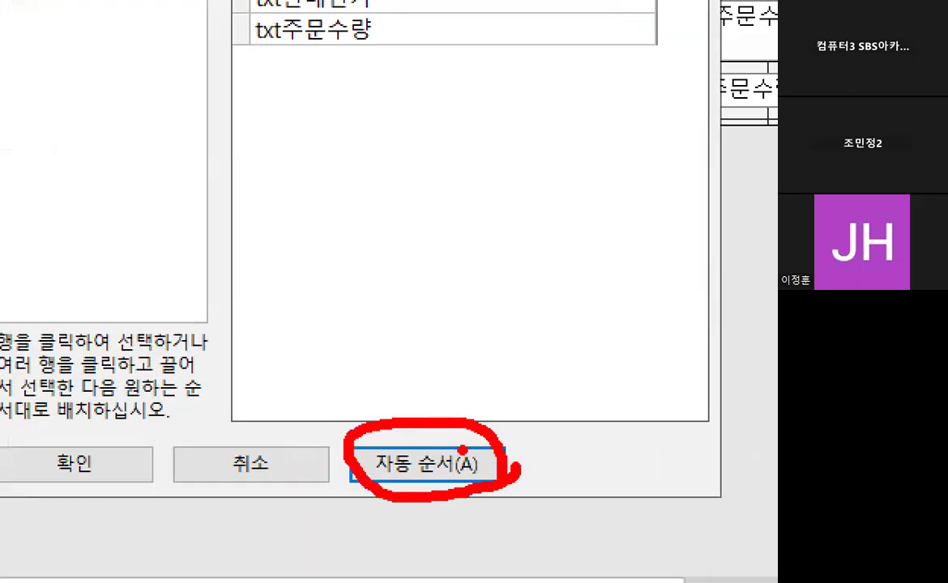
key("Escape")
key("ctrl+1")
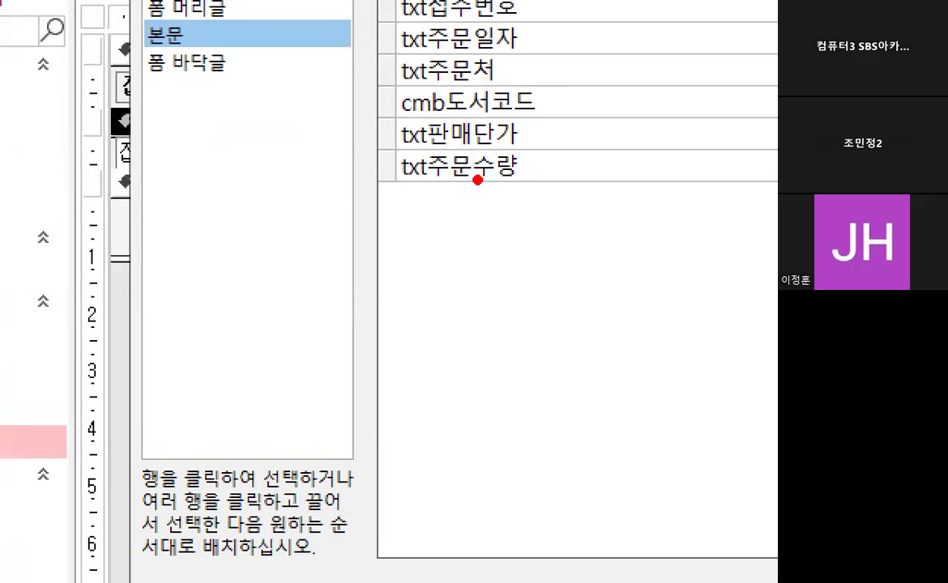
left_click_drag(396, 184, 526, 188)
key("Escape")
key("ctrl+1")
mouse_move(426, 130)
left_mouse_down()
mouse_move(436, 159)
mouse_move(527, 71)
left_mouse_up()
key("Escape")
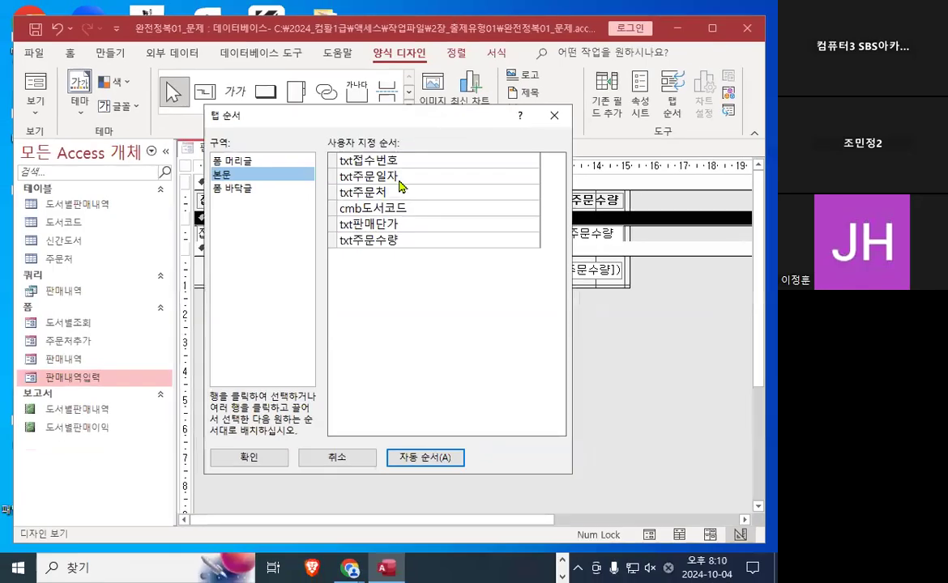
key("ctrl+2")
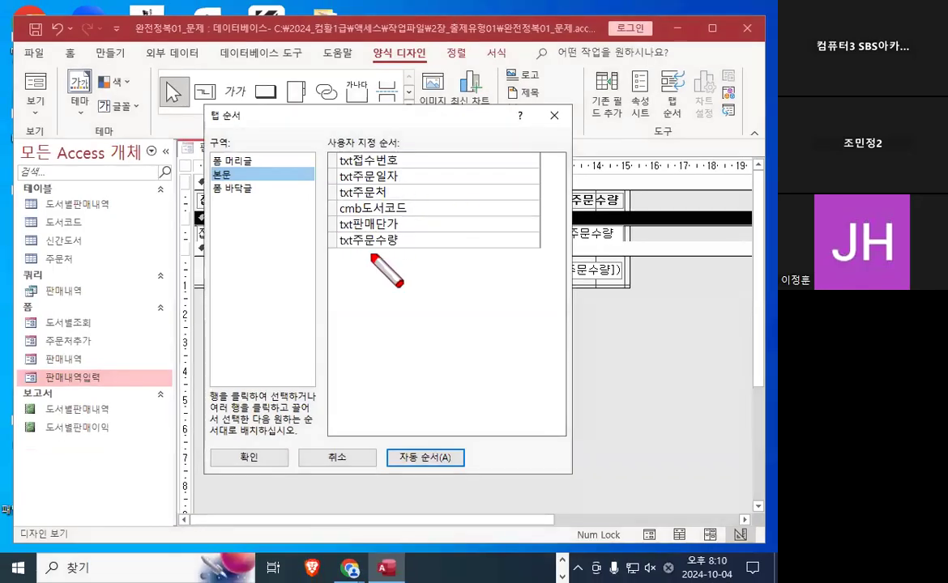
mouse_move(339, 251)
left_mouse_down()
mouse_move(399, 253)
mouse_move(326, 253)
mouse_move(322, 234)
mouse_move(321, 245)
mouse_move(344, 253)
mouse_move(326, 255)
mouse_move(357, 244)
left_mouse_up()
key("Escape")
key("ctrl+1")
left_click(345, 239)
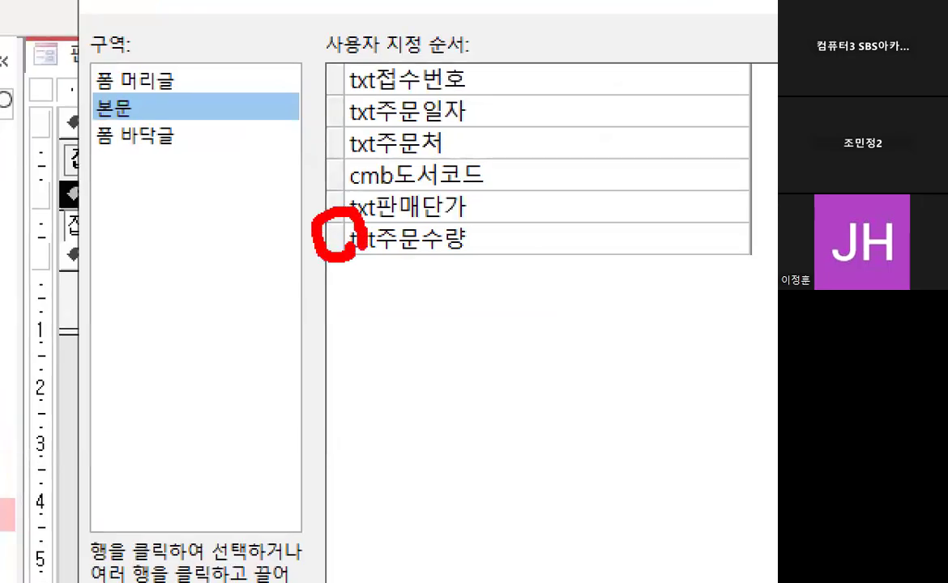
key("Escape")
Move txt주문수량 up to second place in the custom tab order, directly below txt접수번호.
left_click(330, 240)
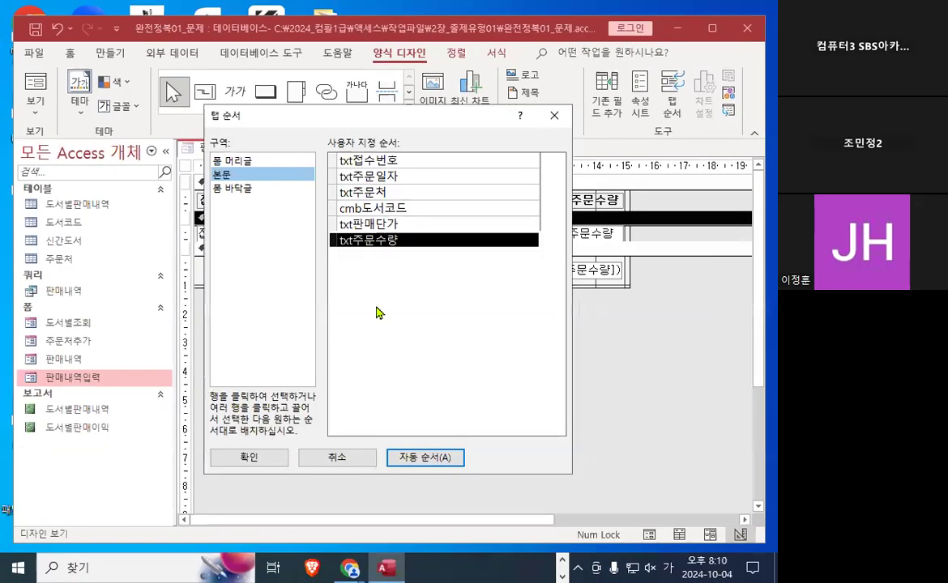
key("ctrl+1")
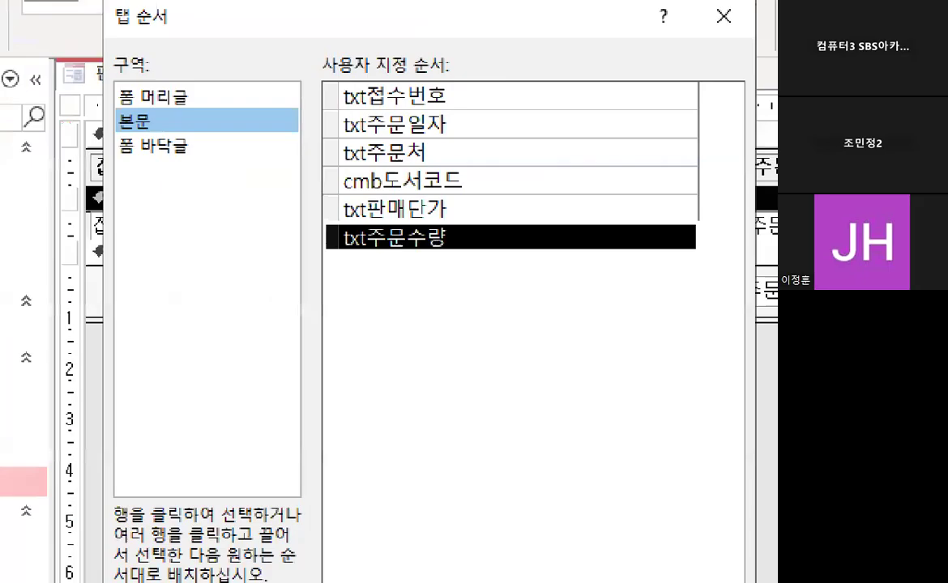
left_click(347, 243)
left_click_drag(348, 244, 316, 245)
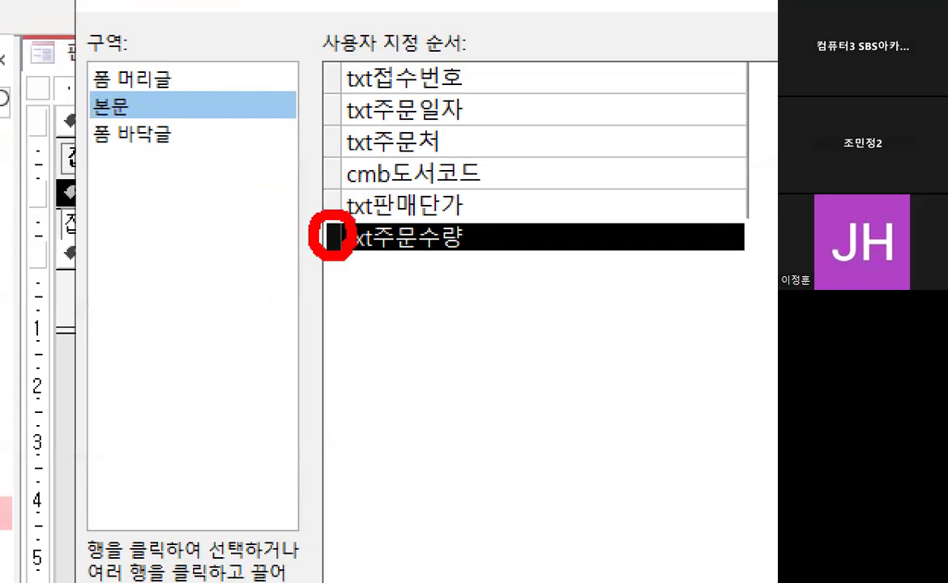
key("Escape")
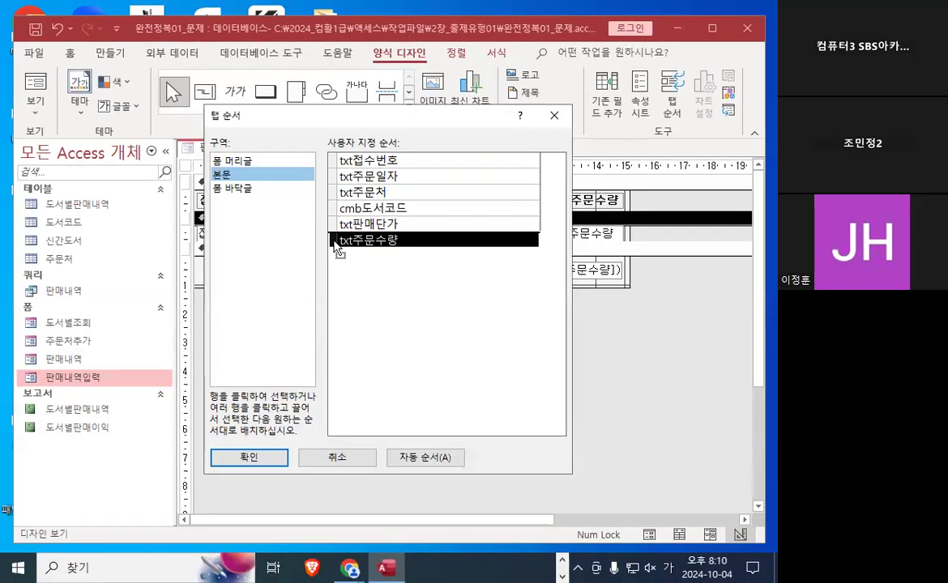
left_click_drag(335, 246, 352, 186)
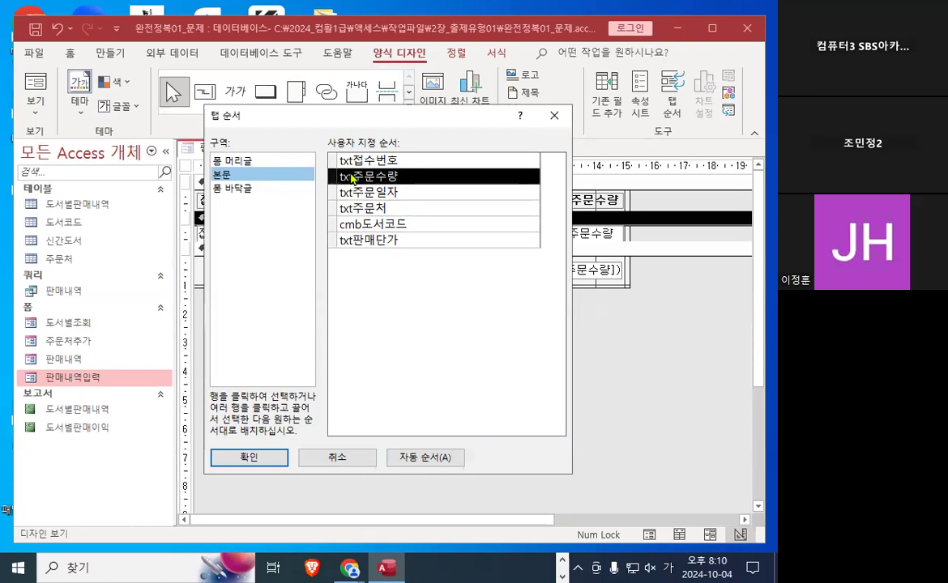
key("ctrl+1")
left_click(472, 171)
mouse_move(472, 171)
left_mouse_down()
mouse_move(472, 241)
mouse_move(502, 184)
left_mouse_up()
mouse_move(244, 184)
left_mouse_down()
mouse_move(175, 194)
mouse_move(213, 172)
left_mouse_up()
key("Escape")
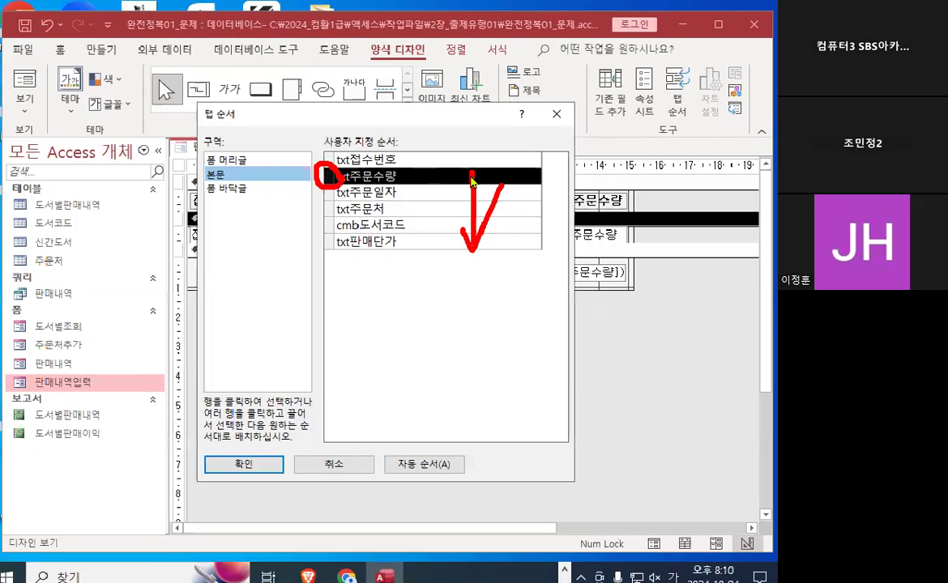
Move txt주문수량 back to the end of the custom order, below txt판매단가, and accept the tab order.
mouse_move(333, 176)
left_mouse_down()
mouse_move(334, 260)
mouse_move(330, 249)
mouse_move(366, 240)
mouse_move(383, 170)
left_mouse_up()
key("ctrl+1")
left_click(321, 249)
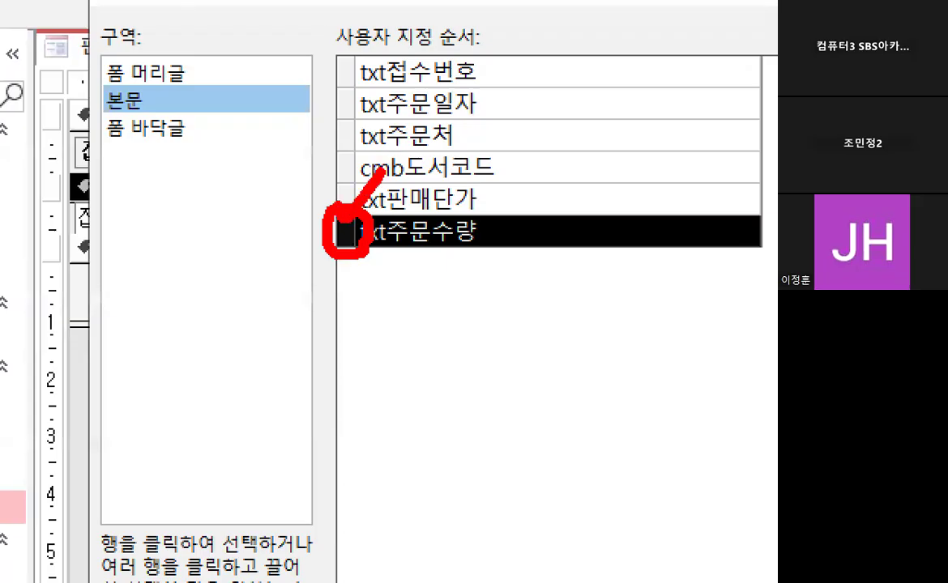
mouse_move(410, 241)
left_mouse_down()
mouse_move(442, 267)
mouse_move(538, 130)
left_mouse_up()
mouse_move(509, 171)
left_mouse_down()
mouse_move(525, 107)
mouse_move(580, 136)
left_mouse_up()
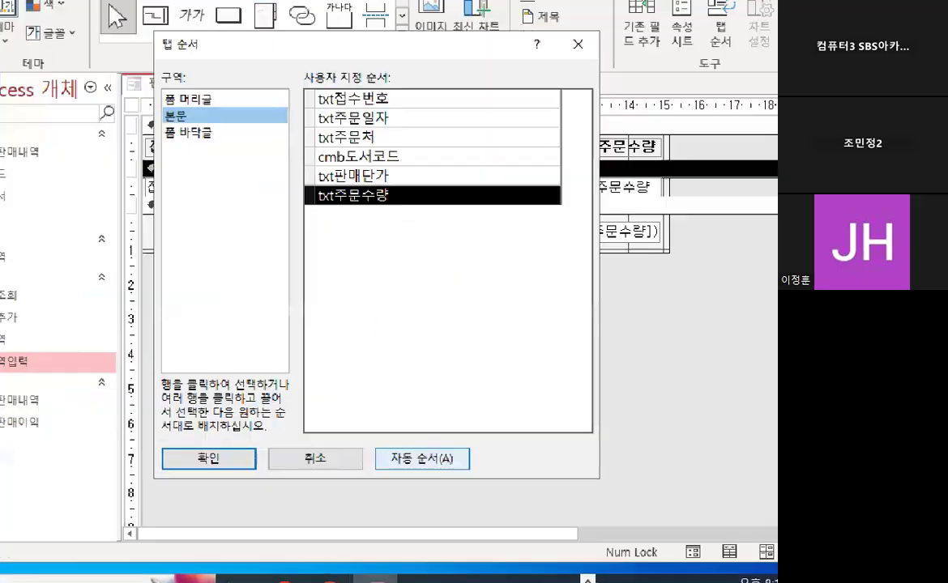
mouse_move(474, 451)
left_mouse_down()
mouse_move(398, 453)
mouse_move(479, 475)
left_mouse_up()
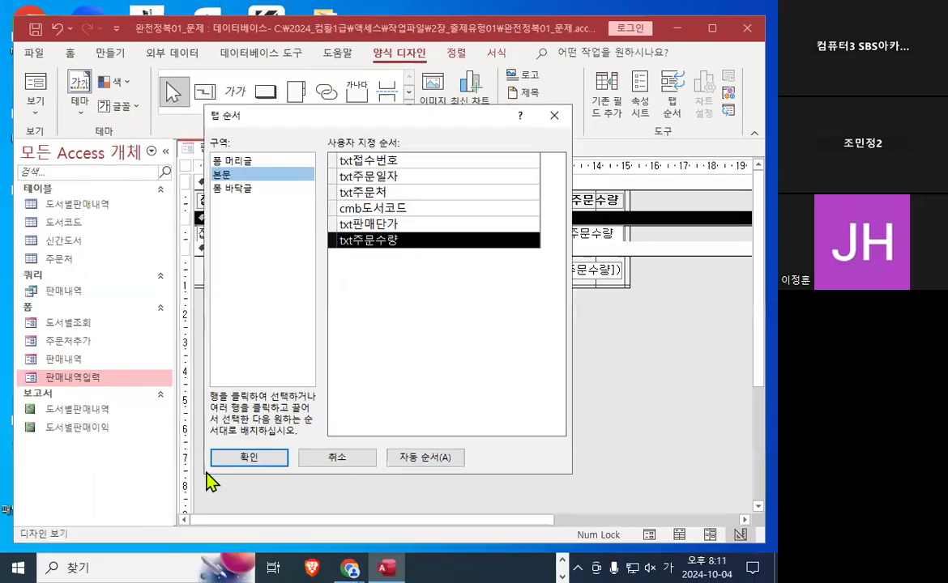
left_click(243, 464)
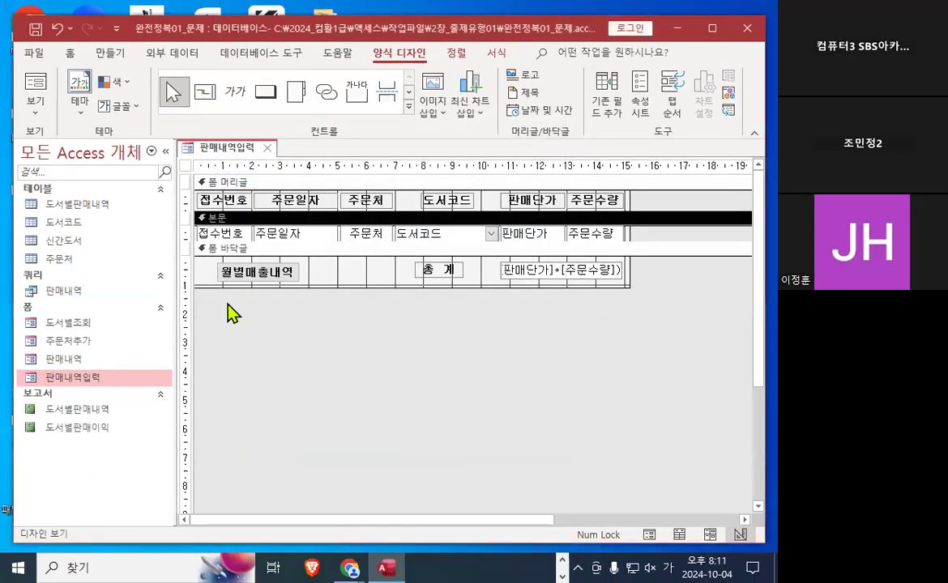
Test the tab order in Form view from 접수번호 through 주문수량 in the first record, and return to Design view.
left_click(36, 87)
key("Tab")
key("Tab")
key("Tab")
key("Tab")
key("Tab")
mouse_move(200, 186)
left_mouse_down()
mouse_move(591, 195)
mouse_move(609, 158)
left_mouse_up()
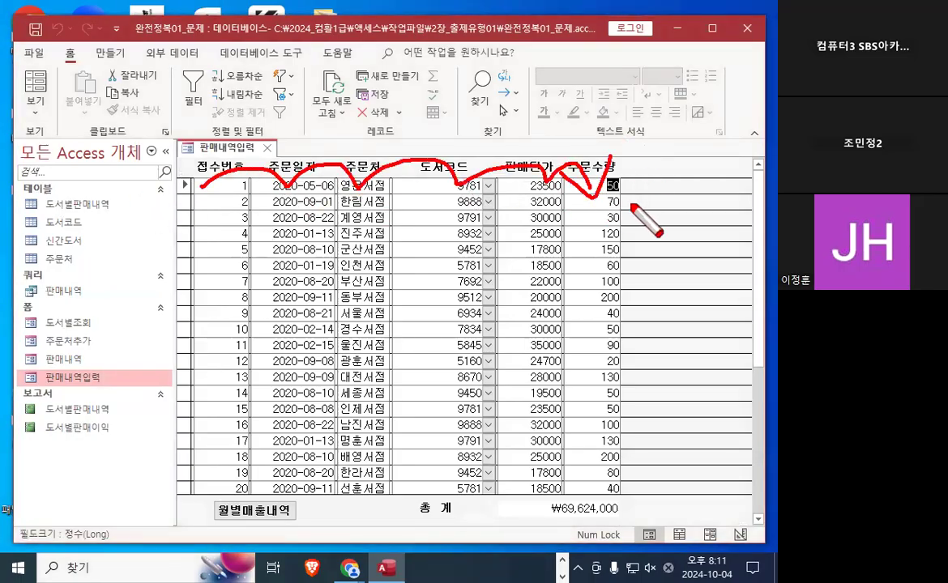
key("Escape")
left_click(31, 118)
left_click(81, 252)
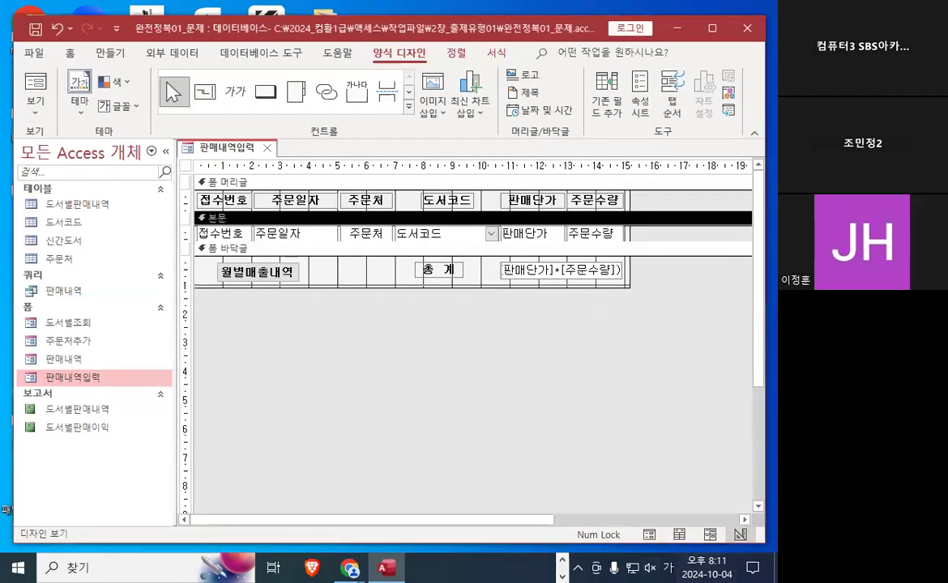
Switch to the Notepad lesson notes and remove the surplus blank lines above the dashed divider before the 5번문항 heading.
key("alt+Tab")
scroll(211, 268, "down", 5)
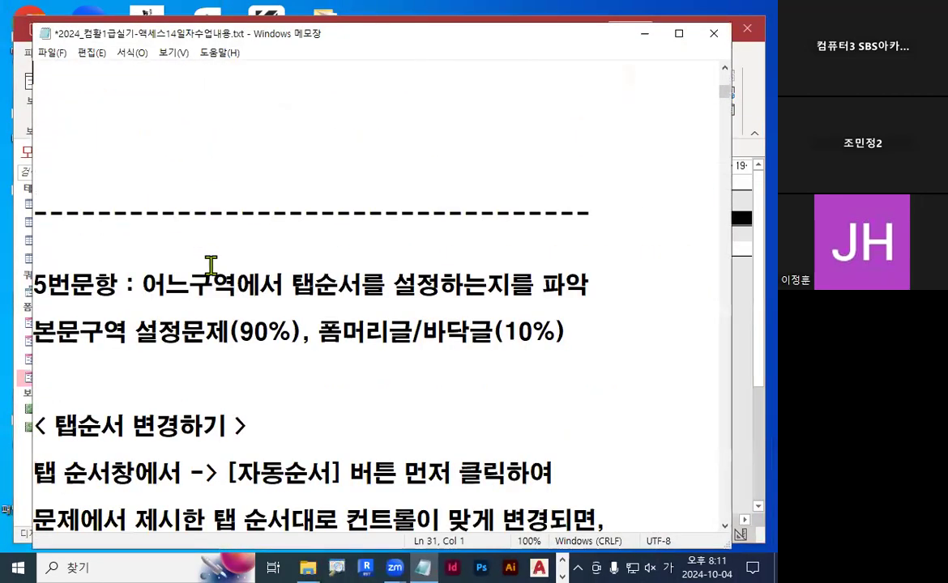
left_click_drag(144, 215, 202, 215)
left_click_drag(283, 215, 510, 215)
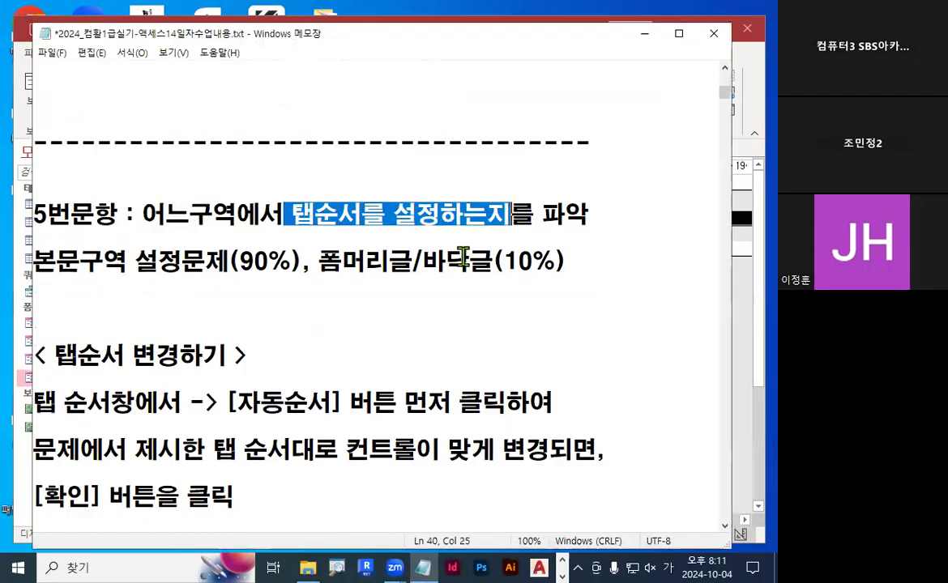
scroll(282, 158, "up", 1)
left_click(277, 156)
key("Delete")
key("Up")
key("Delete")
key("Delete")
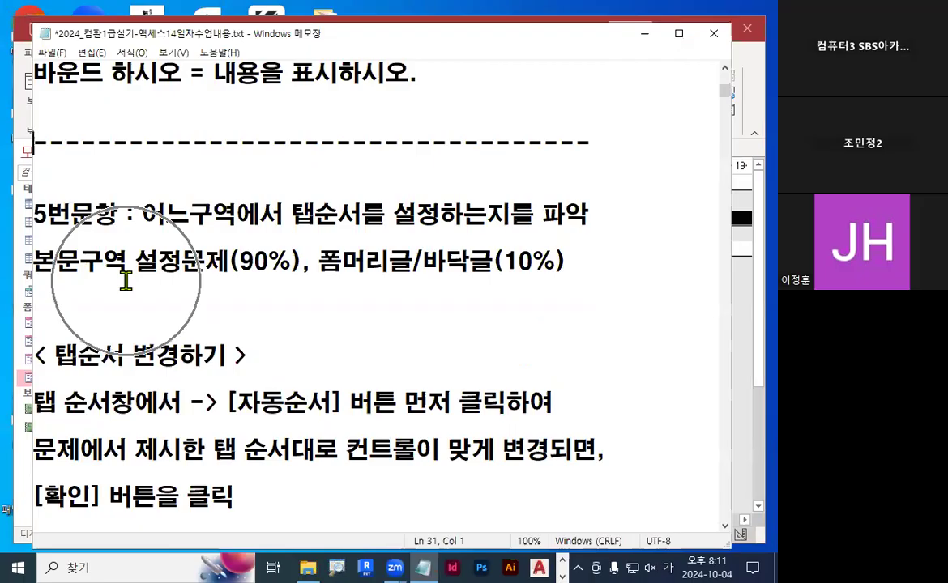
mouse_move(38, 282)
left_mouse_down()
mouse_move(117, 283)
mouse_move(148, 237)
mouse_move(180, 278)
left_mouse_up()
left_click_drag(264, 244, 298, 274)
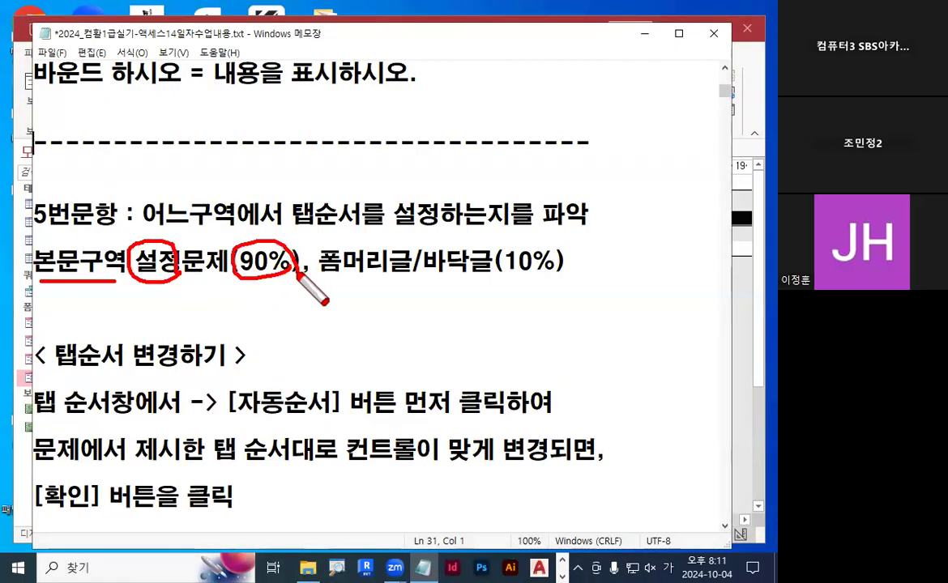
left_click_drag(351, 221, 270, 310)
left_click_drag(324, 279, 486, 279)
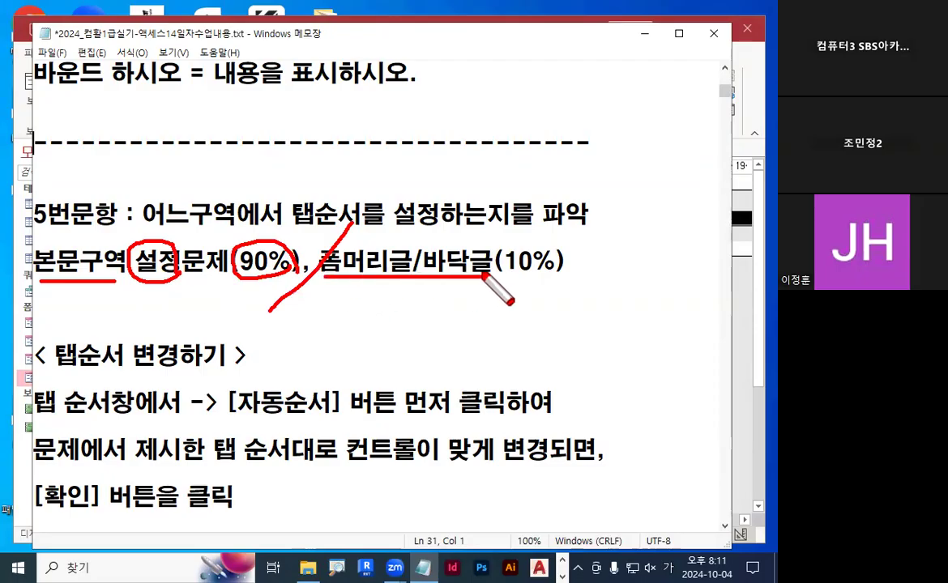
Review the 5번문항 notes on which form section's tab order to set and how to apply 자동순서 under 탭순서 변경하기.
left_click_drag(307, 223, 381, 235)
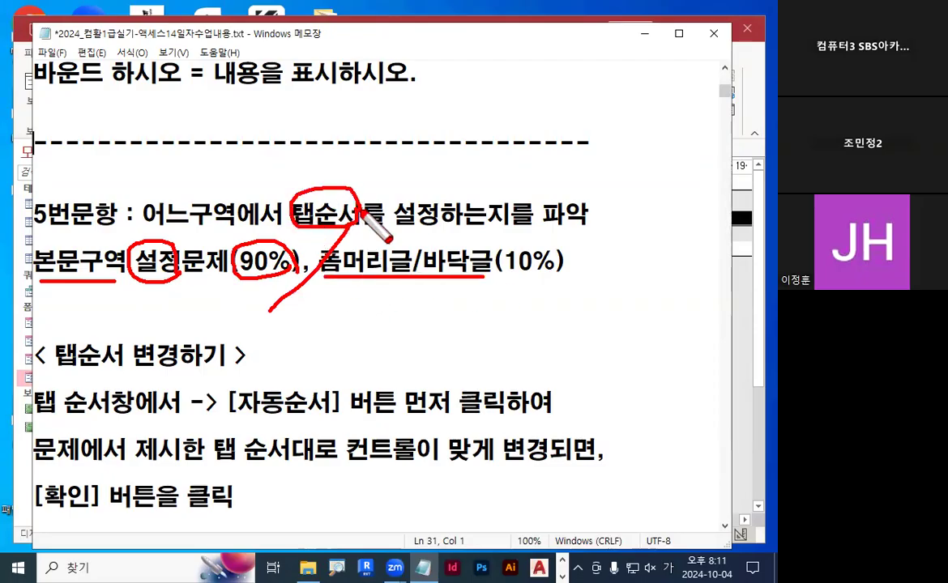
left_click_drag(576, 271, 580, 273)
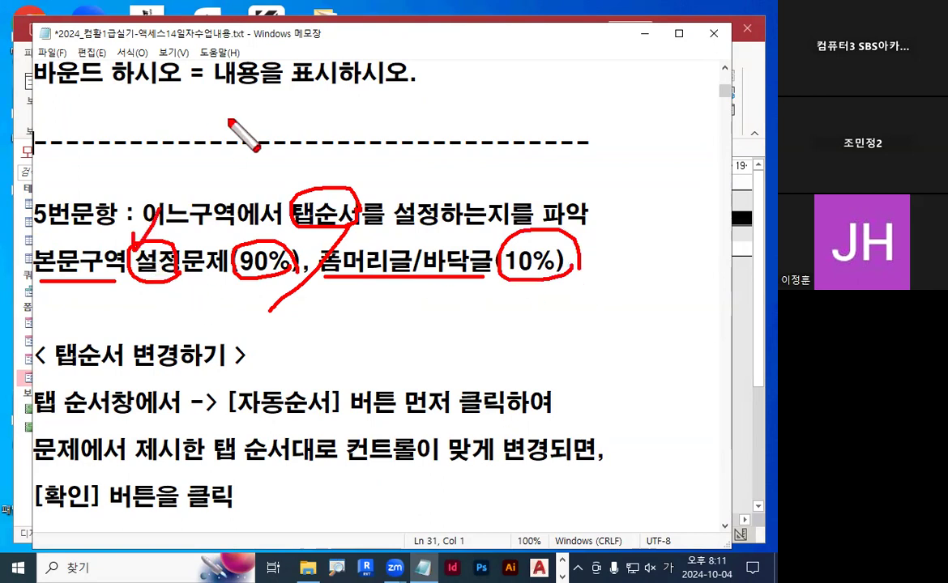
key("Escape")
scroll(121, 296, "down", 1)
left_click_drag(125, 298, 203, 288)
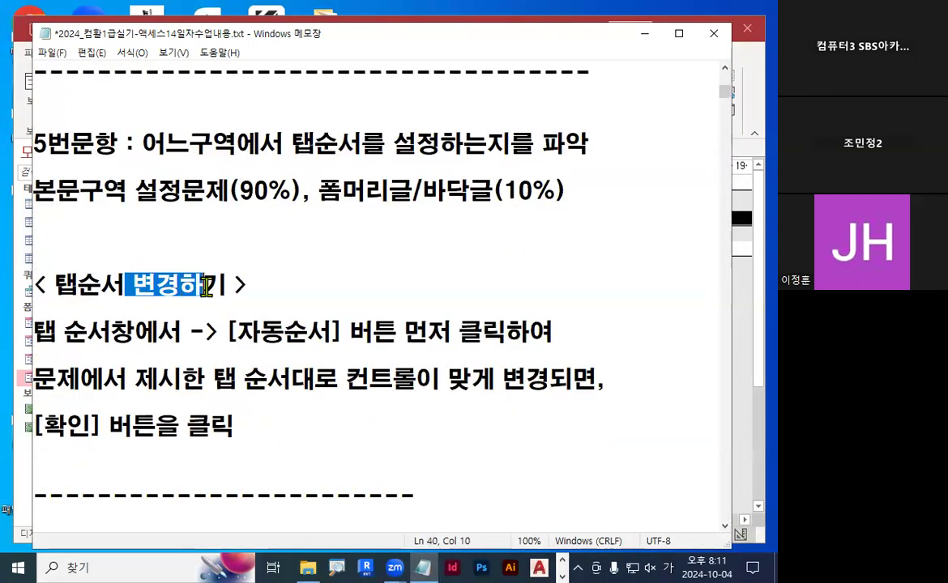
left_click_drag(251, 330, 288, 331)
left_click(367, 332)
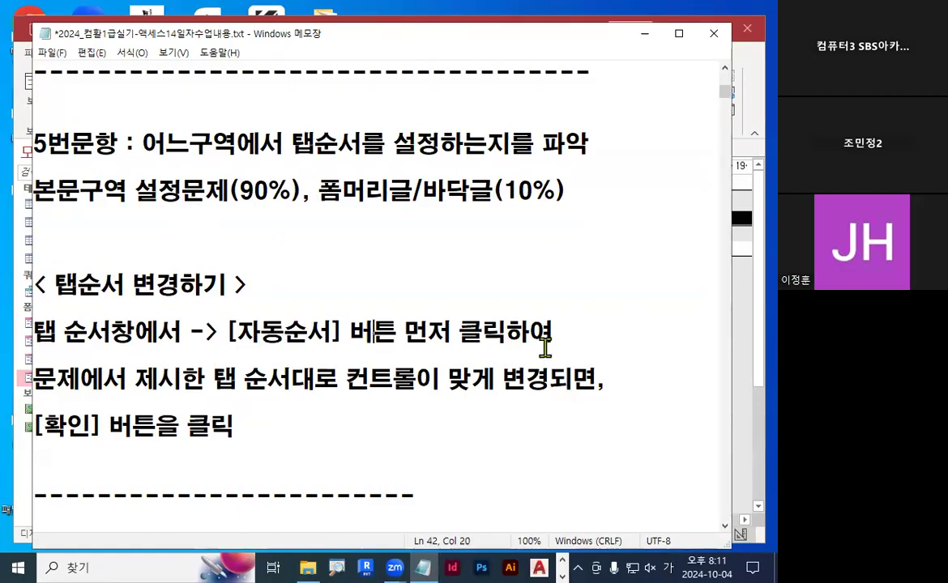
left_click_drag(213, 380, 324, 381)
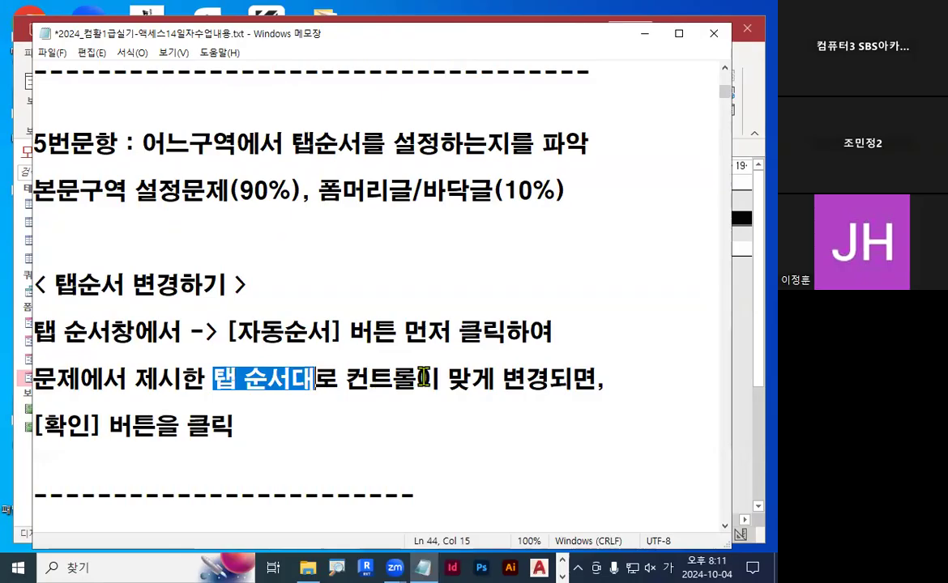
left_click_drag(36, 424, 218, 424)
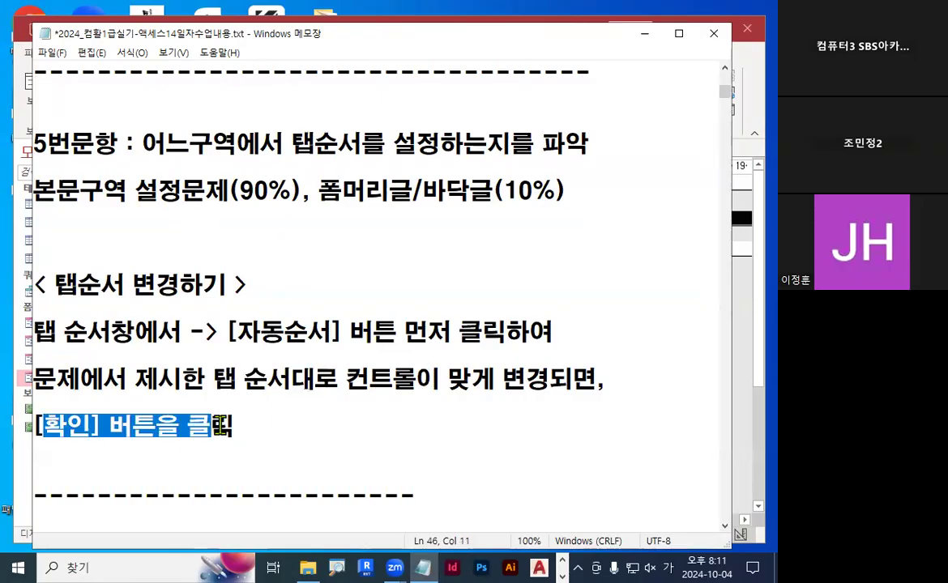
Read the notes on moving controls manually in the tab order by their grey squares when 자동순서 gives the wrong order.
scroll(218, 424, "down", 3)
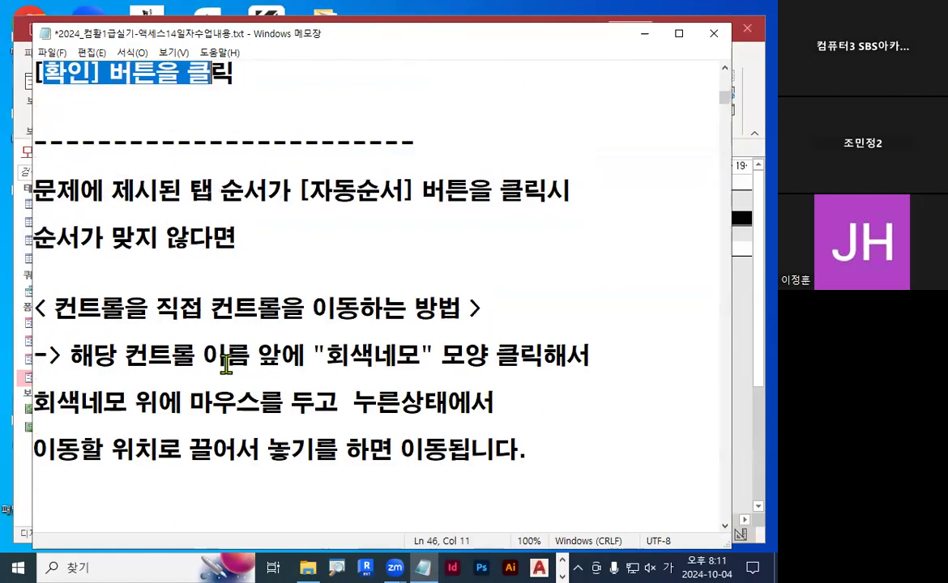
left_click_drag(53, 308, 483, 311)
left_click_drag(202, 355, 432, 355)
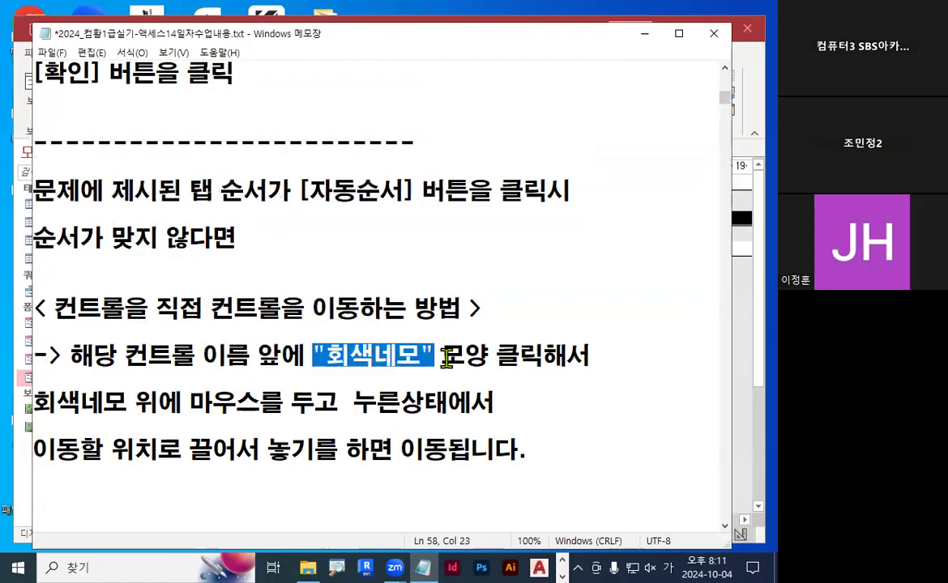
left_click_drag(497, 355, 542, 355)
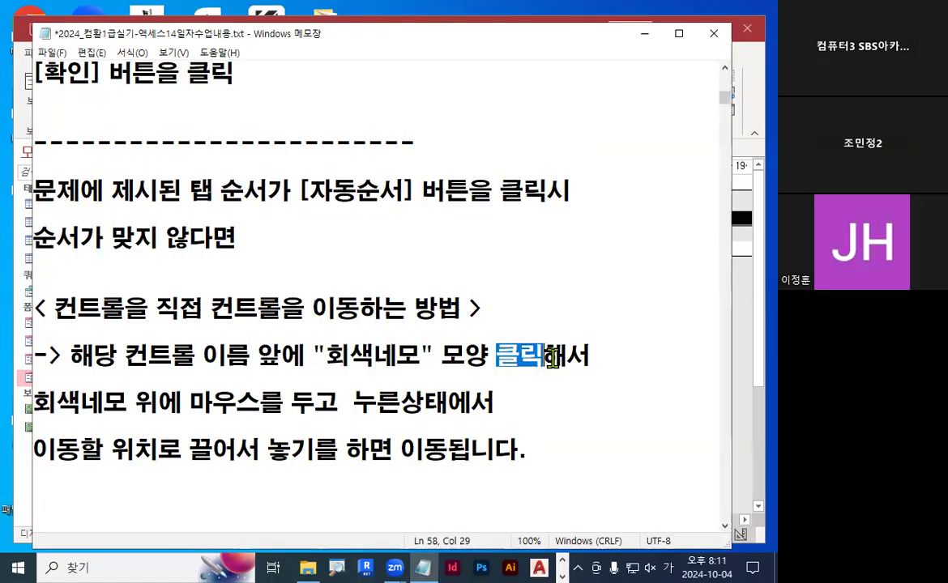
left_click_drag(34, 402, 501, 402)
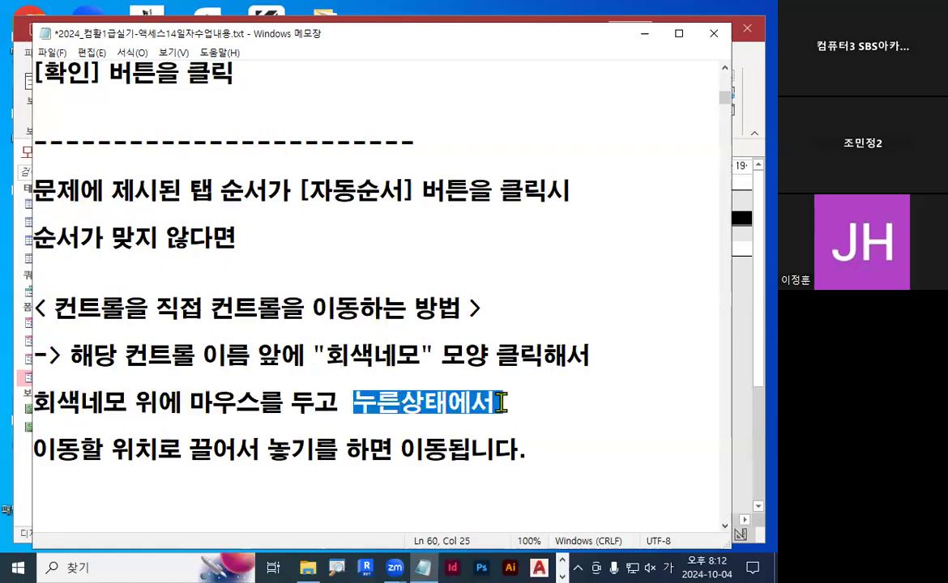
left_click_drag(34, 451, 81, 450)
left_click_drag(189, 451, 541, 465)
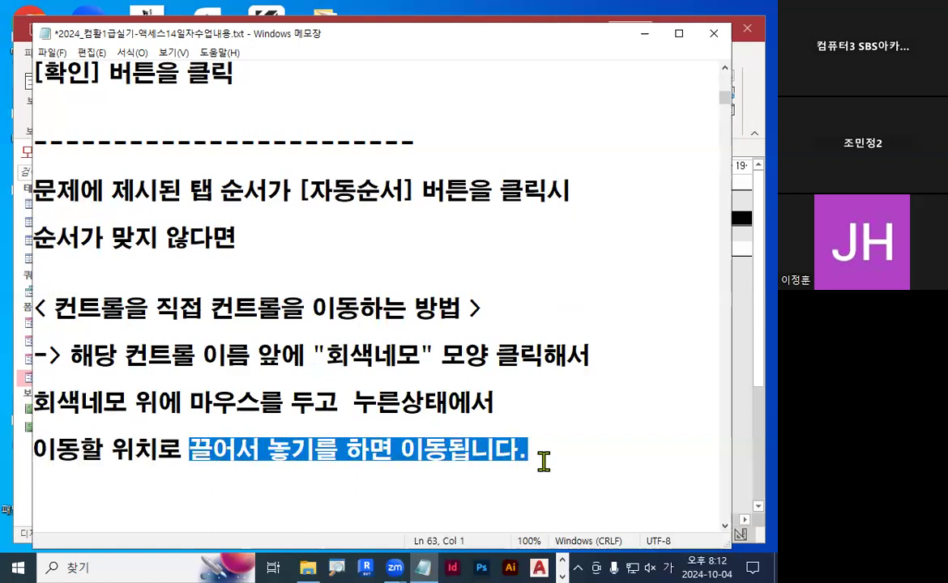
mouse_move(446, 382)
left_mouse_down()
mouse_move(362, 479)
mouse_move(406, 335)
mouse_move(452, 465)
left_mouse_up()
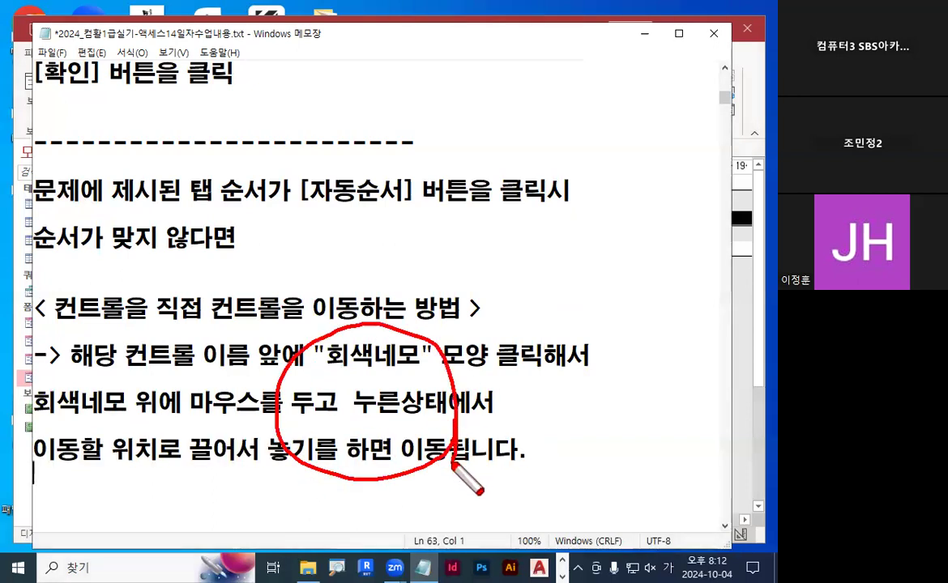
key("Escape")
left_click(441, 425)
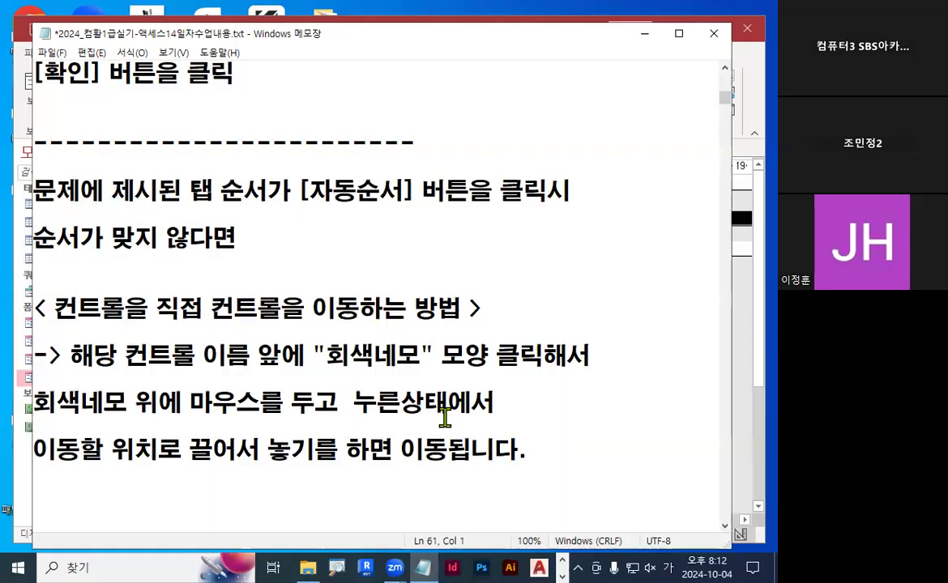
left_click(531, 378)
Minimize the lesson notes and close the 완전정복01_문제 database in Access.
left_click(645, 33)
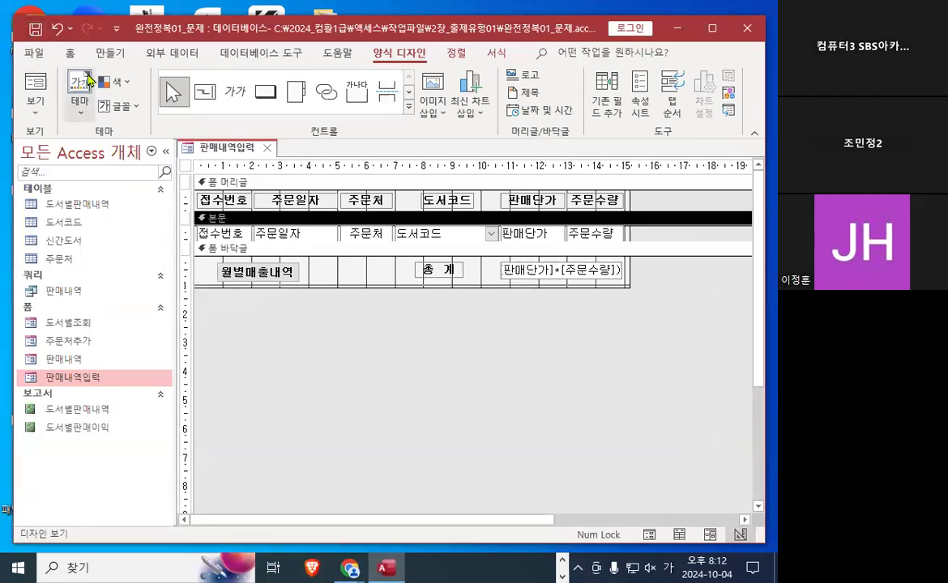
left_click(33, 54)
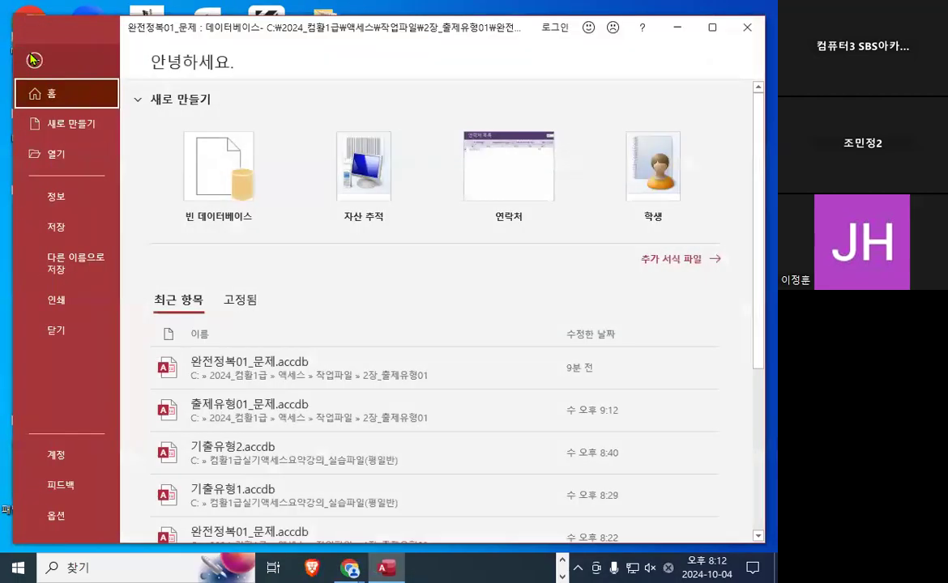
left_click(63, 341)
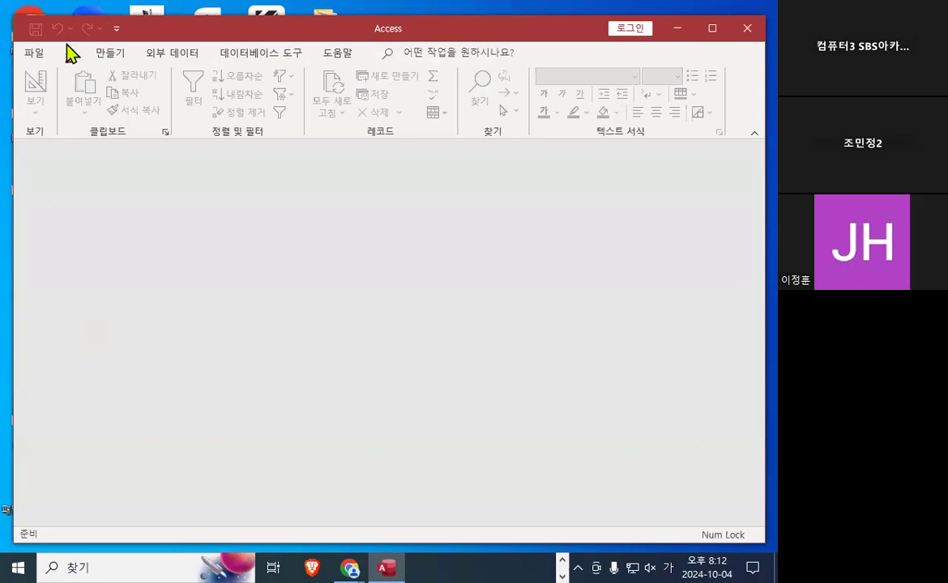
Open the database 출제유형02_문제.accdb from the 2장_출제유형02 folder.
left_click(34, 54)
left_click(56, 153)
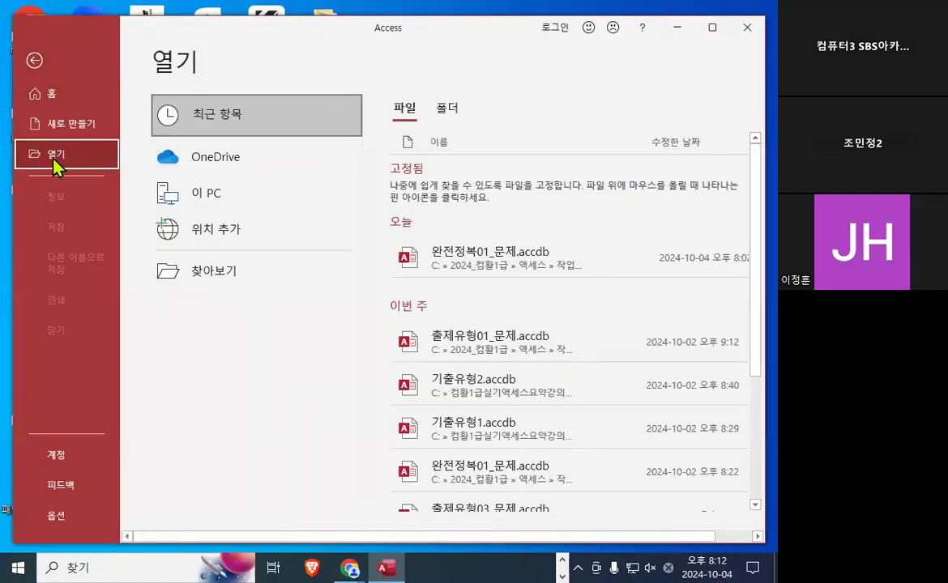
left_click(209, 272)
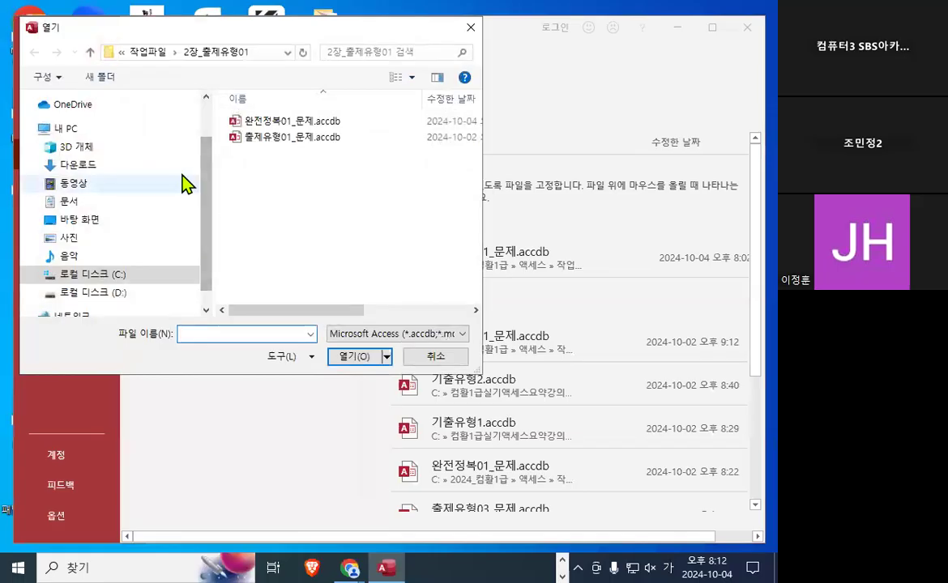
key("ctrl+1")
left_click(121, 41)
mouse_move(140, 65)
left_mouse_down()
mouse_move(136, 104)
mouse_move(128, 63)
left_mouse_up()
key("Escape")
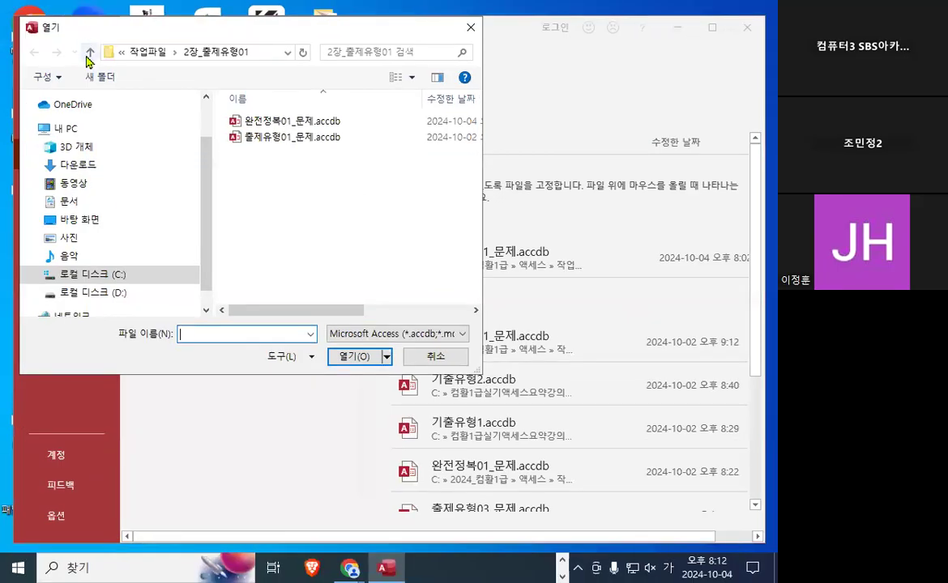
left_click(87, 55)
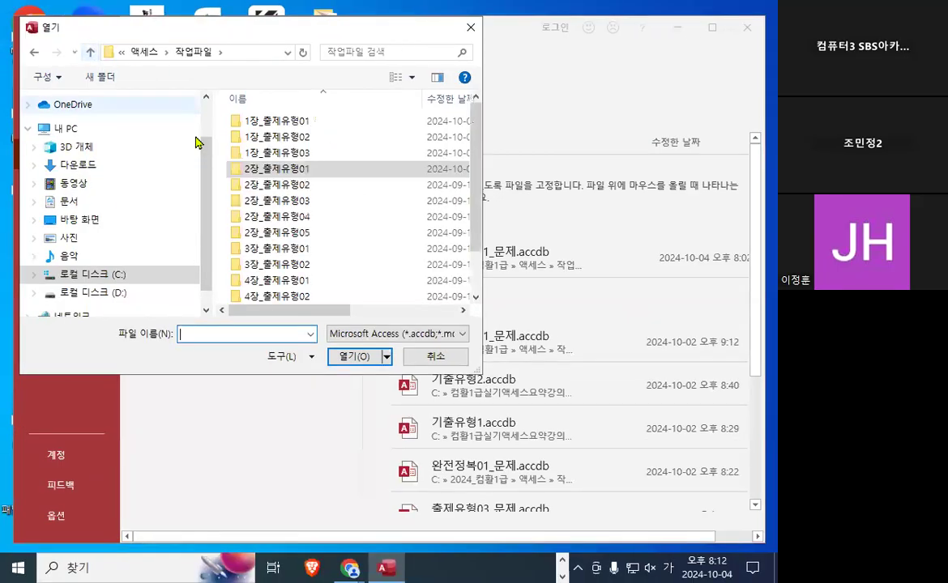
double_click(290, 186)
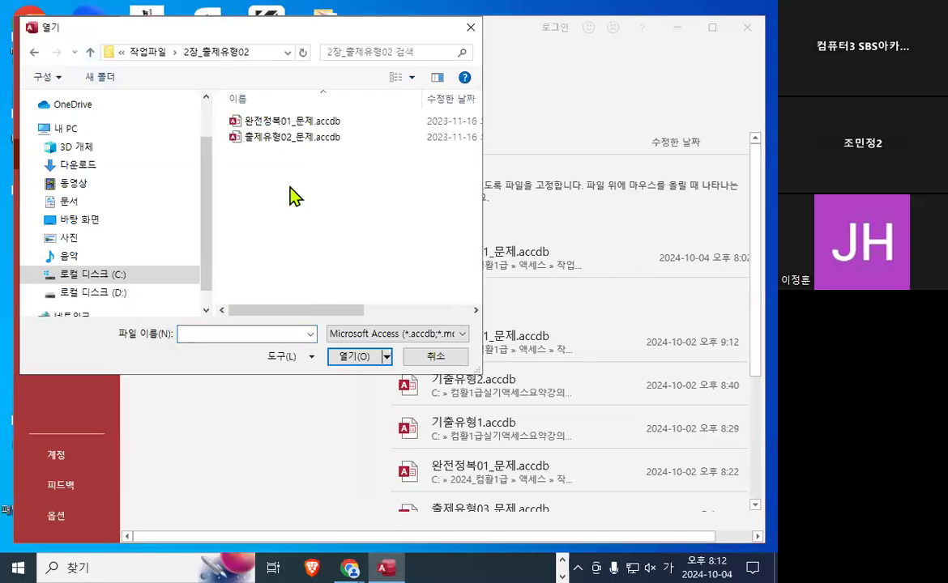
double_click(300, 140)
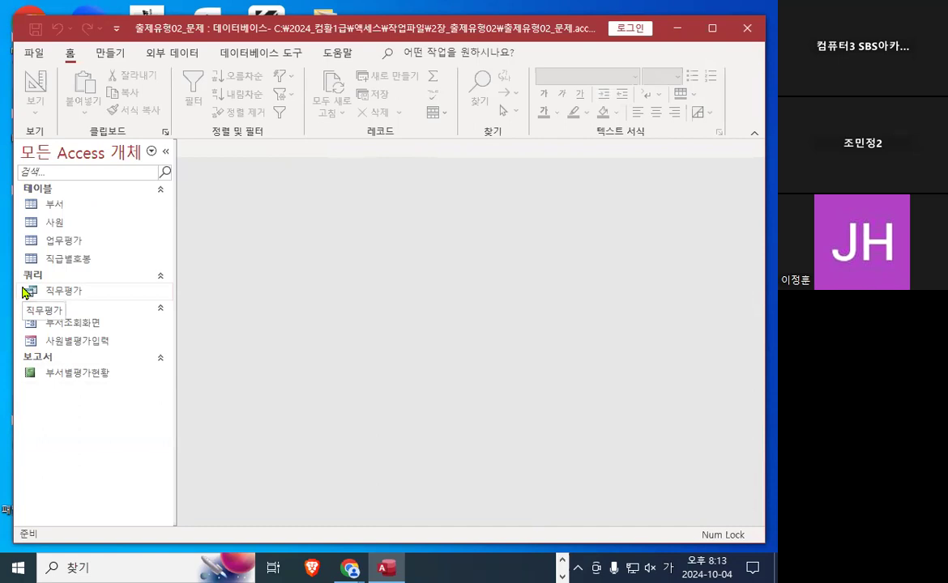
Open the 사원별평가입력 form in Design view.
left_click(75, 341)
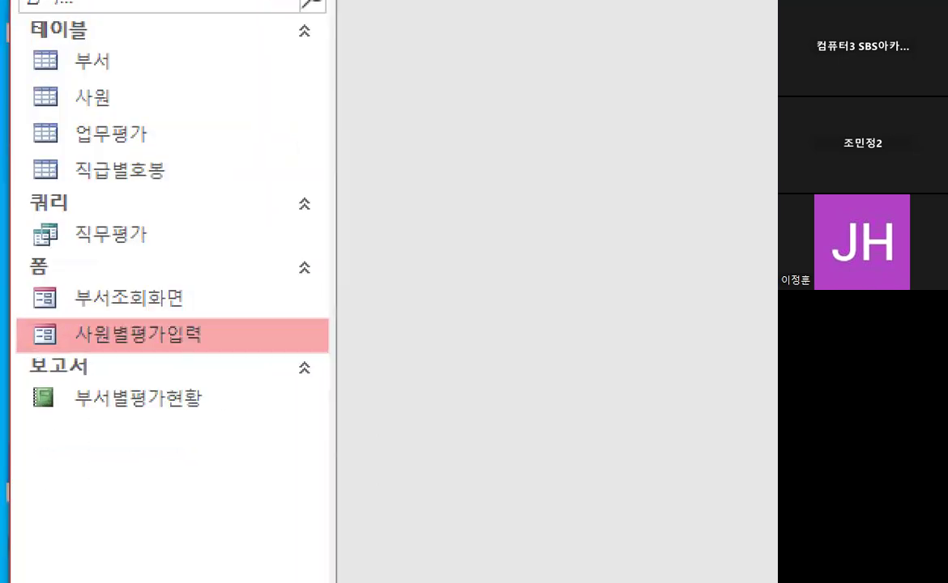
mouse_move(211, 333)
left_mouse_down()
mouse_move(121, 375)
mouse_move(204, 354)
left_mouse_up()
left_click_drag(89, 295, 222, 165)
right_click(152, 335)
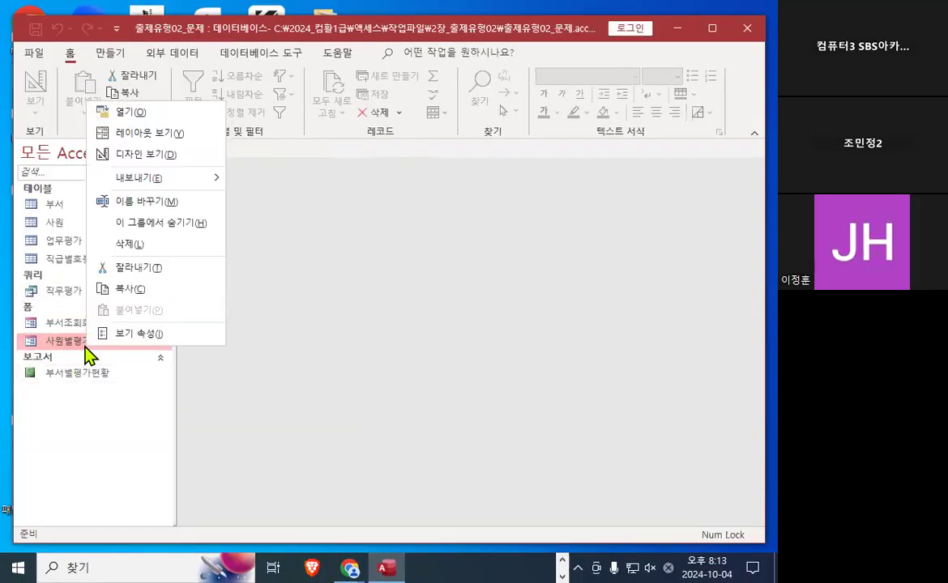
left_click(187, 154)
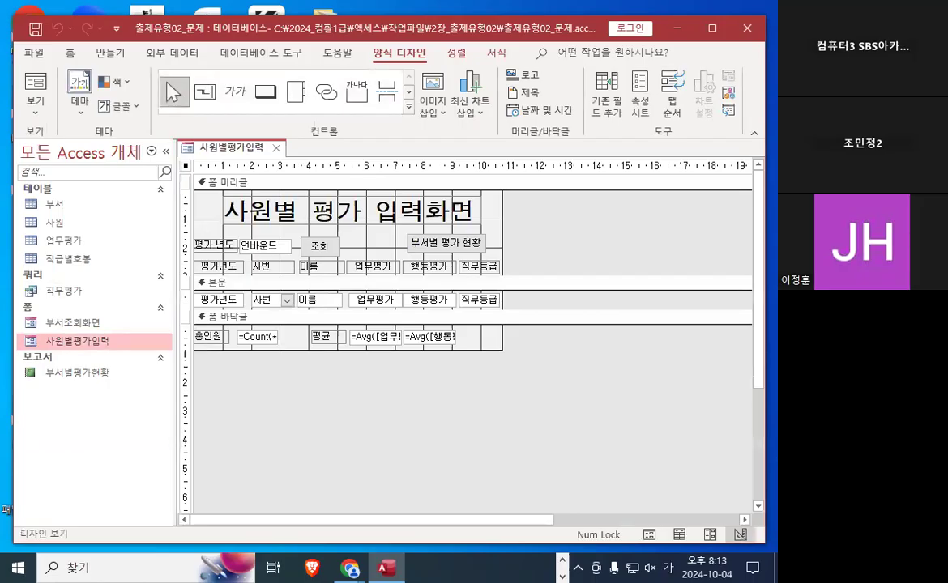
Switch to the Notepad lesson notes and review the 02. 조건부서식 section's command path and its 출제유형 3가지 heading.
key("alt+Tab")
scroll(338, 360, "down", 3)
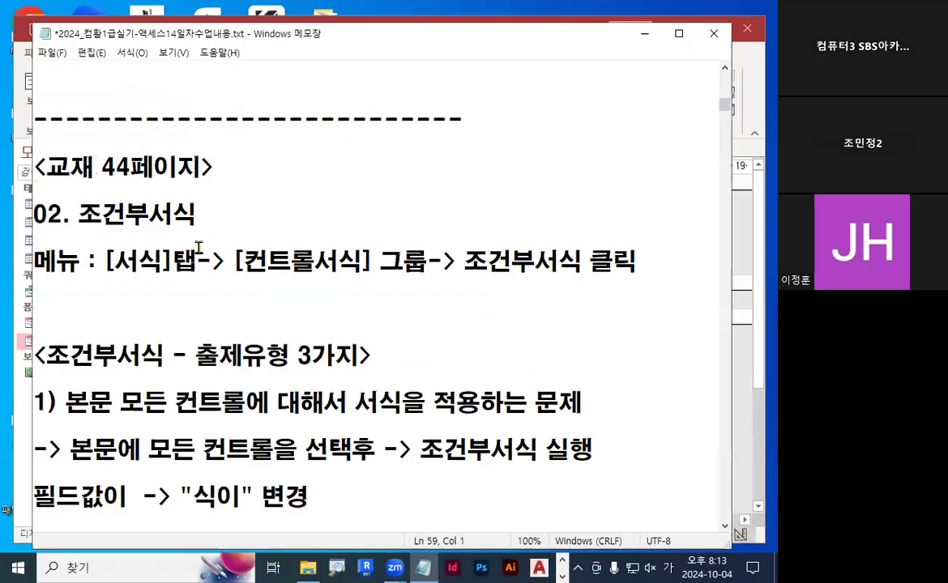
left_click_drag(95, 275, 582, 281)
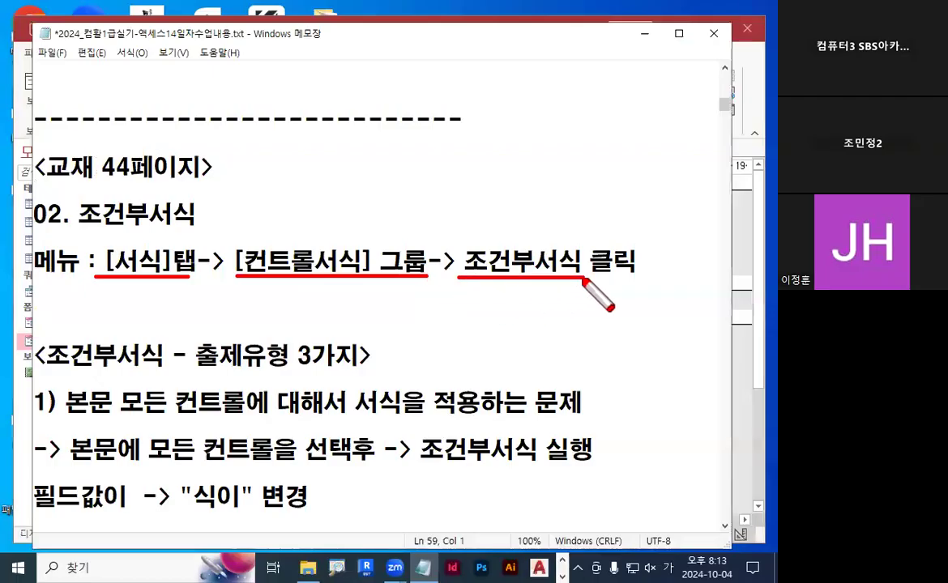
left_click_drag(502, 215, 601, 131)
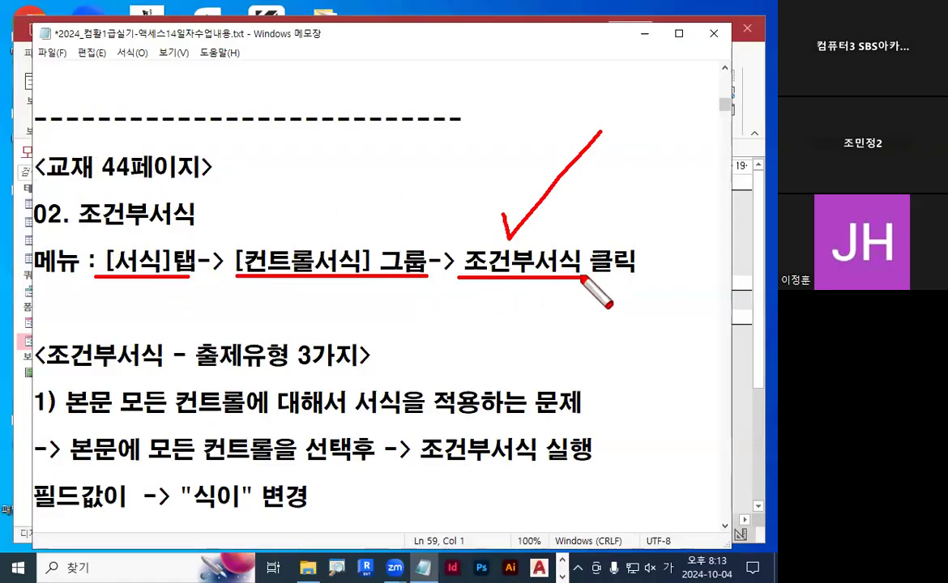
left_click_drag(541, 276, 583, 276)
mouse_move(154, 230)
left_mouse_down()
mouse_move(166, 261)
mouse_move(374, 287)
left_mouse_up()
key("Escape")
scroll(179, 327, "down", 1)
scroll(134, 294, "down", 1)
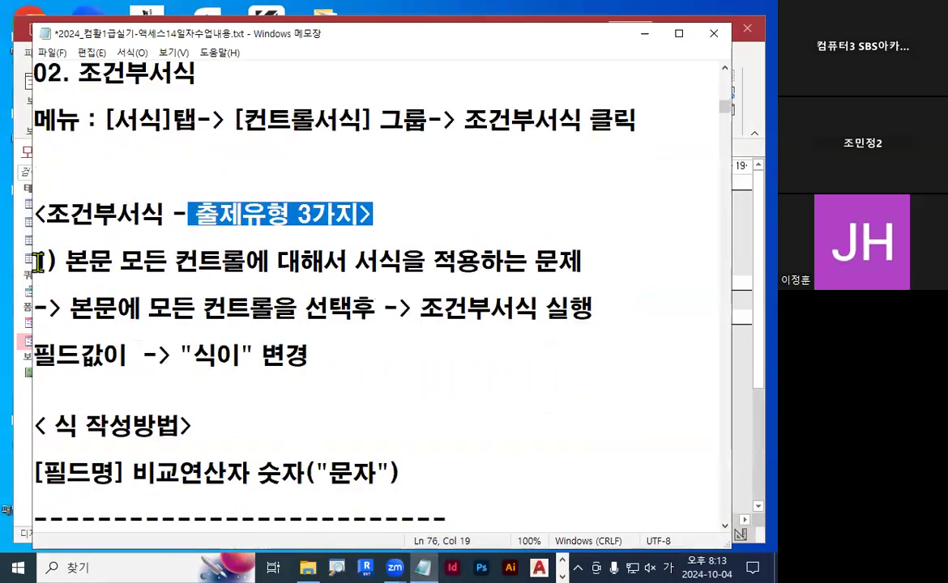
Review exam type 1 in the notes: selecting all body controls, running 조건부서식, and changing 필드값이 to "식이".
left_click_drag(34, 251, 619, 278)
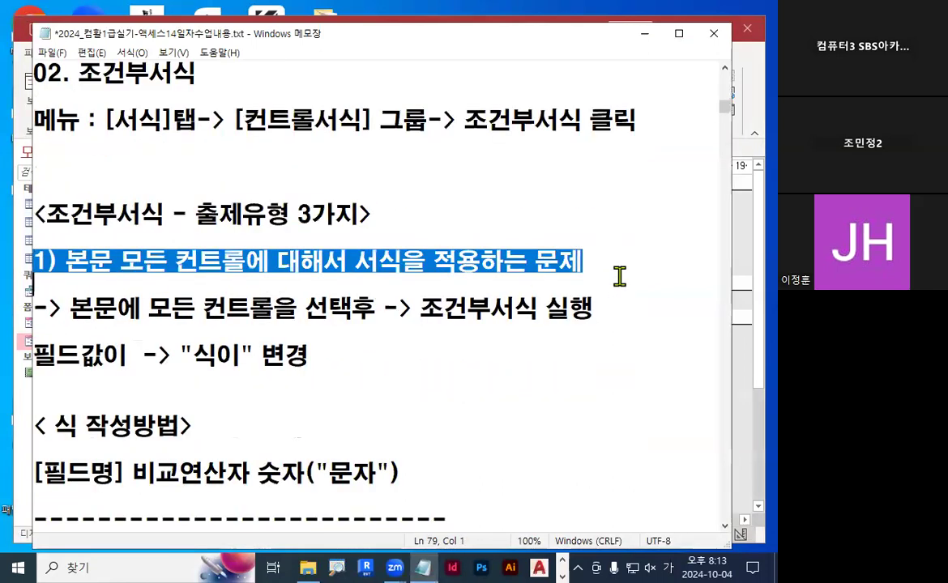
left_click(337, 246)
left_click_drag(65, 260, 589, 253)
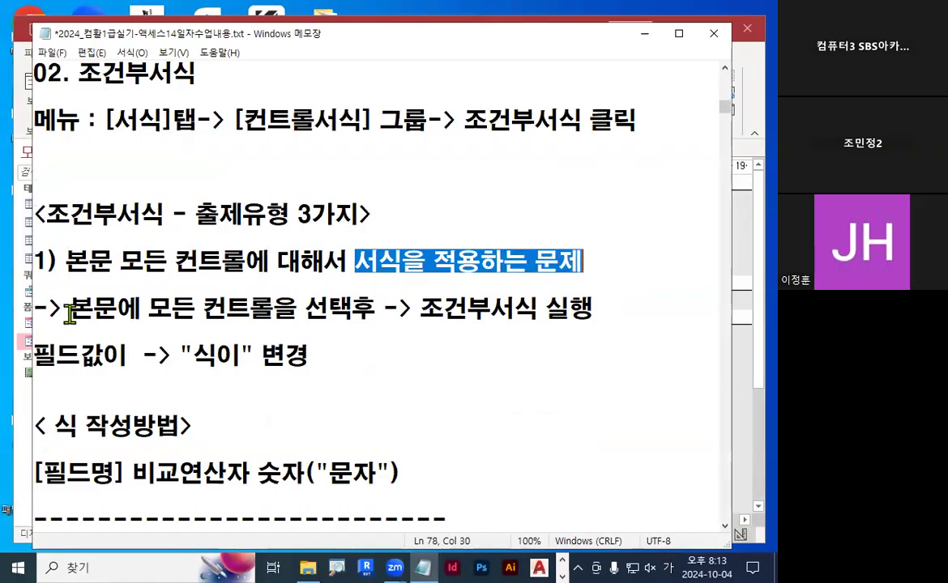
left_click_drag(70, 309, 195, 314)
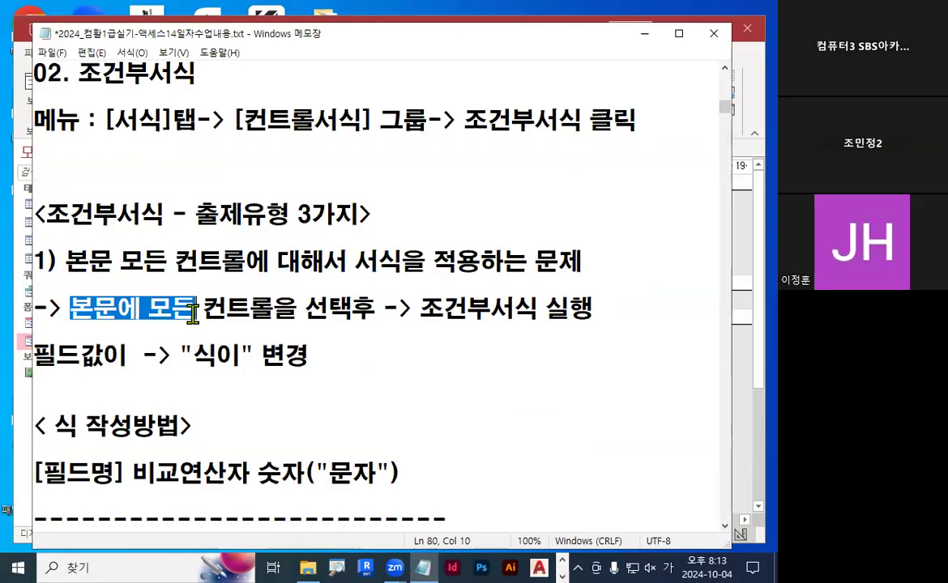
left_click_drag(306, 311, 355, 309)
left_click(444, 313)
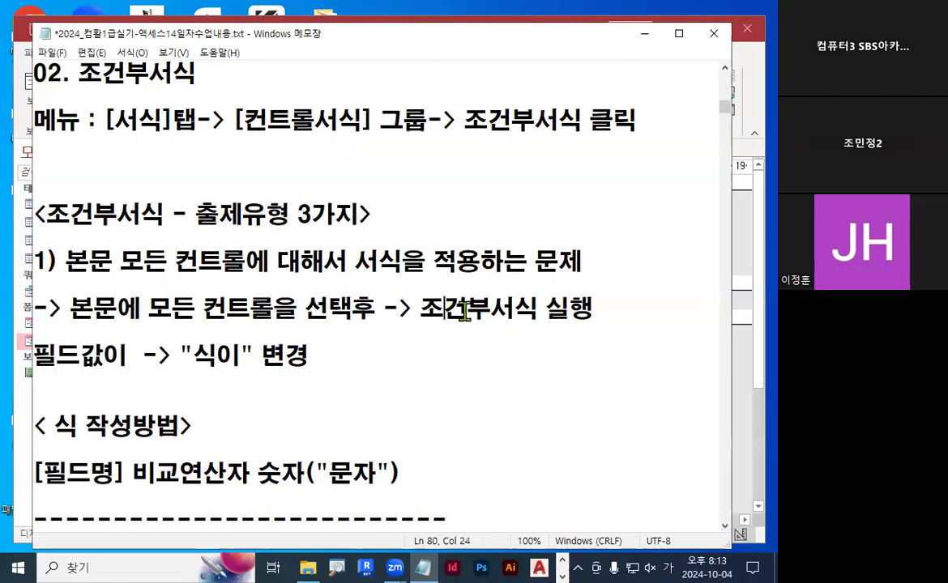
left_click_drag(448, 311, 617, 311)
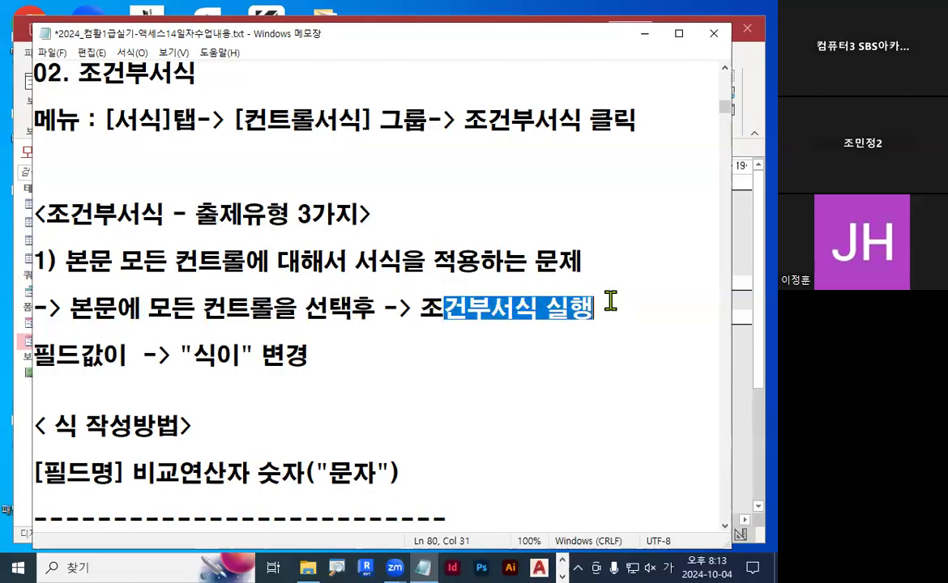
left_click(610, 302)
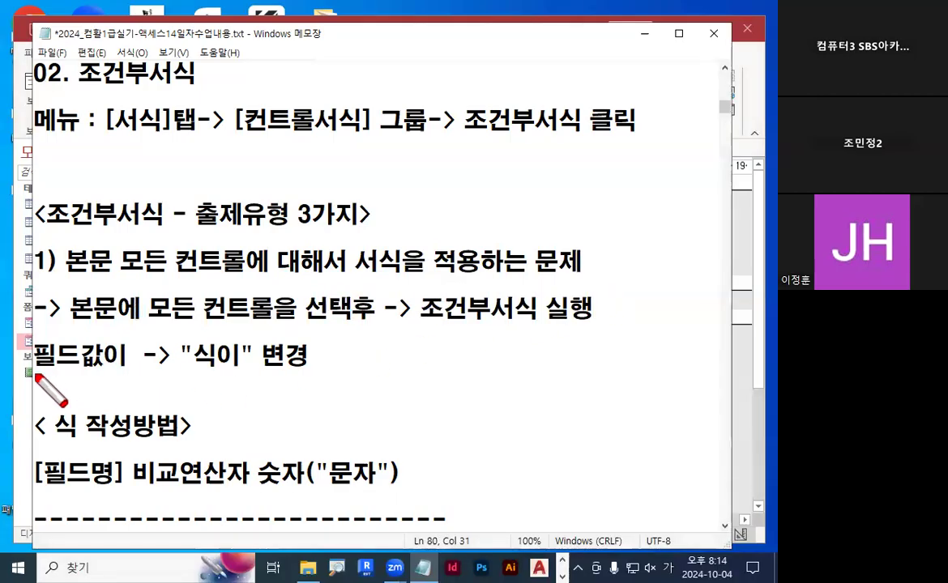
left_click_drag(34, 373, 132, 373)
mouse_move(247, 371)
left_mouse_down()
mouse_move(184, 347)
mouse_move(245, 334)
mouse_move(248, 356)
mouse_move(318, 364)
mouse_move(255, 361)
left_mouse_up()
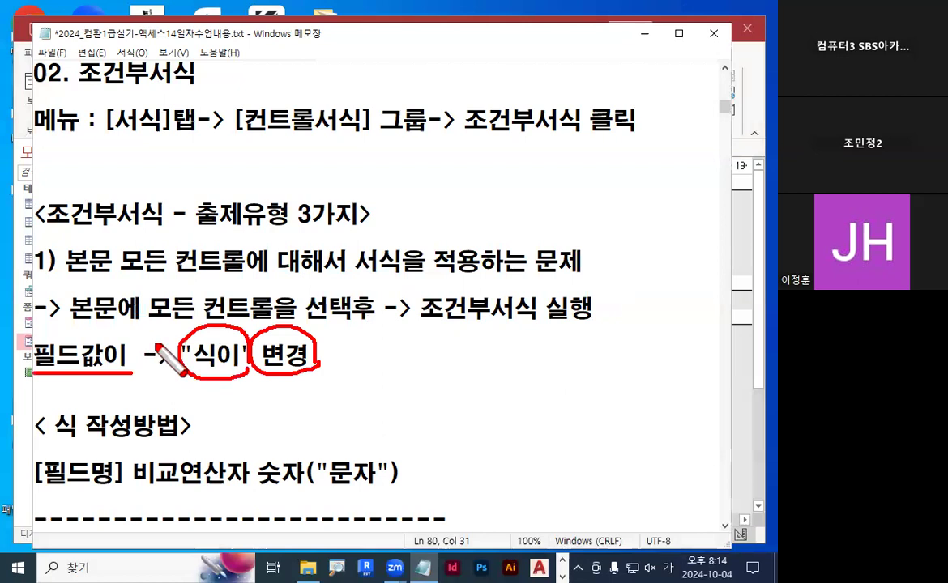
left_click_drag(221, 336, 290, 247)
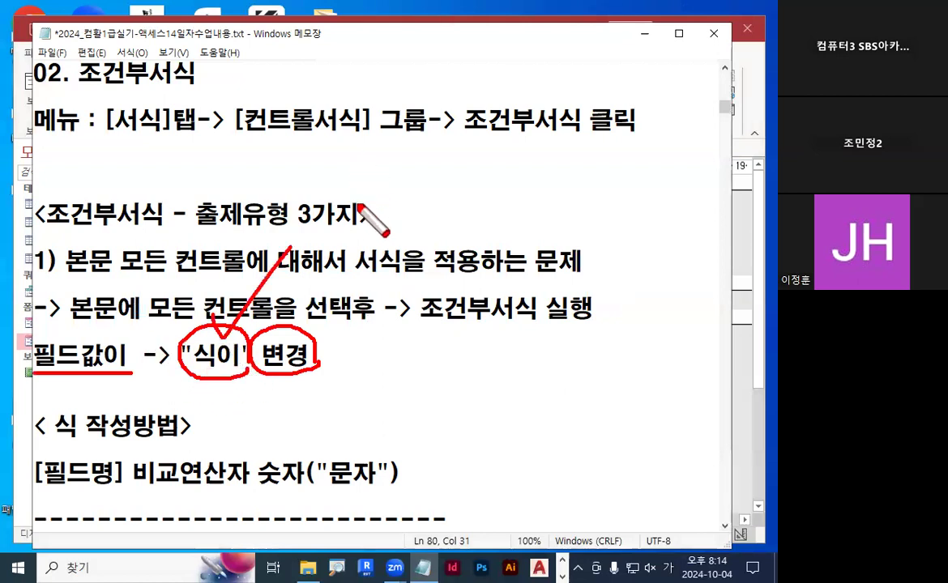
key("Escape")
left_click_drag(180, 355, 304, 353)
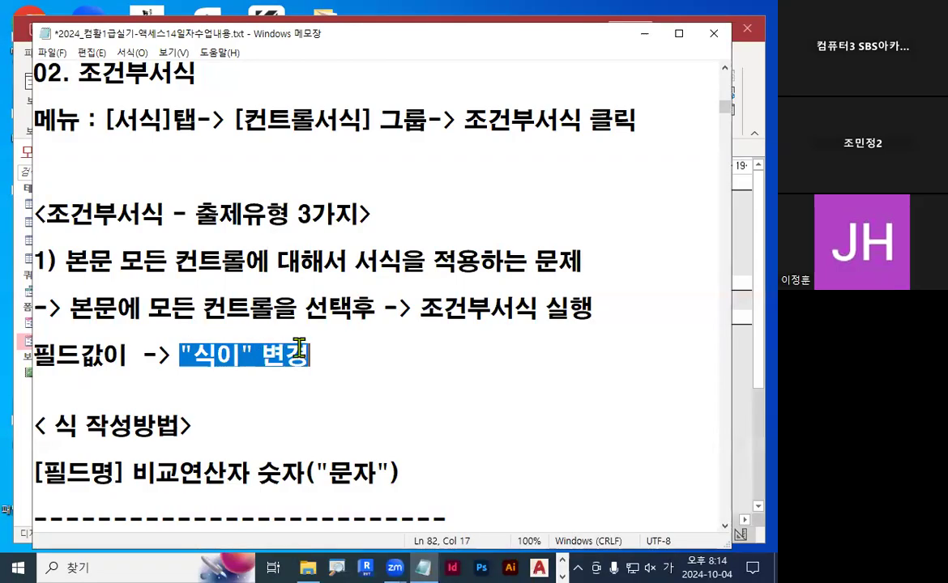
Examine the 식 작성방법 section's expression syntax, covering the bracketed field name, comparison operator, and number or quoted text.
scroll(299, 349, "down", 1)
left_click_drag(46, 348, 177, 369)
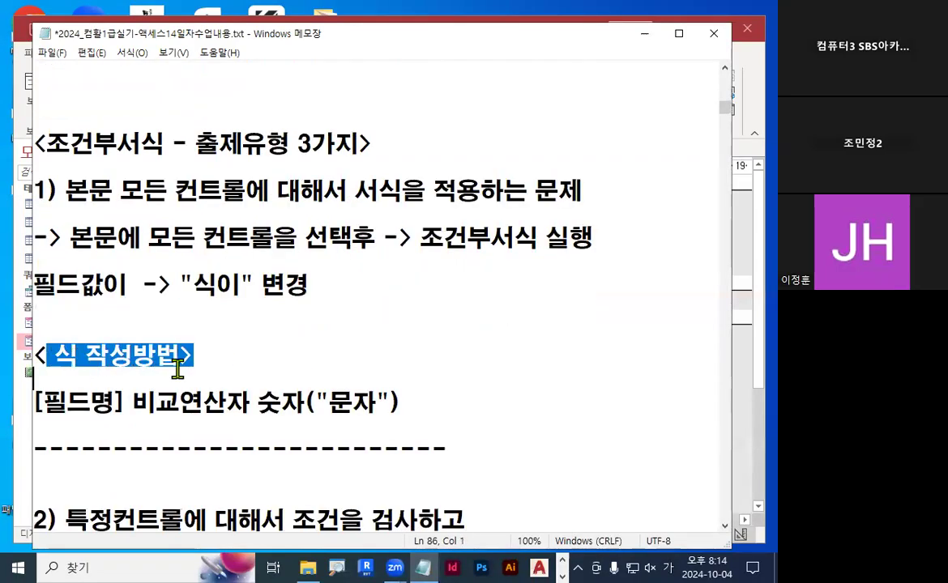
left_click_drag(131, 401, 32, 405)
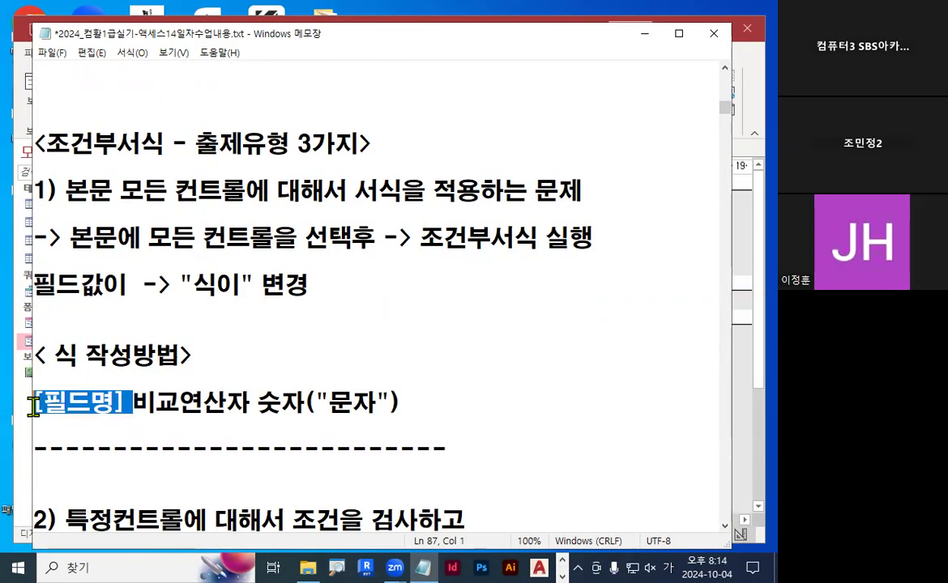
mouse_move(134, 402)
left_mouse_down()
mouse_move(379, 403)
mouse_move(373, 398)
mouse_move(387, 407)
left_mouse_up()
left_click(248, 402)
left_click(412, 403)
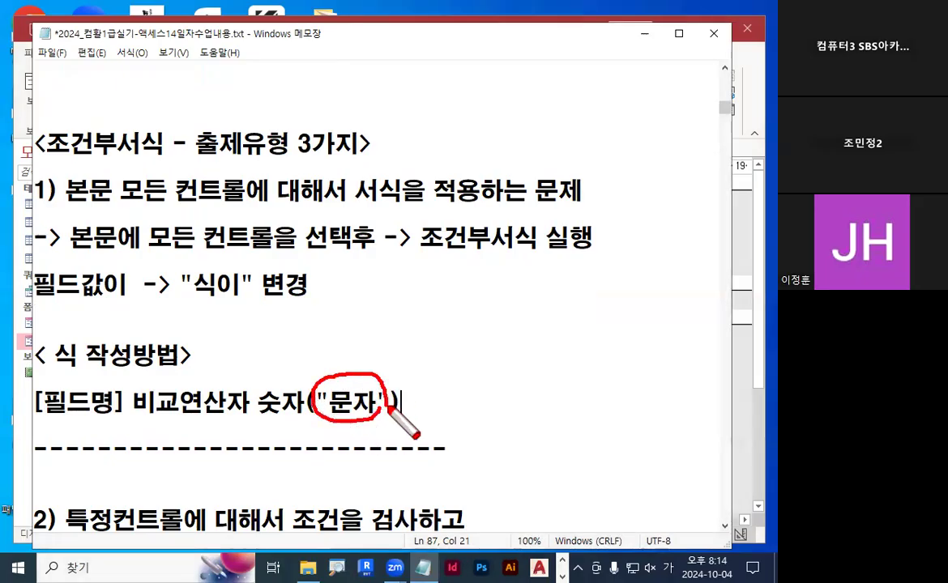
mouse_move(35, 419)
left_mouse_down()
mouse_move(126, 421)
mouse_move(132, 398)
left_mouse_up()
mouse_move(247, 319)
left_mouse_down()
mouse_move(260, 366)
mouse_move(308, 316)
mouse_move(309, 350)
left_mouse_up()
left_click_drag(131, 418, 387, 419)
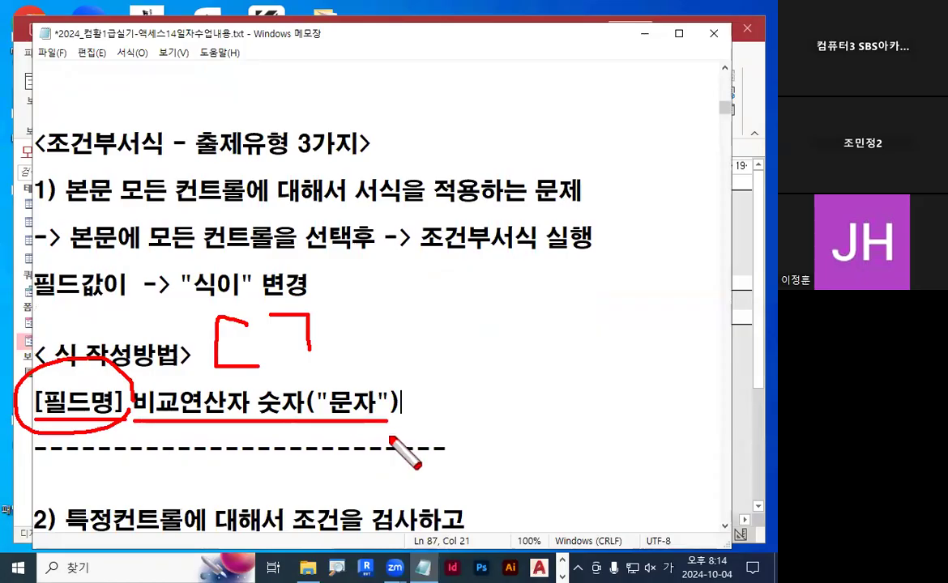
key("Escape")
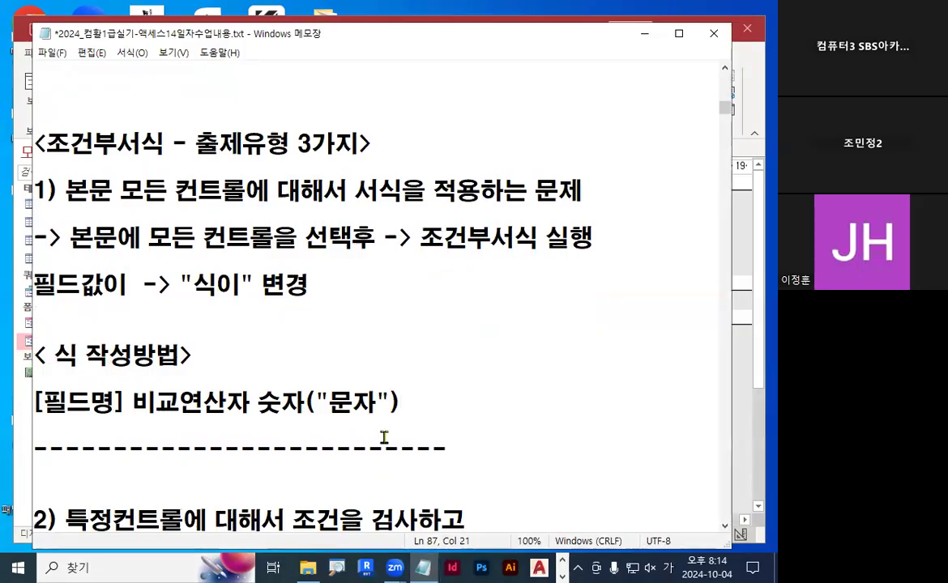
Read the exam type 2 description about checking a specific control's condition and compare its control selection with type 1.
scroll(384, 438, "down", 1)
left_click_drag(68, 448, 481, 459)
scroll(481, 457, "down", 1)
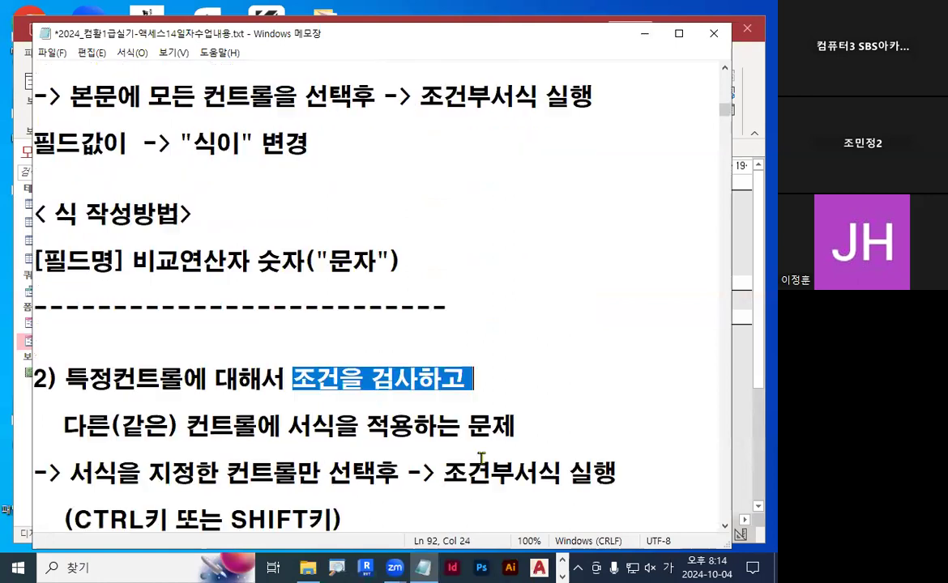
left_click_drag(65, 427, 289, 427)
left_click_drag(312, 428, 517, 427)
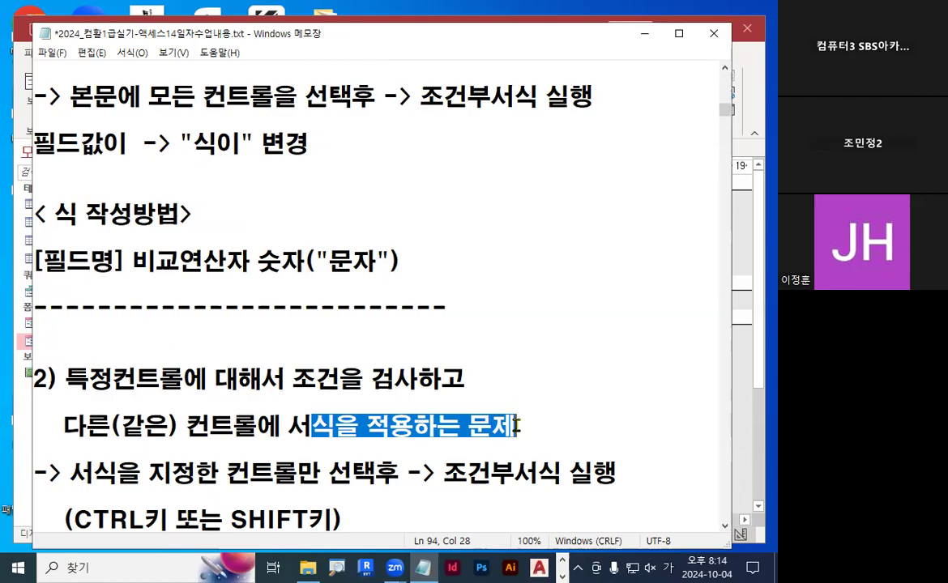
scroll(428, 403, "down", 1)
left_click_drag(66, 405, 625, 408)
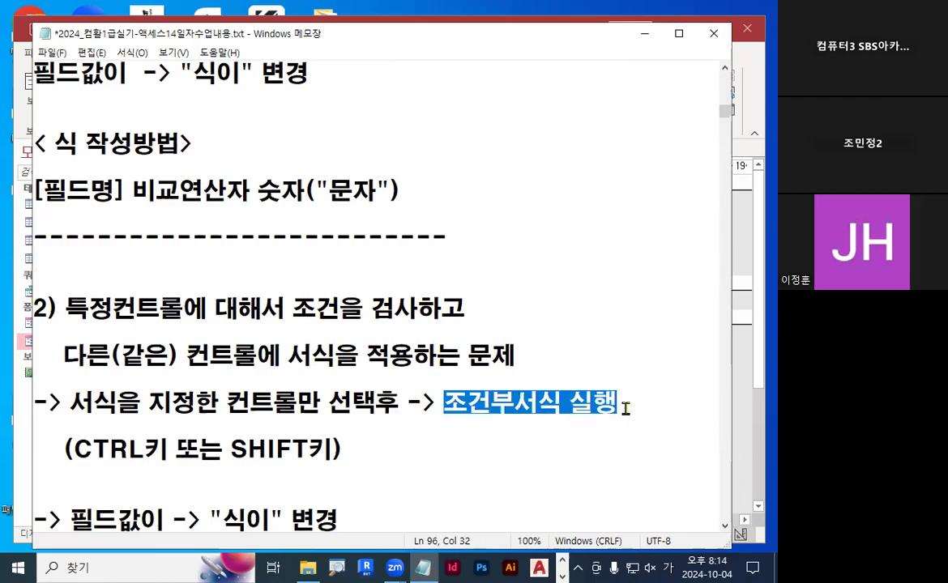
scroll(545, 376, "up", 1)
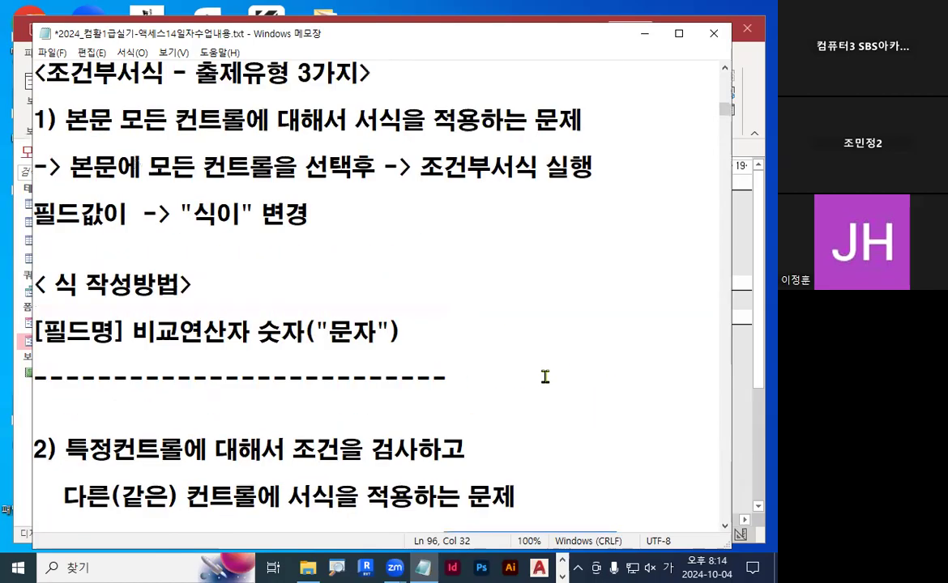
mouse_move(70, 166)
left_mouse_down()
mouse_move(387, 175)
mouse_move(535, 203)
mouse_move(513, 205)
mouse_move(546, 177)
left_mouse_up()
key("Escape")
scroll(296, 440, "down", 3)
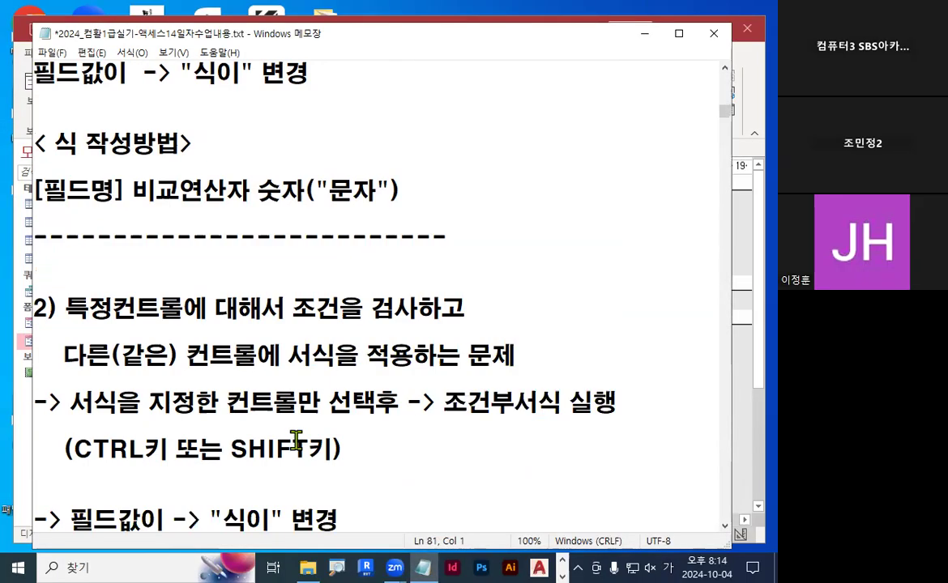
Review the exam type 2 procedure: selecting only the target controls with CTRL or SHIFT and changing 필드값이 to "식이".
left_click_drag(72, 402, 648, 393)
left_click(648, 393)
left_click_drag(73, 460, 331, 464)
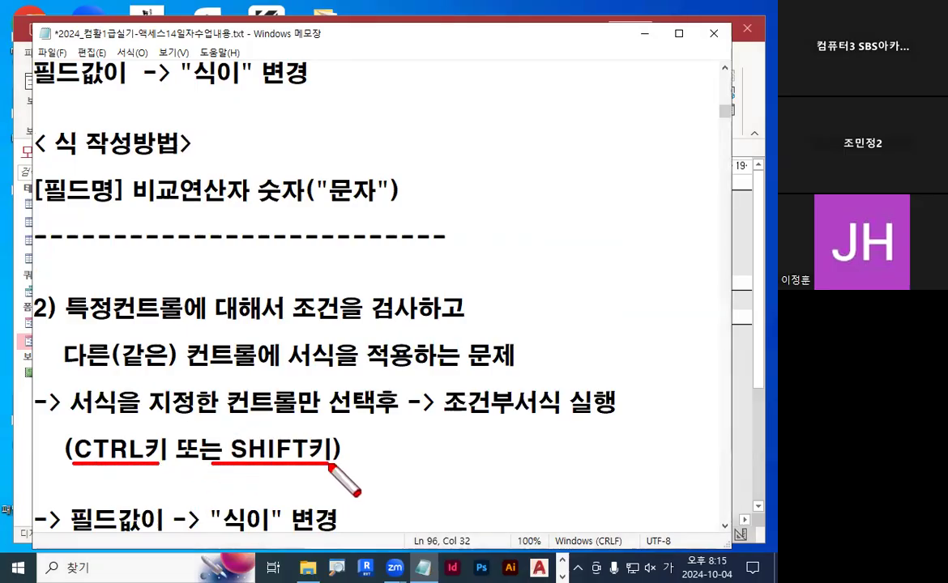
mouse_move(128, 428)
left_mouse_down()
mouse_move(137, 439)
mouse_move(161, 411)
left_mouse_up()
mouse_move(224, 411)
left_mouse_down()
mouse_move(230, 424)
mouse_move(260, 382)
left_mouse_up()
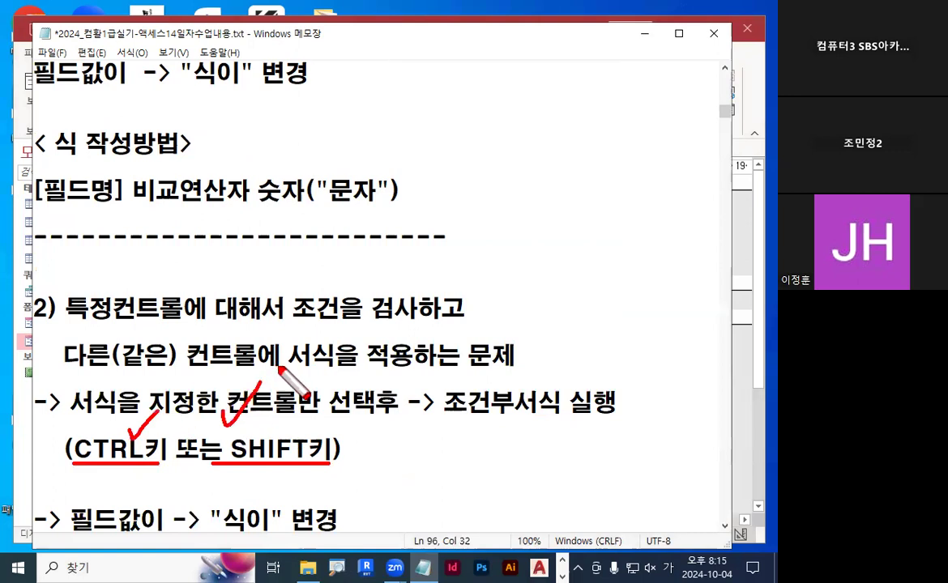
key("Escape")
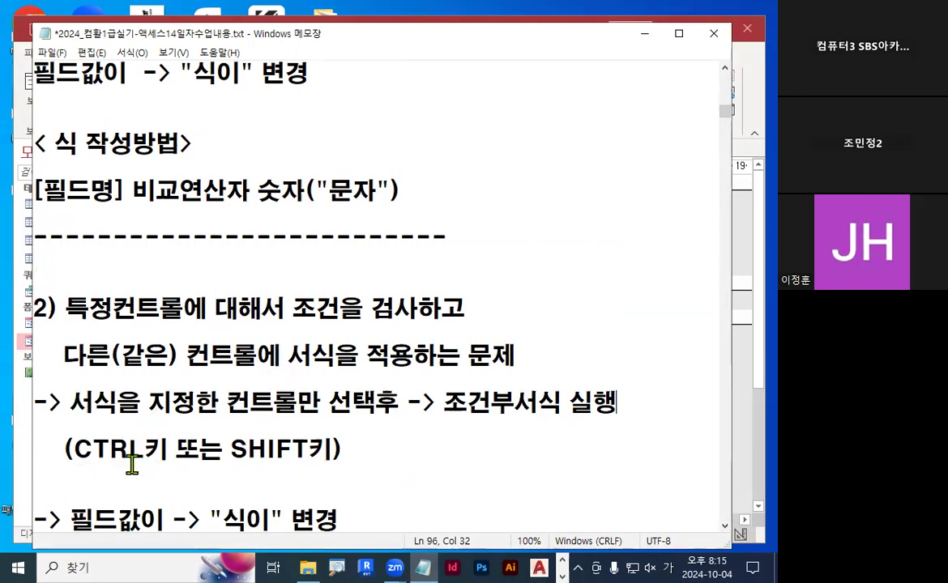
scroll(122, 460, "down", 1)
double_click(85, 451)
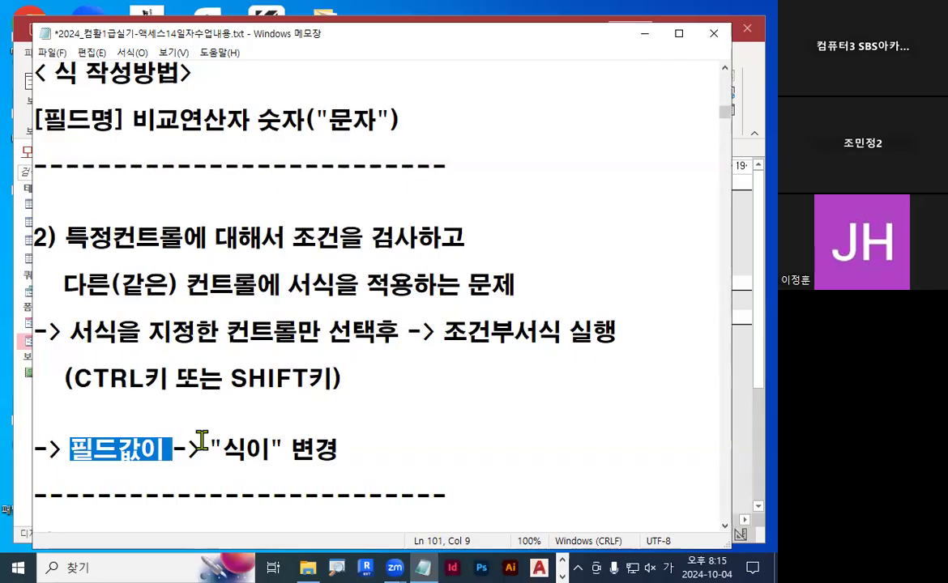
left_click(237, 463)
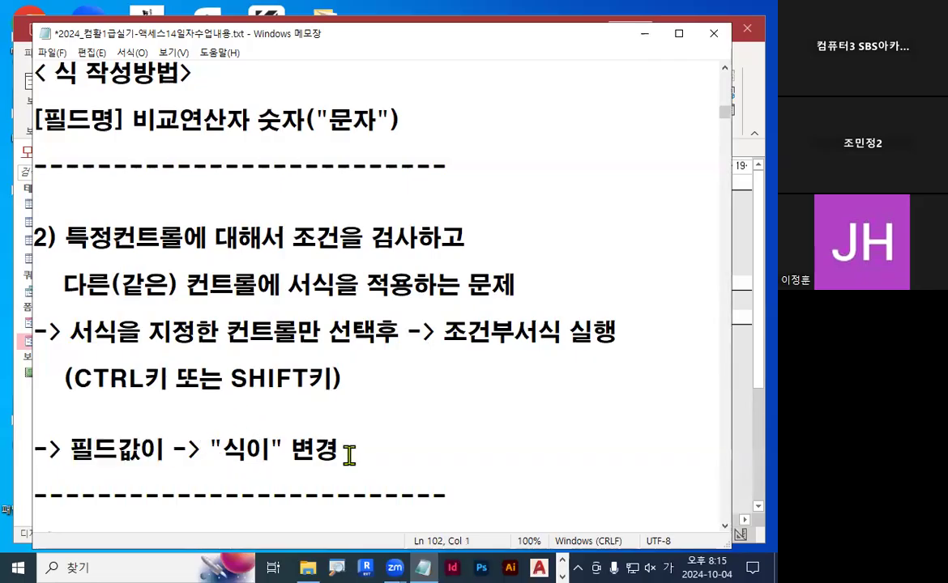
left_click_drag(231, 447, 344, 447)
left_click(345, 447)
scroll(373, 440, "down", 2)
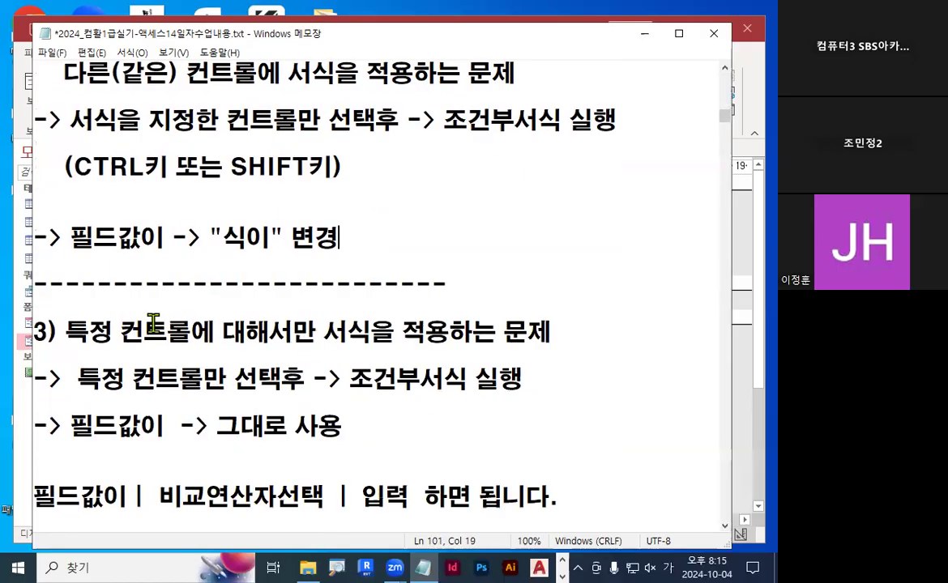
Review exam type 3 on formatting only a specific control, including keeping 필드값이 and choosing a comparison operator.
left_click_drag(65, 332, 567, 332)
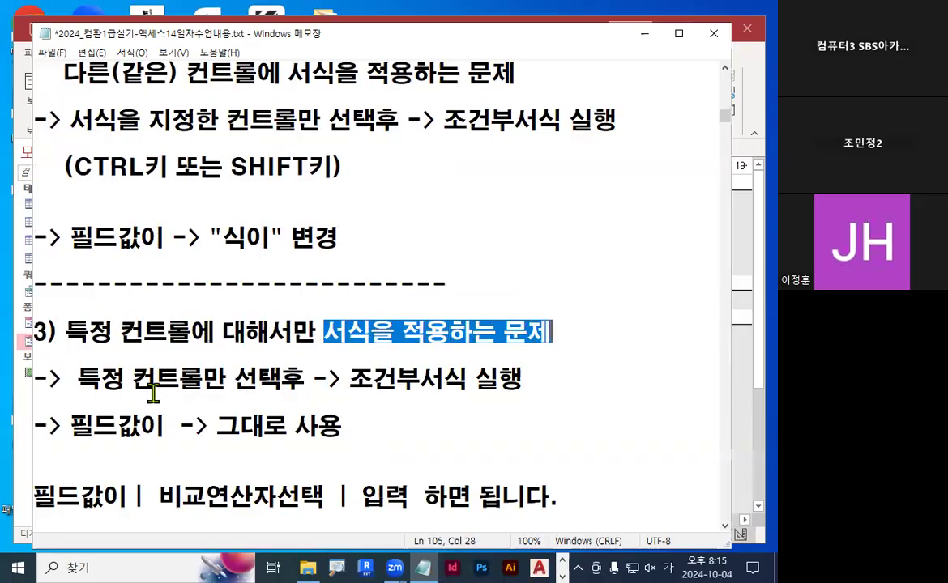
left_click_drag(77, 378, 286, 384)
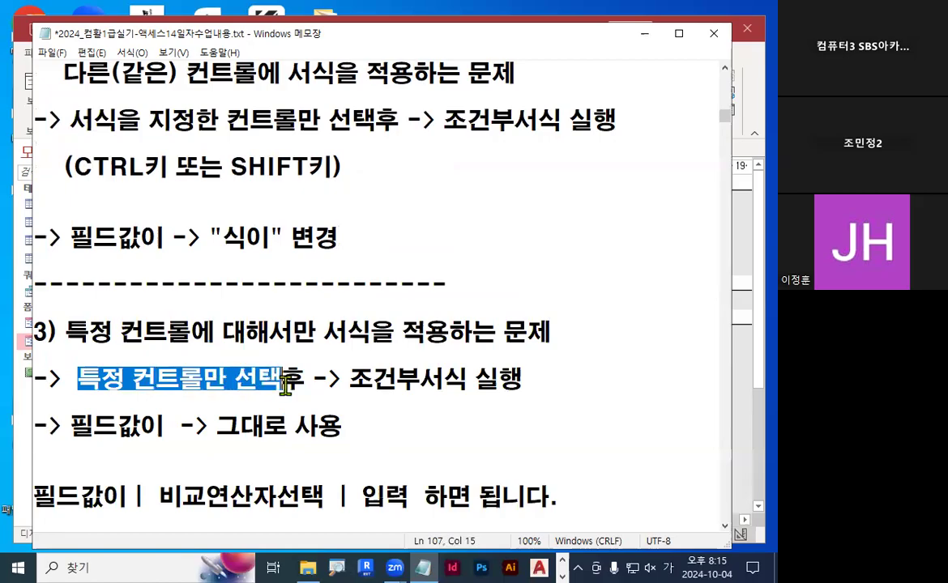
left_click_drag(349, 379, 540, 382)
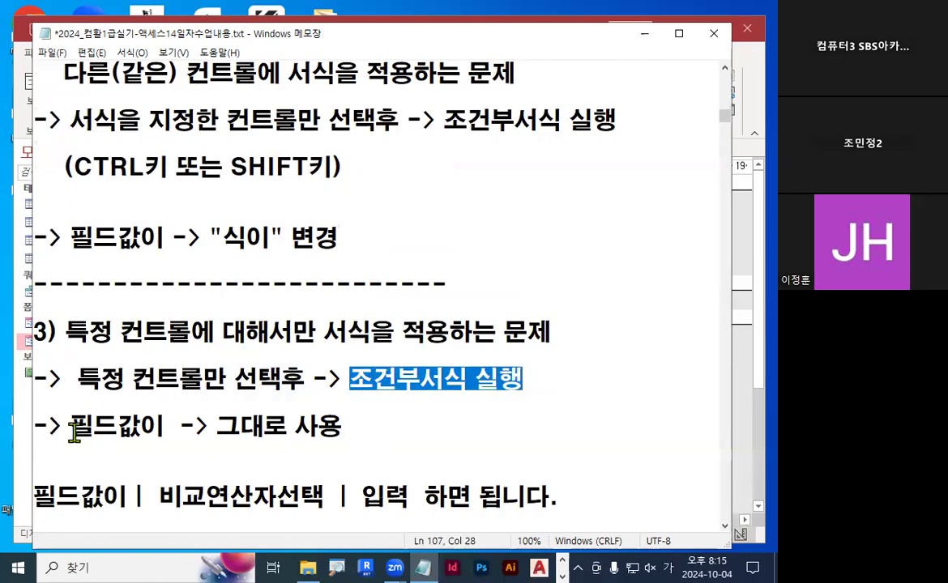
mouse_move(294, 429)
left_mouse_down()
mouse_move(247, 368)
mouse_move(121, 405)
mouse_move(134, 433)
mouse_move(60, 433)
mouse_move(162, 423)
left_mouse_up()
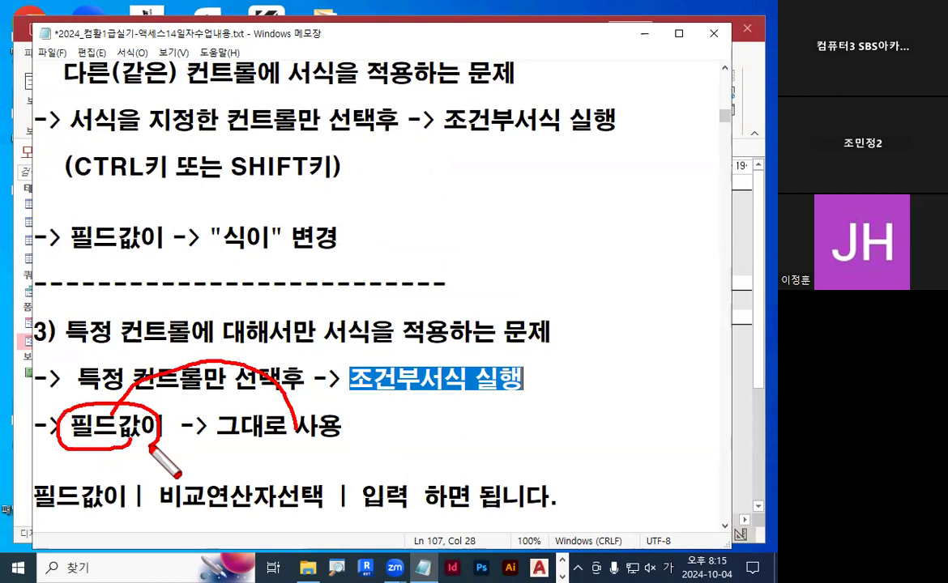
scroll(222, 454, "down", 1)
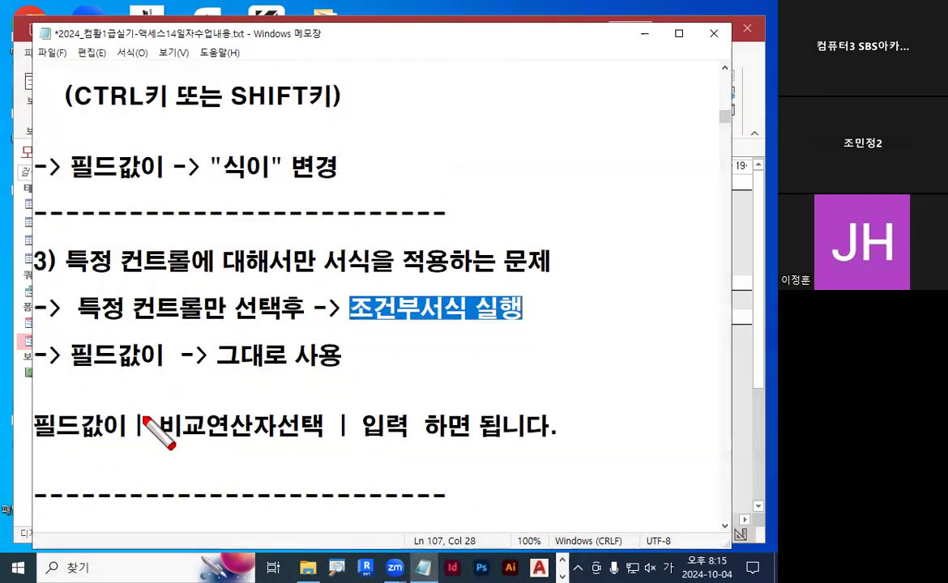
left_click_drag(32, 442, 322, 444)
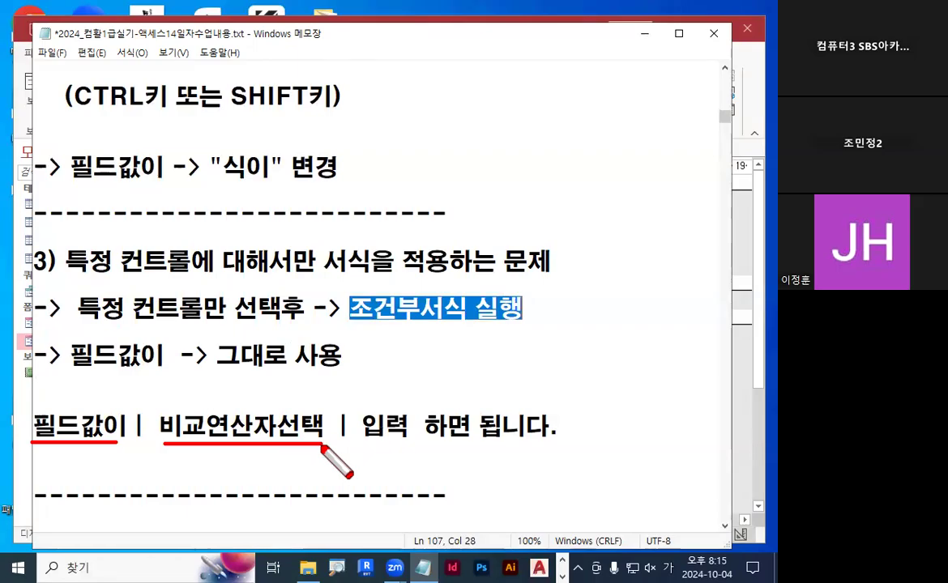
left_click(318, 375)
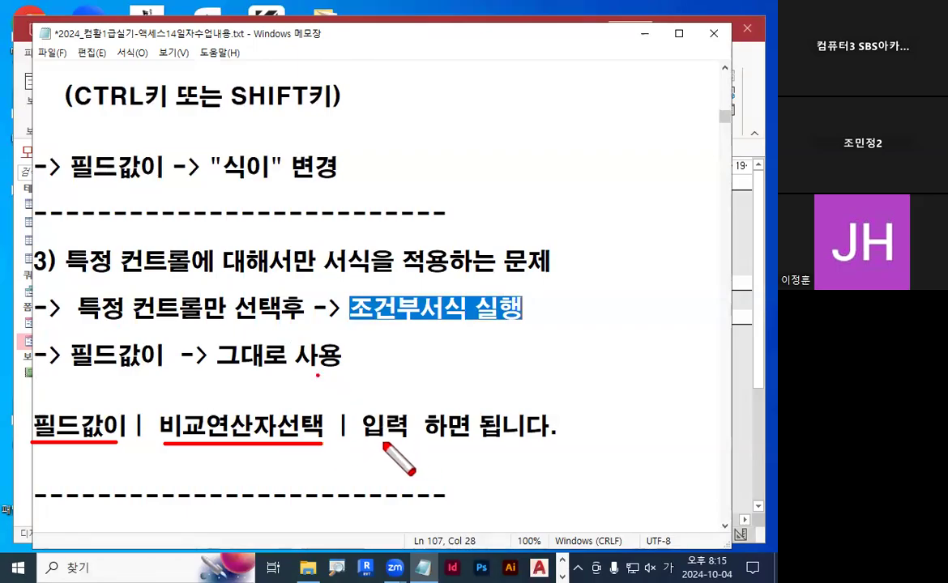
key("Escape")
Insert "값" before "입력" in the exam type 3 note so it reads "값입력", and underline the addition.
left_click(361, 425)
type("ㅌ")
key("BackSpace")
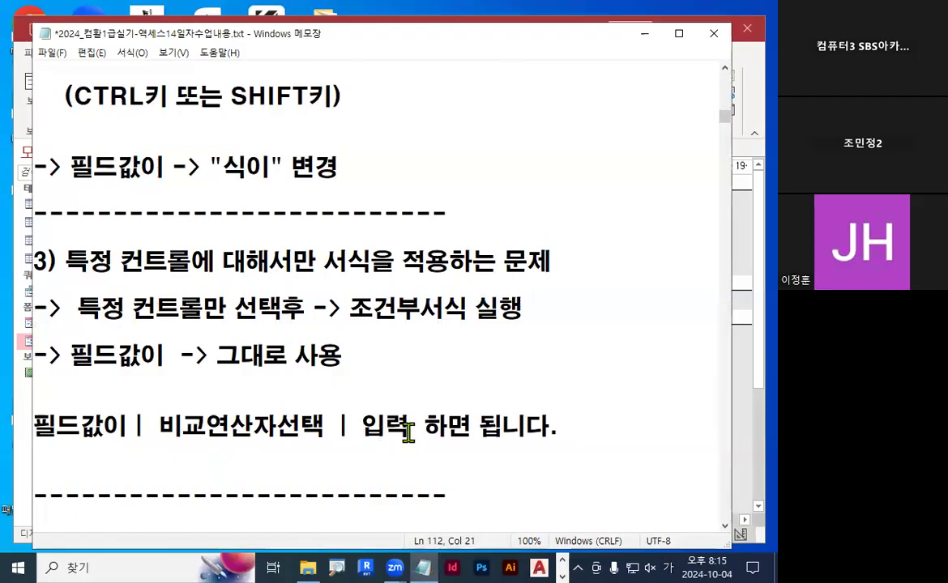
type("값")
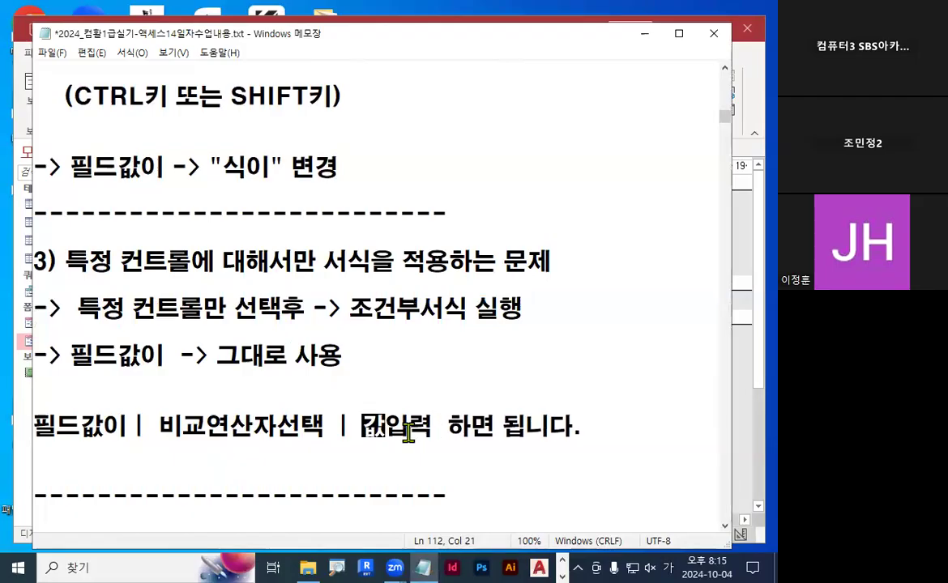
left_click_drag(363, 442, 393, 444)
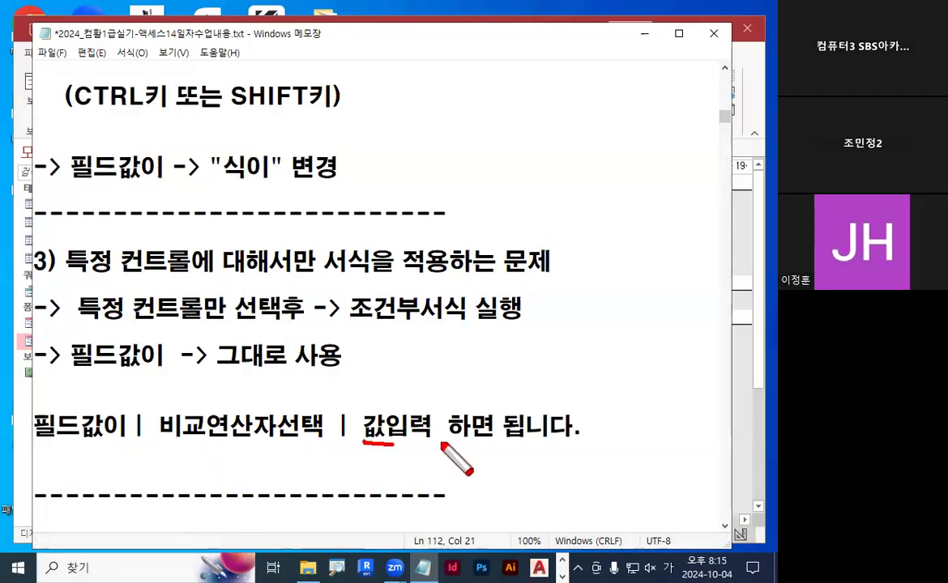
Review the exam type 3 entry pattern by marking 비교연산자선택 and linking 값입력 back to 필드값이.
left_click_drag(163, 445, 297, 447)
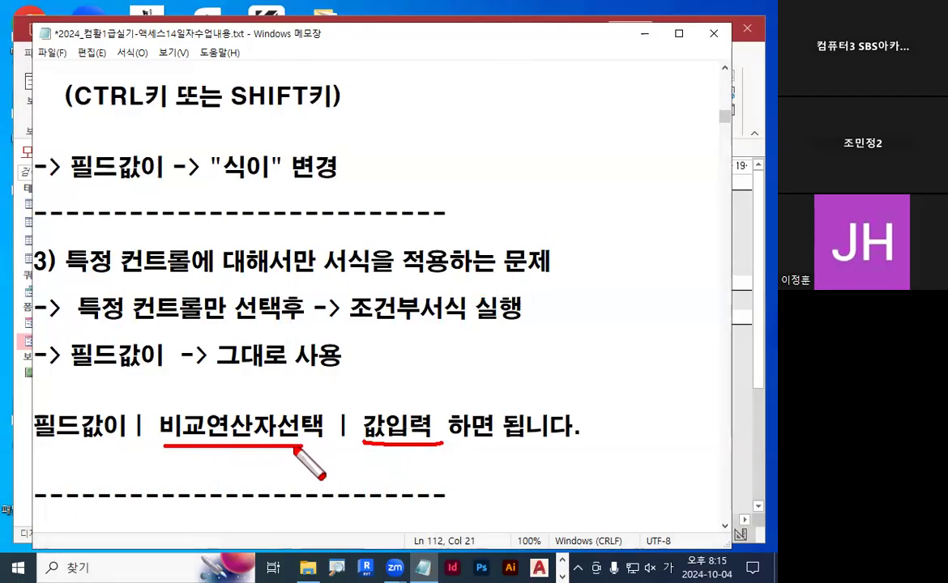
left_click_drag(229, 395, 290, 348)
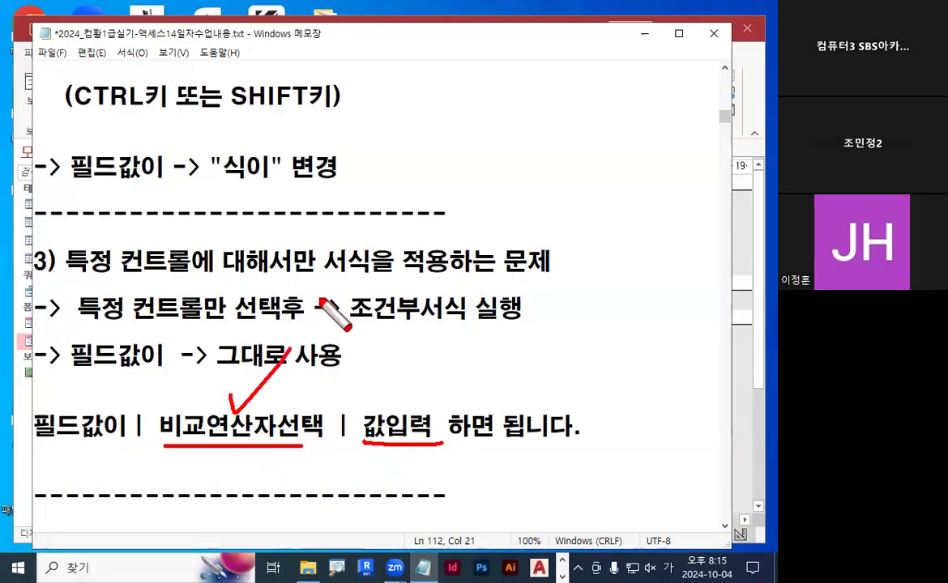
left_click_drag(245, 455, 262, 454)
left_click_drag(241, 462, 272, 466)
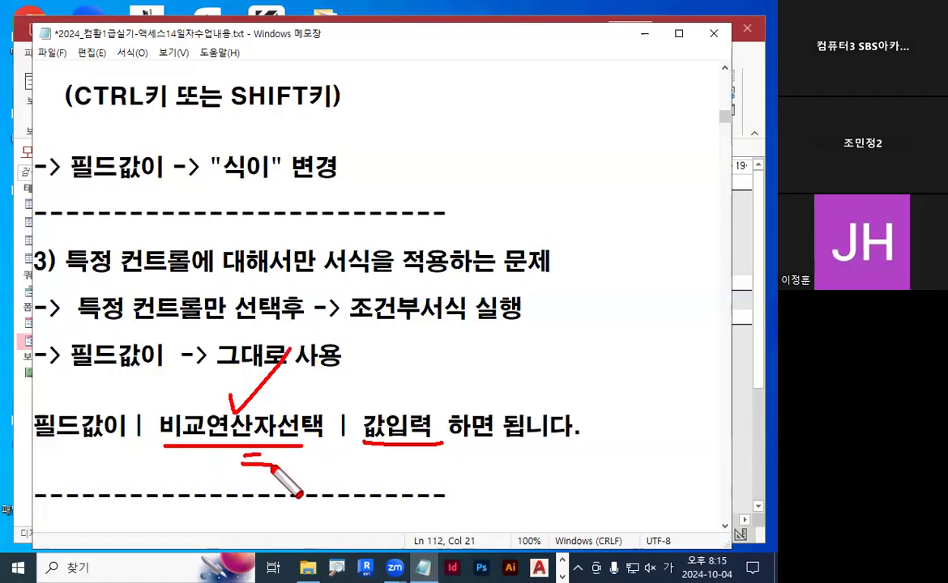
mouse_move(403, 419)
left_mouse_down()
mouse_move(369, 350)
mouse_move(102, 389)
mouse_move(98, 401)
left_mouse_up()
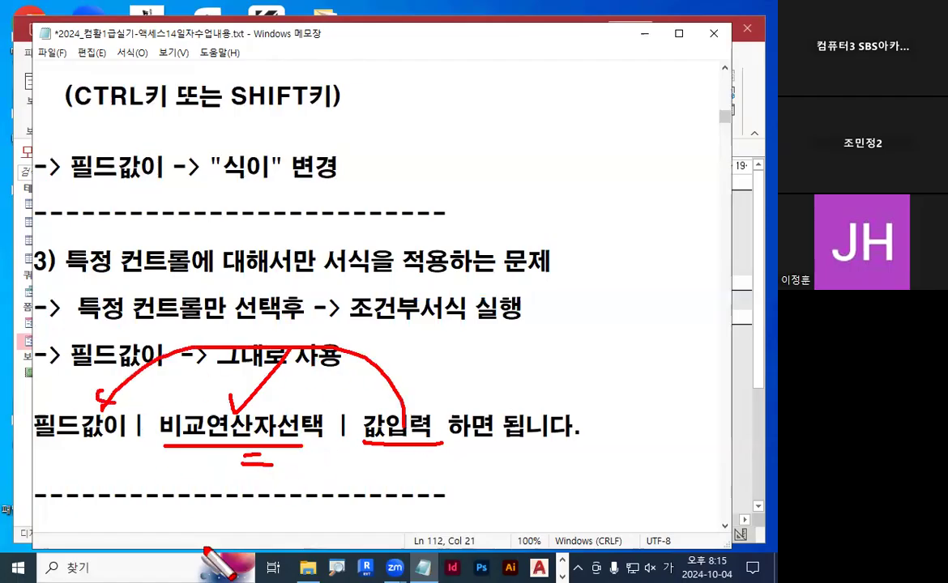
left_click_drag(209, 427, 276, 322)
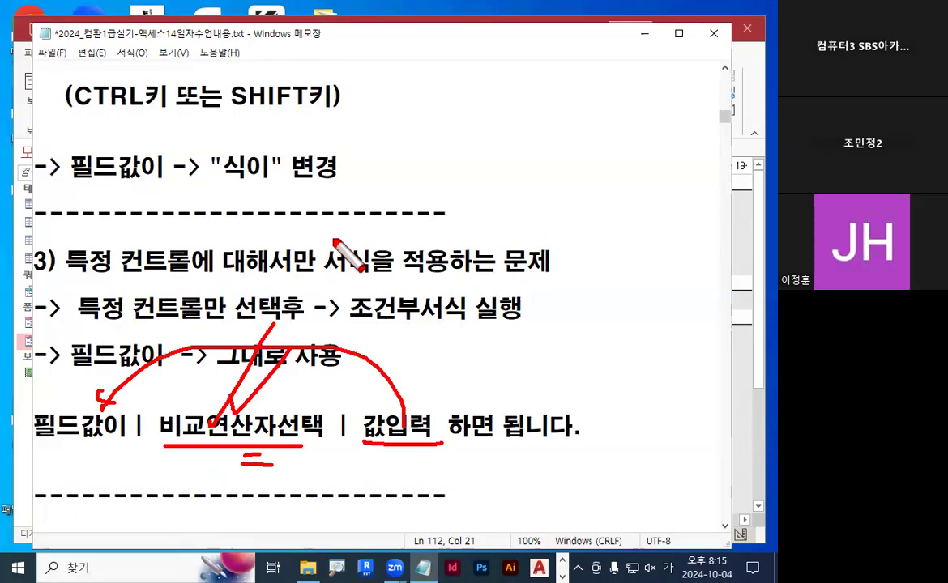
Read the 예외사항 note on conditions given with functions (LEFT, RIGHT, MID) and on changing 필드값이 to "식이".
scroll(313, 262, "down", 3)
left_click_drag(45, 351, 560, 354)
left_click(512, 355)
left_click_drag(224, 402, 424, 402)
left_click_drag(392, 354, 613, 358)
left_click(613, 358)
key("ctrl+2")
mouse_move(58, 365)
left_mouse_down()
mouse_move(138, 365)
mouse_move(88, 423)
left_mouse_up()
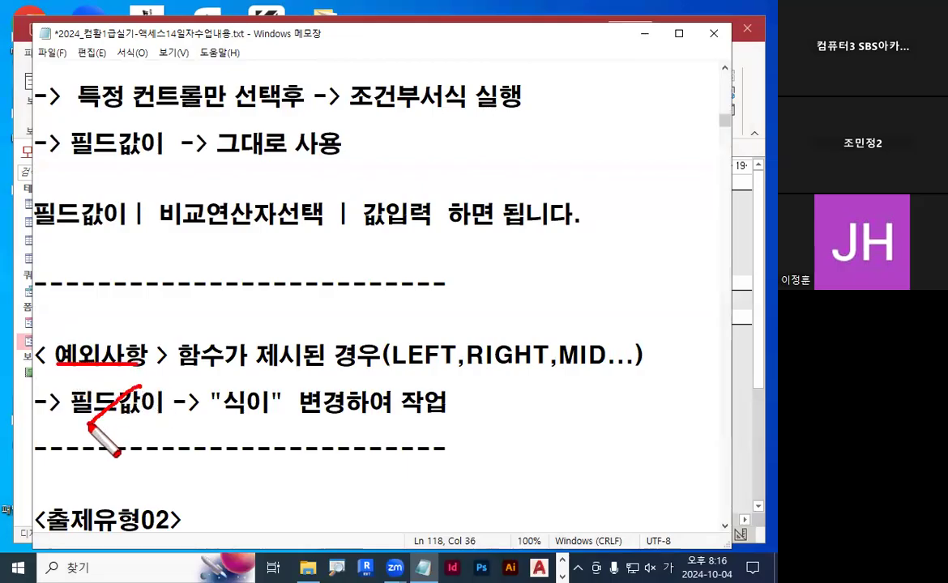
left_click_drag(100, 387, 142, 441)
mouse_move(271, 405)
left_mouse_down()
mouse_move(230, 433)
mouse_move(270, 402)
mouse_move(269, 412)
left_mouse_up()
key("Escape")
left_click(272, 397)
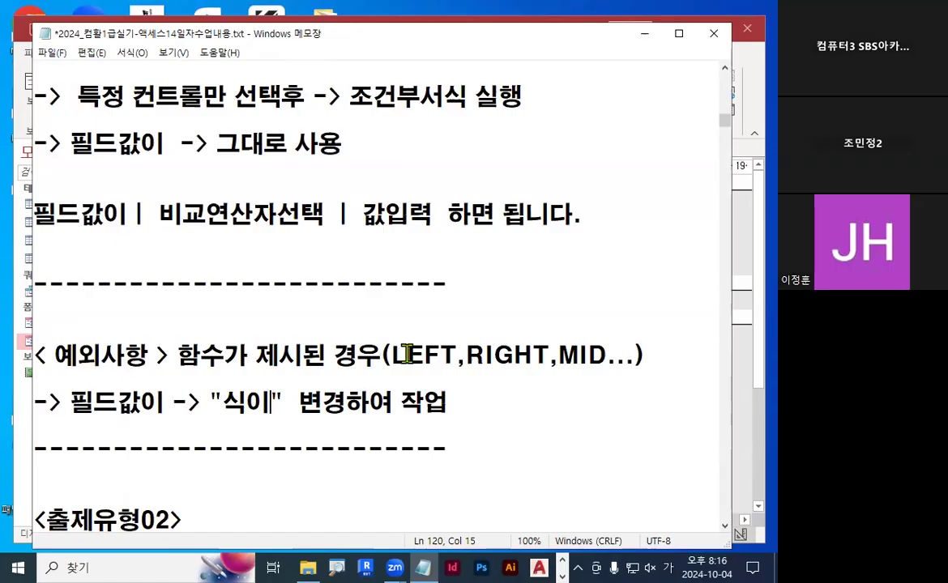
Return to the 사원별평가입력 form design in Access and examine the 본문 controls and the ruler beside them.
left_click(648, 37)
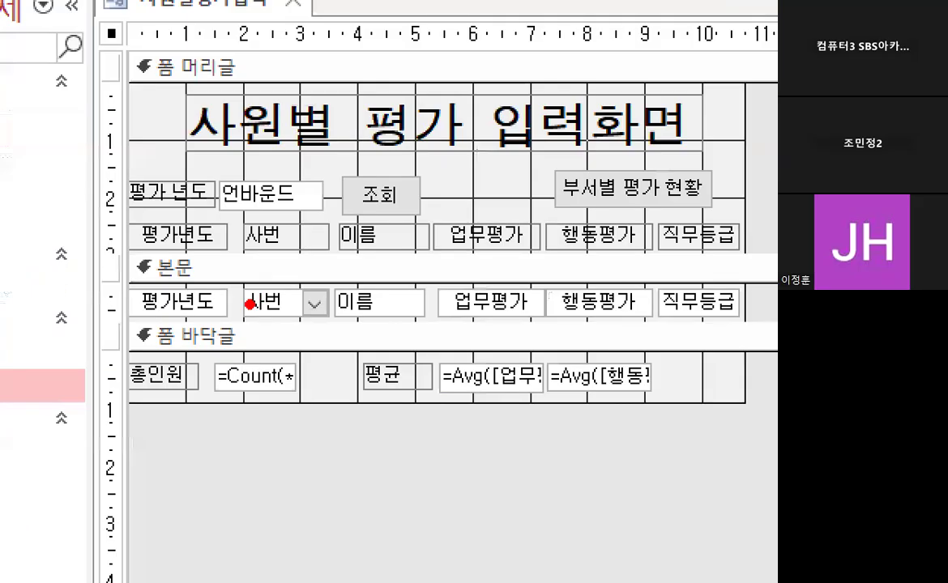
left_click_drag(176, 312, 313, 316)
left_click_drag(367, 334, 778, 328)
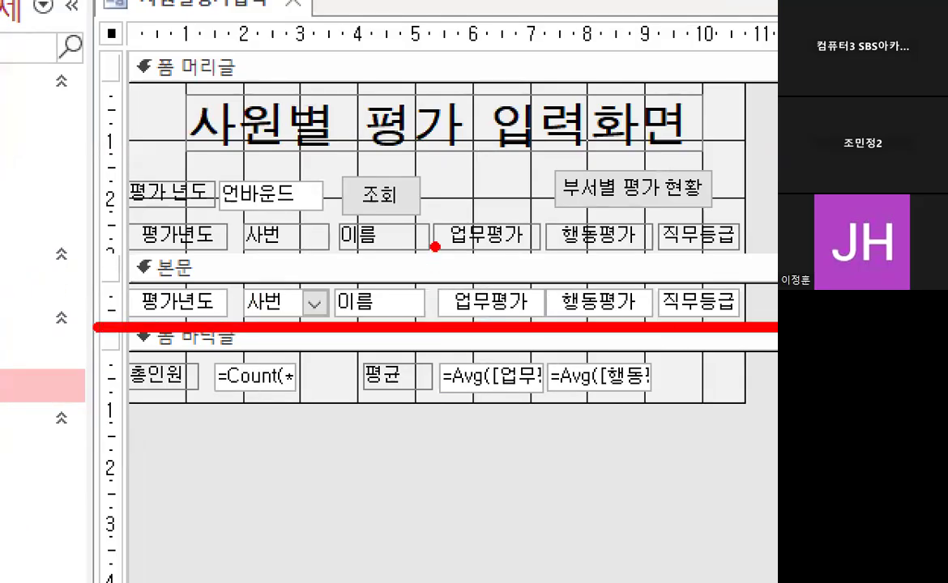
left_click_drag(433, 243, 478, 207)
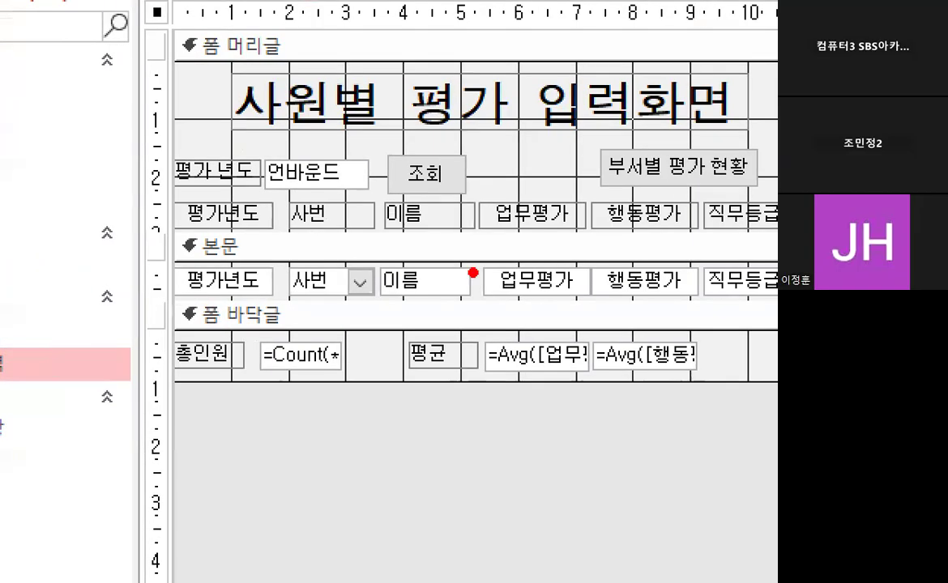
mouse_move(563, 268)
left_mouse_down()
mouse_move(554, 263)
mouse_move(543, 327)
left_mouse_up()
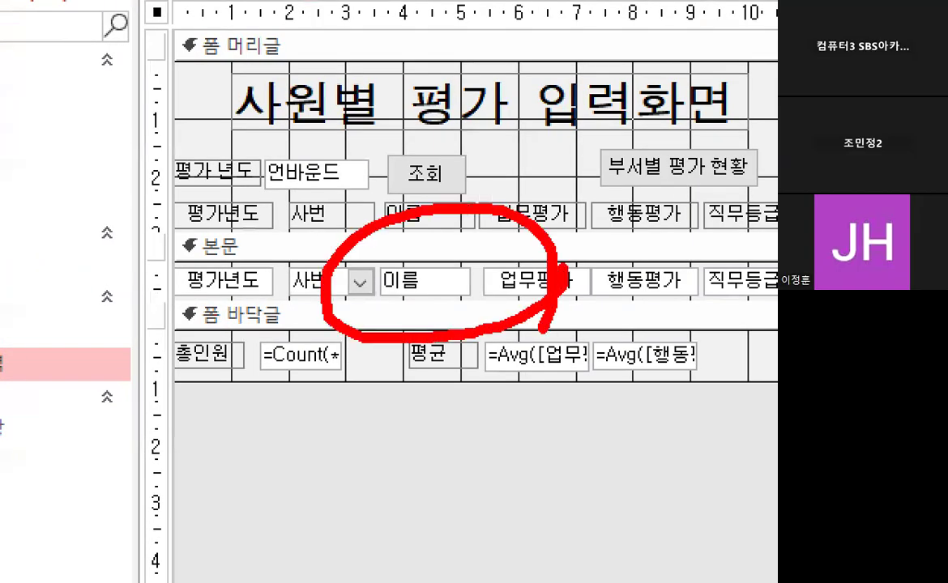
mouse_move(243, 296)
left_mouse_down()
mouse_move(185, 261)
mouse_move(256, 285)
left_mouse_up()
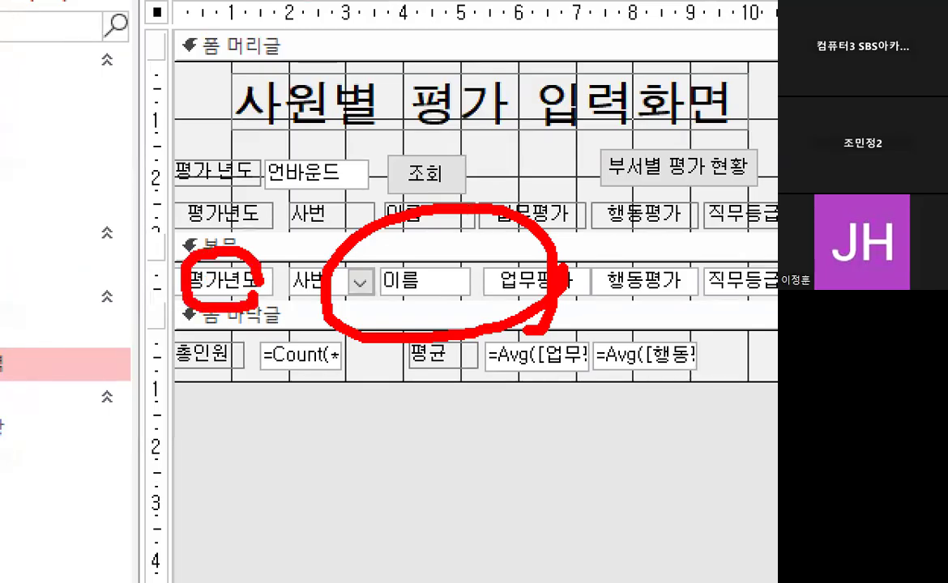
mouse_move(173, 300)
left_mouse_down()
mouse_move(125, 293)
mouse_move(154, 251)
mouse_move(166, 271)
left_mouse_up()
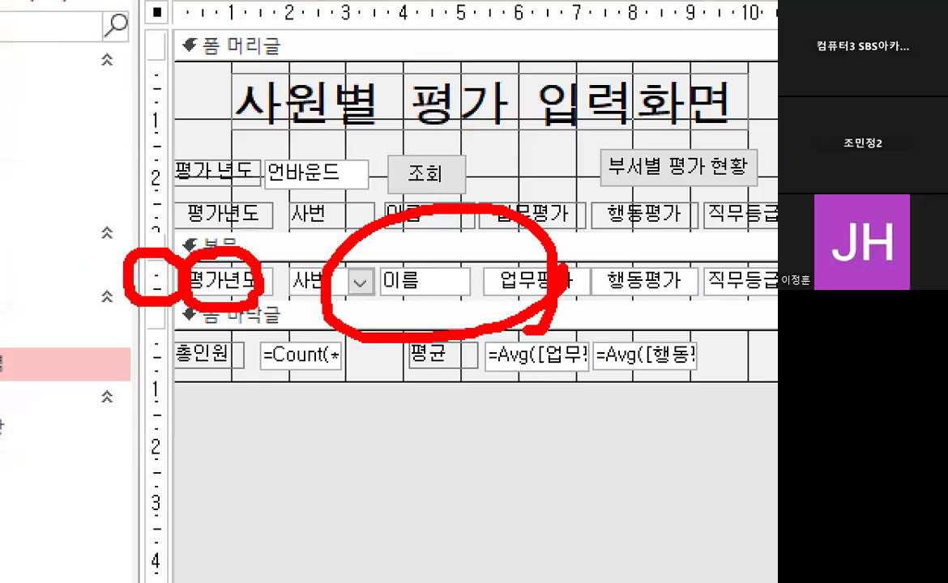
key("Escape")
key("ctrl+1")
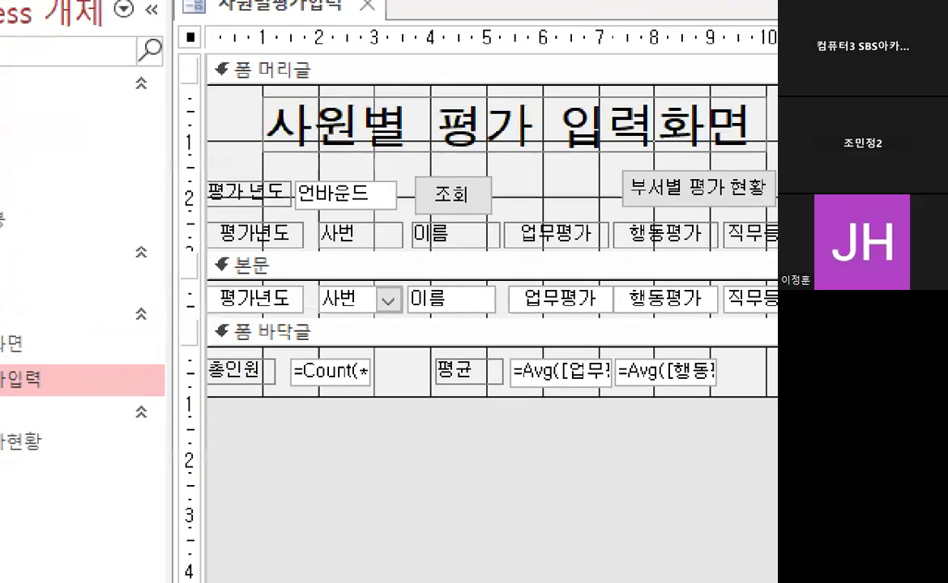
Select all controls in the 본문 section of the form at once, from 평가년도 through 직무등급.
mouse_move(163, 300)
left_mouse_down()
mouse_move(184, 292)
mouse_move(185, 323)
left_mouse_up()
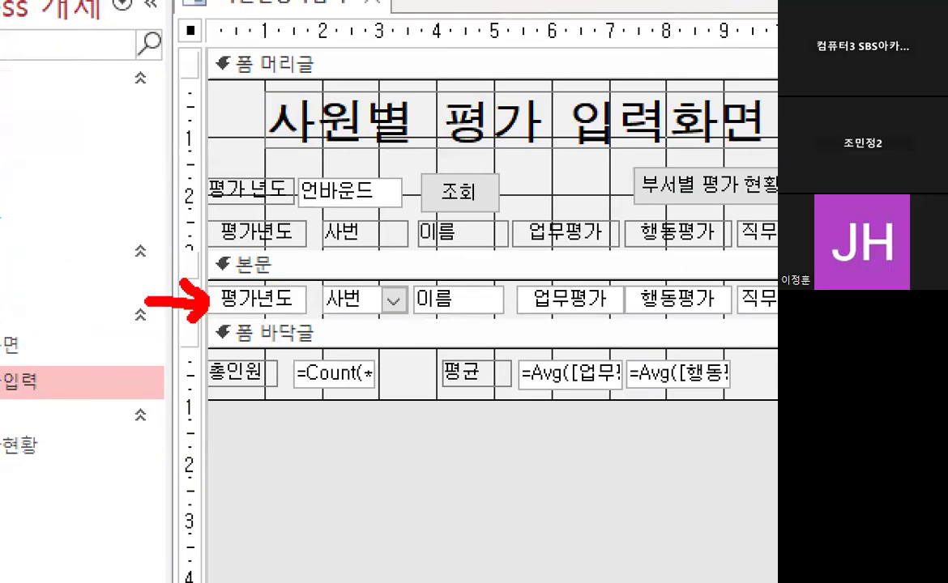
key("Escape")
left_click(187, 300)
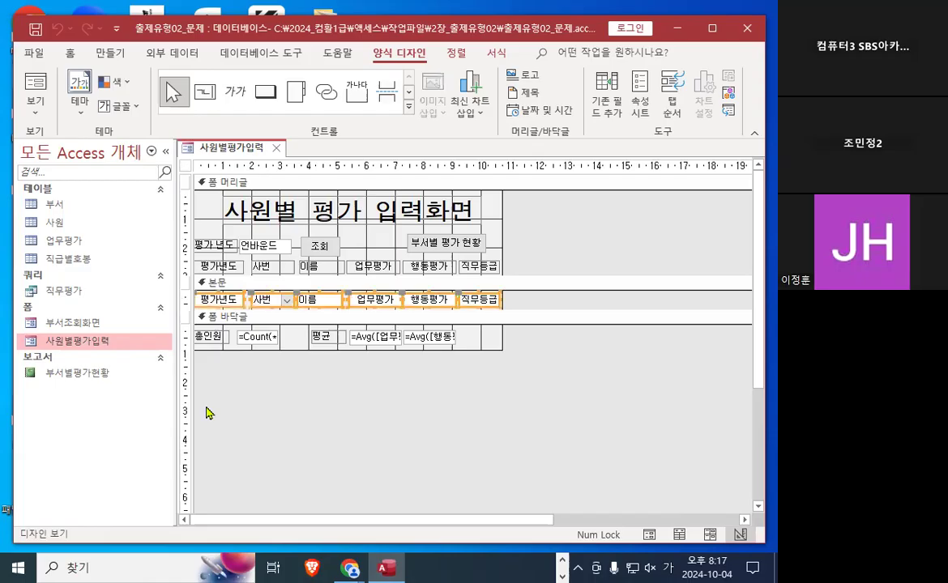
key("ctrl+1")
left_click_drag(206, 313, 516, 313)
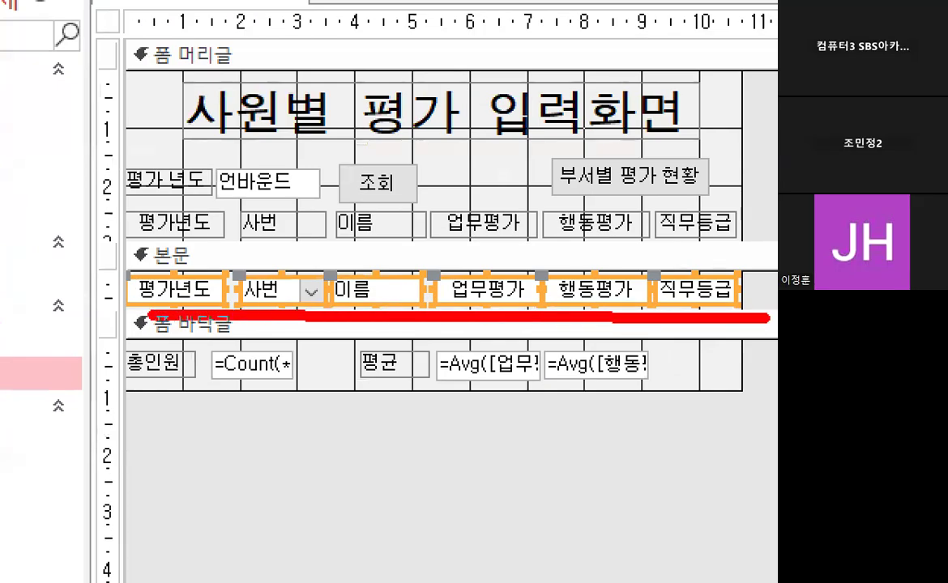
left_click_drag(766, 319, 766, 315)
key("Escape")
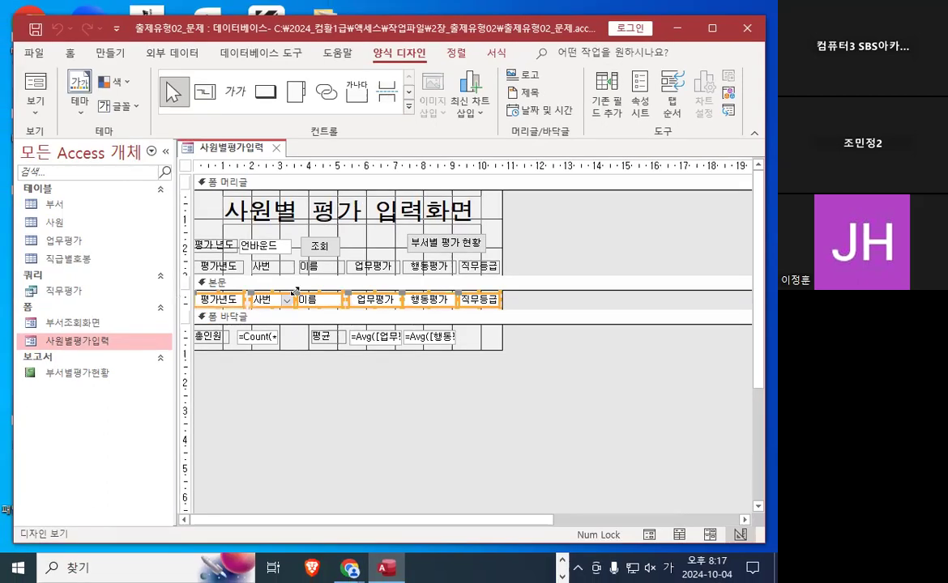
Open the conditional formatting rules manager for the selected 본문 controls.
left_click(497, 55)
key("ctrl+1")
mouse_move(517, 51)
left_mouse_down()
mouse_move(480, 42)
mouse_move(491, 46)
left_mouse_up()
key("Escape")
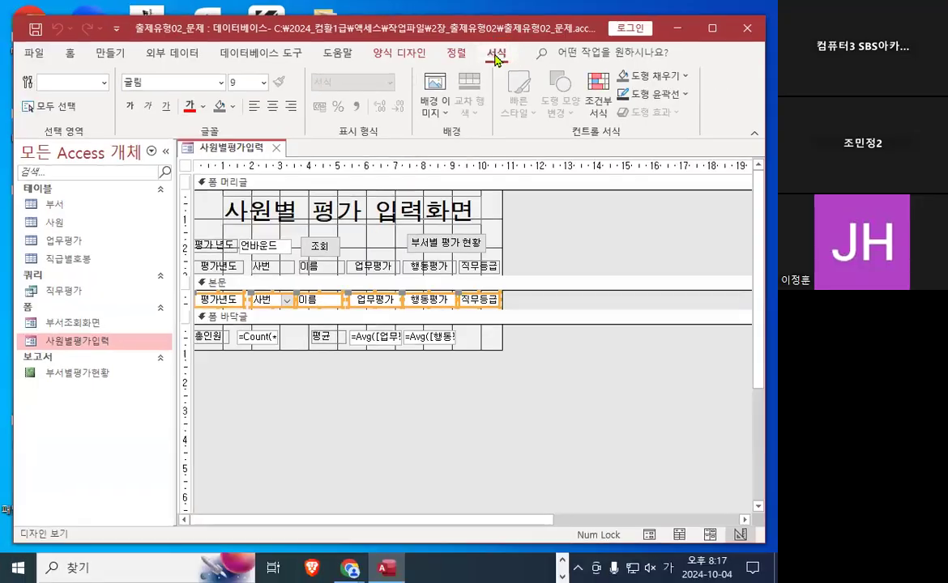
key("ctrl+1")
mouse_move(626, 121)
left_mouse_down()
mouse_move(599, 148)
mouse_move(660, 81)
left_mouse_up()
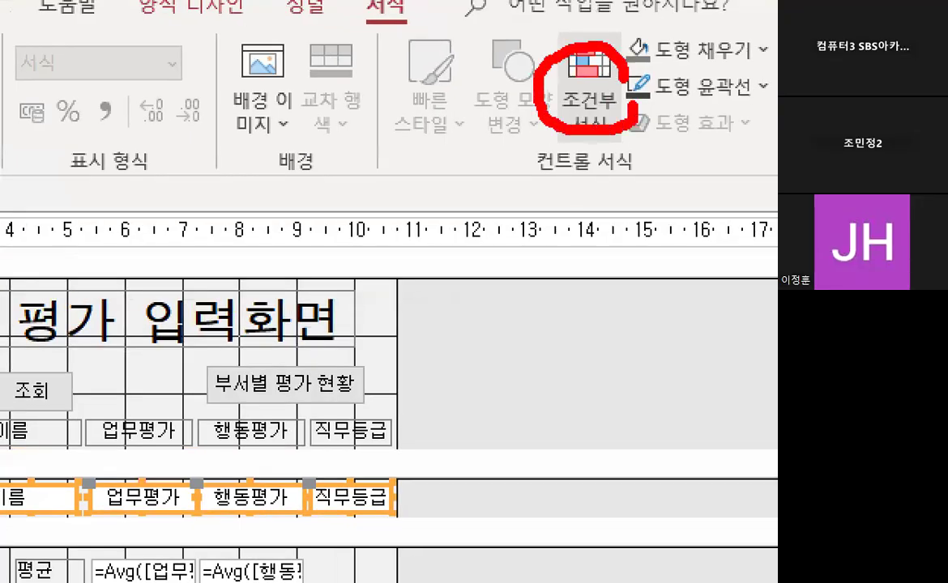
key("Escape")
left_click(606, 105)
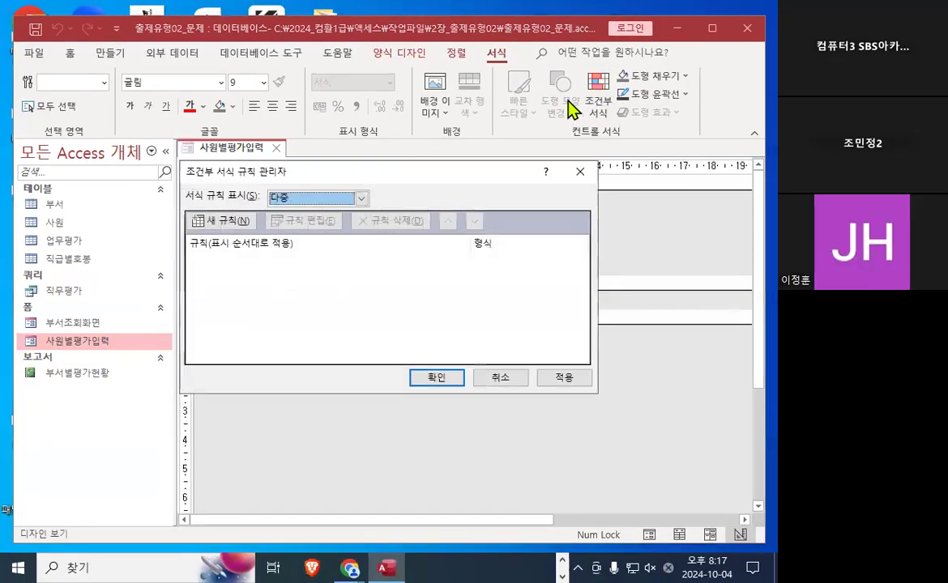
Move the rules manager aside to check the selected 본문 controls, and start a new formatting rule.
left_click_drag(292, 169, 359, 374)
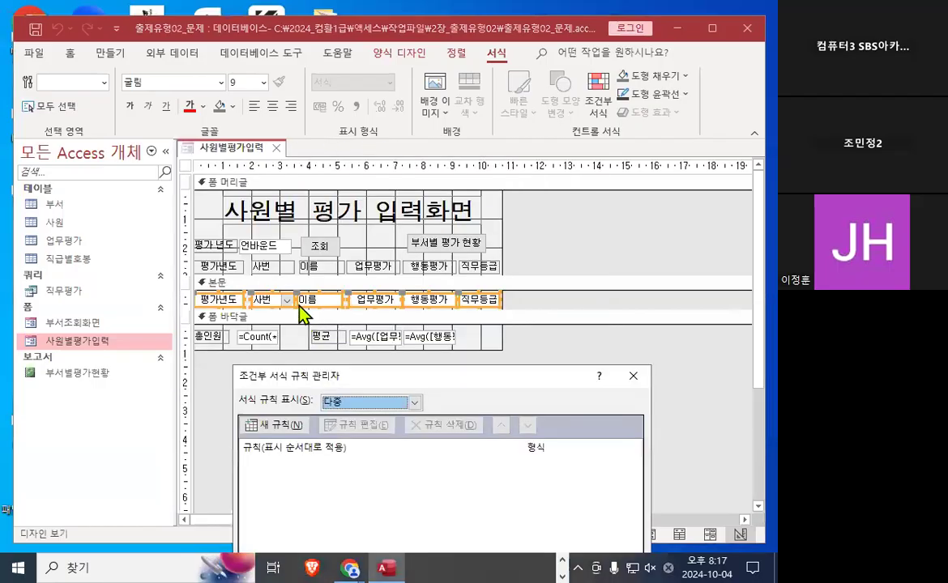
key("ctrl+1")
left_click_drag(368, 273, 408, 299)
key("Escape")
left_click_drag(333, 376, 312, 240)
left_click(253, 290)
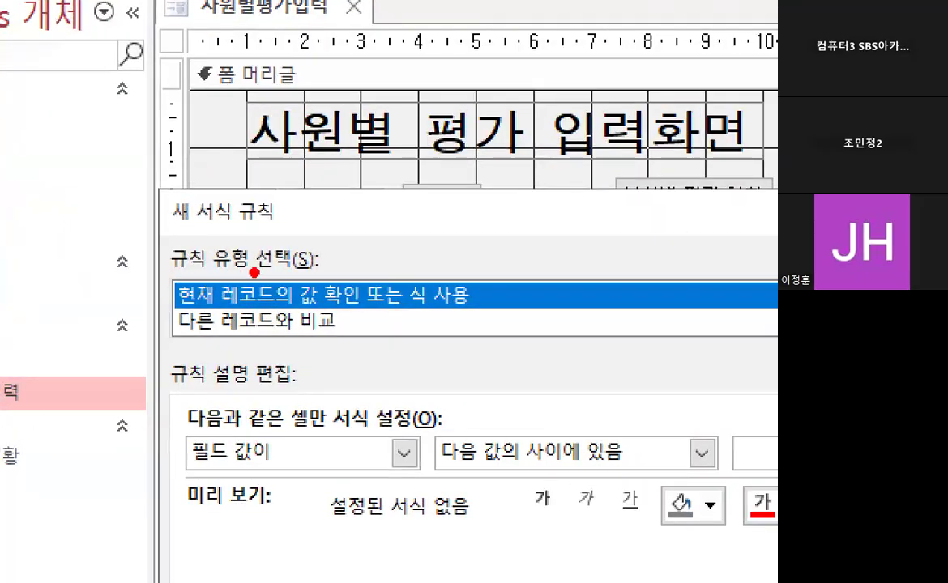
Keep the rule type 현재 레코드의 값 확인 또는 식 사용 and set the rule's condition basis to 식이.
mouse_move(252, 275)
left_mouse_down()
mouse_move(165, 276)
mouse_move(203, 230)
mouse_move(316, 266)
left_mouse_up()
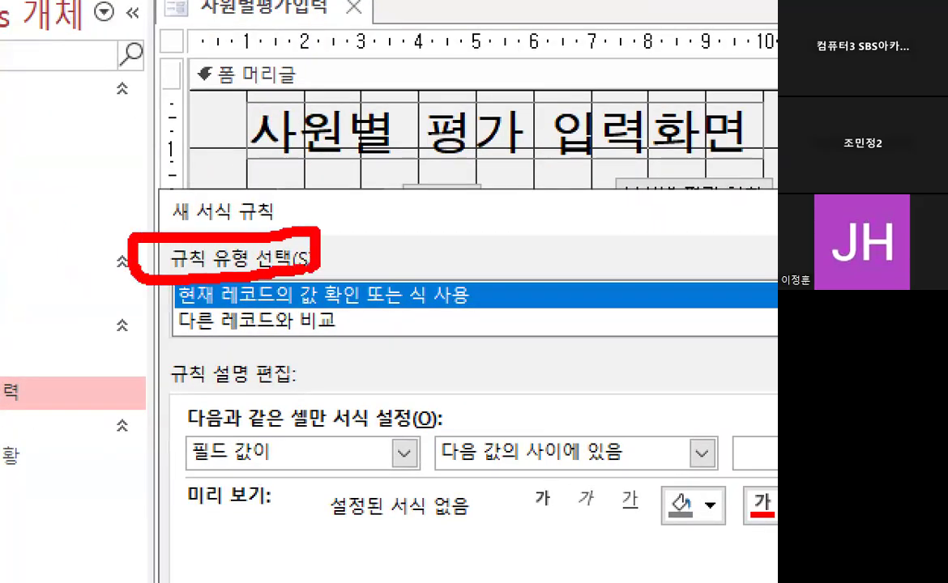
left_click_drag(168, 312, 490, 308)
left_click_drag(422, 237, 512, 158)
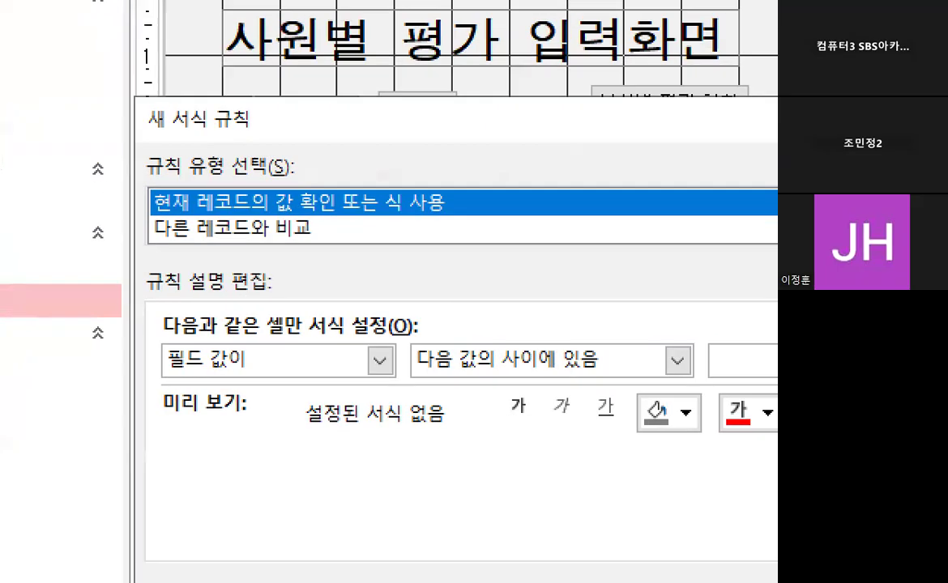
left_click_drag(286, 447, 233, 490)
left_click_drag(208, 397, 244, 334)
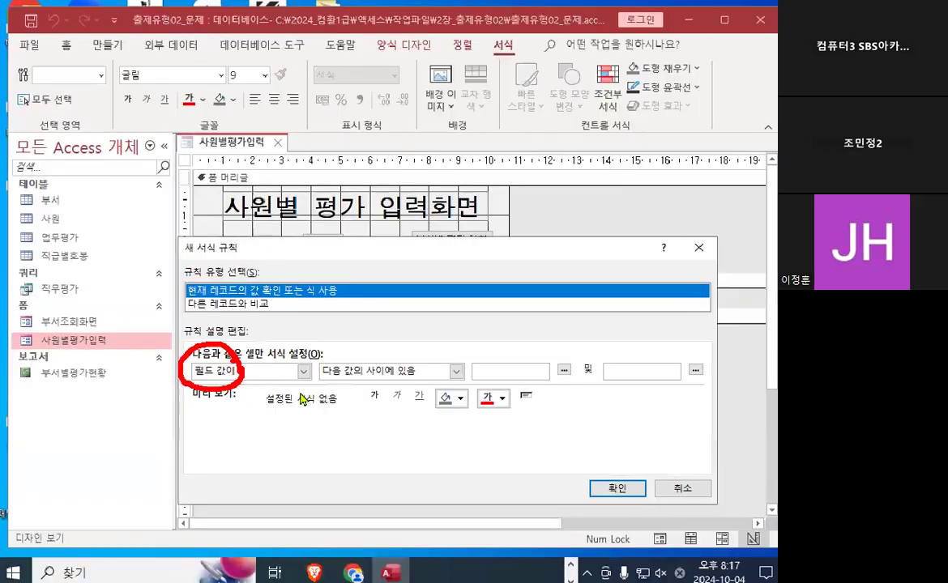
left_click(301, 371)
left_click(207, 402)
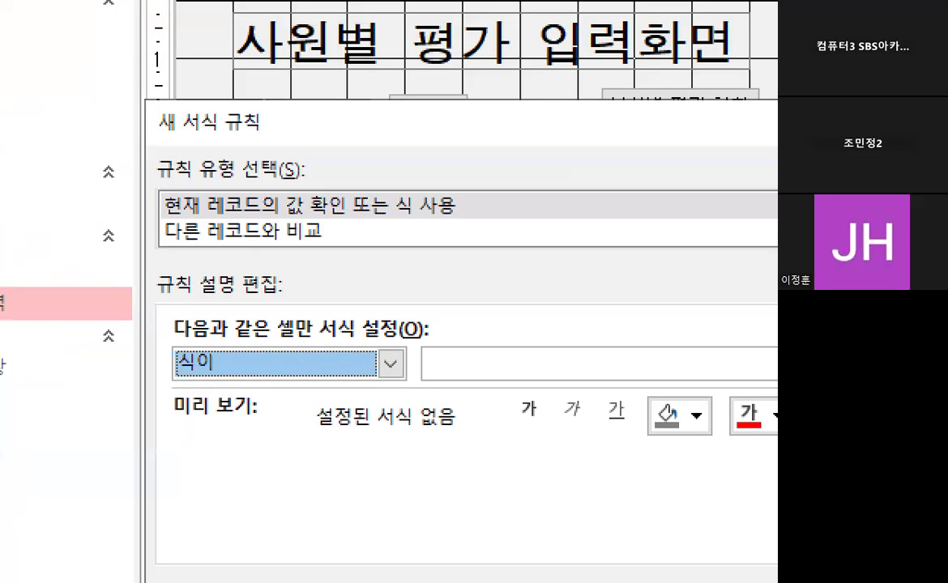
mouse_move(240, 360)
left_mouse_down()
mouse_move(180, 387)
mouse_move(276, 389)
left_mouse_up()
mouse_move(565, 384)
left_mouse_down()
mouse_move(535, 409)
mouse_move(567, 296)
mouse_move(579, 430)
left_mouse_up()
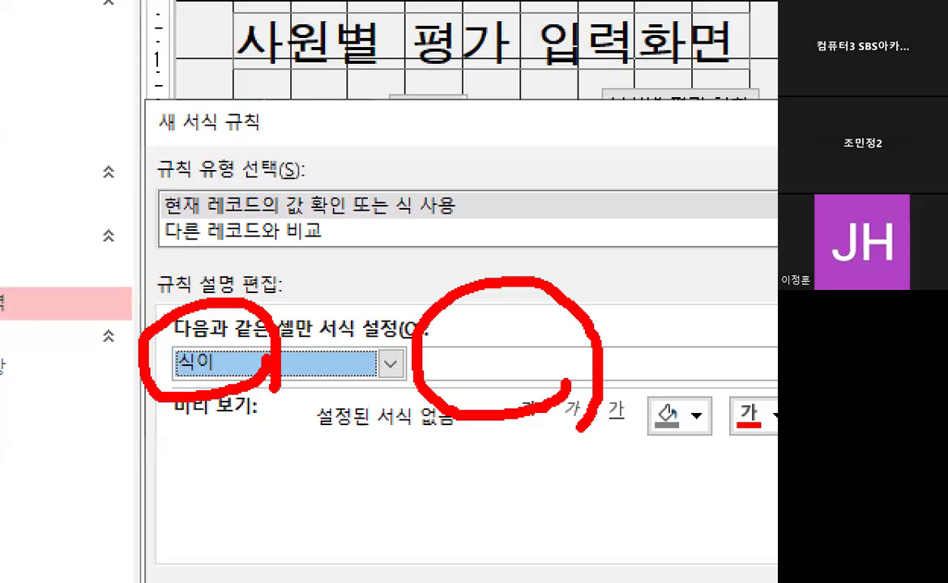
key("Escape")
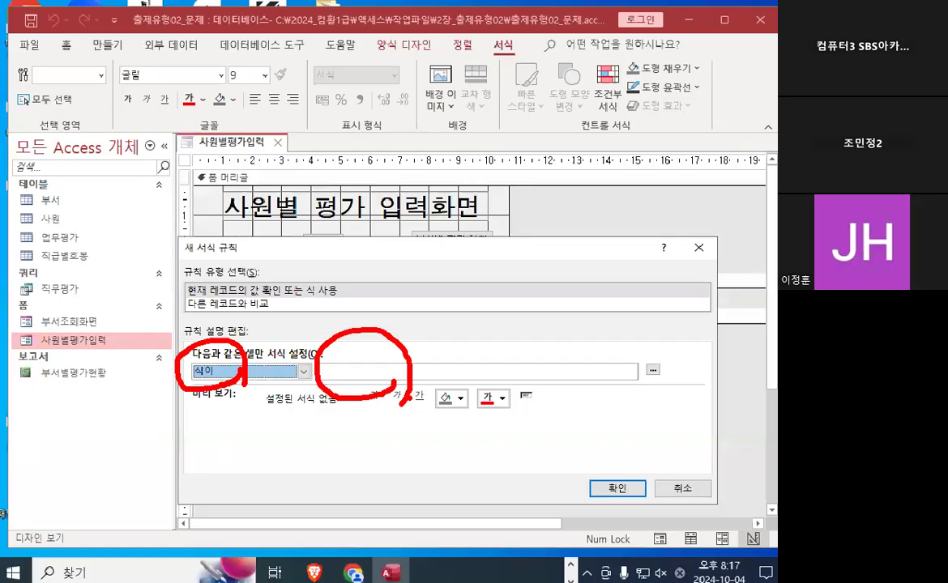
Sketch the function-style form =OR( , ) over the new rule, cross it out, and clear the markings.
key("ctrl+2")
mouse_move(414, 261)
left_mouse_down()
mouse_move(410, 268)
mouse_move(444, 305)
left_mouse_up()
left_click_drag(459, 261, 487, 301)
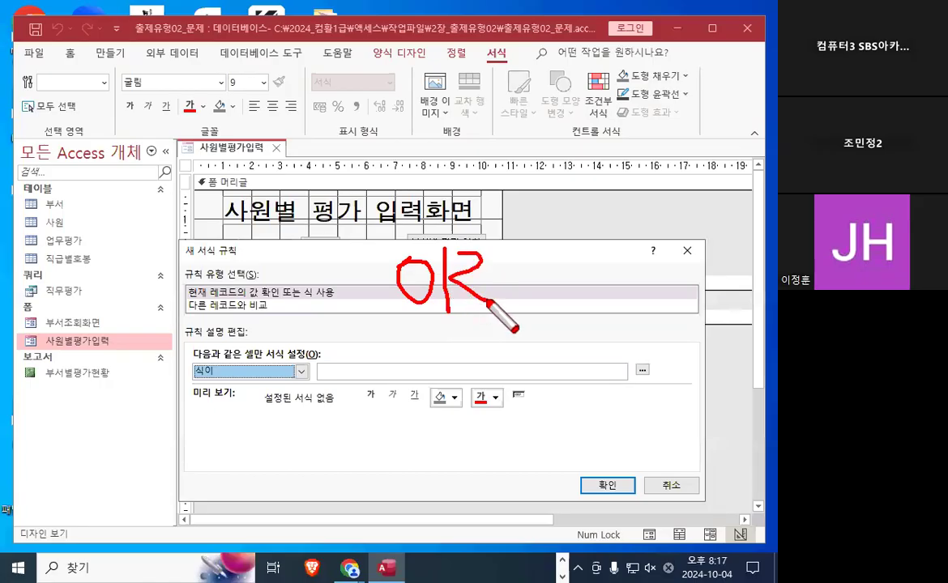
left_click_drag(369, 315, 491, 316)
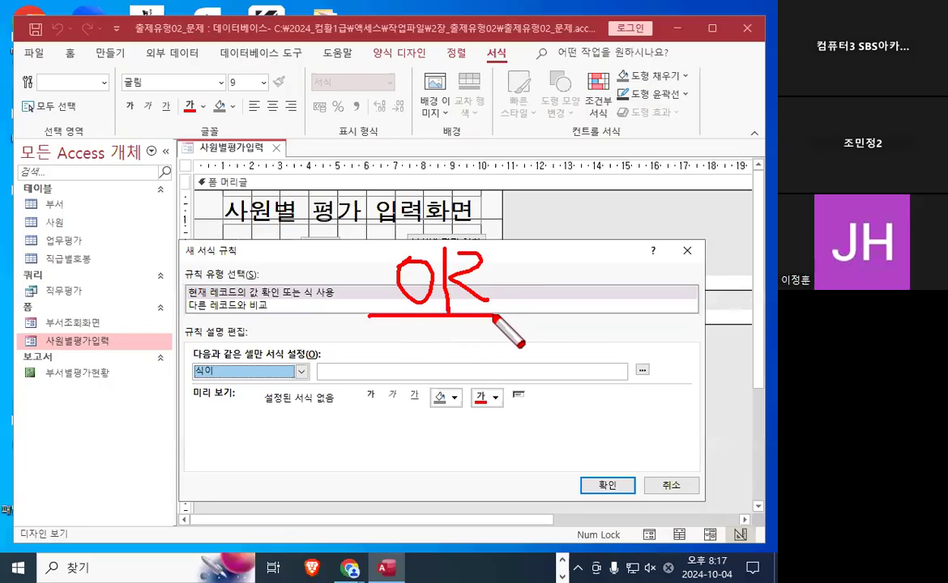
mouse_move(310, 427)
left_mouse_down()
mouse_move(327, 427)
mouse_move(333, 443)
mouse_move(360, 413)
mouse_move(403, 461)
left_mouse_up()
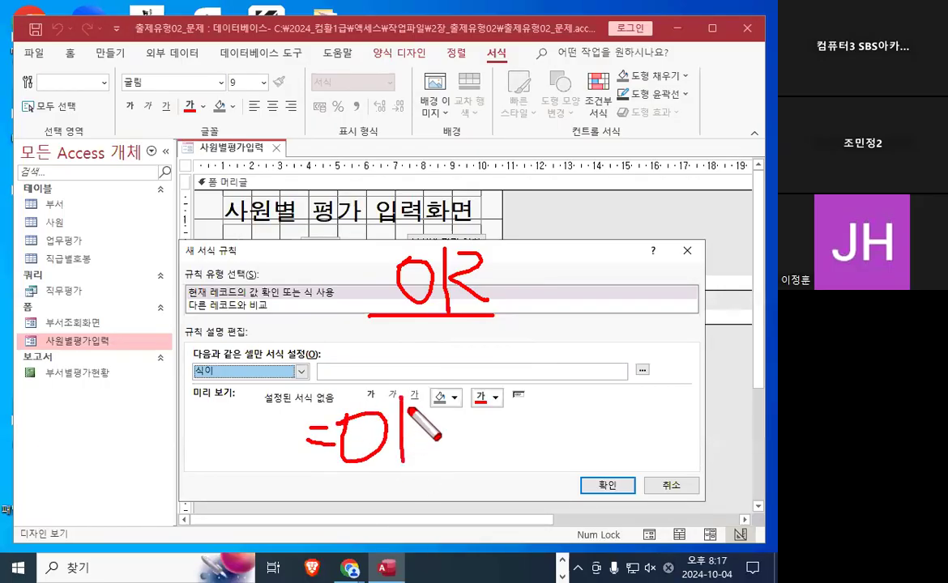
left_click_drag(404, 406, 433, 462)
mouse_move(466, 403)
left_mouse_down()
mouse_move(452, 445)
mouse_move(463, 474)
left_mouse_up()
mouse_move(518, 406)
left_mouse_down()
mouse_move(490, 434)
mouse_move(539, 426)
mouse_move(571, 473)
left_mouse_up()
mouse_move(628, 398)
left_mouse_down()
mouse_move(615, 429)
mouse_move(653, 405)
left_mouse_up()
left_click_drag(674, 362, 708, 491)
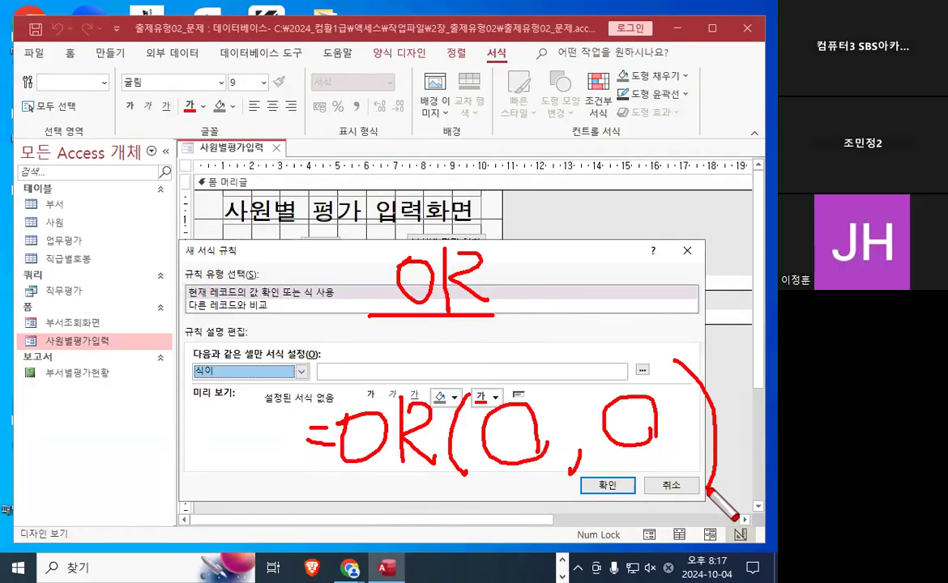
left_click_drag(509, 371, 377, 525)
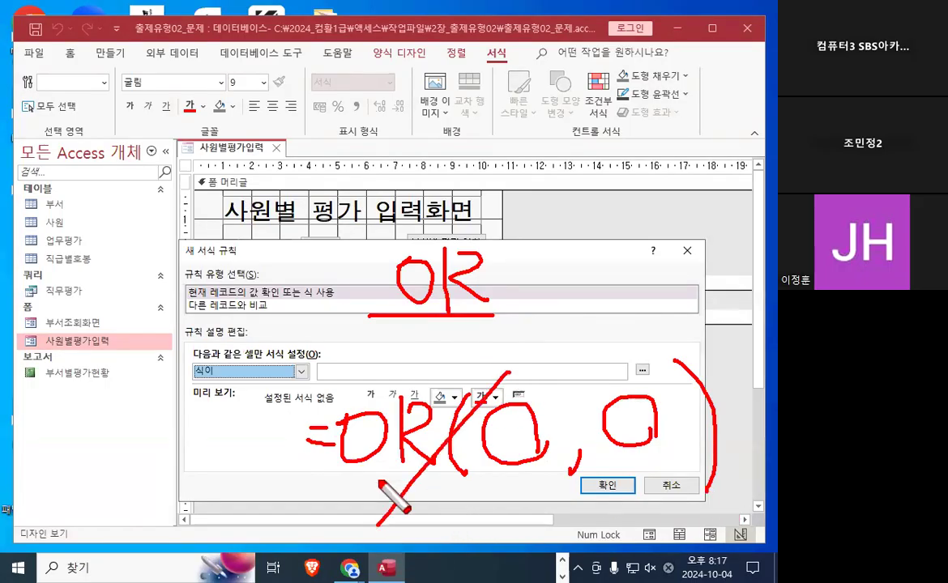
left_click_drag(378, 378, 525, 550)
key("e")
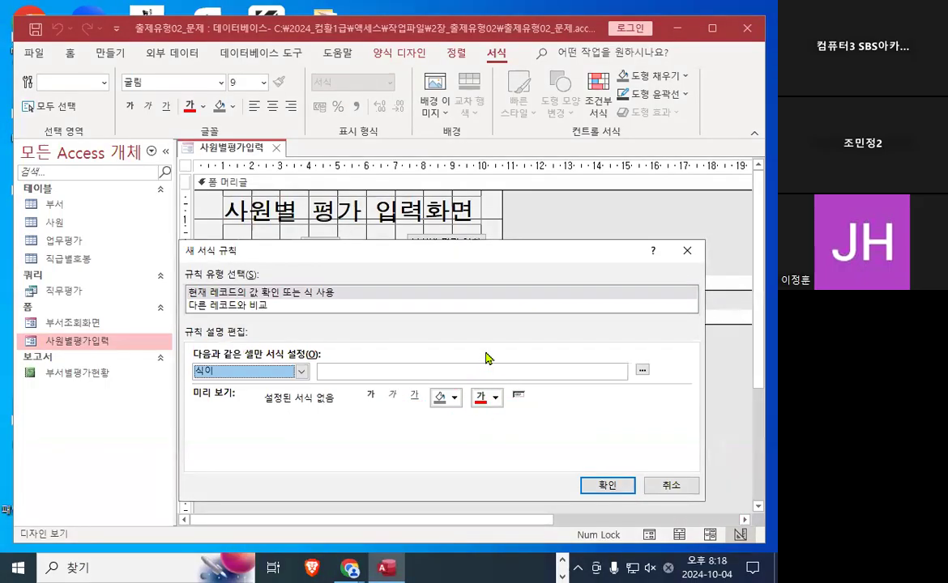
Sketch the operator-style form with OR between two condition boxes over the new rule, tick it, and clear the markings.
mouse_move(400, 307)
left_mouse_down()
mouse_move(351, 309)
mouse_move(376, 311)
left_mouse_up()
mouse_move(462, 282)
left_mouse_down()
mouse_move(463, 295)
mouse_move(469, 284)
mouse_move(532, 323)
left_mouse_up()
mouse_move(637, 284)
left_mouse_down()
mouse_move(624, 329)
mouse_move(640, 292)
left_mouse_up()
mouse_move(460, 243)
left_mouse_down()
mouse_move(472, 269)
mouse_move(536, 177)
left_mouse_up()
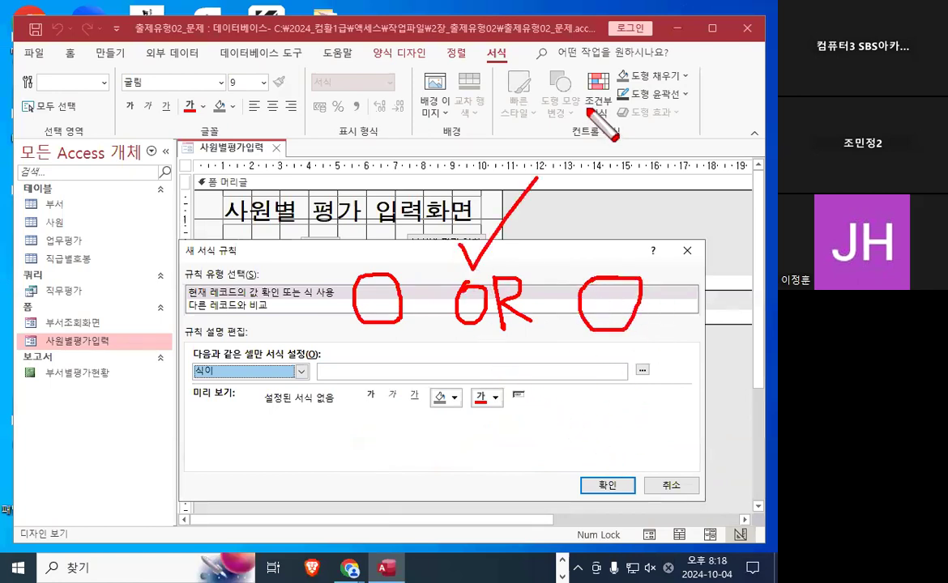
key("Escape")
Enter the rule's expression [직무등급]="A" or [직무등급]="F".
right_click(386, 373)
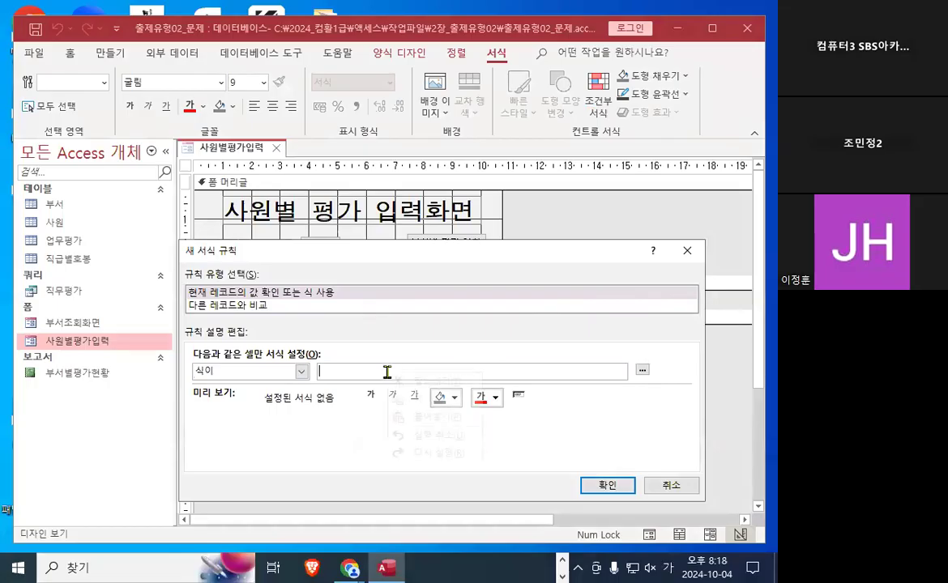
left_click(358, 373)
type("[직무든")
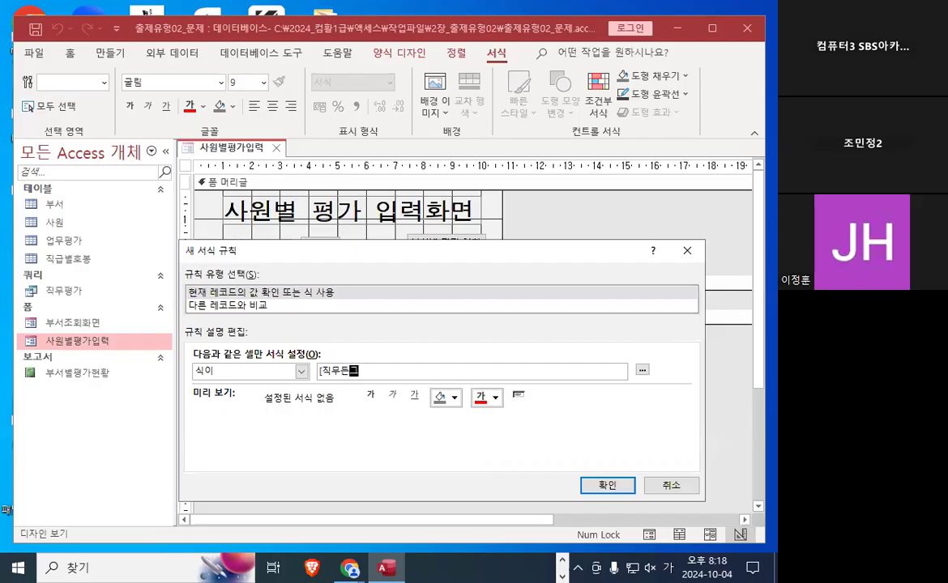
key("BackSpace")
type("등급")
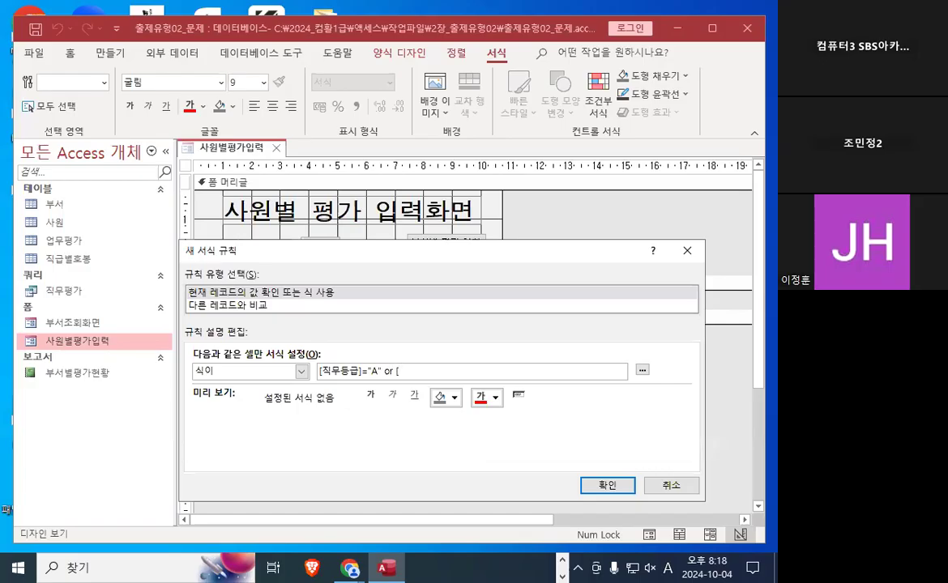
type("ㄱ무등ㄱ")
Switch to the Notepad lesson notes, review the 식입력 expression for 직무등급, and return to the Access rule.
key("alt+Tab")
scroll(262, 290, "down", 5)
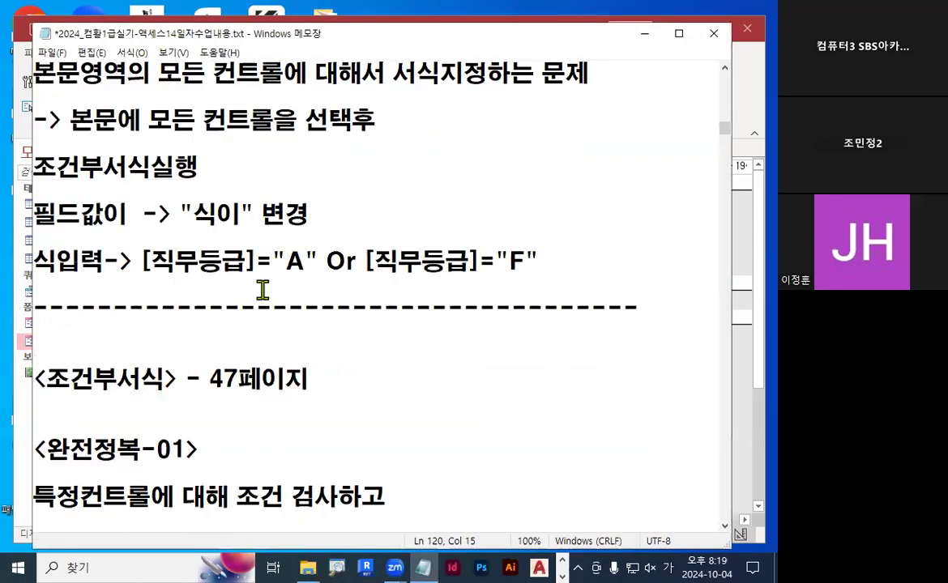
left_click_drag(141, 260, 607, 261)
left_click(609, 261)
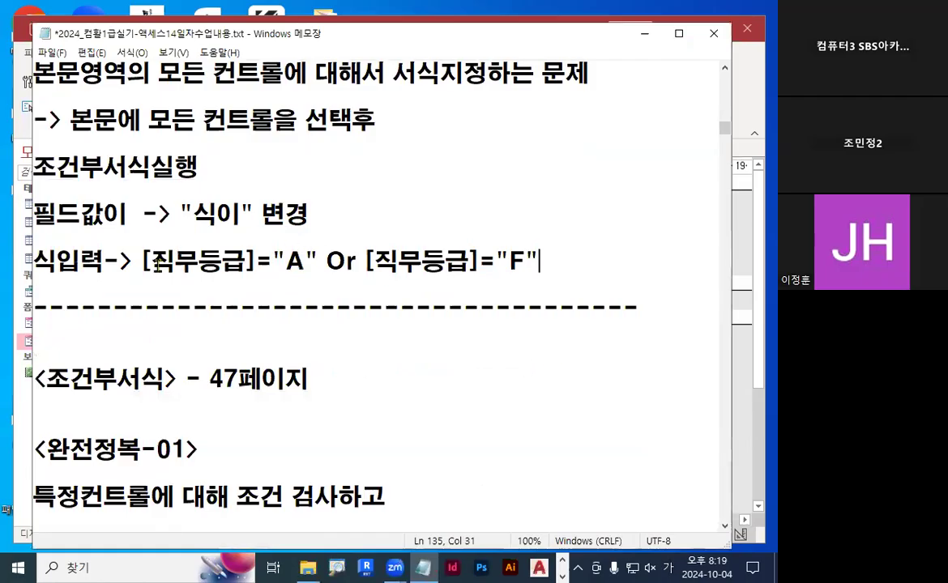
left_click_drag(141, 261, 527, 262)
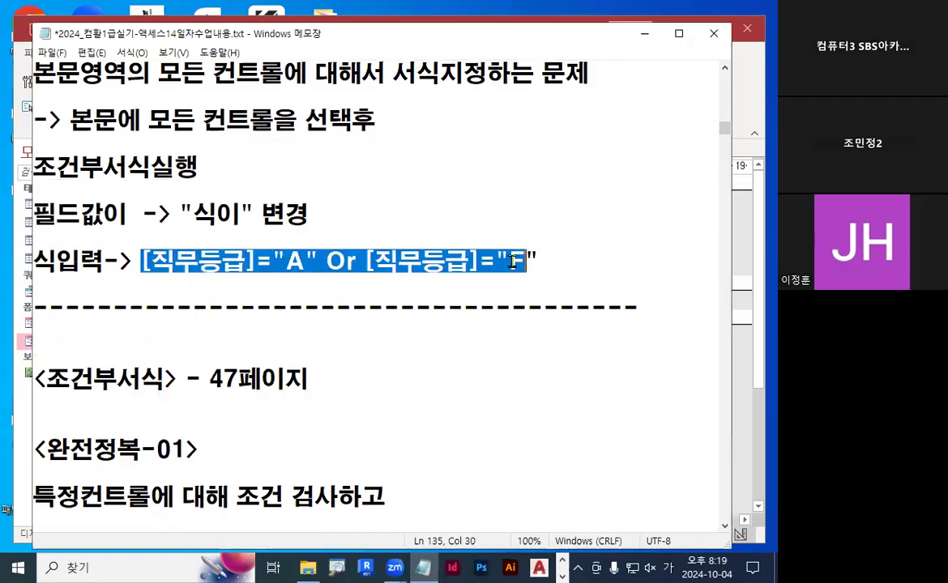
left_click(445, 261)
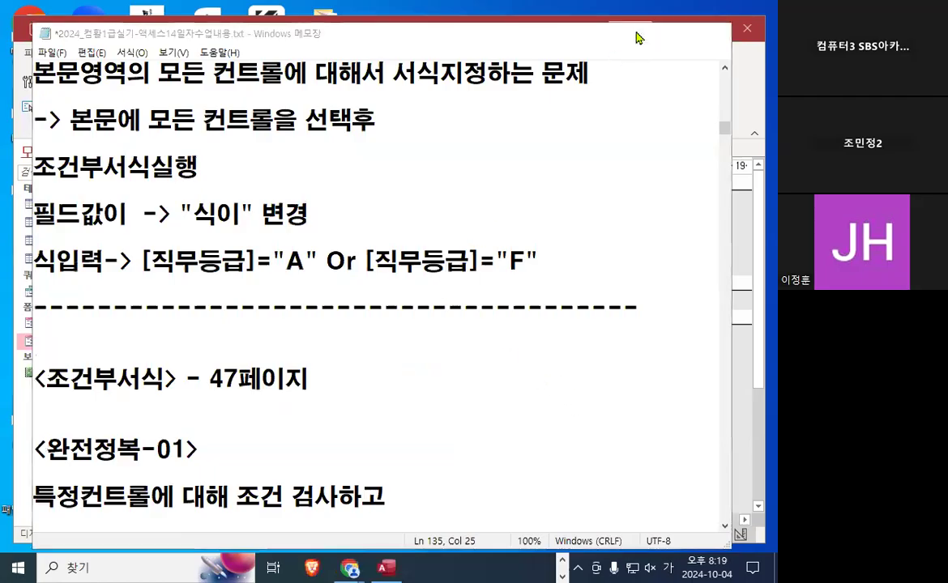
left_click(640, 35)
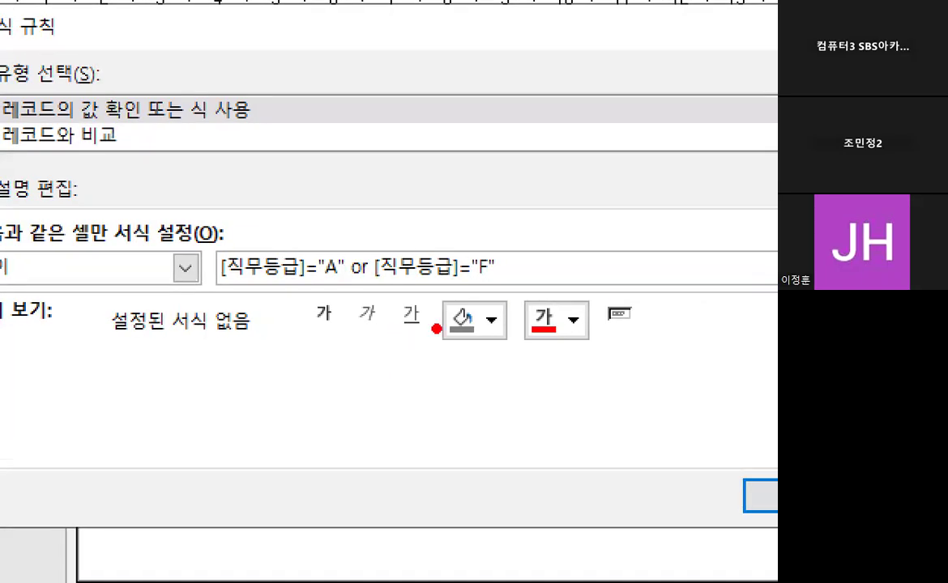
Mark the bold option in the new rule and set the rule's text format to bold.
mouse_move(551, 405)
left_mouse_down()
mouse_move(588, 353)
mouse_move(579, 431)
left_mouse_up()
mouse_move(286, 2)
left_mouse_down()
mouse_move(286, 55)
mouse_move(580, 23)
mouse_move(336, 43)
left_mouse_up()
key("Escape")
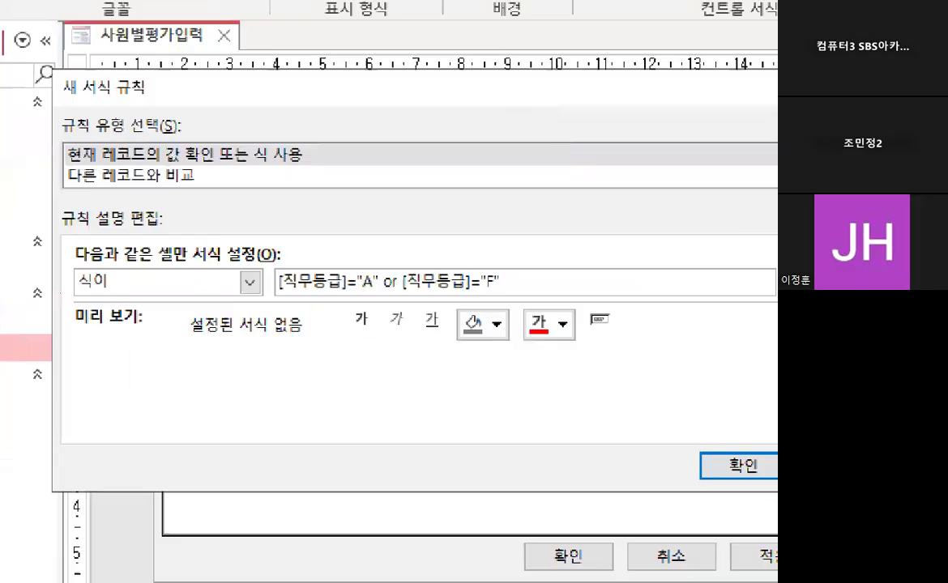
mouse_move(371, 332)
left_mouse_down()
mouse_move(350, 327)
mouse_move(367, 307)
left_mouse_up()
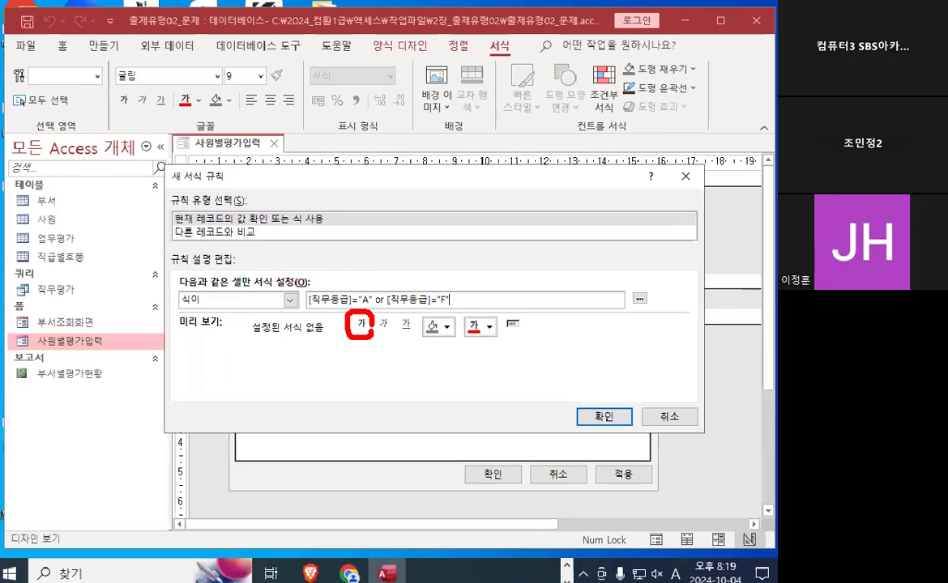
left_click(363, 316)
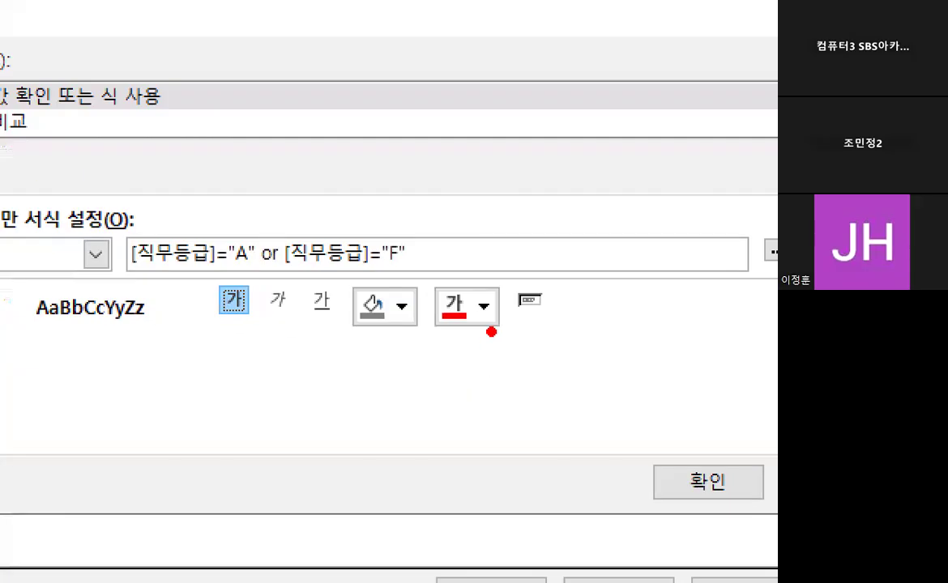
Mark the font colour option and the red standard swatch, and set the rule's font colour to red.
mouse_move(499, 334)
left_mouse_down()
mouse_move(474, 340)
mouse_move(499, 333)
left_mouse_up()
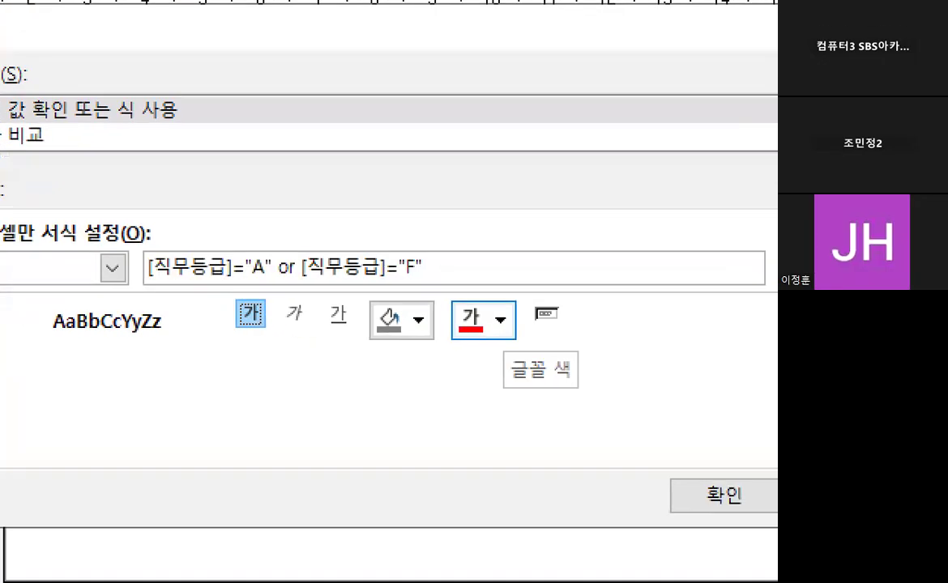
left_click_drag(488, 328, 485, 333)
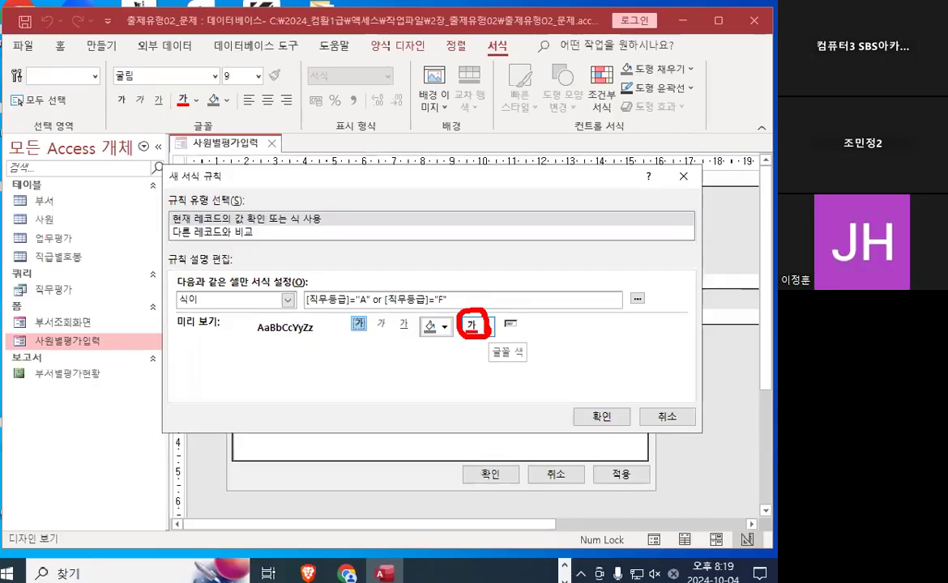
left_click(491, 328)
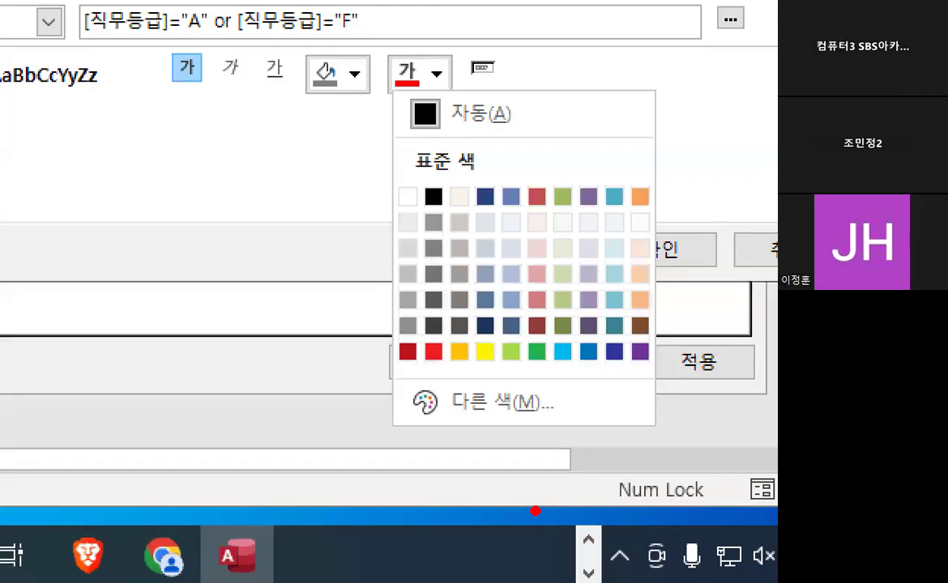
left_click_drag(406, 372, 652, 371)
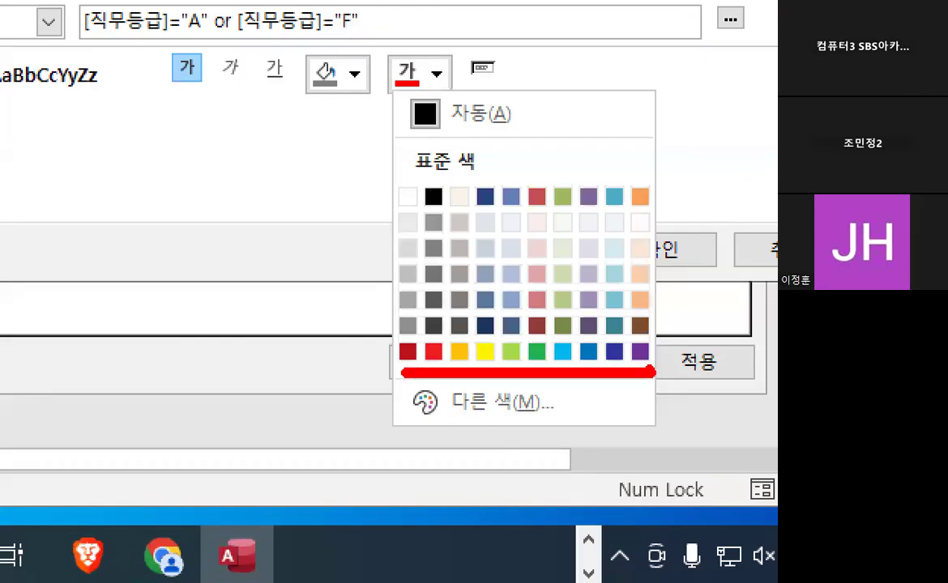
mouse_move(451, 88)
left_mouse_down()
mouse_move(381, 64)
mouse_move(437, 80)
left_mouse_up()
mouse_move(455, 368)
left_mouse_down()
mouse_move(427, 329)
mouse_move(454, 362)
left_mouse_up()
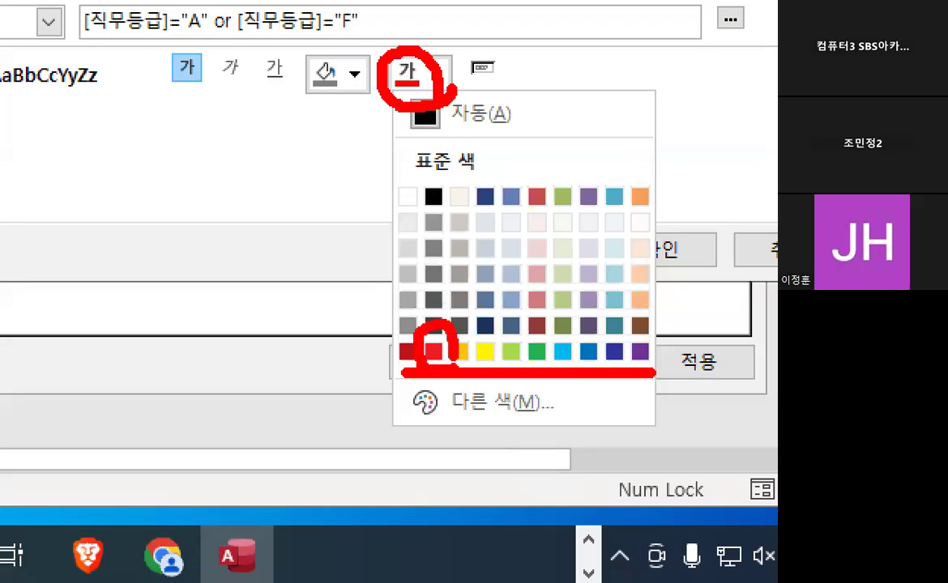
key("Escape")
left_click(473, 328)
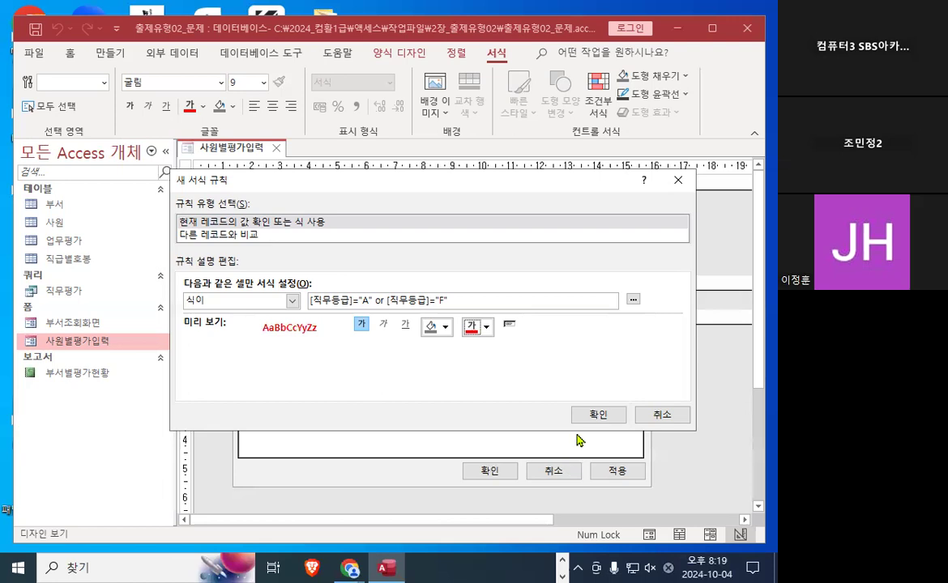
Confirm the new rule and apply it to the selected 본문 controls, marking them briefly on the design.
left_click(595, 415)
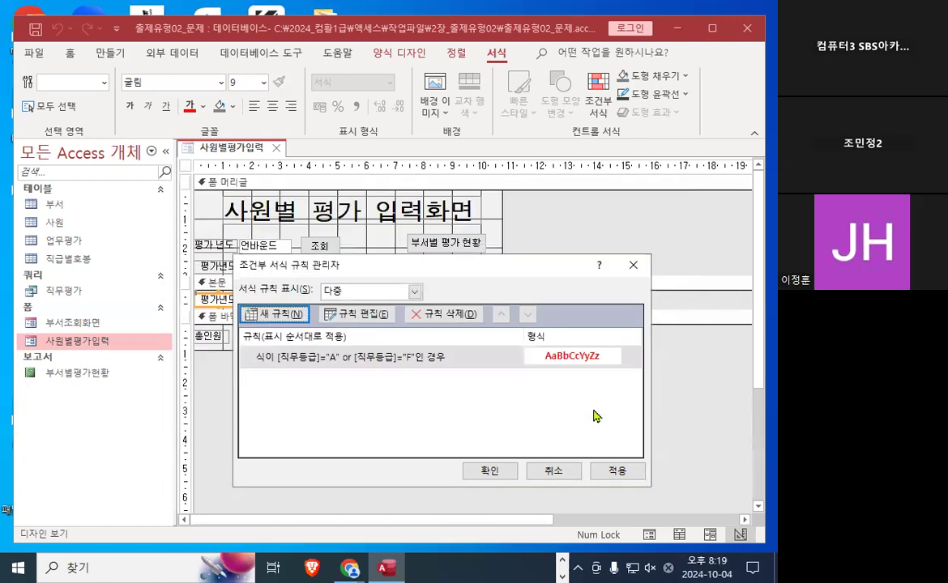
left_click(500, 474)
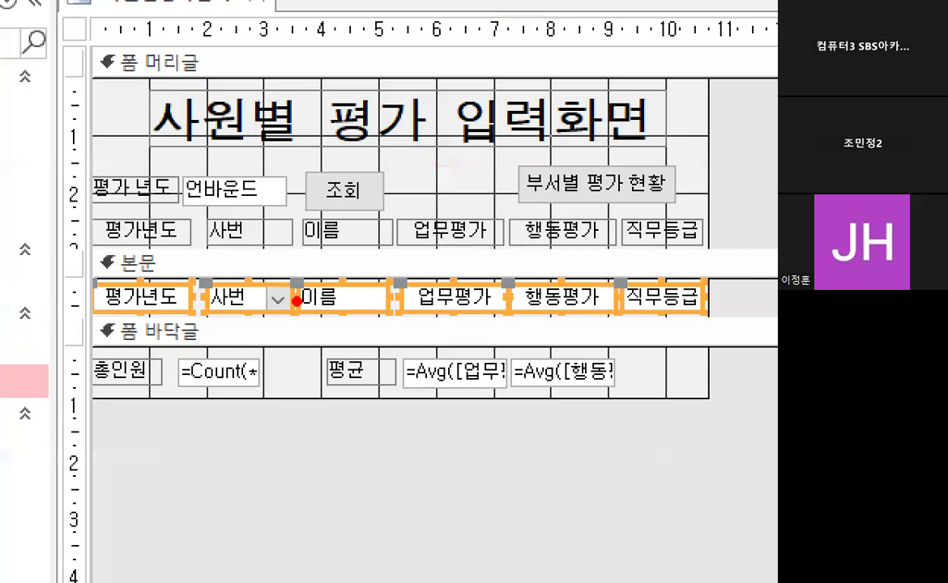
mouse_move(610, 305)
left_mouse_down()
mouse_move(208, 350)
mouse_move(604, 321)
left_mouse_up()
key("Escape")
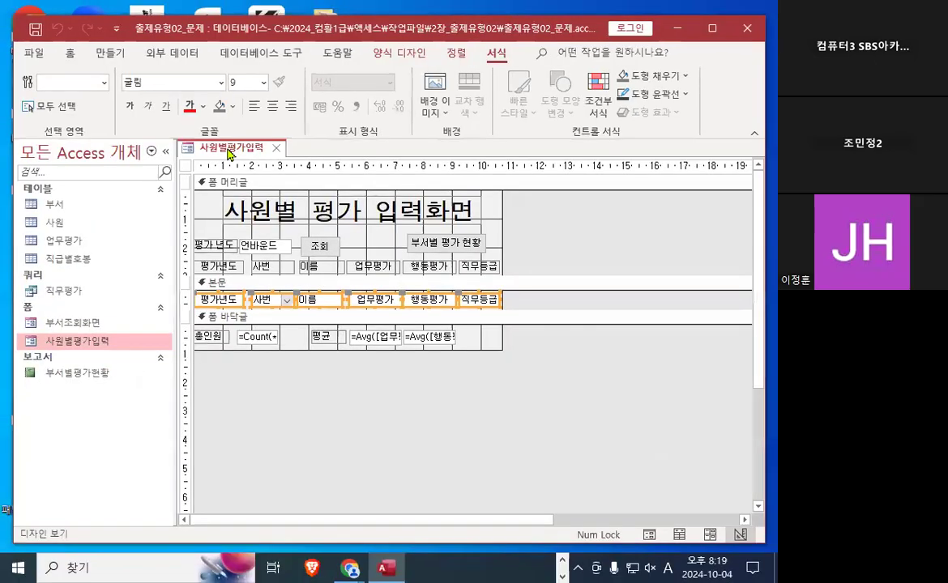
Show the 사원별평가입력 form in form view, circle the 직무등급 A values of S0001 and S0007, and clear the marks.
right_click(230, 154)
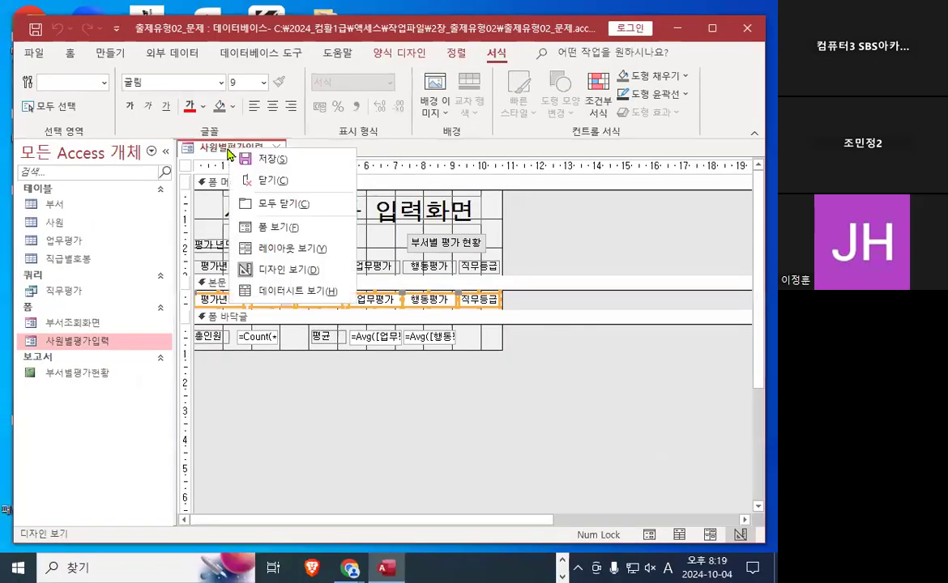
left_click(273, 231)
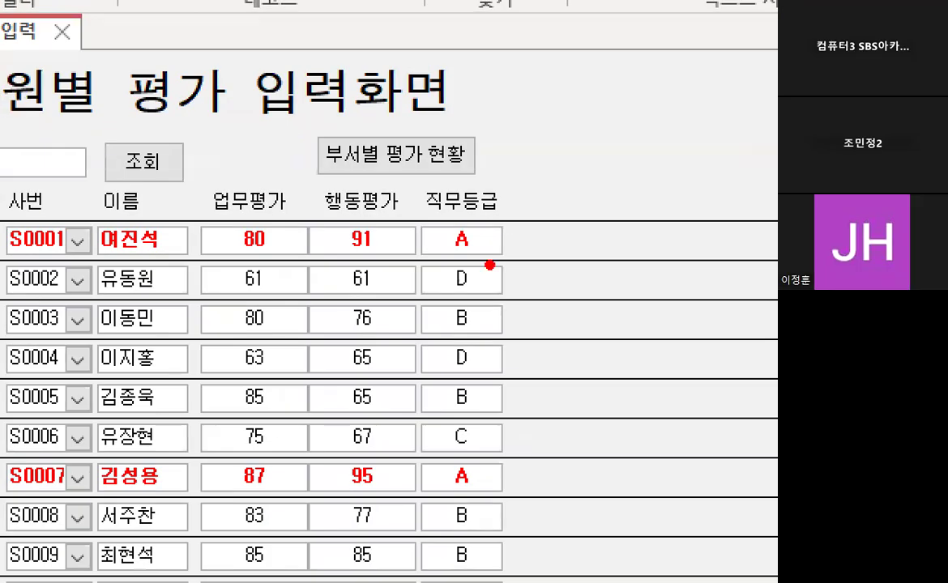
mouse_move(492, 252)
left_mouse_down()
mouse_move(470, 260)
mouse_move(477, 246)
left_mouse_up()
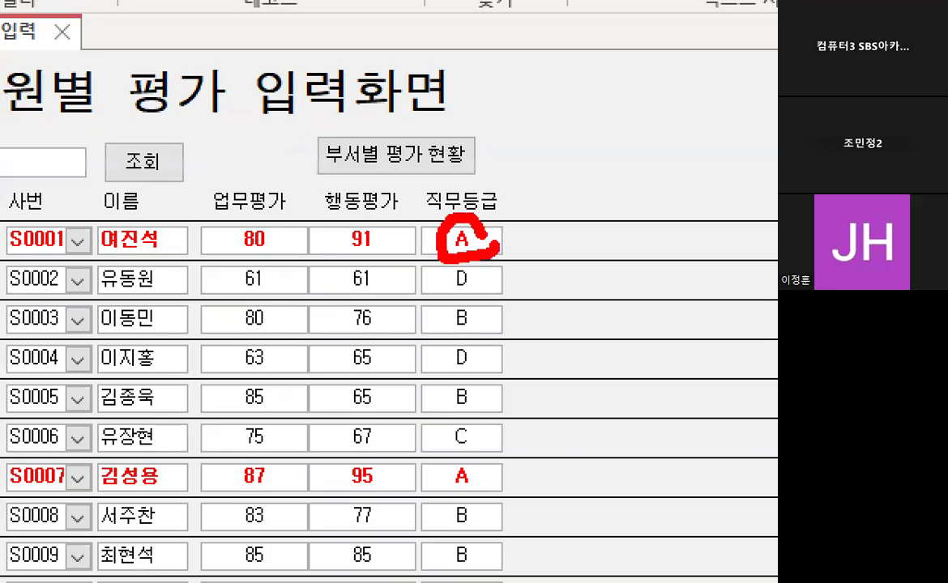
mouse_move(483, 491)
left_mouse_down()
mouse_move(432, 498)
mouse_move(495, 486)
left_mouse_up()
key("Escape")
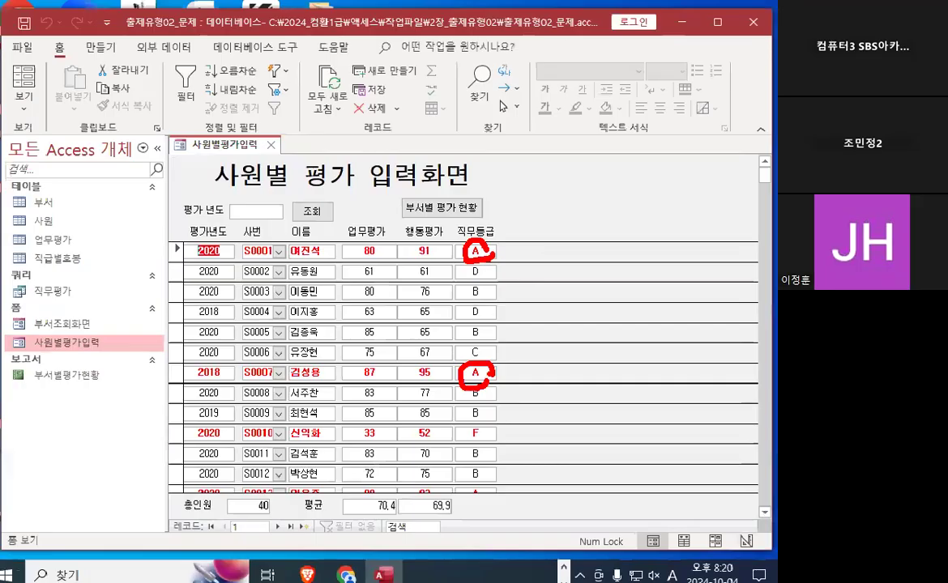
Check further records, circling the 직무등급 F value of S0010 and ticking the A value of S0007, and clear the marks.
scroll(491, 287, "down", 1)
key("ctrl+1")
left_click(525, 370)
left_click_drag(541, 393, 543, 404)
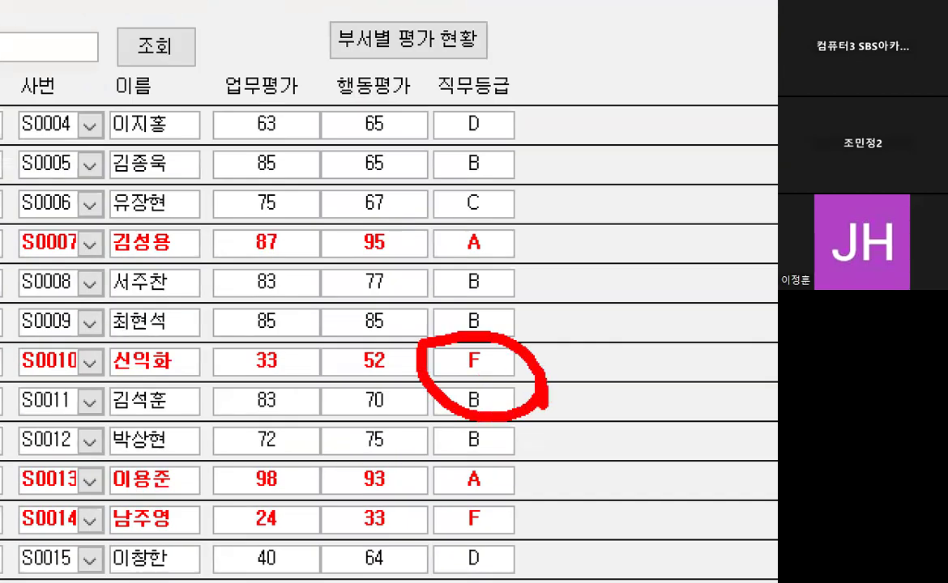
left_click_drag(444, 148, 570, 47)
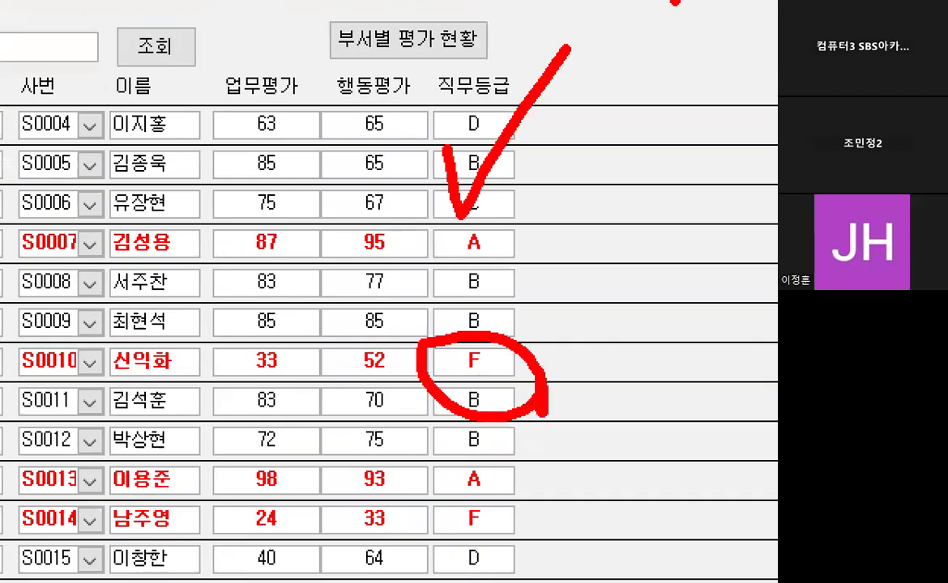
key("Escape")
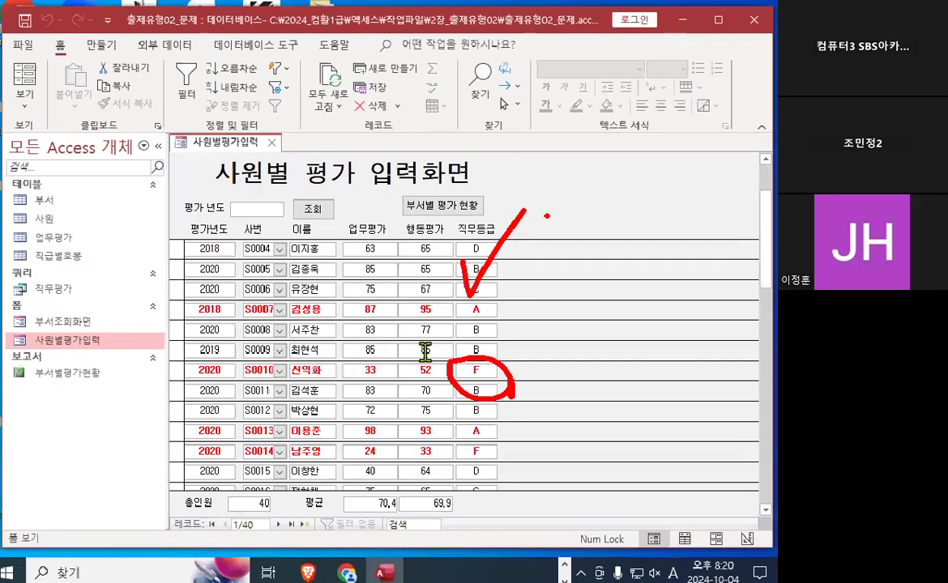
Switch to the Notepad notes and examine the Or operator and the condition [직무등급]="A" in the 식입력 line.
key("alt+Tab")
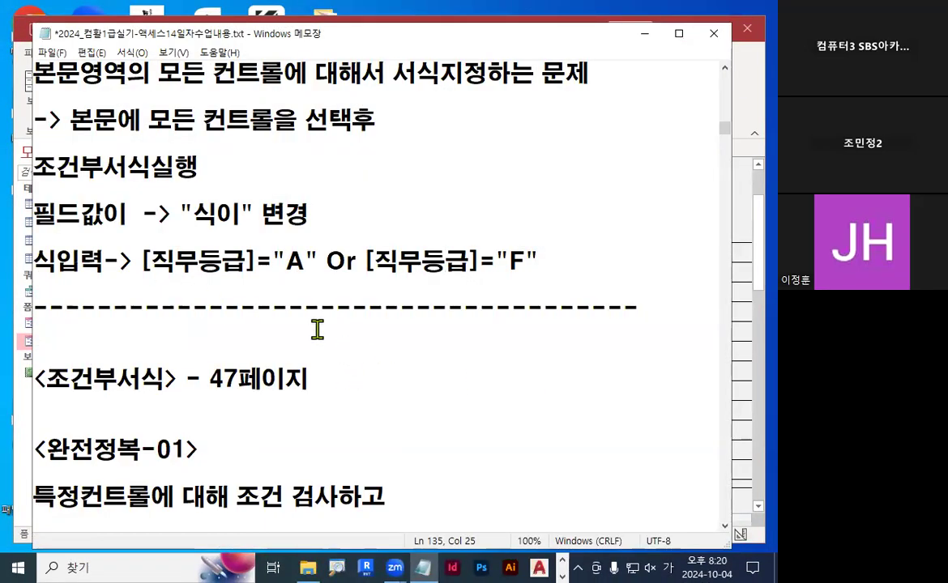
left_click_drag(326, 259, 356, 259)
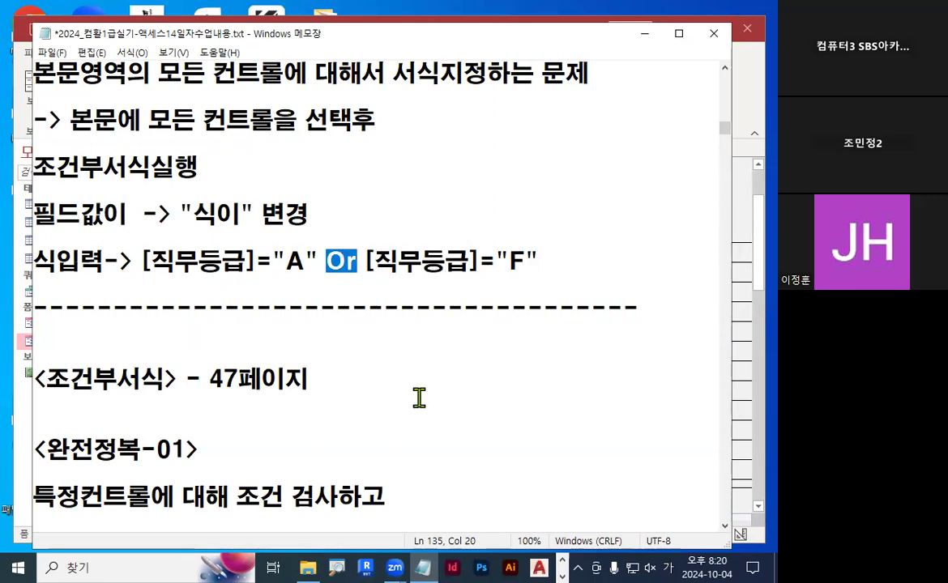
left_click_drag(139, 261, 328, 260)
left_click_drag(140, 260, 321, 262)
left_click(321, 261)
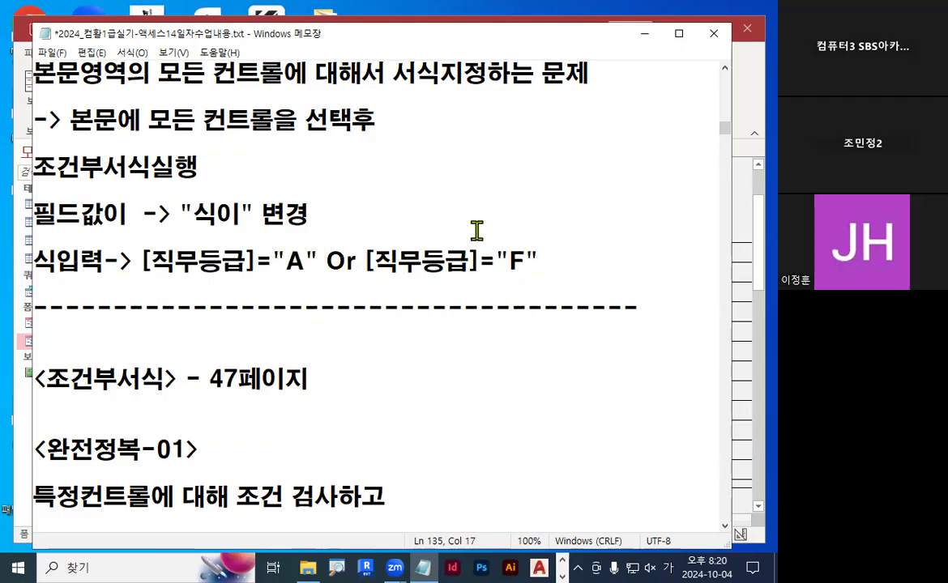
left_click_drag(328, 260, 366, 261)
left_click(475, 261)
left_click_drag(141, 260, 322, 261)
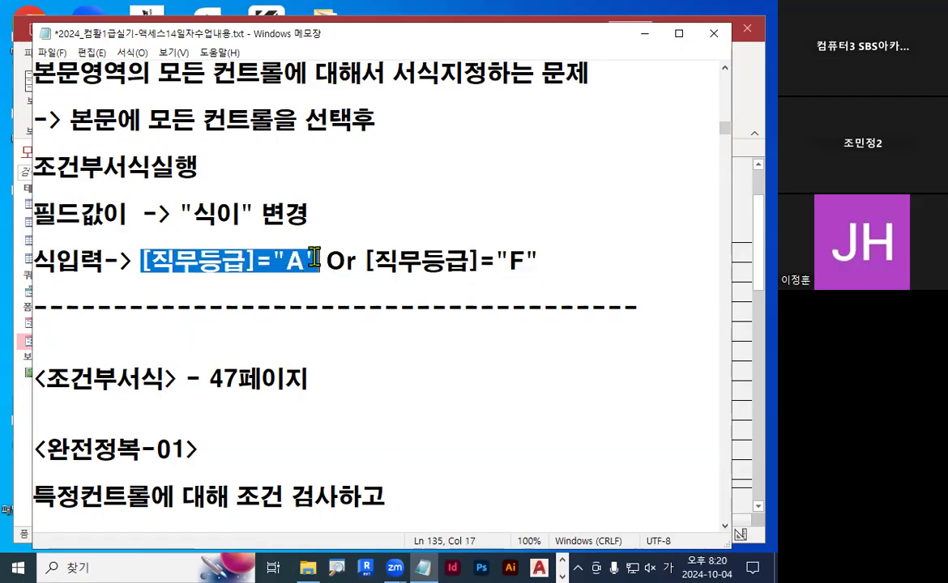
left_click(313, 259)
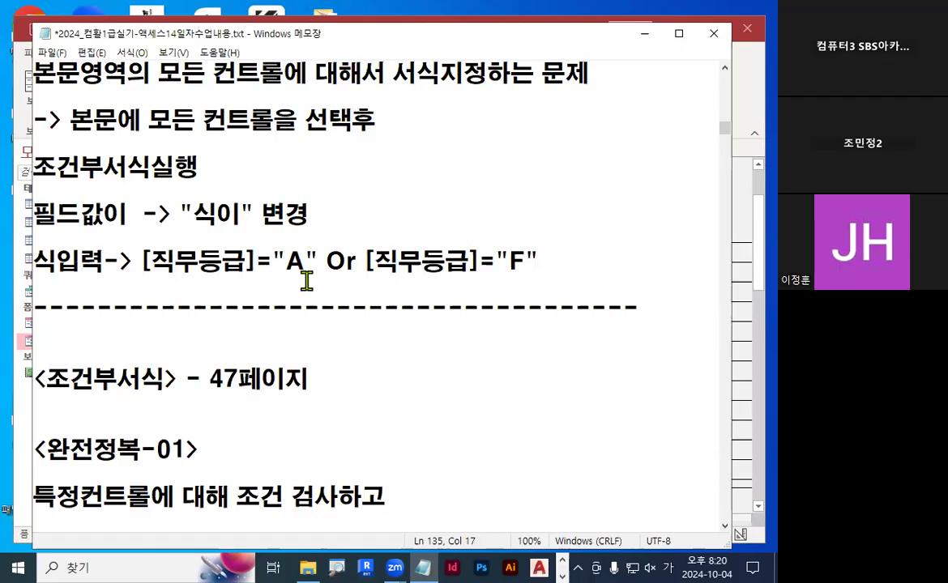
Switch from the notes to Access and show the 사원별평가입력 form in design view.
left_click(645, 36)
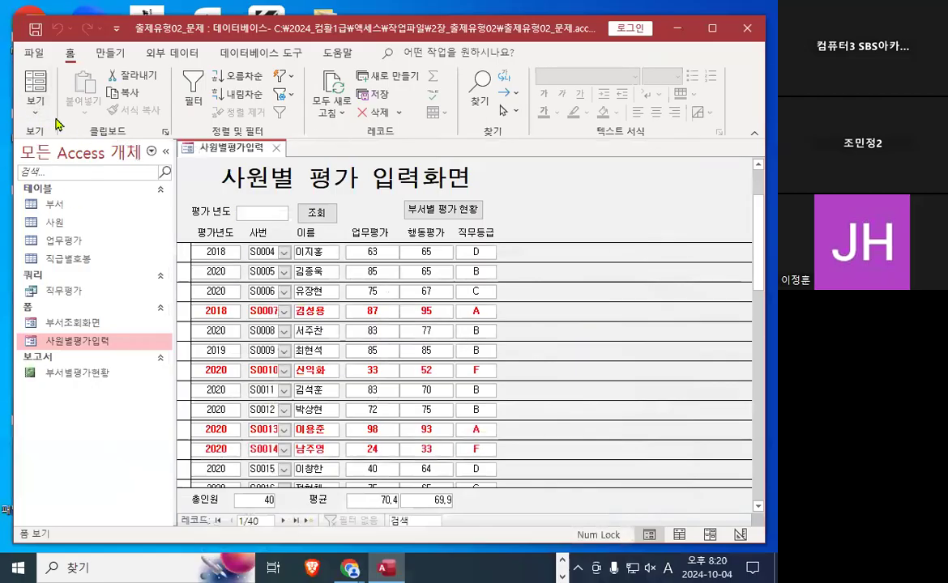
left_click(35, 103)
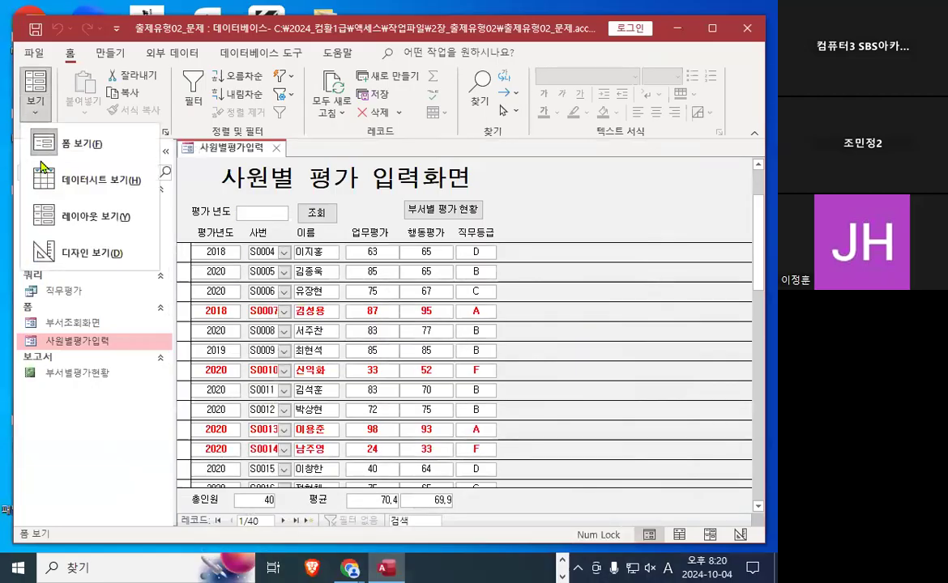
left_click(97, 258)
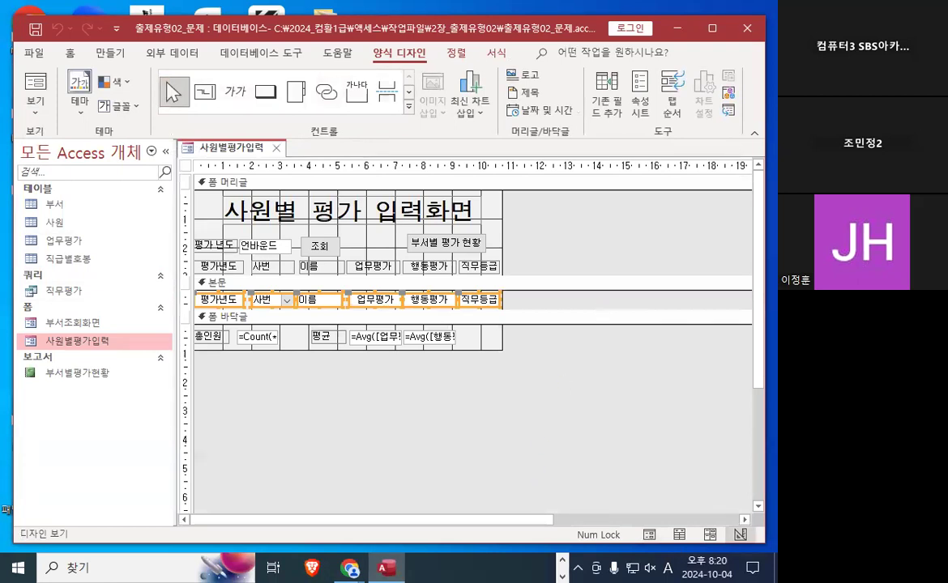
Switch to the Notepad notes and insert seven blank lines below the dashed line under the 식입력 line.
key("alt+Tab")
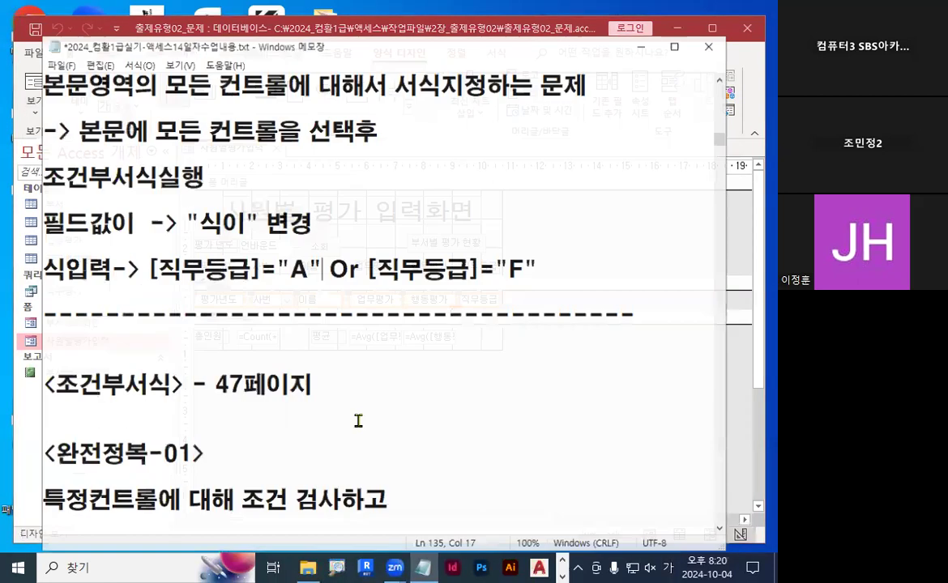
left_click(237, 329)
key("Return")
key("Return")
key("Return")
key("Return")
key("Return")
key("Return")
key("Return")
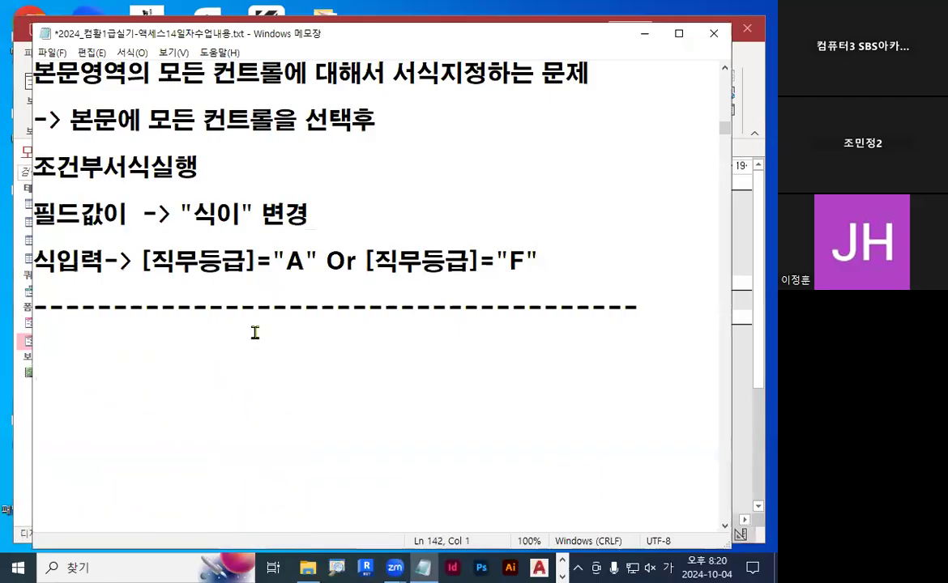
Move the 조건부서식 수정하기 and 조건부서식 삭제하기 notes into the blank space below the dashed line.
scroll(253, 333, "down", 10)
left_click(42, 72)
left_click(33, 71)
scroll(298, 478, "down", 2)
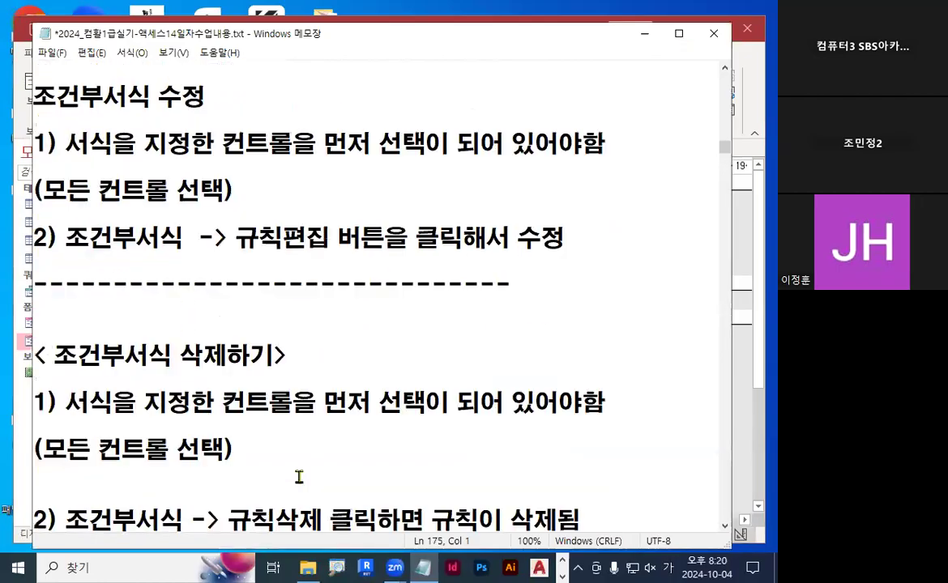
left_click(620, 445, "shift")
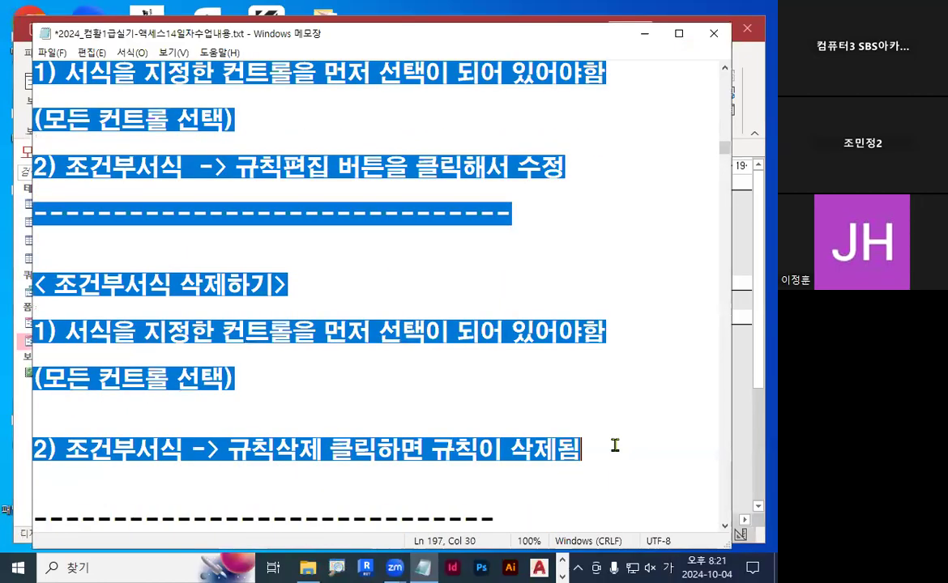
key("ctrl+x")
scroll(321, 422, "up", 11)
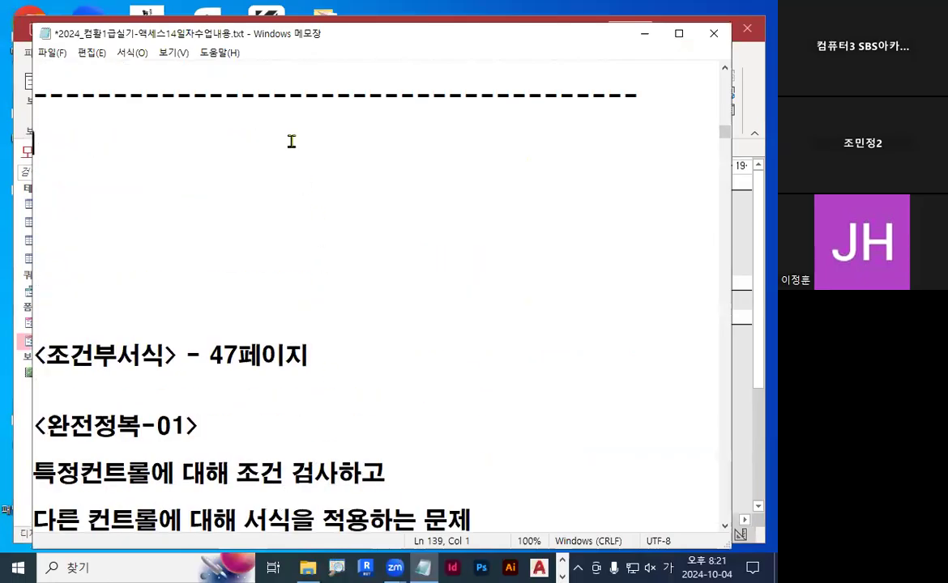
key("ctrl+v")
scroll(258, 211, "up", 2)
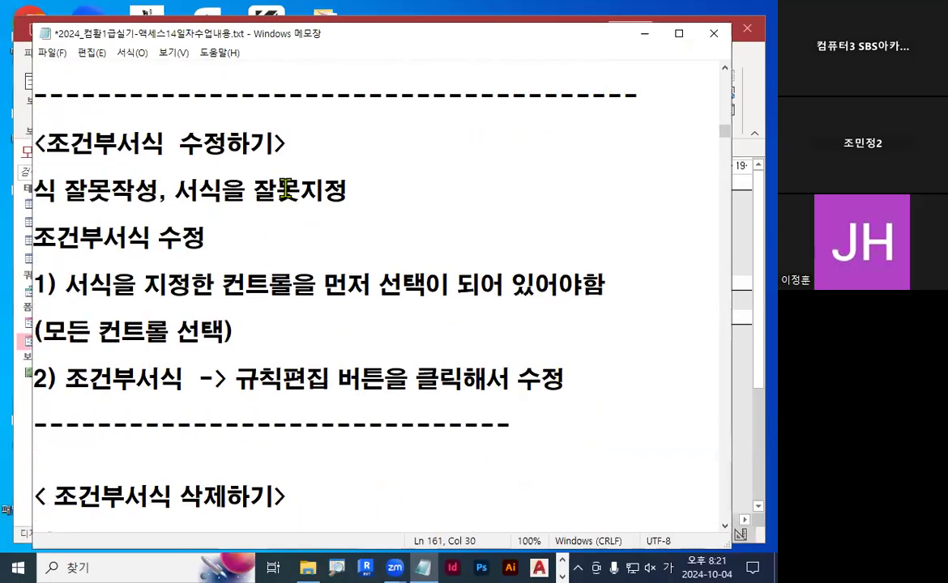
Highlight the notes on wrongly set formatting, 조건부서식 수정, selecting the formatted controls first, and 모든 컨트롤 선택.
left_click_drag(34, 261, 370, 276)
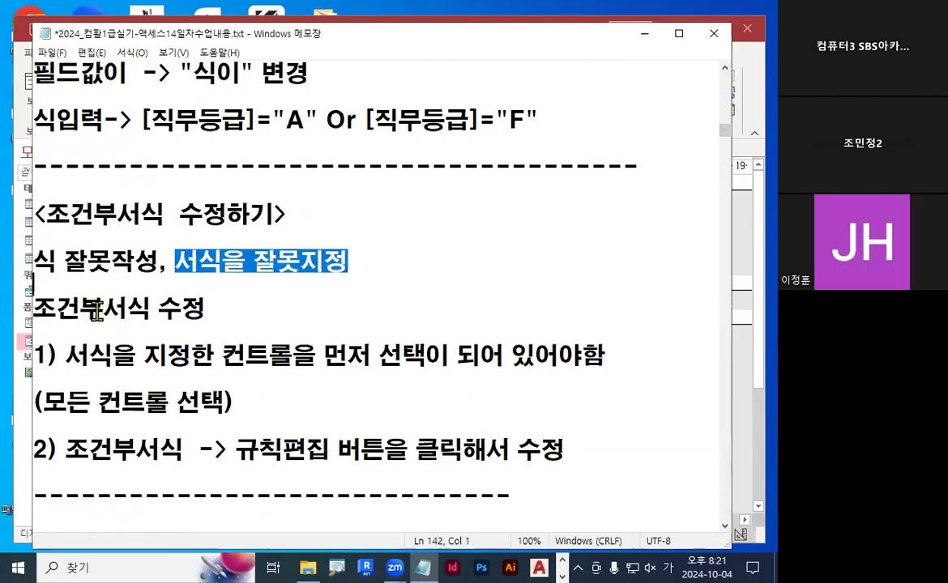
left_click_drag(34, 308, 203, 311)
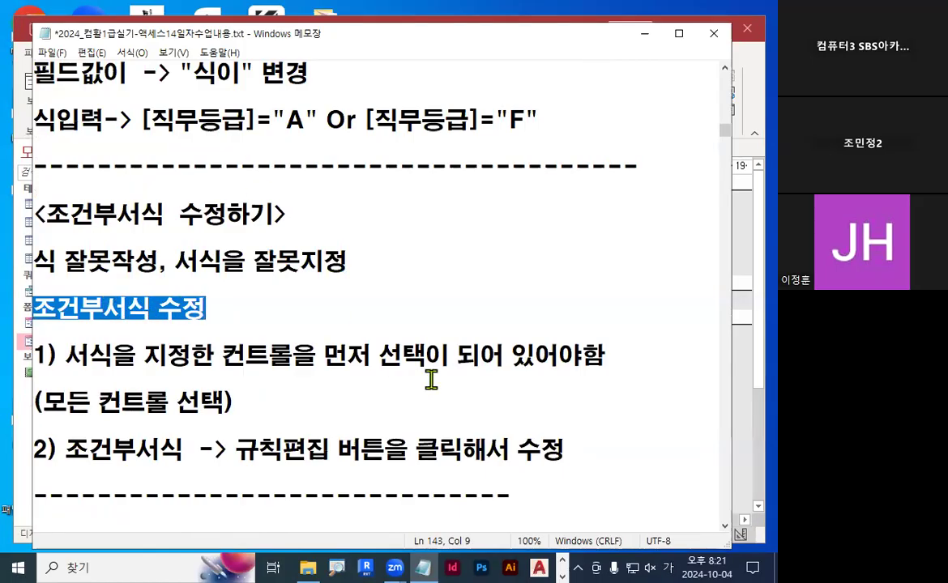
left_click_drag(66, 356, 660, 365)
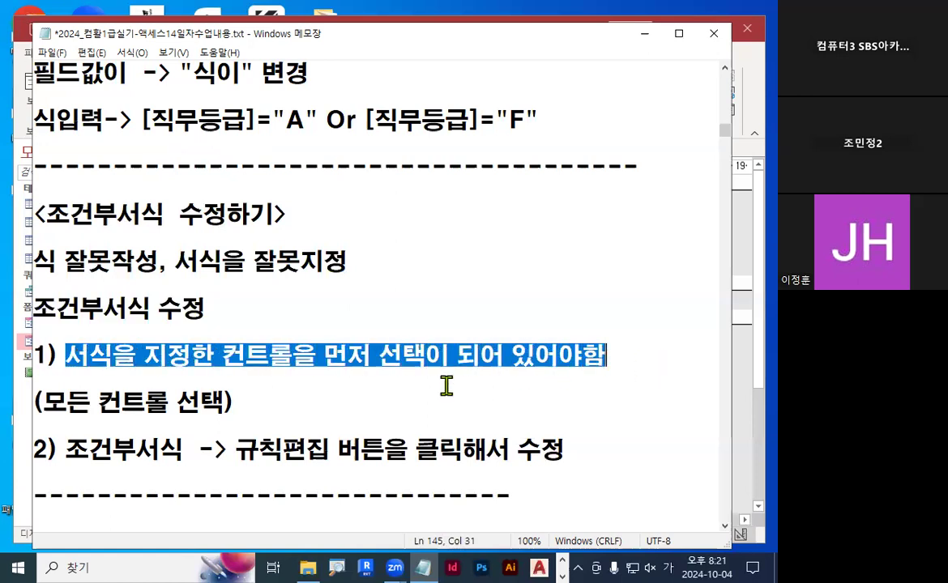
left_click_drag(42, 401, 226, 400)
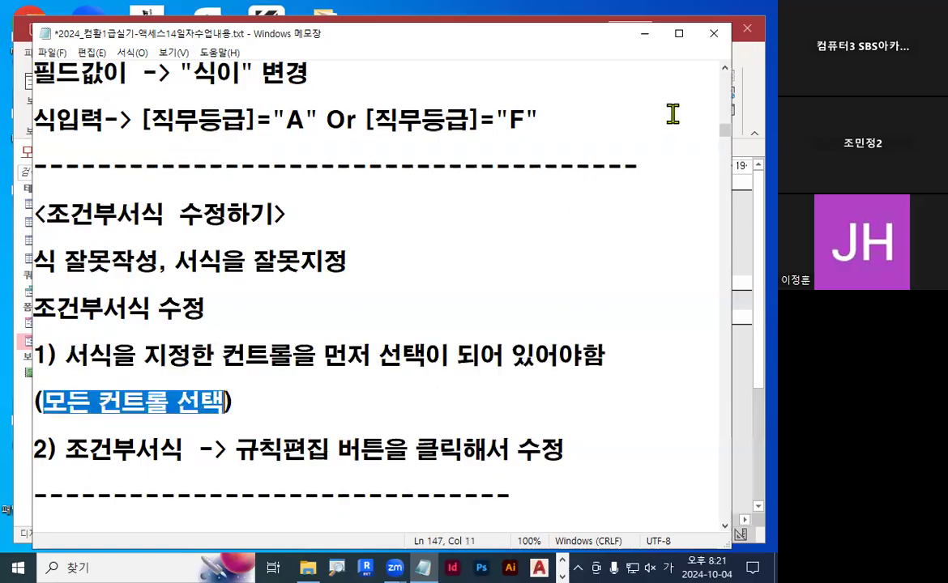
Switch to Access, point out the conditional formatting command, and open the rules manager for the selected 본문 controls.
left_click(644, 33)
mouse_move(775, 219)
left_mouse_down()
mouse_move(613, 333)
mouse_move(735, 353)
left_mouse_up()
key("Escape")
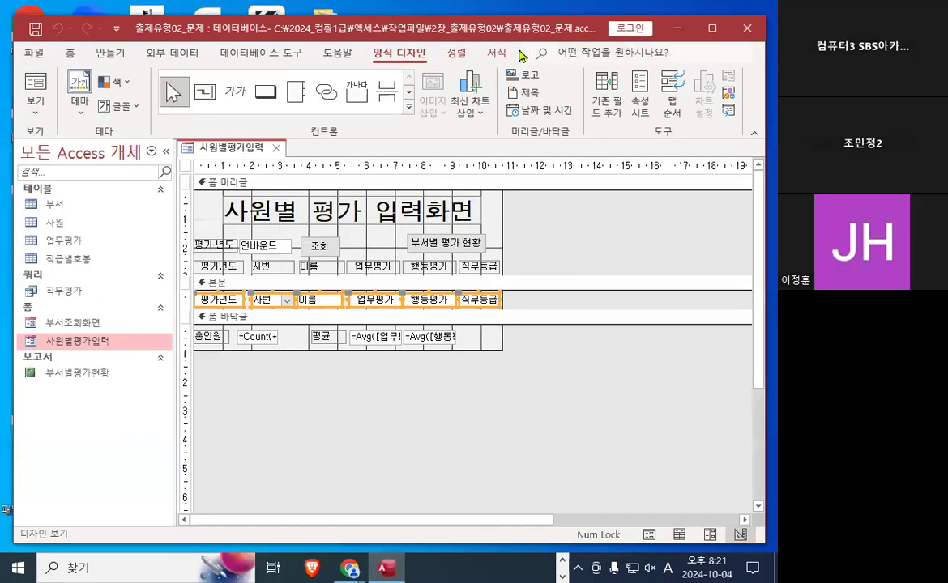
left_click(509, 54)
left_click_drag(488, 36, 520, 54)
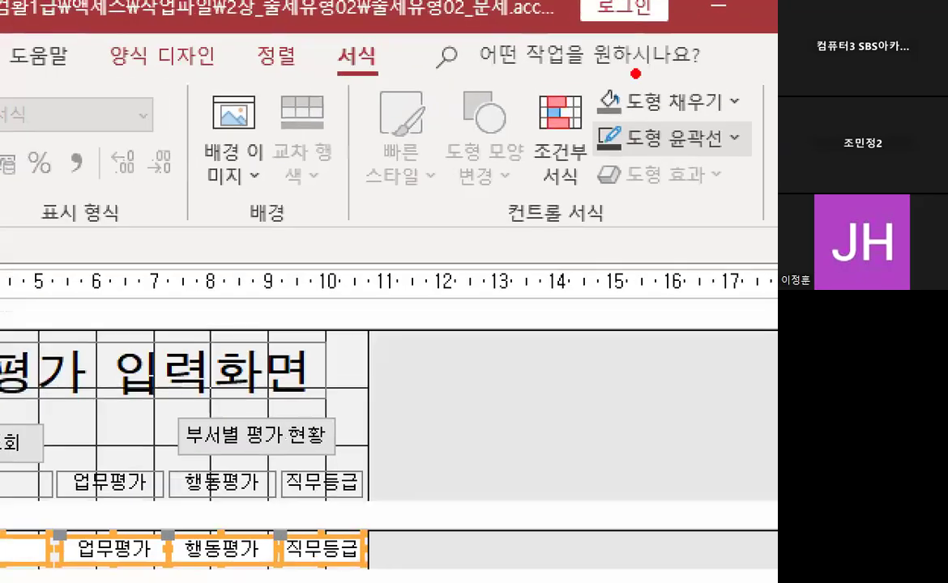
mouse_move(630, 153)
left_mouse_down()
mouse_move(587, 187)
mouse_move(567, 89)
mouse_move(611, 166)
left_mouse_up()
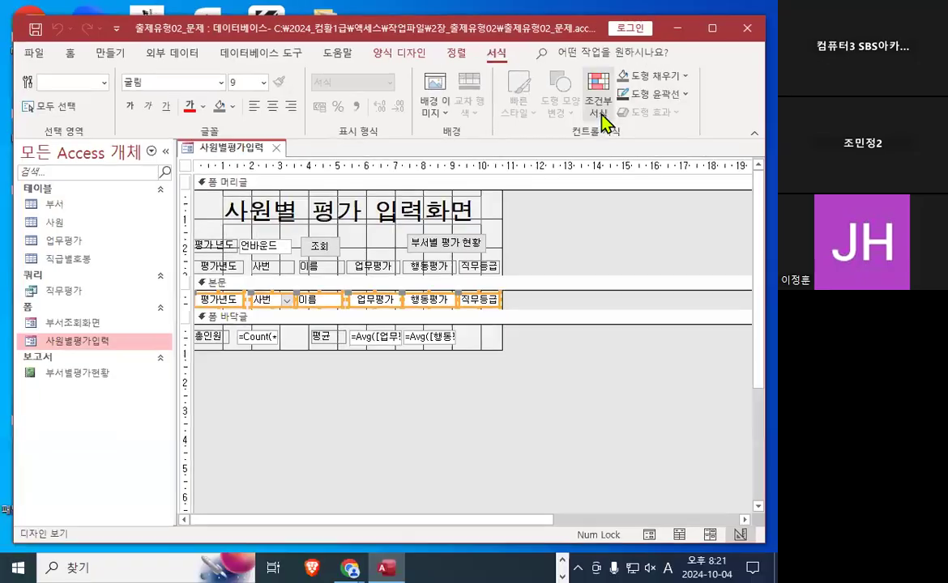
left_click(600, 117)
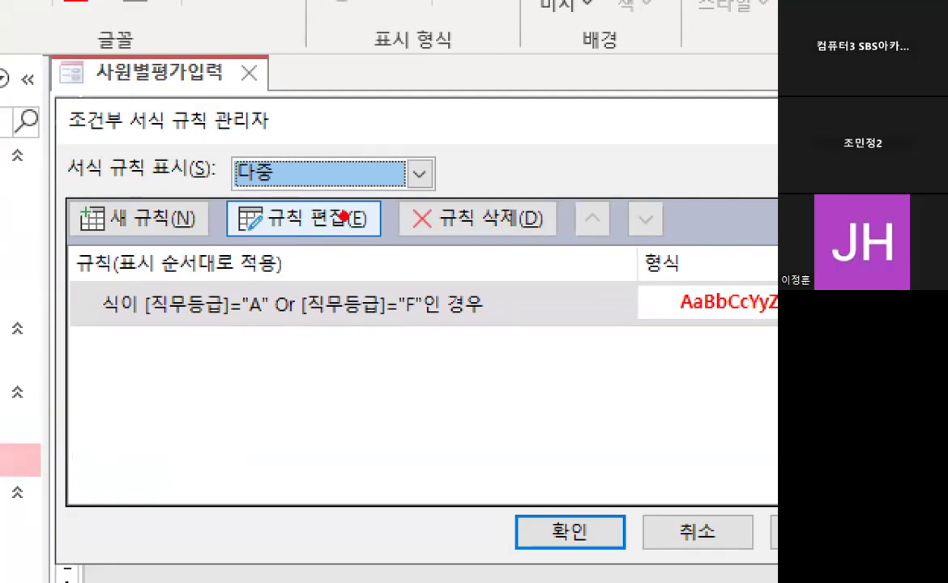
Open the existing rule for editing, review its expression and bold red formatting, and confirm both dialogs without changes.
mouse_move(344, 217)
left_mouse_down()
mouse_move(280, 229)
mouse_move(310, 178)
mouse_move(374, 224)
left_mouse_up()
mouse_move(298, 172)
left_mouse_down()
mouse_move(308, 202)
mouse_move(380, 72)
left_mouse_up()
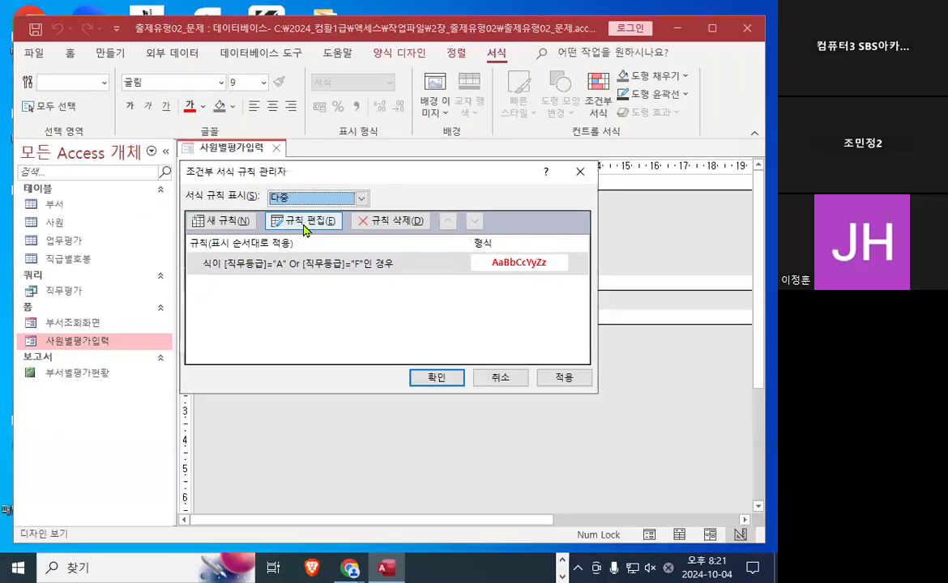
left_click(305, 229)
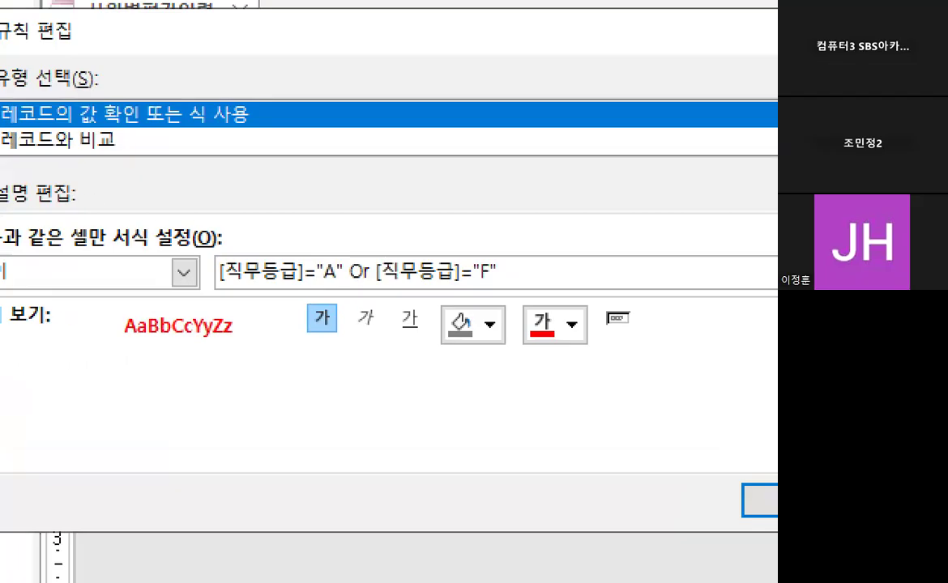
mouse_move(550, 281)
left_mouse_down()
mouse_move(167, 274)
mouse_move(518, 231)
mouse_move(551, 282)
left_mouse_up()
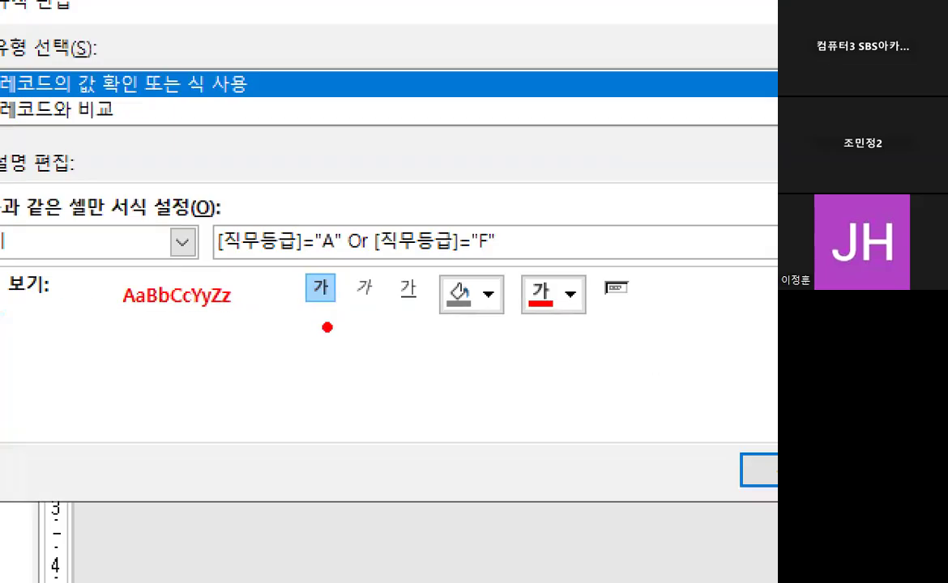
left_click_drag(288, 327, 594, 326)
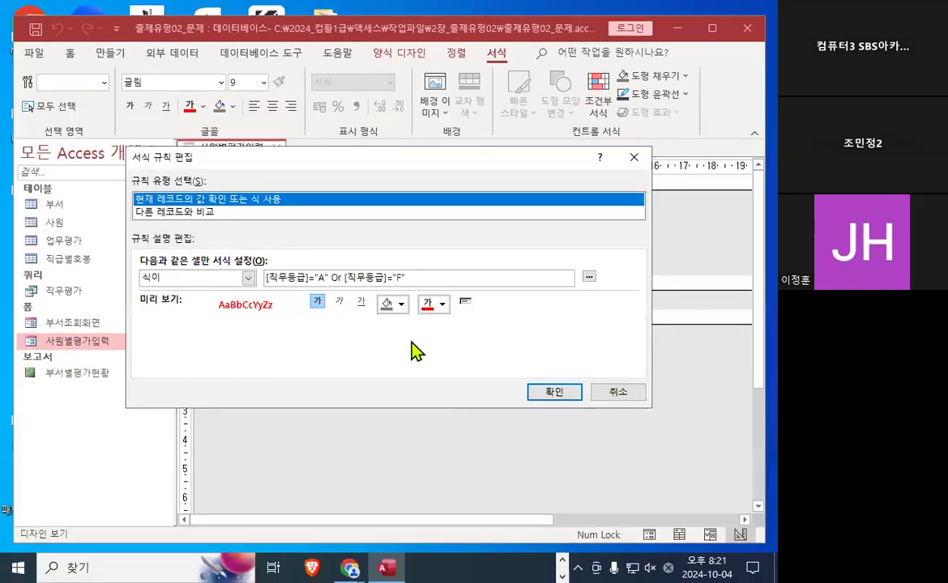
left_click(762, 470)
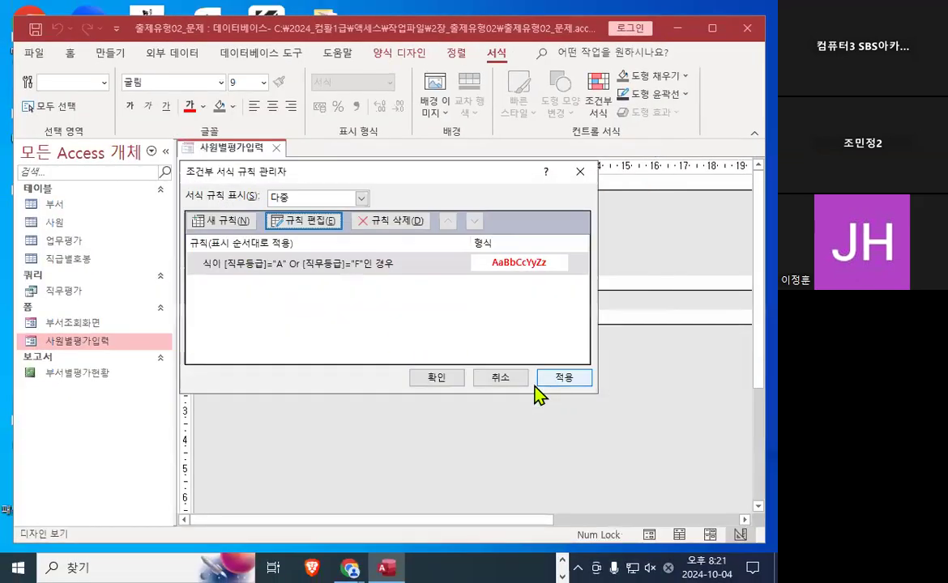
left_click(437, 378)
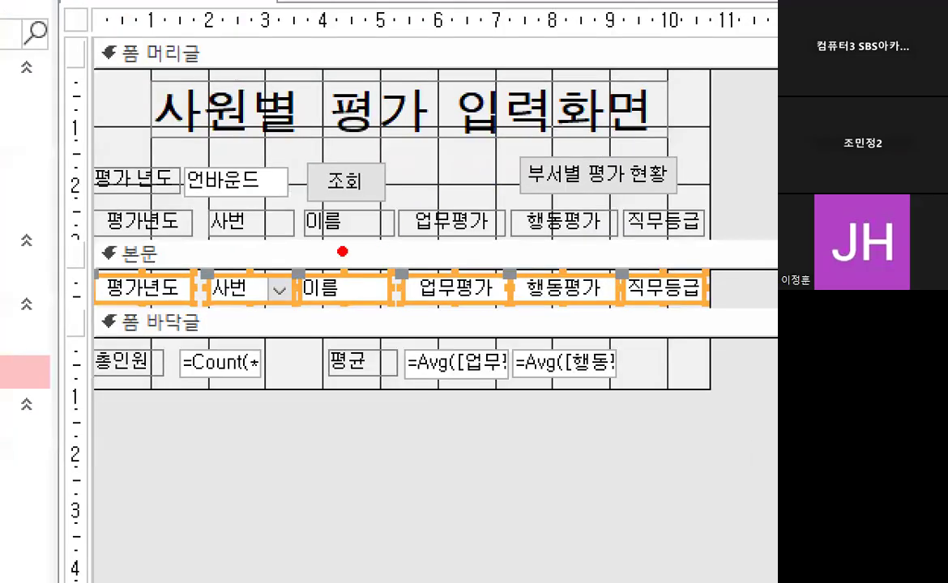
Draw a cross over the design and a frame around the selected 본문 controls, clearing the marks each time.
left_click_drag(480, 166, 194, 458)
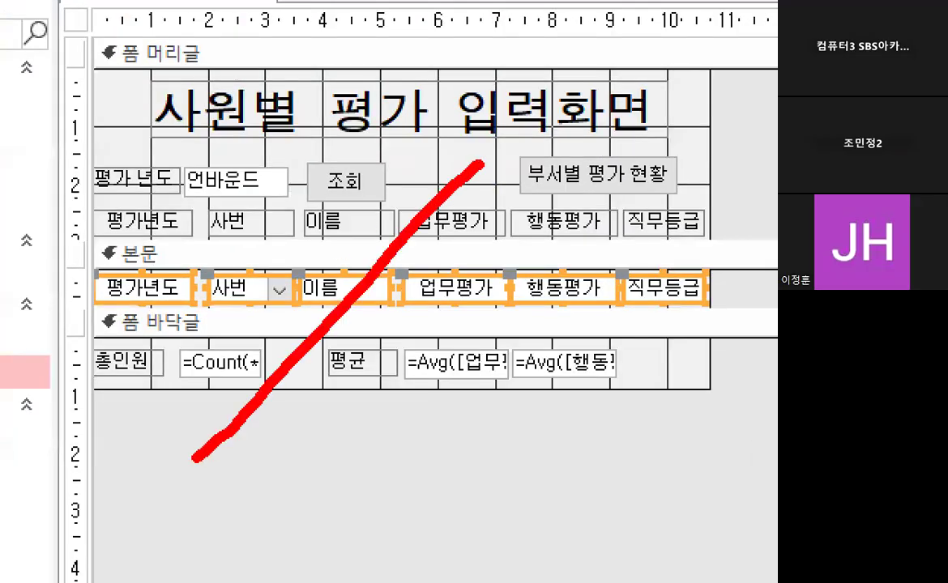
left_click_drag(198, 228, 570, 578)
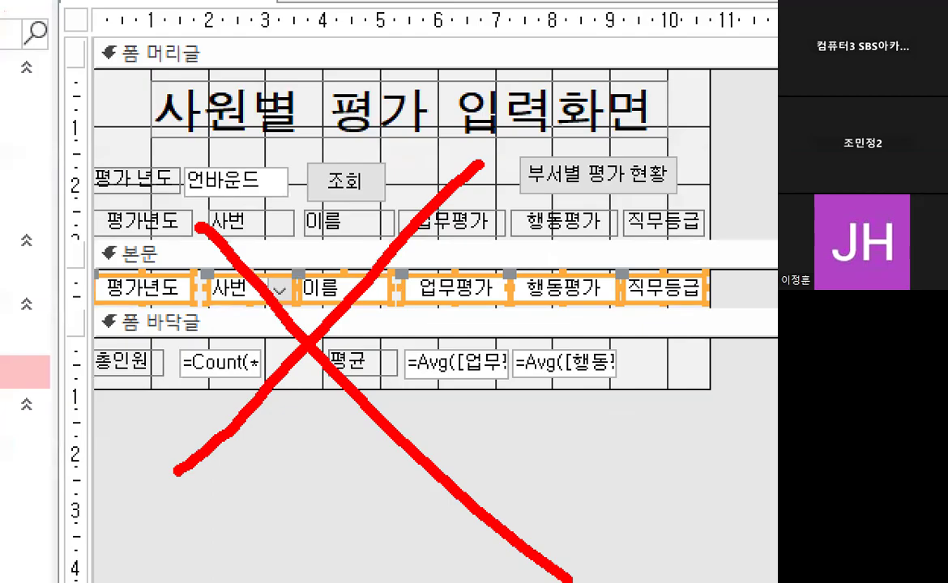
key("Escape")
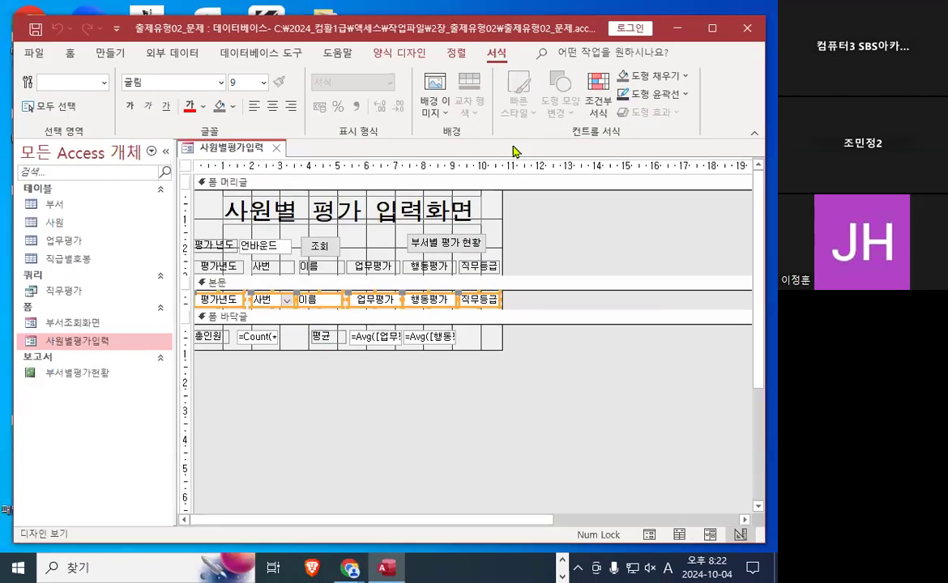
key("ctrl+2")
left_click_drag(195, 309, 540, 329)
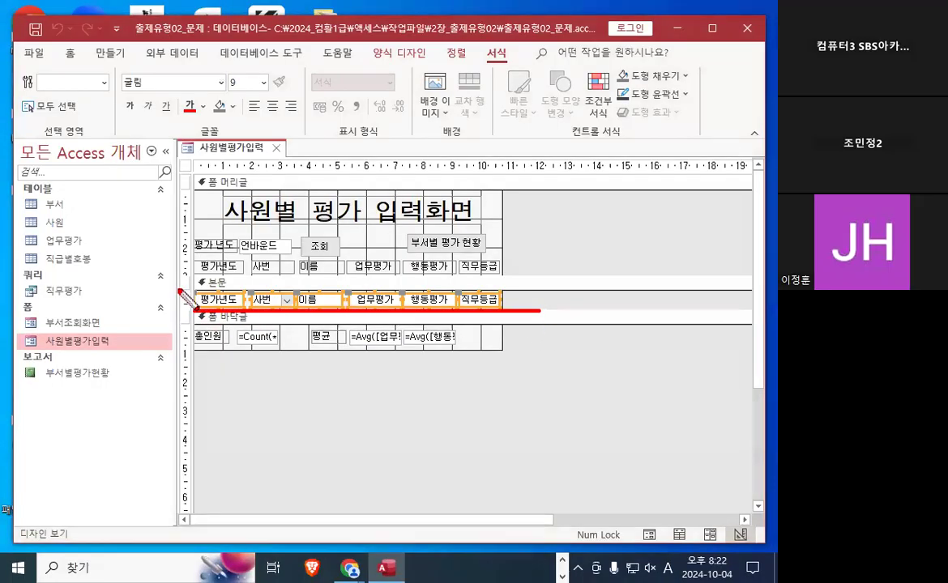
mouse_move(180, 323)
left_mouse_down()
mouse_move(259, 284)
mouse_move(514, 333)
left_mouse_up()
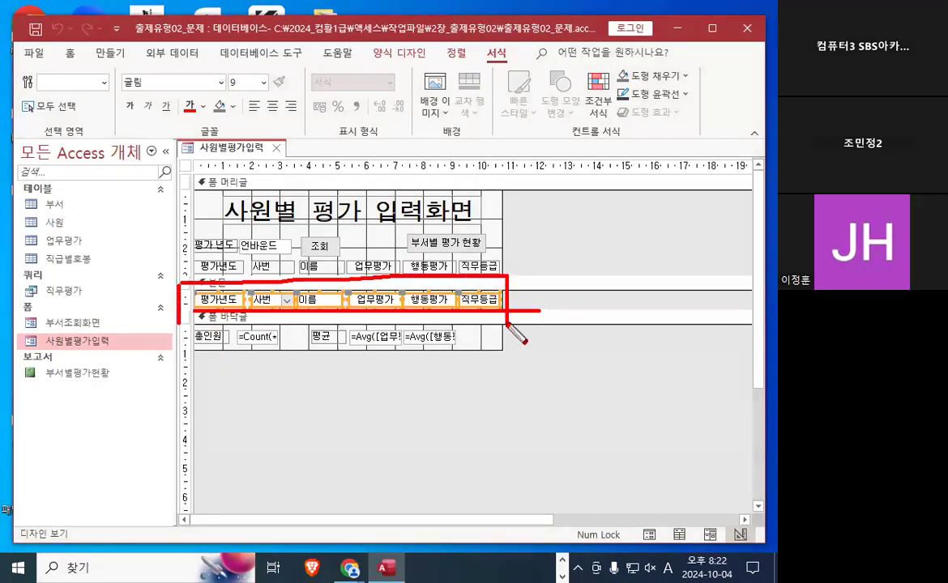
key("Escape")
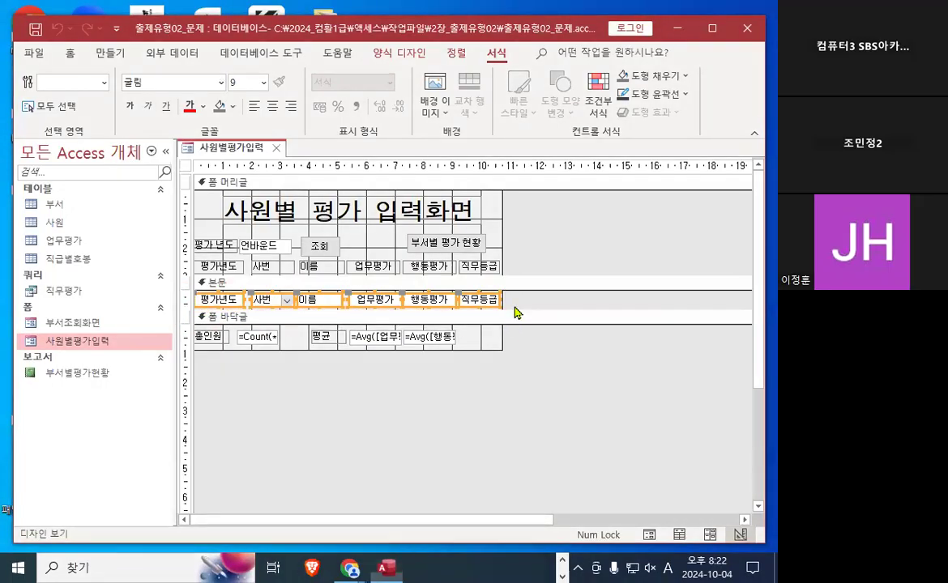
Open the conditional formatting rules manager for the selected 본문 controls, circle 규칙 삭제, and clear the marks.
left_click(601, 113)
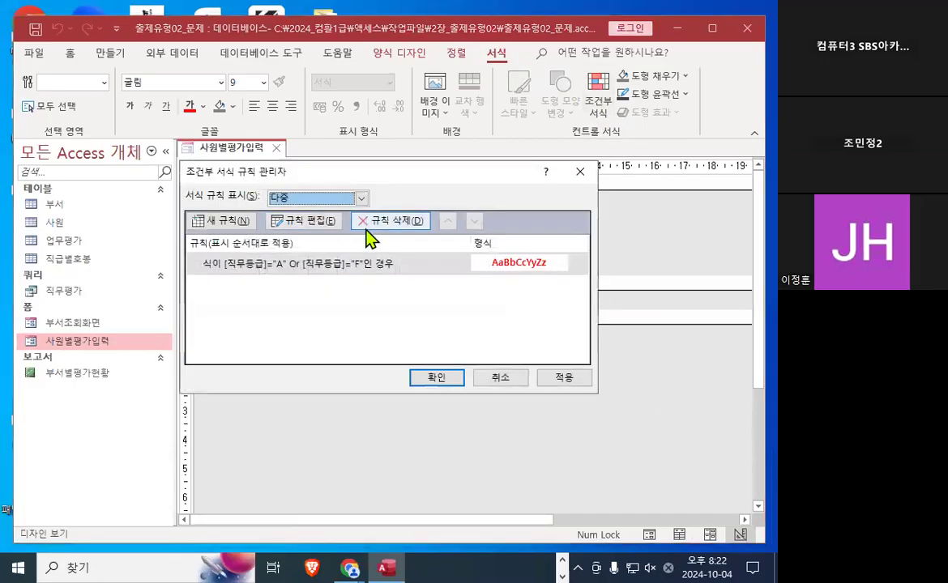
key("ctrl+1")
left_click(402, 218)
mouse_move(452, 219)
left_mouse_down()
mouse_move(346, 231)
mouse_move(474, 240)
left_mouse_up()
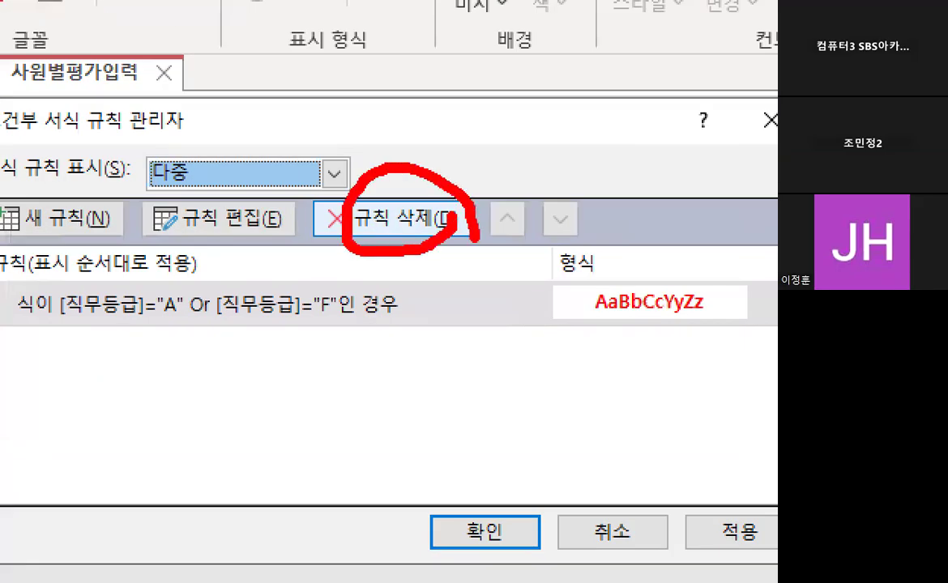
left_click_drag(435, 170, 535, 63)
mouse_move(684, 268)
left_mouse_down()
mouse_move(688, 349)
mouse_move(761, 279)
left_mouse_up()
key("Escape")
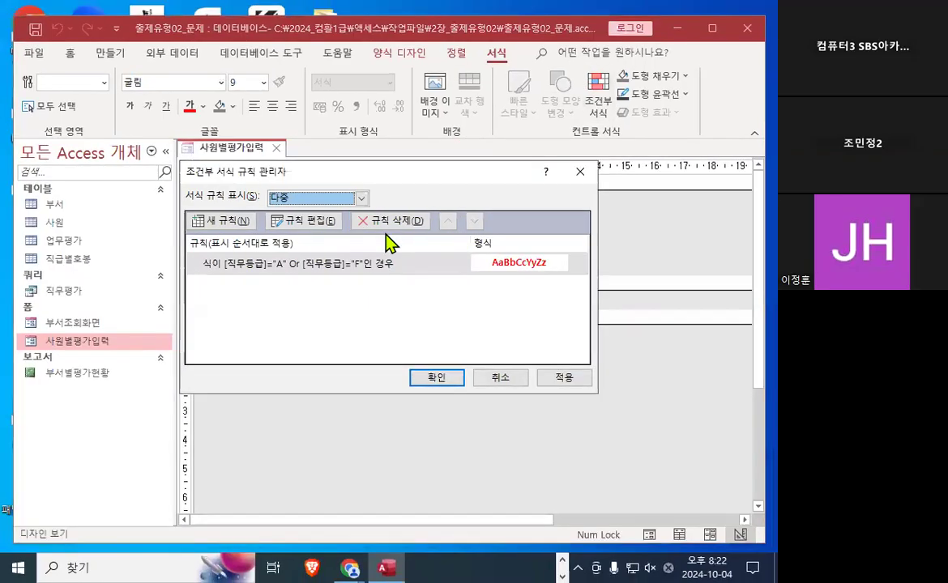
Delete the existing conditional formatting rule from the selected 본문 controls and confirm the rules manager.
left_click(401, 224)
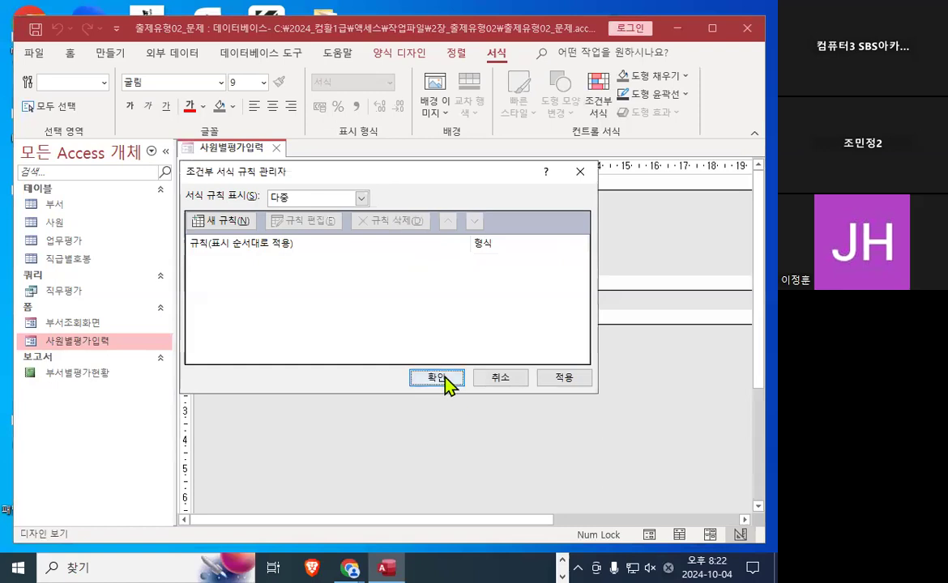
left_click(437, 377)
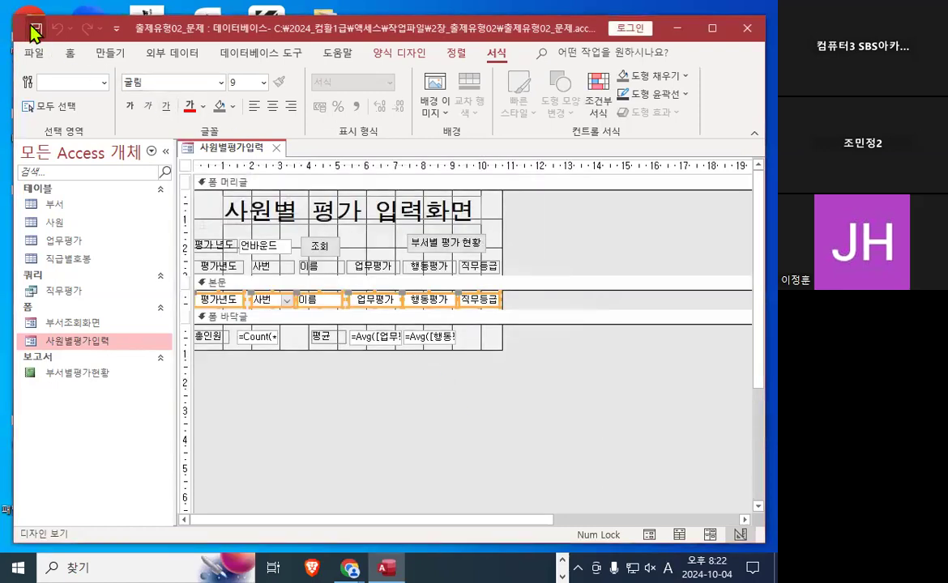
Check the 사원별평가입력 records in form view, zooming in on them, and return to design view.
right_click(244, 149)
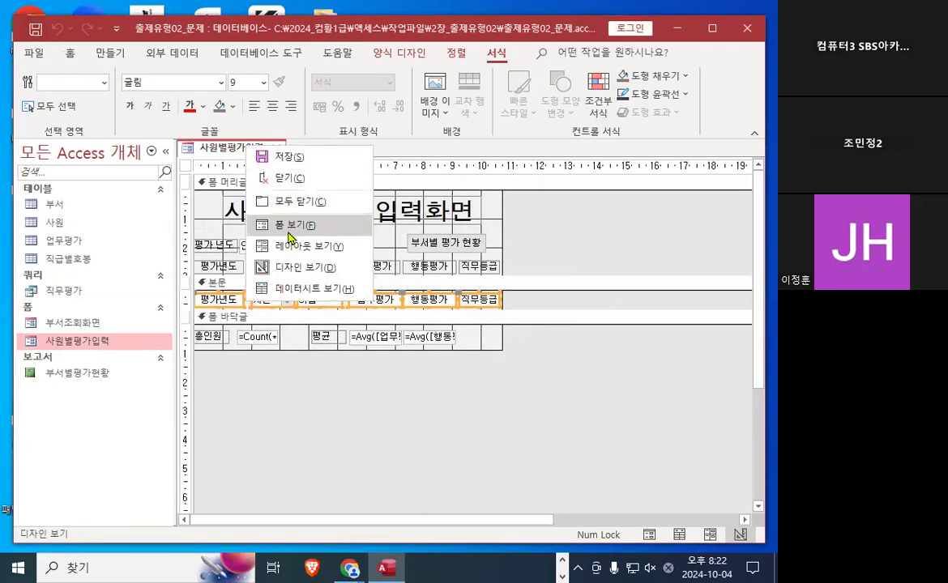
left_click(288, 233)
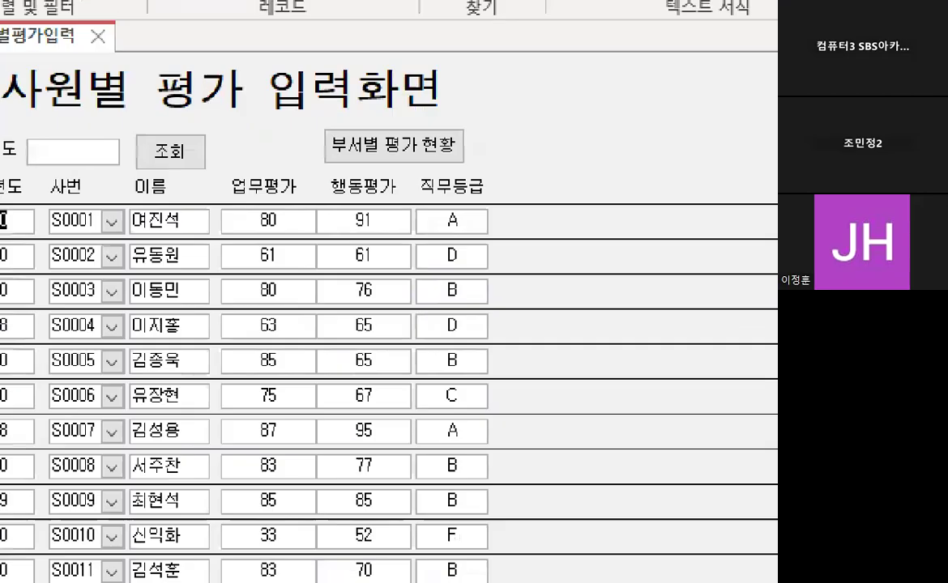
mouse_move(572, 298)
left_mouse_down()
mouse_move(588, 358)
mouse_move(583, 326)
left_mouse_up()
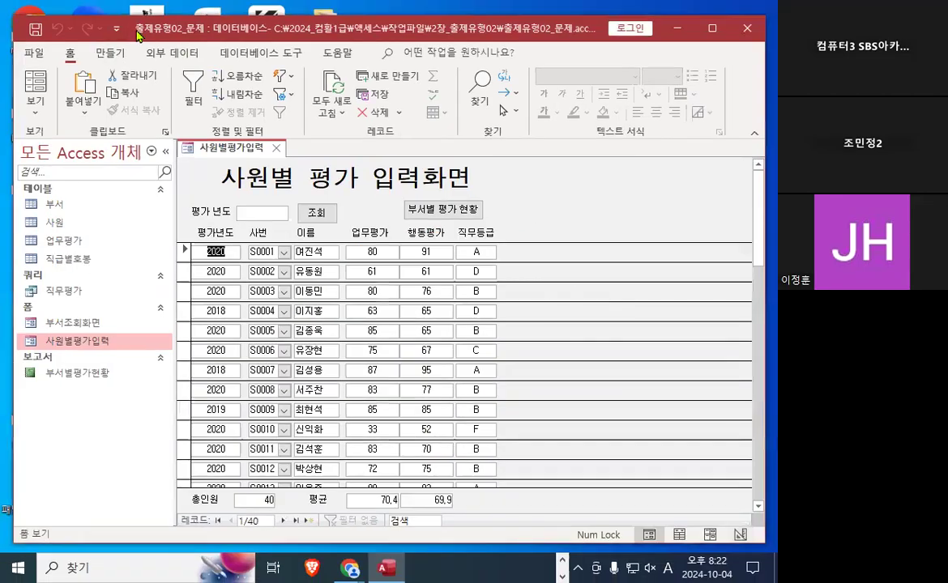
left_click(34, 109)
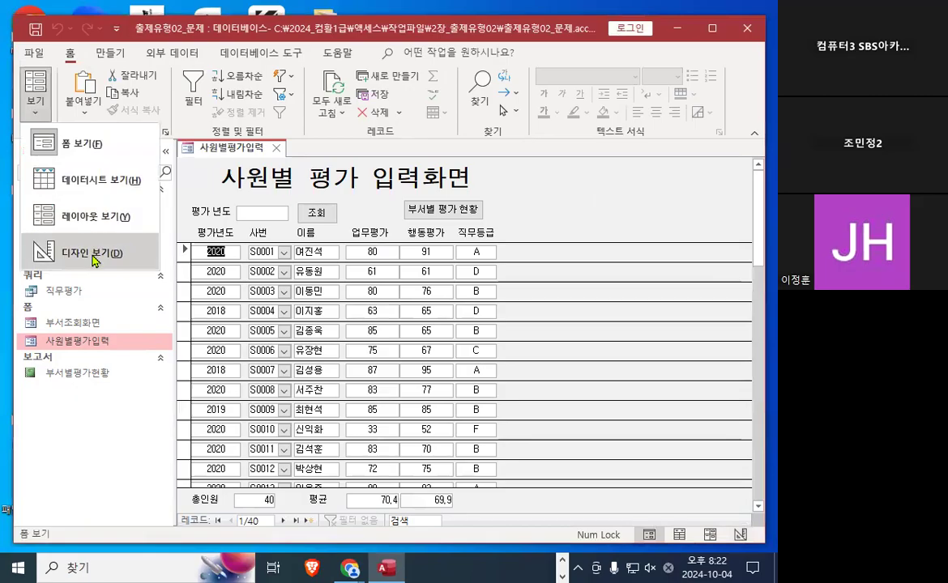
left_click(95, 258)
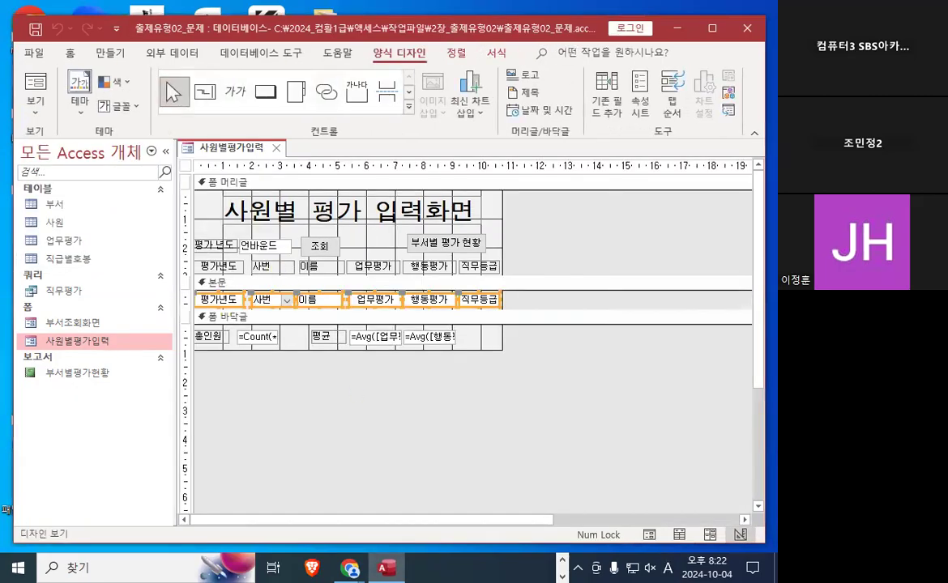
Switch to Notepad, review the 조건부서식 삭제하기 notes, and minimize the notes window.
key("alt+Tab")
left_click(315, 354)
scroll(313, 354, "down", 2)
left_click_drag(35, 332, 148, 328)
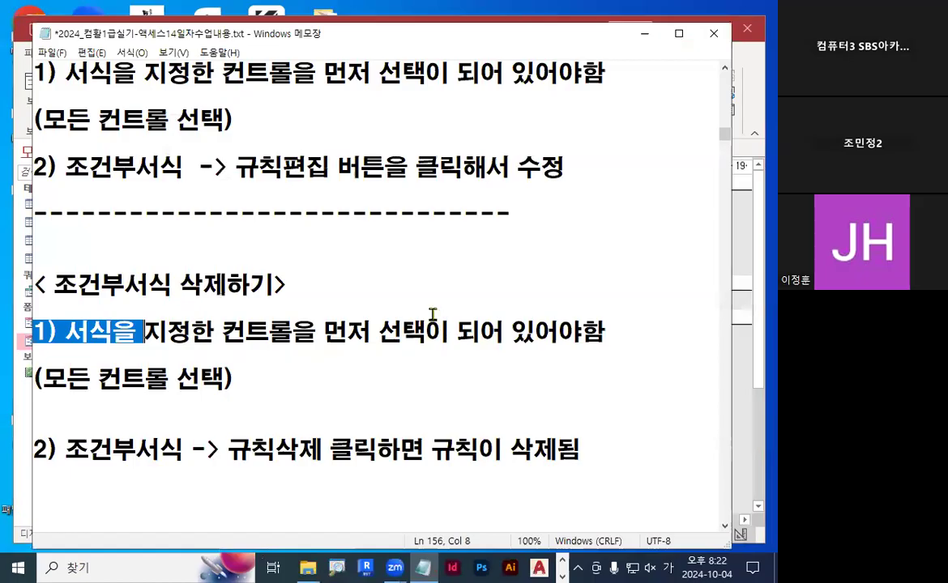
left_click(358, 467)
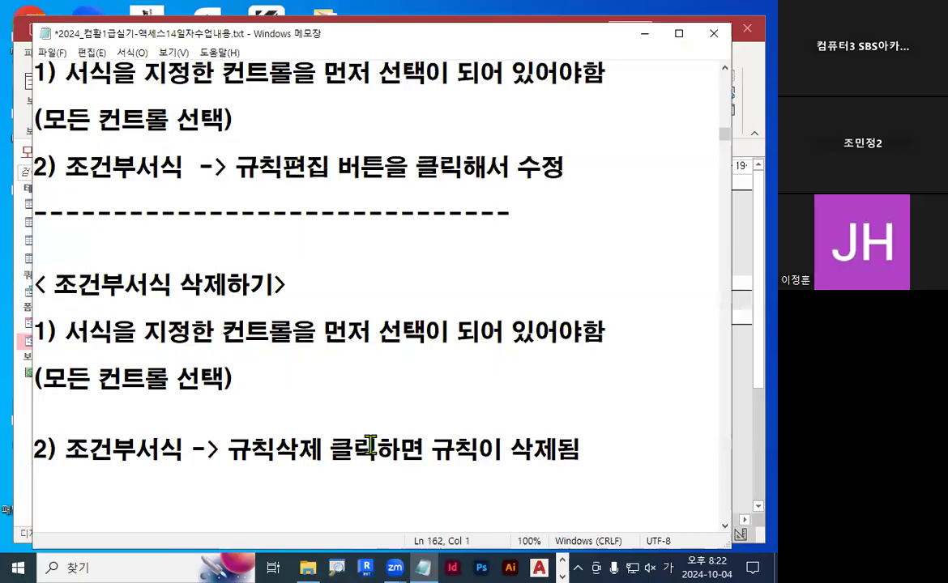
left_click(644, 33)
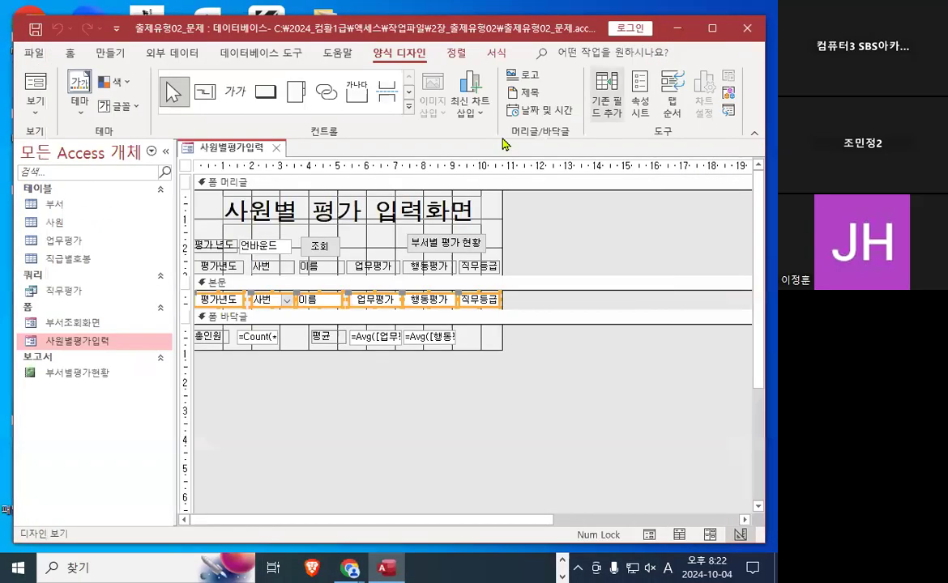
Save the 사원별평가입력 form and close the 출제유형02_문제 database.
left_click(36, 31)
left_click(33, 52)
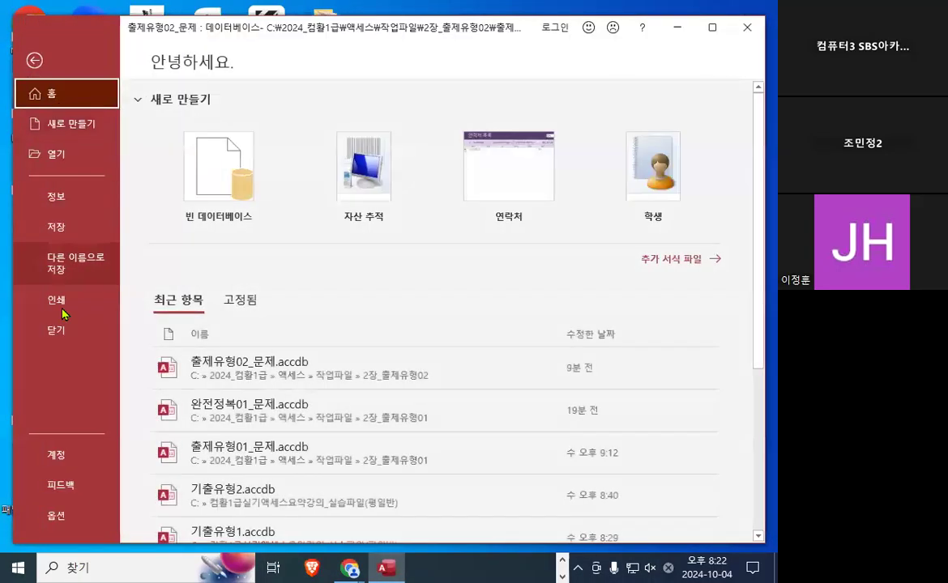
left_click(68, 329)
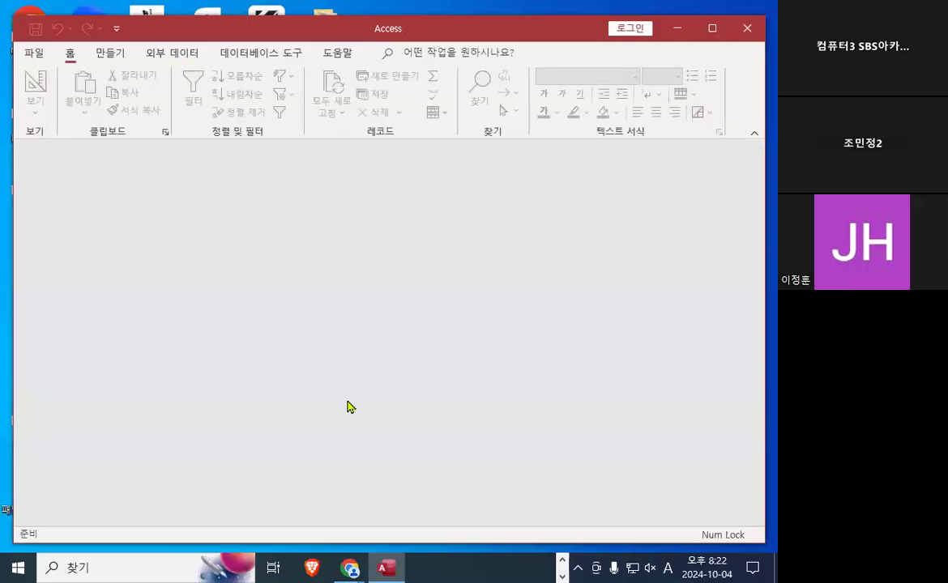
Open the 완전정복01_문제 database from the 2장_출제유형02 folder and open its 판매내역입력 form in design view.
left_click(40, 54)
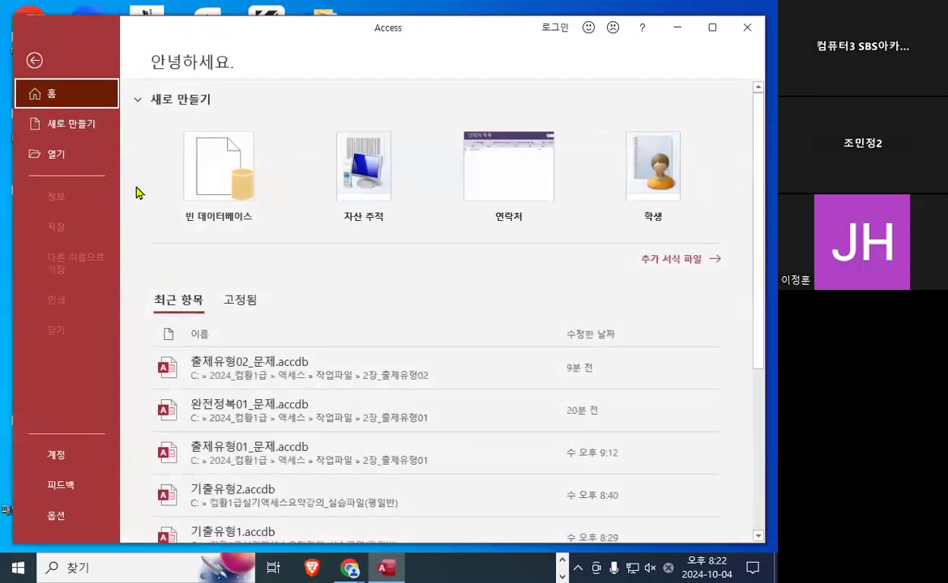
left_click(69, 156)
left_click(249, 285)
double_click(311, 121)
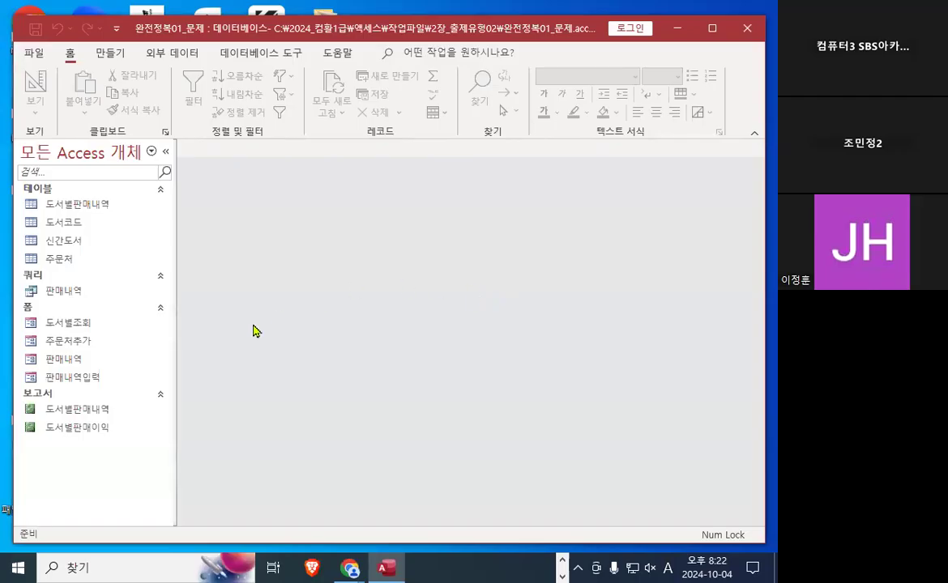
right_click(78, 386)
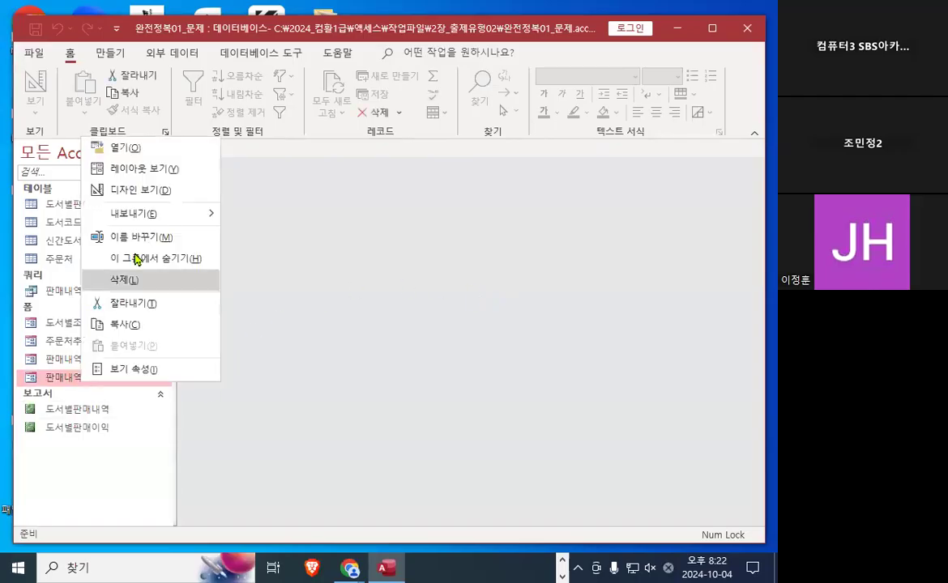
left_click(144, 188)
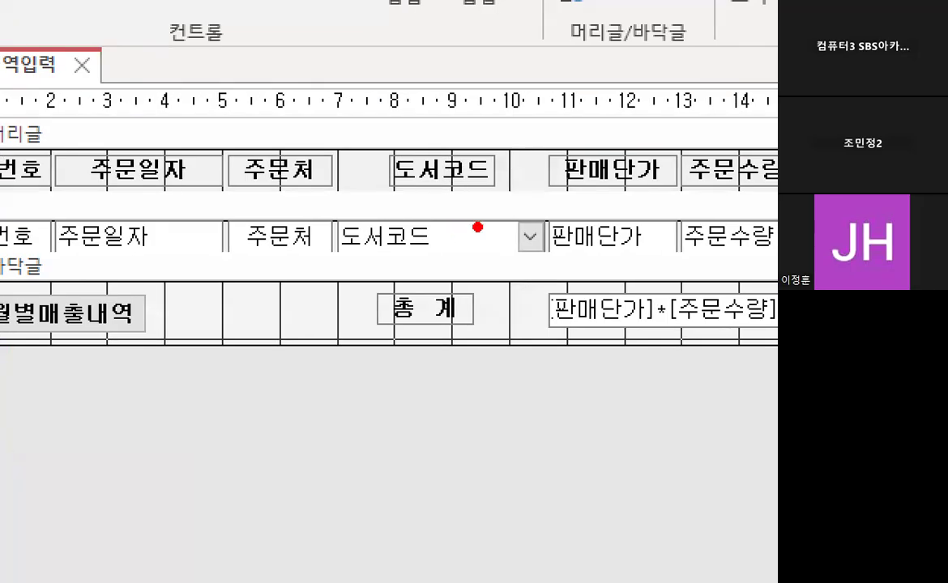
Draw marks around the 도서코드 and 주문수량 controls in the 본문 section, clearing the marks each time.
mouse_move(482, 239)
left_mouse_down()
mouse_move(362, 248)
mouse_move(418, 200)
mouse_move(442, 236)
left_mouse_up()
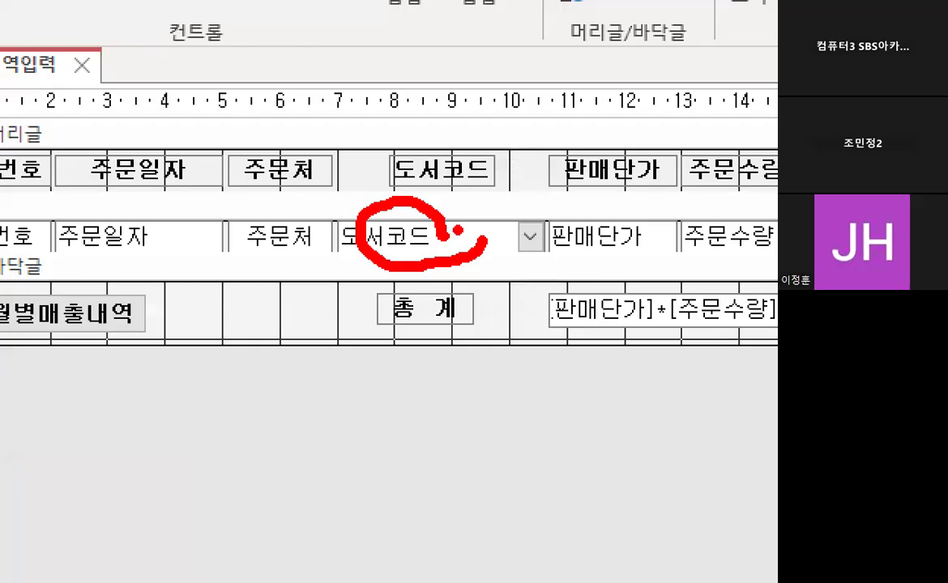
mouse_move(734, 199)
left_mouse_down()
mouse_move(758, 249)
mouse_move(741, 194)
left_mouse_up()
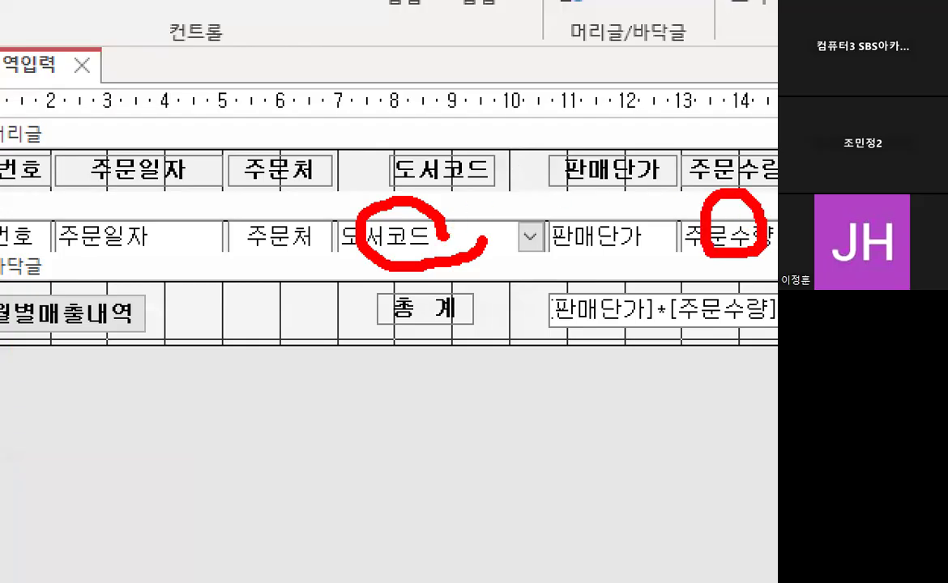
key("Escape")
key("ctrl+1")
mouse_move(644, 223)
left_mouse_down()
mouse_move(578, 253)
mouse_move(601, 240)
left_mouse_up()
mouse_move(320, 237)
left_mouse_down()
mouse_move(311, 247)
mouse_move(292, 235)
left_mouse_up()
left_click_drag(247, 167, 352, 137)
left_click_drag(599, 179, 601, 194)
left_click_drag(676, 144, 624, 209)
key("Escape")
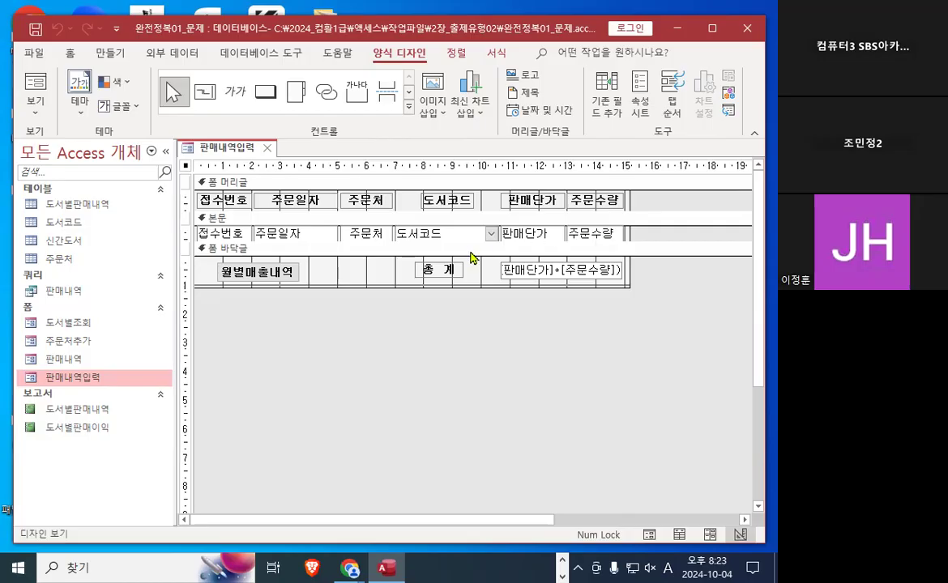
Select the 도서코드 control in the 본문 section and add 주문수량 to the selection.
left_click(454, 237)
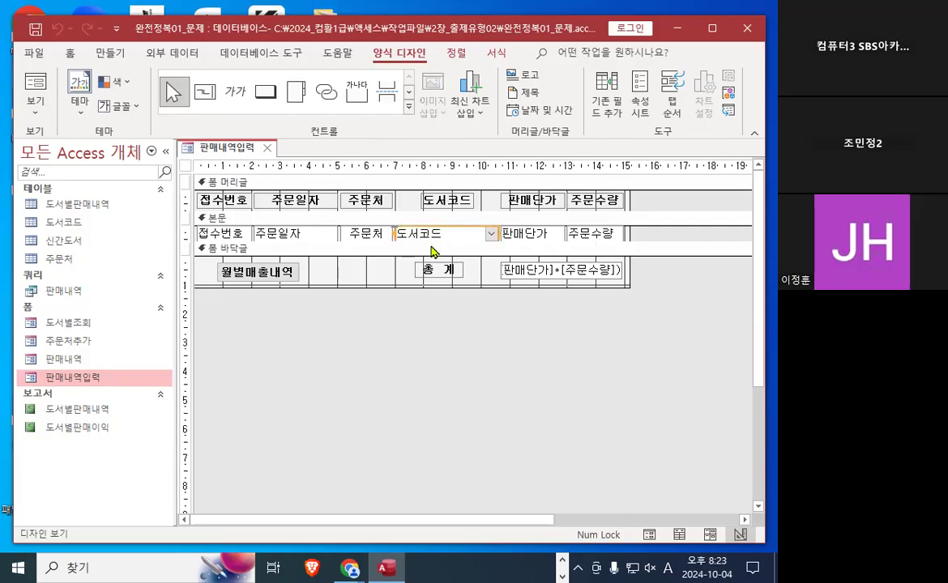
key("ctrl+1")
mouse_move(500, 214)
left_mouse_down()
mouse_move(488, 178)
mouse_move(512, 244)
left_mouse_up()
key("Escape")
left_click(556, 231, "shift")
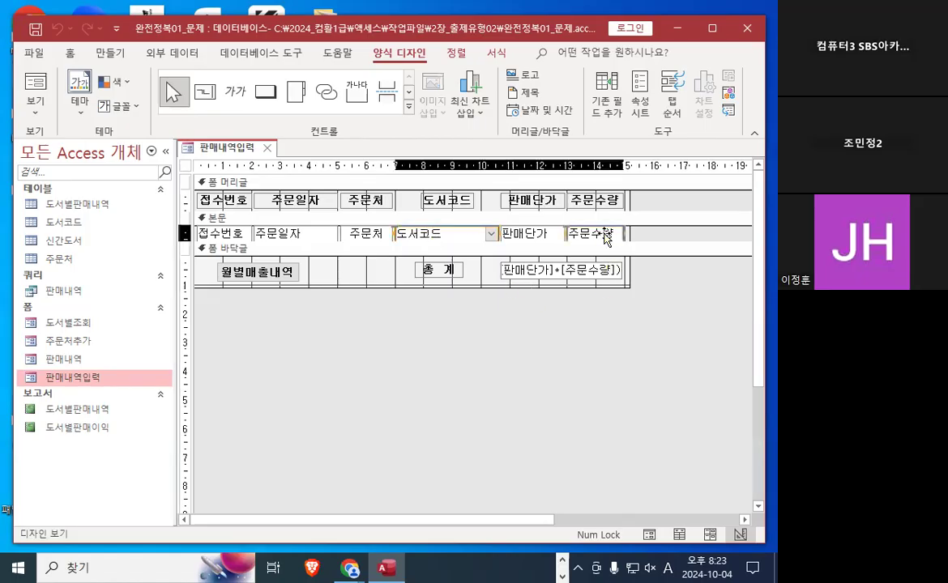
Circle the two selected controls and add a check mark at 주문수량, clearing the marks each time.
key("ctrl+1")
left_click_drag(585, 206, 630, 172)
mouse_move(363, 255)
left_mouse_down()
mouse_move(272, 184)
mouse_move(368, 272)
left_mouse_up()
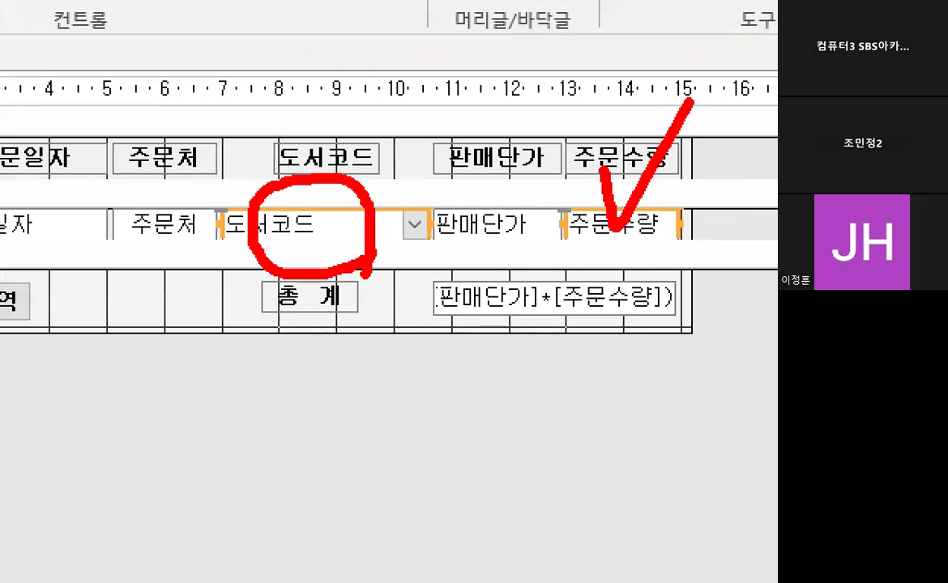
left_click_drag(666, 256, 658, 228)
key("Escape")
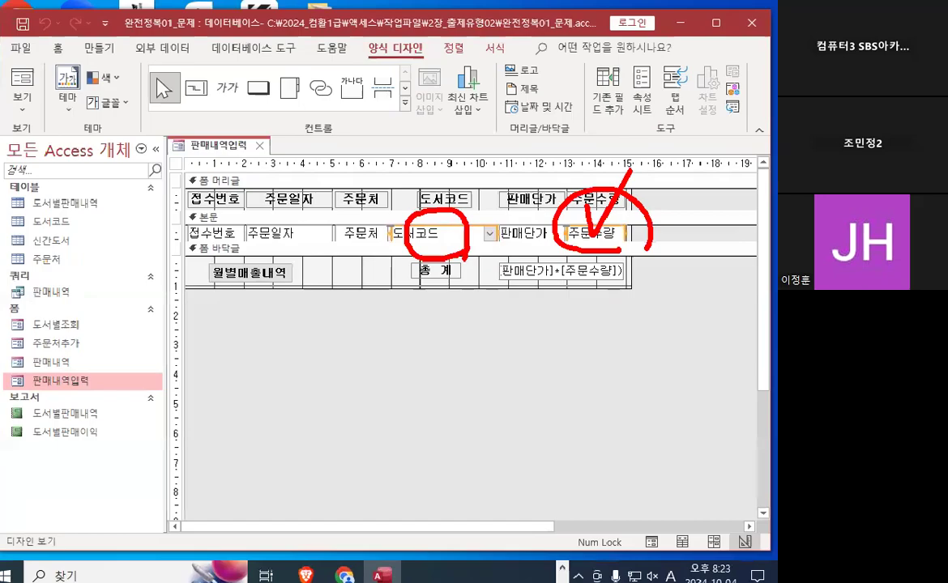
key("ctrl+1")
left_click(480, 224)
mouse_move(480, 224)
left_mouse_down()
mouse_move(380, 174)
mouse_move(473, 241)
left_mouse_up()
mouse_move(773, 224)
left_mouse_down()
mouse_move(680, 199)
mouse_move(754, 198)
left_mouse_up()
key("Escape")
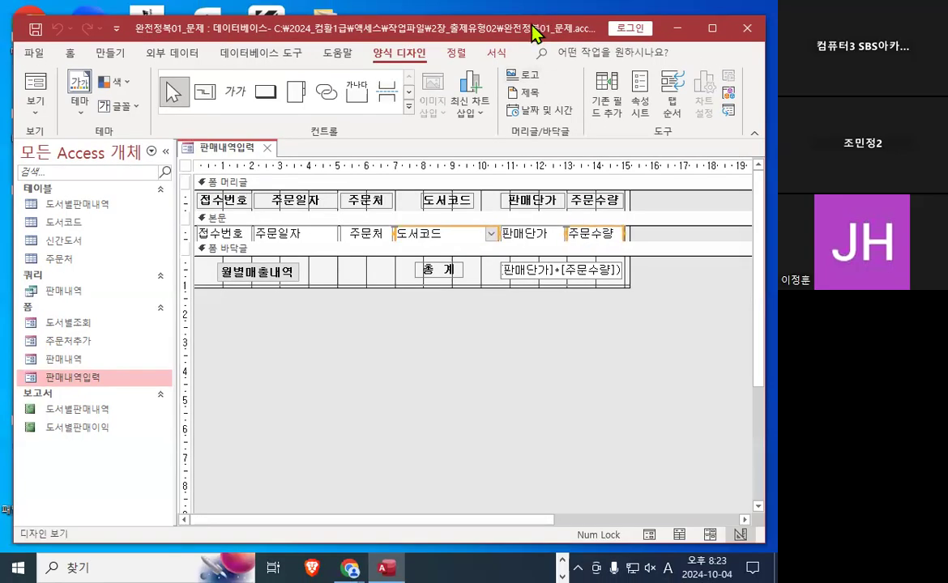
Start a new conditional formatting rule for 도서코드 and 주문수량 and set its condition type to 식이.
left_click(497, 53)
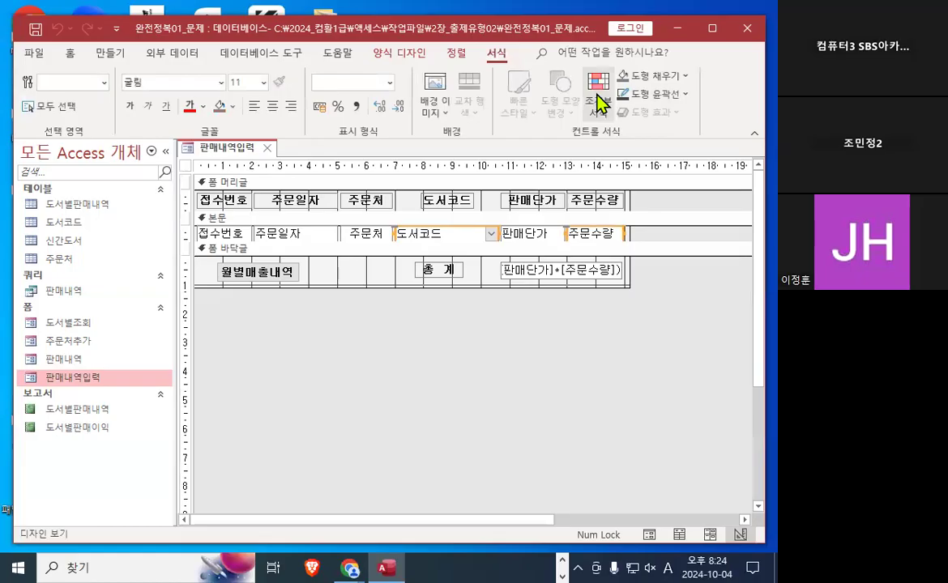
left_click(599, 96)
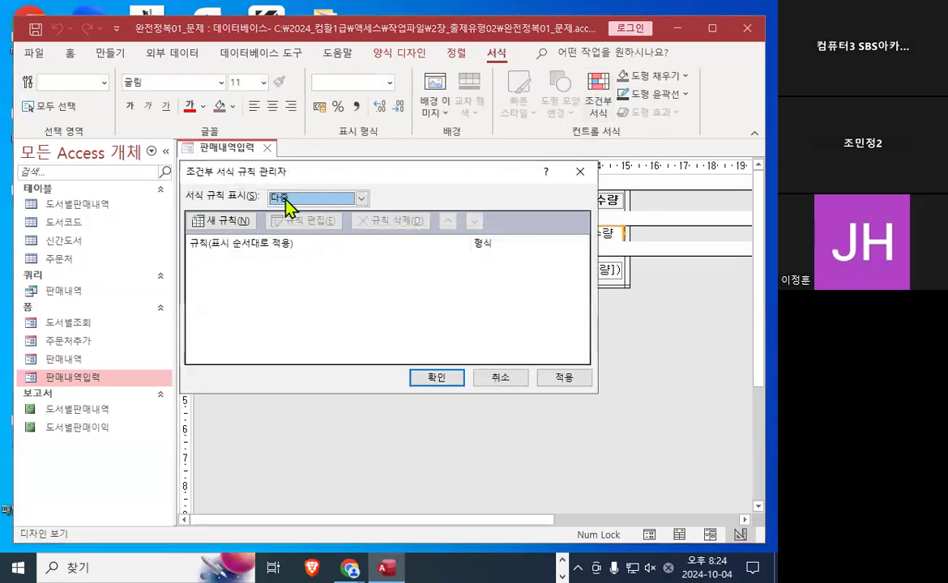
left_click(218, 221)
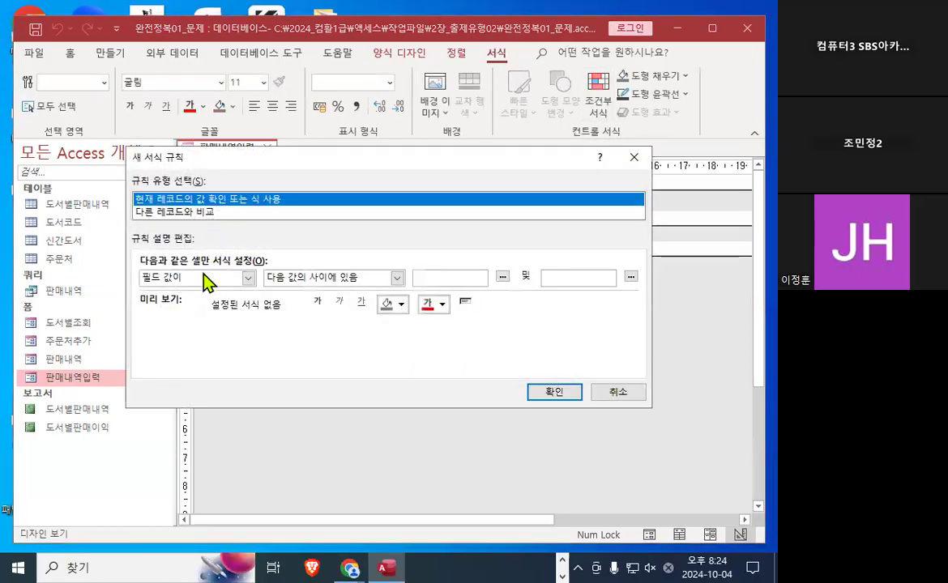
left_click(203, 281)
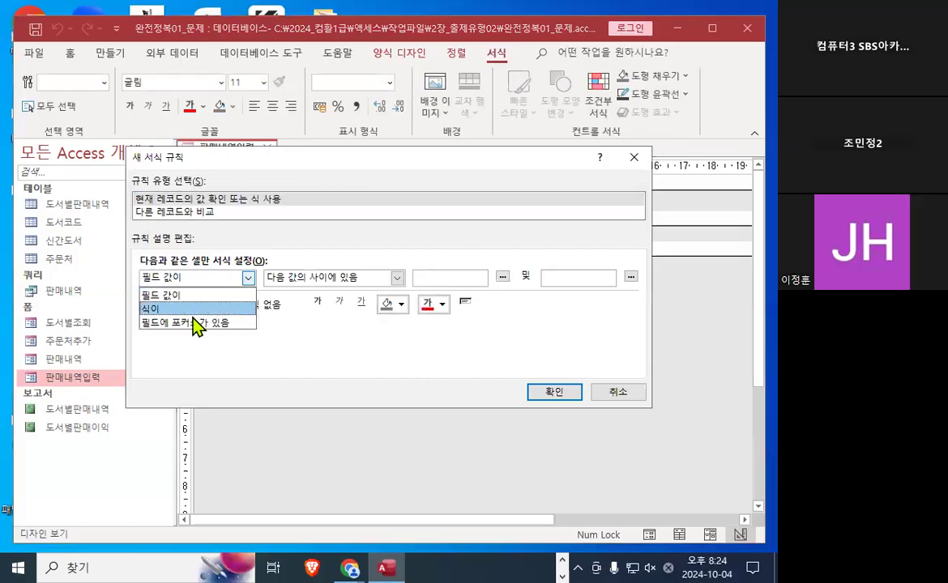
left_click(195, 322)
left_click(190, 280)
left_click(185, 310)
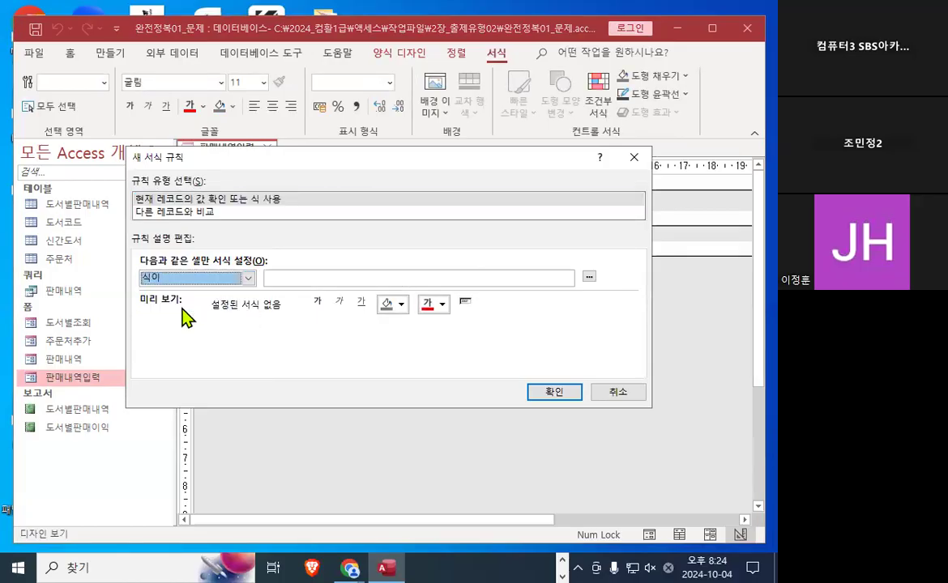
left_click(282, 276)
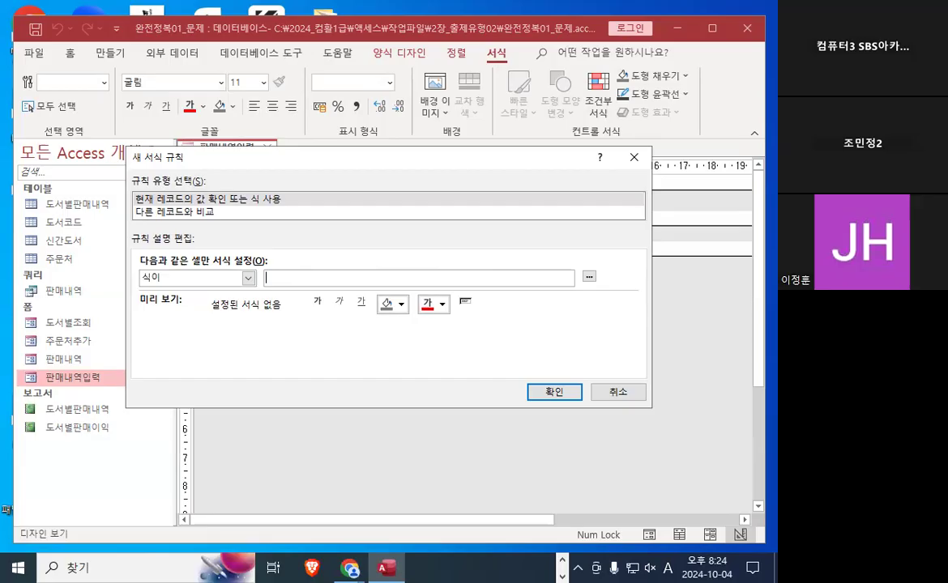
Switch to Notepad and review the 완전정복-01 conditional formatting notes, highlighting text along the way.
key("alt+Tab")
scroll(322, 373, "down", 6)
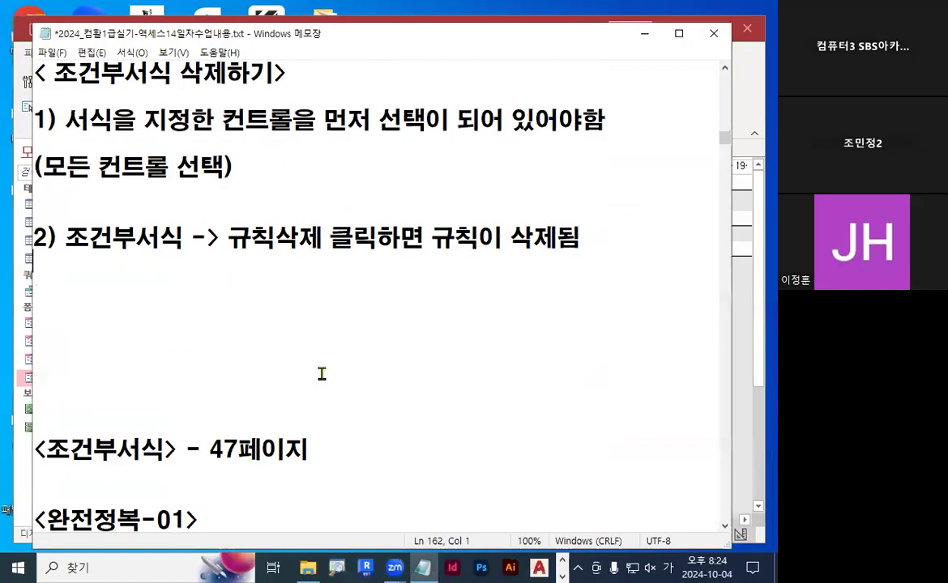
scroll(322, 373, "down", 2)
left_click_drag(148, 284, 603, 282)
left_click(411, 284)
left_click(615, 280)
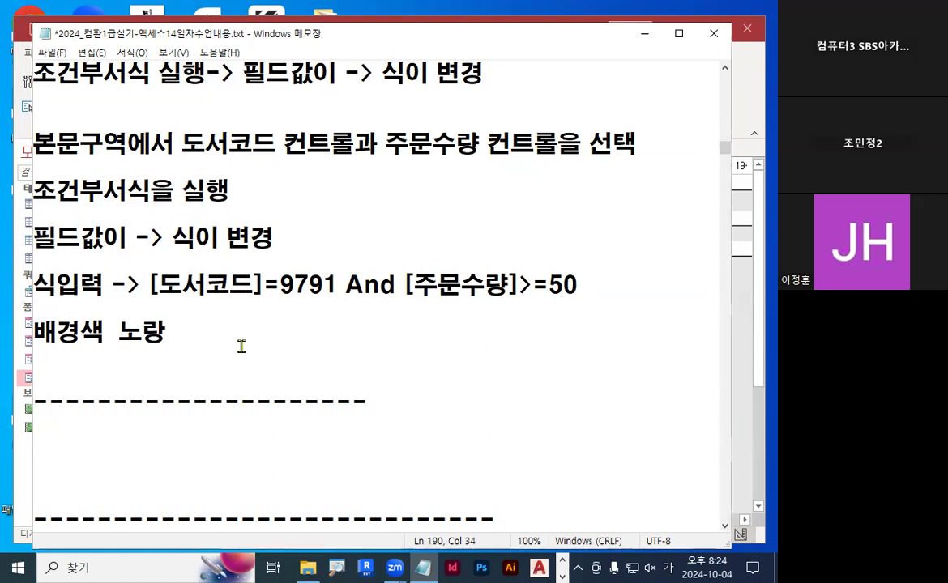
left_click(562, 577)
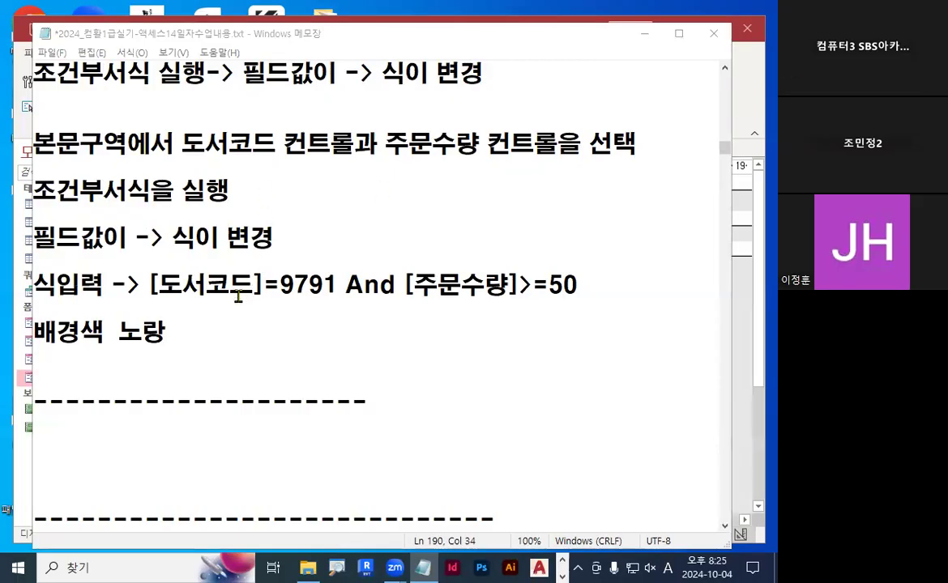
Copy the expression [도서코드]=9791 And [주문수량]>=50 from the Notepad notes and paste it as the new rule's condition in Access.
left_click(212, 279)
left_click_drag(144, 282, 586, 298)
key("ctrl+c")
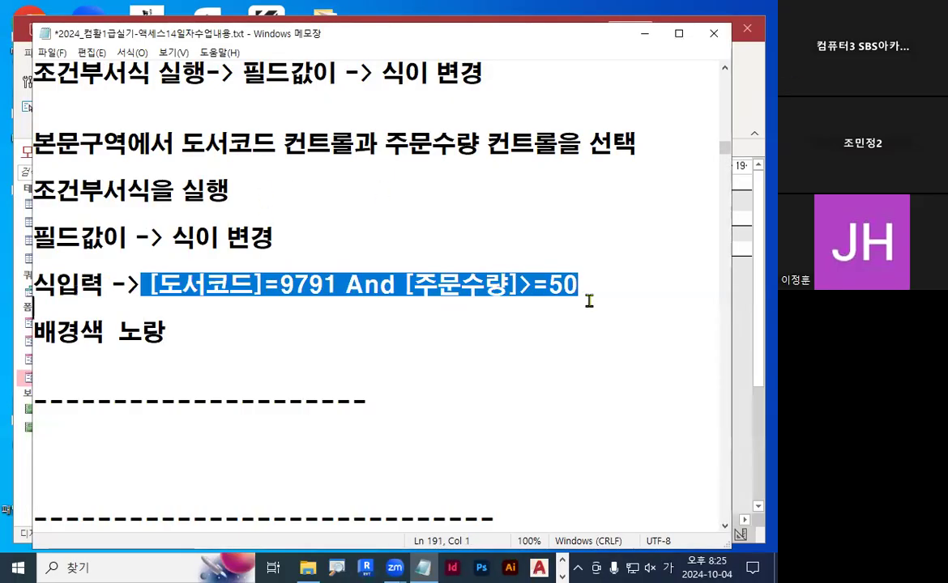
left_click(189, 276)
left_click_drag(150, 281, 597, 285)
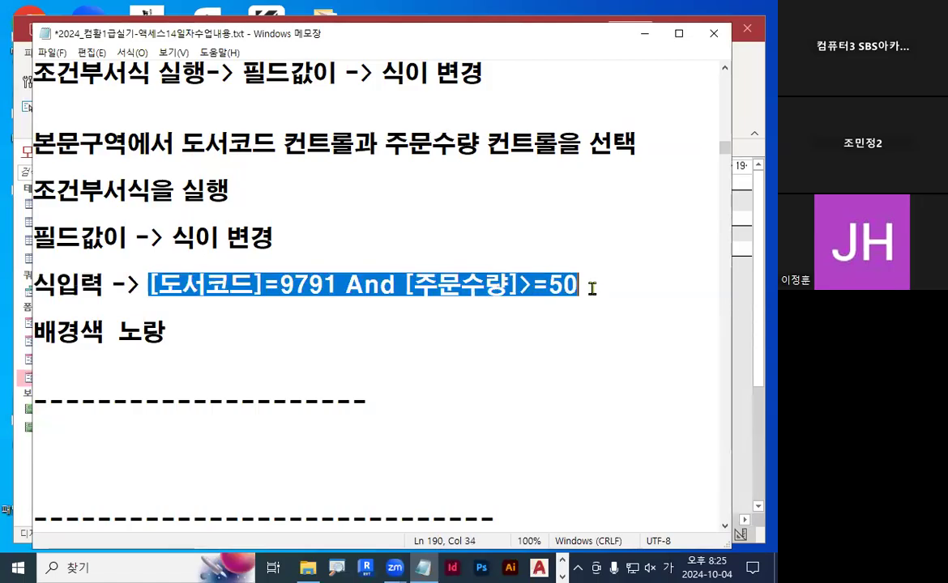
left_click(644, 33)
left_click(349, 280)
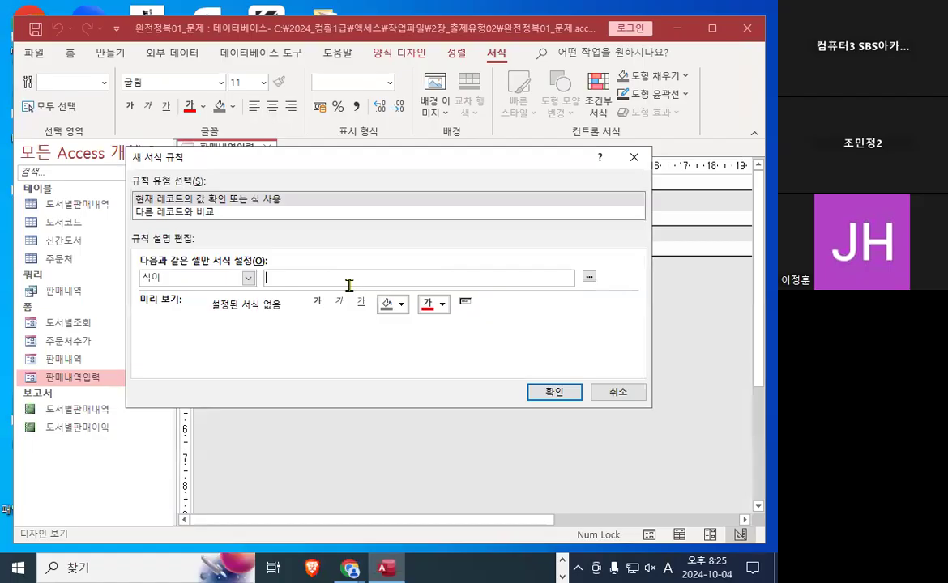
key("ctrl+v")
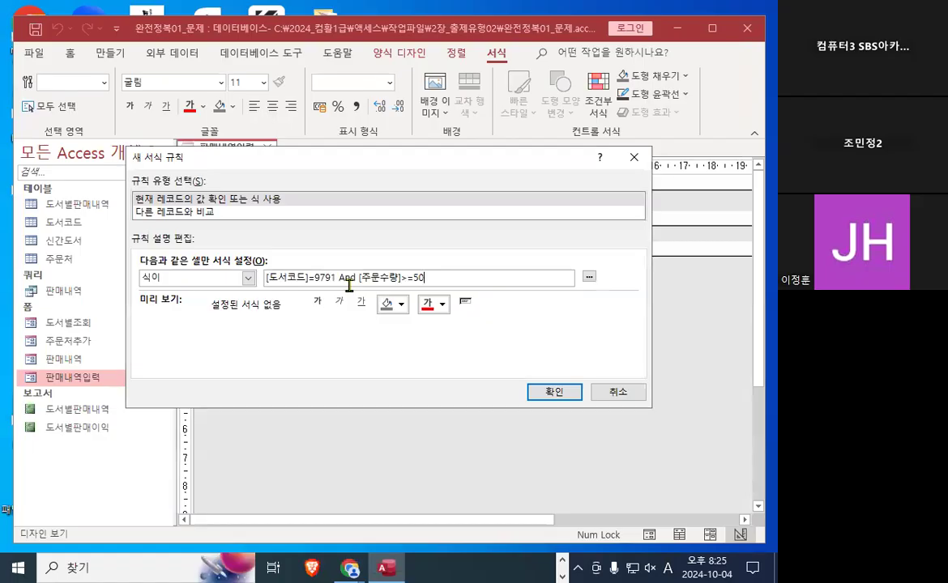
Zoom in and circle the arrow beside the rule's background colour setting, clearing the marks each time.
key("ctrl+1")
left_click(393, 318)
mouse_move(427, 311)
left_mouse_down()
mouse_move(405, 320)
mouse_move(405, 261)
mouse_move(423, 313)
mouse_move(418, 296)
left_mouse_up()
key("Escape")
key("ctrl+1")
left_click(420, 281)
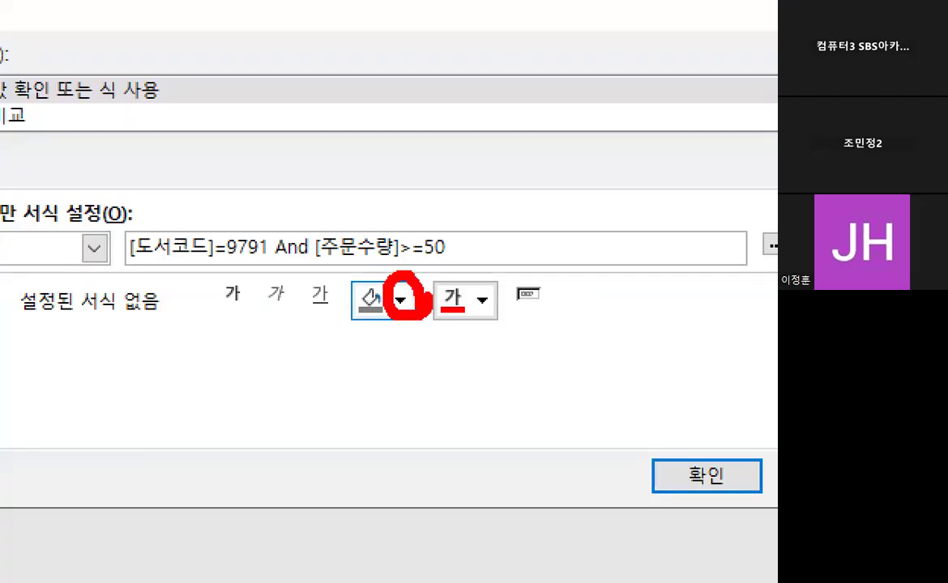
key("Escape")
Open the background colour palette and mark its last row of standard colours and the yellow swatch for emphasis.
left_click(400, 301)
key("ctrl+1")
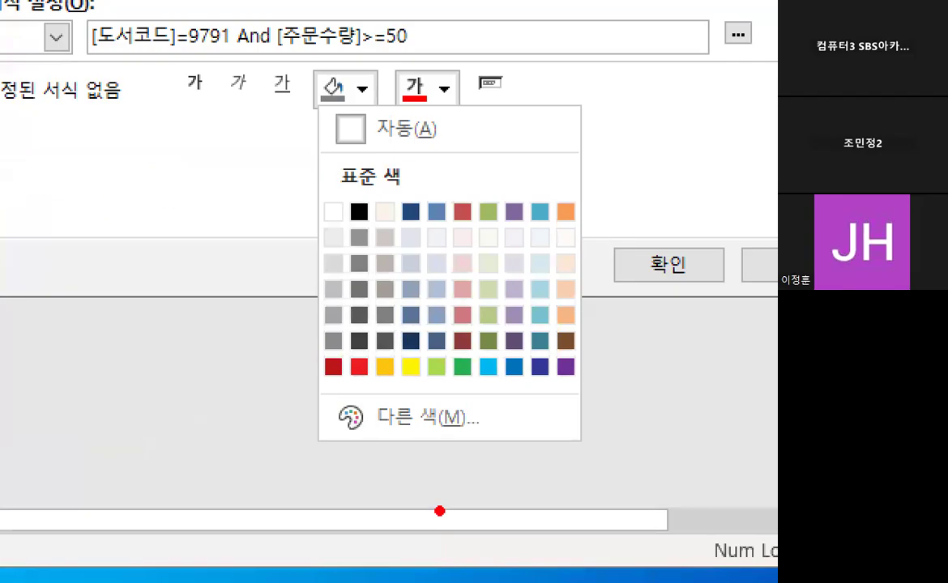
left_click_drag(327, 385, 606, 385)
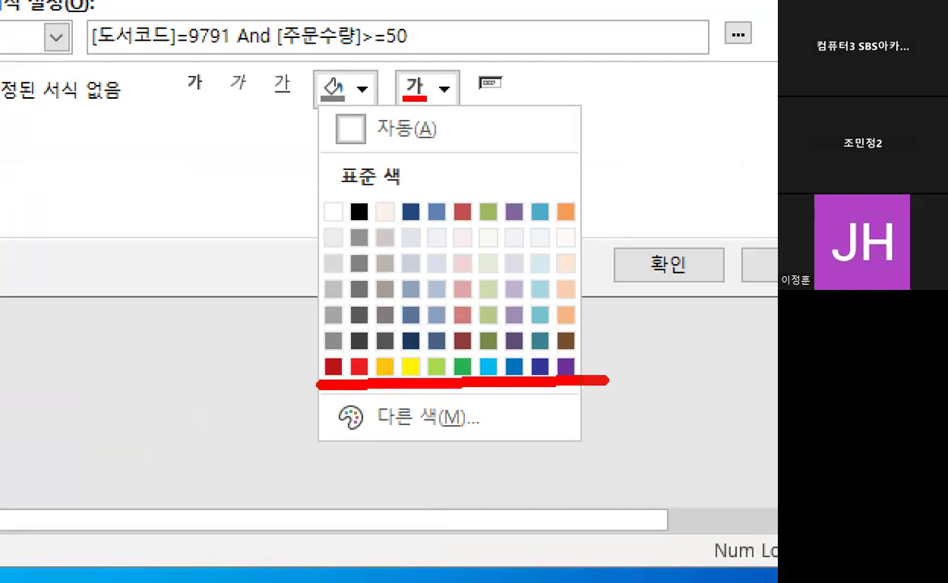
mouse_move(246, 347)
left_mouse_down()
mouse_move(264, 382)
mouse_move(311, 323)
left_mouse_up()
mouse_move(409, 327)
left_mouse_down()
mouse_move(387, 356)
mouse_move(438, 357)
left_mouse_up()
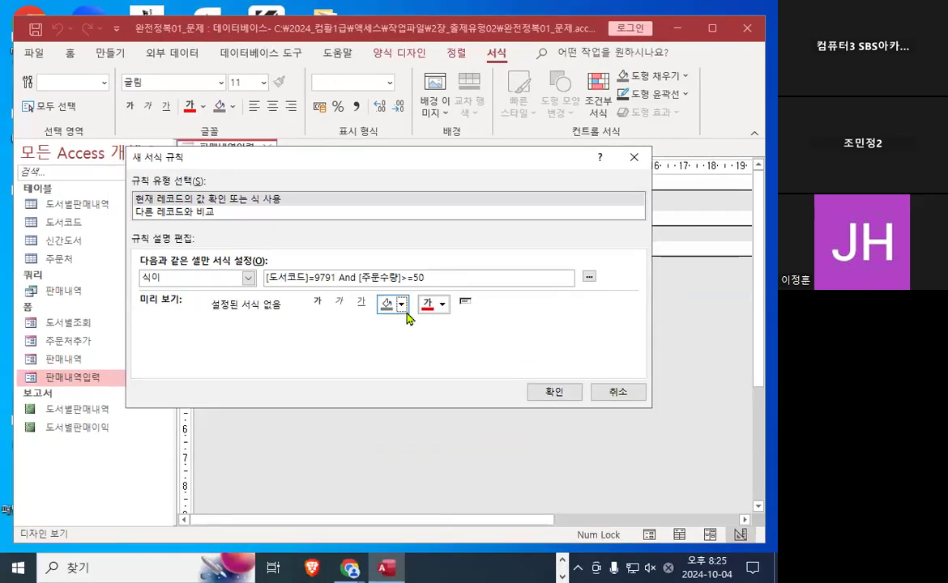
Set the rule's background colour to yellow and confirm the conditional formatting for 도서코드 and 주문수량.
left_click(388, 304)
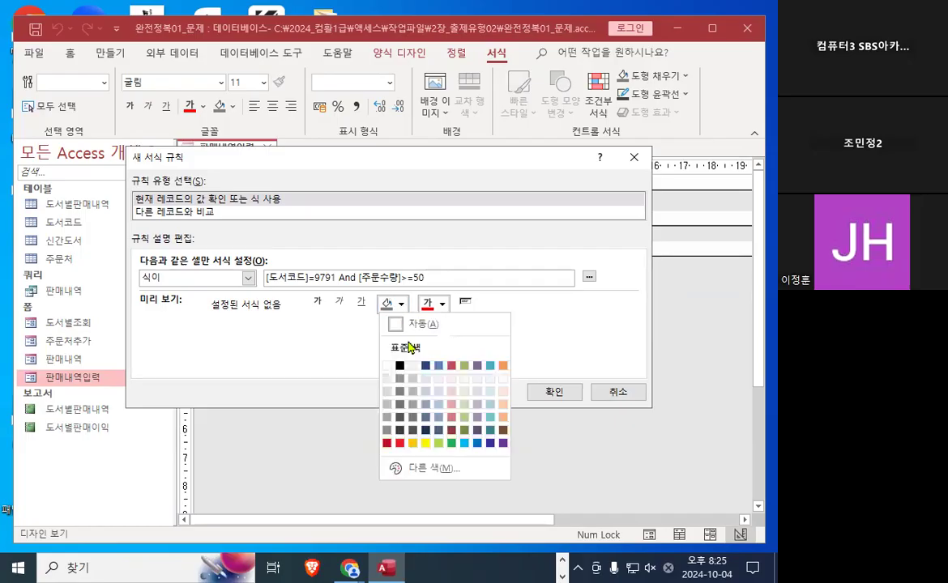
left_click(425, 444)
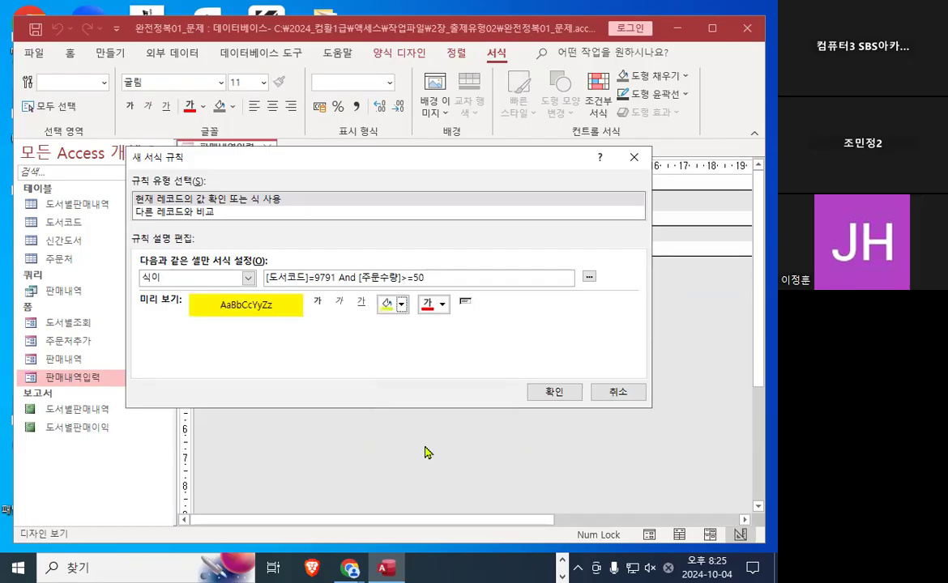
left_click(544, 394)
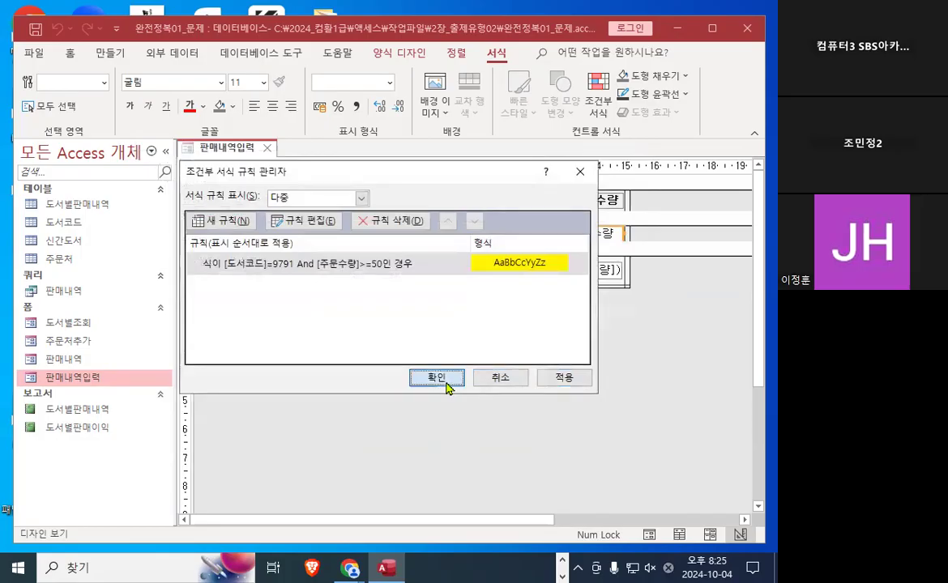
left_click(434, 378)
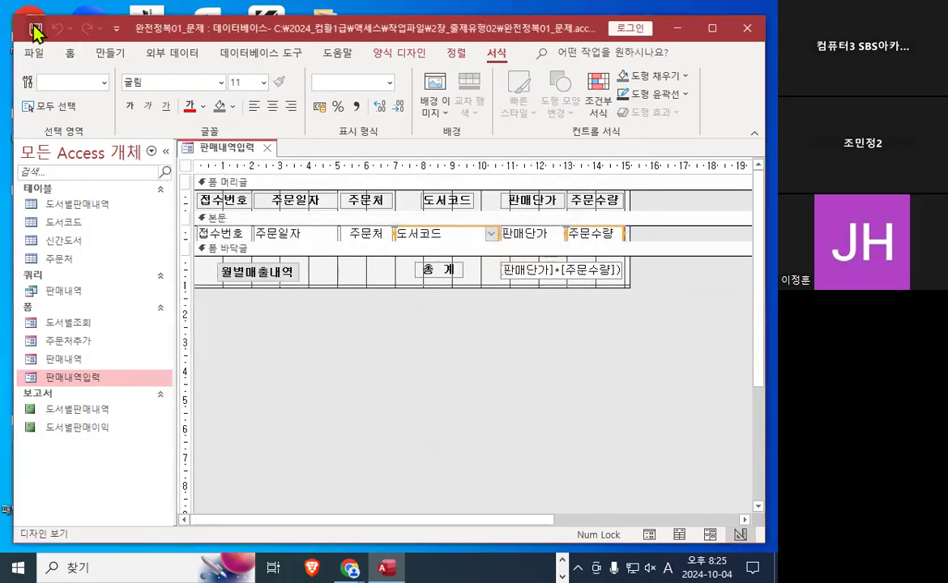
Show the 판매내역입력 form in form view and check the yellow formatting on the 도서코드 and 주문수량 values.
right_click(217, 147)
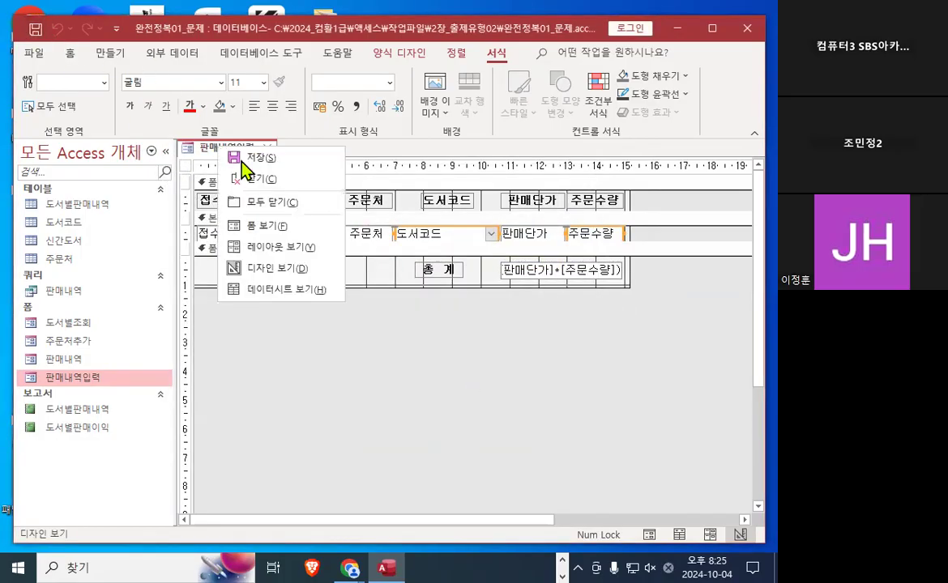
left_click(281, 226)
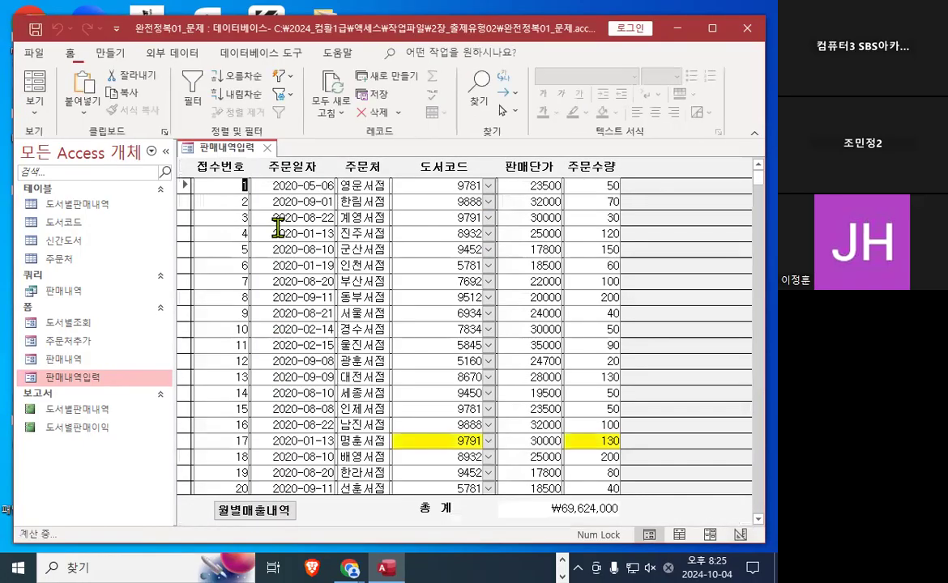
left_click(473, 441)
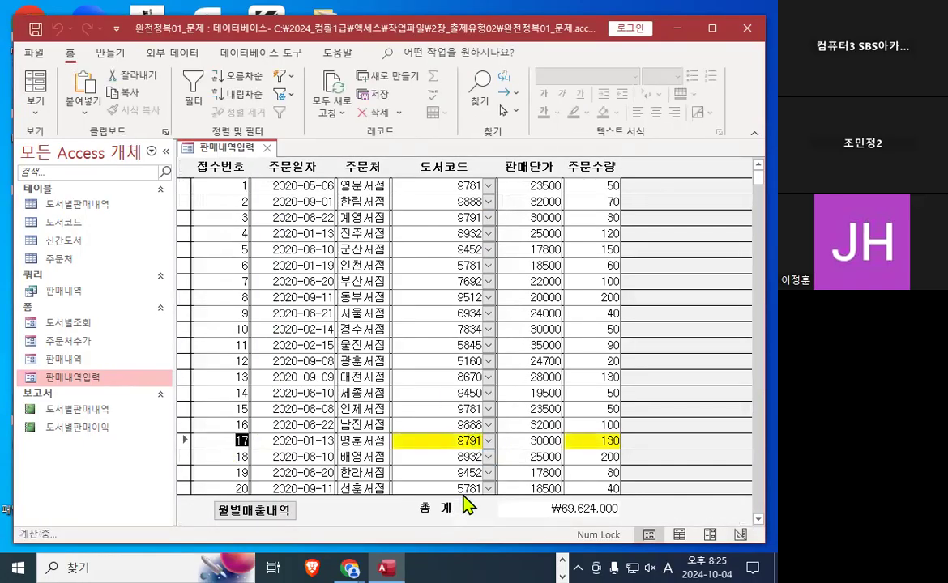
scroll(494, 437, "down", 5)
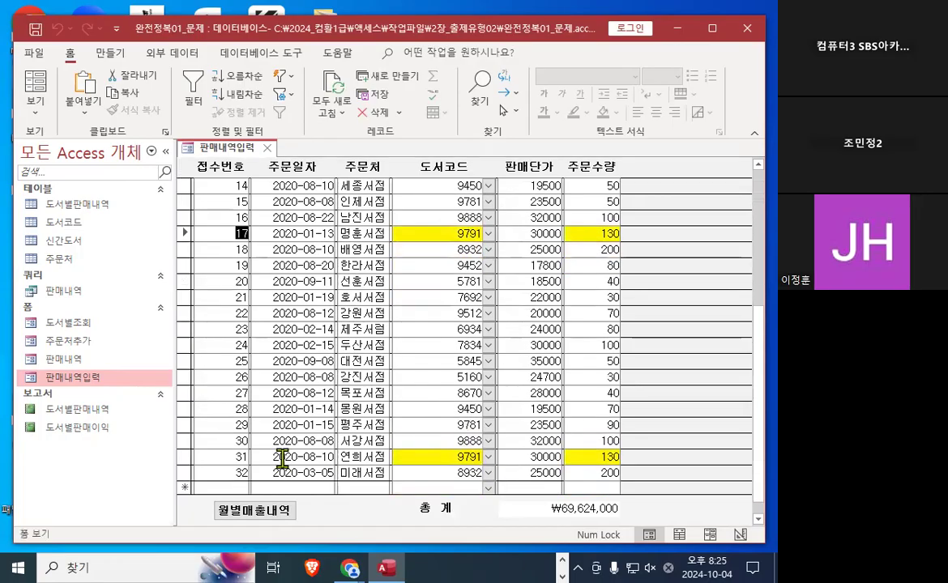
left_click(411, 457)
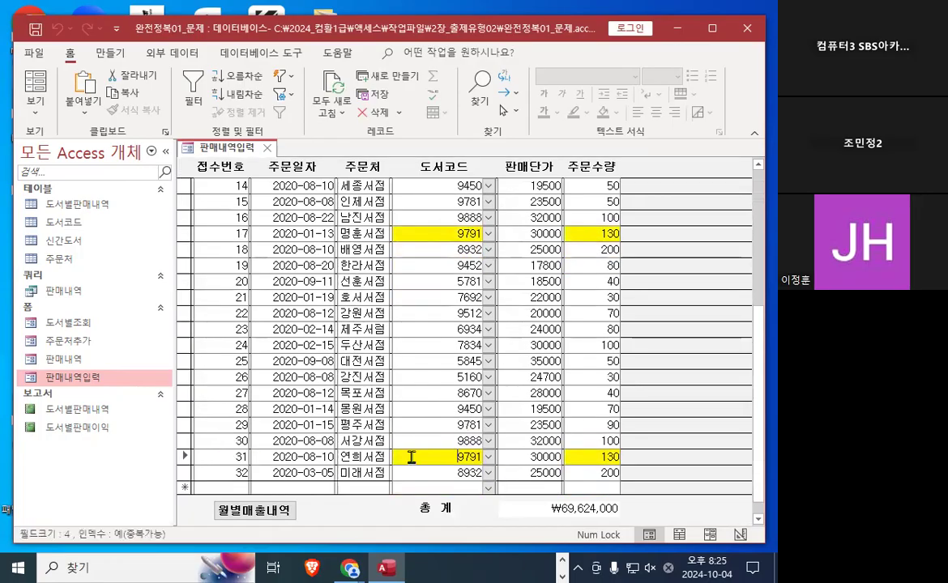
left_click(600, 456)
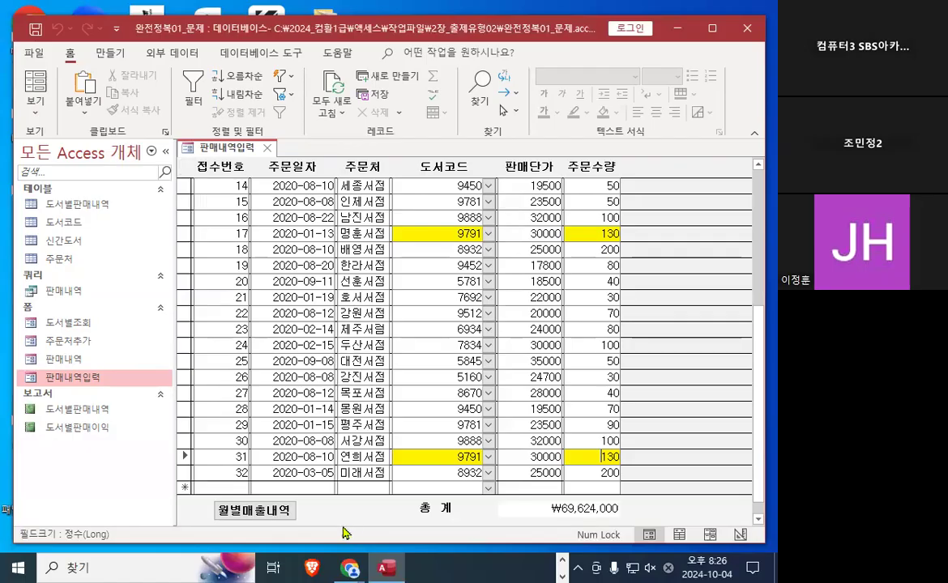
Close the current database and open 출제유형03_문제.accdb from the 2장_출제유형03 folder.
left_click(34, 54)
left_click(59, 331)
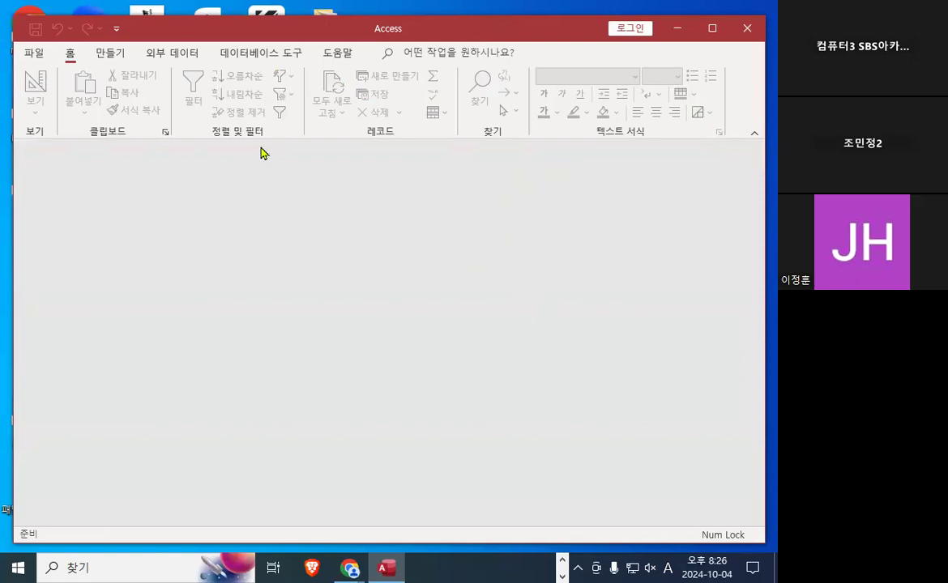
left_click(38, 55)
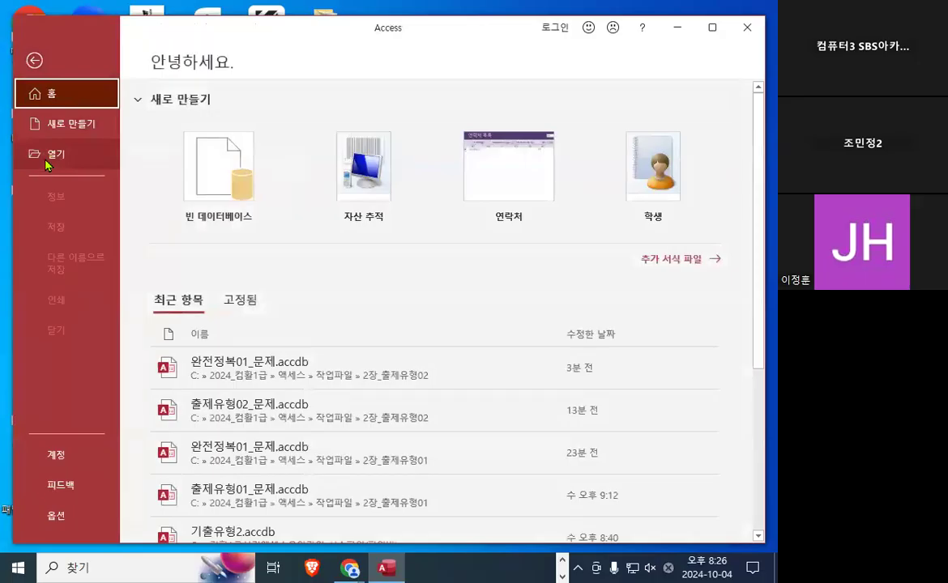
left_click(112, 164)
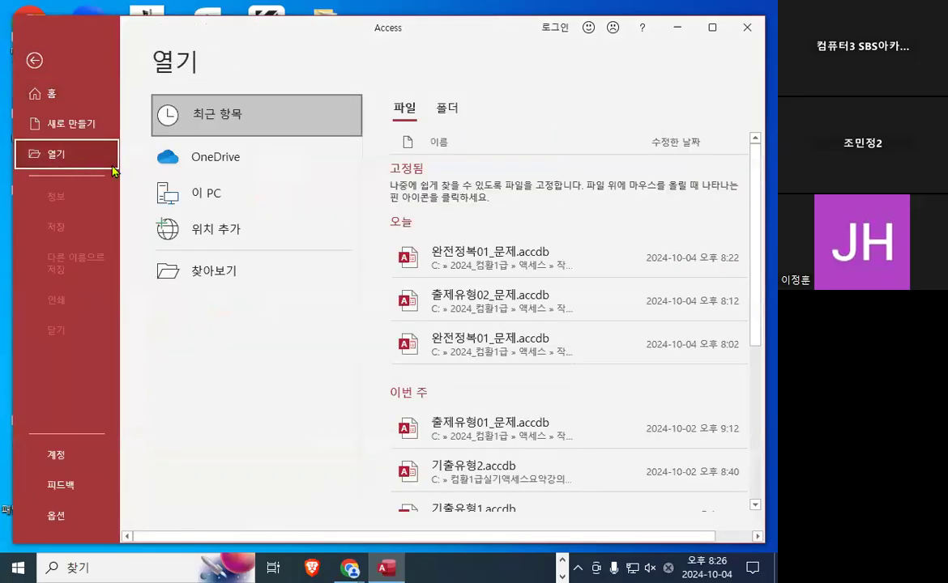
left_click(212, 275)
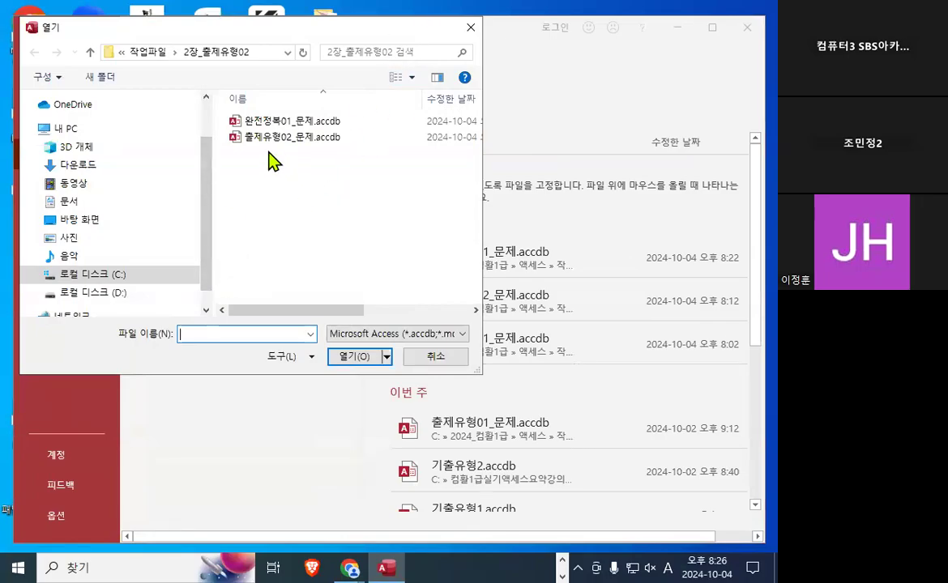
left_click(90, 53)
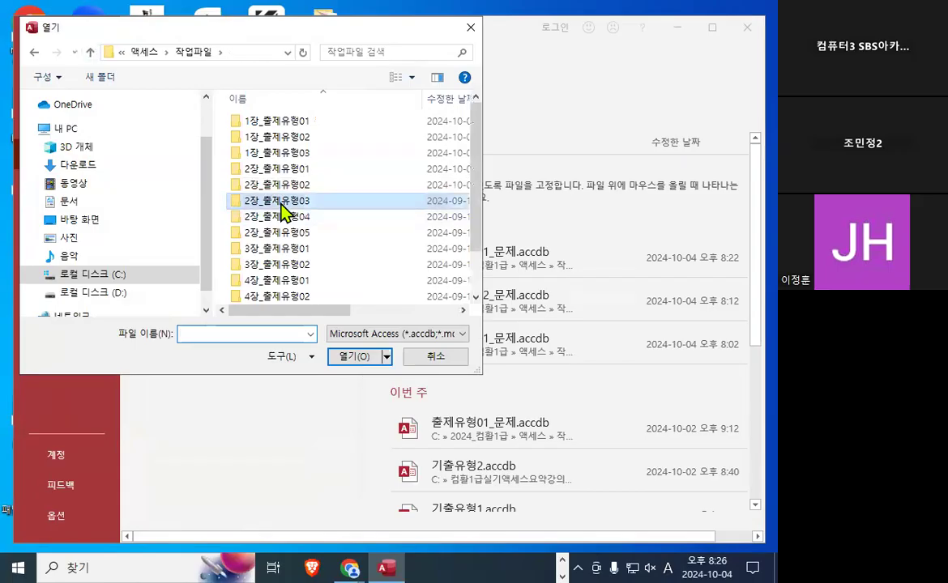
double_click(279, 201)
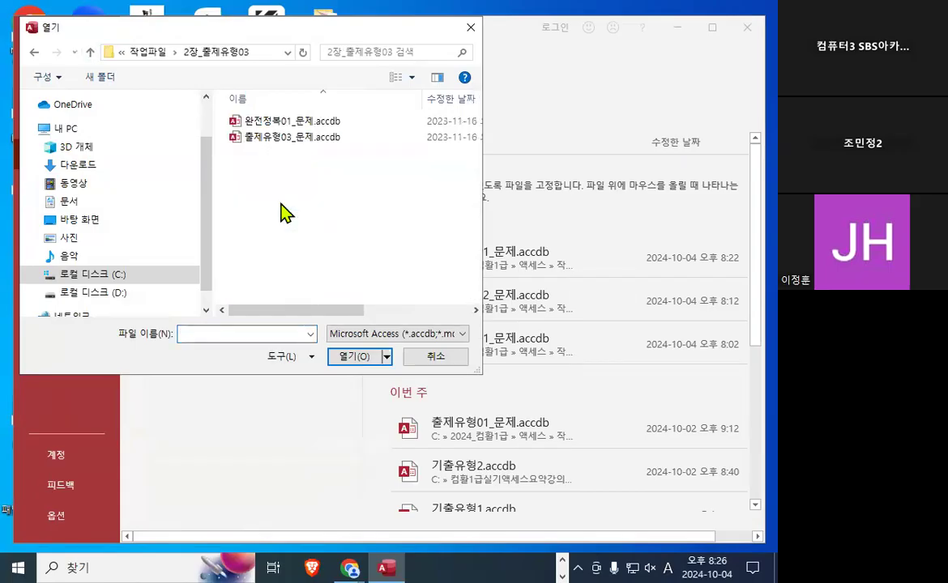
double_click(298, 138)
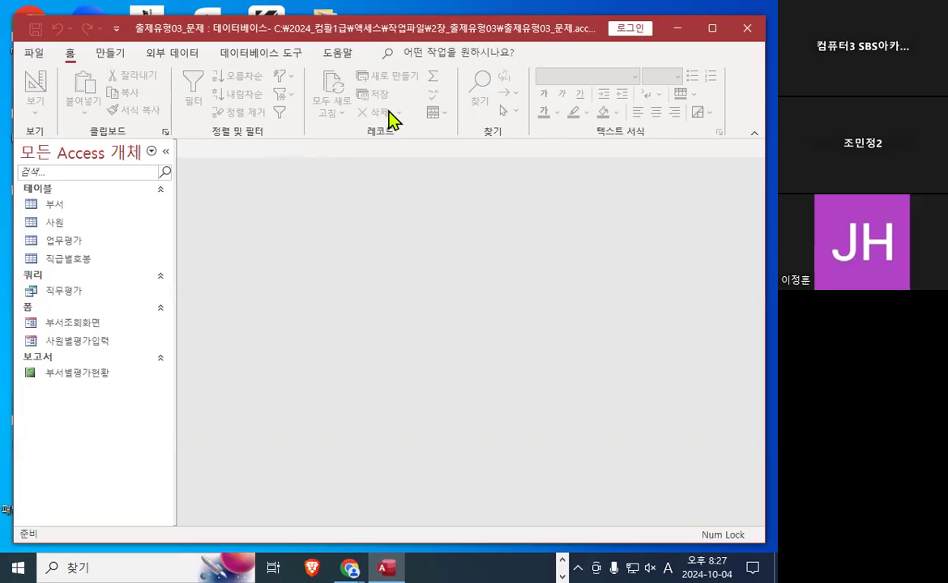
Open the 사원별평가입력 form in Design View.
left_click(84, 343)
right_click(84, 343)
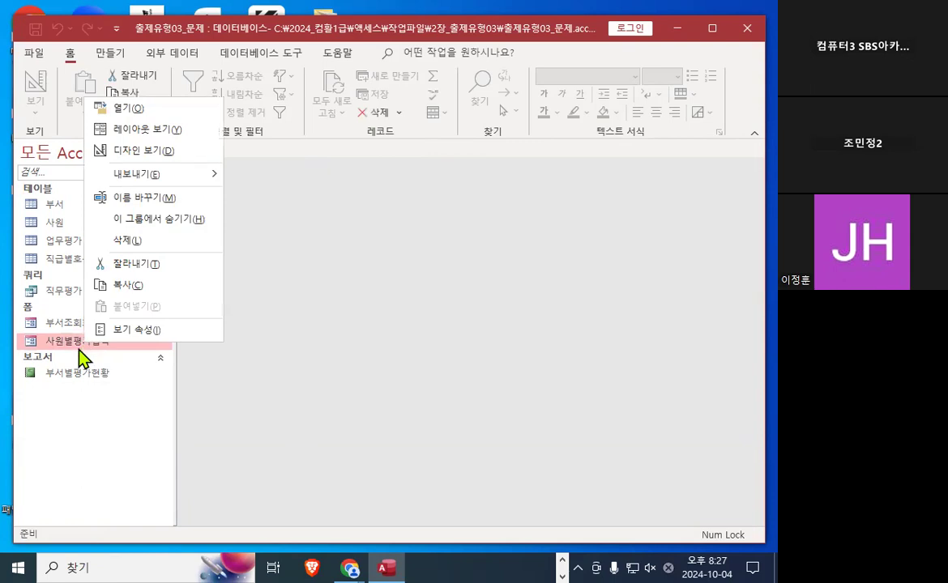
left_click(151, 154)
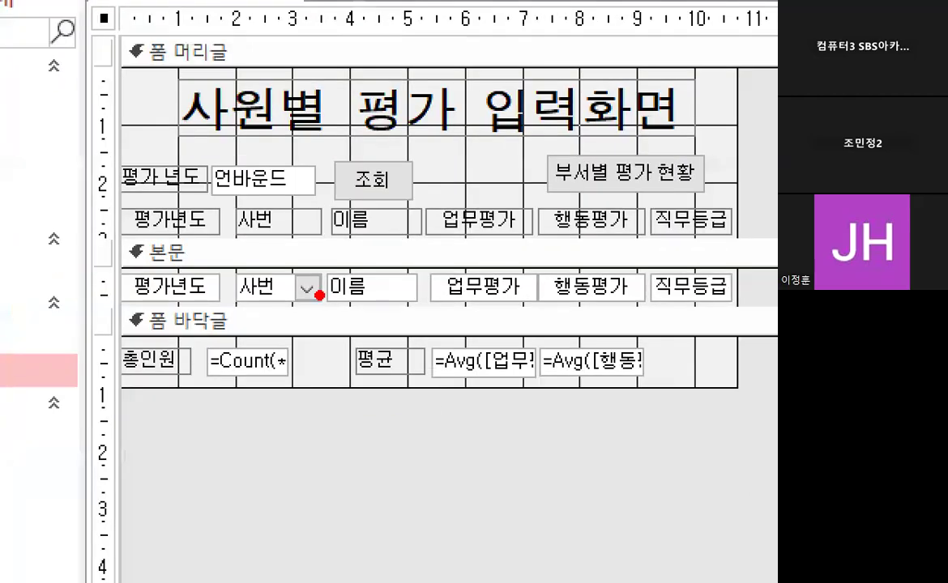
Examine the 사번 combo box and the neighbouring 이름 text box in the form's detail section.
mouse_move(320, 296)
left_mouse_down()
mouse_move(247, 303)
mouse_move(327, 283)
left_mouse_up()
key("Escape")
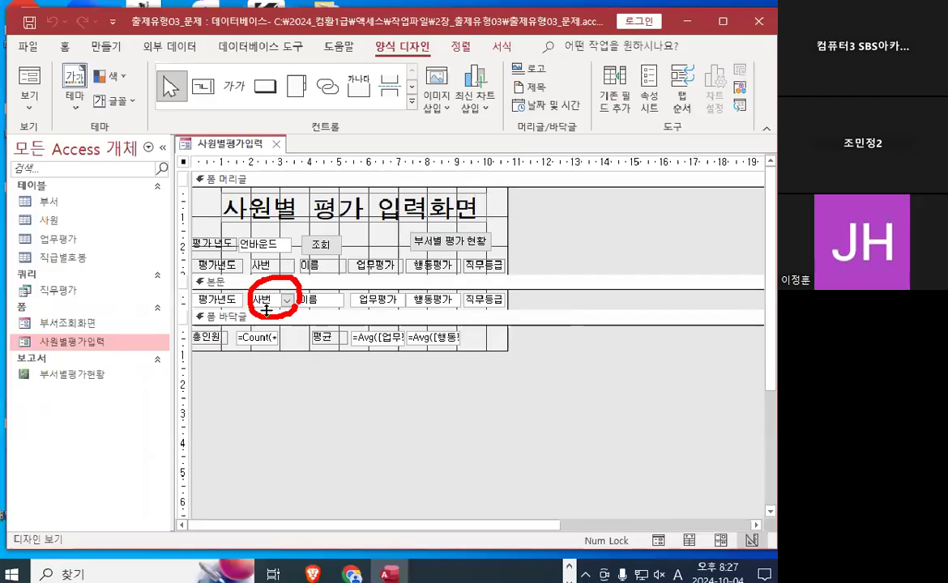
key("ctrl+1")
left_click(295, 301)
mouse_move(334, 312)
left_mouse_down()
mouse_move(281, 276)
mouse_move(347, 302)
left_mouse_up()
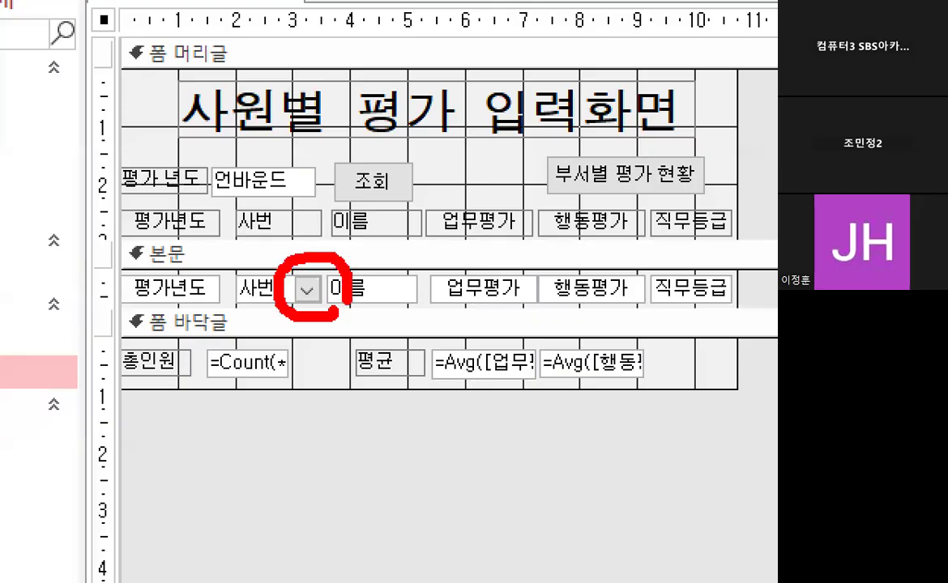
key("Escape")
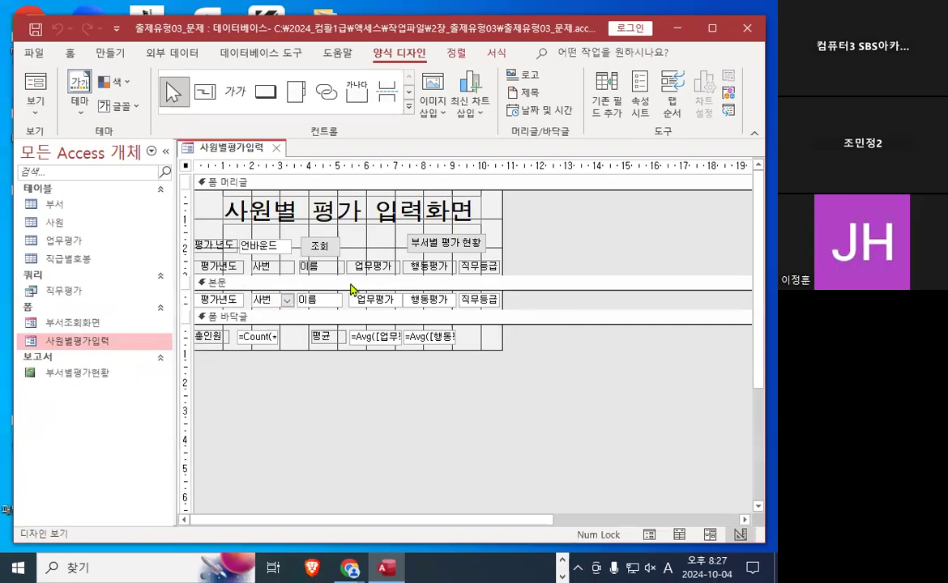
key("ctrl+1")
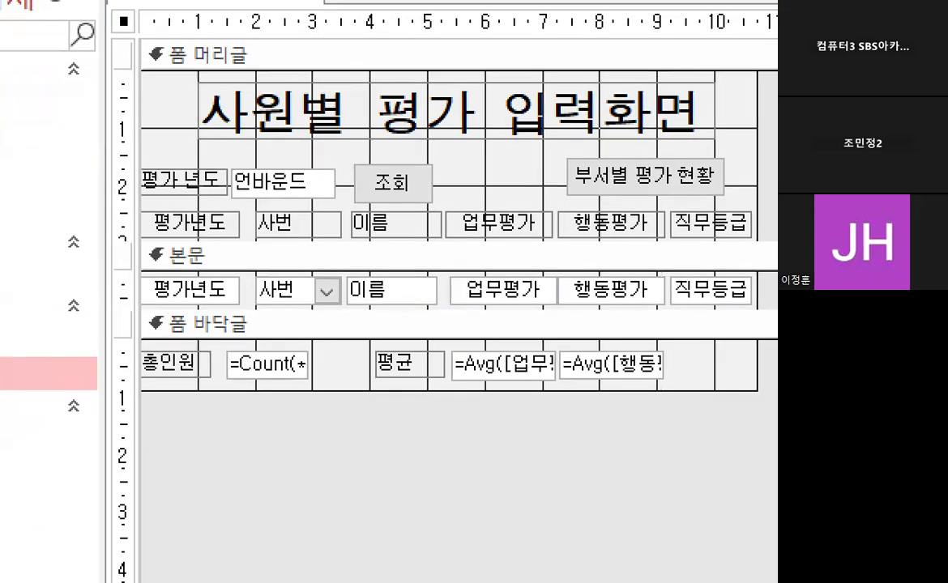
mouse_move(353, 305)
left_mouse_down()
mouse_move(287, 258)
mouse_move(357, 300)
left_mouse_up()
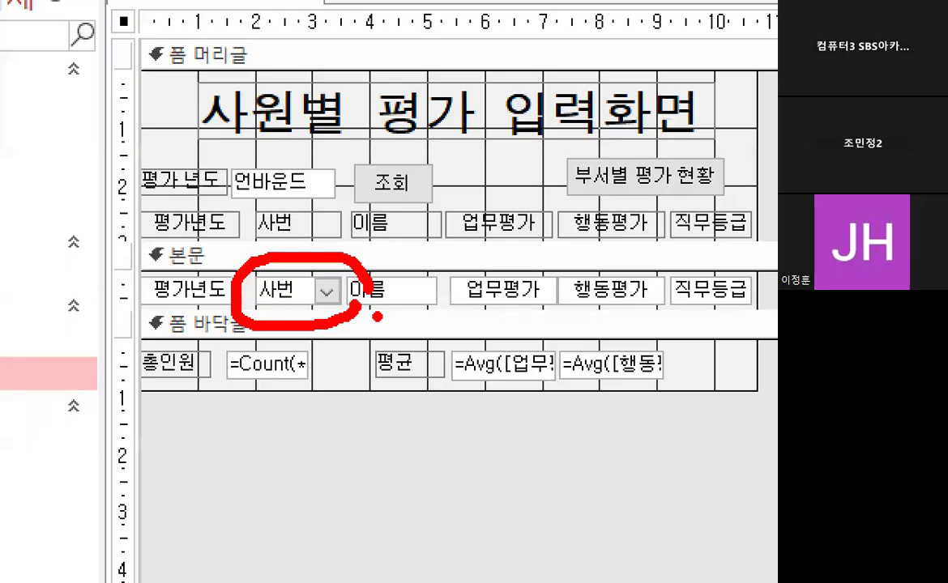
mouse_move(444, 303)
left_mouse_down()
mouse_move(410, 318)
mouse_move(464, 293)
left_mouse_up()
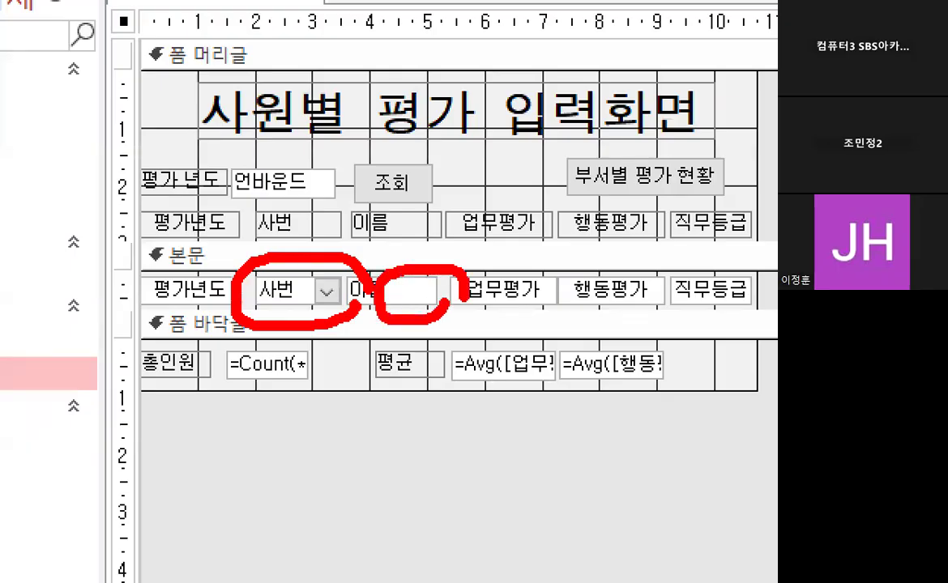
key("Escape")
key("ctrl+1")
left_click(290, 305)
mouse_move(311, 307)
left_mouse_down()
mouse_move(245, 316)
mouse_move(332, 290)
left_mouse_up()
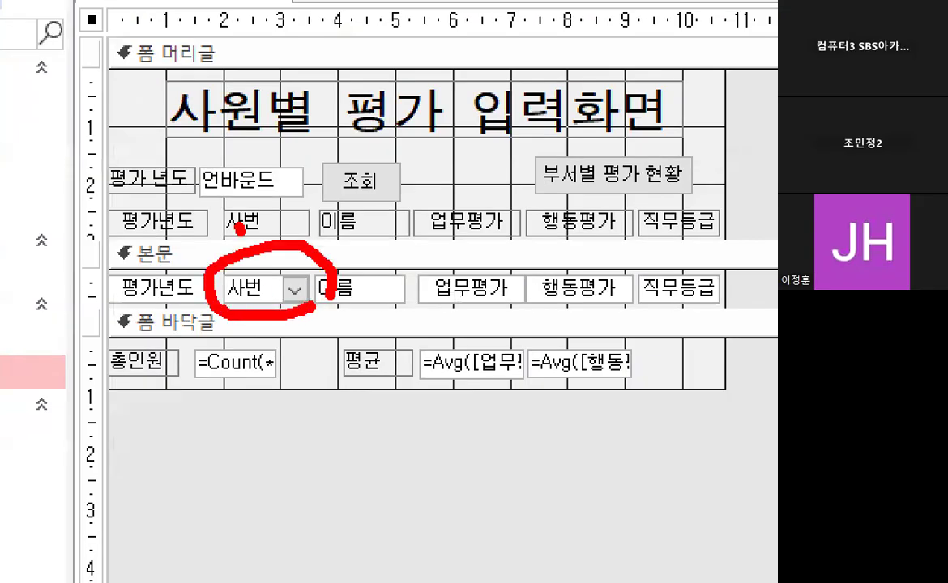
left_click_drag(236, 226, 318, 125)
key("Escape")
Select the 이름 text box in the detail section and look up the combo box option among its control type conversions.
left_click(361, 288)
key("ctrl+1")
mouse_move(368, 284)
left_mouse_down()
mouse_move(338, 309)
mouse_move(372, 257)
left_mouse_up()
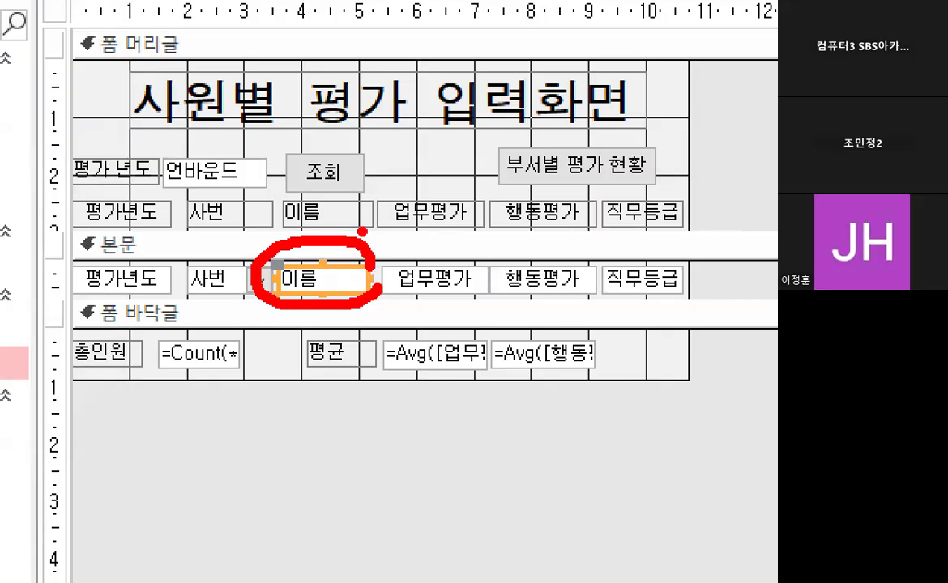
key("Escape")
key("ctrl+1")
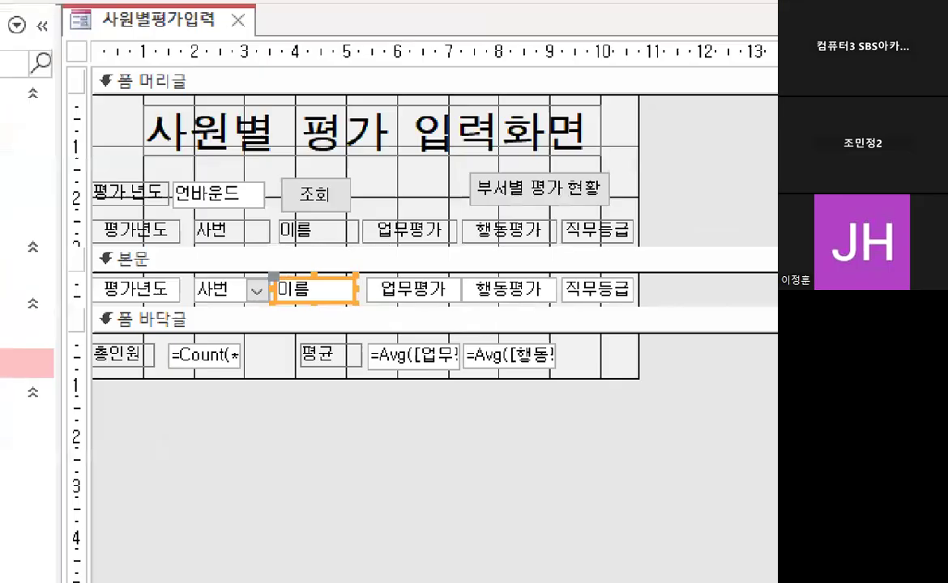
mouse_move(348, 300)
left_mouse_down()
mouse_move(288, 305)
mouse_move(351, 301)
left_mouse_up()
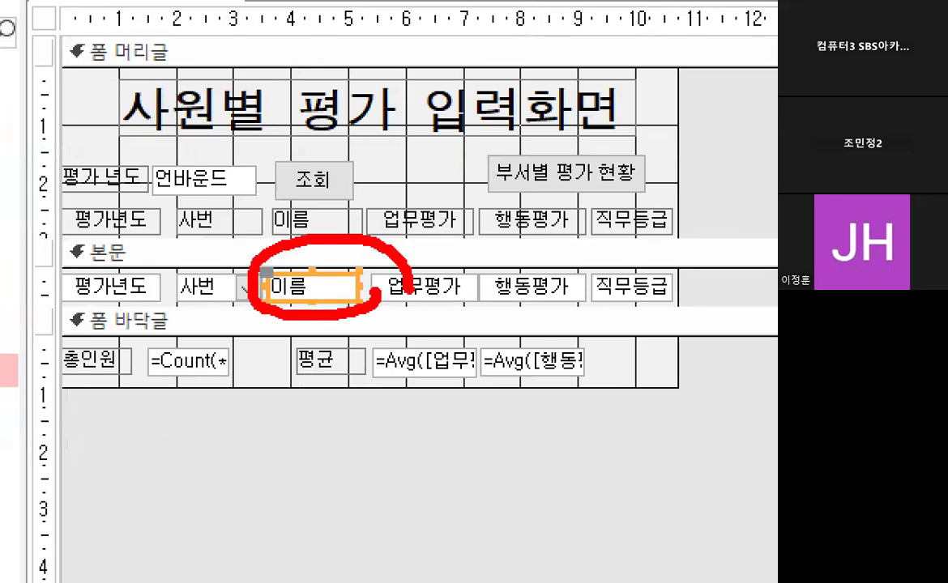
key("Escape")
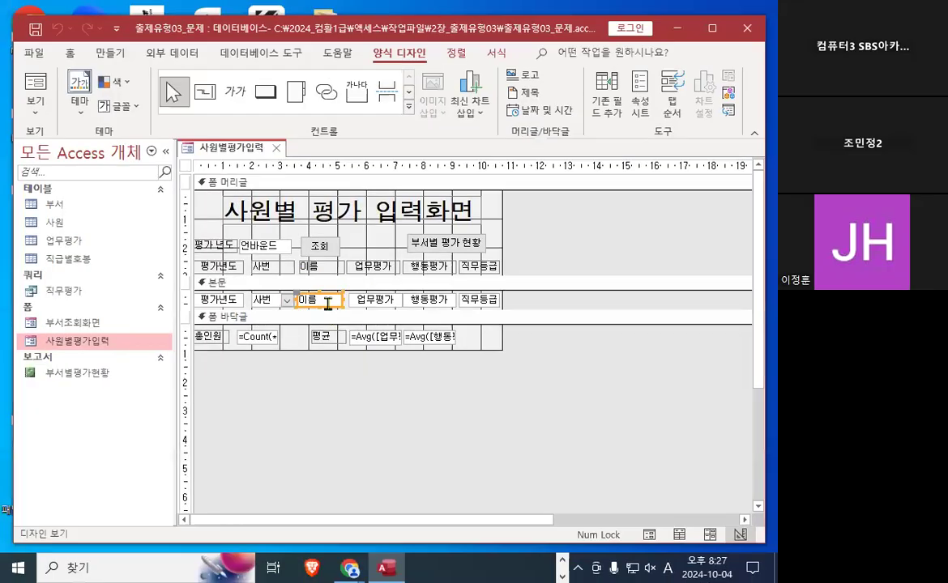
right_click(329, 307)
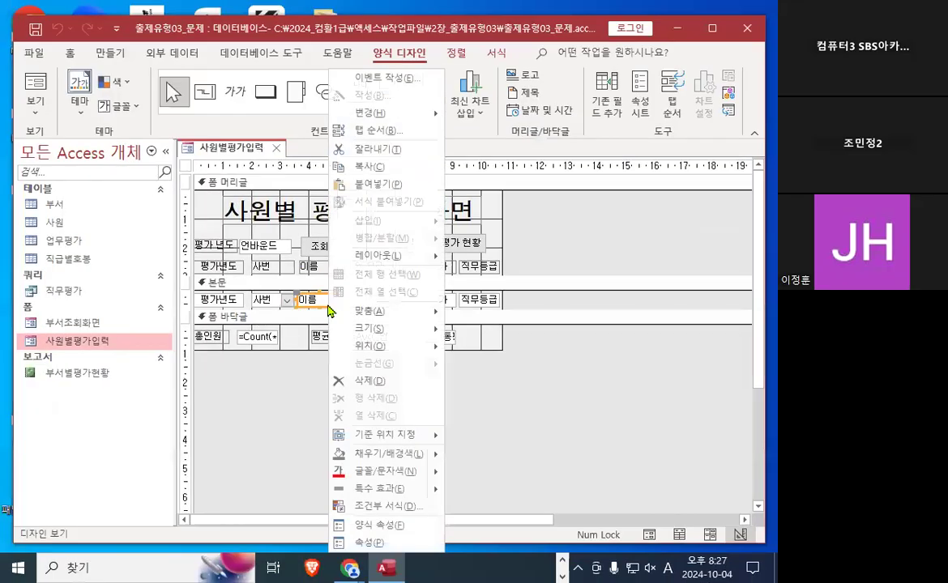
mouse_move(388, 123)
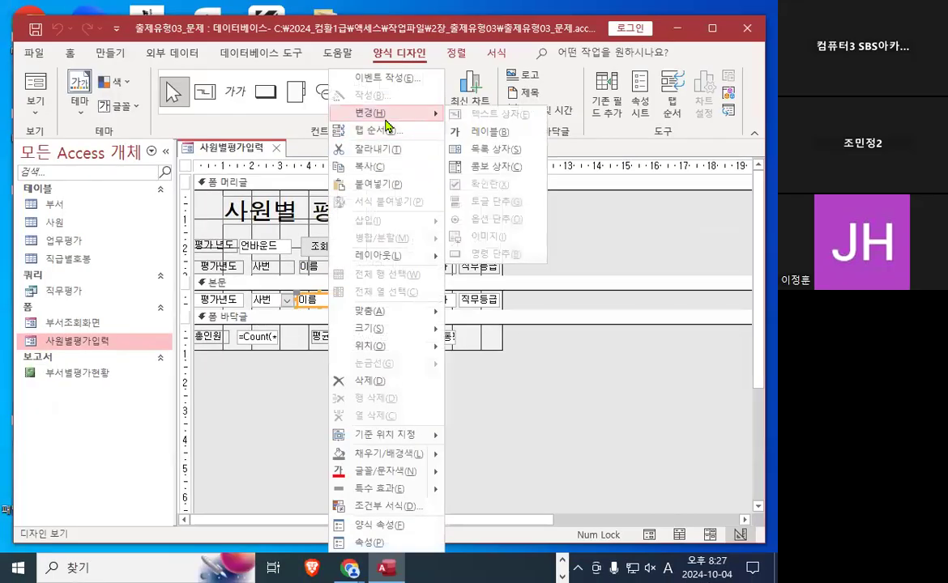
key("ctrl+1")
left_click(546, 187)
mouse_move(634, 233)
left_mouse_down()
mouse_move(672, 238)
mouse_move(503, 209)
mouse_move(677, 233)
left_mouse_up()
mouse_move(427, 104)
left_mouse_down()
mouse_move(397, 129)
mouse_move(395, 109)
mouse_move(559, 106)
mouse_move(572, 154)
left_mouse_up()
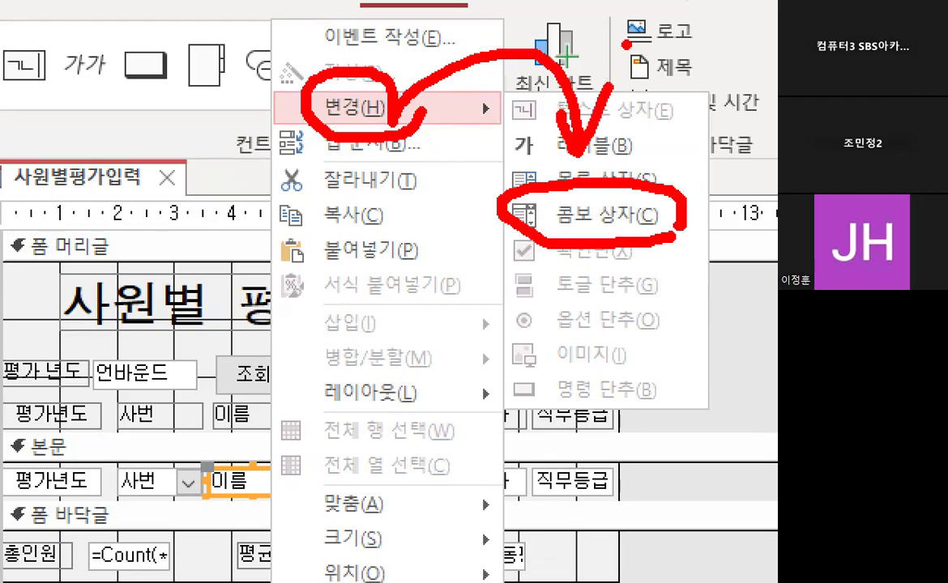
mouse_move(377, 114)
left_mouse_down()
mouse_move(375, 123)
mouse_move(319, 88)
mouse_move(379, 110)
left_mouse_up()
mouse_move(367, 48)
left_mouse_down()
mouse_move(366, 84)
mouse_move(404, 7)
left_mouse_up()
key("Escape")
Compare the 사번 combo box with the 이름 text box in the detail section, selecting each in turn.
left_click(273, 300)
key("ctrl+1")
mouse_move(344, 292)
left_mouse_down()
mouse_move(231, 318)
mouse_move(274, 244)
mouse_move(333, 278)
left_mouse_up()
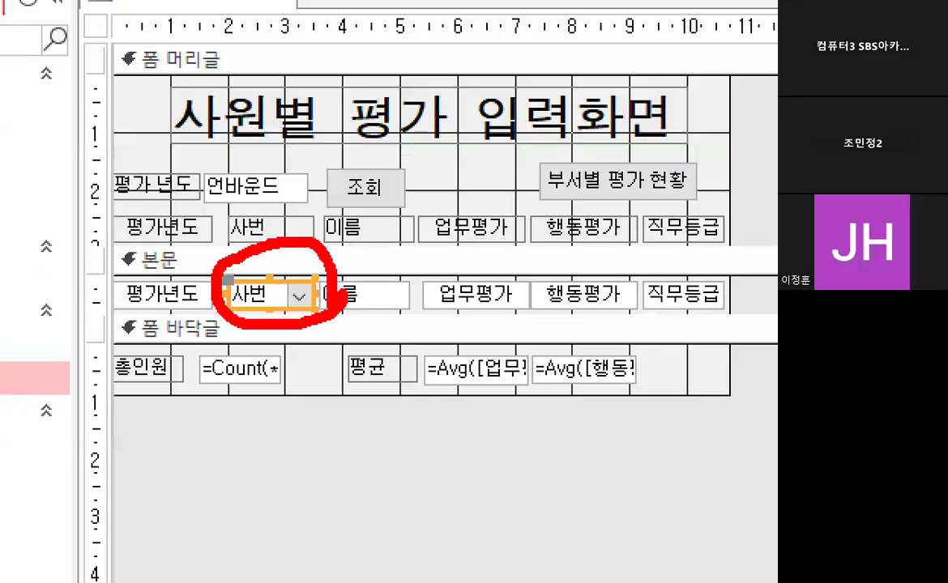
key("Escape")
left_click(327, 307)
key("ctrl+1")
mouse_move(296, 299)
left_mouse_down()
mouse_move(251, 309)
mouse_move(277, 289)
left_mouse_up()
mouse_move(327, 261)
left_mouse_down()
mouse_move(334, 278)
mouse_move(383, 214)
left_mouse_up()
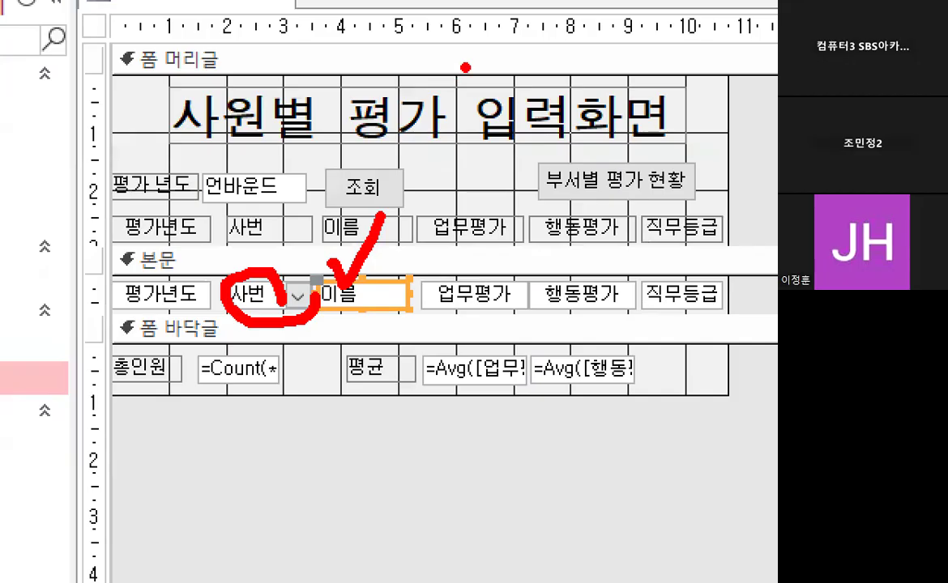
key("Escape")
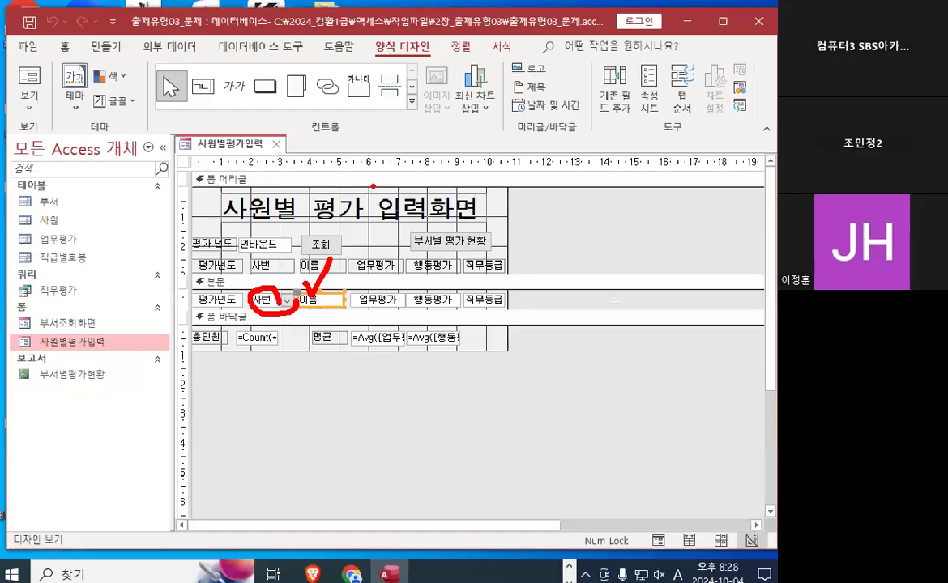
Review the control types available for converting the 이름 text box without changing it.
right_click(312, 305)
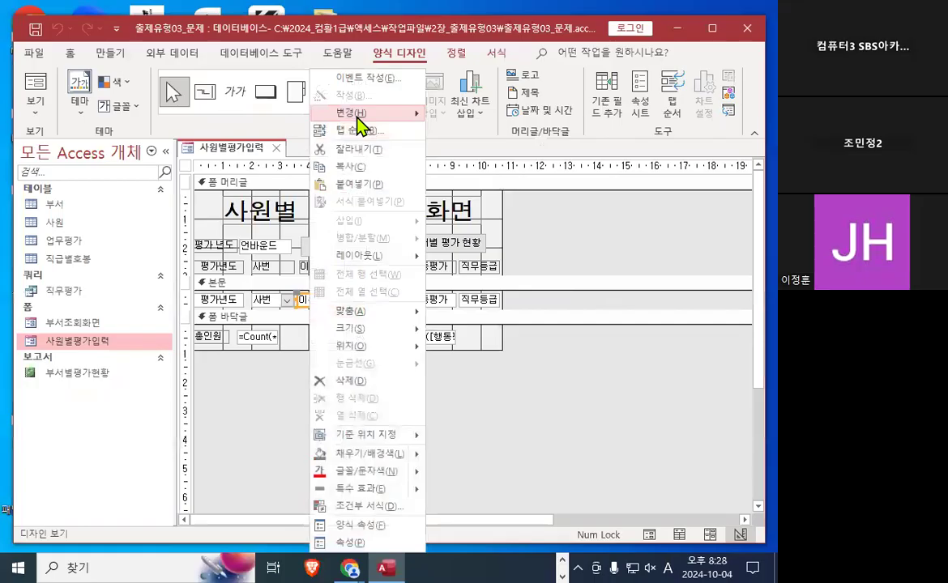
mouse_move(356, 114)
key("ctrl+1")
mouse_move(395, 106)
left_mouse_down()
mouse_move(288, 133)
mouse_move(348, 81)
left_mouse_up()
key("Escape")
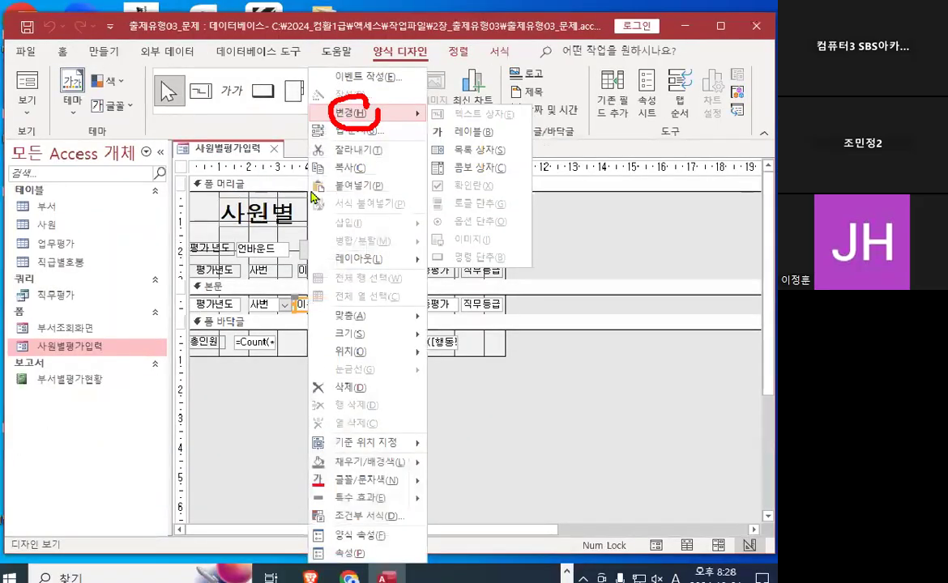
key("Escape")
Open the property sheet of the 사번 combo box in the detail section, reposition it and widen it.
left_click(272, 302)
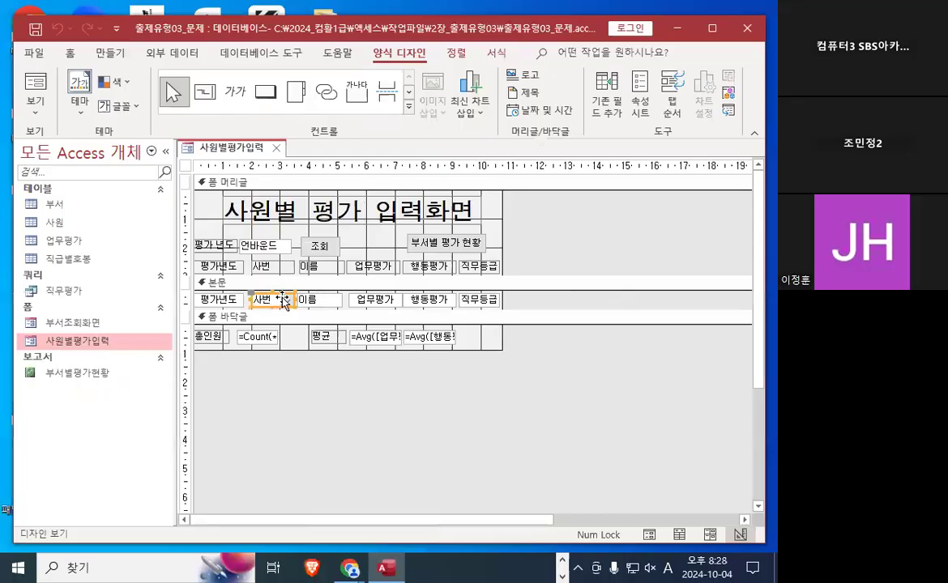
left_click(641, 106)
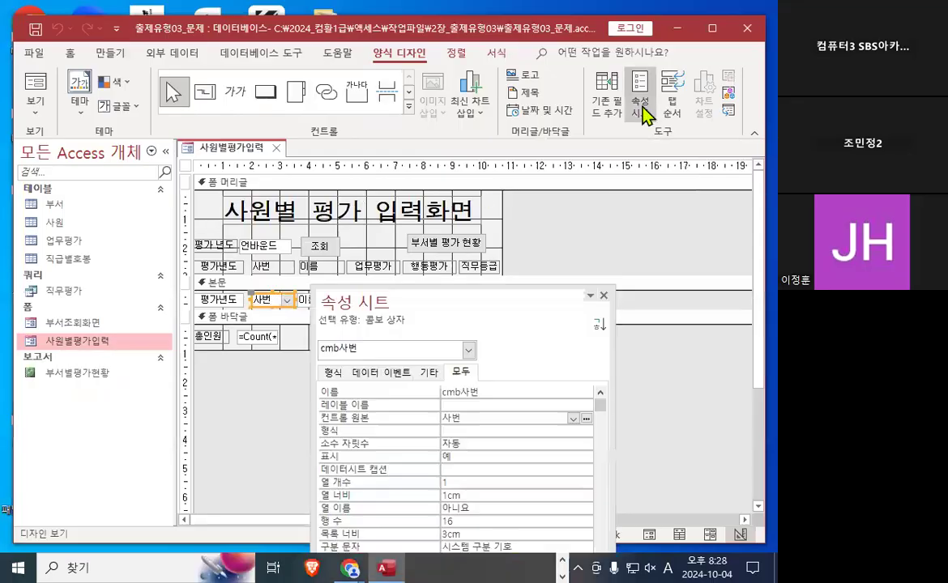
left_click_drag(475, 295, 473, 58)
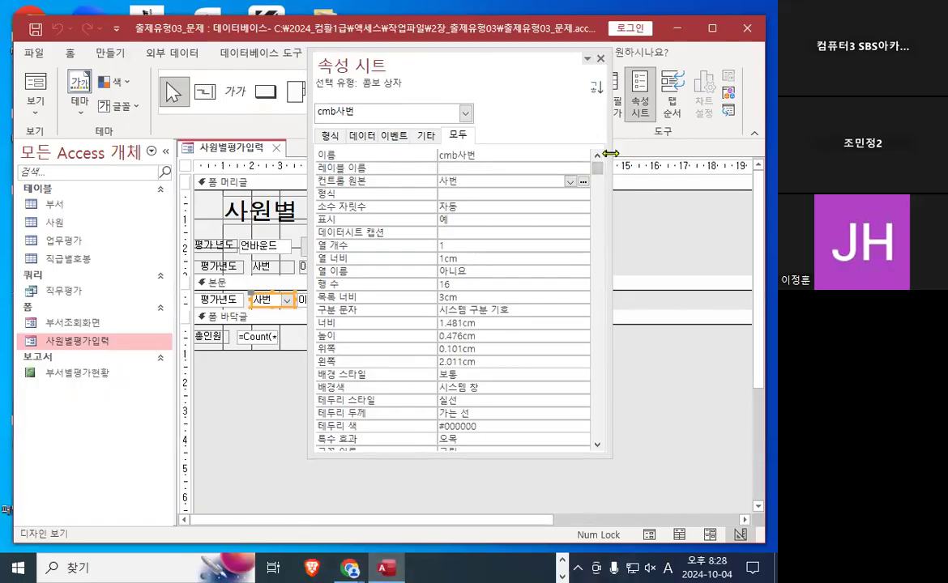
left_click_drag(610, 153, 663, 153)
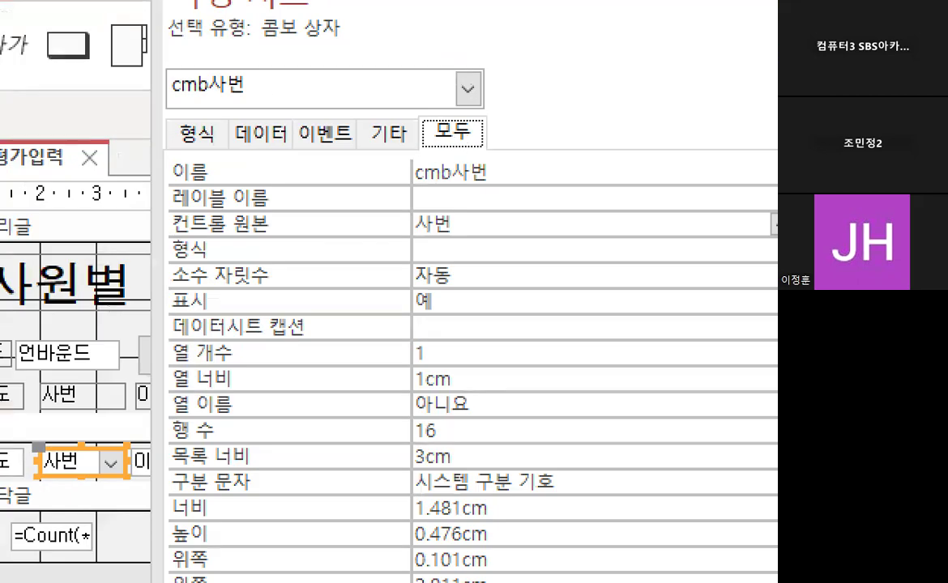
mouse_move(470, 148)
left_mouse_down()
mouse_move(482, 132)
mouse_move(420, 104)
mouse_move(486, 98)
left_mouse_up()
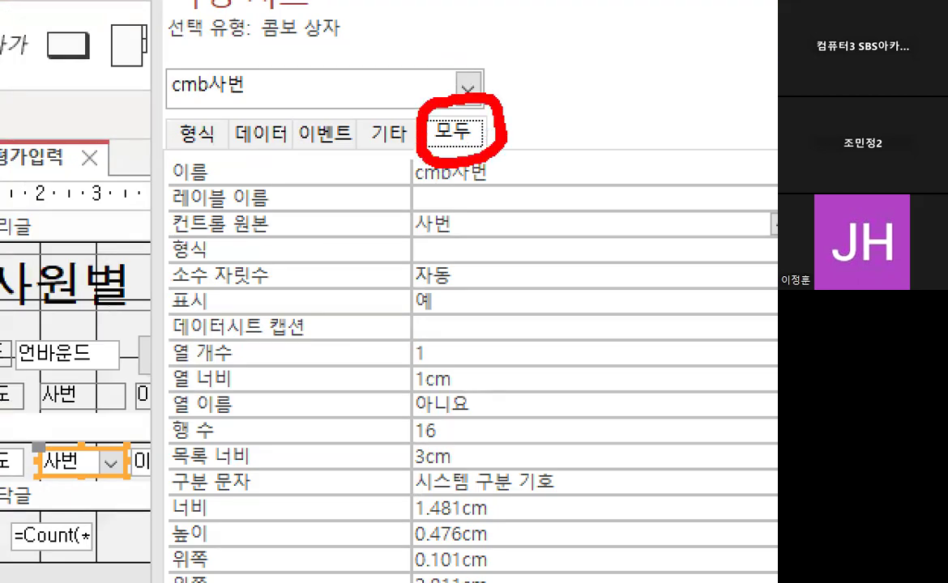
key("Escape")
Examine the row source, row source type, bound column and limit-to-list properties of the 사번 combo box.
scroll(628, 169, "down", 2)
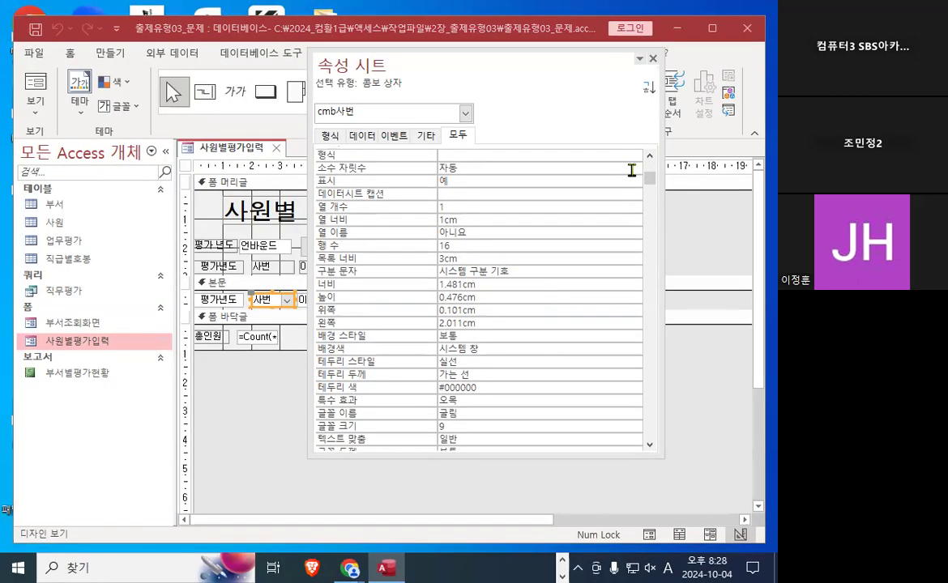
left_click_drag(648, 186, 652, 329)
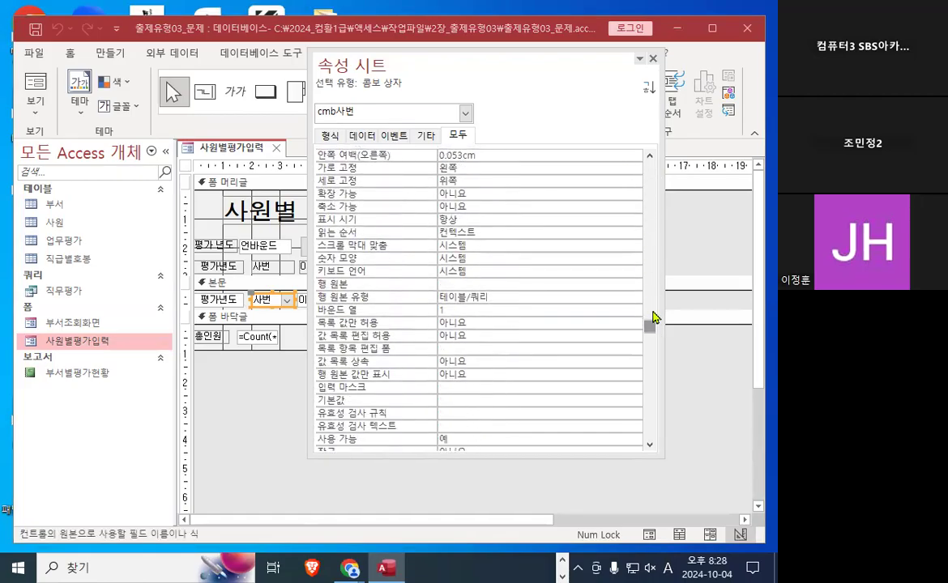
right_click(483, 406)
key("Escape")
key("ctrl+1")
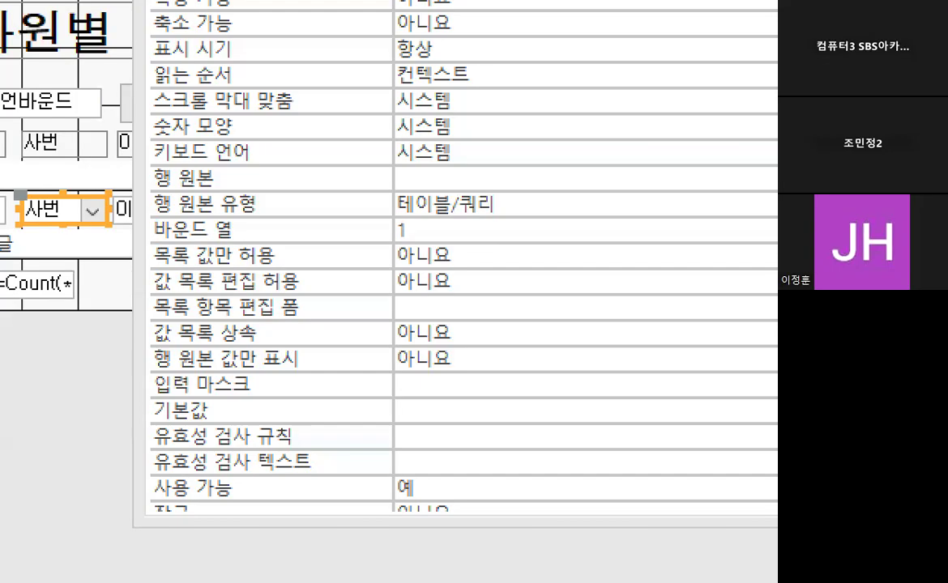
key("ctrl+1")
key("ctrl+1")
right_click(483, 392)
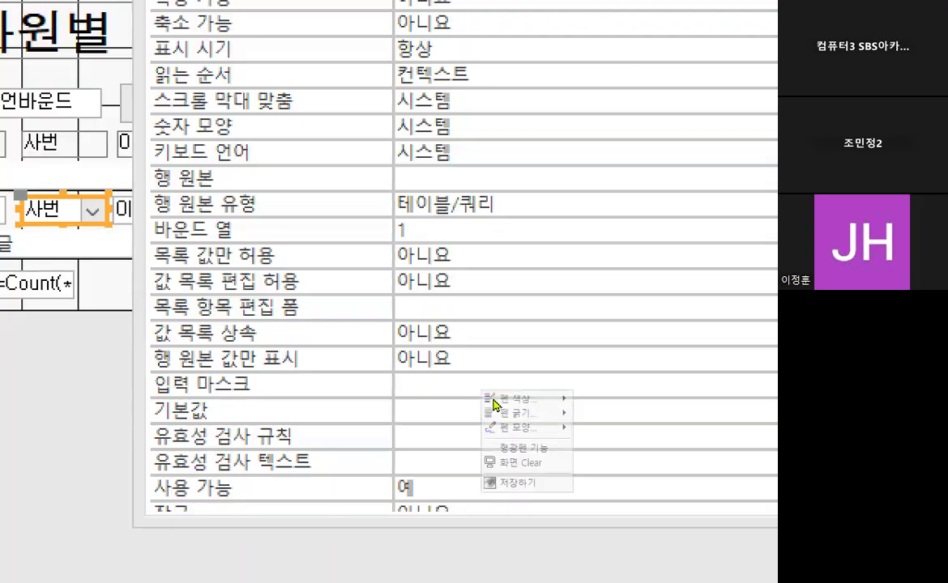
mouse_move(535, 430)
left_click(608, 470)
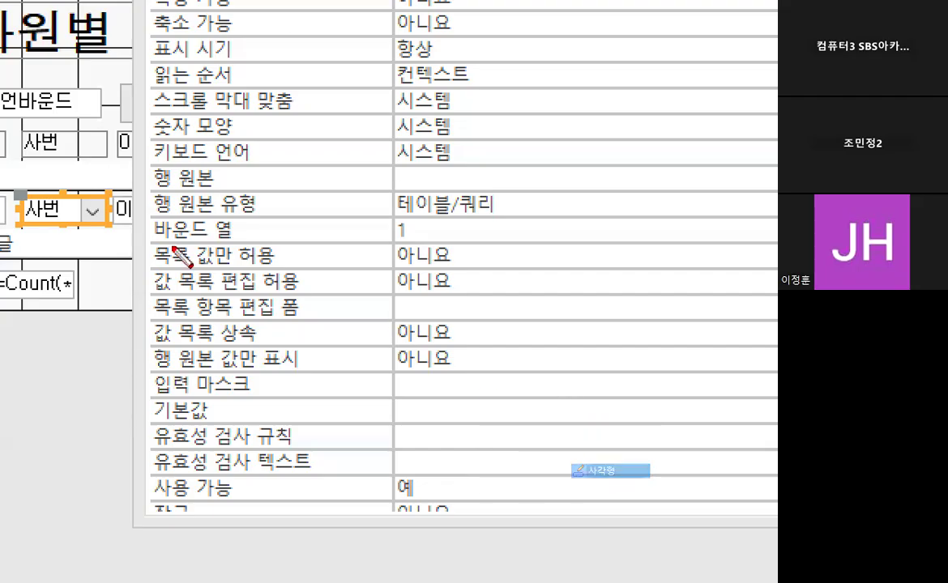
mouse_move(148, 167)
left_mouse_down()
mouse_move(188, 215)
mouse_move(261, 218)
mouse_move(294, 248)
mouse_move(400, 265)
mouse_move(509, 265)
left_mouse_up()
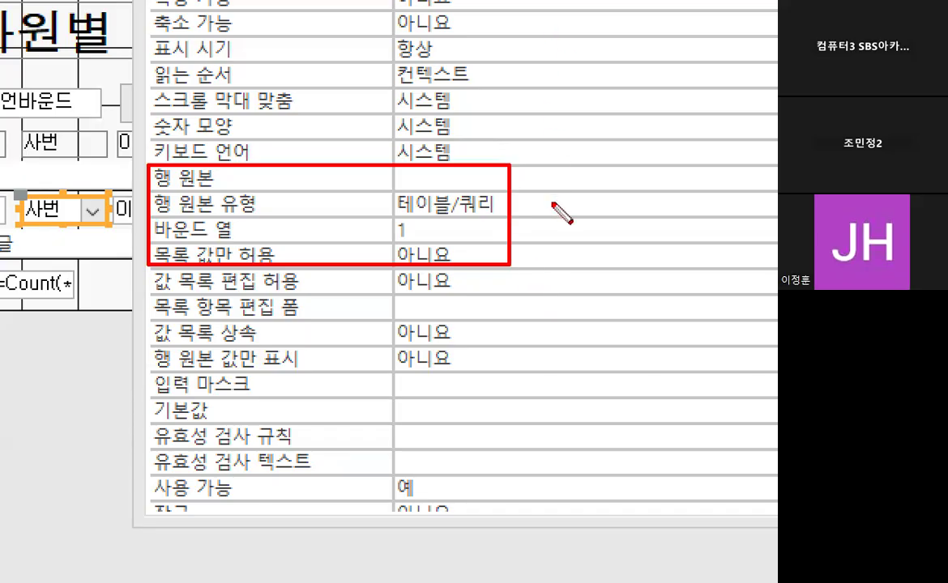
key("Escape")
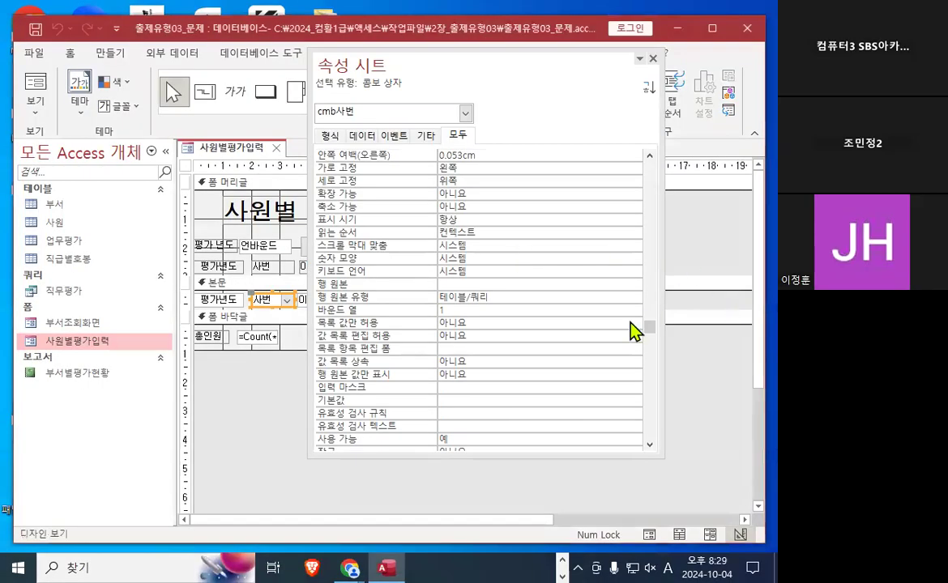
Examine the 사번 combo box's column count, column widths, column heads, list rows and list width properties.
left_click_drag(650, 329, 654, 168)
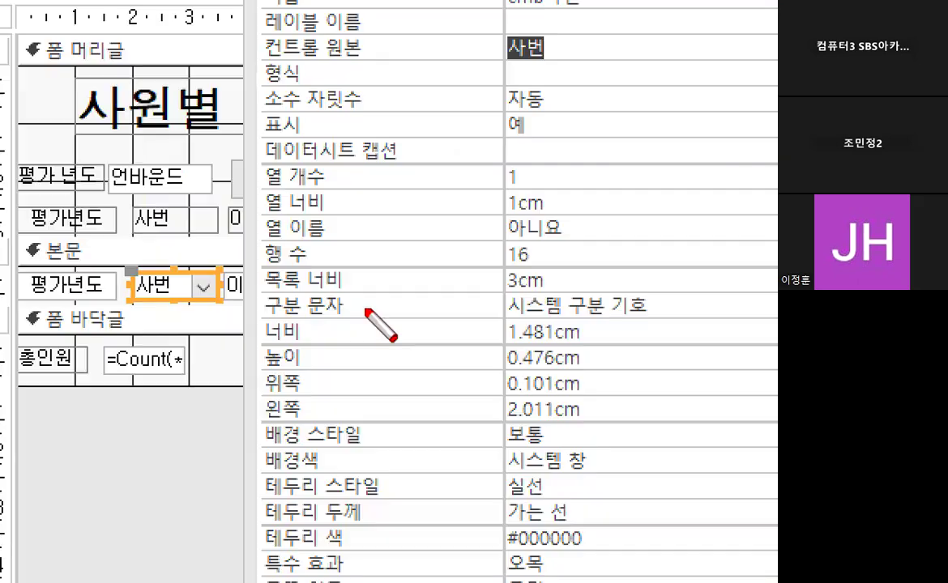
right_click(370, 318)
mouse_move(392, 317)
left_click(450, 356)
mouse_move(256, 166)
left_mouse_down()
mouse_move(386, 219)
mouse_move(487, 280)
mouse_move(595, 294)
left_mouse_up()
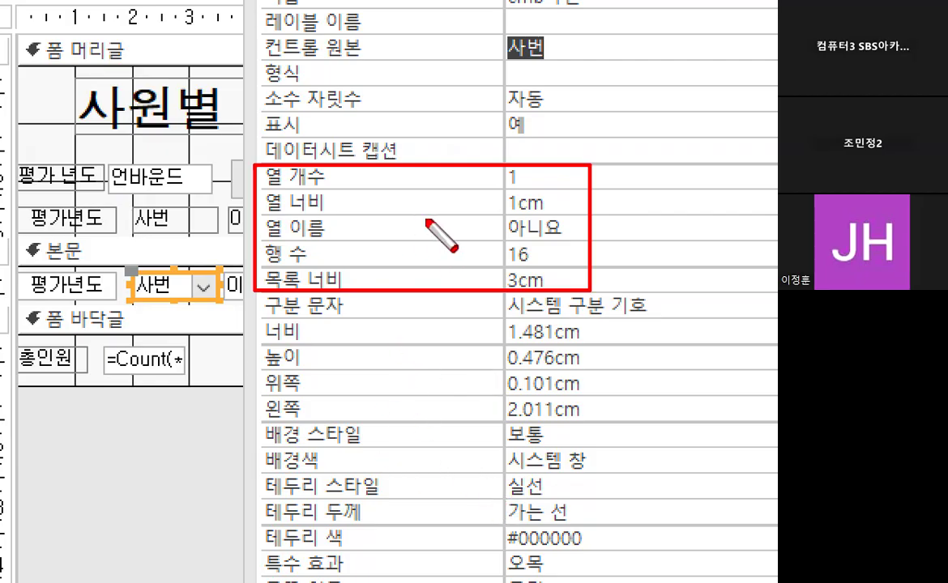
Close the property sheet, switch the form to form view and inspect the first record's 사번 drop-down list.
key("Escape")
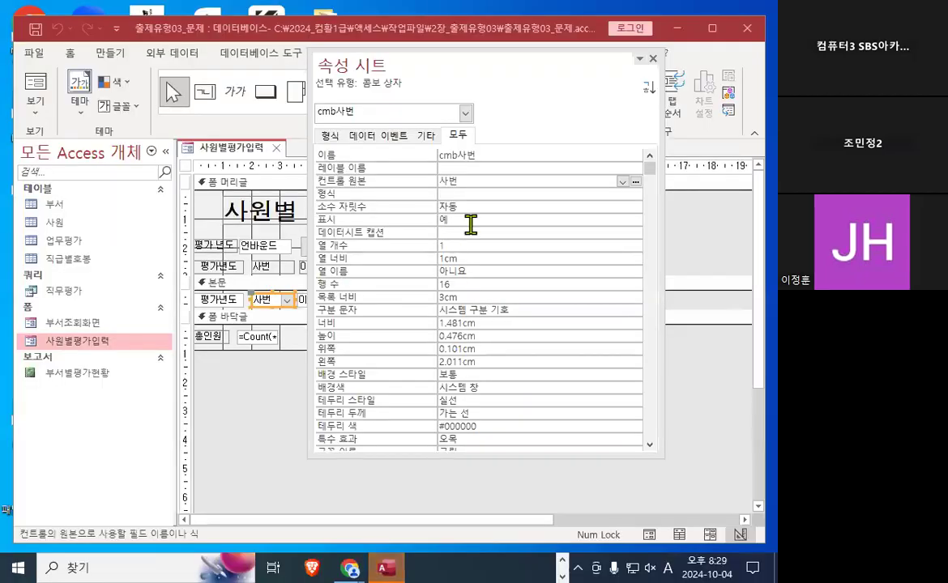
left_click(653, 60)
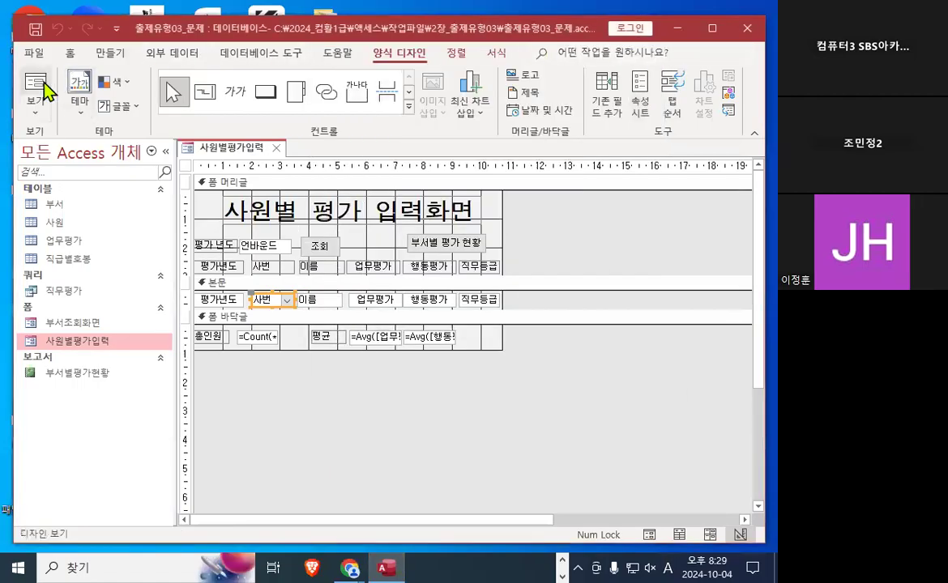
left_click(37, 89)
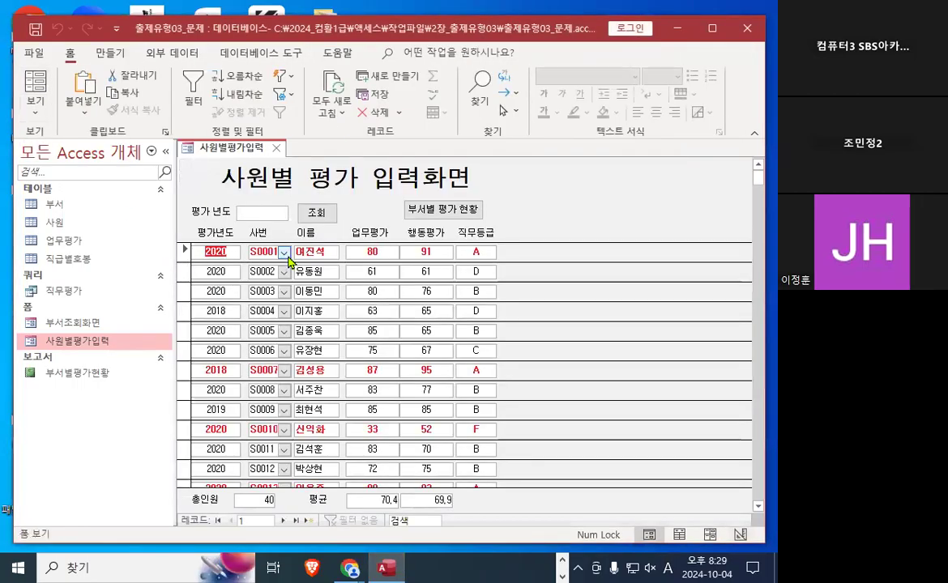
key("ctrl+1")
mouse_move(289, 243)
left_mouse_down()
mouse_move(251, 243)
mouse_move(290, 236)
left_mouse_up()
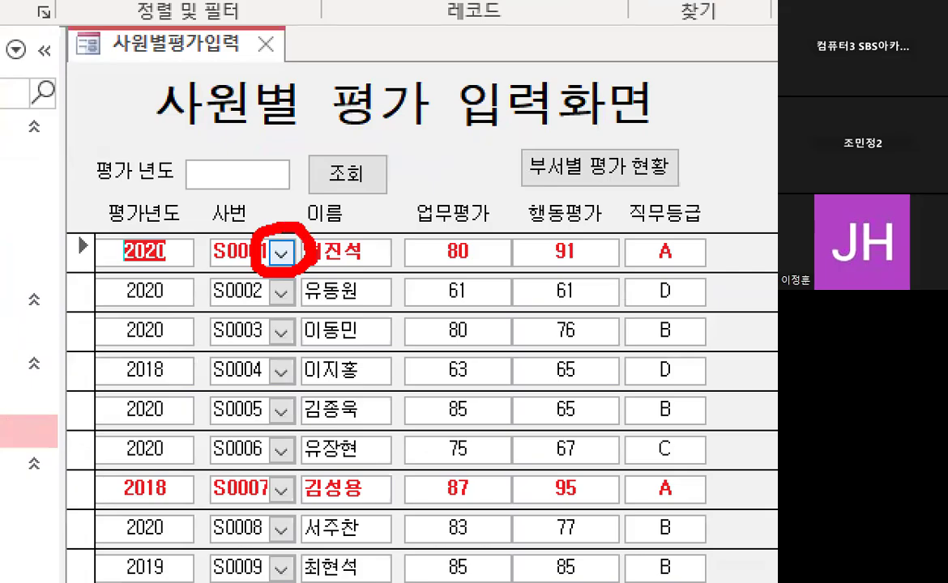
key("Escape")
left_click(281, 254)
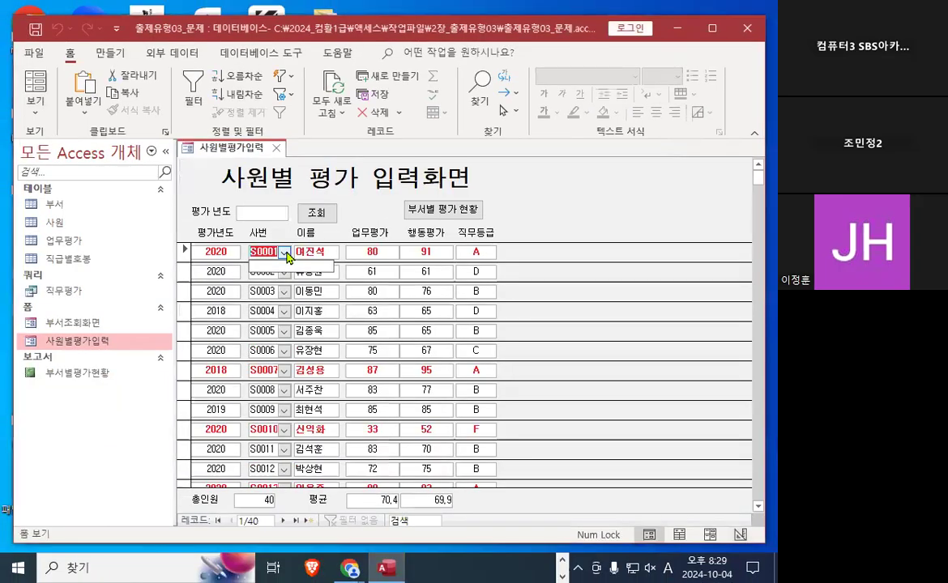
key("ctrl+1")
mouse_move(231, 251)
left_mouse_down()
mouse_move(221, 300)
mouse_move(375, 496)
mouse_move(395, 247)
left_mouse_up()
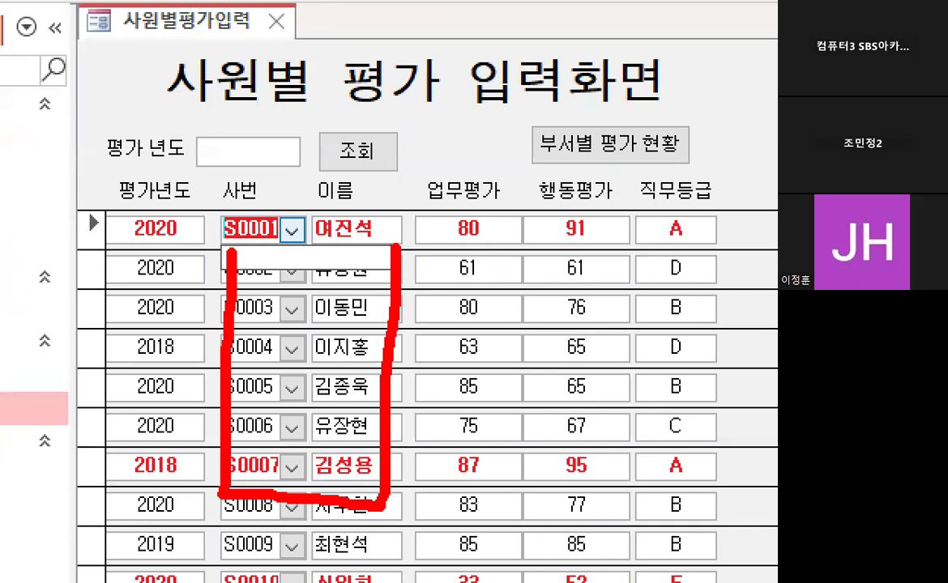
mouse_move(503, 429)
left_mouse_down()
mouse_move(213, 445)
mouse_move(535, 527)
left_mouse_up()
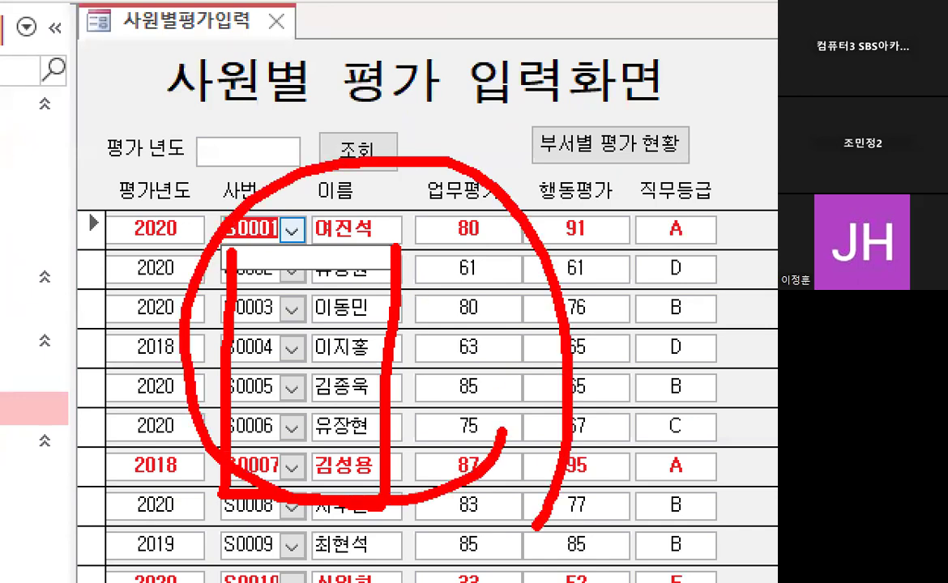
key("Escape")
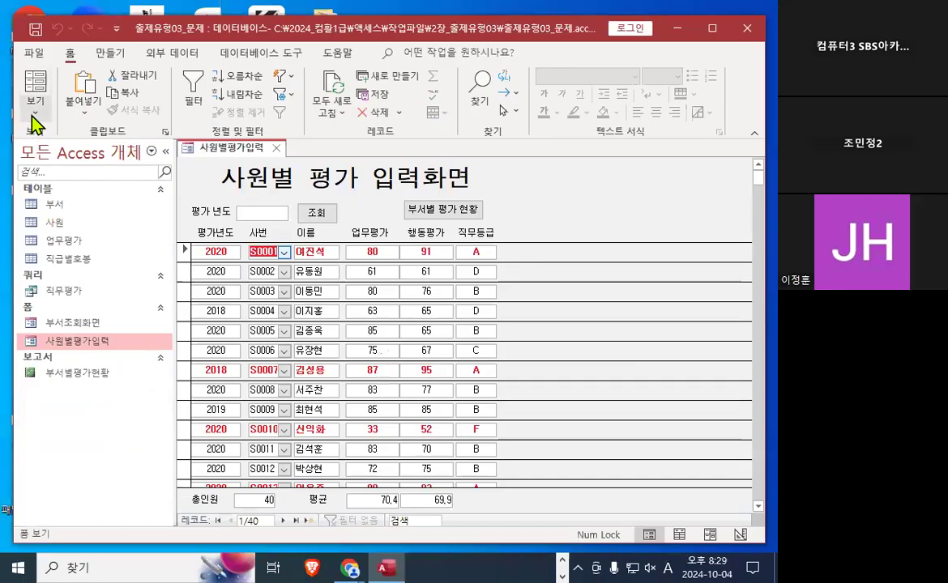
Return to design view and examine the row source, row source type and bound column in the 사번 combo box's property sheet.
left_click(36, 113)
left_click(84, 252)
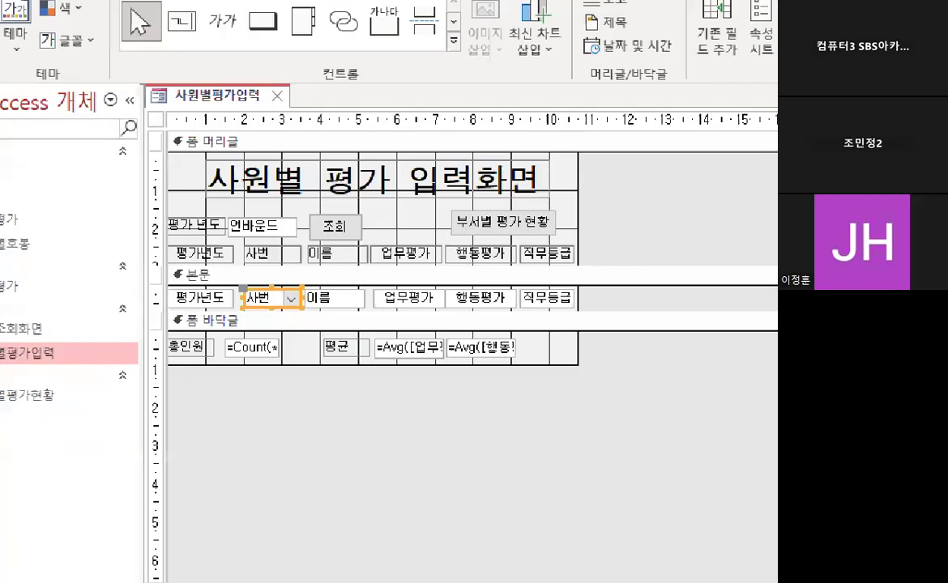
left_click_drag(335, 299, 267, 312)
key("Escape")
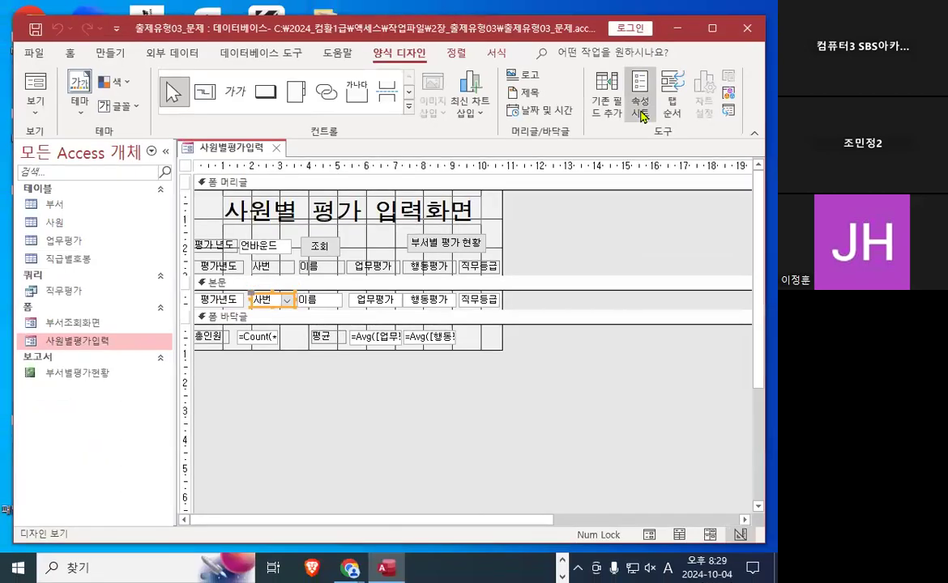
left_click(650, 102)
left_click_drag(651, 172, 654, 247)
left_click_drag(653, 258, 651, 322)
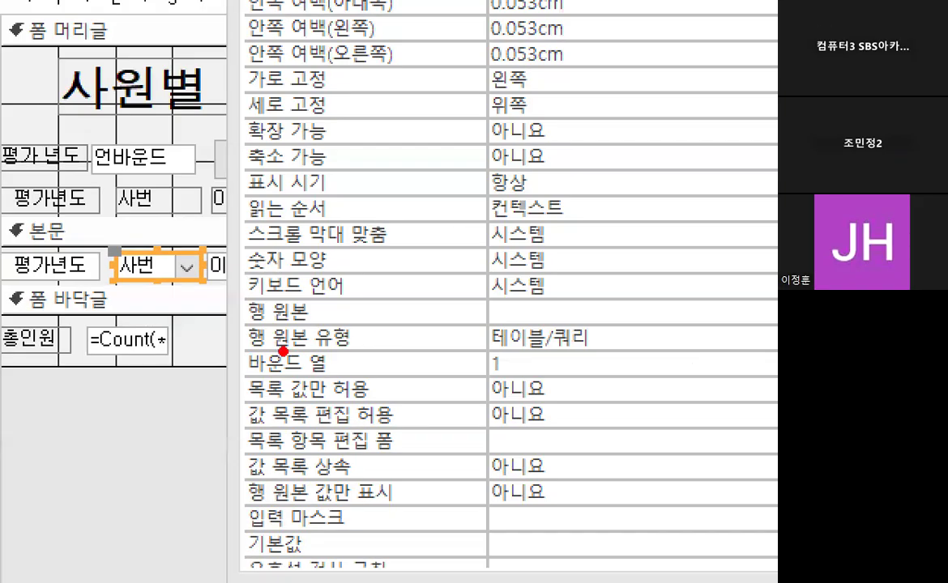
left_click_drag(215, 317, 224, 389)
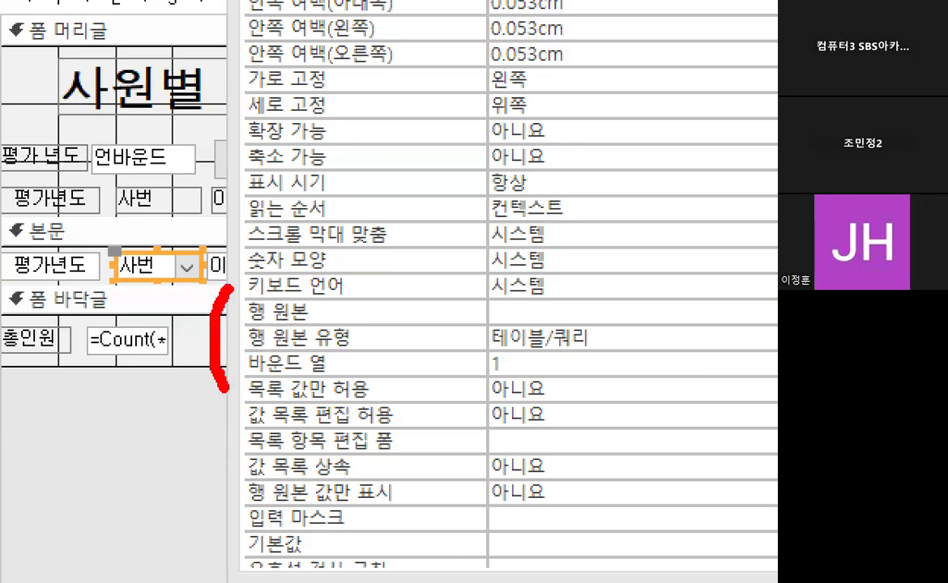
mouse_move(345, 312)
left_mouse_down()
mouse_move(324, 289)
mouse_move(327, 329)
left_mouse_up()
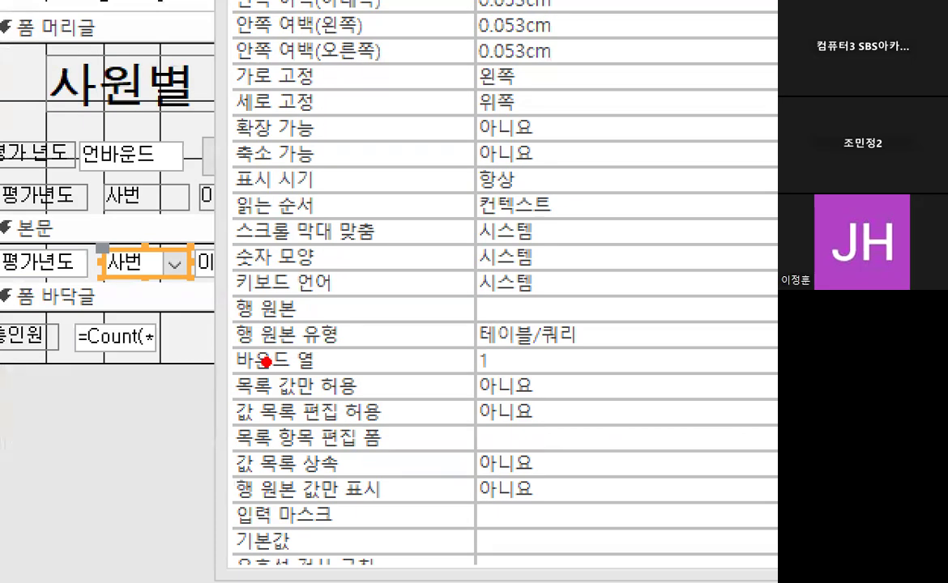
left_click_drag(216, 346, 373, 346)
mouse_move(514, 358)
left_mouse_down()
mouse_move(581, 342)
mouse_move(511, 357)
left_mouse_up()
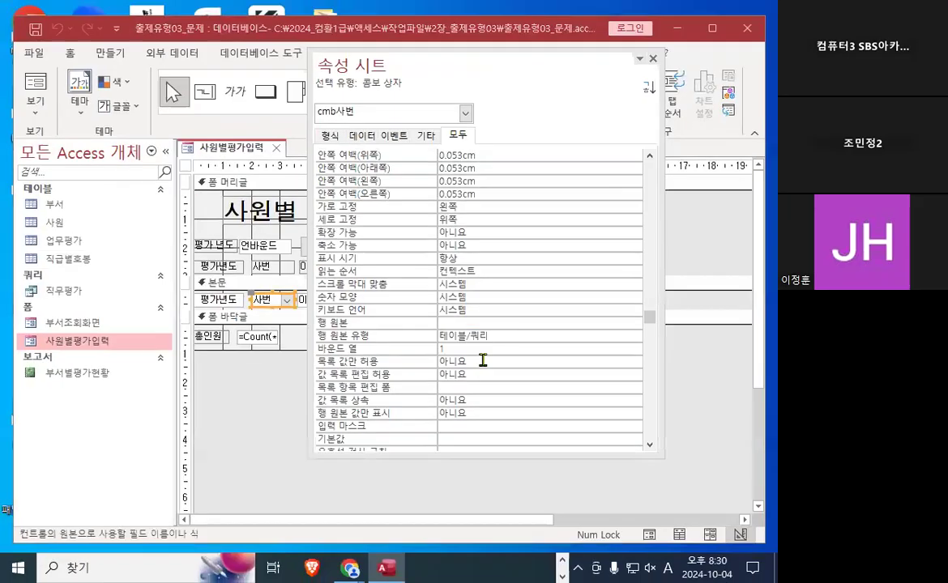
mouse_move(527, 356)
left_mouse_down()
mouse_move(464, 324)
mouse_move(551, 332)
left_mouse_up()
Open the query builder for the 사번 combo box's row source and close the property sheet.
left_click(421, 297)
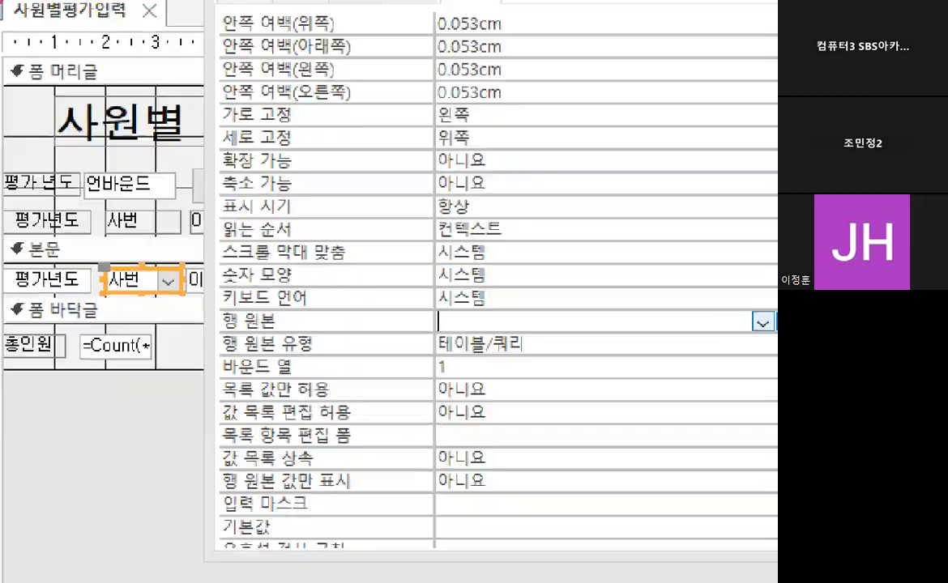
left_click_drag(408, 297, 545, 205)
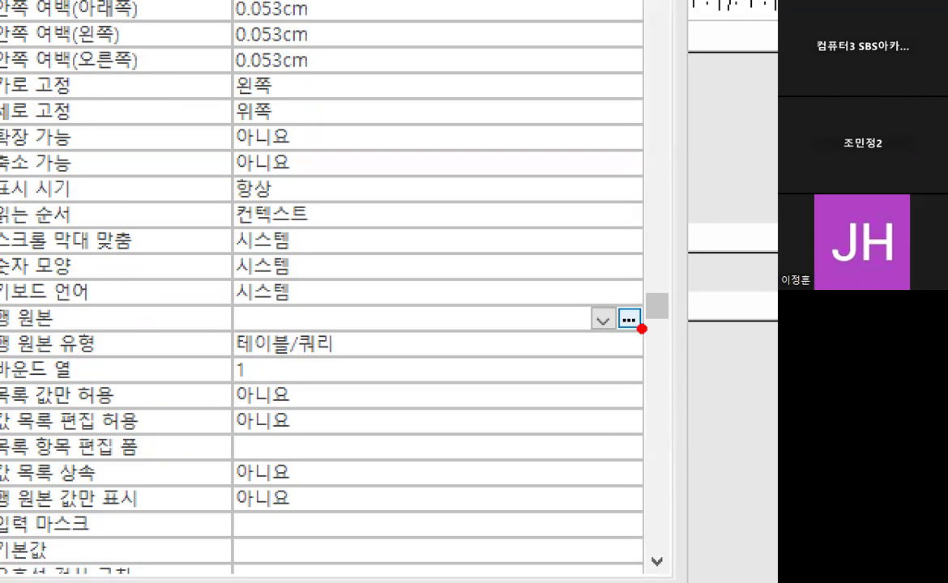
mouse_move(642, 329)
left_mouse_down()
mouse_move(632, 332)
mouse_move(673, 331)
left_mouse_up()
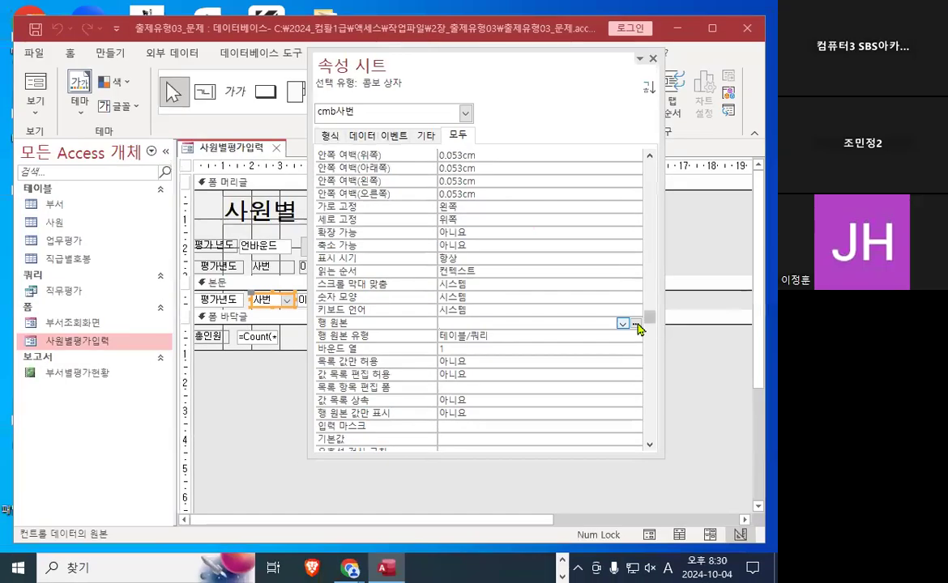
left_click(628, 319)
left_click(652, 58)
left_click_drag(300, 149, 301, 93)
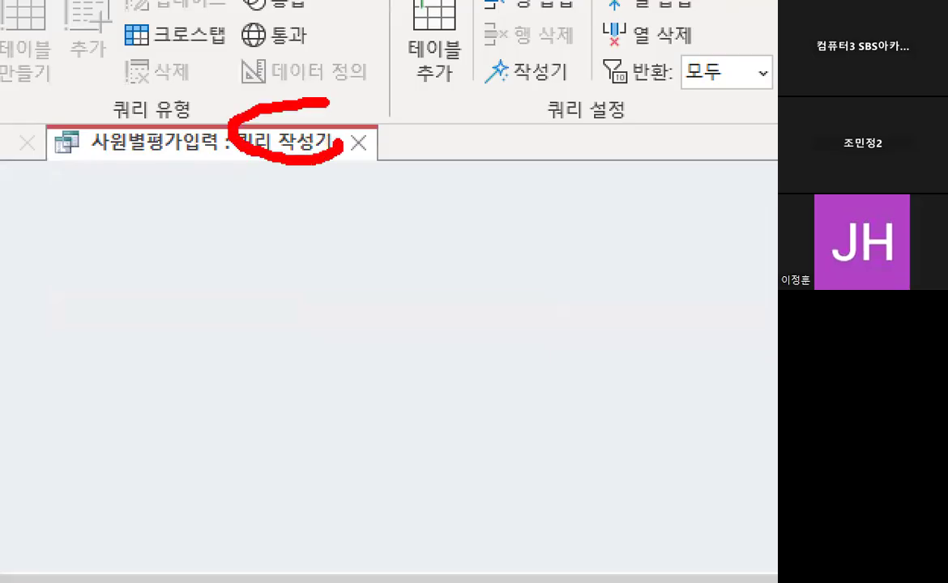
key("Escape")
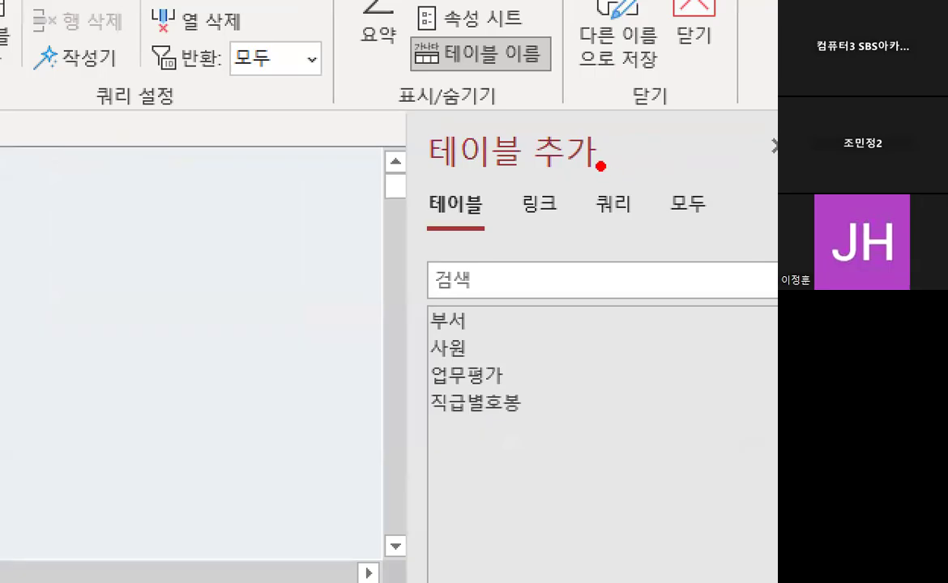
mouse_move(600, 166)
left_mouse_down()
mouse_move(510, 160)
mouse_move(559, 118)
mouse_move(611, 148)
left_mouse_up()
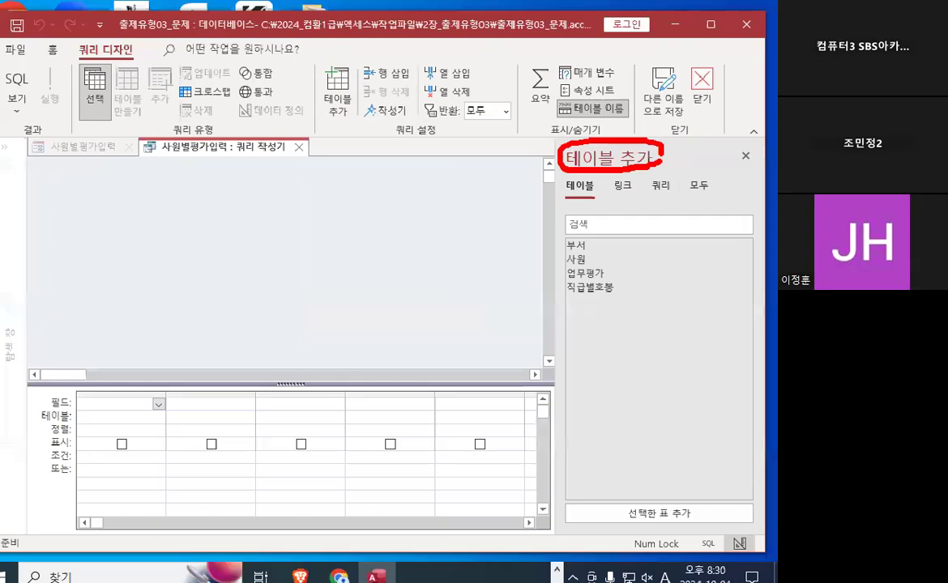
key("Escape")
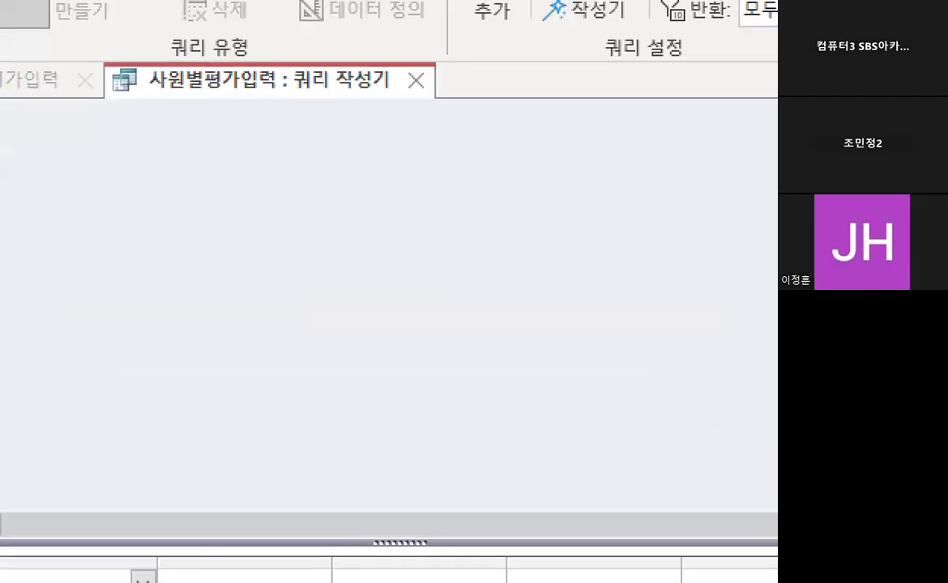
mouse_move(209, 206)
left_mouse_down()
mouse_move(226, 237)
mouse_move(281, 157)
left_mouse_up()
key("Escape")
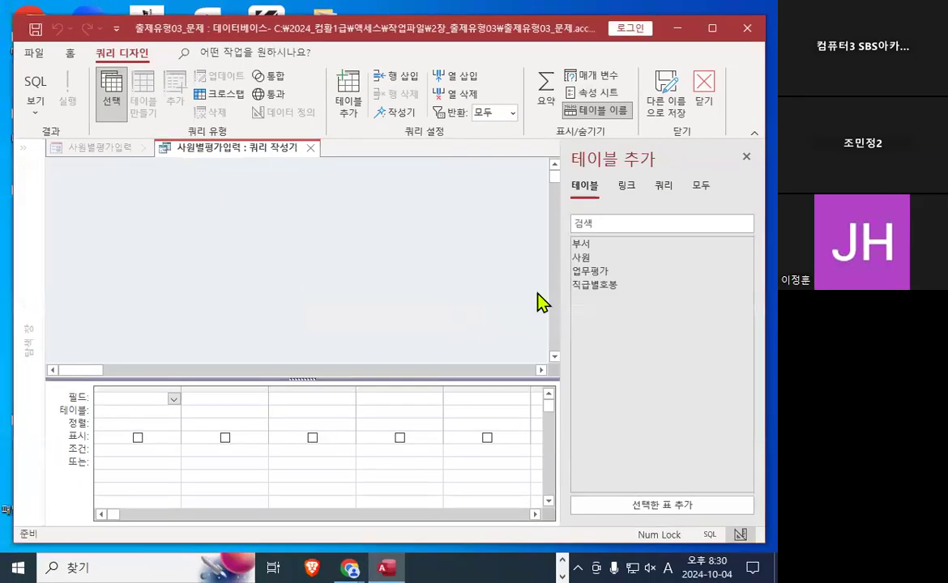
Add the 사원 table to the row source query and close the table list.
double_click(585, 259)
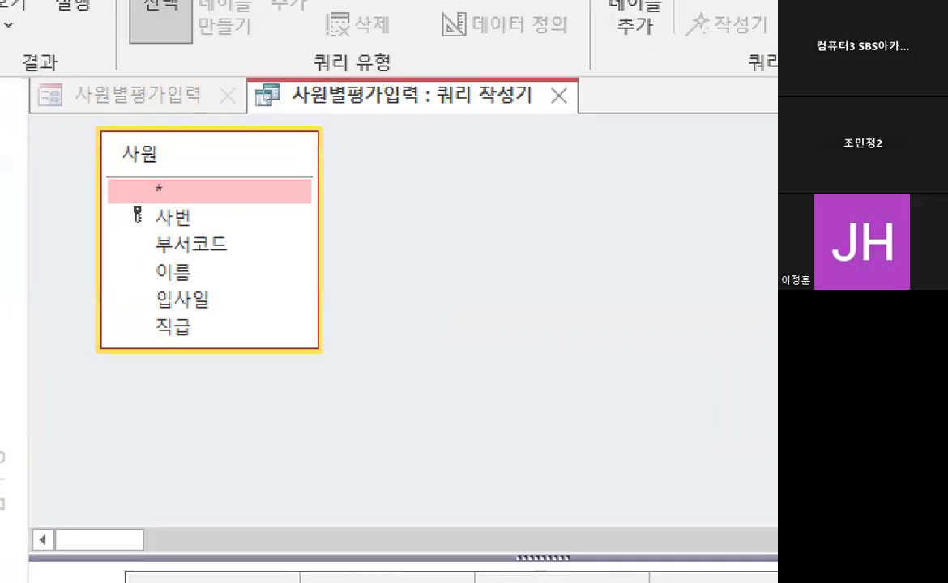
left_click_drag(111, 210, 124, 390)
left_click_drag(154, 509, 247, 489)
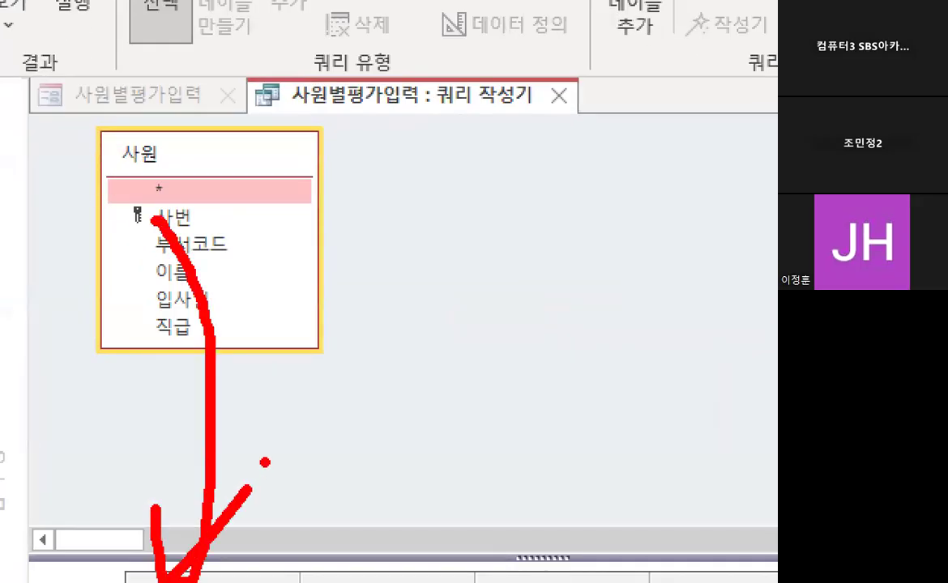
key("Escape")
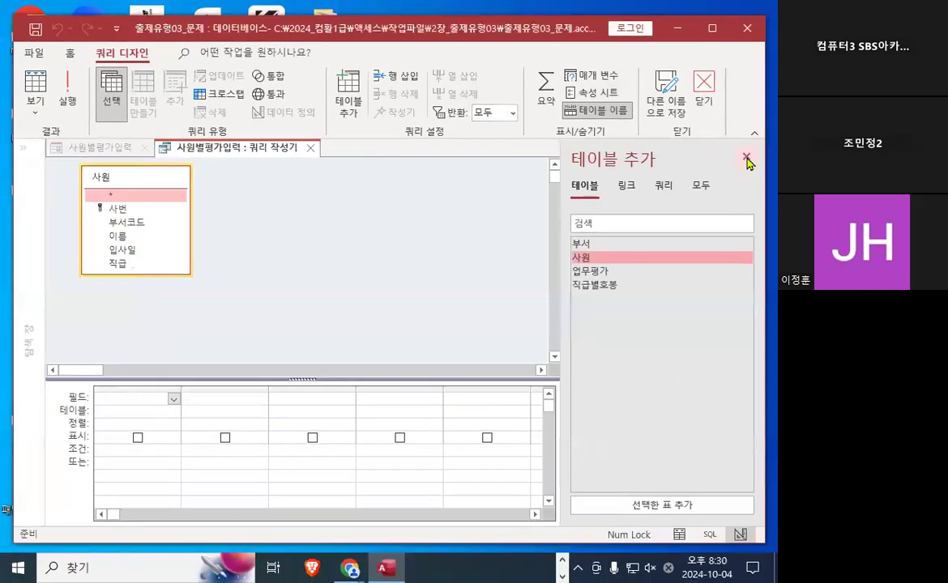
left_click(746, 159)
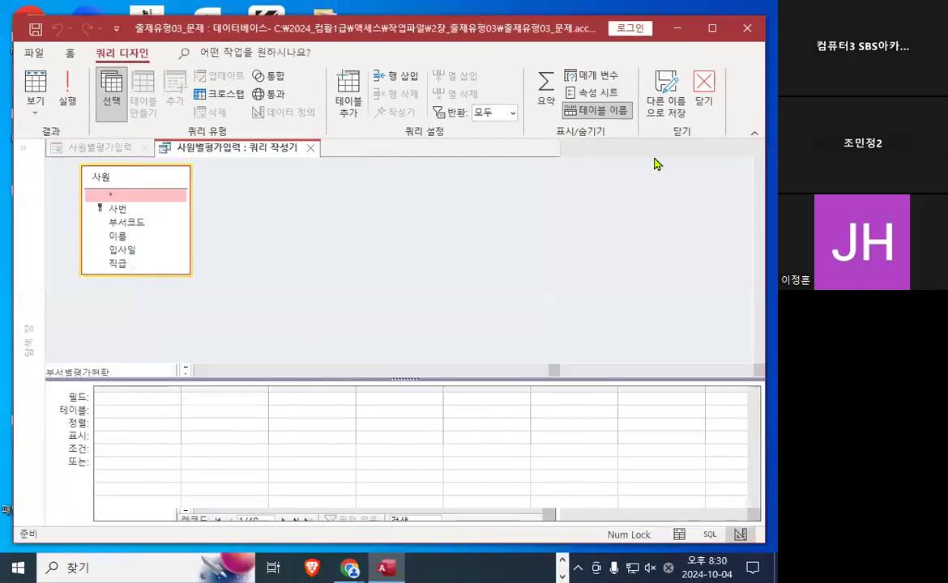
Add the 사번 and 이름 fields of the 사원 table to the query's output columns.
double_click(119, 211)
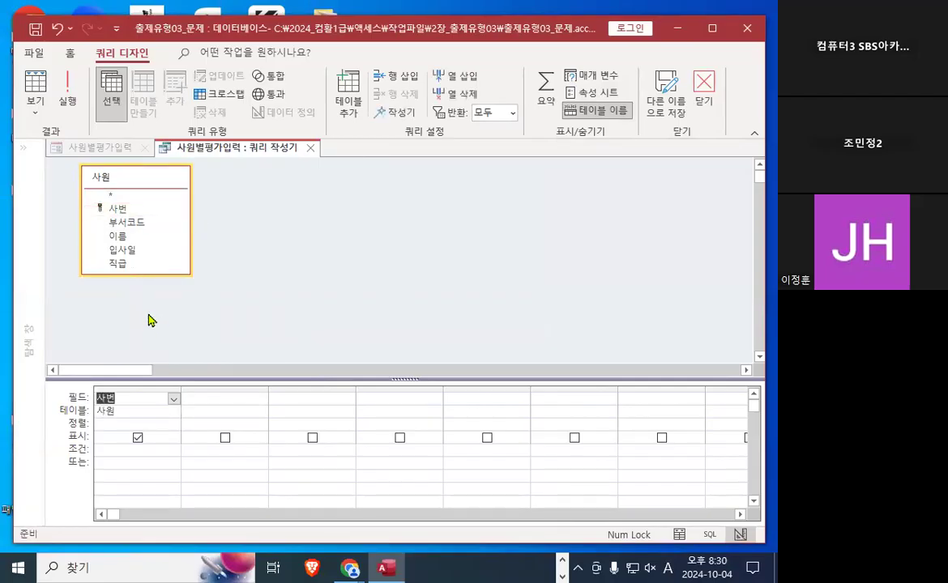
double_click(117, 236)
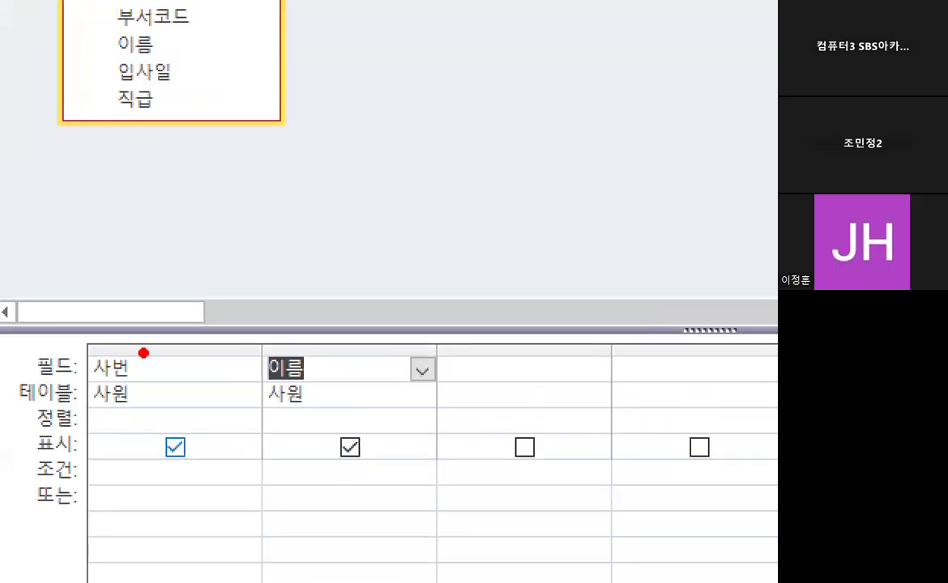
mouse_move(143, 353)
left_mouse_down()
mouse_move(85, 397)
mouse_move(97, 347)
left_mouse_up()
mouse_move(328, 374)
left_mouse_down()
mouse_move(287, 330)
mouse_move(328, 366)
left_mouse_up()
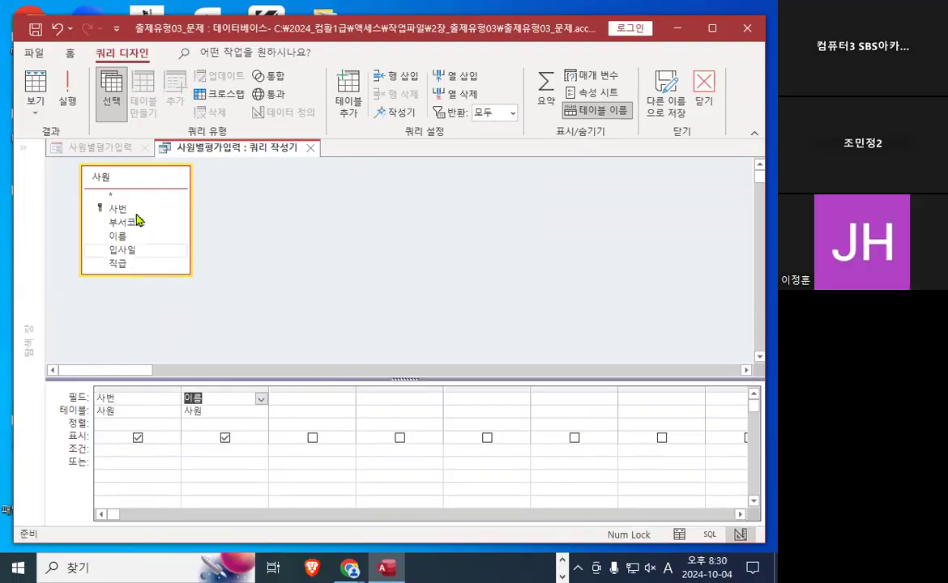
Run the row source query to check its 사번 and 이름 records, and return to the query's design view.
left_click(66, 96)
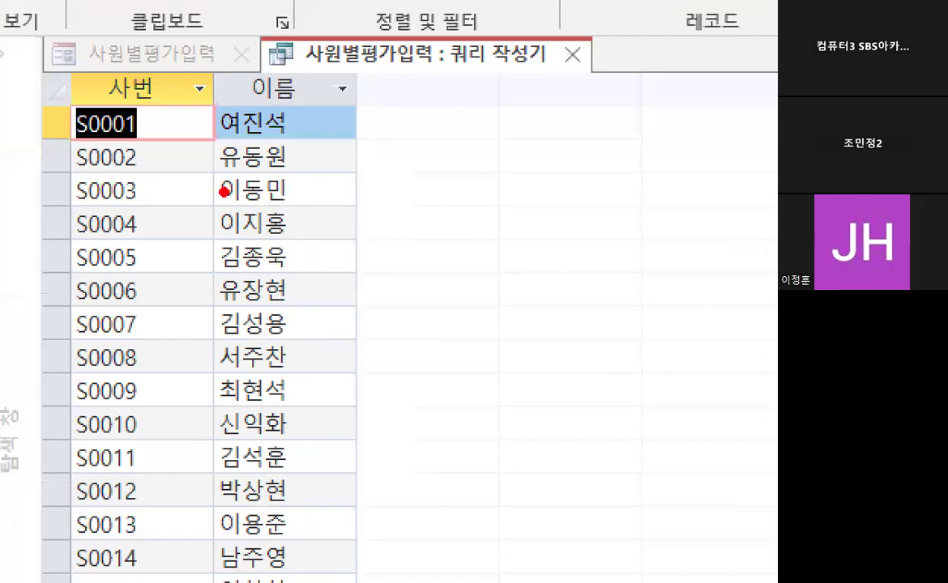
mouse_move(336, 215)
left_mouse_down()
mouse_move(226, 87)
mouse_move(312, 255)
left_mouse_up()
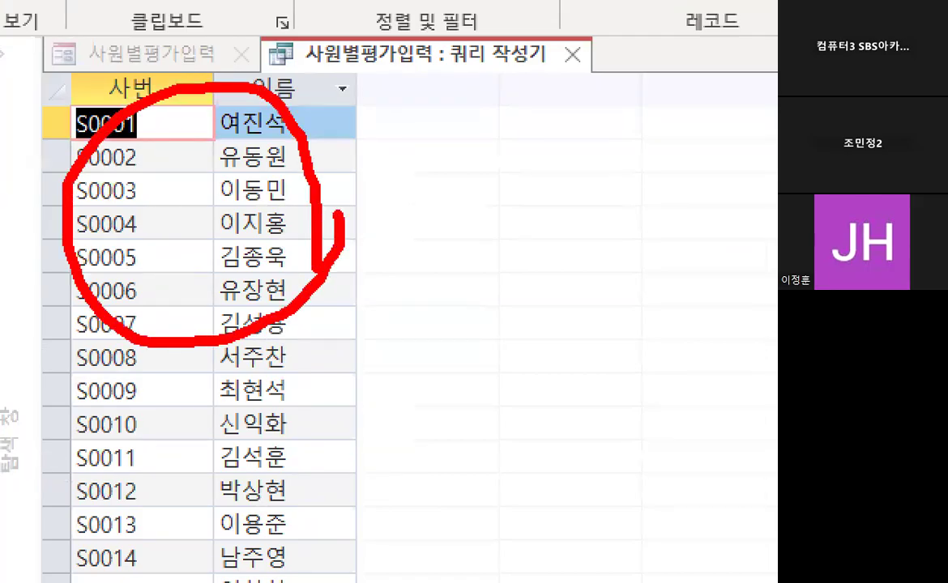
key("Escape")
key("ctrl+1")
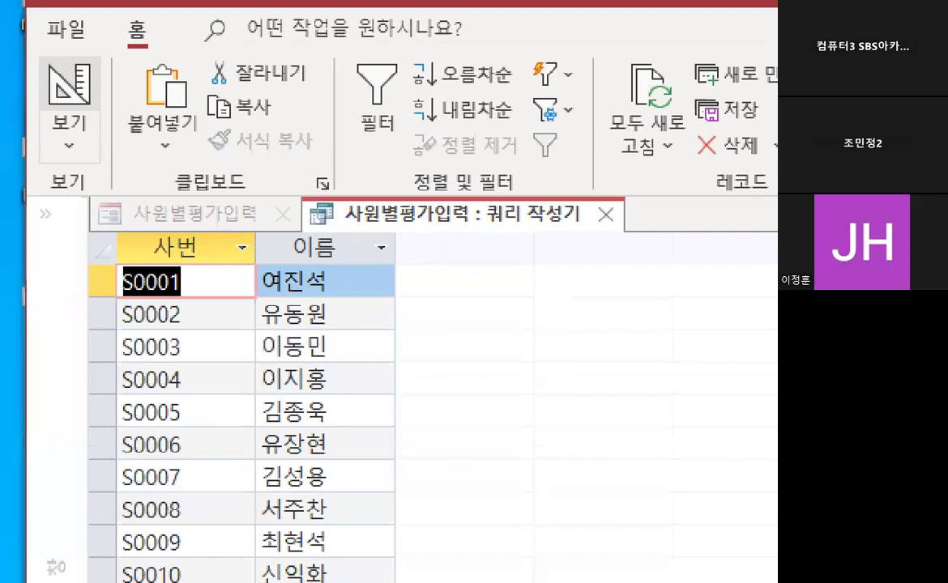
mouse_move(102, 75)
left_mouse_down()
mouse_move(34, 91)
mouse_move(104, 77)
left_mouse_up()
key("Escape")
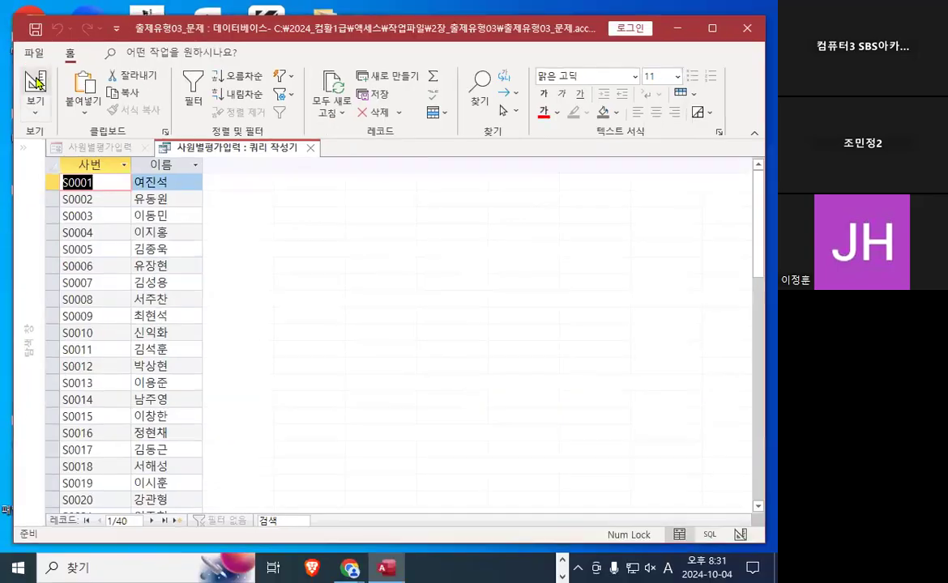
left_click(36, 81)
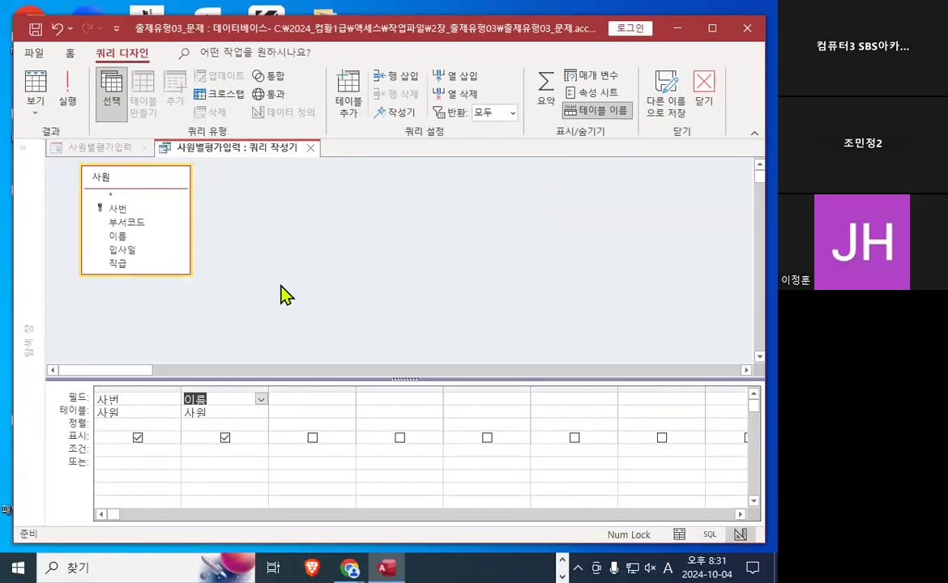
key("ctrl+1")
mouse_move(368, 422)
left_mouse_down()
mouse_move(363, 352)
mouse_move(365, 421)
left_mouse_up()
key("Escape")
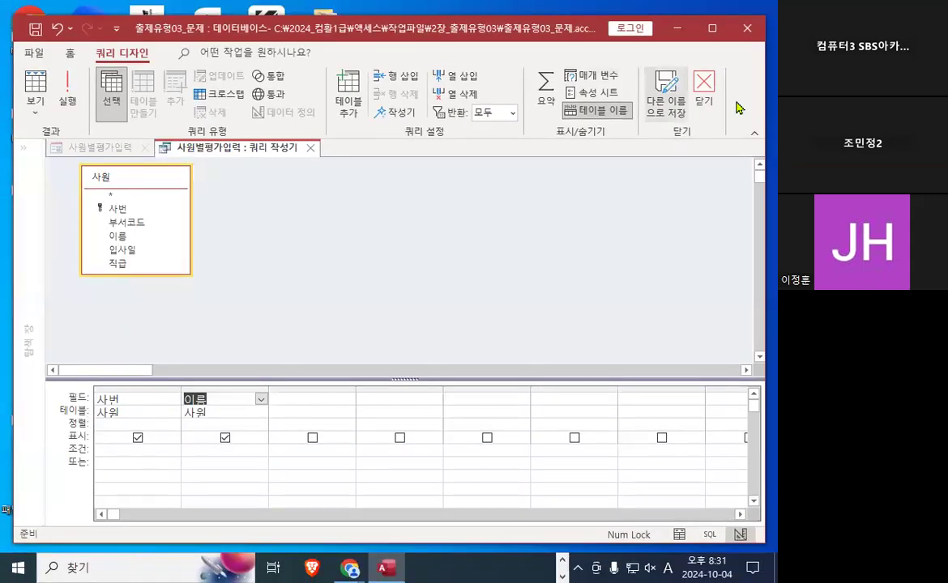
Close the query builder and save the SQL statement as the 사번 combo box's row source.
left_click(703, 88)
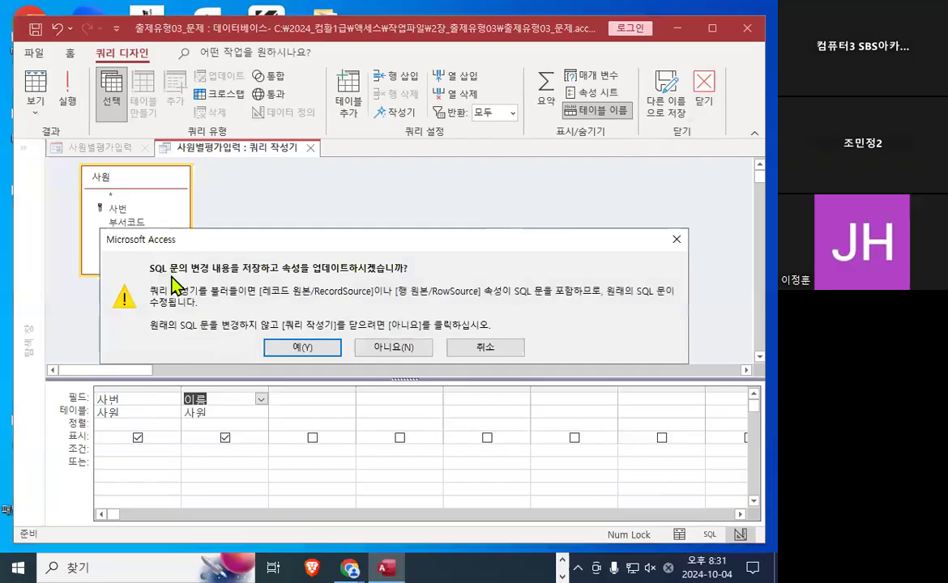
left_click(308, 346)
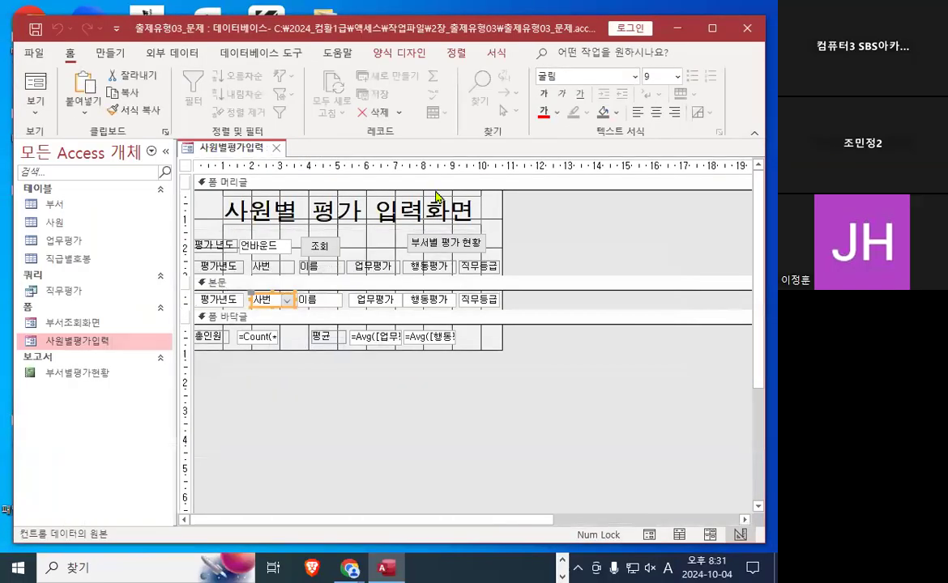
scroll(520, 168, "up", 2)
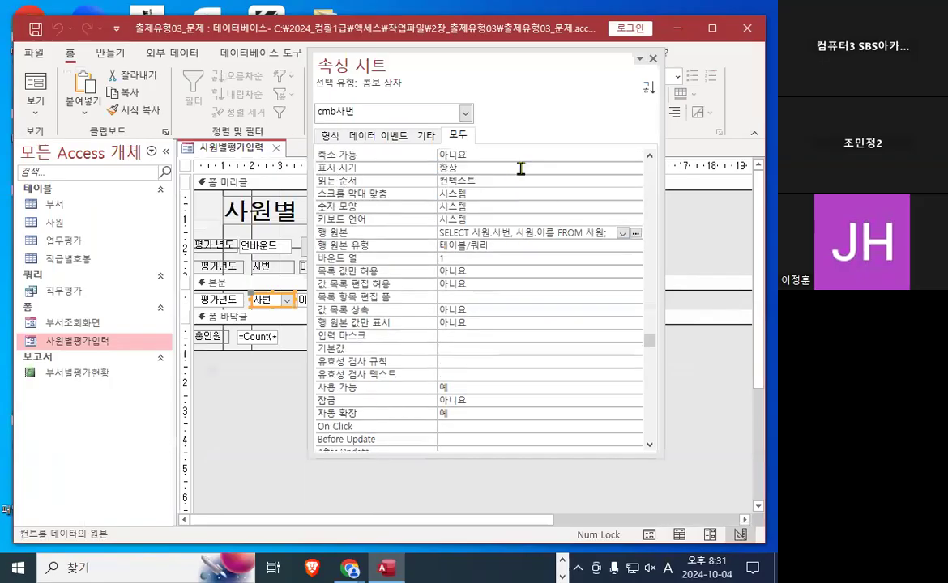
key("ctrl+1")
left_click(492, 211)
left_click_drag(386, 272, 689, 276)
key("Escape")
key("ctrl+1")
mouse_move(332, 264)
left_mouse_down()
mouse_move(313, 260)
mouse_move(357, 258)
left_mouse_up()
mouse_move(410, 130)
left_mouse_down()
mouse_move(460, 133)
mouse_move(418, 166)
mouse_move(463, 189)
left_mouse_up()
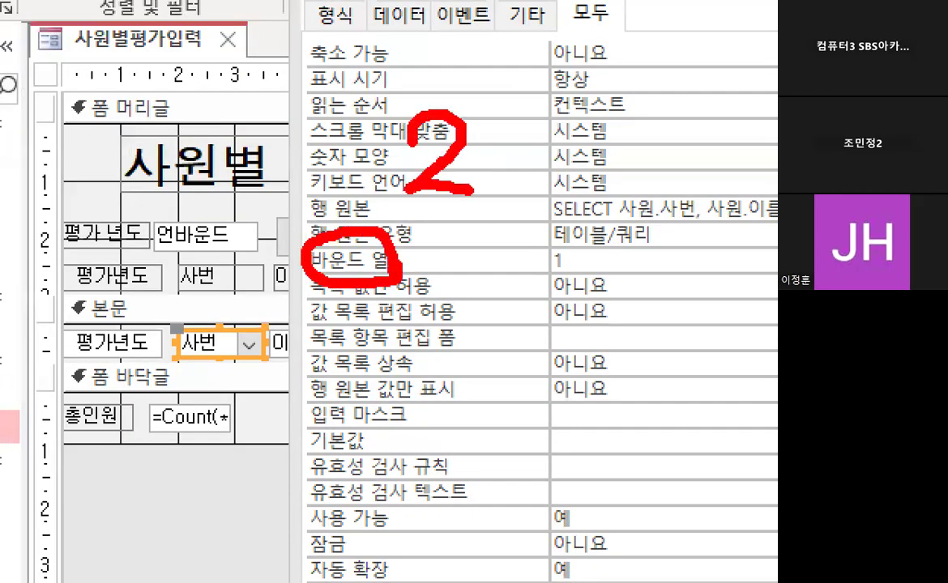
mouse_move(523, 191)
left_mouse_down()
mouse_move(348, 201)
mouse_move(541, 201)
left_mouse_up()
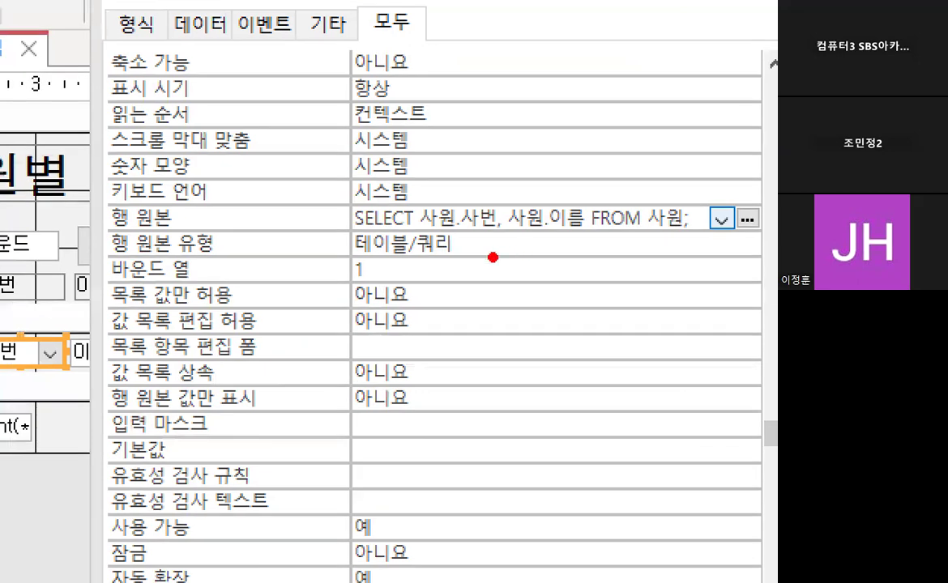
mouse_move(524, 217)
left_mouse_down()
mouse_move(499, 250)
mouse_move(451, 227)
mouse_move(483, 194)
mouse_move(509, 240)
left_mouse_up()
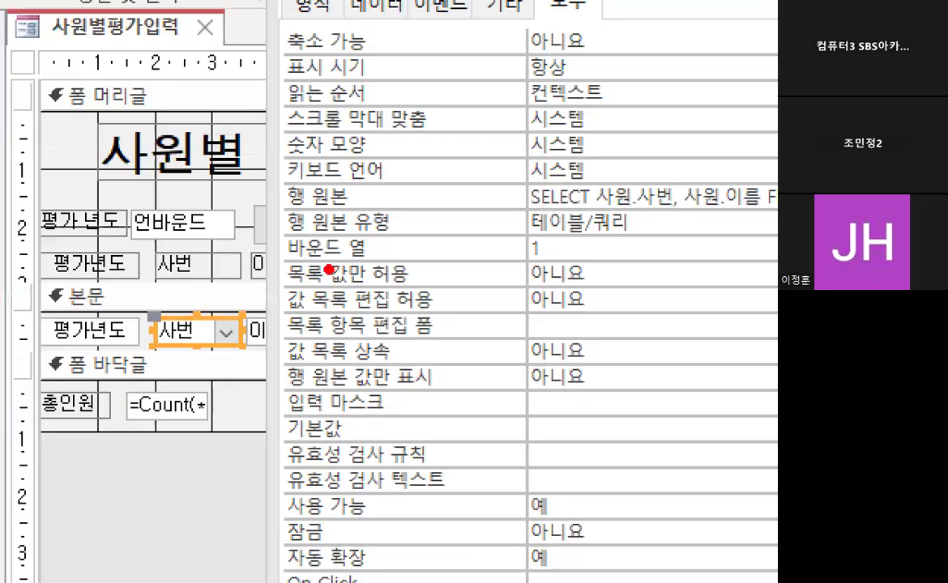
left_click_drag(277, 265, 385, 266)
mouse_move(557, 217)
left_mouse_down()
mouse_move(519, 264)
mouse_move(565, 248)
left_mouse_up()
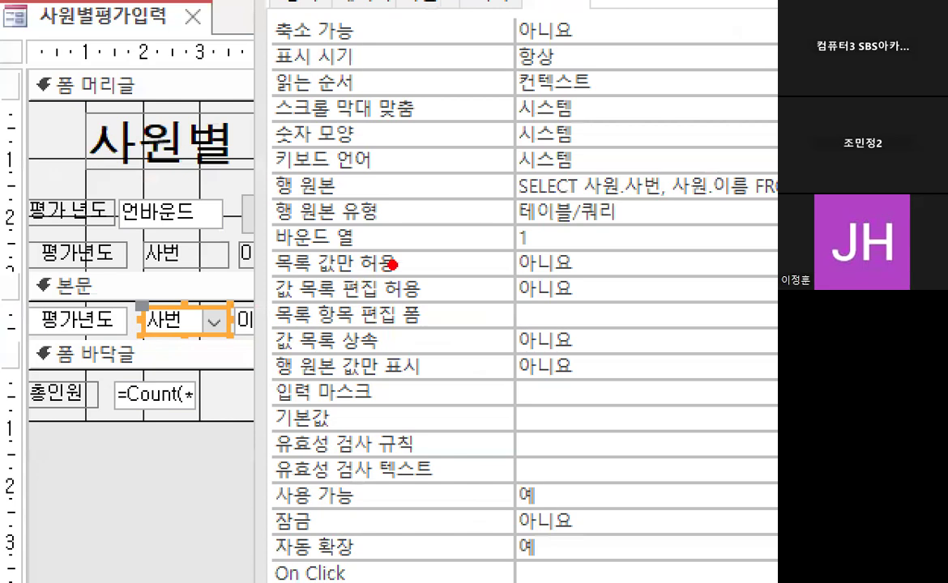
mouse_move(385, 261)
left_mouse_down()
mouse_move(310, 275)
mouse_move(389, 269)
left_mouse_up()
mouse_move(527, 251)
left_mouse_down()
mouse_move(503, 275)
mouse_move(546, 246)
left_mouse_up()
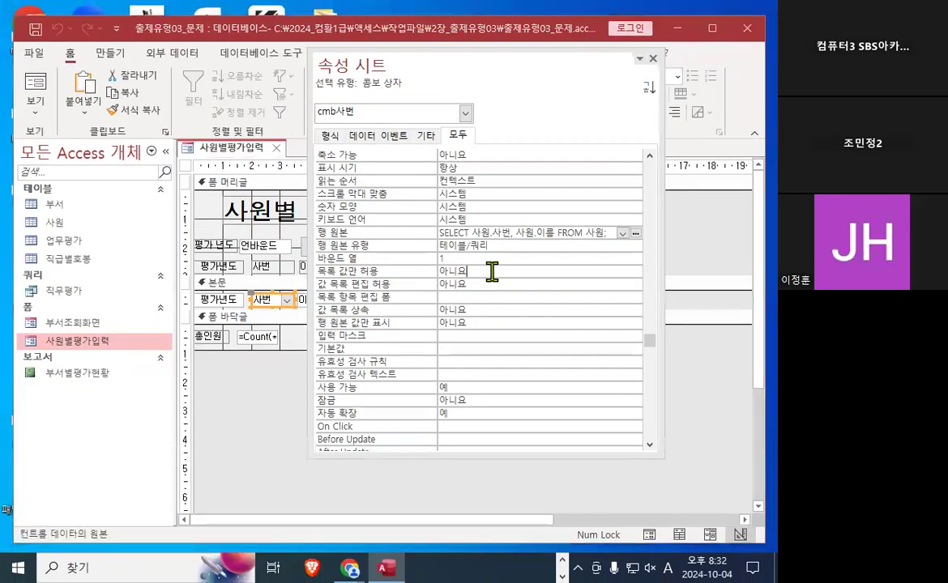
Set the 사번 combo box's 목록 값만 허용 property to 예.
double_click(632, 271)
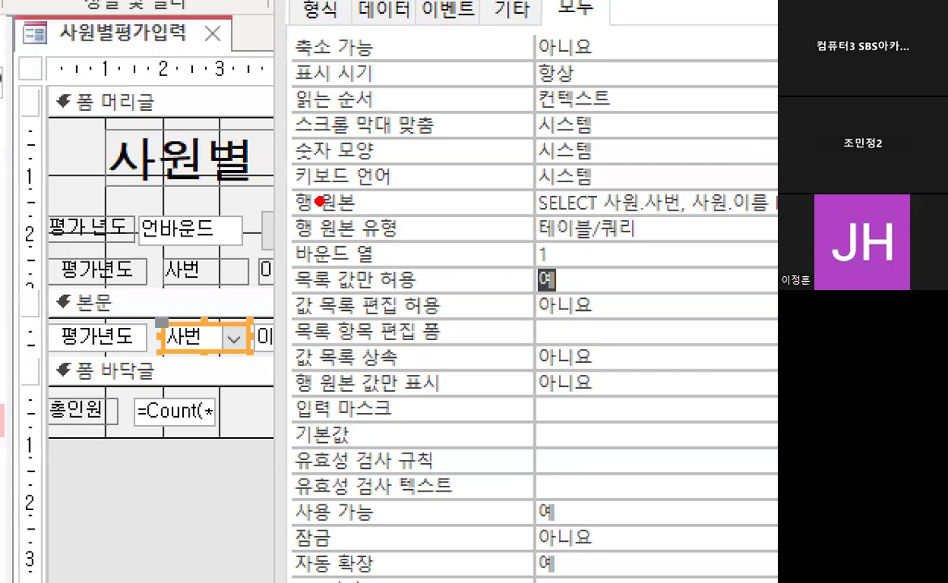
mouse_move(298, 184)
left_mouse_down()
mouse_move(269, 248)
mouse_move(293, 292)
left_mouse_up()
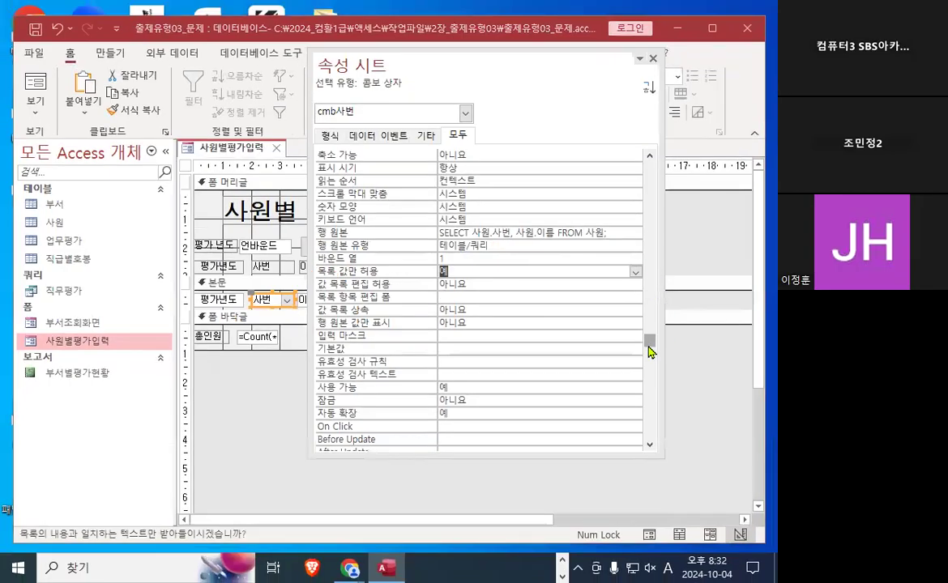
Set the 사번 combo box's 열 개수 property to 2.
left_click_drag(650, 353, 653, 185)
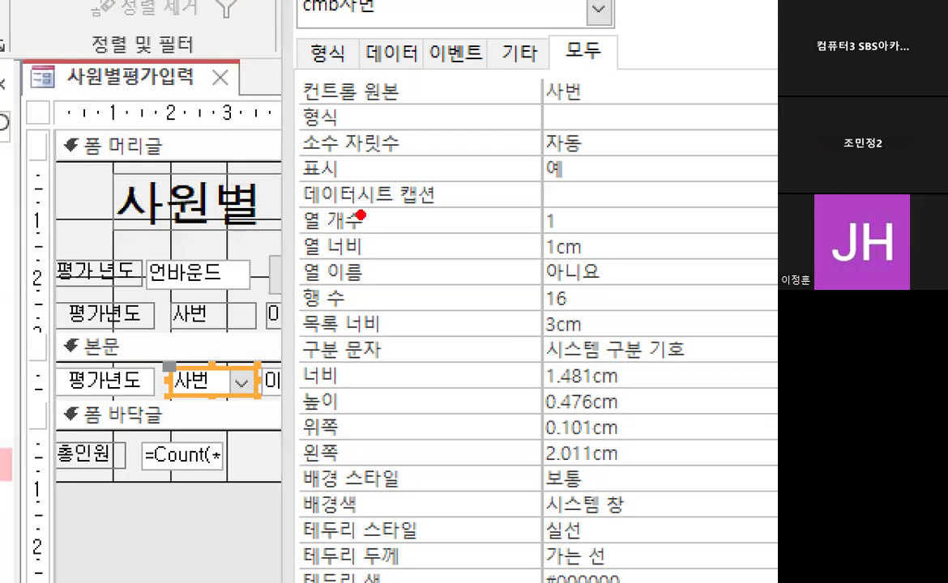
mouse_move(360, 215)
left_mouse_down()
mouse_move(293, 228)
mouse_move(380, 205)
left_mouse_up()
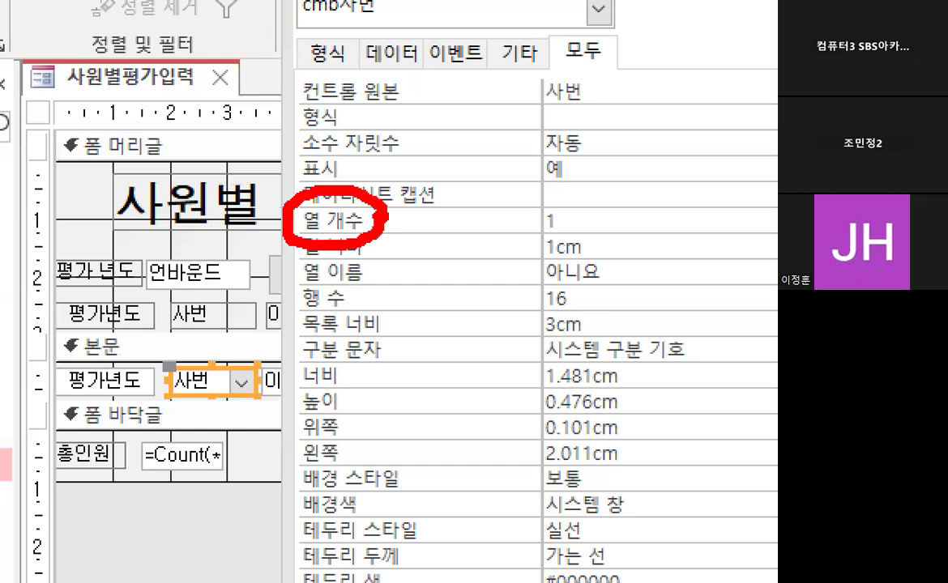
left_click_drag(580, 221, 567, 235)
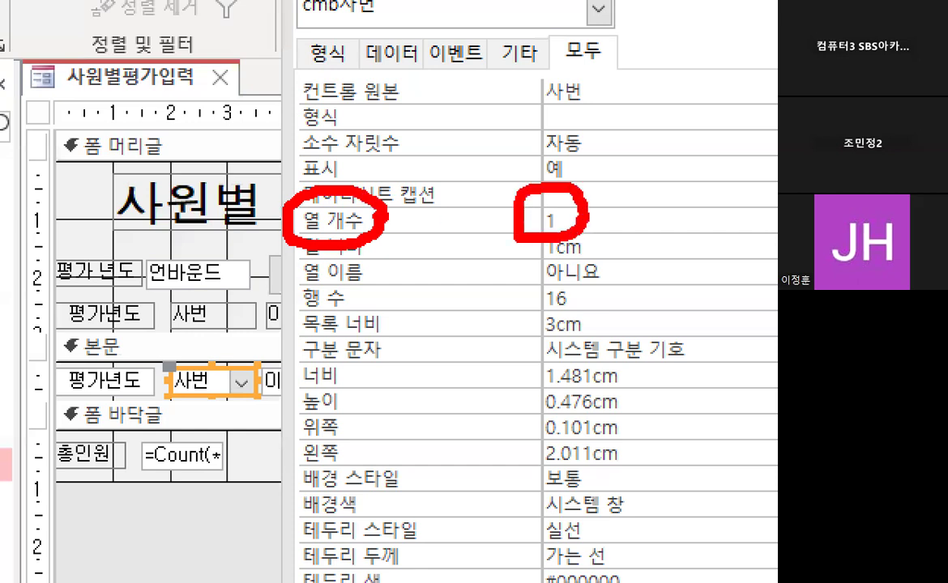
key("Escape")
left_click_drag(449, 220, 415, 220)
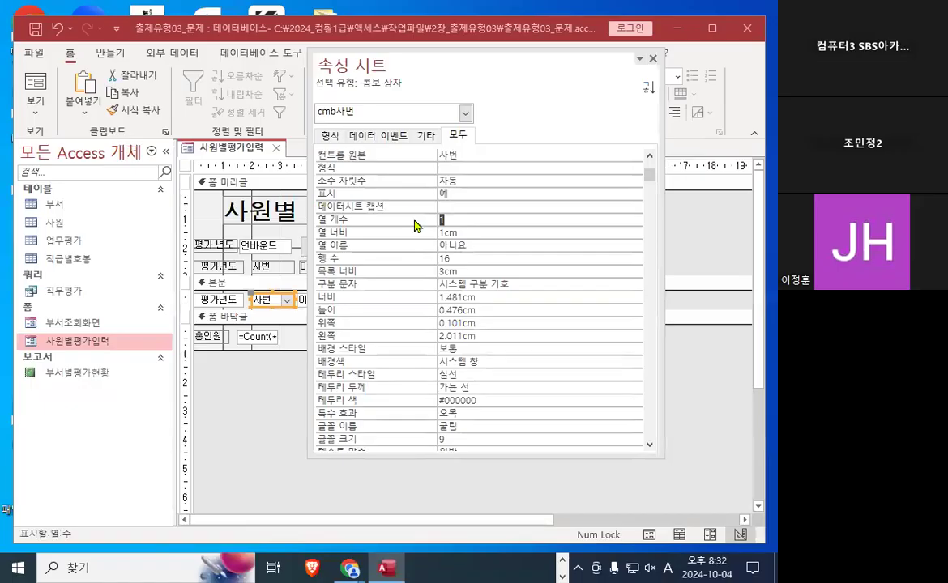
type("2")
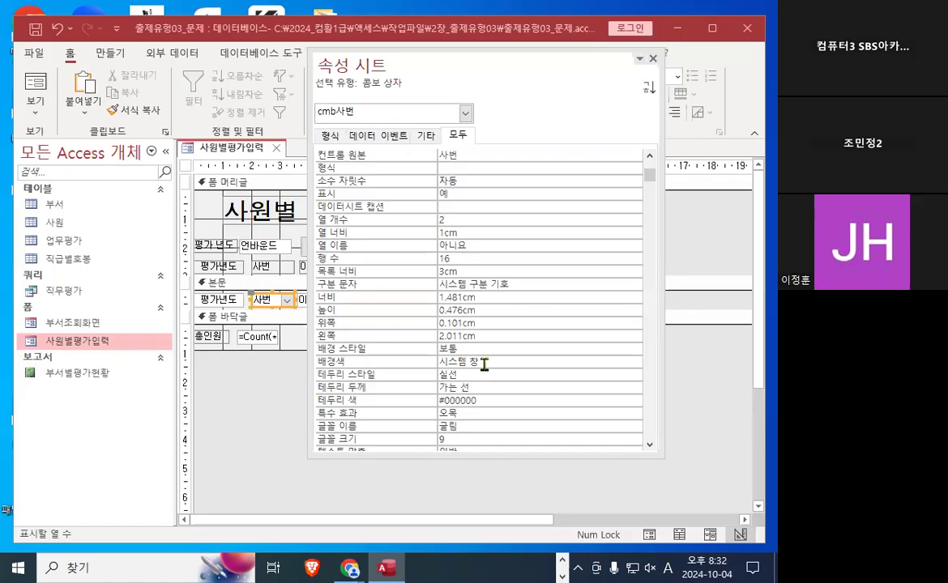
Move the property sheet aside to uncover more of the form's controls.
key("ctrl+1")
mouse_move(501, 282)
left_mouse_down()
mouse_move(406, 169)
mouse_move(459, 296)
left_mouse_up()
key("Escape")
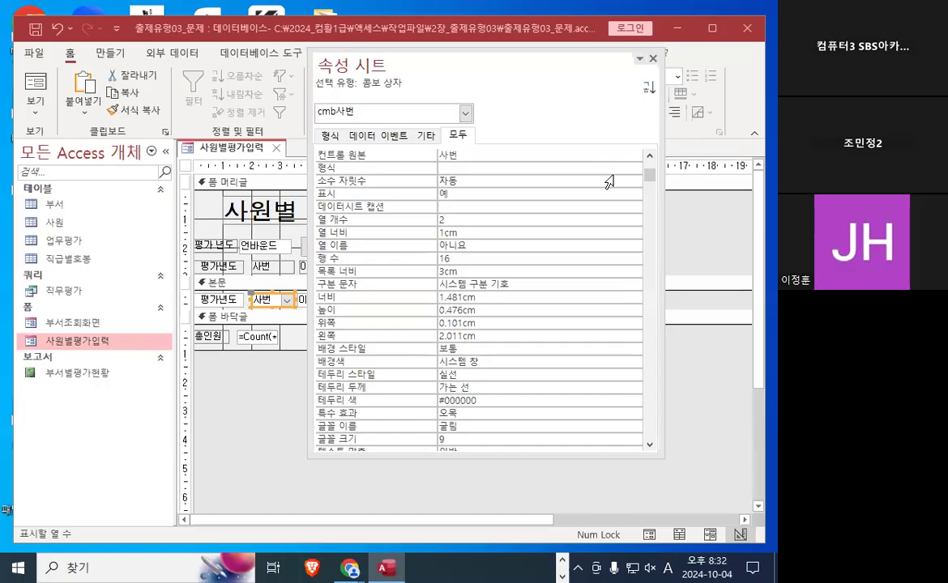
left_click_drag(554, 60, 635, 51)
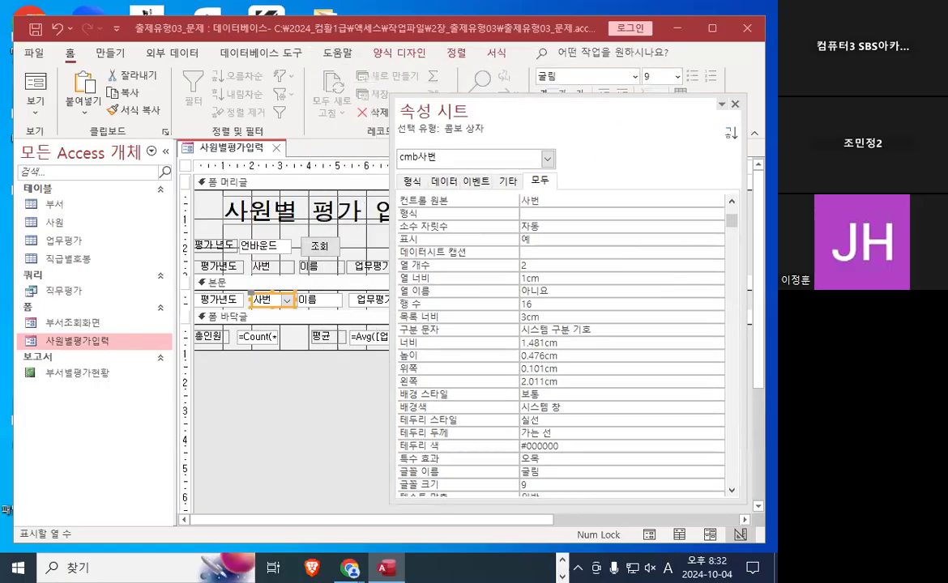
key("ctrl+1")
mouse_move(512, 279)
left_mouse_down()
mouse_move(551, 259)
mouse_move(496, 247)
mouse_move(556, 243)
left_mouse_up()
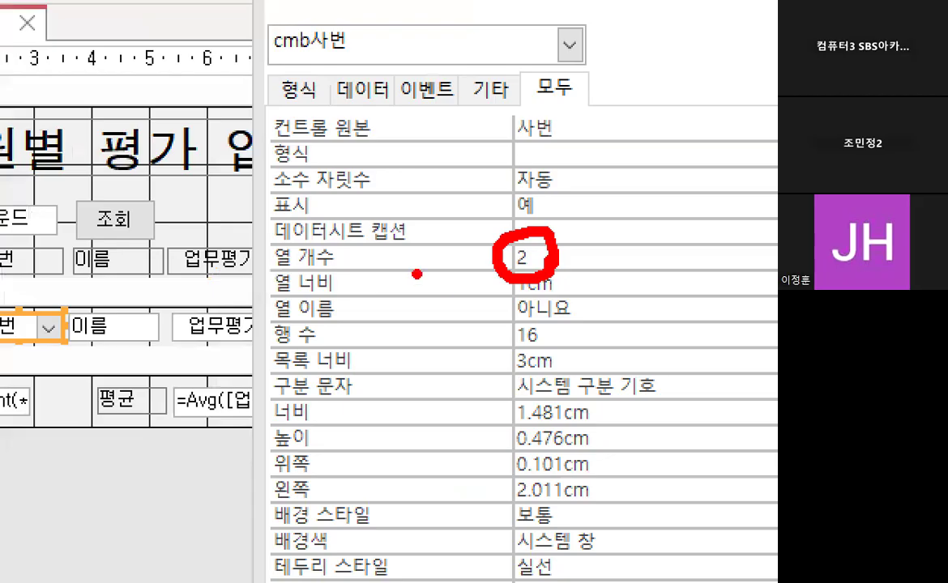
left_click_drag(312, 198, 405, 105)
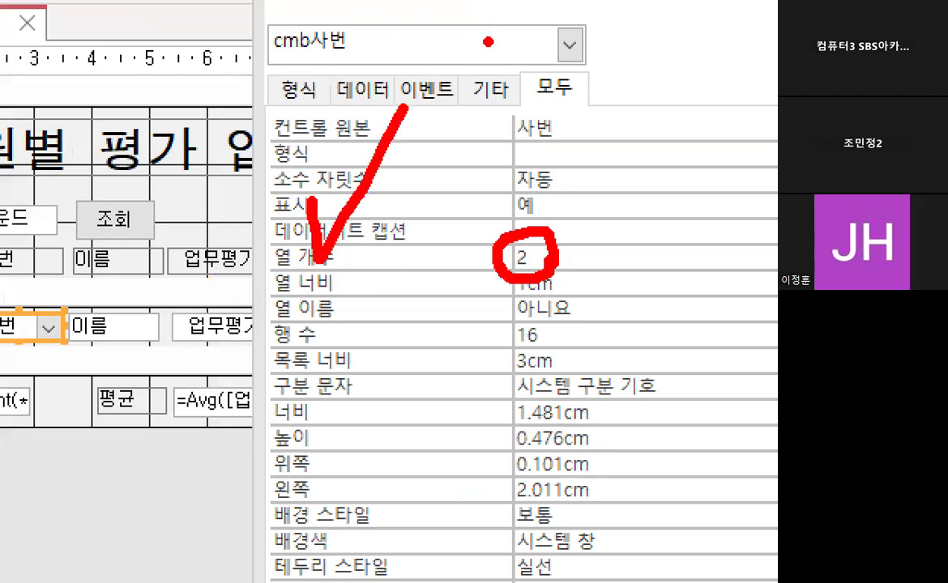
key("Escape")
Save the form and check the first record's 사번 drop-down list in form view.
left_click(35, 32)
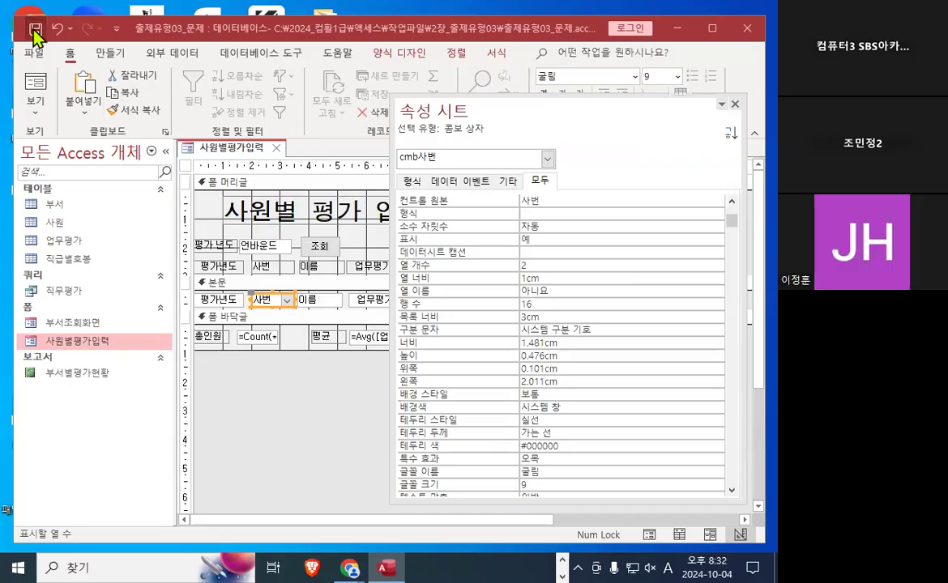
left_click(36, 91)
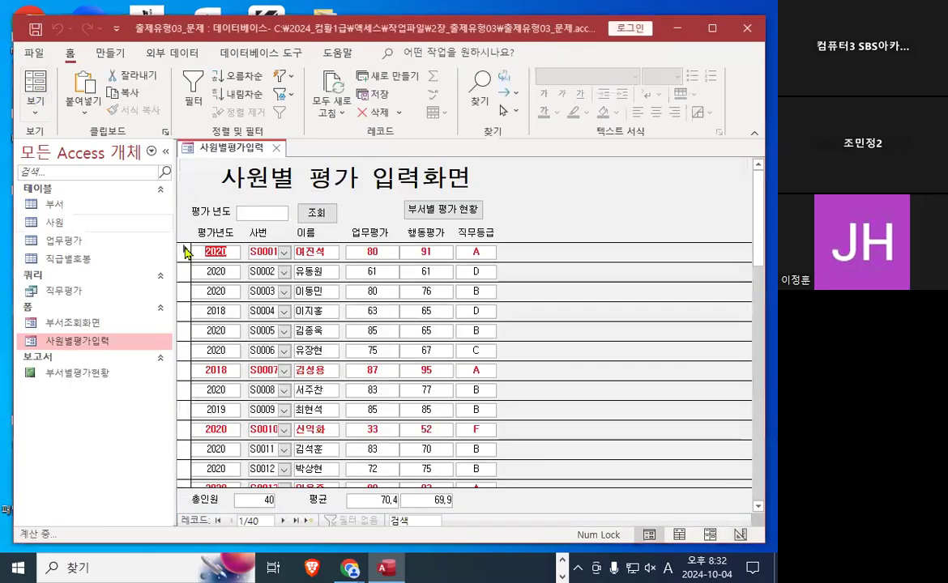
left_click(284, 252)
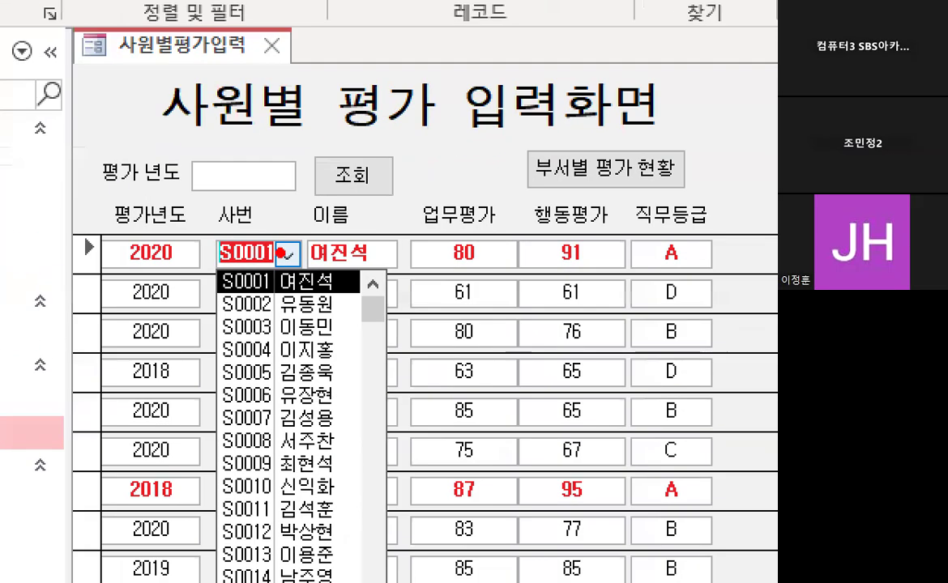
mouse_move(377, 333)
left_mouse_down()
mouse_move(346, 349)
mouse_move(262, 238)
mouse_move(390, 323)
left_mouse_up()
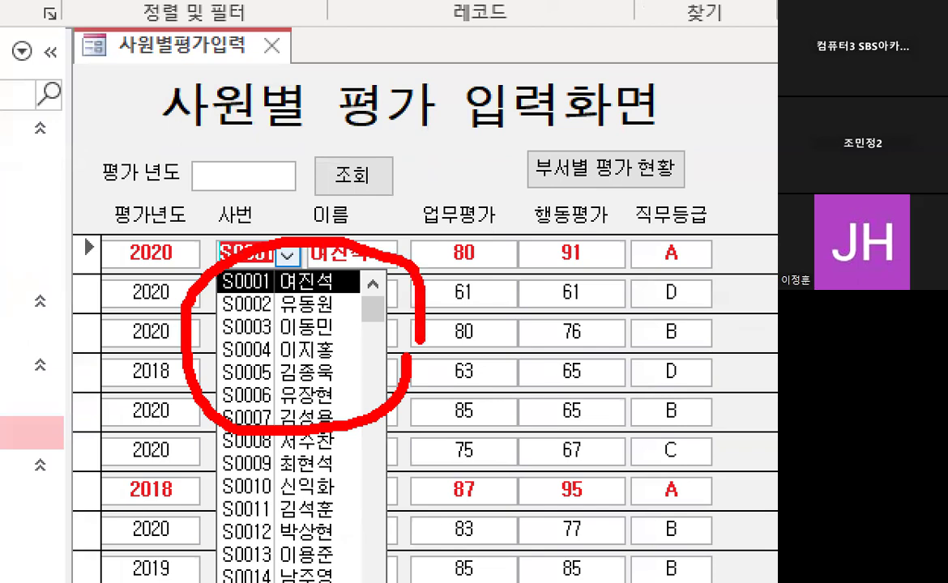
left_click_drag(313, 203, 462, 61)
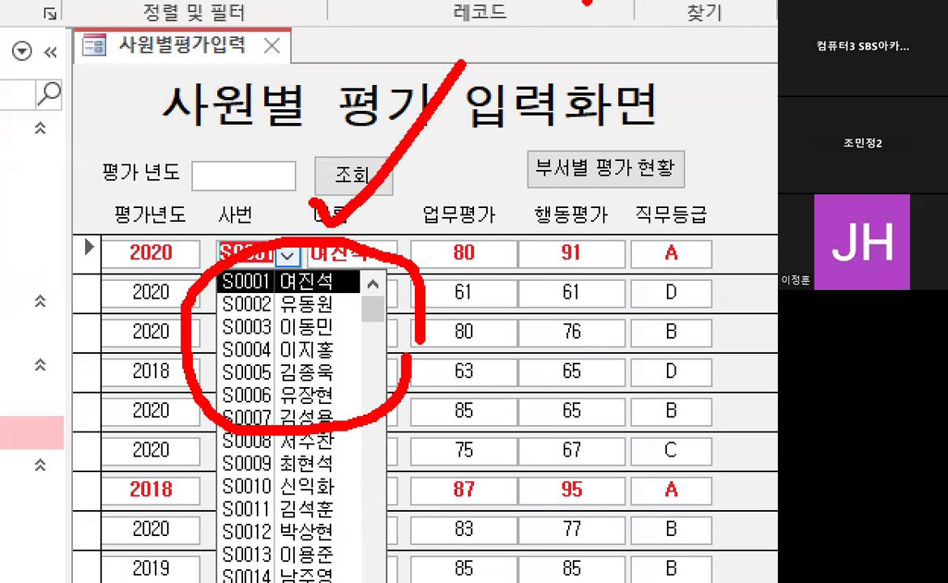
key("Escape")
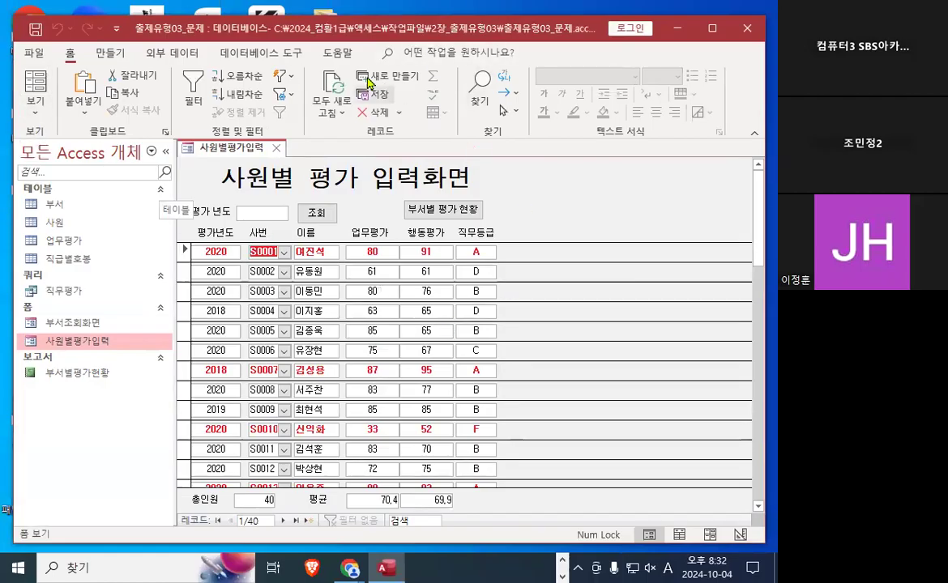
Return the 사원별평가입력 form to design view and close its property sheet.
left_click(35, 110)
left_click(49, 248)
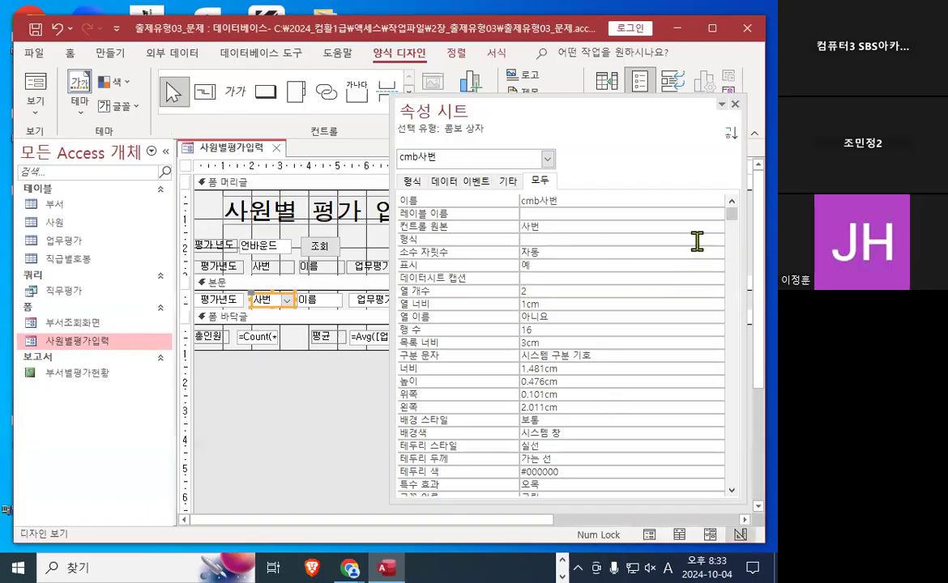
left_click(735, 104)
Close the current database and open 완전정복01_문제.accdb from the 2장_출제유형03 folder.
left_click(36, 53)
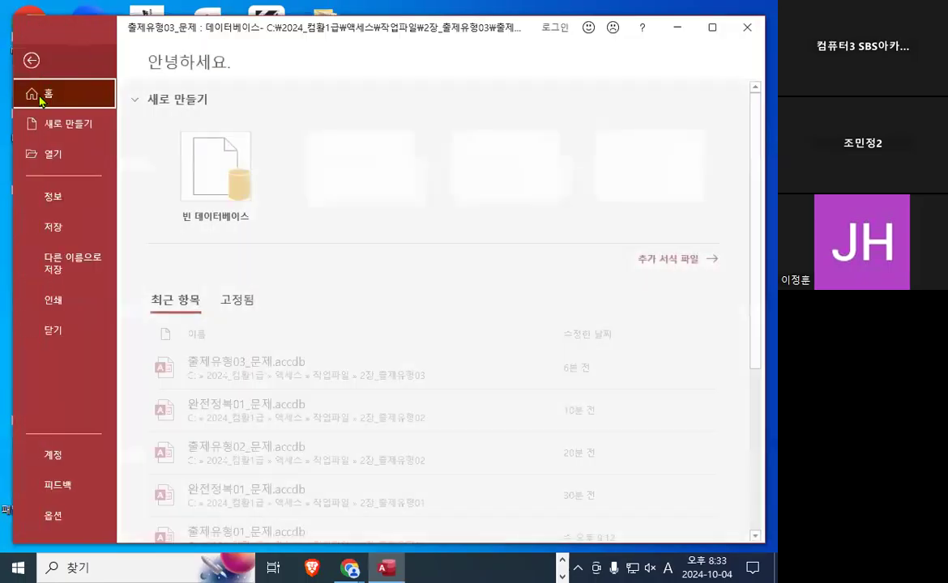
left_click(81, 331)
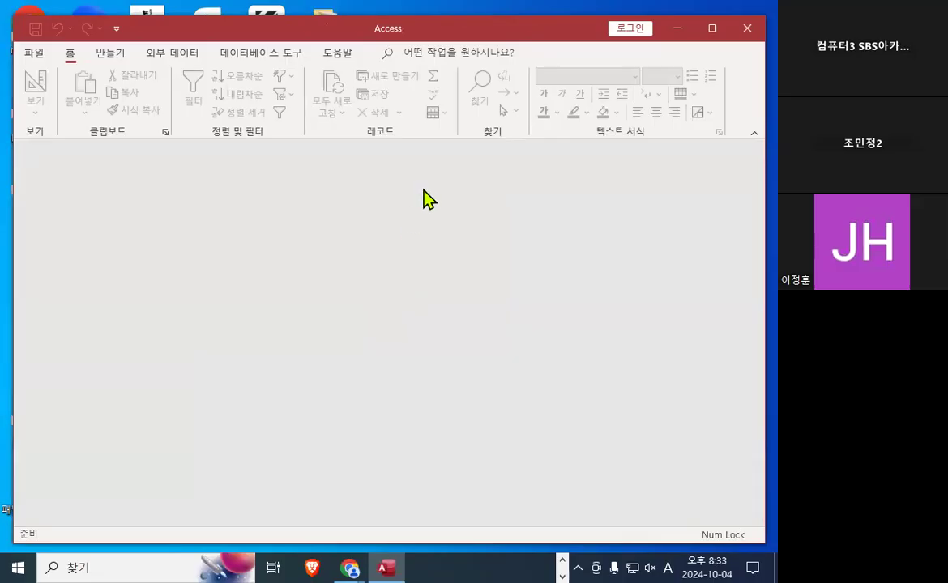
left_click(34, 154)
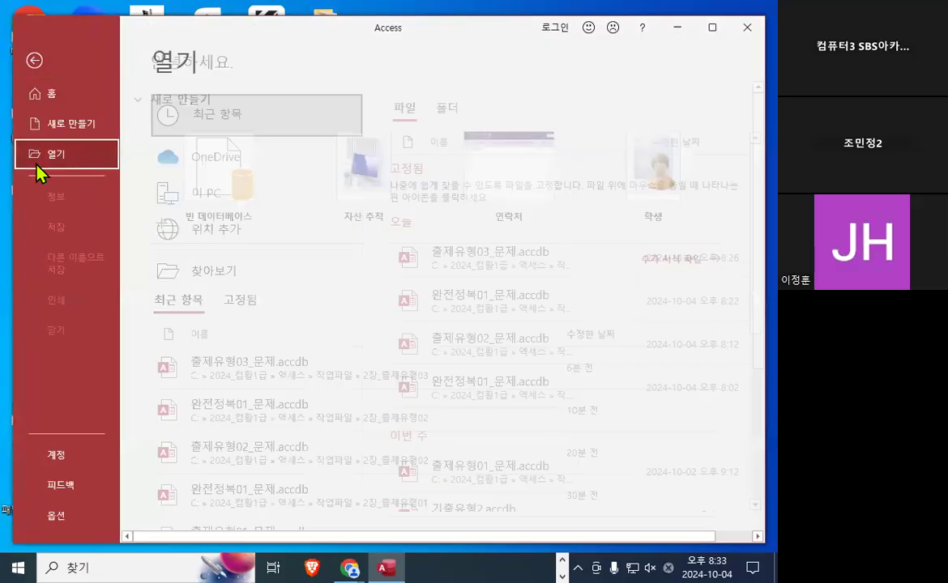
left_click(231, 279)
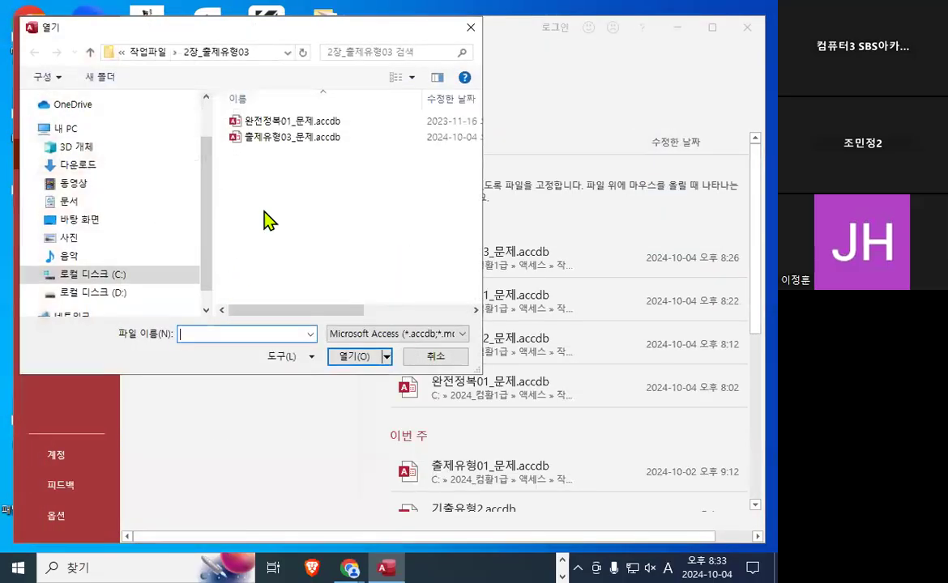
double_click(283, 121)
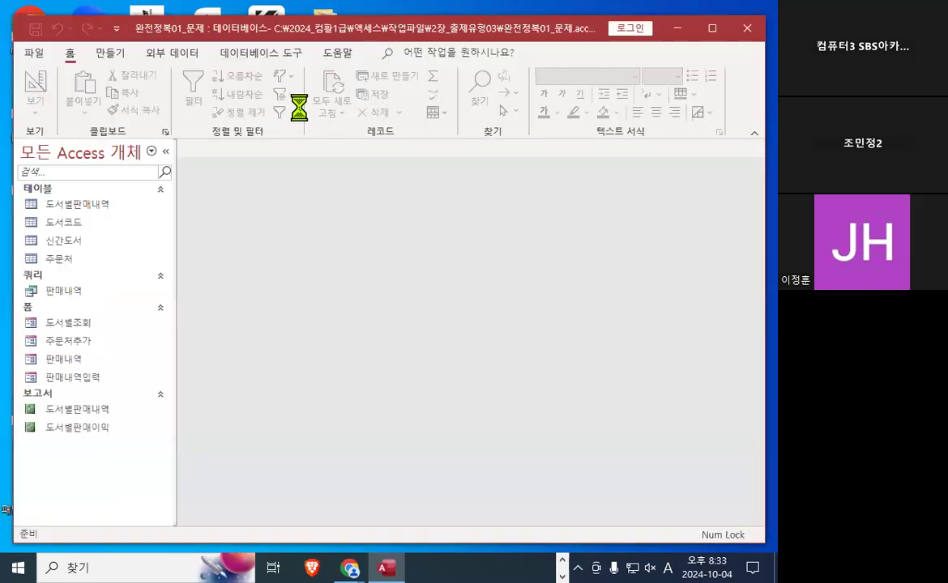
Open the 판매내역입력 form in design view.
right_click(65, 380)
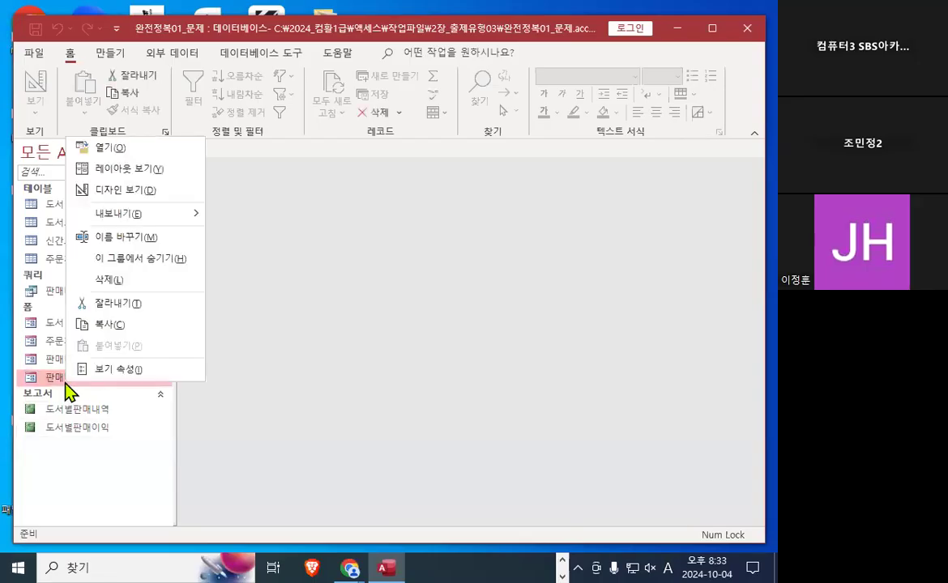
left_click(145, 190)
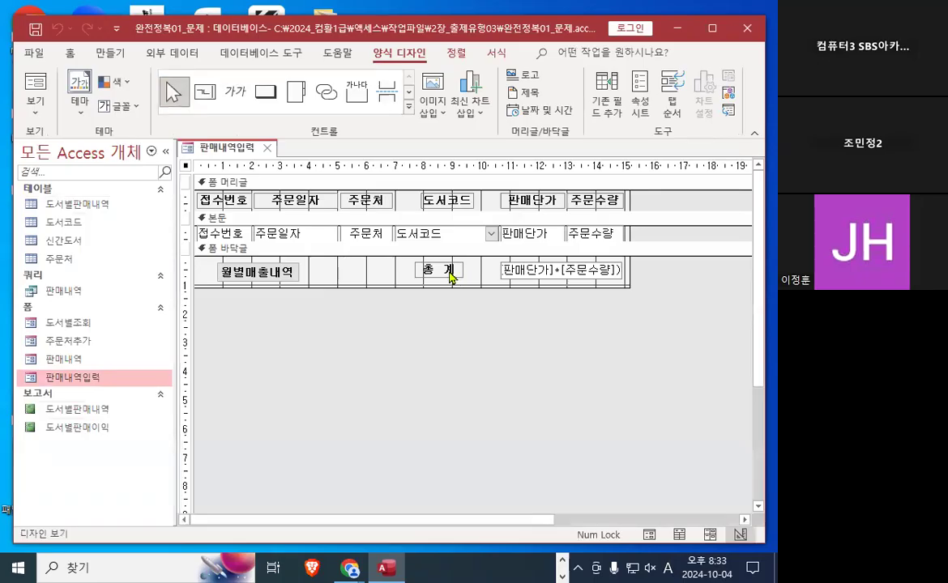
key("ctrl+1")
left_click(253, 215)
left_click_drag(253, 216, 242, 226)
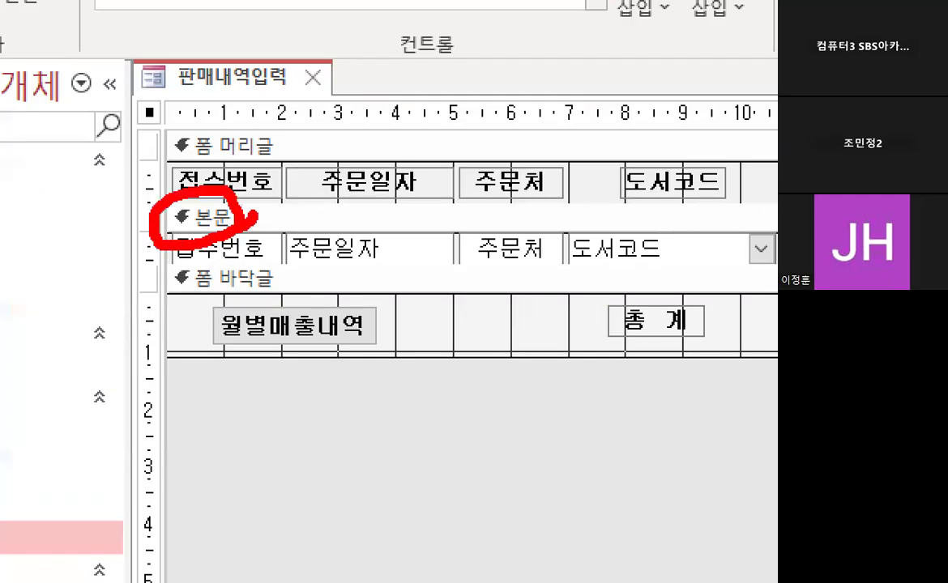
key("Escape")
key("ctrl+1")
left_click(543, 239)
mouse_move(572, 255)
left_mouse_down()
mouse_move(490, 261)
mouse_move(568, 245)
left_mouse_up()
key("Escape")
Select the 도서코드 combo box in the detail section of the 판매내역입력 form.
left_click(448, 233)
key("ctrl+1")
left_click(449, 232)
mouse_move(501, 231)
left_mouse_down()
mouse_move(441, 183)
mouse_move(489, 237)
left_mouse_up()
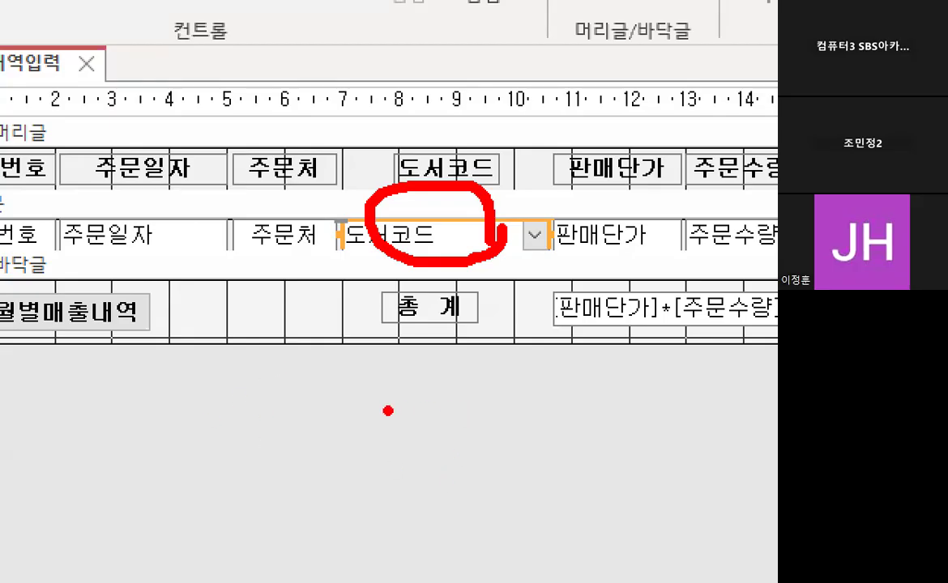
Open the property sheet of the 도서코드 combo box and reposition it so that more of its properties fit on screen.
mouse_move(397, 359)
left_mouse_down()
mouse_move(349, 402)
mouse_move(397, 374)
left_mouse_up()
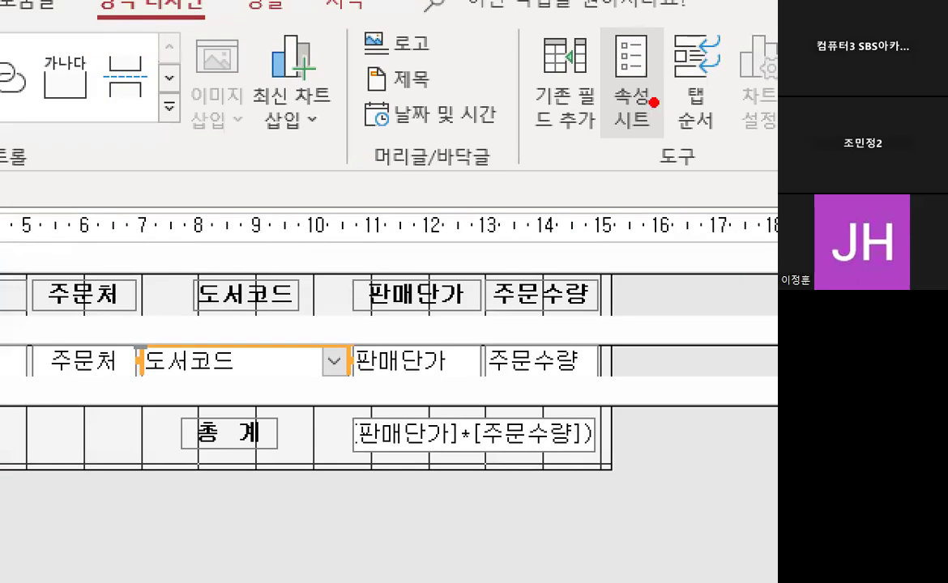
mouse_move(677, 110)
left_mouse_down()
mouse_move(689, 75)
mouse_move(693, 115)
left_mouse_up()
left_click(639, 108)
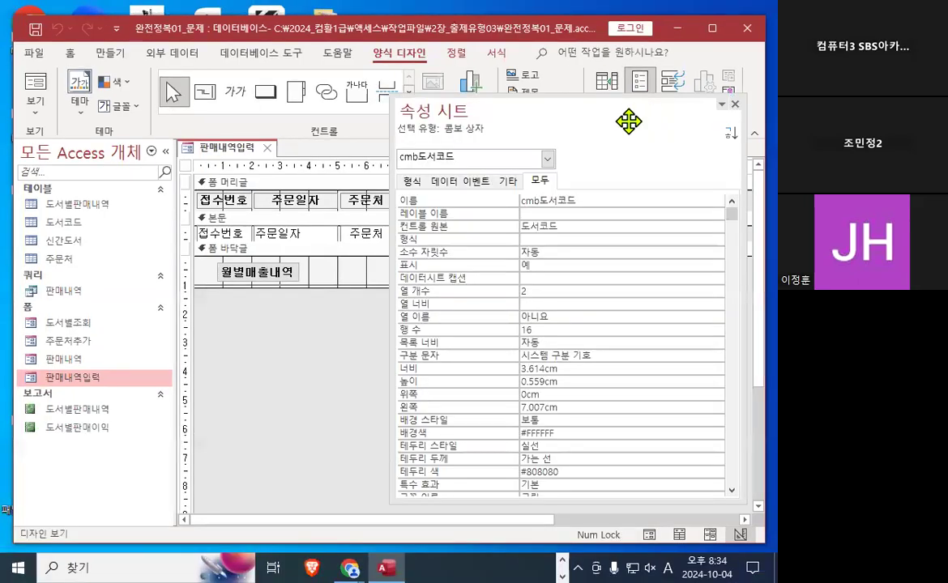
left_click_drag(561, 177, 509, 174)
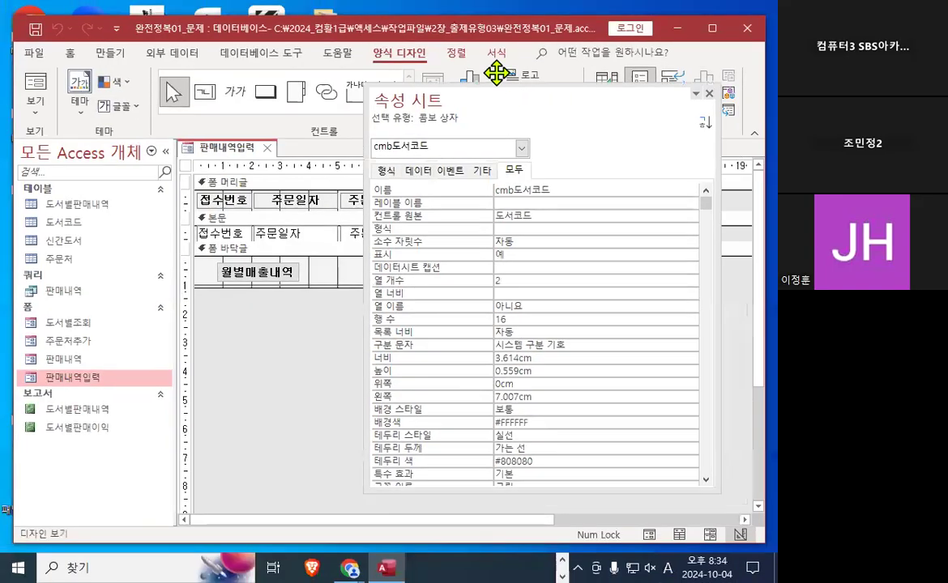
left_click_drag(496, 73, 458, 45)
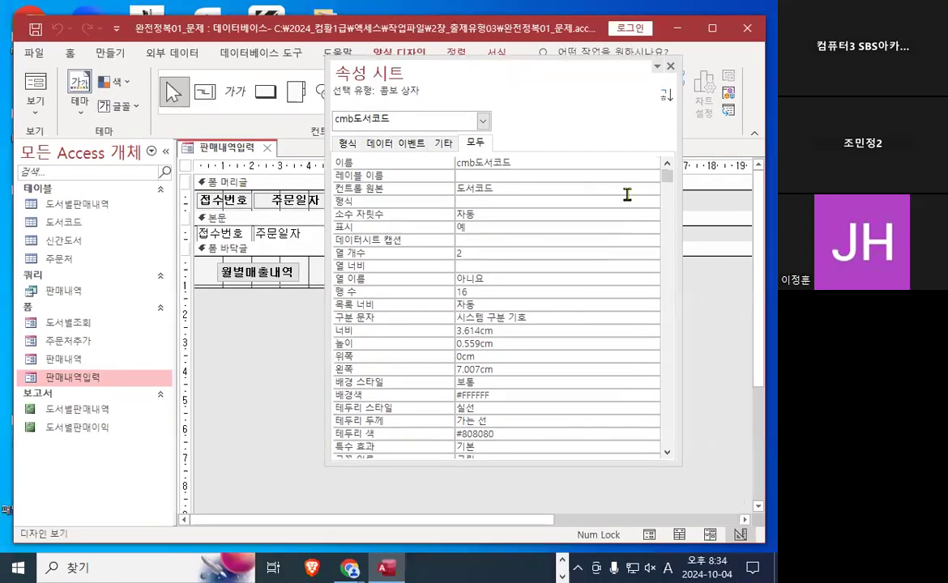
Start the query builder for the combo box's 행 원본 property and close the property sheet covering it.
left_click_drag(668, 178, 667, 323)
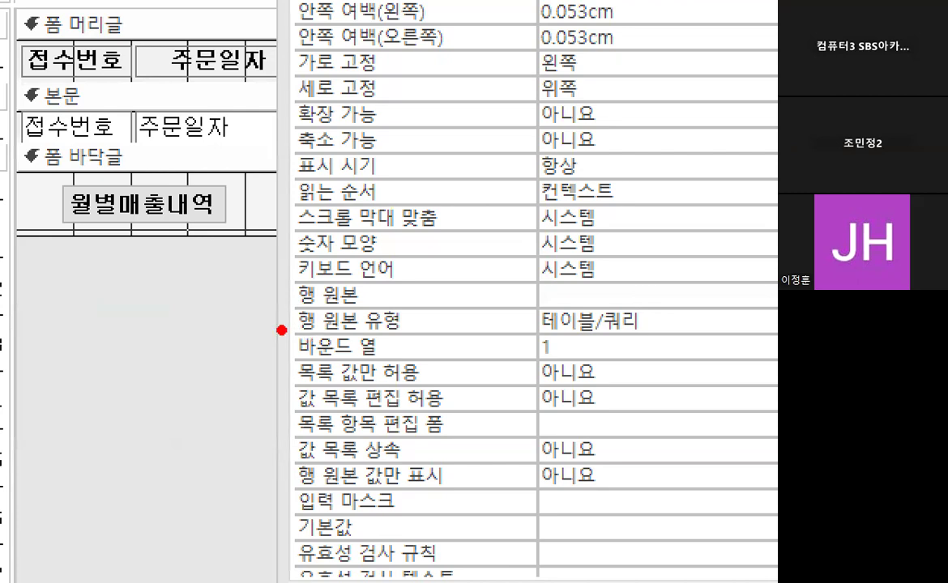
left_click_drag(281, 330, 410, 333)
mouse_move(535, 308)
left_mouse_down()
mouse_move(537, 341)
mouse_move(585, 354)
left_mouse_up()
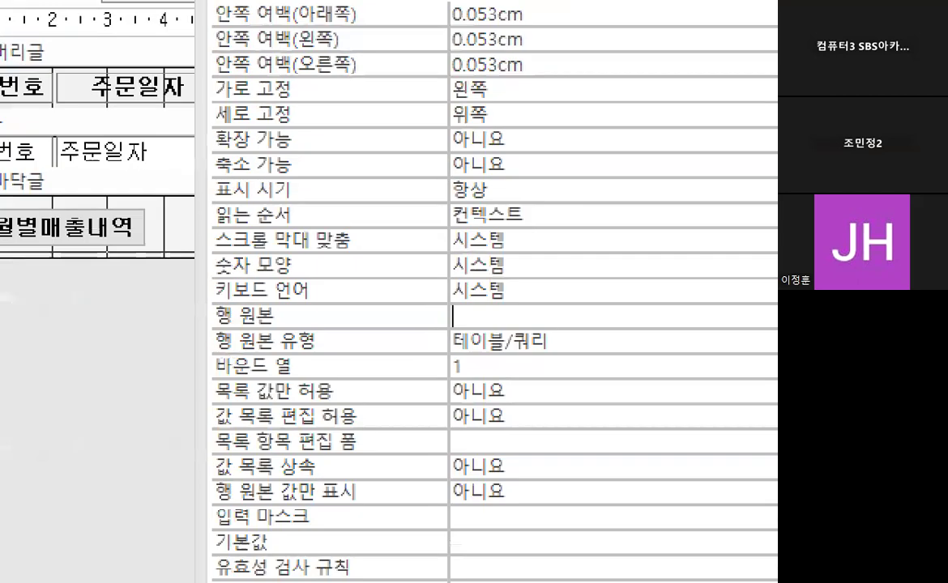
mouse_move(436, 277)
left_mouse_down()
mouse_move(442, 311)
mouse_move(545, 214)
left_mouse_up()
left_click(560, 170)
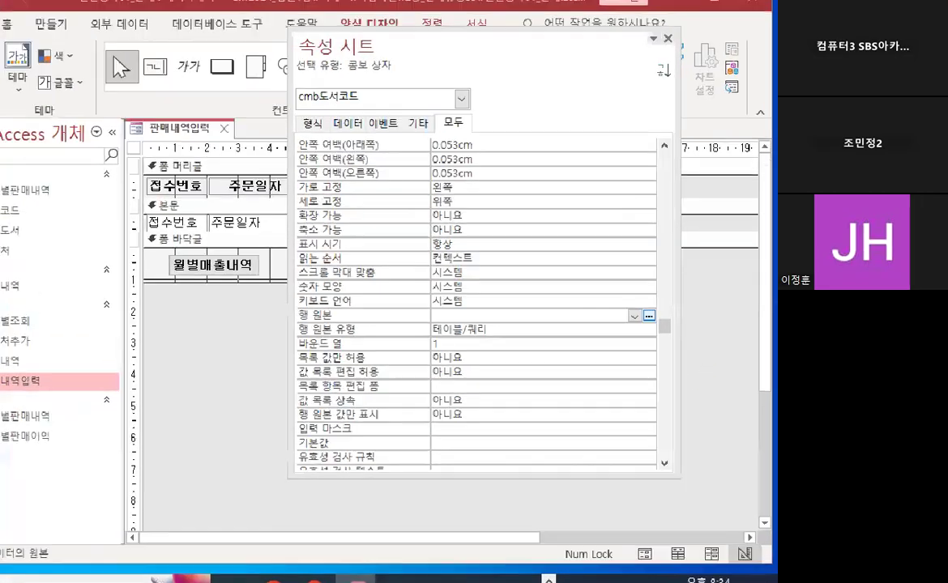
mouse_move(672, 319)
left_mouse_down()
mouse_move(646, 321)
mouse_move(675, 322)
left_mouse_up()
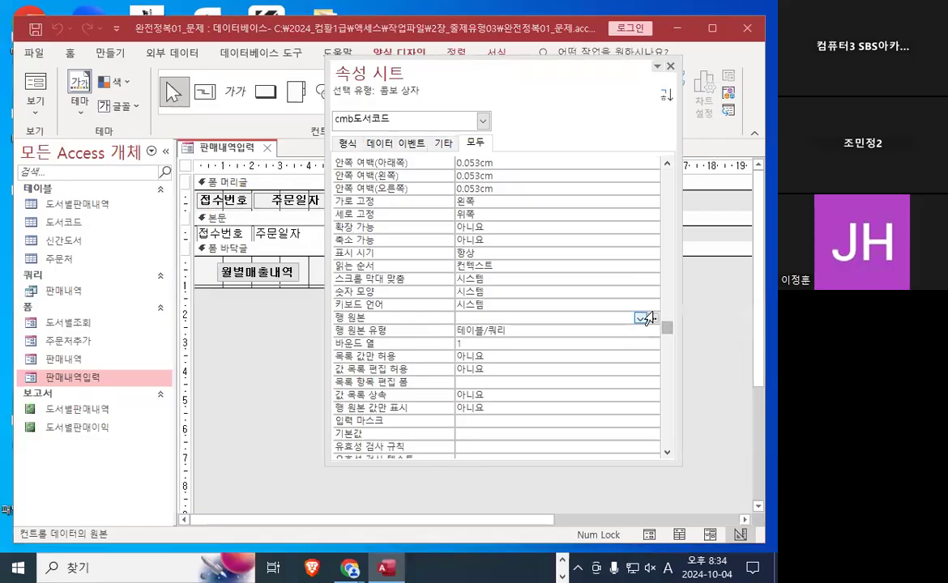
left_click(637, 306)
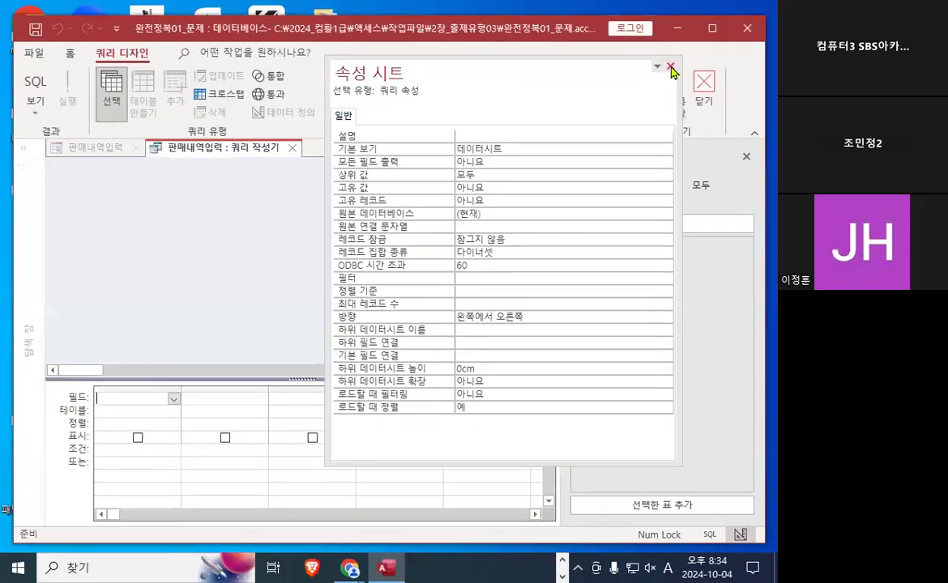
left_click(670, 65)
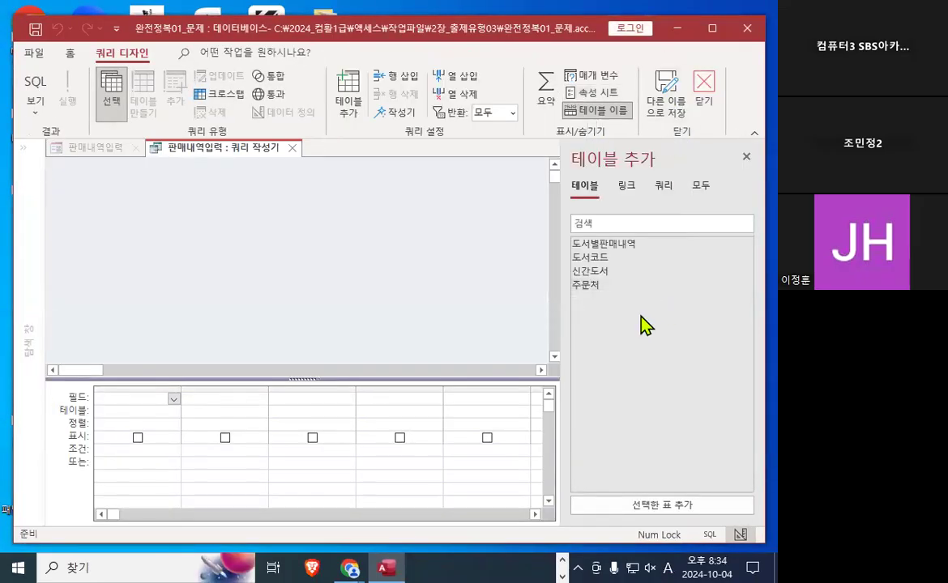
Add the 도서코드 table with its 도서코드 and 도서명 fields to the row source query, then close the builder saving the SQL.
double_click(600, 259)
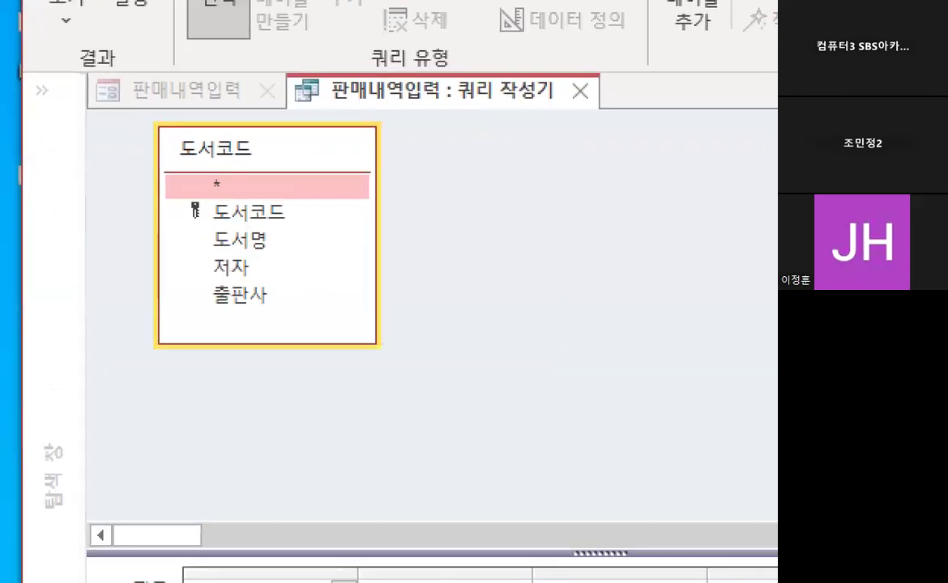
mouse_move(402, 254)
left_mouse_down()
mouse_move(405, 312)
mouse_move(417, 331)
left_mouse_up()
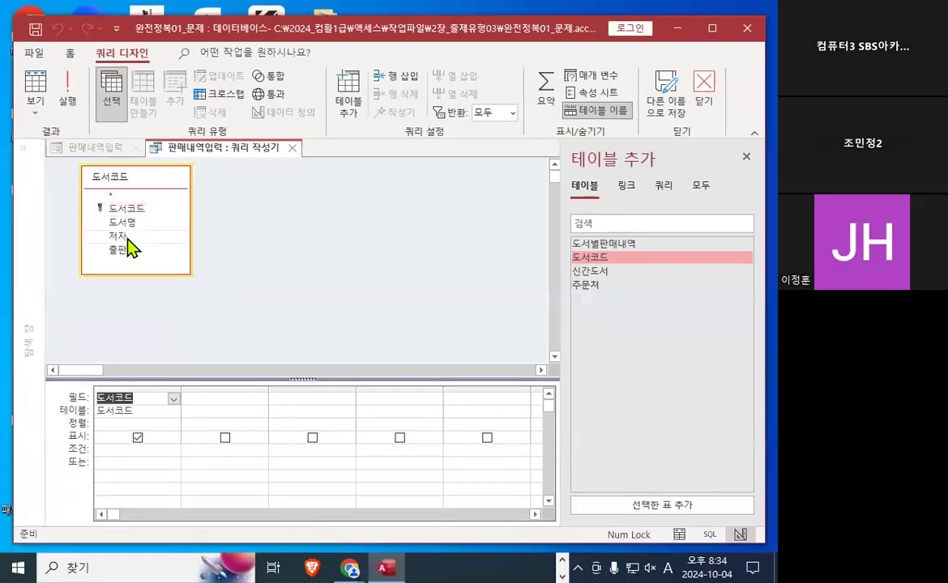
double_click(123, 222)
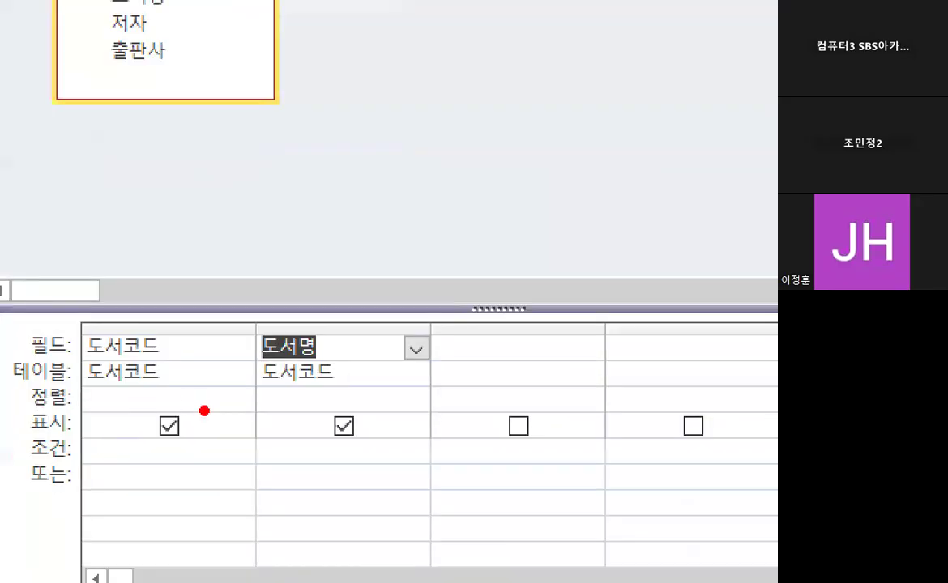
left_click_drag(180, 405, 207, 412)
mouse_move(381, 374)
left_mouse_down()
mouse_move(340, 405)
mouse_move(411, 405)
left_mouse_up()
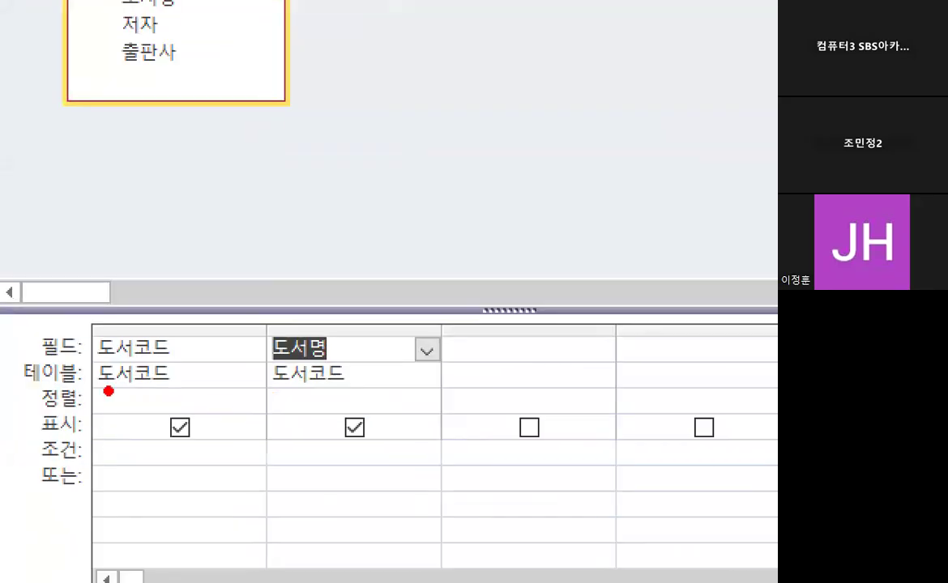
left_click_drag(130, 243, 132, 314)
mouse_move(278, 261)
left_mouse_down()
mouse_move(324, 266)
mouse_move(353, 306)
left_mouse_up()
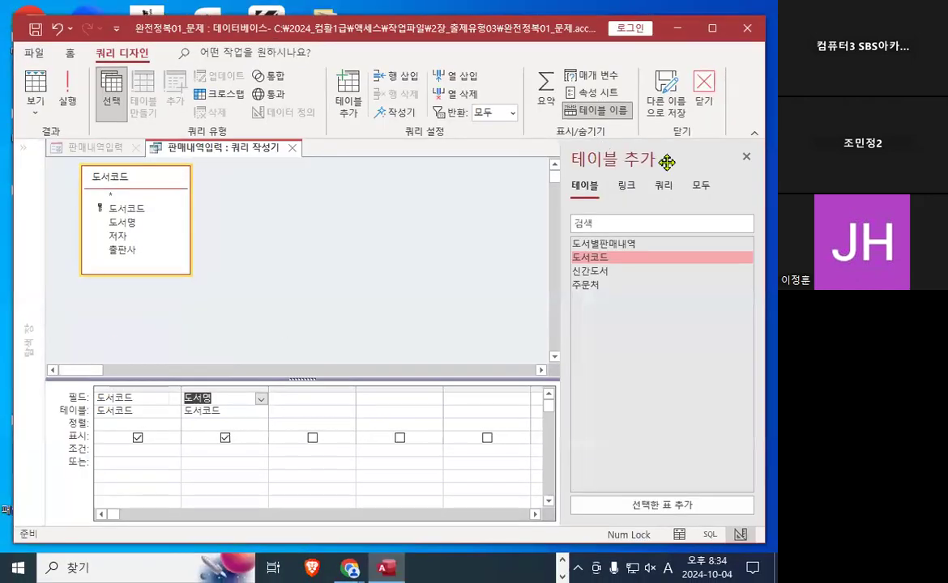
left_click(710, 89)
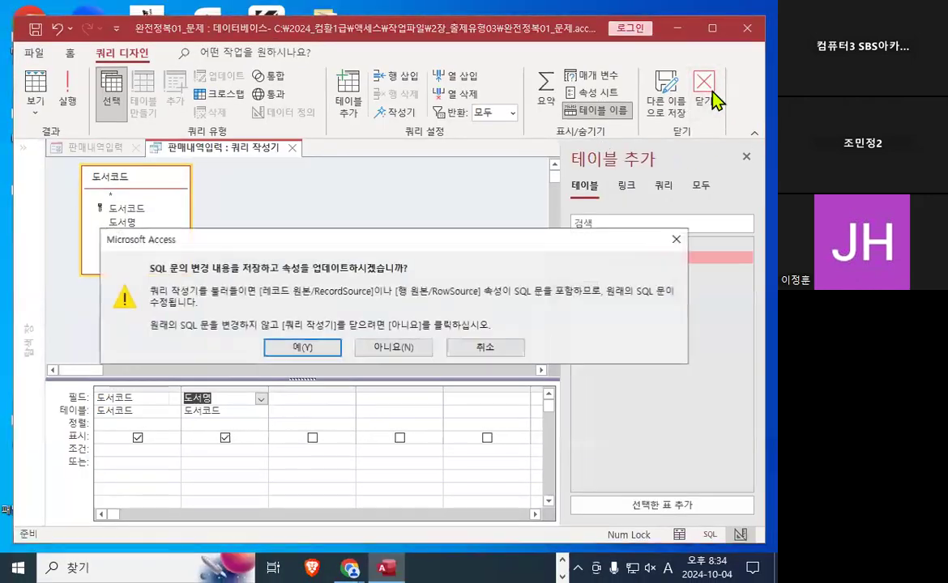
left_click(304, 348)
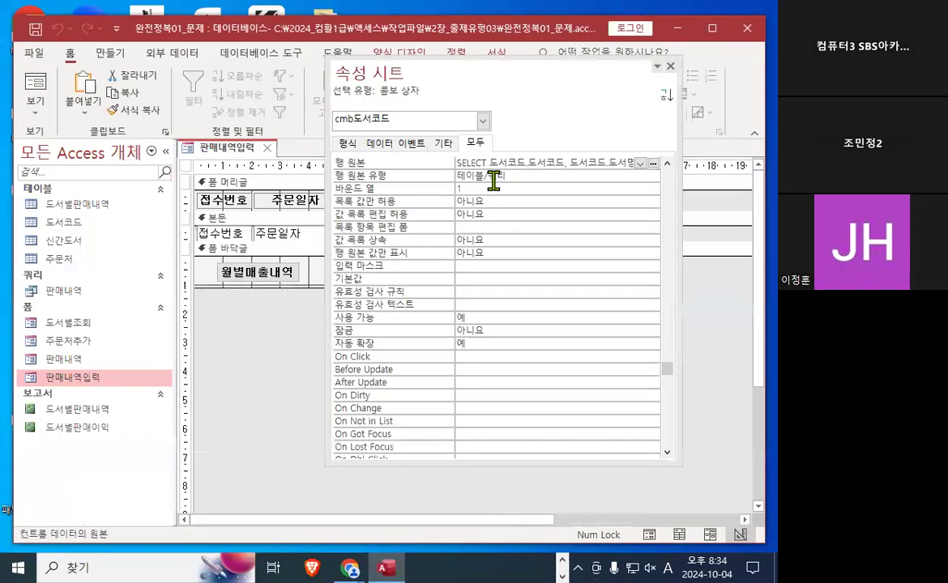
Examine the 도서코드 field in the 행 원본 query together with the combo box's 바운드 열 setting.
scroll(561, 199, "up", 1)
mouse_move(567, 197)
left_mouse_down()
mouse_move(543, 185)
mouse_move(572, 182)
left_mouse_up()
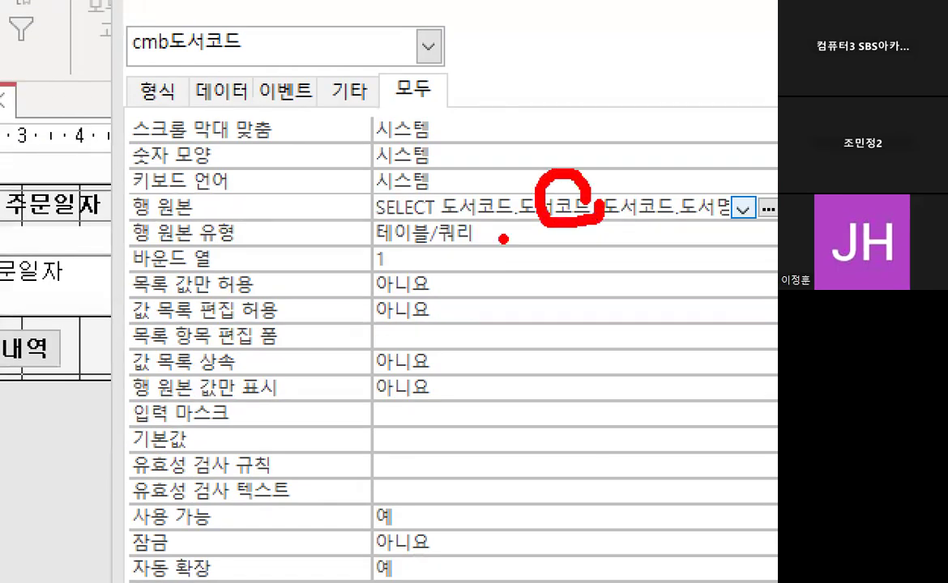
left_click_drag(137, 275, 201, 268)
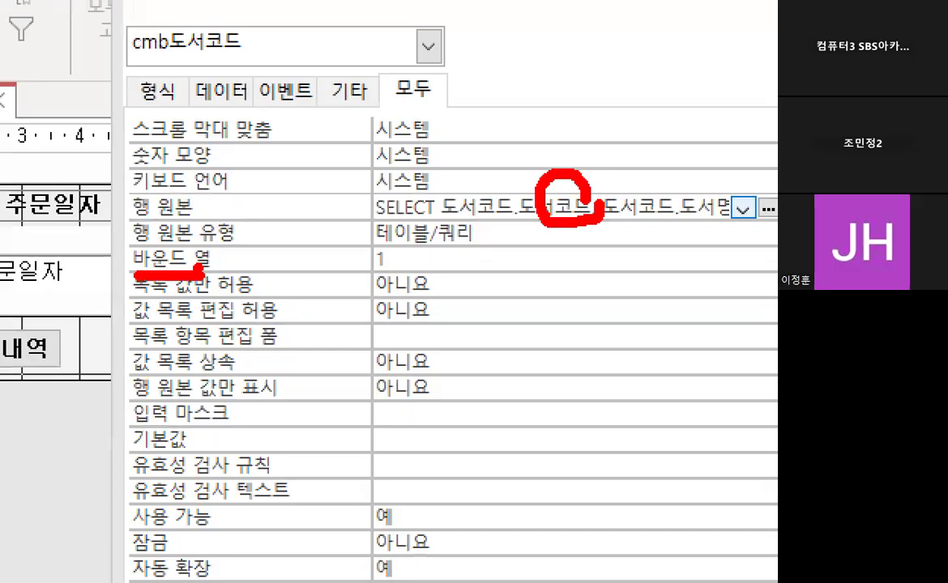
key("Escape")
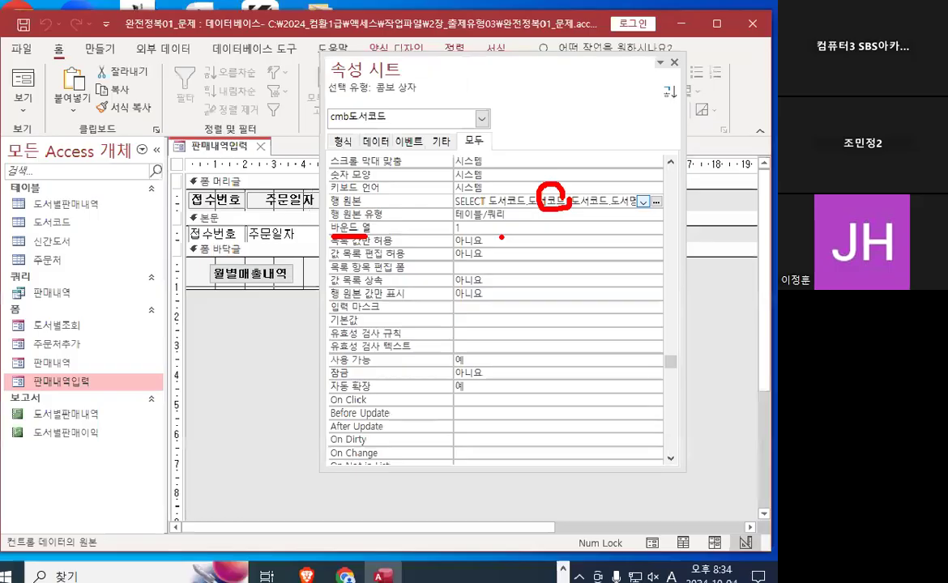
key("ctrl+1")
left_click(564, 198)
mouse_move(570, 218)
left_mouse_down()
mouse_move(491, 212)
mouse_move(508, 200)
left_mouse_up()
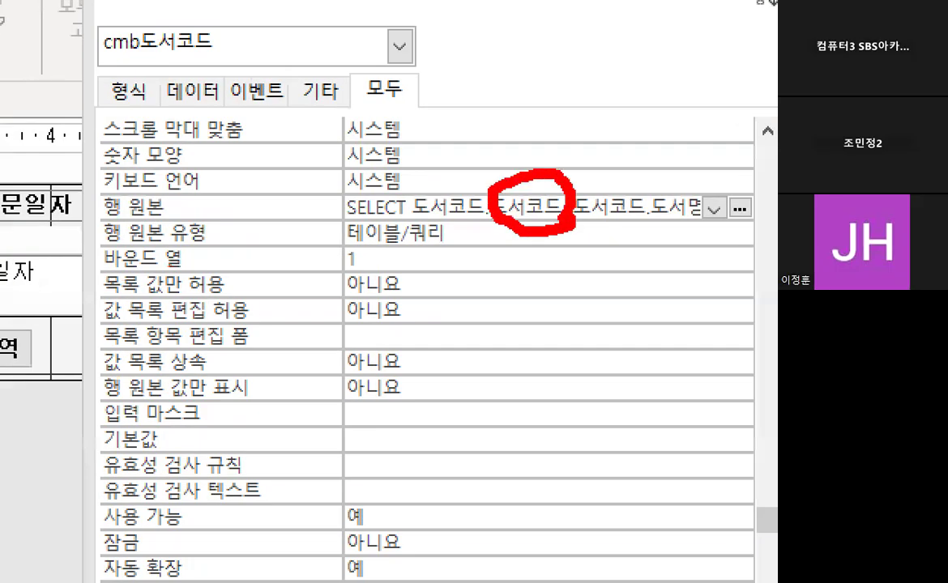
mouse_move(341, 240)
left_mouse_down()
mouse_move(390, 261)
mouse_move(378, 262)
left_mouse_up()
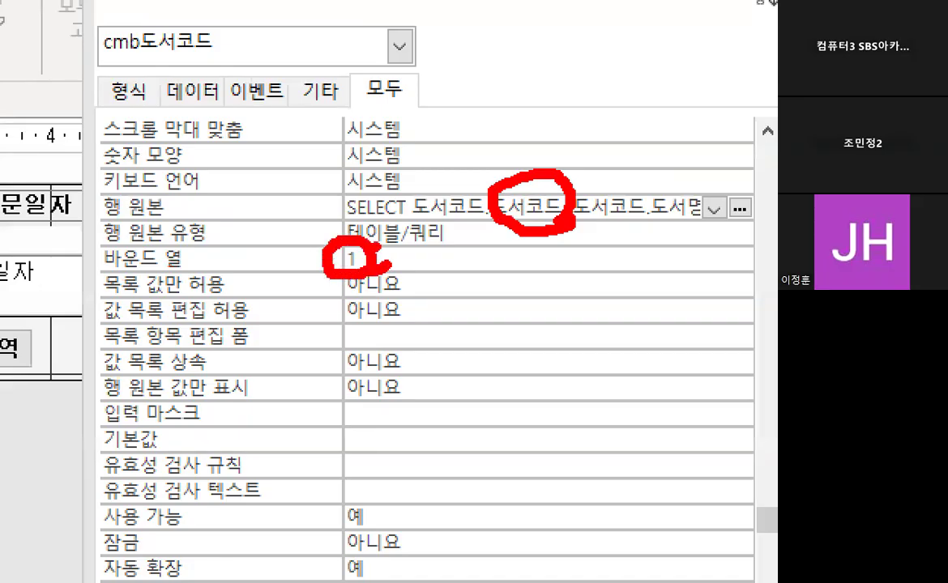
key("Escape")
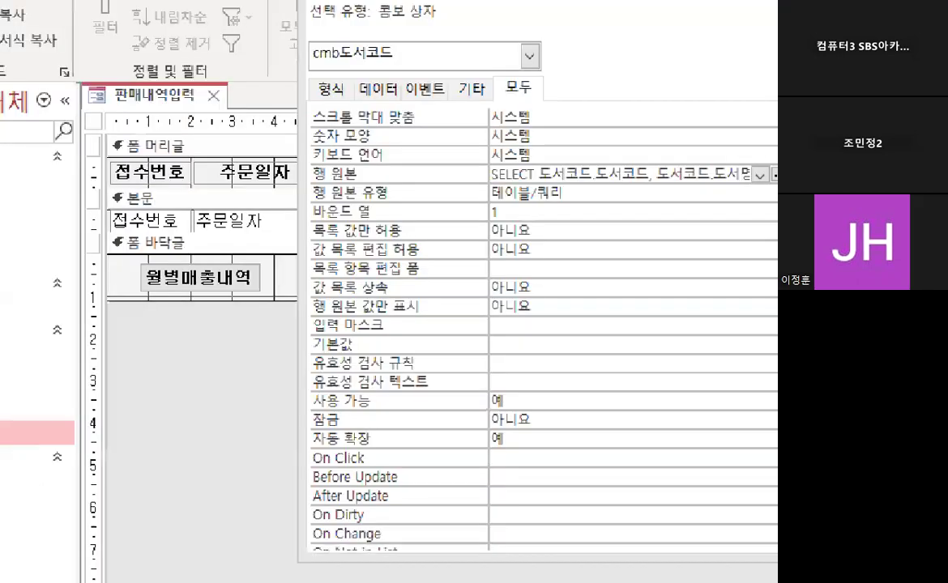
Set the 목록 값만 허용 property of the 도서코드 combo box to 예.
mouse_move(405, 231)
left_mouse_down()
mouse_move(302, 235)
mouse_move(405, 231)
left_mouse_up()
mouse_move(473, 240)
left_mouse_down()
mouse_move(525, 233)
mouse_move(559, 209)
left_mouse_up()
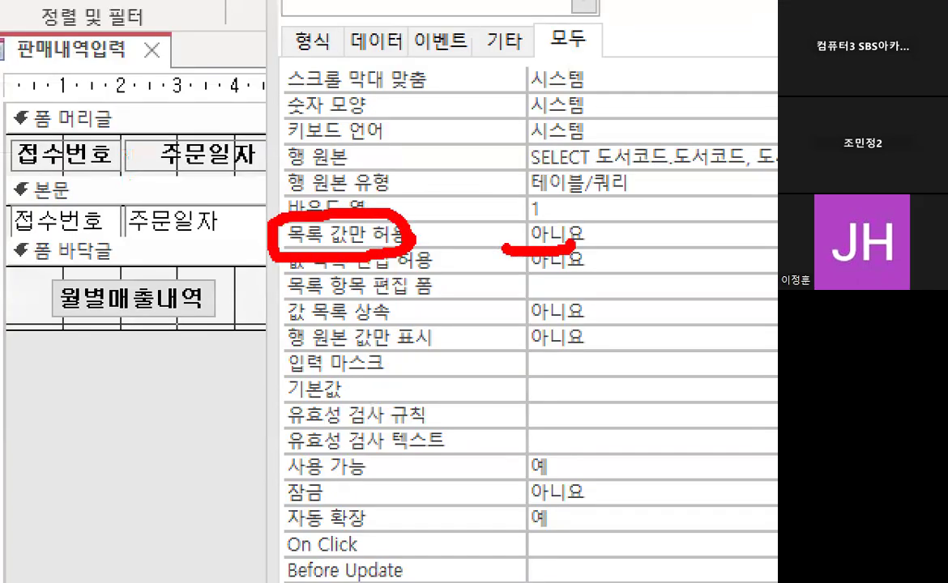
key("Escape")
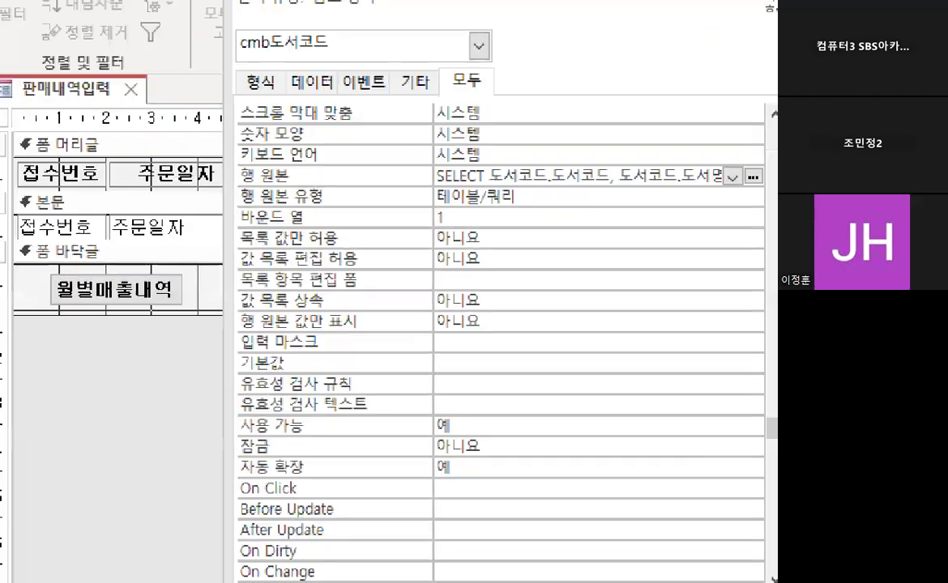
mouse_move(503, 241)
left_mouse_down()
mouse_move(446, 252)
mouse_move(494, 239)
left_mouse_up()
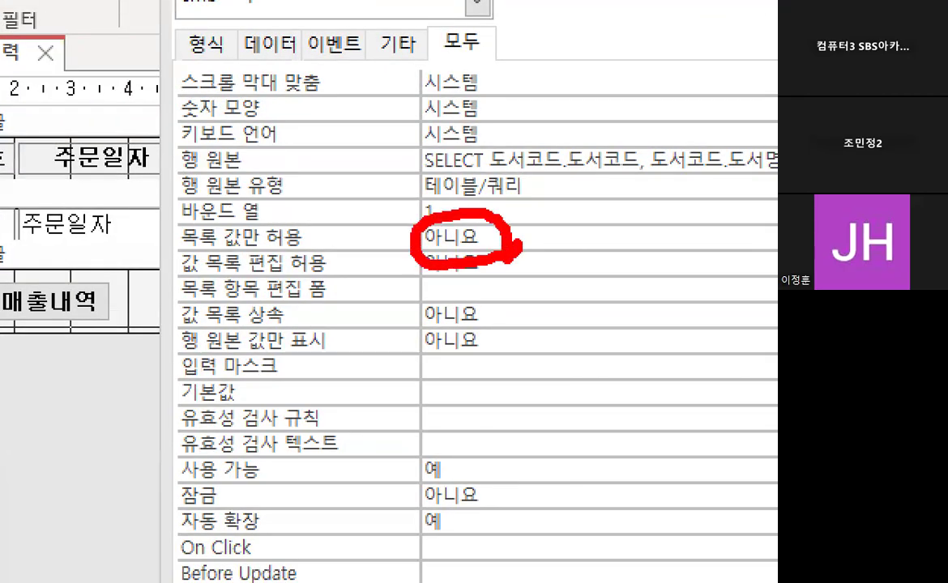
key("Escape")
left_click(653, 241)
left_click(656, 242)
left_click(638, 253)
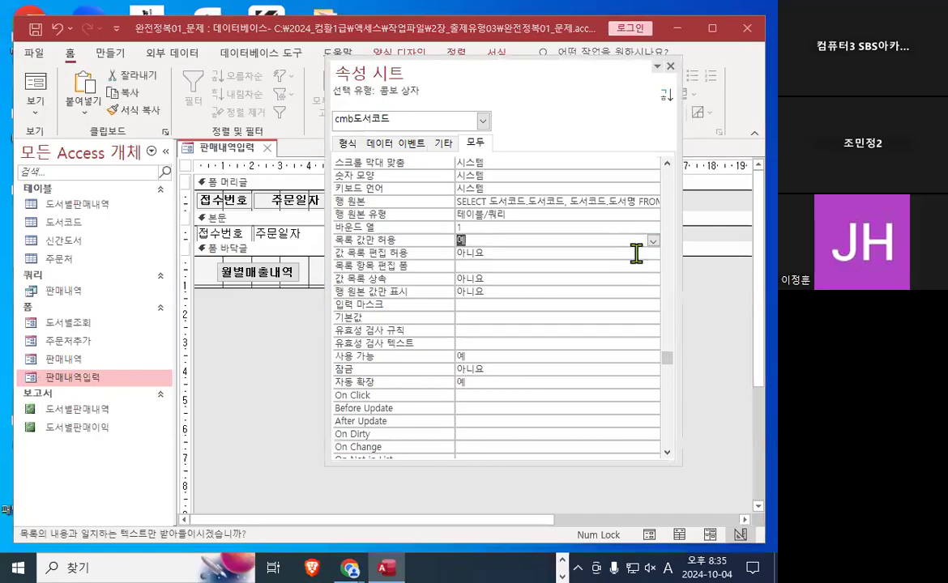
Check the 열 개수 setting of the 도서코드 combo box against the number of fields in its row source.
left_click_drag(669, 362, 673, 171)
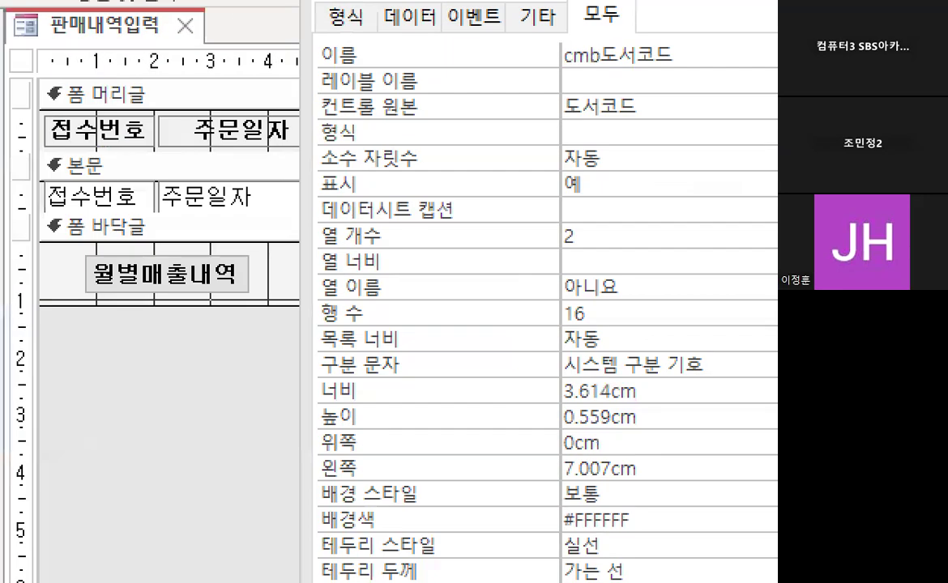
left_click(380, 248)
mouse_move(600, 237)
left_mouse_down()
mouse_move(561, 250)
mouse_move(611, 255)
left_mouse_up()
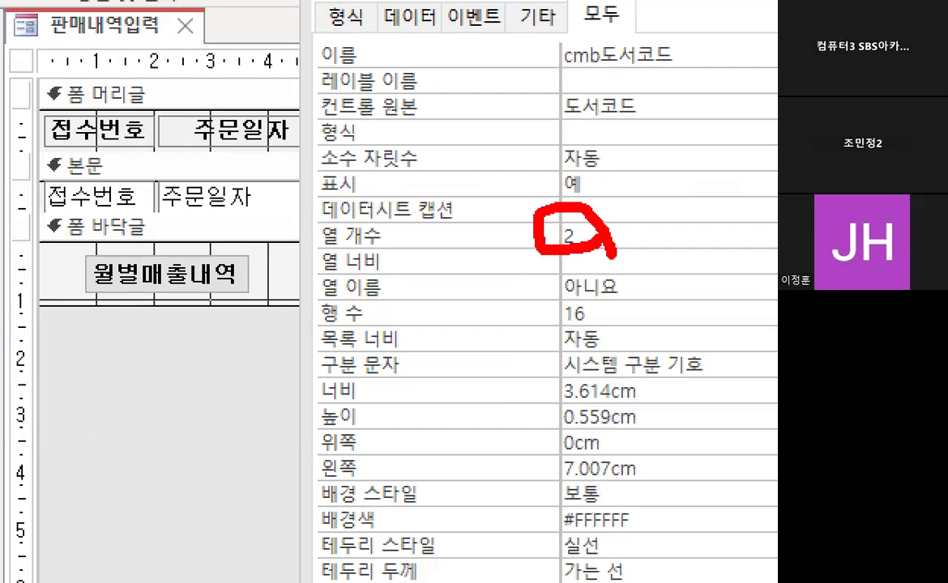
mouse_move(625, 233)
left_mouse_down()
mouse_move(552, 254)
mouse_move(611, 215)
mouse_move(620, 247)
left_mouse_up()
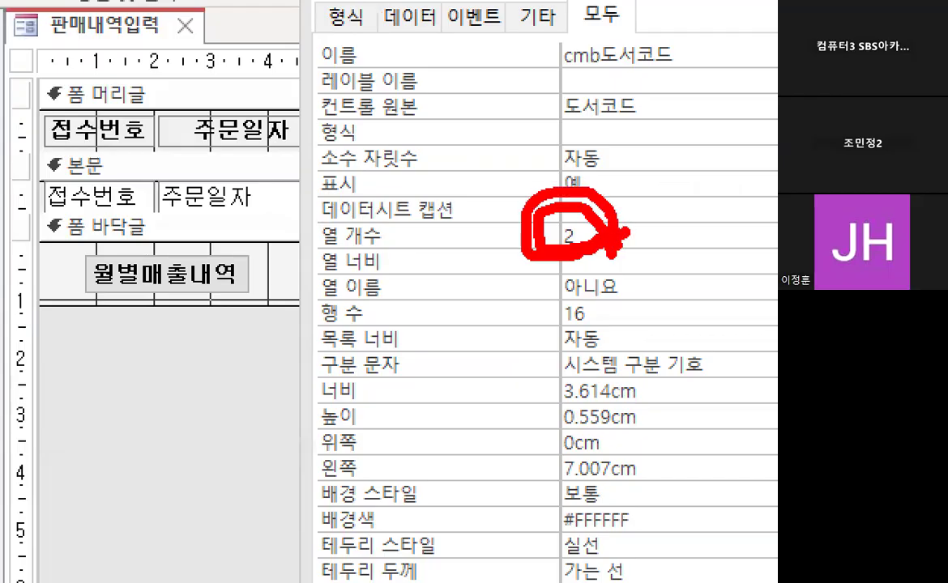
key("Escape")
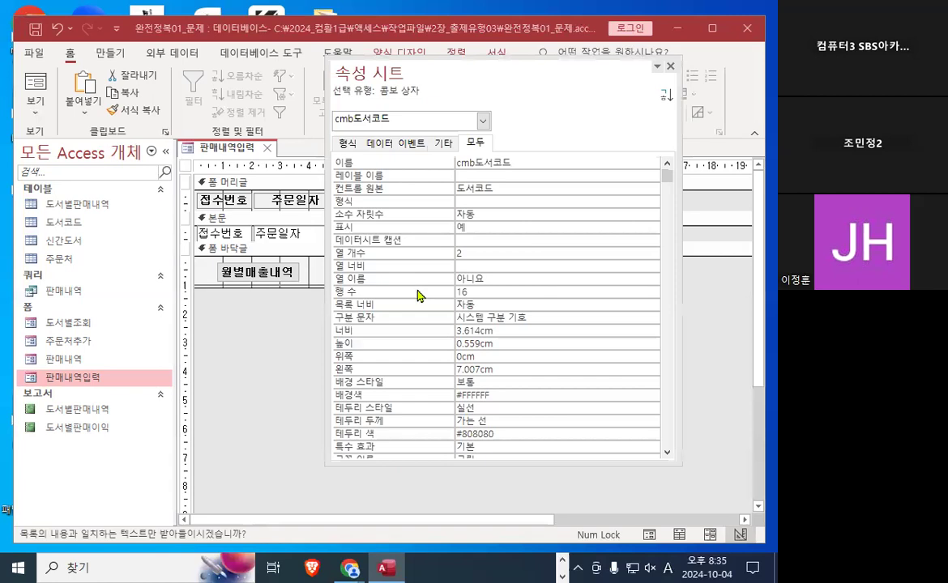
Set the 열 너비 property of the cmb도서코드 combo box to 0 cm.
key("ctrl+1")
mouse_move(350, 258)
left_mouse_down()
mouse_move(302, 272)
mouse_move(381, 261)
left_mouse_up()
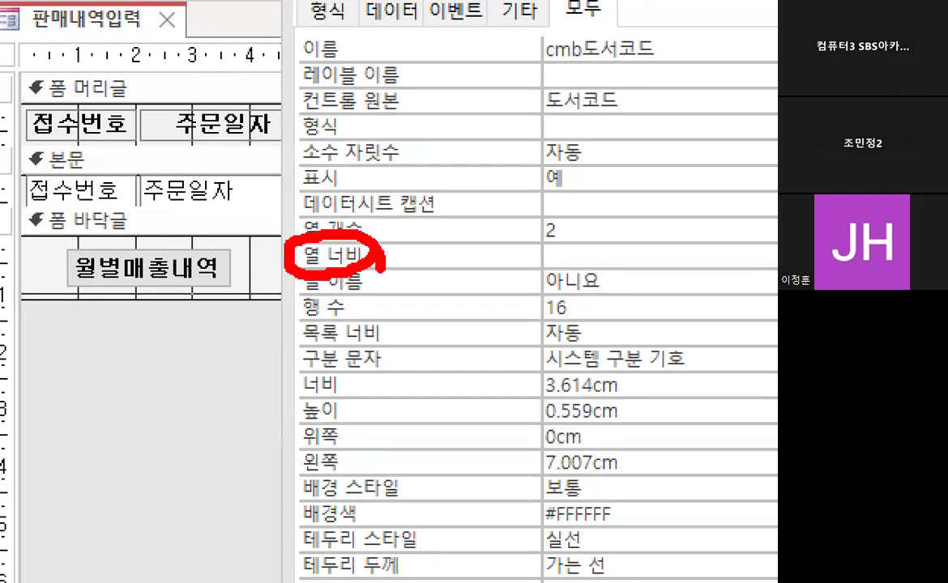
left_click_drag(416, 293, 409, 359)
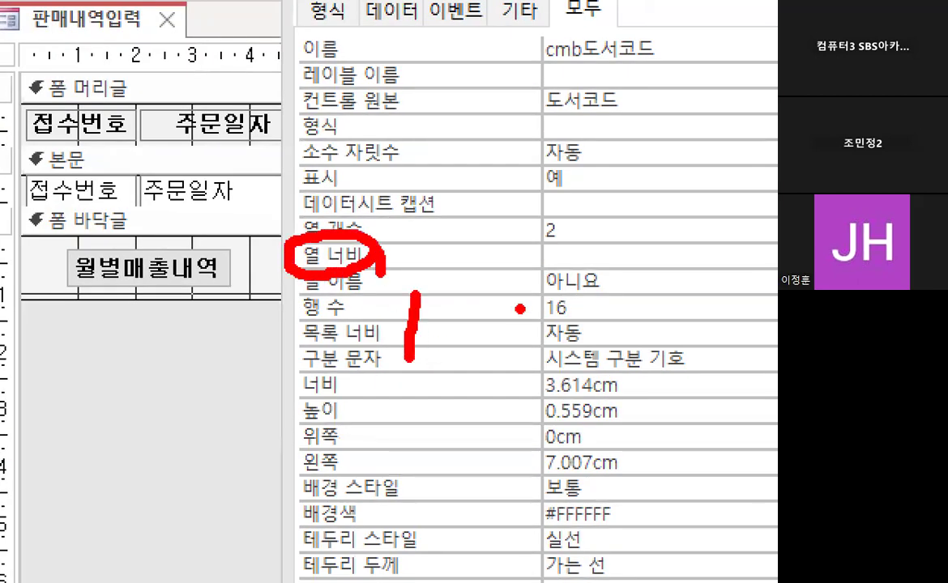
left_click_drag(484, 275, 428, 348)
left_click_drag(427, 280, 508, 361)
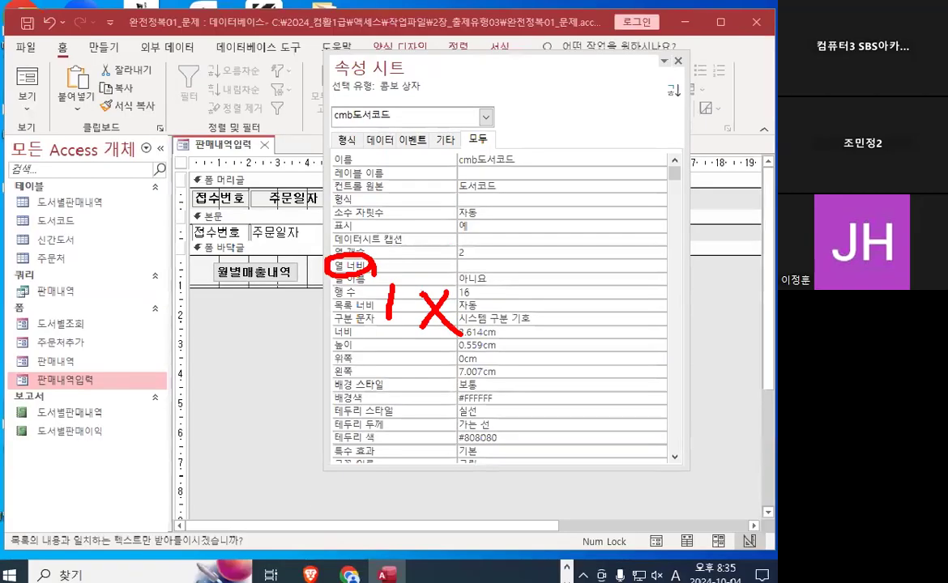
key("Escape")
left_click(462, 265)
type("0")
mouse_move(468, 260)
left_mouse_down()
mouse_move(398, 245)
mouse_move(426, 217)
mouse_move(449, 279)
left_mouse_up()
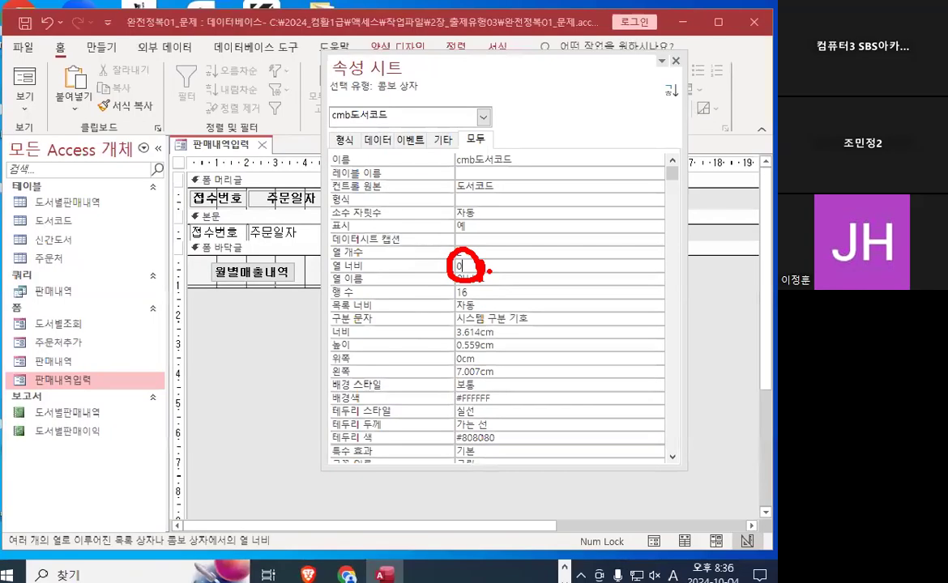
left_click(638, 119)
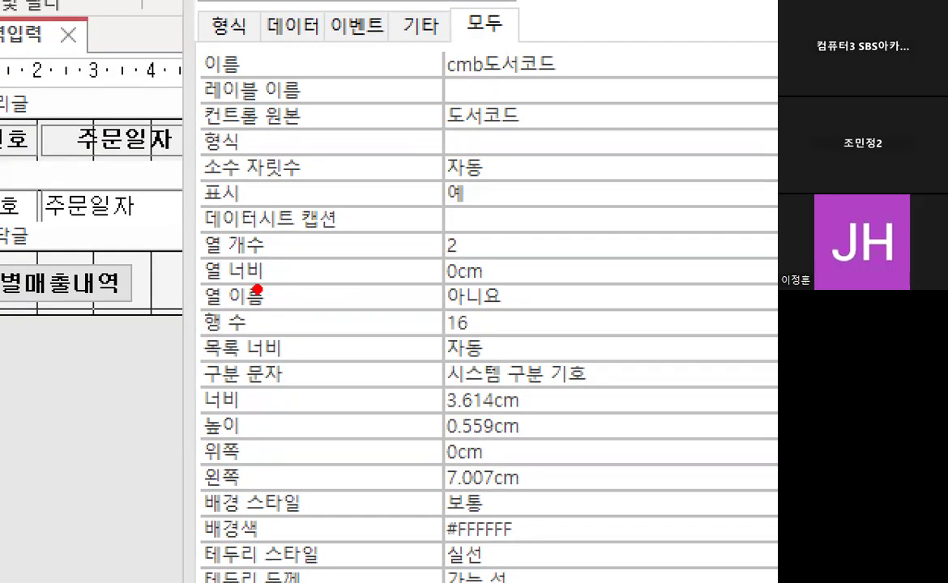
left_click_drag(195, 288, 509, 271)
mouse_move(433, 285)
left_mouse_down()
mouse_move(478, 239)
mouse_move(509, 280)
left_mouse_up()
mouse_move(523, 216)
left_mouse_down()
mouse_move(537, 242)
mouse_move(695, 19)
left_mouse_up()
key("Escape")
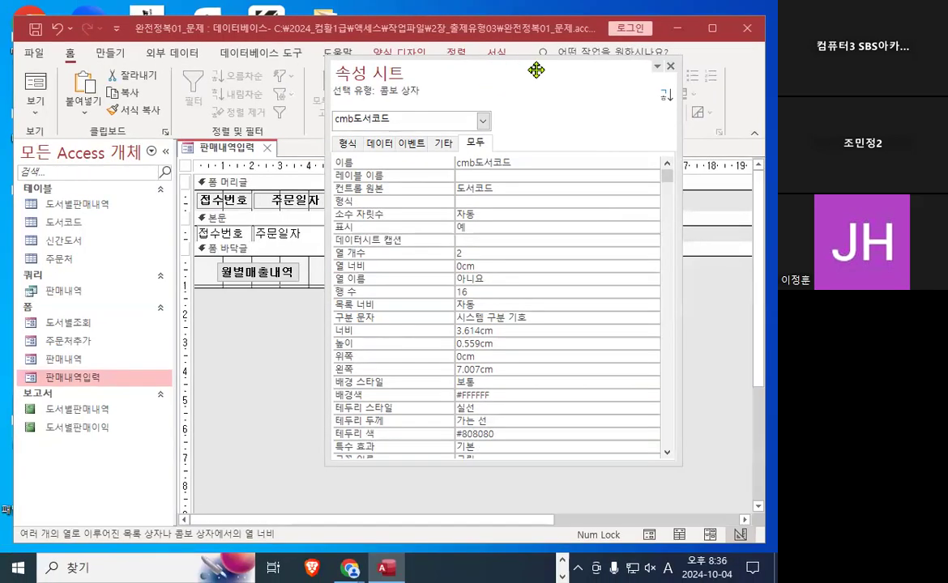
View the 판매내역입력 form in form view and check the entries in the first record's 도서코드 list.
left_click_drag(536, 70, 623, 92)
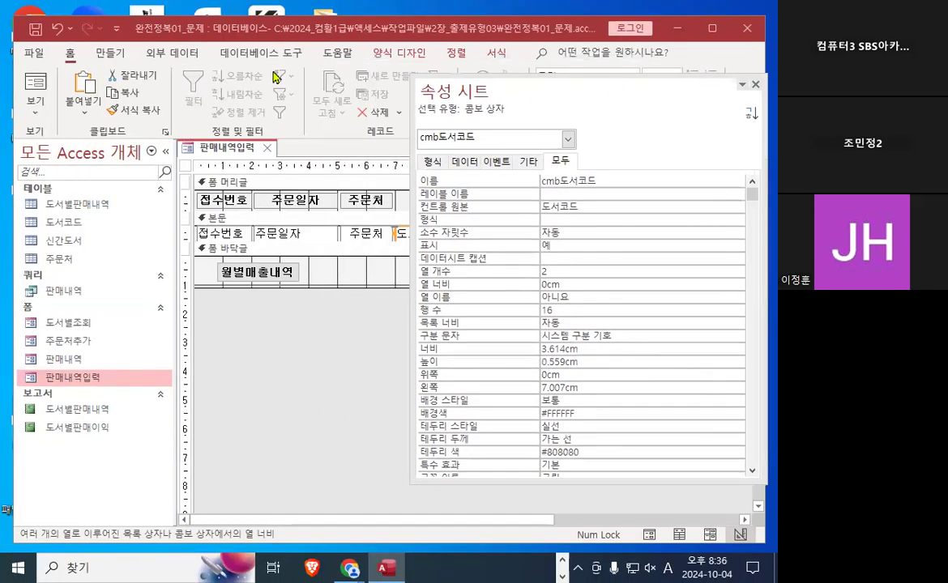
left_click(36, 89)
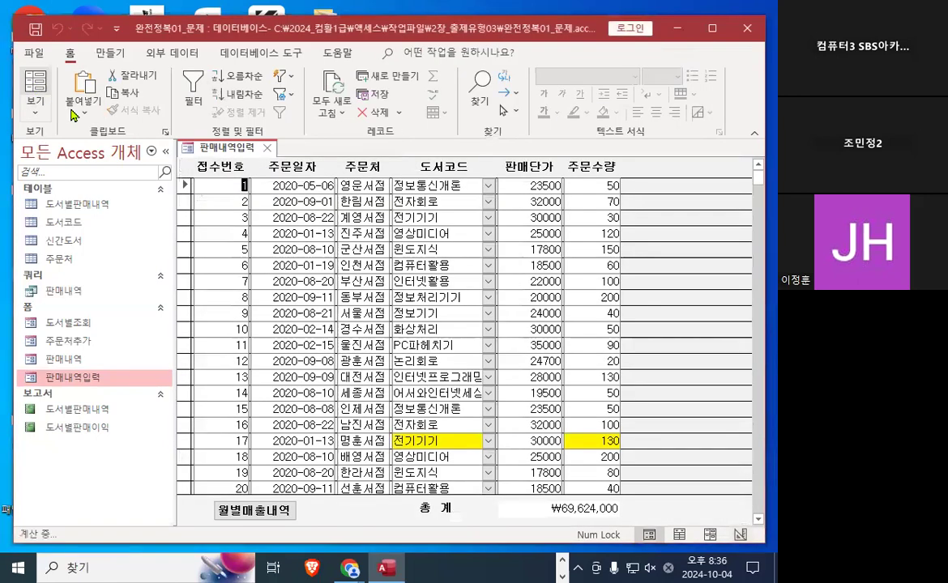
left_click(488, 186)
key("ctrl+1")
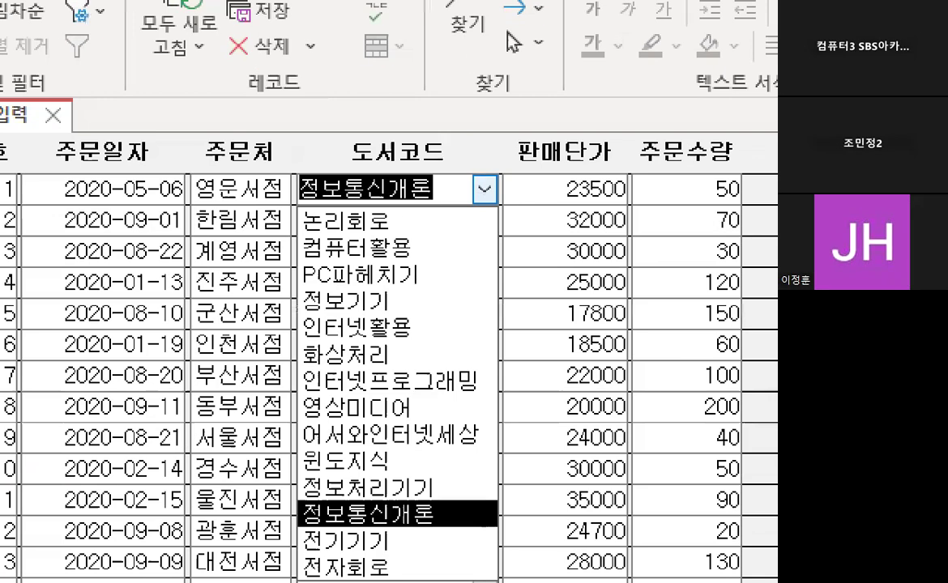
left_click(499, 193)
mouse_move(543, 399)
left_mouse_down()
mouse_move(176, 318)
mouse_move(540, 428)
left_mouse_up()
mouse_move(254, 343)
left_mouse_down()
mouse_move(233, 358)
mouse_move(284, 349)
left_mouse_up()
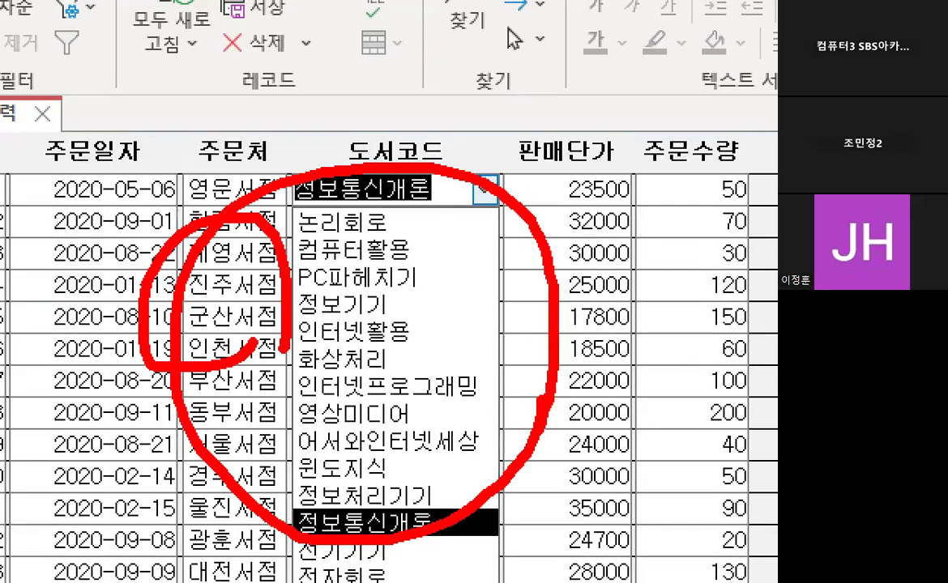
mouse_move(220, 369)
left_mouse_down()
mouse_move(171, 391)
mouse_move(197, 417)
mouse_move(291, 376)
mouse_move(310, 392)
left_mouse_up()
key("Escape")
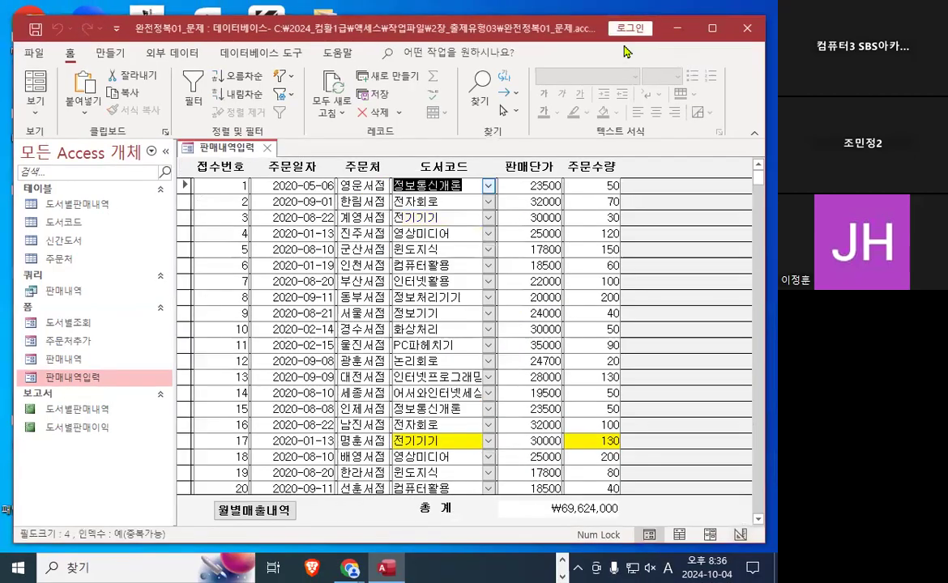
Return the 판매내역입력 form to design view and close its property sheet.
left_click(35, 105)
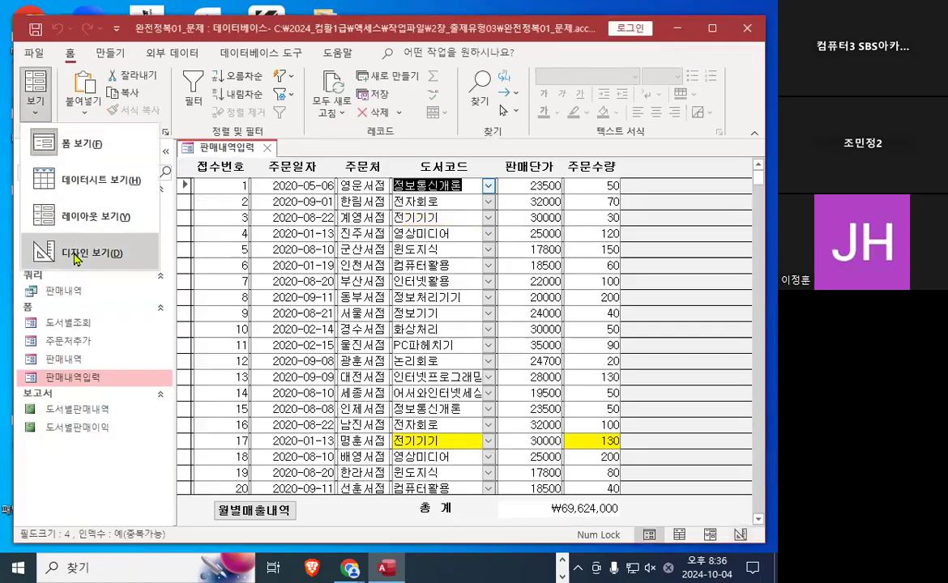
left_click(69, 233)
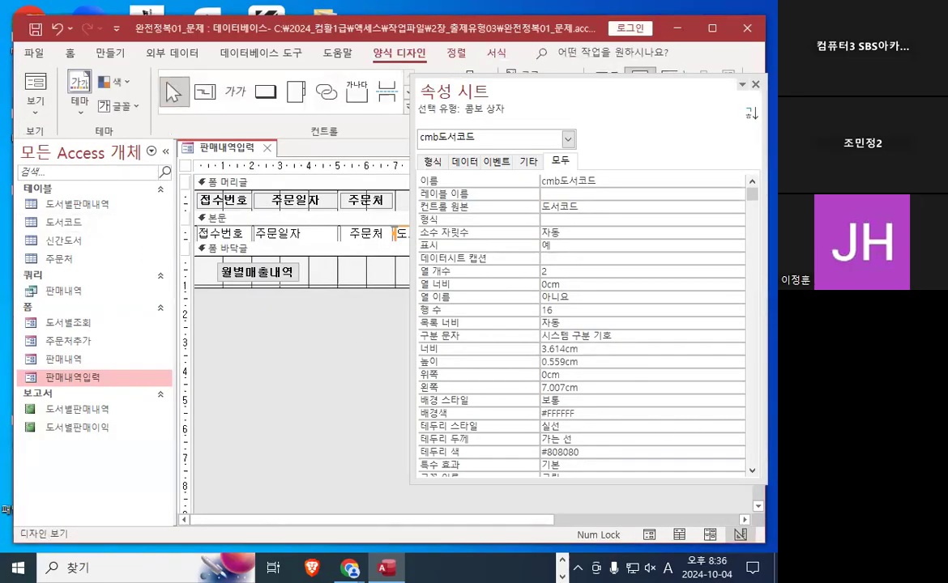
key("F4")
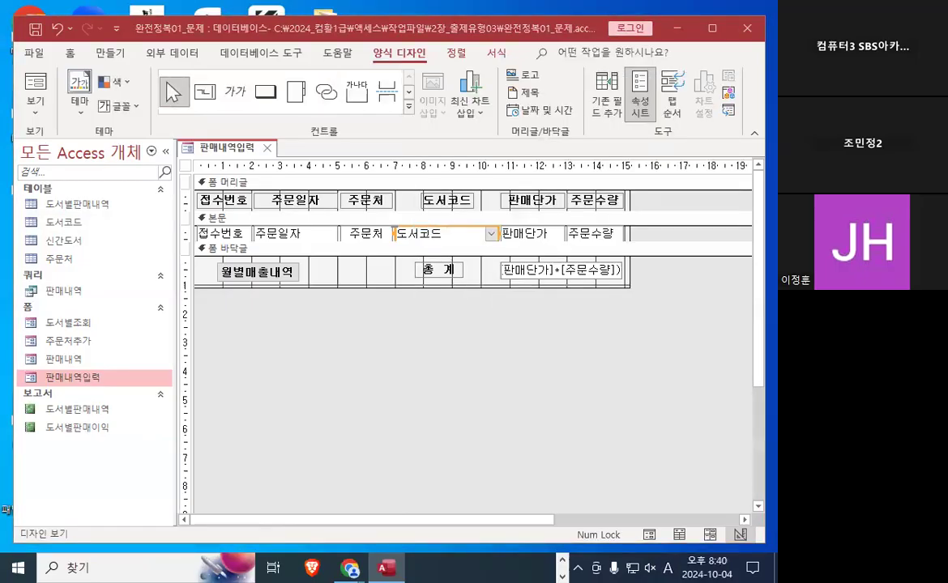
key("F4")
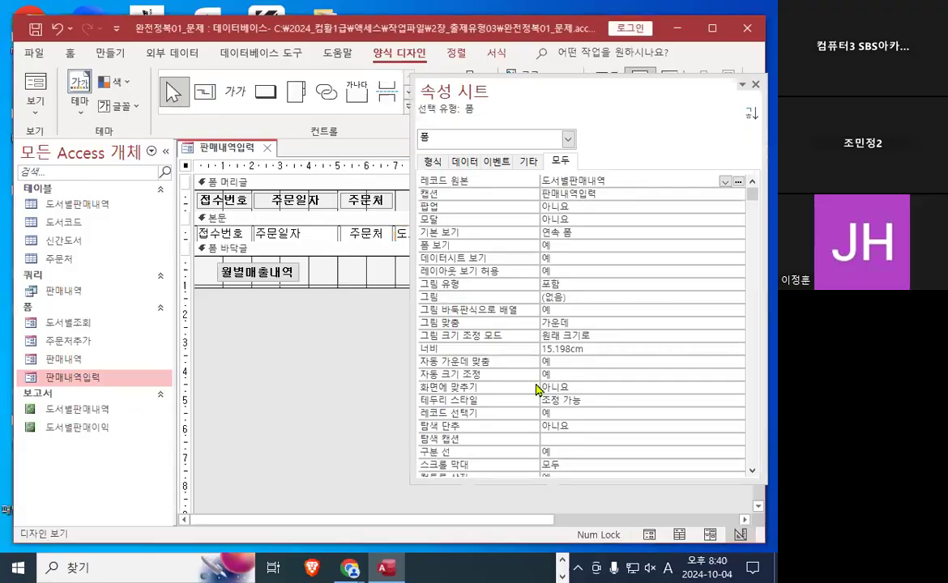
left_click(754, 83)
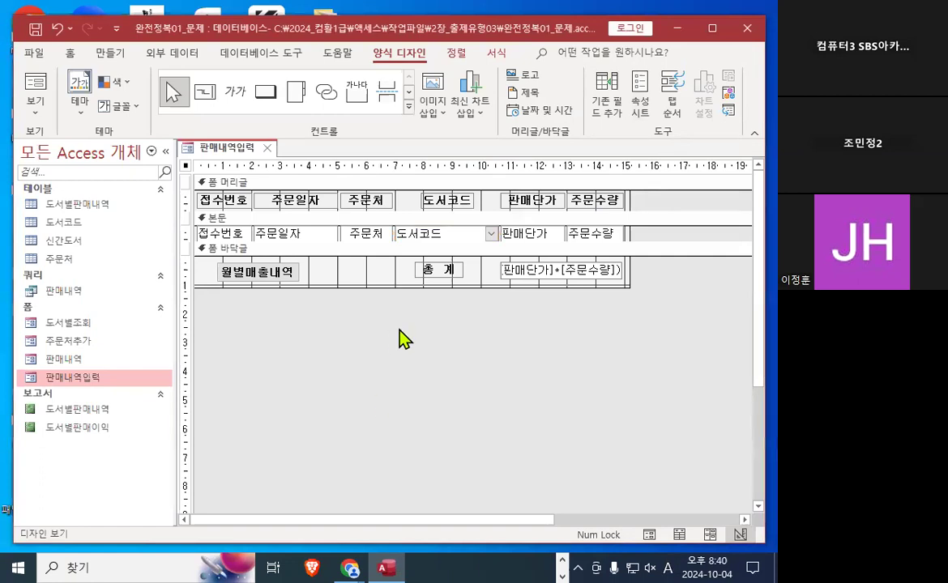
Close the current database and open 출제유형04_문제.accdb from the 2장_출제유형04 folder.
left_click(37, 54)
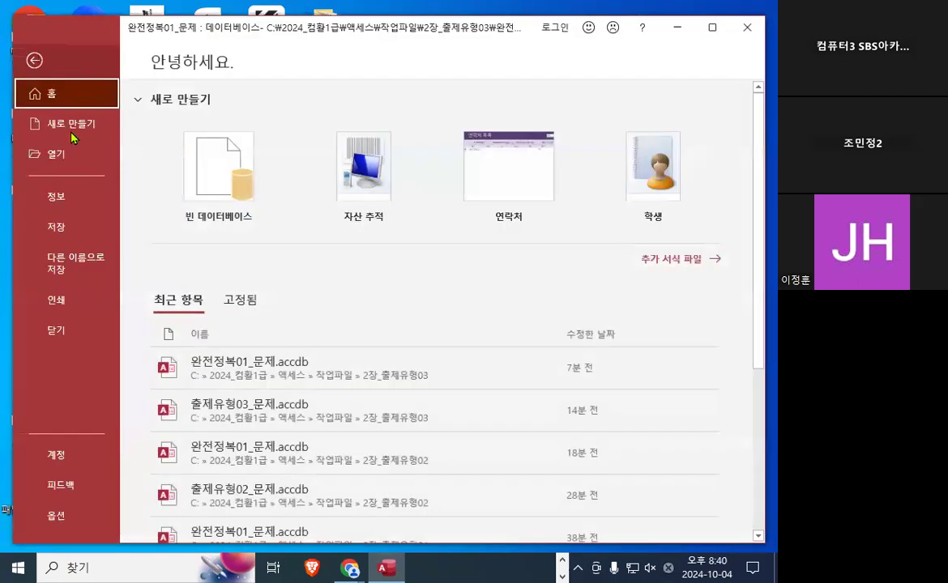
left_click(56, 330)
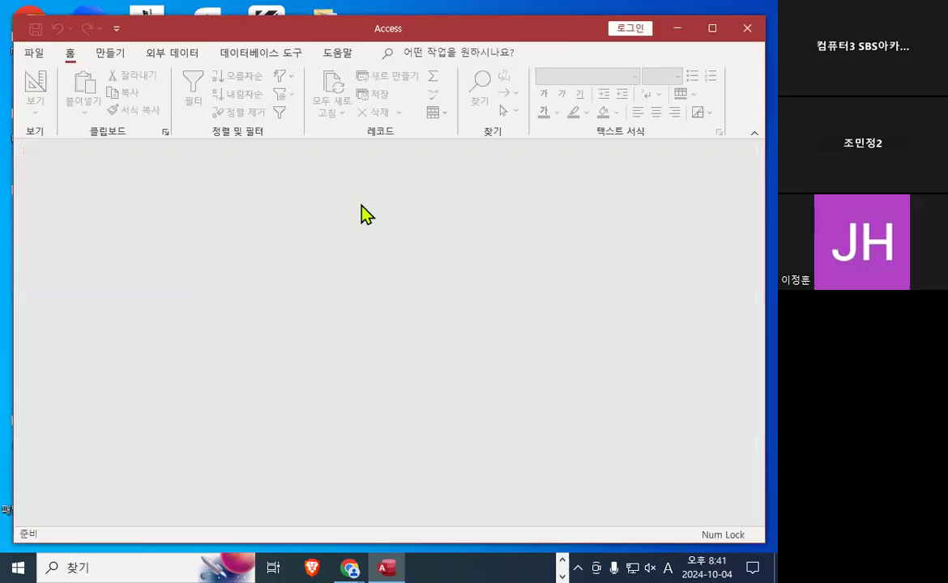
left_click(31, 53)
left_click(34, 150)
left_click(225, 274)
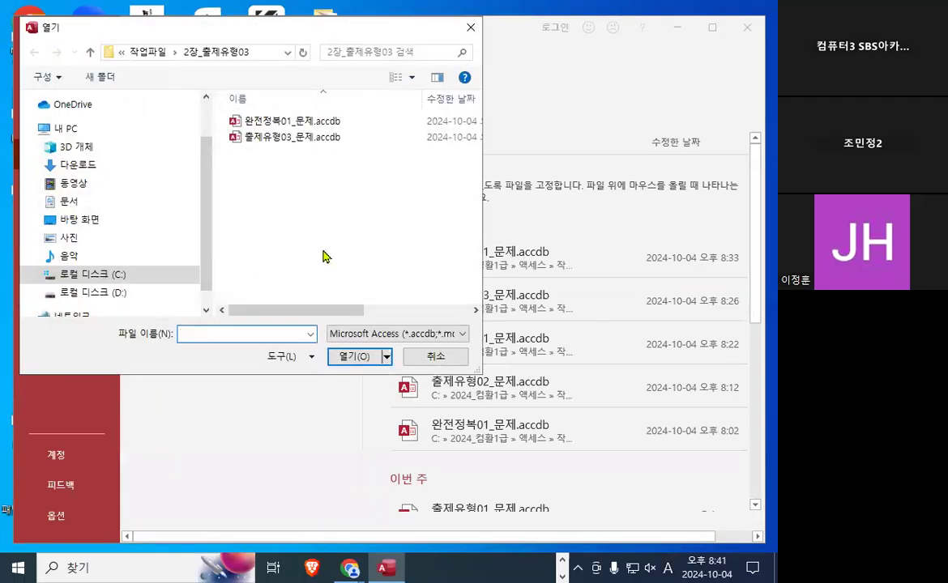
left_click(90, 52)
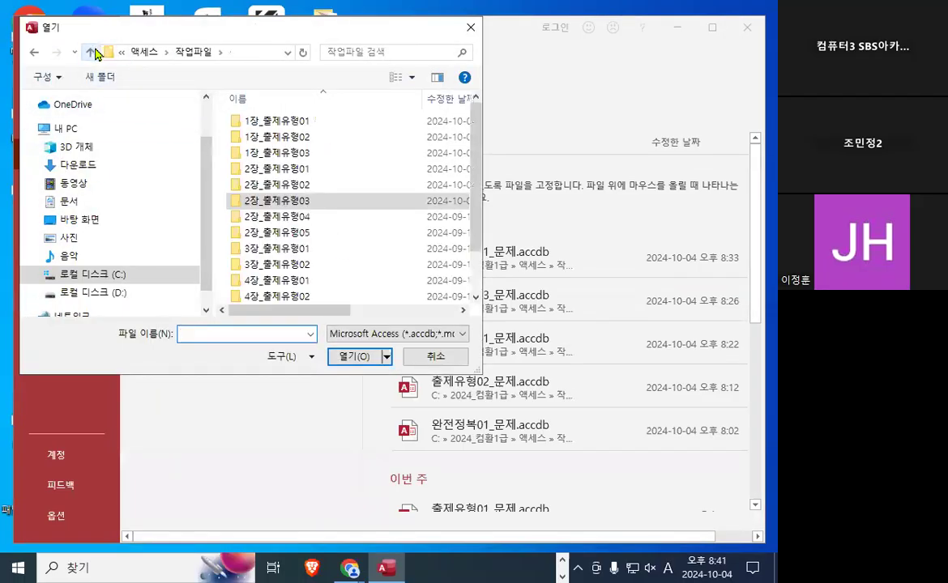
key("ctrl+1")
left_click(259, 208)
left_click_drag(213, 239, 357, 233)
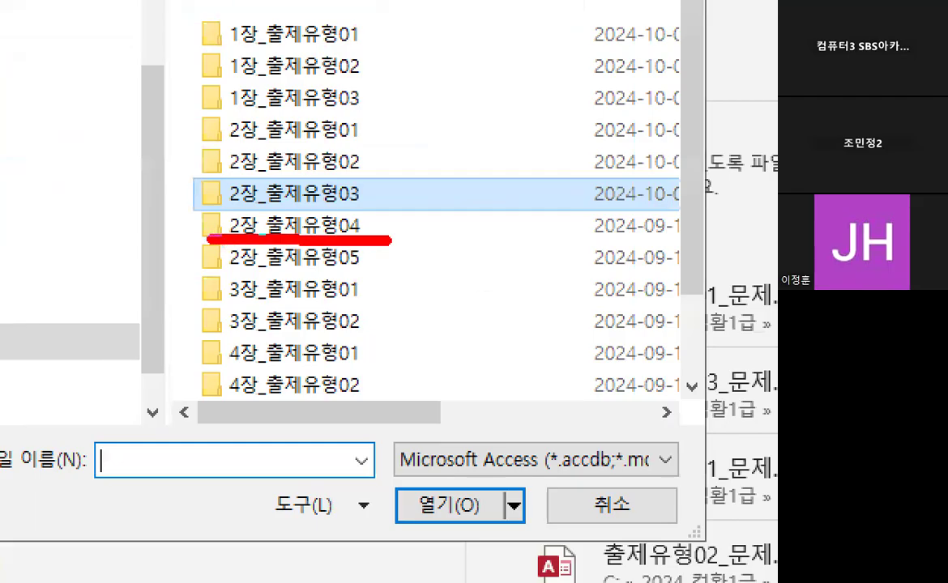
key("Escape")
double_click(279, 224)
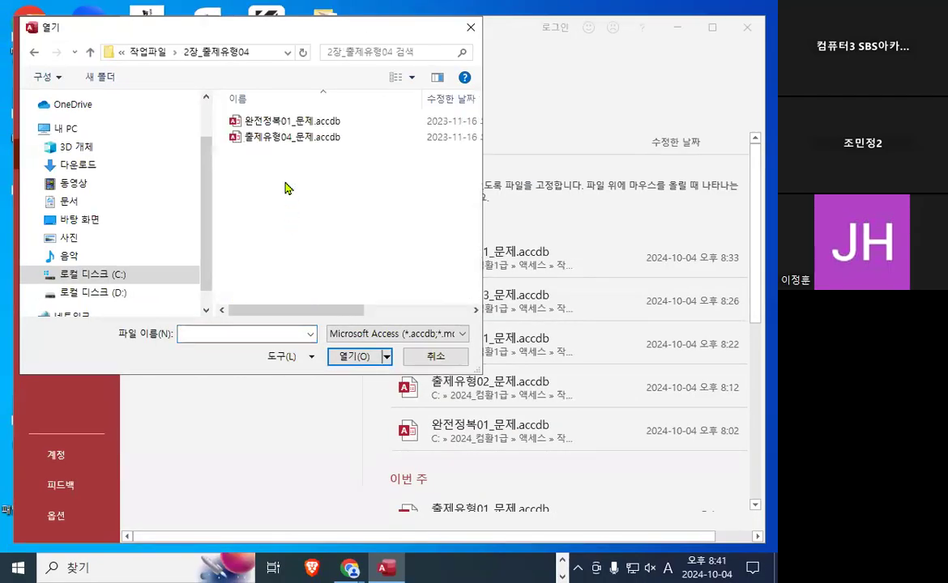
double_click(277, 140)
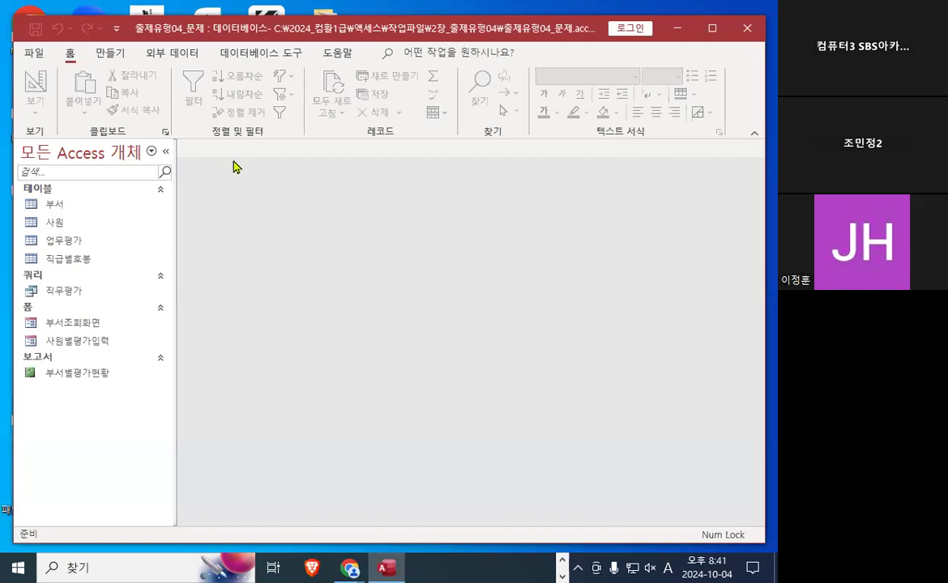
Open the 부서조회화면 form in design view.
right_click(75, 330)
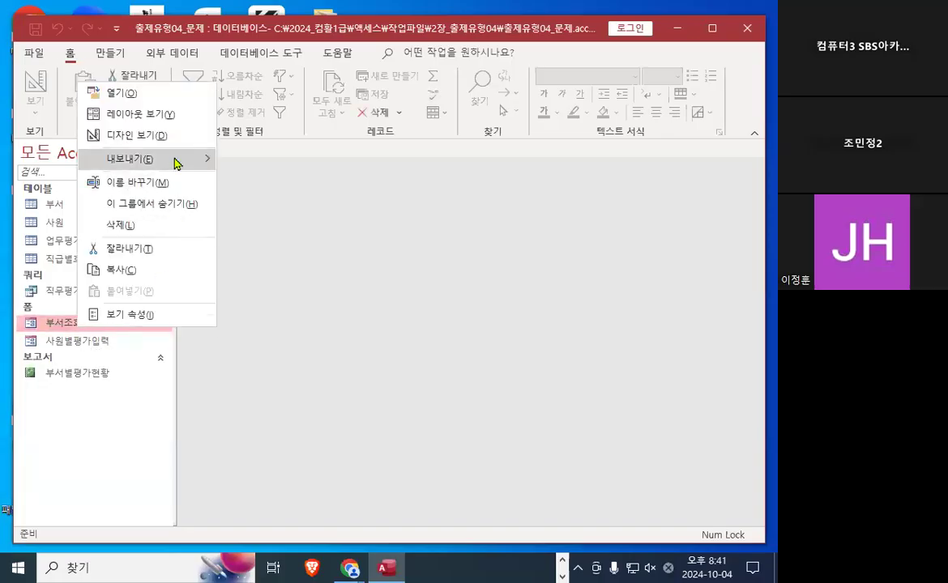
left_click(166, 131)
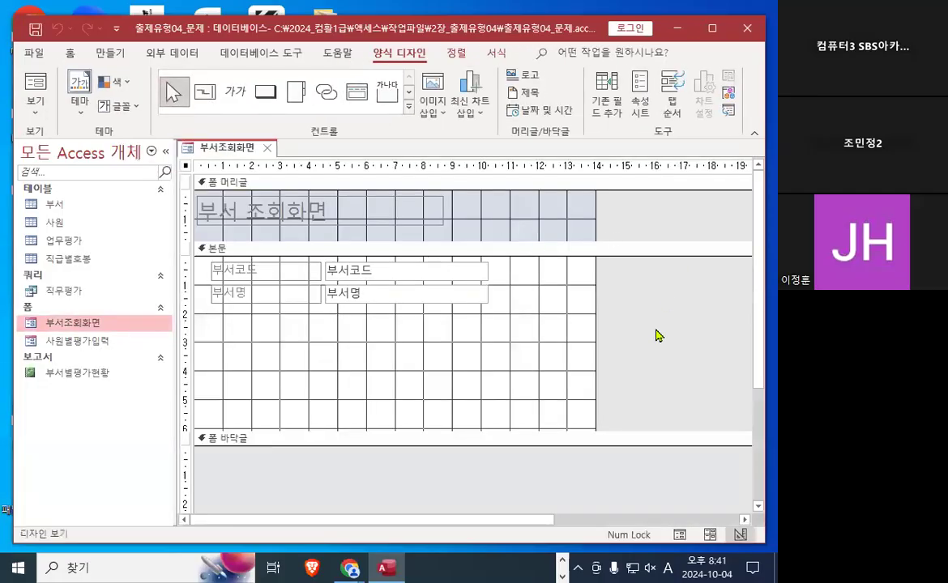
mouse_move(256, 158)
left_mouse_down()
mouse_move(247, 131)
mouse_move(254, 151)
left_mouse_up()
left_click_drag(544, 386, 569, 363)
key("Escape")
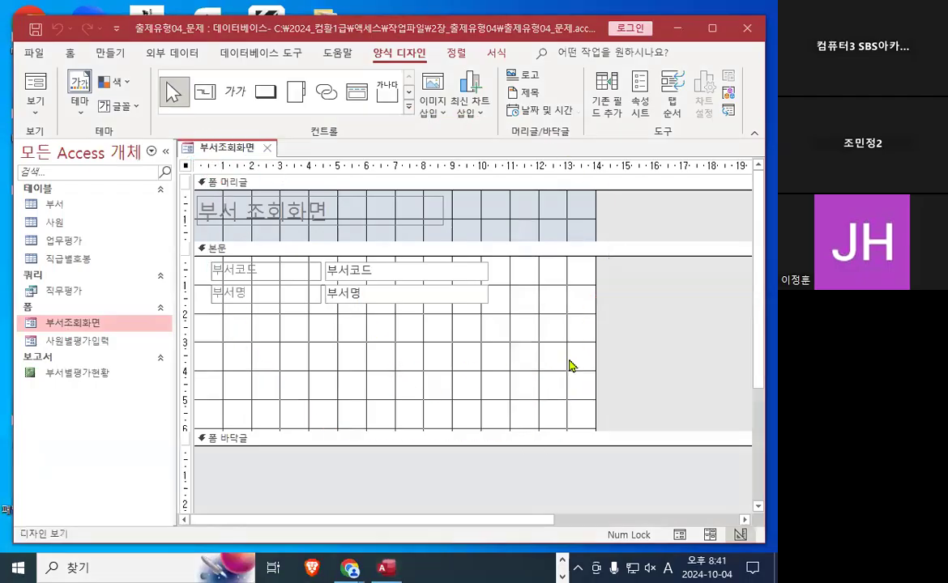
Outline the empty area below 부서명 in the 본문 section with the screen pen's 사각형 shape.
key("ctrl+2")
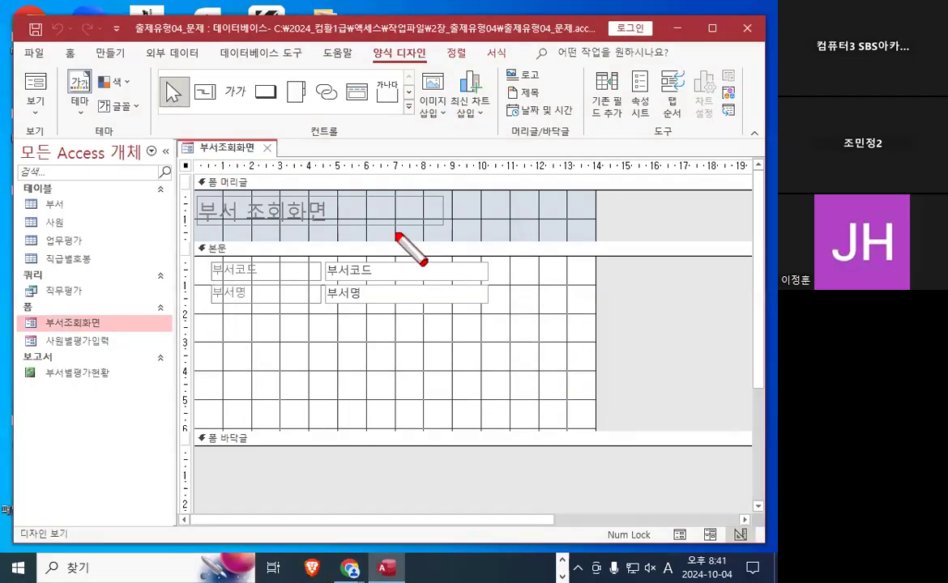
right_click(563, 363)
mouse_move(608, 398)
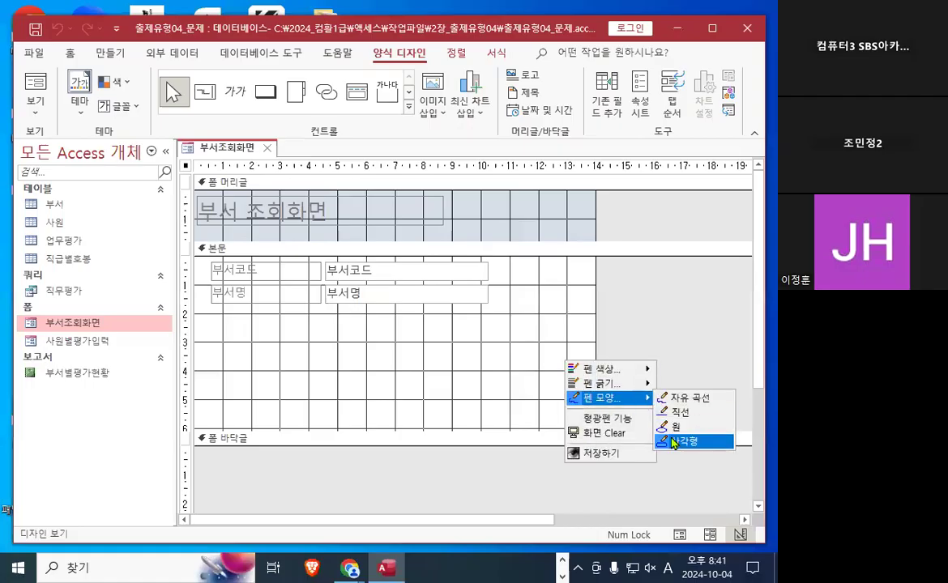
left_click(674, 442)
left_click_drag(205, 320, 583, 424)
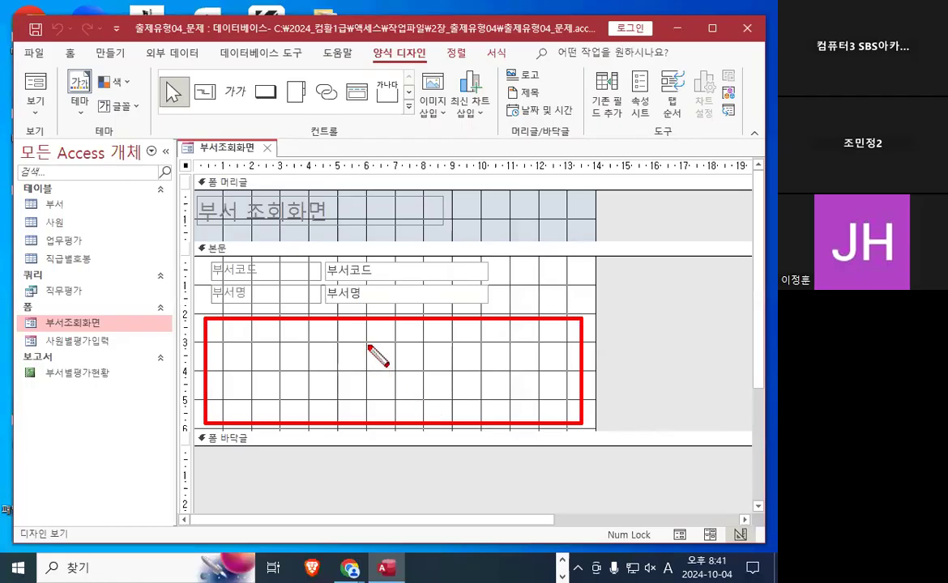
key("Escape")
Switch to the Notepad class notes and go to the "04. 하위폼 연결하기" section.
key("alt+Tab")
scroll(347, 382, "down", 2)
scroll(271, 350, "down", 5)
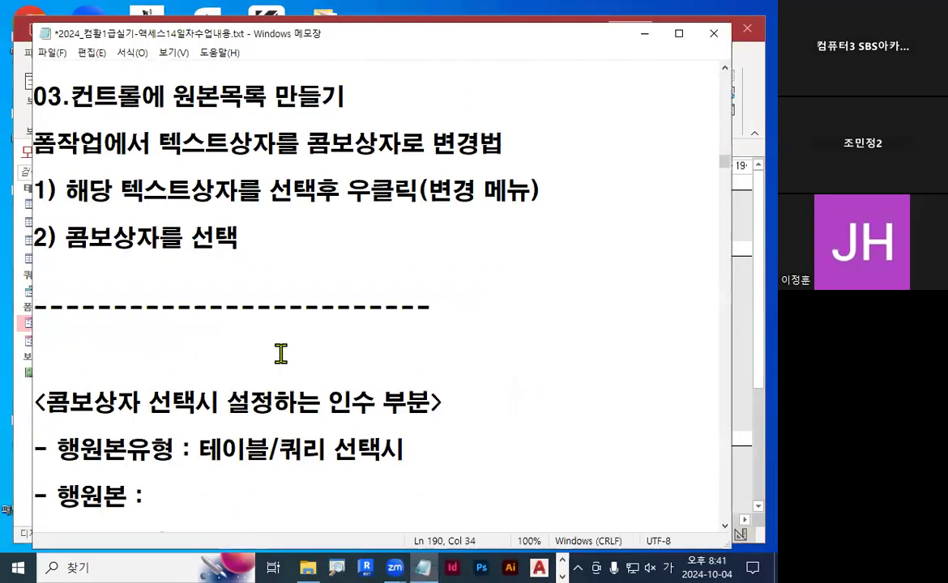
scroll(281, 354, "down", 10)
scroll(280, 354, "down", 10)
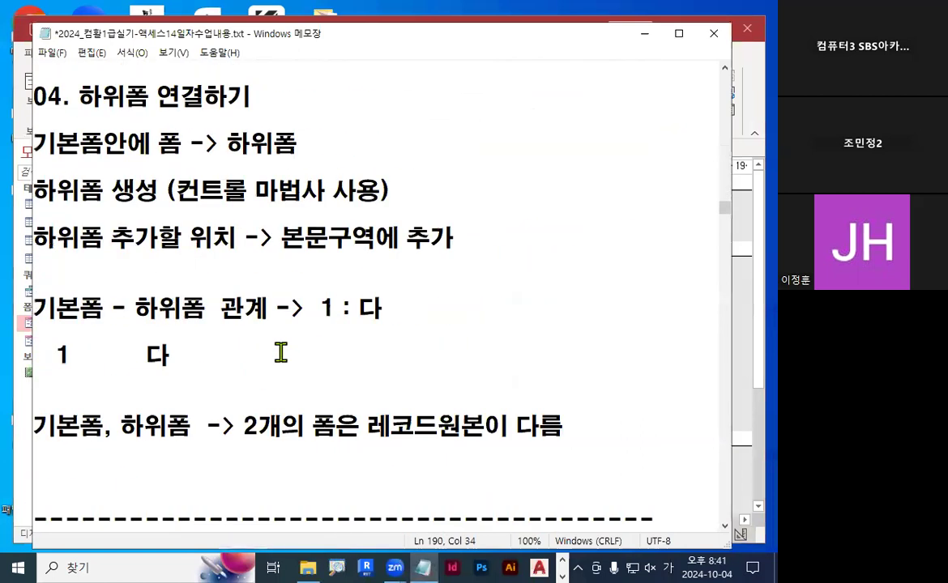
Mark 기본폼 and 폼 in the "기본폼안에 폼 -> 하위폼" line with the screen pen, and clear the marks.
left_click_drag(32, 156, 120, 154)
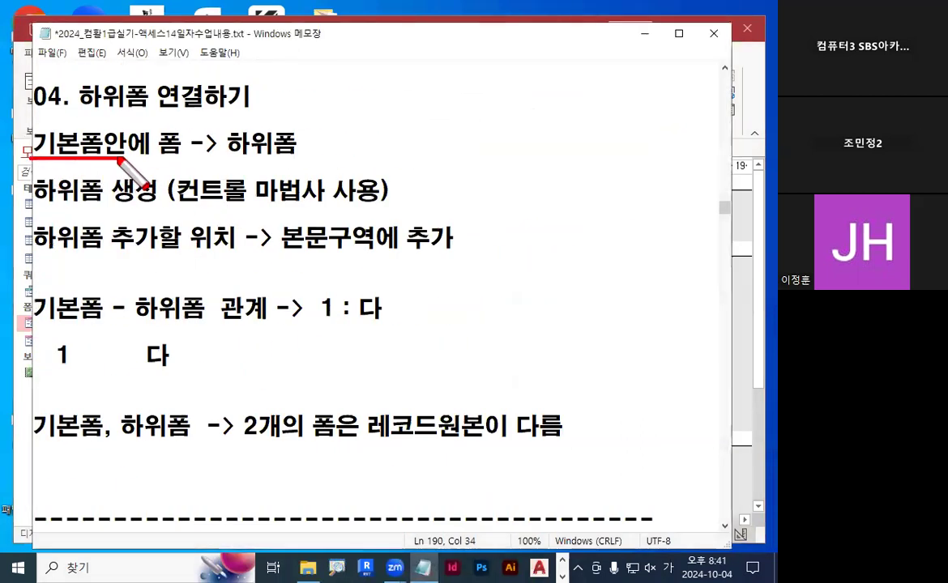
mouse_move(99, 122)
left_mouse_down()
mouse_move(81, 151)
mouse_move(110, 144)
left_mouse_up()
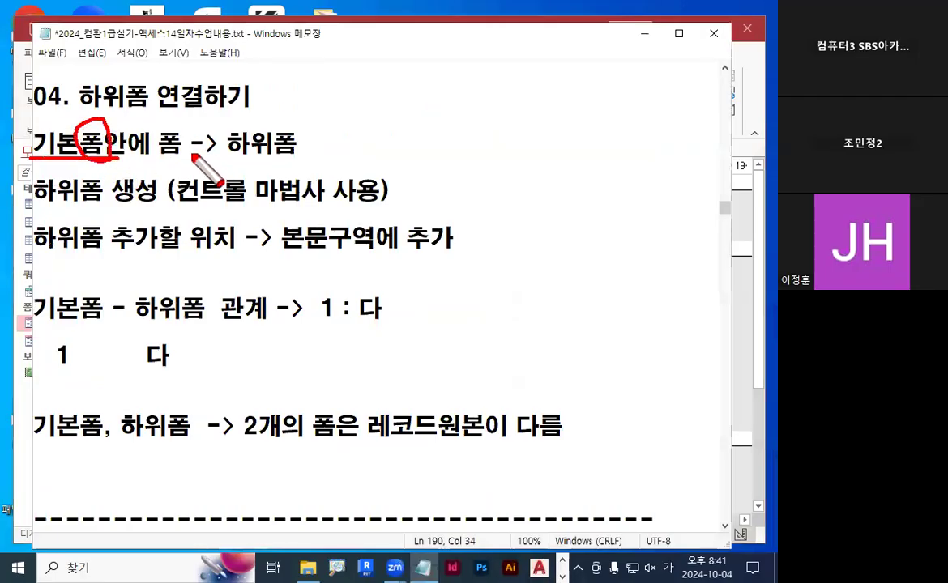
left_click_drag(174, 127, 195, 157)
key("Escape")
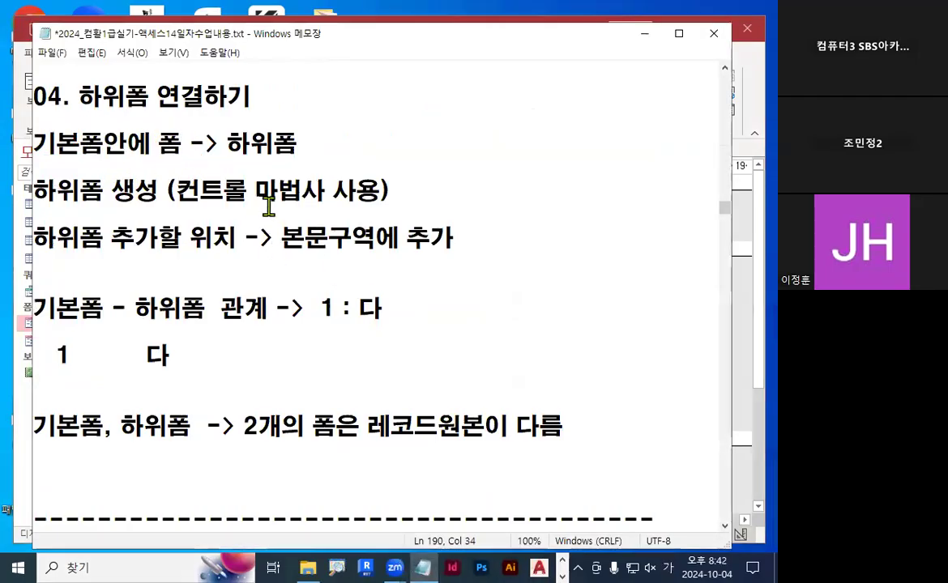
Underline the notes on creating the 하위폼 with the 컨트롤 마법사 and adding it in the 본문 section, circle 추가, and clear the marks.
key("ctrl+2")
left_click_drag(29, 200, 375, 205)
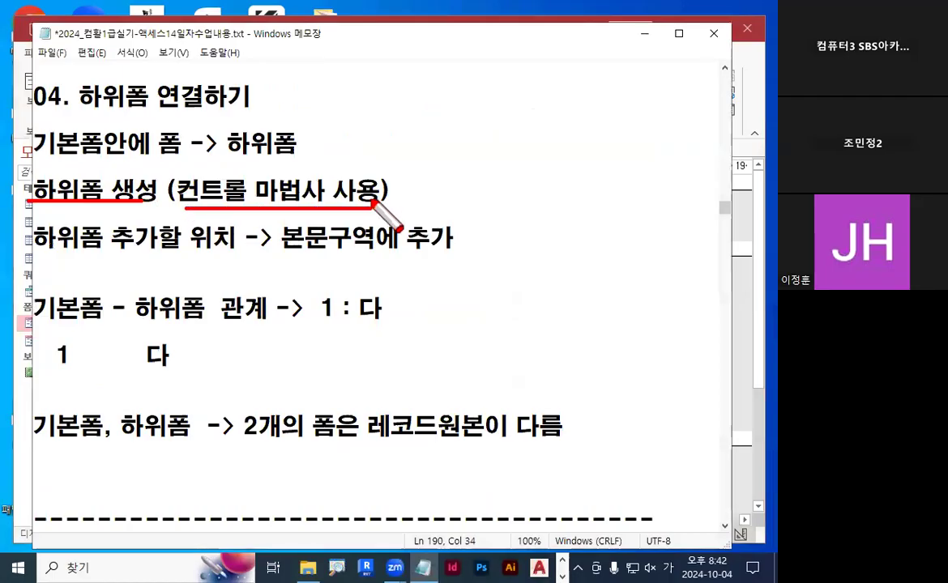
left_click_drag(37, 257, 208, 255)
left_click_drag(293, 255, 444, 249)
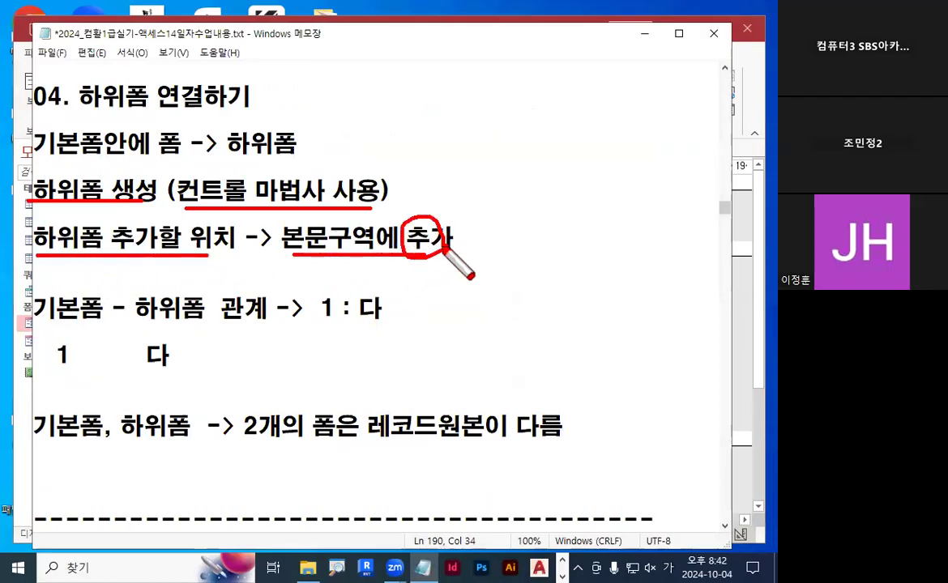
key("Escape")
Underline 기본폼 and 하위폼, circle "1 : 다", link the two forms with pen strokes, and clear the marks.
key("ctrl+2")
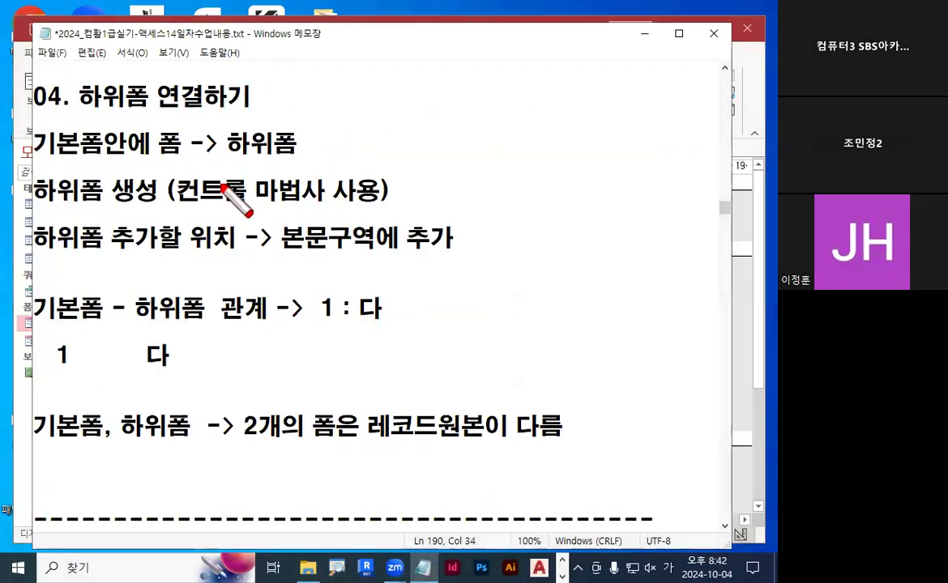
left_click_drag(28, 323, 223, 327)
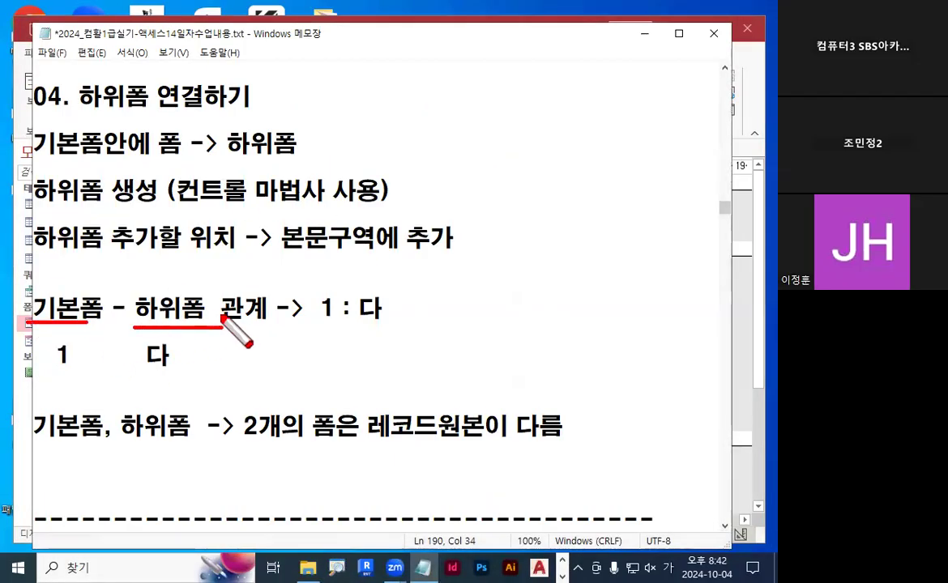
mouse_move(382, 298)
left_mouse_down()
mouse_move(307, 306)
mouse_move(389, 291)
mouse_move(391, 312)
left_mouse_up()
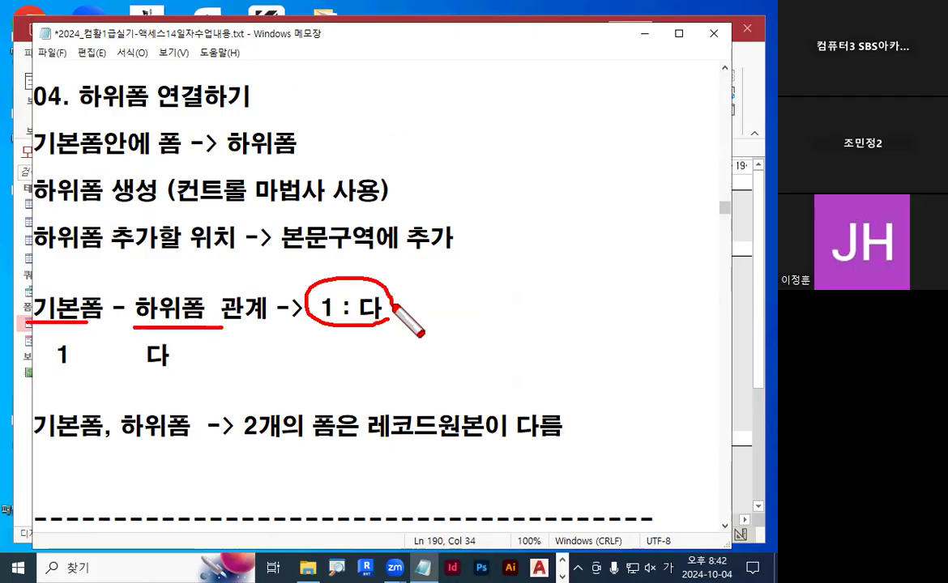
mouse_move(73, 272)
left_mouse_down()
mouse_move(73, 291)
mouse_move(69, 266)
mouse_move(171, 300)
left_mouse_up()
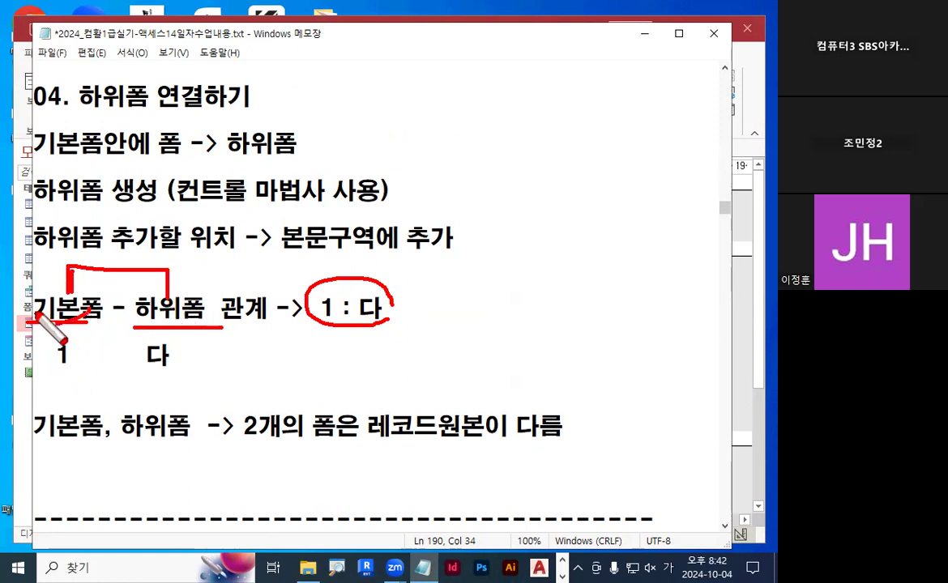
left_click_drag(50, 285, 88, 313)
left_click_drag(171, 283, 223, 329)
mouse_move(78, 362)
left_mouse_down()
mouse_move(66, 334)
mouse_move(78, 364)
mouse_move(154, 377)
mouse_move(165, 366)
mouse_move(122, 331)
mouse_move(247, 375)
left_mouse_up()
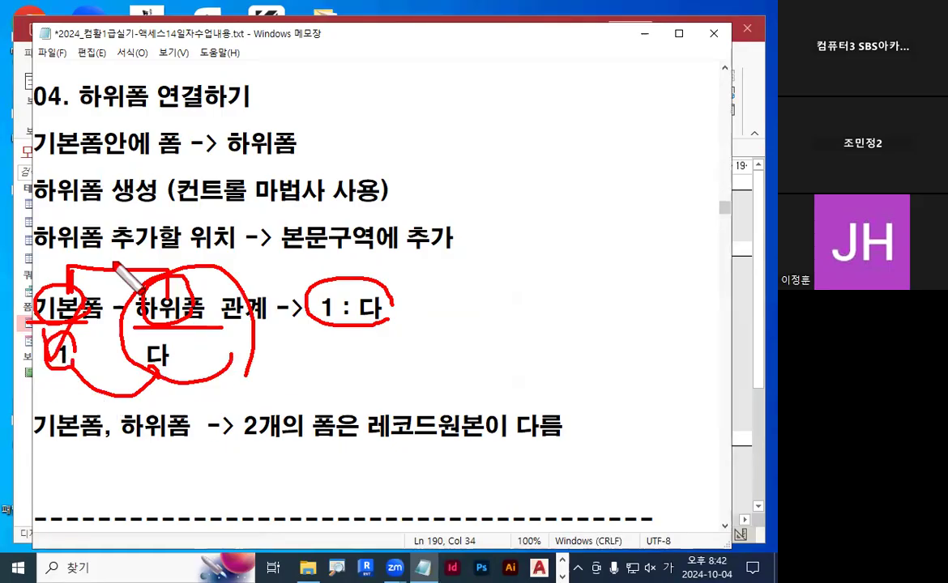
key("Escape")
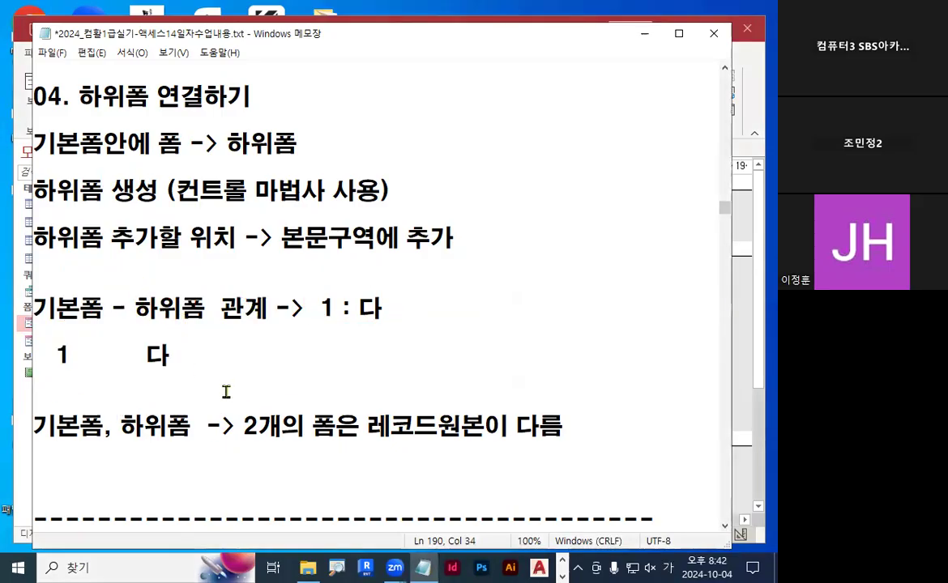
Point out 레코드원본, 하위폼 and 기본폼 in the "2개의 폼은 레코드원본이 다름" line by highlighting and circling, and clear the mark.
scroll(252, 371, "down", 1)
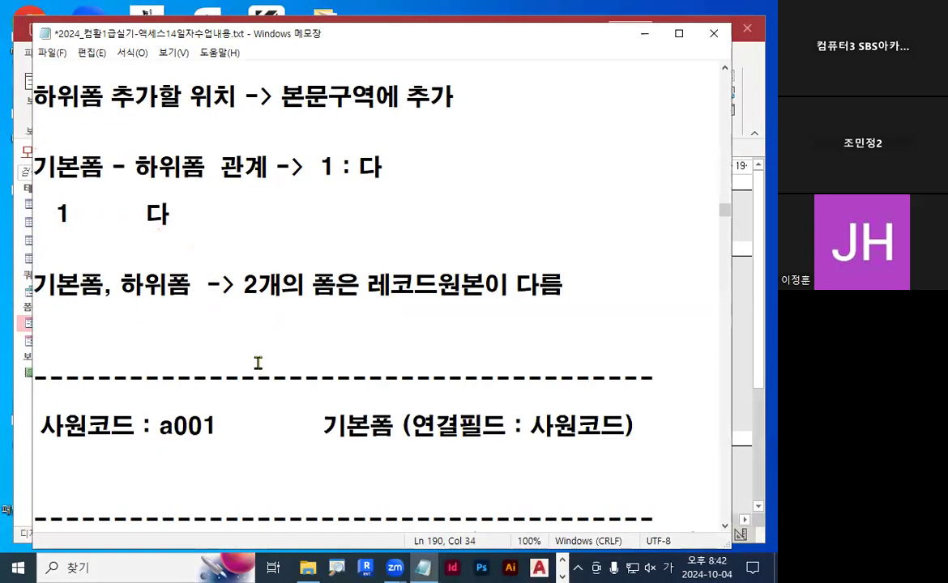
left_click_drag(368, 285, 537, 286)
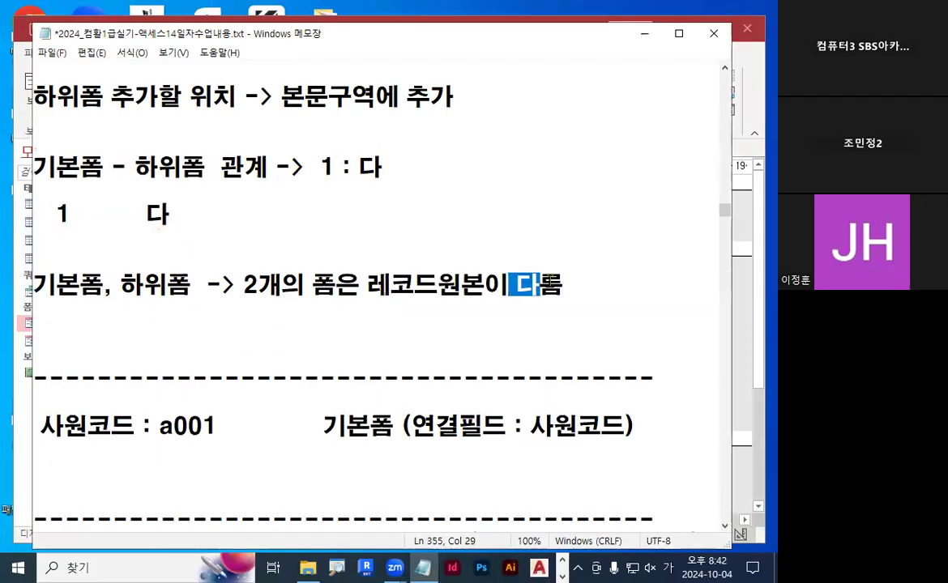
left_click(501, 281)
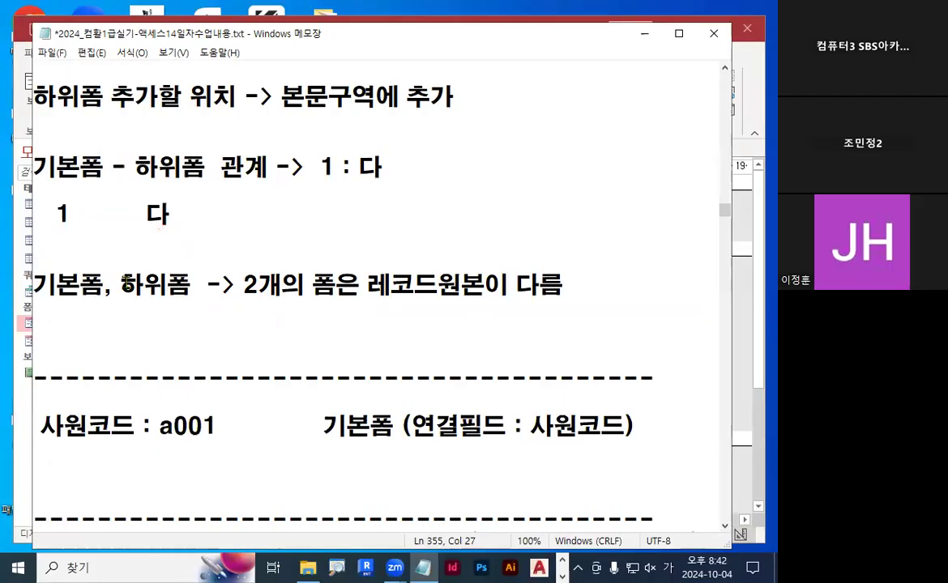
left_click_drag(122, 283, 191, 284)
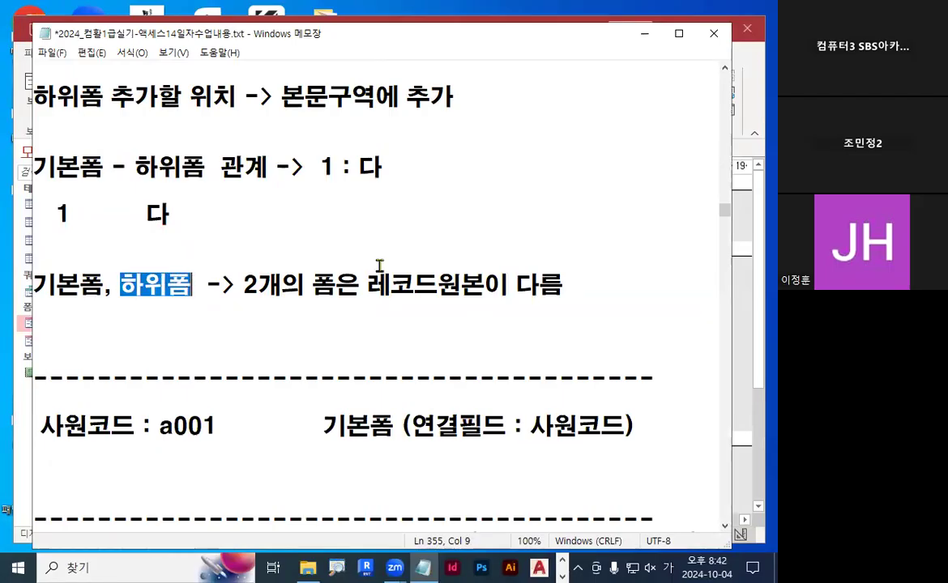
left_click_drag(51, 284, 78, 283)
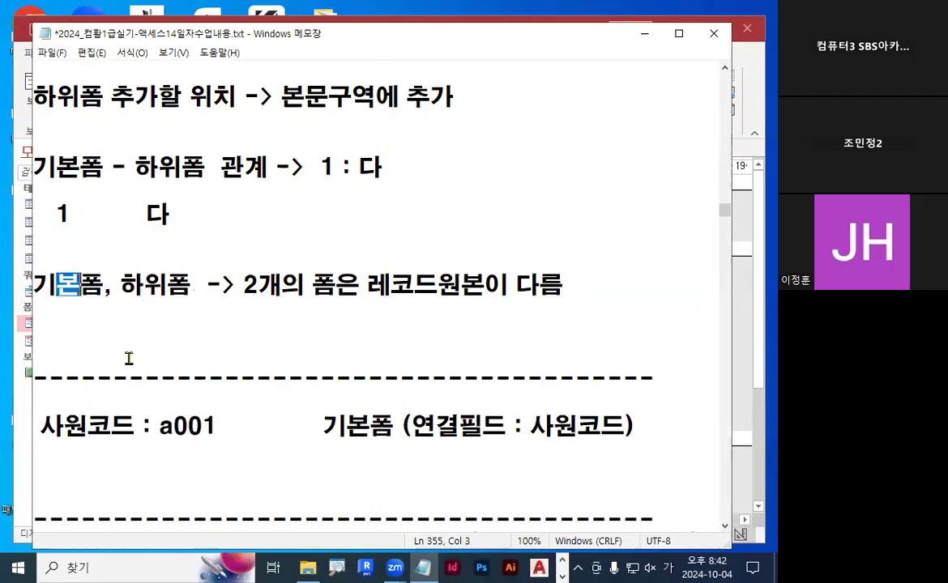
left_click(191, 305)
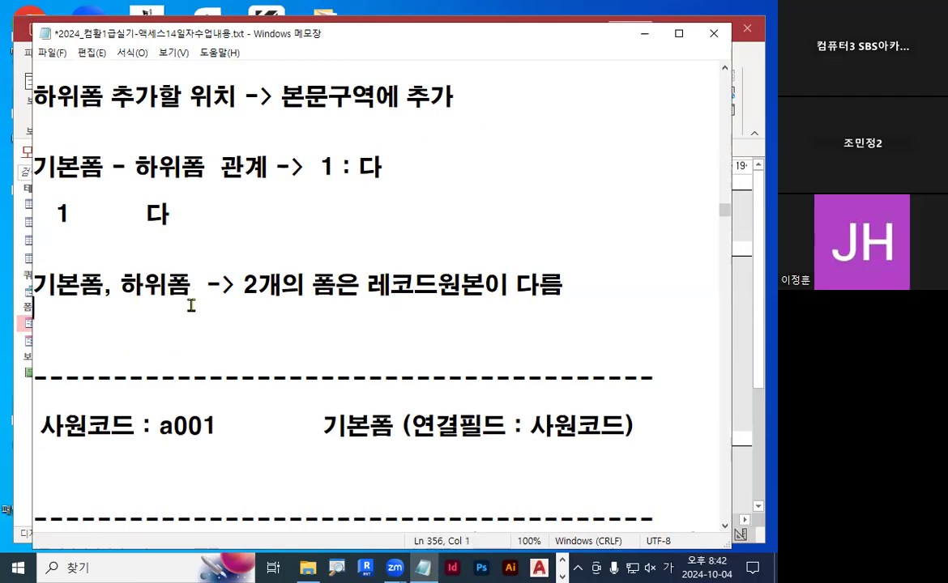
mouse_move(188, 292)
left_mouse_down()
mouse_move(138, 284)
mouse_move(185, 277)
left_mouse_up()
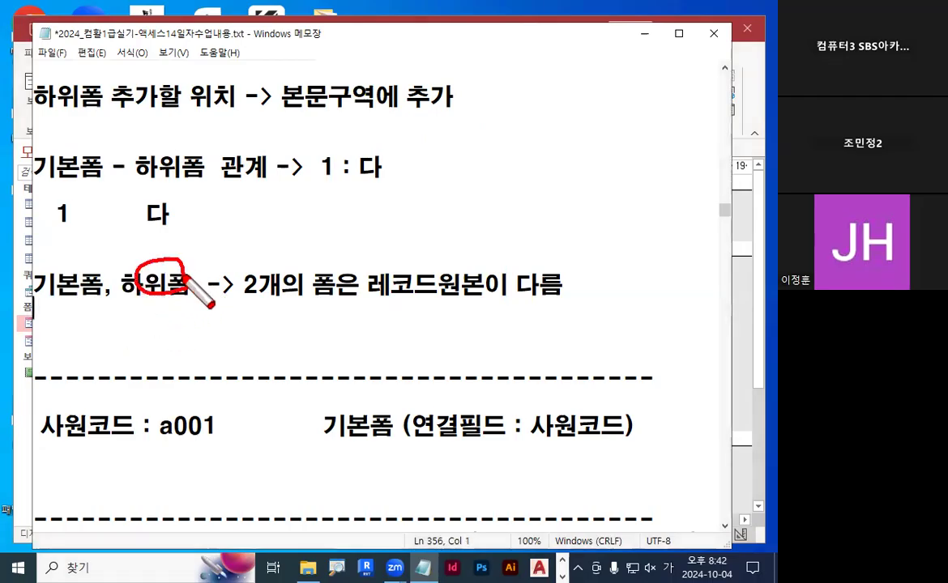
key("Escape")
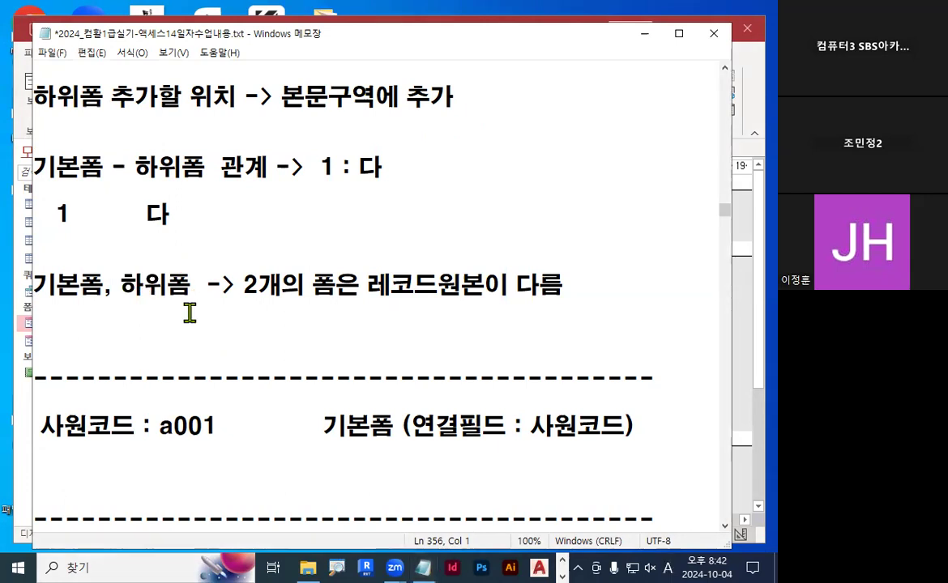
Underline 기본폼 and 하위폼, circle 레코드원본, cross out 하위폼, circle 기본폼, and clear the marks.
left_click_drag(120, 298, 162, 295)
left_click_drag(54, 301, 106, 303)
left_click_drag(471, 300, 478, 306)
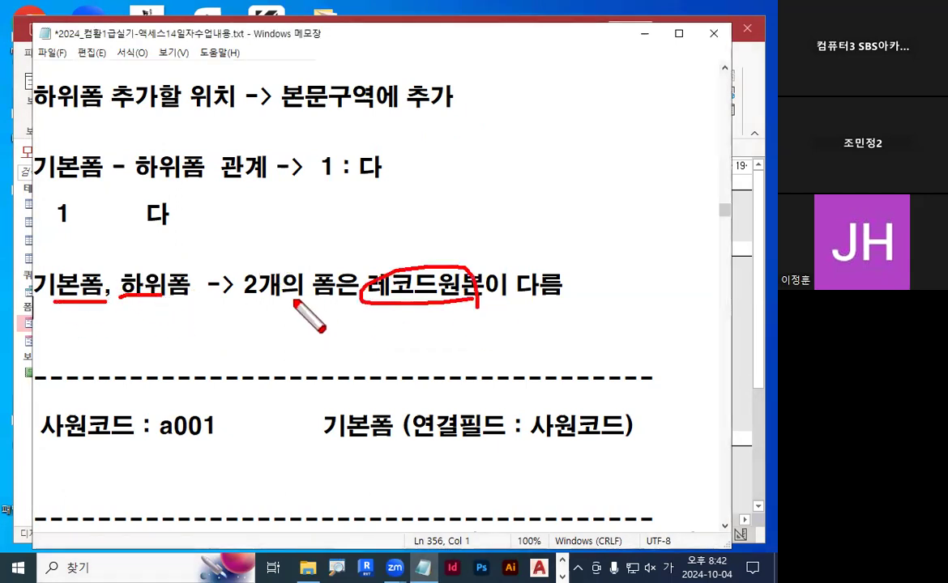
left_click_drag(194, 250, 121, 340)
left_click_drag(123, 258, 199, 372)
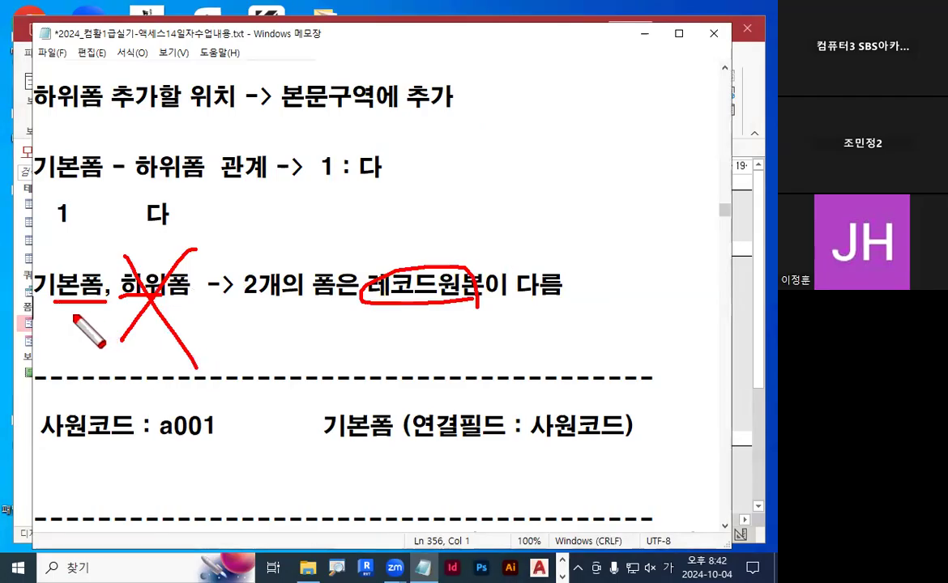
left_click_drag(96, 314, 109, 274)
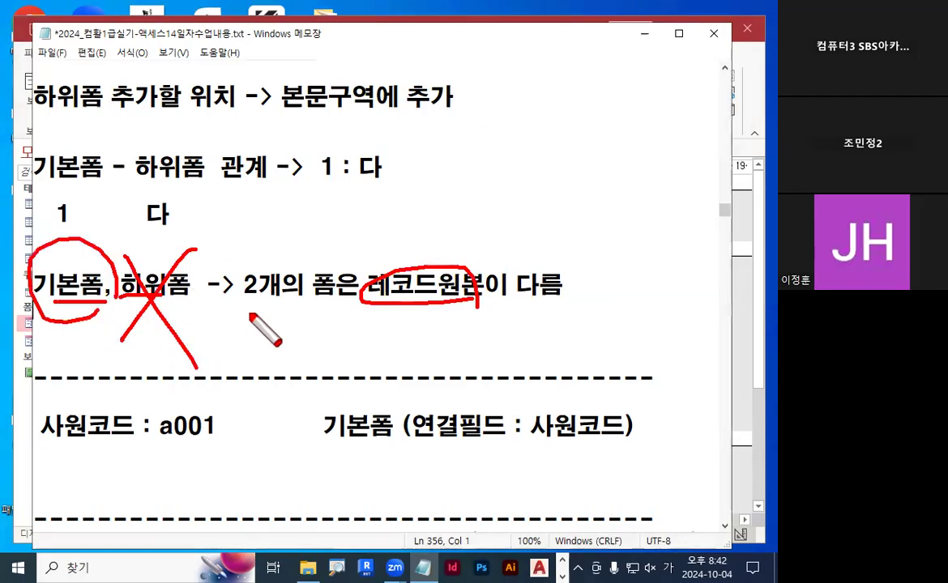
key("Escape")
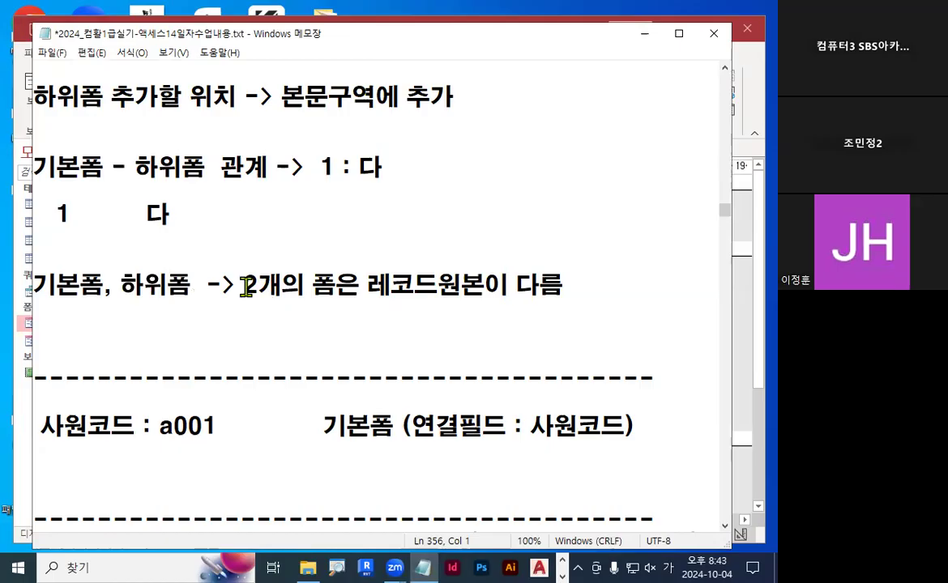
Highlight "2개의 폼은 레코드원본이 다름", and mark "사원코드 : a001" and 기본폼 in the example layout below it with the screen pen.
left_click_drag(243, 286, 581, 286)
scroll(354, 325, "down", 2)
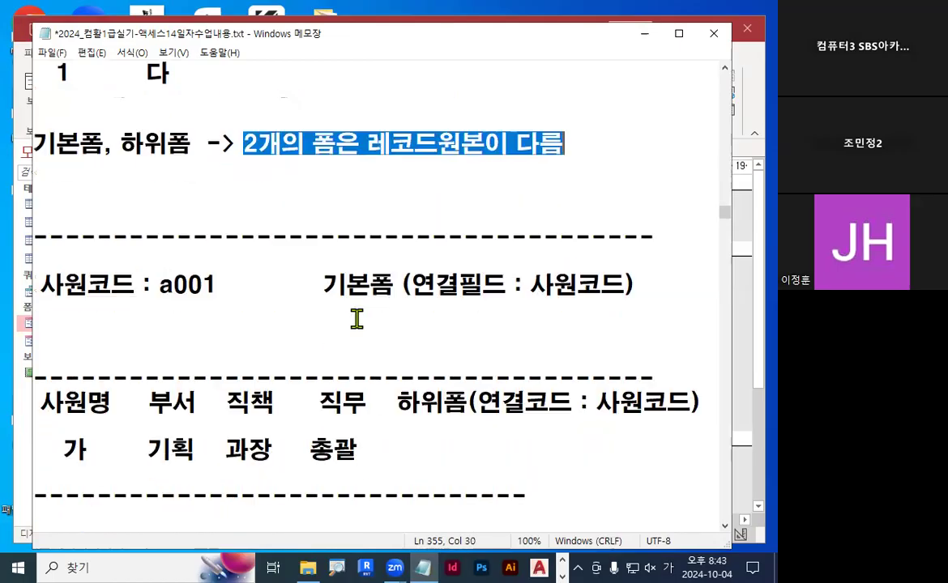
scroll(390, 257, "down", 1)
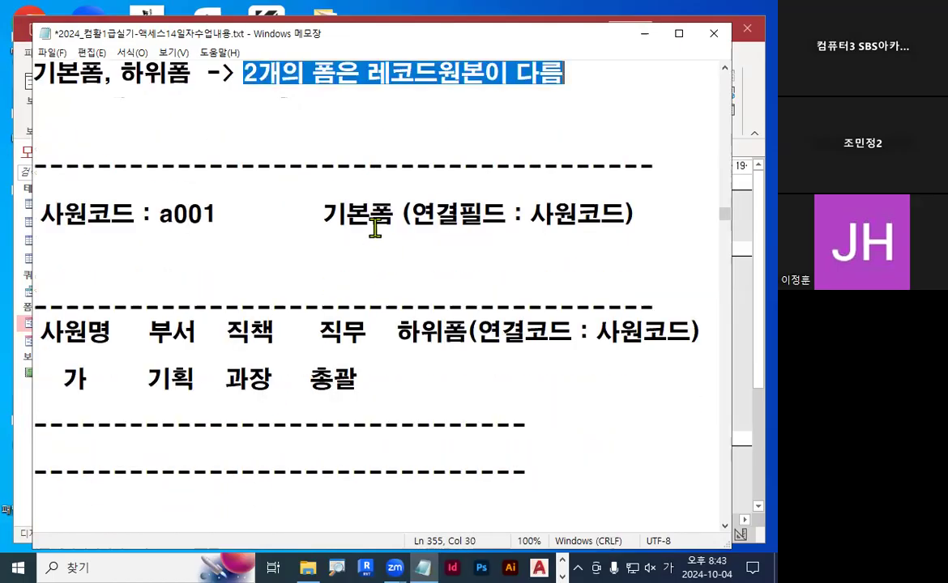
key("ctrl+2")
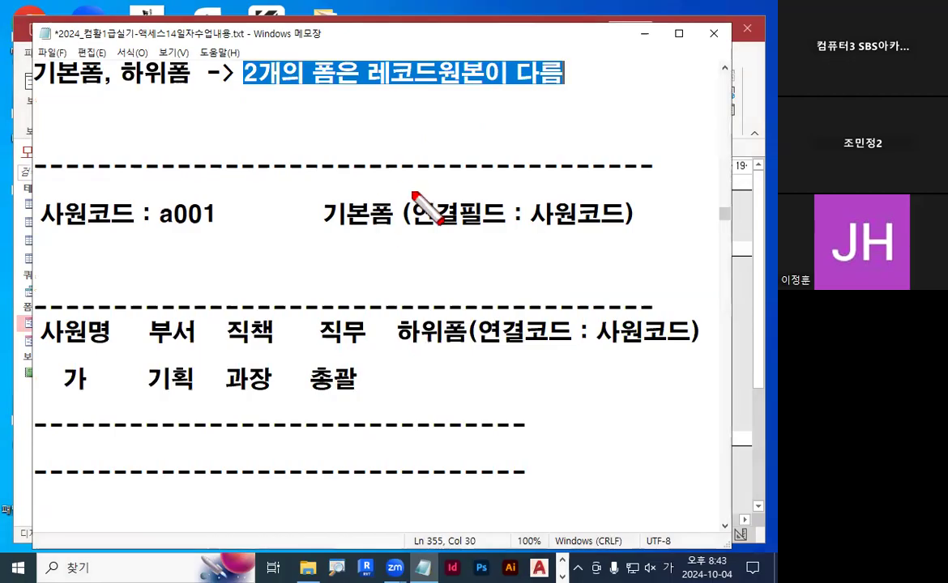
left_click_drag(37, 234, 196, 235)
mouse_move(329, 239)
left_mouse_down()
mouse_move(414, 227)
mouse_move(356, 177)
mouse_move(387, 138)
mouse_move(395, 148)
left_mouse_up()
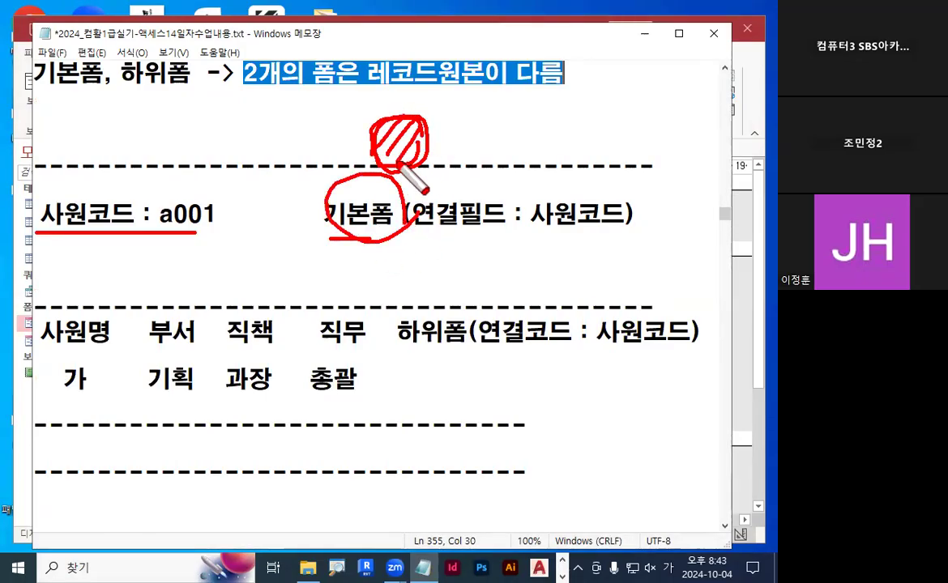
Frame the 하위폼 rows and the whole example form layout with the screen pen's 사각형 shape.
right_click(147, 477)
mouse_move(192, 409)
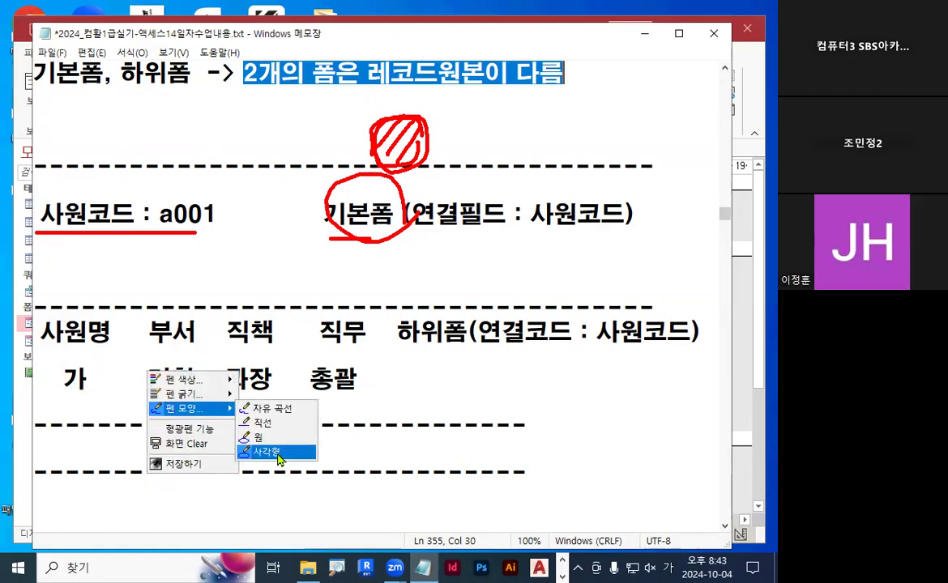
left_click(278, 452)
mouse_move(36, 305)
left_mouse_down()
mouse_move(272, 311)
mouse_move(669, 419)
left_mouse_up()
mouse_move(29, 159)
left_mouse_down()
mouse_move(700, 499)
mouse_move(704, 472)
left_mouse_up()
Return the screen pen to 자유 곡선, underline 사원코드 as the link field of 기본폼 and 하위폼, and circle a001.
right_click(536, 405)
mouse_move(579, 443)
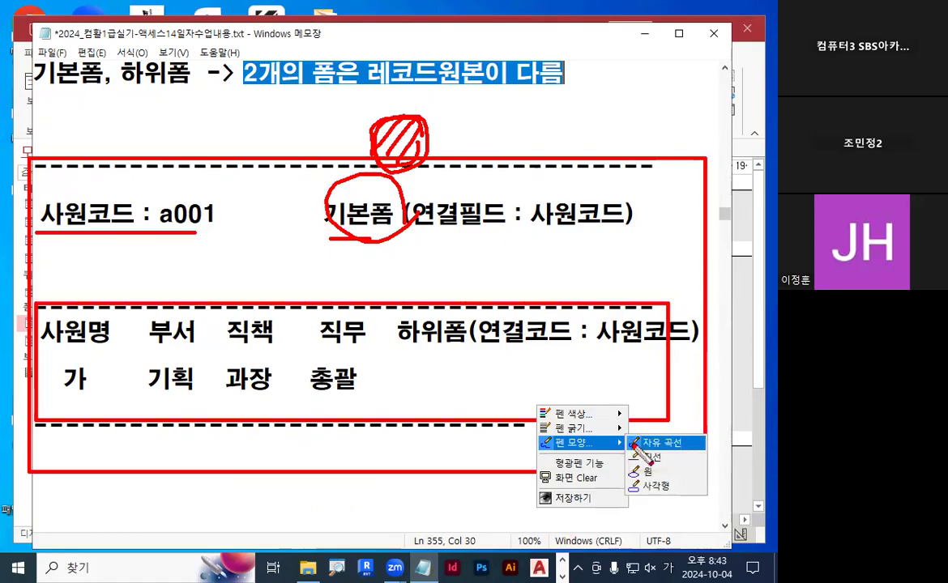
left_click(632, 444)
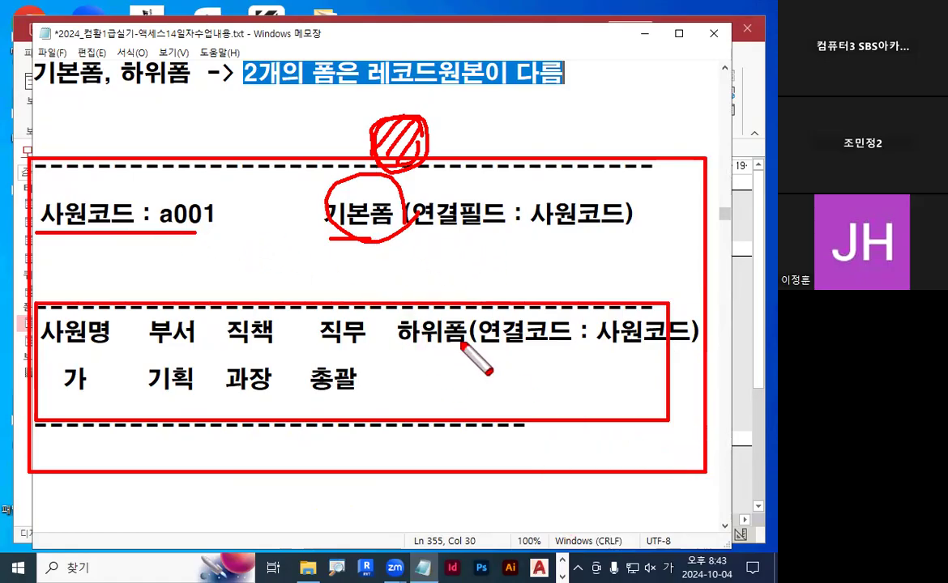
left_click_drag(539, 232, 621, 230)
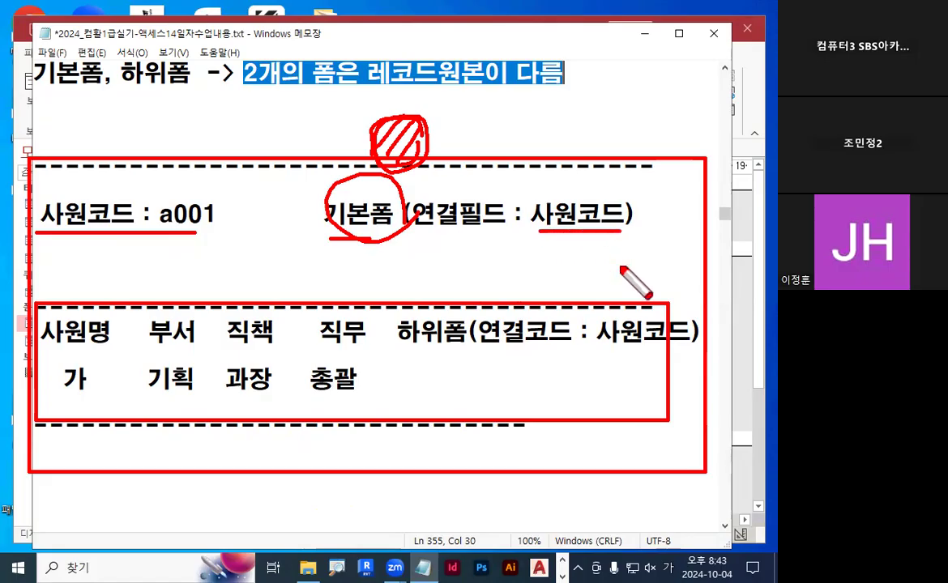
left_click_drag(606, 352, 688, 352)
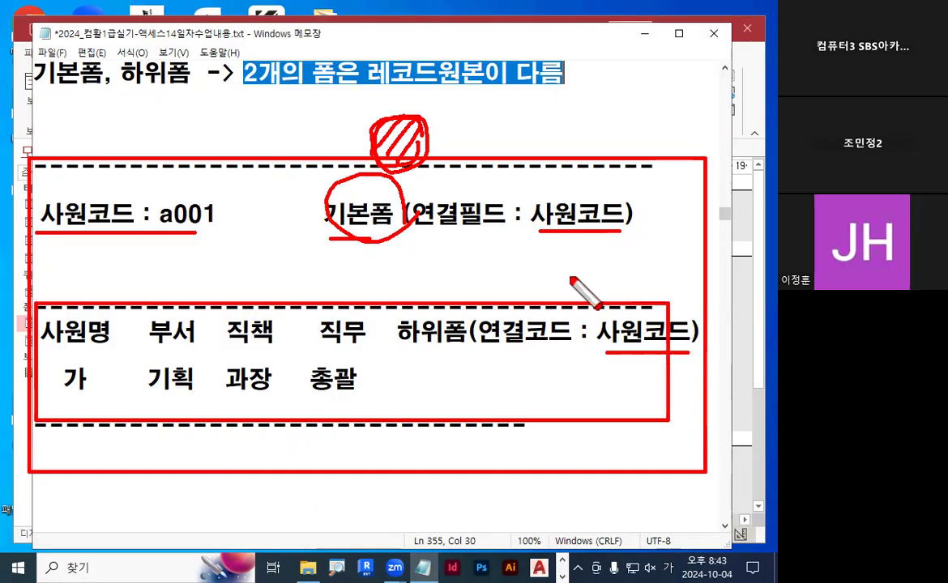
mouse_move(214, 219)
left_mouse_down()
mouse_move(142, 203)
mouse_move(225, 216)
left_mouse_up()
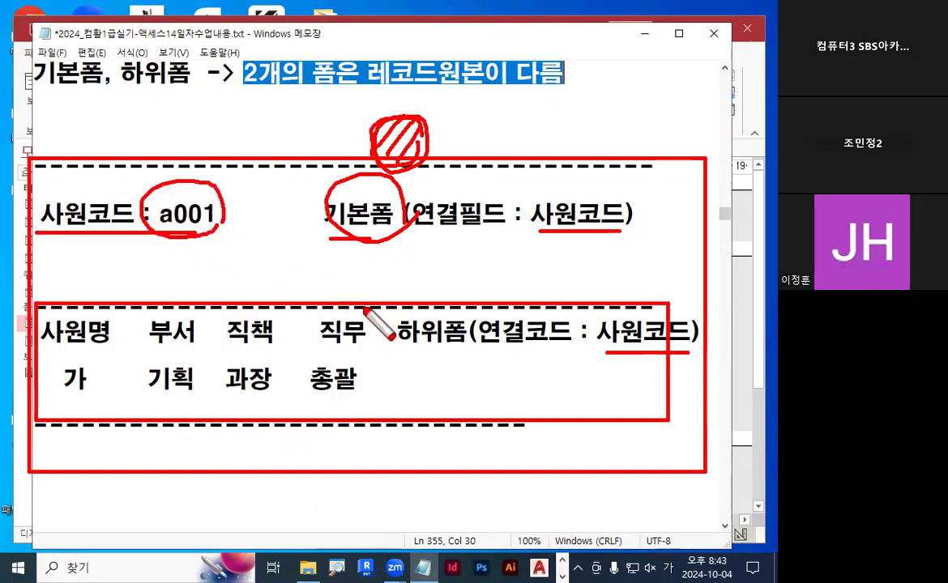
Draw a pen arrow from a001 to the 하위폼 link field 사원코드, underline 사원명 through 직무 and 가, check 사원코드, and circle 하위폼.
mouse_move(243, 212)
left_mouse_down()
mouse_move(216, 233)
mouse_move(288, 170)
mouse_move(498, 306)
mouse_move(551, 296)
left_mouse_up()
mouse_move(664, 320)
left_mouse_down()
mouse_move(621, 338)
mouse_move(670, 305)
left_mouse_up()
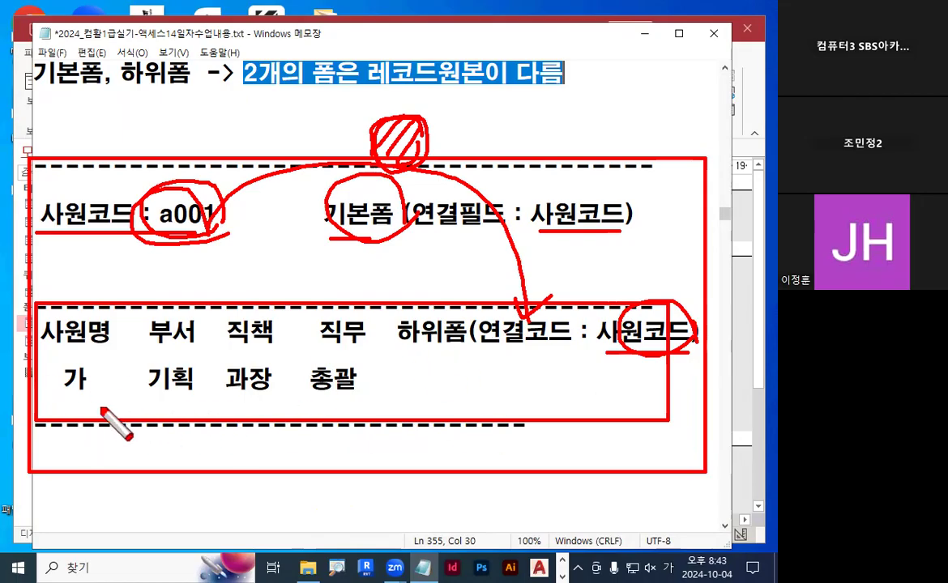
left_click_drag(54, 397, 86, 397)
left_click_drag(41, 351, 366, 350)
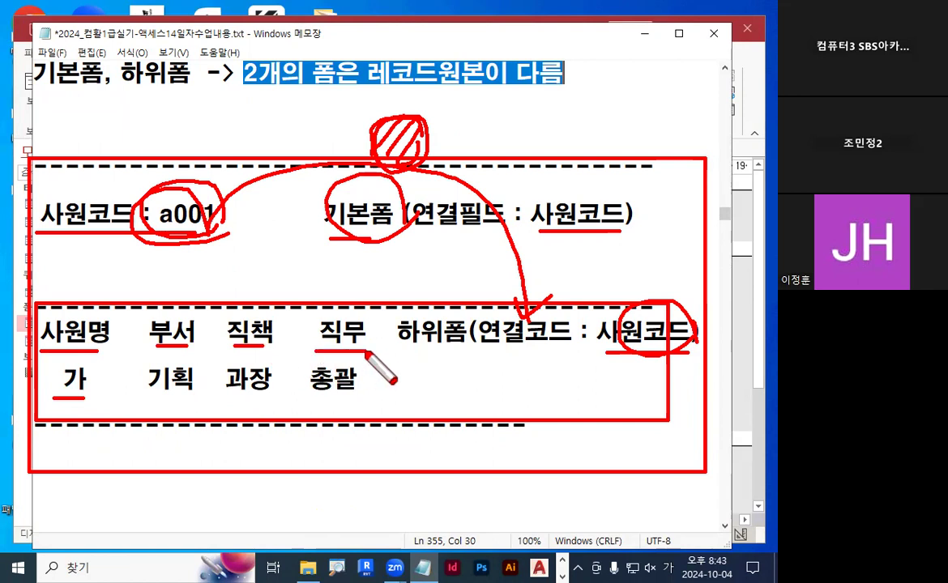
mouse_move(466, 350)
left_mouse_down()
mouse_move(387, 353)
mouse_move(478, 349)
left_mouse_up()
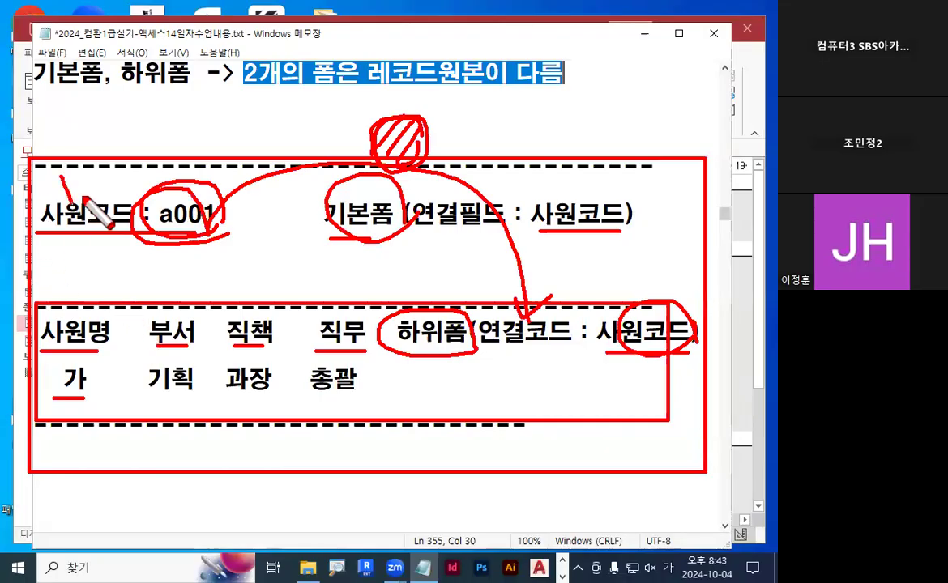
left_click_drag(63, 185, 135, 121)
left_click_drag(486, 357, 509, 350)
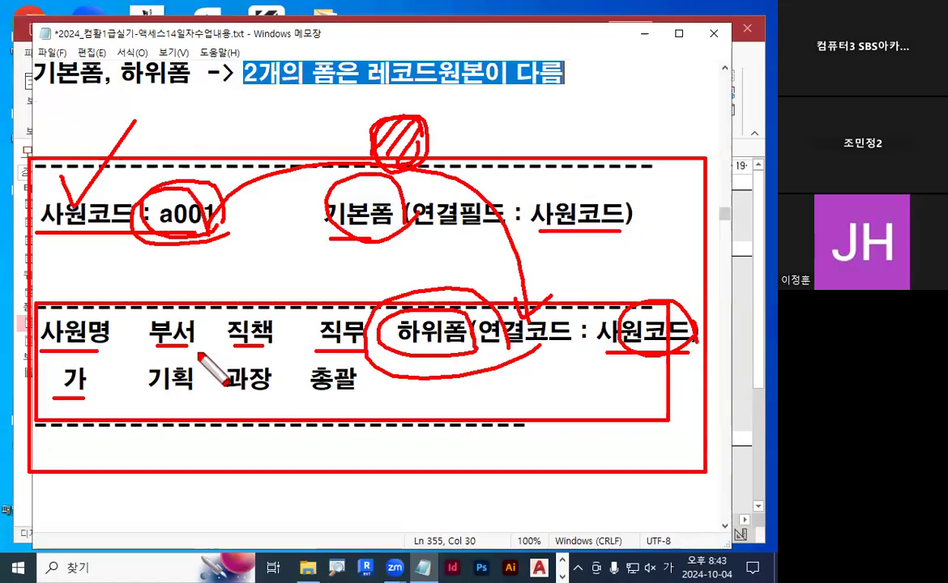
Circle the 하위폼 fields 사원명, 부서, 직책 and 직무 with the screen pen, mark the 기본폼's 사원코드, and clear all marks.
left_click_drag(195, 312, 205, 357)
left_click_drag(37, 312, 64, 357)
mouse_move(267, 307)
left_mouse_down()
mouse_move(213, 328)
mouse_move(288, 336)
left_mouse_up()
mouse_move(308, 349)
left_mouse_down()
mouse_move(302, 324)
mouse_move(374, 350)
left_mouse_up()
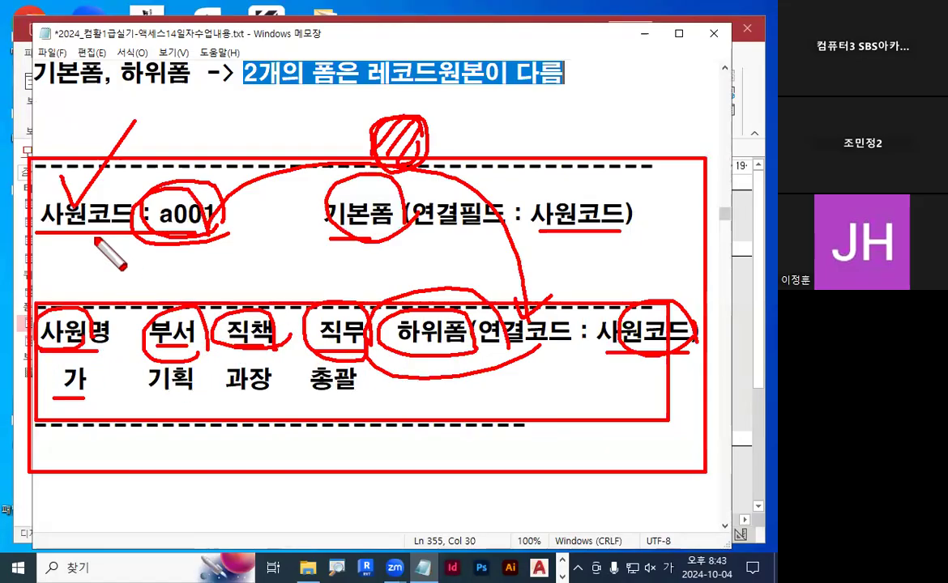
left_click_drag(133, 180, 166, 147)
key("Escape")
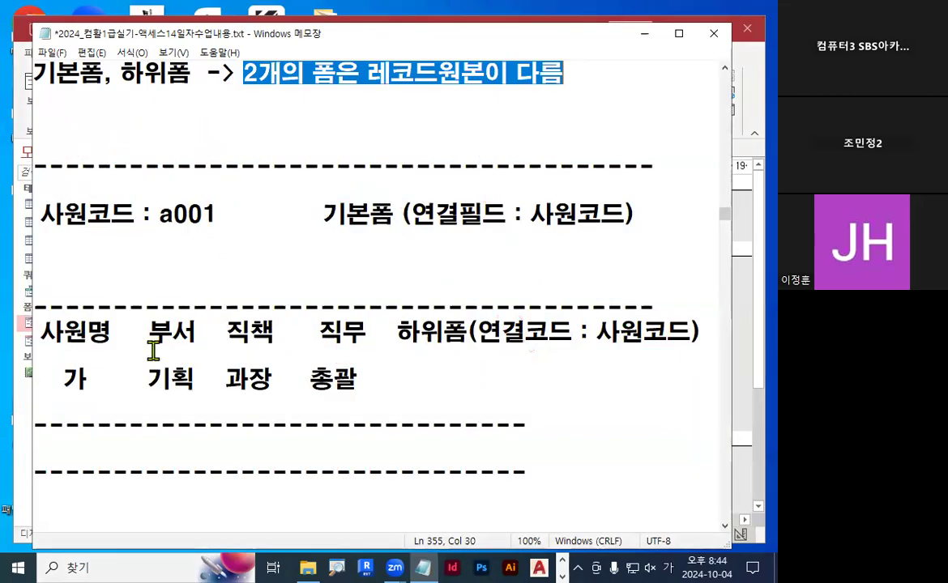
Highlight 사원명, 부서, 직책 and 직무, underline the record below, point an arrow from a001 to it, circle the area, and clear the marks.
left_click_drag(40, 330, 384, 330)
key("ctrl+2")
left_click_drag(55, 397, 302, 398)
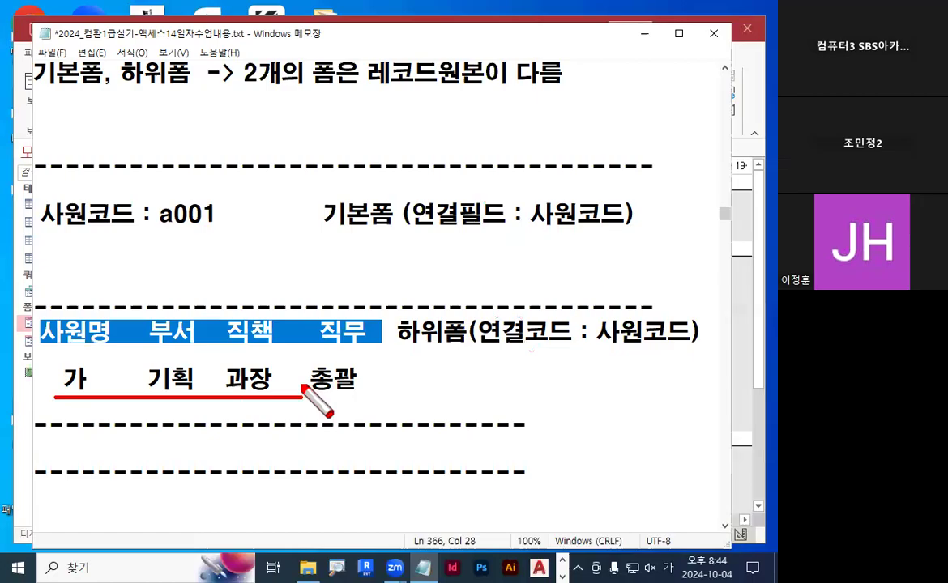
left_click_drag(154, 226, 185, 357)
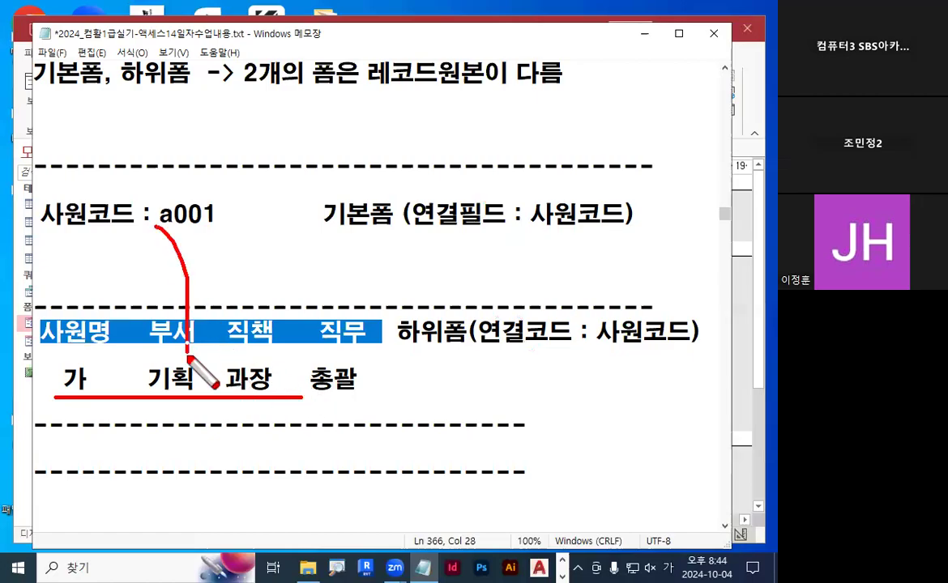
left_click_drag(222, 316, 184, 357)
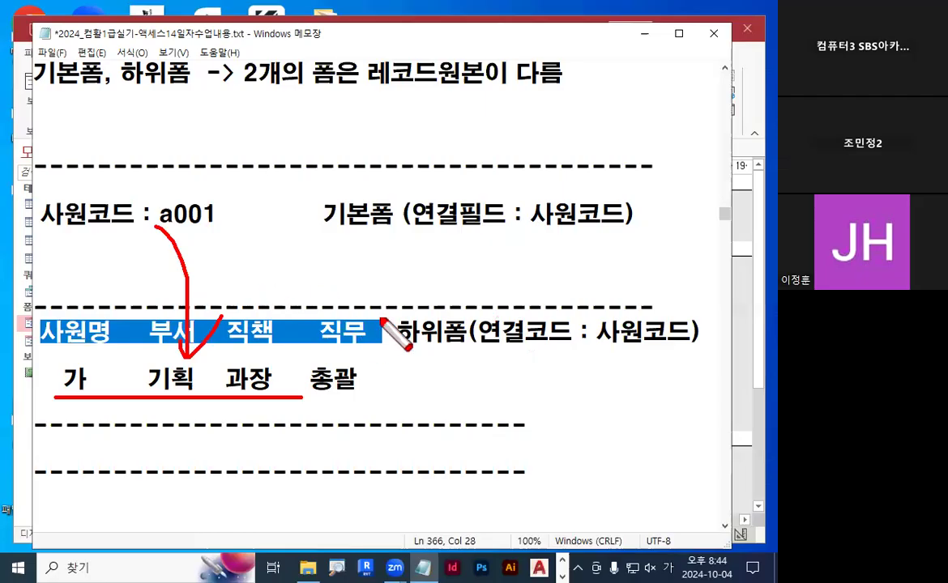
mouse_move(378, 371)
left_mouse_down()
mouse_move(247, 430)
mouse_move(438, 397)
left_mouse_up()
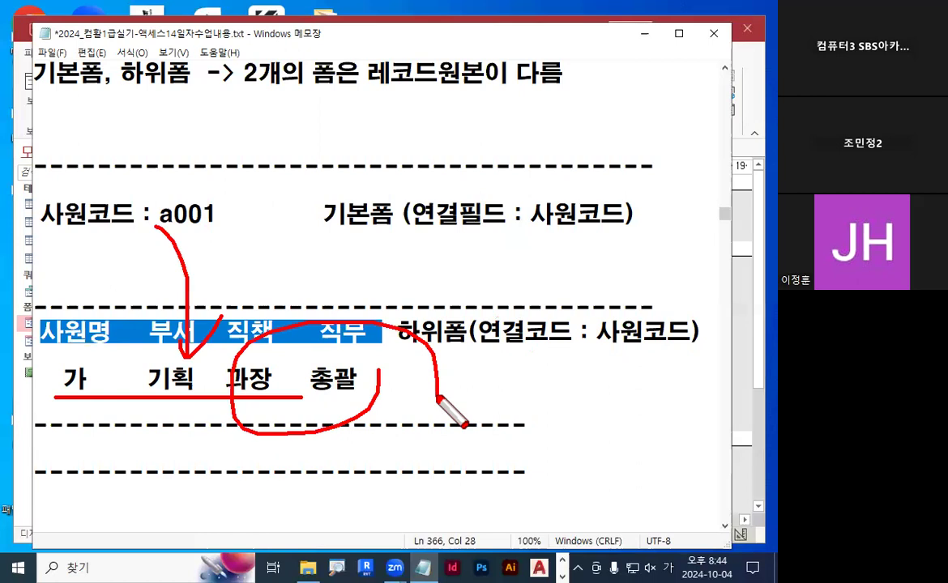
key("Escape")
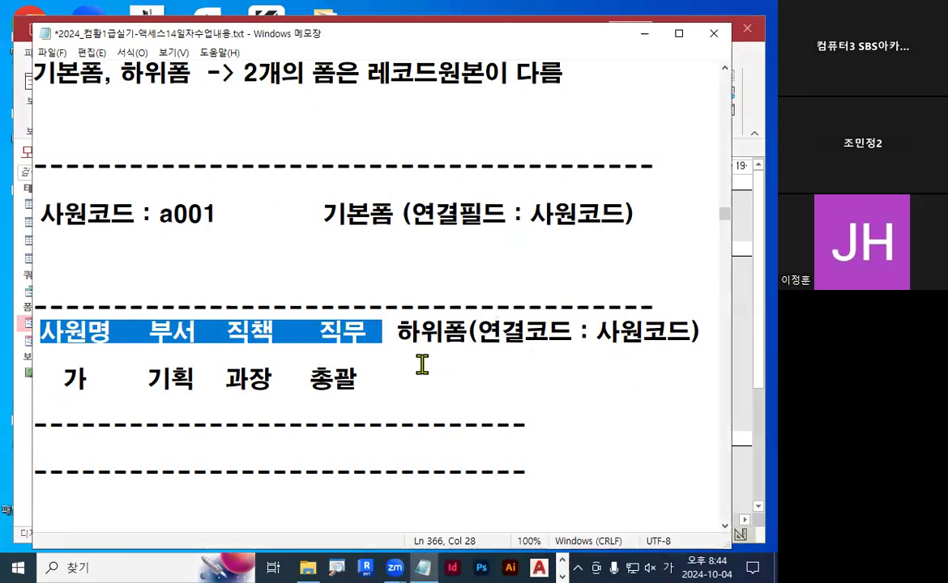
Draw a pen arrow from a001 down to the 하위폼 fields, handwrite a character beside 총괄, and clear the drawing.
left_click(430, 352)
key("ctrl+2")
mouse_move(168, 237)
left_mouse_down()
mouse_move(188, 332)
mouse_move(233, 307)
left_mouse_up()
left_click_drag(251, 202, 251, 233)
left_click_drag(322, 365, 395, 419)
left_click_drag(396, 379, 421, 379)
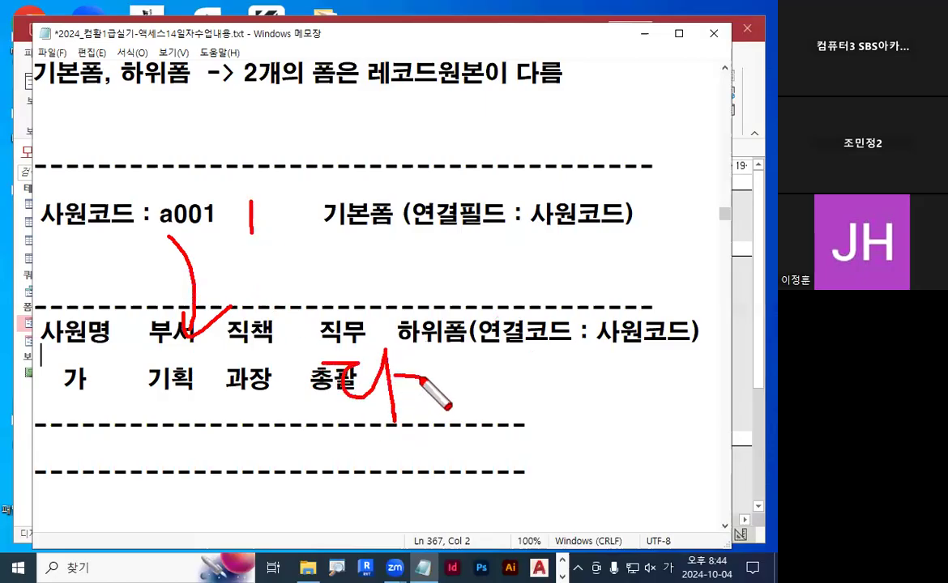
key("Escape")
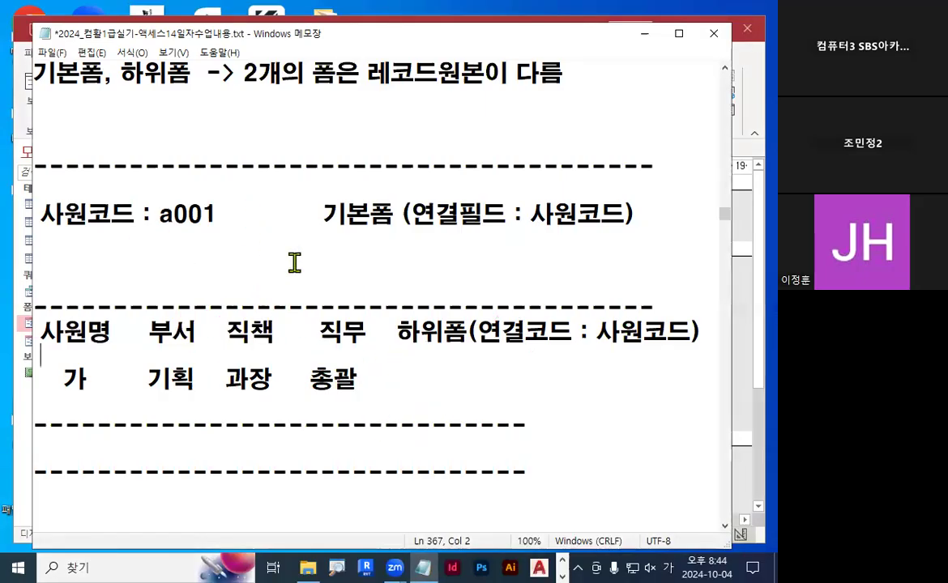
Highlight 연결필드 beside 기본폼 and 연결코드 beside 하위폼 in the notes, and remove the highlighting.
left_click_drag(410, 214, 499, 213)
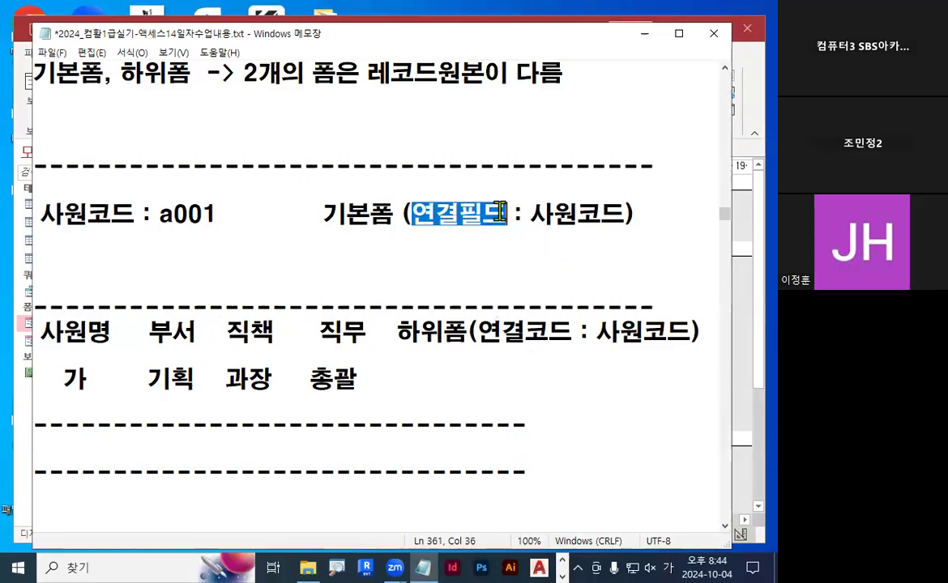
left_click_drag(469, 330, 554, 328)
left_click(554, 329)
left_click(504, 219)
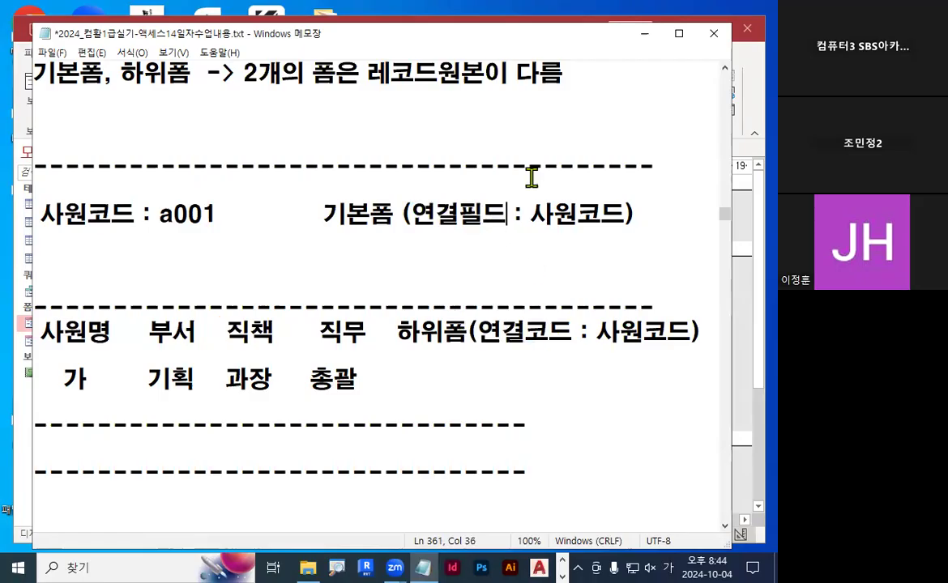
Return to the 부서조회화면 form design, mark the form list and the empty 본문 area below 부서명 with the screen pen, and clear the marks.
left_click(645, 34)
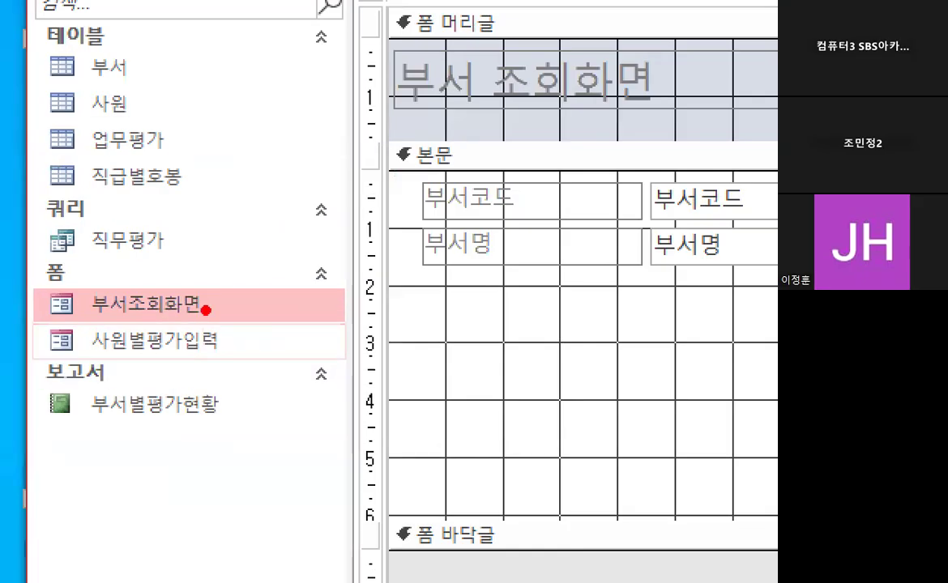
mouse_move(99, 324)
left_mouse_down()
mouse_move(114, 336)
mouse_move(81, 361)
mouse_move(118, 371)
left_mouse_up()
left_click_drag(364, 339, 321, 402)
left_click_drag(313, 339, 376, 408)
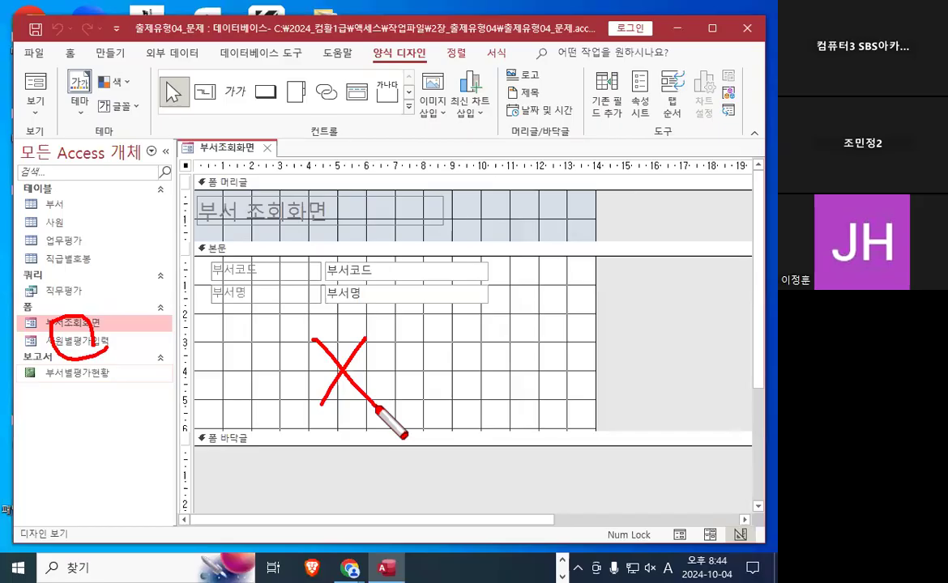
mouse_move(432, 355)
left_mouse_down()
mouse_move(444, 379)
mouse_move(500, 307)
left_mouse_up()
key("Escape")
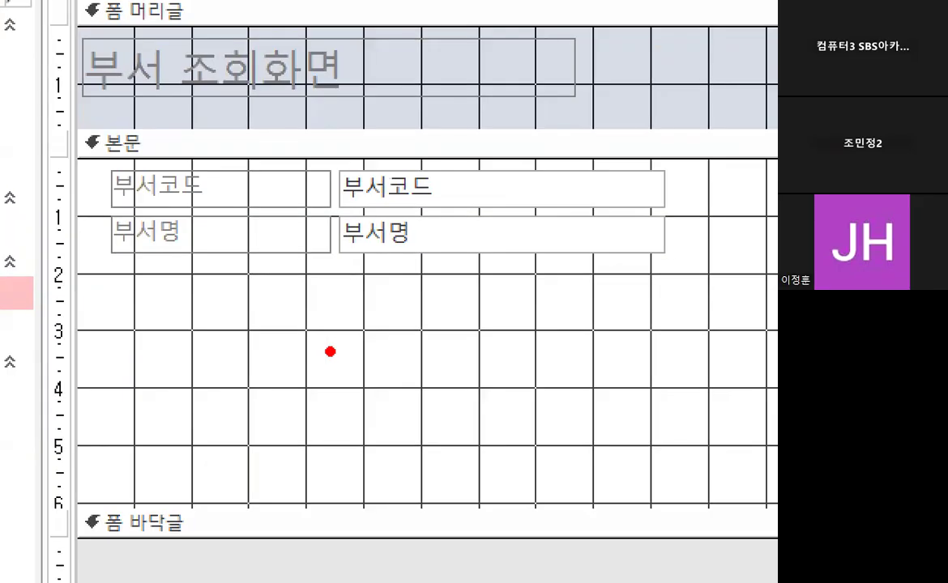
mouse_move(425, 354)
left_mouse_down()
mouse_move(324, 416)
mouse_move(409, 390)
left_mouse_up()
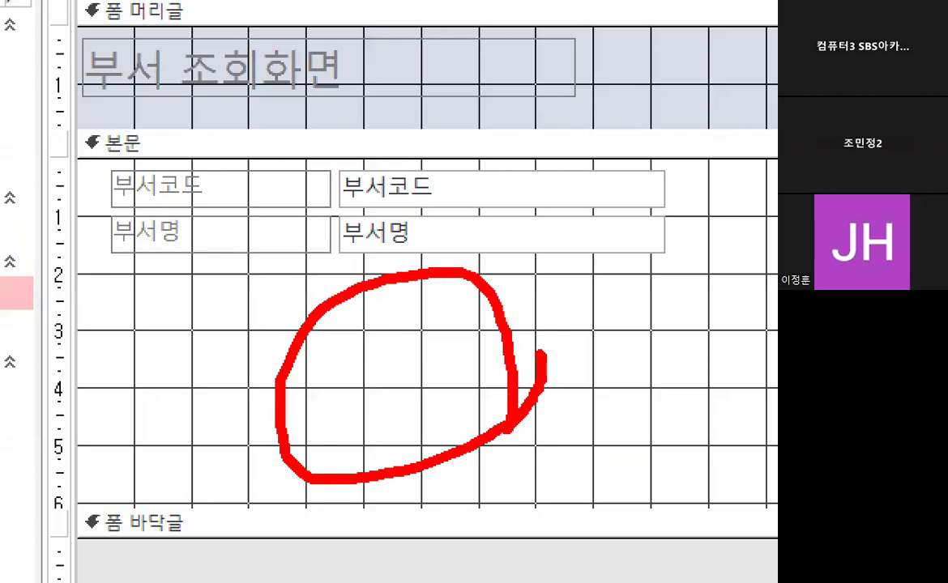
key("Escape")
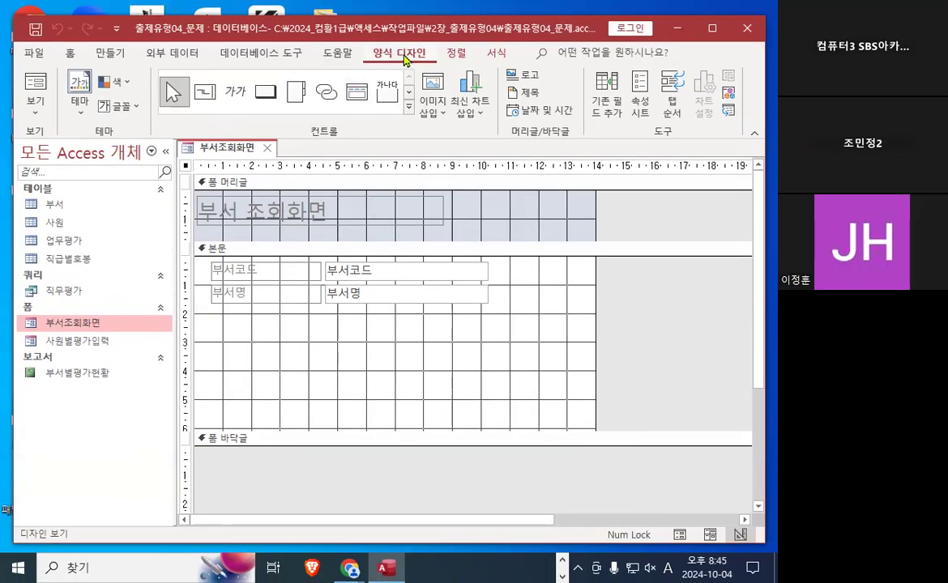
Circle the 컨트롤 group name and its expand arrow with the screen pen, and clear the marks.
key("ctrl+1")
mouse_move(353, 181)
left_mouse_down()
mouse_move(311, 178)
mouse_move(358, 185)
left_mouse_up()
left_click_drag(518, 155, 532, 183)
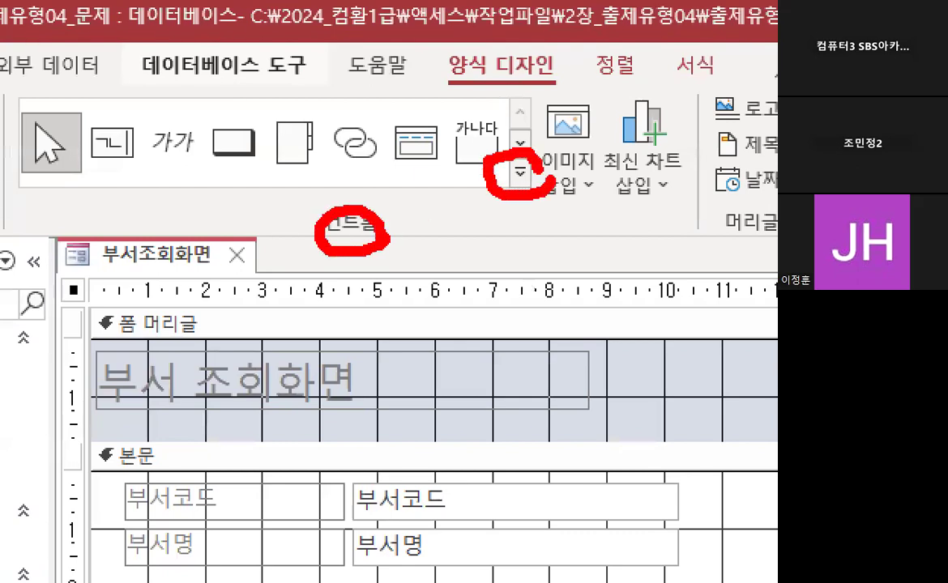
key("Escape")
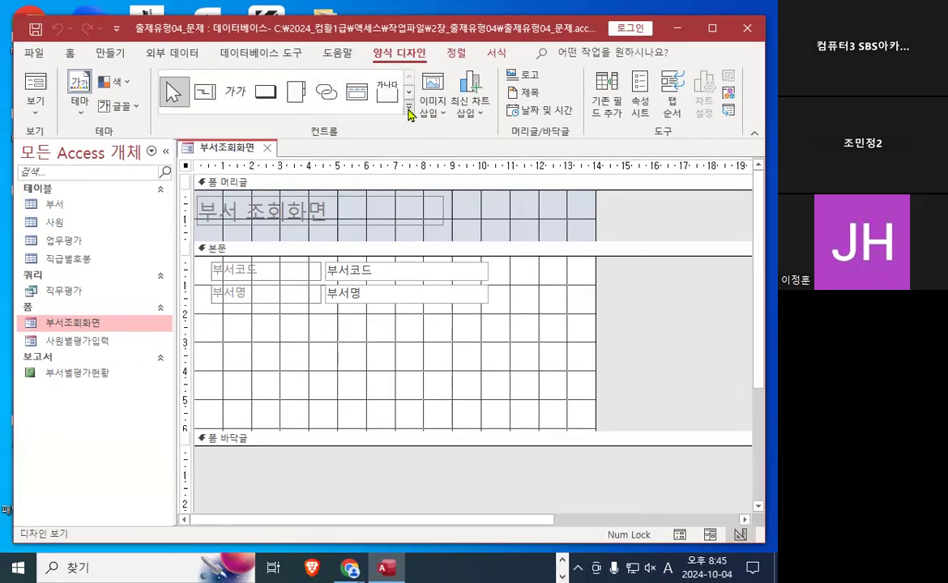
Expand the form controls gallery, underline 컨트롤 마법사 사용 and circle its icon with the screen pen.
left_click(519, 172)
key("ctrl+1")
left_click(262, 280)
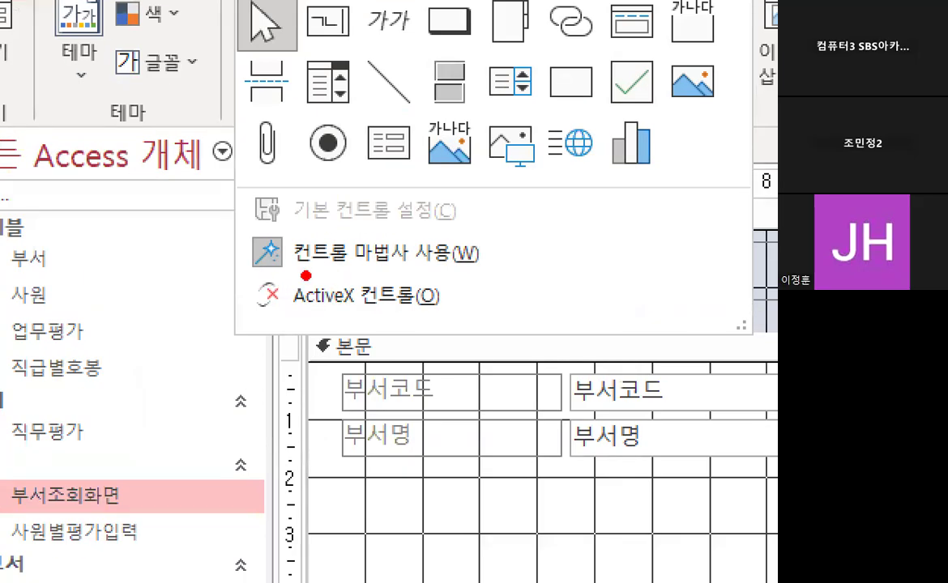
left_click_drag(304, 275, 502, 274)
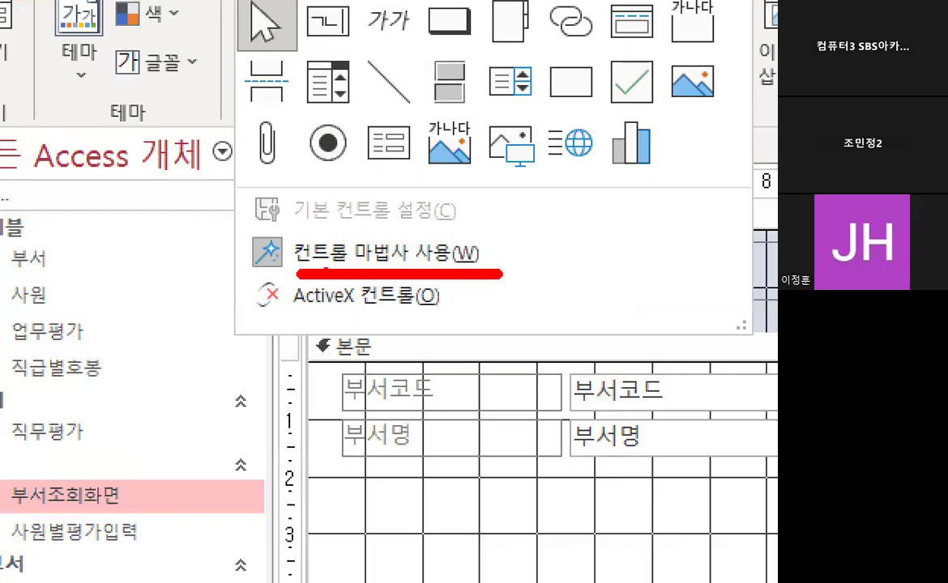
mouse_move(267, 266)
left_mouse_down()
mouse_move(231, 202)
mouse_move(280, 247)
left_mouse_up()
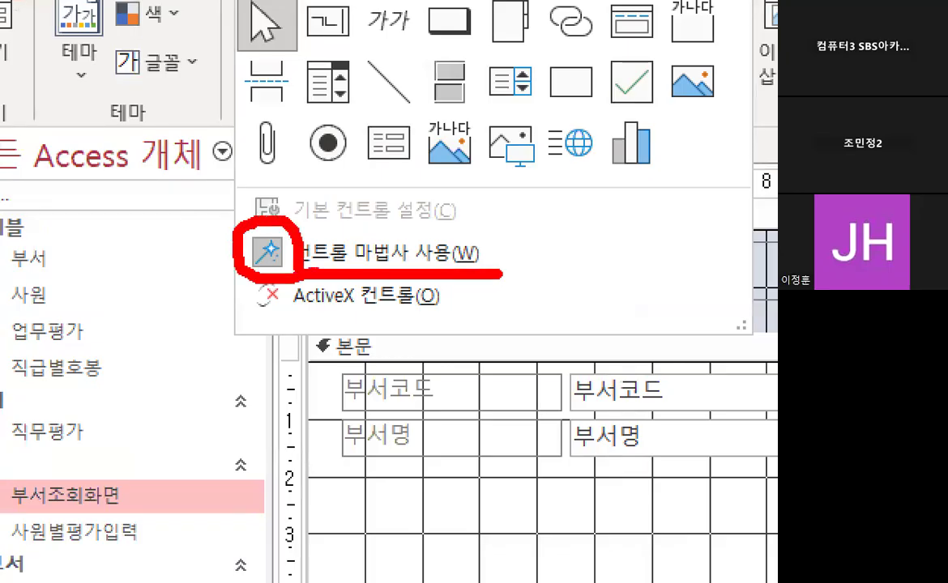
left_click_drag(193, 195, 256, 139)
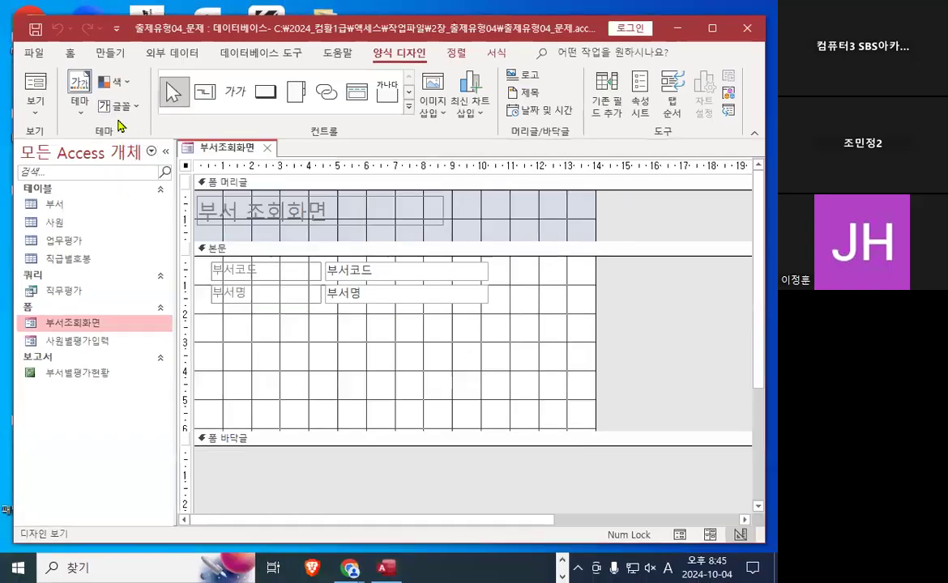
Point out the subform control in the expanded controls gallery with a pen circle and arrow, and clear the marks.
left_click(745, 87)
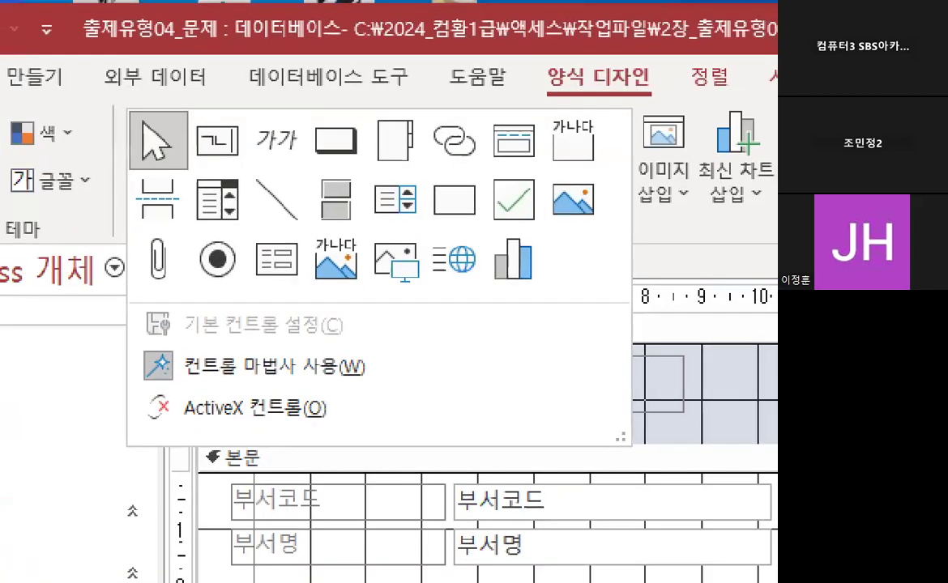
mouse_move(284, 215)
left_mouse_down()
mouse_move(294, 247)
mouse_move(231, 247)
mouse_move(336, 257)
left_mouse_up()
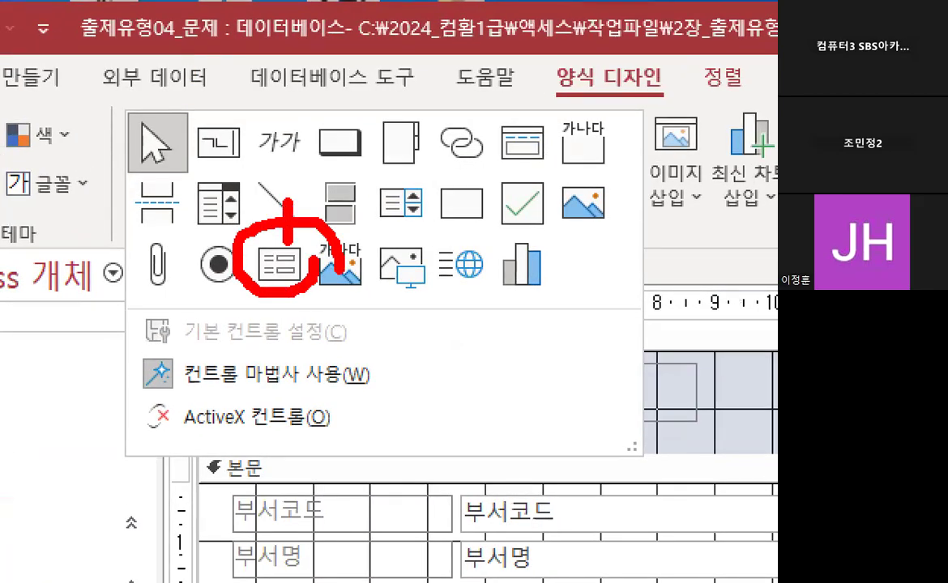
left_click_drag(418, 83, 282, 243)
key("Escape")
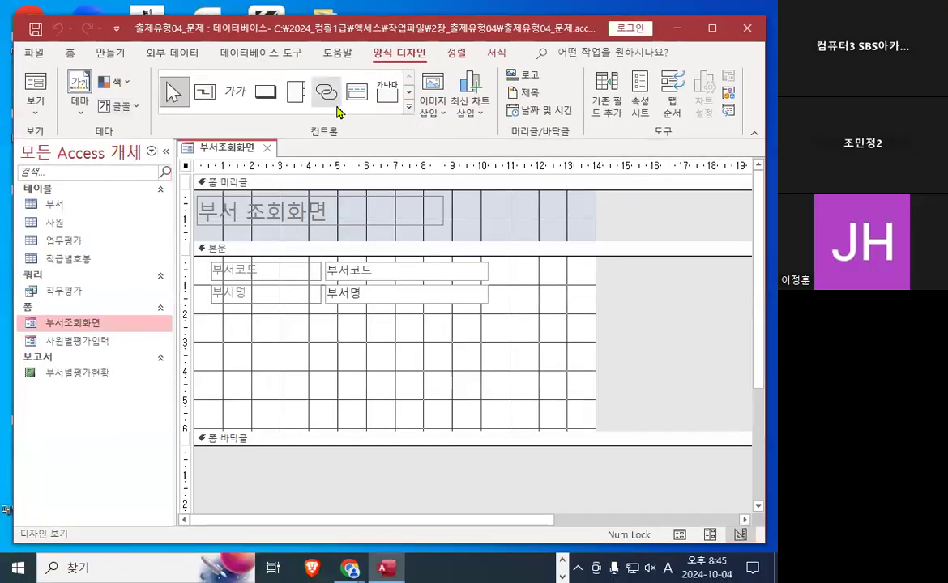
Show the subform control's name 하위 폼/하위 보고서, circle it and add a check mark with the screen pen, and clear the marks.
left_click(408, 114)
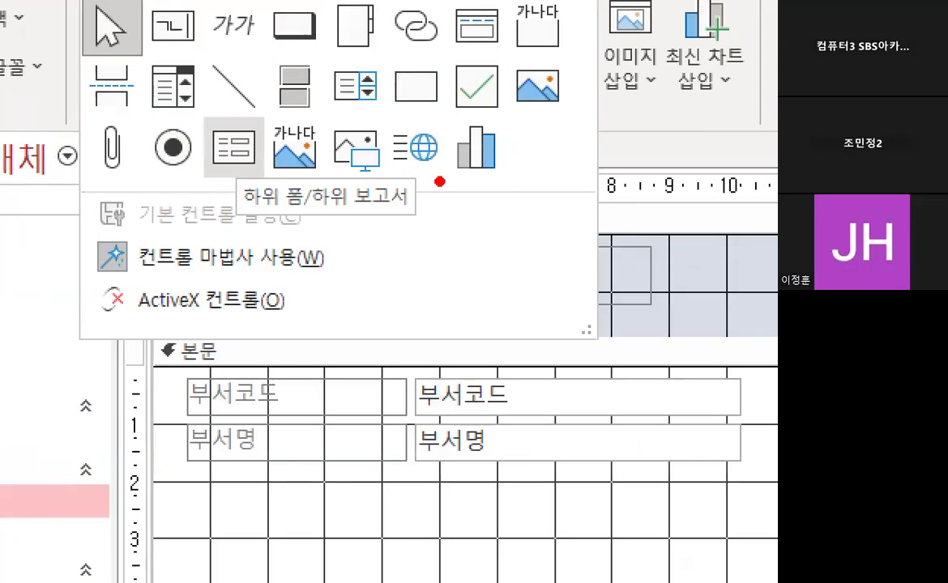
mouse_move(440, 182)
left_mouse_down()
mouse_move(199, 195)
mouse_move(444, 201)
left_mouse_up()
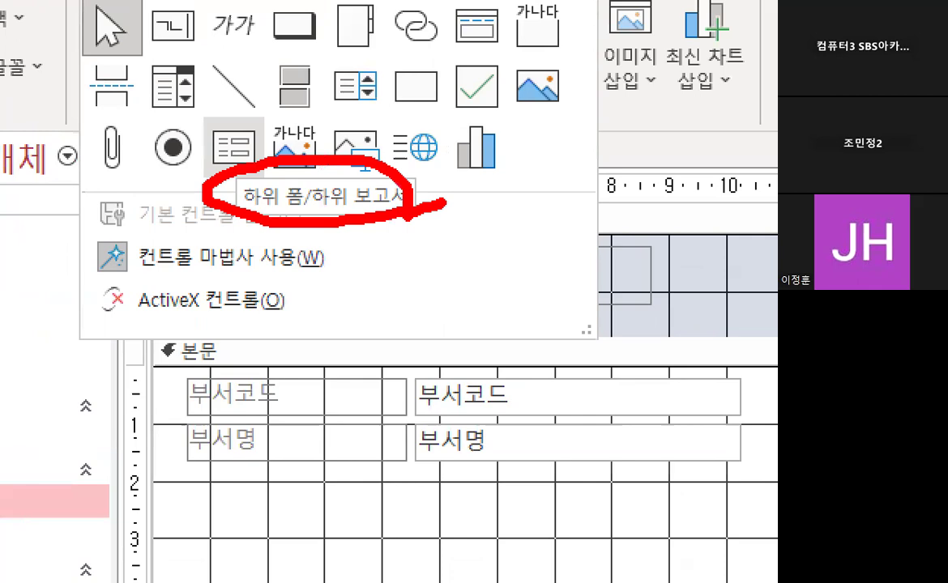
mouse_move(197, 85)
left_mouse_down()
mouse_move(215, 132)
mouse_move(304, 3)
left_mouse_up()
key("Escape")
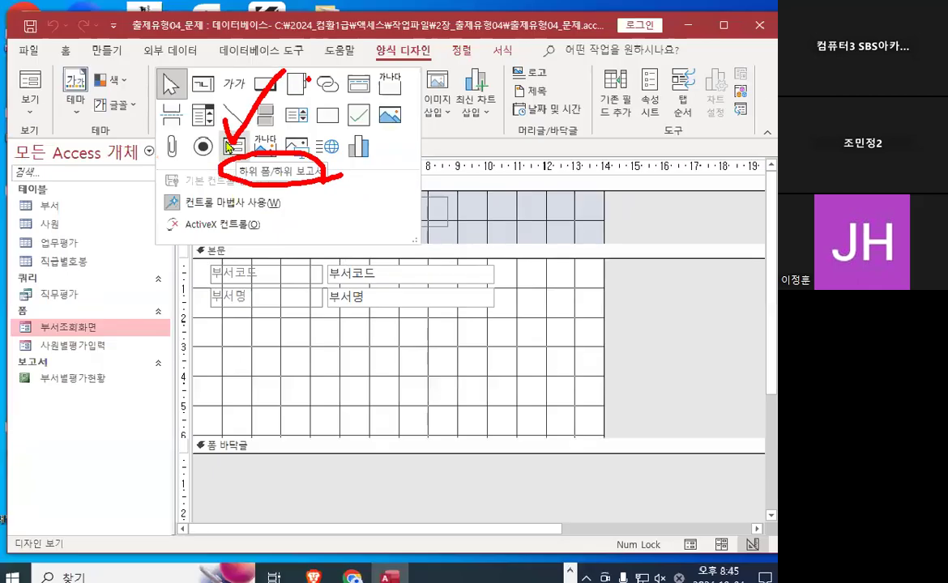
Insert a 하위 폼/하위 보고서 control across the empty 본문 area below 부서명, opening the 하위 폼 마법사.
left_click(408, 106)
left_click(243, 151)
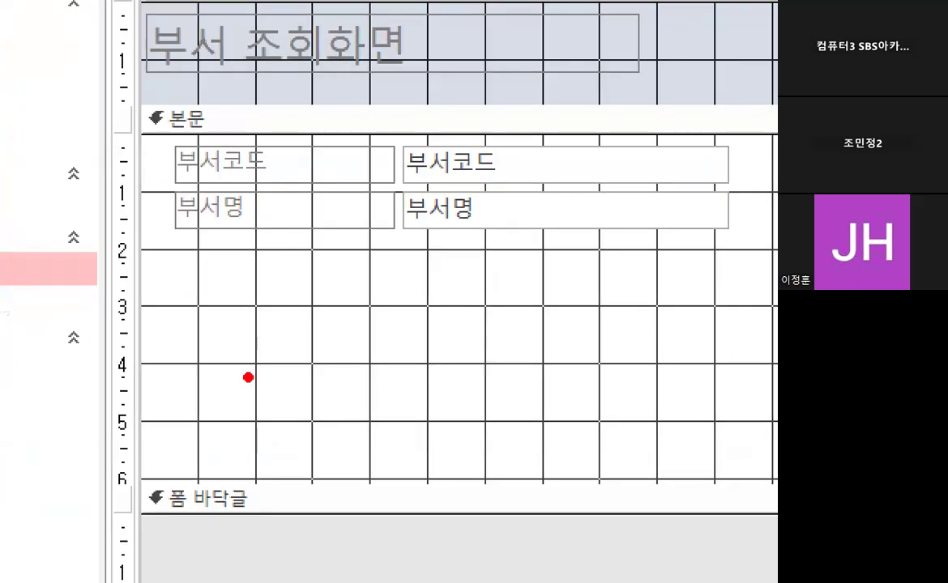
mouse_move(363, 378)
left_mouse_down()
mouse_move(373, 343)
mouse_move(386, 398)
left_mouse_up()
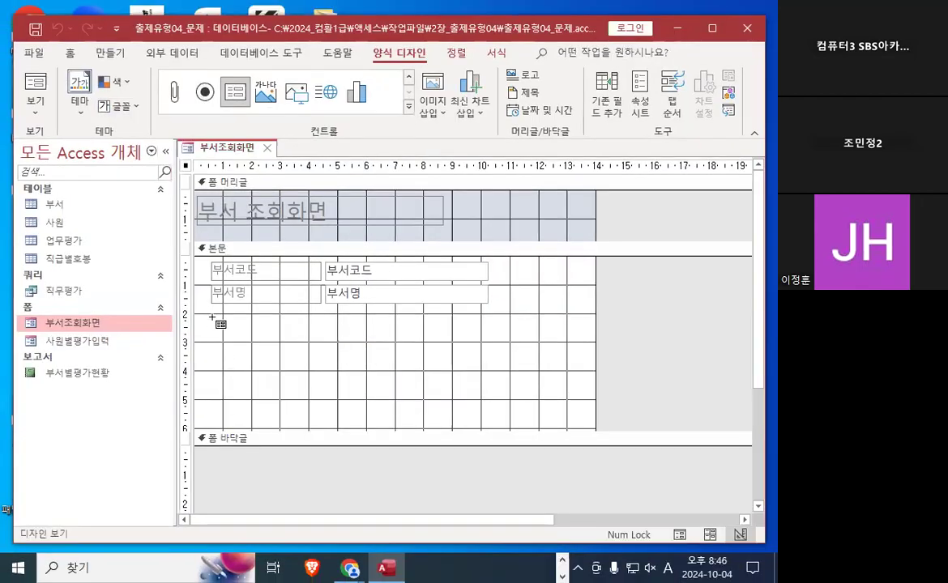
left_click_drag(213, 318, 582, 425)
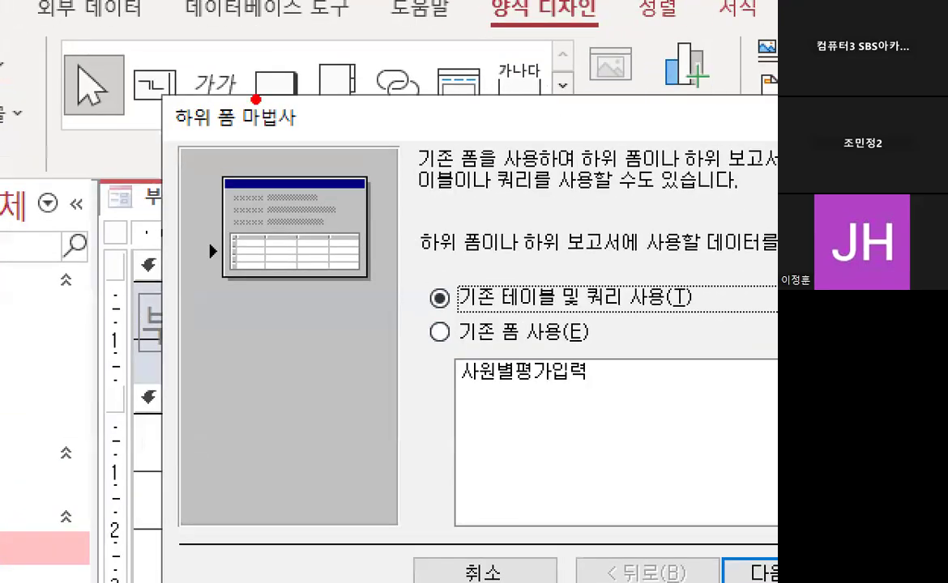
Circle the 하위 폼 마법사 title, mark the two forms listed under 폼 with the screen pen, and clear the marks.
mouse_move(261, 96)
left_mouse_down()
mouse_move(276, 107)
mouse_move(210, 104)
mouse_move(322, 121)
left_mouse_up()
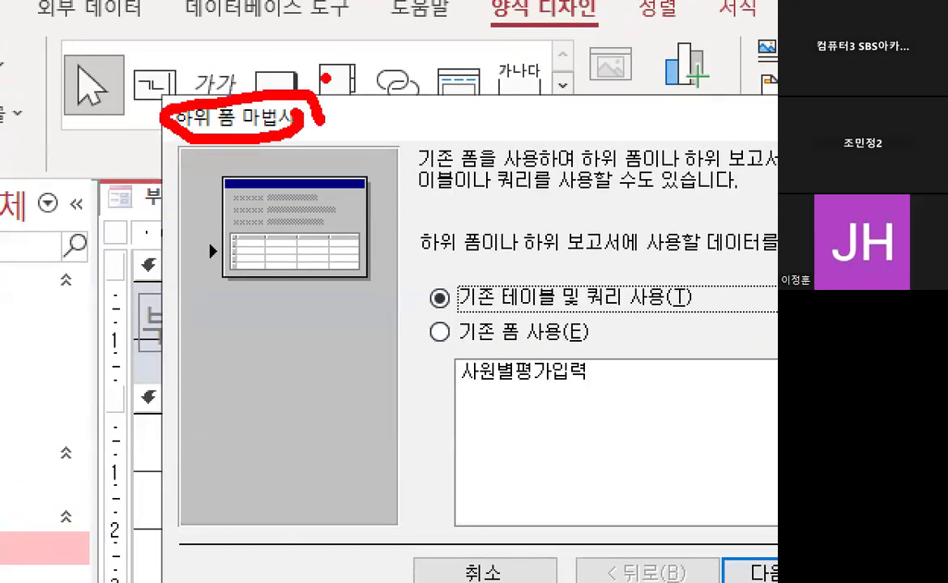
key("Escape")
key("ctrl+1")
left_click(198, 311)
mouse_move(230, 326)
left_mouse_down()
mouse_move(144, 370)
mouse_move(138, 243)
mouse_move(228, 279)
mouse_move(244, 344)
left_mouse_up()
mouse_move(166, 261)
left_mouse_down()
mouse_move(209, 237)
mouse_move(306, 117)
left_mouse_up()
key("Escape")
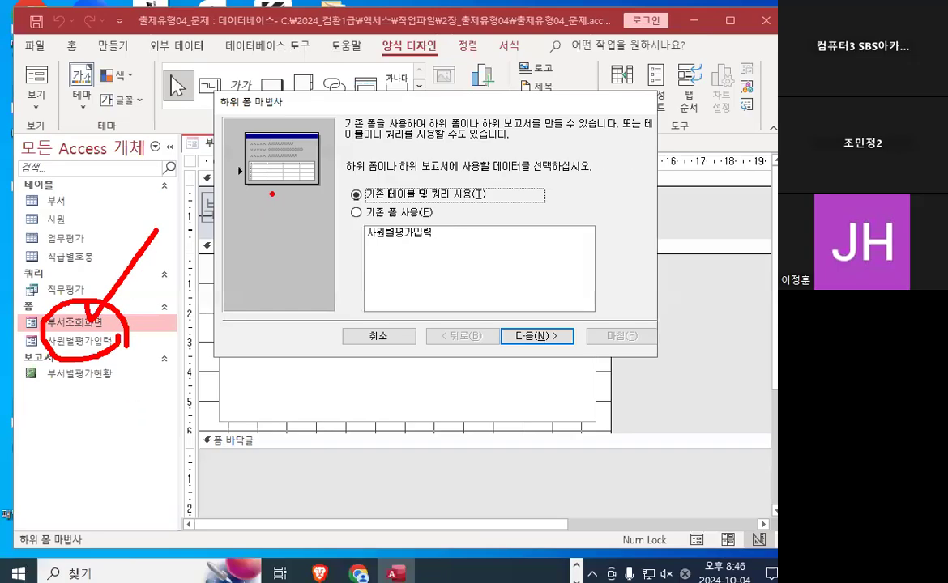
Circle the existing-form list containing 사원별평가입력 in the wizard, cross it out with the screen pen, and clear the marks.
key("ctrl+1")
mouse_move(486, 266)
left_mouse_down()
mouse_move(398, 361)
mouse_move(501, 267)
mouse_move(503, 299)
left_mouse_up()
key("Escape")
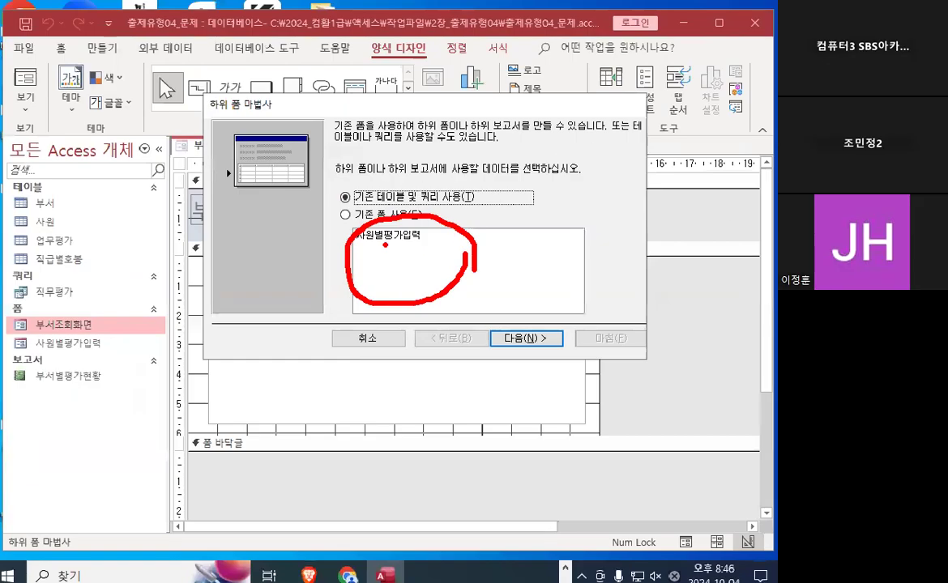
key("ctrl+1")
left_click_drag(401, 231, 306, 333)
left_click_drag(310, 254, 437, 371)
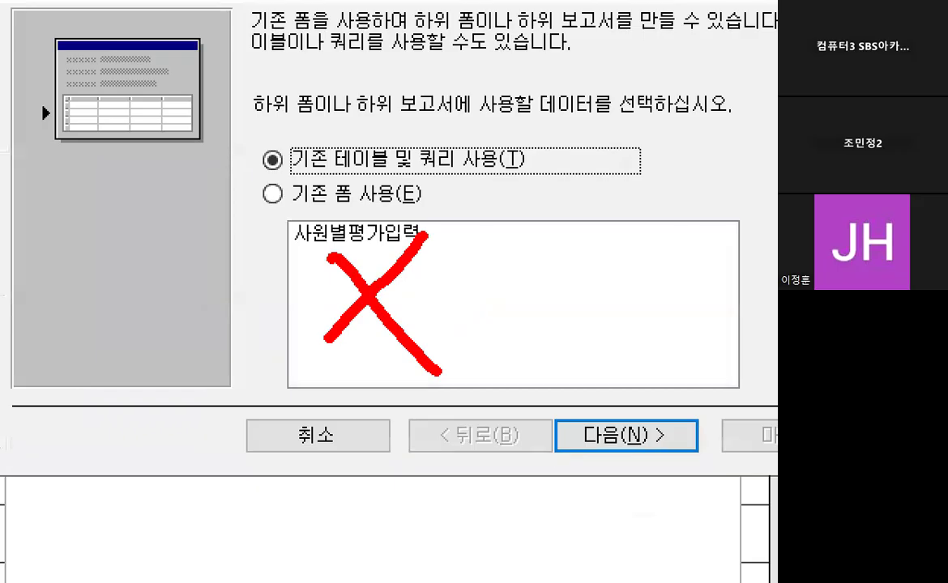
key("Escape")
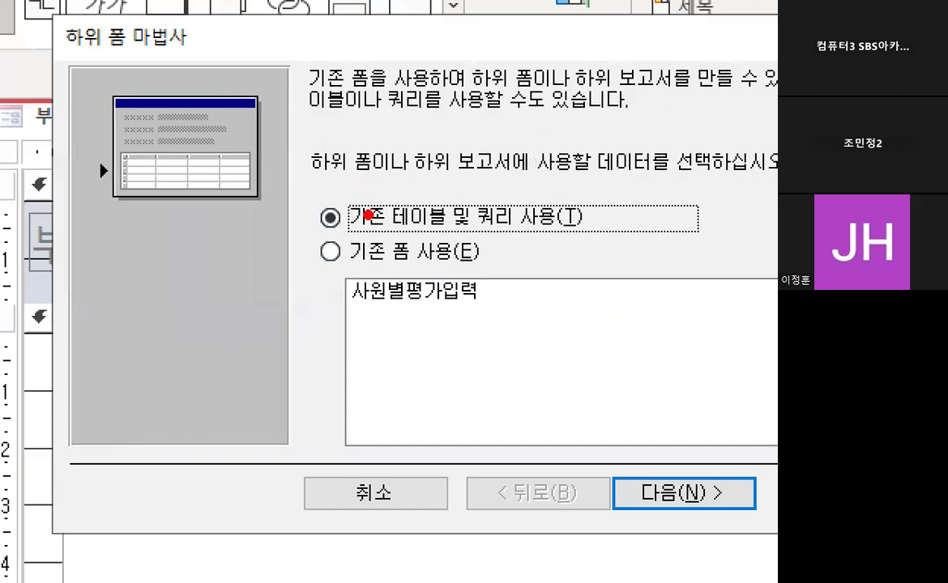
Point out the 기존 테이블 및 쿼리 사용 option with pen circles and check marks, and clear the marks.
mouse_move(362, 194)
left_mouse_down()
mouse_move(330, 190)
mouse_move(360, 204)
left_mouse_up()
mouse_move(448, 202)
left_mouse_down()
mouse_move(495, 104)
mouse_move(608, 105)
left_mouse_up()
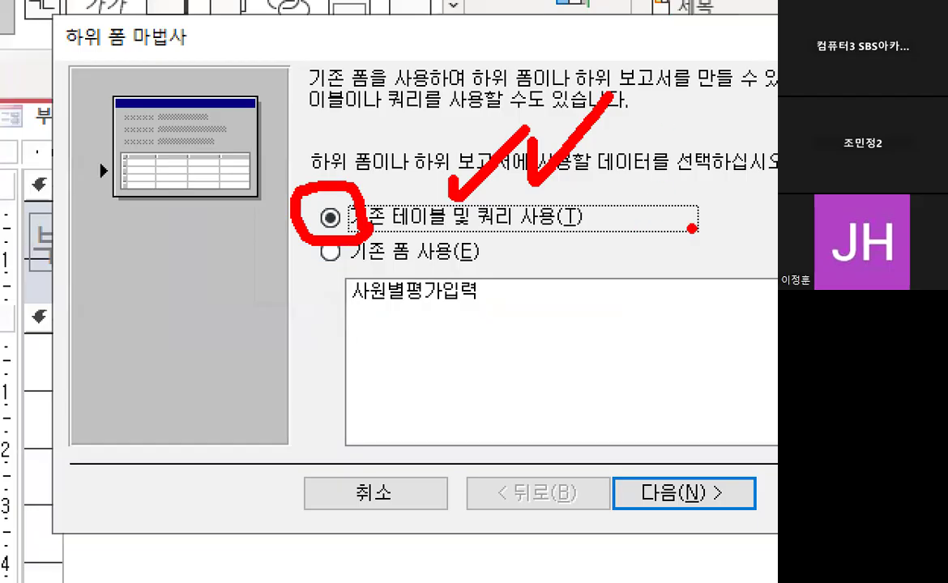
key("Escape")
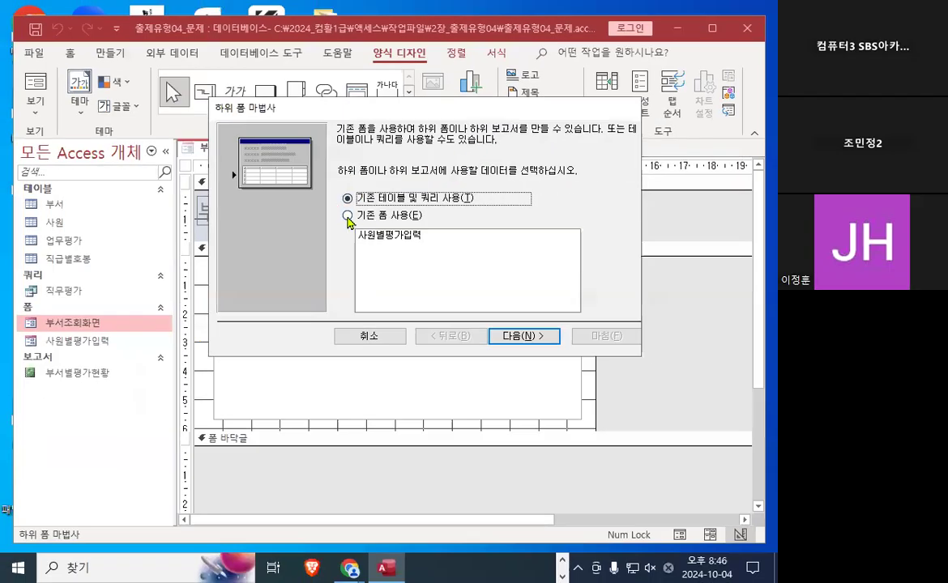
key("ctrl+1")
mouse_move(358, 196)
left_mouse_down()
mouse_move(347, 207)
mouse_move(353, 185)
mouse_move(363, 191)
left_mouse_up()
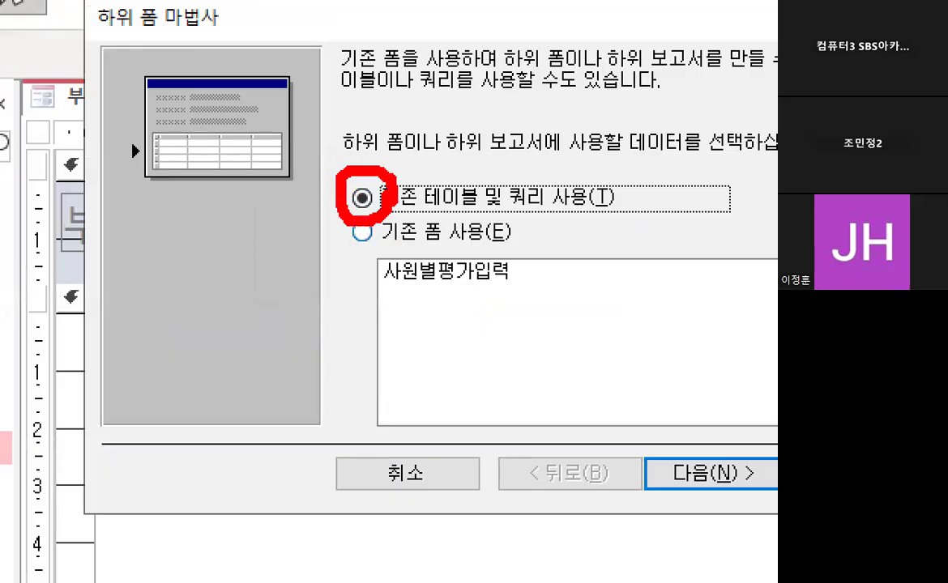
key("Escape")
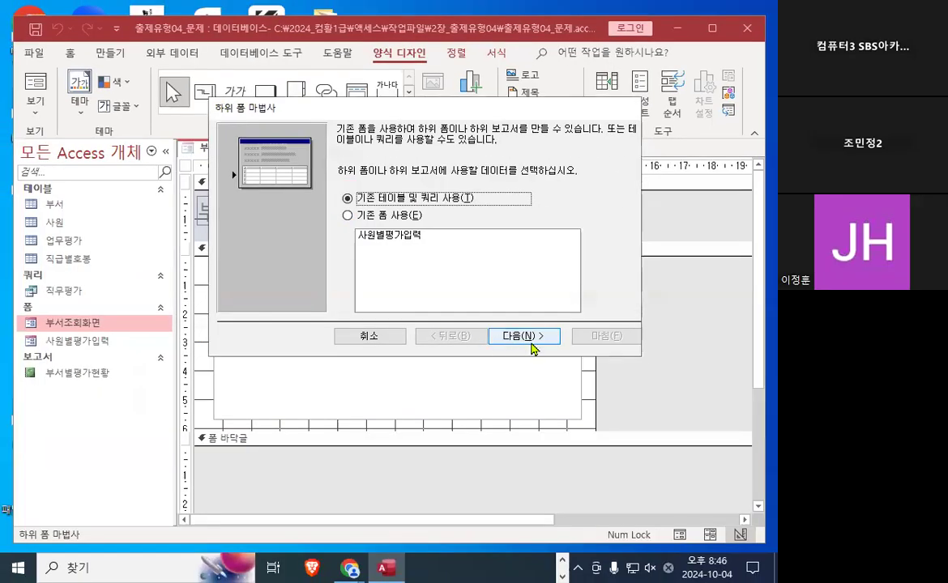
Continue the wizard with 기존 테이블 및 쿼리 사용 and choose 테이블: 사원 as the subform's source.
left_click(533, 341)
key("ctrl+1")
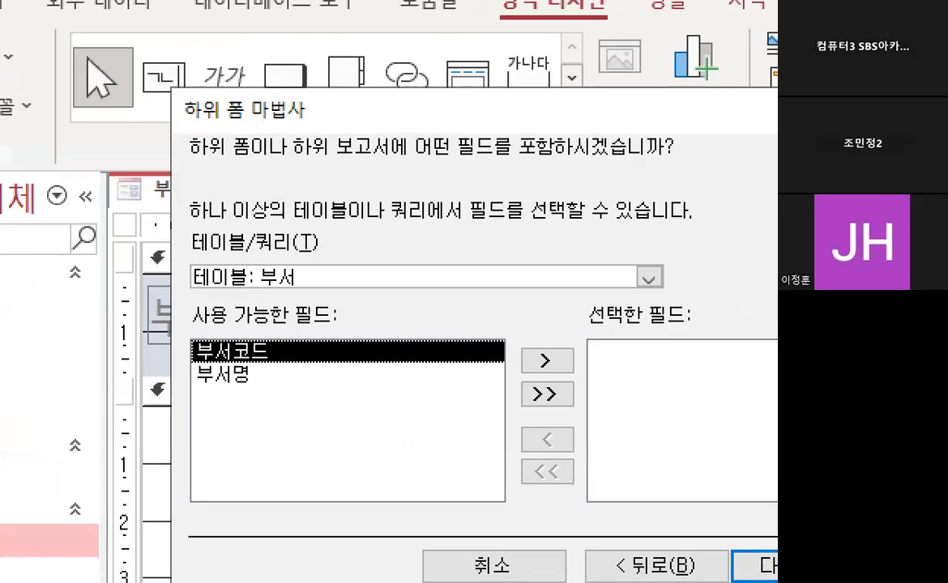
mouse_move(326, 270)
left_mouse_down()
mouse_move(314, 293)
mouse_move(185, 205)
mouse_move(336, 269)
left_mouse_up()
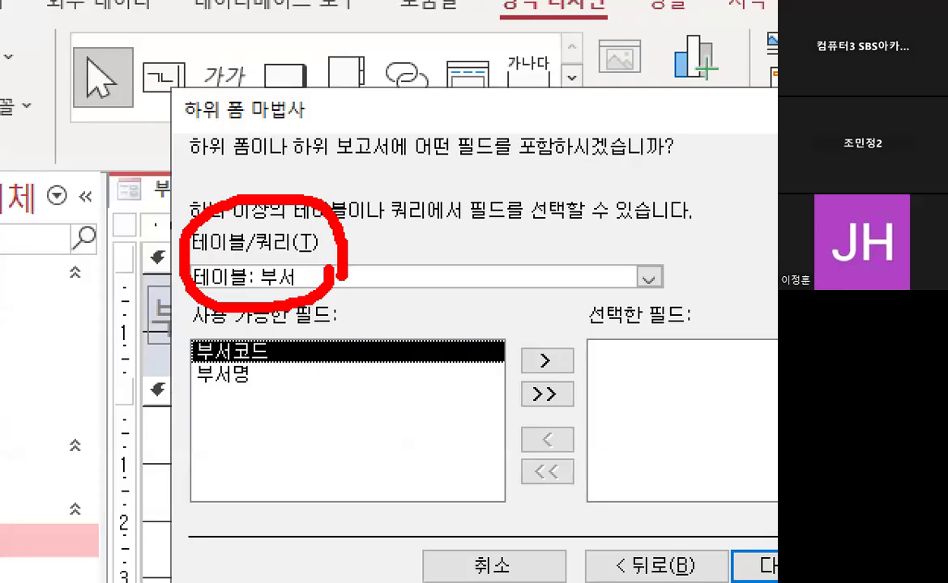
key("Escape")
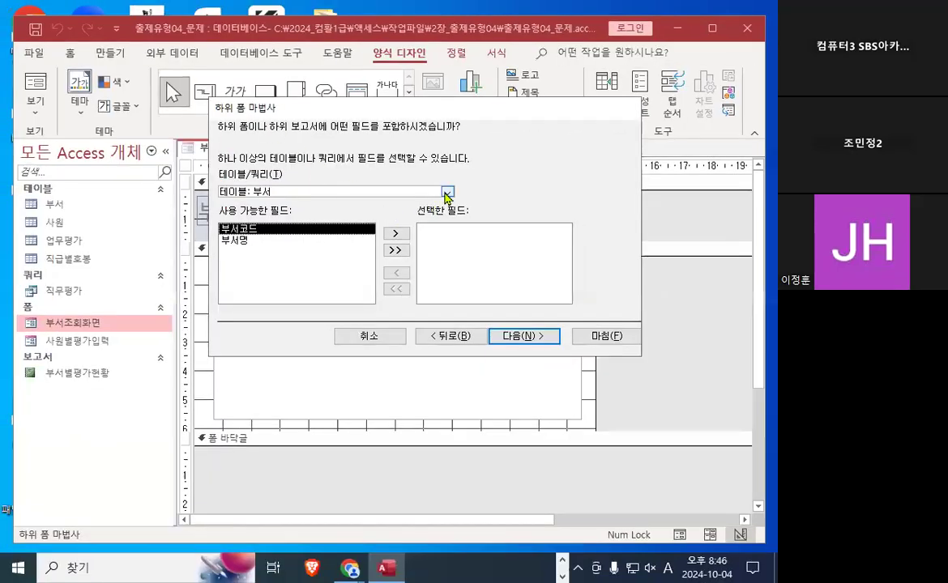
left_click(649, 278)
left_click(247, 215)
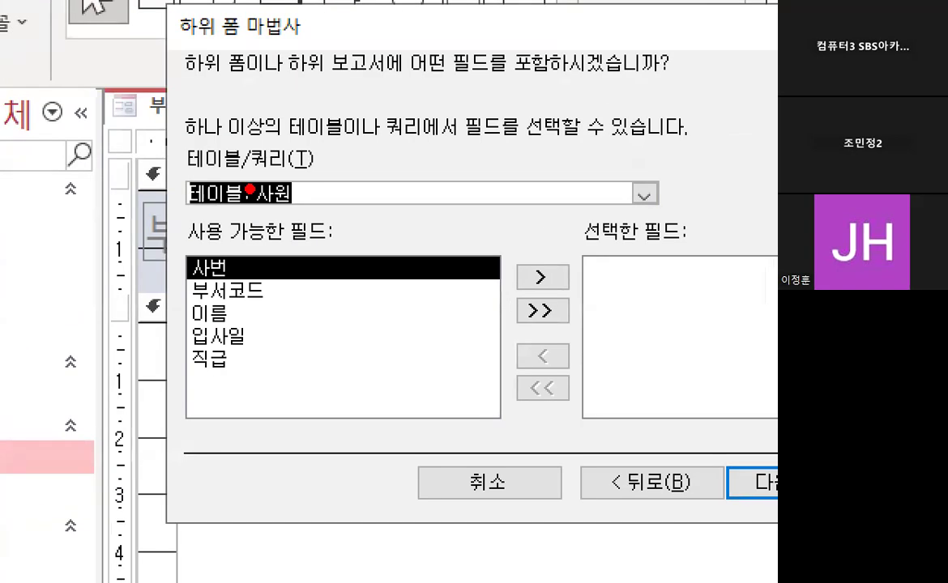
Circle 테이블: 사원, bracket its available fields with the screen pen, and clear the marks.
left_click_drag(288, 191, 290, 187)
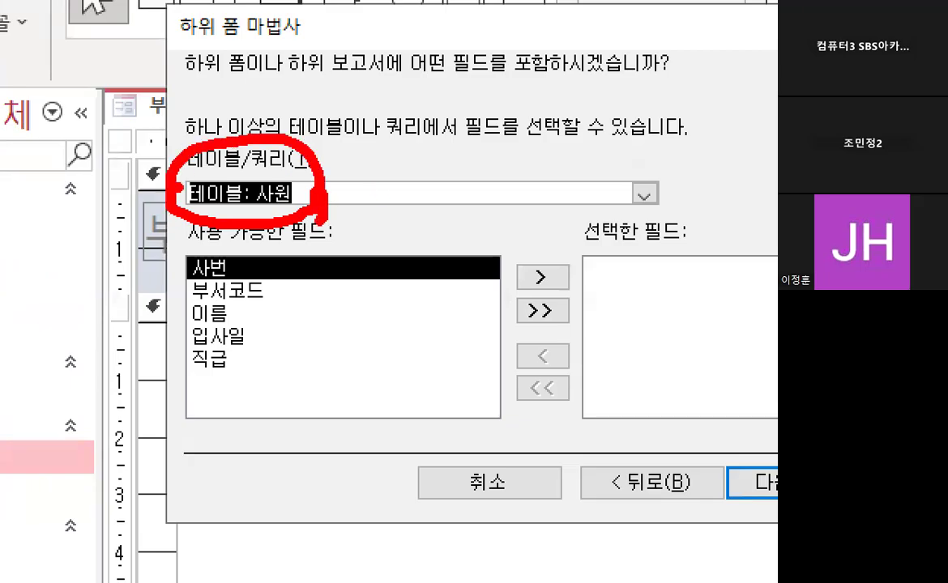
left_click_drag(180, 118, 395, 3)
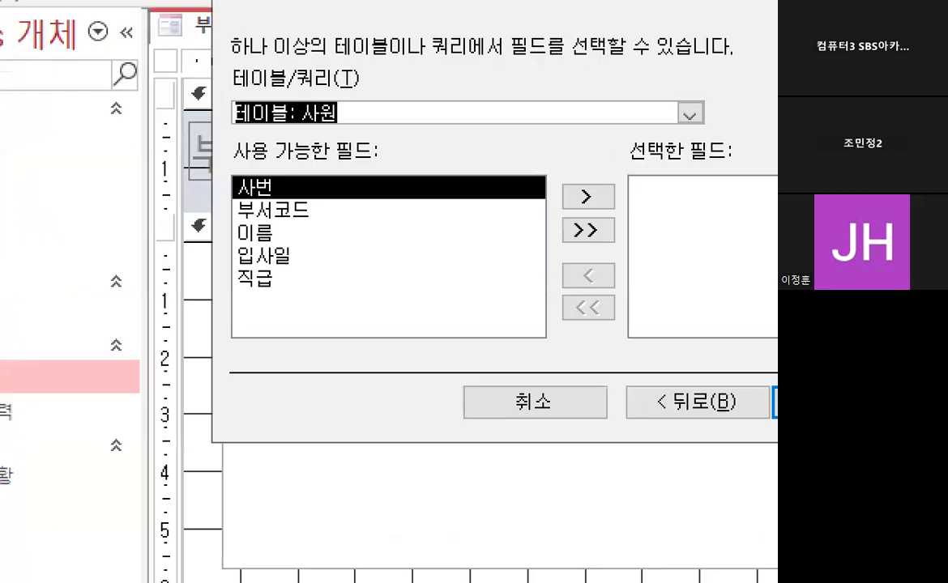
mouse_move(197, 249)
left_mouse_down()
mouse_move(172, 332)
mouse_move(237, 307)
left_mouse_up()
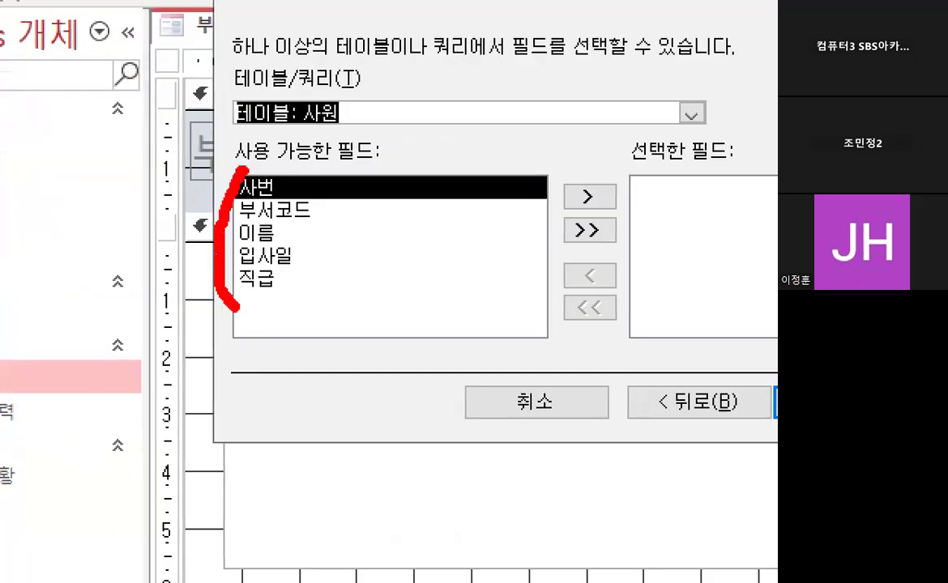
mouse_move(324, 138)
left_mouse_down()
mouse_move(296, 127)
mouse_move(324, 77)
left_mouse_up()
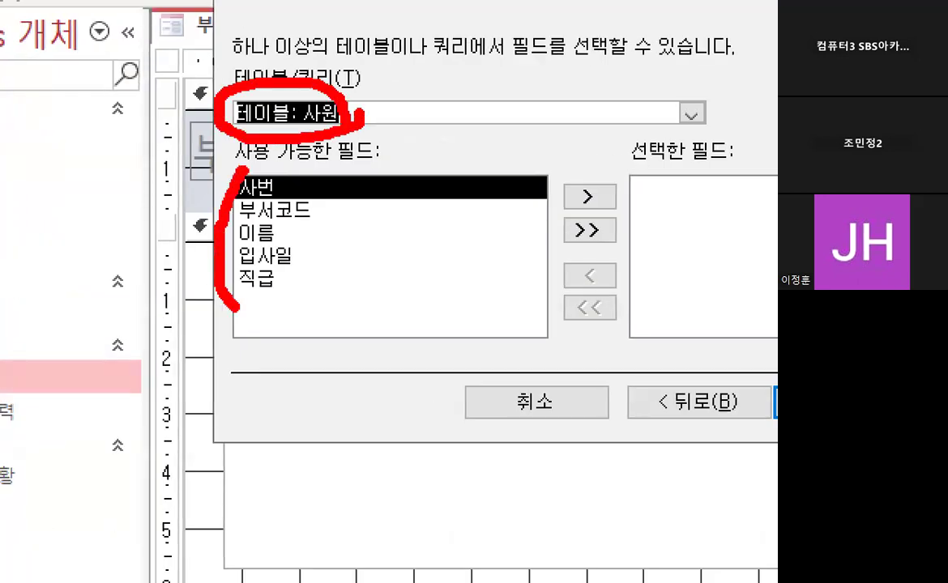
mouse_move(663, 182)
left_mouse_down()
mouse_move(672, 217)
mouse_move(762, 75)
left_mouse_up()
key("Escape")
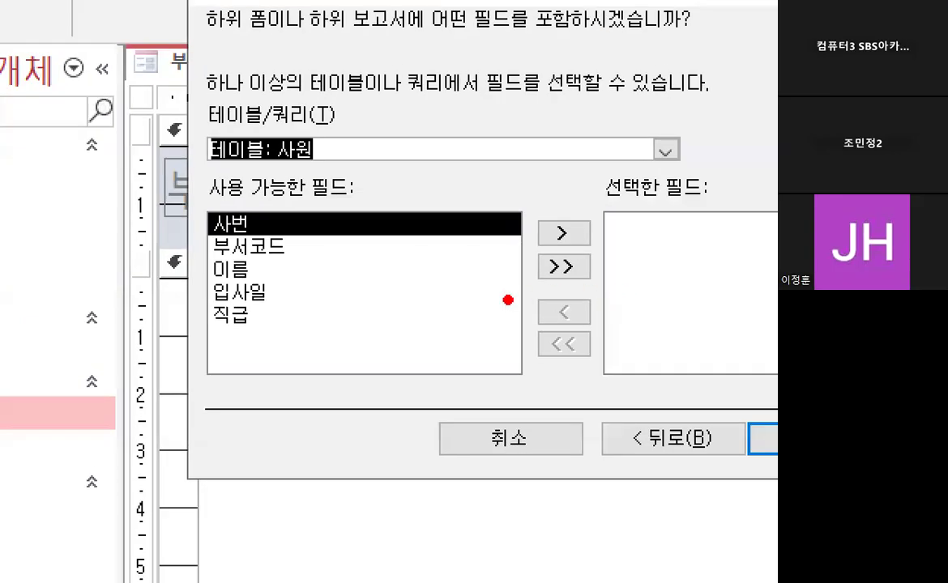
Add the 이름, 입사일 and 직급 fields of the 사원 table to the subform's selected fields.
left_click_drag(369, 266, 458, 273)
mouse_move(652, 280)
left_mouse_down()
mouse_move(717, 304)
mouse_move(654, 342)
left_mouse_up()
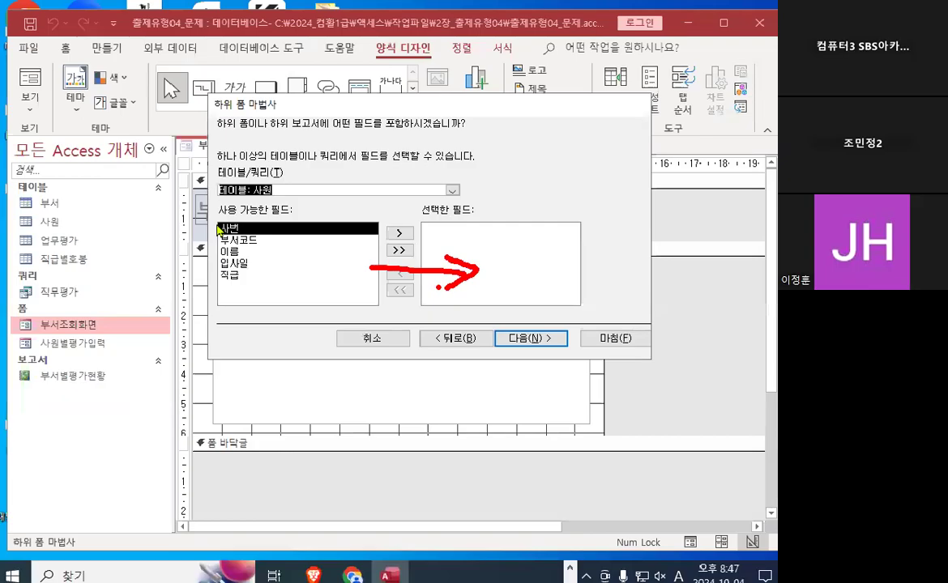
double_click(231, 269)
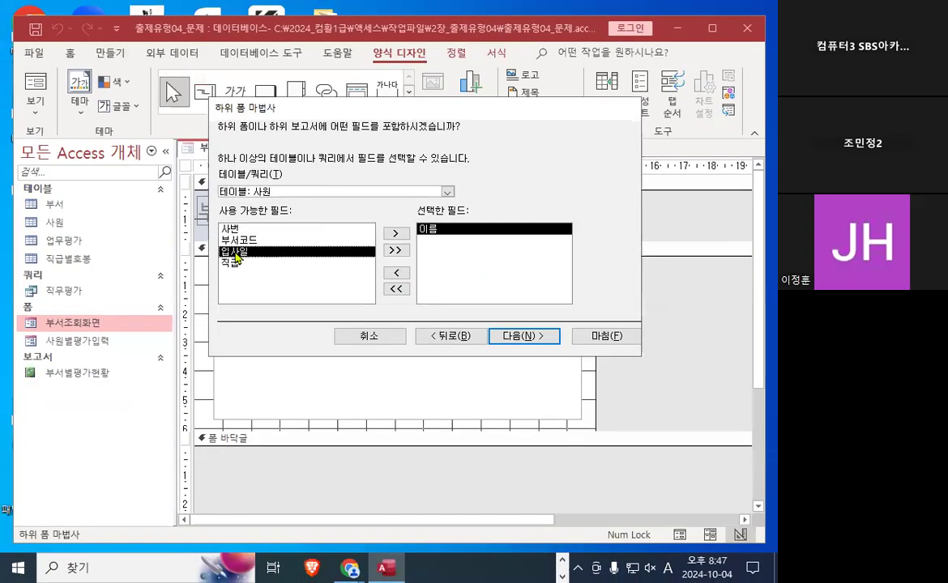
double_click(236, 256)
double_click(235, 252)
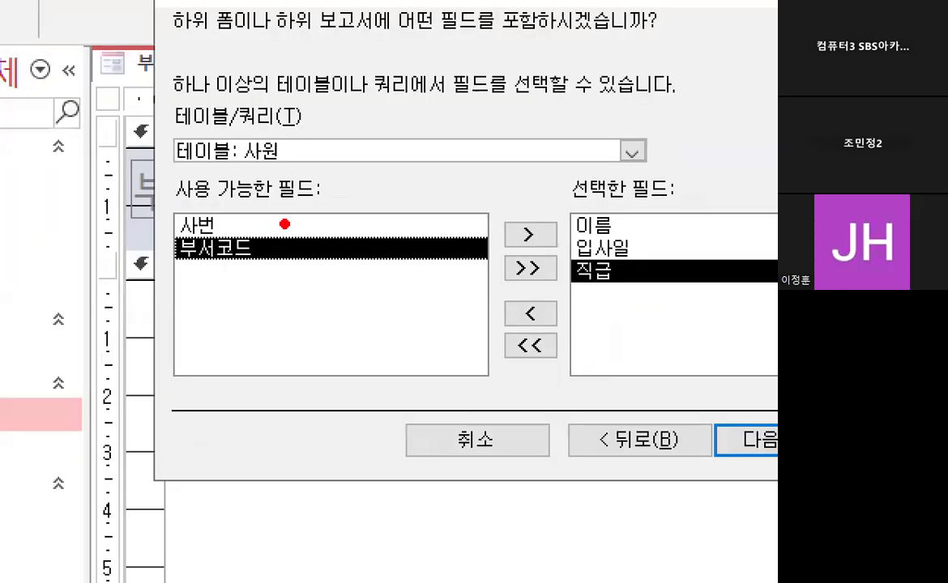
Circle the unselected 사번 and 부서코드 fields, add a check mark by the selected fields with the screen pen, and clear the marks.
mouse_move(262, 226)
left_mouse_down()
mouse_move(269, 242)
mouse_move(275, 224)
left_mouse_up()
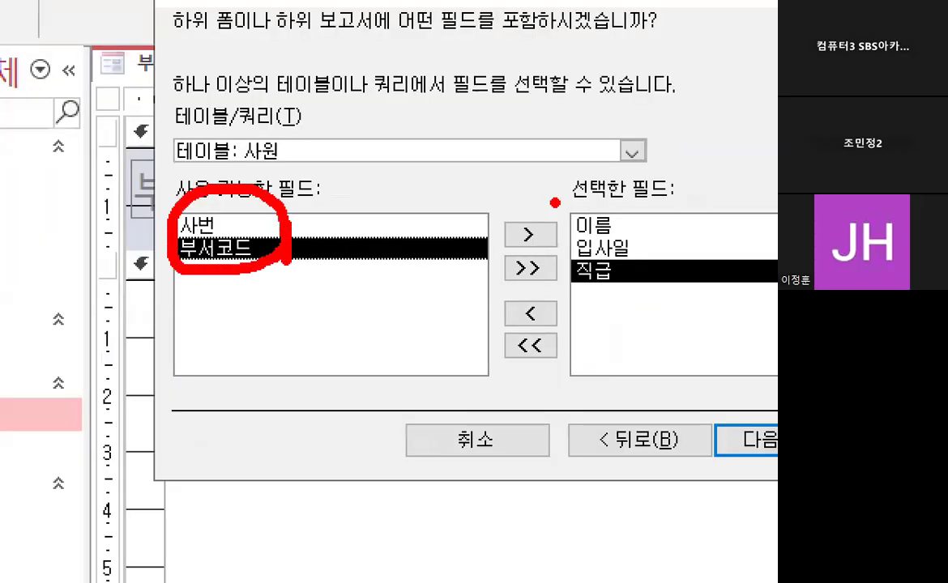
left_click_drag(572, 182, 682, 58)
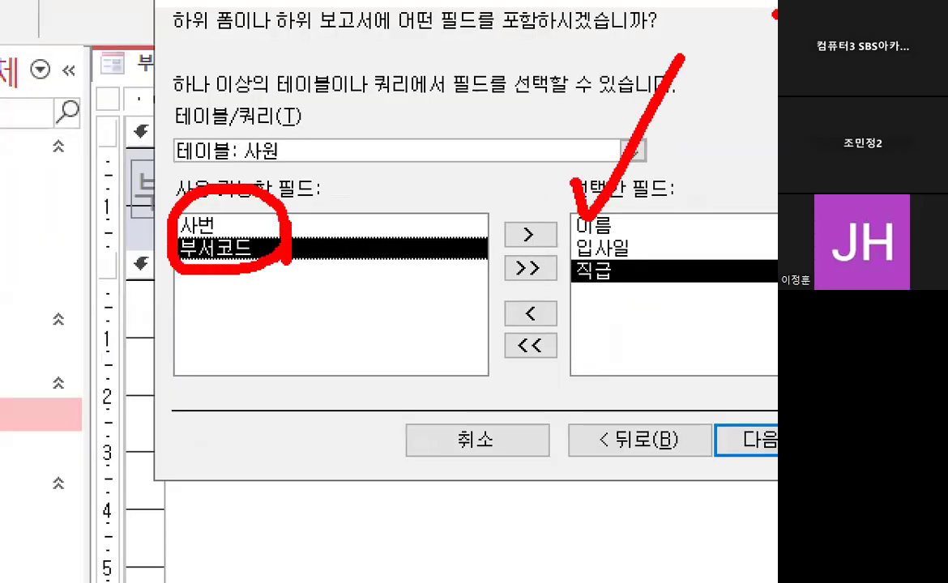
key("Escape")
key("ctrl+1")
left_click(237, 236)
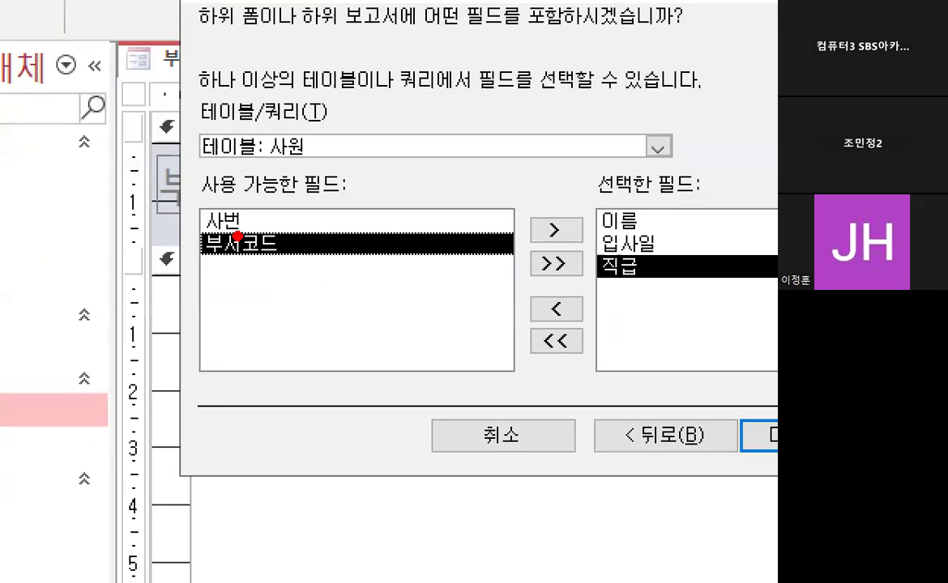
left_click_drag(760, 263, 717, 276)
mouse_move(296, 207)
left_mouse_down()
mouse_move(251, 150)
mouse_move(325, 239)
left_mouse_up()
key("Escape")
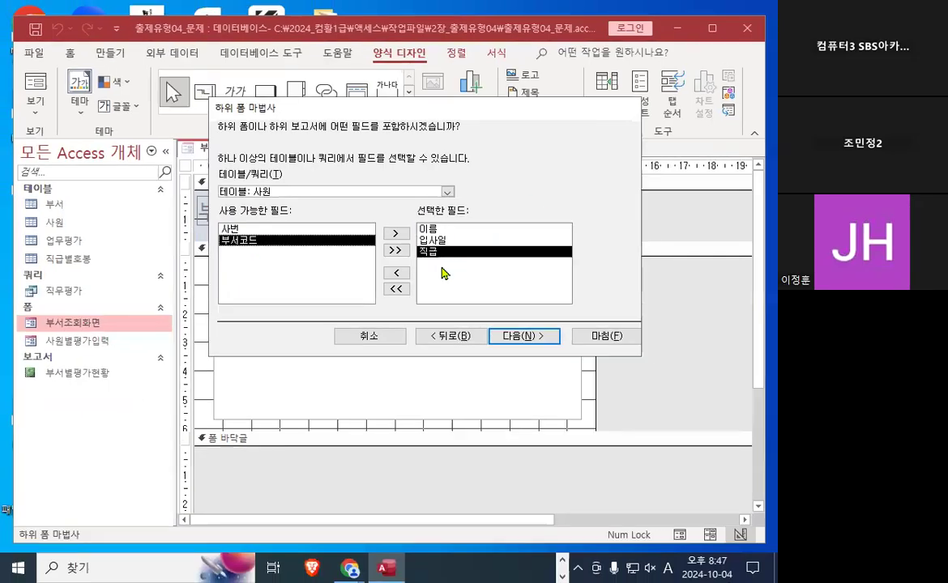
Circle the selected fields 이름, 입사일 and 직급, clear the mark, and continue to the wizard's field-linking page.
key("ctrl+1")
left_click_drag(677, 249, 636, 291)
mouse_move(425, 282)
left_mouse_down()
mouse_move(418, 166)
mouse_move(470, 263)
left_mouse_up()
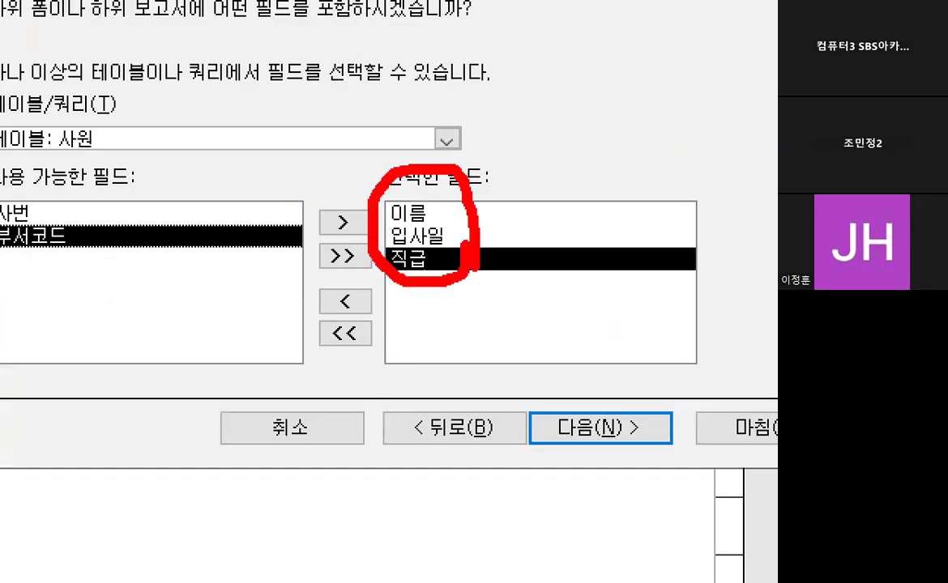
key("Escape")
left_click(540, 345)
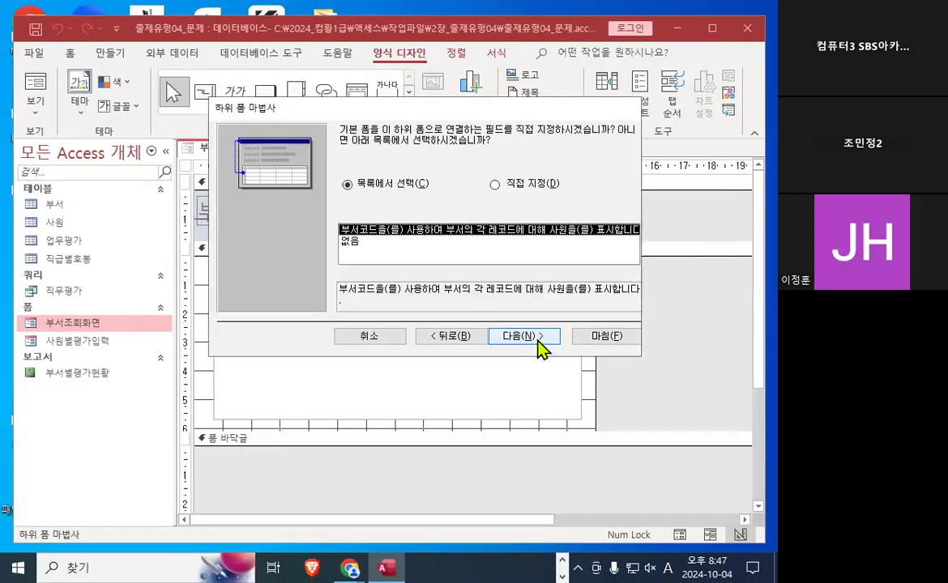
Uncover the form behind the wizard, circle its main fields and the subform area, connect them with a pen bracket, and clear the marks.
mouse_move(417, 113)
left_mouse_down()
mouse_move(432, 134)
mouse_move(490, 389)
left_mouse_up()
key("ctrl+1")
left_click(271, 246)
mouse_move(448, 305)
left_mouse_down()
mouse_move(202, 299)
mouse_move(390, 328)
left_mouse_up()
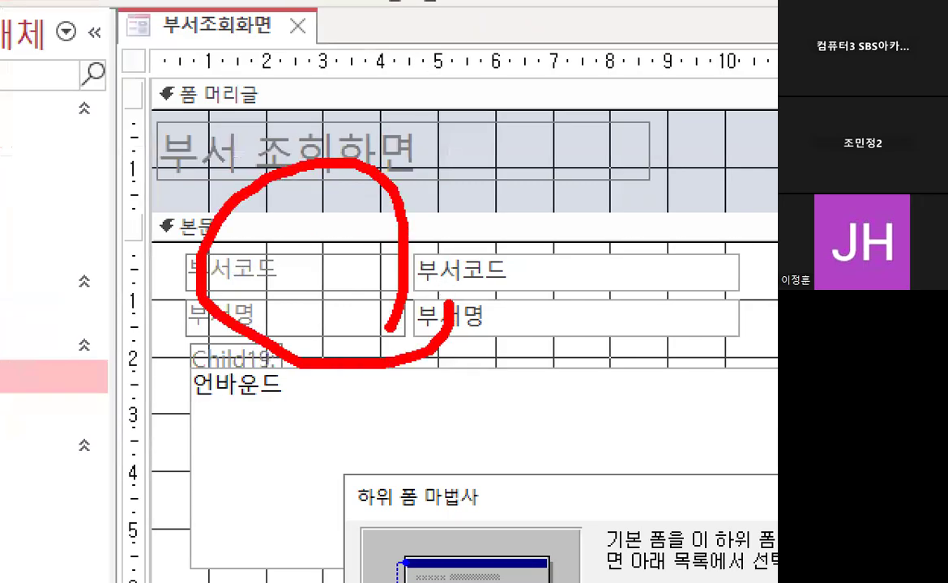
mouse_move(406, 562)
left_mouse_down()
mouse_move(256, 508)
mouse_move(411, 504)
left_mouse_up()
mouse_move(230, 230)
left_mouse_down()
mouse_move(164, 226)
mouse_move(121, 478)
mouse_move(248, 522)
left_mouse_up()
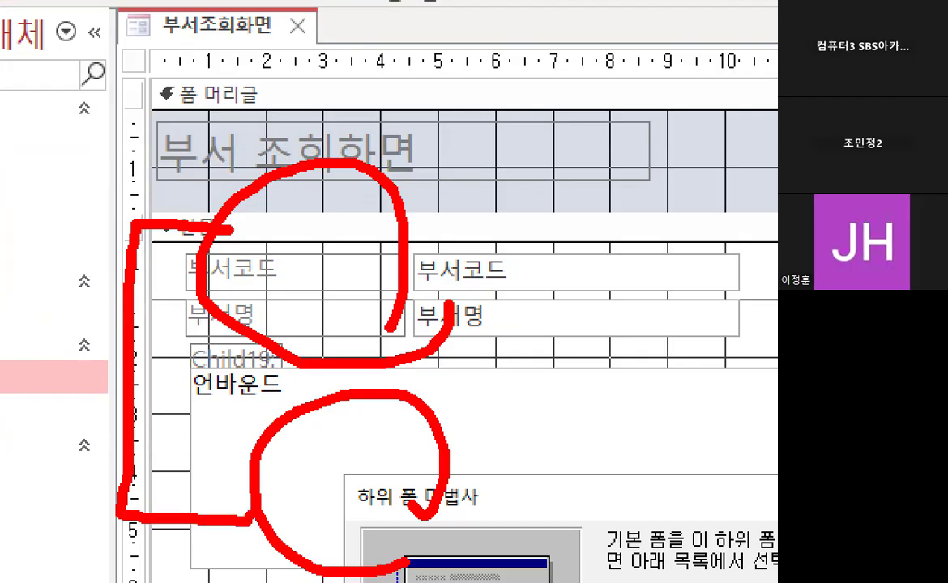
left_click_drag(122, 154, 136, 225)
left_click_drag(136, 225, 239, 60)
key("Escape")
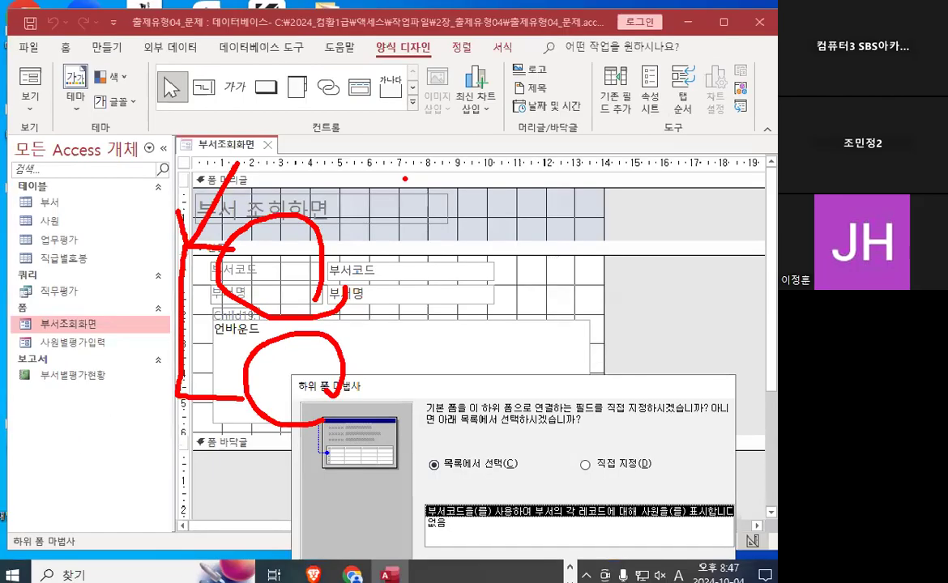
Bring the wizard back up, circle 부서코드 in the suggested link with an arrow, and trace the link line in the preview.
left_click_drag(521, 379, 472, 109)
key("ctrl+1")
left_click(391, 192)
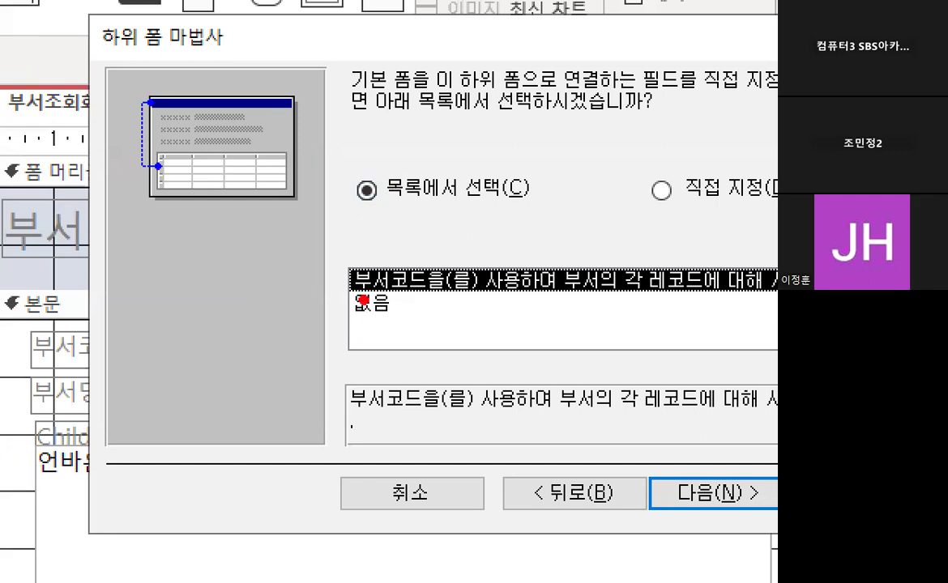
left_click_drag(451, 303, 437, 258)
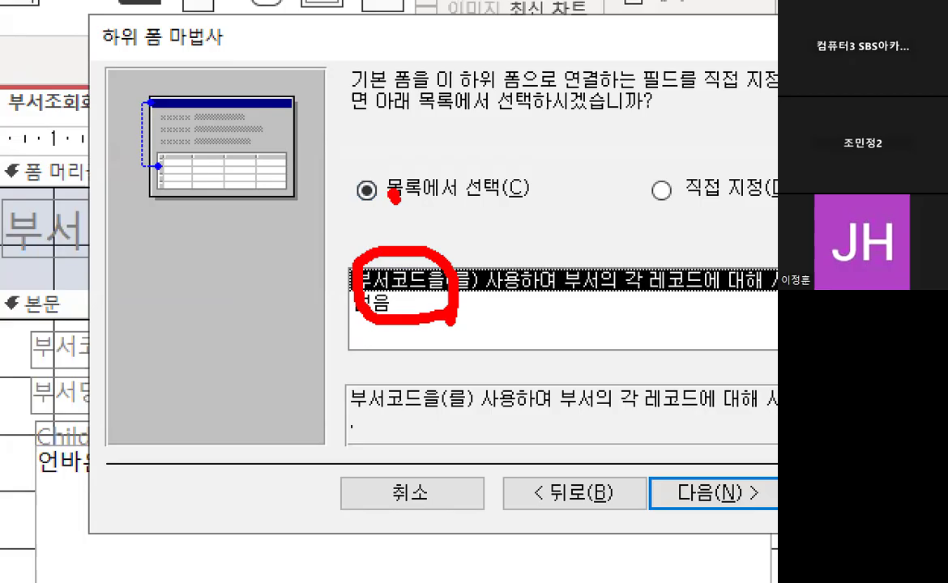
left_click_drag(392, 194, 510, 85)
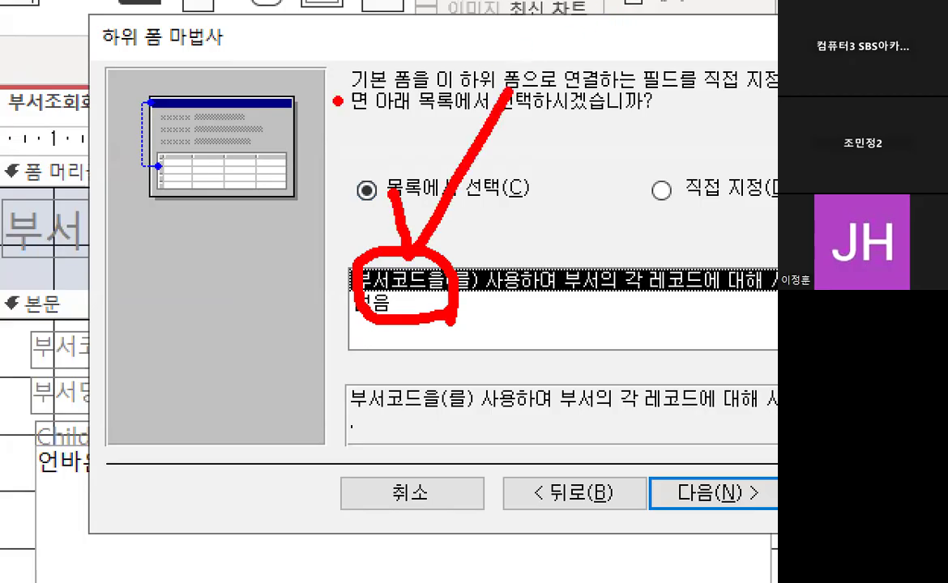
mouse_move(160, 101)
left_mouse_down()
mouse_move(138, 166)
mouse_move(163, 180)
left_mouse_up()
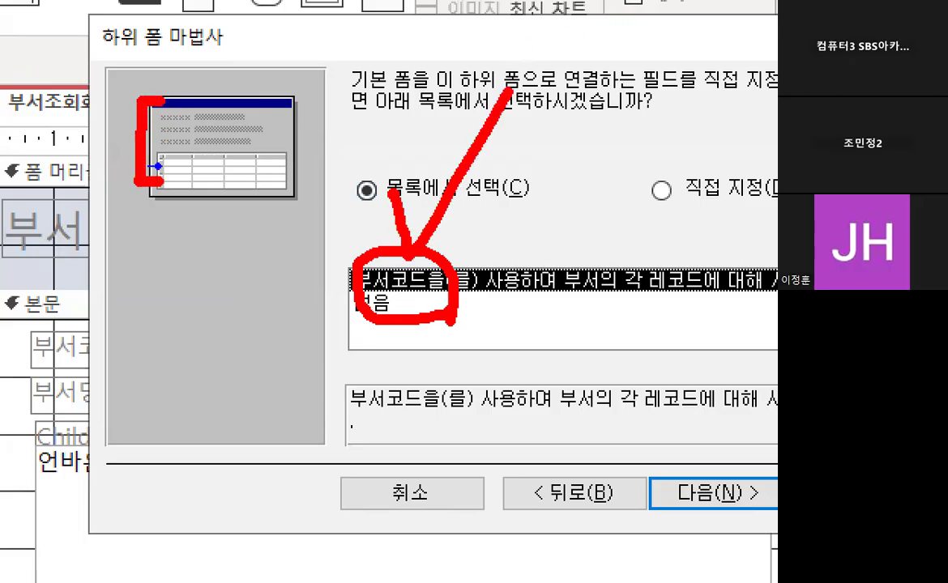
mouse_move(280, 192)
left_mouse_down()
mouse_move(261, 172)
mouse_move(271, 130)
left_mouse_up()
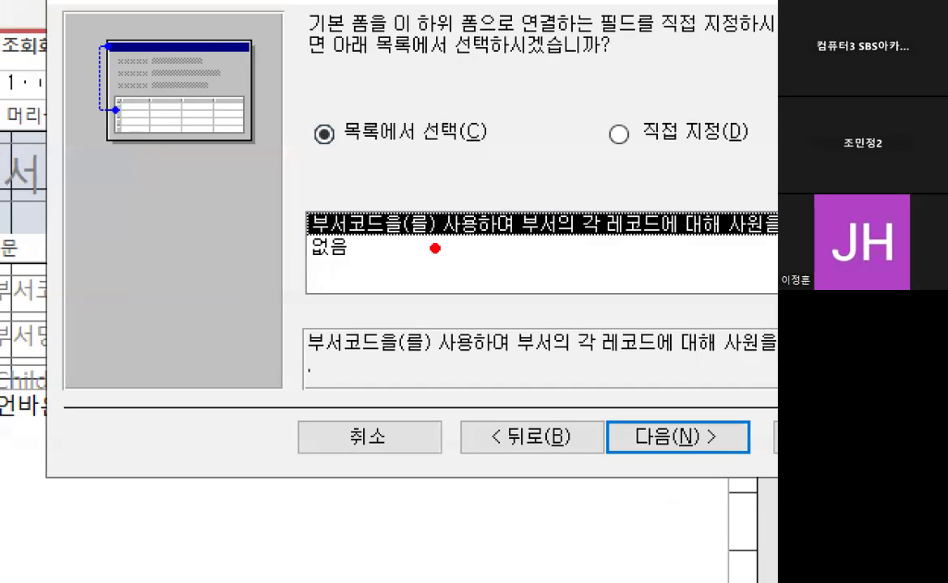
Circle and check-mark 부서코드 in the suggested link, clear the marks, and accept the link to reach the naming page.
mouse_move(476, 299)
left_mouse_down()
mouse_move(360, 311)
mouse_move(441, 291)
left_mouse_up()
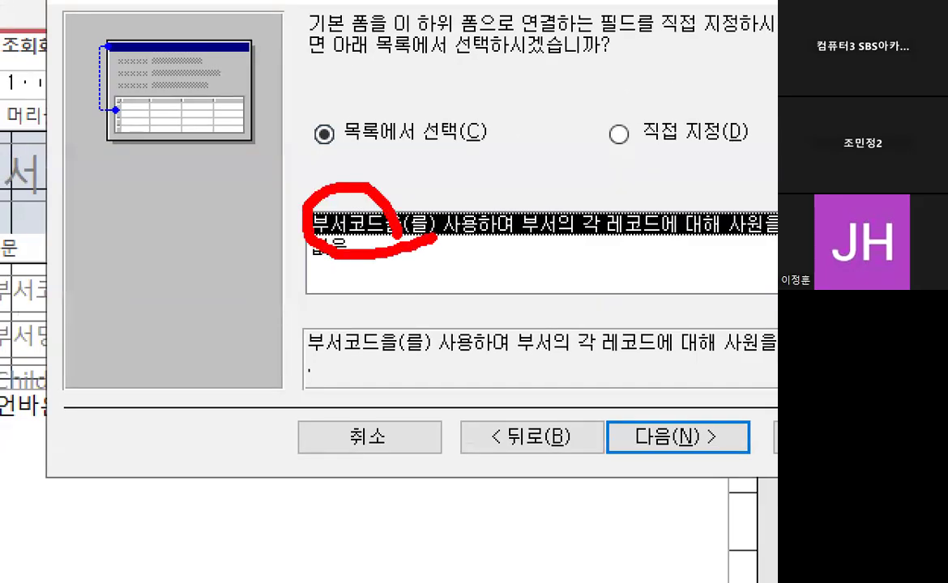
mouse_move(328, 157)
left_mouse_down()
mouse_move(336, 190)
mouse_move(559, 5)
left_mouse_up()
key("Escape")
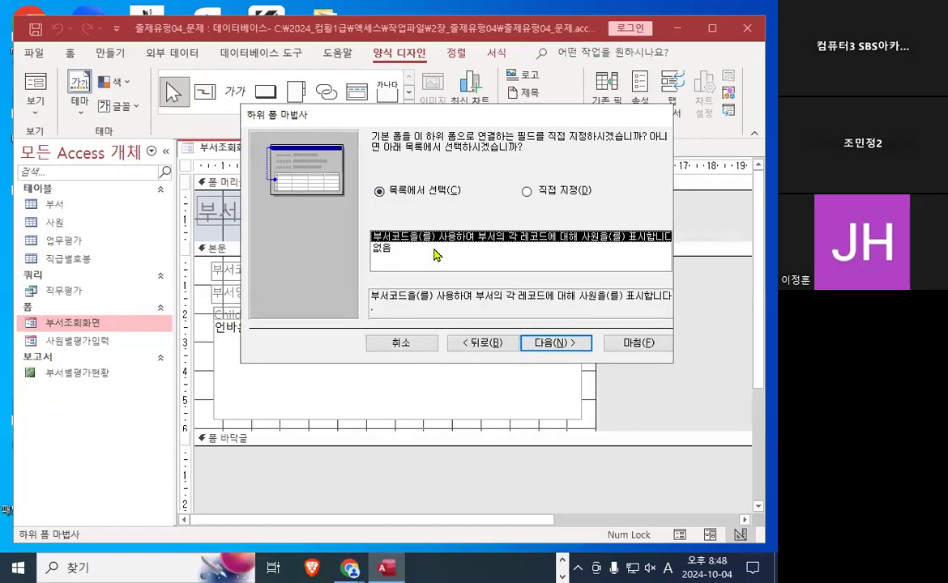
left_click(543, 342)
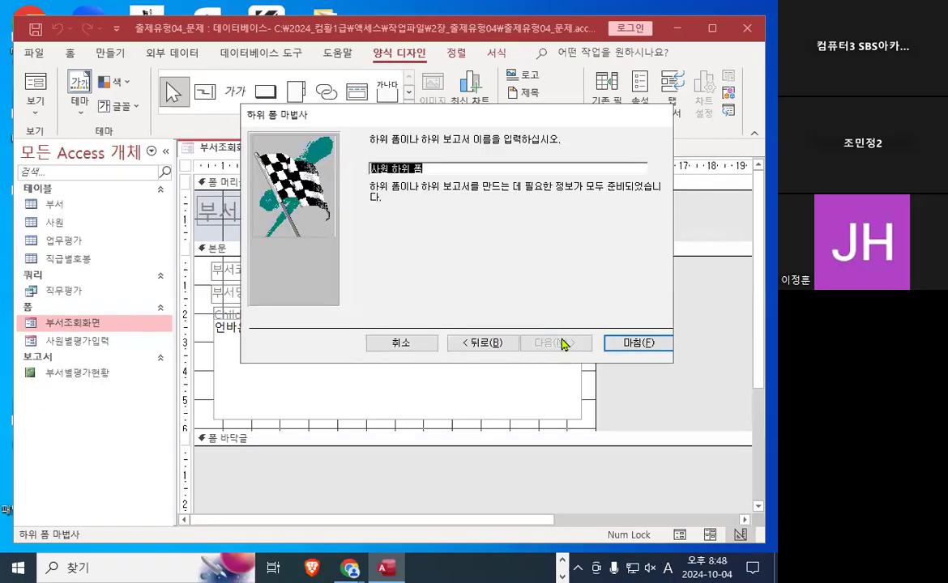
Circle the suggested subform name, uncover the form behind the wizard, check-mark the subform area, and clear the marks.
key("ctrl+1")
mouse_move(463, 168)
left_mouse_down()
mouse_move(452, 190)
mouse_move(442, 154)
left_mouse_up()
key("Escape")
key("ctrl+1")
mouse_move(393, 329)
left_mouse_down()
mouse_move(399, 338)
mouse_move(446, 288)
left_mouse_up()
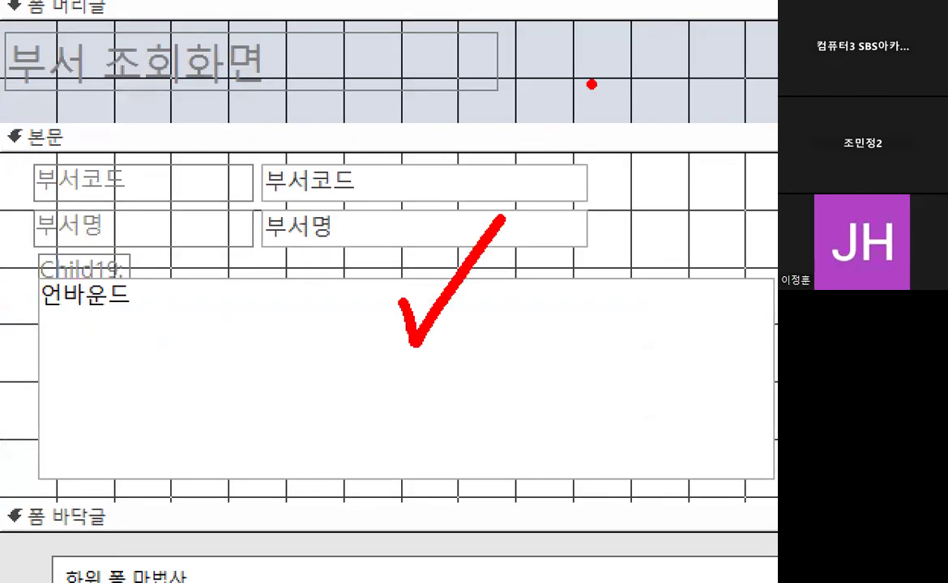
key("Escape")
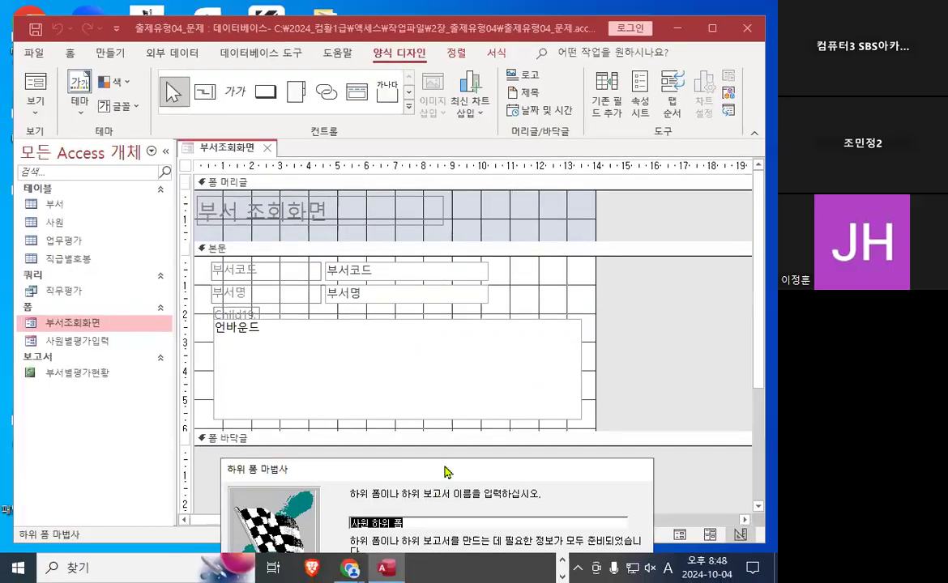
Bring the wizard partly back over the form, circle the 부서 조회화면 title in the form header, and clear the mark.
key("ctrl+1")
left_click_drag(459, 311, 488, 287)
key("Escape")
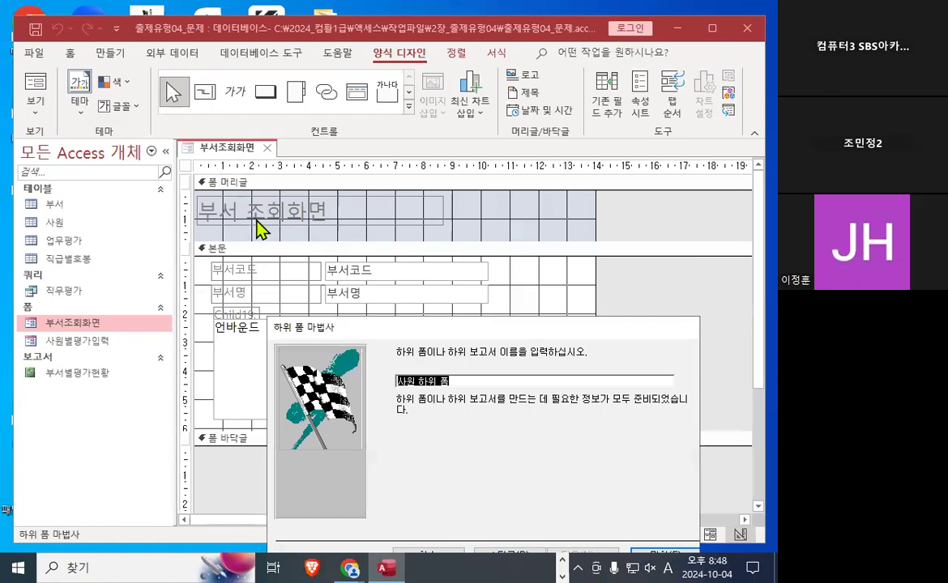
key("ctrl+1")
left_click_drag(319, 205, 346, 227)
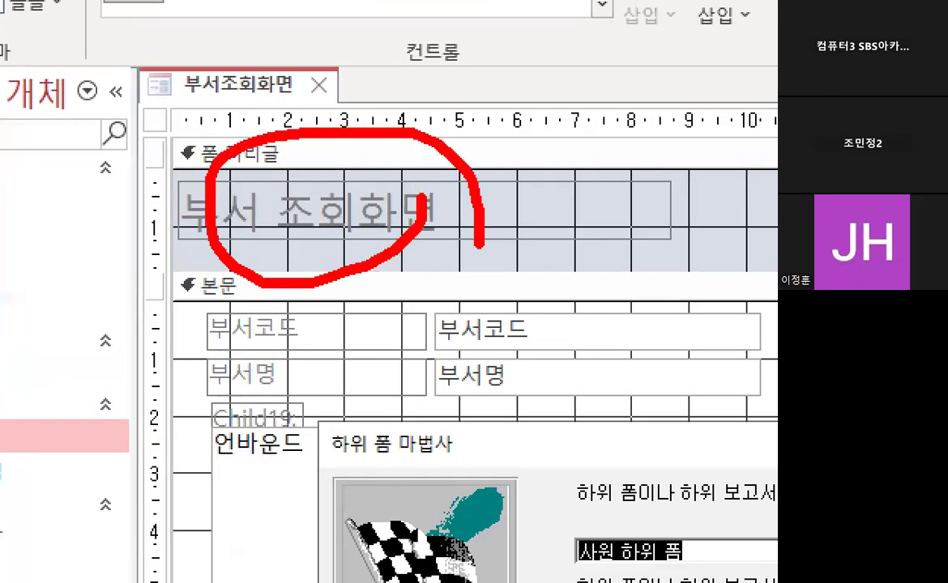
key("Escape")
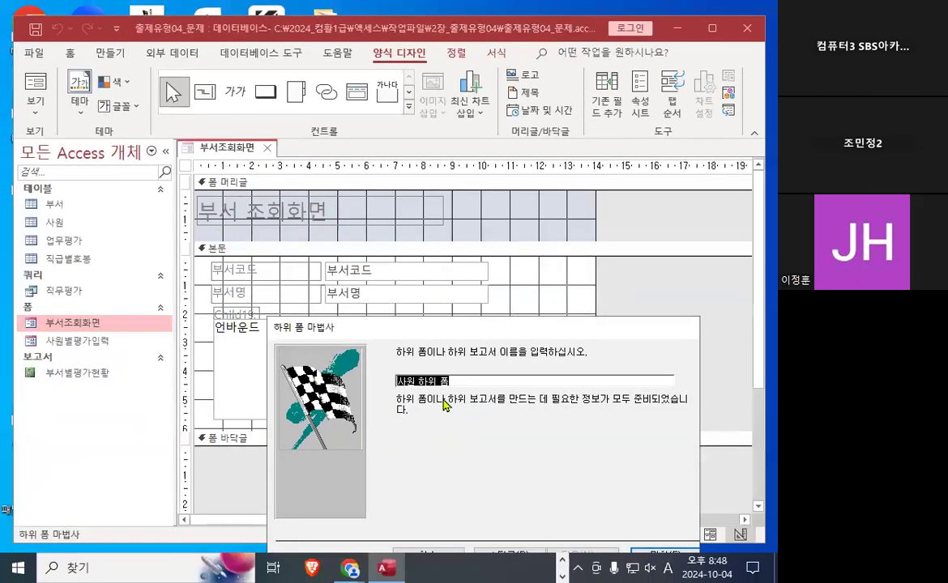
Add a check mark and a circle at the wizard's suggested name 사원 하위 폼 with the screen pen, and clear them.
key("ctrl+1")
mouse_move(506, 331)
left_mouse_down()
mouse_move(501, 369)
mouse_move(567, 174)
left_mouse_up()
key("Escape")
key("ctrl+1")
mouse_move(508, 367)
left_mouse_down()
mouse_move(364, 389)
mouse_move(427, 328)
mouse_move(466, 358)
left_mouse_up()
key("Escape")
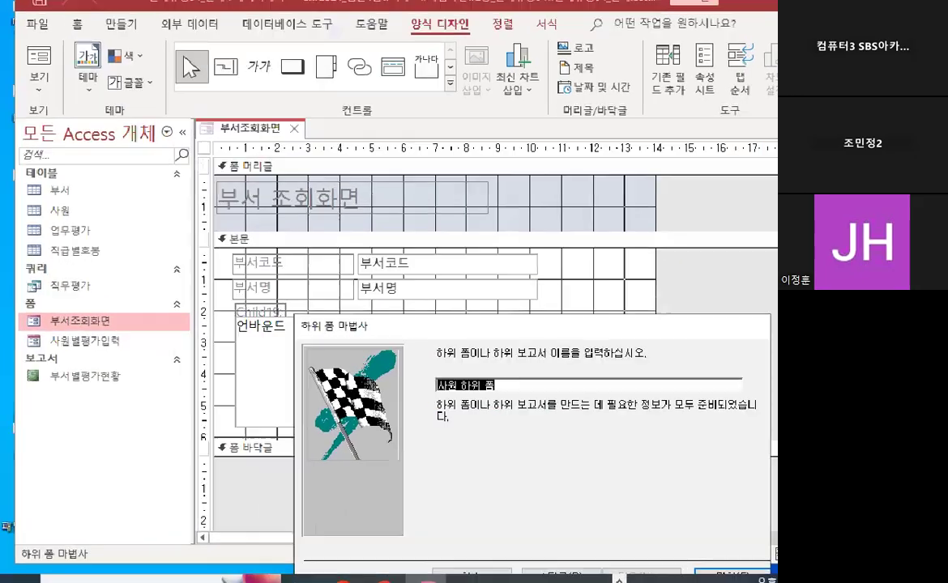
Circle the existing forms 부서조회화면 and 사원별평가입력 in the object list, mark the suggested subform name again, and clear the marks.
key("ctrl+1")
mouse_move(264, 330)
left_mouse_down()
mouse_move(77, 387)
mouse_move(264, 345)
mouse_move(261, 356)
left_mouse_up()
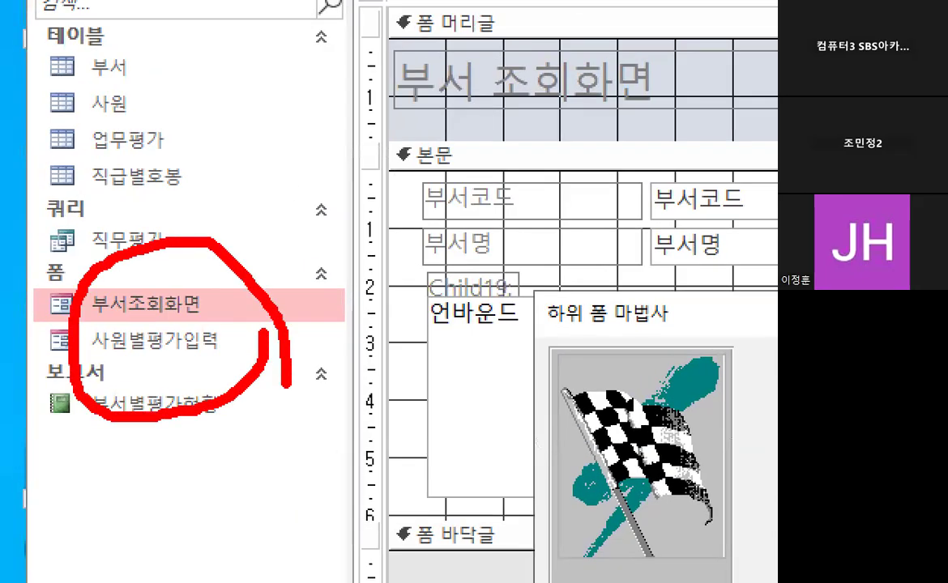
key("Escape")
key("ctrl+1")
mouse_move(480, 380)
left_mouse_down()
mouse_move(387, 391)
mouse_move(473, 370)
left_mouse_up()
key("Escape")
key("ctrl+1")
mouse_move(239, 328)
left_mouse_down()
mouse_move(99, 388)
mouse_move(202, 316)
left_mouse_up()
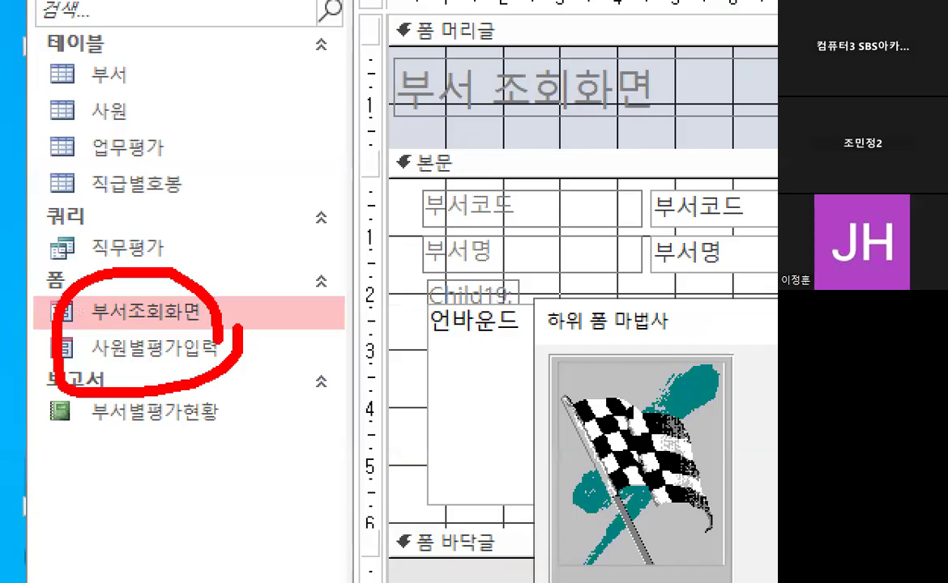
key("Escape")
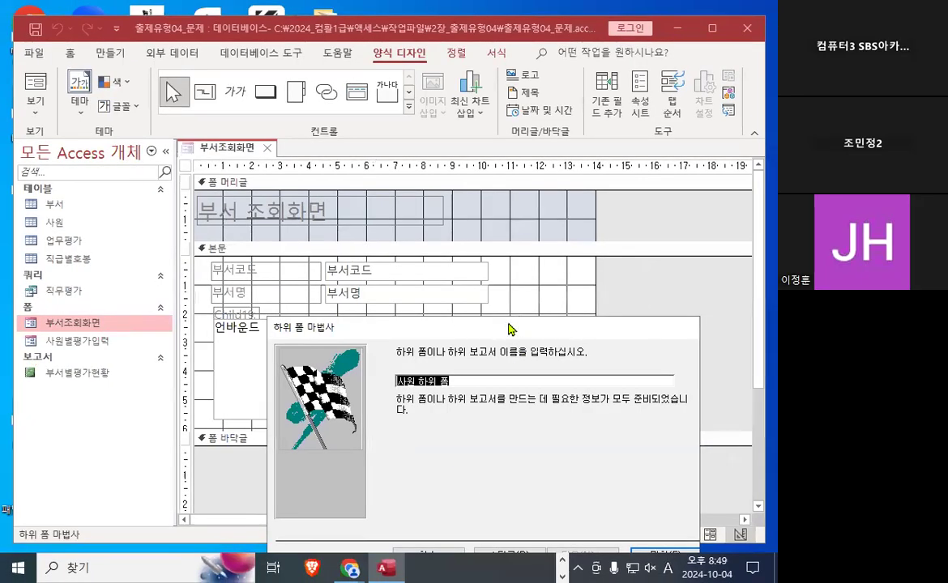
Finish the wizard with the name 사원 하위 폼, and mark the new form in the object list and the design with the pen.
left_click_drag(510, 329, 508, 155)
left_click(662, 383)
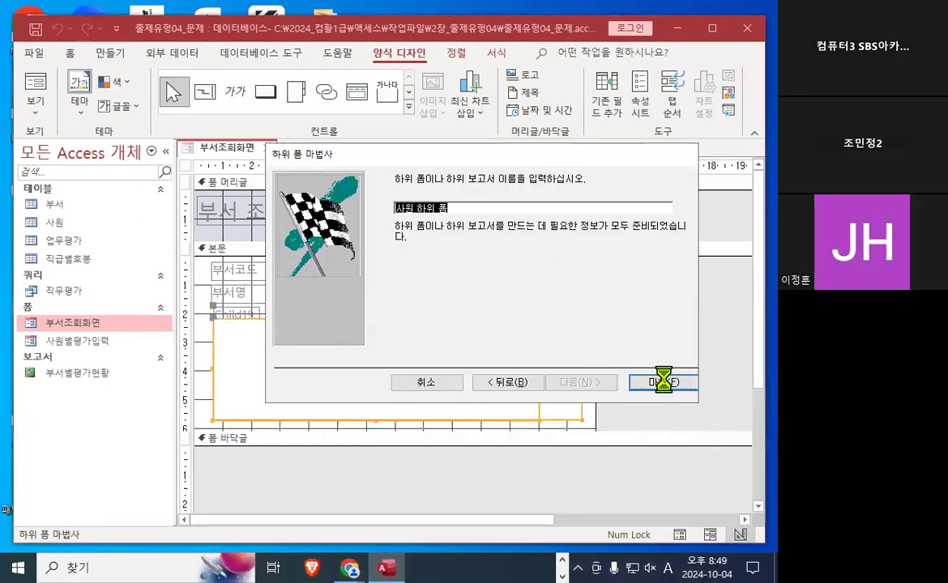
key("ctrl+1")
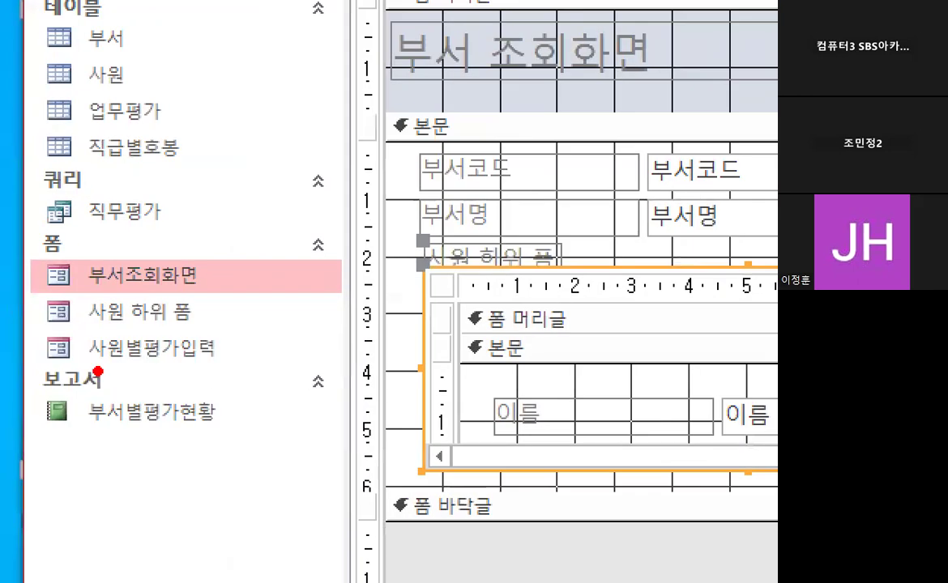
mouse_move(205, 321)
left_mouse_down()
mouse_move(118, 336)
mouse_move(72, 293)
mouse_move(170, 258)
mouse_move(202, 312)
left_mouse_up()
left_click_drag(672, 138, 580, 256)
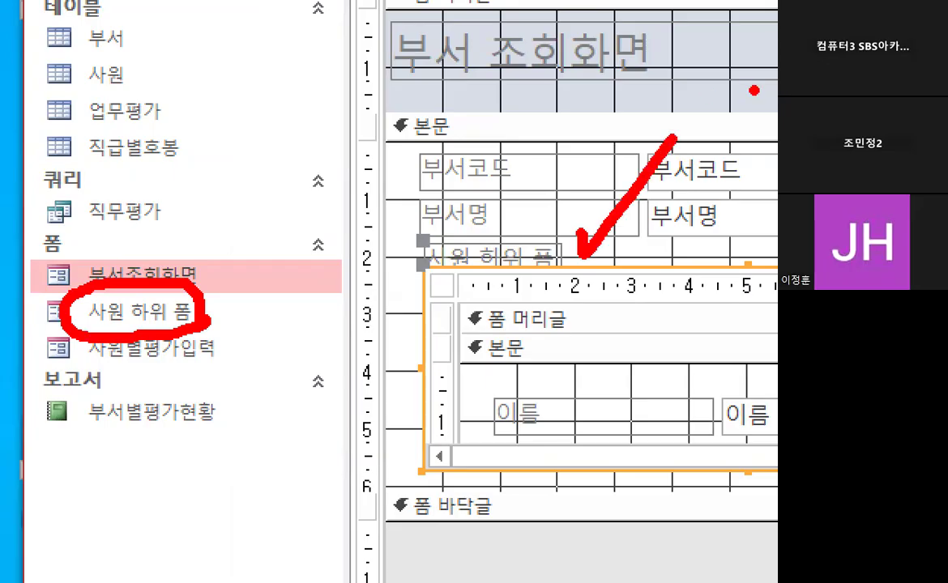
mouse_move(689, 273)
left_mouse_down()
mouse_move(747, 386)
mouse_move(715, 442)
left_mouse_up()
left_click_drag(96, 276, 207, 182)
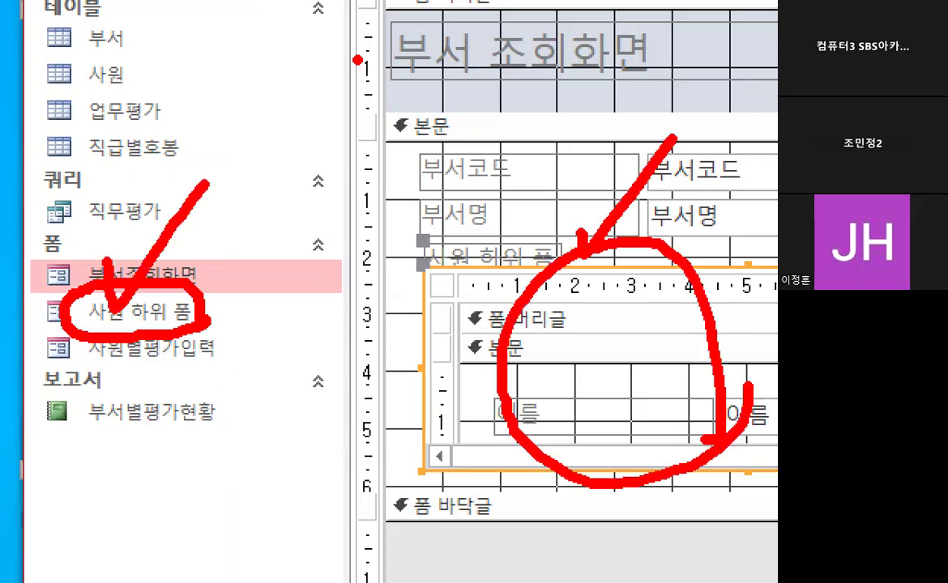
key("Escape")
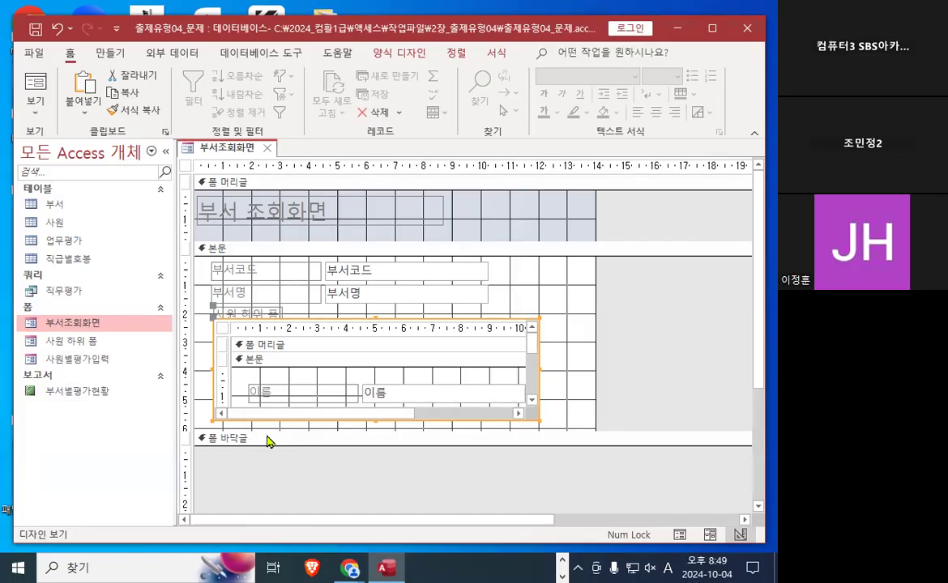
Circle the 사원 하위 폼 label above the subform with an arrow, select the label, circle it again, and clear the marks.
key("ctrl+1")
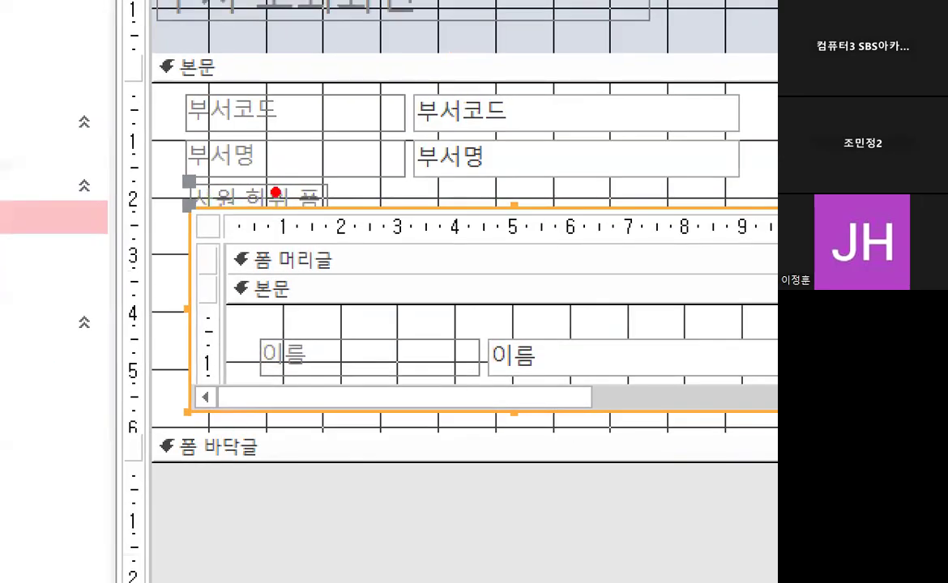
mouse_move(338, 194)
left_mouse_down()
mouse_move(276, 214)
mouse_move(172, 184)
mouse_move(251, 169)
mouse_move(341, 190)
left_mouse_up()
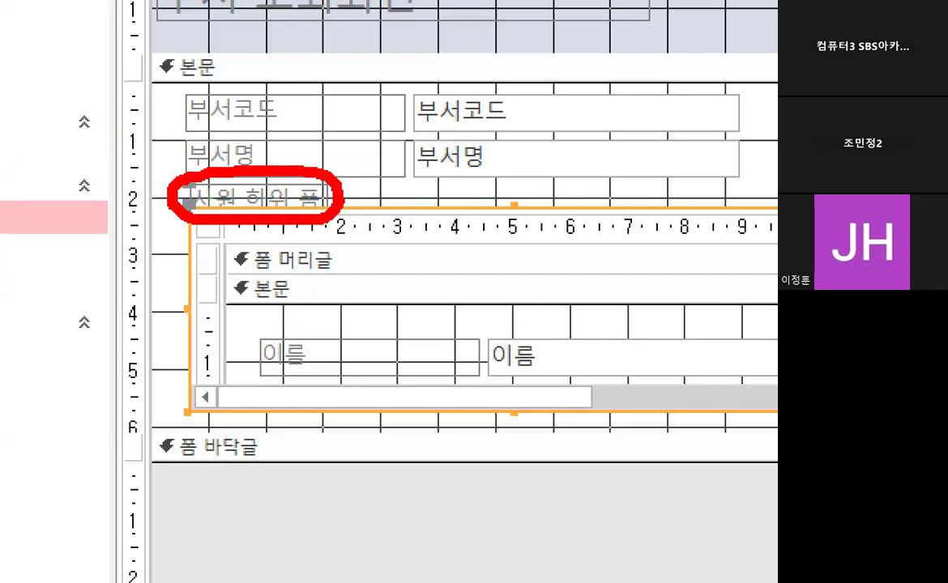
left_click_drag(287, 166, 397, 77)
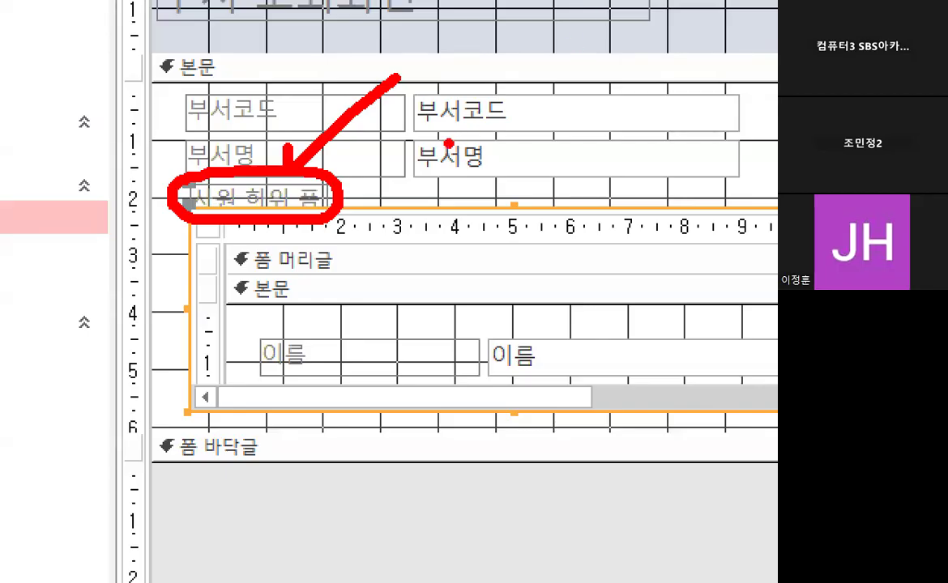
mouse_move(320, 196)
left_mouse_down()
mouse_move(241, 148)
mouse_move(307, 188)
left_mouse_up()
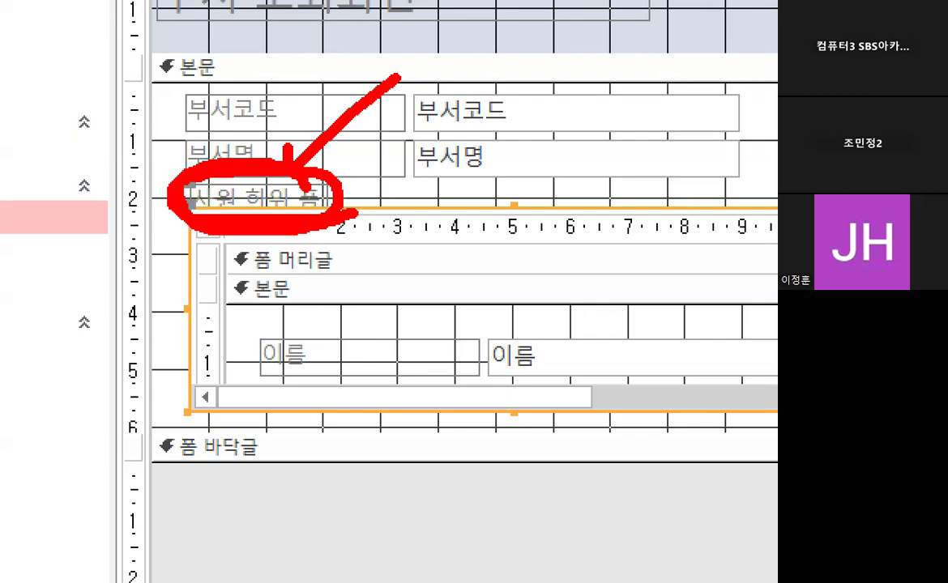
key("Escape")
left_click(252, 197)
key("ctrl+1")
mouse_move(340, 297)
left_mouse_down()
mouse_move(204, 309)
mouse_move(306, 286)
left_mouse_up()
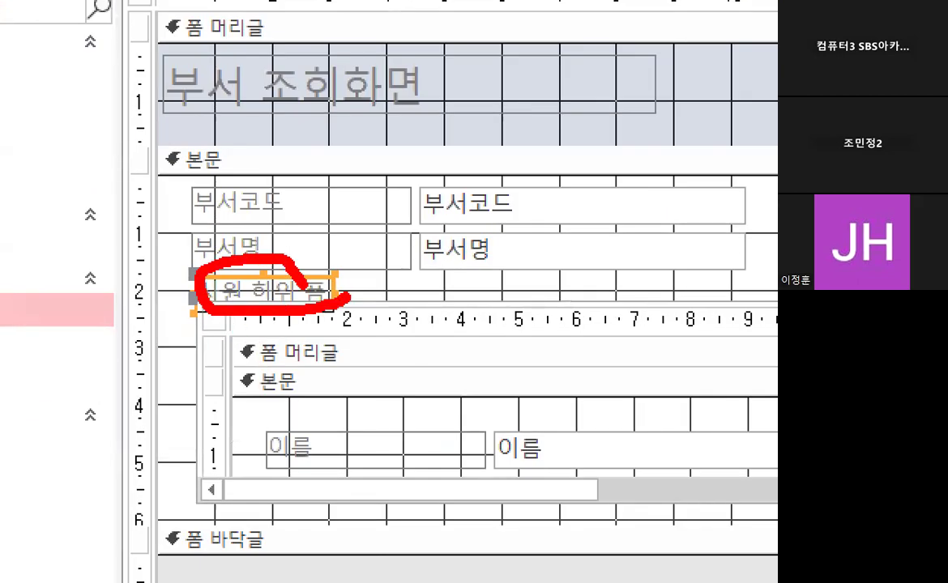
key("Escape")
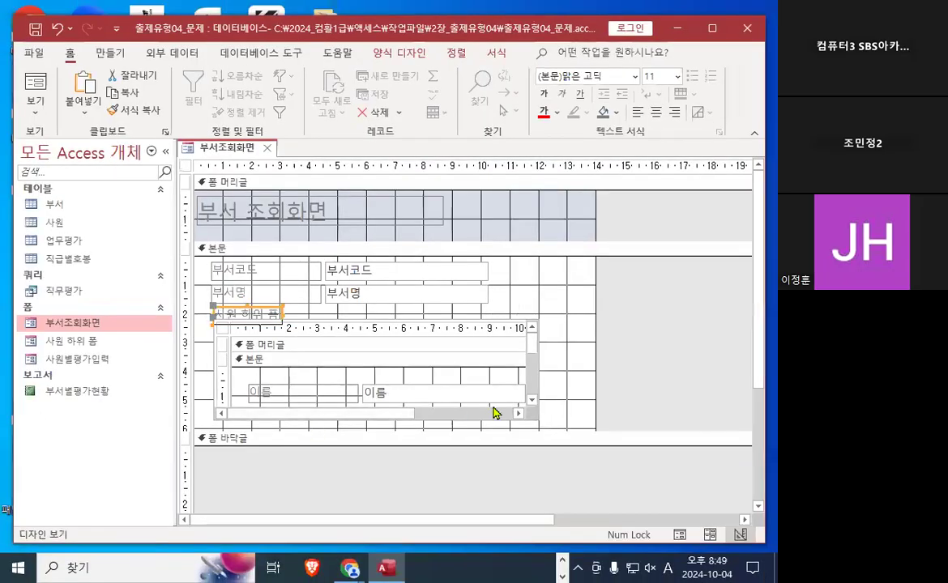
Review the fields inside the subform, widen its control to about the 13.5 mark on the ruler, and clear the pen mark.
left_click(531, 381)
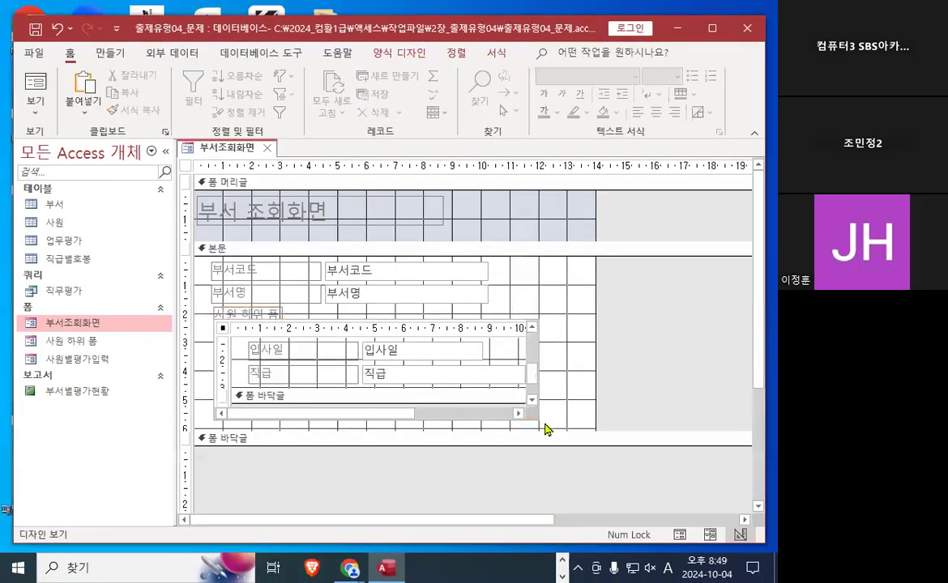
left_click(533, 354)
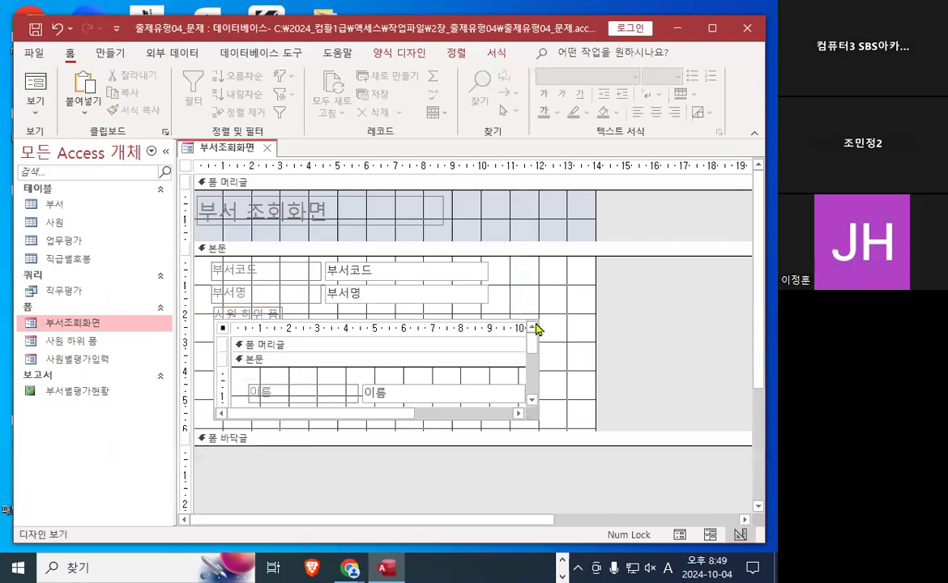
left_click(536, 328)
left_click_drag(538, 366, 583, 366)
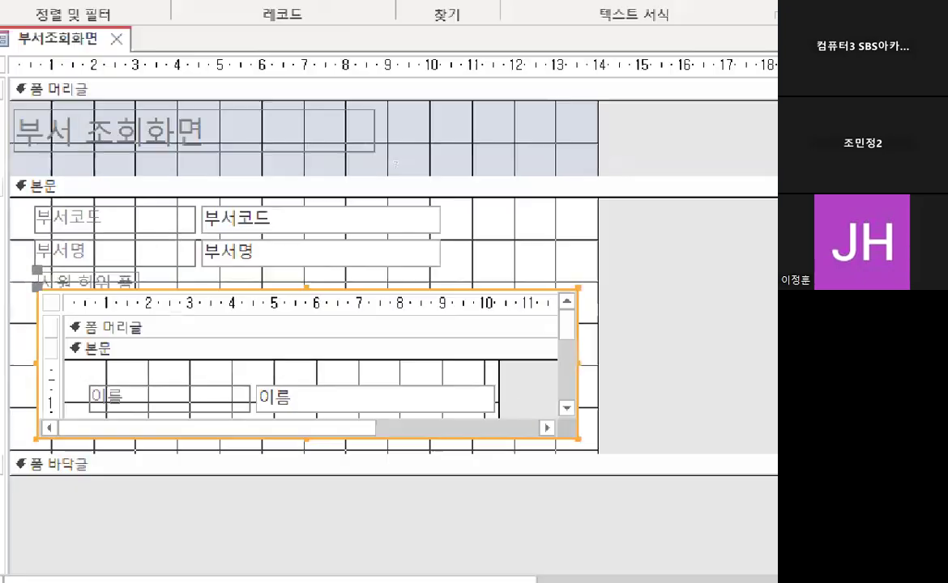
mouse_move(681, 352)
left_mouse_down()
mouse_move(503, 271)
mouse_move(688, 449)
left_mouse_up()
key("Escape")
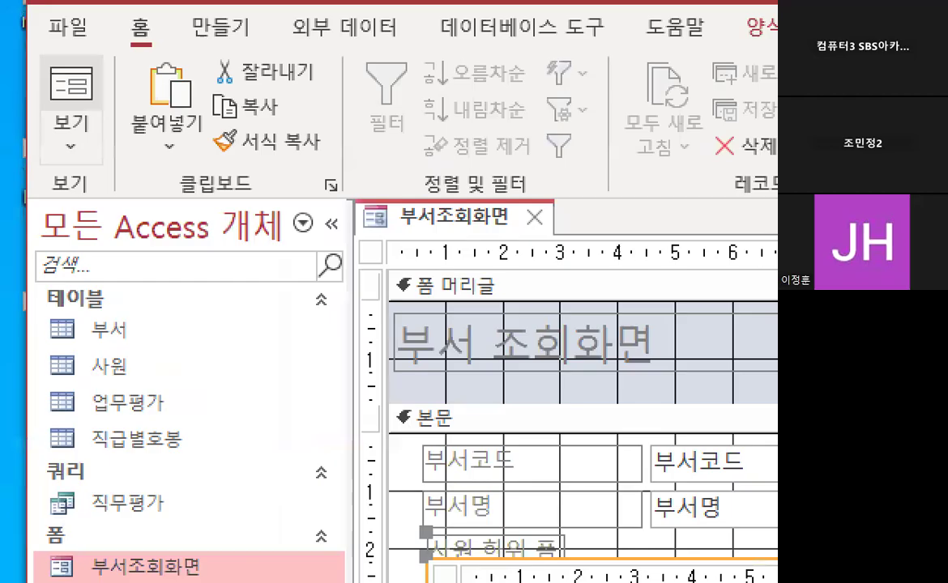
Circle the view command with the screen pen, clear the mark, and switch the form to Form view.
mouse_move(45, 73)
left_mouse_down()
mouse_move(38, 98)
mouse_move(98, 41)
mouse_move(110, 81)
left_mouse_up()
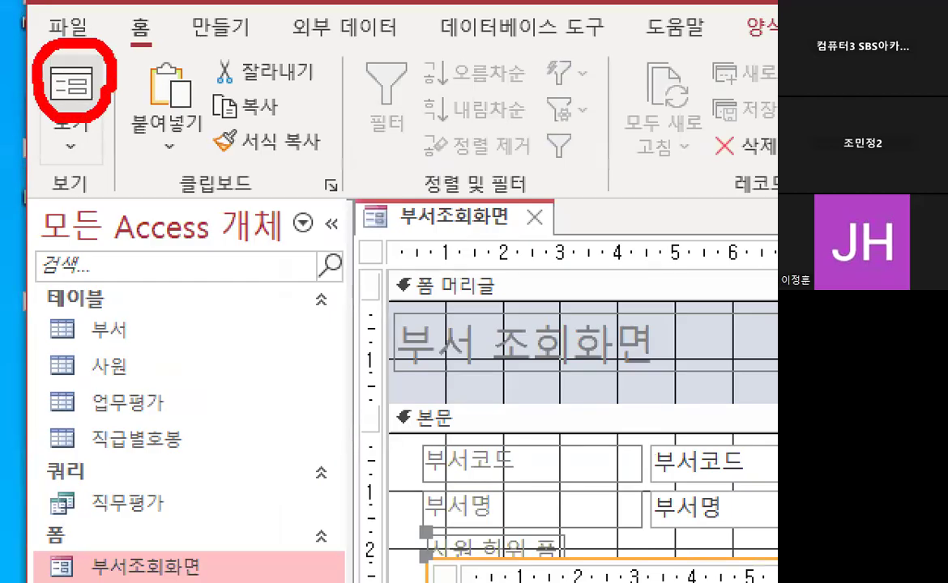
key("Escape")
left_click(64, 97)
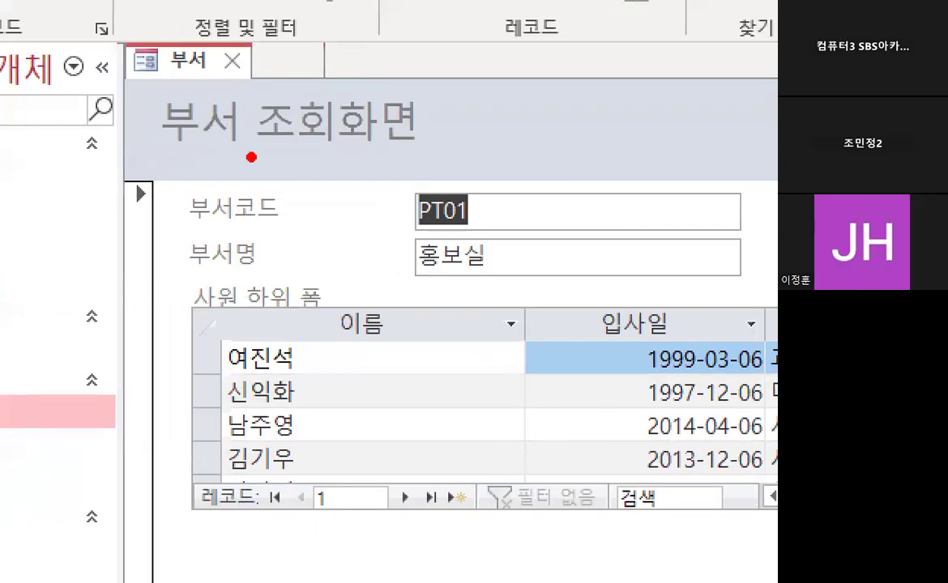
Check-mark 부서코드 and the subform records, connect them with a pen bracket, circle 부서코드, and clear the marks.
left_click_drag(240, 194, 294, 157)
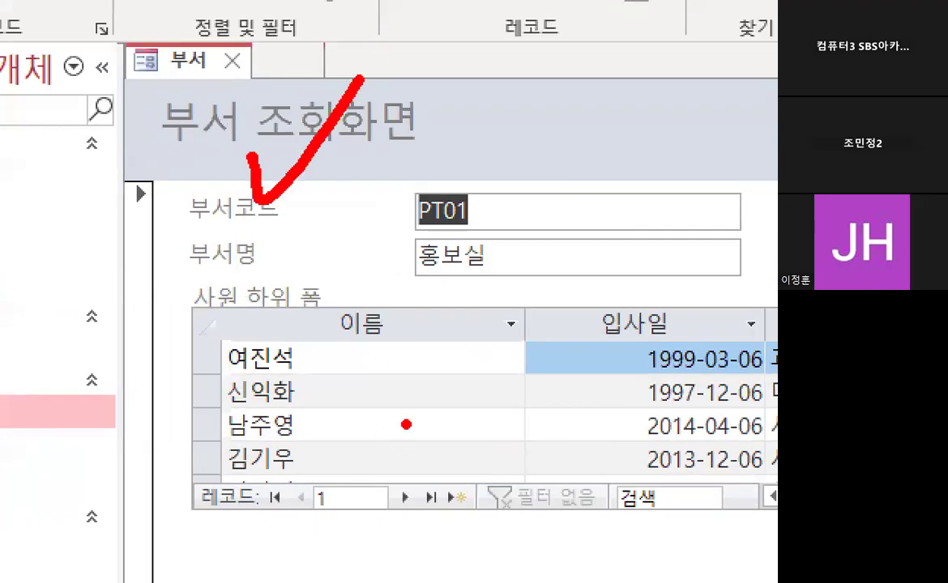
left_click_drag(406, 424, 484, 419)
mouse_move(211, 201)
left_mouse_down()
mouse_move(91, 377)
mouse_move(154, 451)
left_mouse_up()
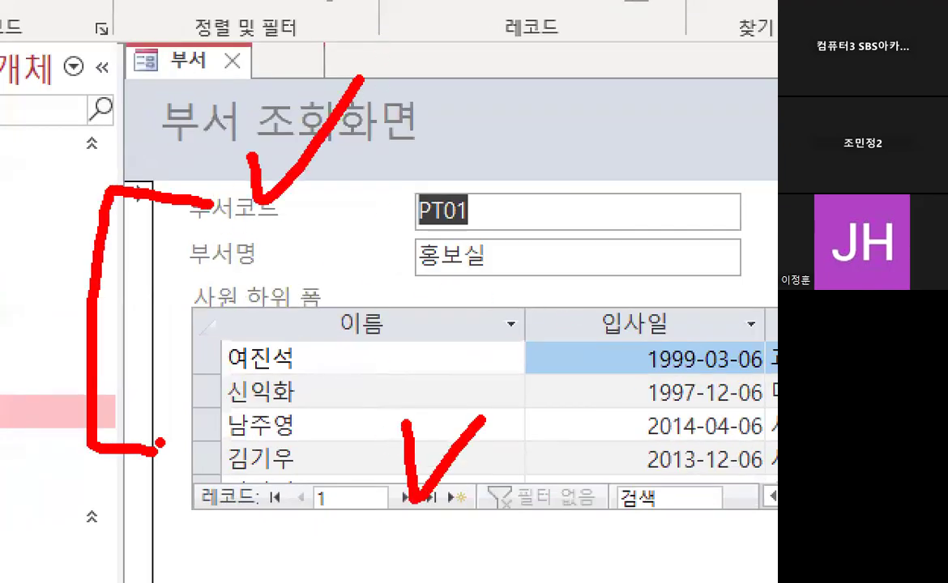
mouse_move(297, 228)
left_mouse_down()
mouse_move(209, 173)
mouse_move(258, 205)
left_mouse_up()
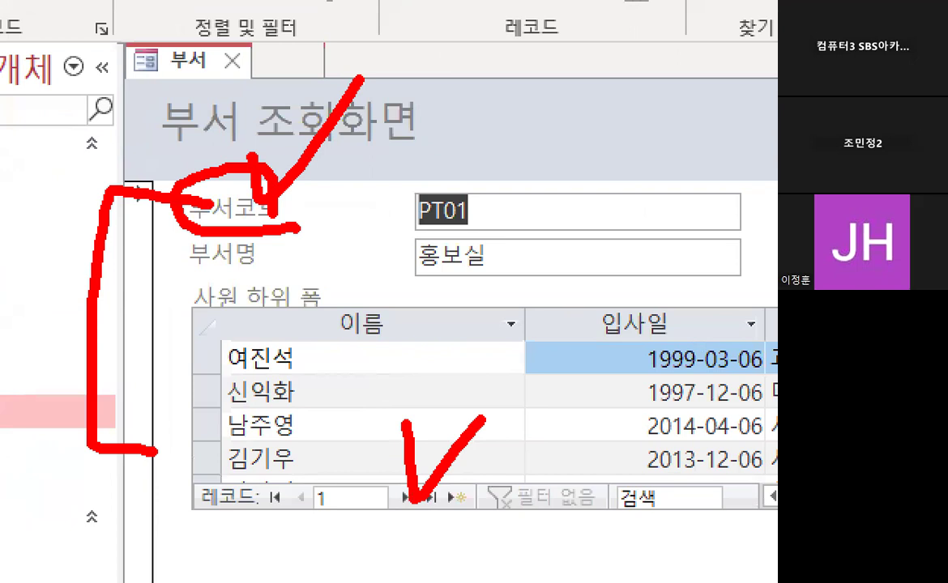
key("Escape")
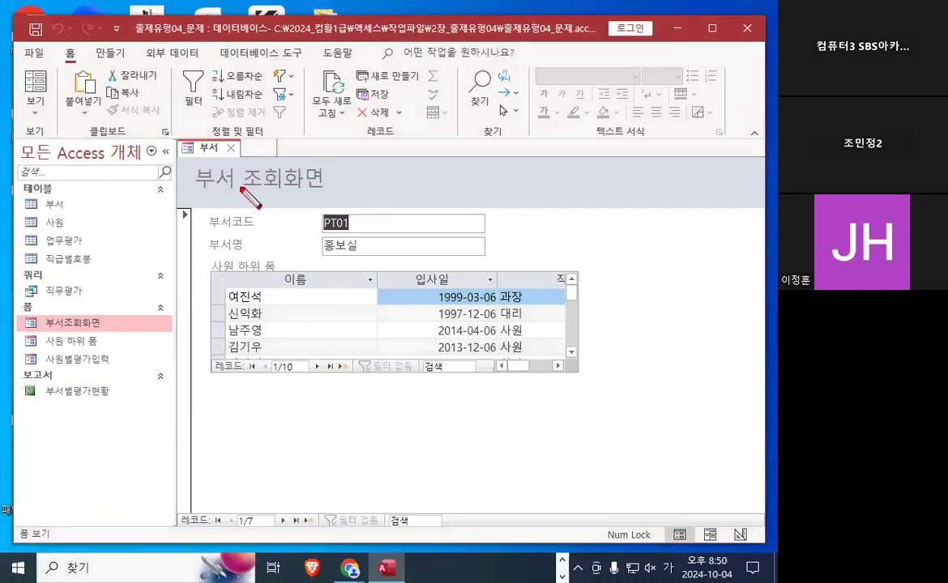
Check-mark the main form, circle the subform's 이름 and 입사일 headings, clear the marks, and bring the 직급 column into view.
left_click_drag(242, 187, 322, 123)
mouse_move(306, 264)
left_mouse_down()
mouse_move(276, 275)
mouse_move(323, 295)
left_mouse_up()
left_click_drag(393, 267, 459, 277)
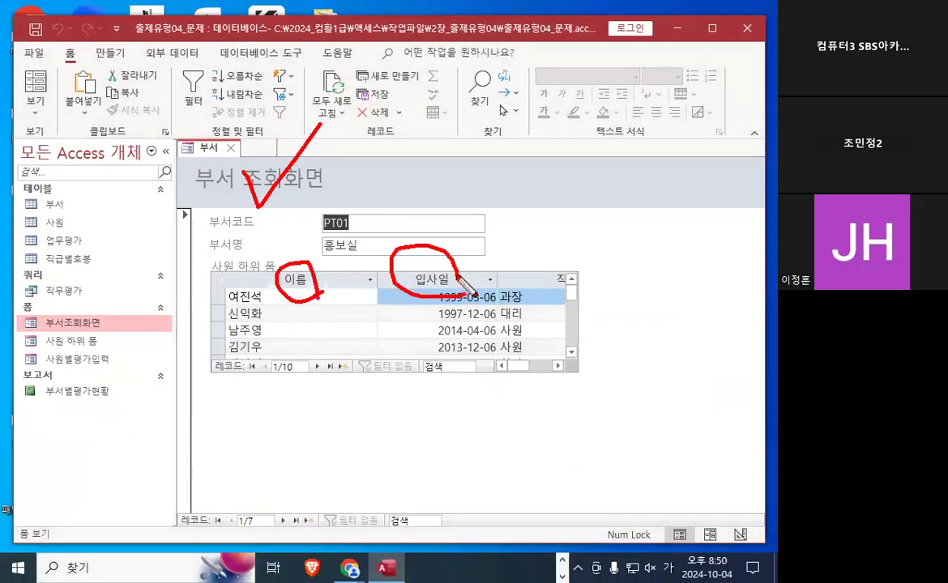
key("Escape")
left_click(557, 366)
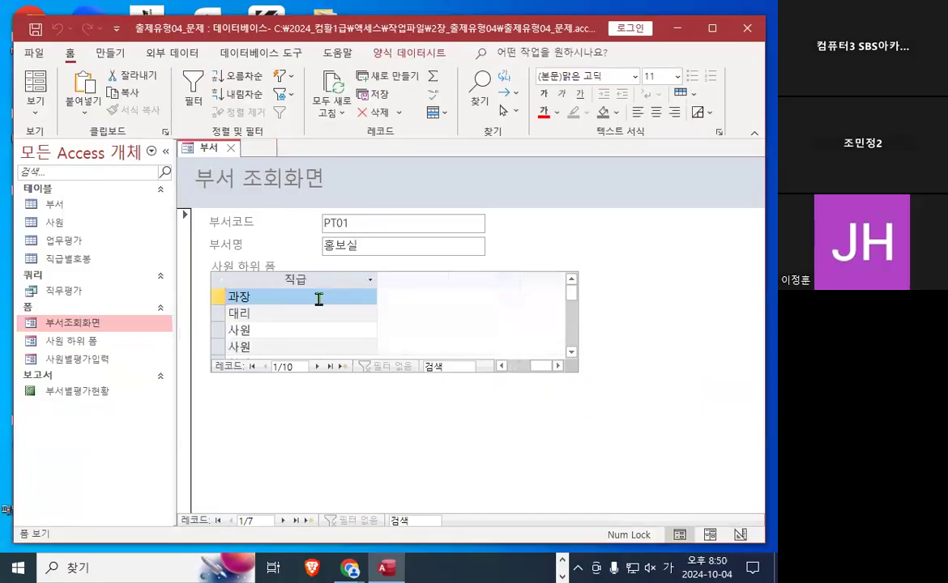
Bring the subform's 이름 column back into view, circle 홍보실 and the listed employee names with the screen pen, and clear the marks.
key("shift+Tab")
key("shift+Tab")
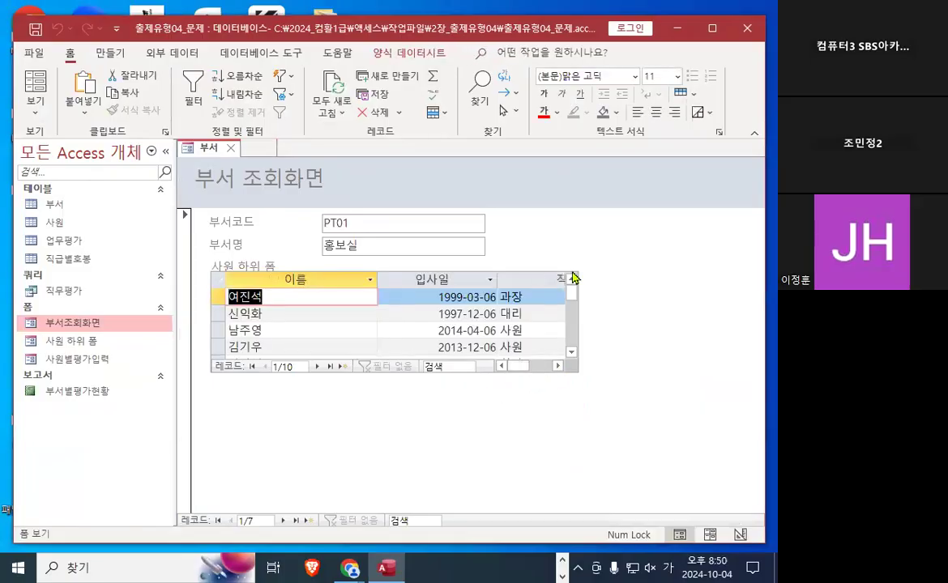
mouse_move(328, 348)
left_mouse_down()
mouse_move(347, 347)
mouse_move(346, 365)
left_mouse_up()
left_click_drag(590, 340, 567, 268)
key("Escape")
key("ctrl+2")
left_click_drag(352, 256, 354, 258)
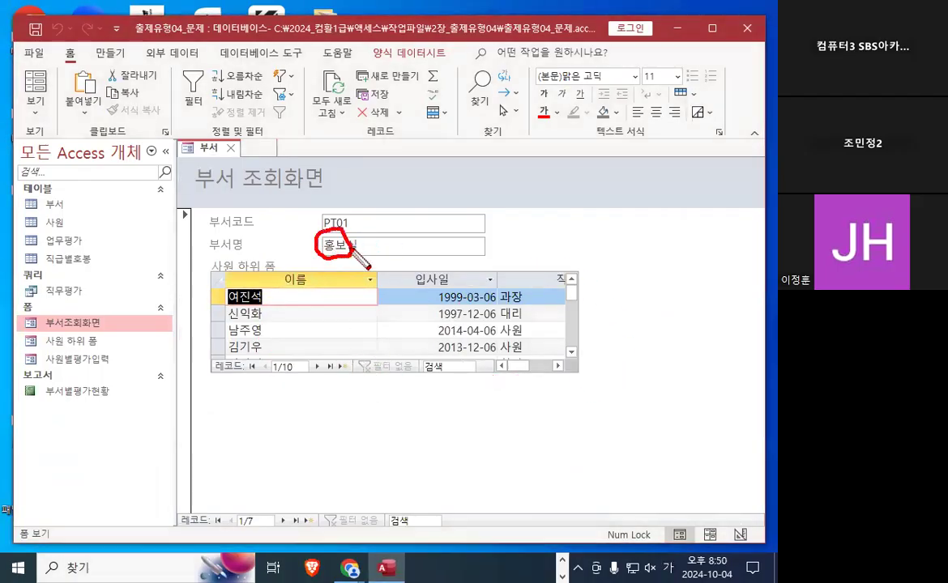
mouse_move(285, 340)
left_mouse_down()
mouse_move(233, 248)
mouse_move(279, 320)
left_mouse_up()
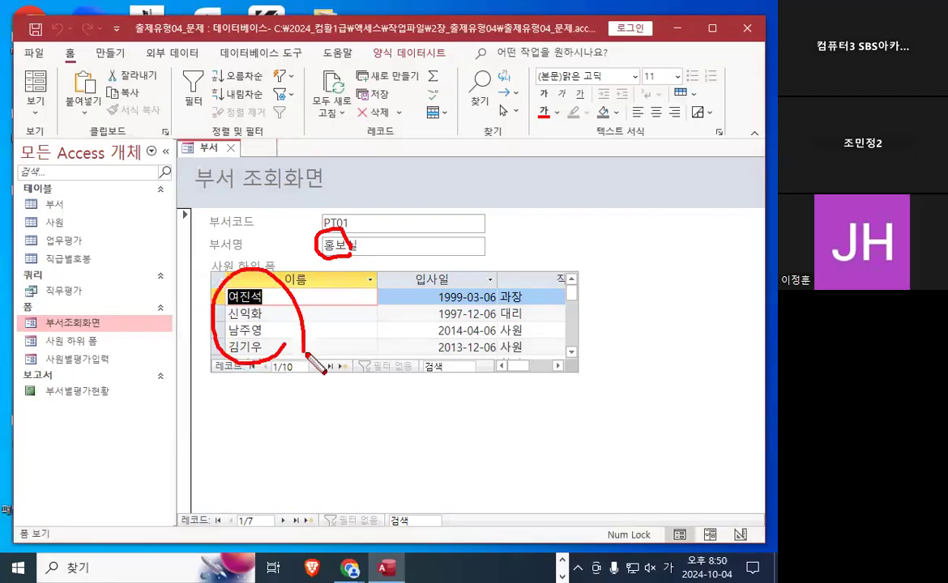
key("Escape")
Bring the subform's 직급 column into view, circle its entries with the screen pen, and clear the mark.
left_click(559, 367)
key("ctrl+2")
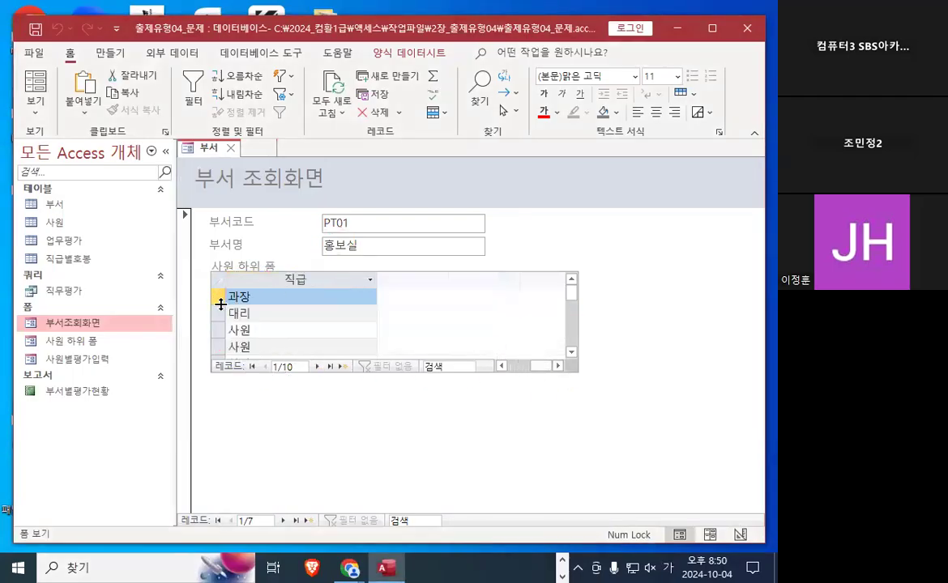
scroll(220, 300, "up", 3)
left_click_drag(114, 342, 385, 298)
left_click_drag(8, 377, 502, 401)
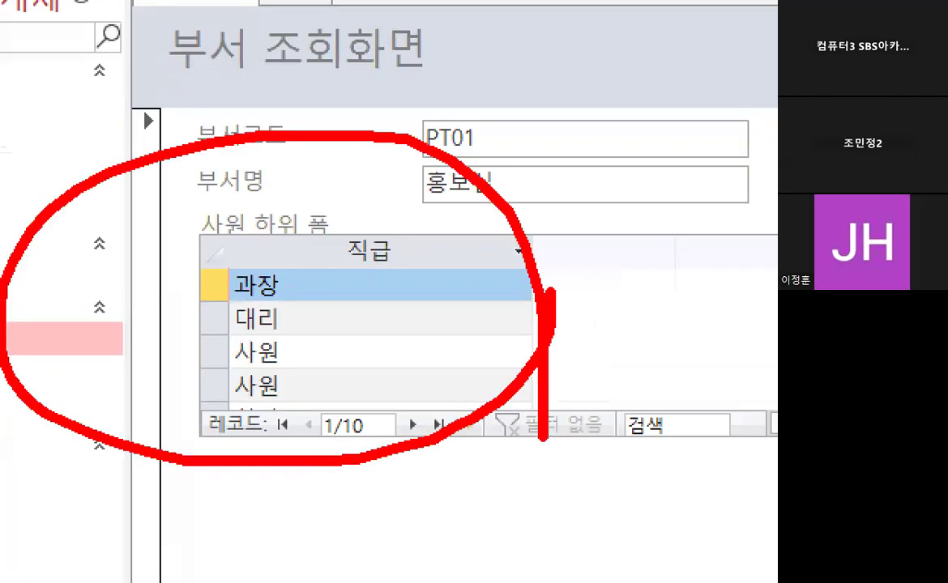
key("Escape")
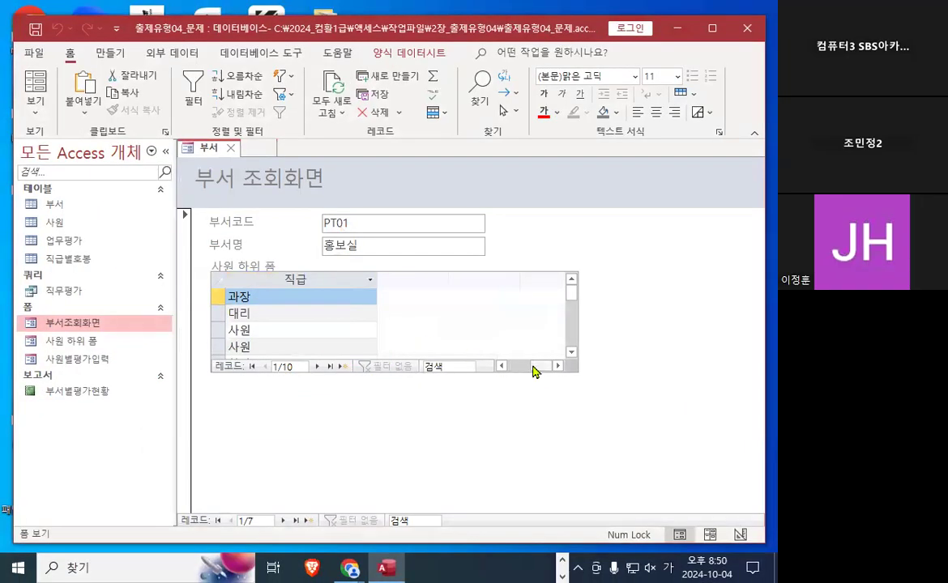
Return to the 이름 column, circle the subform's record counter, 홍보실 and the employee names, and clear the marks.
left_click_drag(534, 371, 474, 373)
key("ctrl+1")
mouse_move(355, 374)
left_mouse_down()
mouse_move(227, 349)
mouse_move(325, 372)
left_mouse_up()
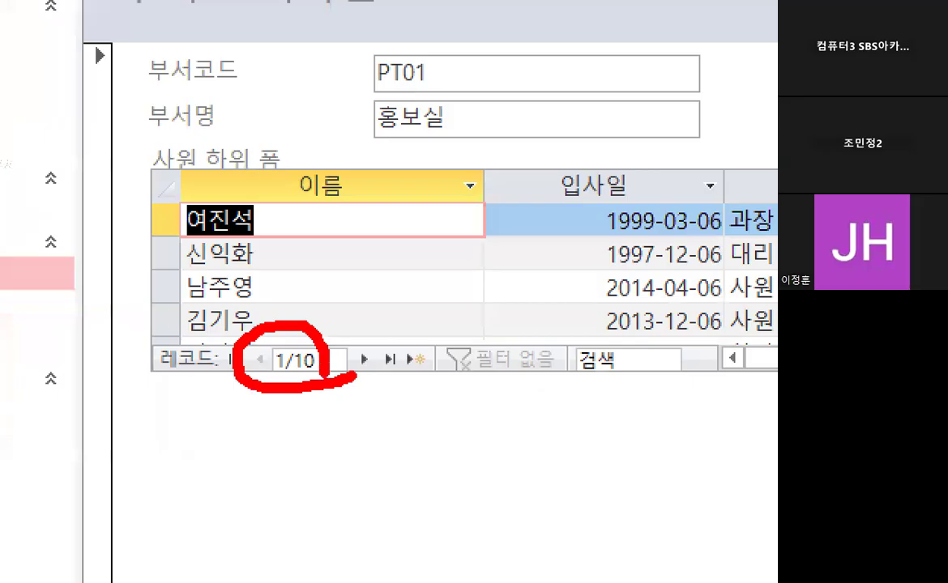
mouse_move(434, 138)
left_mouse_down()
mouse_move(370, 147)
mouse_move(444, 91)
left_mouse_up()
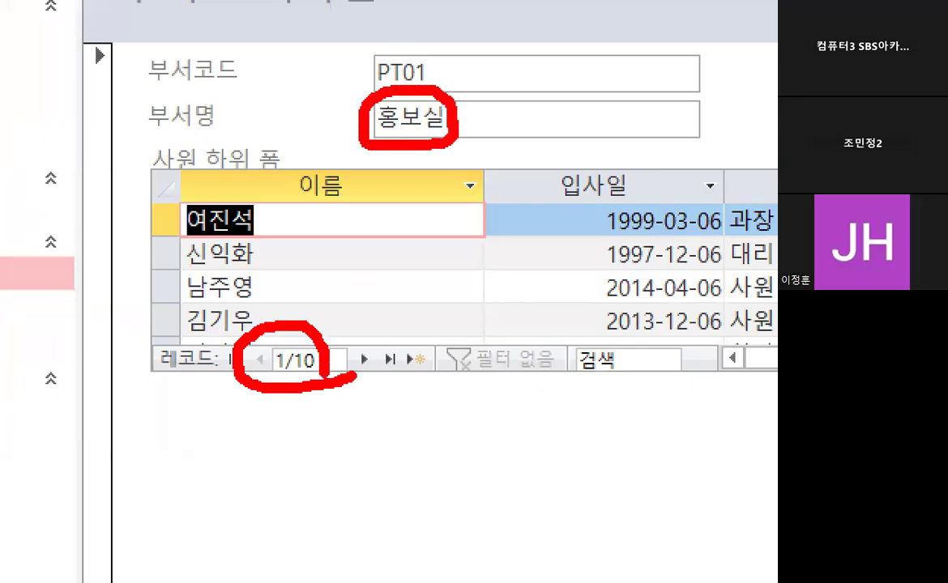
left_click_drag(355, 378, 377, 340)
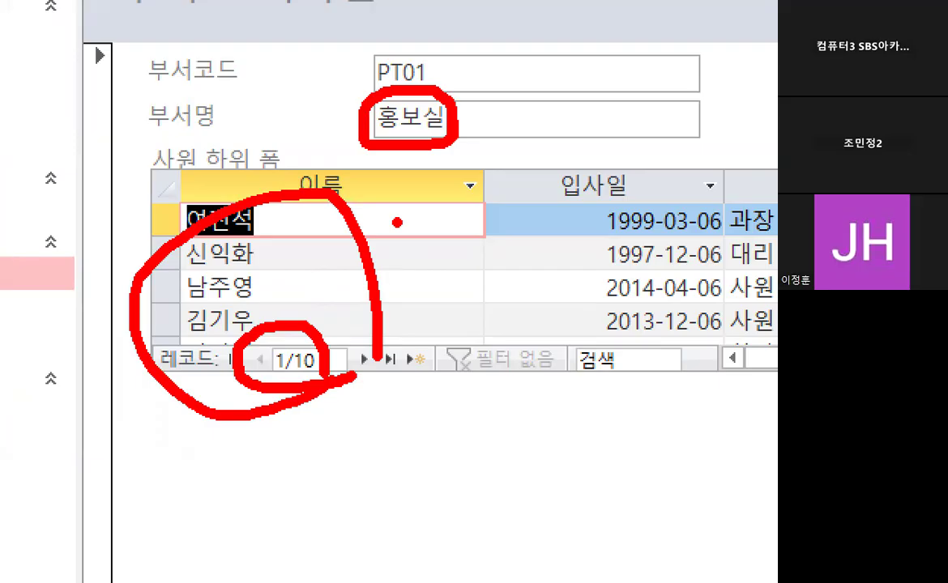
key("Escape")
Circle the subform's employee rows again, add a pen check mark over the records, and clear the marks.
key("ctrl+1")
left_click(407, 315)
mouse_move(407, 315)
left_mouse_down()
mouse_move(259, 172)
mouse_move(409, 347)
left_mouse_up()
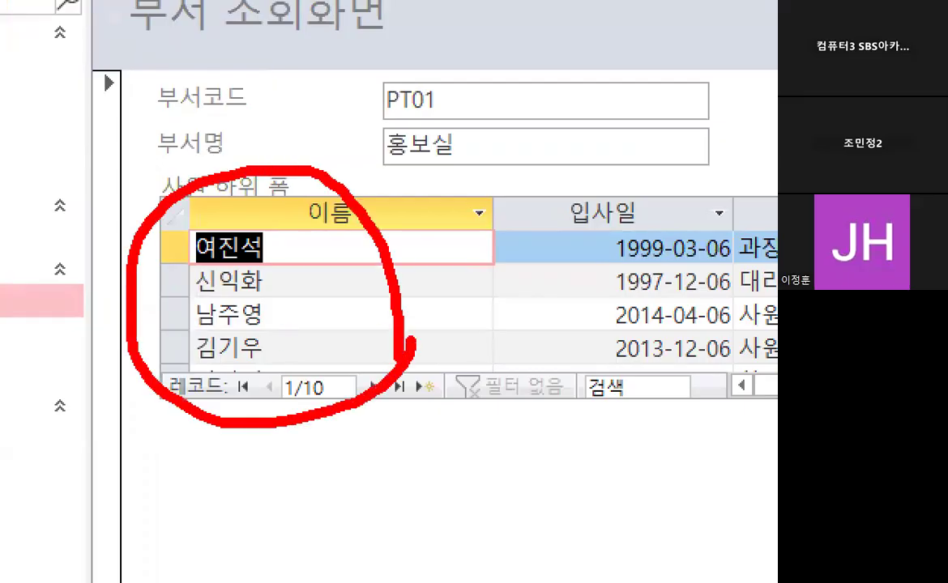
left_click_drag(425, 209, 565, 85)
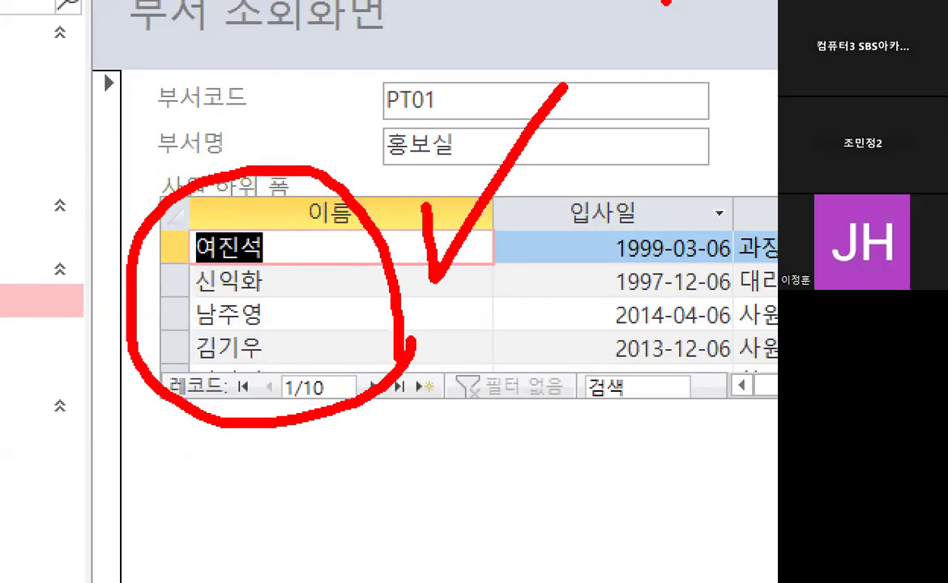
key("Escape")
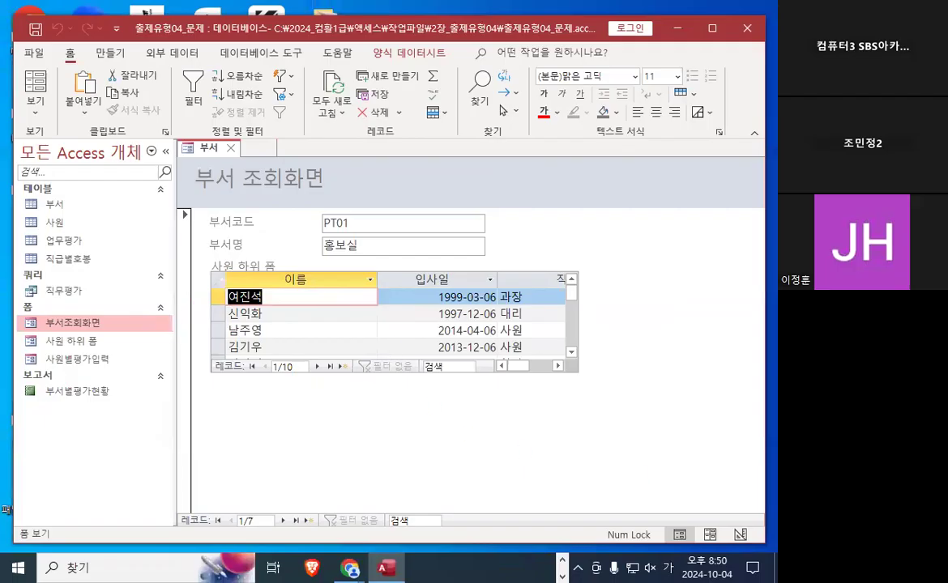
Close the 부서조회화면 form and the 출제유형04_문제 database.
key("ctrl+1")
left_click(230, 149)
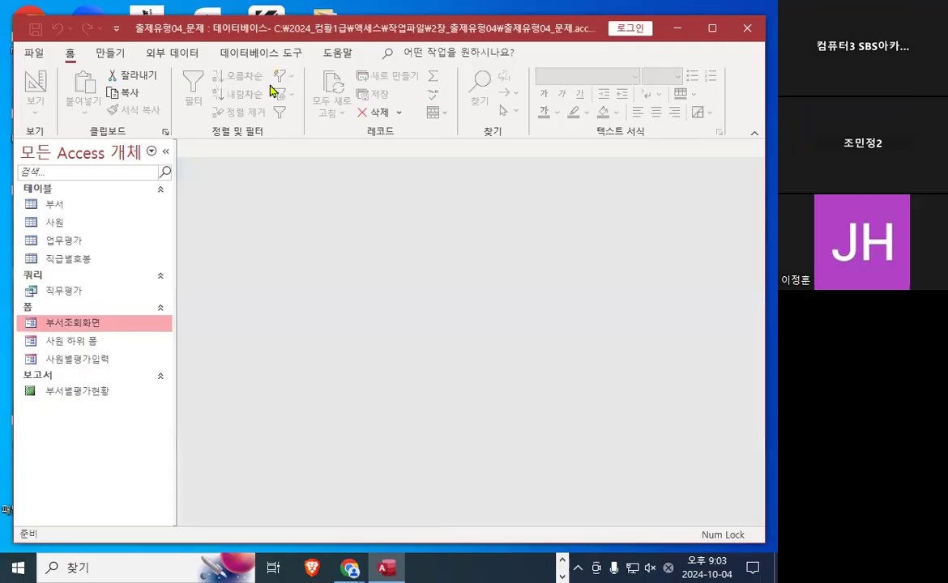
left_click(32, 54)
left_click(65, 332)
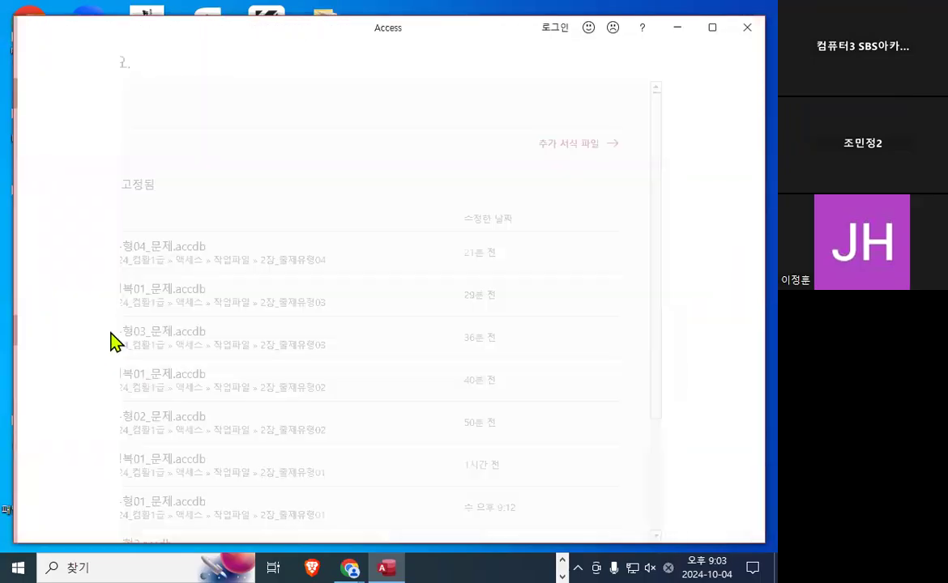
Open the database 완전정복01_문제.accdb from the 2장_출제유형04 folder.
left_click(34, 53)
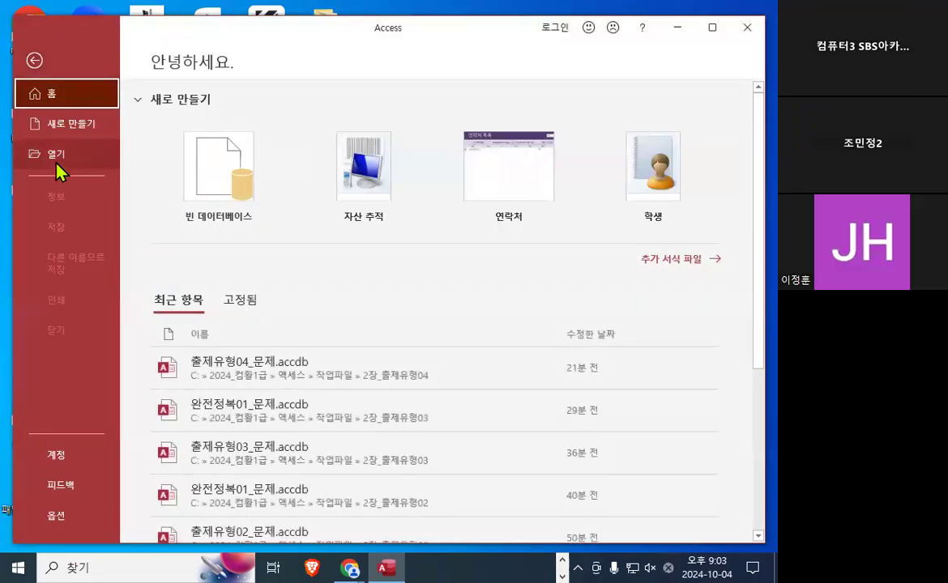
left_click(50, 149)
left_click(212, 273)
left_click(295, 123)
double_click(295, 124)
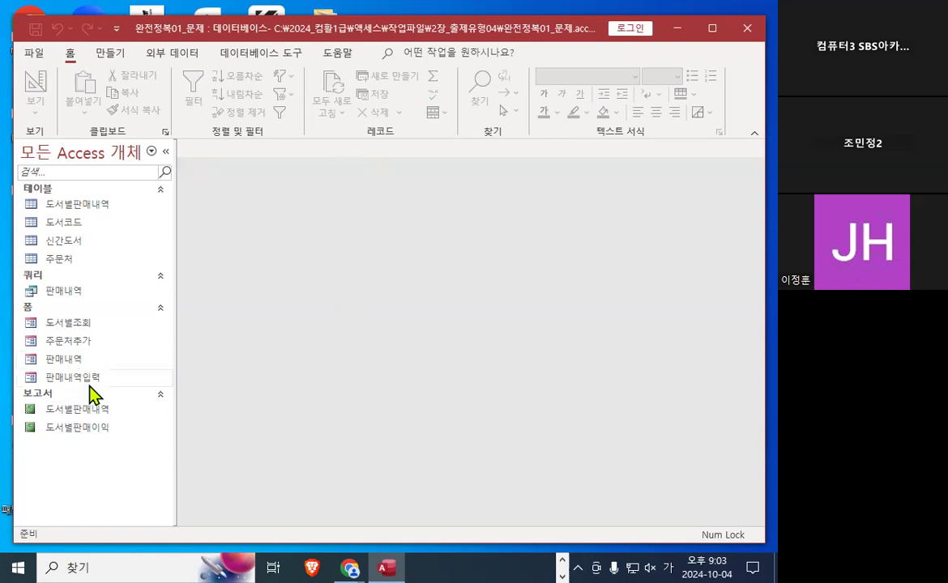
Open the 판매내역 form in Design view, mark the empty 본문 area with the screen pen, and clear the marks.
right_click(80, 358)
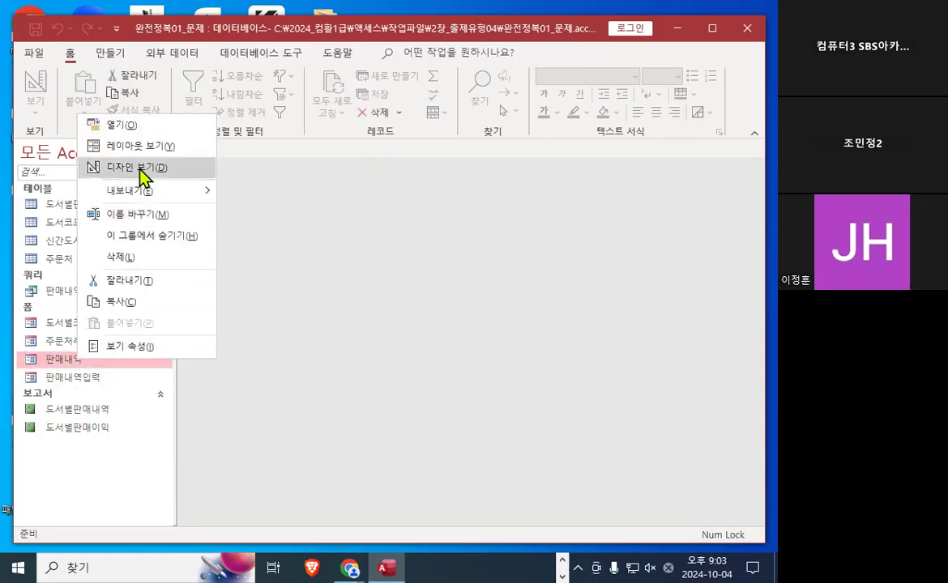
left_click(140, 170)
mouse_move(521, 370)
left_mouse_down()
mouse_move(462, 220)
mouse_move(517, 368)
left_mouse_up()
left_click_drag(387, 270, 464, 249)
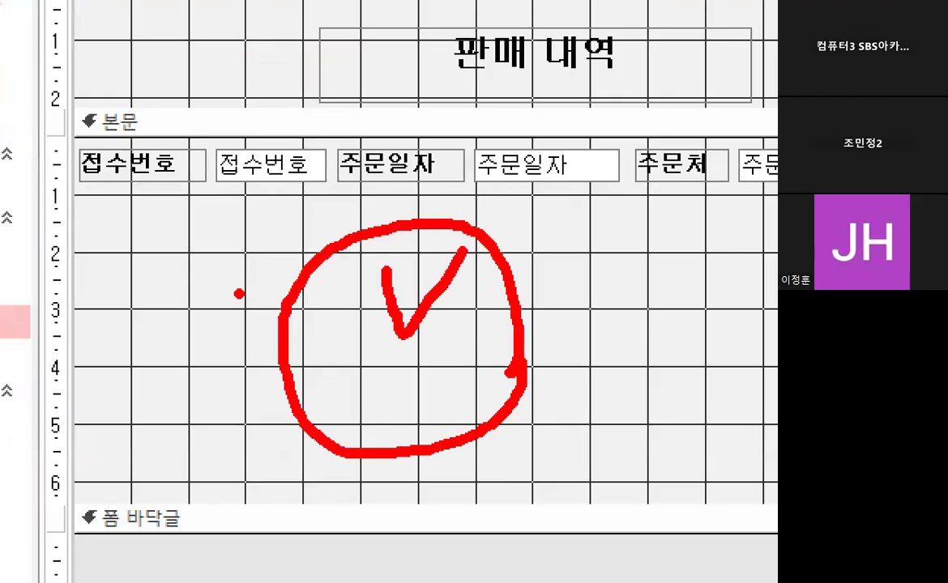
left_click_drag(211, 234, 260, 237)
key("Escape")
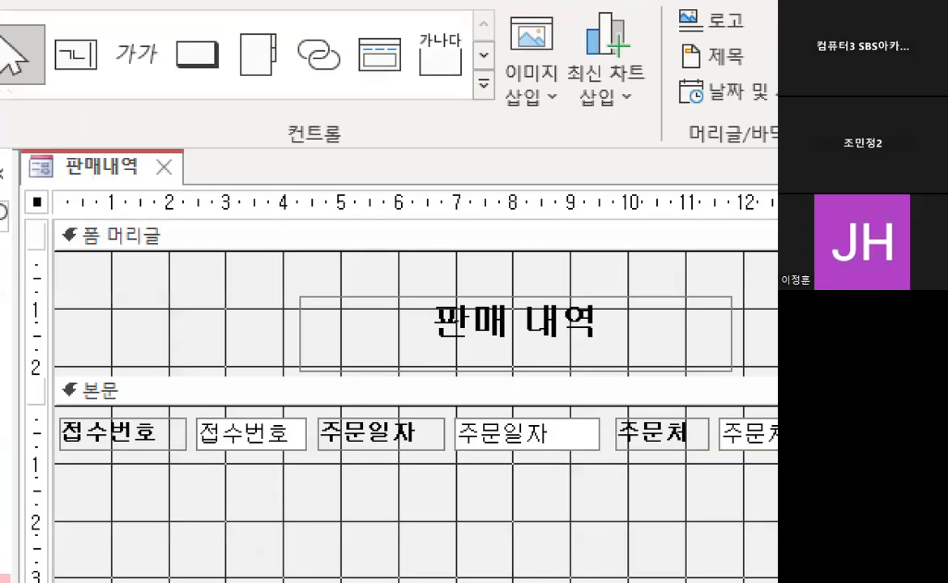
Show all form controls and mark the 컨트롤 마법사 사용 option and the subform control with the screen pen.
mouse_move(324, 116)
left_mouse_down()
mouse_move(308, 144)
mouse_move(279, 95)
left_mouse_up()
key("Escape")
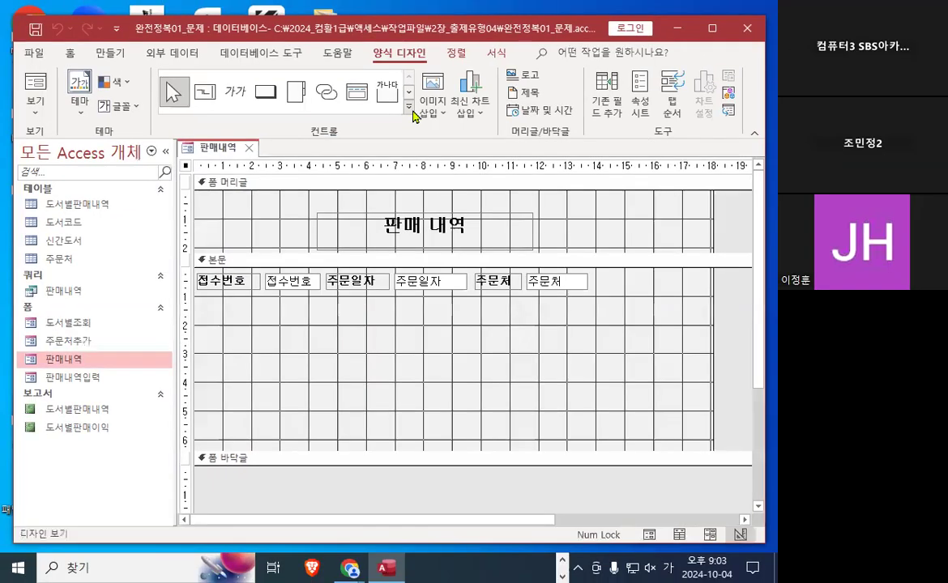
left_click(410, 109)
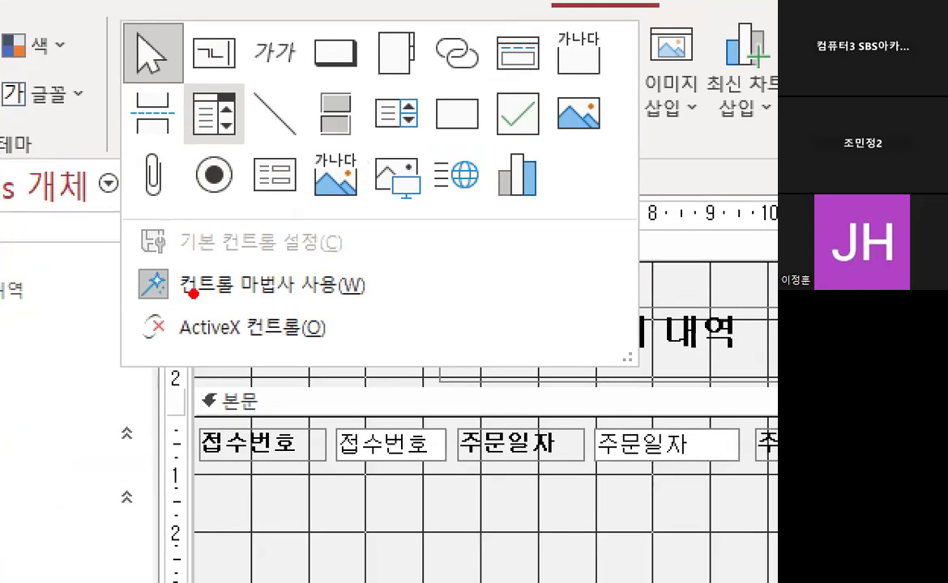
left_click_drag(175, 300, 368, 301)
mouse_move(171, 308)
left_mouse_down()
mouse_move(128, 271)
mouse_move(173, 301)
left_mouse_up()
mouse_move(328, 172)
left_mouse_down()
mouse_move(243, 170)
mouse_move(290, 162)
mouse_move(288, 176)
left_mouse_up()
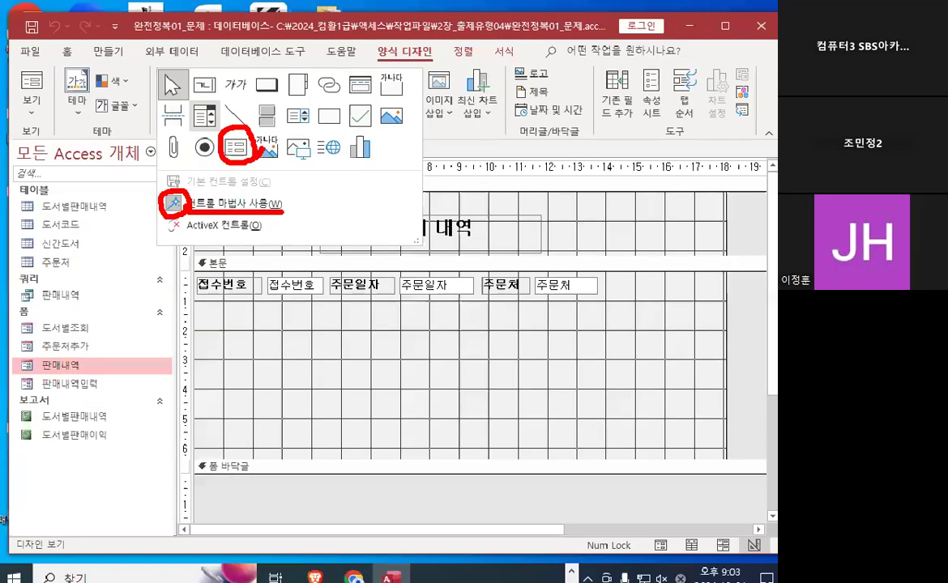
Draw a subform control about 17.5 cm wide and 4.5 cm high below the field row in the 본문 section.
left_click(409, 112)
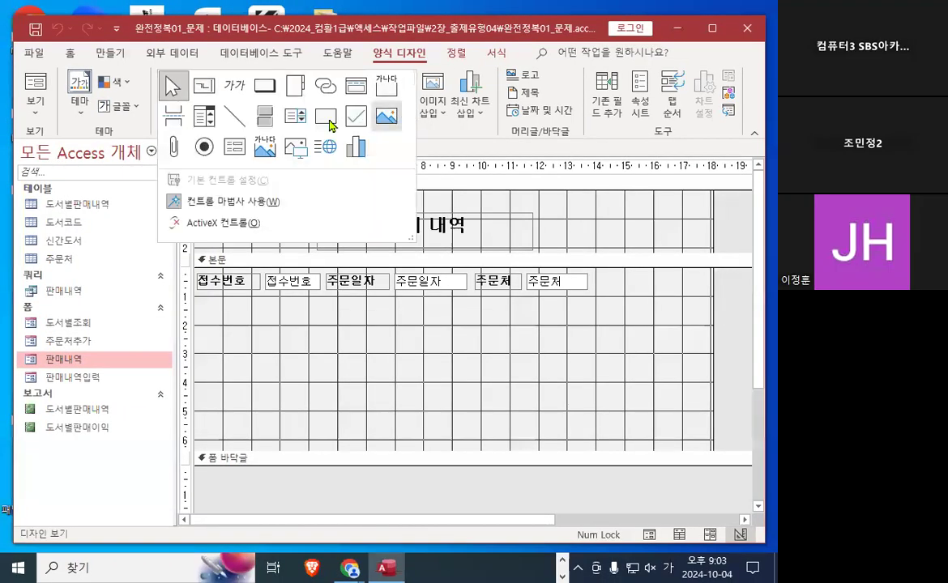
left_click(238, 150)
left_click_drag(205, 308, 704, 436)
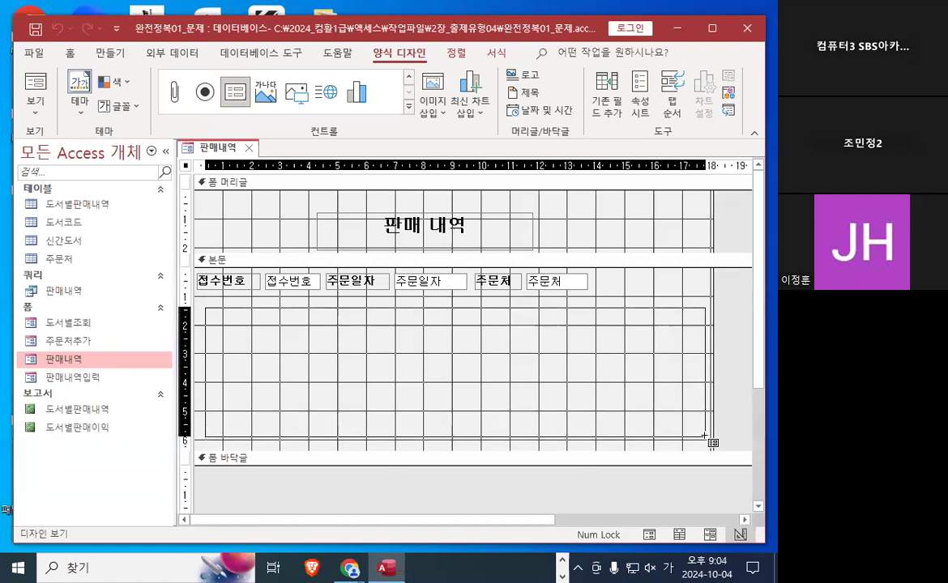
left_click_drag(704, 436, 704, 438)
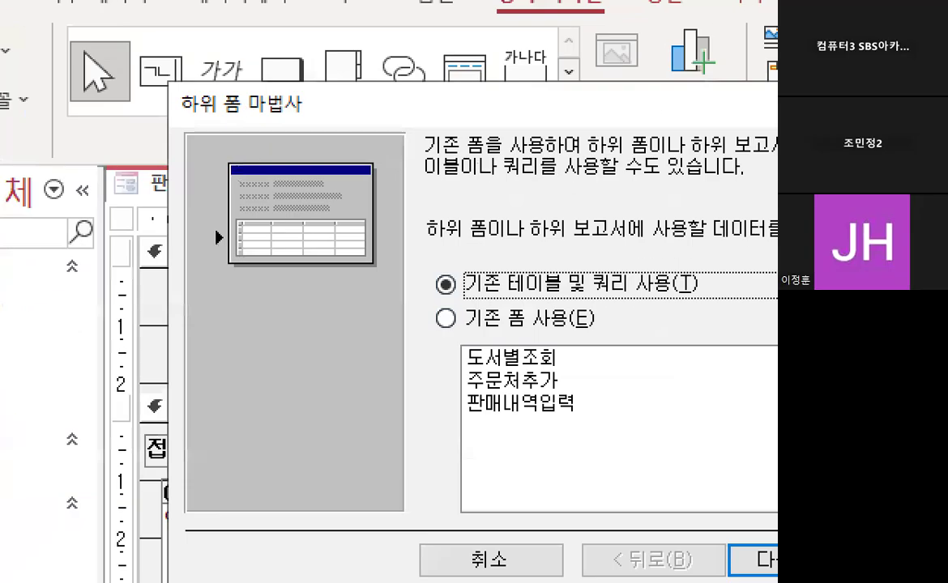
Mark the existing-form list, choose the existing form 판매내역입력 as the subform's source, circle it, and advance to the linking fields.
mouse_move(302, 102)
left_mouse_down()
mouse_move(180, 119)
mouse_move(259, 81)
mouse_move(288, 103)
left_mouse_up()
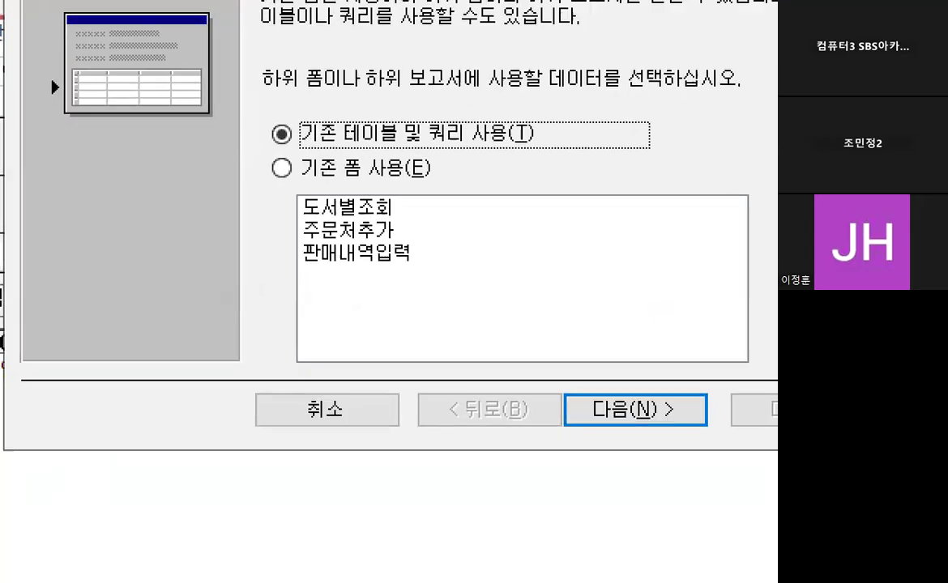
left_click_drag(609, 400, 454, 407)
left_click_drag(289, 258, 444, 237)
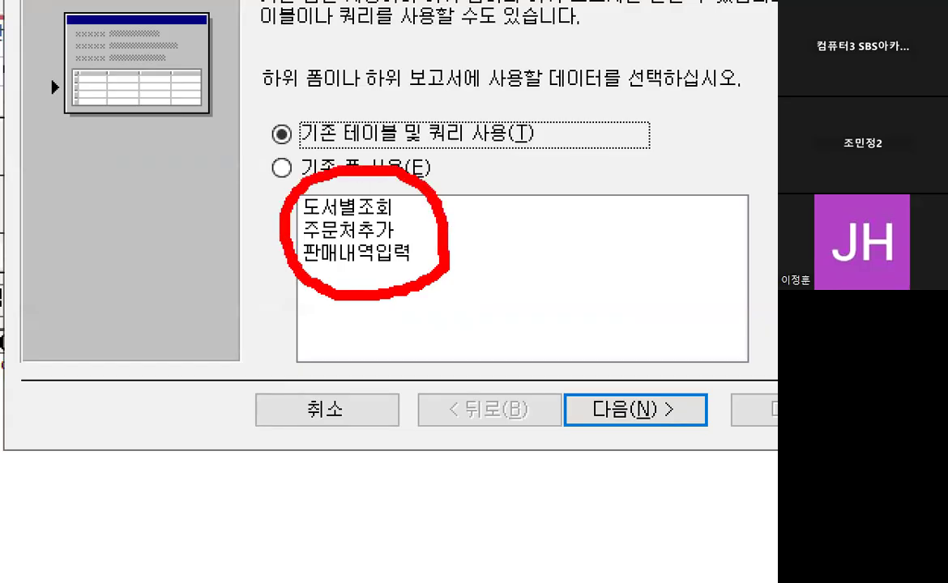
key("Escape")
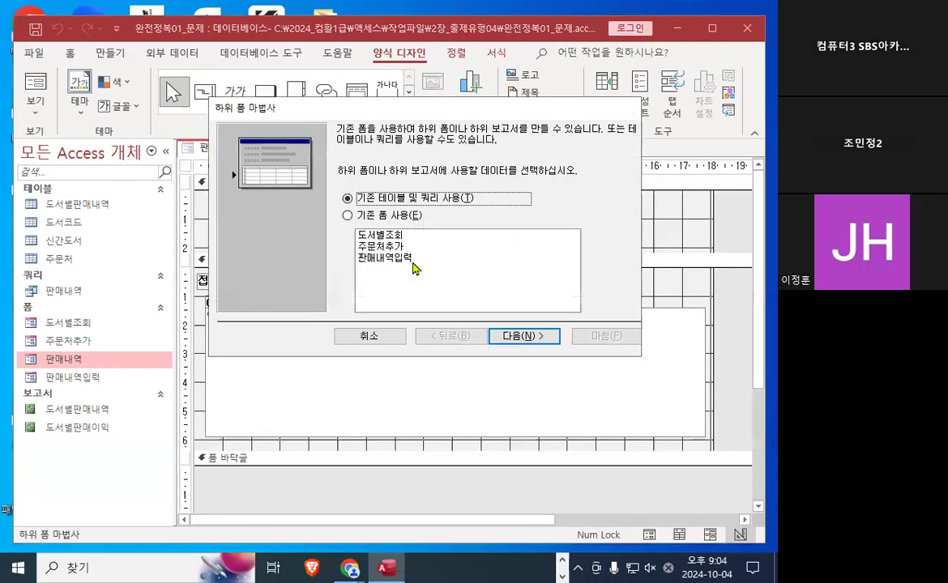
left_click(386, 257)
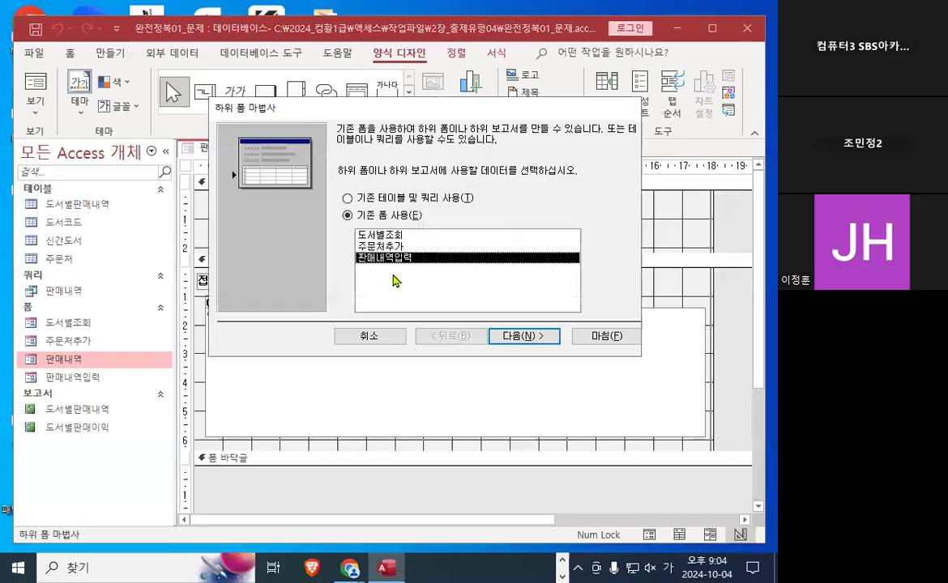
mouse_move(392, 260)
left_mouse_down()
mouse_move(430, 236)
mouse_move(405, 224)
mouse_move(429, 229)
left_mouse_up()
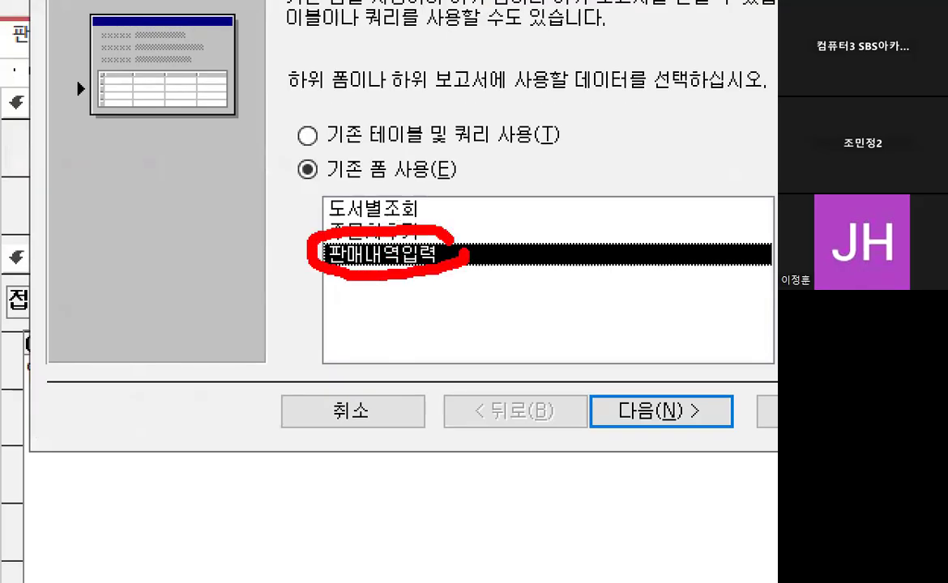
key("Escape")
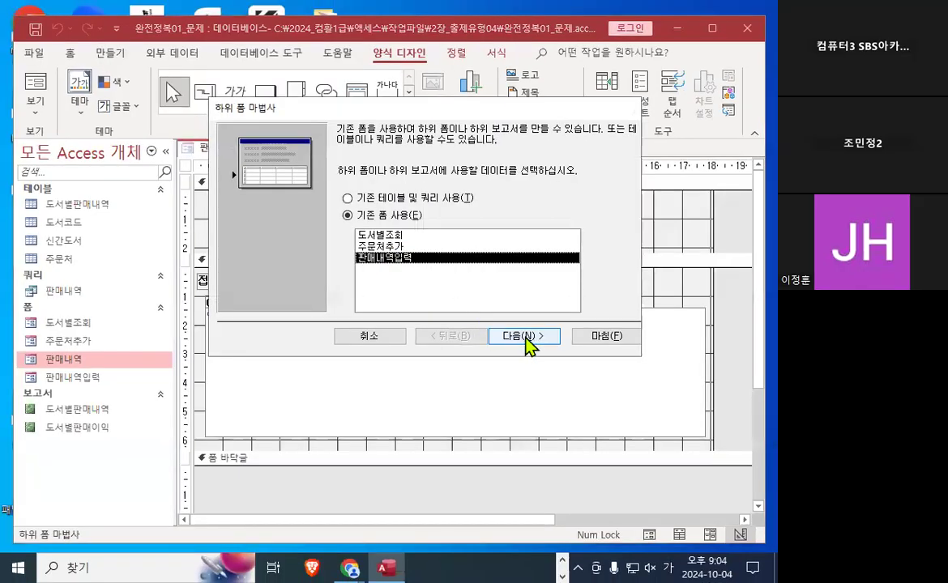
left_click(524, 341)
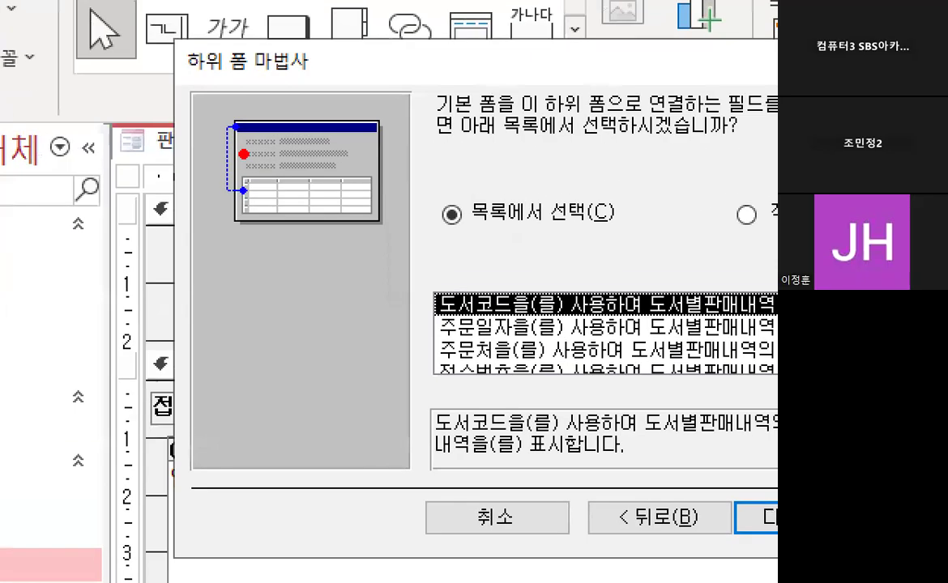
Mark the main-form and subform link diagram with the screen pen and circle the 접수번호 option in the linking list.
mouse_move(243, 128)
left_mouse_down()
mouse_move(219, 145)
mouse_move(243, 187)
left_mouse_up()
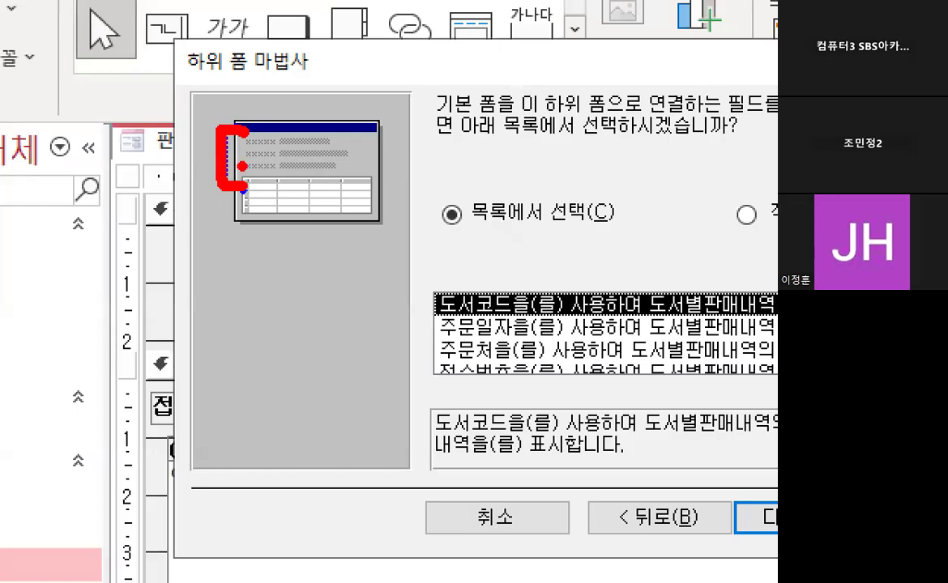
key("Escape")
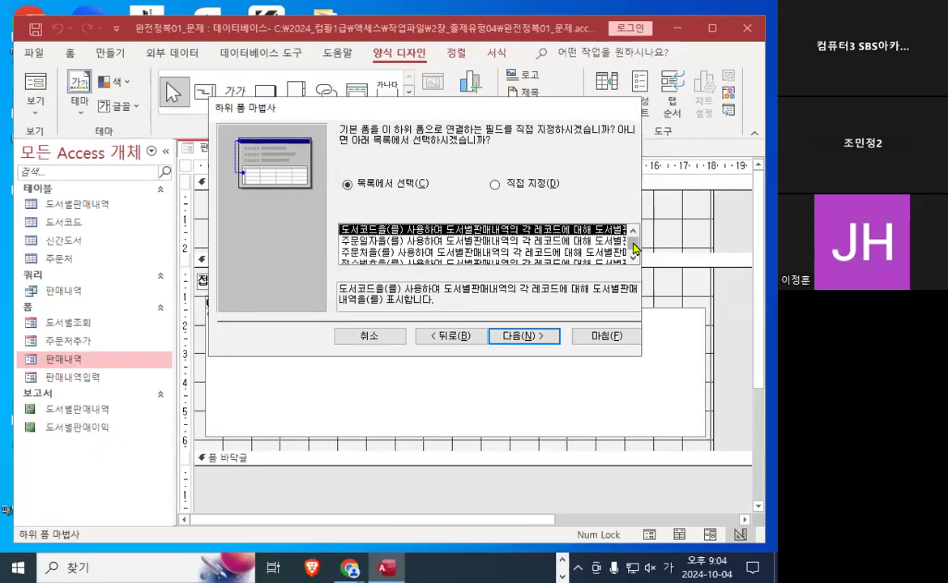
left_click_drag(633, 244, 632, 256)
key("ctrl+1")
mouse_move(386, 245)
left_mouse_down()
mouse_move(365, 249)
mouse_move(315, 218)
mouse_move(403, 235)
left_mouse_up()
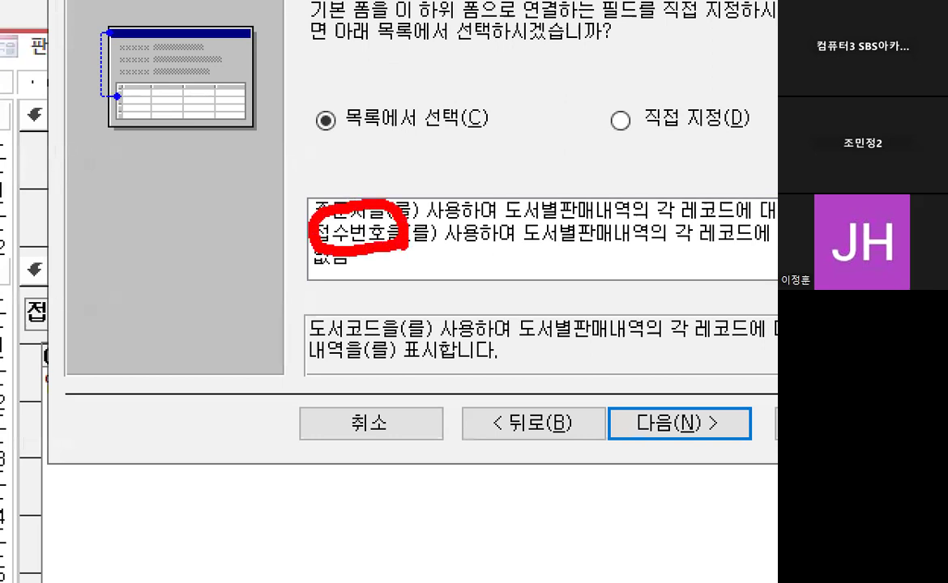
mouse_move(123, 36)
left_mouse_down()
mouse_move(88, 37)
mouse_move(89, 99)
mouse_move(125, 101)
left_mouse_up()
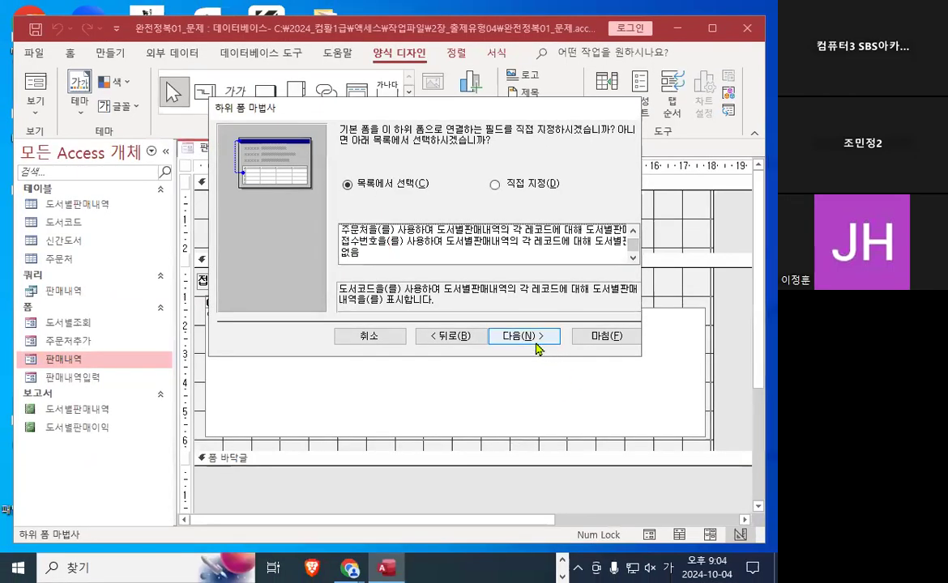
Choose the 접수번호 link from the list to connect the main form and subform, and advance to the subform naming page.
left_click(726, 428)
left_click(443, 339)
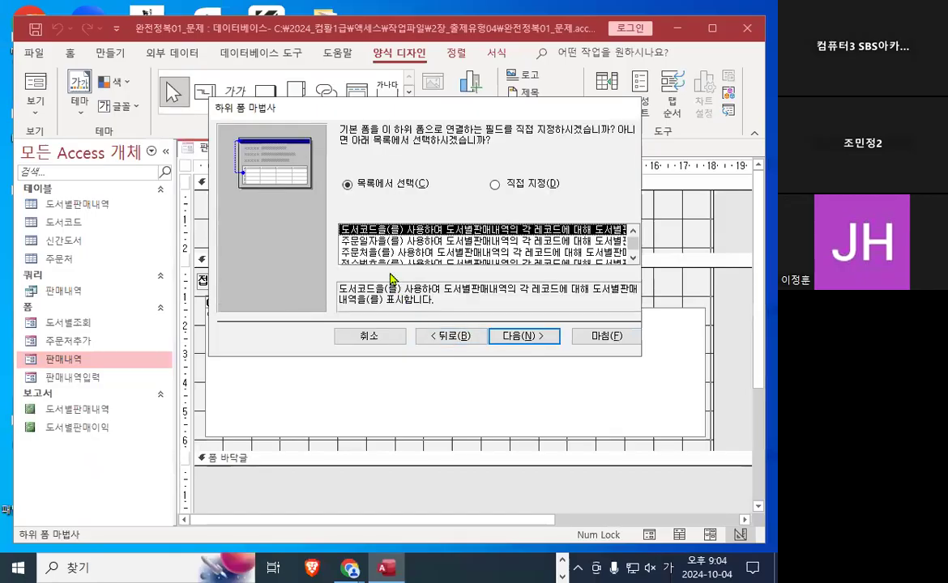
scroll(580, 231, "down", 1)
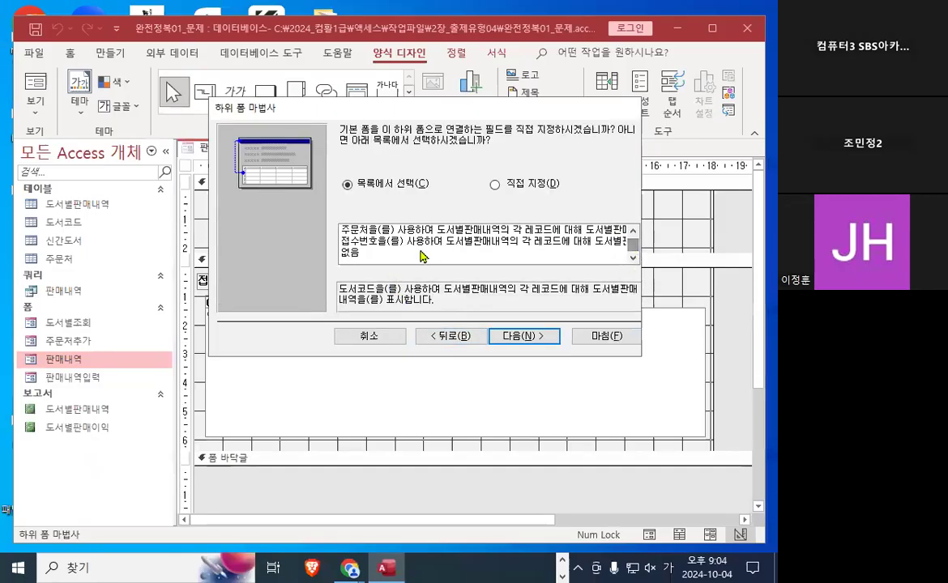
left_click(418, 243)
left_click(496, 335)
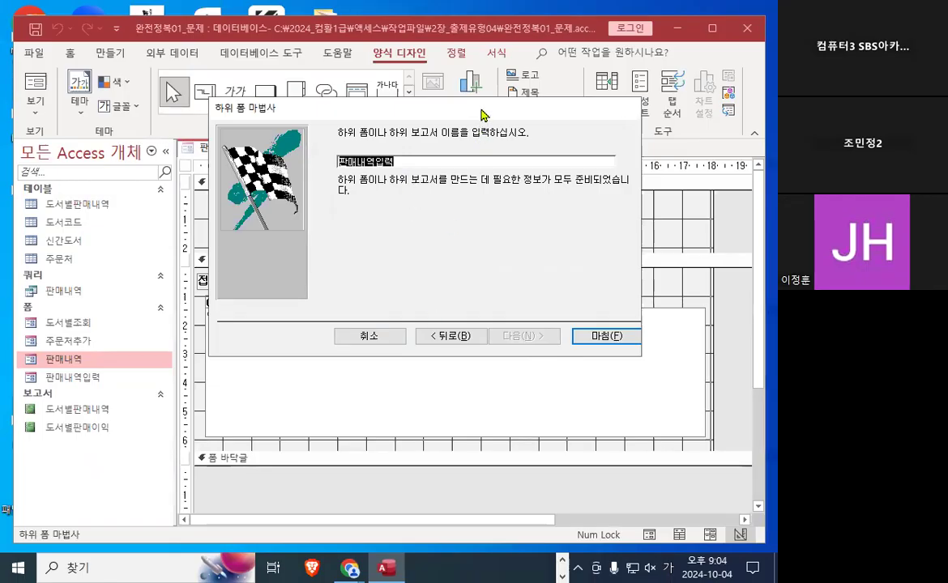
Move the subform wizard clear of the 본문 section, tick the subform area with the screen pen, and clear the mark.
left_click_drag(439, 105, 478, 346)
key("ctrl+1")
left_click(474, 305)
left_click_drag(475, 297, 612, 203)
key("Escape")
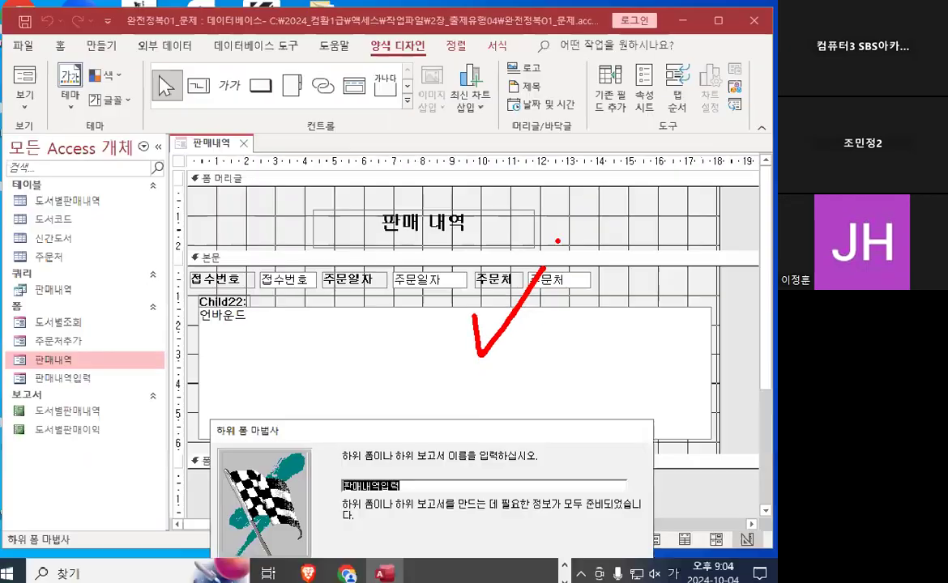
Circle the subform name 판매내역입력 with the screen pen, keep that name, and finish the subform wizard.
left_click_drag(450, 438, 450, 275)
key("ctrl+1")
left_click(411, 308)
left_click_drag(411, 307, 432, 340)
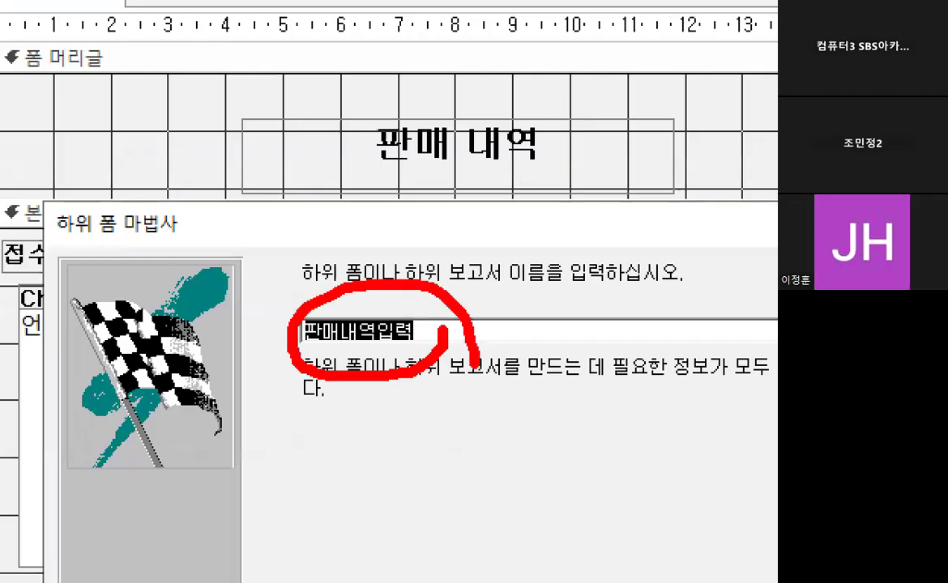
key("Escape")
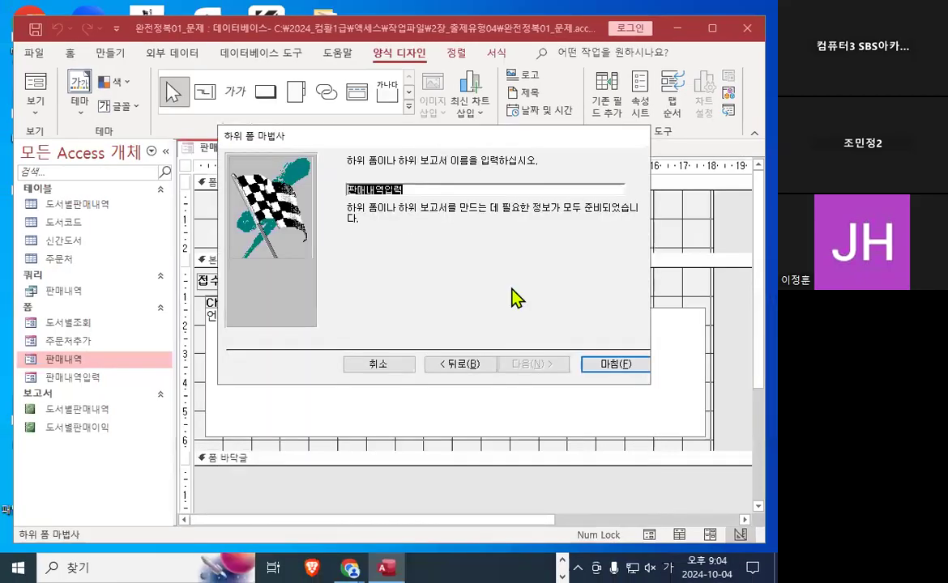
left_click(618, 364)
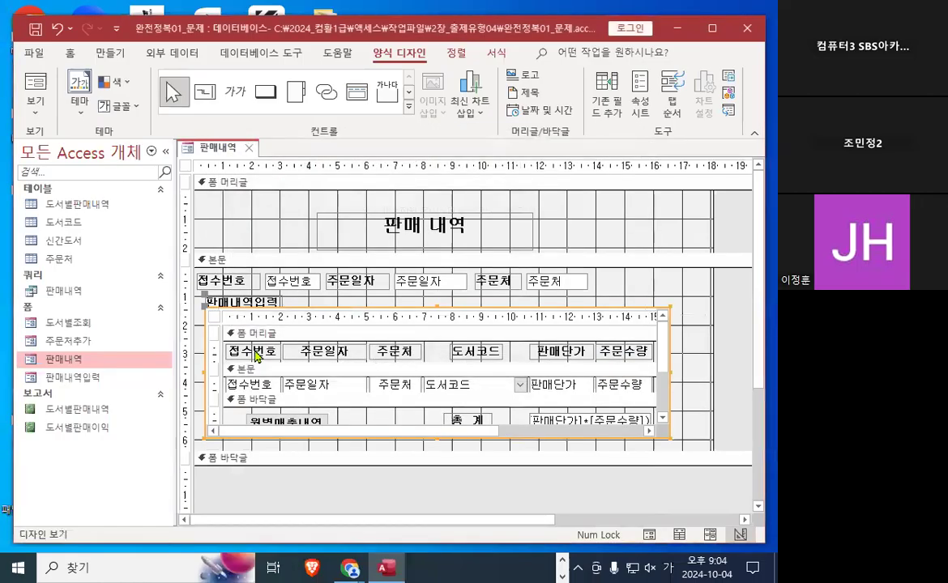
Circle the inserted subform and its 판매내역입력 label with the screen pen, and clear the marks.
key("ctrl+1")
left_click(381, 370)
mouse_move(444, 419)
left_mouse_down()
mouse_move(252, 315)
mouse_move(409, 395)
left_mouse_up()
mouse_move(309, 213)
left_mouse_down()
mouse_move(183, 255)
mouse_move(359, 255)
left_mouse_up()
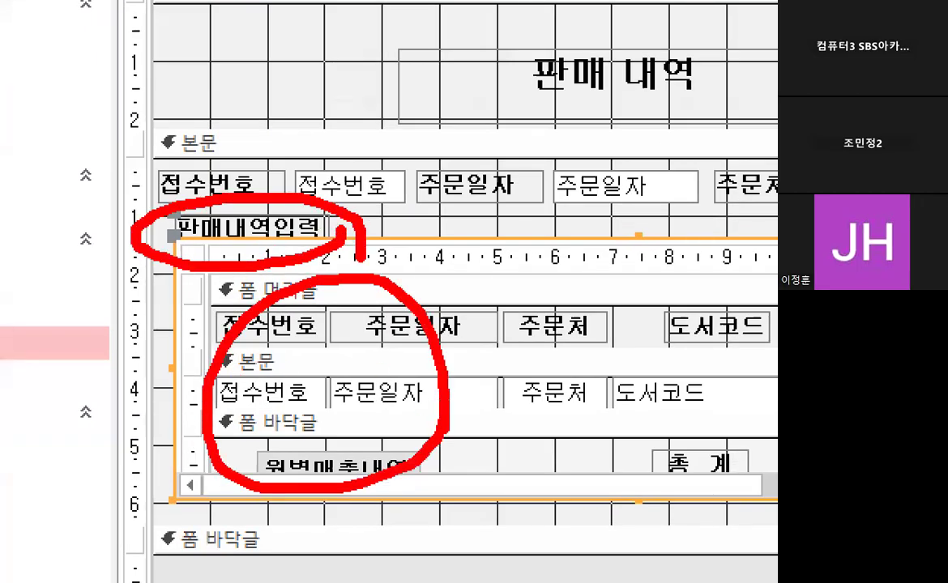
key("Escape")
Mark the 판매내역입력 label above the subform with circles, a tick and an arrow, clearing the pen marks each time.
key("ctrl+1")
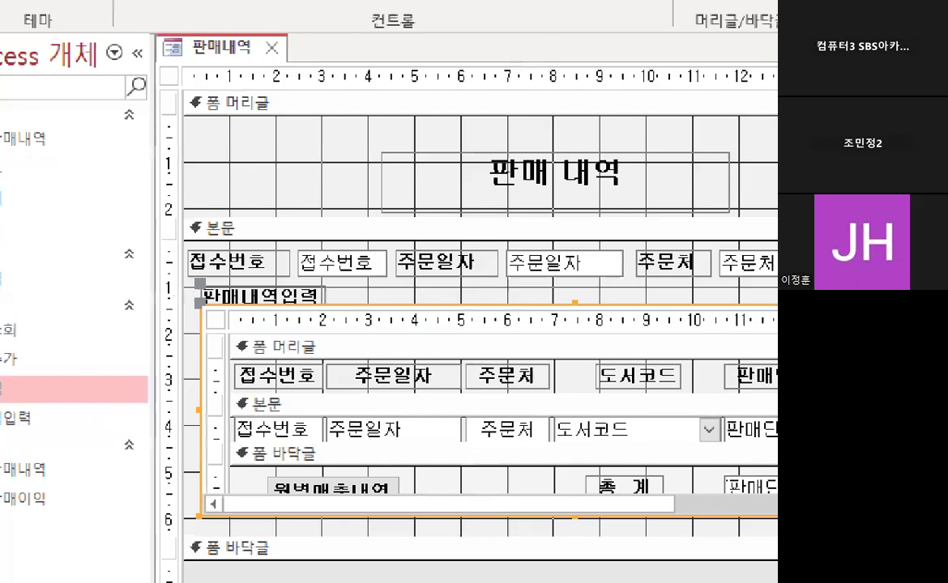
mouse_move(354, 303)
left_mouse_down()
mouse_move(203, 314)
mouse_move(280, 255)
mouse_move(357, 306)
left_mouse_up()
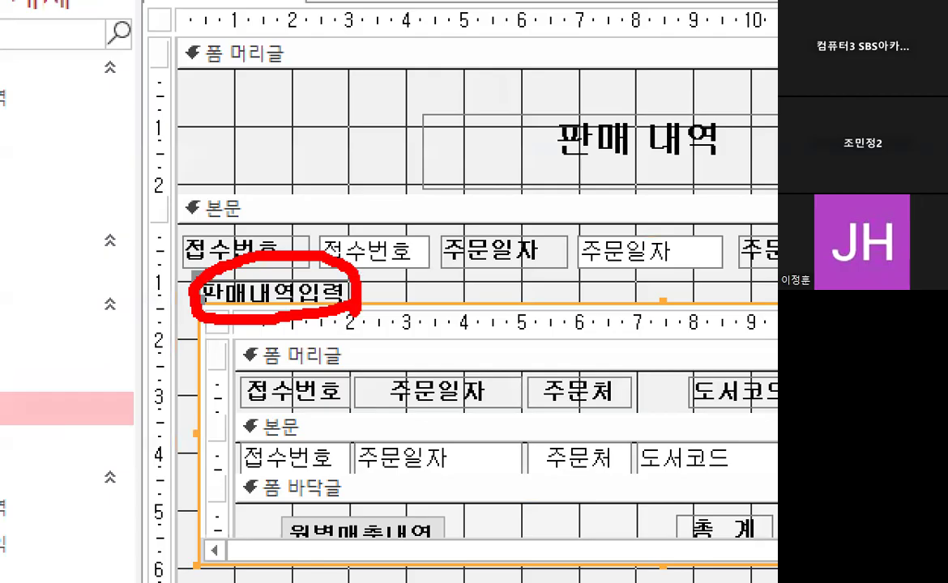
mouse_move(248, 240)
left_mouse_down()
mouse_move(275, 271)
mouse_move(366, 203)
left_mouse_up()
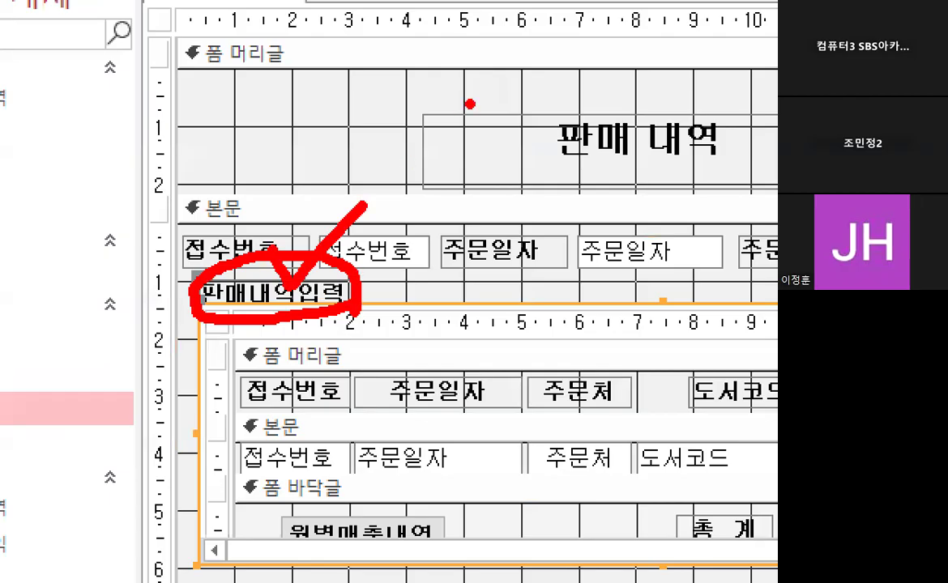
key("Escape")
key("ctrl+1")
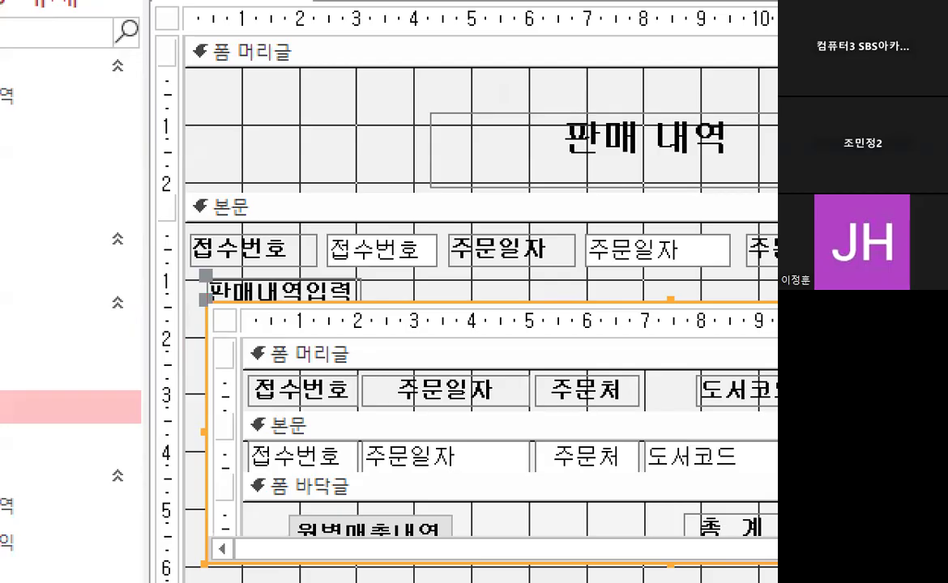
mouse_move(339, 310)
left_mouse_down()
mouse_move(187, 325)
mouse_move(261, 236)
mouse_move(398, 300)
left_mouse_up()
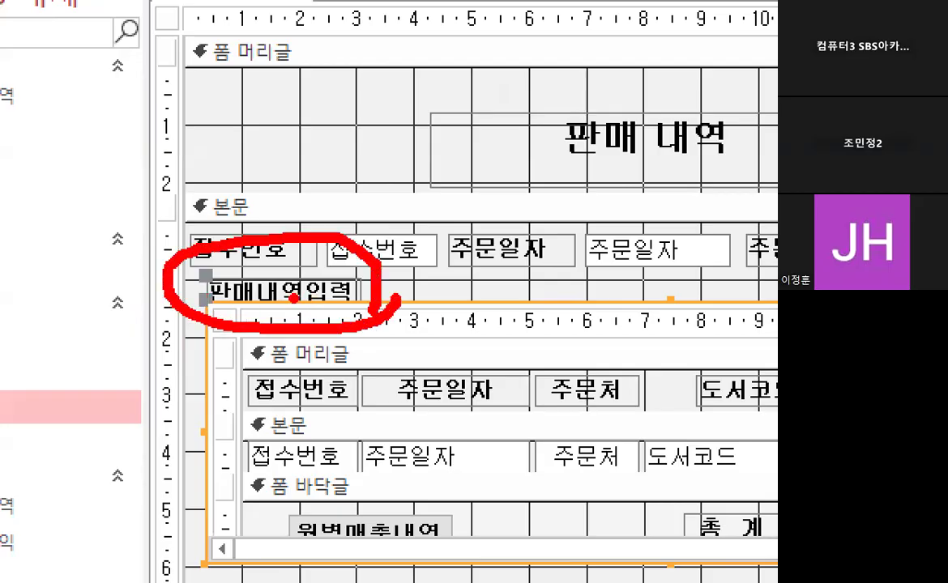
left_click_drag(365, 148, 249, 258)
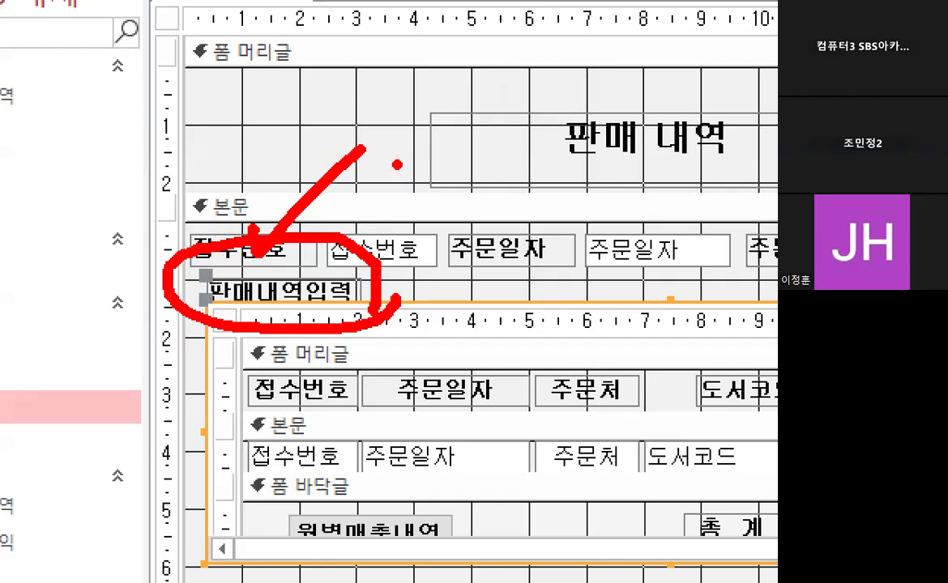
key("Escape")
Circle the 판매내역입력 label again, write -6 beside it with the screen pen, and clear the marks.
key("ctrl+1")
left_click_drag(320, 290, 296, 294)
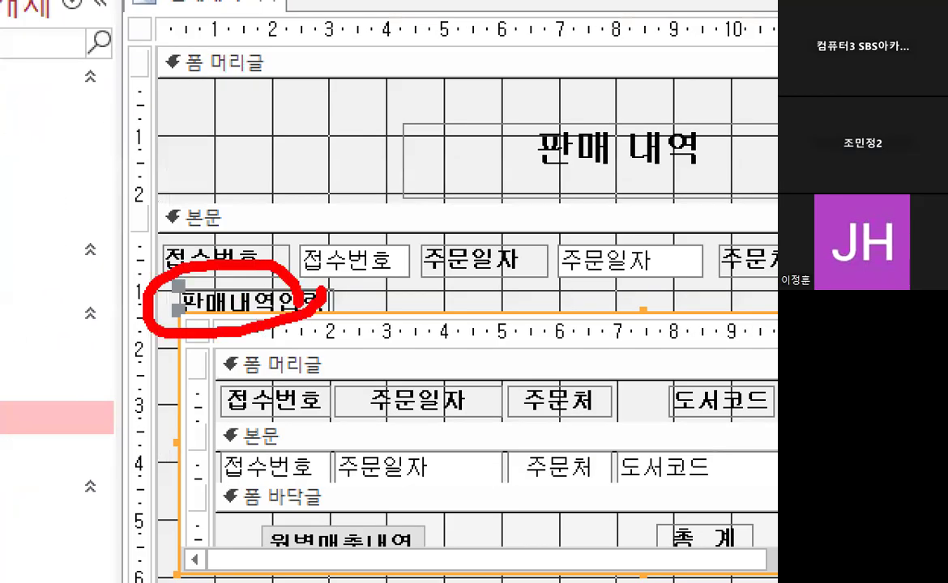
left_click_drag(414, 155, 397, 278)
left_click_drag(297, 224, 375, 225)
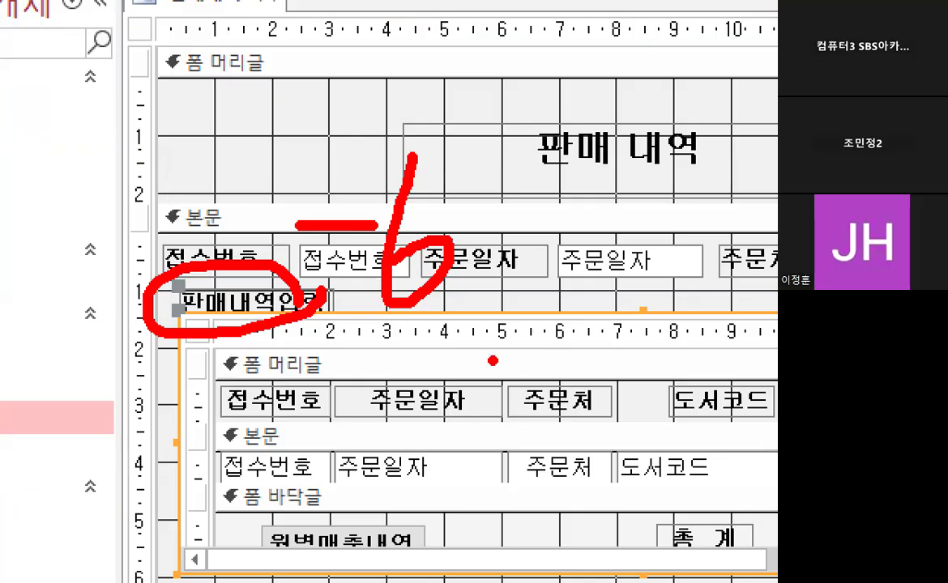
mouse_move(280, 294)
left_mouse_down()
mouse_move(272, 239)
mouse_move(308, 294)
left_mouse_up()
key("Escape")
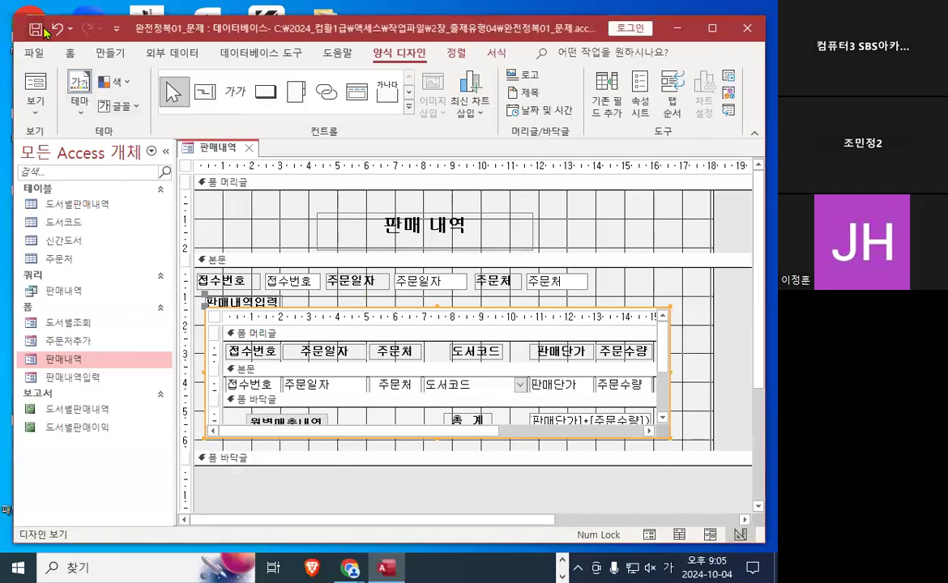
Switch the 판매내역 form to Form view.
left_click(35, 85)
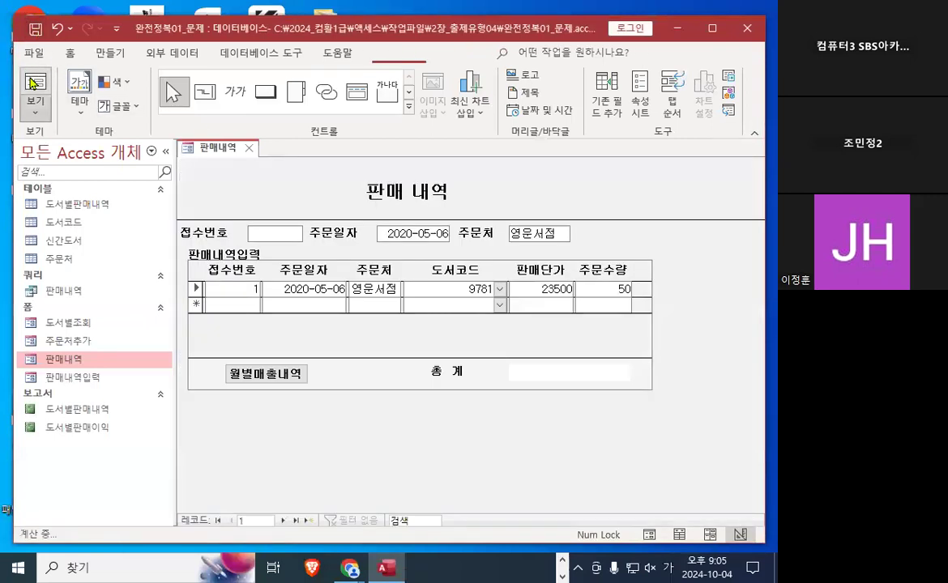
Compare the 접수번호 field of the 판매내역 form with the 접수번호 column in its 판매내역입력 subform.
key("ctrl+1")
mouse_move(317, 230)
left_mouse_down()
mouse_move(283, 239)
mouse_move(325, 236)
left_mouse_up()
mouse_move(310, 298)
left_mouse_down()
mouse_move(315, 359)
mouse_move(379, 347)
left_mouse_up()
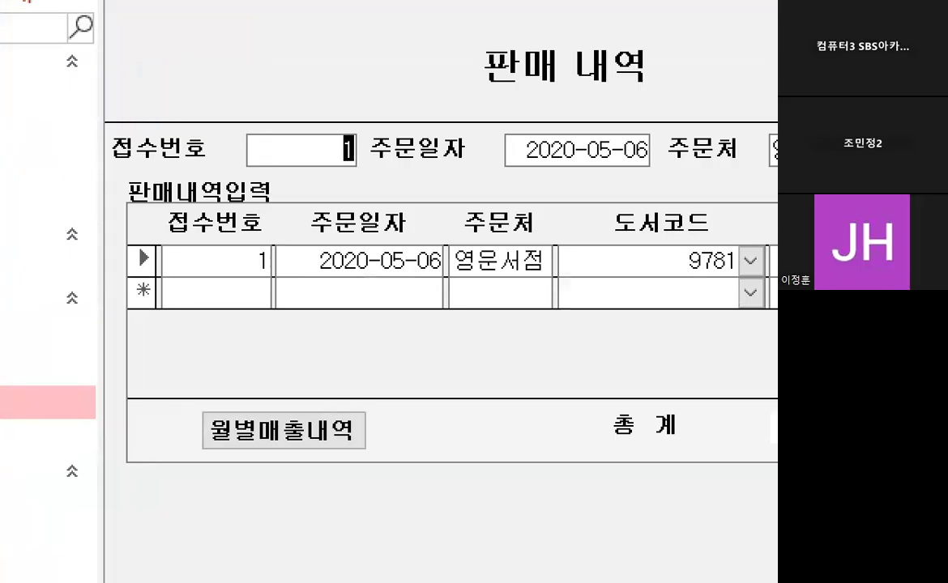
left_click_drag(196, 274, 610, 275)
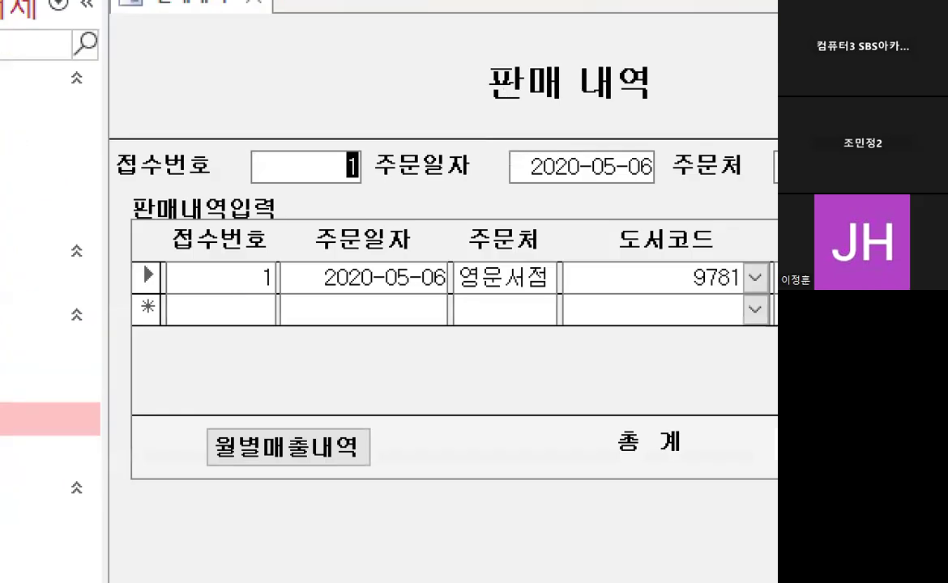
mouse_move(271, 299)
left_mouse_down()
mouse_move(235, 303)
mouse_move(272, 286)
left_mouse_up()
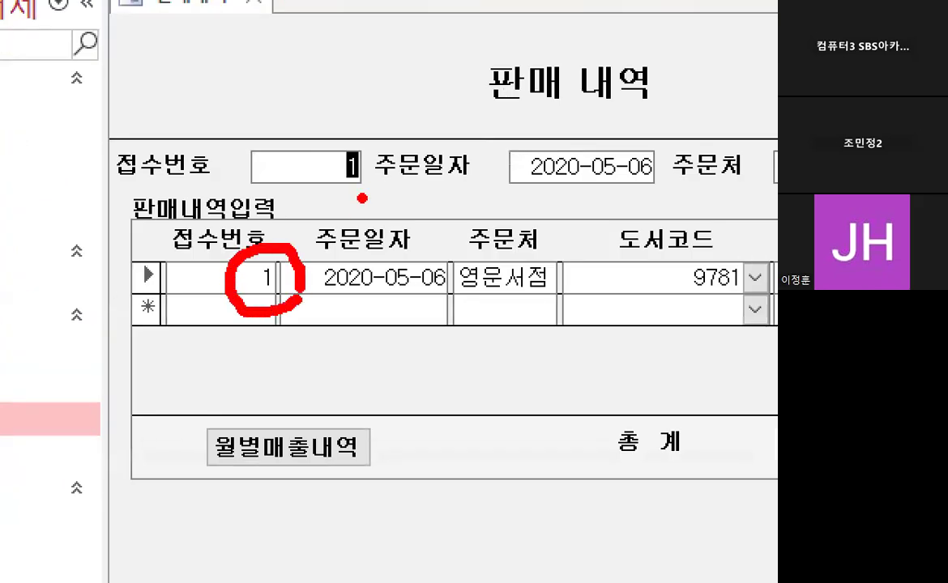
left_click_drag(308, 222, 310, 245)
left_click_drag(375, 192, 353, 145)
key("Escape")
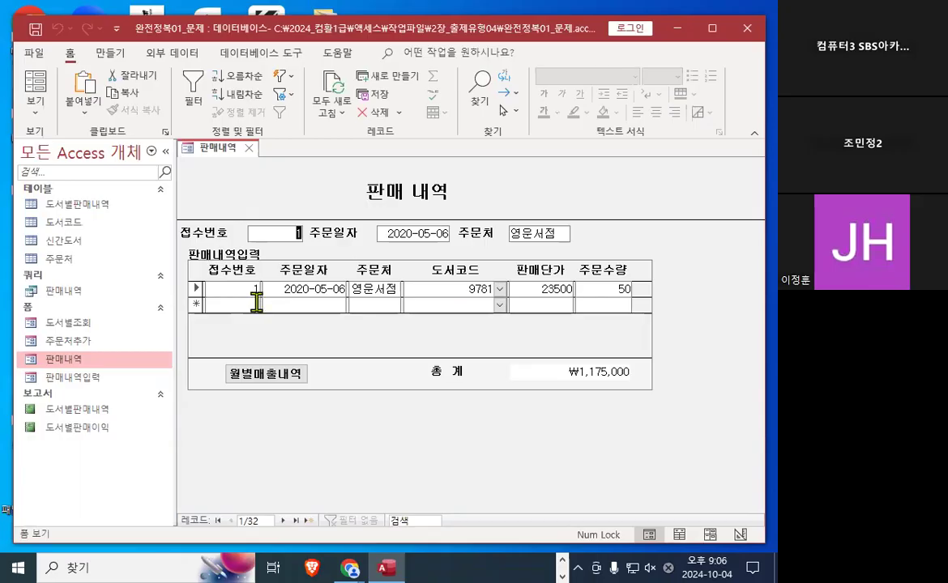
Close the 판매내역 form and the current database.
left_click(248, 148)
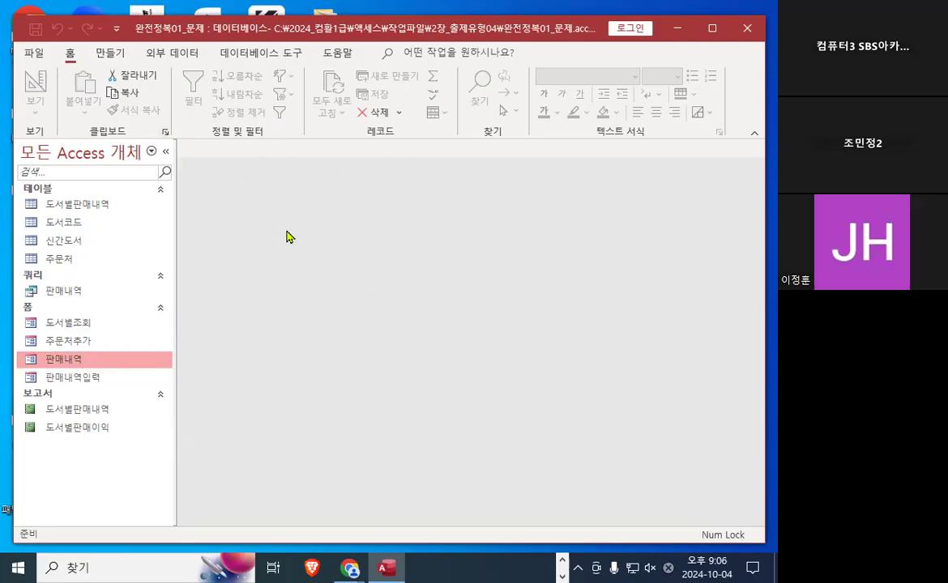
left_click(34, 57)
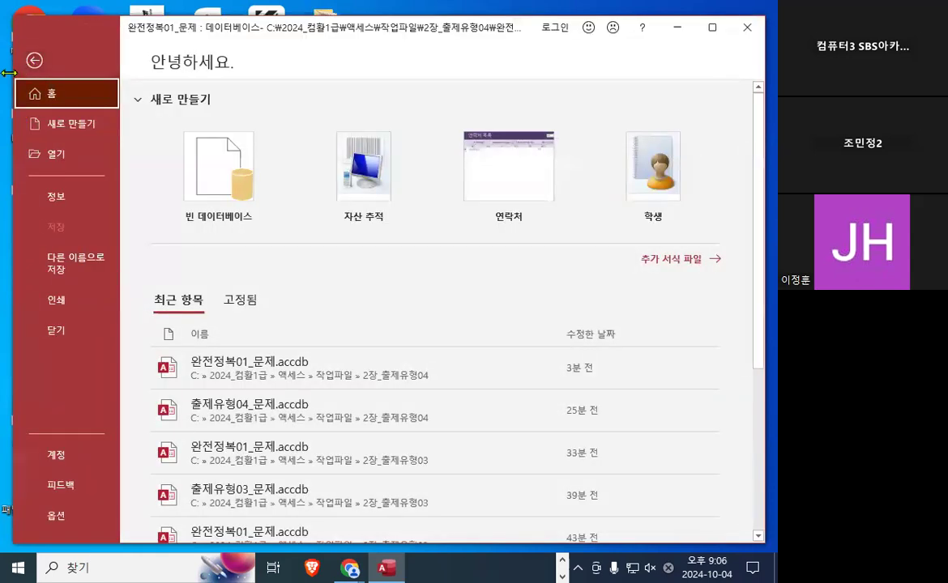
left_click(61, 331)
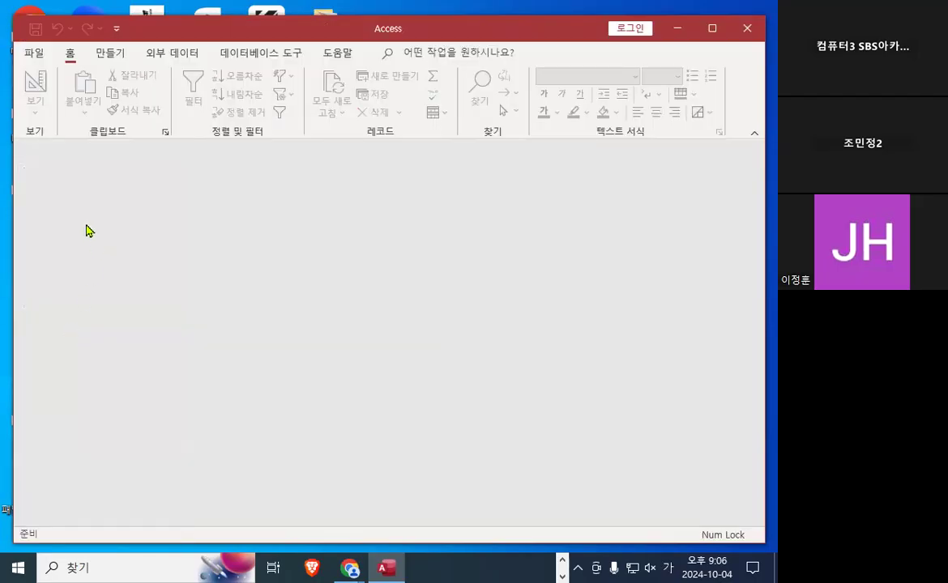
Start opening another database by browsing to the local disk (C:).
left_click(36, 55)
left_click(59, 153)
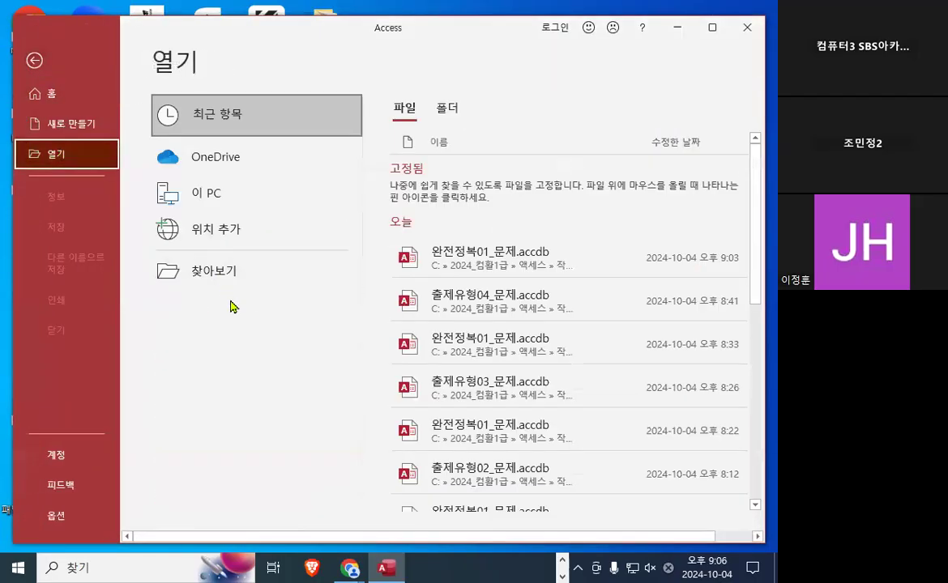
left_click(215, 271)
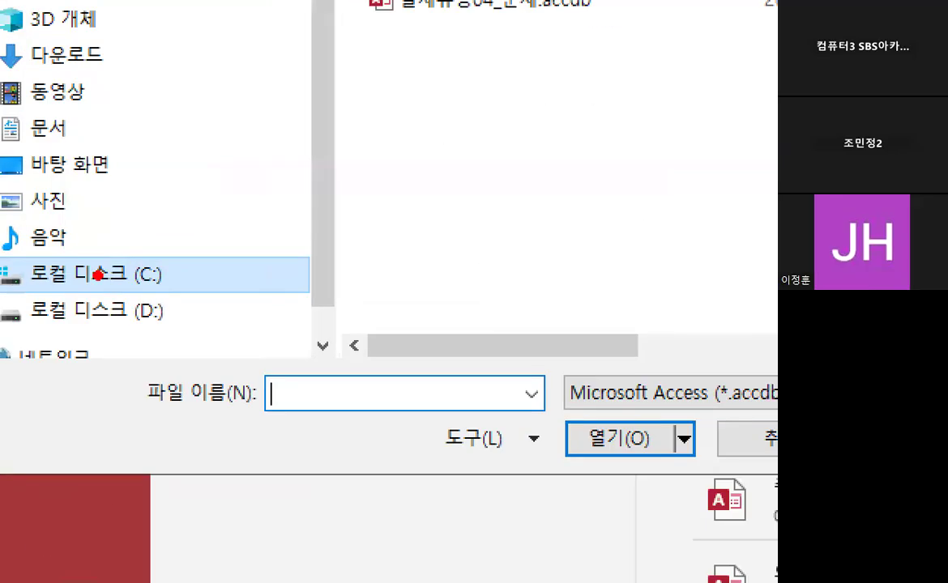
mouse_move(183, 260)
left_mouse_down()
mouse_move(52, 279)
mouse_move(177, 284)
left_mouse_up()
key("Escape")
left_click(93, 277)
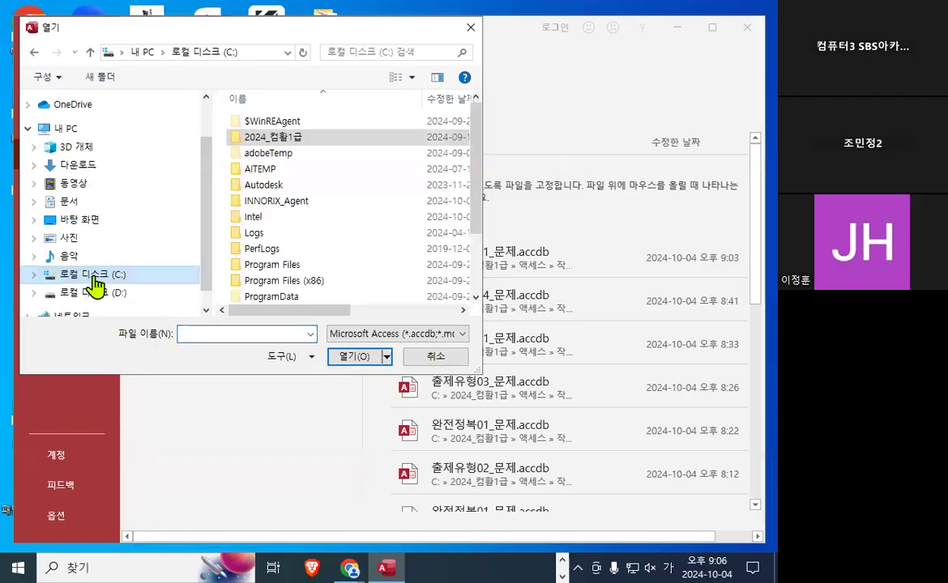
Open the database 기출유형1.accdb from the 컴활1급실기액세스요약강의_실습파일 folder.
left_click_drag(478, 166, 445, 276)
left_click_drag(293, 301, 405, 302)
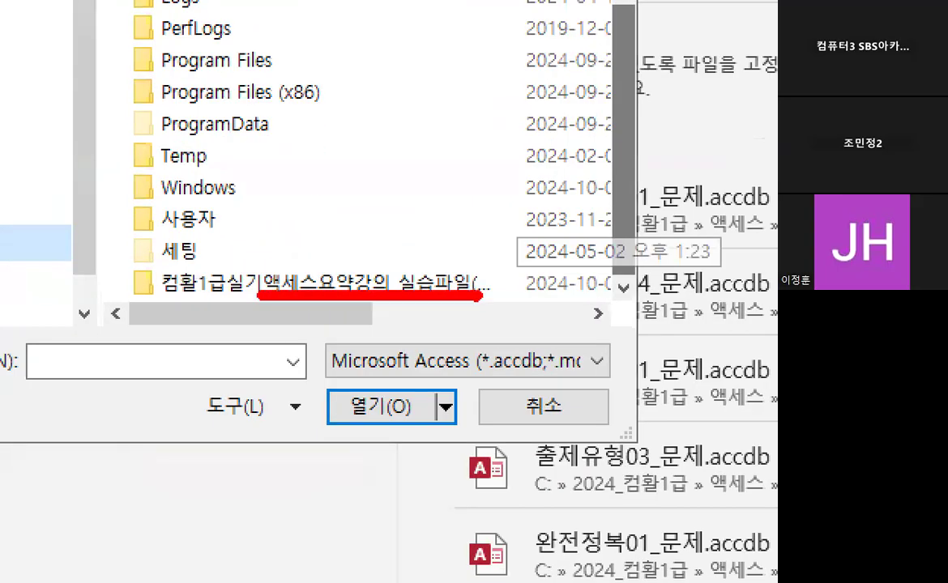
key("Escape")
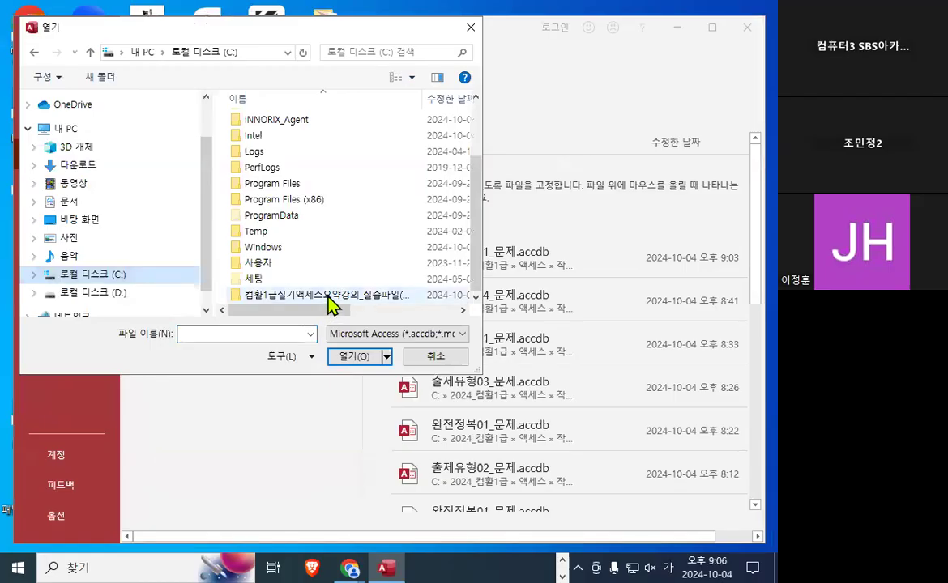
double_click(328, 296)
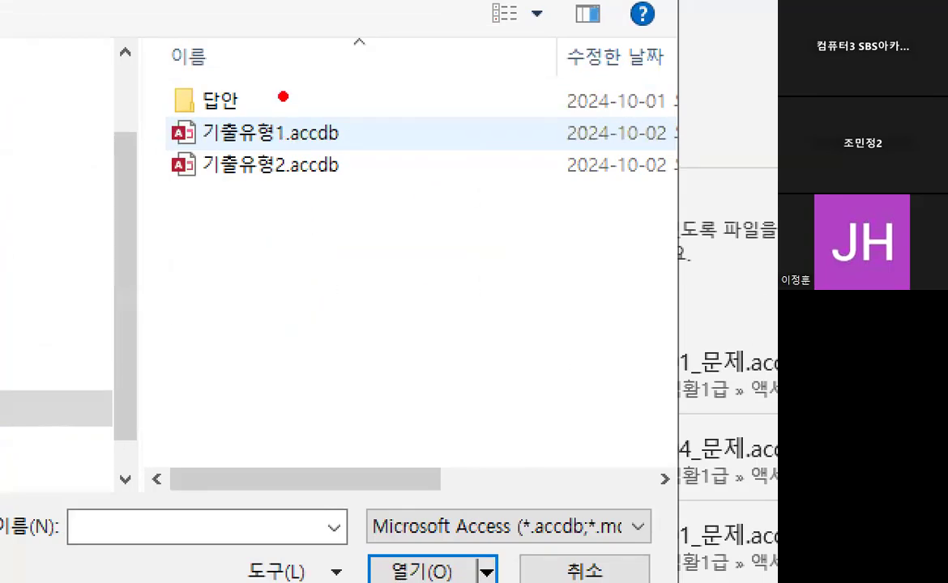
left_click_drag(280, 97, 328, 85)
double_click(292, 132)
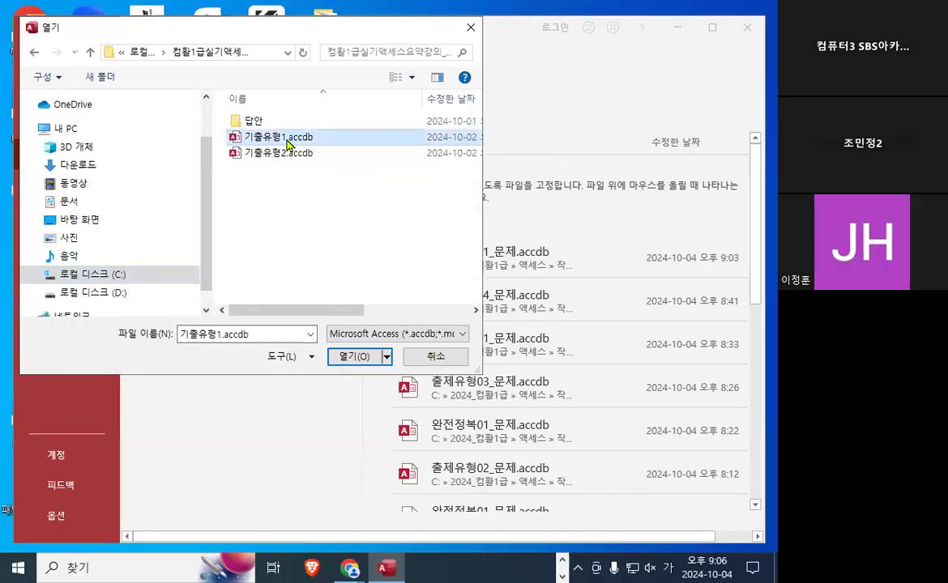
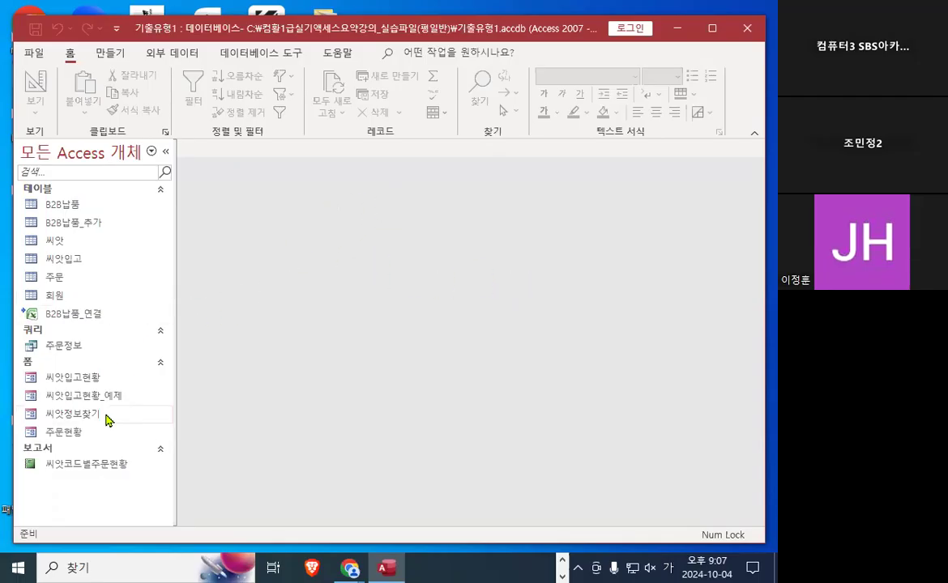
Open the 씨앗입고현황 form in Design View.
left_click(87, 379)
right_click(87, 379)
left_click(180, 186)
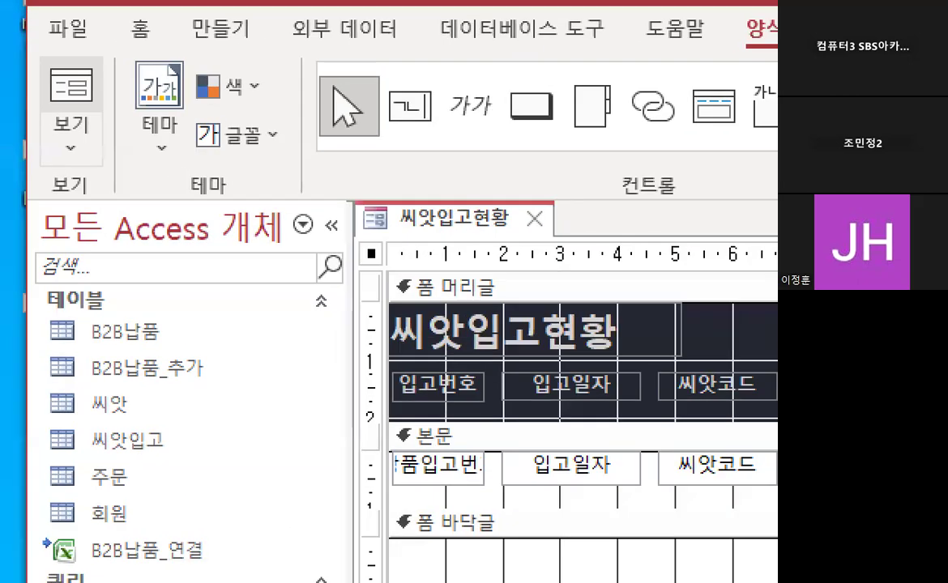
Preview the 씨앗입고현황 form in Form View and examine how its records are laid out.
left_click(78, 67)
mouse_move(97, 83)
left_mouse_down()
mouse_move(22, 80)
mouse_move(93, 71)
left_mouse_up()
key("Escape")
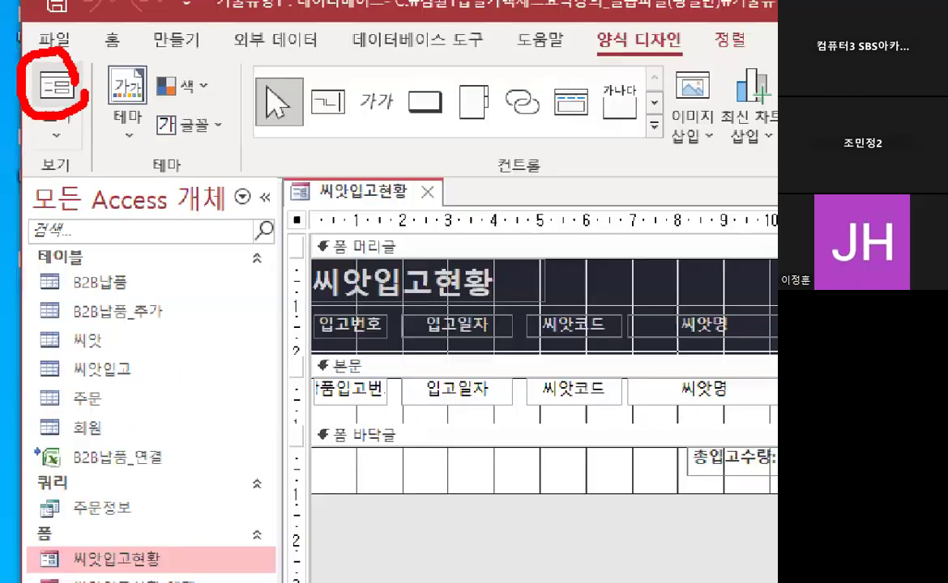
left_click(38, 78)
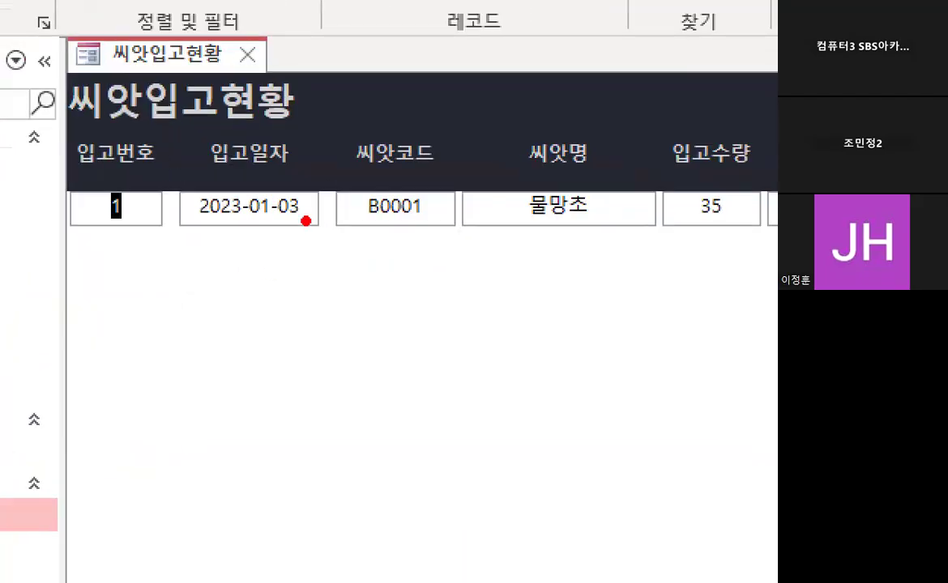
left_click_drag(268, 207, 288, 219)
key("Escape")
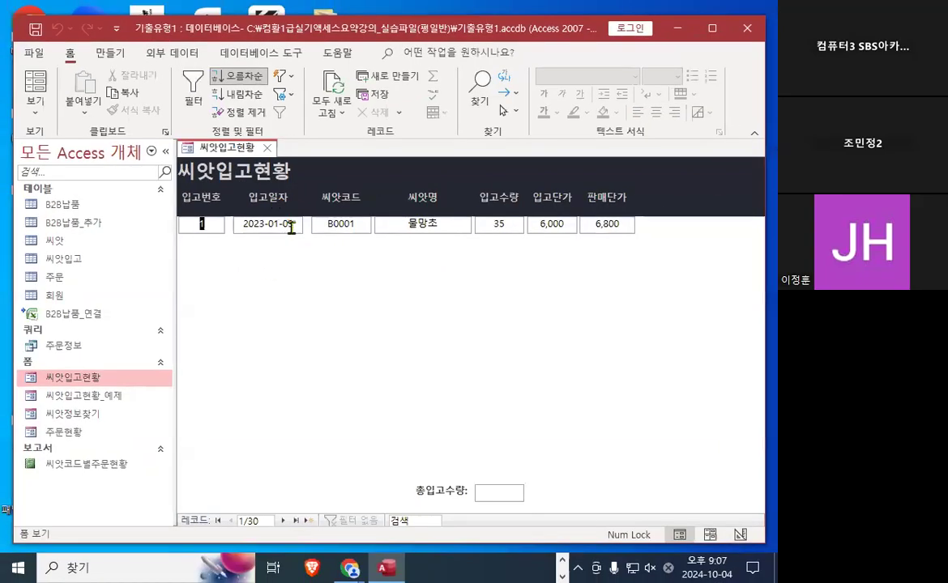
key("ctrl+1")
left_click(299, 244)
mouse_move(305, 229)
left_mouse_down()
mouse_move(304, 490)
mouse_move(289, 504)
mouse_move(394, 394)
left_mouse_up()
key("Escape")
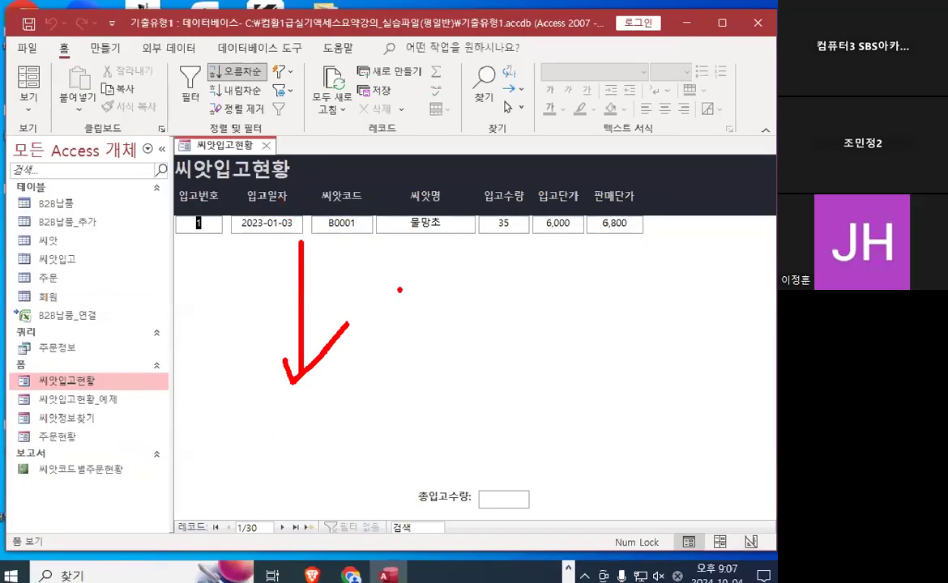
Return the 씨앗입고현황 form to Design View and show the form's property sheet.
left_click(33, 105)
left_click(85, 217)
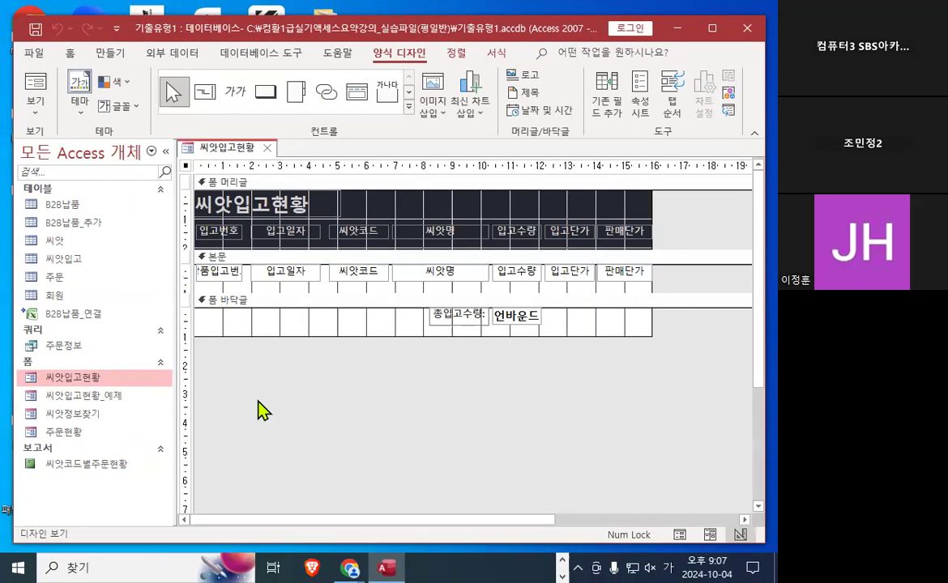
key("ctrl+1")
mouse_move(483, 425)
left_mouse_down()
mouse_move(476, 439)
mouse_move(456, 375)
mouse_move(485, 446)
left_mouse_up()
left_click_drag(252, 271, 427, 208)
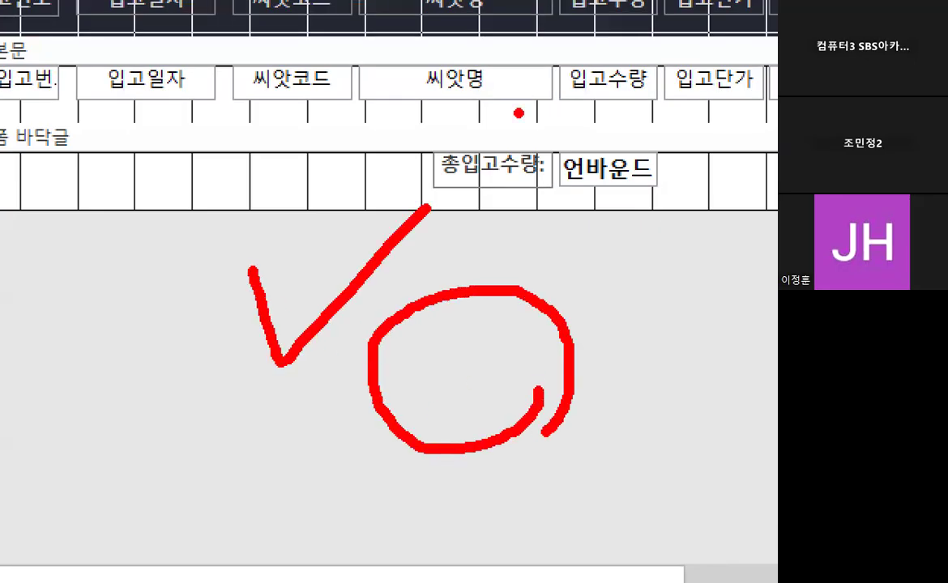
key("Escape")
key("ctrl+2")
mouse_move(592, 117)
left_mouse_down()
mouse_move(719, 394)
mouse_move(732, 105)
mouse_move(593, 115)
left_mouse_up()
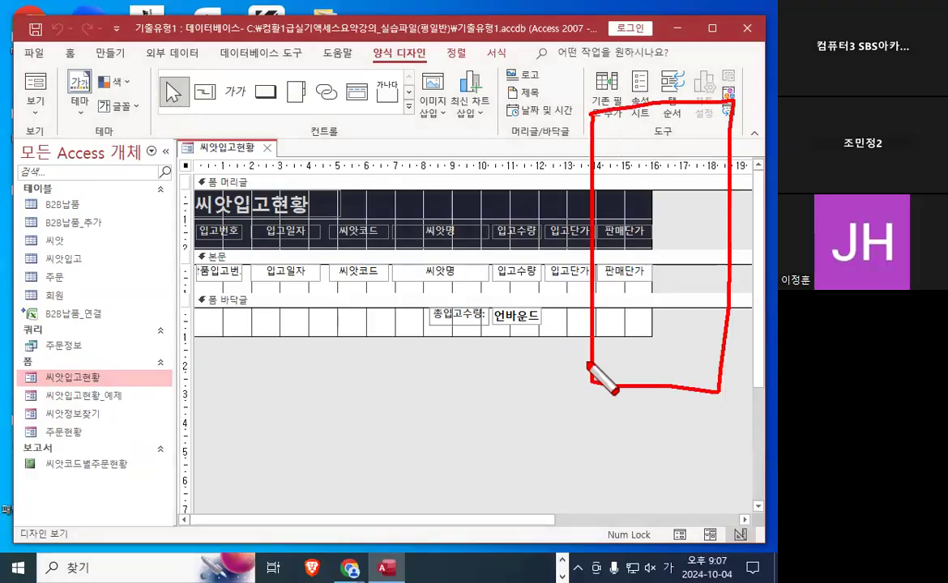
left_click_drag(374, 371, 445, 338)
left_click_drag(453, 424, 427, 431)
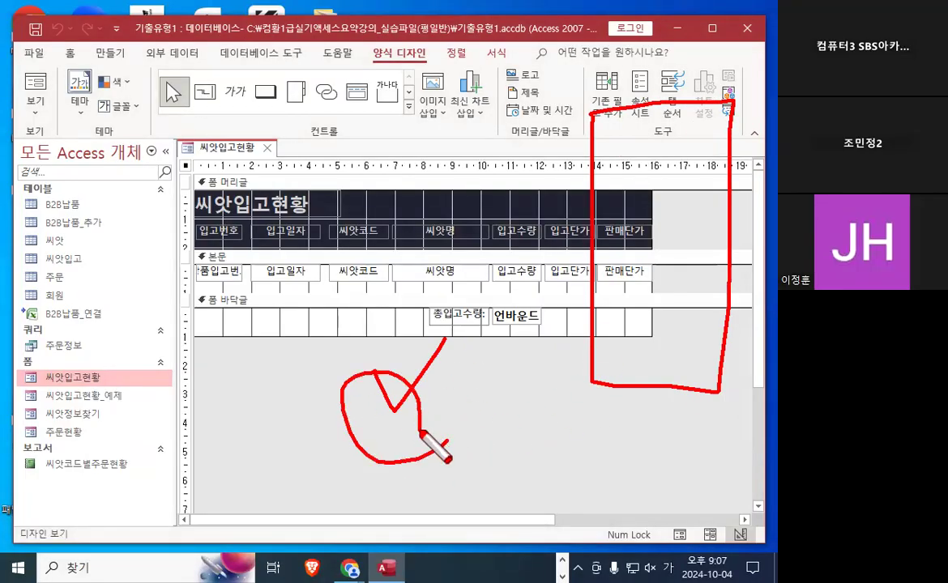
key("Escape")
key("F4")
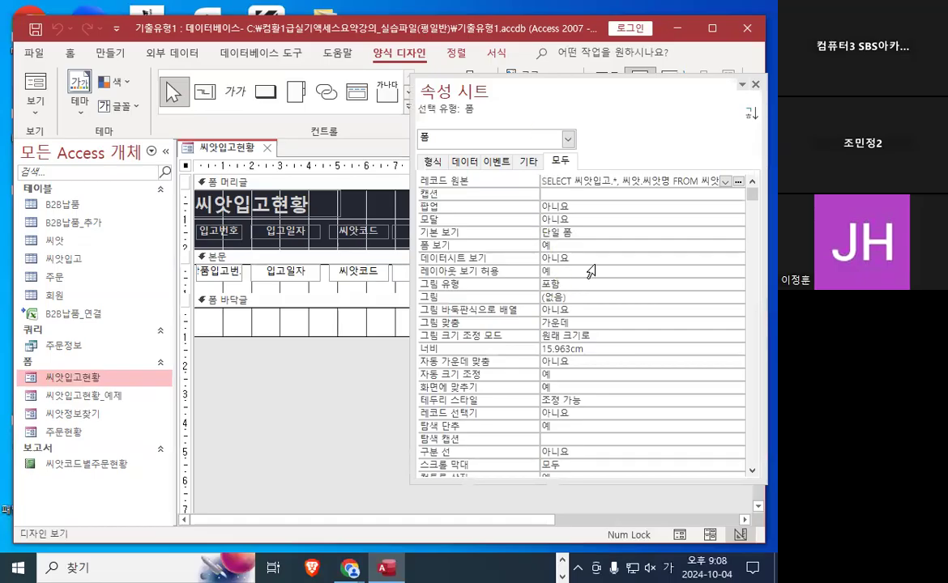
Set the form's 기본 보기 (Default View) property to 연속 폼 (Continuous Forms).
key("ctrl+1")
left_click_drag(267, 232, 360, 234)
mouse_move(567, 231)
left_mouse_down()
mouse_move(531, 245)
mouse_move(574, 213)
left_mouse_up()
key("Escape")
left_click(738, 232)
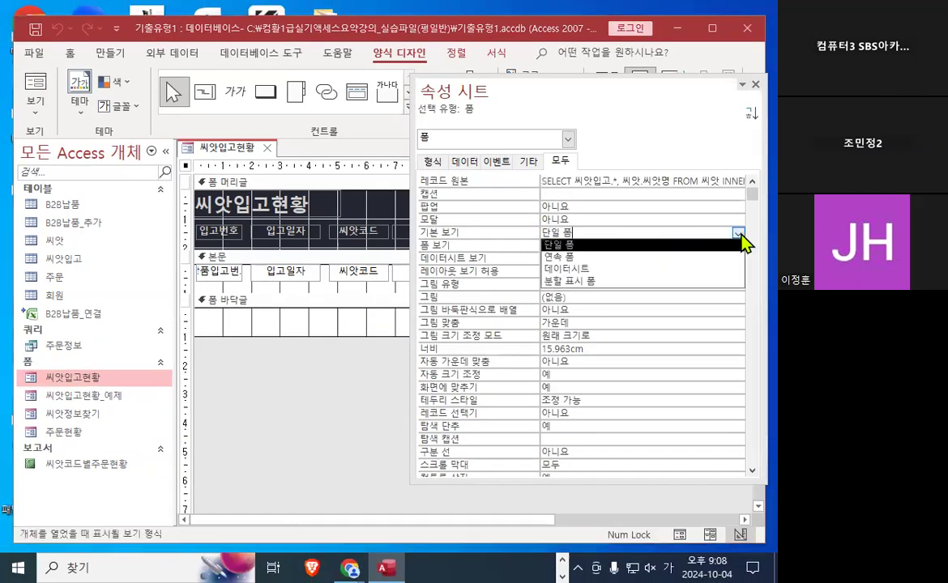
left_click(665, 258)
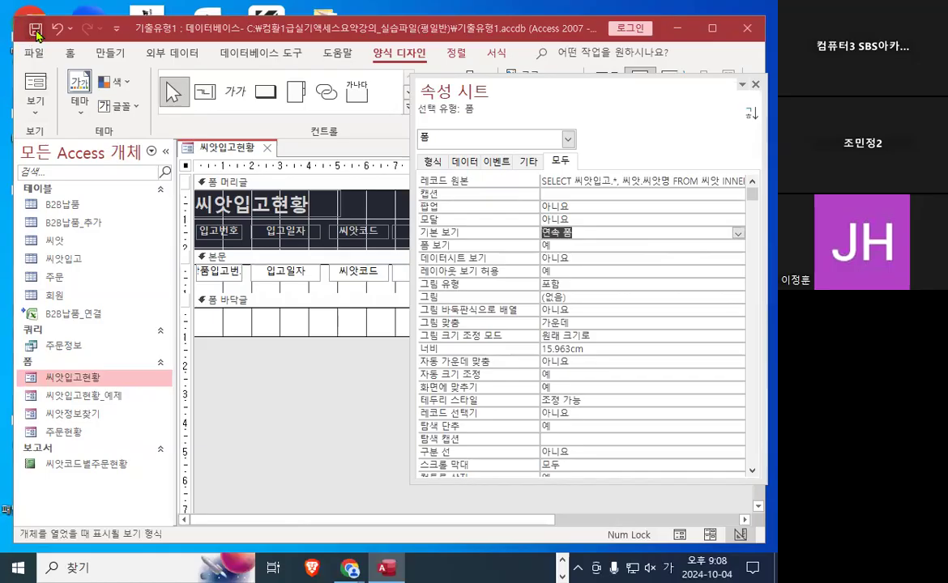
Preview the 씨앗입고현황 form in Form View to check its continuous record layout.
left_click(36, 85)
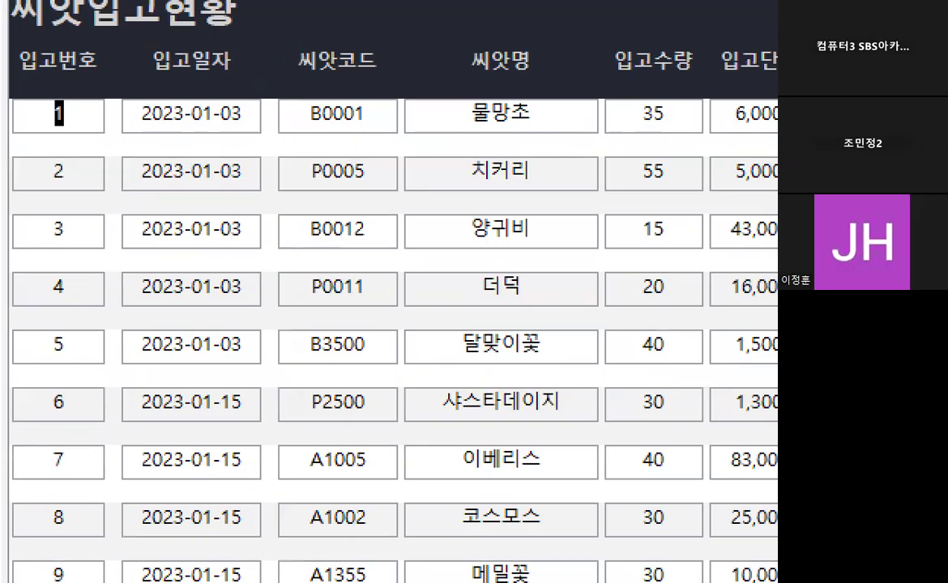
mouse_move(393, 159)
left_mouse_down()
mouse_move(381, 421)
mouse_move(494, 294)
left_mouse_up()
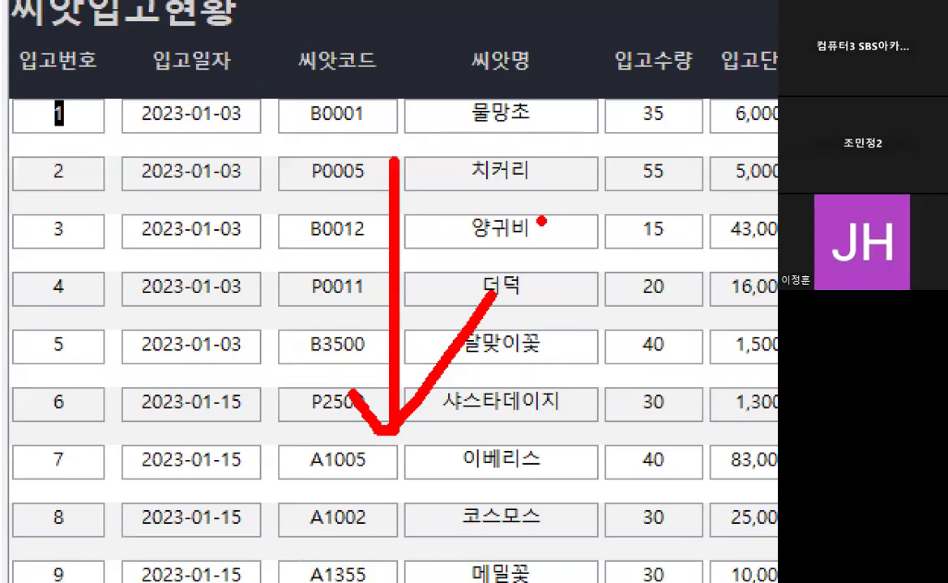
key("Escape")
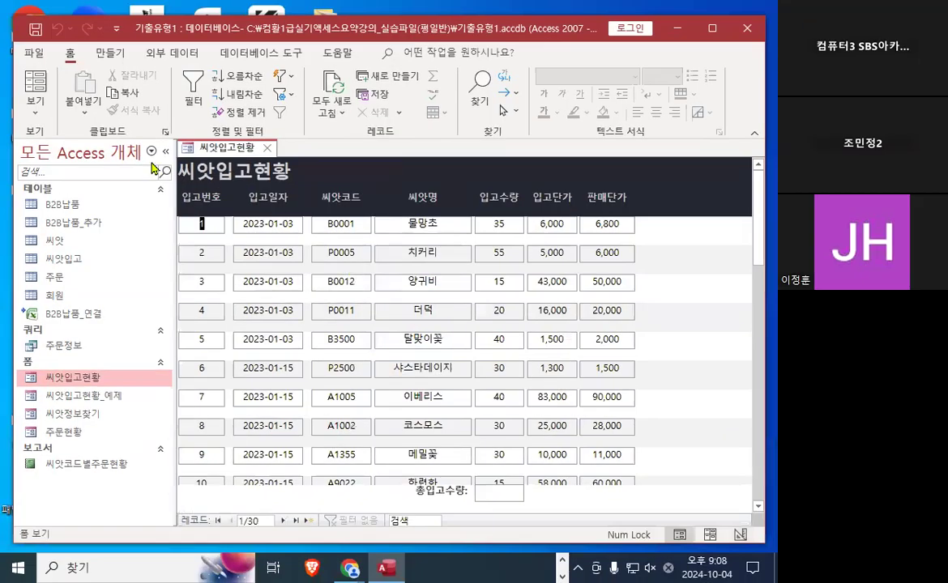
Switch the 씨앗입고현황 form back to Design View and close the property sheet.
left_click(36, 119)
left_click(53, 213)
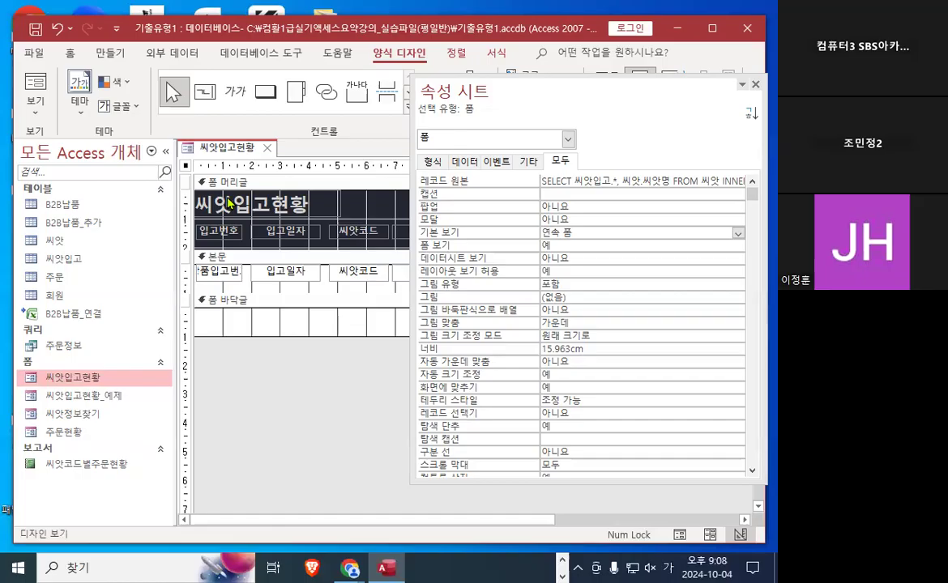
left_click(755, 84)
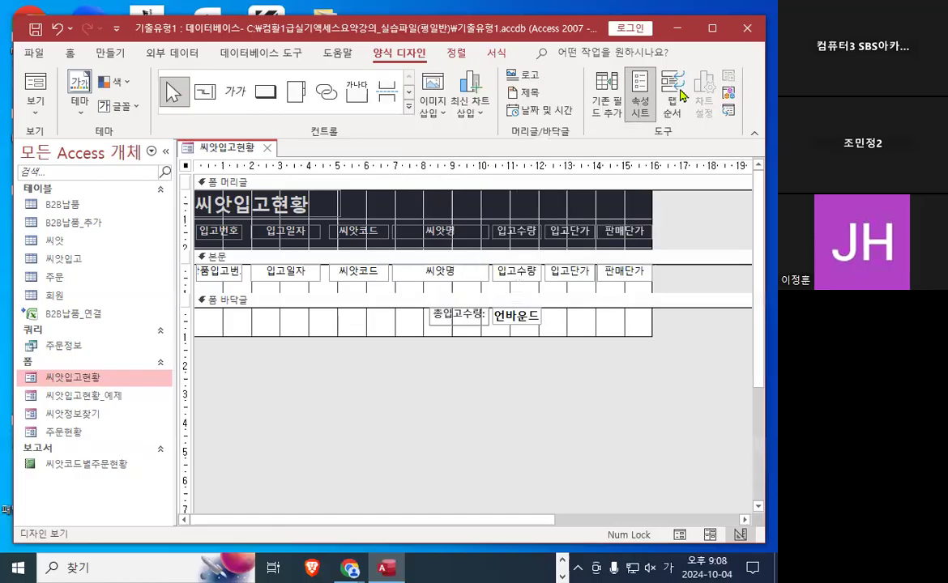
Open the Tab Order settings for the 본문 (Detail) section, review the listed control order, and close them.
mouse_move(207, 257)
left_mouse_down()
mouse_move(229, 268)
mouse_move(207, 243)
left_mouse_up()
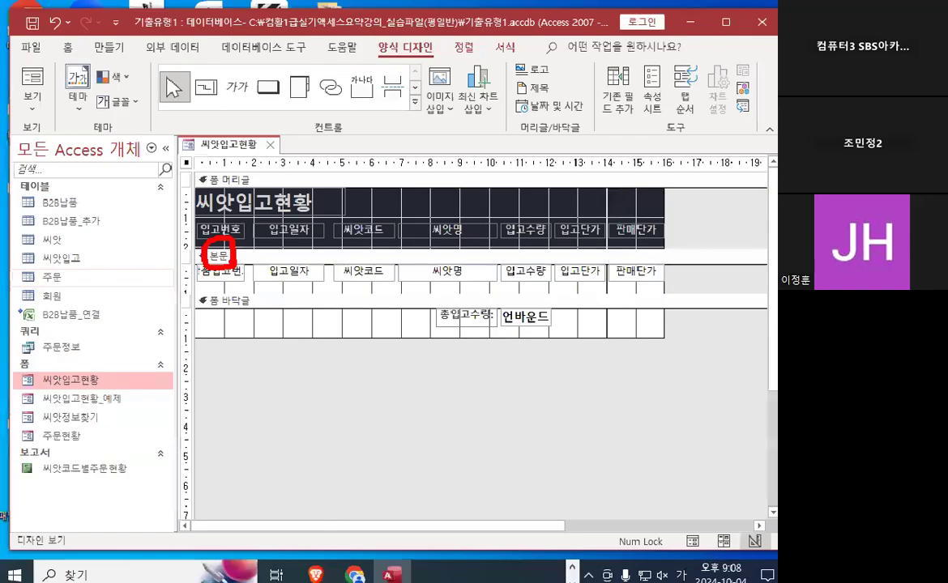
right_click(227, 255)
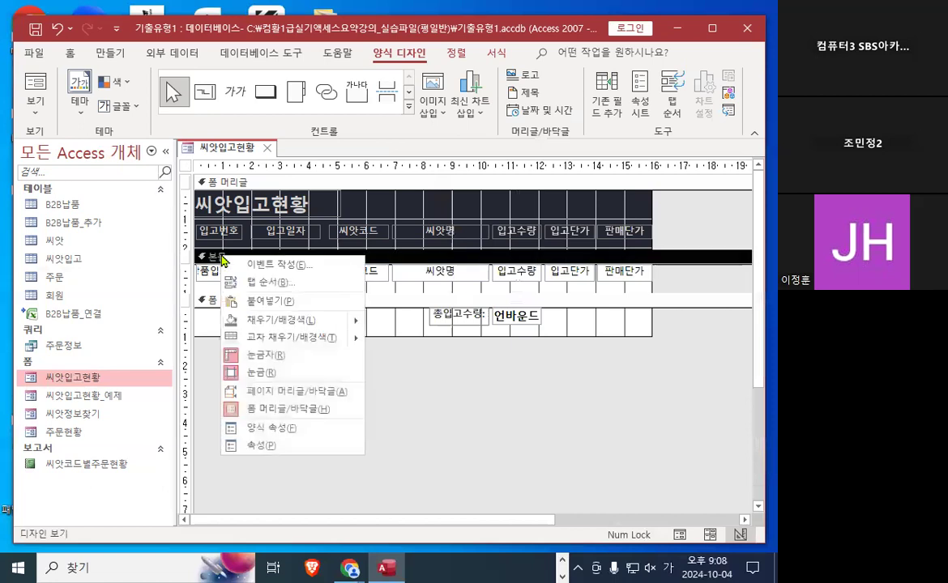
left_click(270, 286)
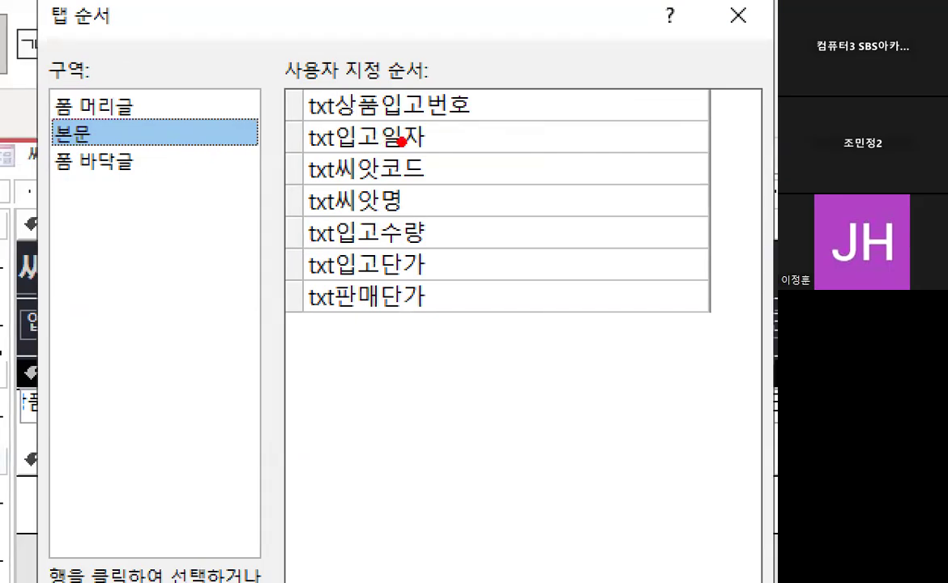
mouse_move(429, 312)
left_mouse_down()
mouse_move(302, 328)
mouse_move(442, 294)
left_mouse_up()
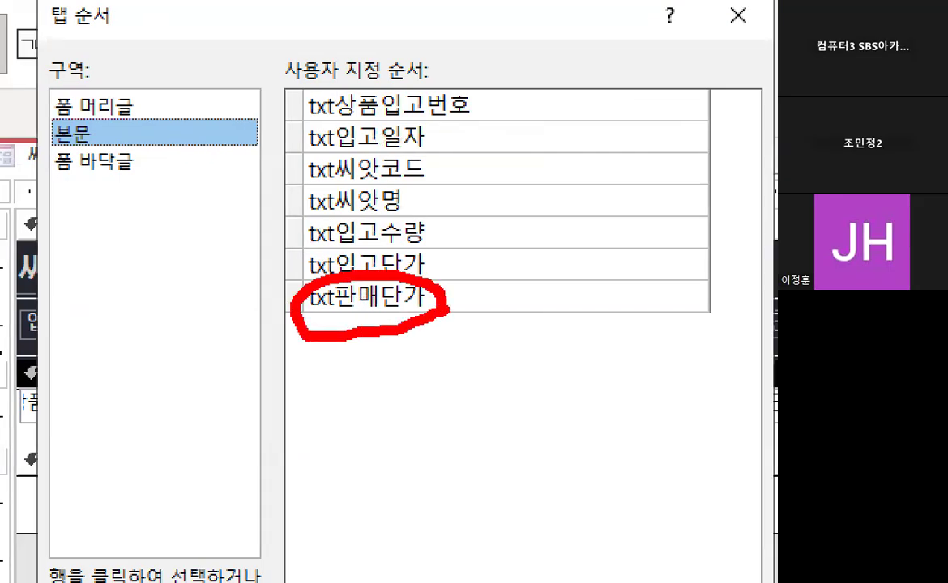
left_click_drag(498, 84, 498, 298)
mouse_move(478, 260)
left_mouse_down()
mouse_move(492, 298)
mouse_move(423, 310)
left_mouse_up()
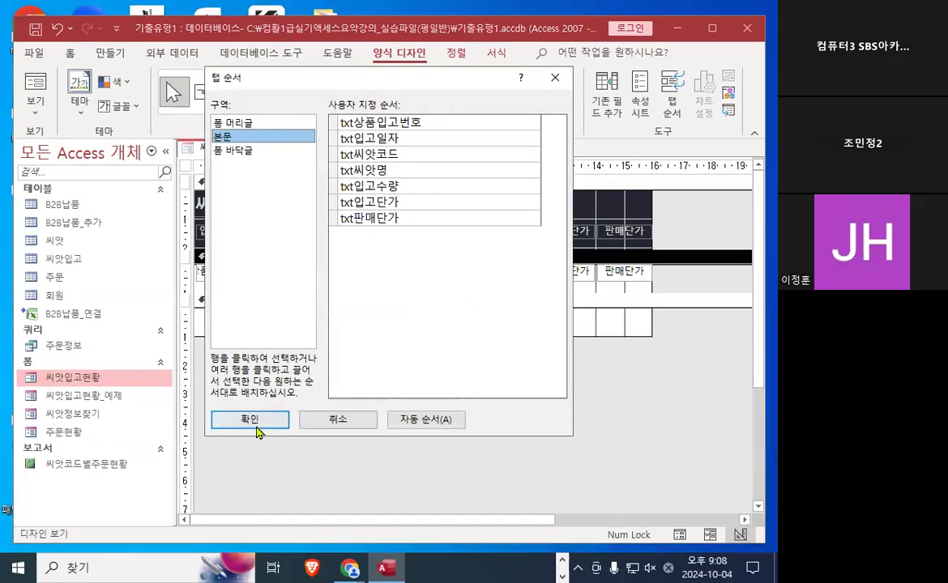
left_click(258, 435)
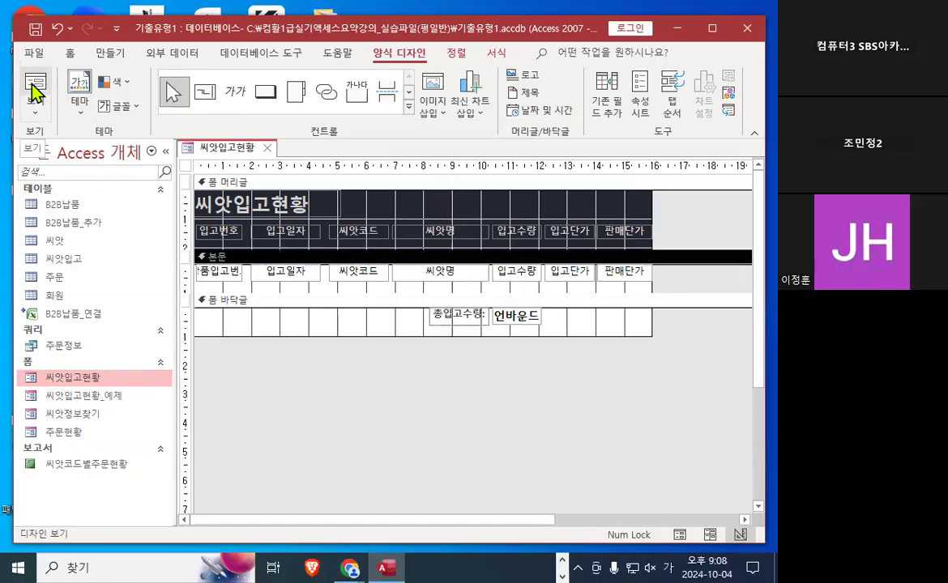
Preview the form in Form View and tab through the first record's fields to check the focus order.
left_click(34, 88)
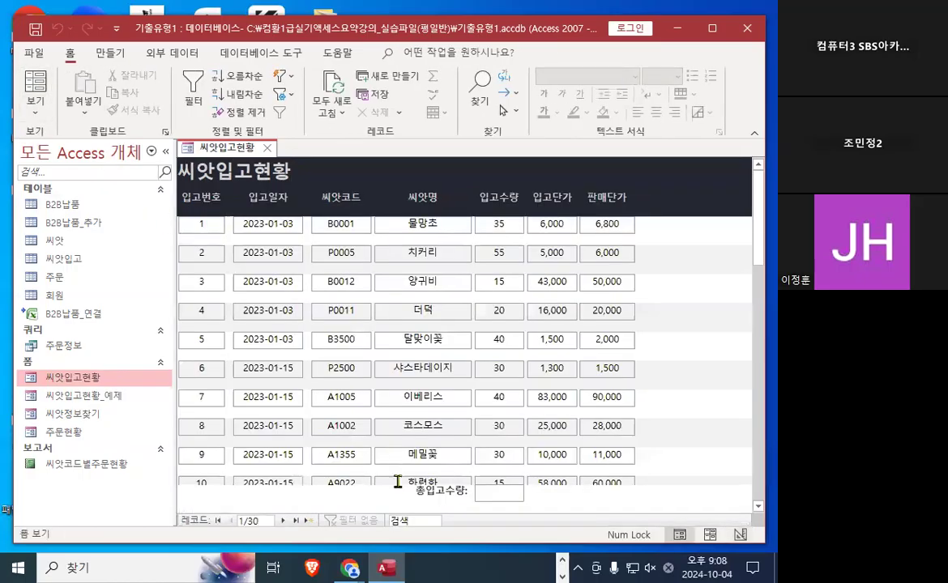
key("Tab")
key("Tab")
key("Tab")
key("Tab")
key("Tab")
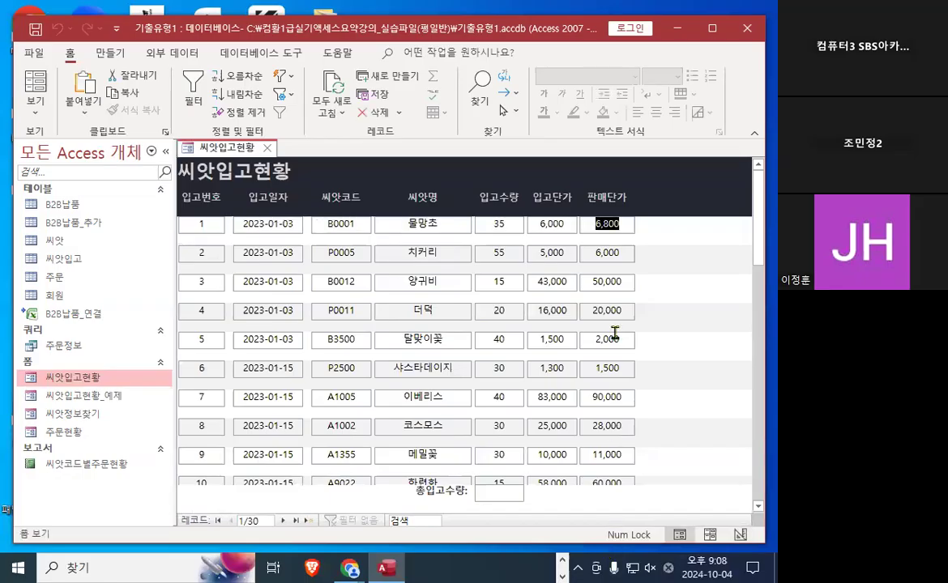
mouse_move(618, 226)
left_mouse_down()
mouse_move(559, 212)
mouse_move(503, 229)
mouse_move(377, 198)
mouse_move(269, 209)
mouse_move(195, 197)
left_mouse_up()
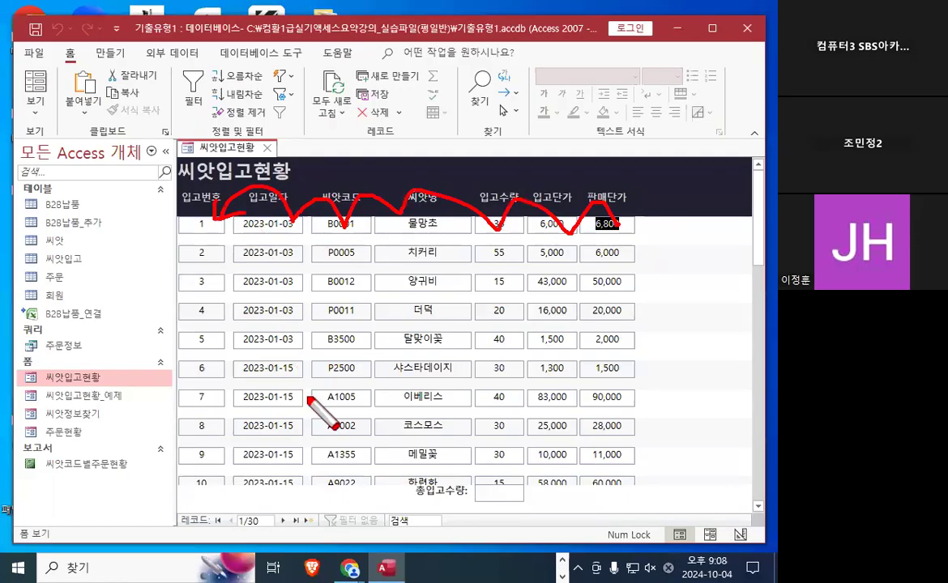
key("Escape")
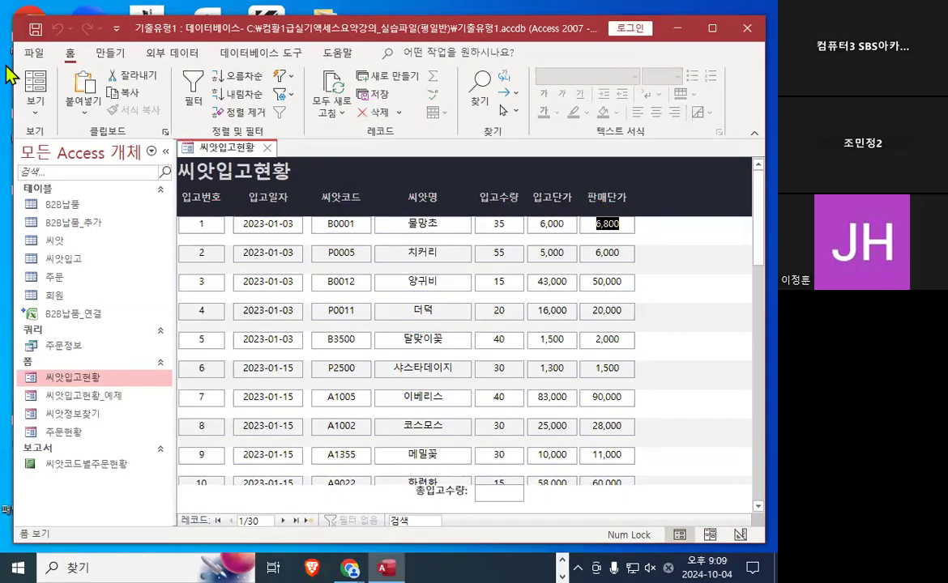
Return the 씨앗입고현황 form to Design View and reopen the Tab Order settings for the 본문 section.
left_click(35, 104)
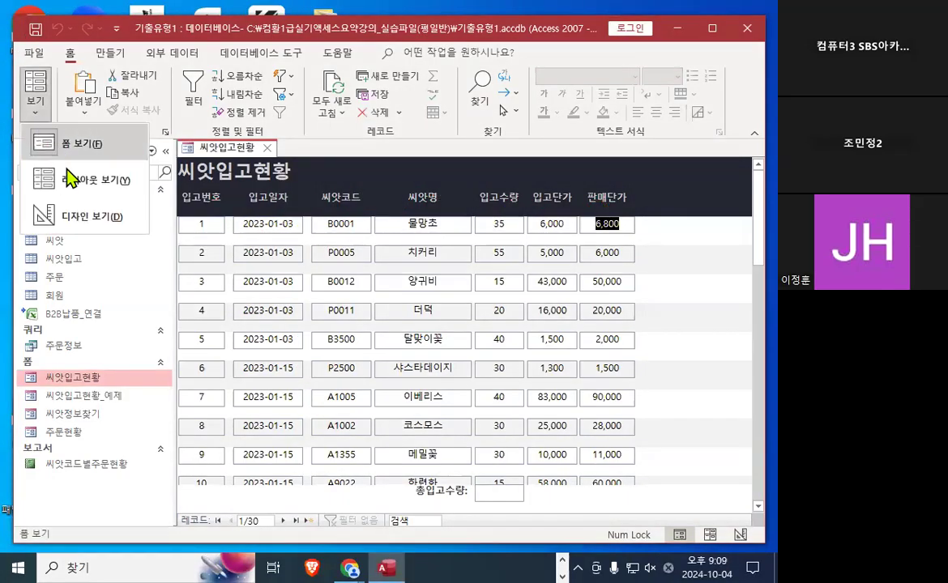
left_click(85, 229)
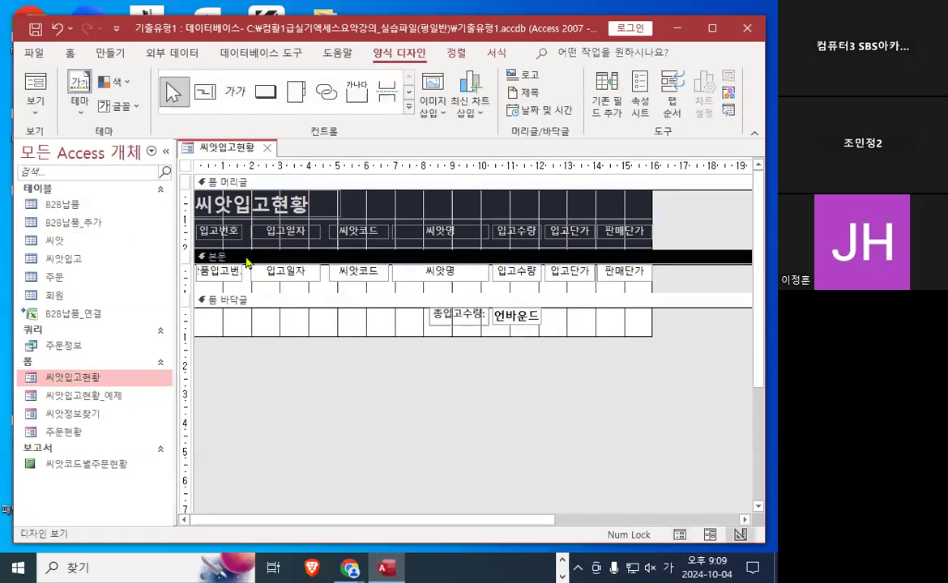
right_click(245, 263)
left_click(311, 283)
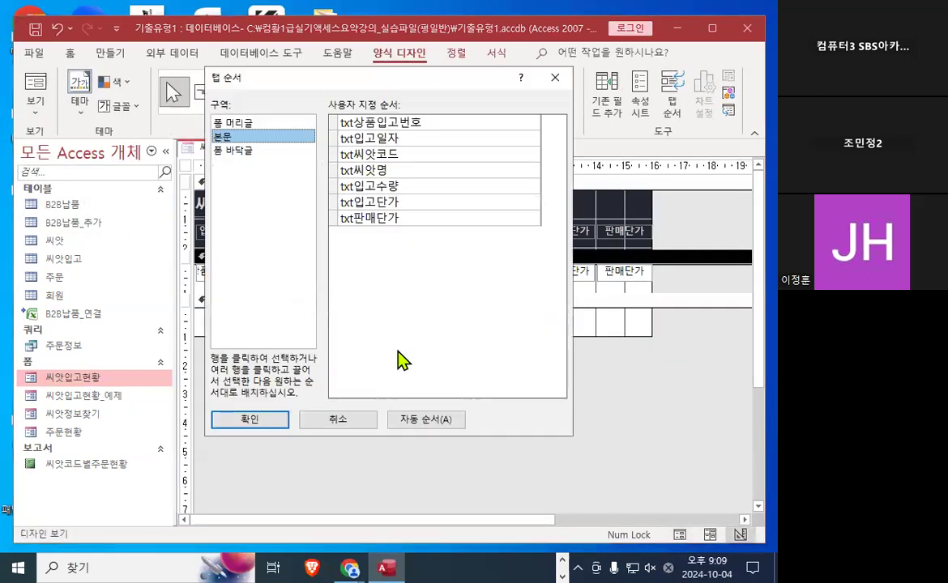
Apply 자동 순서 (Auto Order) to the controls in the 본문 section.
mouse_move(501, 421)
left_mouse_down()
mouse_move(385, 459)
mouse_move(511, 444)
left_mouse_up()
left_click_drag(458, 115, 392, 232)
left_click_drag(400, 29, 503, 223)
key("Escape")
left_click(450, 421)
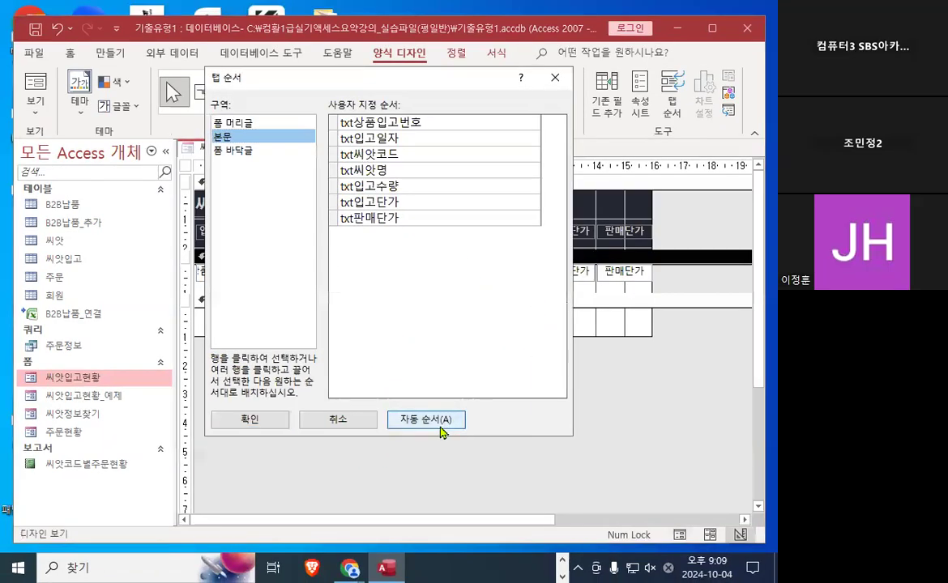
key("ctrl+1")
left_click(354, 123)
left_click_drag(353, 95, 353, 245)
mouse_move(329, 210)
left_mouse_down()
mouse_move(352, 257)
mouse_move(412, 188)
left_mouse_up()
key("Escape")
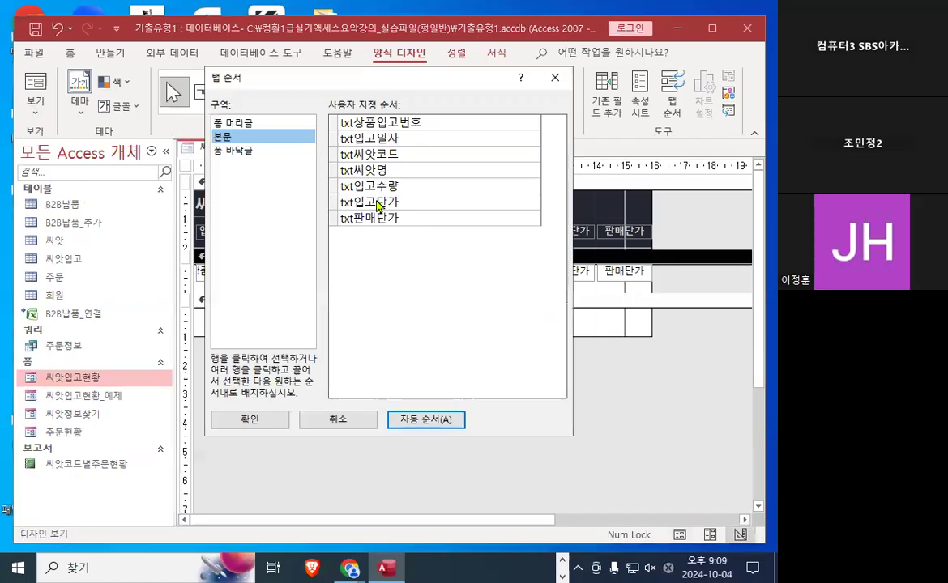
Move txt판매단가 to the first place in the 본문 section's custom tab order.
left_click_drag(441, 81, 474, 143)
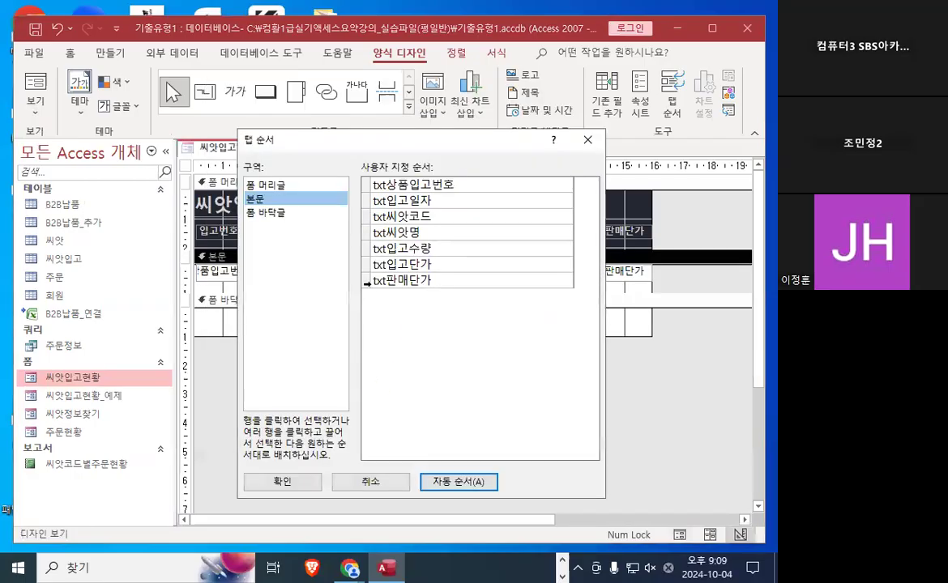
left_click(366, 280)
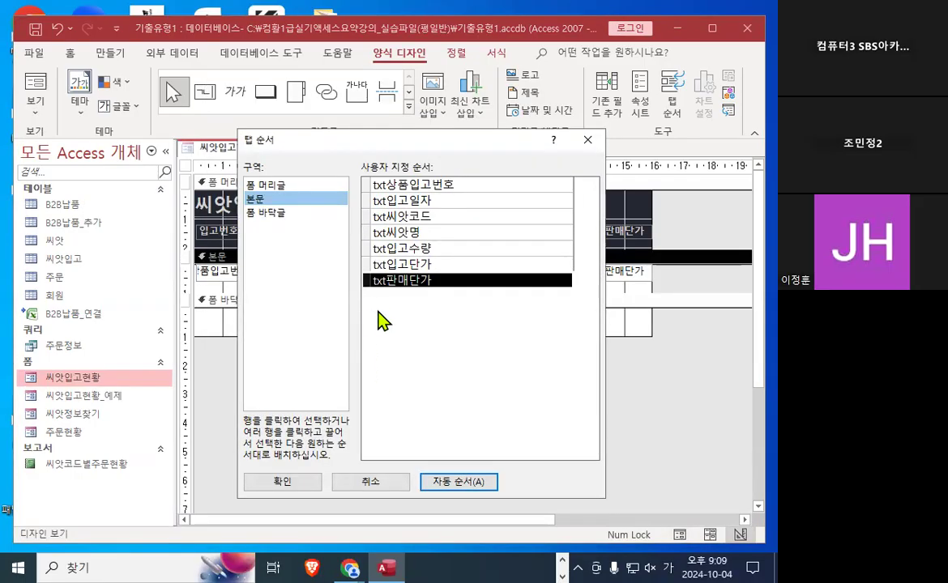
mouse_move(369, 280)
left_mouse_down()
mouse_move(368, 179)
mouse_move(463, 194)
left_mouse_up()
key("ctrl+1")
left_click(386, 192)
key("Escape")
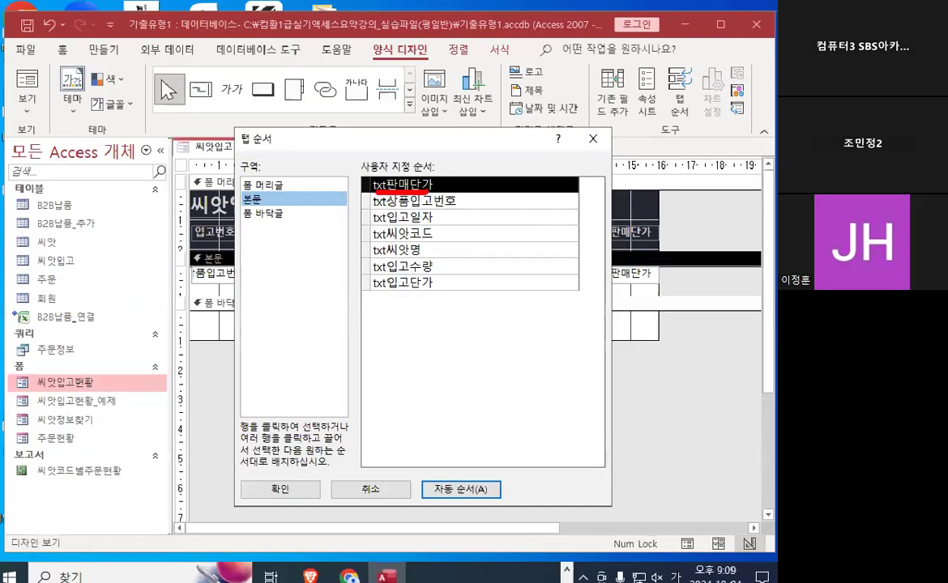
Place txt입고단가 second and txt입고수량 third in the custom tab order, below txt판매단가.
left_click(365, 281)
left_click_drag(365, 288, 376, 207)
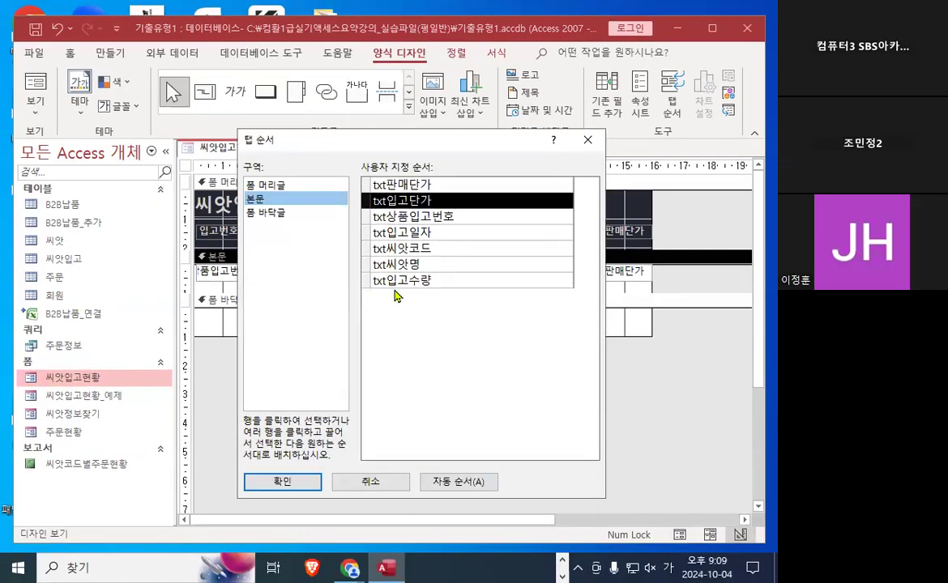
left_click(369, 280)
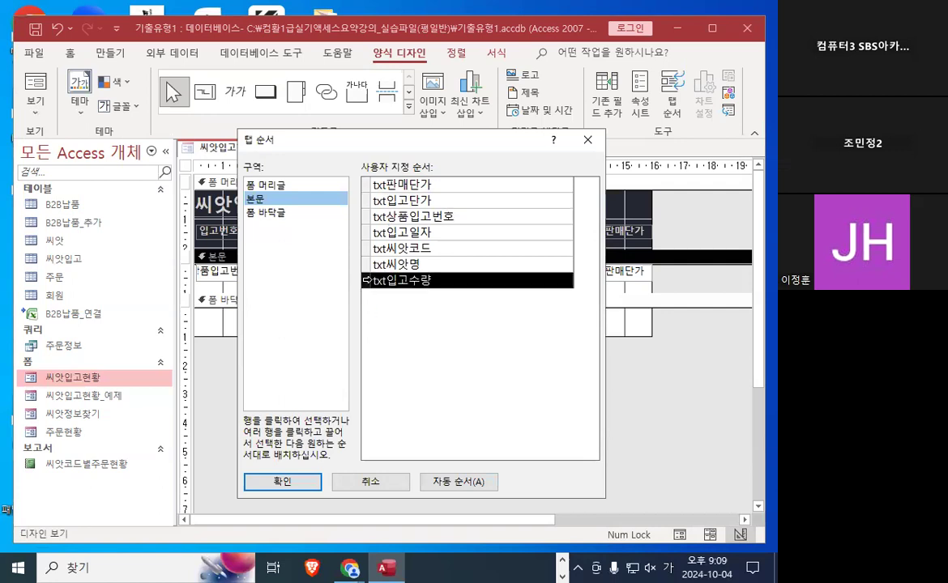
left_click_drag(369, 281, 379, 227)
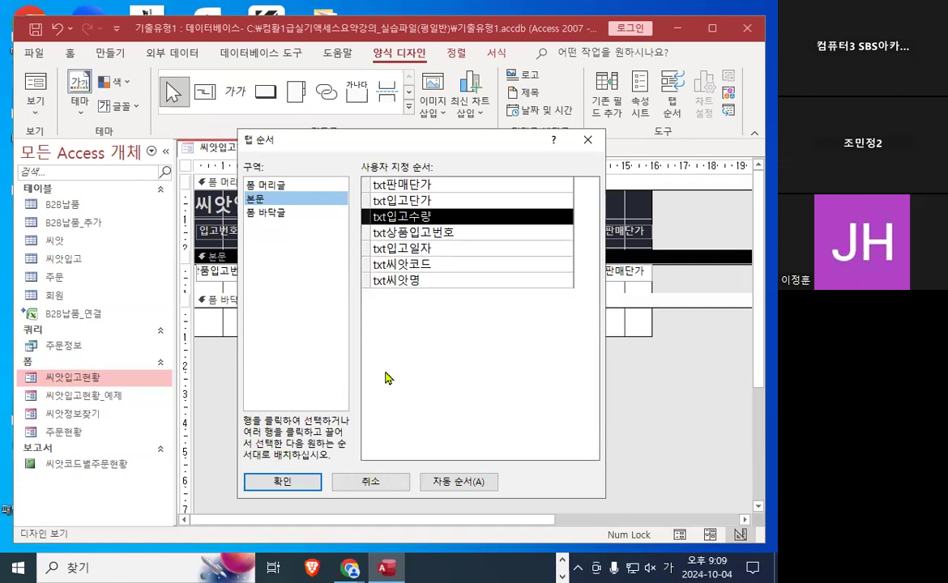
Place txt씨앗명, txt씨앗코드 and txt입고일자 fourth to sixth in the tab order, above txt상품입고번호.
left_click(369, 280)
left_click_drag(372, 281, 389, 243)
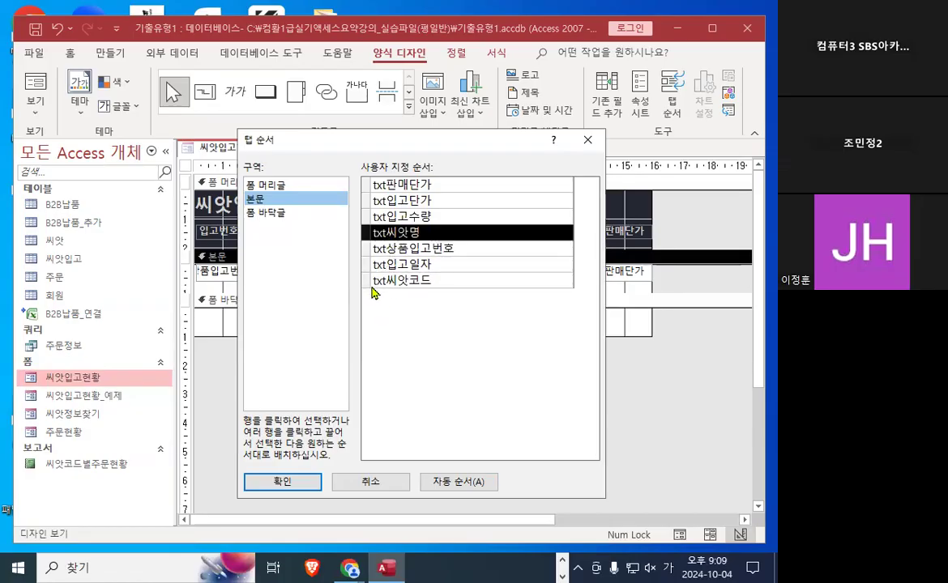
left_click(368, 280)
left_click_drag(368, 280, 371, 241)
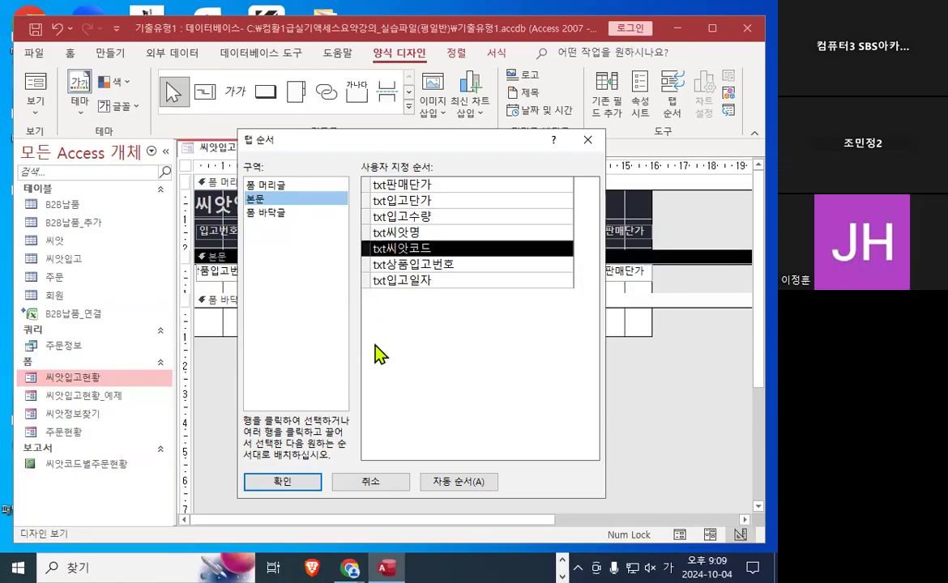
left_click(372, 280)
left_click_drag(372, 280, 373, 264)
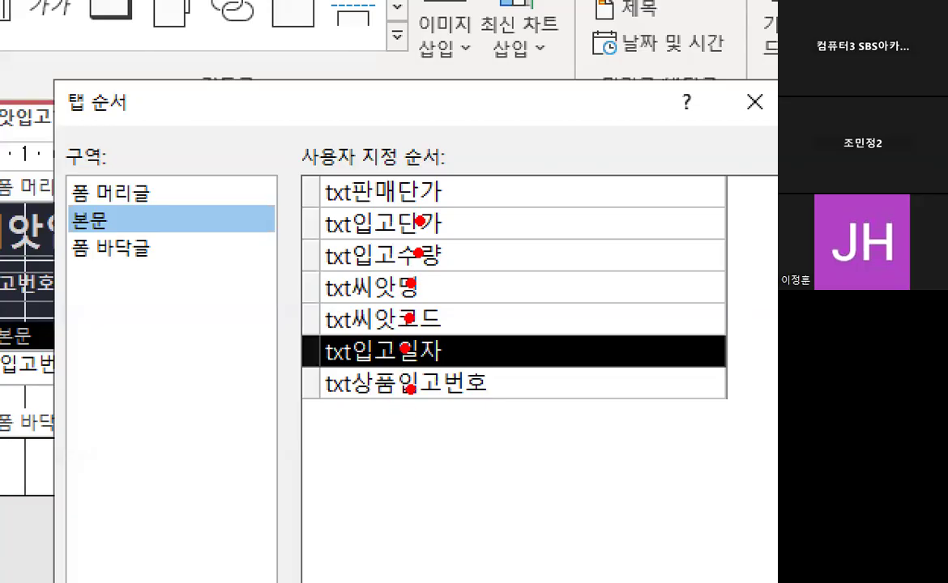
Check the reversed control order from txt판매단가 to txt상품입고번호 and accept the tab order settings.
mouse_move(522, 367)
left_mouse_down()
mouse_move(338, 393)
mouse_move(546, 169)
mouse_move(534, 403)
left_mouse_up()
key("Escape")
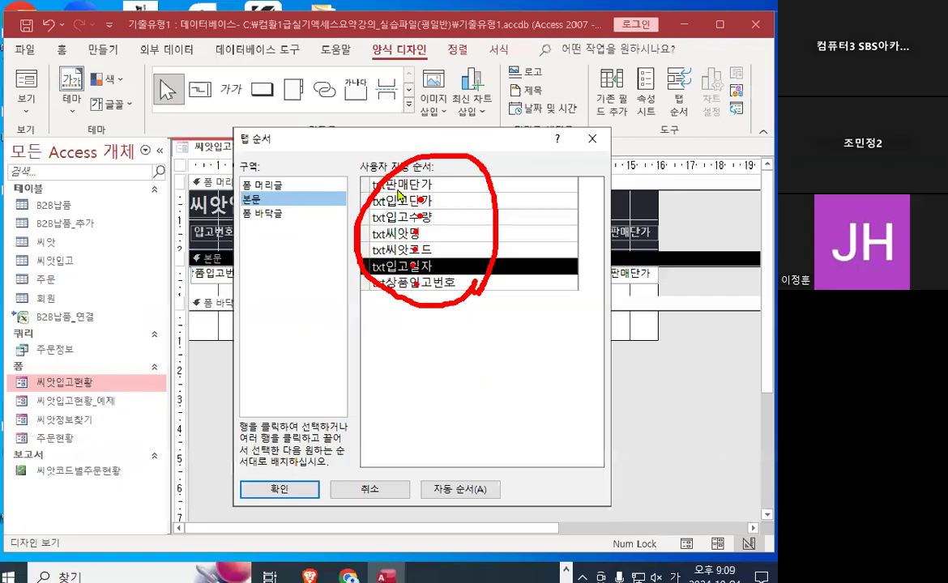
key("ctrl+1")
left_click(363, 283)
mouse_move(380, 296)
left_mouse_down()
mouse_move(354, 279)
mouse_move(373, 252)
mouse_move(409, 290)
mouse_move(429, 217)
mouse_move(423, 194)
mouse_move(437, 215)
left_mouse_up()
key("Escape")
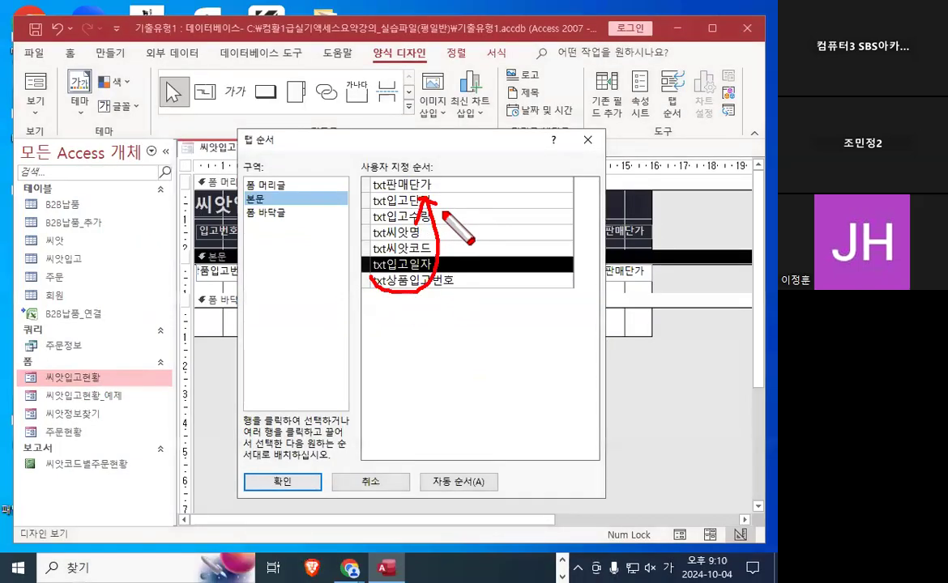
key("Escape")
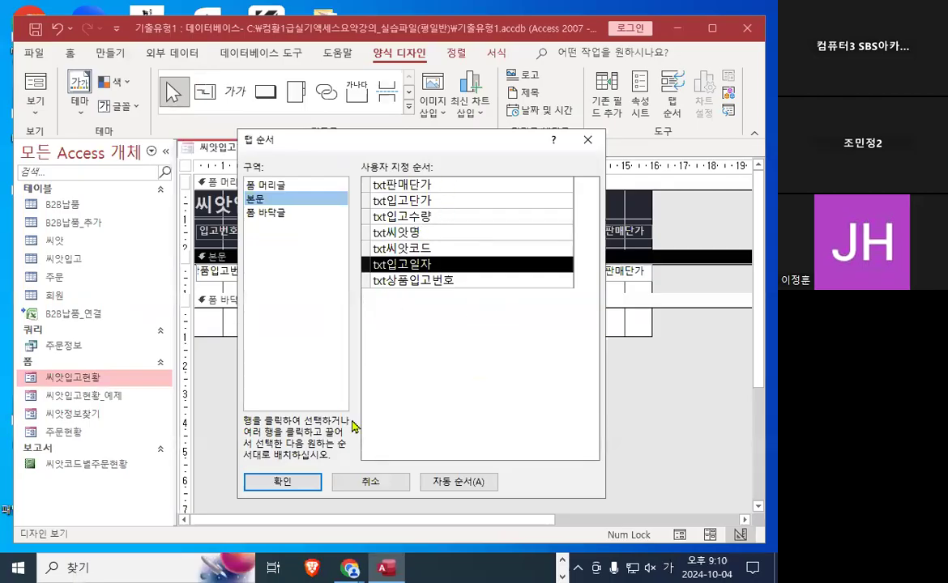
left_click(285, 483)
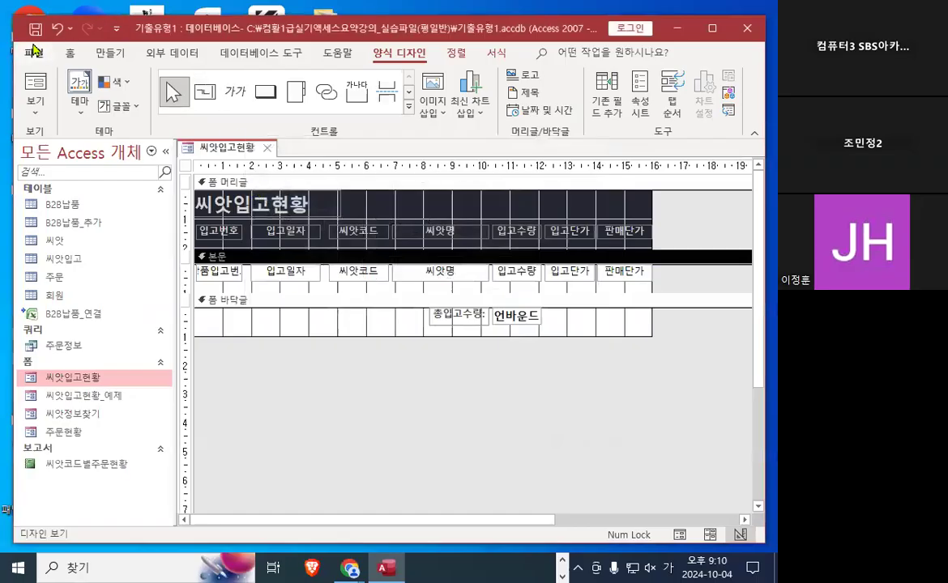
Preview the form in Form View and move the focus through the first record from 판매단가 to 입고번호.
left_click(37, 88)
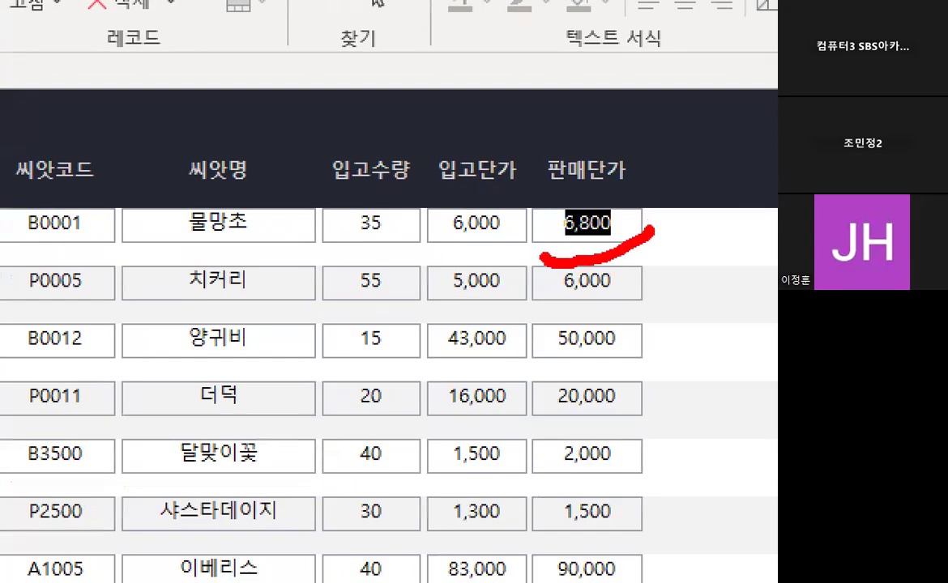
left_click_drag(541, 259, 645, 264)
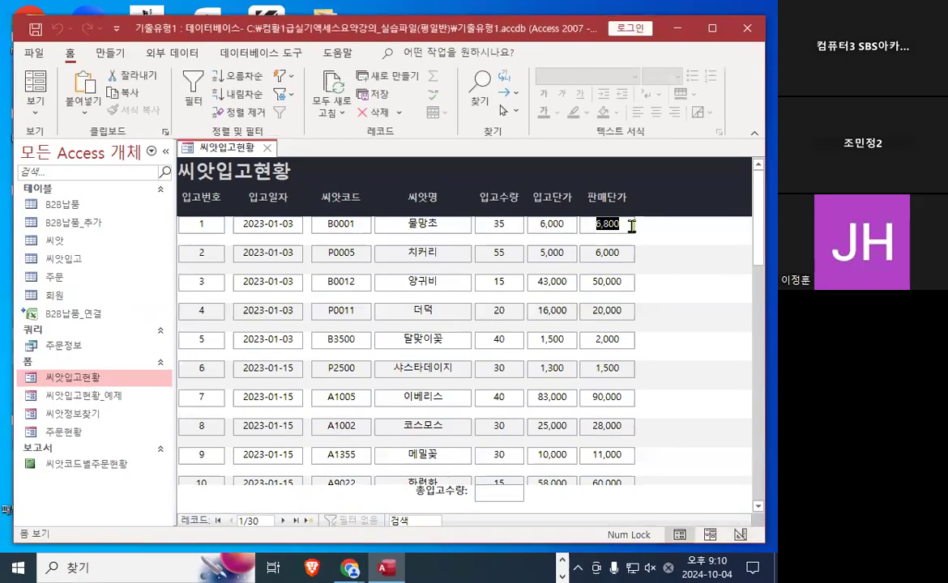
key("shift+Tab")
key("shift+Tab")
key("shift+Tab")
key("shift+Tab")
key("shift+Tab")
key("shift+Tab")
key("ctrl+2")
mouse_move(630, 216)
left_mouse_down()
mouse_move(546, 217)
mouse_move(494, 231)
mouse_move(370, 199)
mouse_move(272, 192)
mouse_move(202, 226)
mouse_move(226, 177)
left_mouse_up()
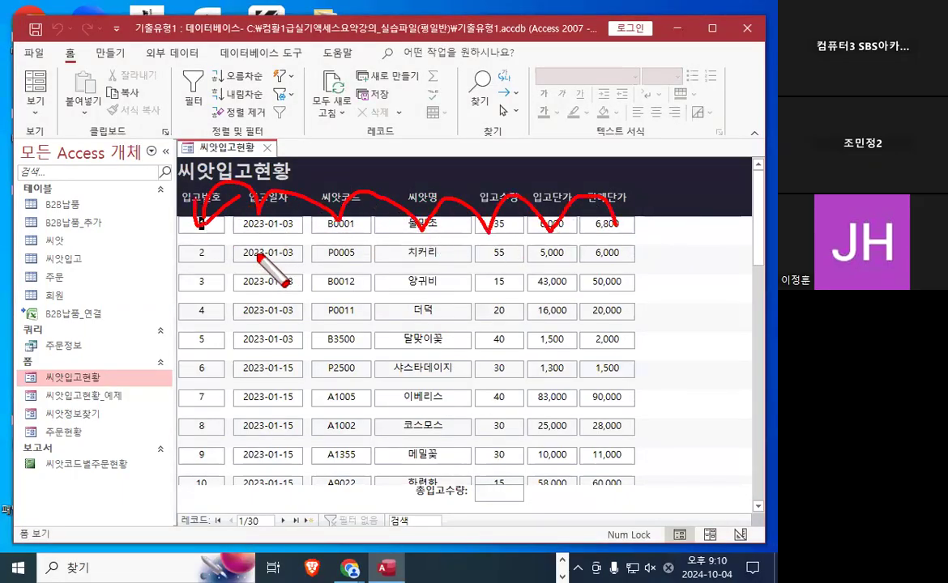
key("Escape")
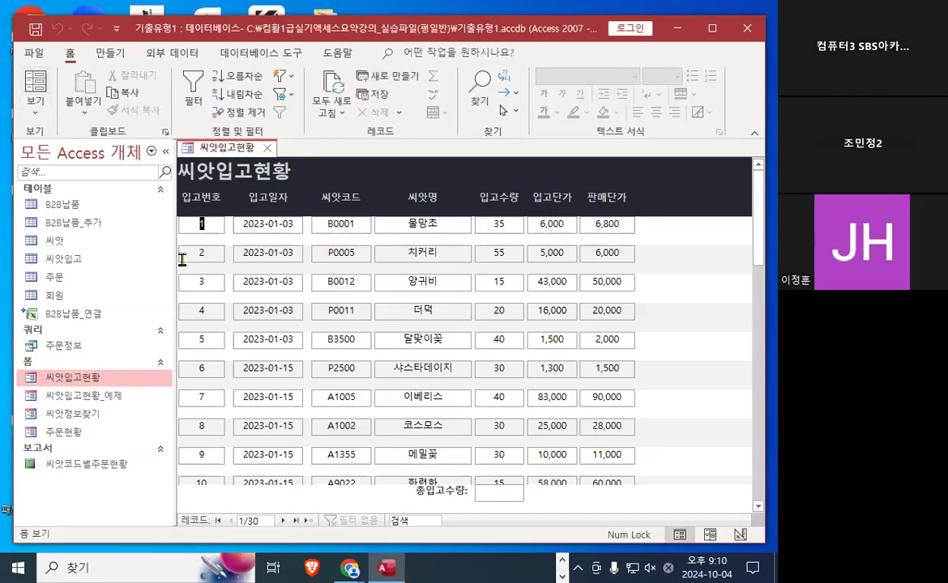
Return the 씨앗입고현황 form to Design View and examine the controls in its 폼 바닥글 (Form Footer) section.
left_click(35, 111)
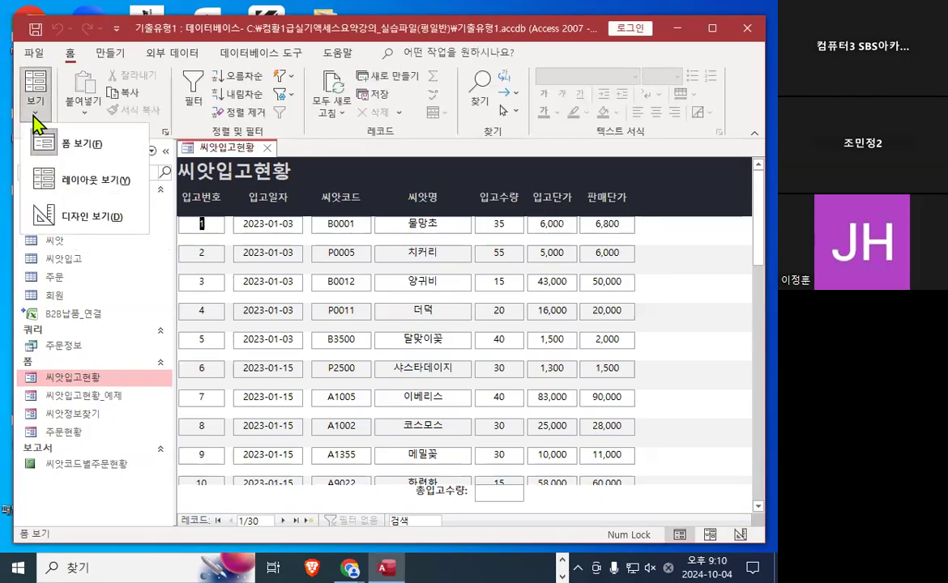
left_click(86, 216)
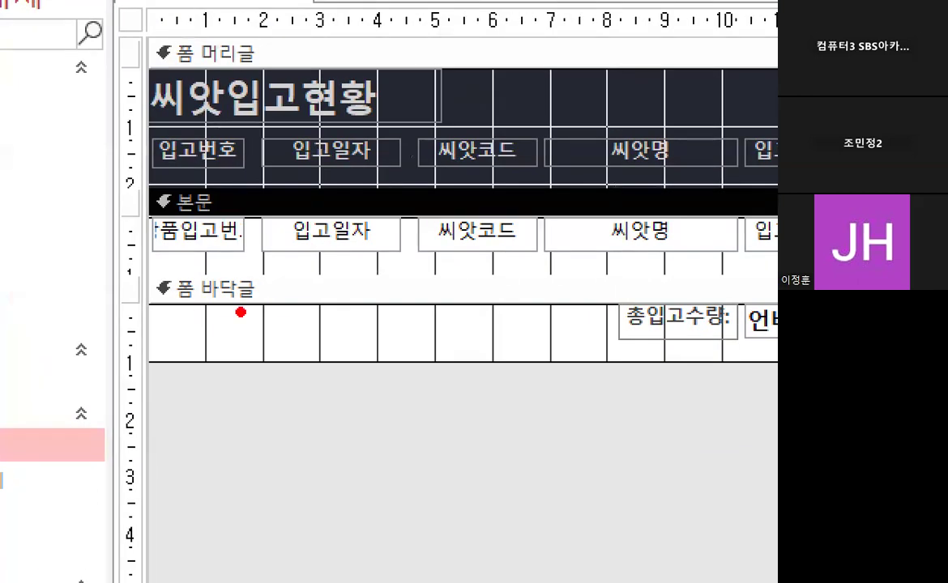
left_click_drag(209, 298, 287, 302)
left_click_drag(122, 285, 290, 313)
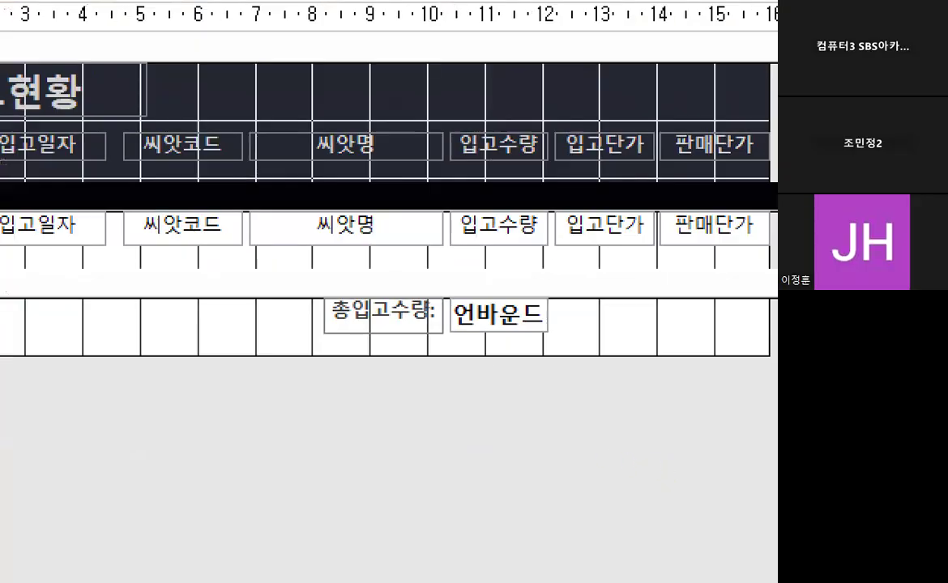
Open the property sheet of the unbound txt총입고수량 text box in the 폼 바닥글 (Form Footer) section.
mouse_move(549, 319)
left_mouse_down()
mouse_move(514, 293)
mouse_move(576, 333)
left_mouse_up()
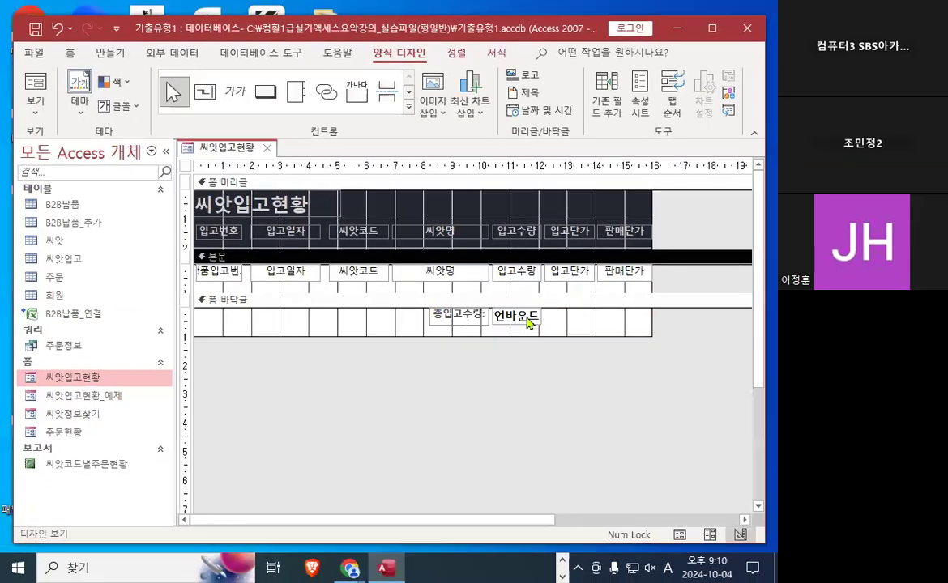
left_click(525, 322)
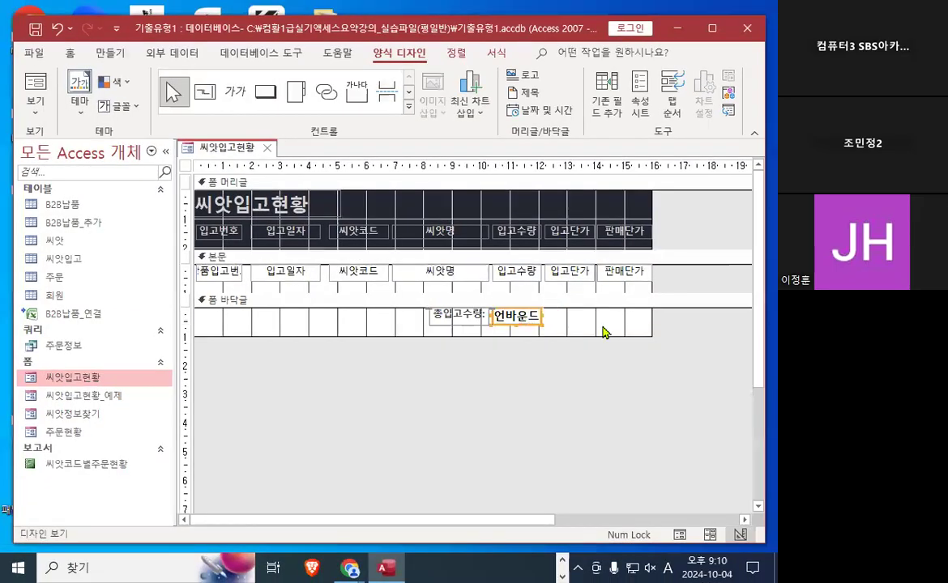
left_click(640, 105)
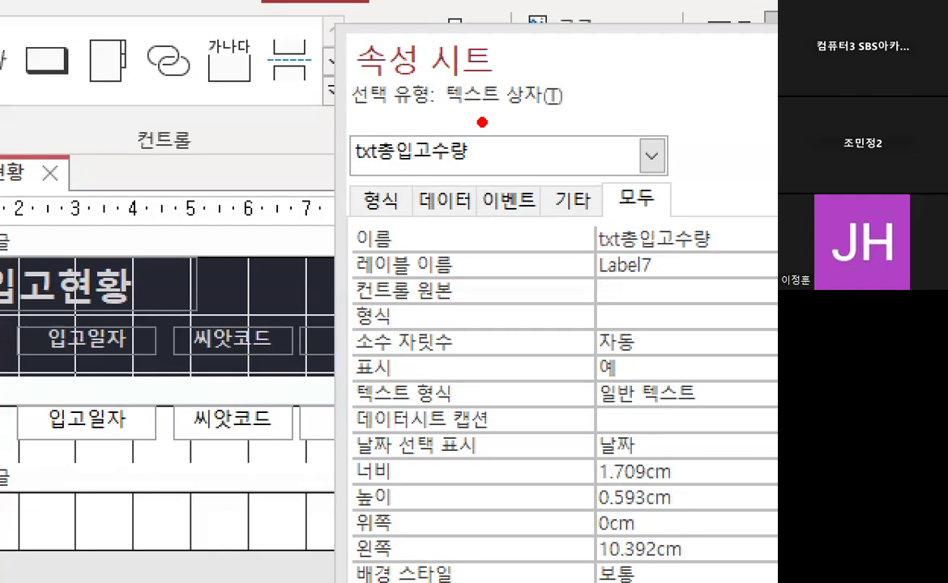
mouse_move(482, 122)
left_mouse_down()
mouse_move(417, 168)
mouse_move(353, 142)
mouse_move(433, 118)
mouse_move(490, 150)
left_mouse_up()
Set the 컨트롤 원본 (Control Source) of txt총입고수량 to =SUM(입고수량) in the Zoom editor.
left_click(559, 209)
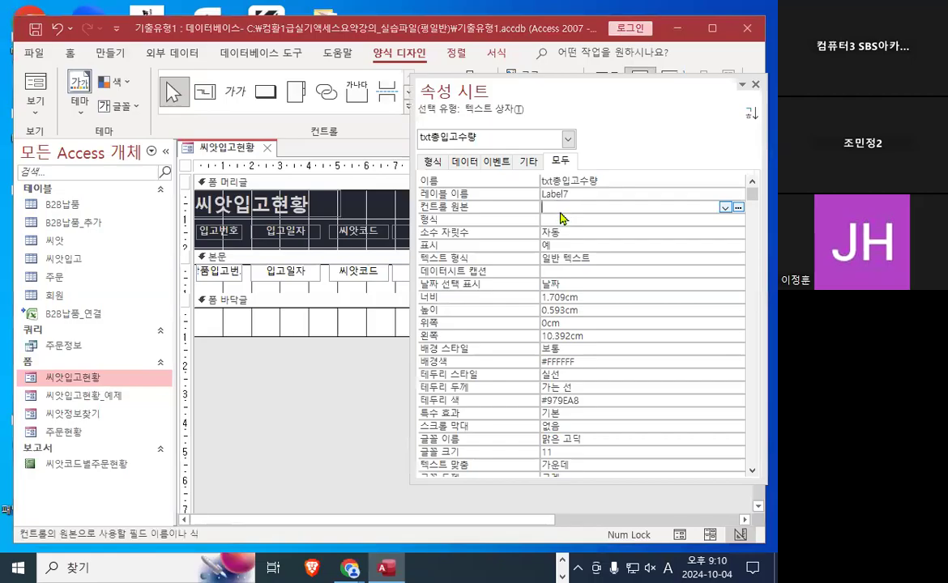
left_click_drag(419, 212, 647, 225)
right_click(703, 206)
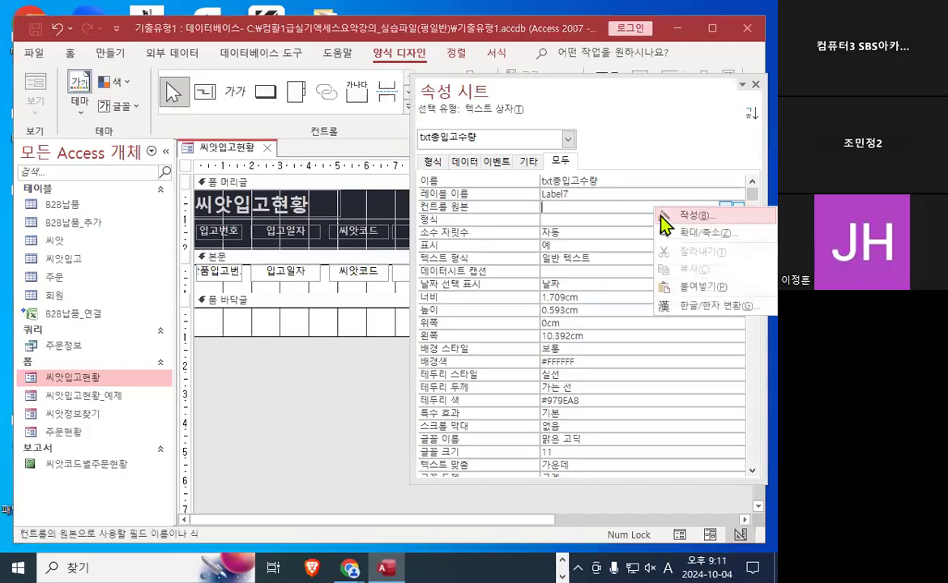
key("Escape")
key("shift+F2")
type("=")
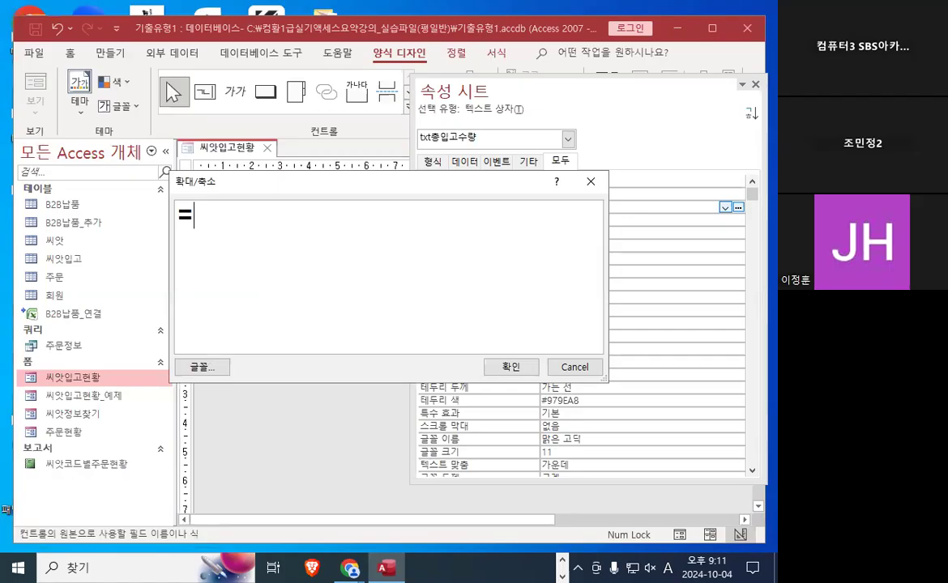
type("s")
key("BackSpace")
key("Caps_Lock")
type("SU")
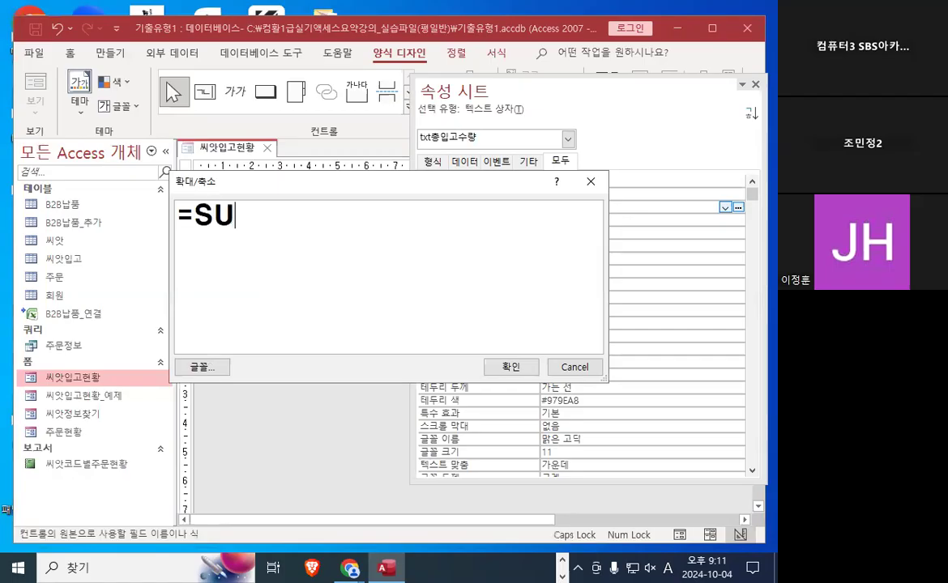
type("M(")
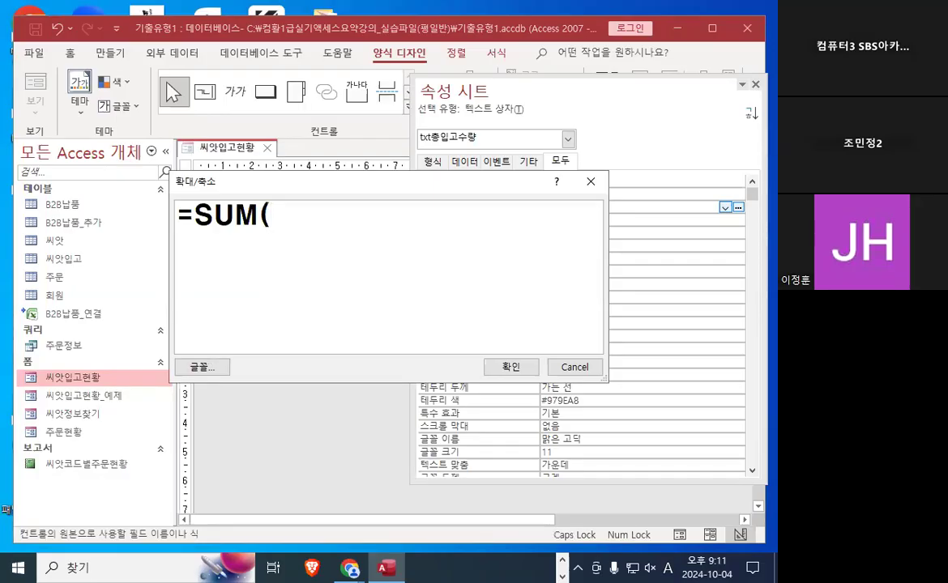
type("D")
key("BackSpace")
type("입고")
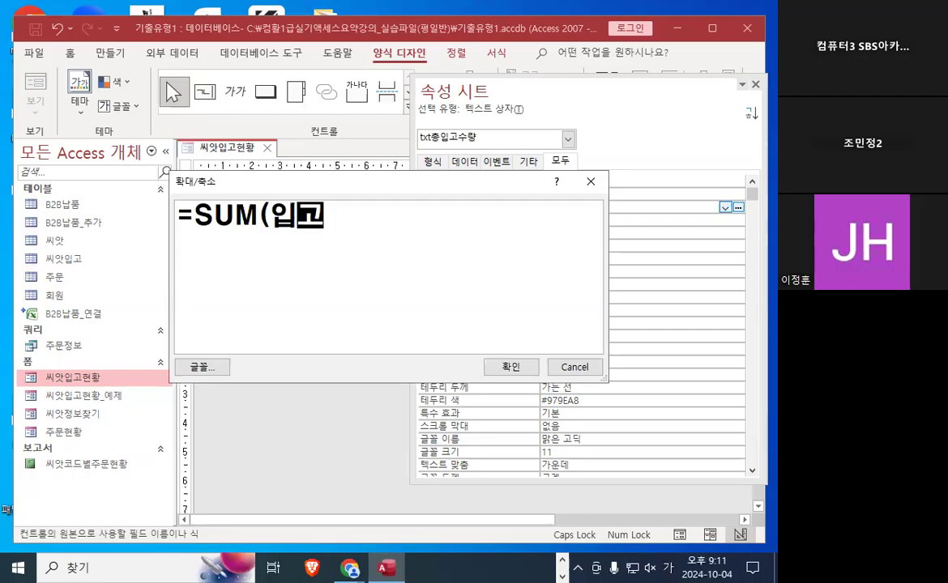
type("수량)")
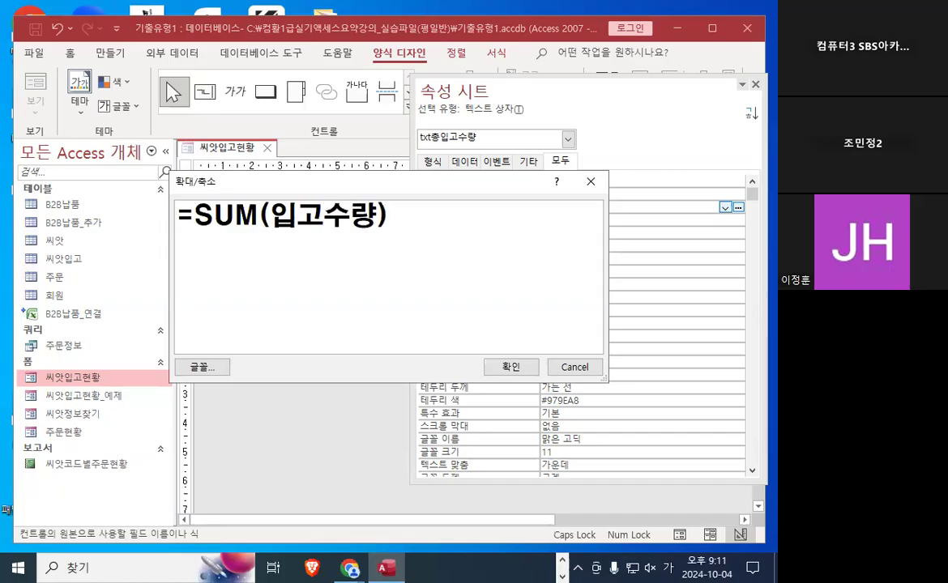
left_click(510, 367)
mouse_move(620, 211)
left_mouse_down()
mouse_move(537, 201)
mouse_move(623, 213)
left_mouse_up()
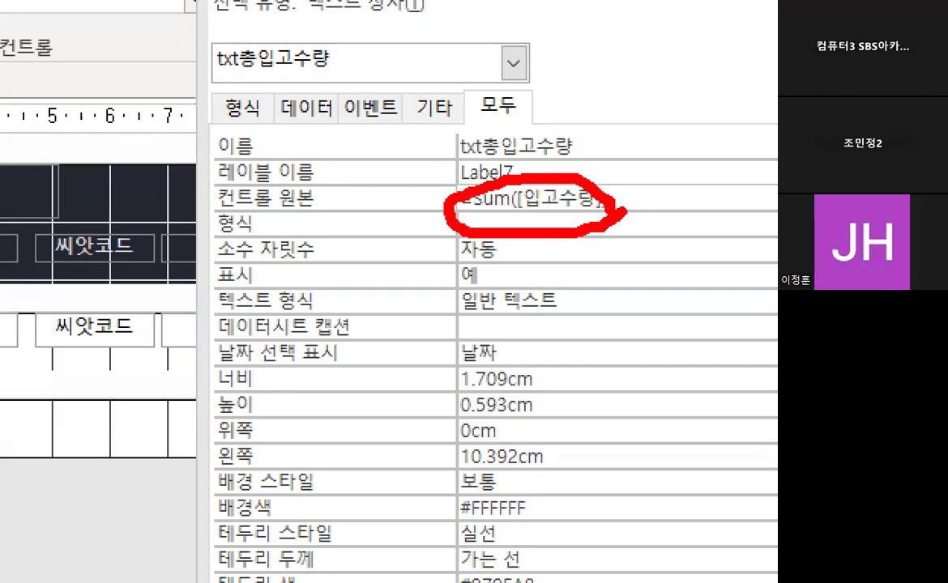
key("Escape")
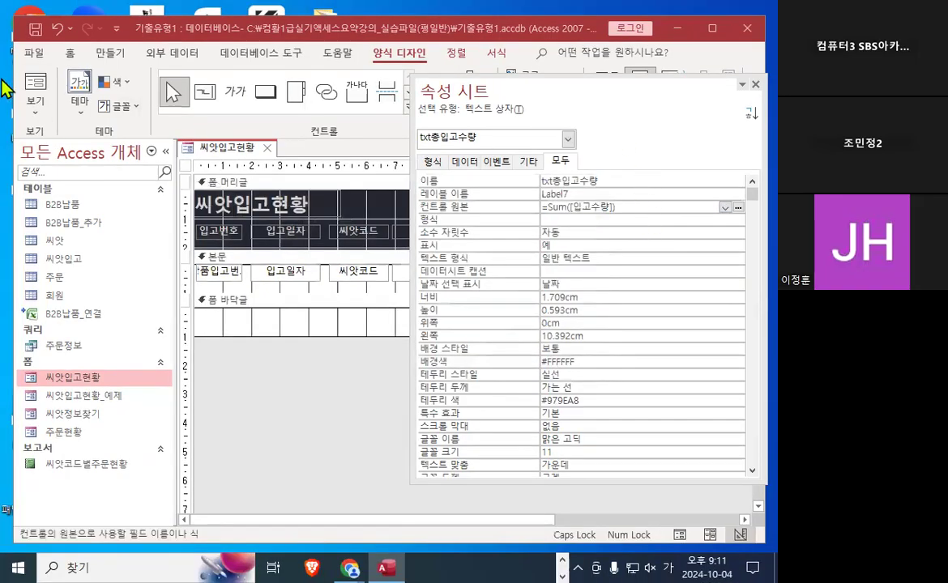
Preview the form in Form View and check the 총입고수량 total in the footer.
left_click(35, 83)
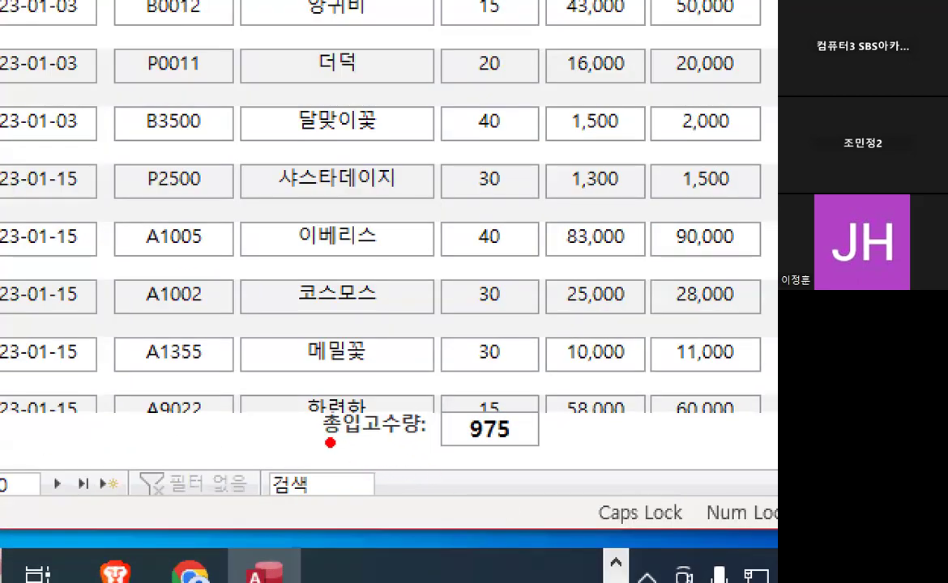
mouse_move(357, 456)
left_mouse_down()
mouse_move(436, 456)
mouse_move(534, 430)
mouse_move(508, 448)
mouse_move(564, 447)
left_mouse_up()
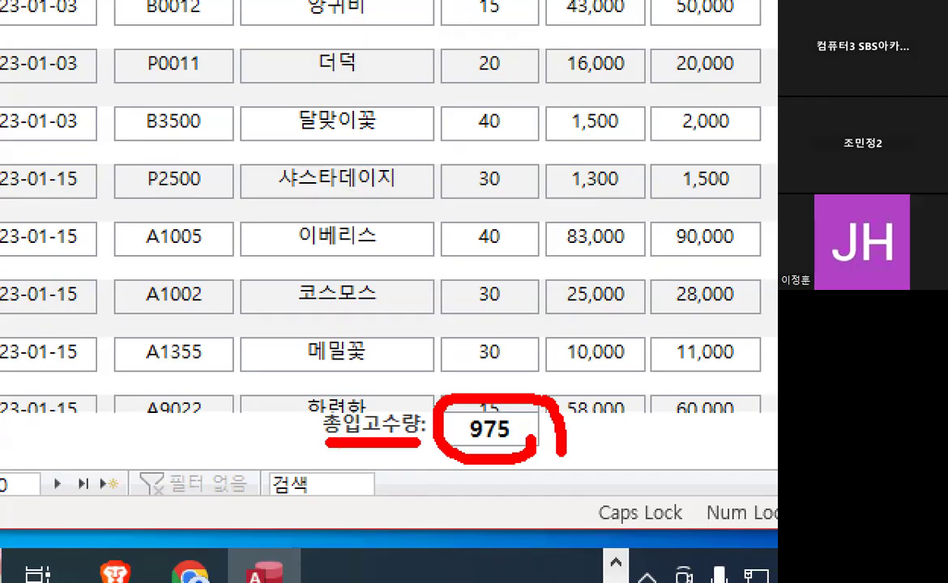
mouse_move(329, 166)
left_mouse_down()
mouse_move(339, 210)
mouse_move(316, 342)
left_mouse_up()
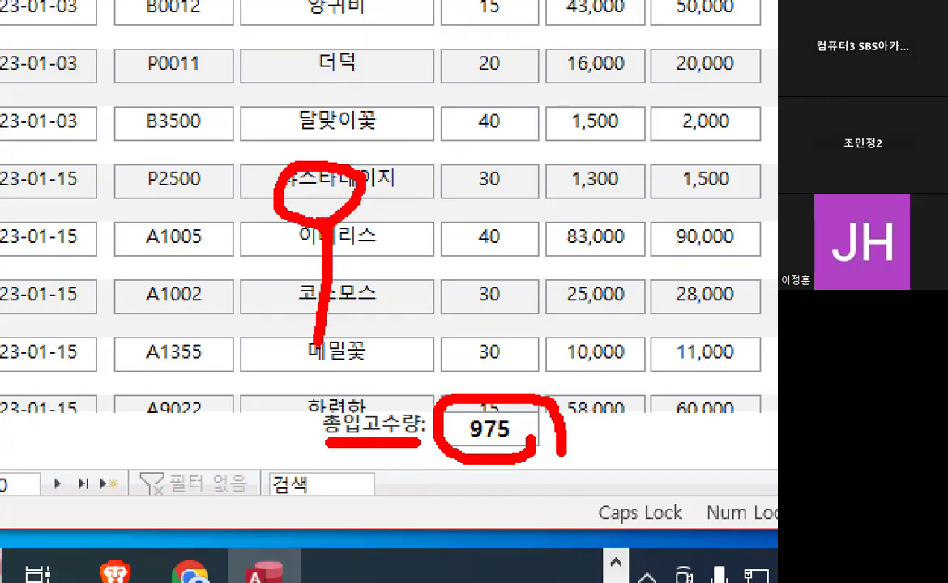
key("Escape")
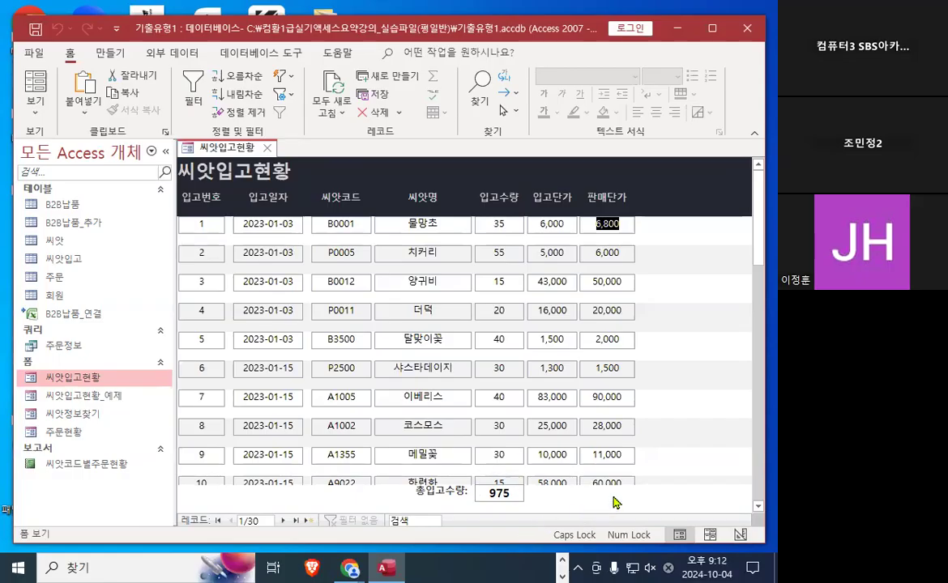
Return the 씨앗입고현황 form to Design View and close the property sheet.
left_click(34, 106)
left_click(47, 219)
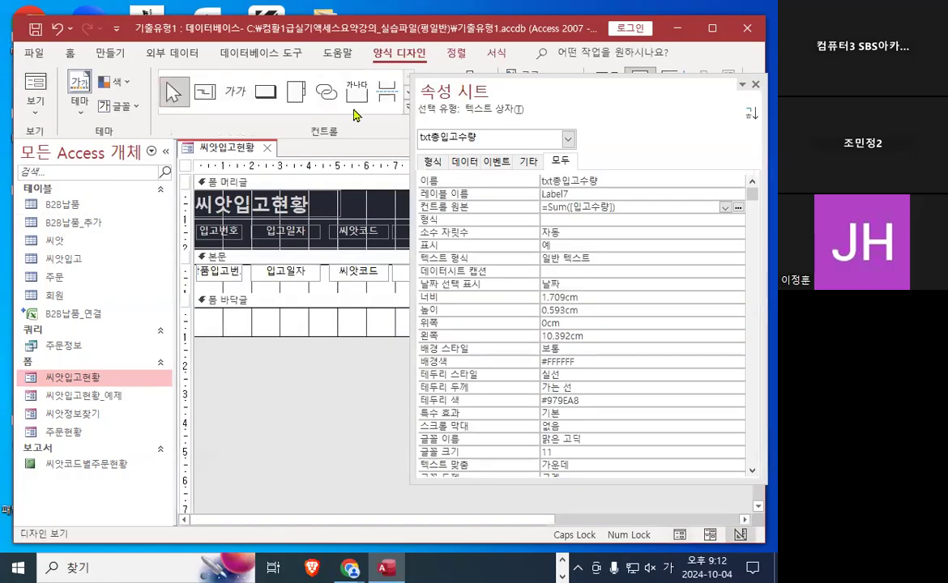
left_click(755, 84)
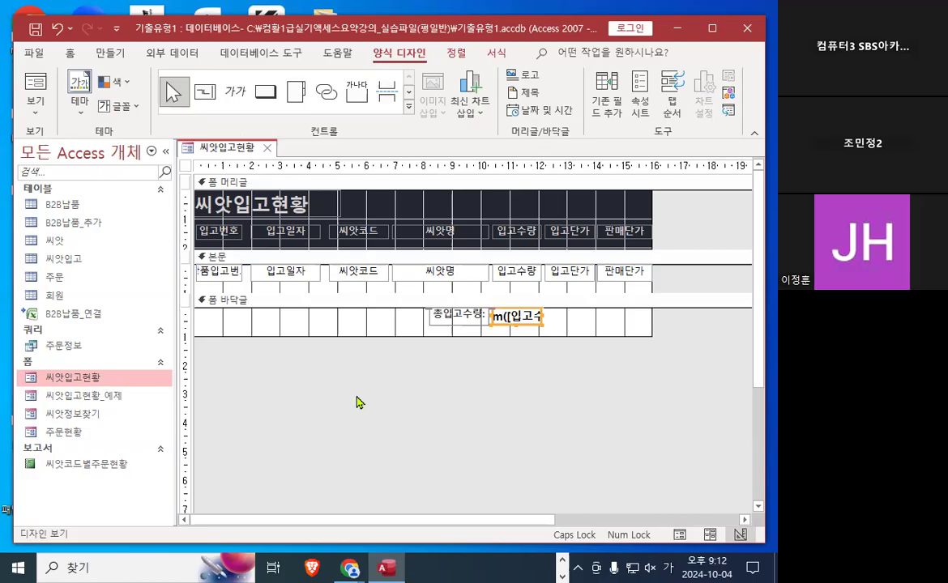
Select all controls of the 본문 (Detail) section at once.
key("ctrl+1")
left_click(206, 297)
mouse_move(525, 247)
left_mouse_down()
mouse_move(288, 280)
mouse_move(503, 221)
mouse_move(504, 261)
left_mouse_up()
key("Escape")
key("ctrl+1")
left_click(196, 268)
mouse_move(202, 273)
left_mouse_down()
mouse_move(201, 281)
mouse_move(162, 227)
mouse_move(207, 259)
left_mouse_up()
left_click_drag(142, 260, 174, 258)
left_click_drag(157, 239, 157, 269)
key("Escape")
left_click(186, 275)
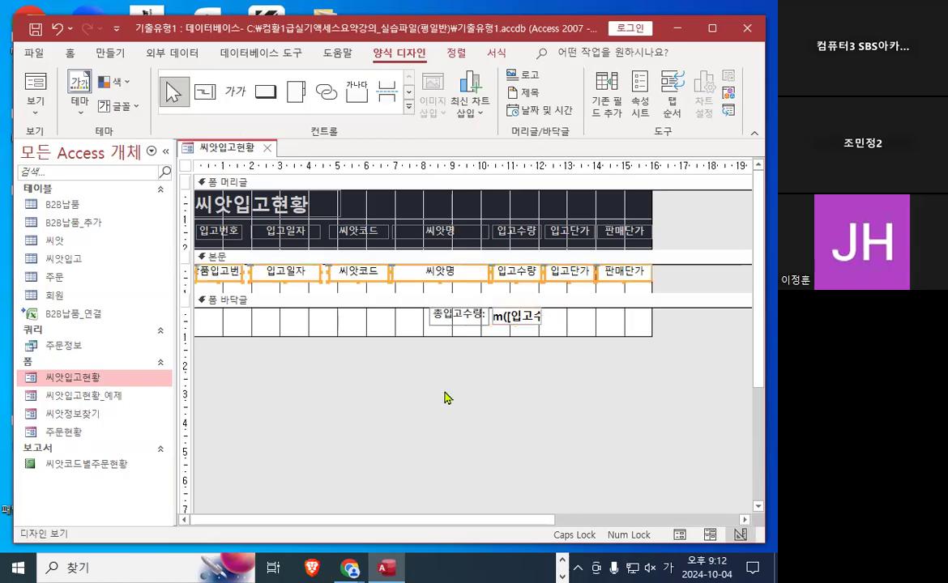
Clear the selection and enclose the whole row of 본문 controls, from 판매단가 to 상품입고번호, in a selection rectangle.
left_click(693, 286)
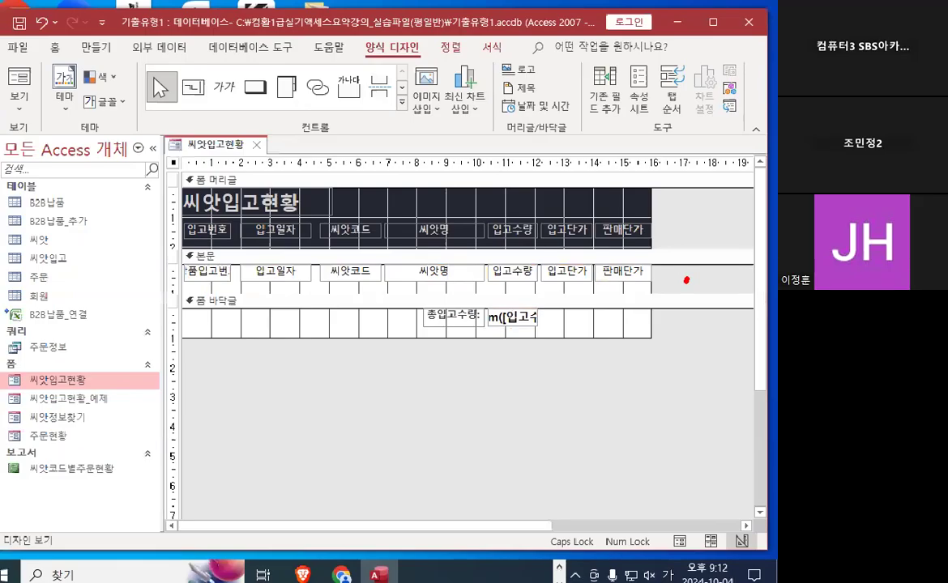
left_click_drag(683, 272, 673, 299)
left_click_drag(645, 376, 686, 439)
left_click_drag(530, 394, 629, 454)
left_click_drag(400, 384, 490, 448)
left_click_drag(315, 379, 448, 462)
left_click_drag(700, 272, 195, 276)
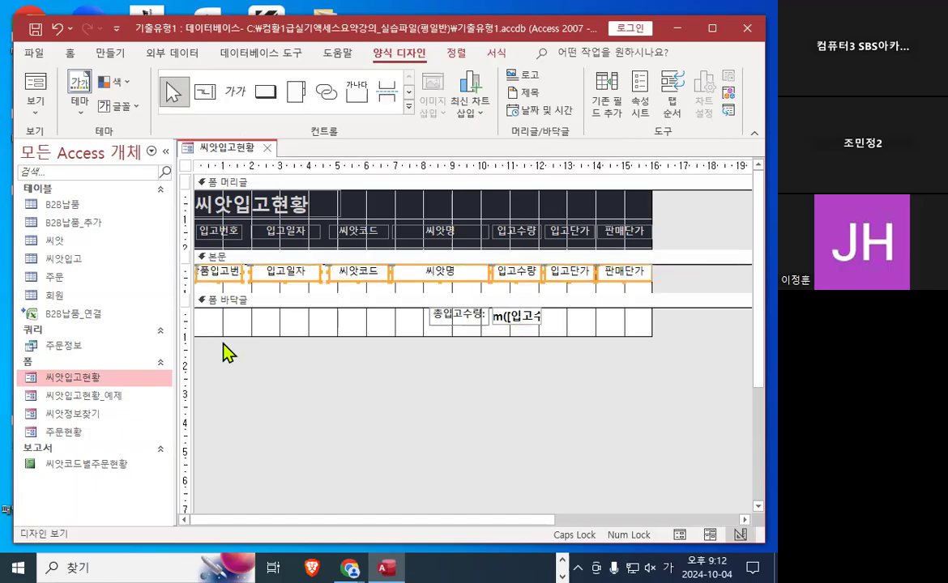
Clear the selection and reselect every 본문 (Detail) control using the vertical ruler beside the section.
left_click(261, 381)
key("ctrl+1")
left_click(189, 273)
mouse_move(204, 277)
left_mouse_down()
mouse_move(175, 239)
mouse_move(205, 274)
left_mouse_up()
key("Escape")
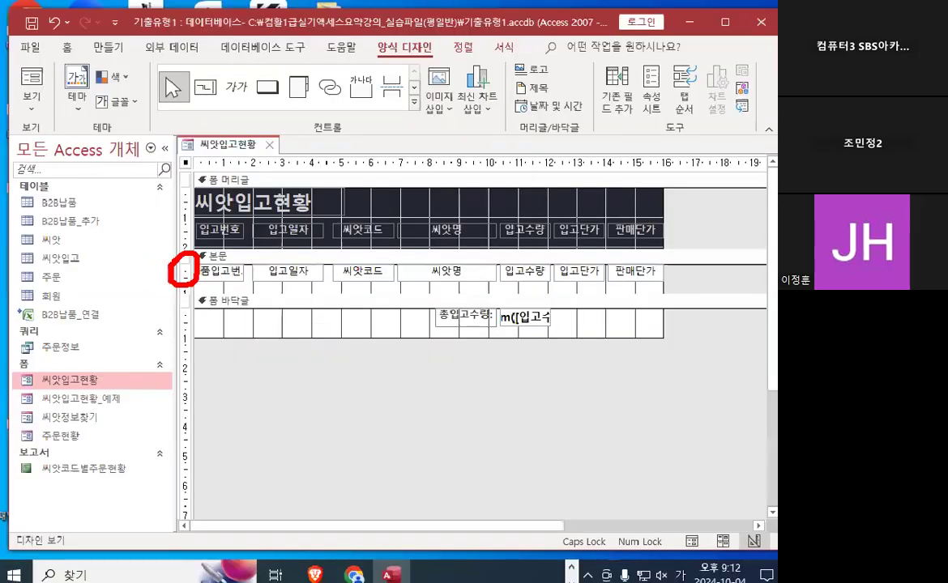
left_click(186, 273)
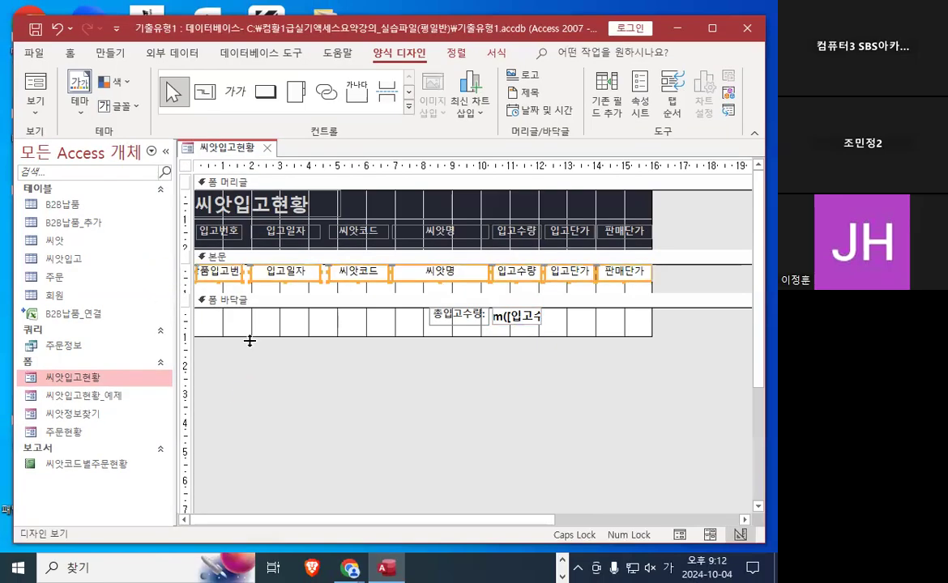
Open the 조건부 서식 (Conditional Formatting) rules manager for the selected detail controls.
key("ctrl+1")
key("Escape")
key("ctrl+1")
mouse_move(541, 82)
left_mouse_down()
mouse_move(436, 113)
mouse_move(507, 73)
mouse_move(516, 93)
left_mouse_up()
key("Escape")
left_click(490, 67)
key("ctrl+1")
mouse_move(674, 172)
left_mouse_down()
mouse_move(584, 118)
mouse_move(673, 159)
left_mouse_up()
key("Escape")
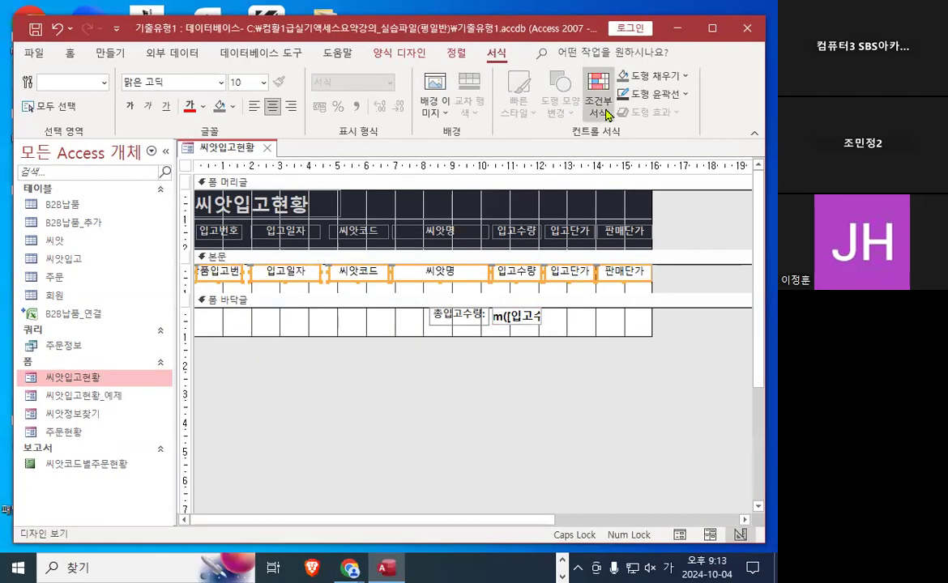
left_click(599, 105)
key("ctrl+1")
mouse_move(189, 223)
left_mouse_down()
mouse_move(256, 219)
mouse_move(197, 209)
left_mouse_up()
key("Escape")
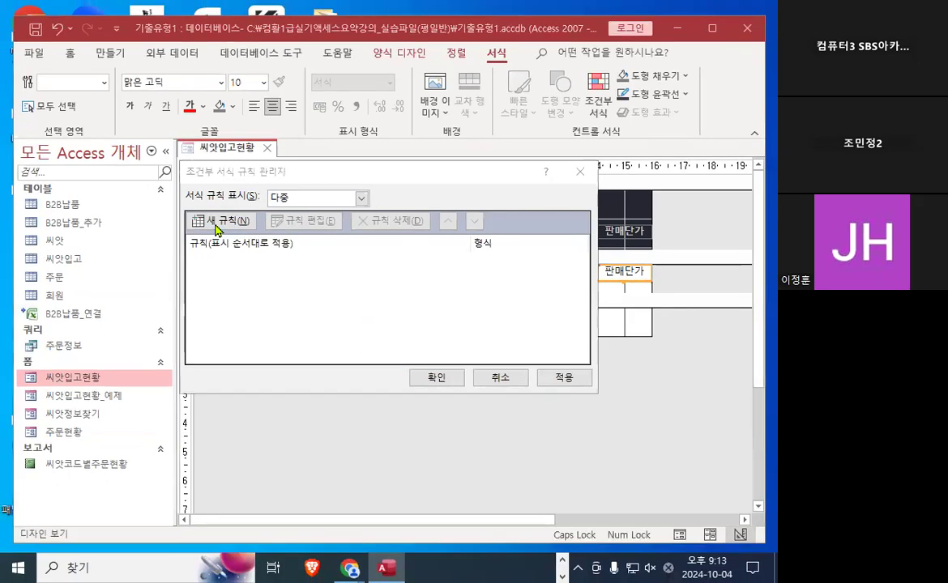
Add a new formatting rule based on the current record's value or an expression, with the condition type 식이 (Expression Is).
left_click(219, 220)
key("ctrl+1")
left_click_drag(160, 173, 258, 117)
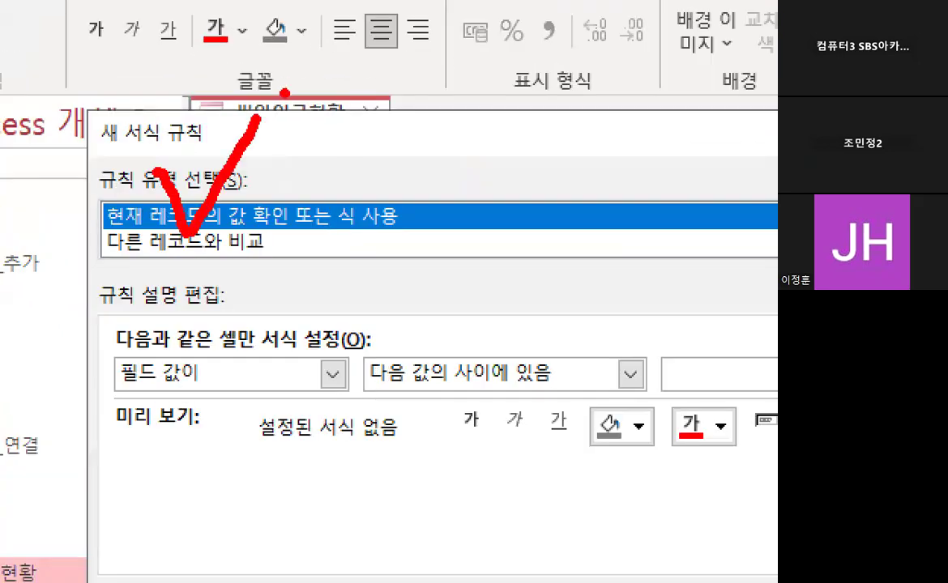
key("Escape")
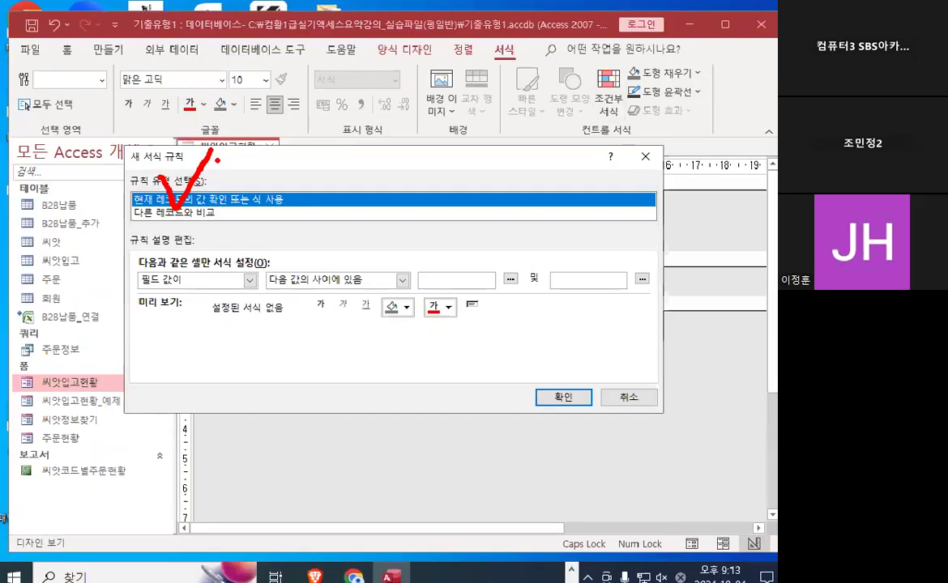
key("ctrl+1")
mouse_move(184, 288)
left_mouse_down()
mouse_move(126, 282)
mouse_move(175, 256)
left_mouse_up()
key("Escape")
left_click(341, 267)
left_click(195, 309)
Enter [입고수량]>=50 as the expression of the new formatting rule.
key("ctrl+1")
mouse_move(174, 270)
left_mouse_down()
mouse_move(144, 287)
mouse_move(172, 258)
left_mouse_up()
key("Escape")
left_click(471, 276)
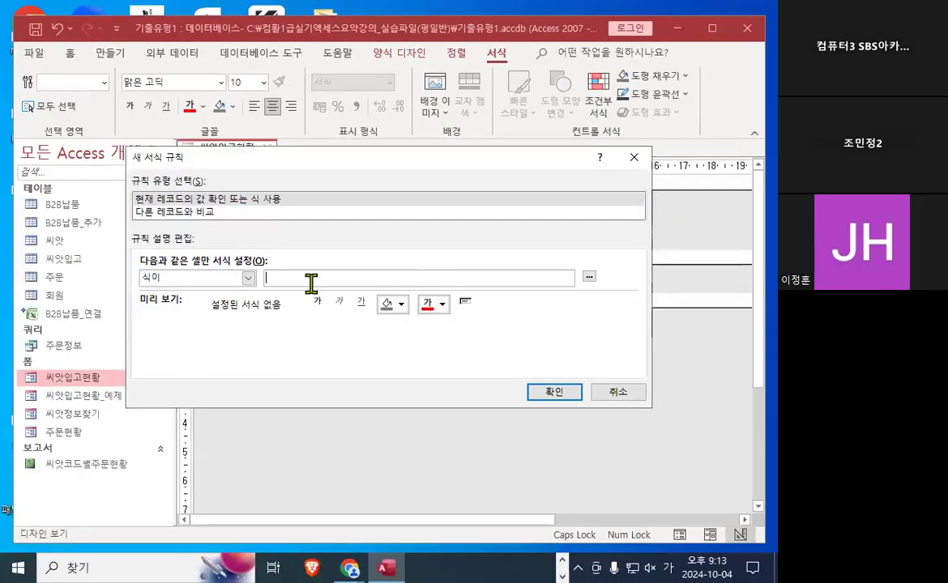
type("[입고수량]>=50")
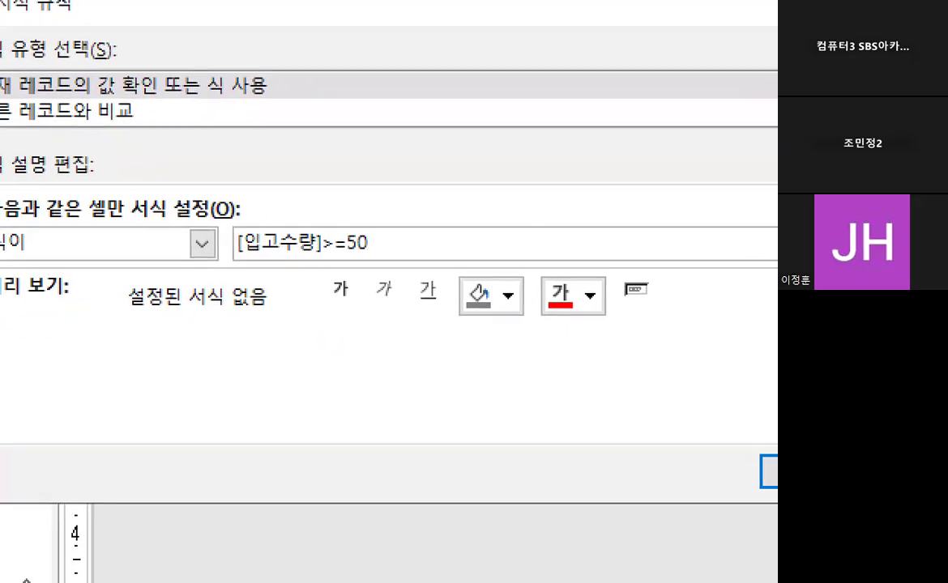
mouse_move(420, 256)
left_mouse_down()
mouse_move(222, 228)
mouse_move(423, 258)
left_mouse_up()
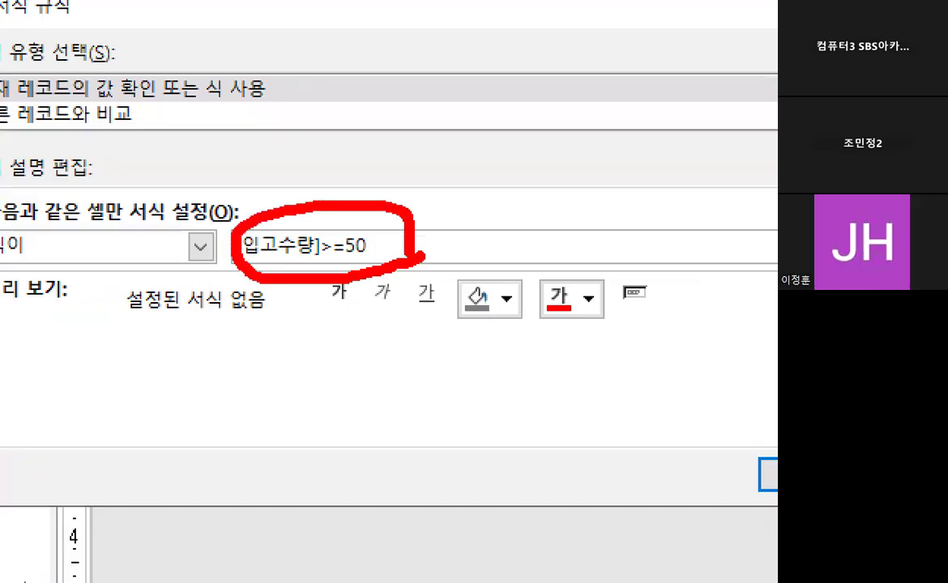
left_click_drag(401, 347, 482, 272)
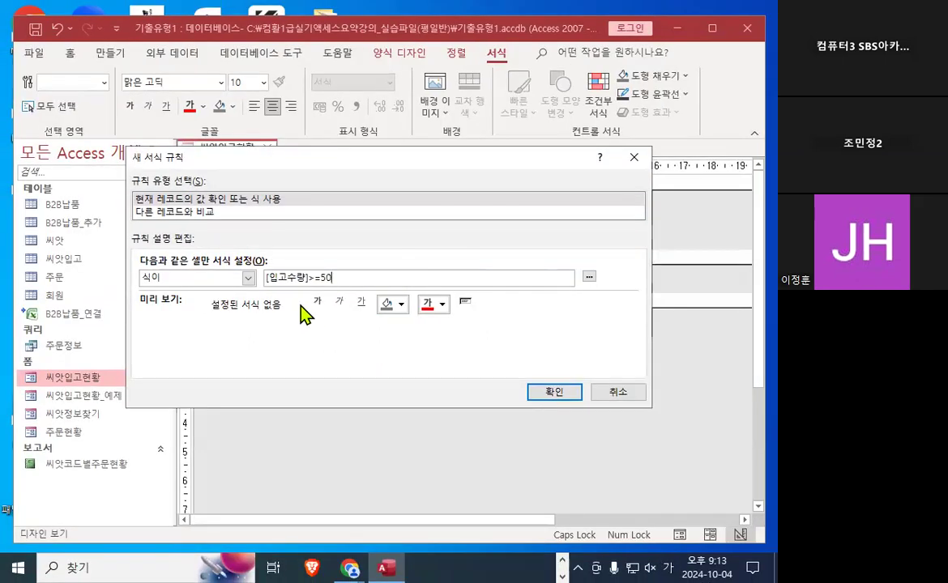
Apply bold and underline as the text formatting of the new rule.
left_click(316, 301)
mouse_move(335, 311)
left_mouse_down()
mouse_move(315, 316)
mouse_move(344, 253)
left_mouse_up()
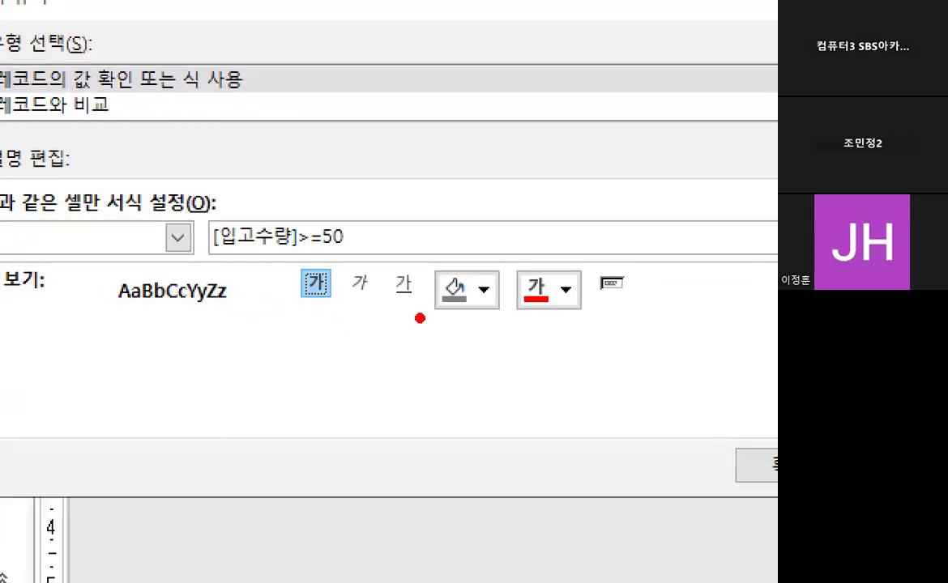
mouse_move(450, 315)
left_mouse_down()
mouse_move(377, 318)
mouse_move(445, 284)
mouse_move(444, 322)
left_mouse_up()
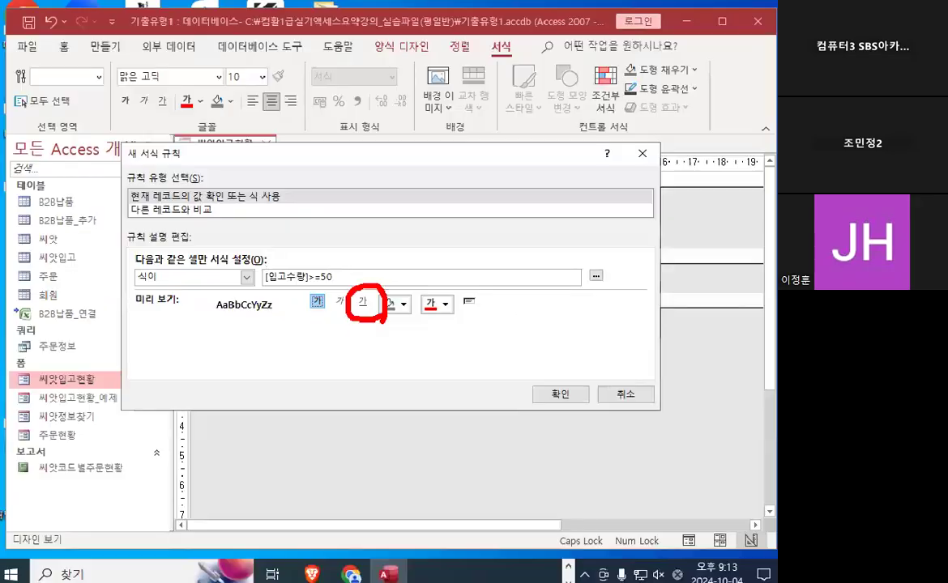
mouse_move(380, 305)
left_mouse_down()
mouse_move(336, 294)
mouse_move(380, 290)
left_mouse_up()
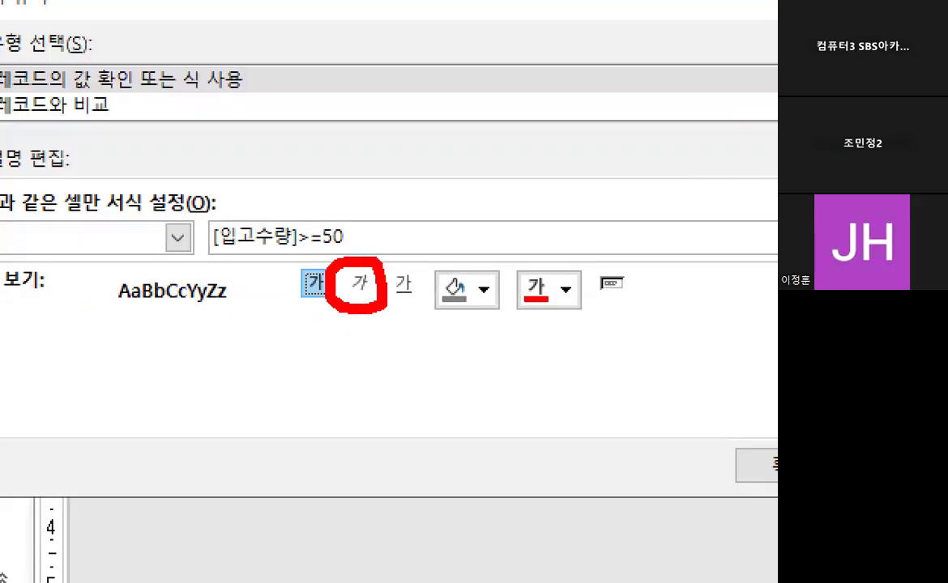
left_click(361, 302)
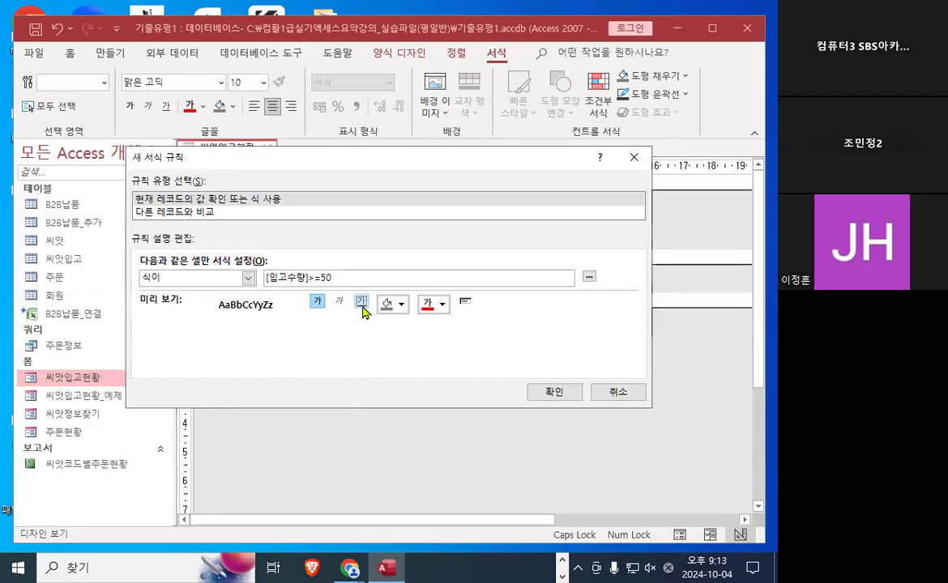
mouse_move(314, 313)
left_mouse_down()
mouse_move(326, 310)
mouse_move(318, 294)
left_mouse_up()
mouse_move(373, 304)
left_mouse_down()
mouse_move(378, 322)
mouse_move(183, 285)
mouse_move(344, 311)
left_mouse_up()
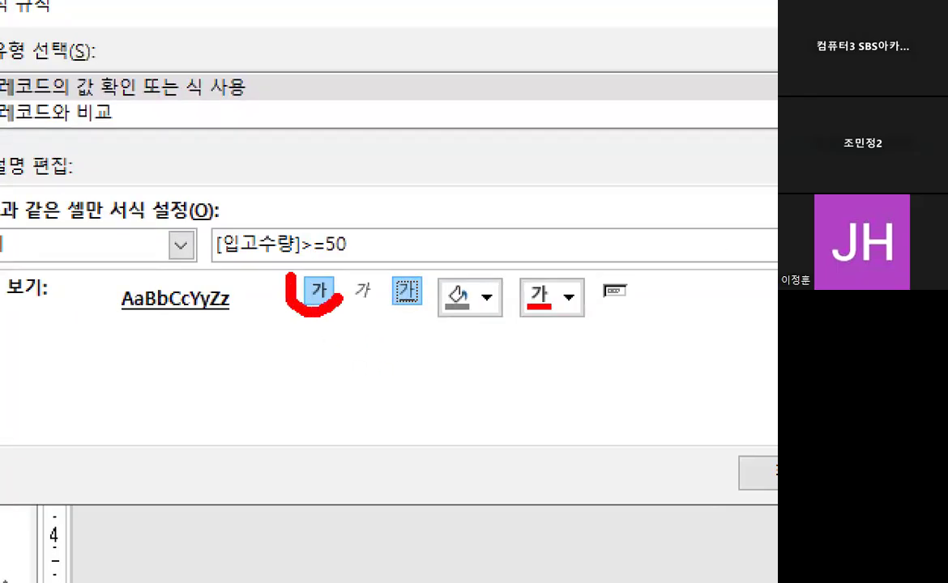
key("Escape")
key("ctrl+1")
left_click(318, 307)
key("Escape")
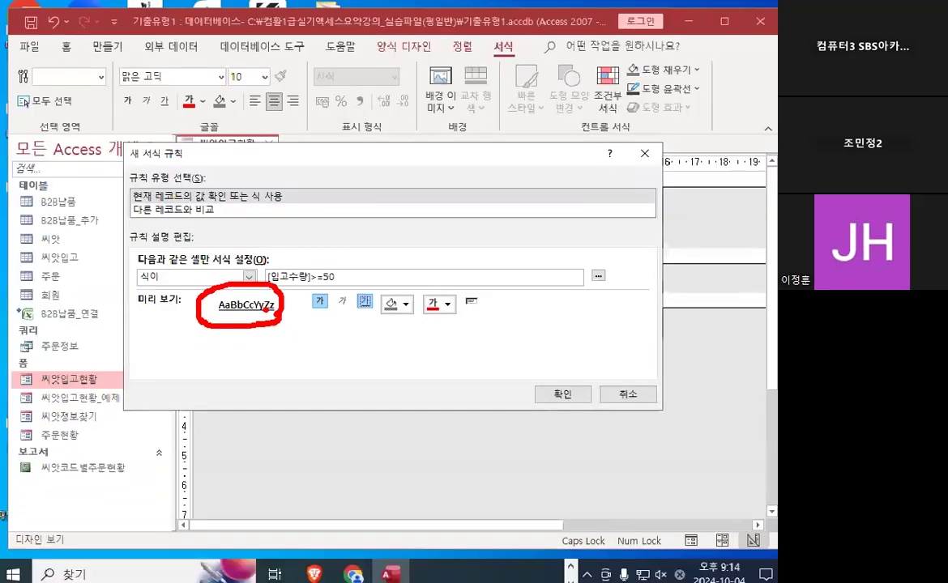
Confirm the new conditional formatting rule for the detail controls and show the 씨앗입고현황 form in Form View.
left_click(545, 394)
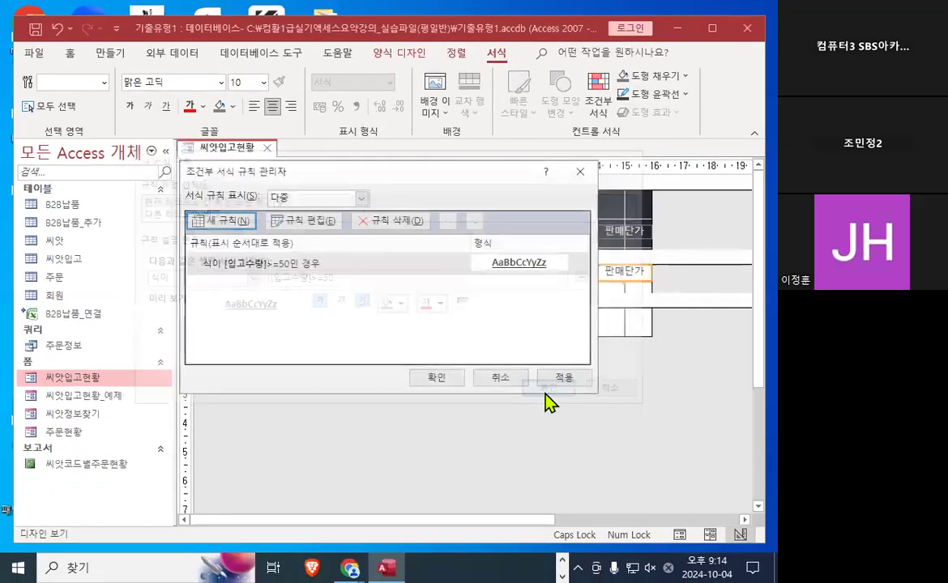
left_click(444, 379)
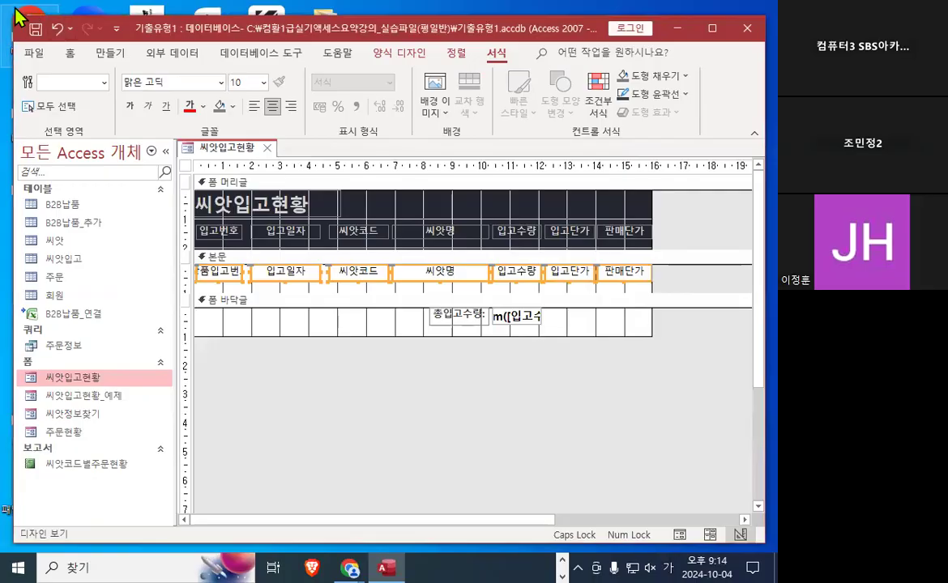
right_click(227, 148)
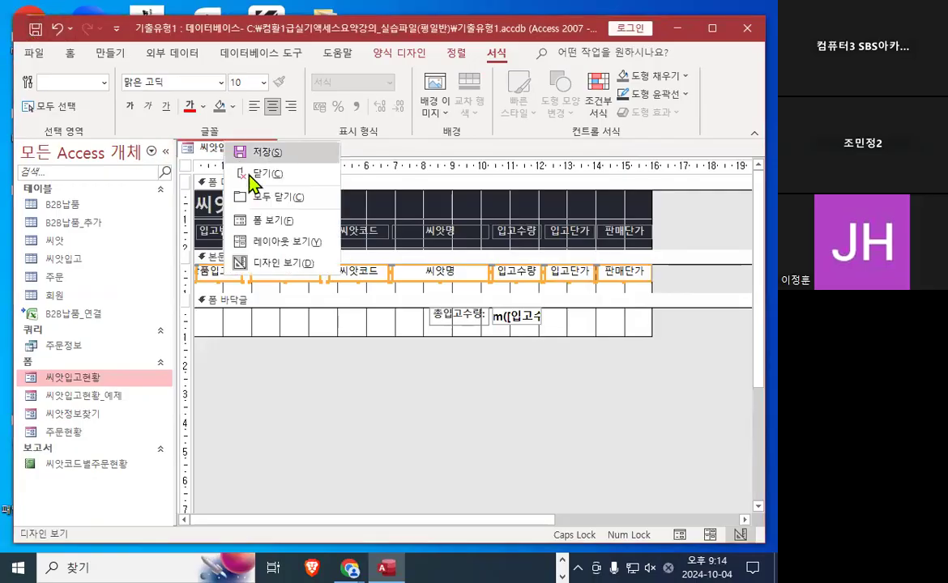
left_click(283, 226)
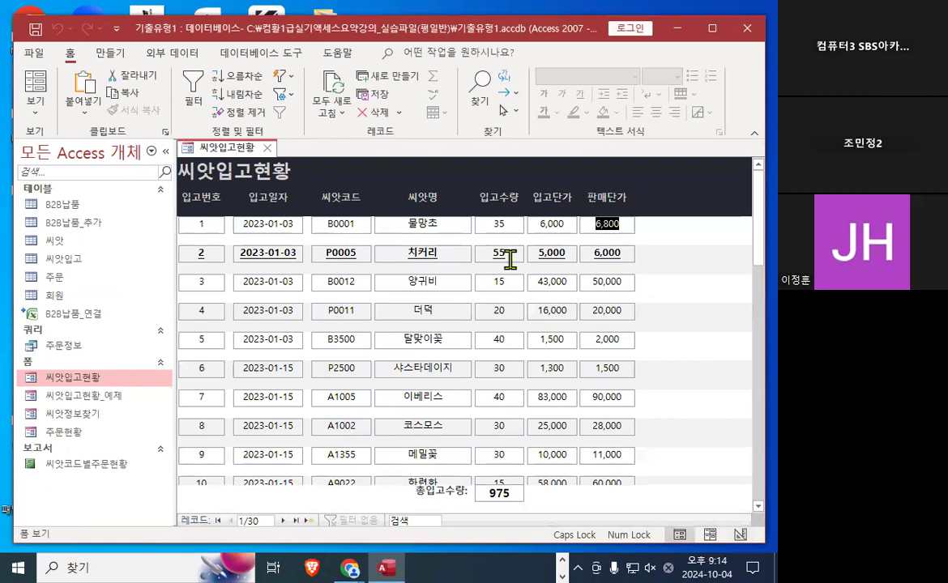
Examine the form's records to check that bold and underline apply only where 입고수량 is 50 or more.
key("ctrl+1")
mouse_move(532, 264)
left_mouse_down()
mouse_move(521, 285)
mouse_move(473, 236)
mouse_move(510, 281)
left_mouse_up()
mouse_move(604, 225)
left_mouse_down()
mouse_move(611, 261)
mouse_move(671, 192)
left_mouse_up()
left_click_drag(524, 158, 474, 223)
left_click_drag(479, 166, 536, 236)
key("Escape")
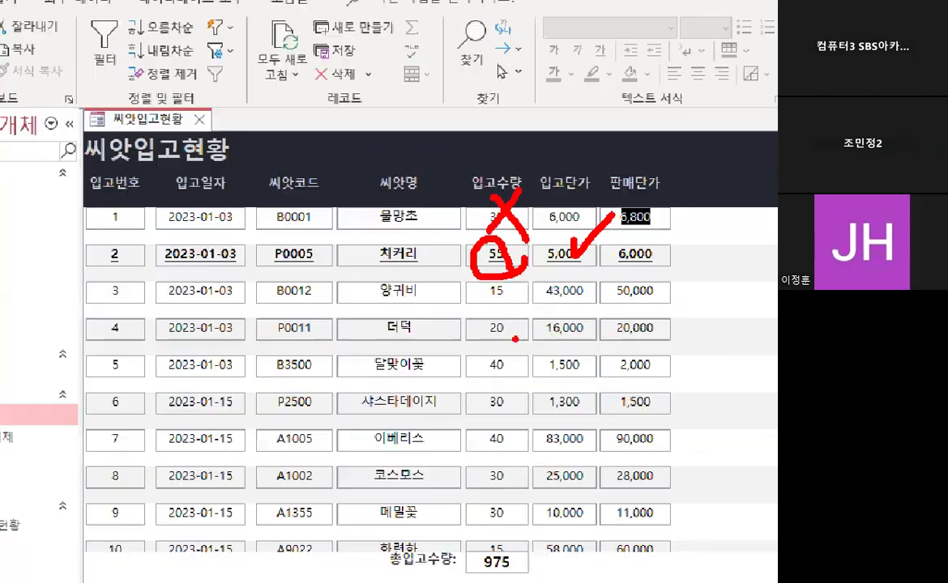
scroll(555, 366, "down", 2)
scroll(555, 366, "down", 2)
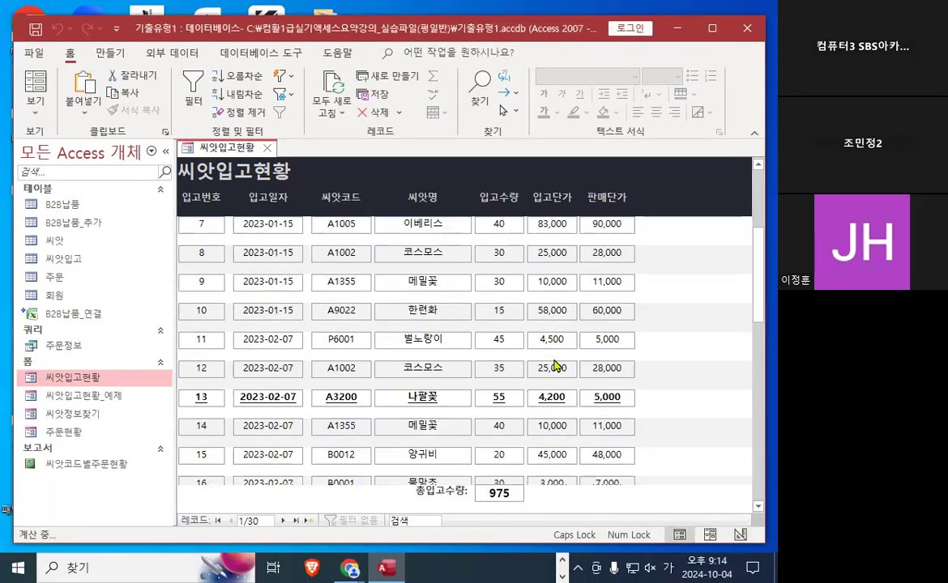
key("ctrl+1")
mouse_move(469, 366)
left_mouse_down()
mouse_move(524, 361)
mouse_move(434, 363)
left_mouse_up()
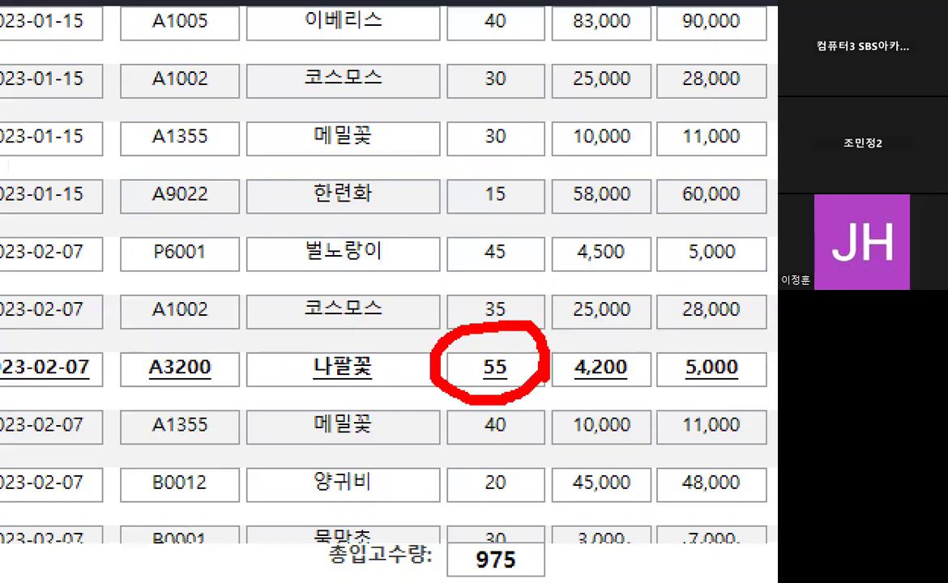
mouse_move(296, 322)
left_mouse_down()
mouse_move(320, 366)
mouse_move(428, 231)
left_mouse_up()
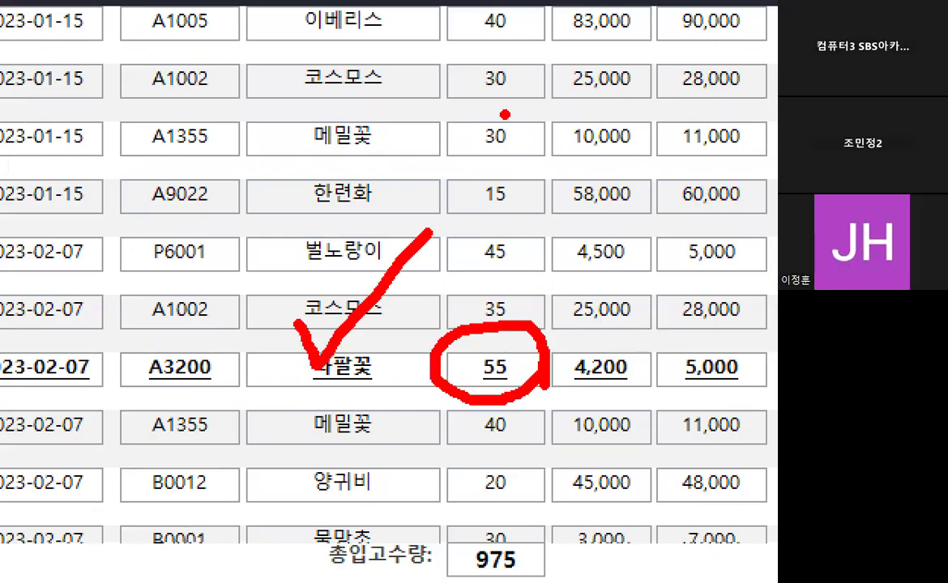
key("Escape")
key("Escape")
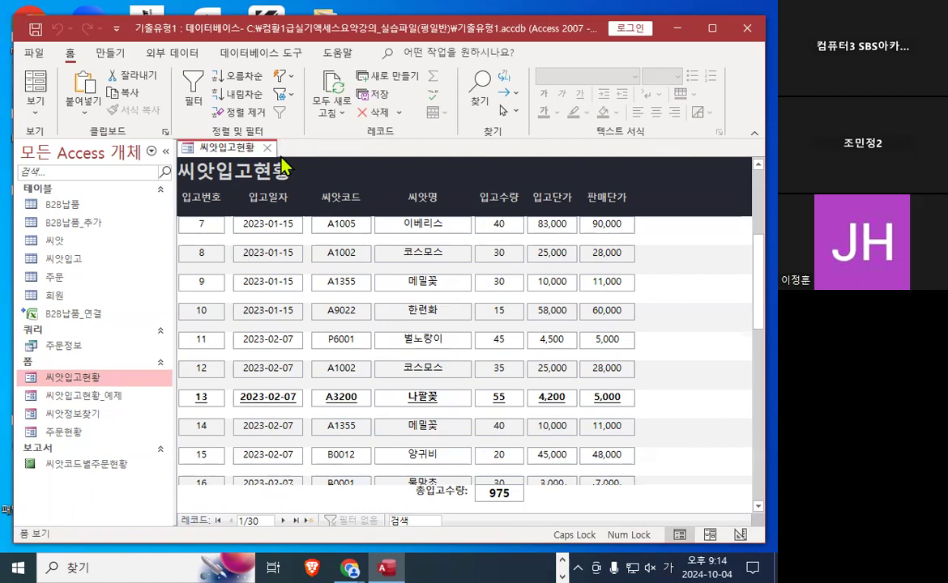
Return the 씨앗입고현황 form to Design View and close it.
left_click(39, 116)
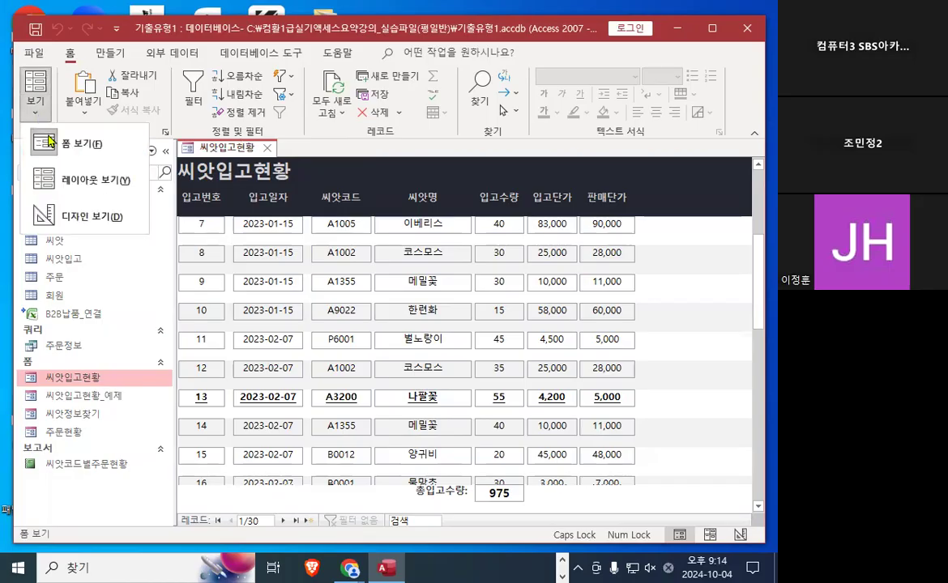
left_click(49, 213)
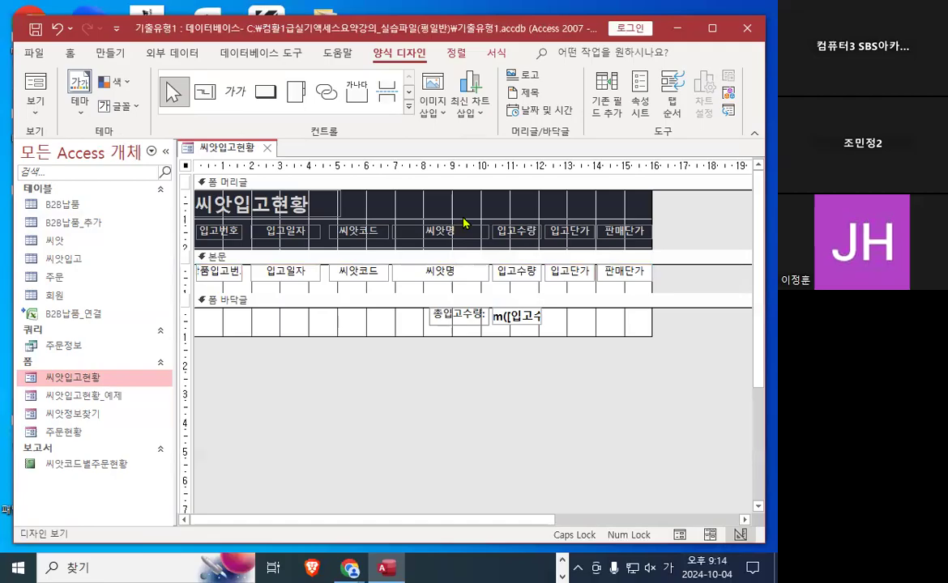
left_click(264, 148)
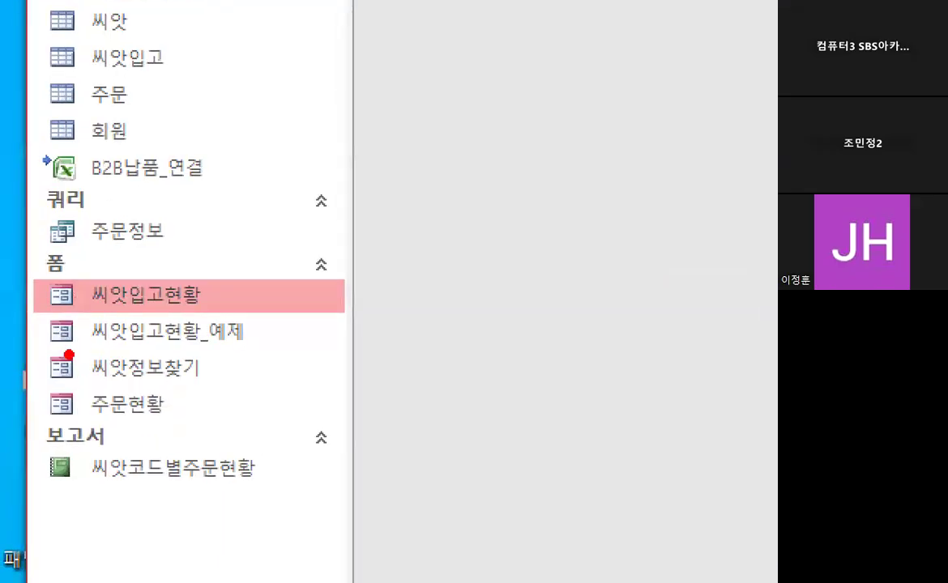
left_click_drag(69, 347, 276, 347)
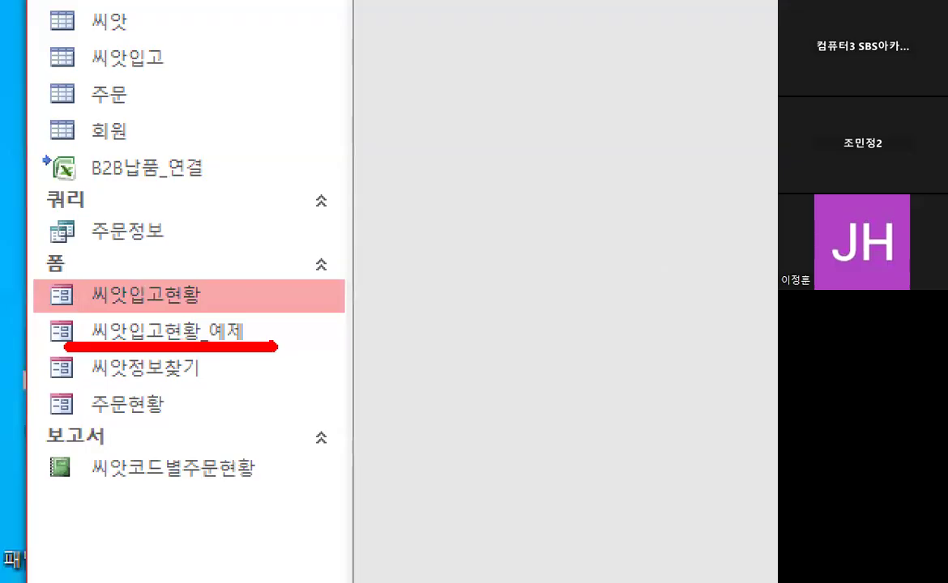
left_click_drag(261, 309, 243, 345)
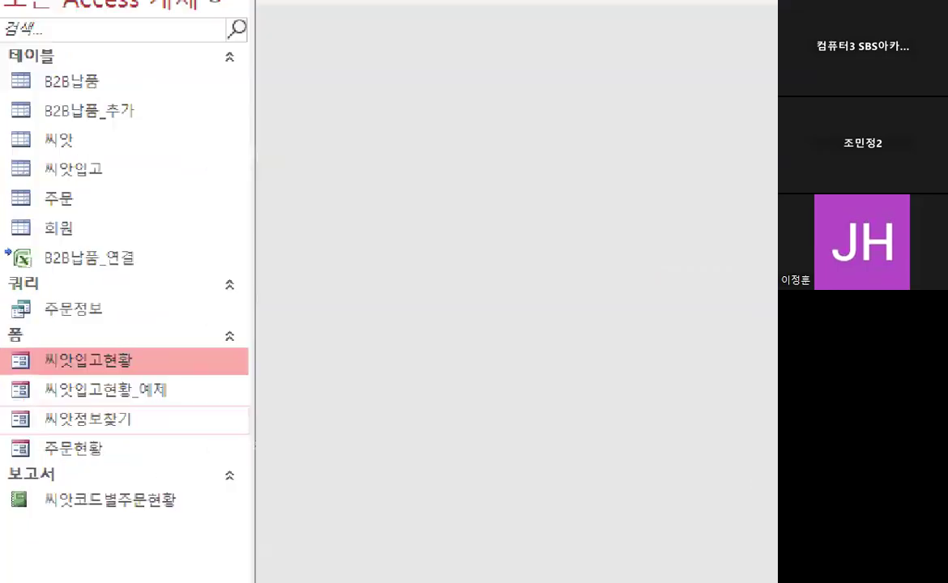
left_click_drag(31, 411, 226, 413)
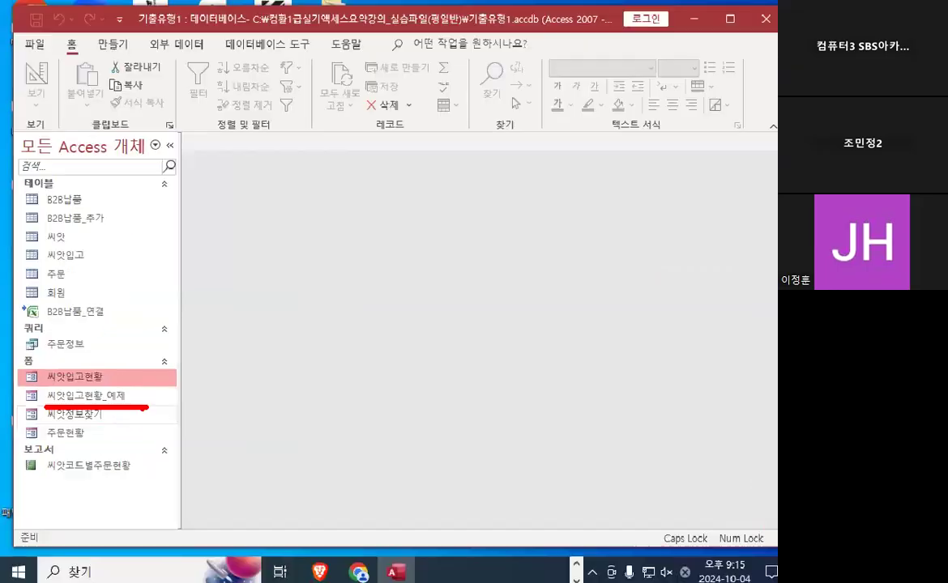
Open the 씨앗입고현황_예제 form in Design View.
right_click(162, 395)
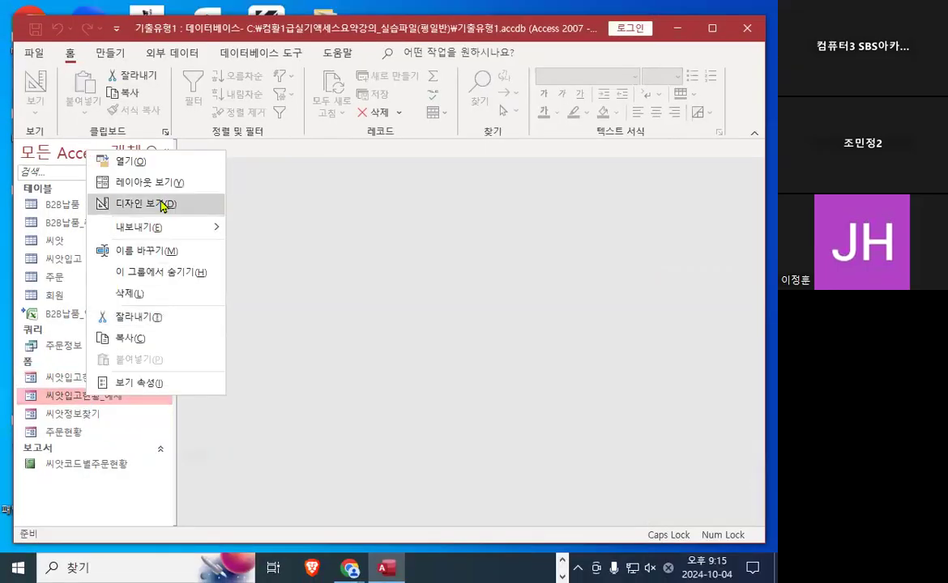
left_click(166, 201)
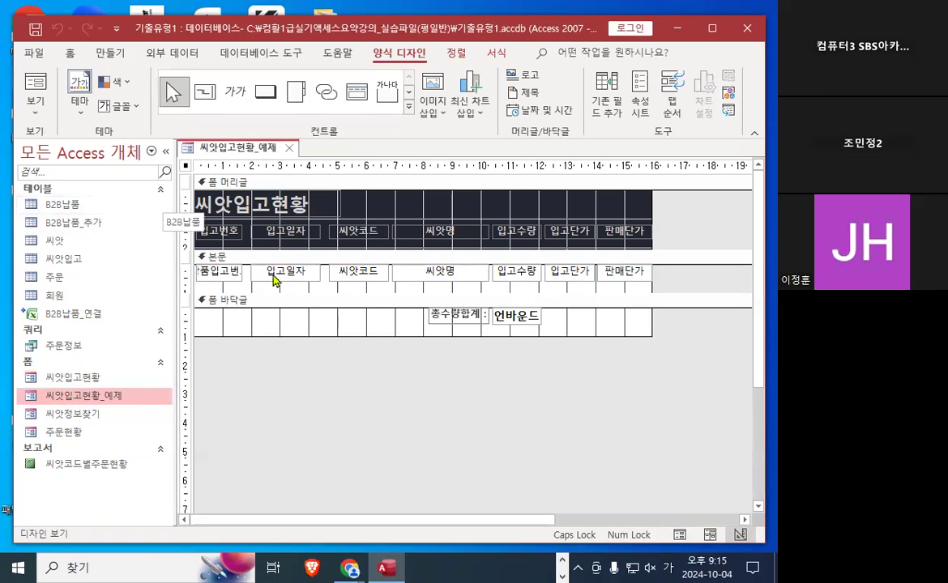
Switch to the Notepad class notes and insert several blank lines above the <기출유형2> heading.
key("alt+Tab")
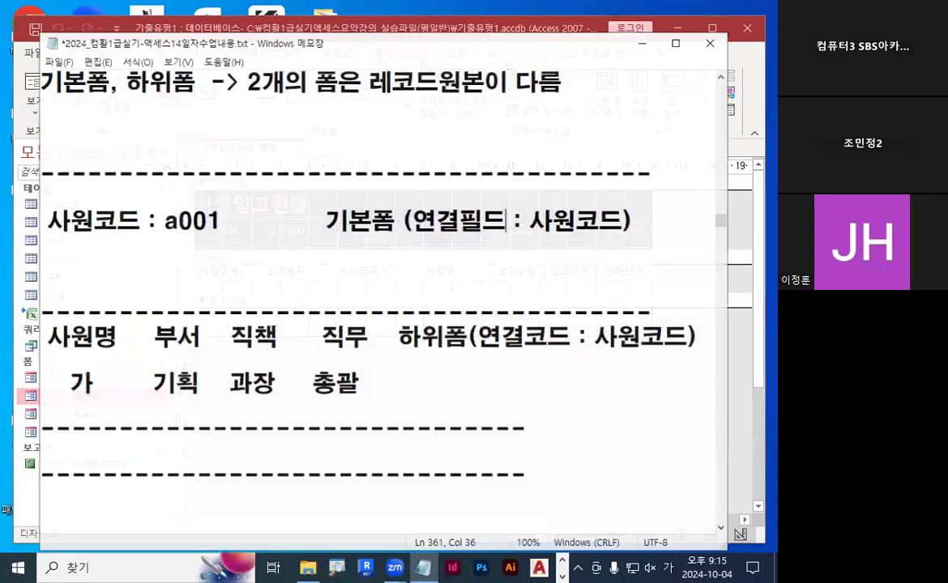
scroll(257, 419, "down", 8)
scroll(257, 424, "down", 10)
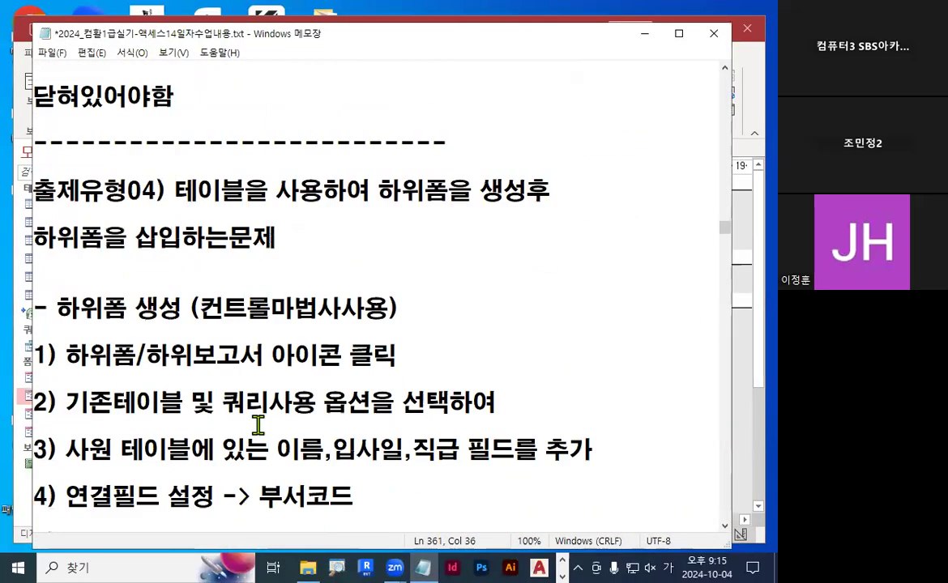
scroll(257, 433, "down", 3)
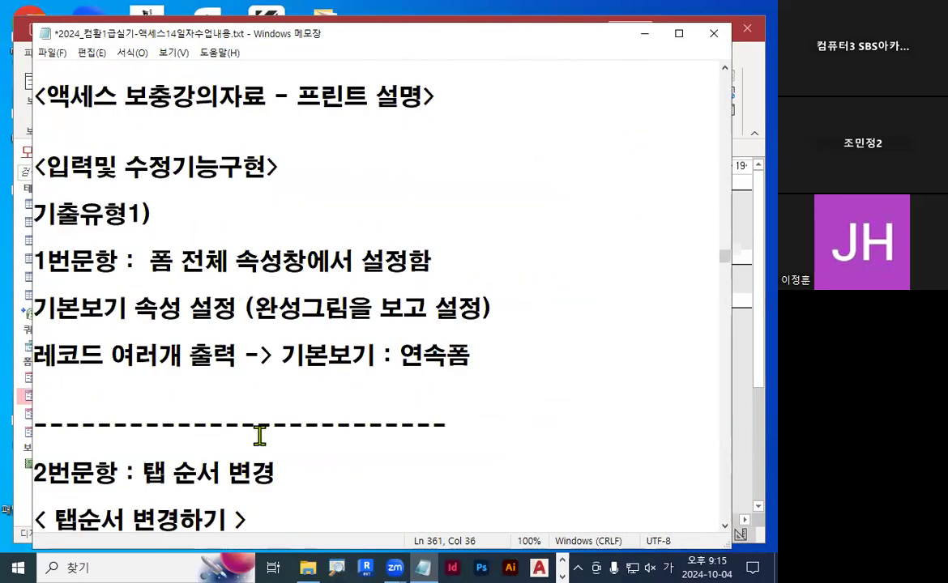
scroll(259, 362, "down", 1)
scroll(282, 367, "down", 7)
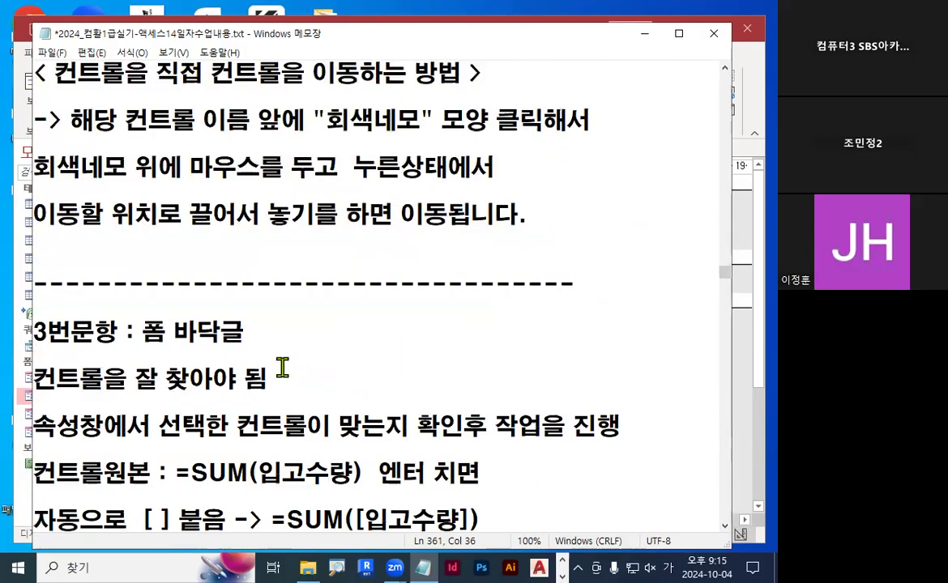
scroll(282, 367, "down", 7)
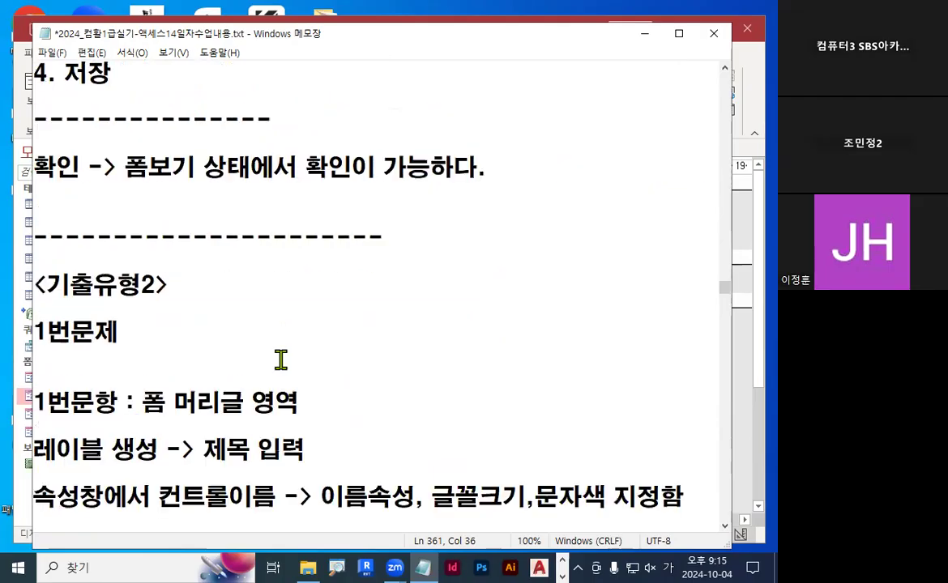
left_click(273, 262)
key("Return")
key("Return")
key("Return")
key("Return")
key("Return")
key("Return")
key("Return")
key("Return")
key("Return")
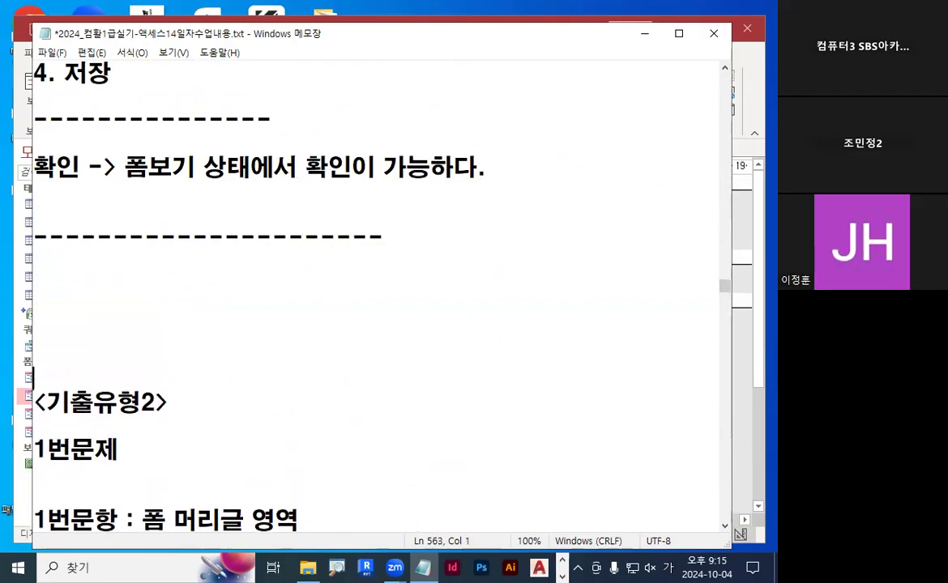
Add the heading <추가문제> under the dashed line before <기출유형2>, and start a line 도메인함수 : beneath it.
key("Up")
key("Up")
key("Up")
left_click(192, 269)
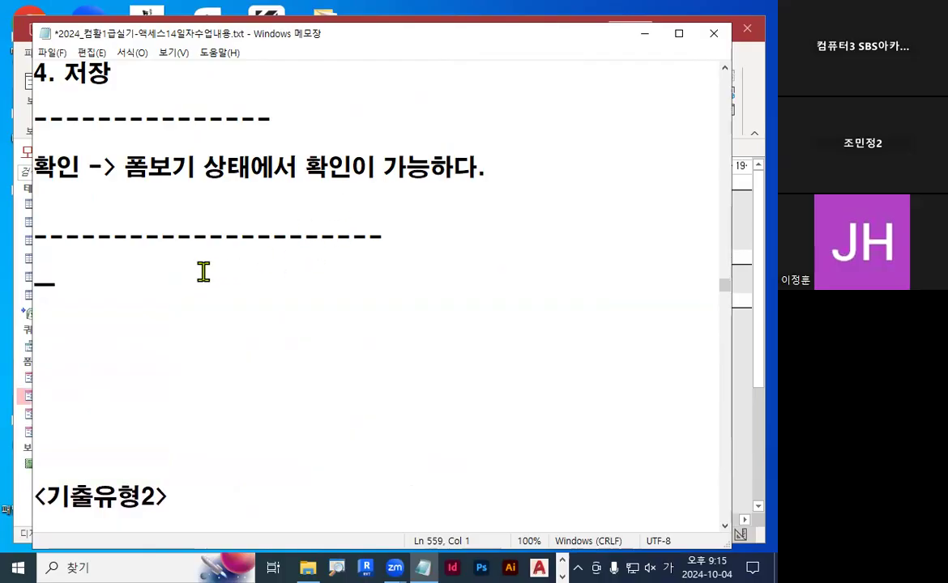
type("<투가")
key("BackSpace")
key("BackSpace")
key("BackSpace")
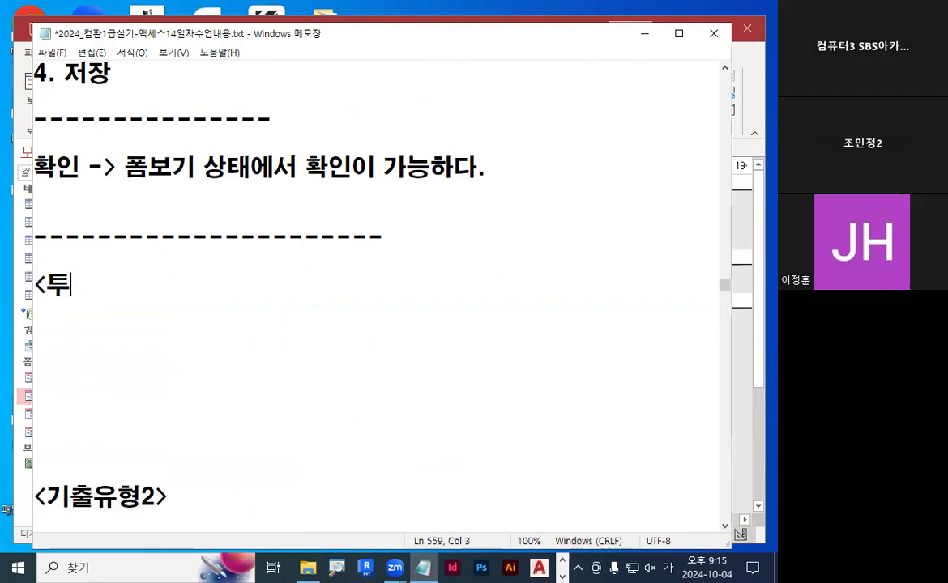
type("추가문제")
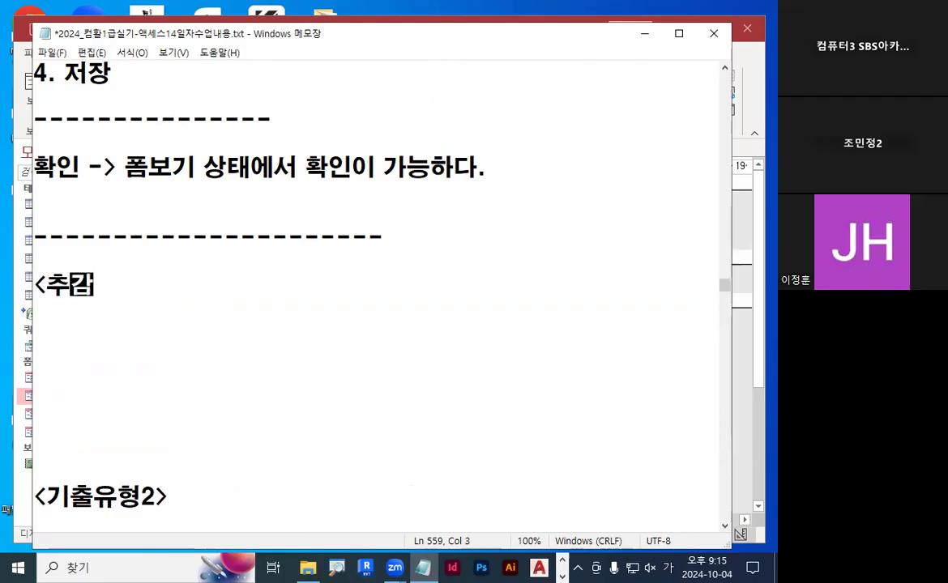
key("Return")
key("Return")
key("Return")
key("Up")
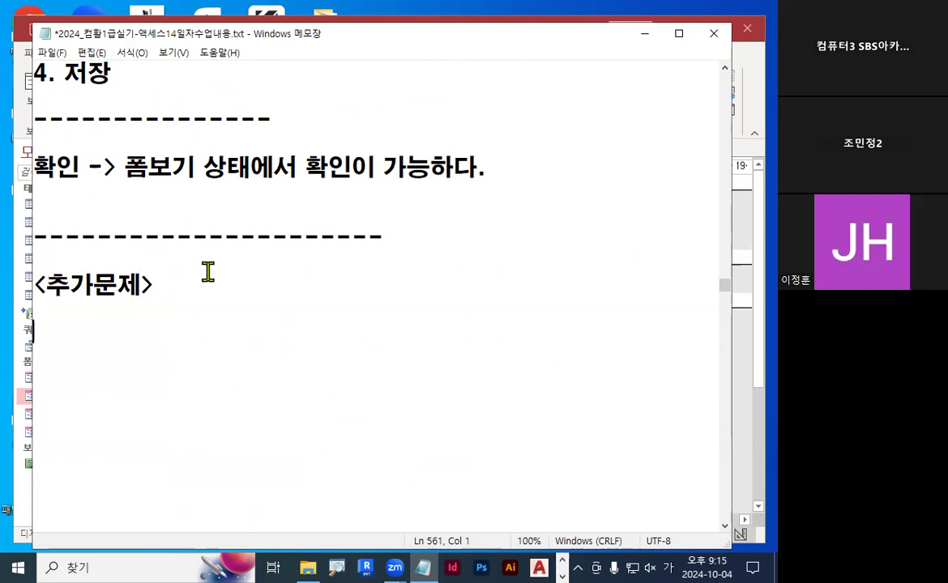
type("도메인함수 :")
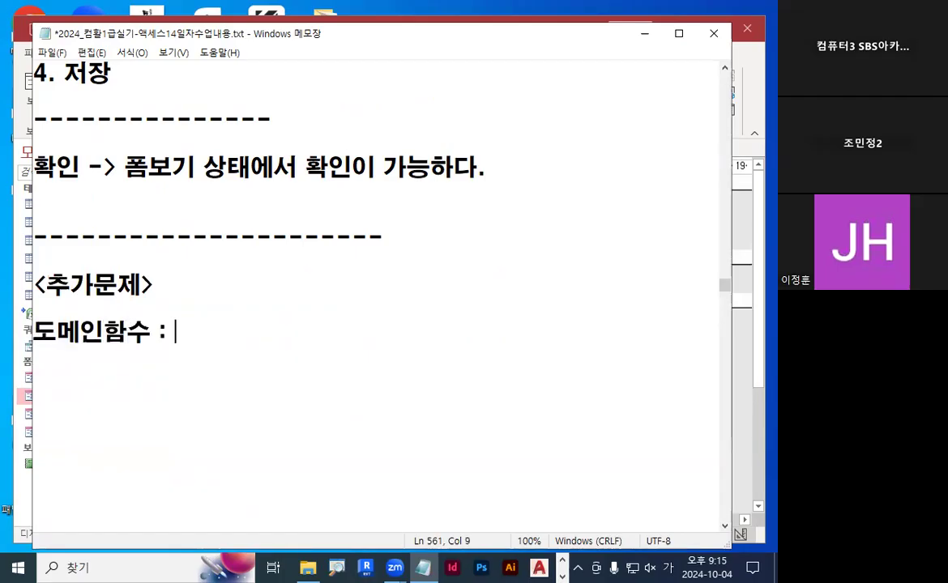
type(" ㅇ")
key("BackSpace")
type("ㅇㄴ")
key("BackSpace")
key("BackSpace")
key("Hangul")
type("ds")
key("BackSpace")
key("BackSpace")
type("d")
key("BackSpace")
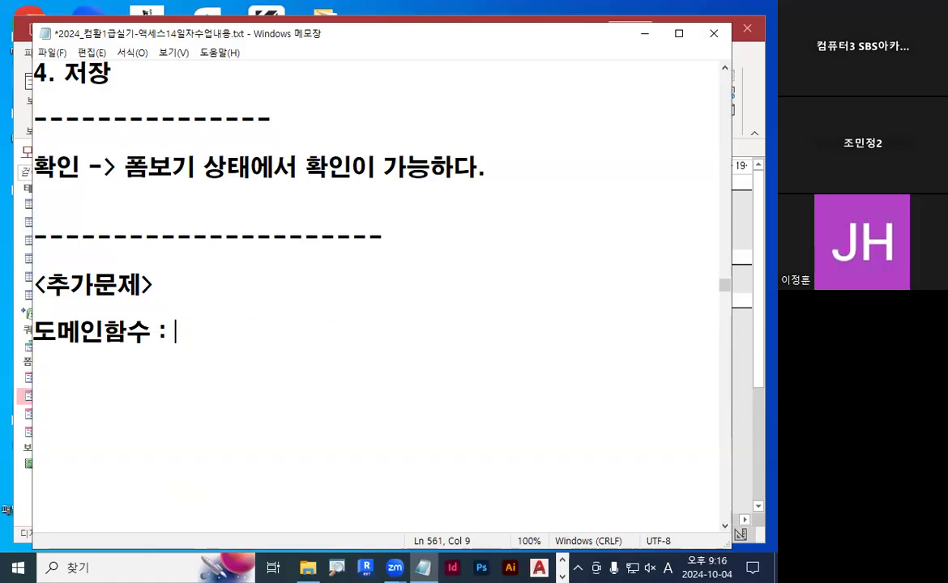
Complete the 도메인함수 line with DSUM,DAVG,DCOUNT,DLOOKUP and add DMAX, DMIN on the line below.
type("DS")
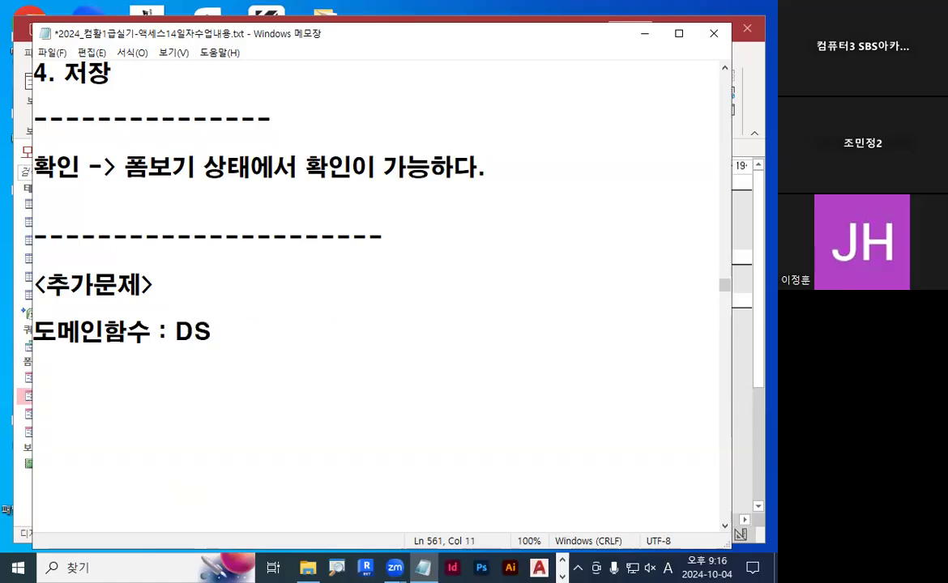
type("UM")
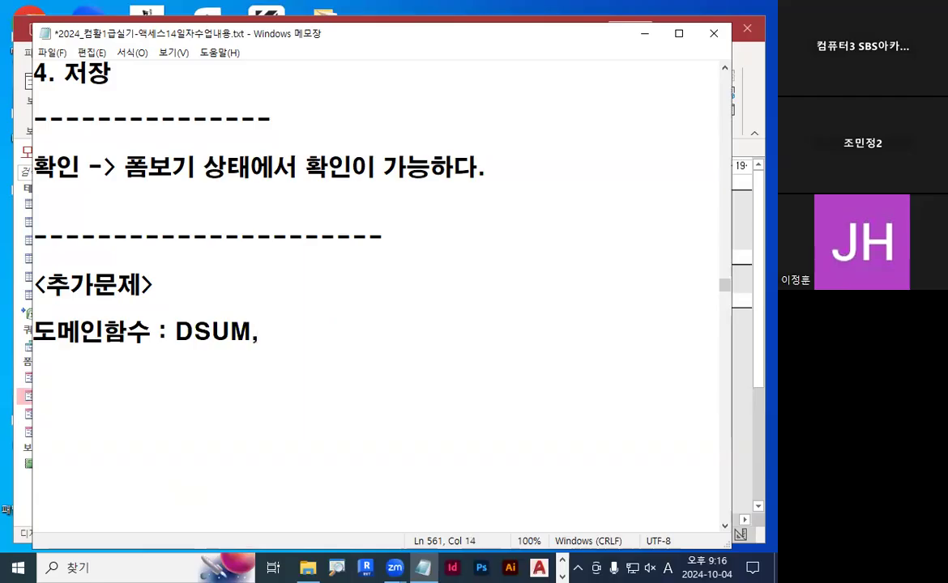
type(",DAVG")
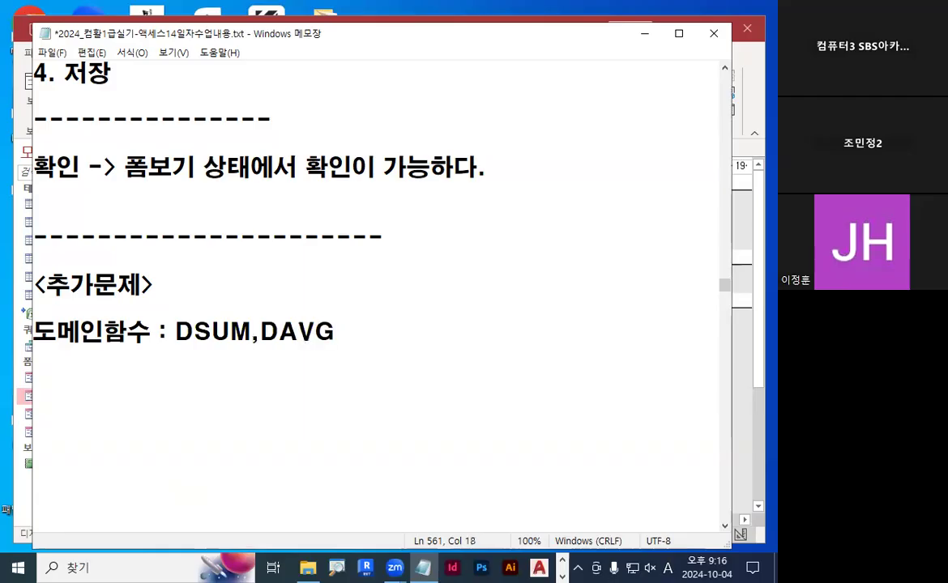
type(",DC")
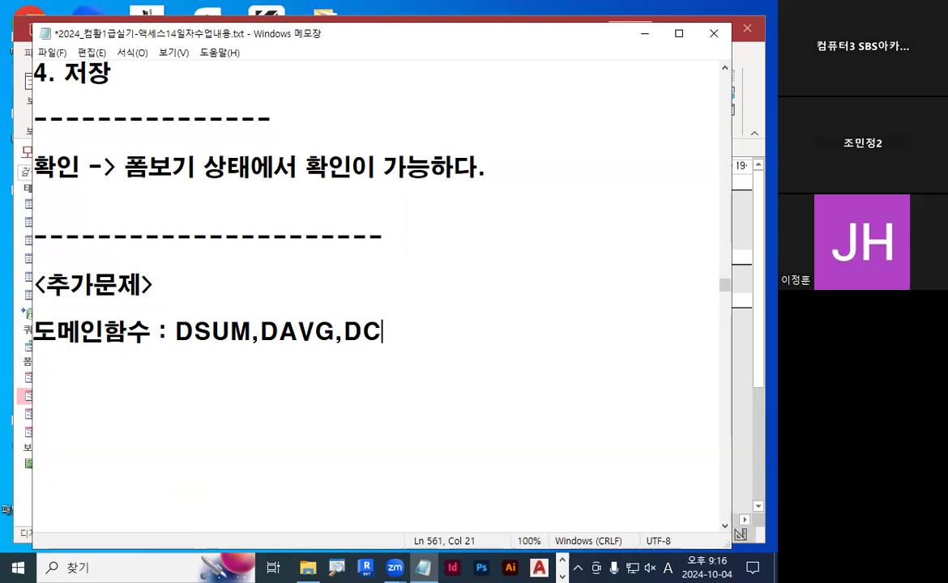
type("OUNT")
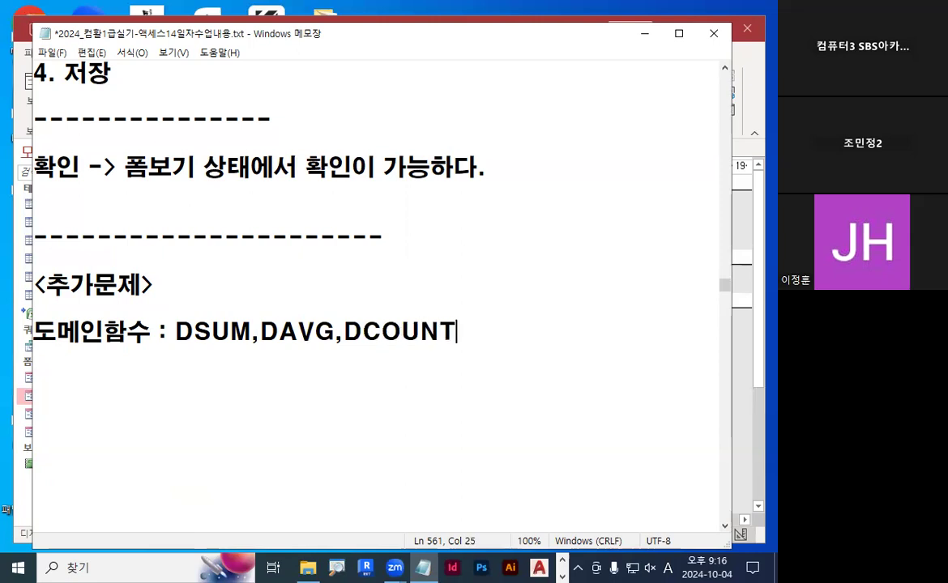
type(",DLOO")
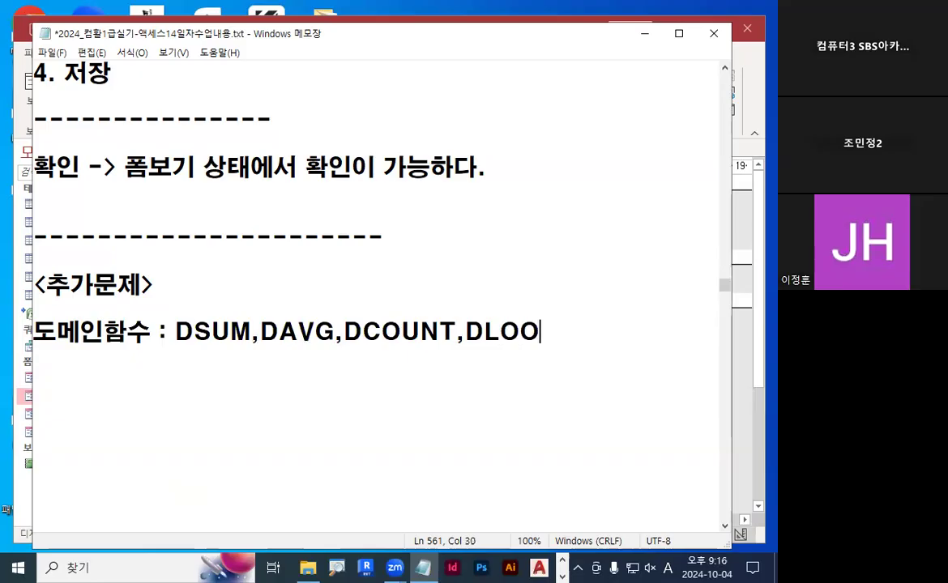
type("KUP")
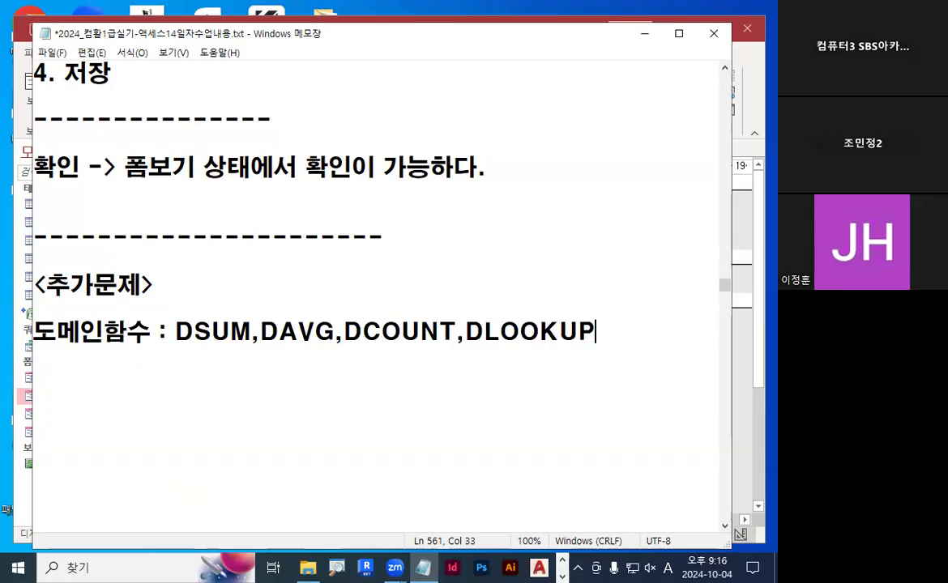
key("Return")
type("D")
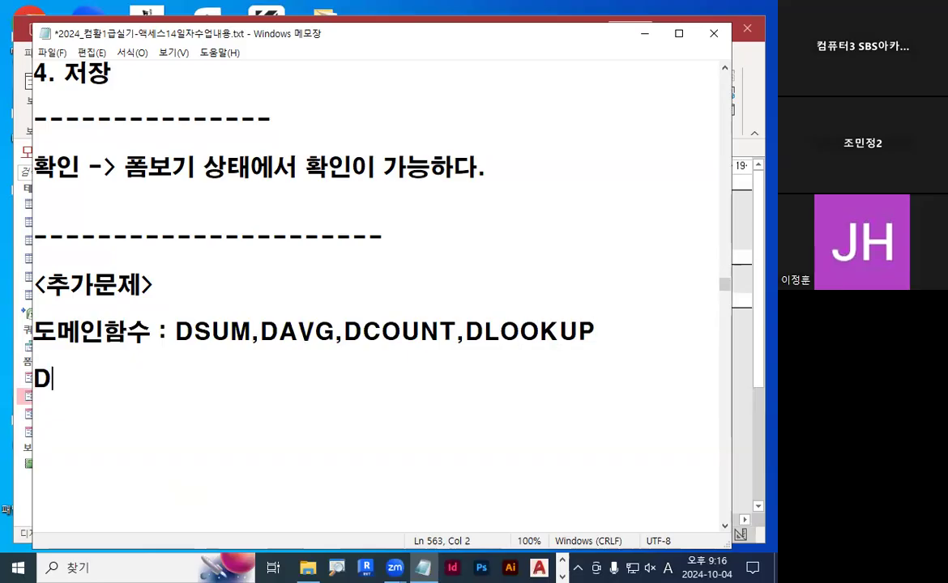
type("MAX")
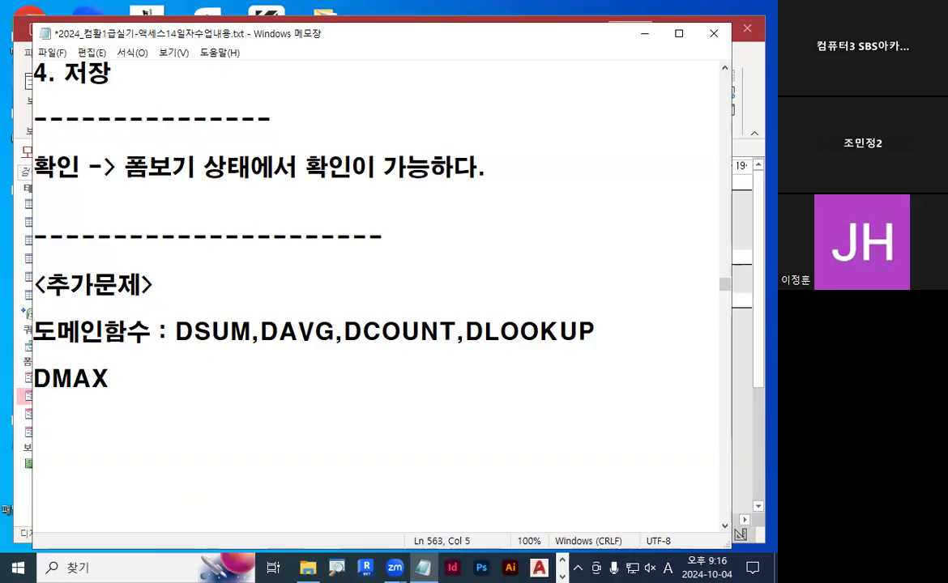
type(", DMIN")
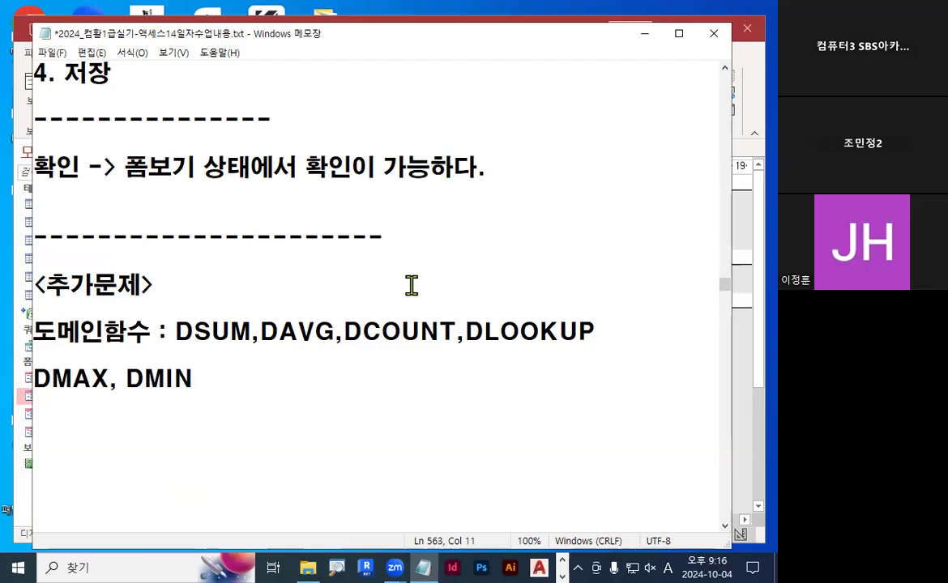
left_click_drag(175, 347, 606, 347)
left_click_drag(212, 308, 237, 314)
left_click_drag(300, 300, 340, 308)
left_click_drag(397, 285, 444, 308)
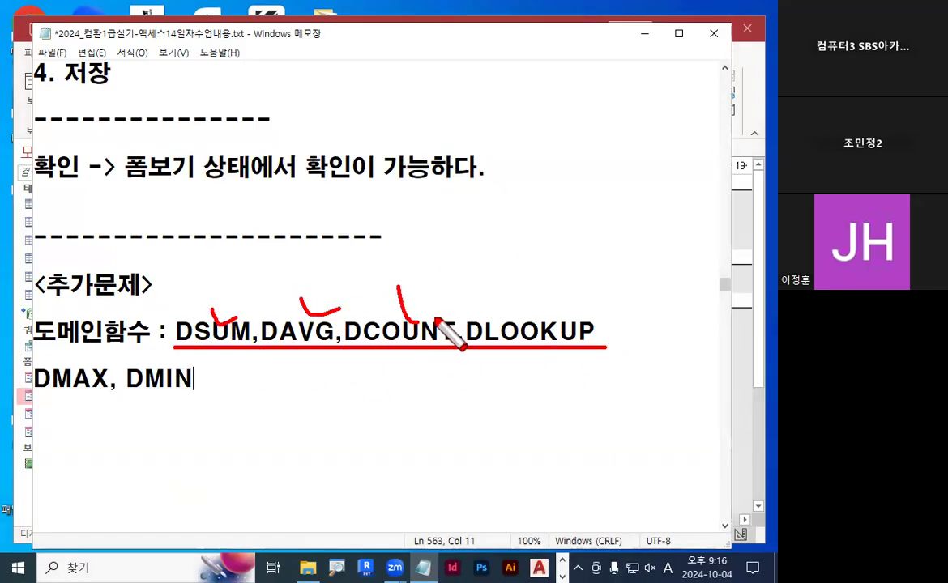
left_click_drag(502, 279, 534, 284)
left_click(146, 427)
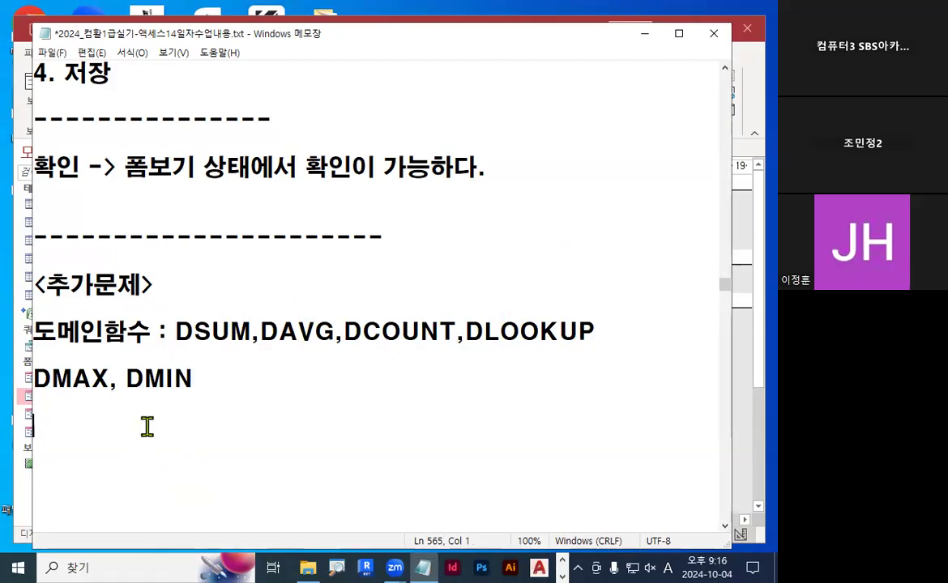
scroll(146, 427, "down", 1)
left_click_drag(104, 260, 16, 259)
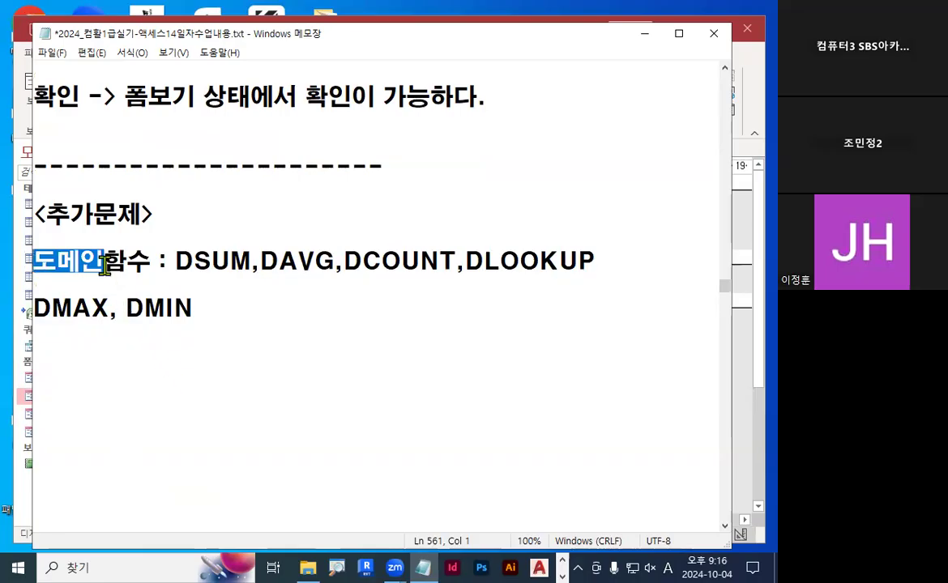
Write the syntax =DSUM("필드명","원본","조건") below the DMAX, DMIN line, leaving a gap between them.
left_click(146, 378)
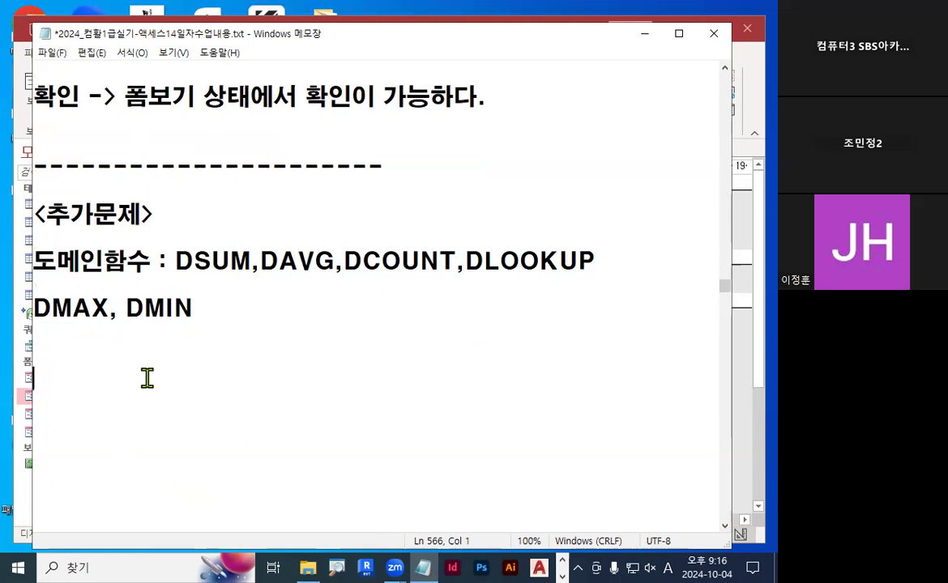
type("=DSU")
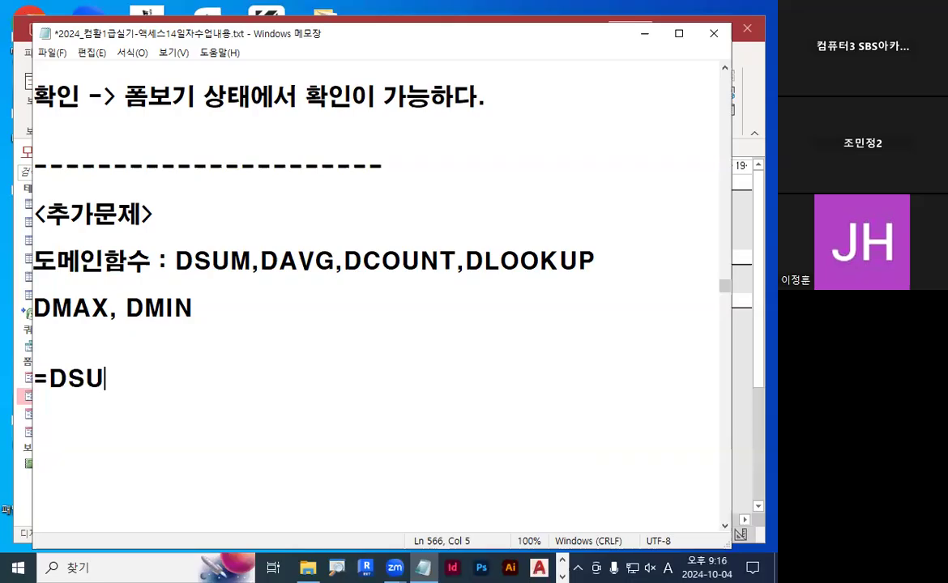
type("M(\"")
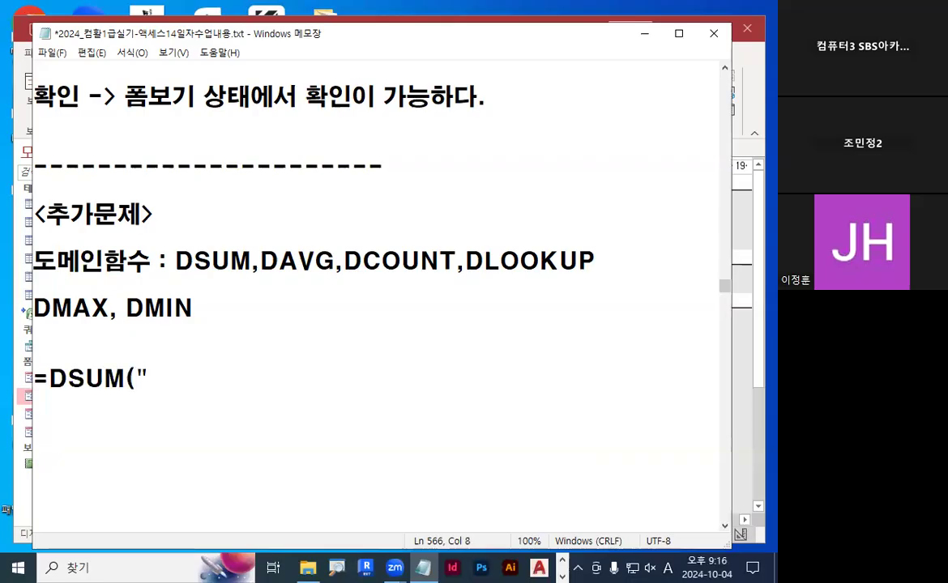
type("필드명")
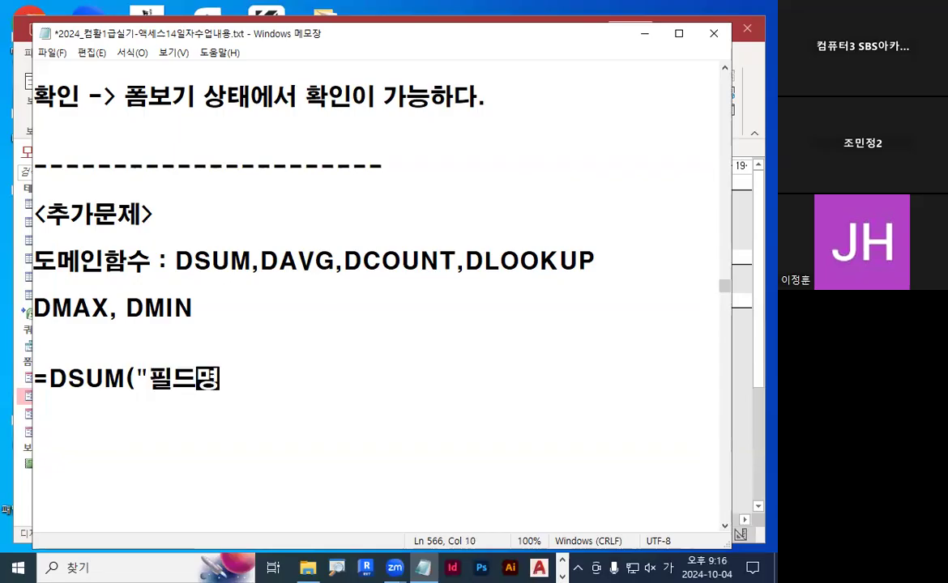
type("\",")
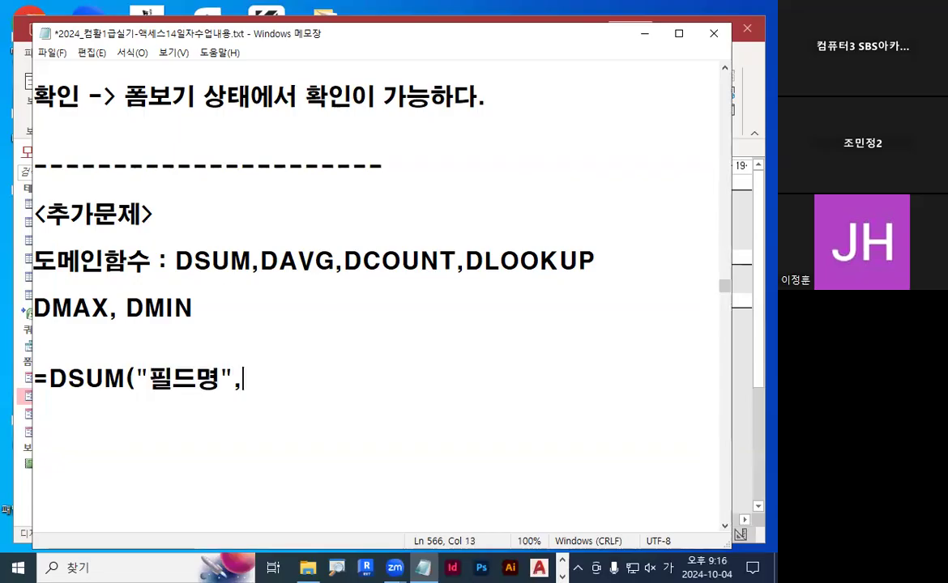
type("\"원본\"")
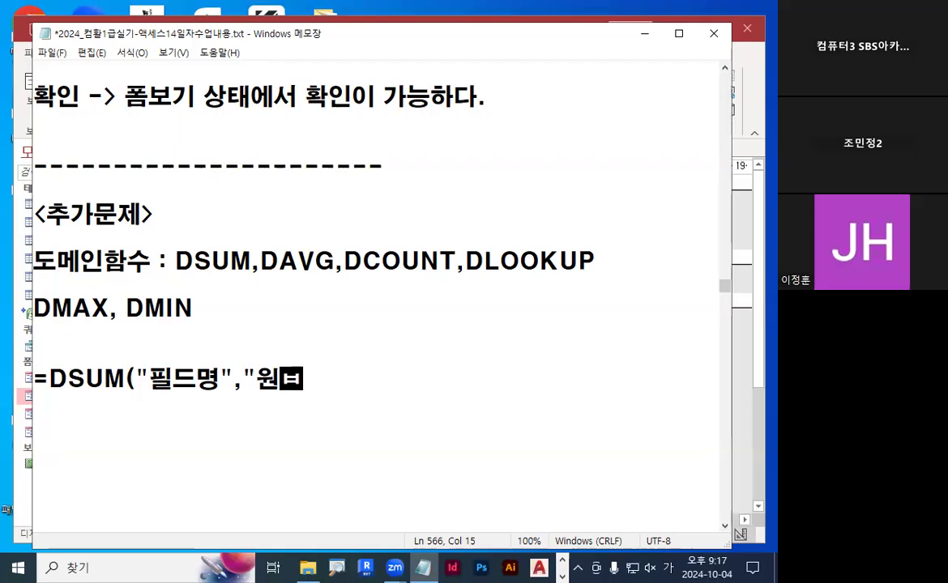
type(",\"조건\"")
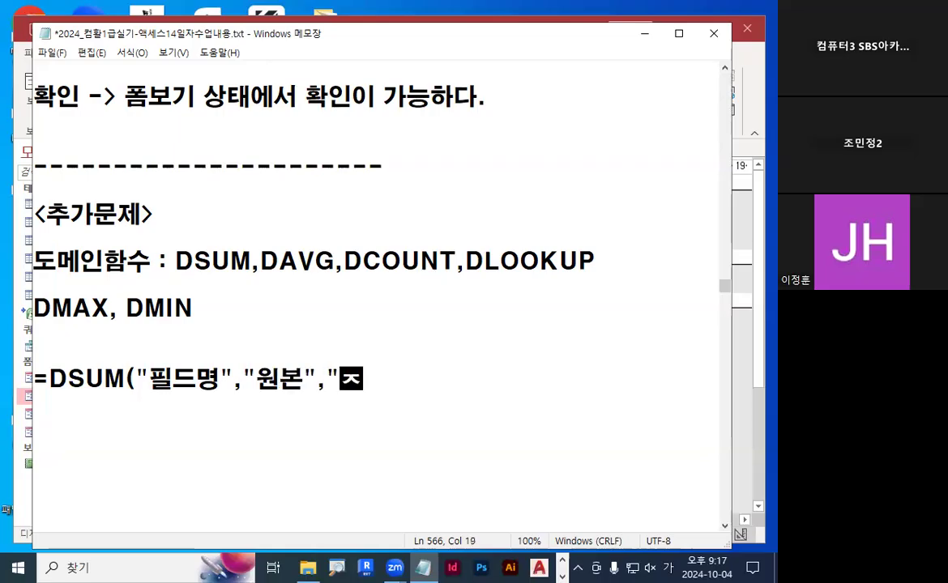
type(")")
Insert a run of blank lines under the DSUM syntax and return the cursor to just below it.
key("Return")
key("Return")
key("Return")
key("Return")
key("Return")
key("Return")
key("Return")
key("Return")
key("Return")
key("Return")
key("Return")
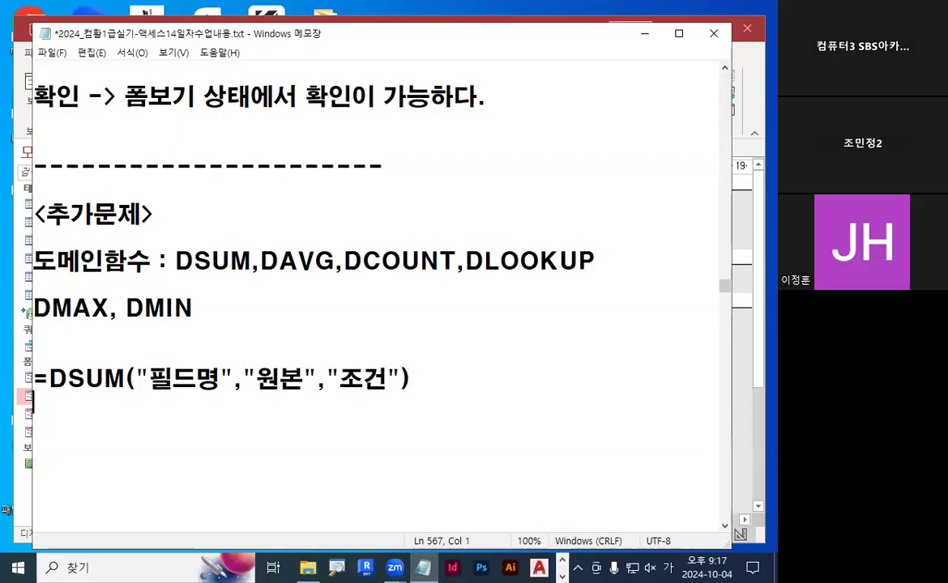
key("Return")
key("Return")
key("Up")
key("Up")
key("Up")
key("Up")
key("Up")
key("Up")
key("Up")
key("Up")
key("Up")
key("Up")
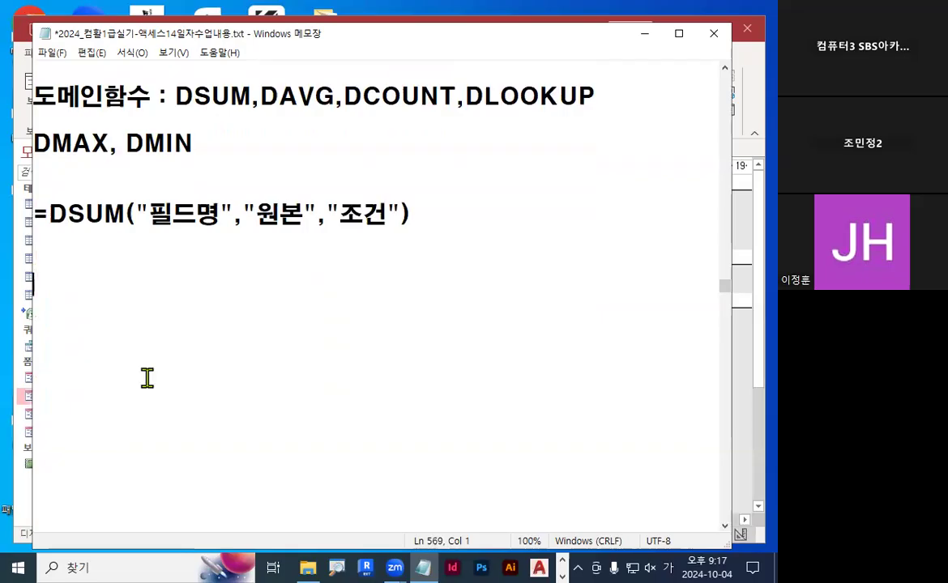
Start the explanation directly below the DSUM syntax with 조건을 만족하는 레코드를 원본에서 검색해서.
type("우")
key("BackSpace")
key("BackSpace")
type("조건을 만족ㅎ")
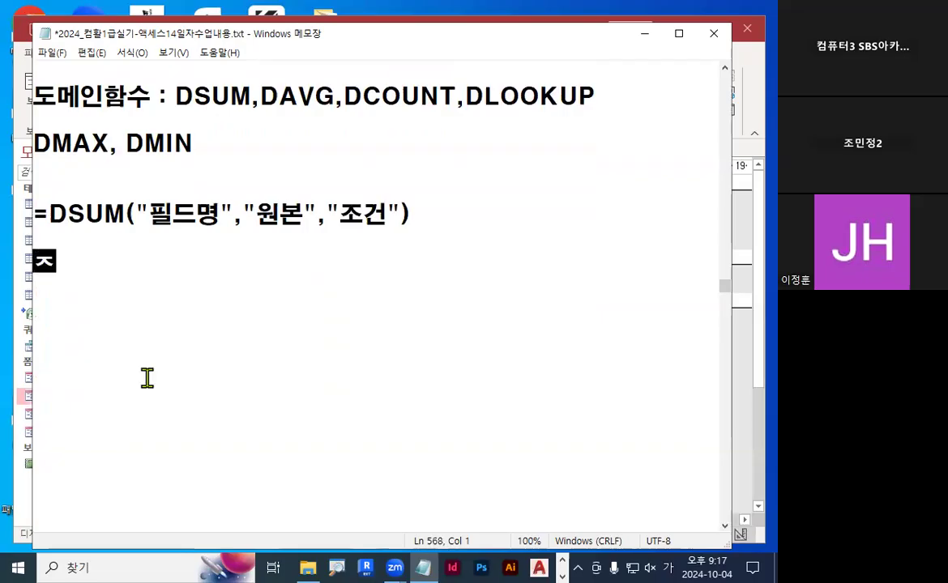
type("하는 레코드를 유")
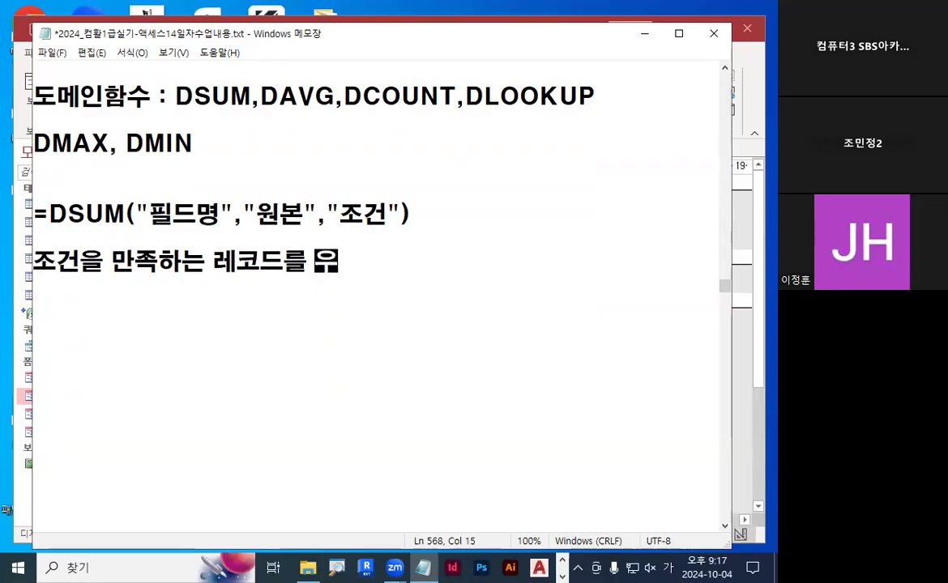
key("BackSpace")
type("원본에서 ㄱ")
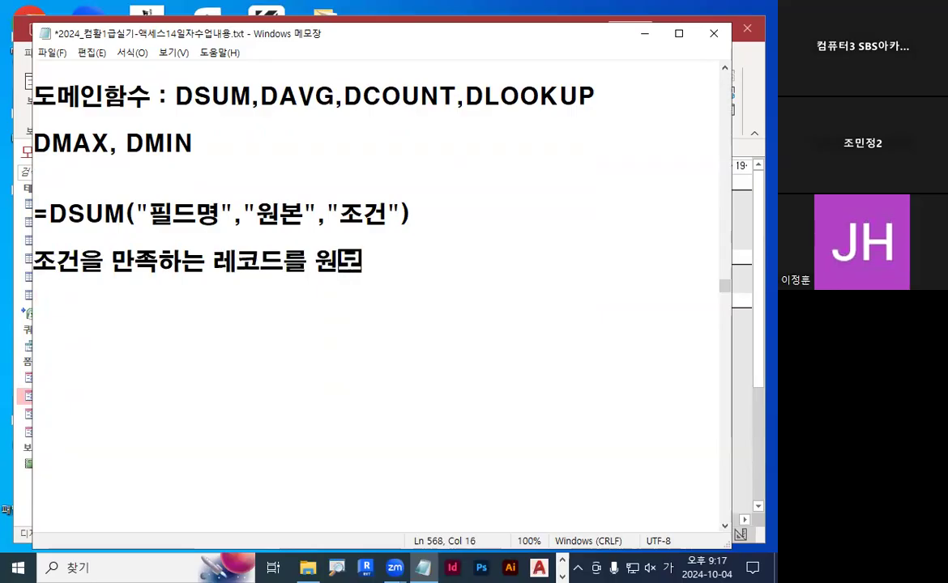
type("검색해서")
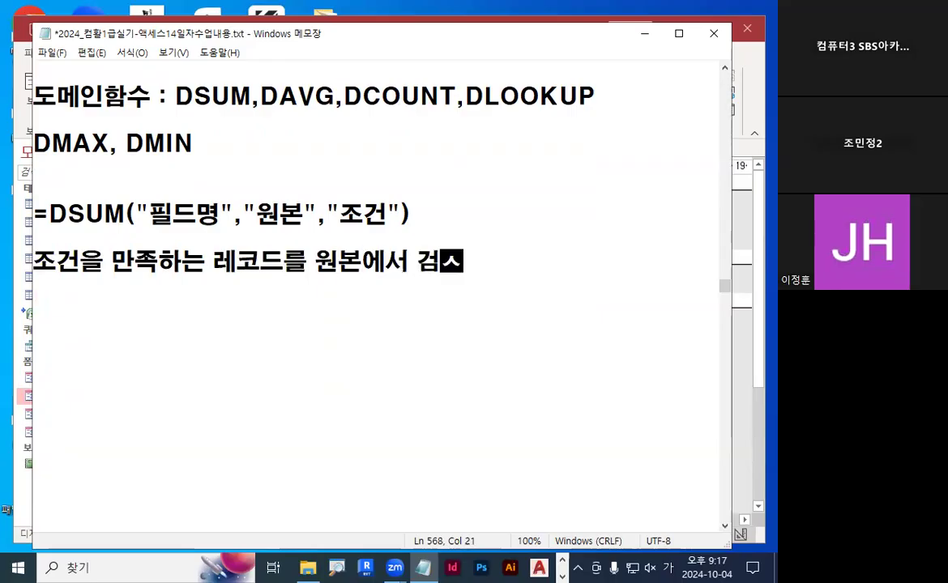
Finish the DSUM explanation on a new line with 해당 필드명안에 데이터 대한 합계를 구함, followed by line breaks.
key("Return")
key("Return")
type("해당 필드ㅌ")
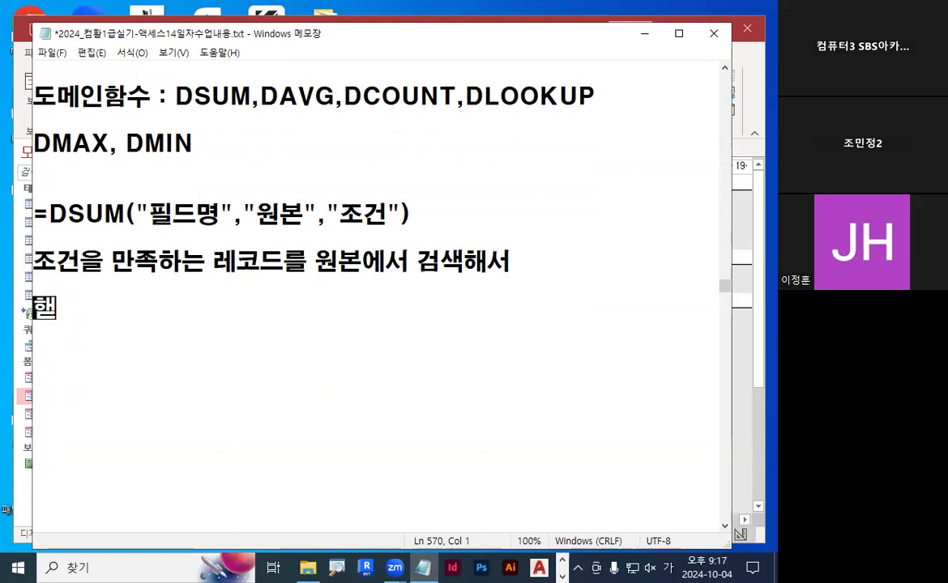
type("명")
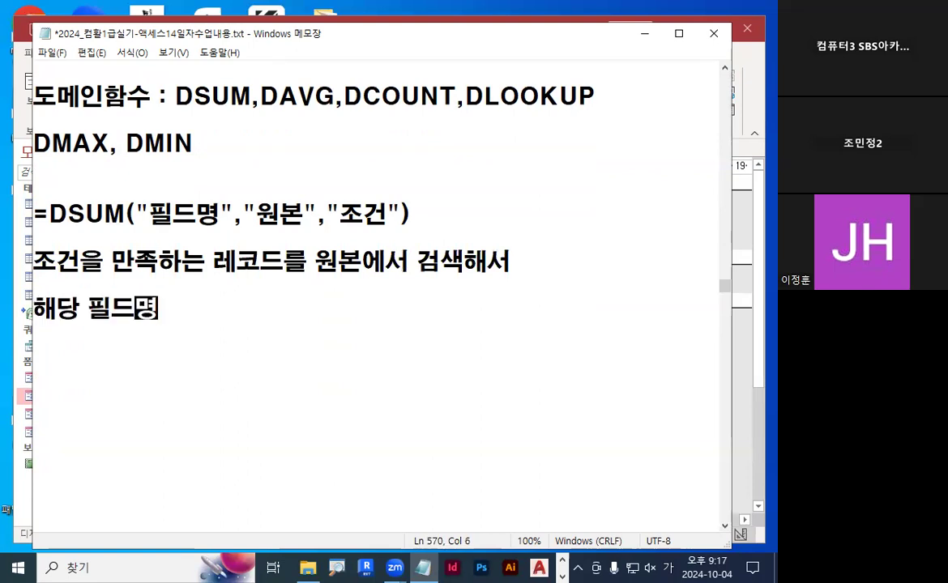
type("안에 데이ㅌ터 대")
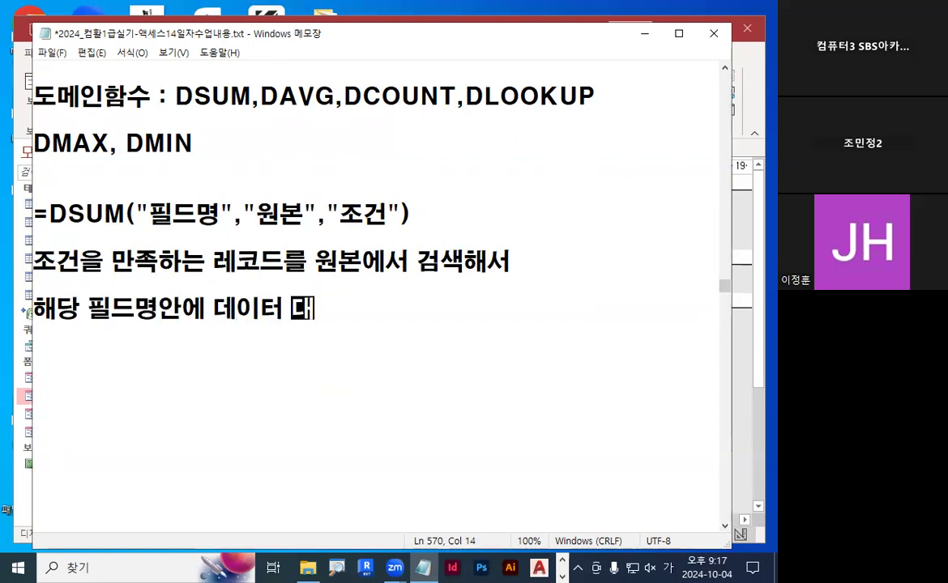
type("한 합계를 구함")
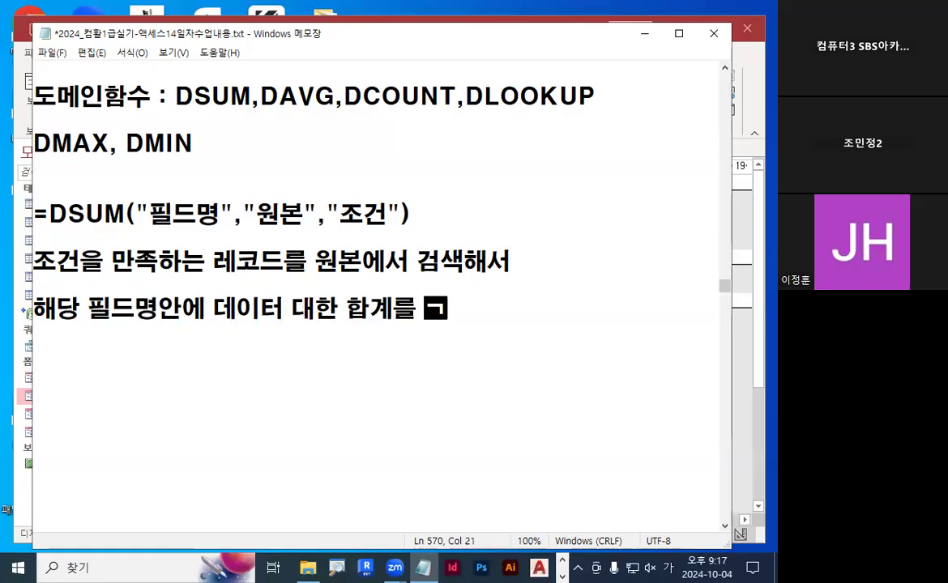
key("Return")
key("Return")
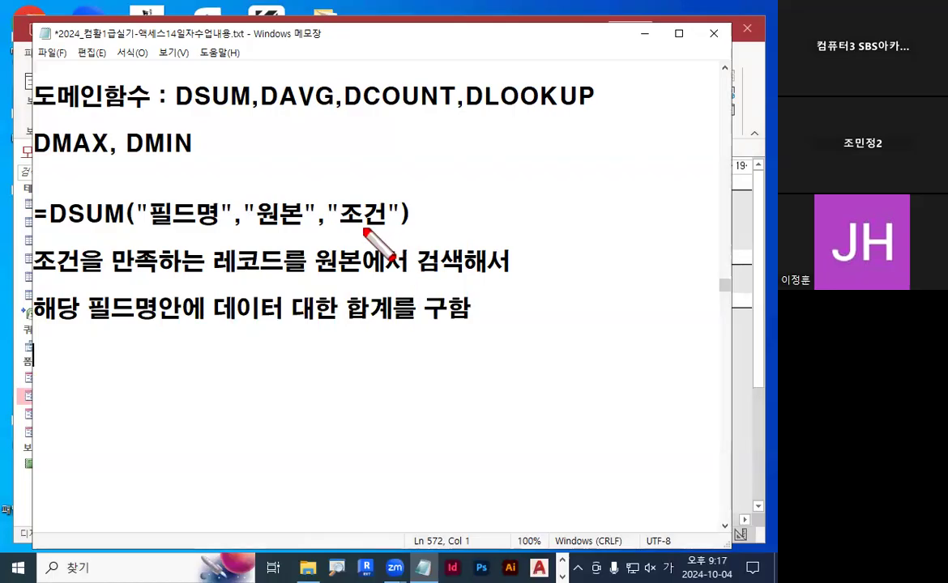
left_click_drag(334, 229, 394, 230)
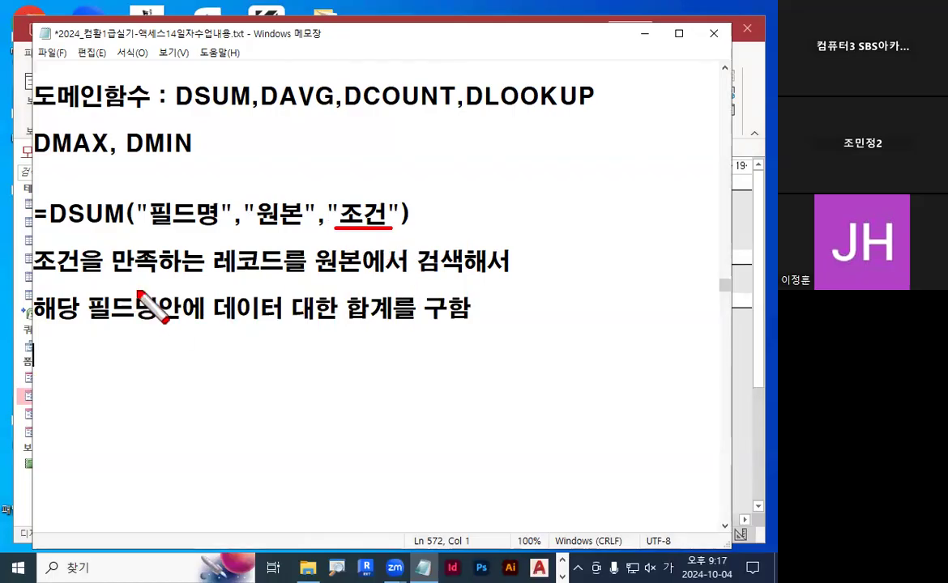
left_click_drag(33, 281, 157, 280)
mouse_move(247, 253)
left_mouse_down()
mouse_move(215, 275)
mouse_move(337, 279)
left_mouse_up()
mouse_move(286, 193)
left_mouse_down()
mouse_move(274, 198)
mouse_move(321, 143)
left_mouse_up()
mouse_move(214, 193)
left_mouse_down()
mouse_move(150, 220)
mouse_move(217, 202)
left_mouse_up()
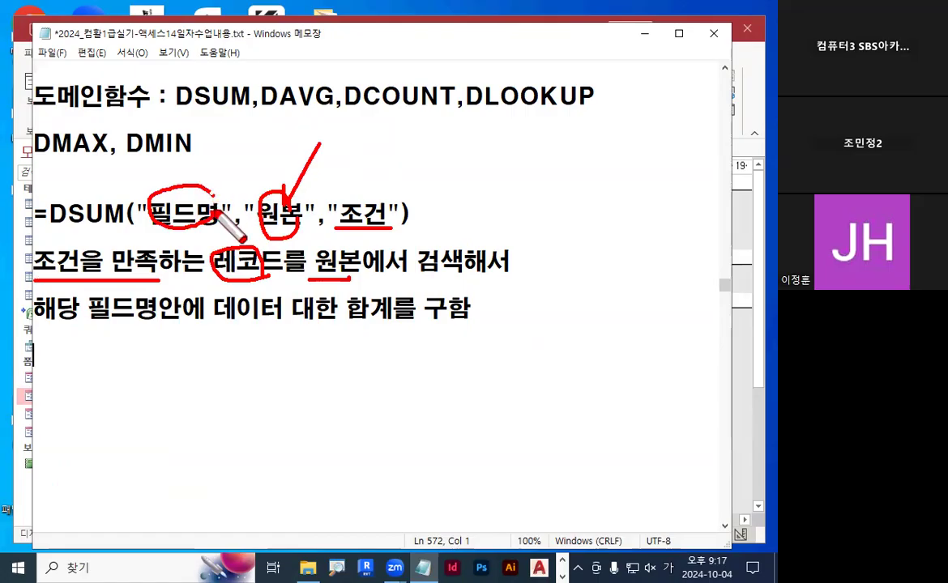
left_click_drag(347, 324, 401, 323)
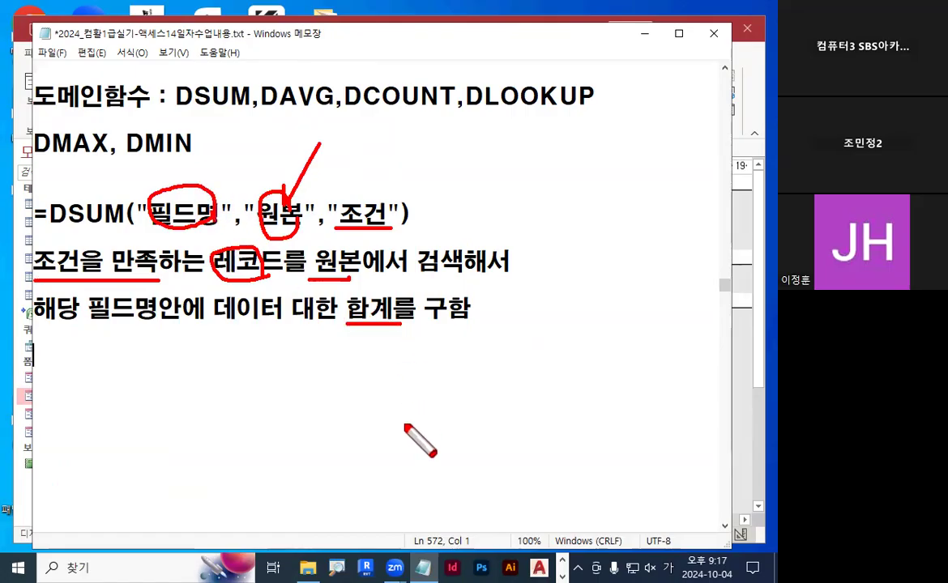
key("Escape")
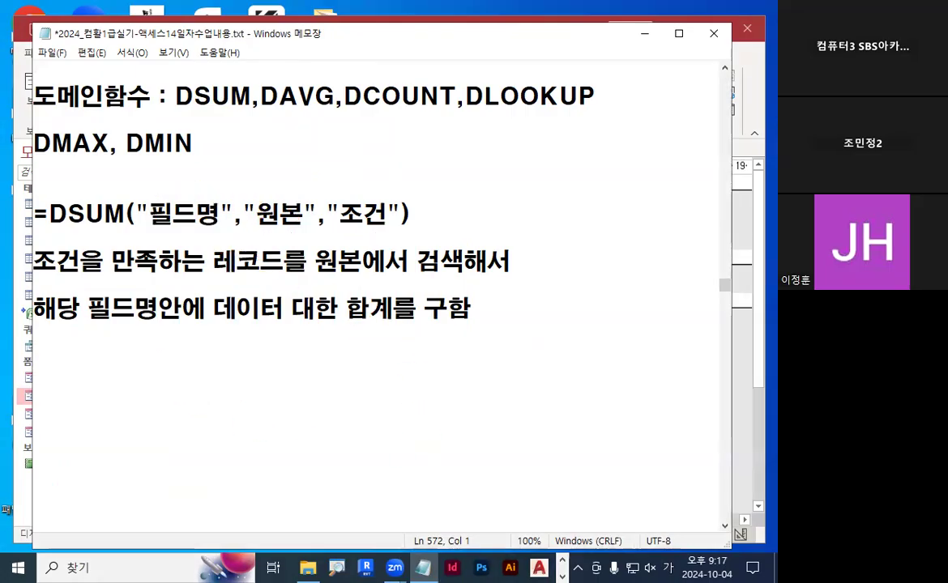
Add the note line - 필드명, 원본, 조건 - 3가지 파악 under the DSUM explanation, followed by line breaks.
type("필드명")
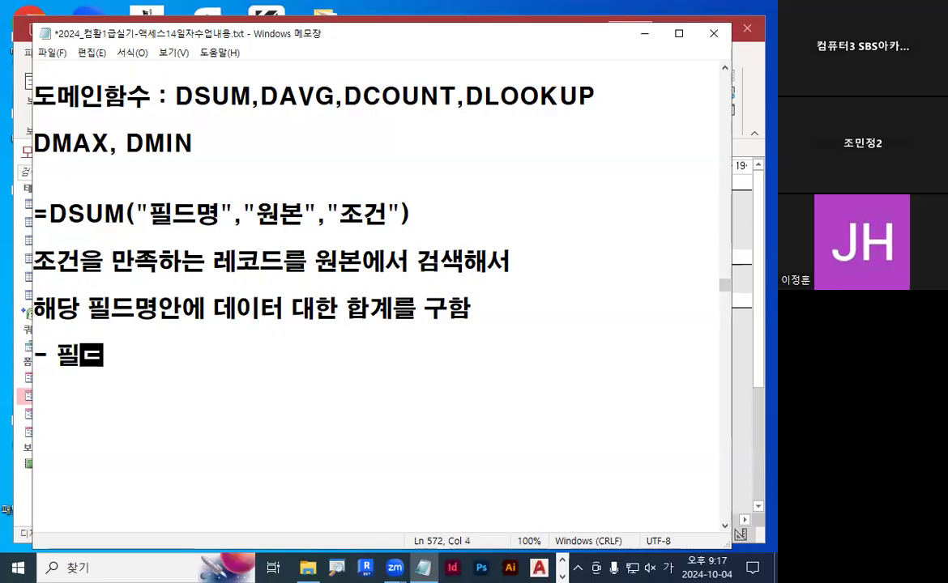
type(", ")
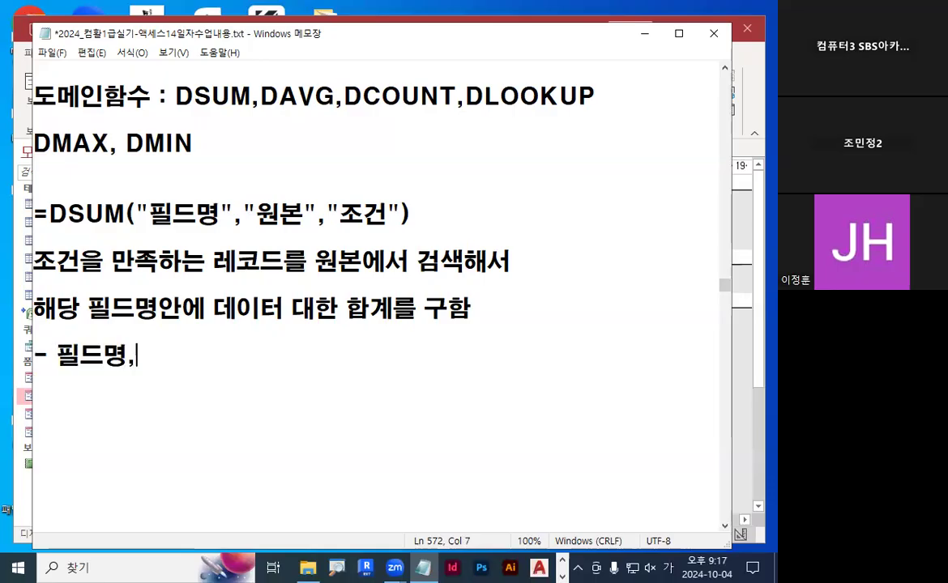
type("원본, ㅈ")
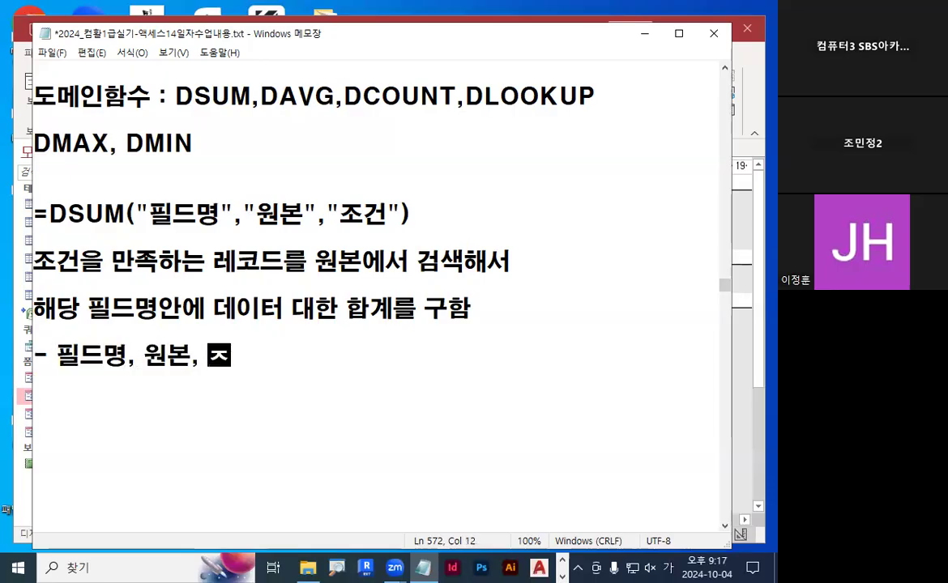
type("조건  ")
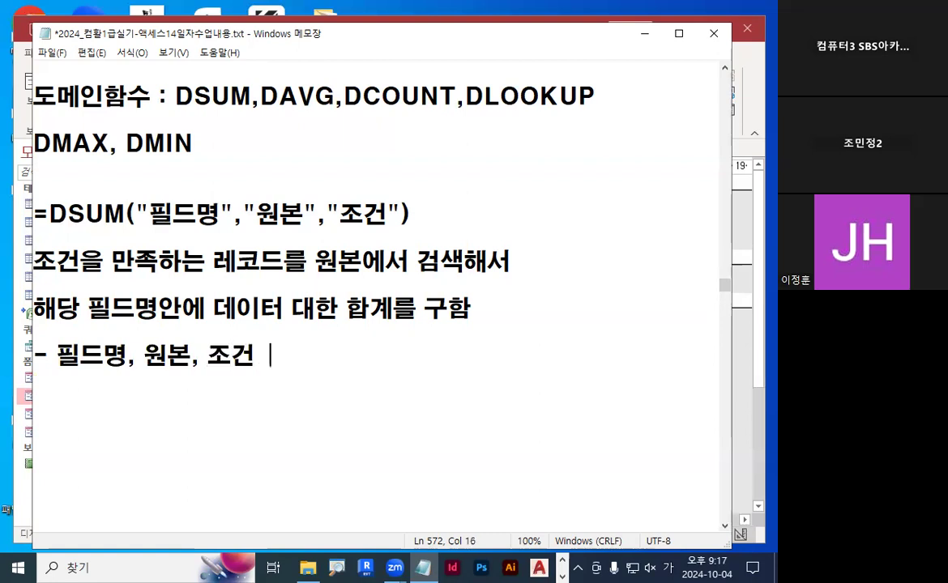
type("- 2")
key("BackSpace")
type("3거ㅏ")
key("BackSpace")
key("BackSpace")
type("ㅏ지 파악")
key("Return")
key("Return")
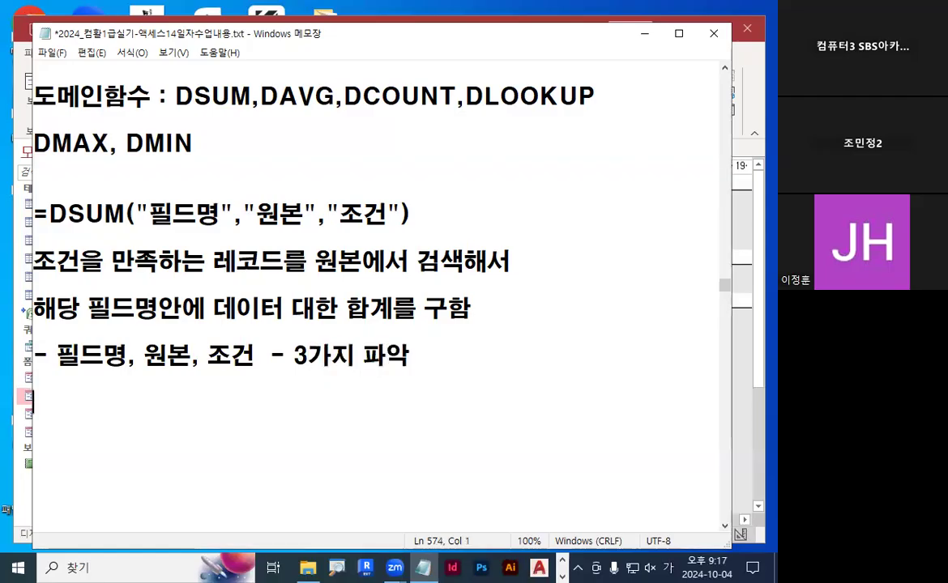
left_click_drag(49, 212, 136, 212)
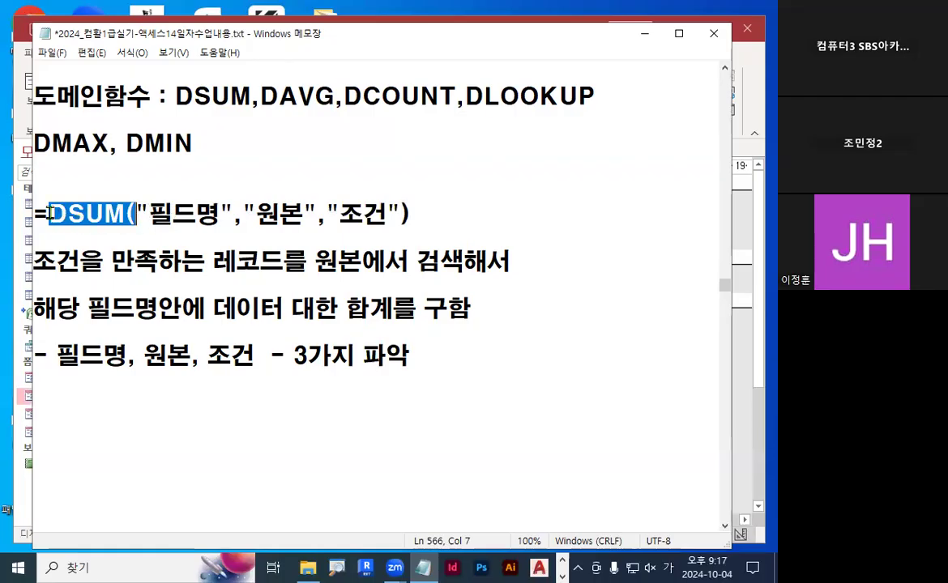
left_click(99, 419)
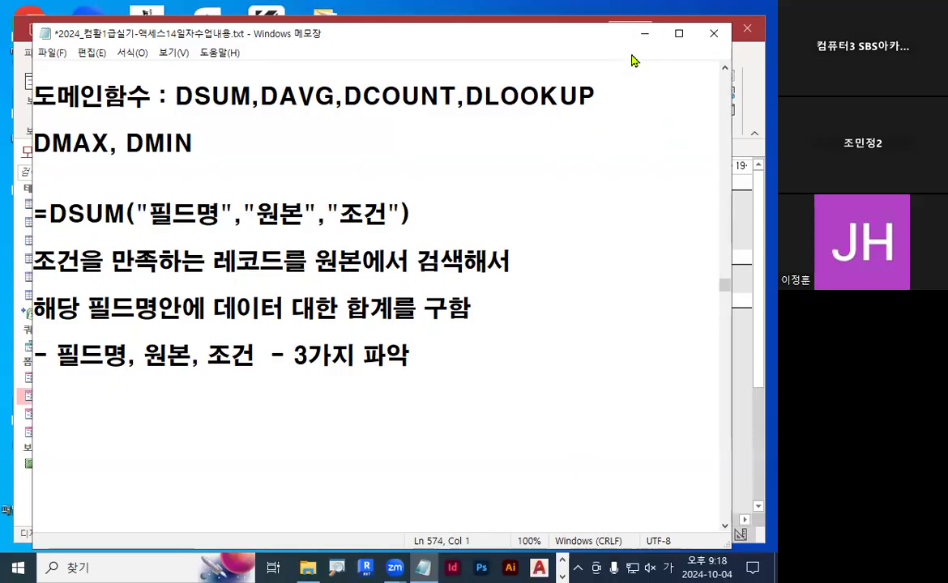
Put the notes away and check the control name of the unbound text box beside 총수량합계 in the form footer.
left_click(645, 33)
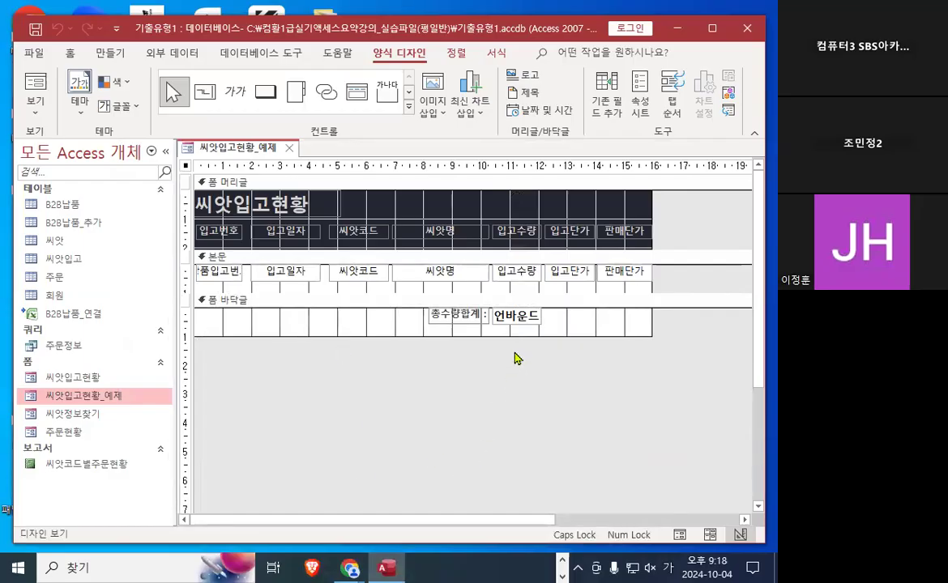
left_click(521, 322)
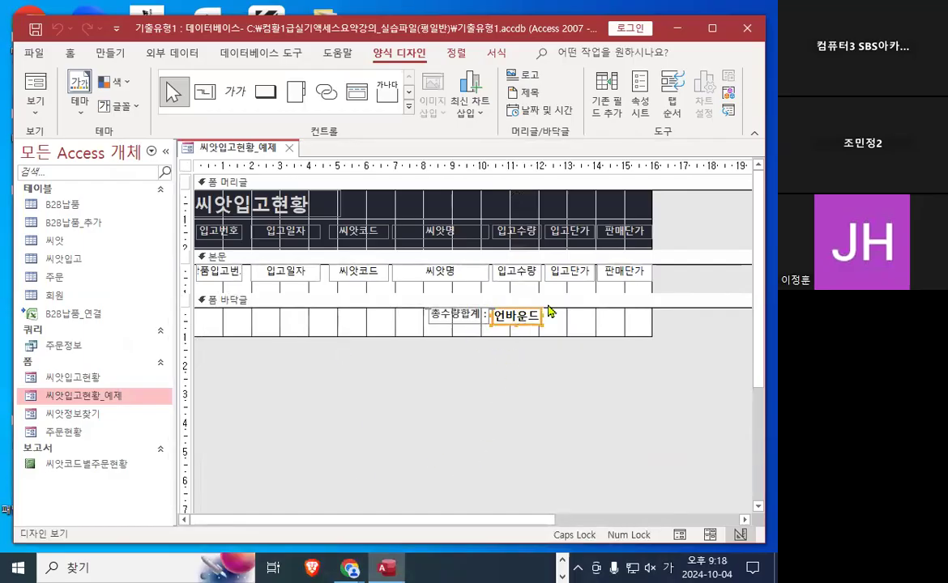
left_click(640, 102)
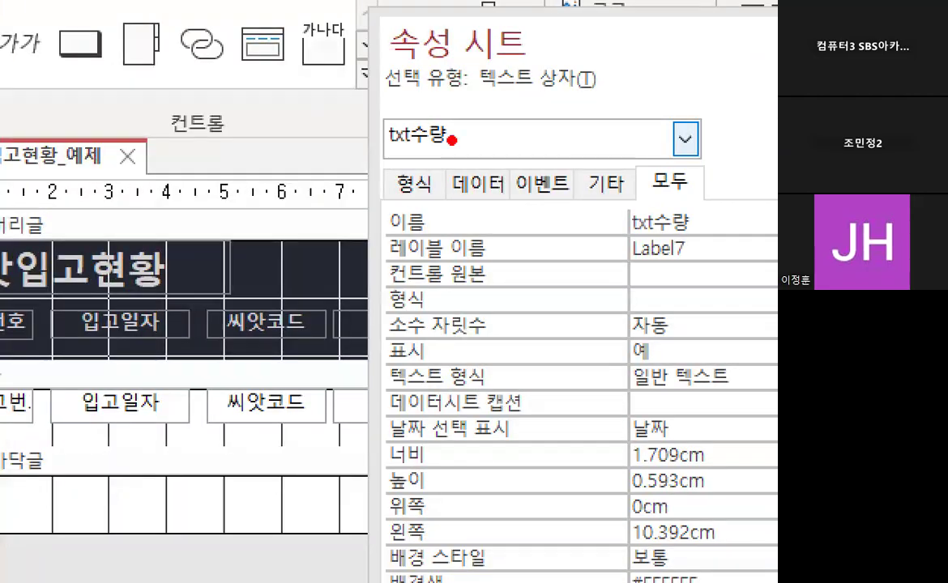
left_click_drag(453, 134, 452, 133)
left_click(754, 84)
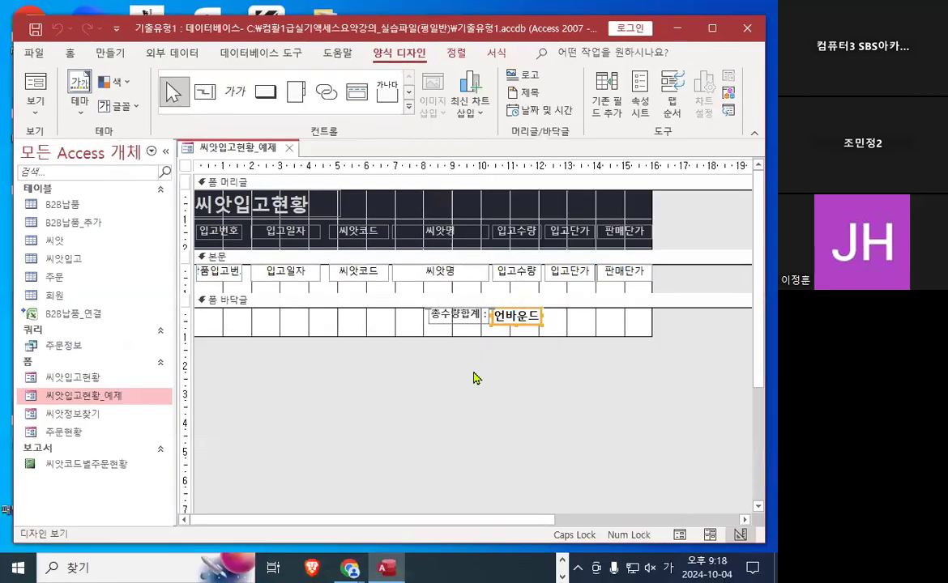
left_click(465, 322)
mouse_move(474, 324)
left_mouse_down()
mouse_move(429, 322)
mouse_move(473, 322)
left_mouse_up()
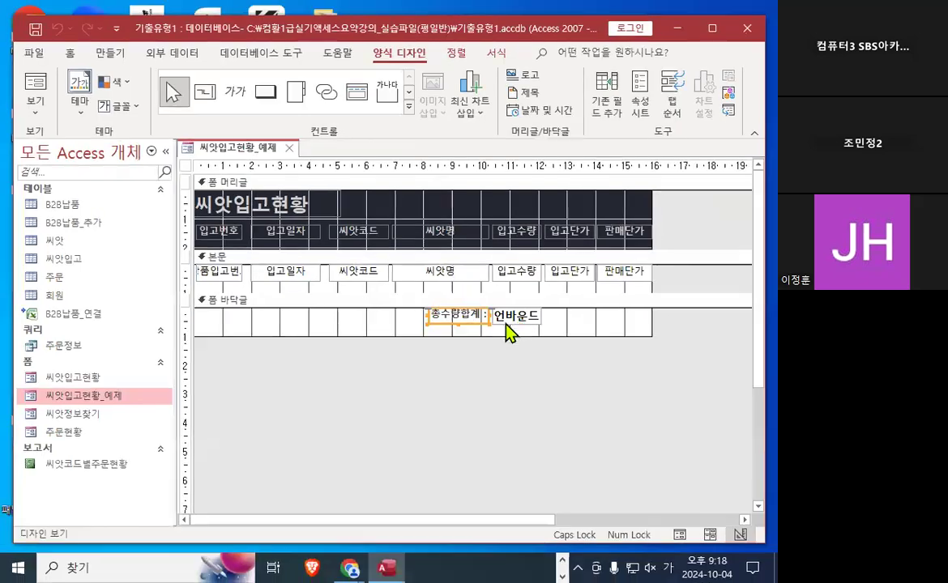
left_click(551, 315)
left_click_drag(553, 272, 624, 318)
left_click_drag(488, 268, 571, 313)
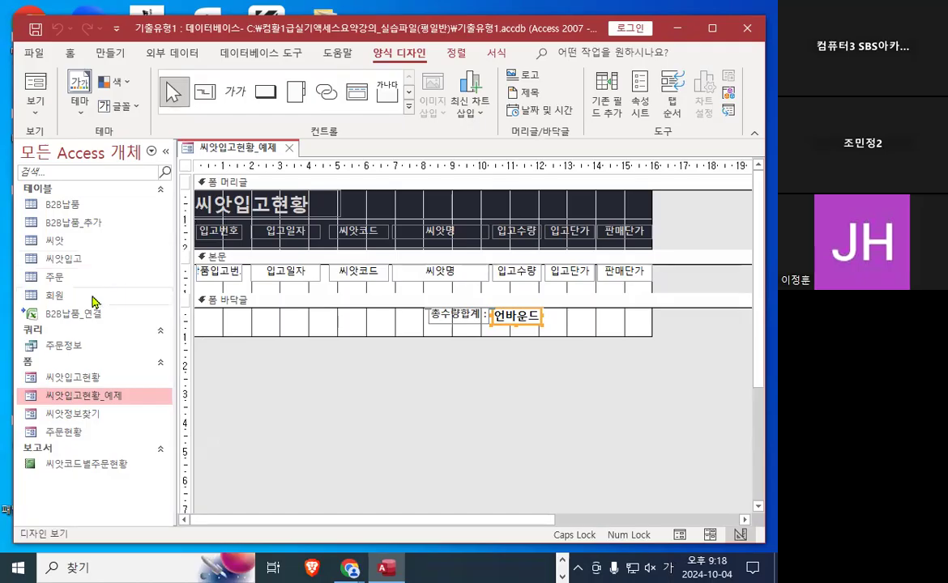
key("ctrl+1")
left_click(283, 415)
mouse_move(317, 464)
left_mouse_down()
mouse_move(420, 381)
mouse_move(388, 398)
left_mouse_up()
key("Escape")
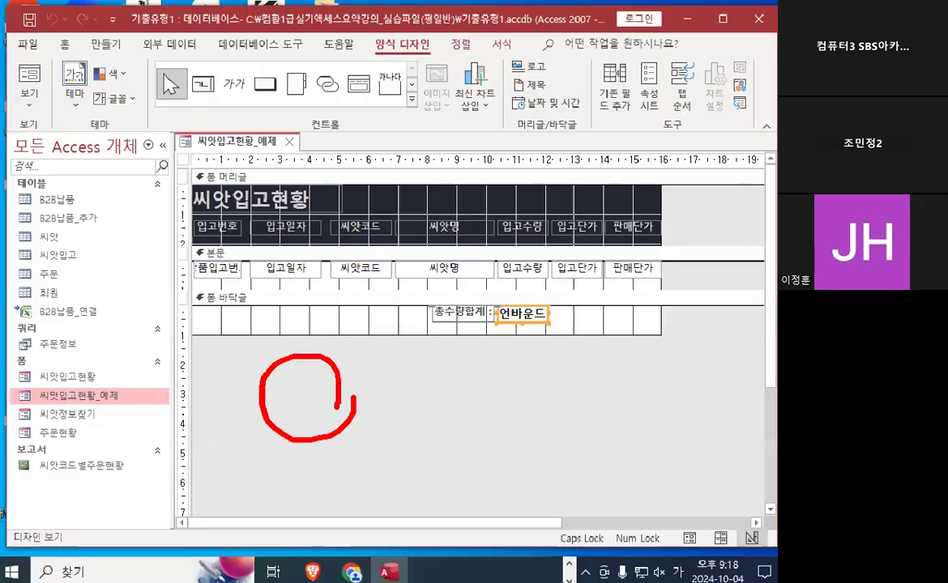
key("ctrl+2")
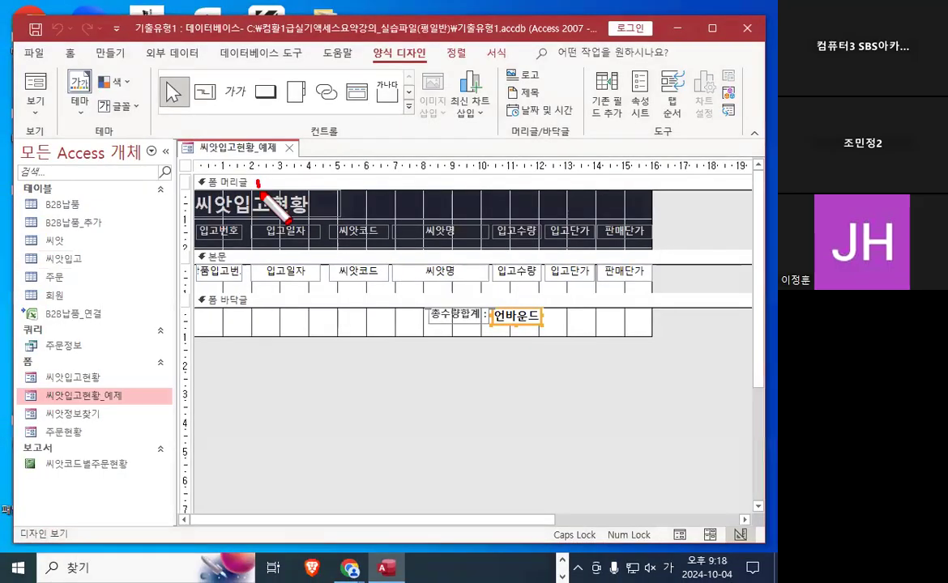
Open the form's record source in the query builder, examine the joined 씨앗 and 씨앗입고 tables, and close it.
double_click(380, 428)
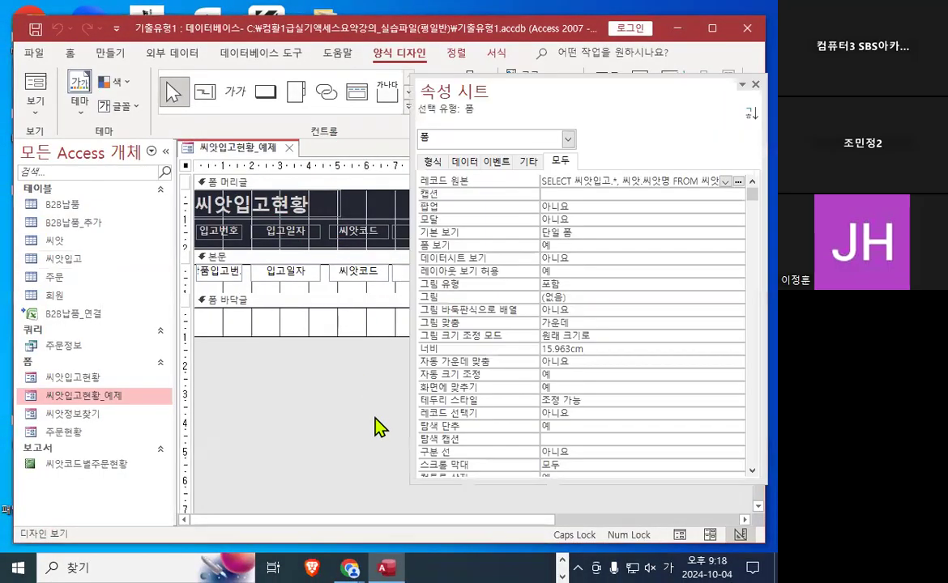
left_click(737, 185)
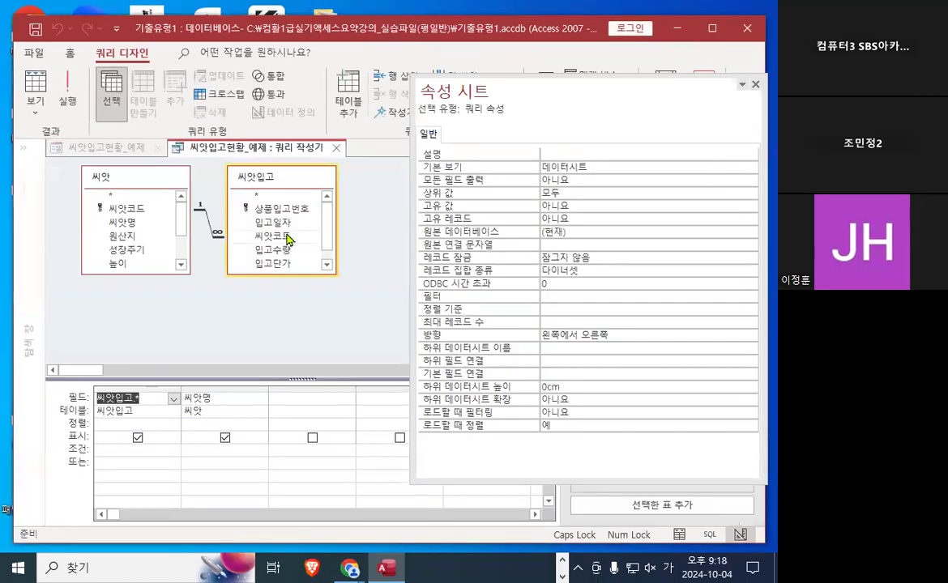
key("ctrl+1")
left_click_drag(92, 202, 119, 186)
left_click_drag(144, 154, 164, 176)
left_click_drag(397, 114, 427, 166)
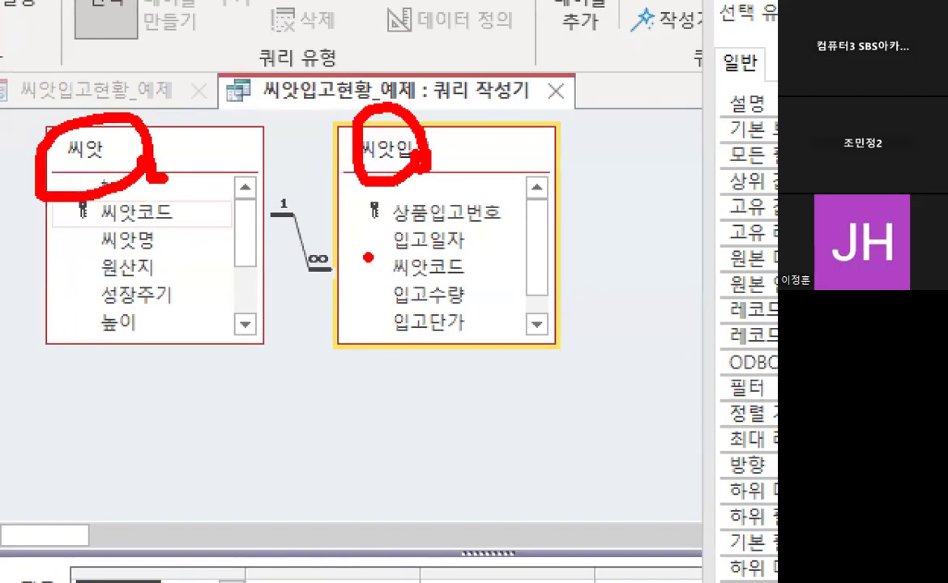
left_click_drag(243, 183, 366, 272)
key("Escape")
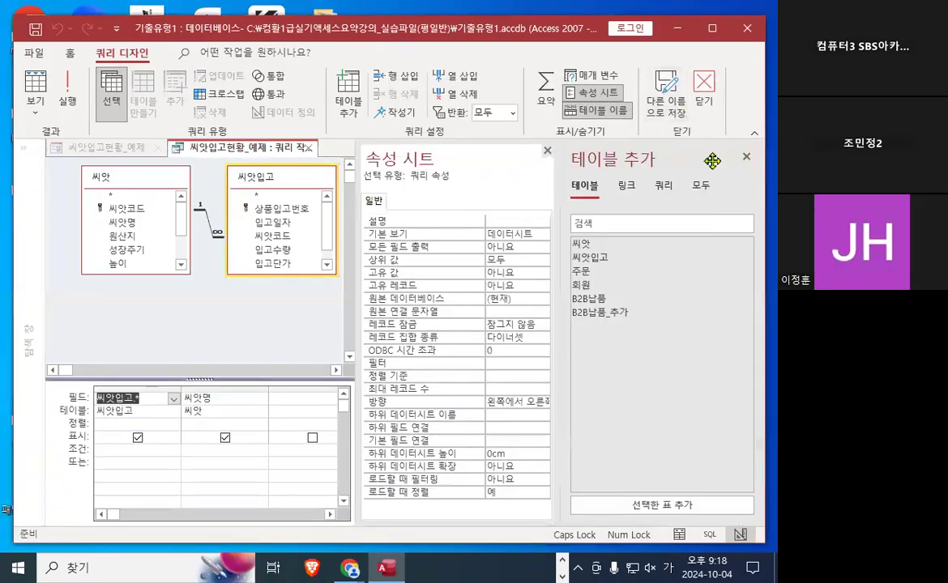
left_click(547, 151)
left_click(746, 157)
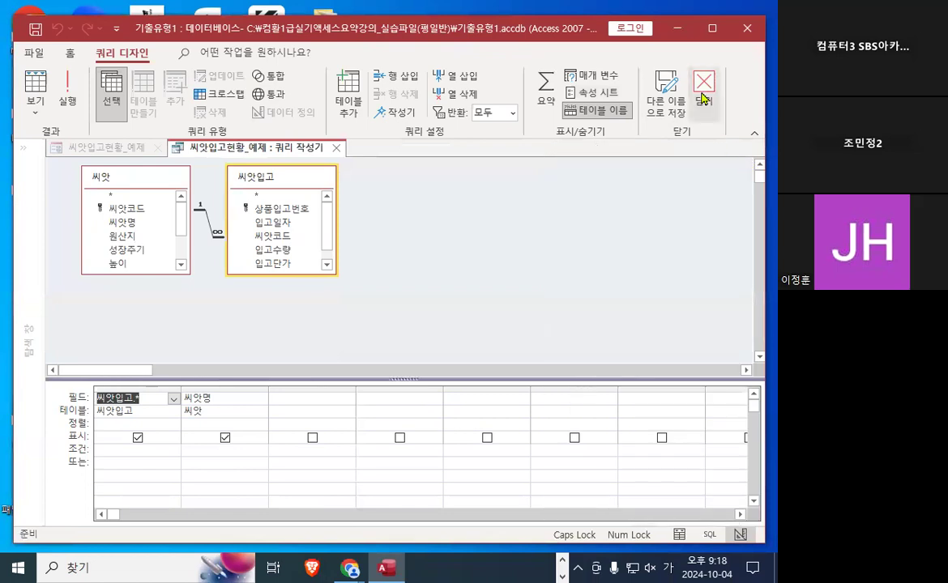
left_click(704, 85)
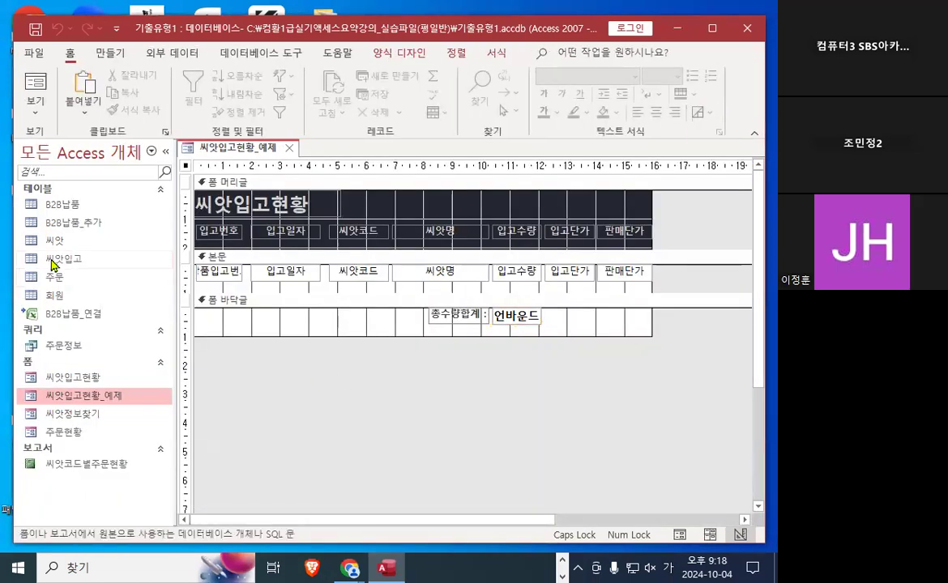
Open the 주문 table to look at its 수량 field, and return to the 씨앗입고현황_예제 form to locate 씨앗코드.
double_click(55, 278)
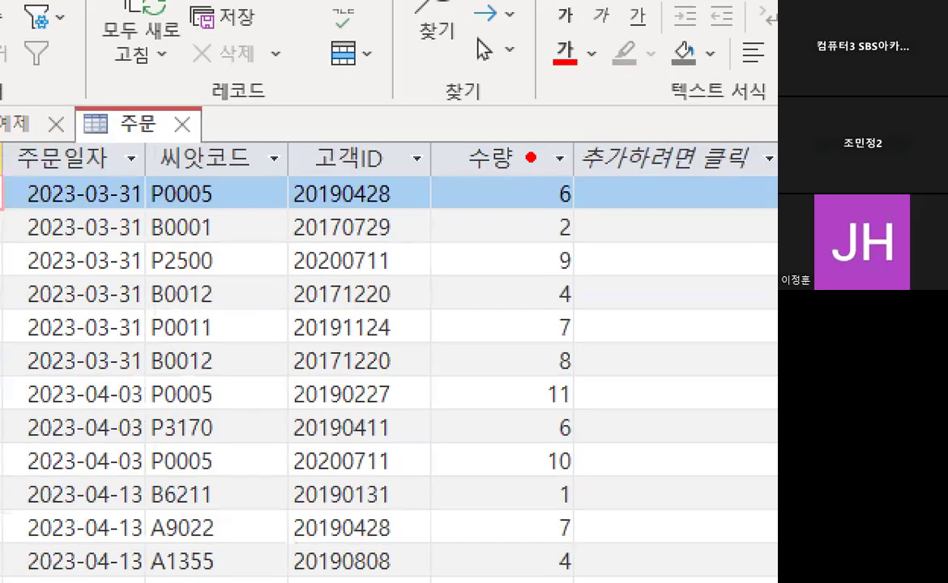
mouse_move(521, 149)
left_mouse_down()
mouse_move(519, 174)
mouse_move(529, 162)
mouse_move(523, 127)
left_mouse_up()
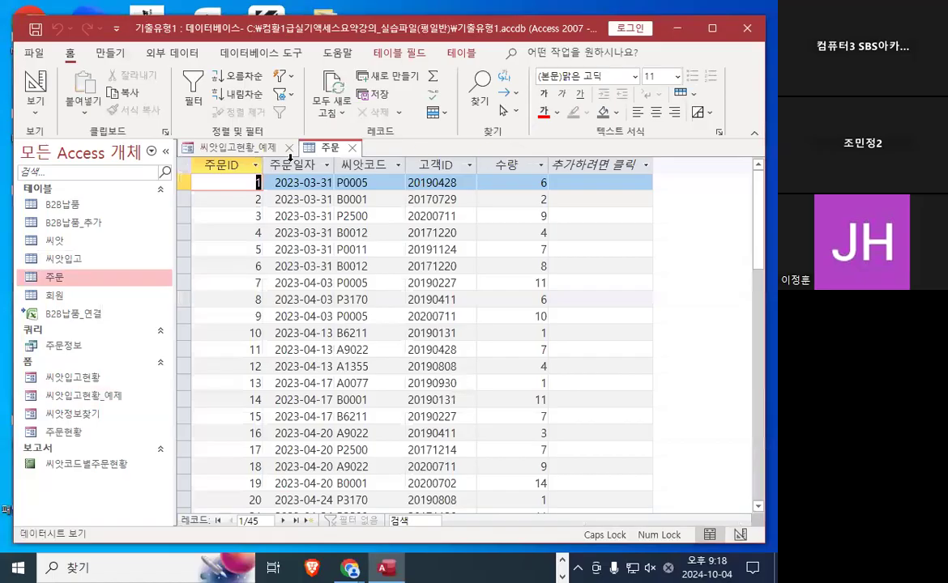
left_click(256, 154)
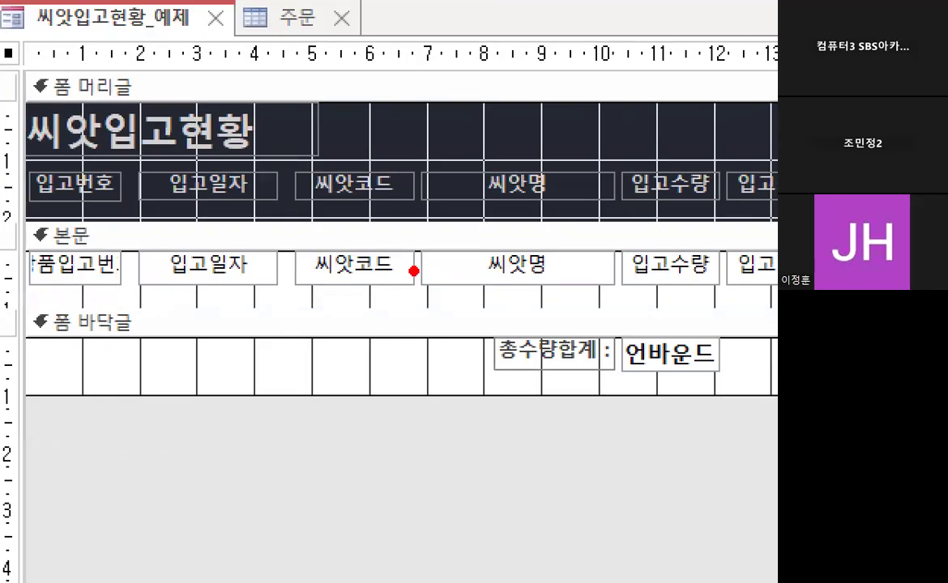
mouse_move(414, 271)
left_mouse_down()
mouse_move(306, 285)
mouse_move(320, 235)
mouse_move(409, 243)
left_mouse_up()
left_click_drag(344, 230, 414, 192)
key("Escape")
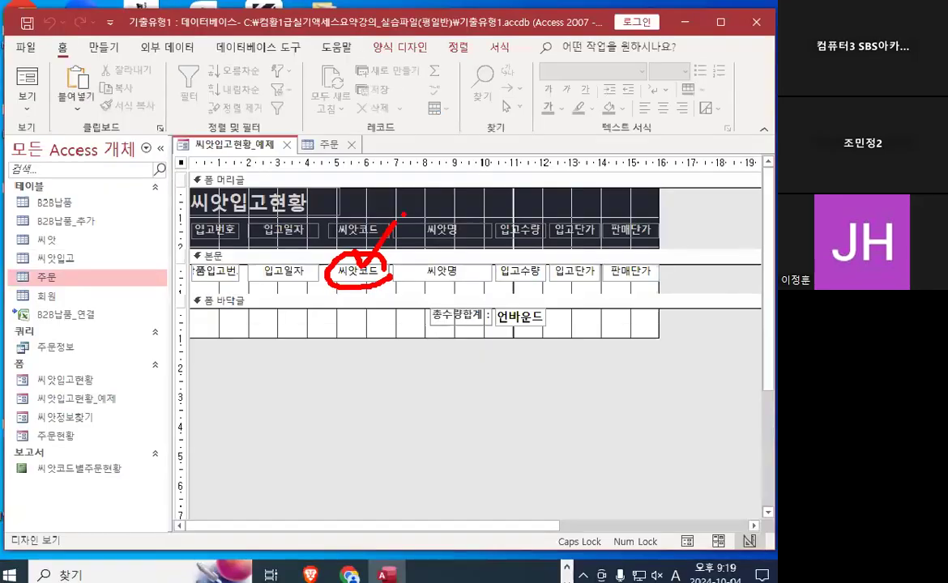
Inspect the control name of the 씨앗코드 text box in the detail section, and close its properties.
left_click(357, 270)
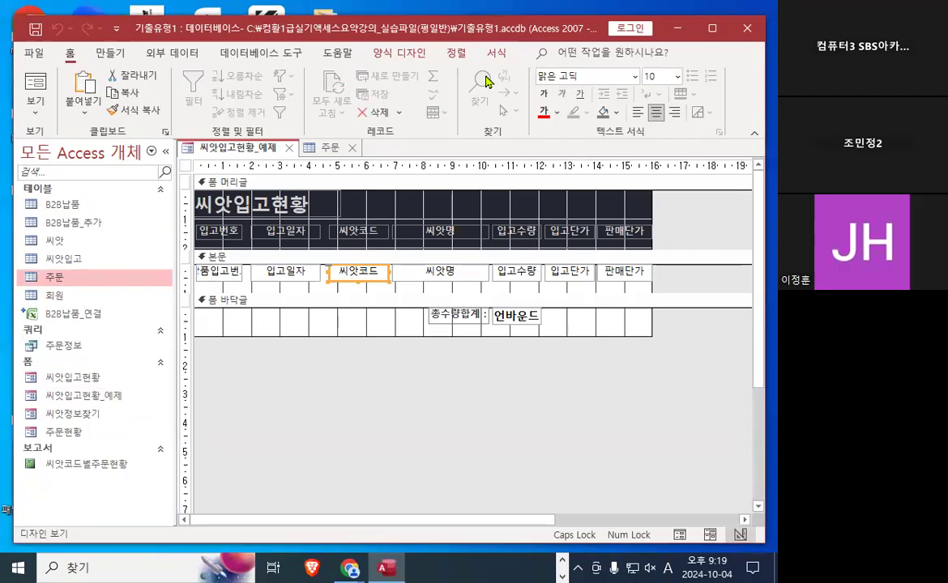
key("F4")
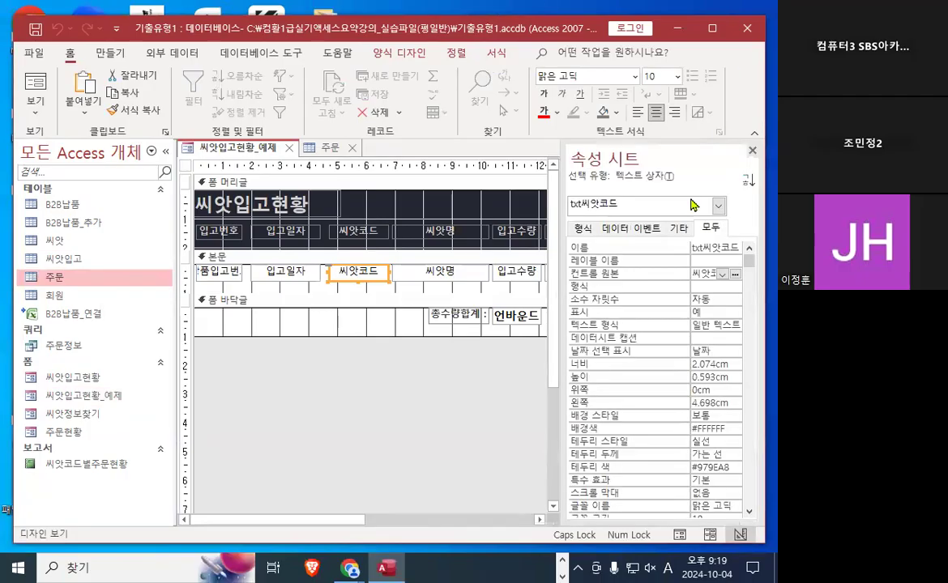
key("ctrl+1")
mouse_move(707, 227)
left_mouse_down()
mouse_move(640, 244)
mouse_move(642, 235)
left_mouse_up()
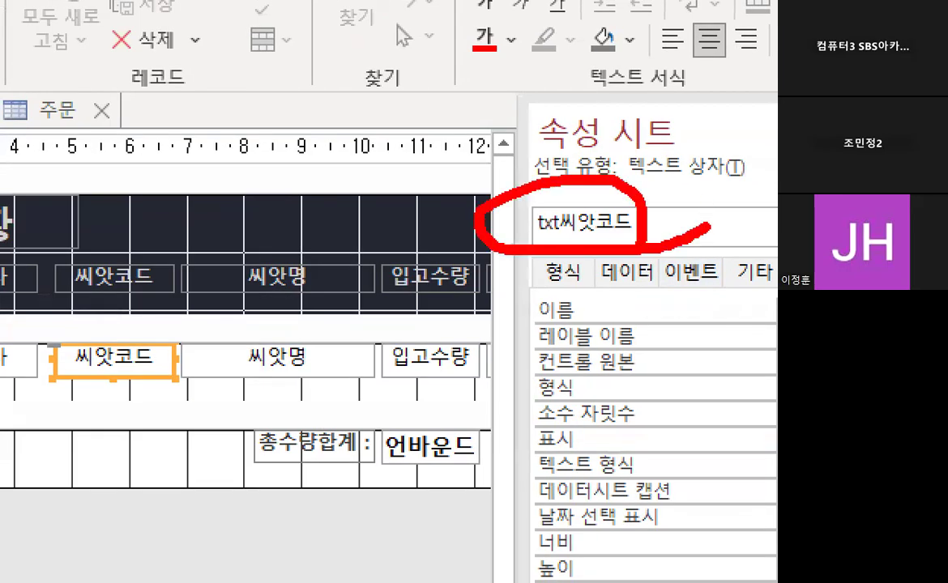
key("Escape")
key("ctrl+1")
mouse_move(354, 230)
left_mouse_down()
mouse_move(370, 248)
mouse_move(460, 132)
left_mouse_up()
key("Escape")
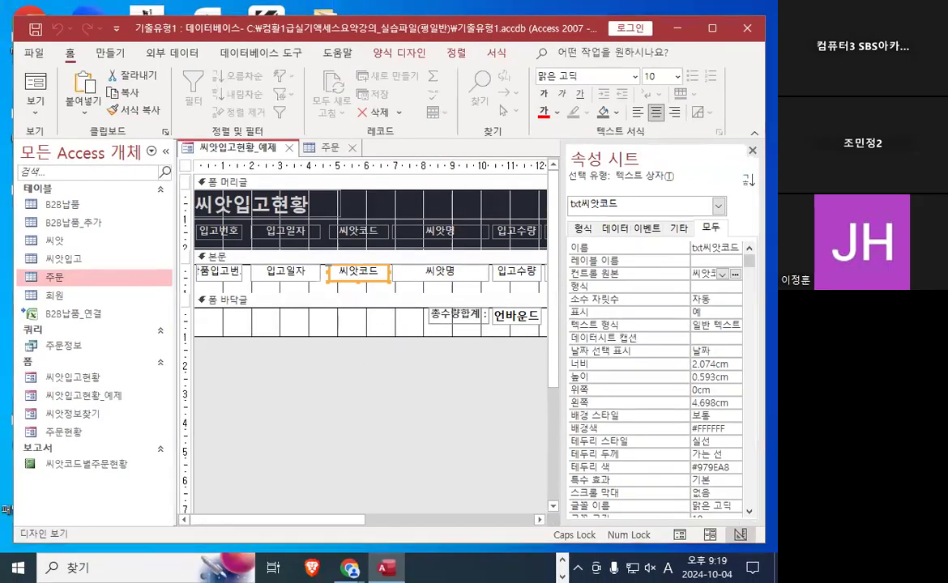
key("ctrl+1")
left_click_drag(405, 268, 454, 284)
key("Escape")
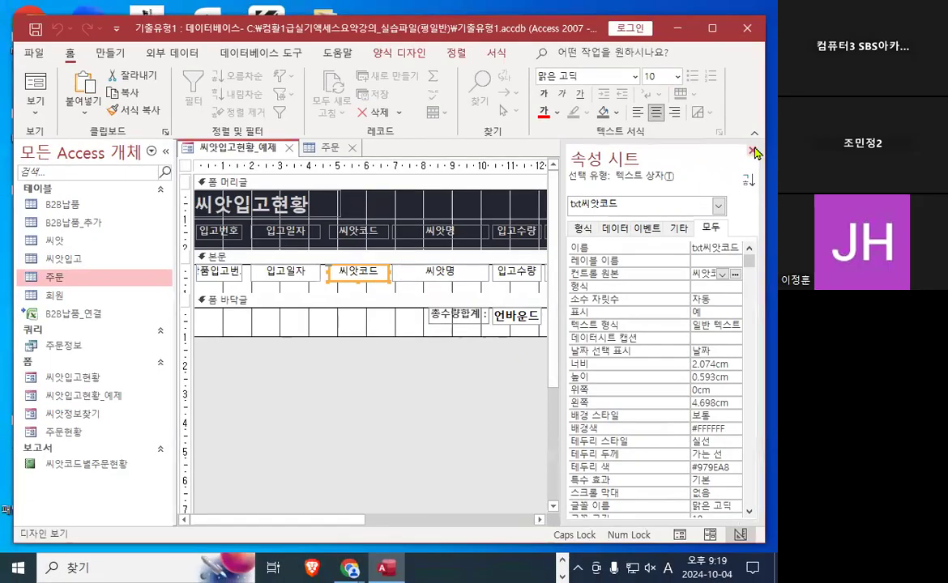
key("F4")
Show the form in Form View to examine the first record's 씨앗코드, and return to Design View.
left_click(36, 85)
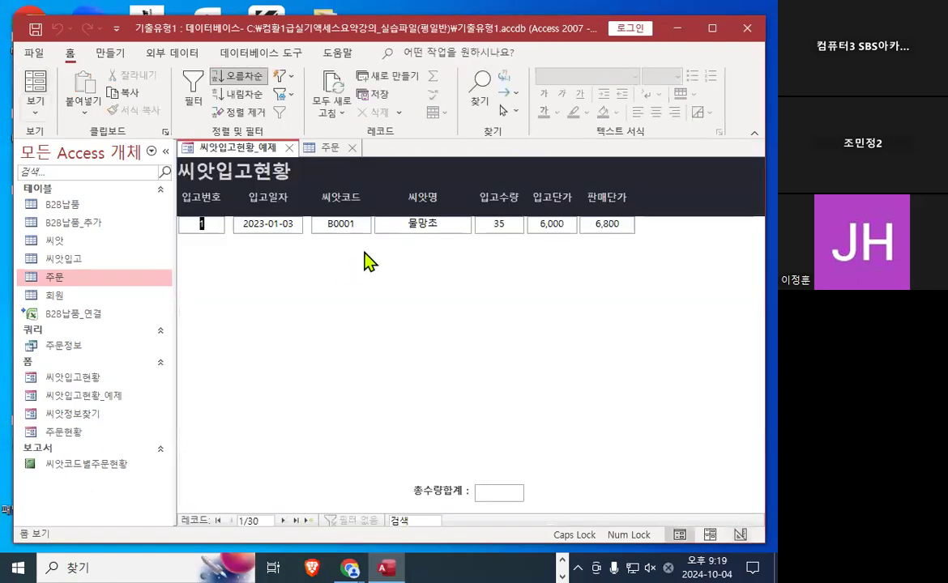
key("ctrl+1")
mouse_move(367, 222)
left_mouse_down()
mouse_move(325, 240)
mouse_move(297, 201)
mouse_move(367, 214)
left_mouse_up()
key("Escape")
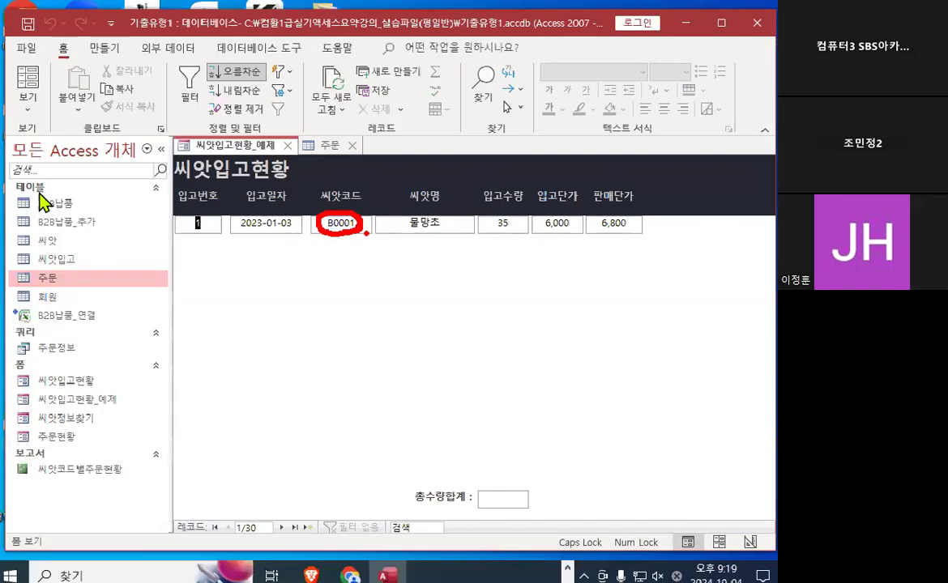
left_click(35, 102)
left_click(90, 218)
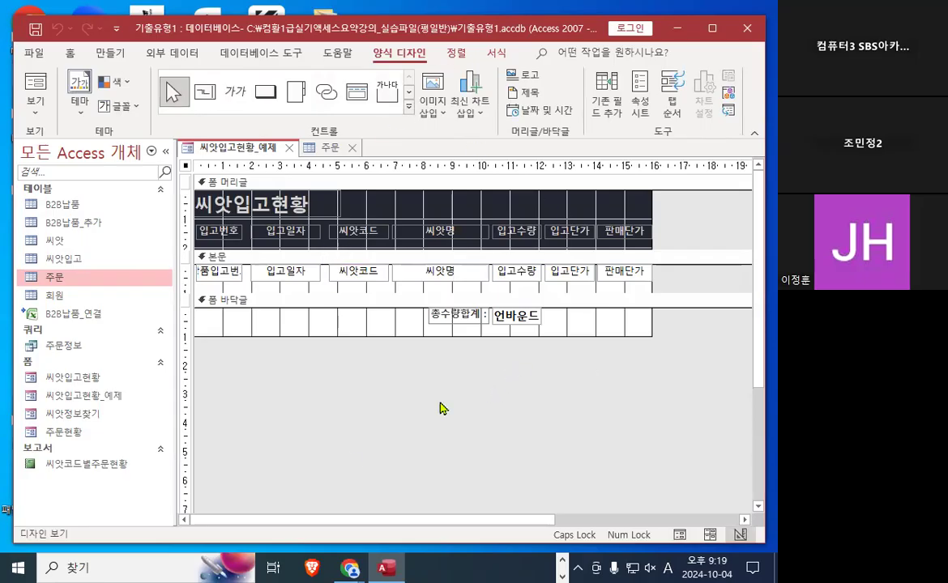
key("ctrl+1")
left_click(460, 364)
left_click_drag(588, 432, 595, 462)
key("Escape")
Set the form's default view (기본 보기) to 연속 폼 and close its properties.
double_click(347, 397)
left_click_drag(670, 156, 371, 120)
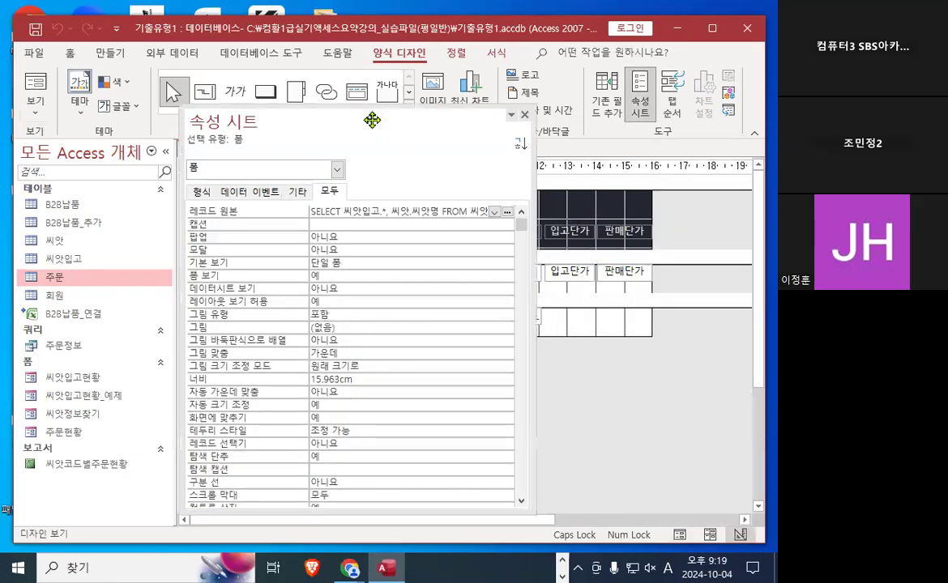
left_click(353, 264)
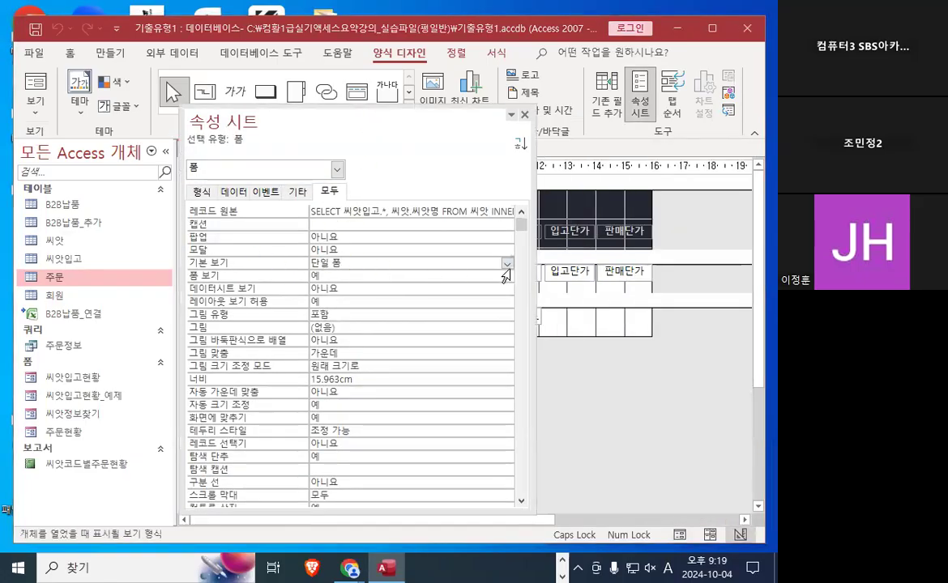
left_click(507, 263)
left_click(434, 290)
mouse_move(347, 257)
left_mouse_down()
mouse_move(307, 265)
mouse_move(258, 227)
mouse_move(379, 263)
left_mouse_up()
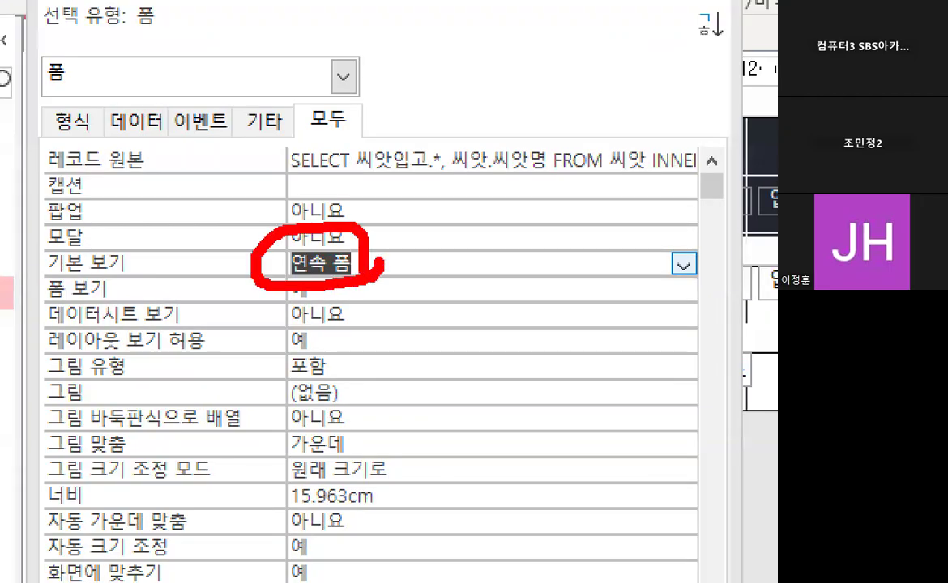
key("Escape")
left_click(524, 116)
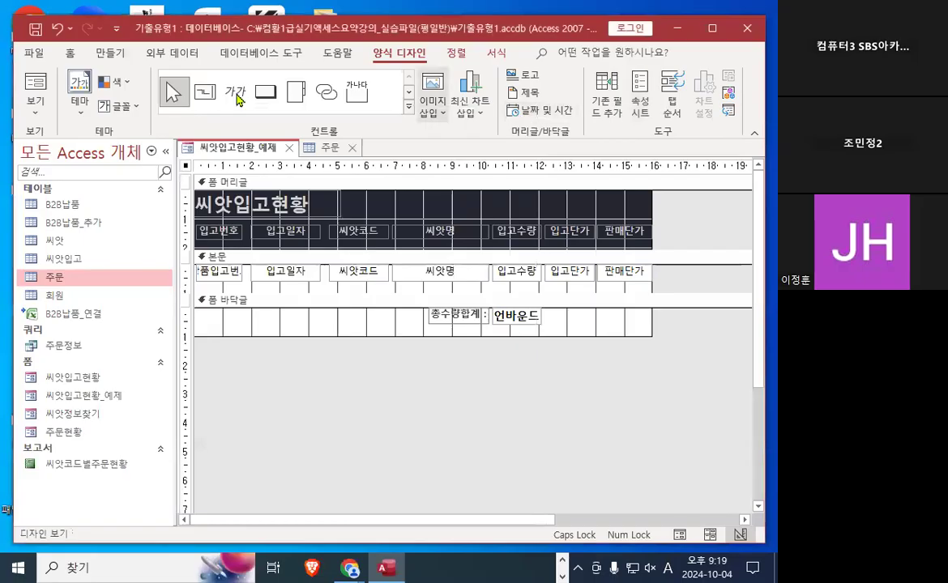
Show the form in Form View and examine the first record's 씨앗코드.
left_click(42, 90)
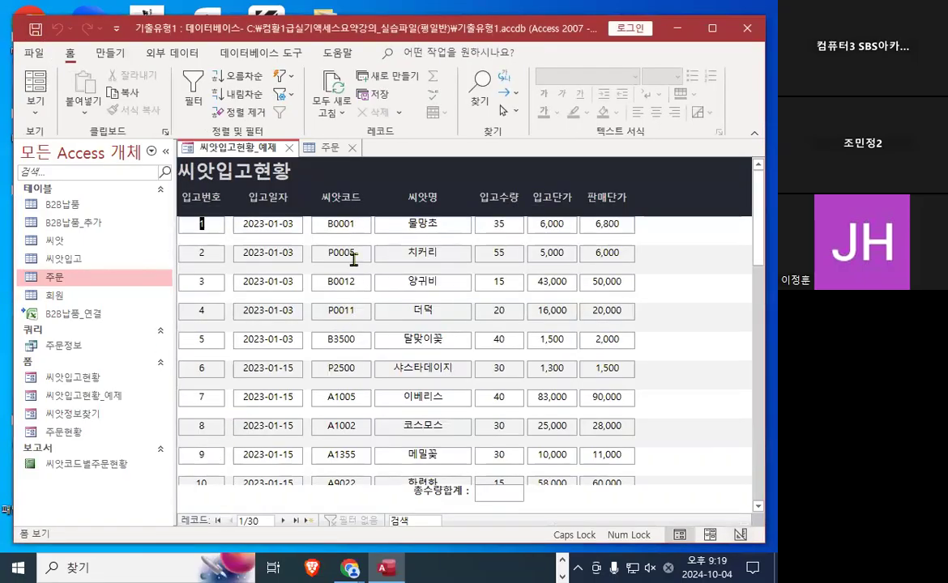
left_click(336, 222)
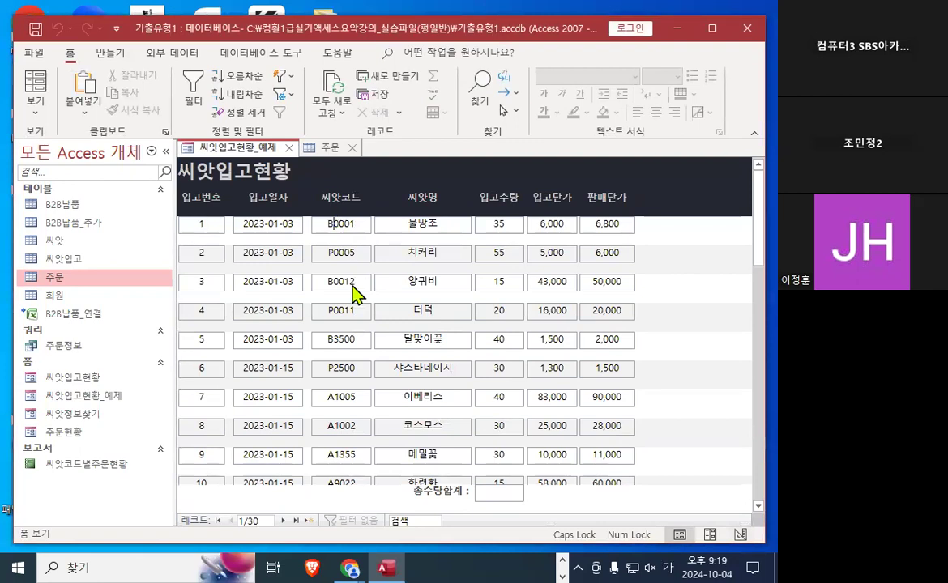
key("ctrl+1")
left_click(374, 215)
mouse_move(374, 215)
left_mouse_down()
mouse_move(304, 224)
mouse_move(318, 183)
mouse_move(374, 217)
left_mouse_up()
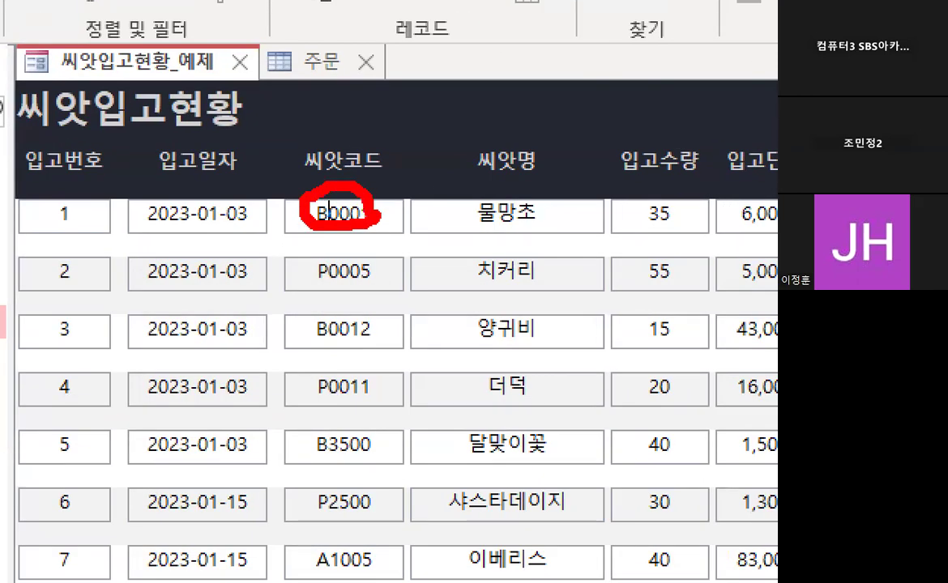
mouse_move(350, 131)
left_mouse_down()
mouse_move(366, 172)
mouse_move(425, 104)
left_mouse_up()
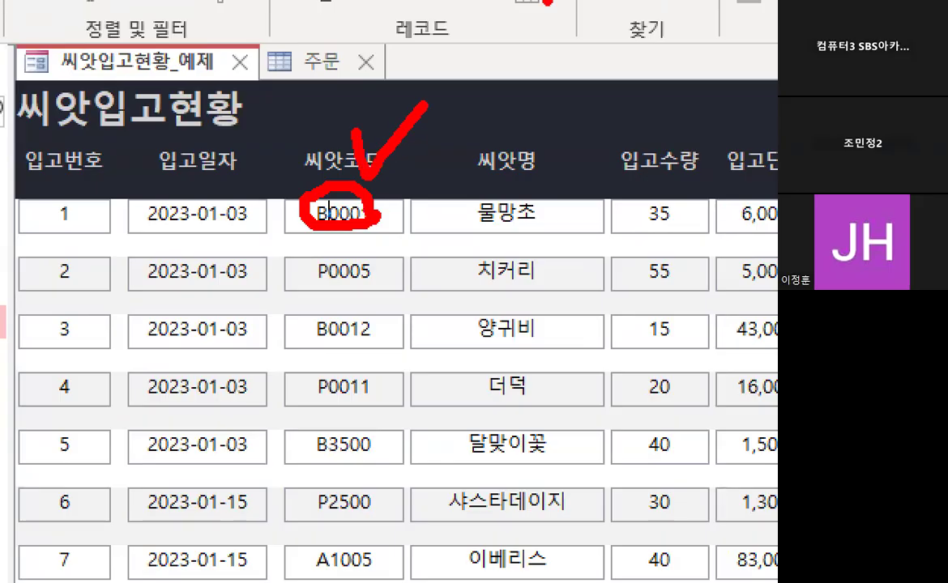
key("Escape")
Check the 주문 table briefly, and return to the form to point out B0001 as the code to match.
left_click(327, 148)
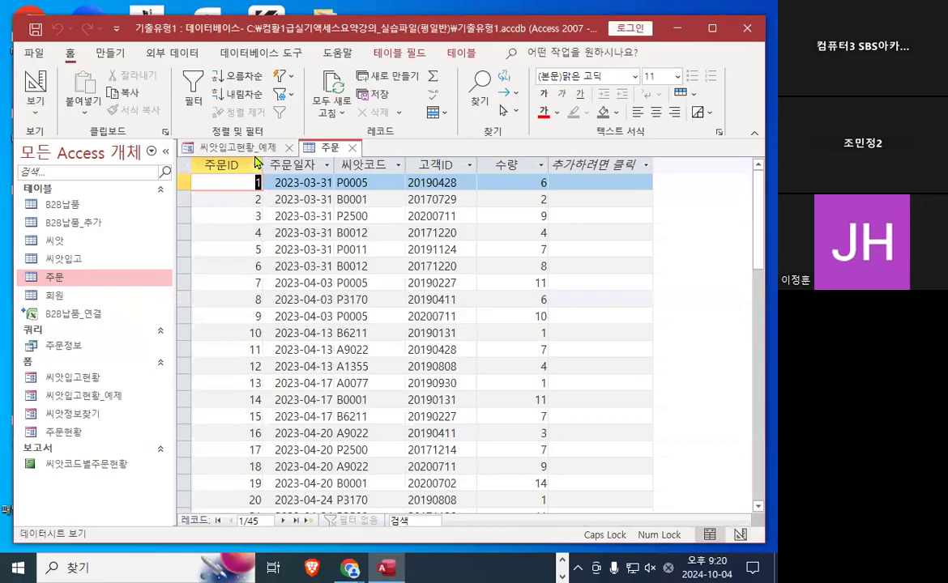
left_click(235, 147)
key("ctrl+1")
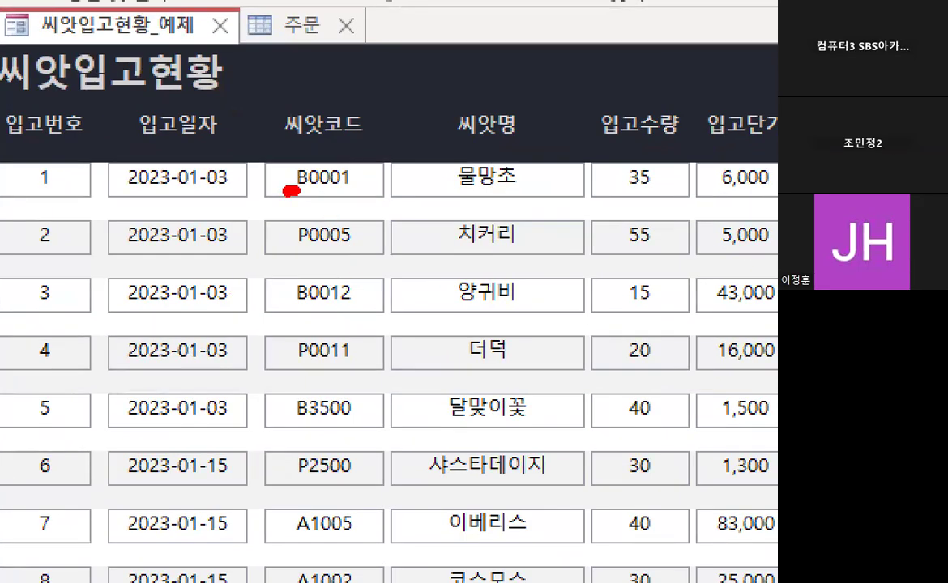
left_click_drag(292, 191, 356, 191)
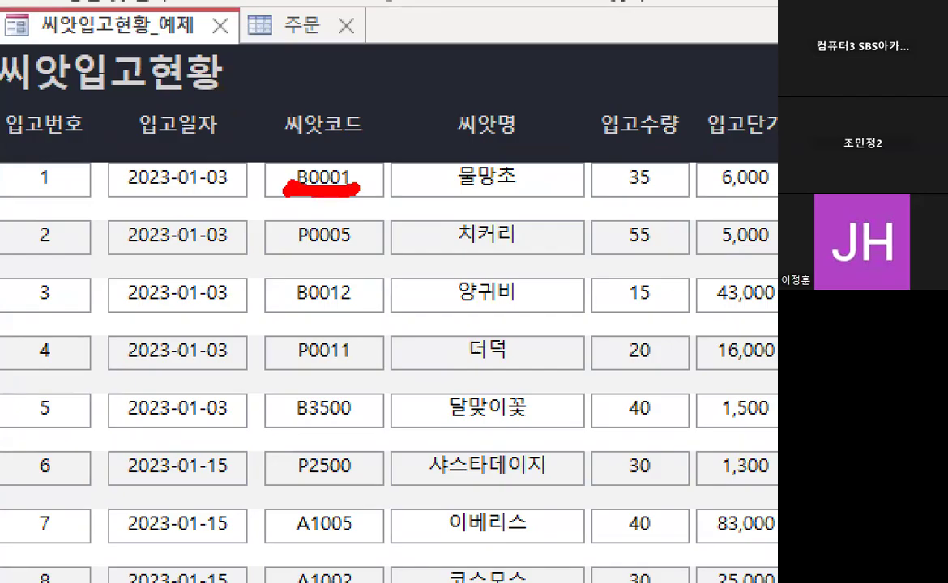
left_click_drag(286, 191, 344, 152)
key("Escape")
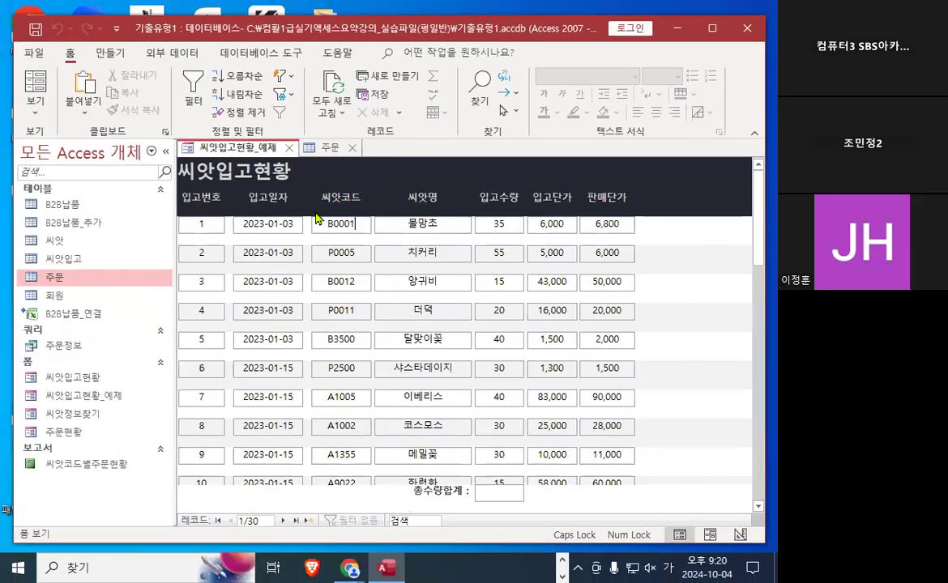
Bring up the 주문 table again and look down its 씨앗코드 column for matching orders.
left_click(330, 151)
key("ctrl+1")
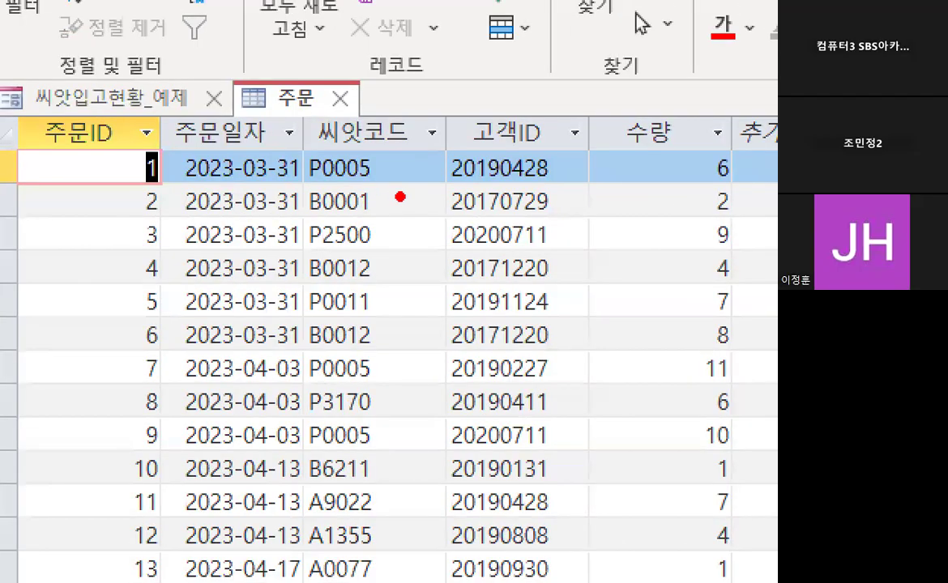
key("Escape")
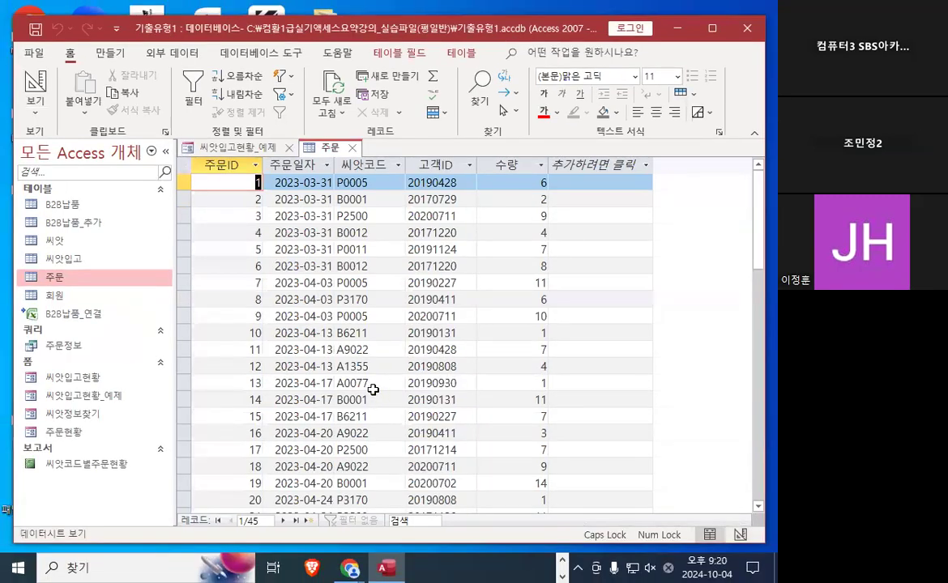
scroll(357, 366, "down", 3)
key("ctrl+1")
left_click_drag(404, 138, 417, 338)
mouse_move(349, 286)
left_mouse_down()
mouse_move(367, 324)
mouse_move(429, 235)
left_mouse_up()
key("Escape")
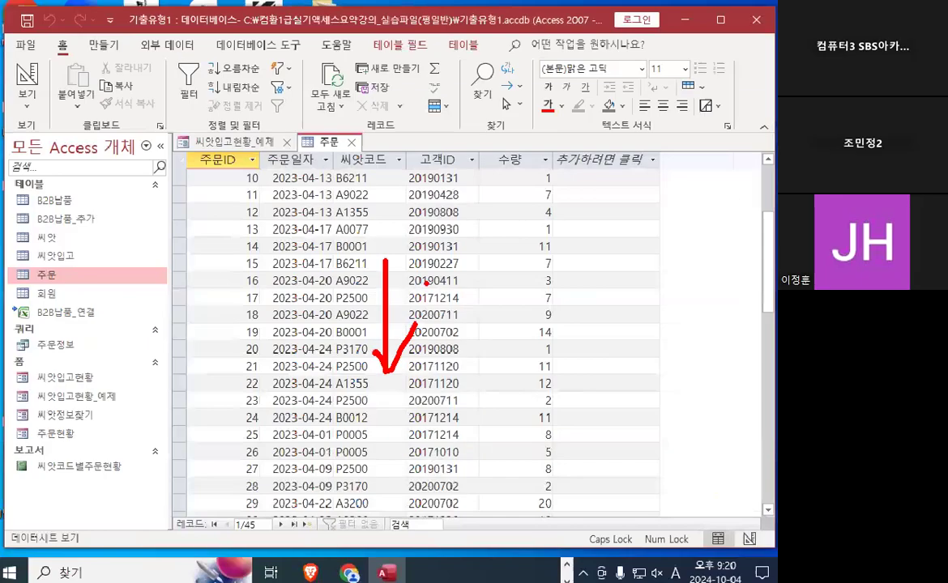
Mark example 씨앗코드 entries in the 주문 table with their 수량 values to illustrate summing them, and clear the markings.
key("ctrl+2")
mouse_move(366, 199)
left_mouse_down()
mouse_move(307, 203)
mouse_move(467, 189)
left_mouse_up()
left_click_drag(413, 166, 456, 203)
mouse_move(549, 200)
left_mouse_down()
mouse_move(527, 199)
mouse_move(527, 189)
left_mouse_up()
left_click_drag(331, 262, 383, 262)
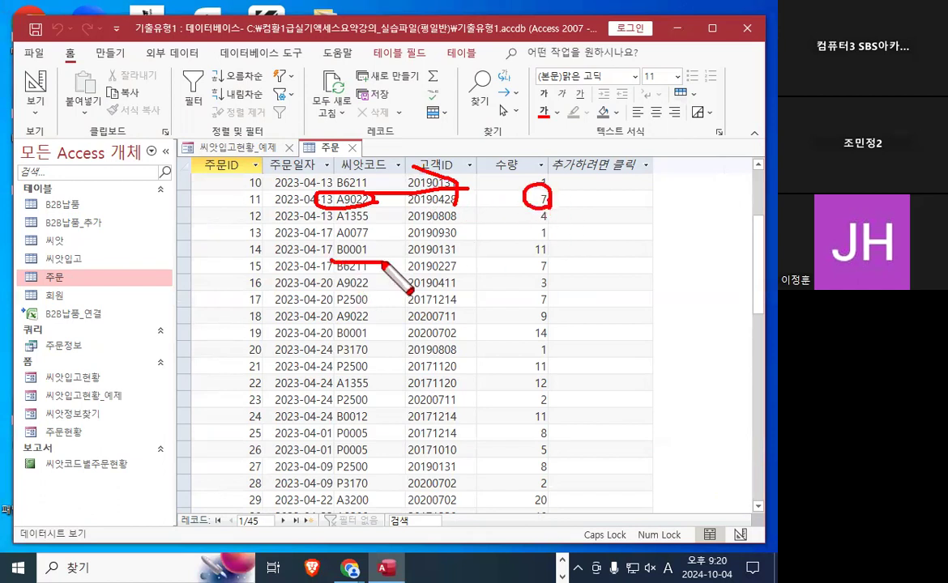
mouse_move(363, 298)
left_mouse_down()
mouse_move(339, 293)
mouse_move(369, 298)
left_mouse_up()
mouse_move(357, 361)
left_mouse_down()
mouse_move(339, 375)
mouse_move(357, 390)
left_mouse_up()
left_click_drag(334, 448, 326, 450)
mouse_move(380, 298)
left_mouse_down()
mouse_move(496, 299)
mouse_move(519, 328)
left_mouse_up()
left_click_drag(385, 385, 488, 398)
mouse_move(394, 443)
left_mouse_down()
mouse_move(493, 444)
mouse_move(488, 460)
left_mouse_up()
left_click(335, 345)
left_click(334, 399)
left_click(337, 474)
mouse_move(533, 294)
left_mouse_down()
mouse_move(547, 308)
mouse_move(544, 283)
left_mouse_up()
mouse_move(529, 373)
left_mouse_down()
mouse_move(536, 369)
mouse_move(551, 394)
left_mouse_up()
left_click_drag(540, 460, 550, 474)
mouse_move(534, 168)
left_mouse_down()
mouse_move(541, 198)
mouse_move(578, 142)
left_mouse_up()
left_click_drag(548, 248, 585, 248)
left_click_drag(528, 379, 561, 363)
left_click_drag(530, 464, 573, 421)
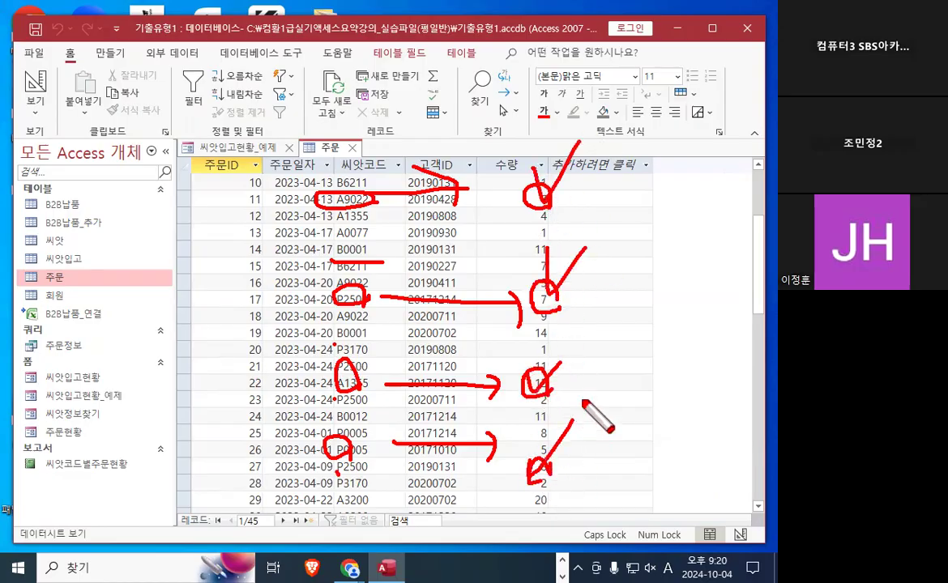
left_click_drag(589, 225, 603, 432)
left_click_drag(643, 300, 691, 305)
left_click_drag(662, 270, 662, 326)
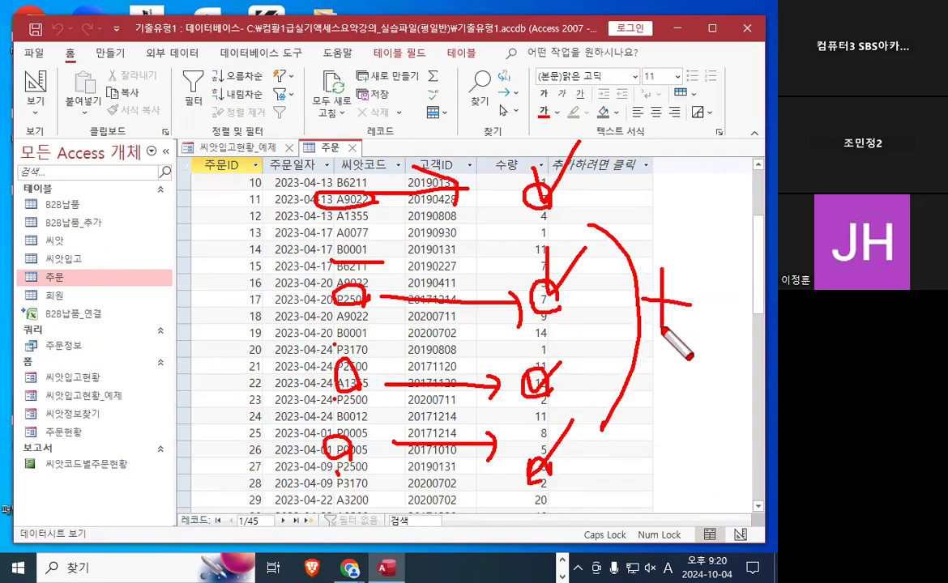
key("Escape")
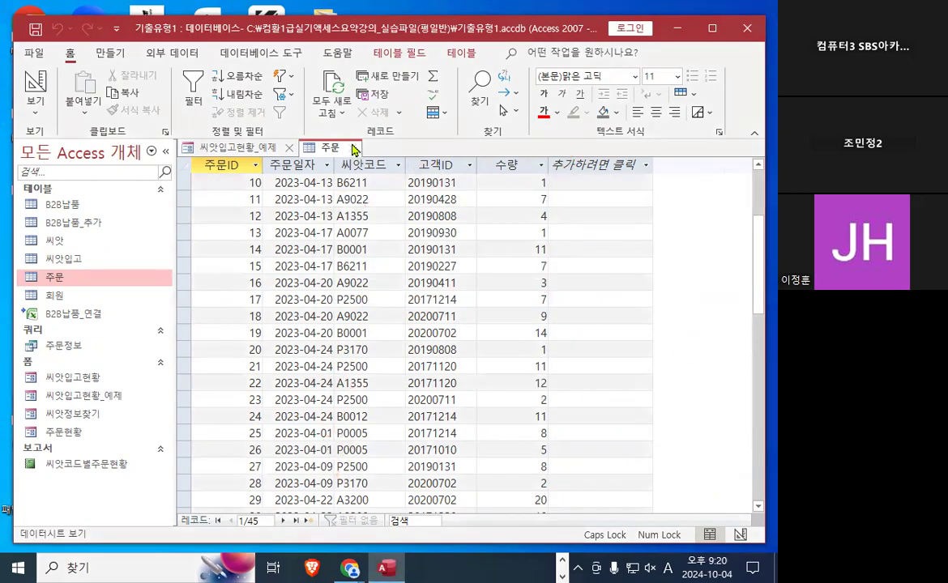
Return to the 씨앗입고현황_예제 form, point out the empty 총수량합계 box, and switch the form to Design View.
left_click(207, 147)
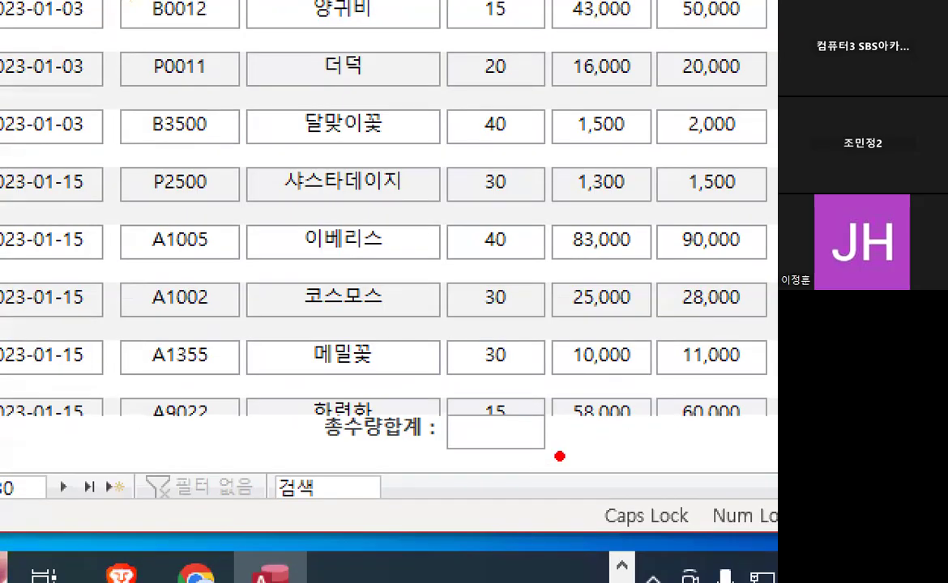
mouse_move(506, 392)
left_mouse_down()
mouse_move(442, 449)
mouse_move(566, 488)
left_mouse_up()
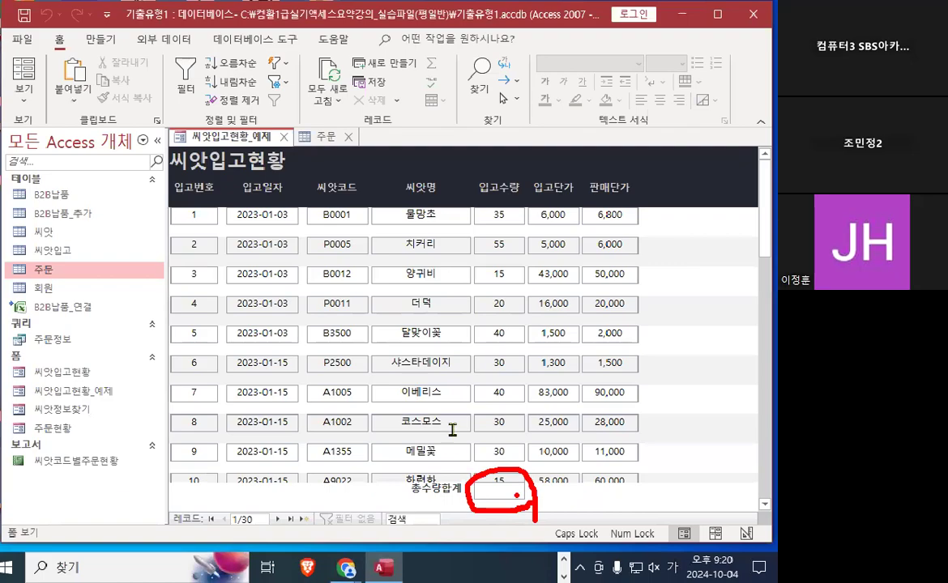
key("Escape")
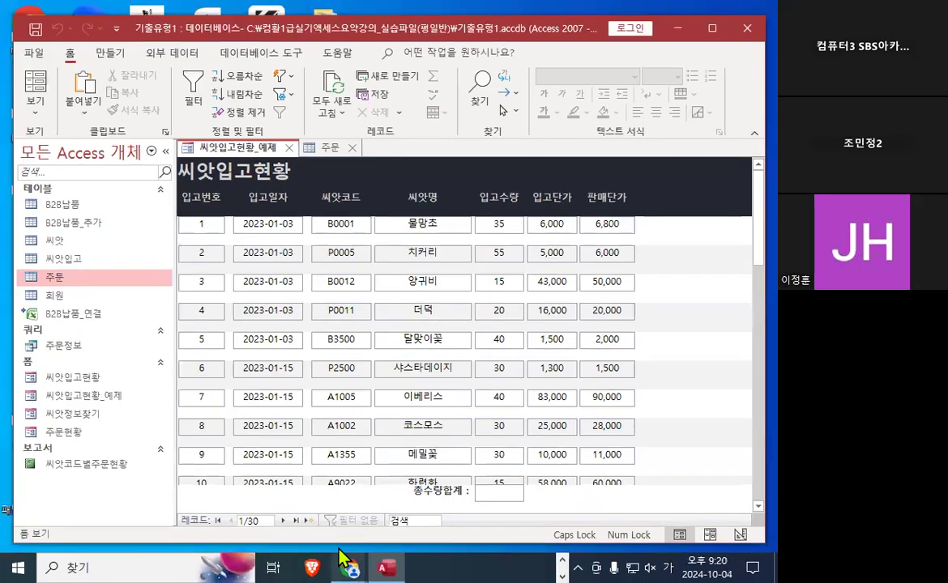
left_click(37, 120)
left_click(45, 213)
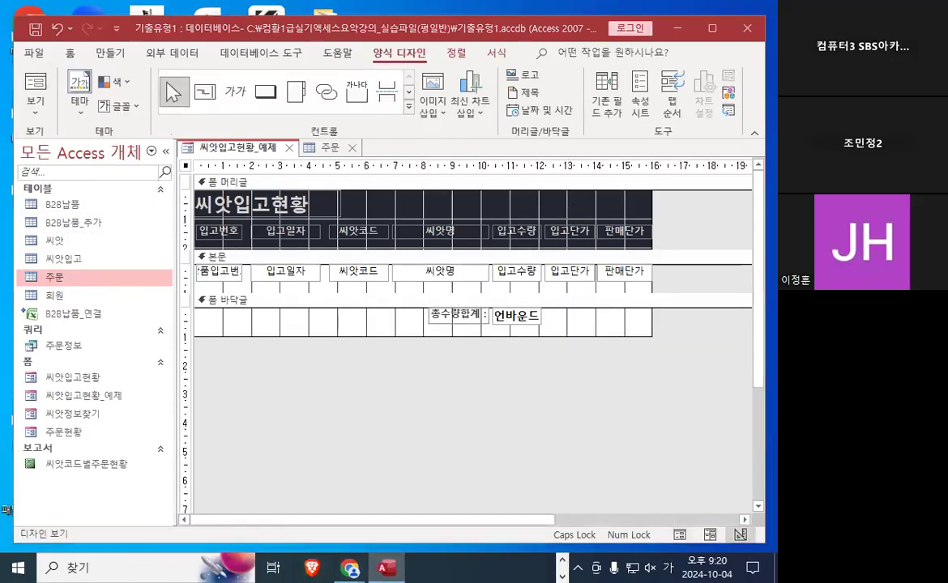
Switch to the class notes in Notepad and add the line "- 필드명(수량 필드)" under the DSUM explanation.
key("alt+Tab")
type("ㅍ")
key("BackSpace")
type("- ㅣㅍ")
key("BackSpace")
key("BackSpace")
key("BackSpace")
type("ㅍ")
key("BackSpace")
type("필드명(")
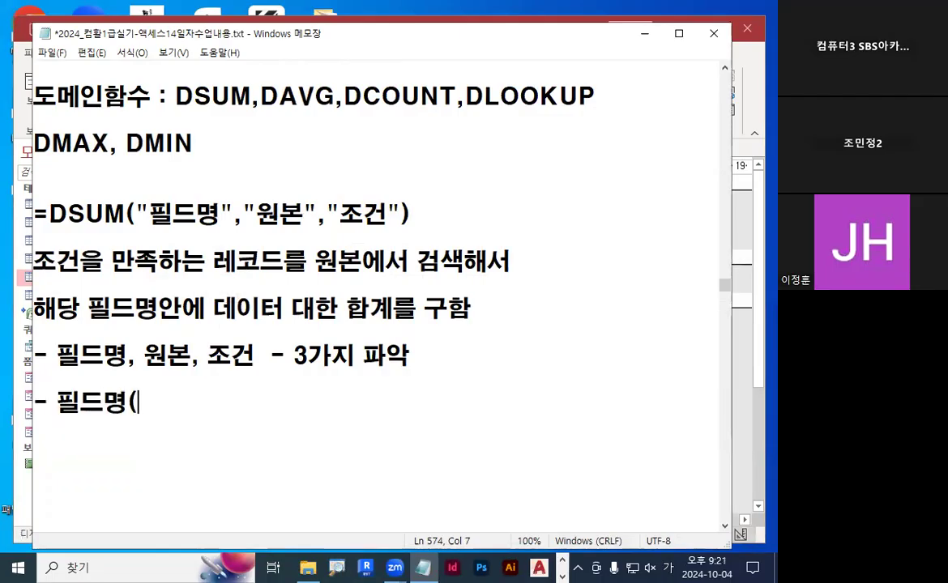
type("수량 필드")
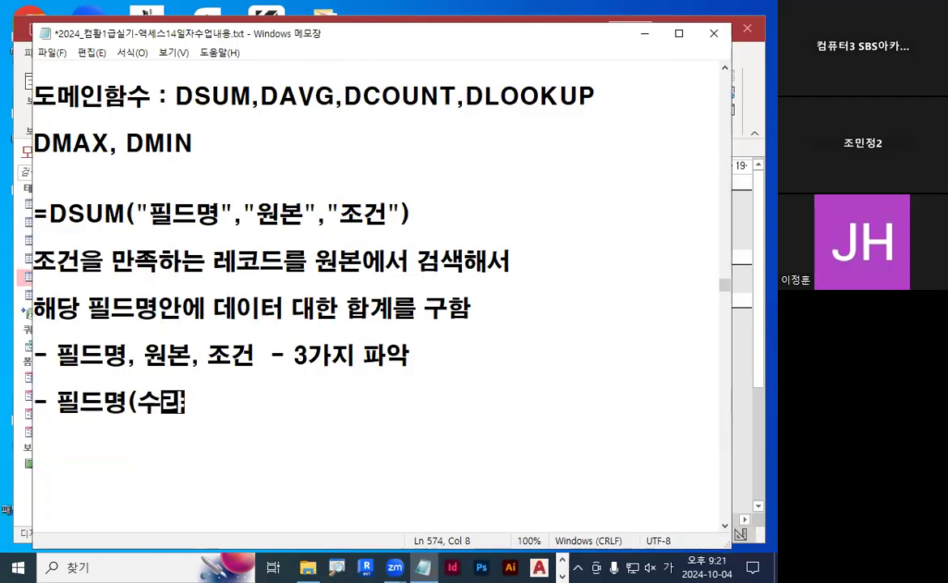
type(")")
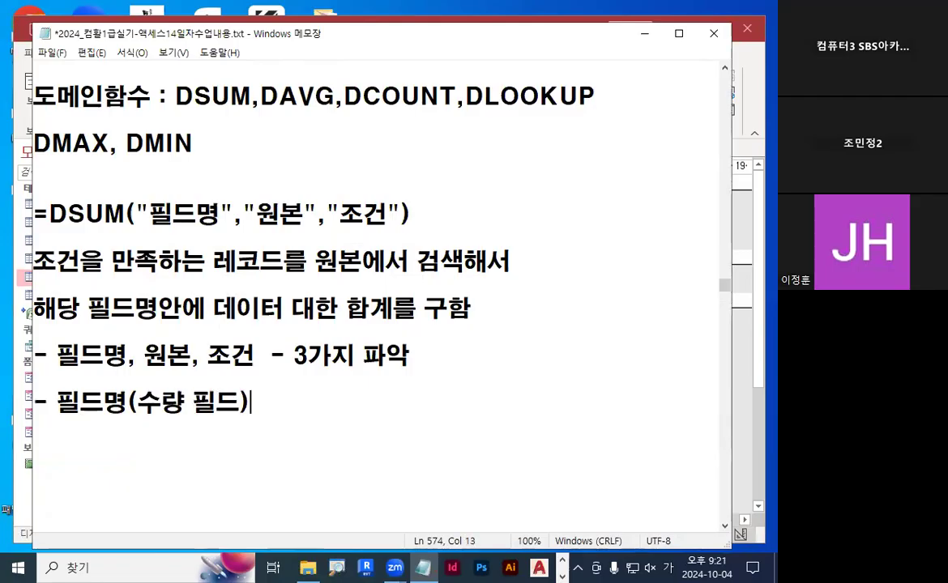
Add the line "- 원본 : 주문" below the field-name note and start another dash line.
left_click_drag(149, 213, 219, 209)
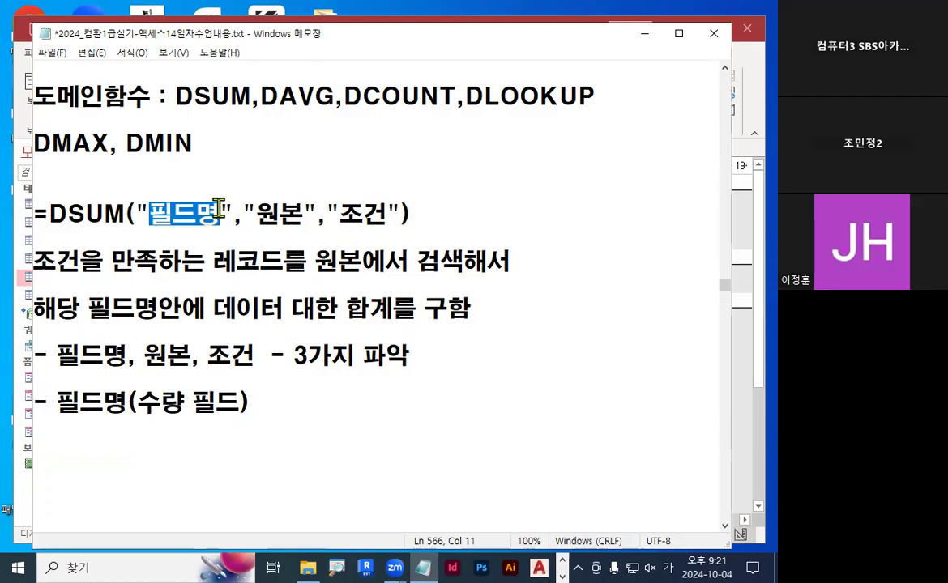
left_click(80, 443)
type("- 워")
key("BackSpace")
type("워논")
key("BackSpace")
key("BackSpace")
key("BackSpace")
type("ㄴ본")
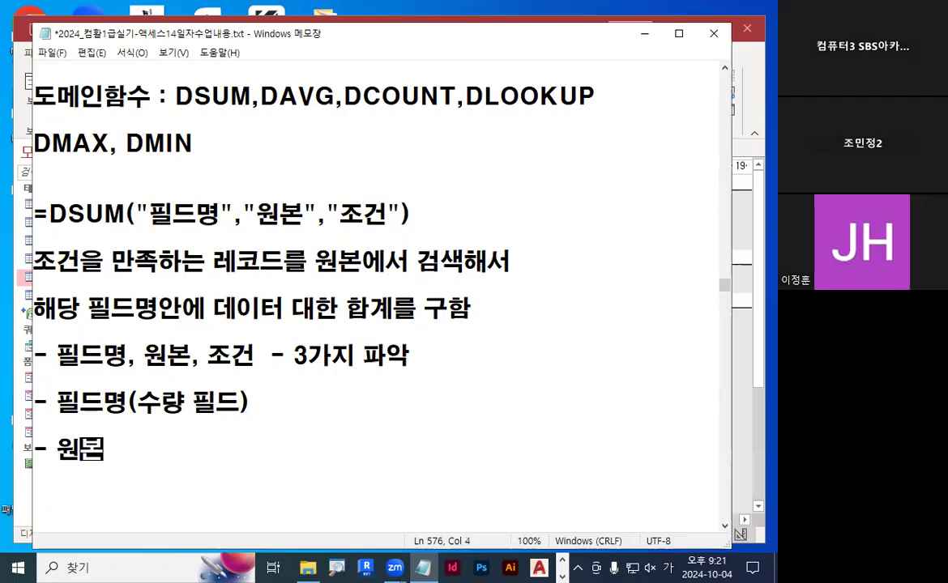
type(" :ㅌ")
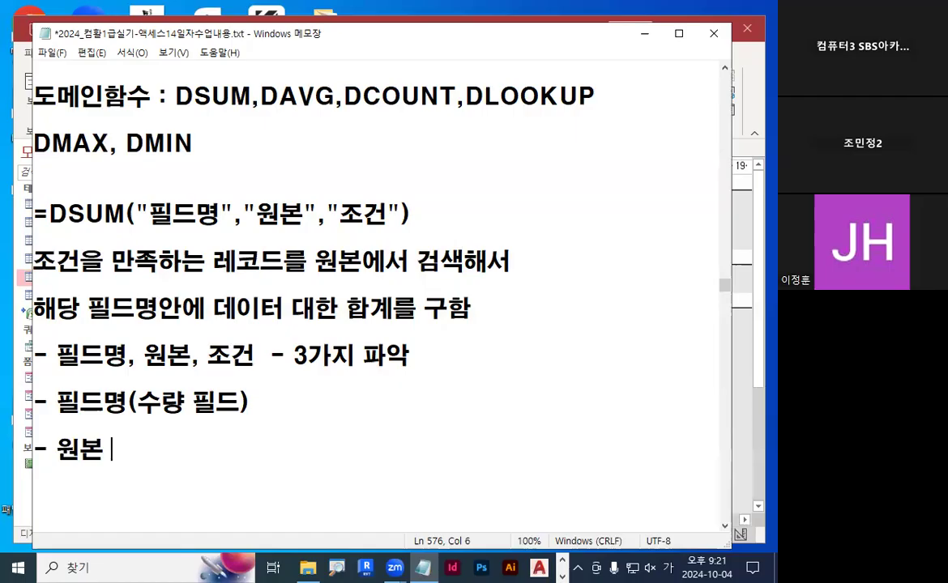
type("ㅜ문")
key("Return")
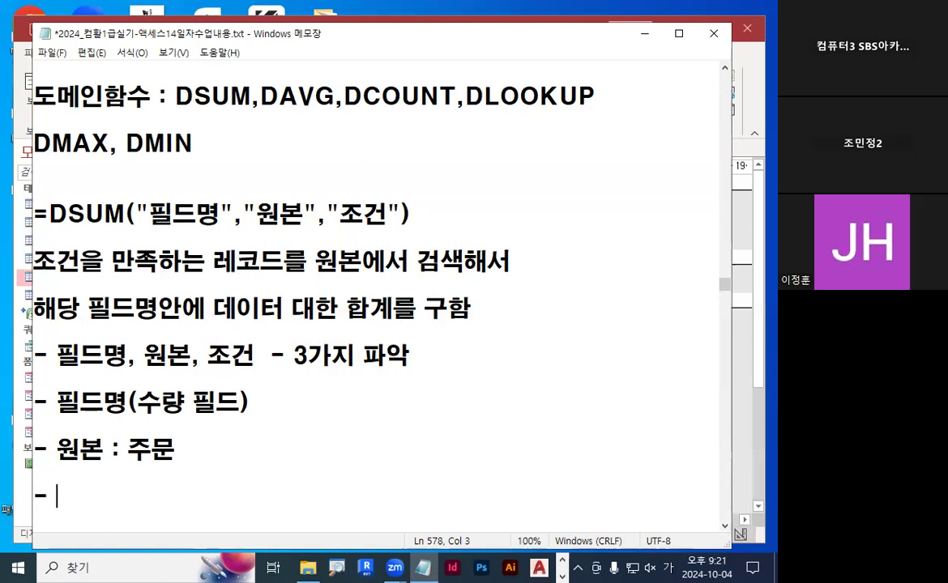
Extend the source line to "- 원본 : 주문 테이블" and rewrite the field-name line as "- 필드명 : 수량 필드".
left_click(180, 448)
type("테이블")
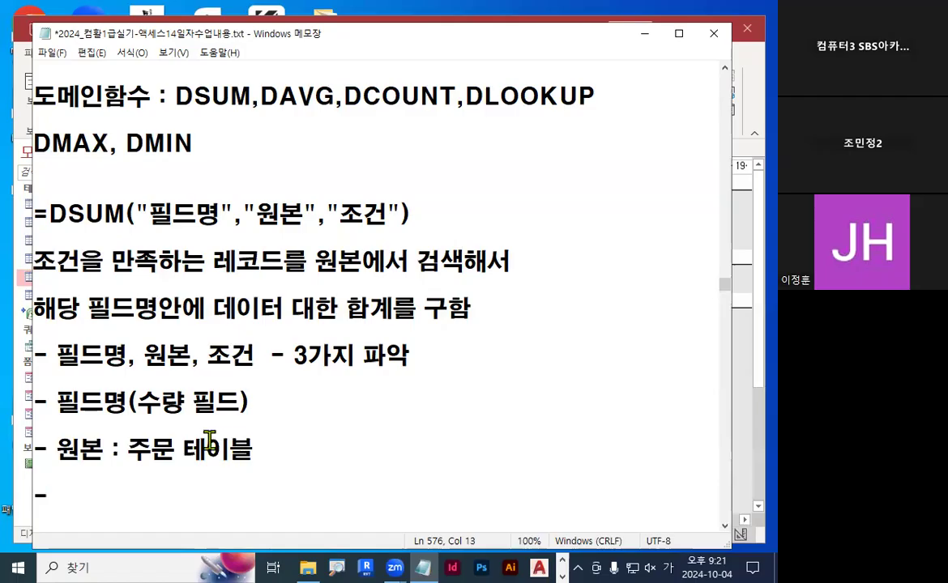
left_click(132, 400)
type(":")
key("Delete")
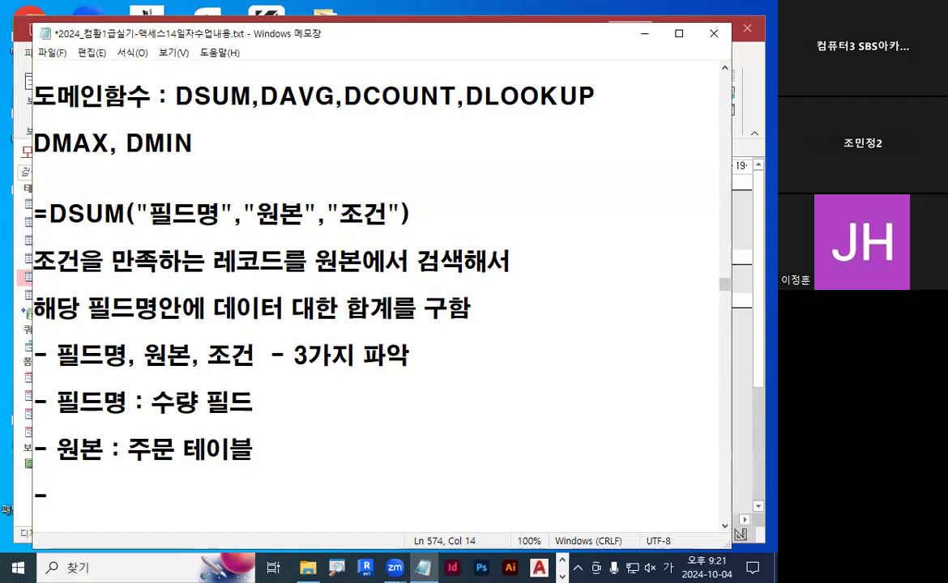
Switch to the 주문 table in Access and mark the 씨앗코드 field heading as the condition field.
left_click(646, 34)
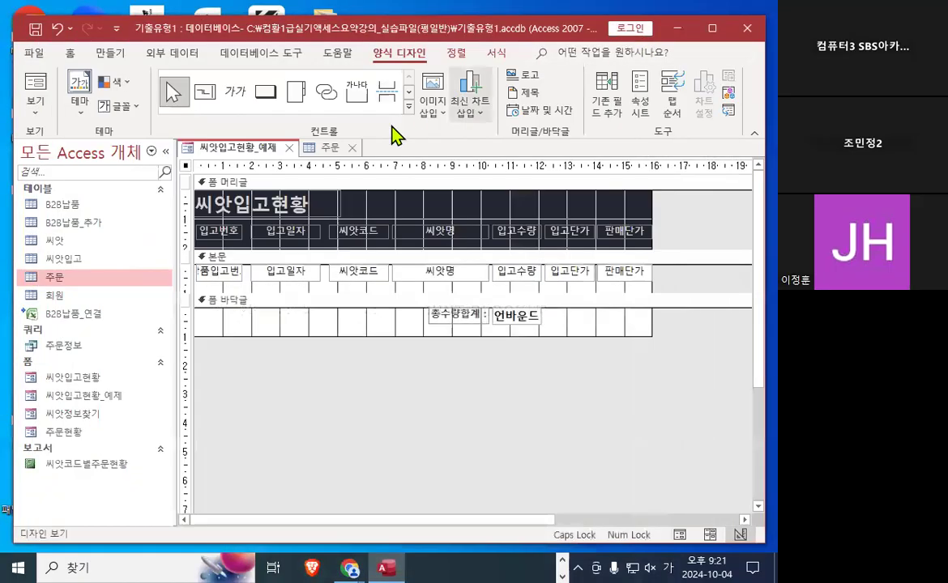
left_click(334, 148)
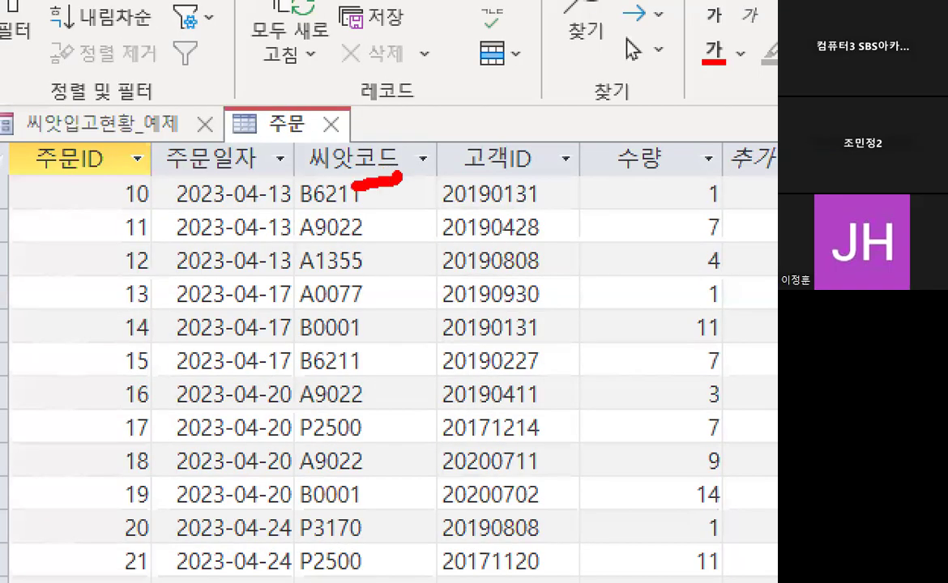
left_click_drag(468, 2, 363, 168)
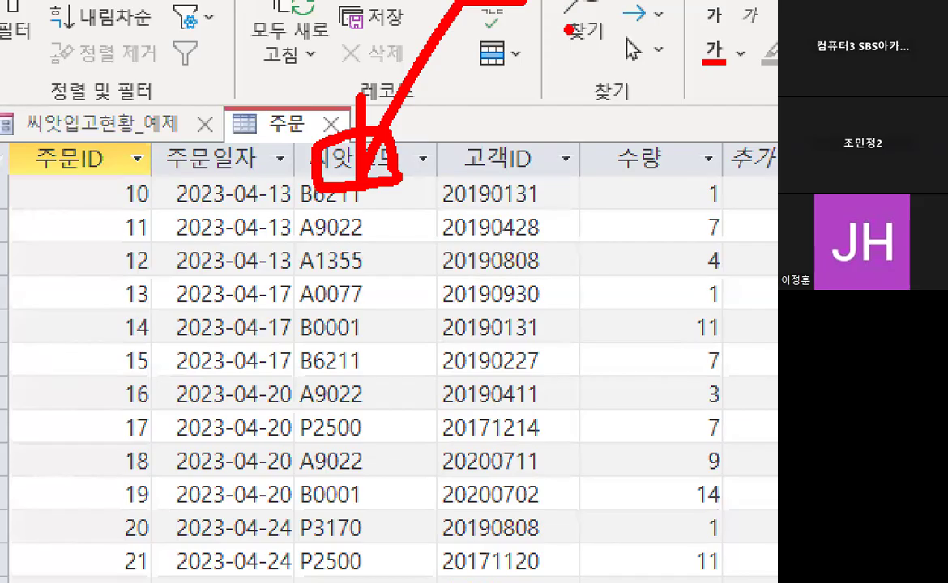
key("Escape")
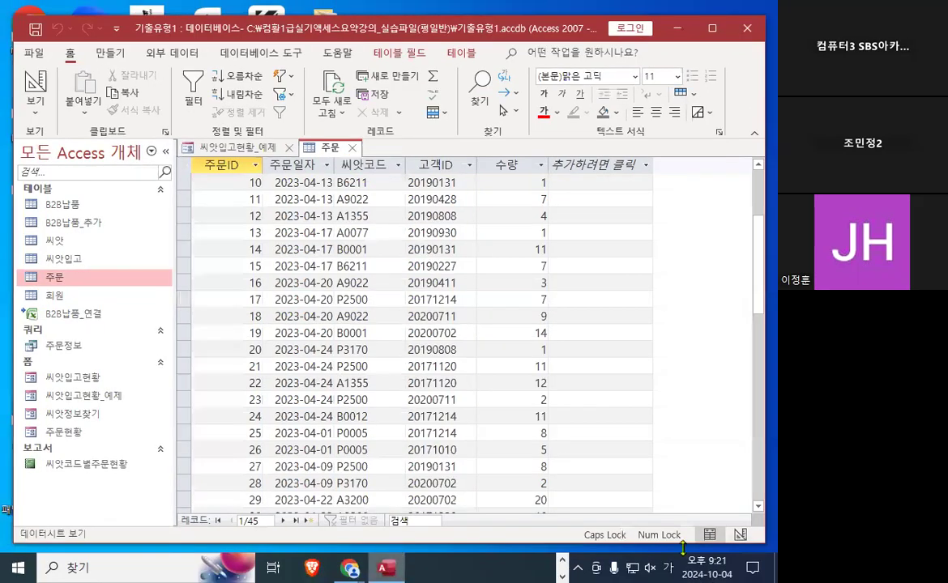
Return to the Notepad class notes and add the line "- 조건입력순서 -> 필드명=컨트롤명 순으로 입력" below the source line.
key("alt+Tab")
left_click(224, 499)
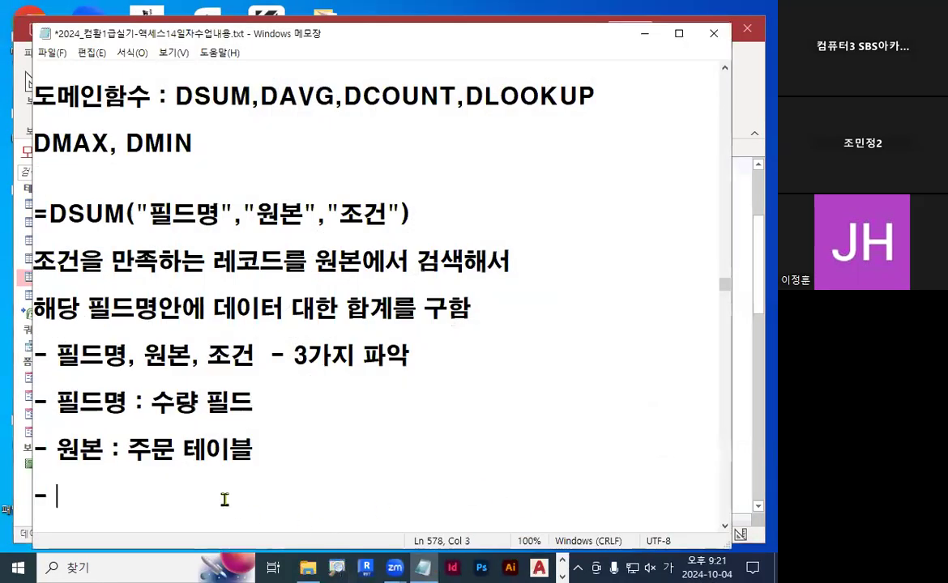
key("Return")
key("Return")
key("BackSpace")
key("BackSpace")
key("BackSpace")
type("조건입력순ㅅ")
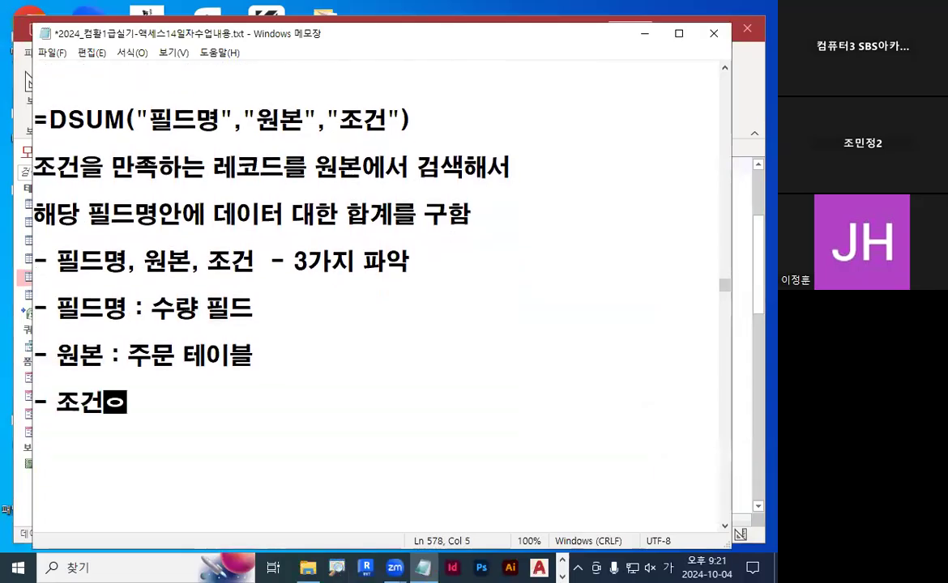
type(" ->")
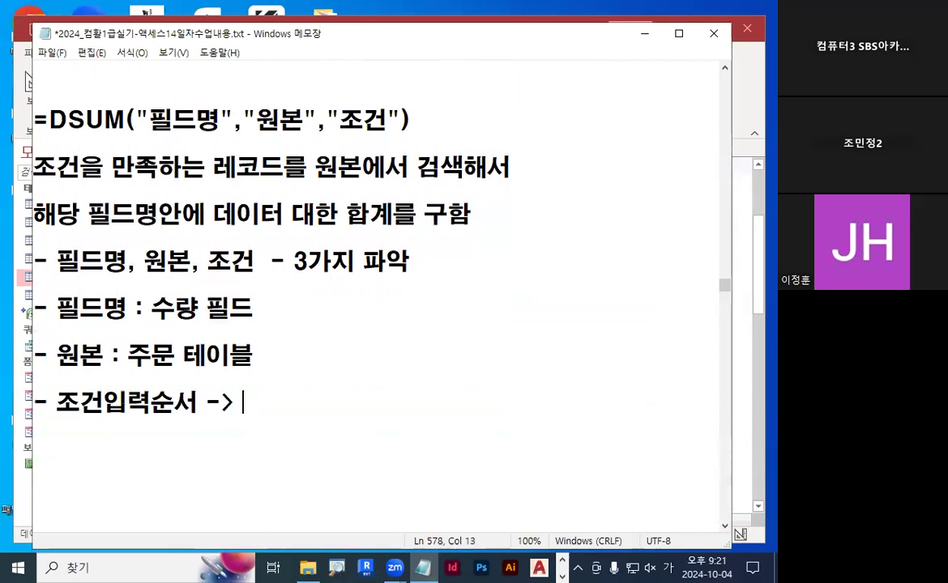
type(" 필드")
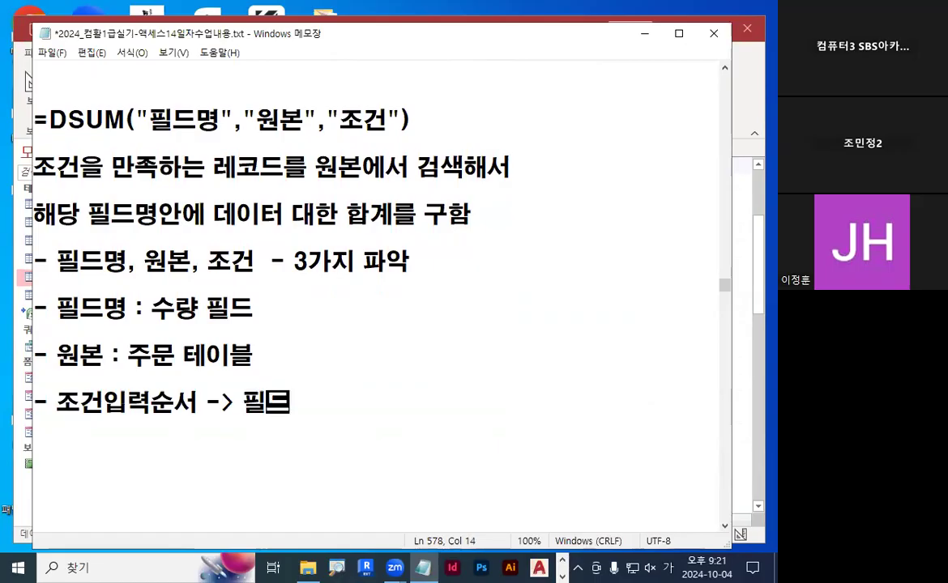
type("명=컨")
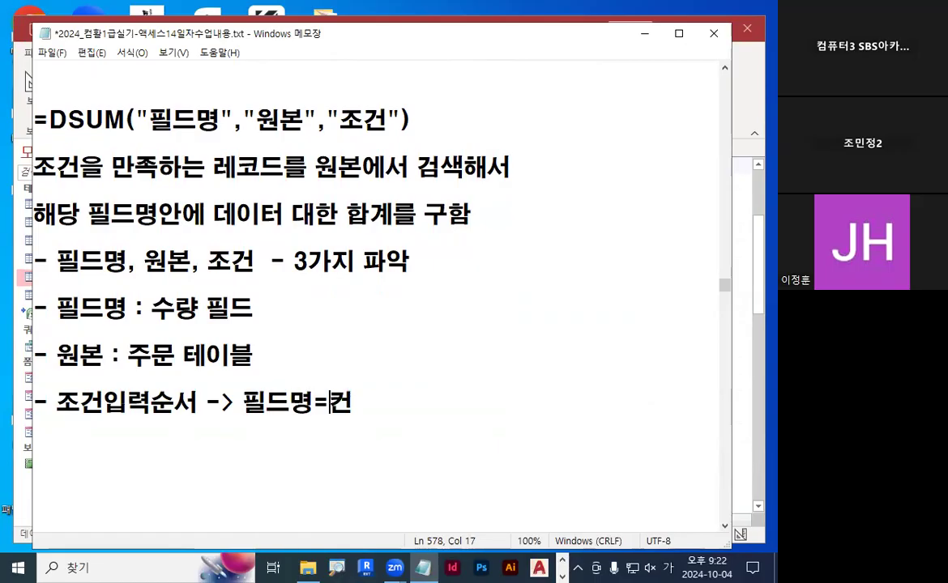
type("트롤명   순으로 ㅇ")
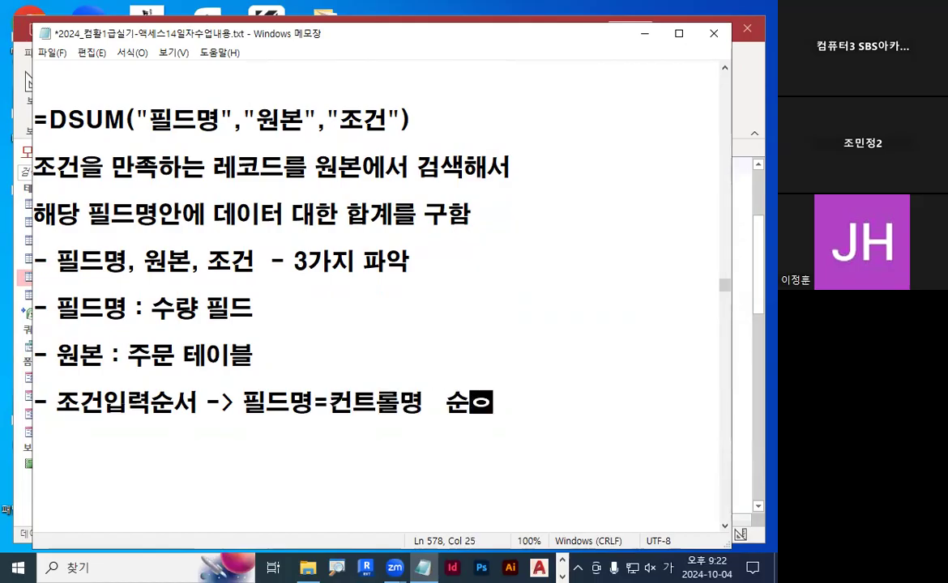
type("입력")
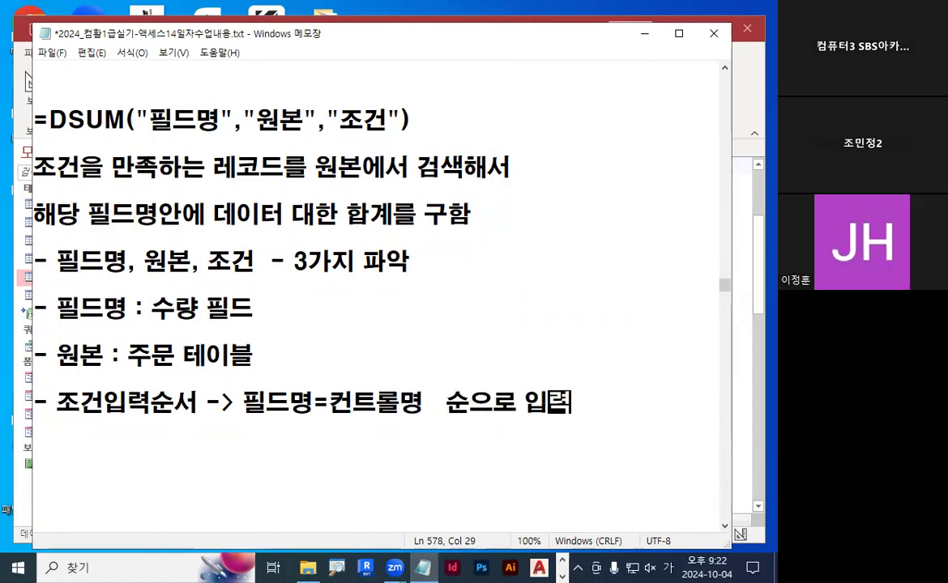
Point out the order 필드명=컨트롤명 in the condition note with pen arrows and highlight that text.
key("ctrl+2")
mouse_move(270, 391)
left_mouse_down()
mouse_move(362, 391)
mouse_move(383, 371)
left_mouse_up()
left_click_drag(265, 370, 307, 363)
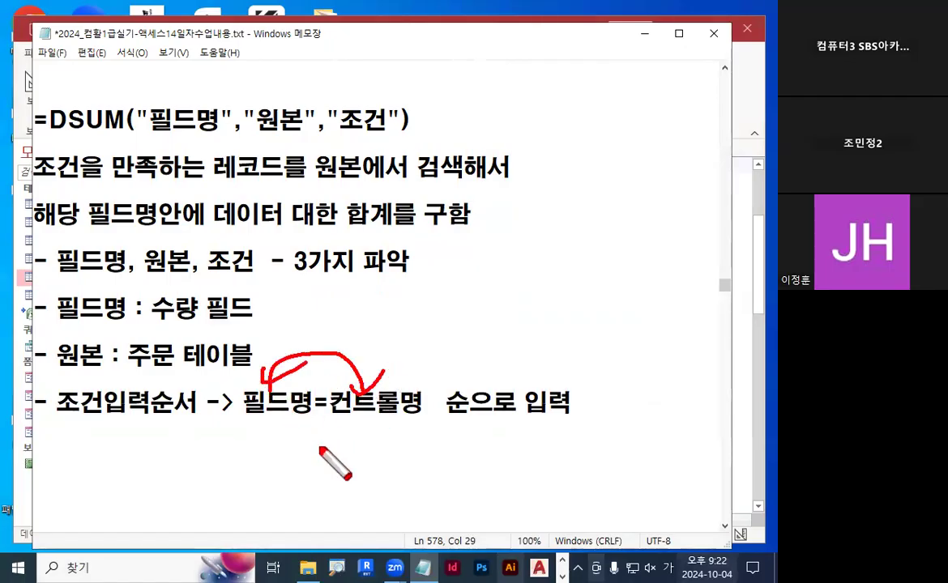
key("Escape")
left_click_drag(242, 402, 434, 405)
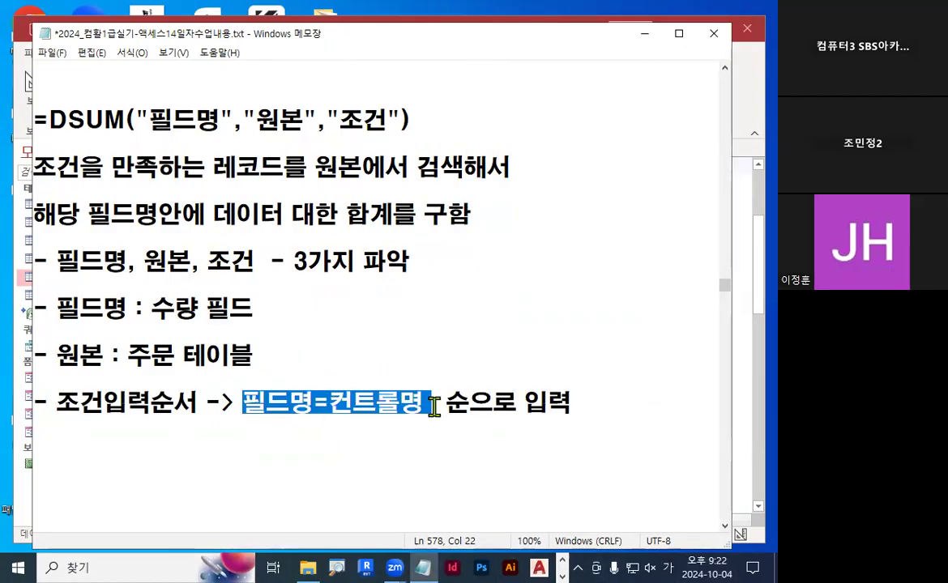
Add the example condition "씨앗코드=txt씨앗코드" on the line below the condition-order note.
left_click(302, 450)
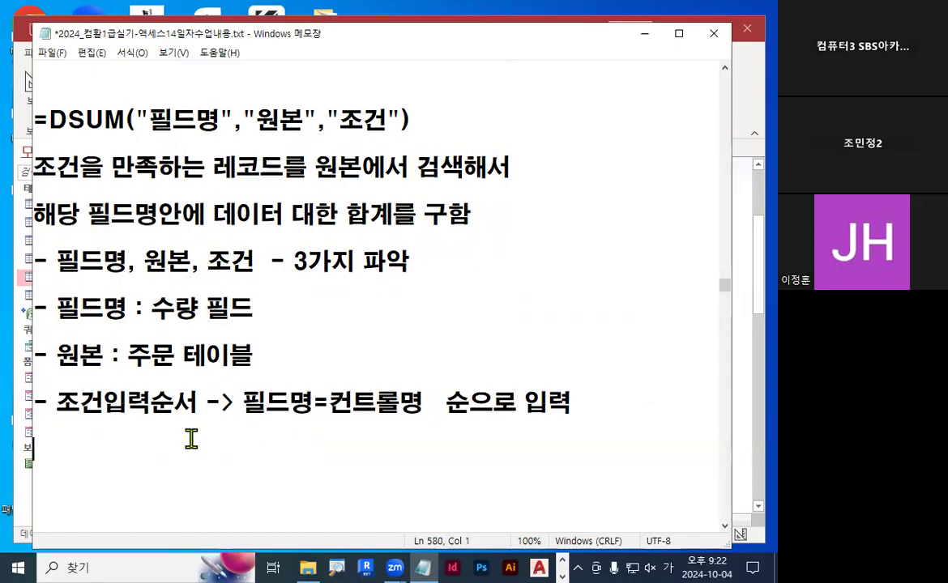
type("씨")
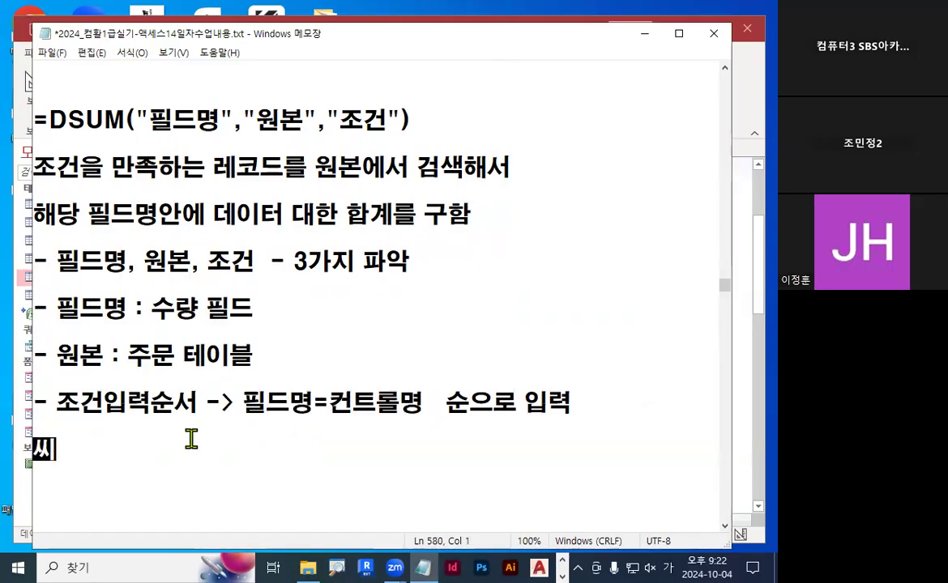
type("앗코드=")
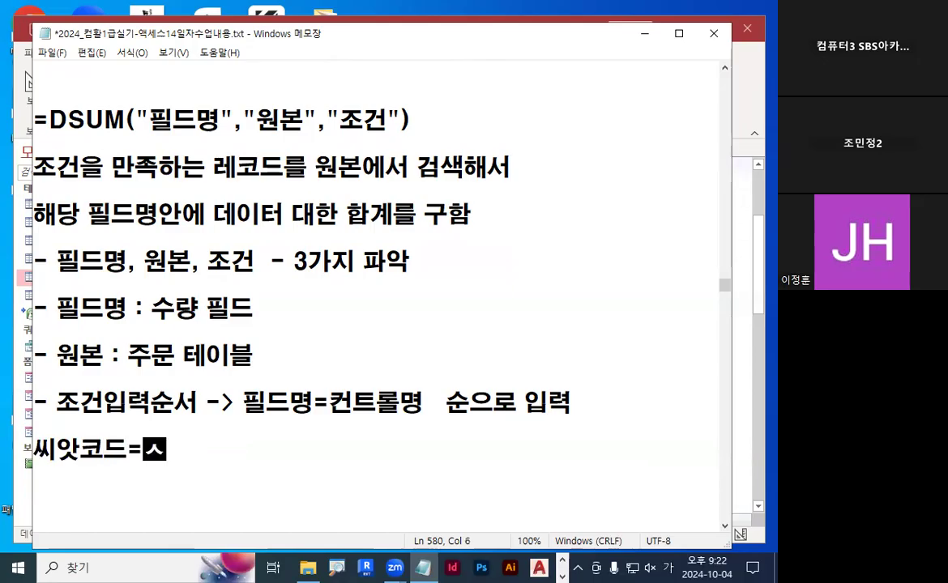
type("TX")
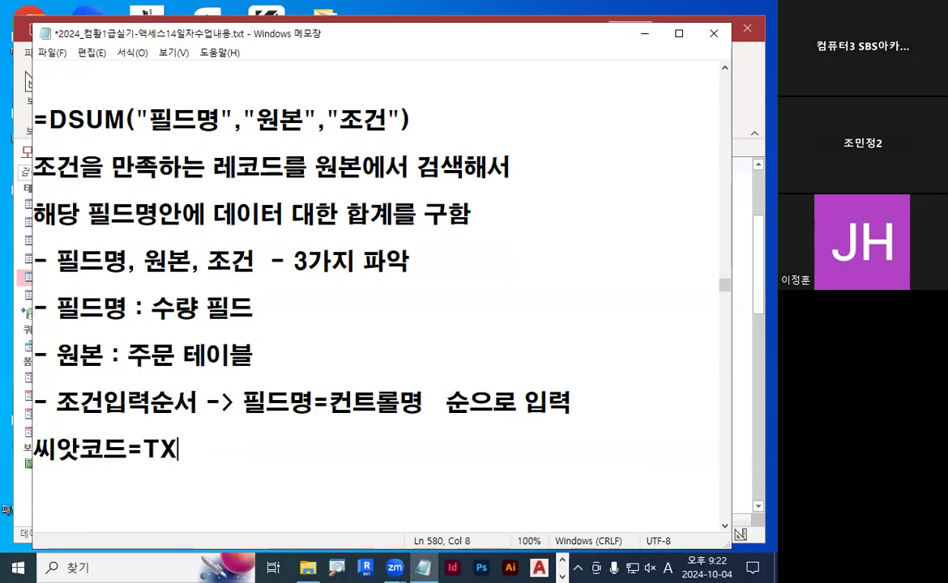
key("BackSpace")
key("BackSpace")
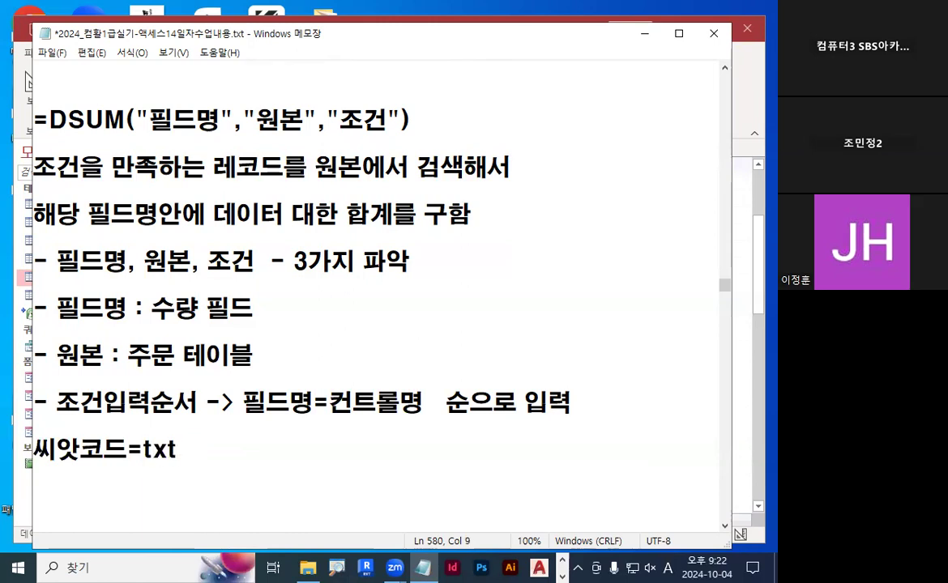
key("Hangul")
type("ㅆ앗ㄱ콛")
key("BackSpace")
key("BackSpace")
key("BackSpace")
key("BackSpace")
type("콛ㅡ")
scroll(289, 480, "down", 1)
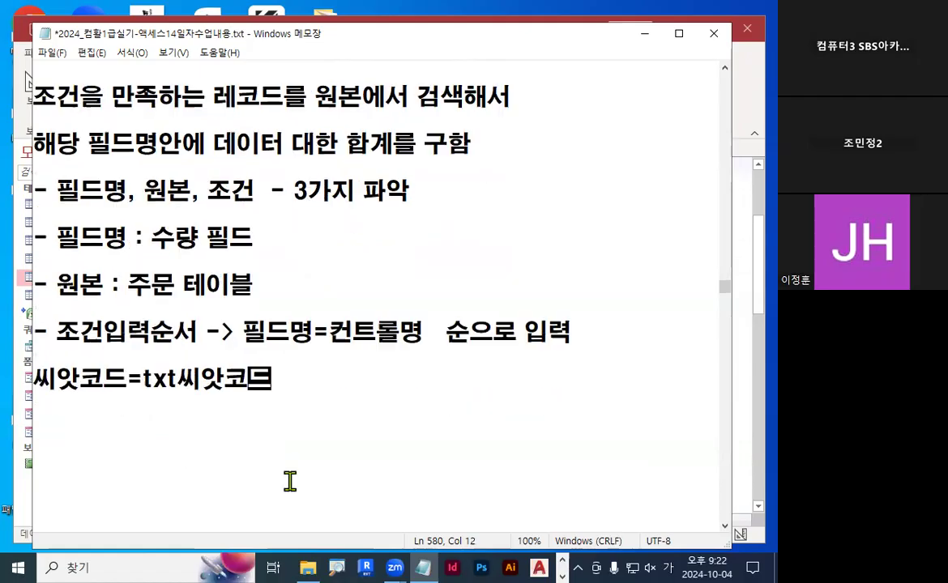
Explain the condition 씨앗코드=txt씨앗코드 and the 수량 field with pen marks, clear them, and highlight the condition line.
mouse_move(150, 398)
left_mouse_down()
mouse_move(247, 398)
mouse_move(110, 401)
mouse_move(105, 386)
left_mouse_up()
left_click_drag(70, 350, 130, 304)
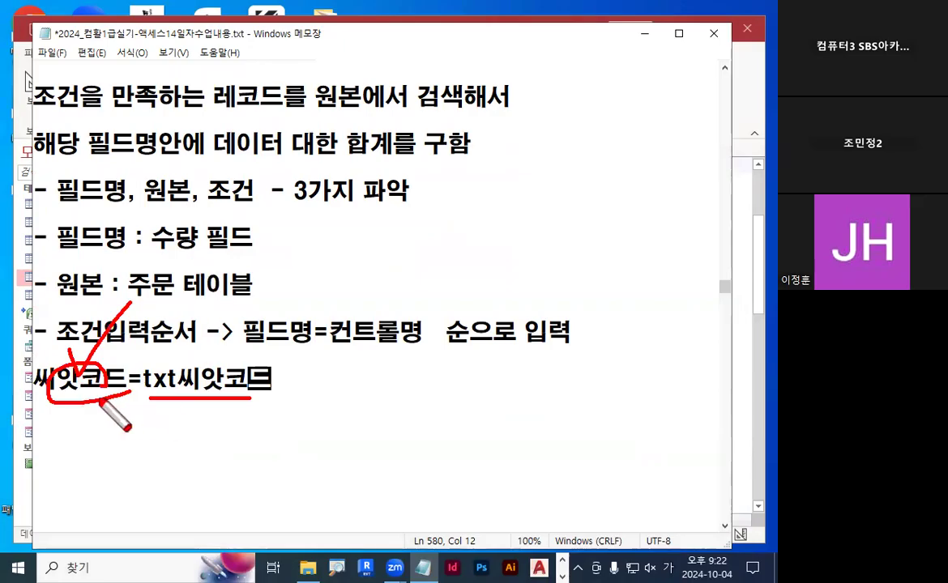
left_click_drag(43, 393, 106, 394)
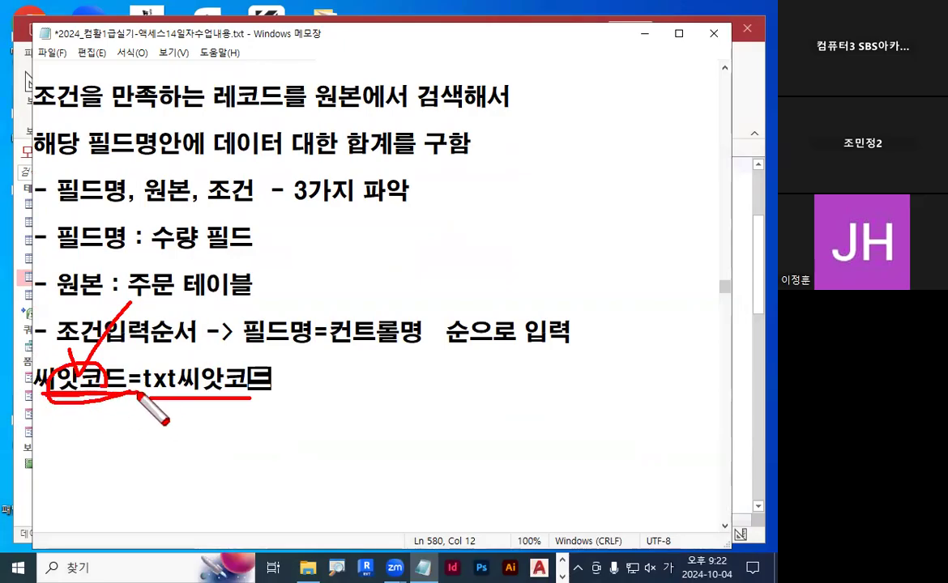
mouse_move(154, 228)
left_mouse_down()
mouse_move(191, 212)
mouse_move(198, 250)
left_mouse_up()
left_click_drag(47, 395, 333, 394)
mouse_move(431, 389)
left_mouse_down()
mouse_move(411, 368)
mouse_move(430, 371)
left_mouse_up()
left_click_drag(431, 441, 435, 448)
mouse_move(438, 498)
left_mouse_down()
mouse_move(418, 519)
mouse_move(457, 509)
left_mouse_up()
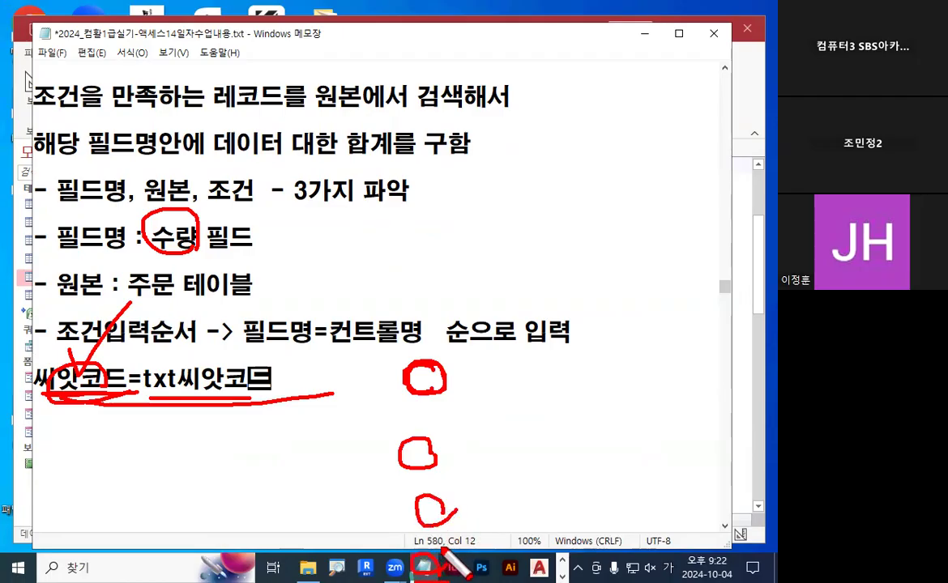
left_click_drag(455, 344, 468, 525)
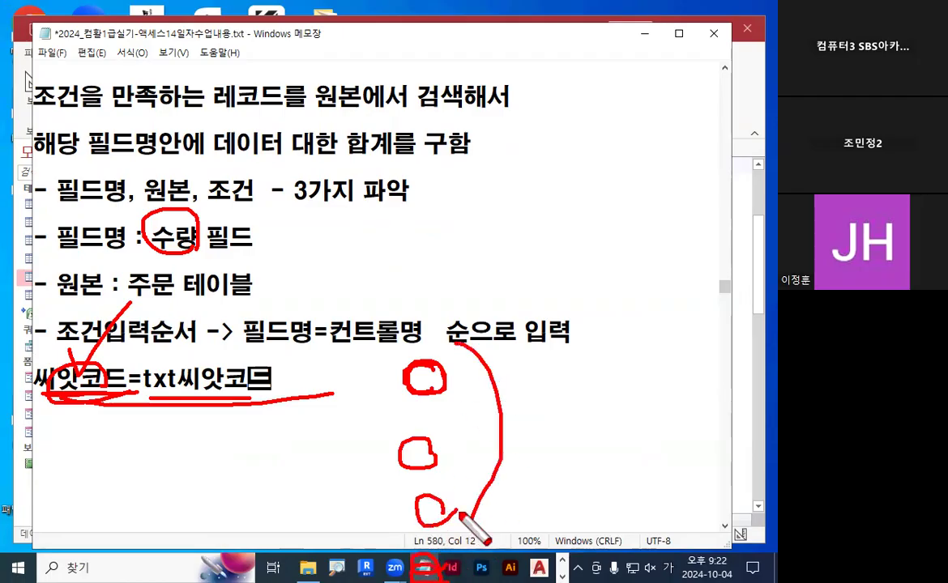
mouse_move(144, 397)
left_mouse_down()
mouse_move(243, 356)
mouse_move(254, 394)
left_mouse_up()
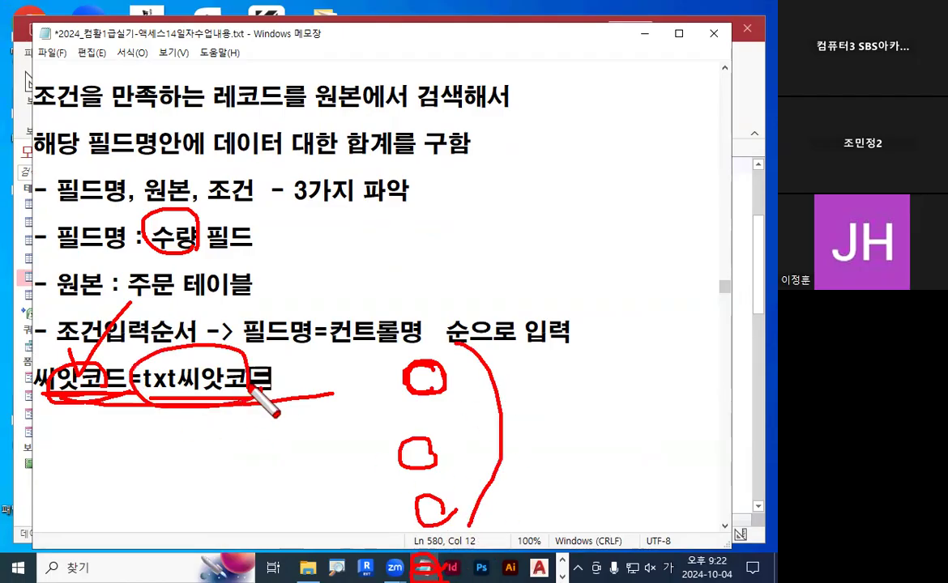
key("Escape")
left_click_drag(36, 377, 273, 380)
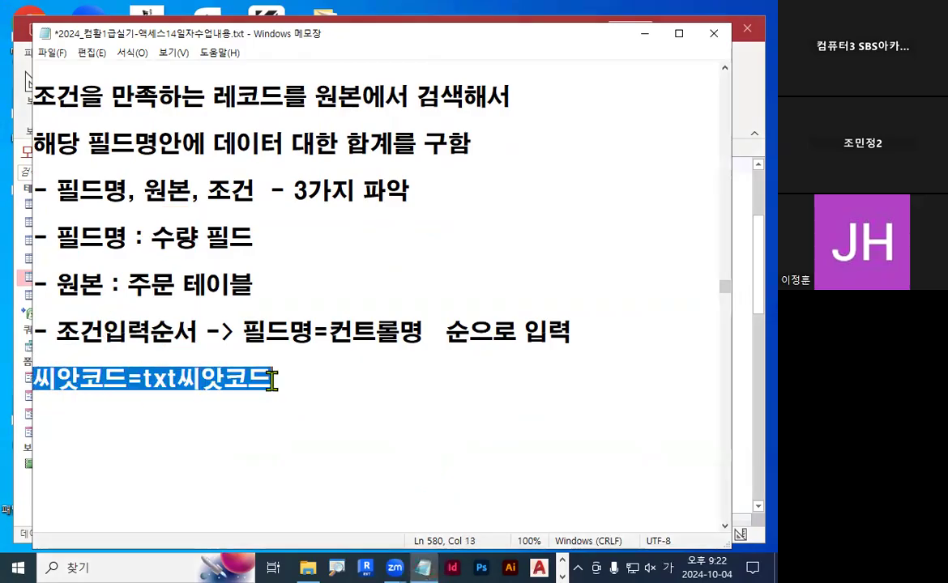
Start a new note with "폼바닥글에" after a blank line below the example condition.
left_click(188, 422)
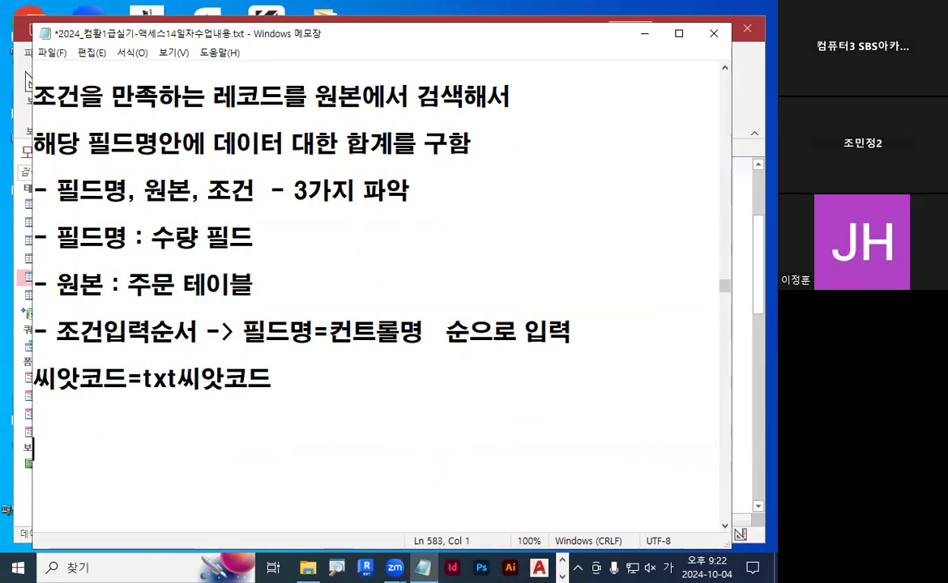
type("폼바다")
key("BackSpace")
key("BackSpace")
key("BackSpace")
type("닦ㄱ")
key("BackSpace")
key("BackSpace")
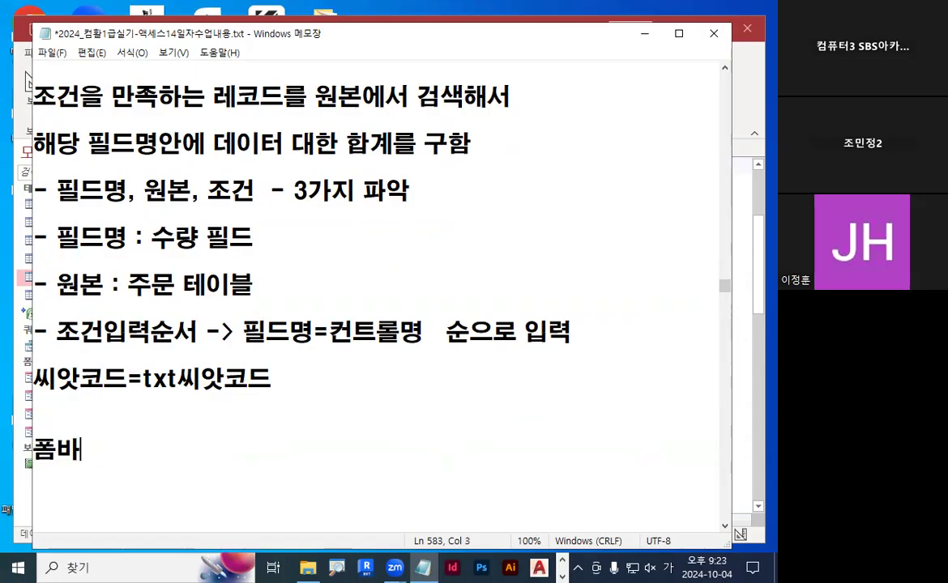
type("닥드")
key("BackSpace")
key("BackSpace")
type("에  ")
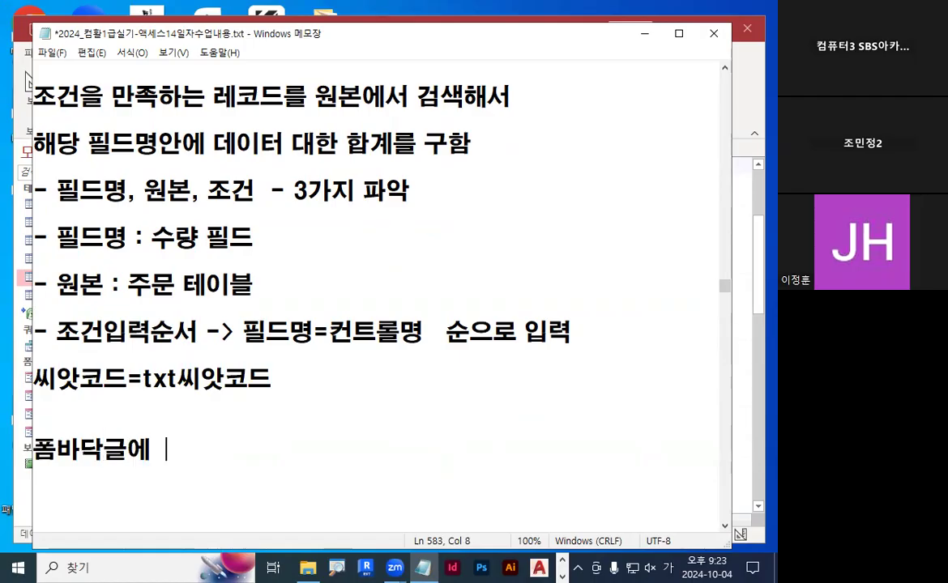
Complete the form-footer note with "txt수량 컨트롤원본에서".
type("ㅅtxt")
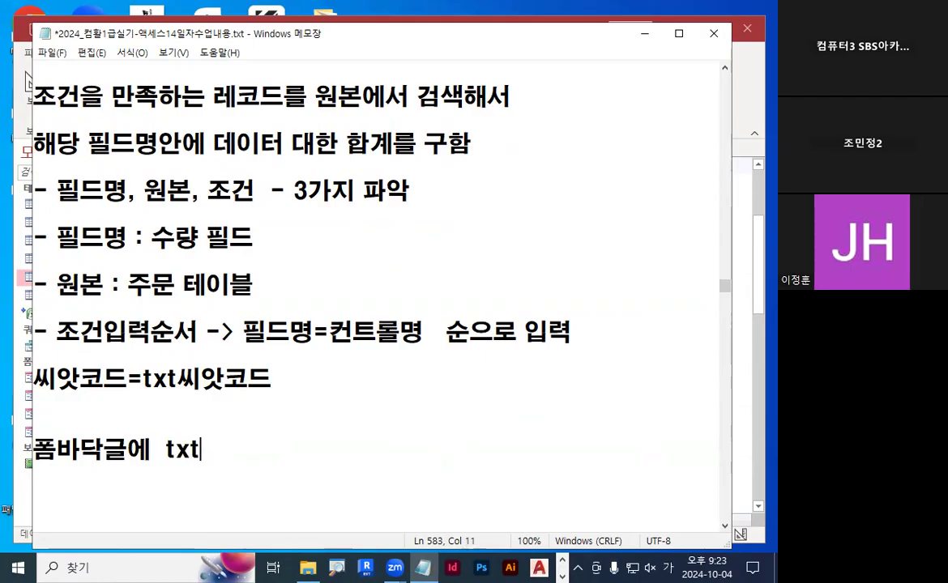
key("BackSpace")
key("BackSpace")
key("BackSpace")
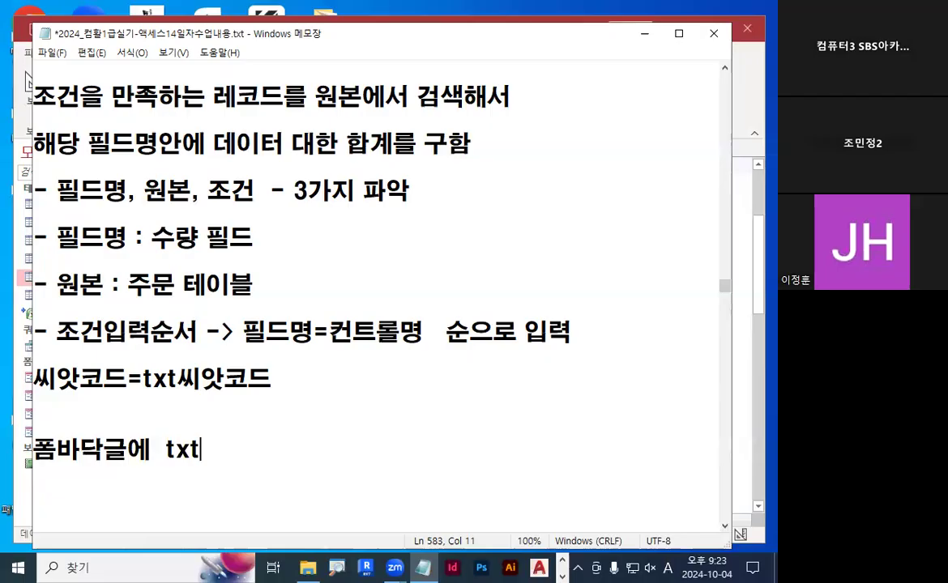
key("Hangul")
type("수랴")
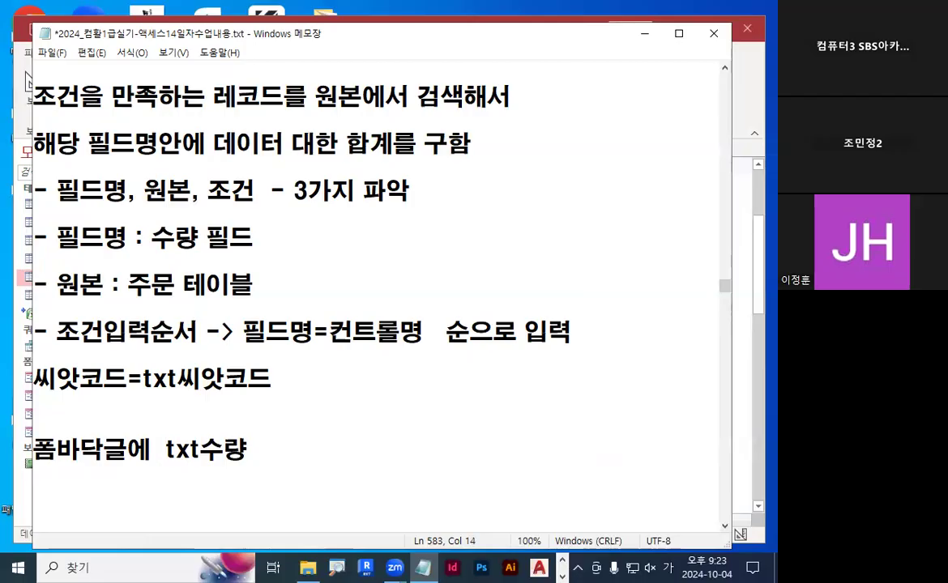
type("커트롤원본")
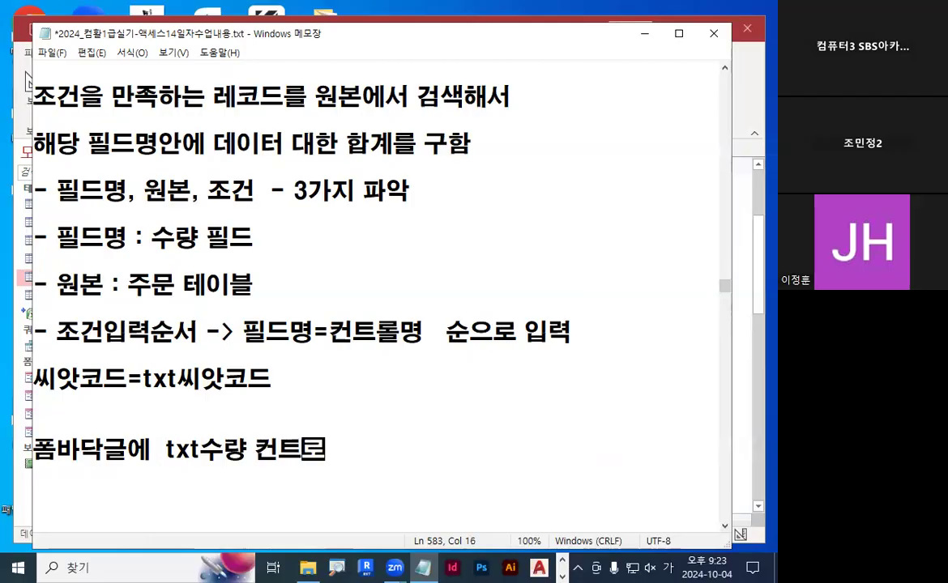
type("에서")
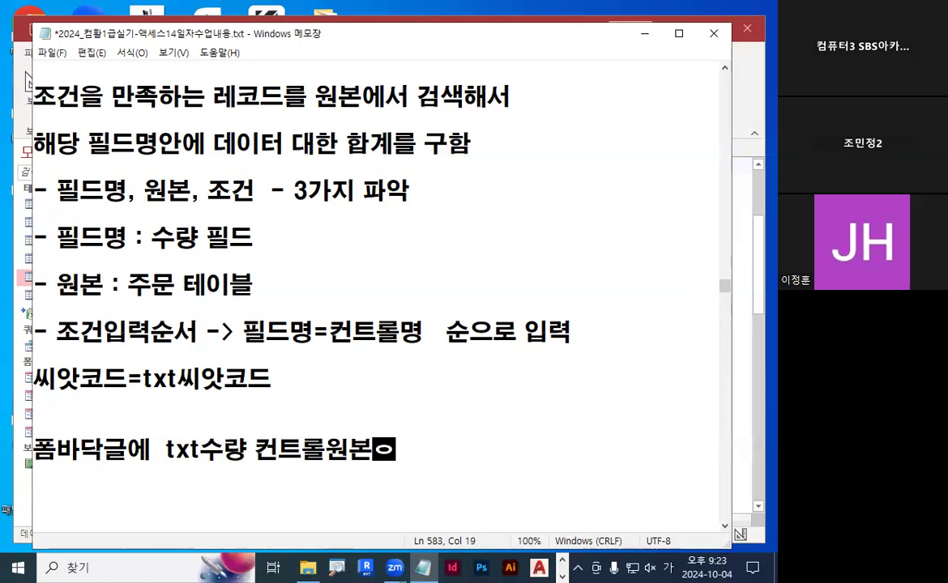
Begin the formula =DSUM("수량","주문", on the line below the form-footer note, leaving blank lines beneath it.
key("Return")
key("Return")
key("Return")
key("Return")
key("Return")
key("Return")
key("Return")
key("Return")
key("Return")
key("Return")
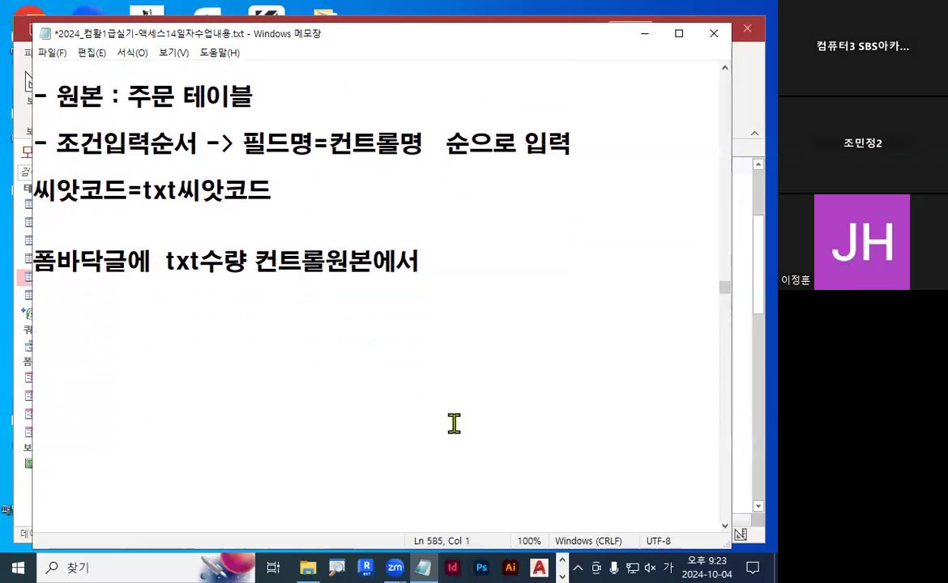
type("=")
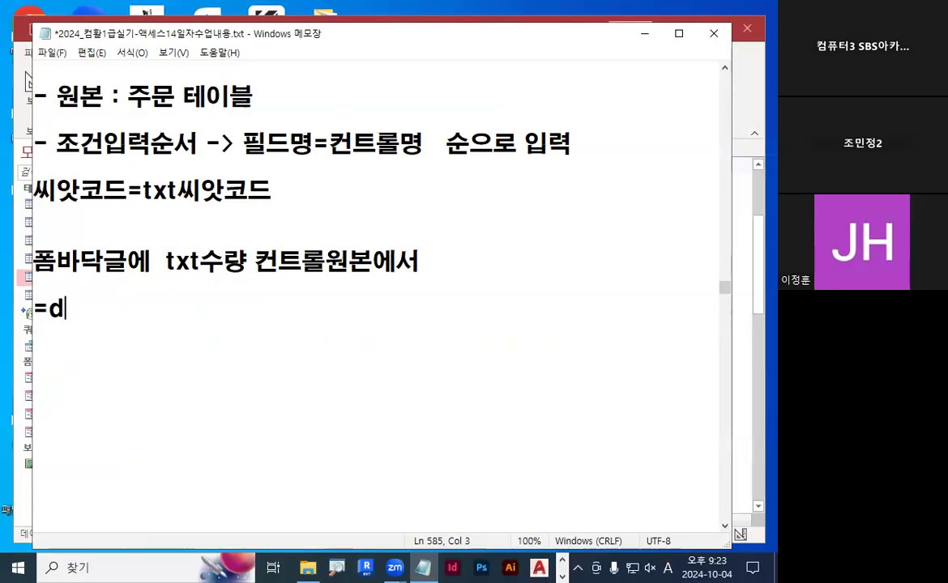
type("DSUM")
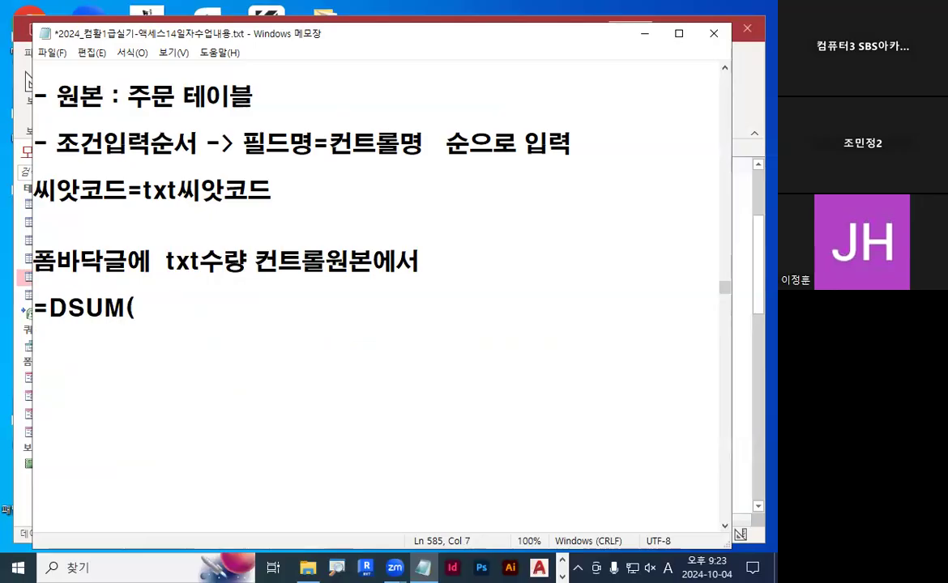
type("(\"수랴")
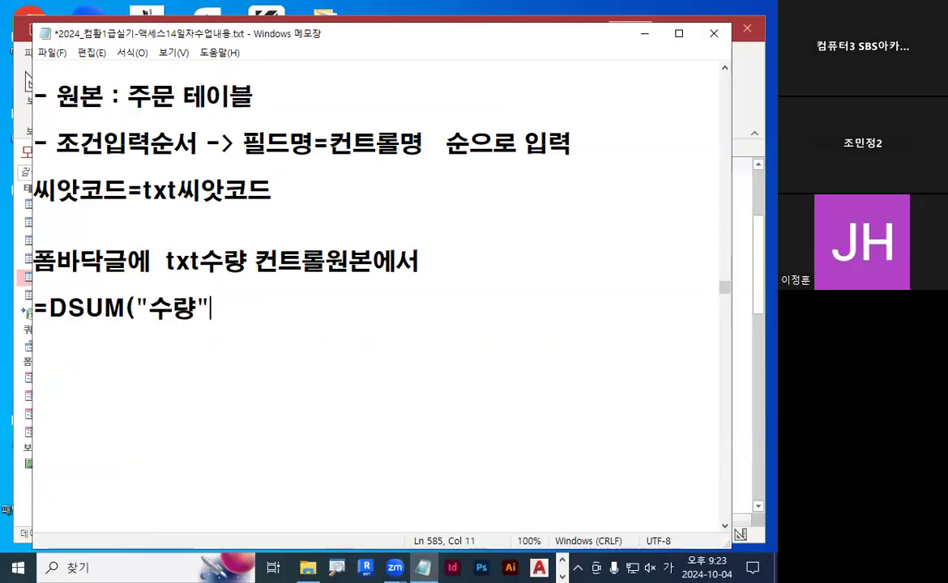
type("\",\"")
type("ㅈ")
type("문\",")
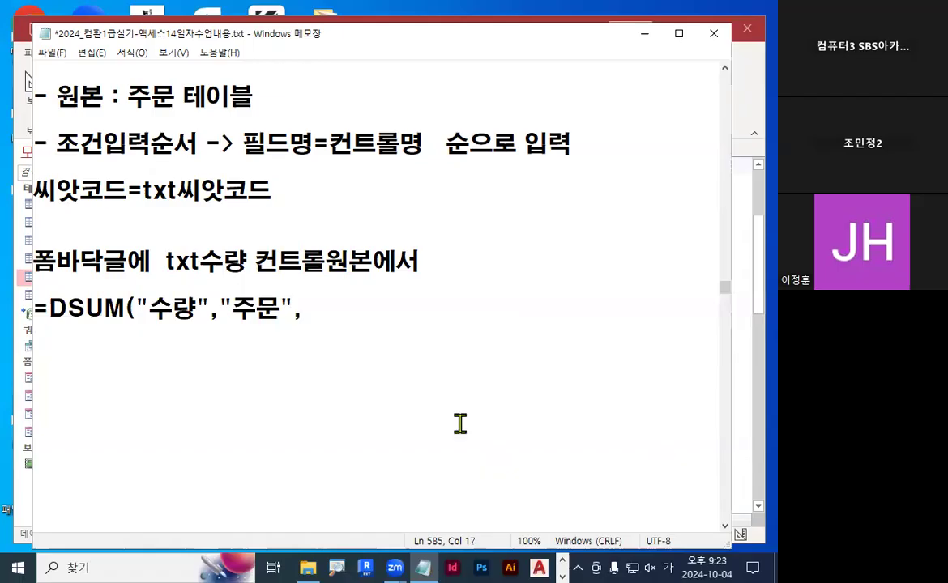
Complete the DSUM formula with the condition "씨앗코드=txt씨앗코드" and a closing parenthesis.
type("\"ㅆ씨앗코드")
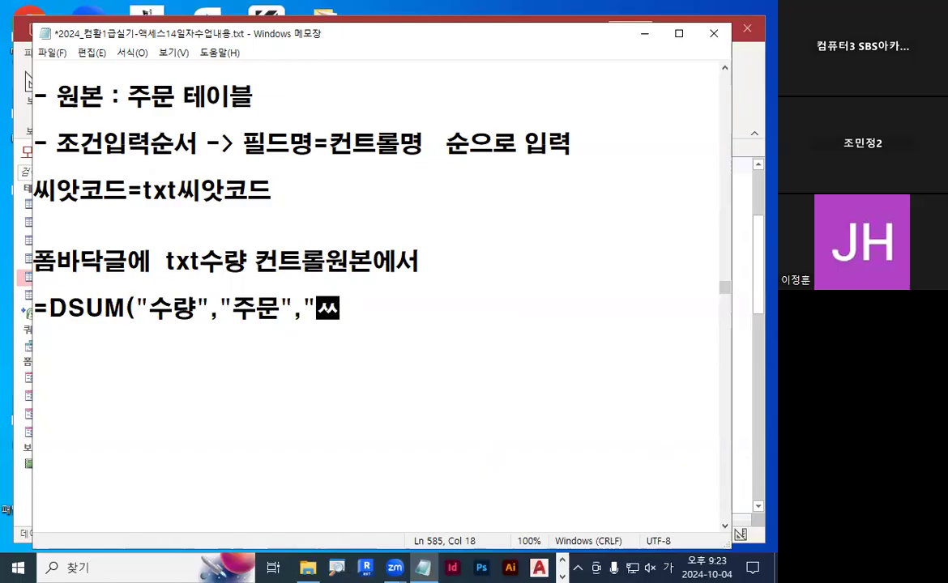
type("=")
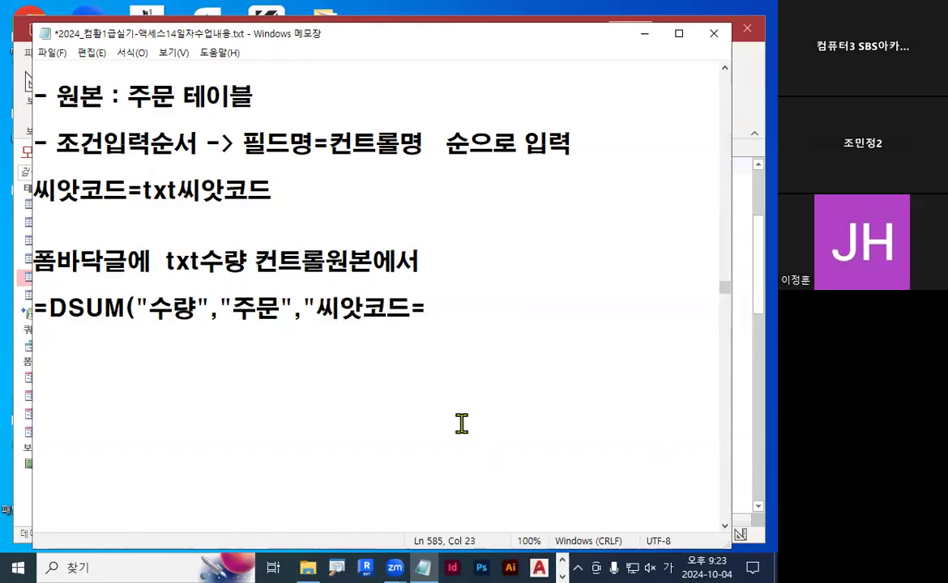
type("Y")
type("xt")
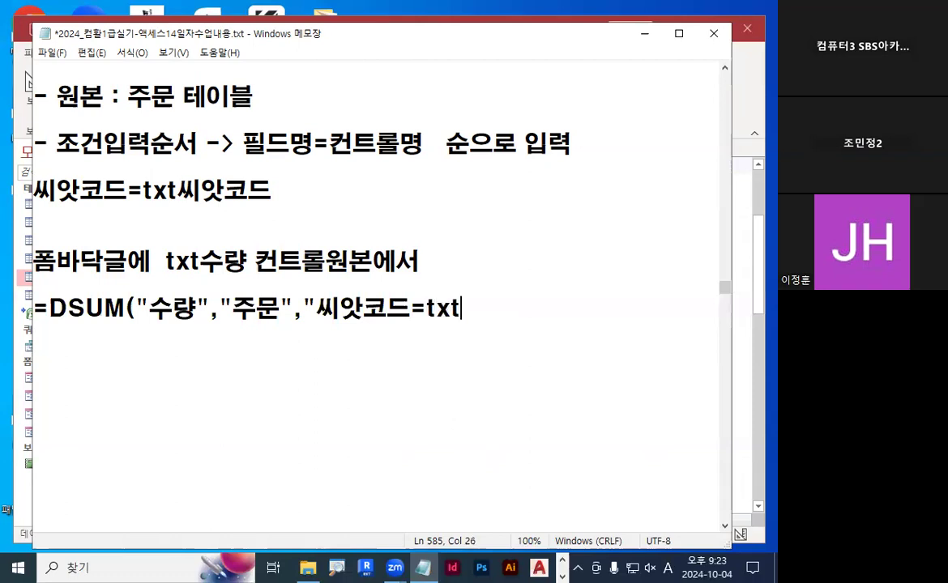
key("Hangul")
type("ㅆ")
type("앗코드\"")
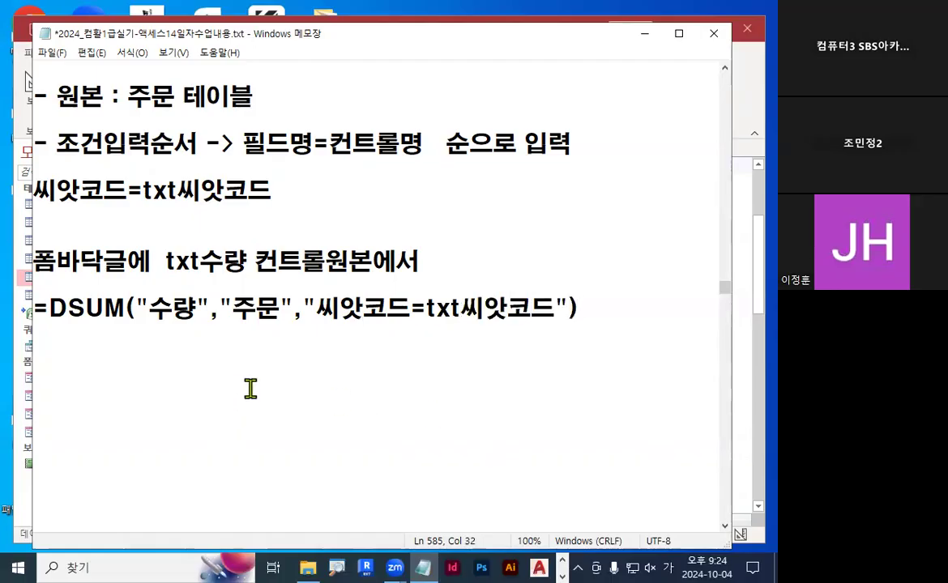
Point out the formula's 수량, 주문 and condition arguments and the quotation marks with pen marks, and clear them.
double_click(156, 312)
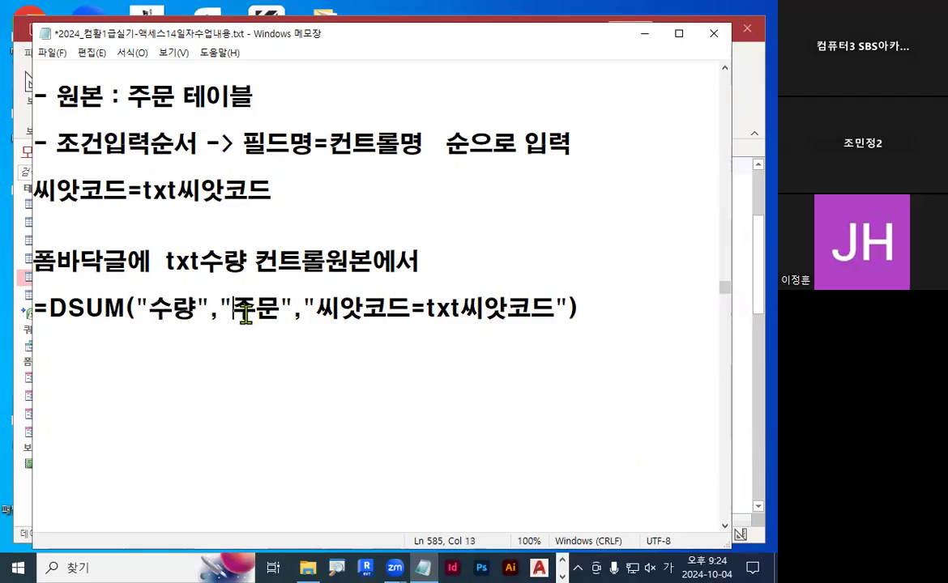
double_click(253, 312)
left_click_drag(316, 309, 409, 309)
left_click(531, 308)
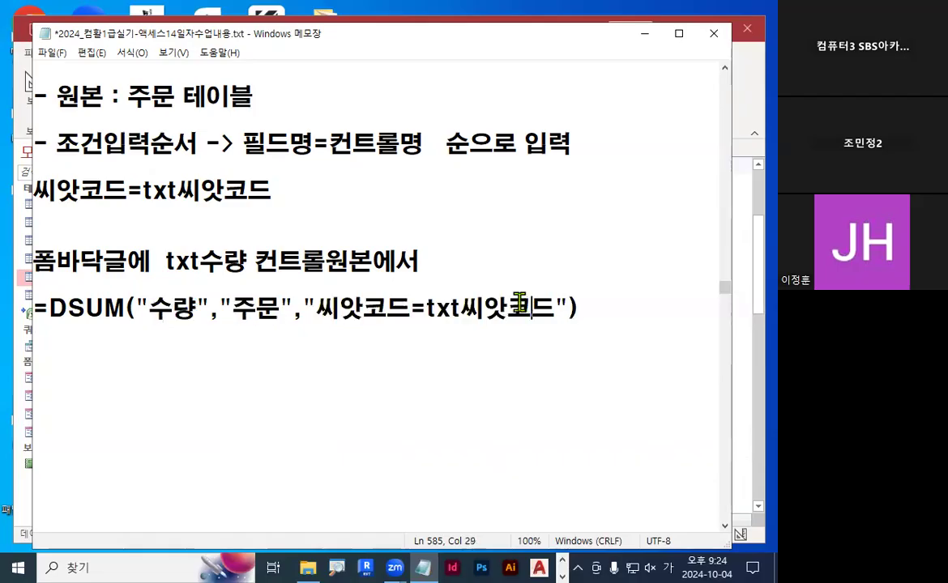
mouse_move(311, 312)
left_mouse_down()
mouse_move(306, 290)
mouse_move(313, 309)
left_mouse_up()
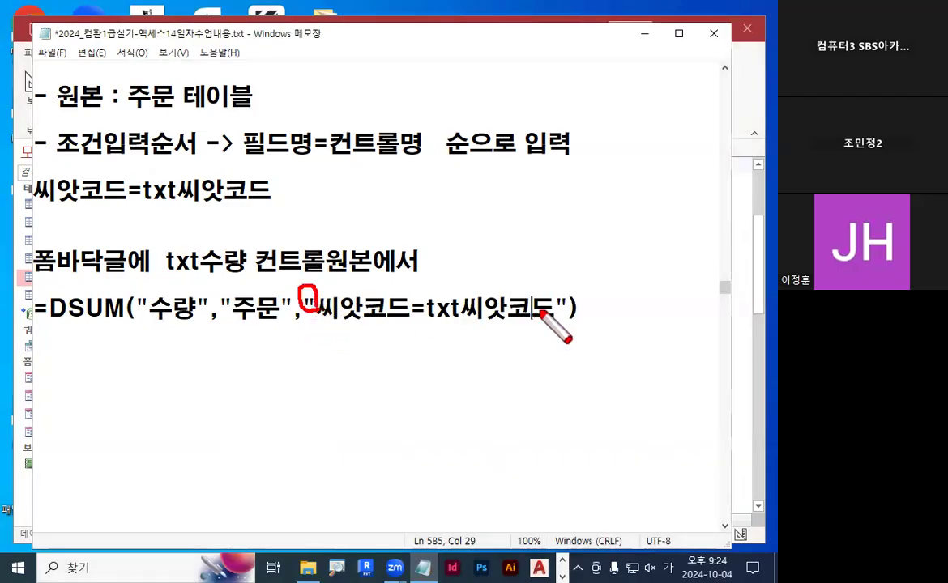
left_click_drag(554, 309, 572, 312)
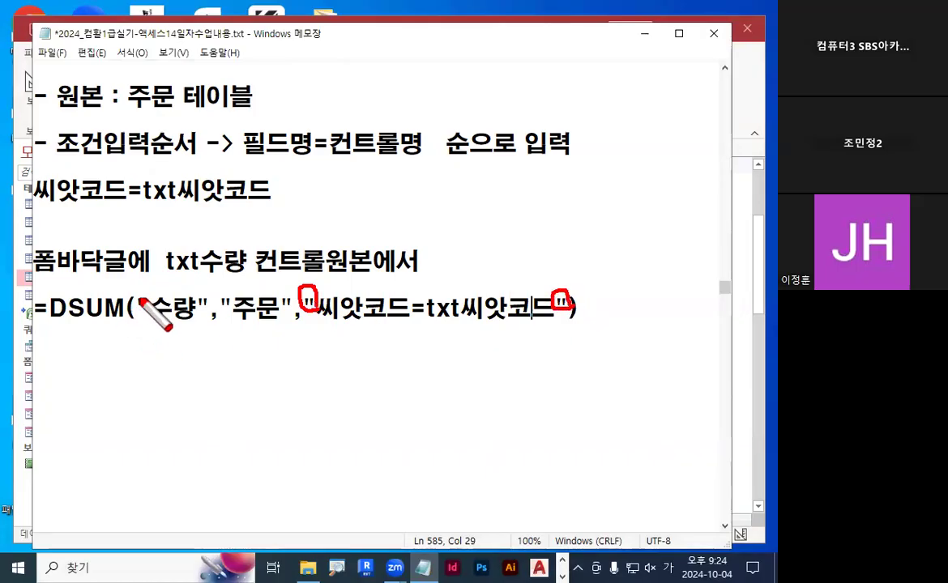
left_click_drag(159, 291, 160, 324)
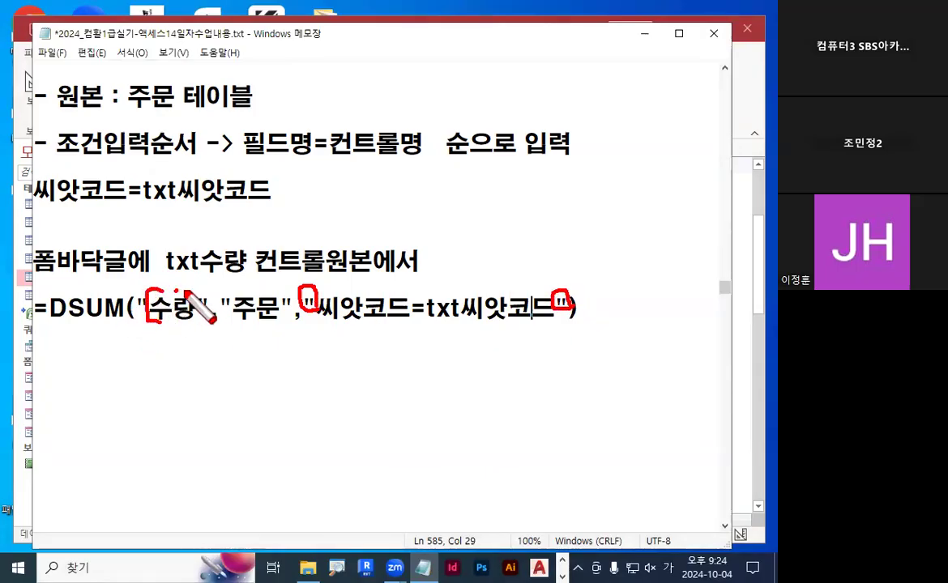
left_click_drag(176, 290, 181, 321)
mouse_move(242, 291)
left_mouse_down()
mouse_move(236, 323)
mouse_move(264, 286)
mouse_move(231, 323)
mouse_move(270, 325)
left_mouse_up()
key("Escape")
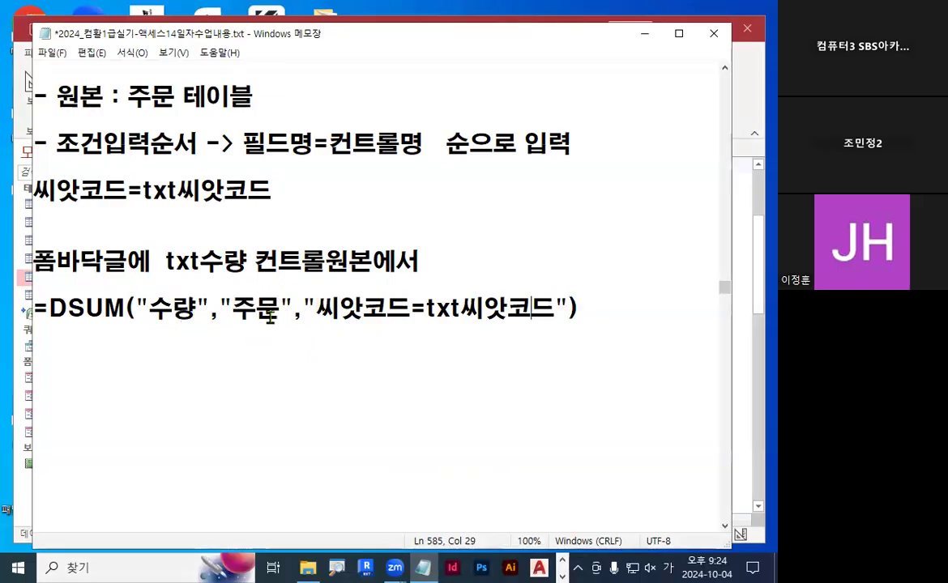
key("ctrl+2")
left_click_drag(153, 333, 595, 333)
key("Escape")
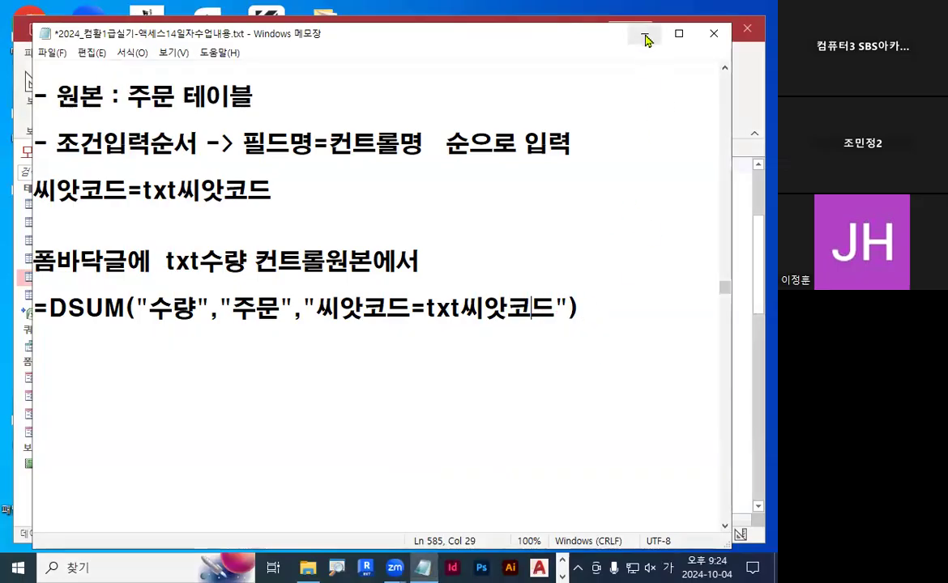
Switch to Access, close the 주문 table, and open the property sheet of the form-footer 총수량합계 text box.
left_click(650, 43)
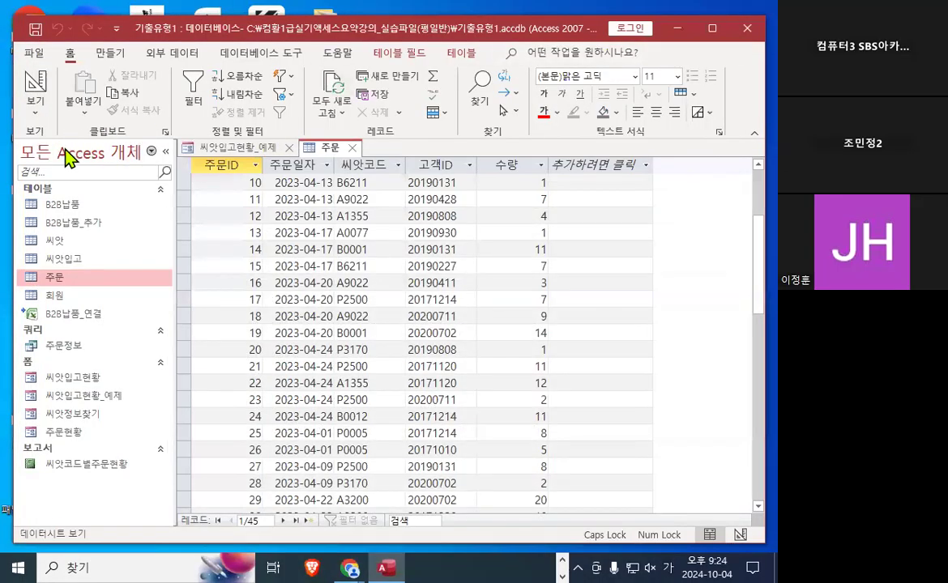
left_click(351, 147)
left_click(538, 327)
mouse_move(538, 327)
left_mouse_down()
mouse_move(483, 311)
mouse_move(546, 340)
left_mouse_up()
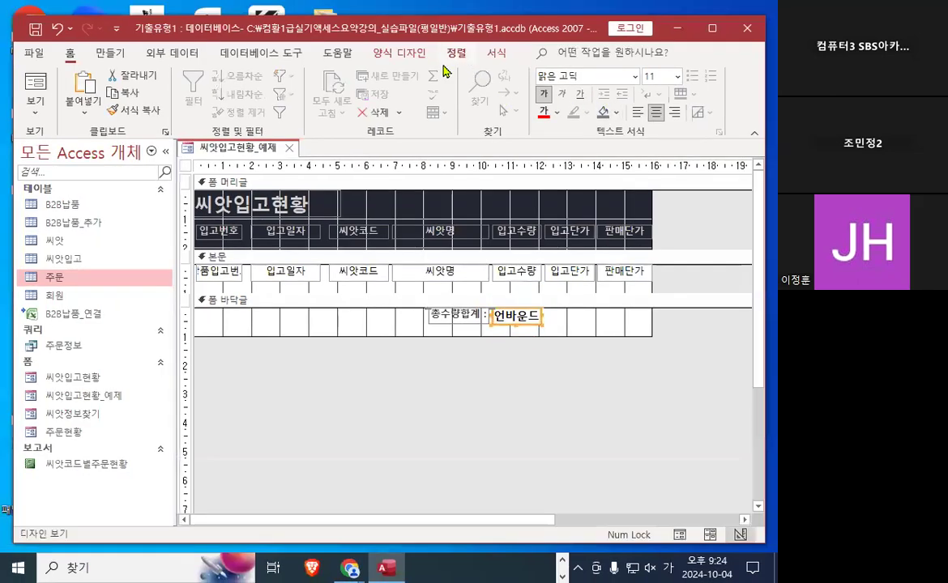
key("F4")
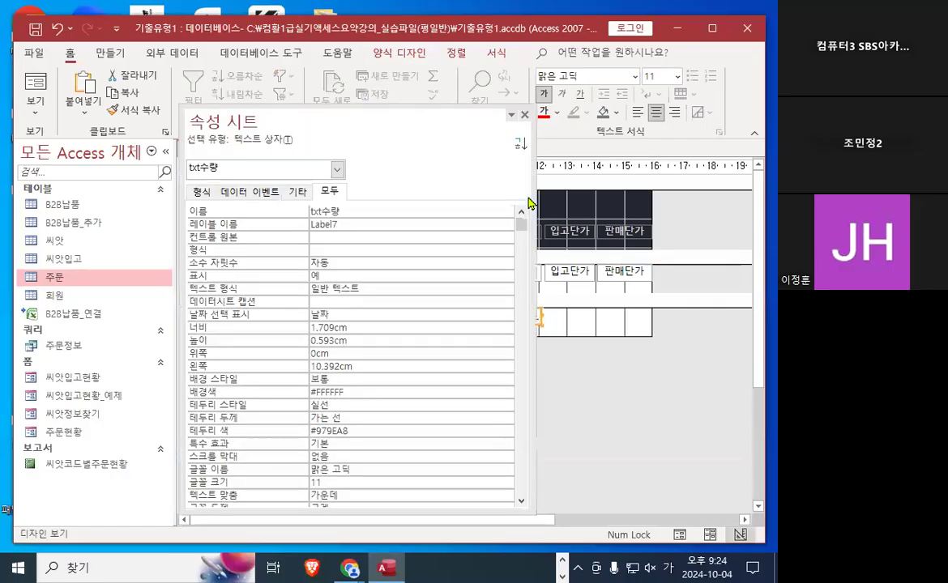
mouse_move(410, 113)
left_mouse_down()
mouse_move(461, 127)
mouse_move(591, 136)
left_mouse_up()
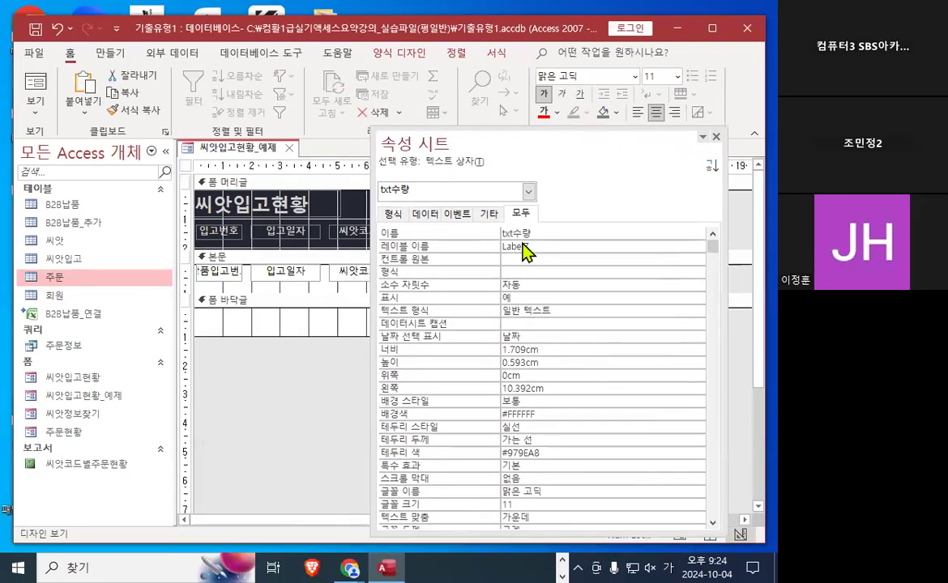
Highlight the 컨트롤 원본 property of txt수량 with the pen, clear the mark, and open the property in the zoom editor.
key("ctrl+1")
mouse_move(399, 271)
left_mouse_down()
mouse_move(467, 255)
mouse_move(478, 284)
left_mouse_up()
key("Escape")
right_click(518, 261)
left_click(561, 288)
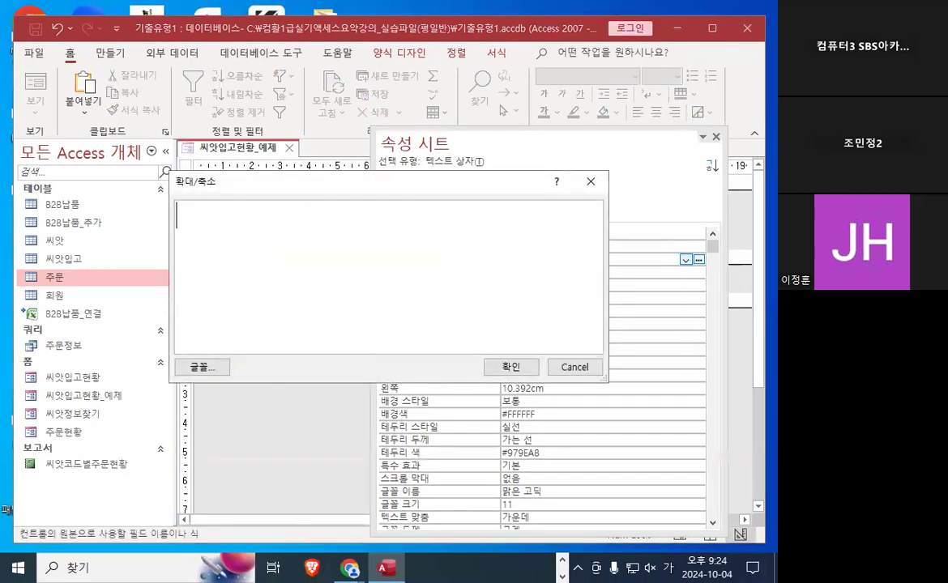
Switch back to the Notepad class notes, explain the 씨앗코드 match, 주문 source and 수량 field with pen marks, and clear them.
key("alt+Tab")
left_click(48, 295)
left_click(89, 332)
key("ctrl+2")
left_click_drag(43, 331, 589, 331)
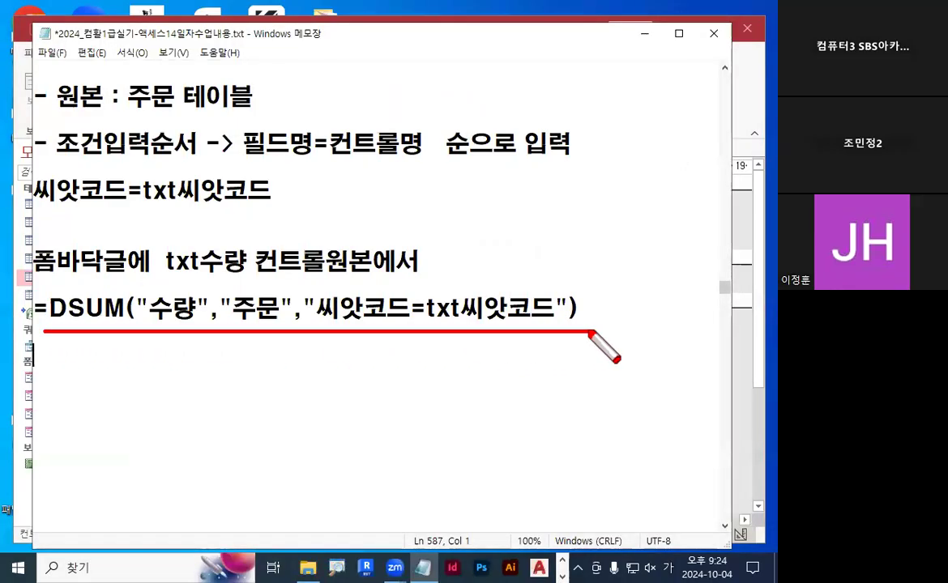
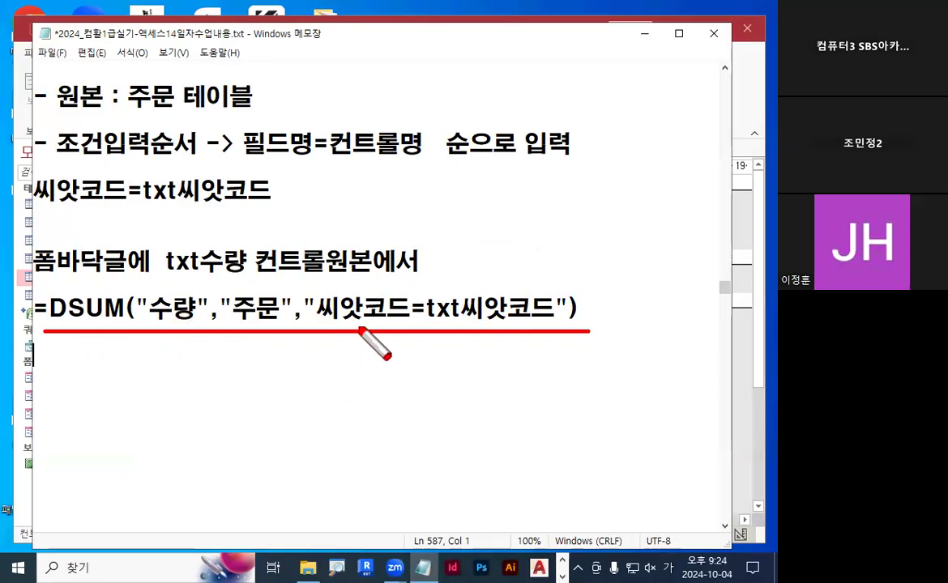
left_click_drag(318, 325, 407, 325)
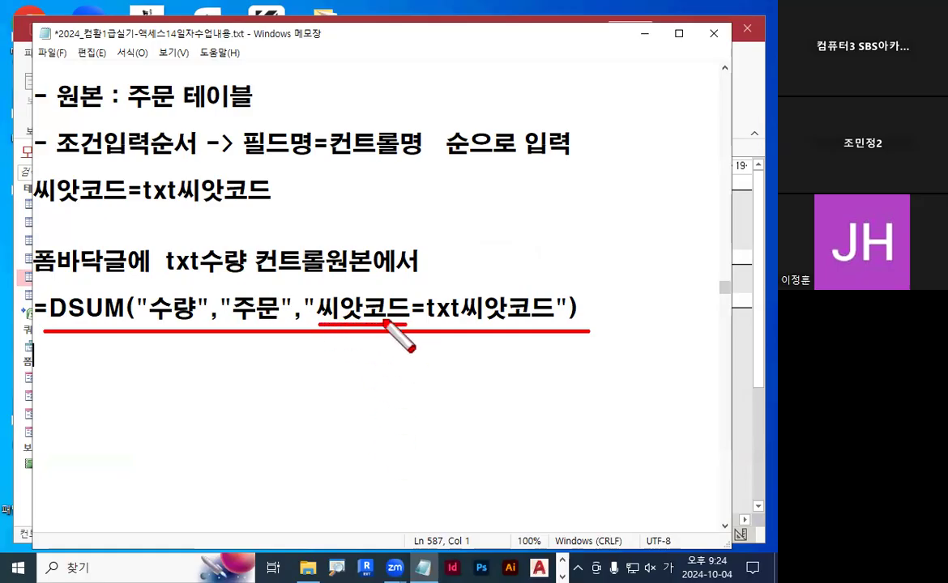
left_click_drag(352, 284, 376, 264)
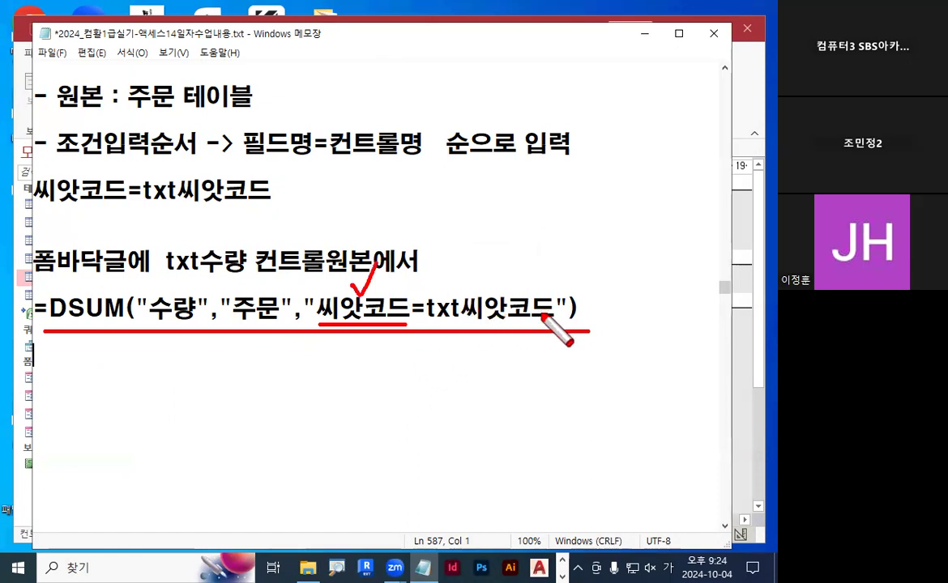
left_click_drag(514, 277, 539, 257)
mouse_move(528, 315)
left_mouse_down()
mouse_move(487, 369)
mouse_move(414, 360)
mouse_move(399, 347)
mouse_move(419, 341)
left_mouse_up()
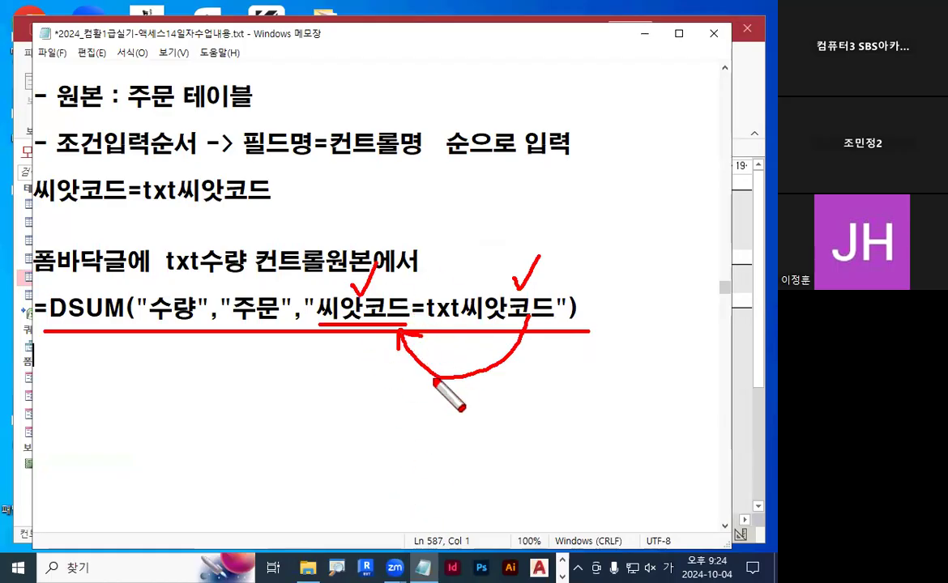
mouse_move(279, 307)
left_mouse_down()
mouse_move(281, 318)
mouse_move(234, 287)
mouse_move(275, 312)
left_mouse_up()
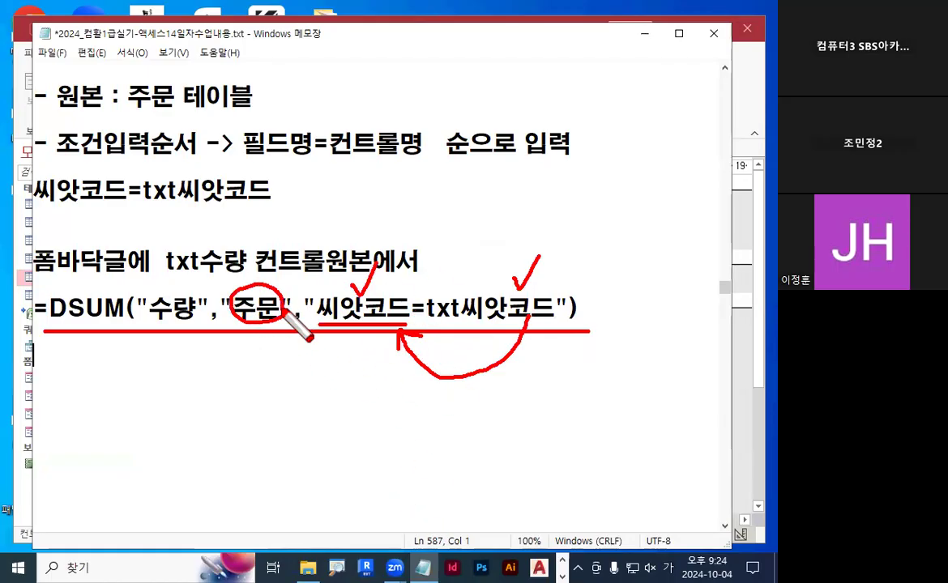
mouse_move(202, 318)
left_mouse_down()
mouse_move(191, 325)
mouse_move(162, 276)
mouse_move(205, 310)
mouse_move(201, 321)
left_mouse_up()
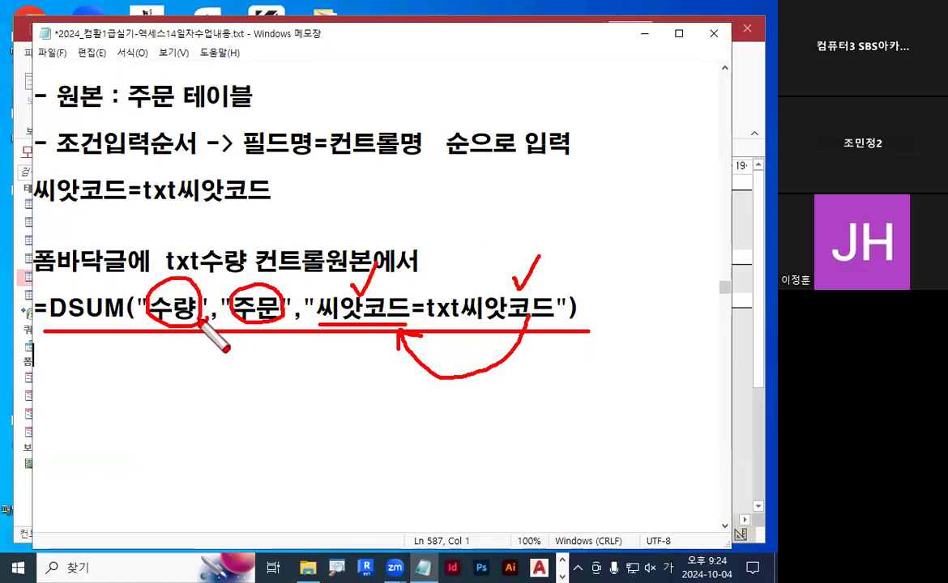
left_click_drag(485, 276, 519, 257)
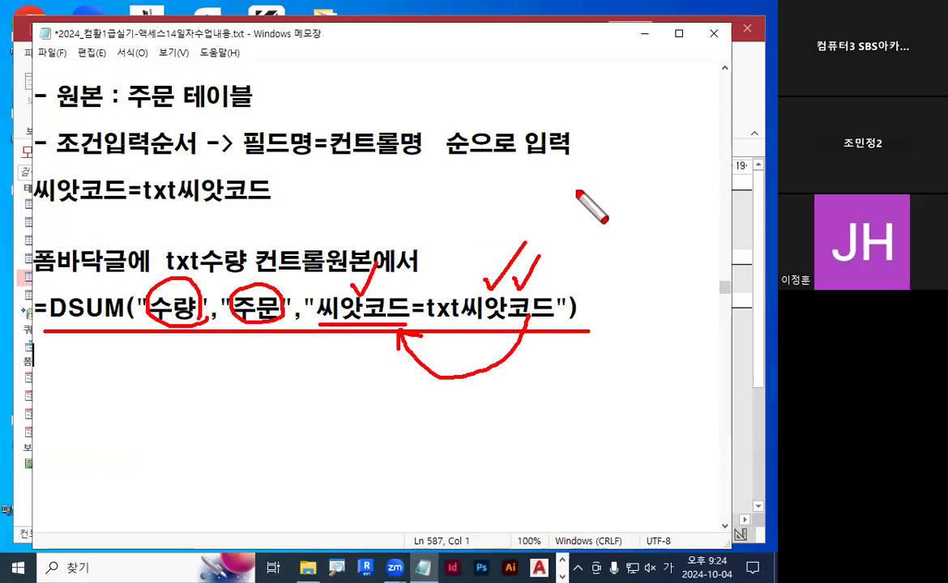
key("Escape")
left_click(301, 516)
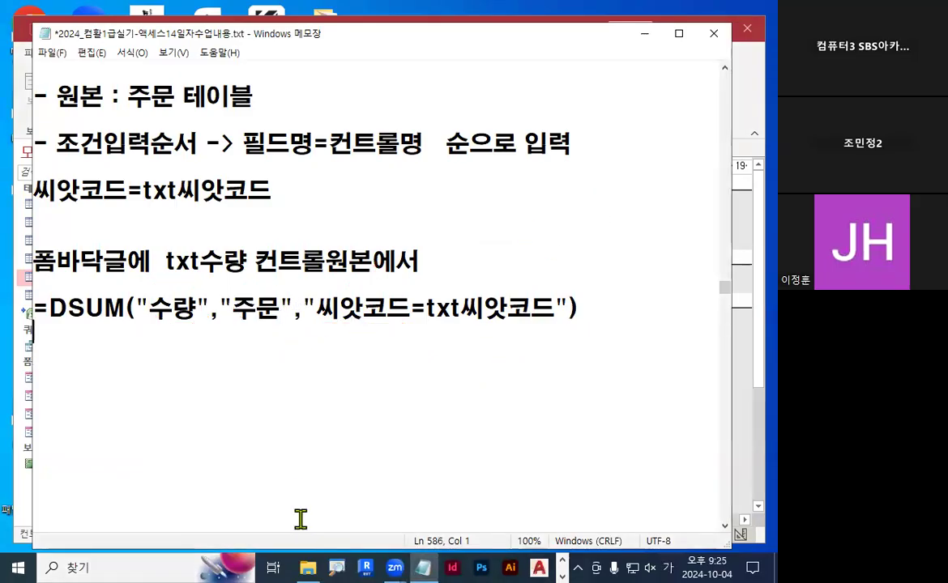
Underline the DSUM arguments, tick the field, source and condition with the pen, and clear the marks.
key("ctrl+2")
mouse_move(170, 364)
left_mouse_down()
mouse_move(206, 379)
mouse_move(496, 331)
mouse_move(548, 332)
left_mouse_up()
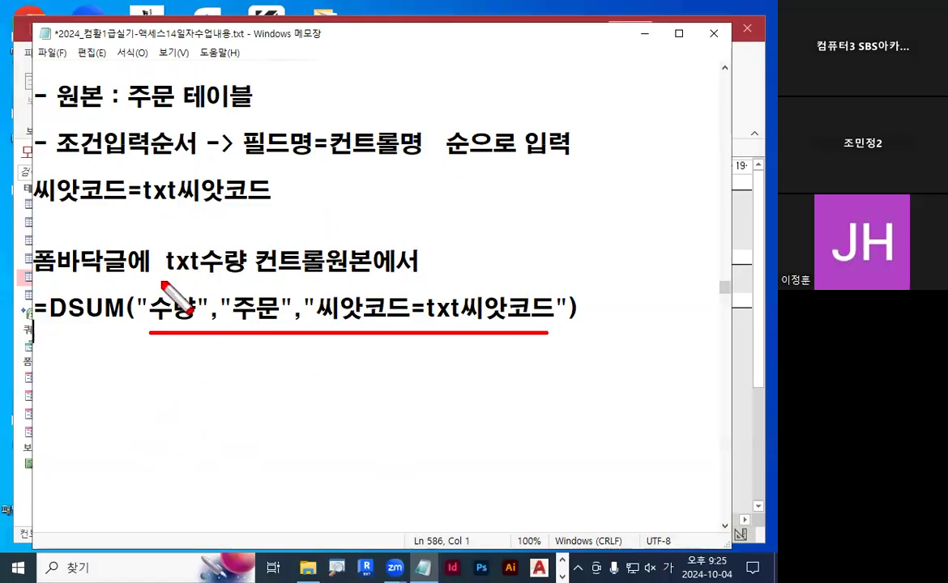
left_click_drag(161, 284, 203, 252)
left_click_drag(267, 274, 318, 261)
left_click_drag(425, 259, 471, 241)
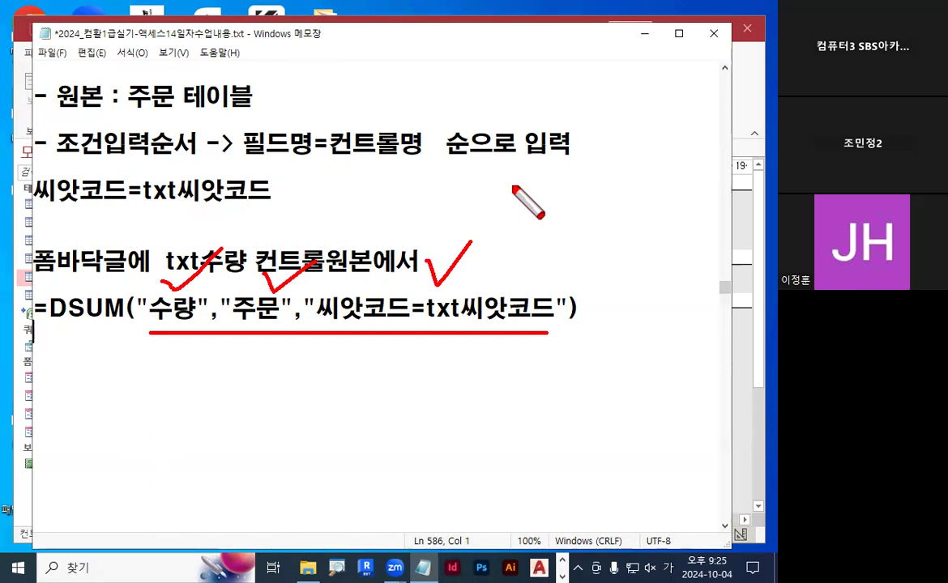
key("Escape")
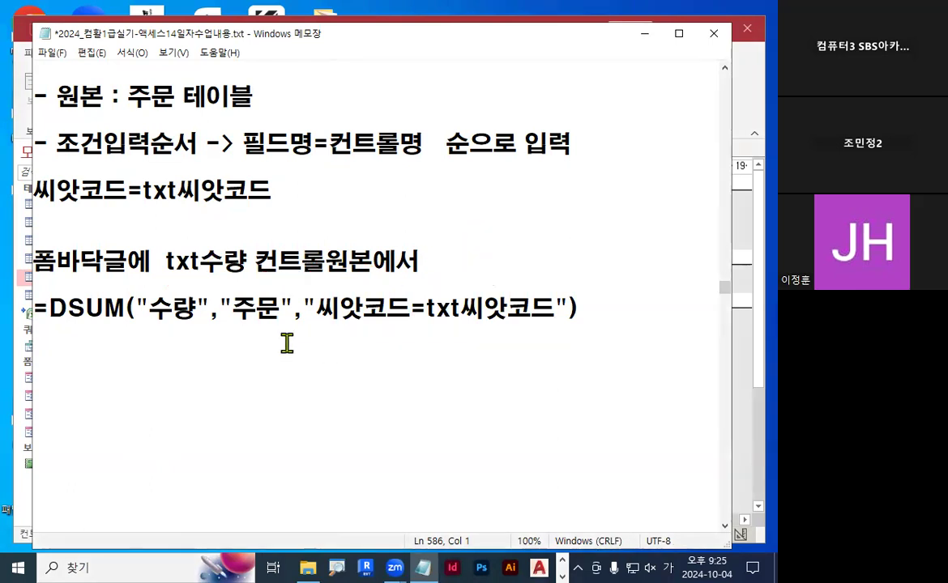
Copy the full DSUM formula line from the class notes and shift the notes window slightly.
left_click(37, 300)
left_click_drag(37, 308, 650, 305)
key("ctrl+c")
left_click(634, 285)
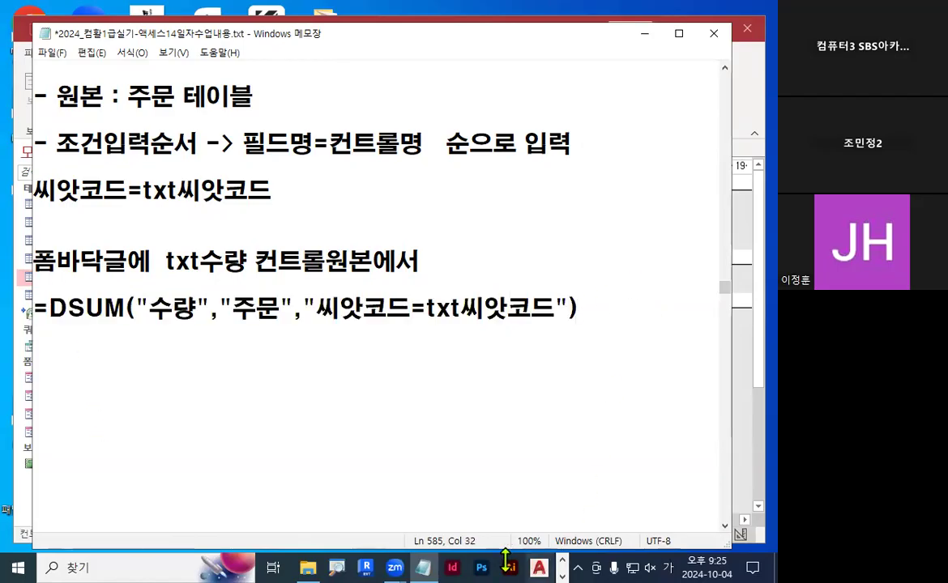
mouse_move(577, 33)
left_mouse_down()
mouse_move(579, 42)
mouse_move(567, 33)
left_mouse_up()
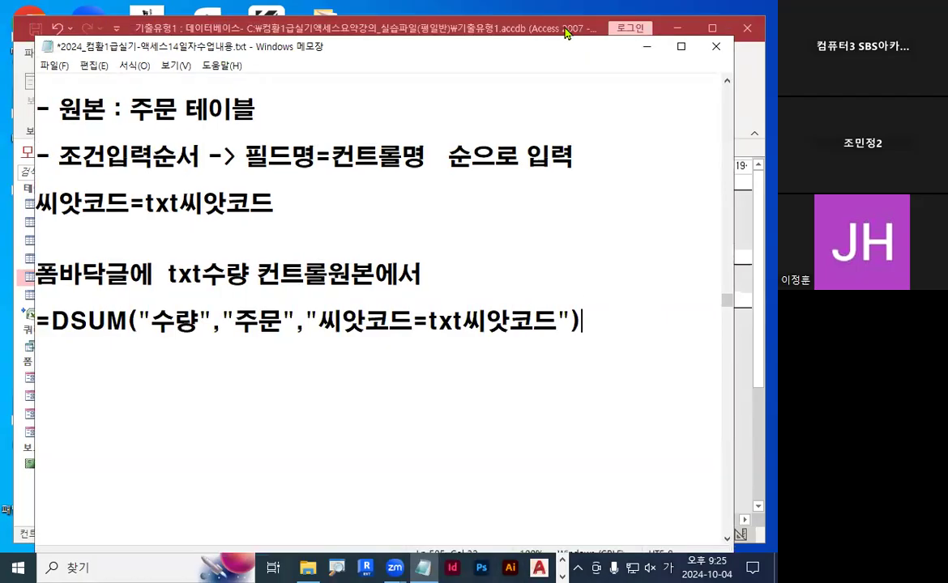
Switch back to Access, set txt수량's 컨트롤 원본 to =DSUM("수량","주문","씨앗코드=txt씨앗코드"), and close the property sheet.
left_click(564, 33)
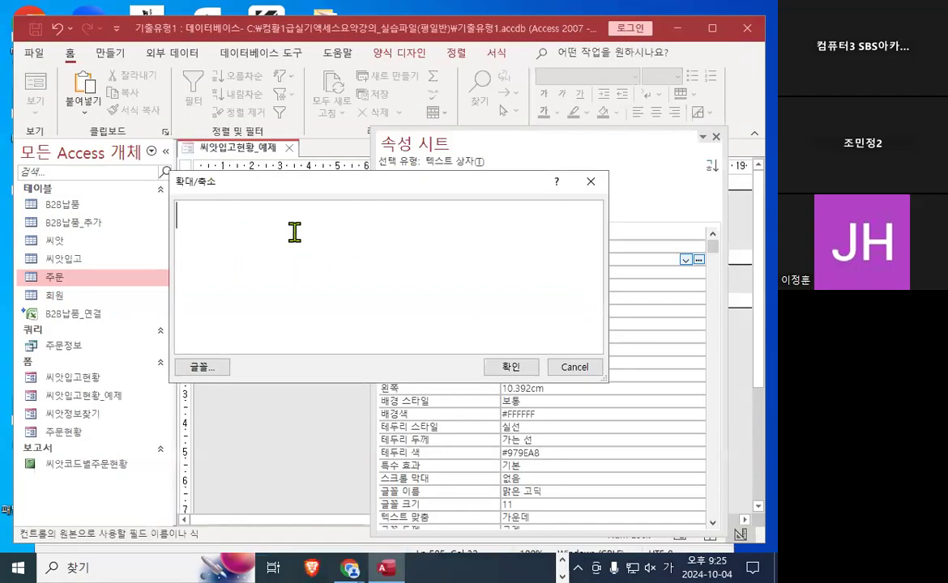
key("ctrl+v")
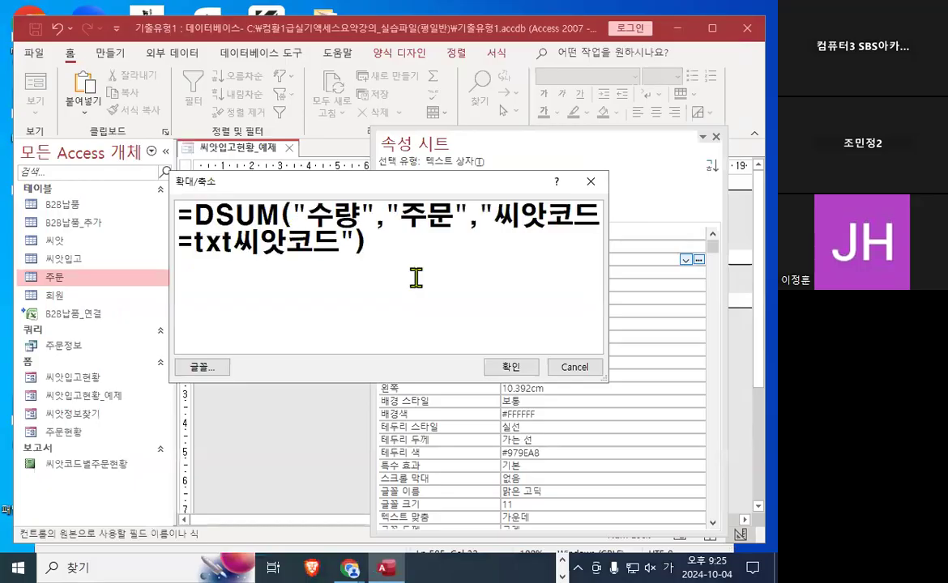
left_click(504, 367)
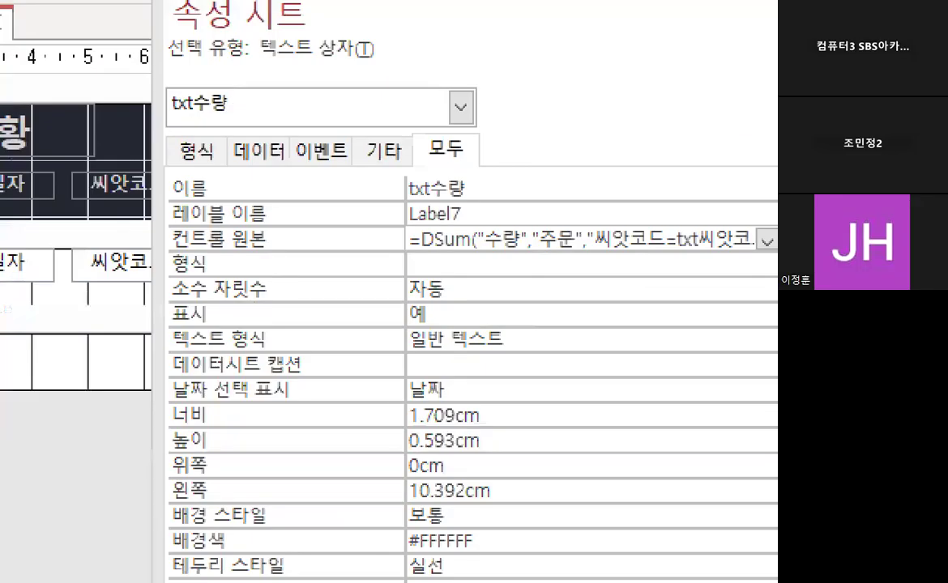
left_click_drag(389, 251, 760, 248)
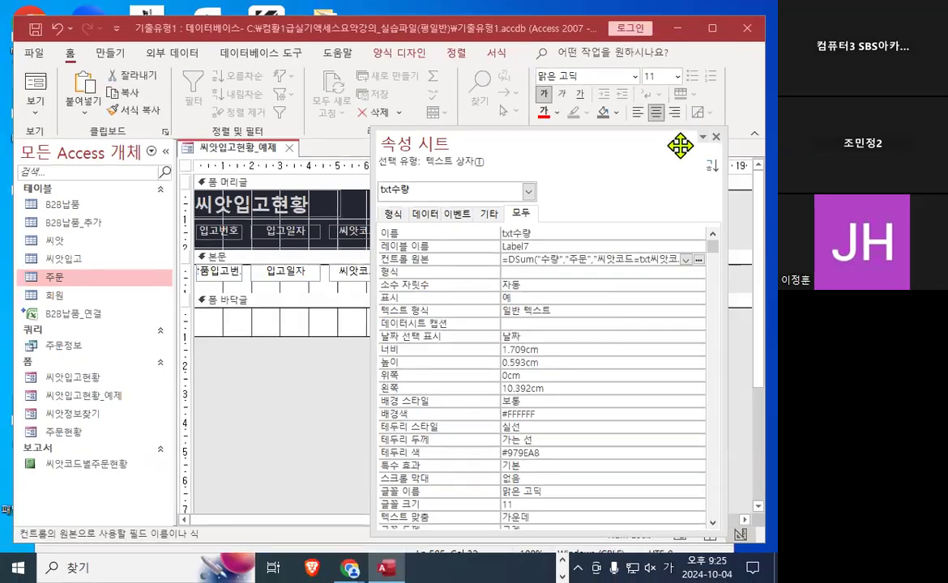
left_click(658, 130)
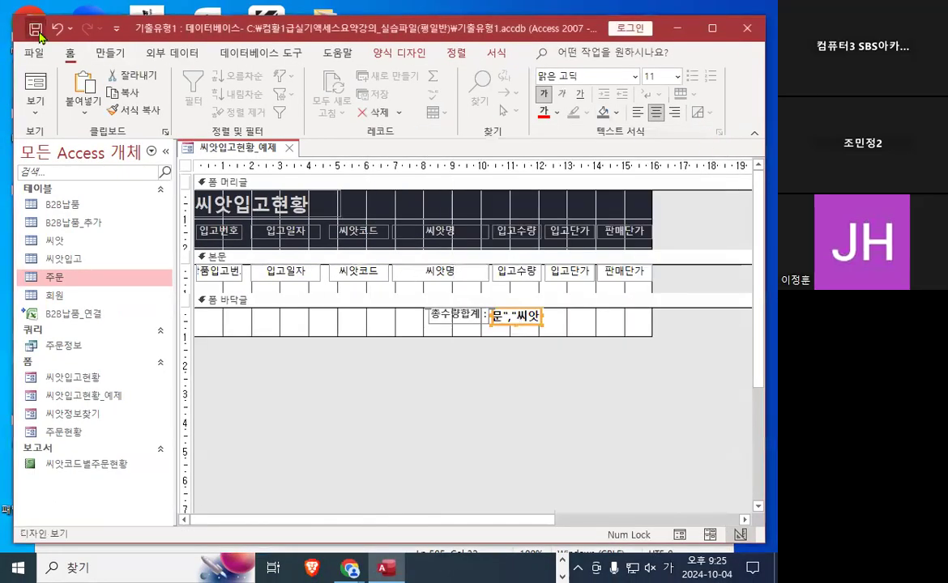
Show 씨앗입고현황_예제 in form view, circle 씨앗코드 B0001 and the 총수량합계 value with the pen, and clear the marks.
left_click(34, 81)
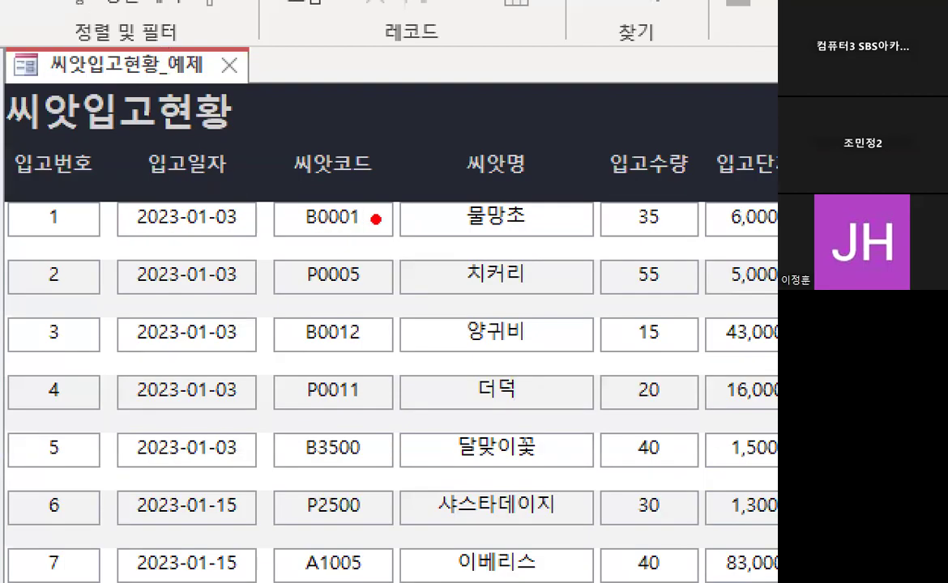
left_click_drag(352, 195, 361, 199)
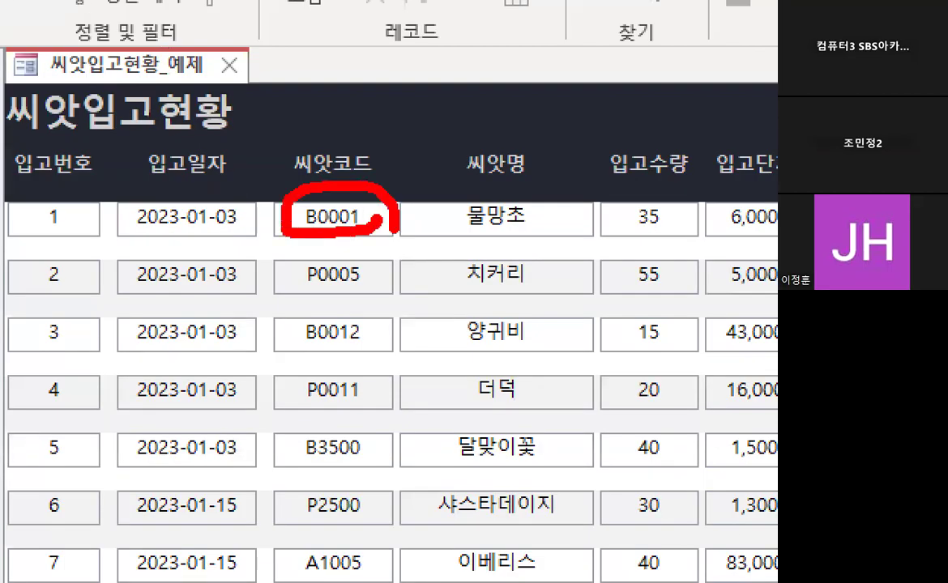
key("Escape")
key("ctrl+1")
mouse_move(508, 501)
left_mouse_down()
mouse_move(500, 500)
mouse_move(510, 477)
mouse_move(519, 497)
left_mouse_up()
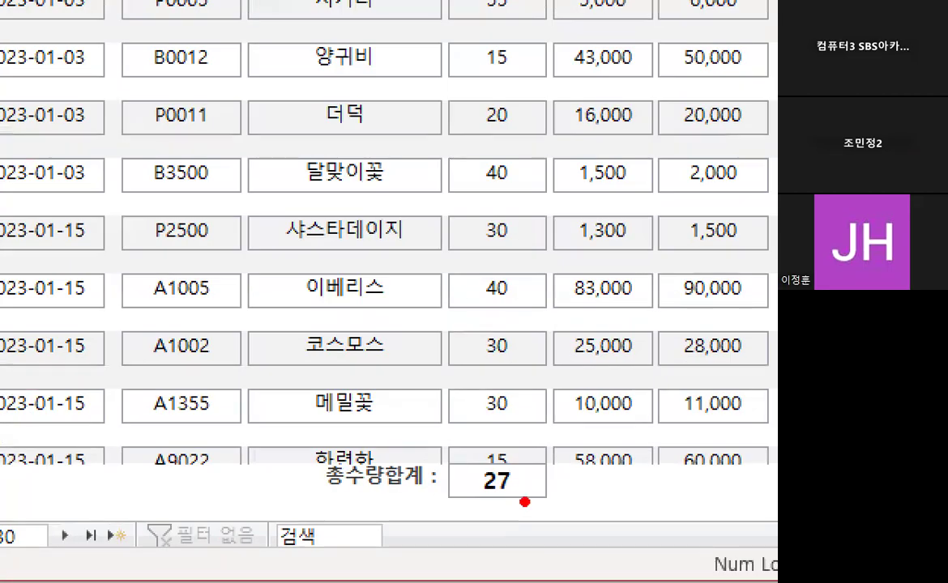
key("Escape")
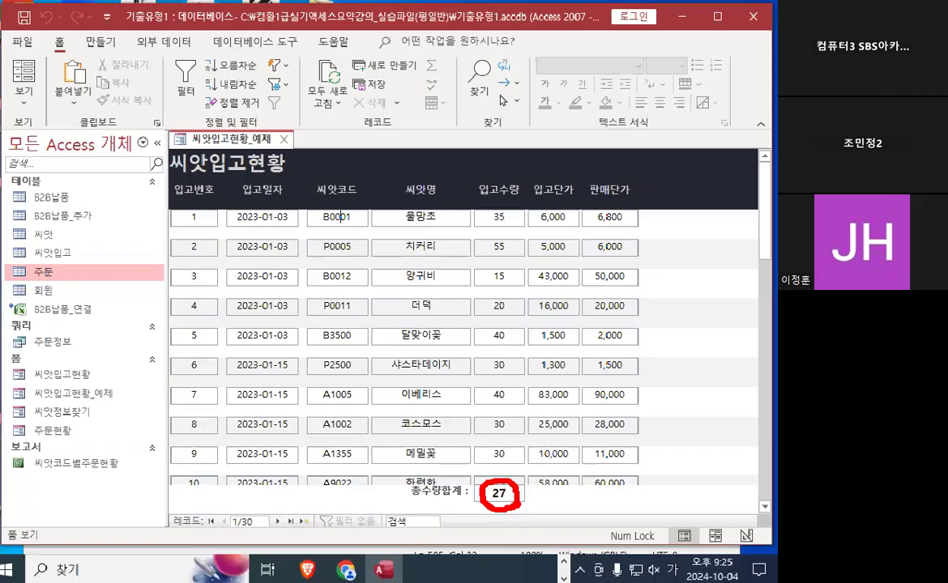
Select the record with 씨앗코드 P0005, circle its 총수량합계 value with the pen, and clear the marks.
key("ctrl+1")
left_click(336, 255)
left_click_drag(321, 238, 395, 158)
key("Escape")
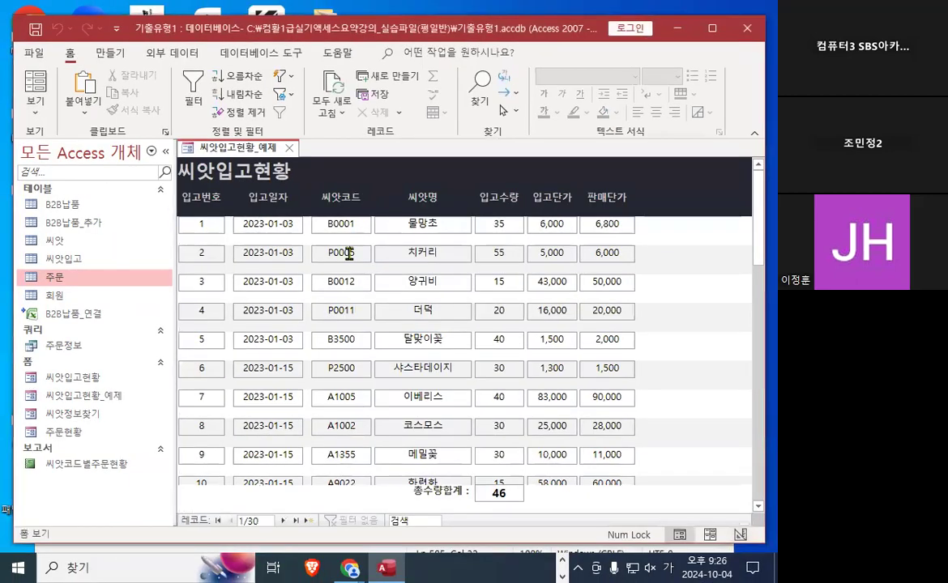
left_click(348, 253)
key("ctrl+1")
left_click(533, 493)
left_click_drag(533, 493, 566, 508)
key("Escape")
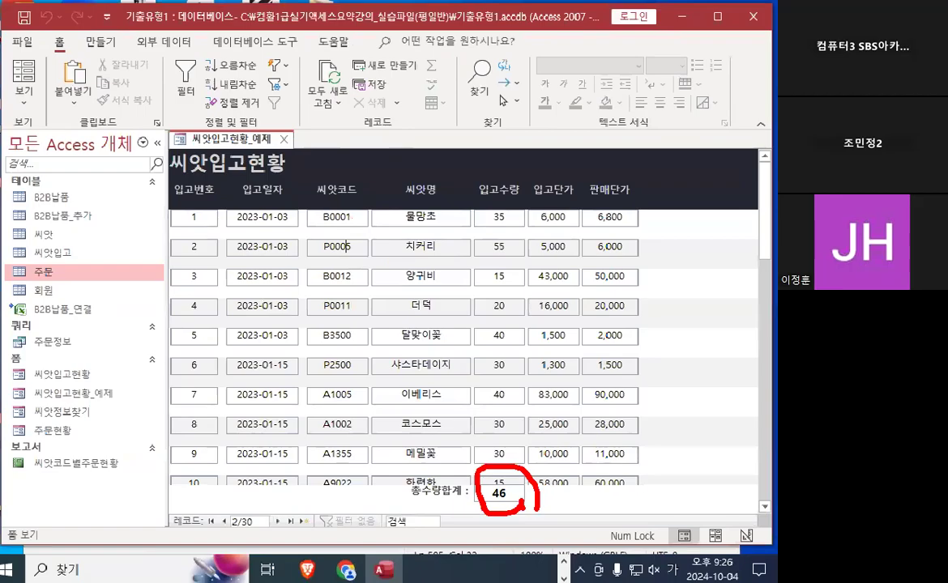
Step through the following records to P2500 and mark the 총수량합계 box with the pen.
left_click(337, 276)
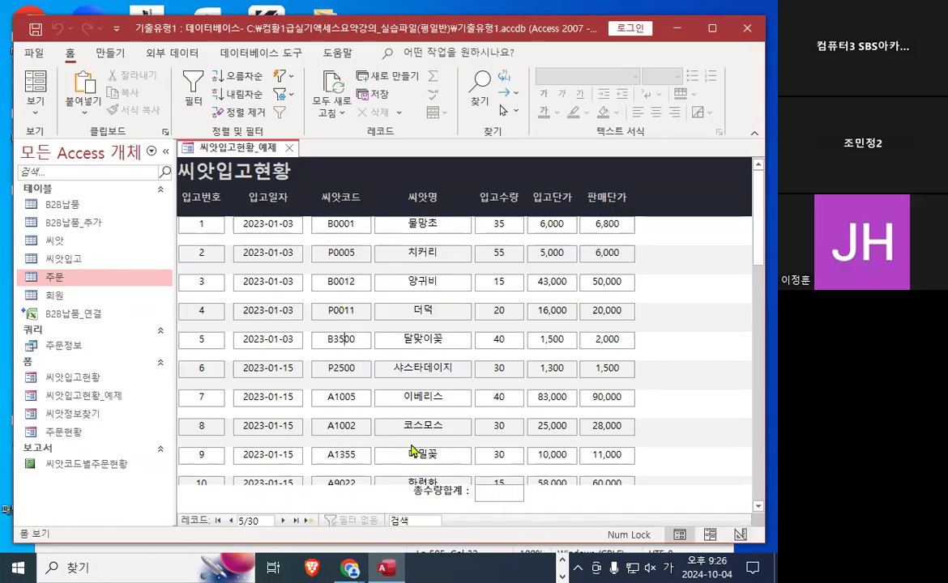
left_click(344, 368)
key("ctrl+1")
mouse_move(547, 498)
left_mouse_down()
mouse_move(454, 419)
mouse_move(577, 491)
left_mouse_up()
key("Escape")
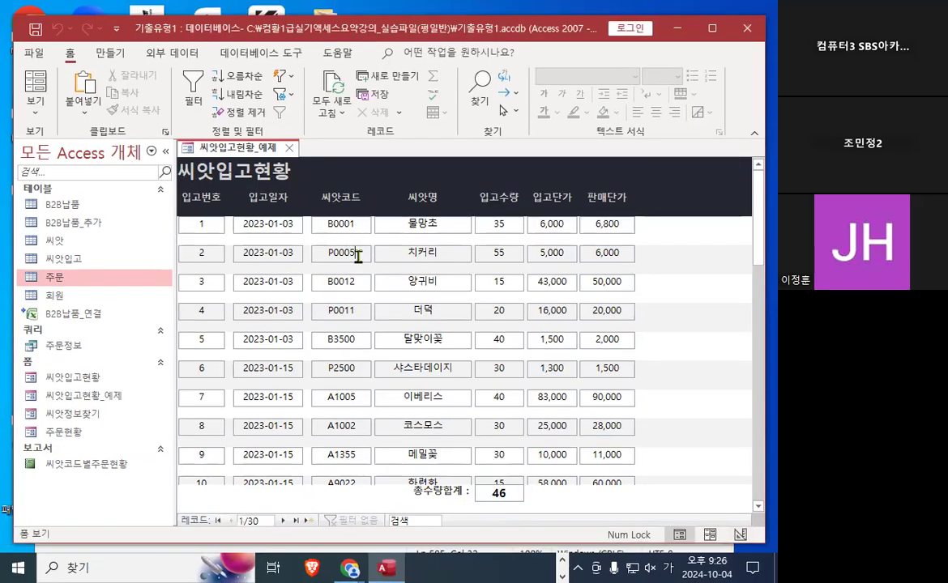
Compare the 총수량합계 of P0005 and B0001 by circling each value with the pen, and clear the marks.
key("ctrl+1")
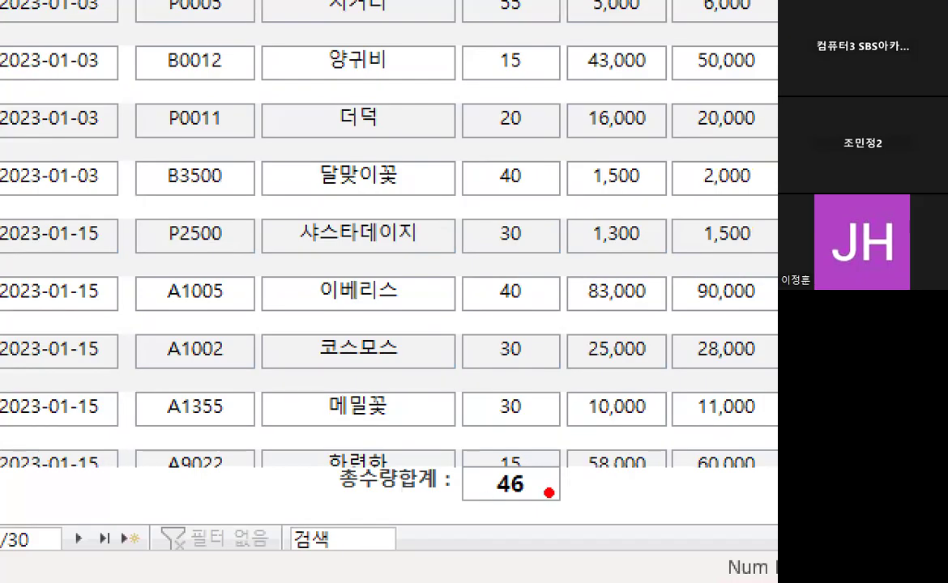
left_click_drag(546, 495, 594, 533)
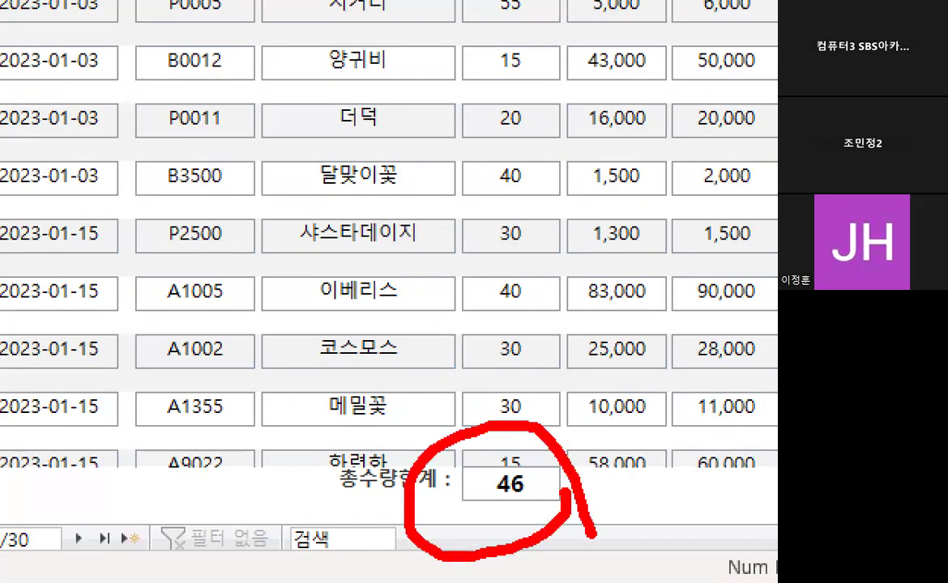
key("Escape")
key("ctrl+1")
left_click_drag(539, 497, 546, 500)
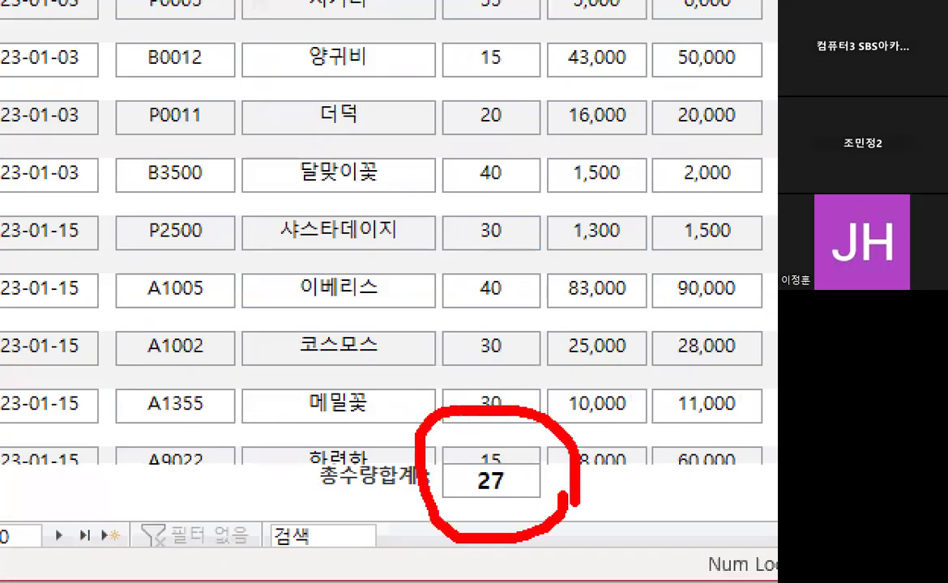
key("Escape")
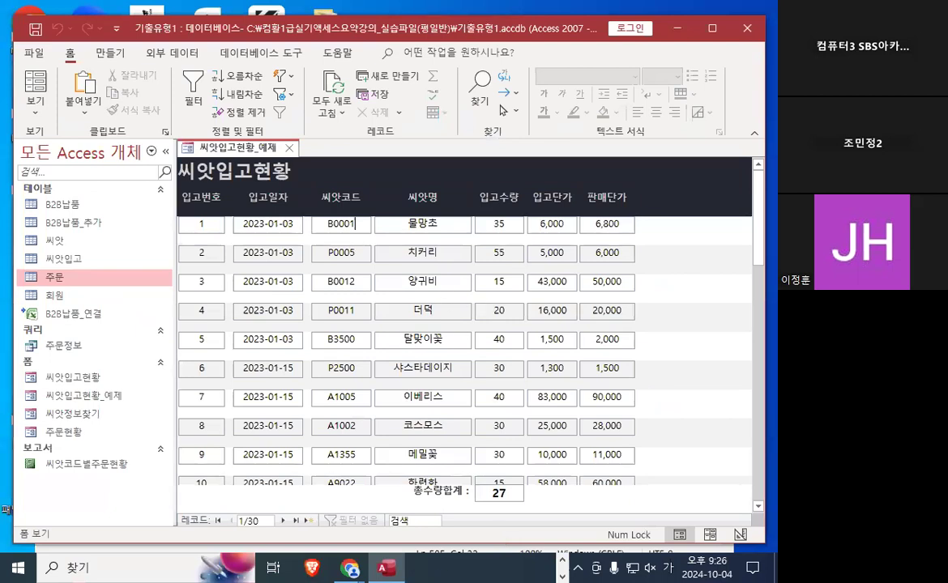
Switch to the Notepad class notes and put DLOOKUP on its own line in the 도메인함수 list.
key("alt+Tab")
scroll(200, 261, "up", 5)
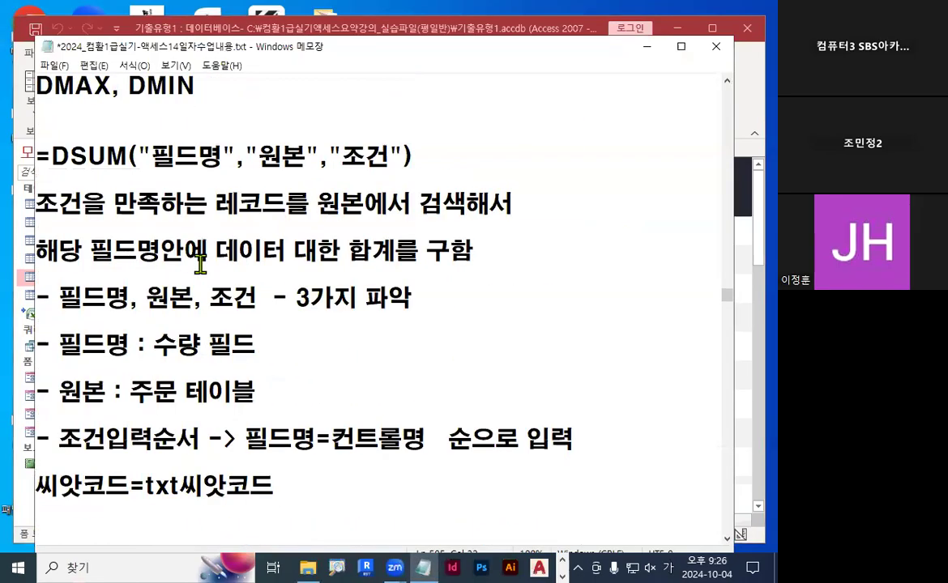
left_click(316, 249)
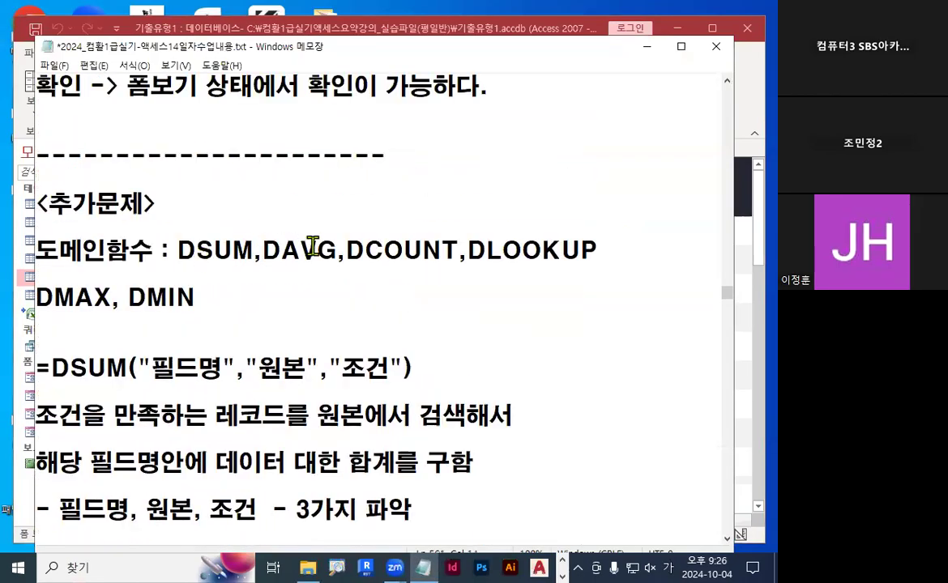
left_click(457, 249)
left_click_drag(350, 248, 444, 249)
left_click(466, 250)
key("Return")
key("Delete")
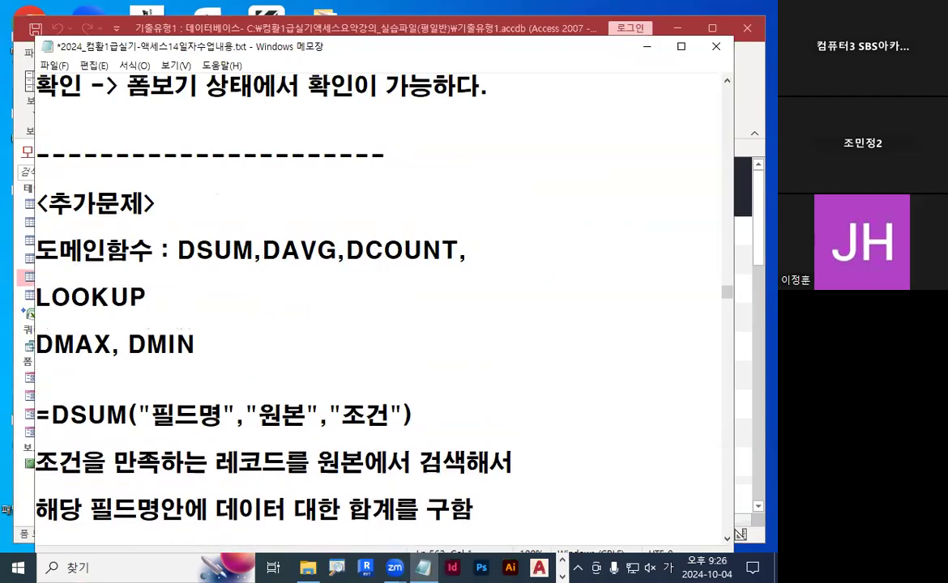
type("D")
key("End")
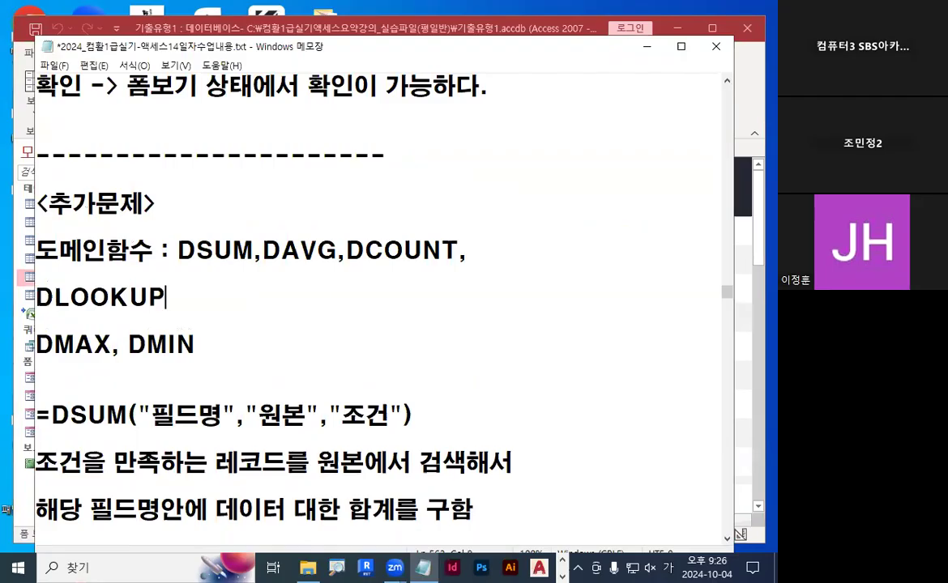
Add the explanation ":조건을 만족하는 레코드를 원본에서 검색해서" after DLOOKUP.
type(":조건을 만족하는")
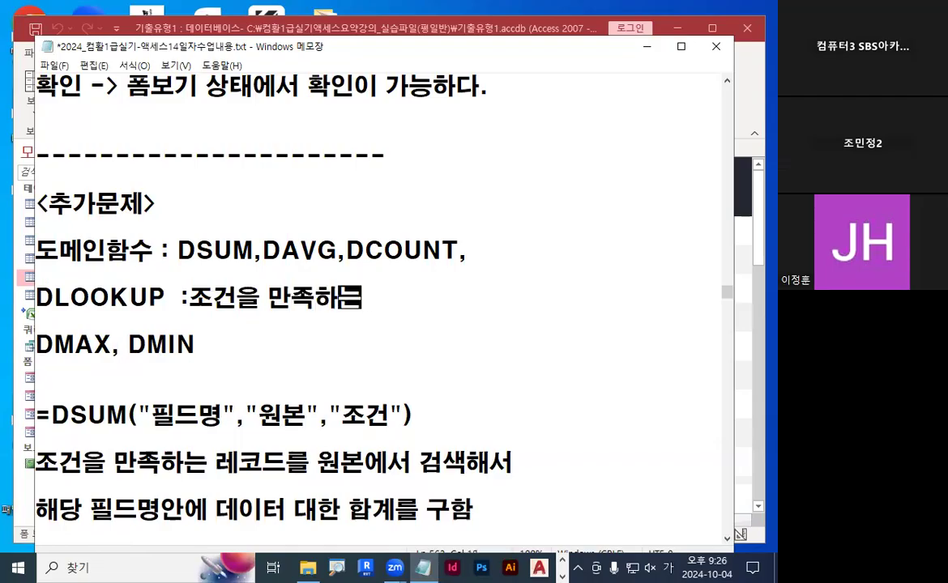
type(" 레코드를 ")
type("원본ㅇ")
type("에서 섬ㅅ")
key("BackSpace")
key("BackSpace")
type("검색")
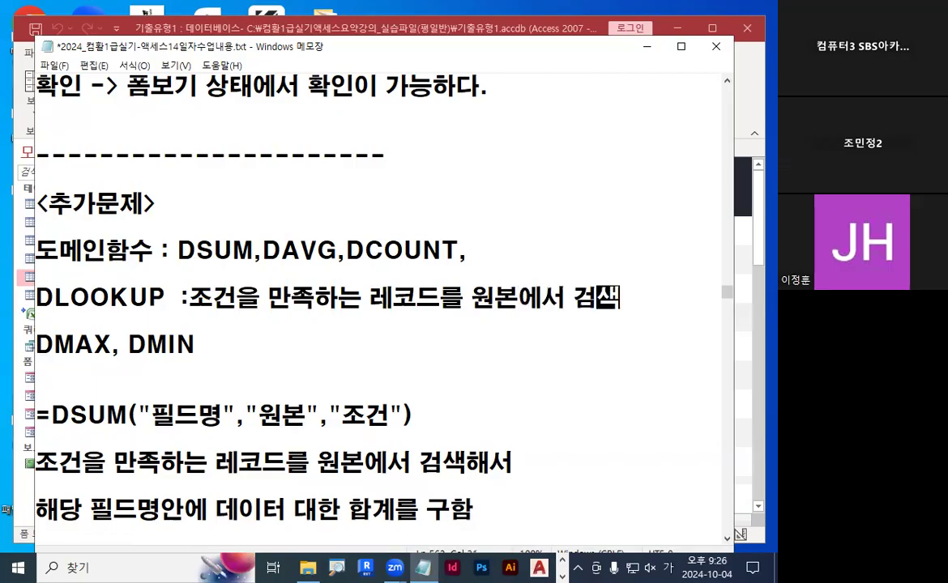
type("ㅇ")
key("BackSpace")
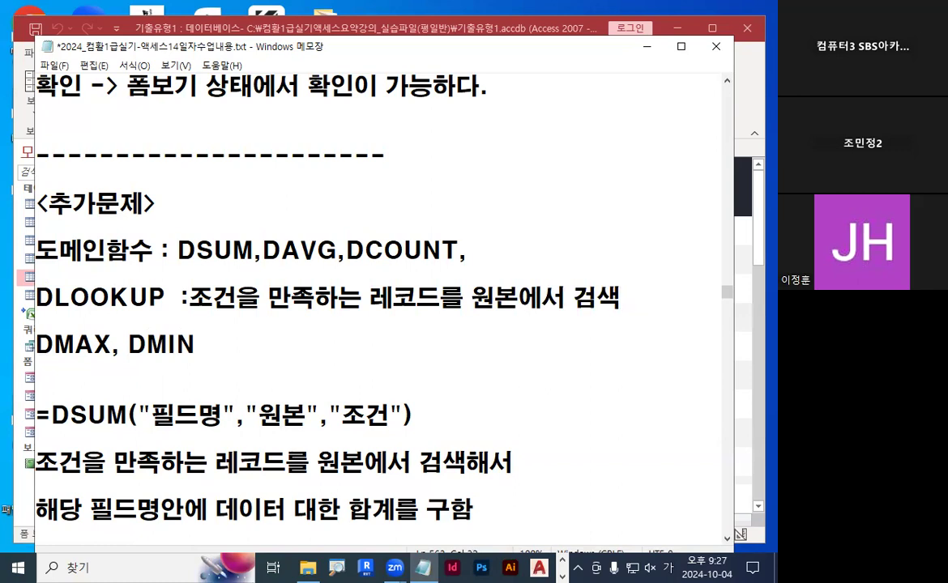
type("해서")
Continue the DLOOKUP explanation on a new line with "해당 필드명의 데이터를 조회(표시)".
key("Return")
type("해당 피")
type("필드명을")
key("BackSpace")
type("의 데이터를 조회(표시)")
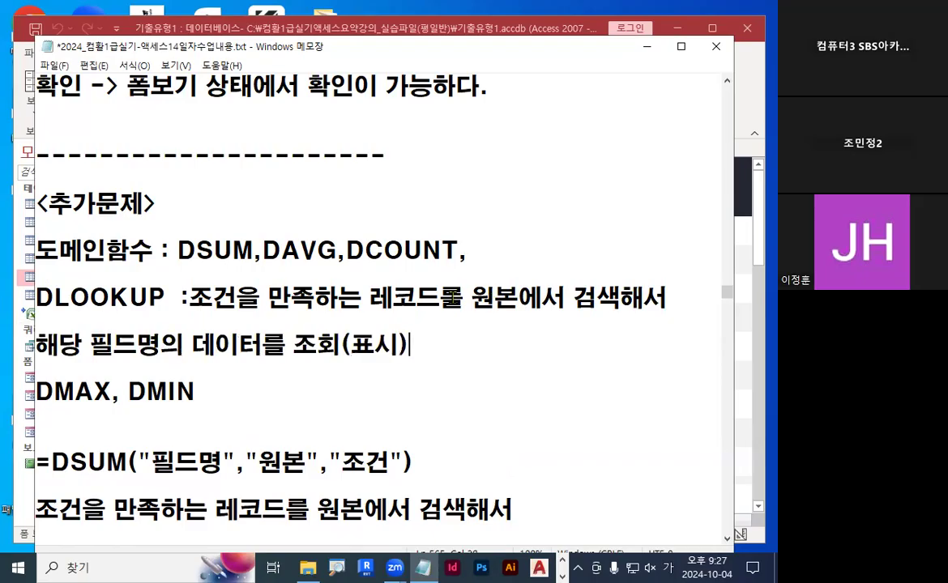
Insert "첫번째에 해당하는" before 데이터를 in the second line of the DLOOKUP explanation.
left_click_drag(187, 297, 441, 298)
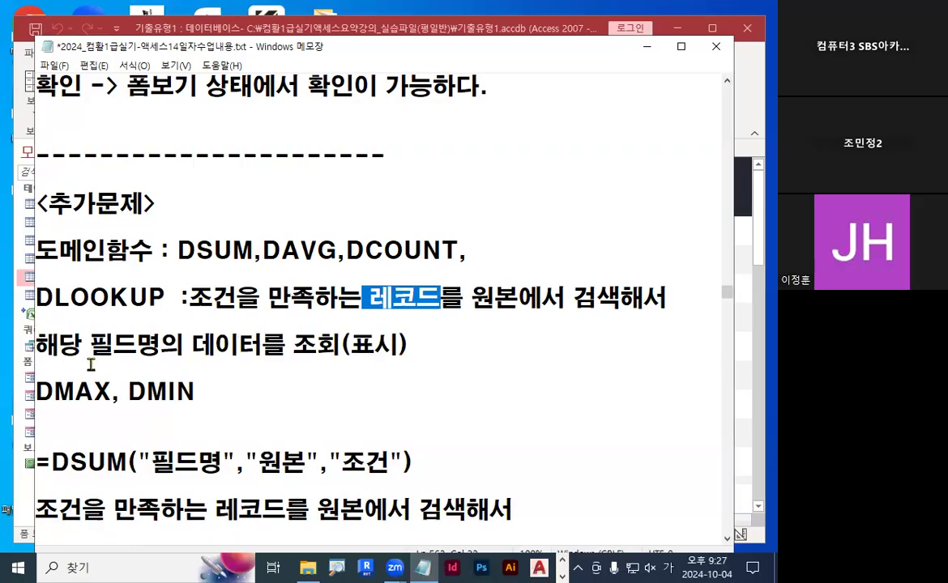
left_click(50, 345)
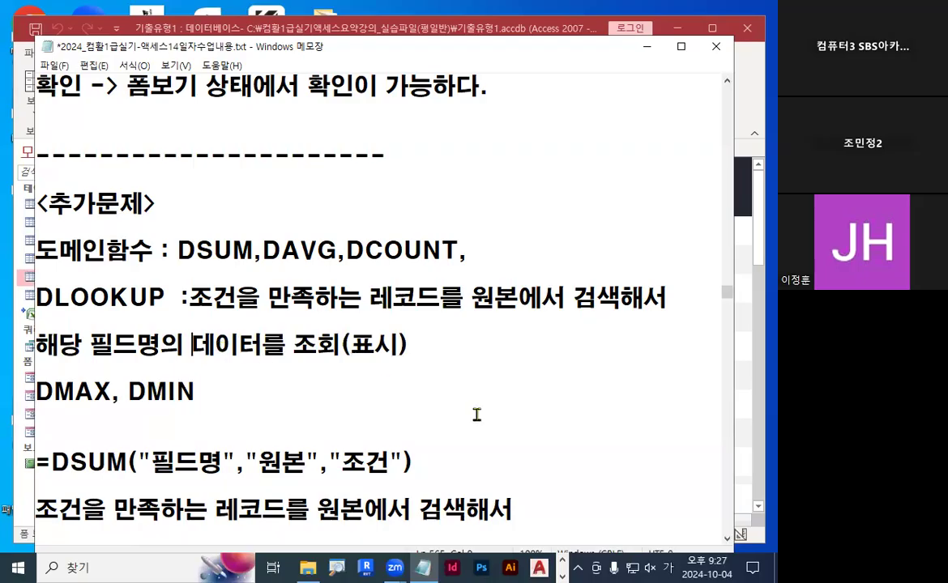
type("첫번째")
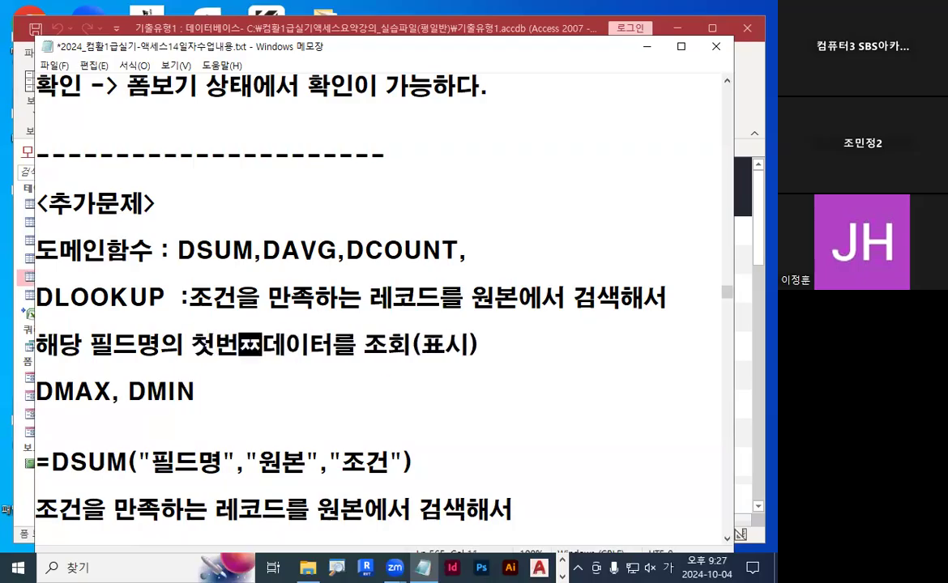
type("에 핻")
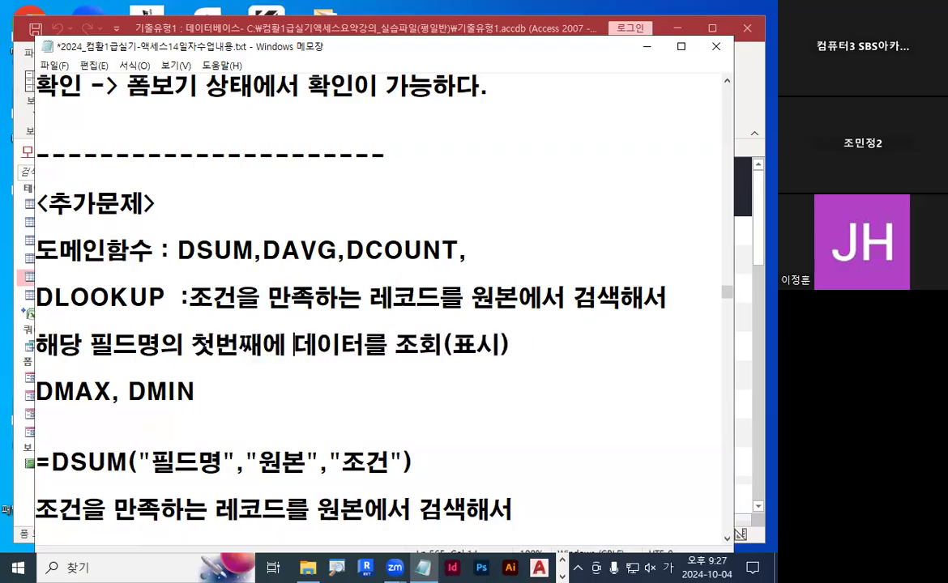
type("당하는")
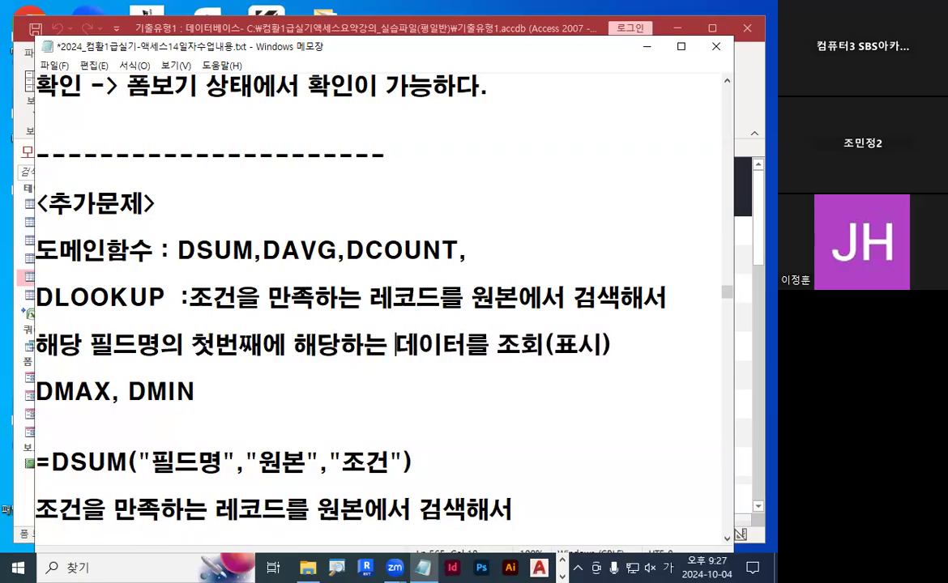
Underline 첫번째에 해당하는 and DLOOKUP, and circle 조회(표시) with the pen.
left_click_drag(191, 355, 369, 359)
mouse_move(522, 331)
left_mouse_down()
mouse_move(546, 352)
mouse_move(599, 360)
mouse_move(612, 350)
left_mouse_up()
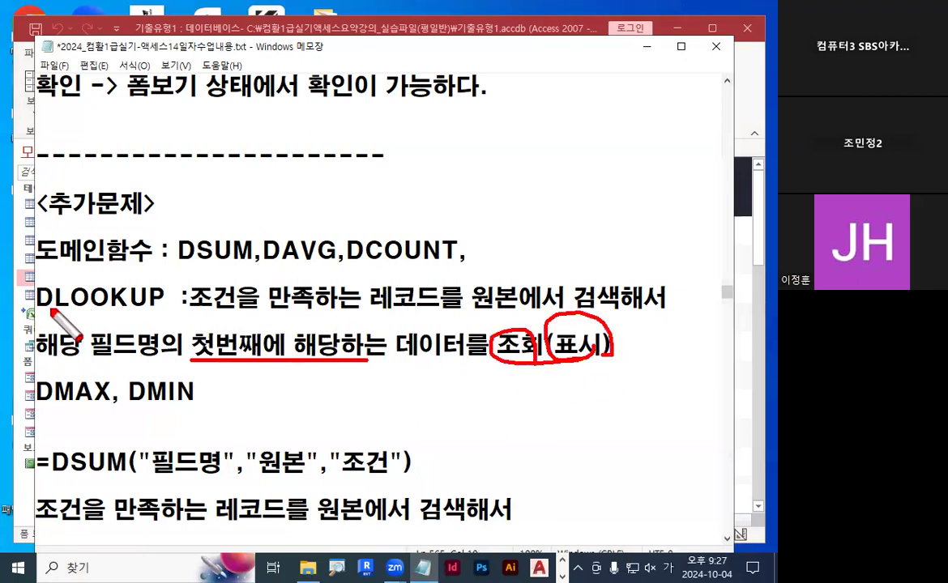
left_click_drag(38, 306, 150, 307)
Tick DSUM, DAVG and DCOUNT, underline DLOOKUP, DMAX and DMIN with the pen, clear the marks, and highlight the arguments in the generic DSUM formula.
left_click_drag(211, 214, 257, 178)
mouse_move(300, 213)
left_mouse_down()
mouse_move(311, 245)
mouse_move(340, 198)
left_mouse_up()
mouse_move(407, 217)
left_mouse_down()
mouse_move(433, 218)
mouse_move(462, 190)
left_mouse_up()
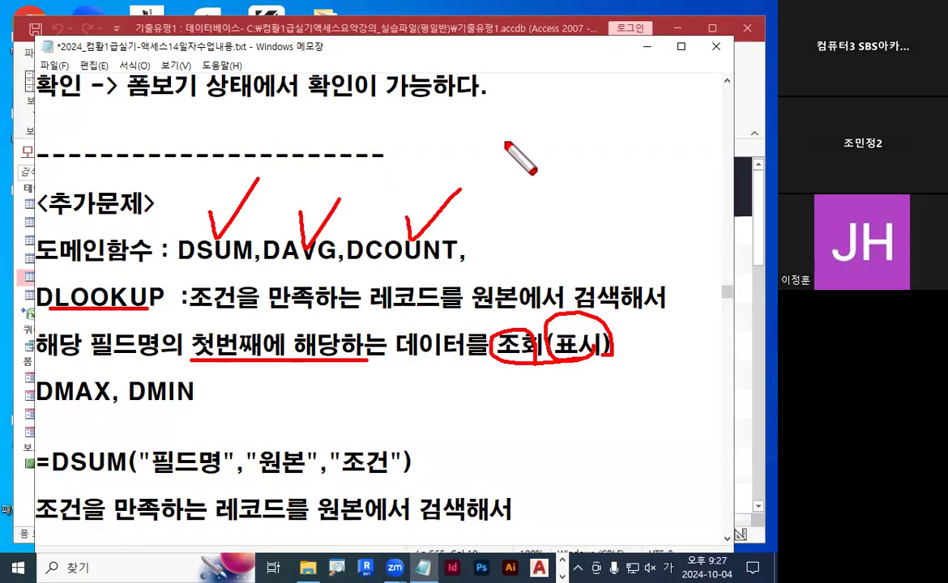
left_click_drag(51, 308, 161, 308)
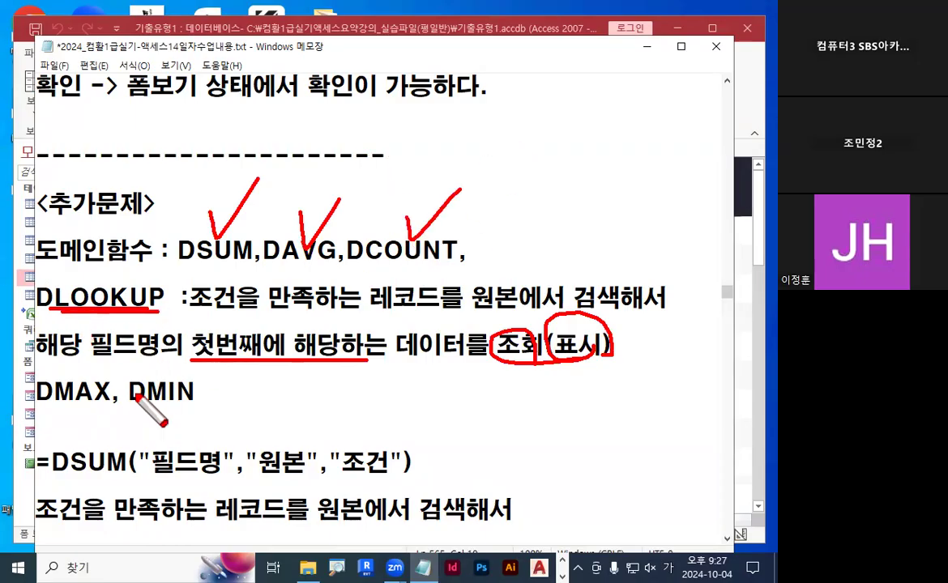
left_click_drag(37, 405, 208, 413)
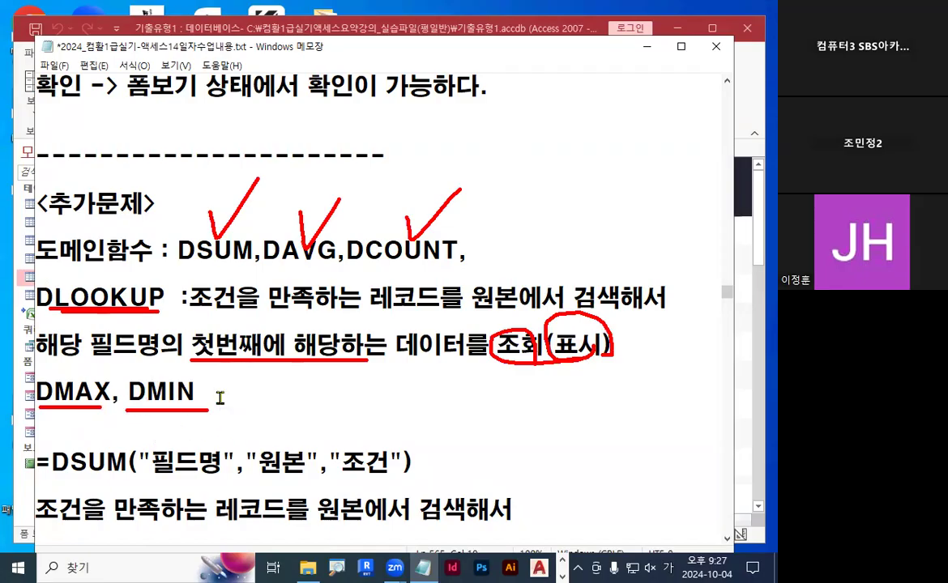
scroll(197, 396, "down", 1)
left_click_drag(151, 391, 415, 391)
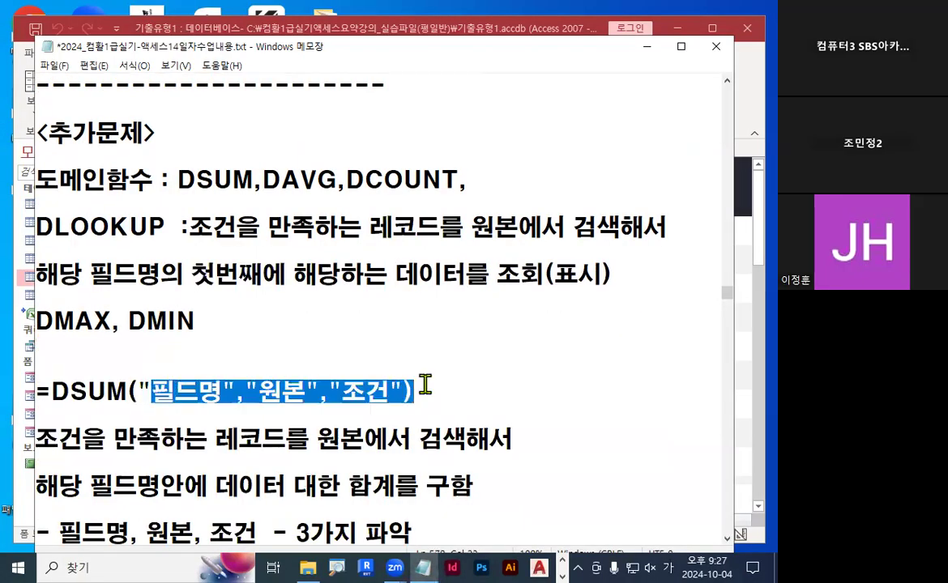
Underline and tick the "필드명, 원본, 조건 - 3가지 파악" line with the pen, and clear the marks.
scroll(424, 383, "down", 1)
key("ctrl+2")
mouse_move(55, 417)
left_mouse_down()
mouse_move(429, 417)
mouse_move(482, 328)
left_mouse_up()
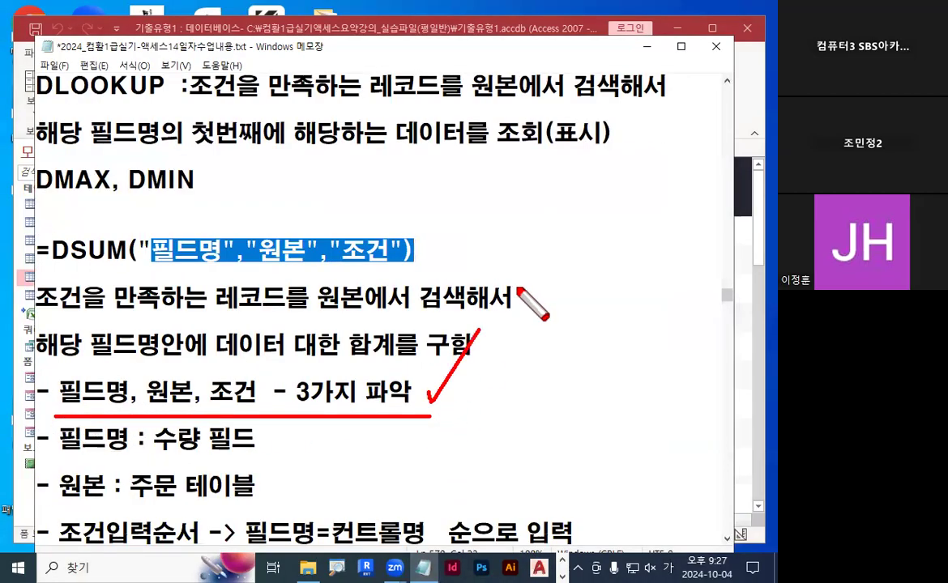
key("Escape")
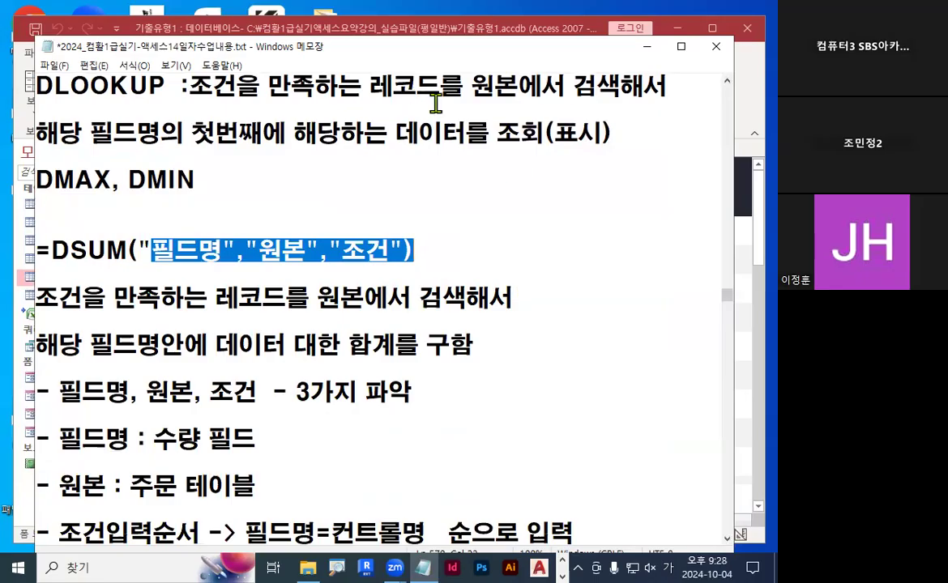
Save and minimize the class notes, and close the 기출유형1 database in Access.
left_click(387, 251)
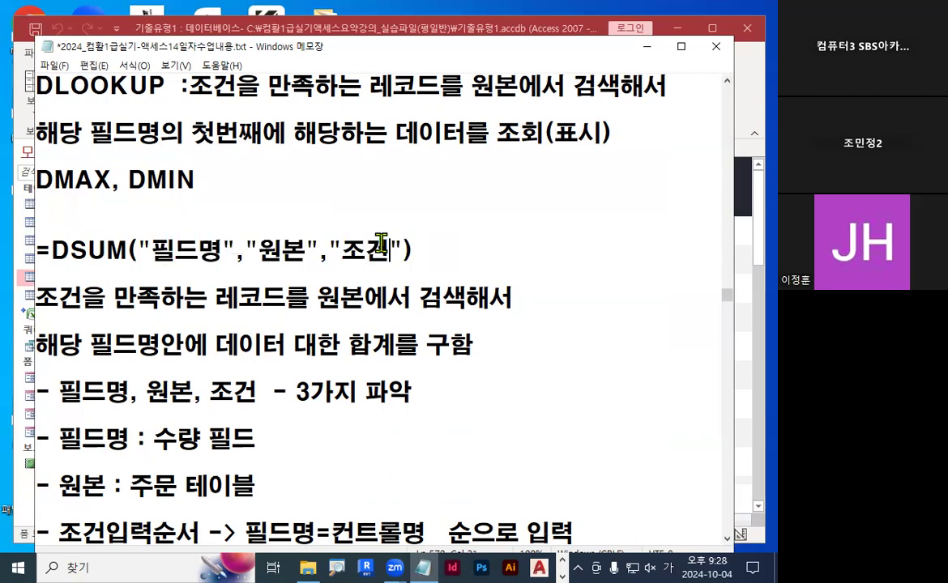
left_click(54, 65)
left_click(59, 132)
left_click(649, 54)
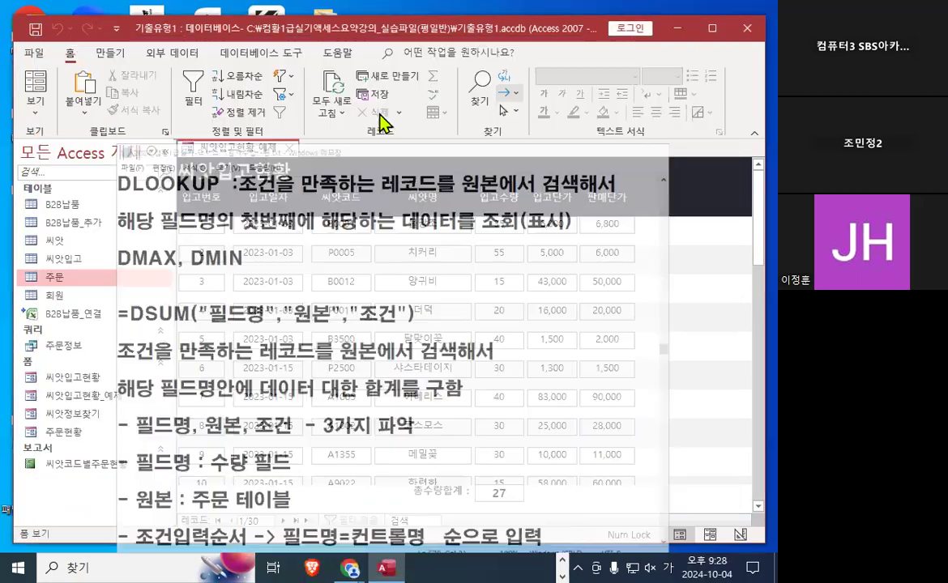
left_click(25, 62)
left_click(74, 337)
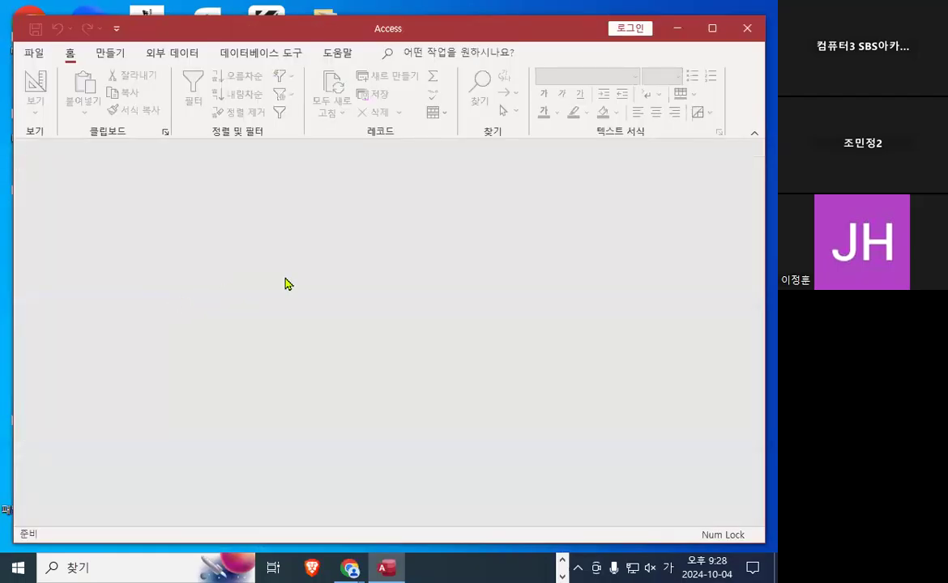
Open the 기출유형2.accdb database and show its 영업소이용관리 form in design view.
left_click(35, 55)
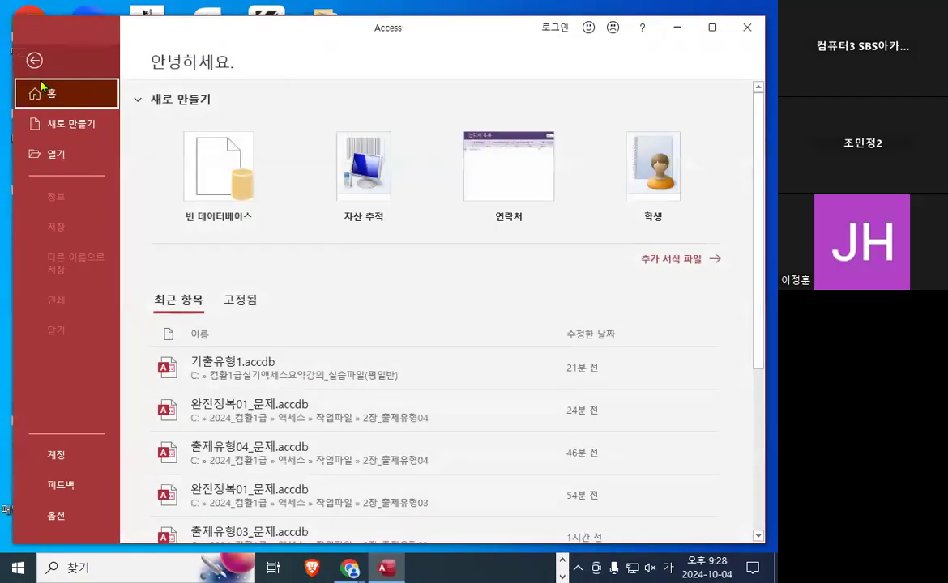
left_click(50, 153)
left_click(212, 275)
left_click(304, 154)
double_click(304, 154)
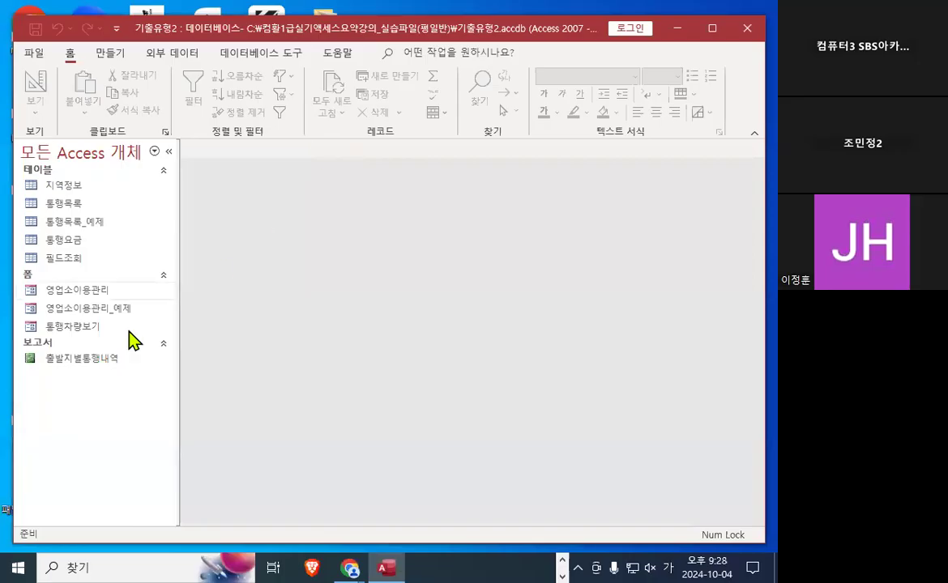
right_click(85, 291)
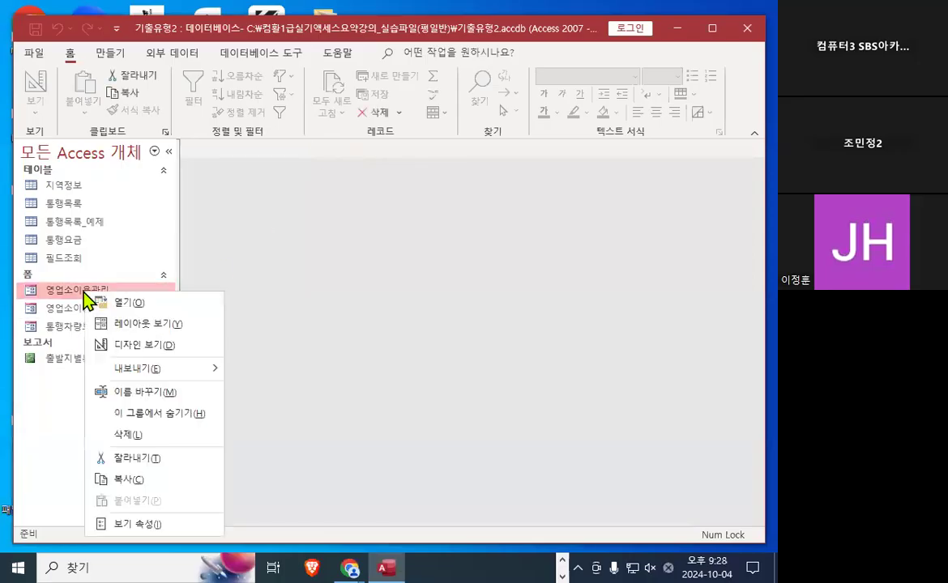
left_click(142, 346)
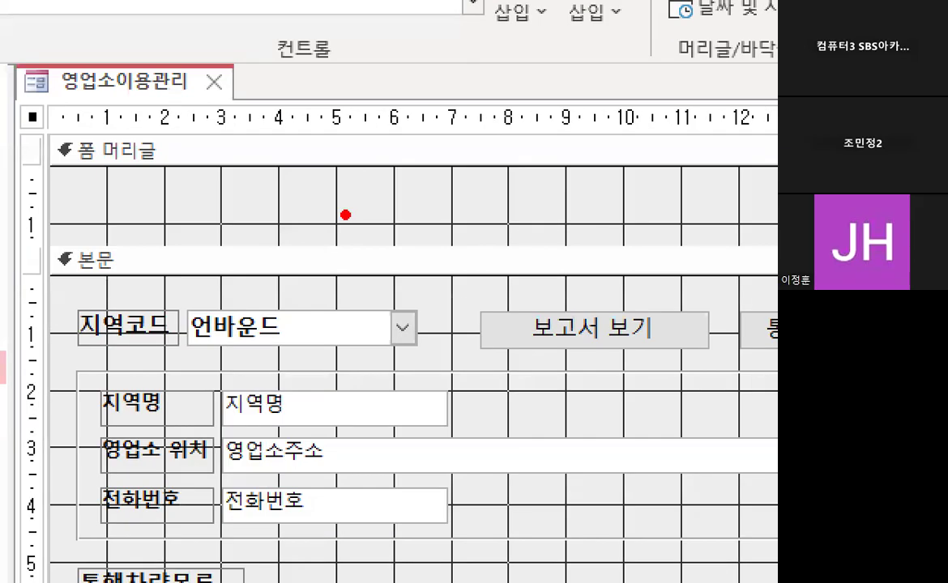
Mark the form header area, the 컨트롤 group and the label control with the pen, and clear the marks.
left_click_drag(396, 204, 403, 216)
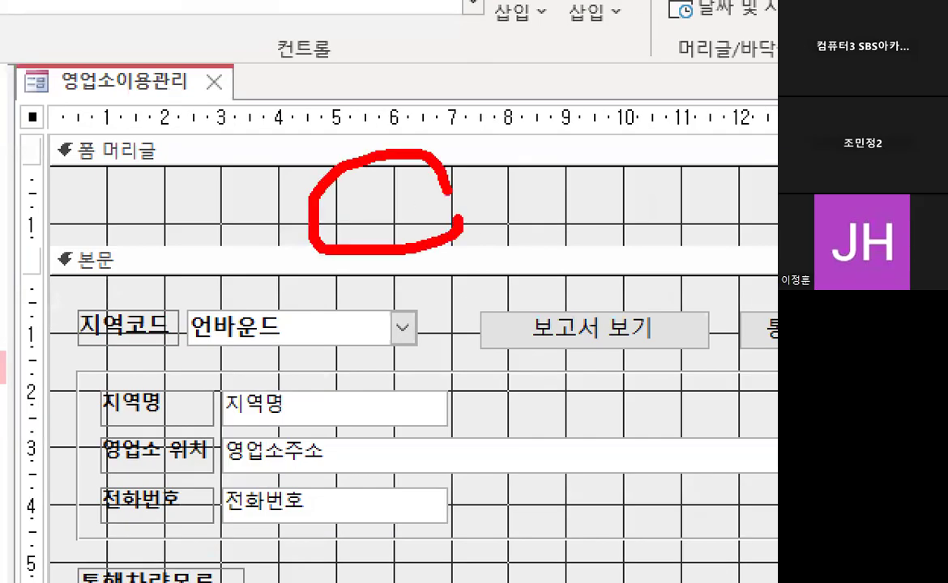
mouse_move(359, 139)
left_mouse_down()
mouse_move(359, 194)
mouse_move(477, 59)
left_mouse_up()
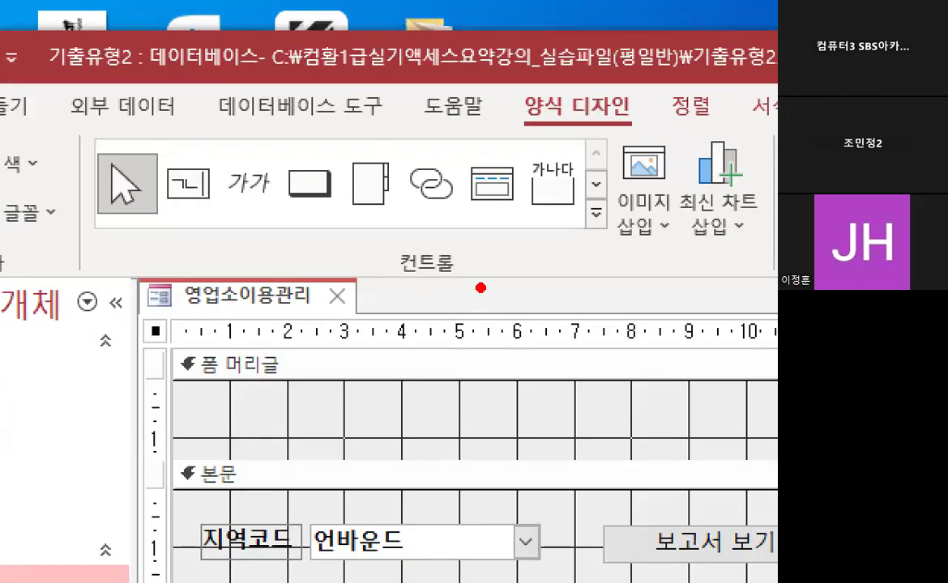
left_click_drag(480, 288, 476, 279)
mouse_move(264, 170)
left_mouse_down()
mouse_move(218, 203)
mouse_move(280, 158)
left_mouse_up()
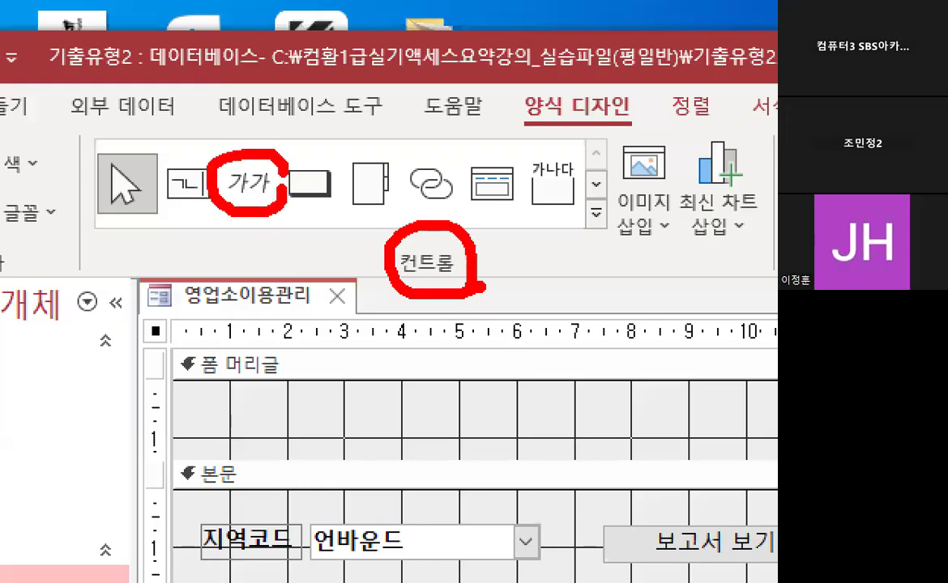
mouse_move(243, 114)
left_mouse_down()
mouse_move(251, 180)
mouse_move(348, 12)
left_mouse_up()
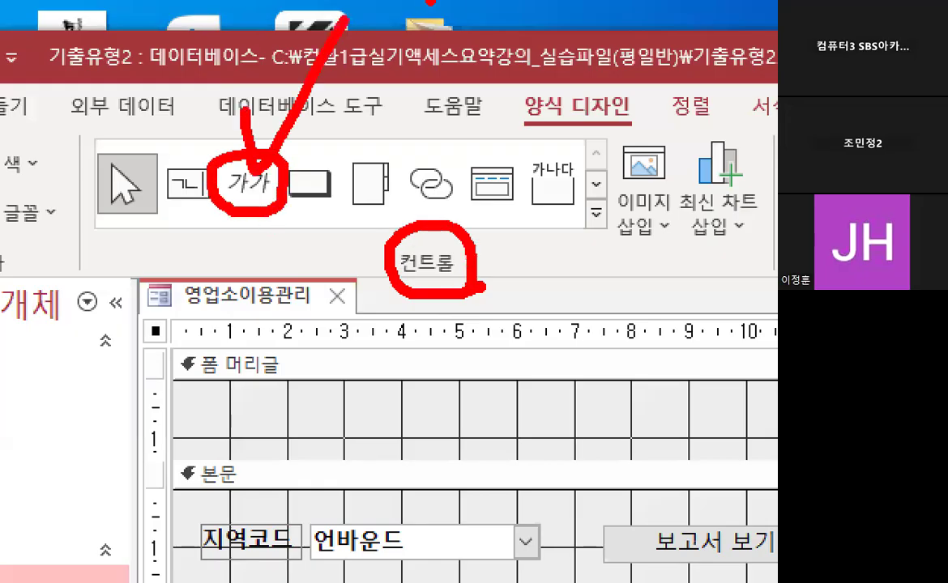
key("Escape")
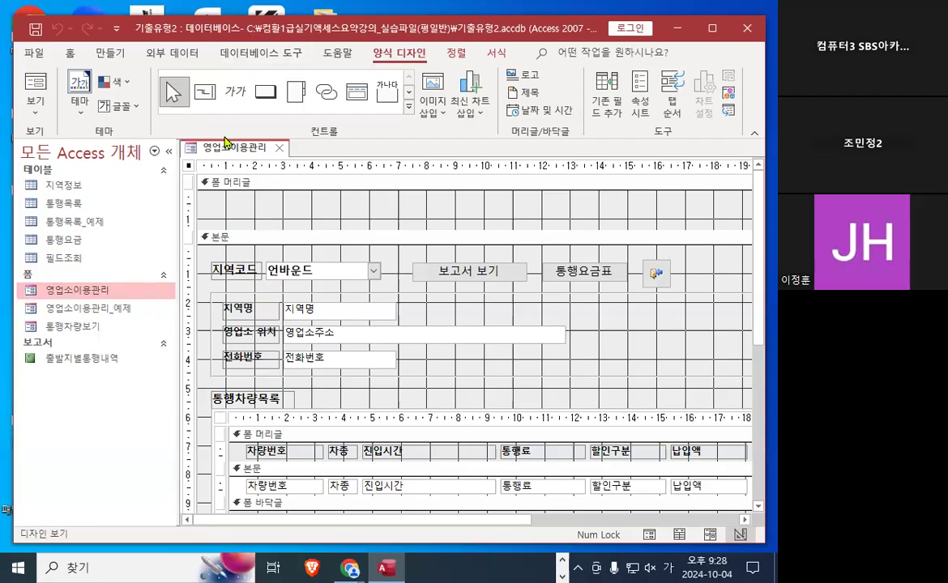
key("ctrl+1")
mouse_move(235, 102)
left_mouse_down()
mouse_move(254, 94)
mouse_move(243, 45)
mouse_move(259, 4)
left_mouse_up()
key("Escape")
Add a label to the form header with the caption "서울요금소의 입구영업소관리".
left_click(236, 95)
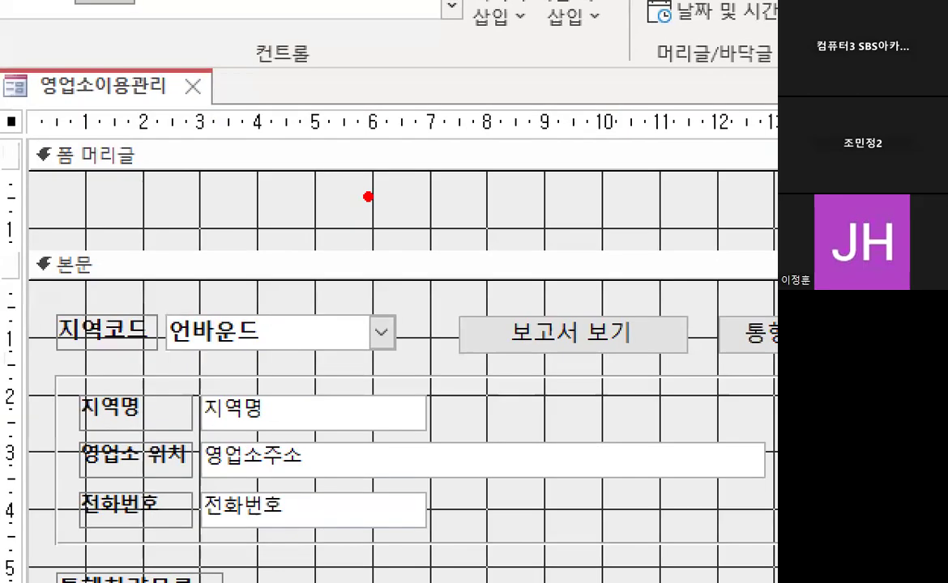
left_click_drag(367, 202, 391, 178)
left_click(368, 213)
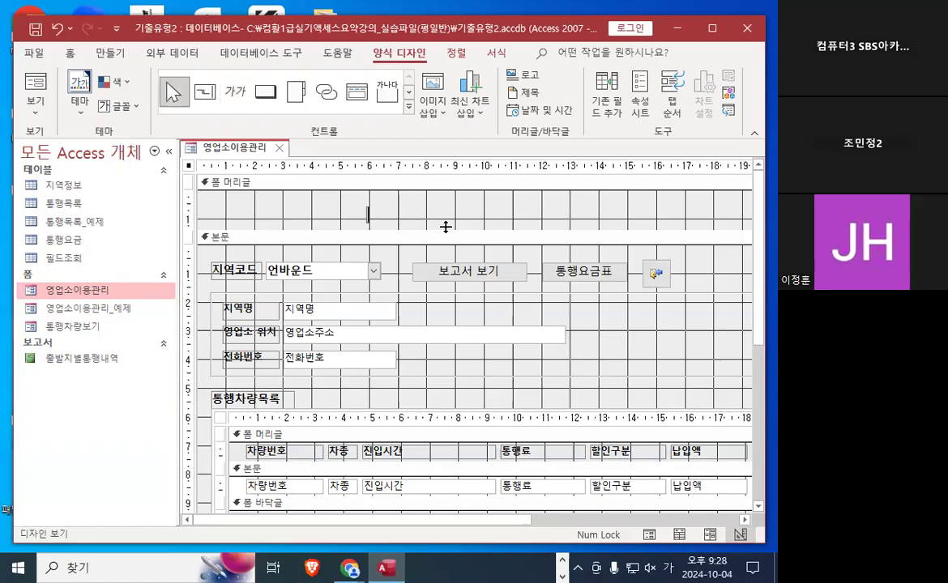
type("서우")
type("소")
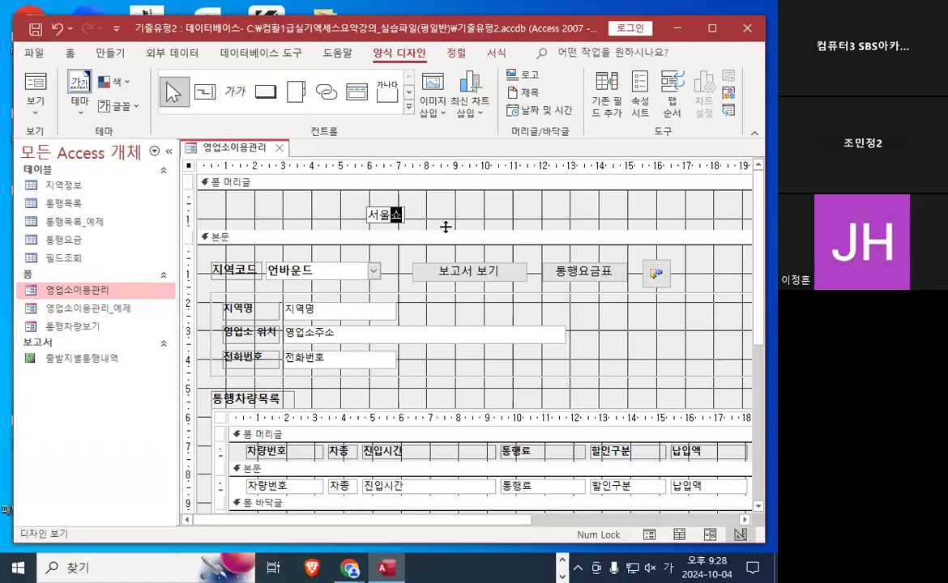
key("BackSpace")
key("BackSpace")
type("요ㅕ")
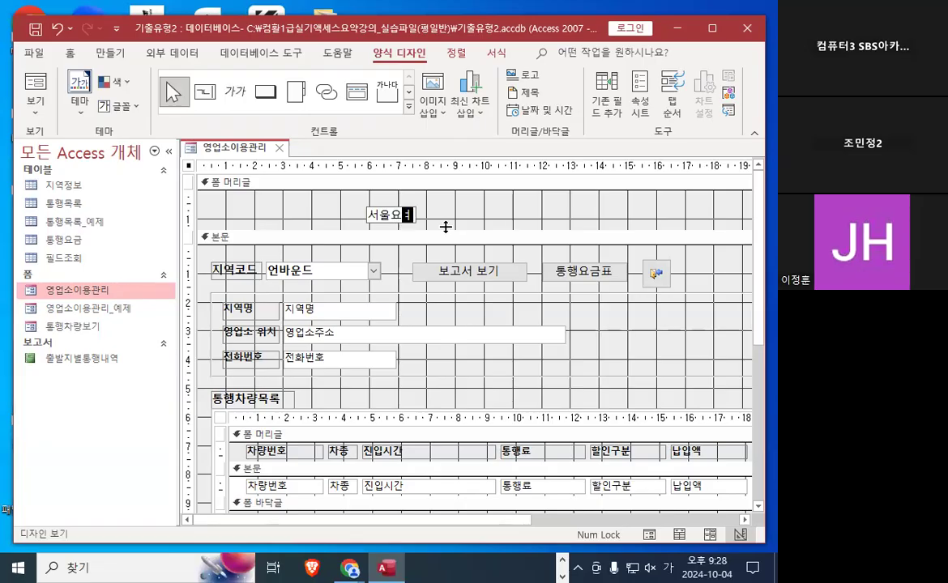
type("금소의 입구여")
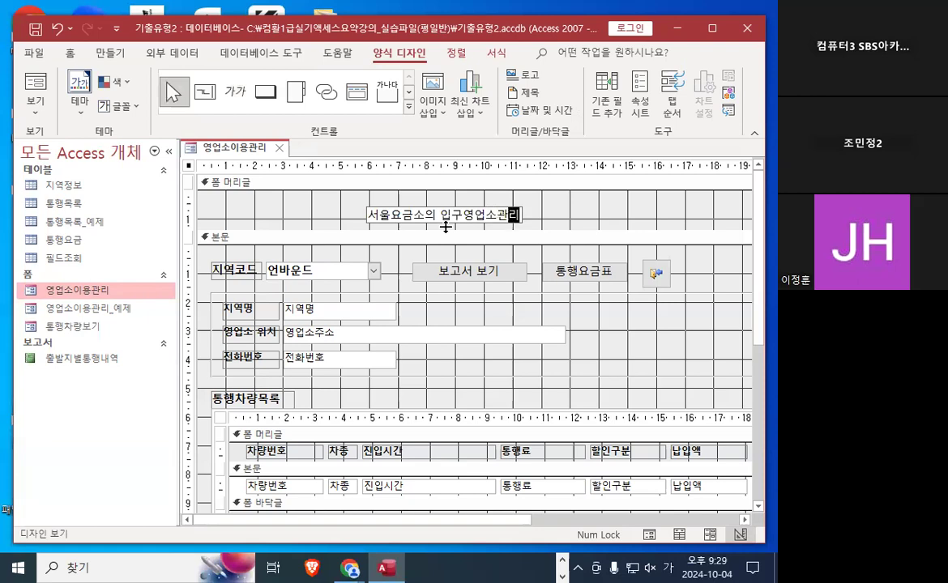
left_click(512, 215)
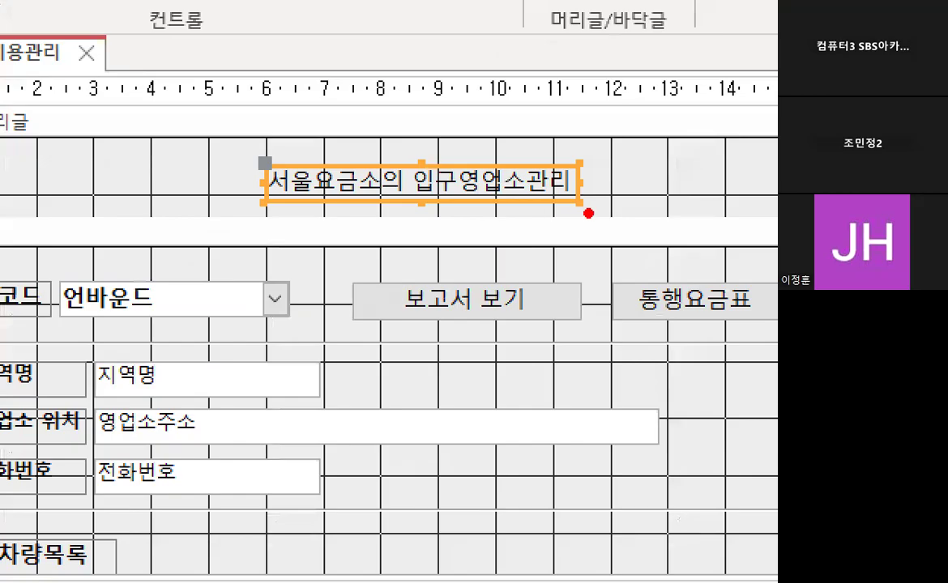
Mark the new header label with the pen, and clear the marks.
left_click_drag(525, 231, 389, 229)
mouse_move(320, 209)
left_mouse_down()
mouse_move(495, 149)
mouse_move(598, 185)
left_mouse_up()
key("Escape")
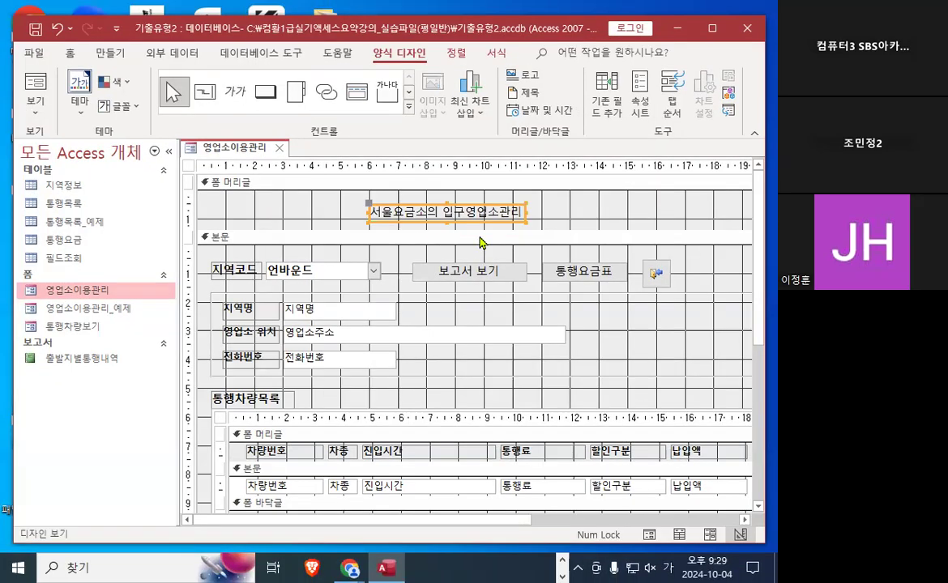
Open the property sheet for the new header label and circle the 이름 property with the pen.
left_click(642, 102)
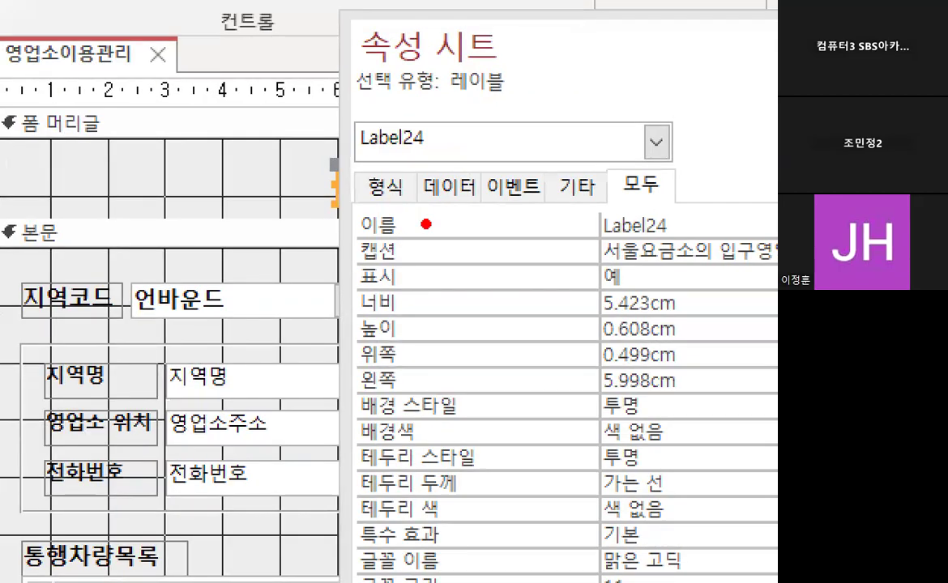
mouse_move(399, 215)
left_mouse_down()
mouse_move(379, 231)
mouse_move(412, 224)
left_mouse_up()
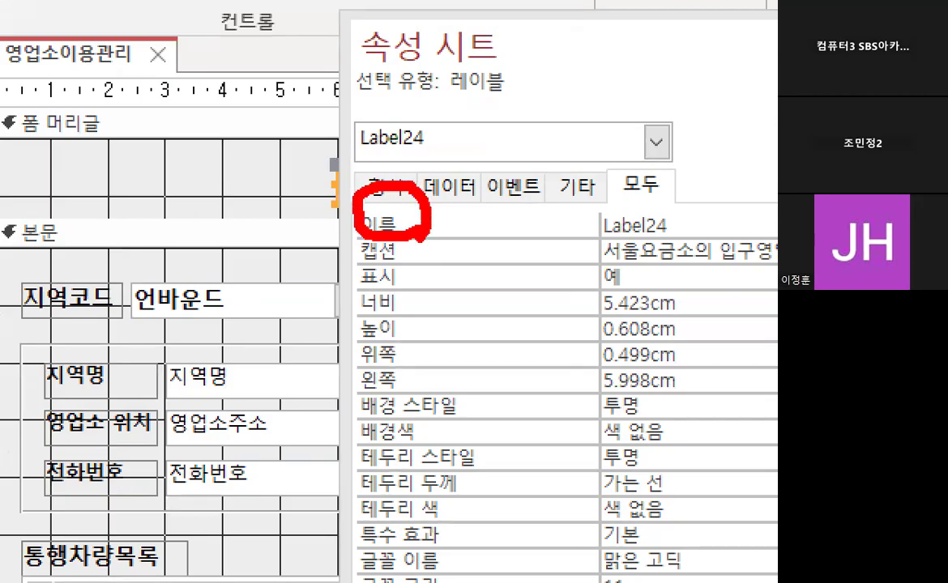
Rename the form header's title label as lbl제목.
key("Escape")
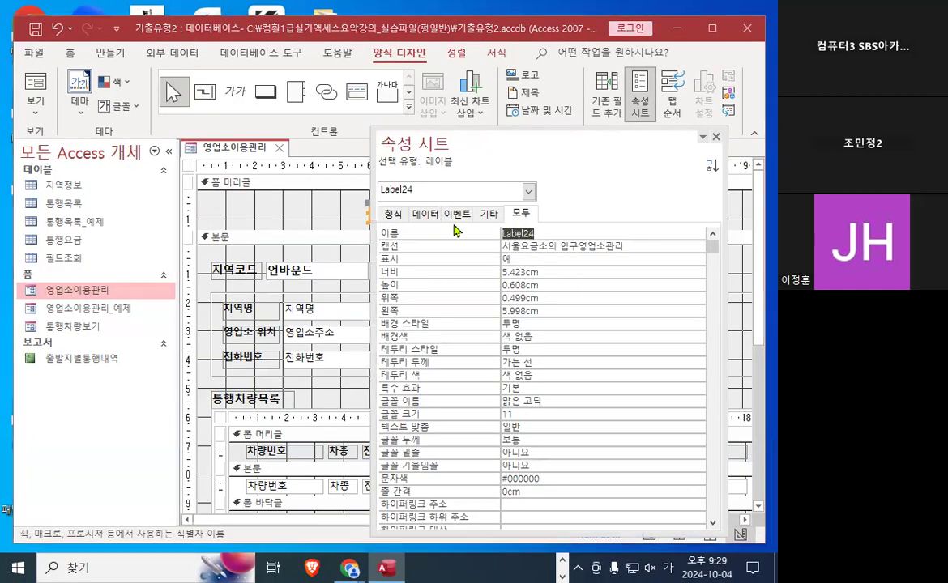
key("BackSpace")
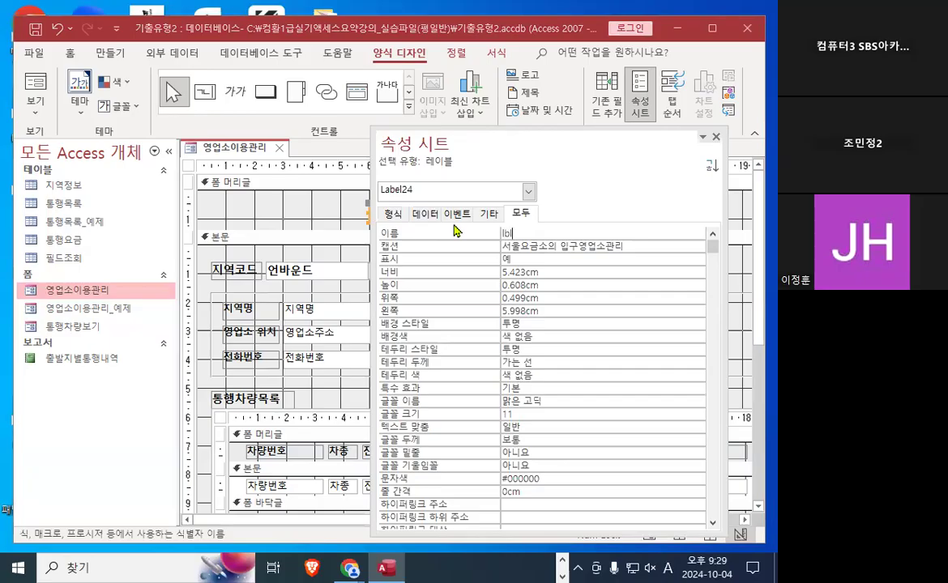
type("lbl제목")
key("ctrl+1")
left_click(461, 235)
mouse_move(615, 217)
left_mouse_down()
mouse_move(569, 255)
mouse_move(591, 207)
mouse_move(607, 226)
left_mouse_up()
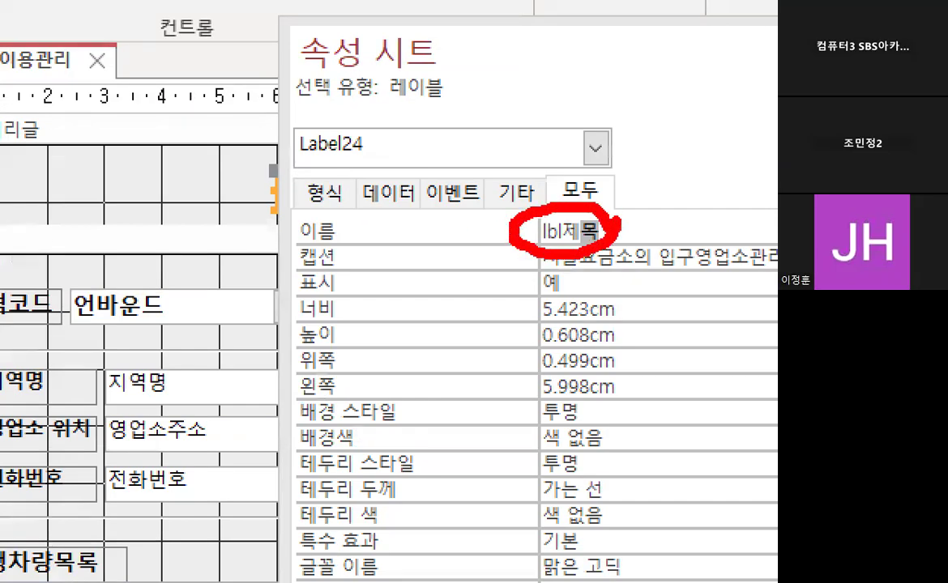
key("Escape")
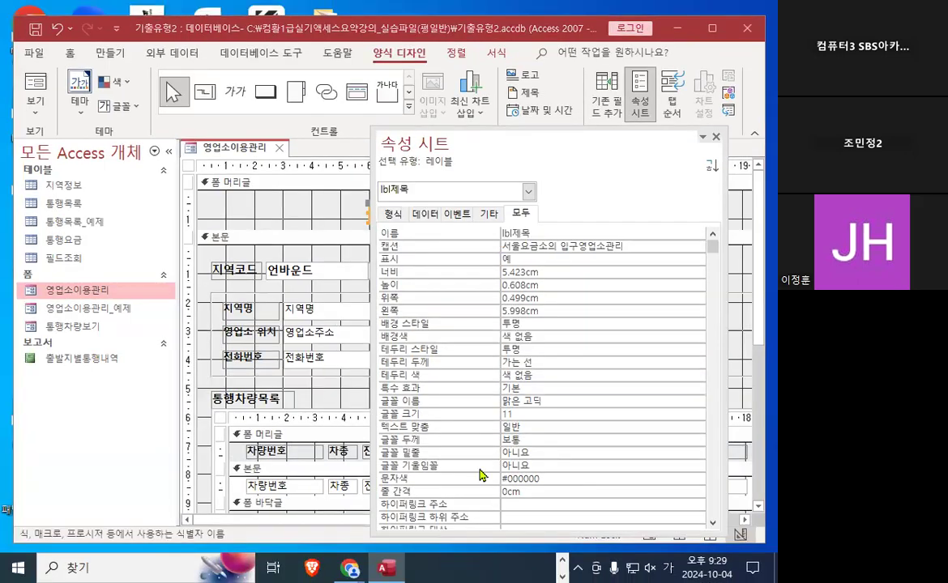
key("ctrl+1")
left_click(404, 408)
left_click_drag(297, 351, 405, 348)
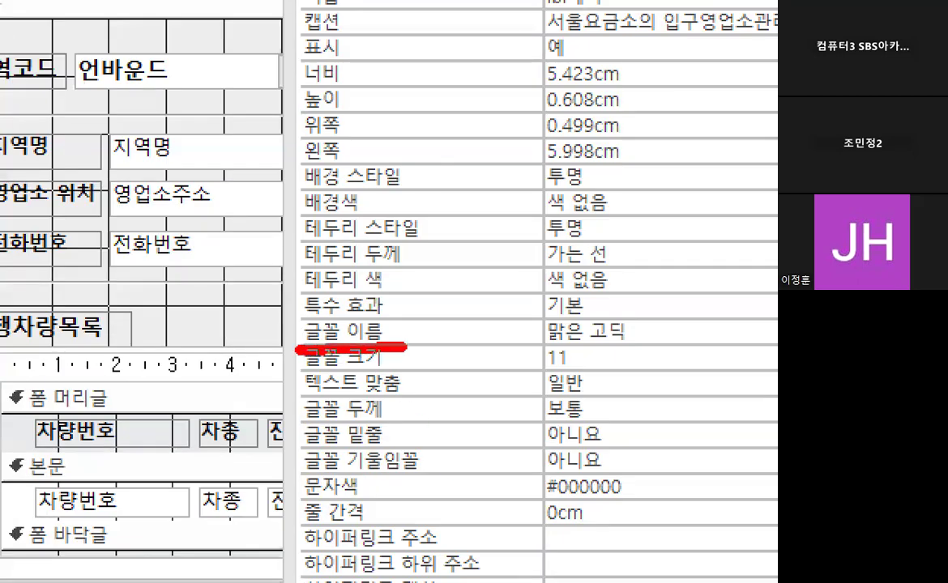
mouse_move(648, 347)
left_mouse_down()
mouse_move(629, 306)
mouse_move(646, 341)
left_mouse_up()
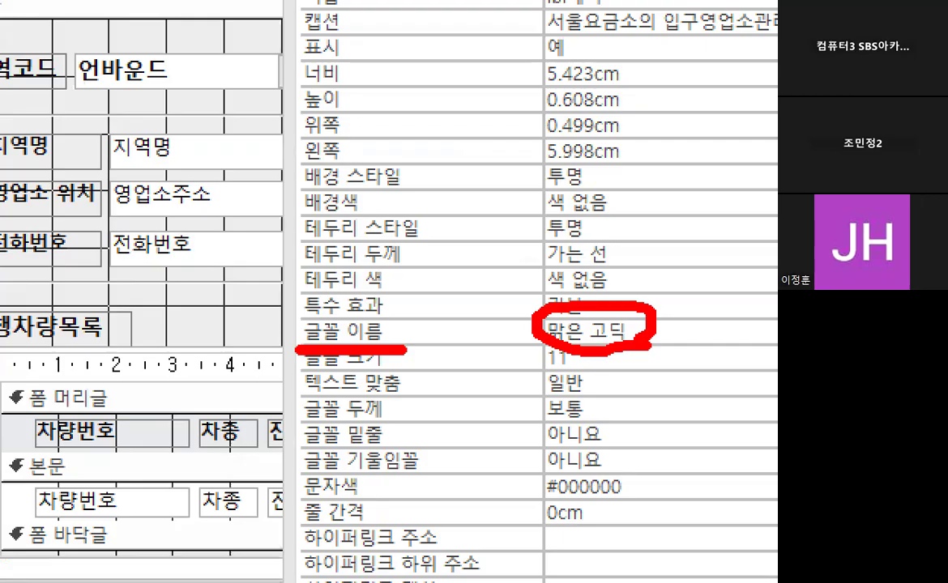
key("Escape")
Set the font size of the lbl제목 label to 20.
key("ctrl+1")
left_click(400, 365)
mouse_move(401, 364)
left_mouse_down()
mouse_move(445, 395)
mouse_move(427, 367)
left_mouse_up()
mouse_move(608, 368)
left_mouse_down()
mouse_move(613, 404)
mouse_move(628, 364)
left_mouse_up()
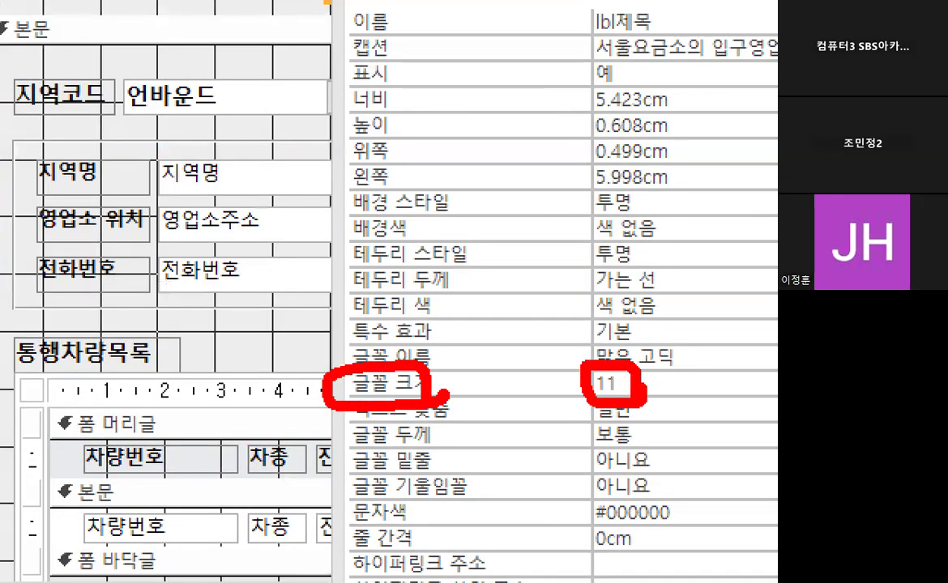
key("Escape")
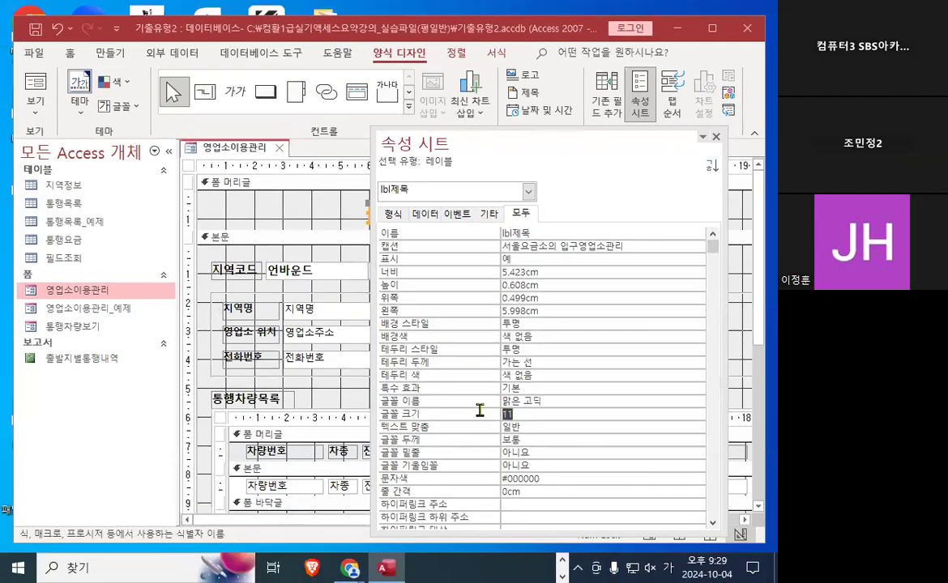
left_click(467, 416)
type("20")
key("ctrl+1")
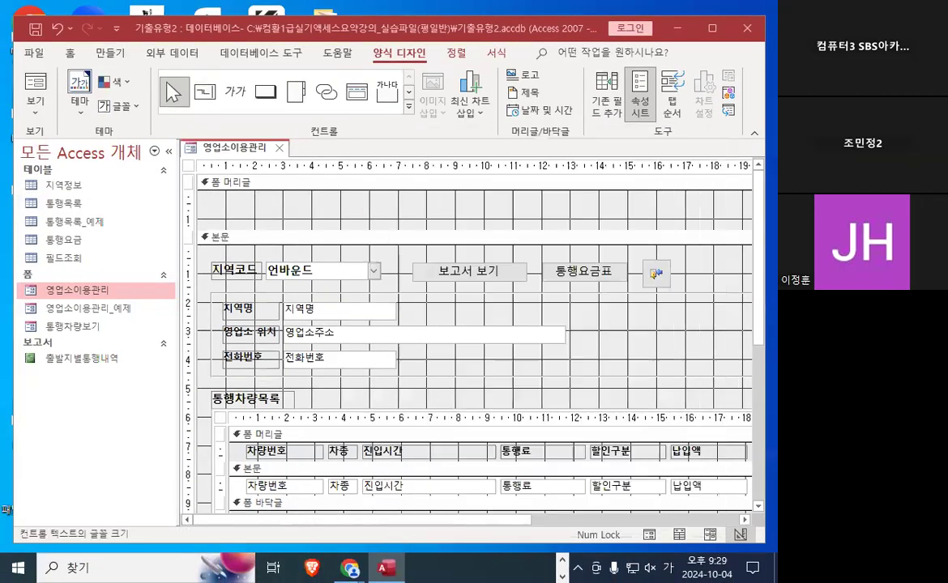
key("Escape")
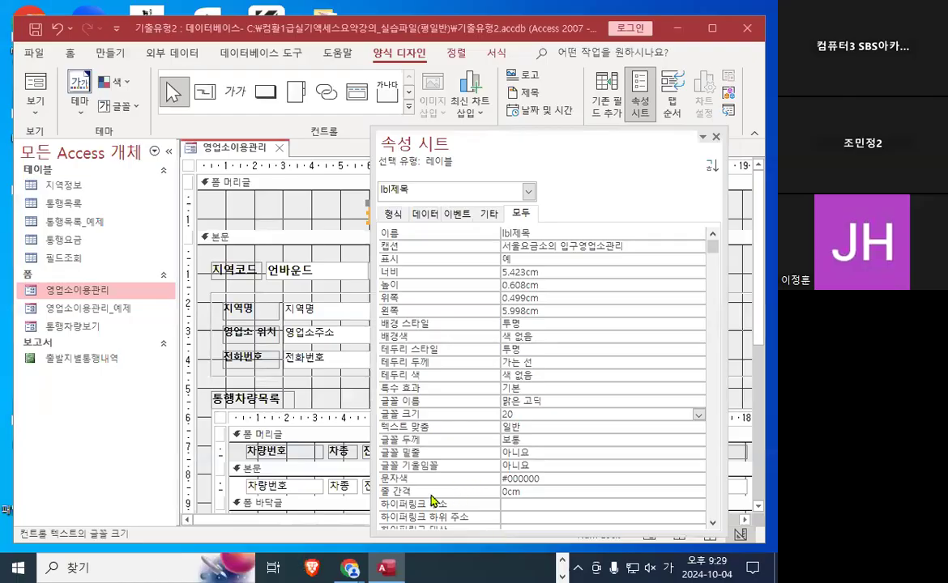
Set the text colour of the lbl제목 label to the predefined colour 어두운 텍스트.
key("ctrl+1")
mouse_move(432, 436)
left_mouse_down()
mouse_move(343, 444)
mouse_move(394, 415)
left_mouse_up()
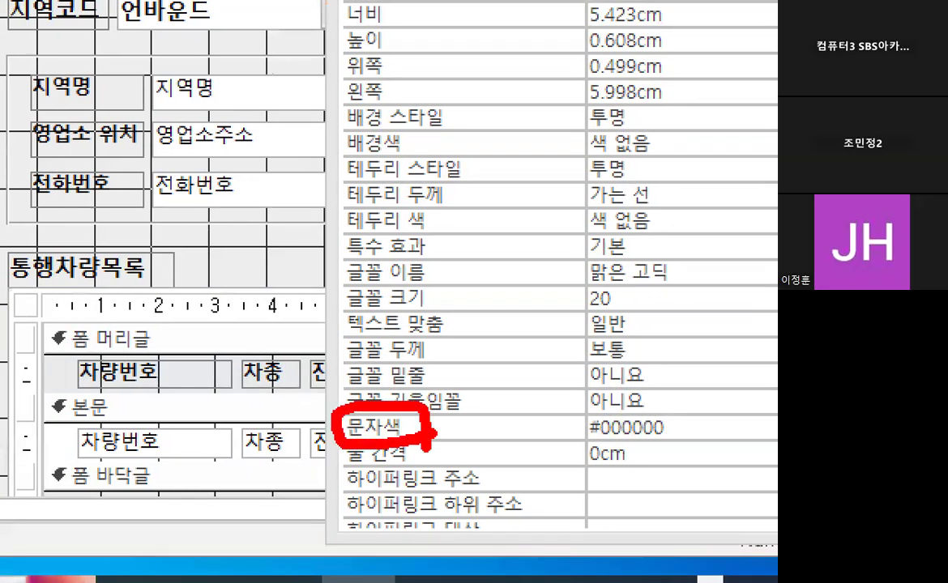
key("Escape")
key("ctrl+1")
mouse_move(554, 483)
left_mouse_down()
mouse_move(418, 490)
mouse_move(572, 498)
left_mouse_up()
key("Escape")
mouse_move(554, 149)
left_mouse_down()
mouse_move(432, 55)
mouse_move(421, 25)
left_mouse_up()
left_click(533, 409)
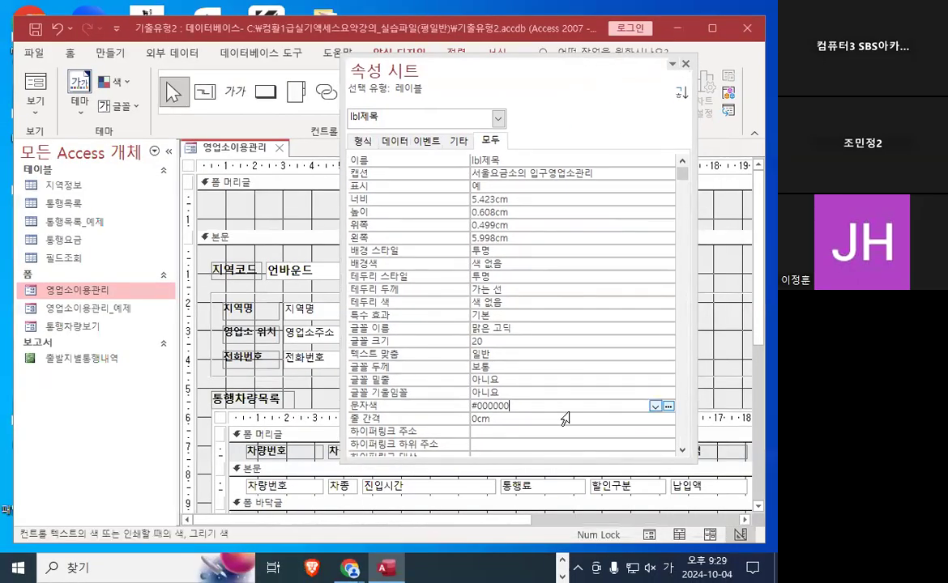
left_click(655, 407)
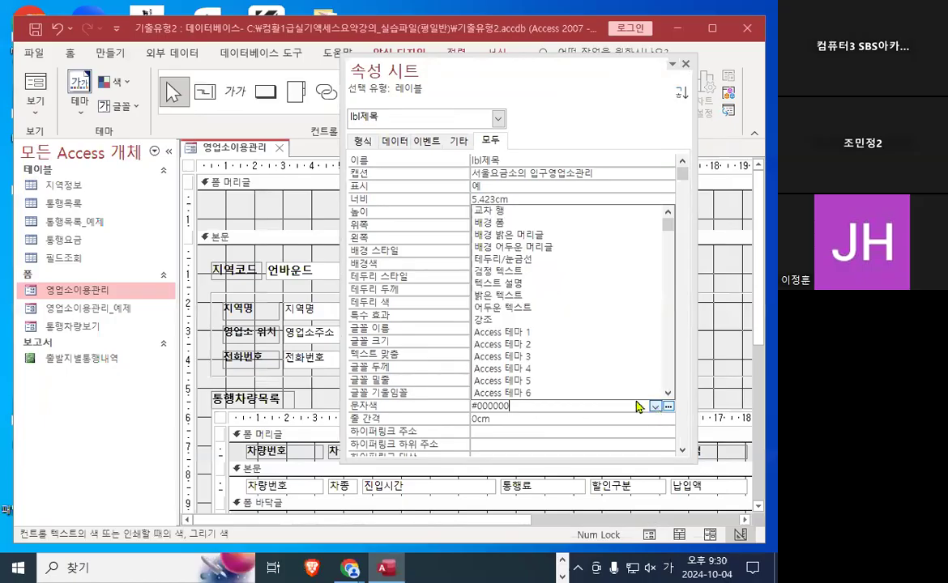
key("ctrl+1")
left_click(639, 303)
mouse_move(653, 371)
left_mouse_down()
mouse_move(364, 328)
mouse_move(705, 504)
left_mouse_up()
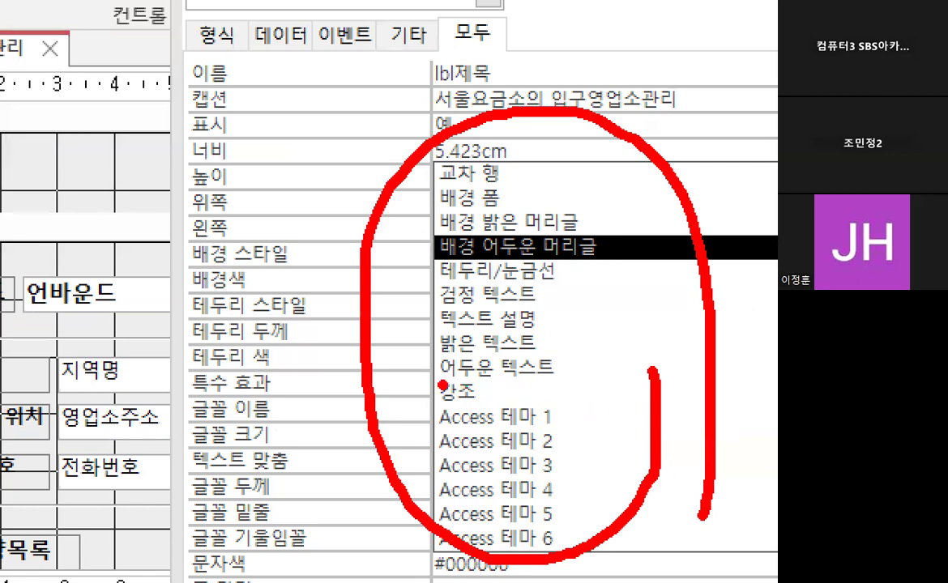
left_click_drag(444, 387, 572, 388)
mouse_move(485, 331)
left_mouse_down()
mouse_move(492, 355)
mouse_move(557, 285)
left_mouse_up()
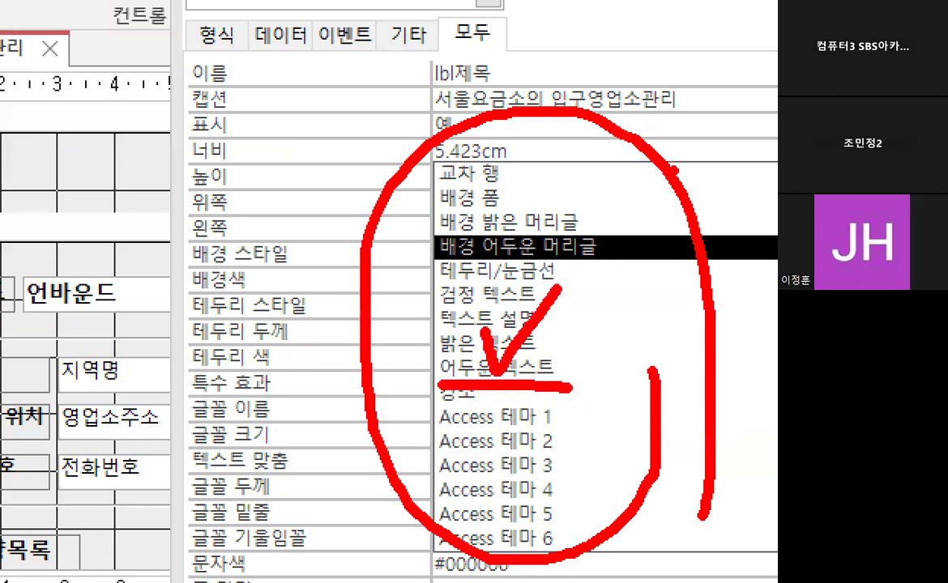
key("Escape")
left_click(656, 407)
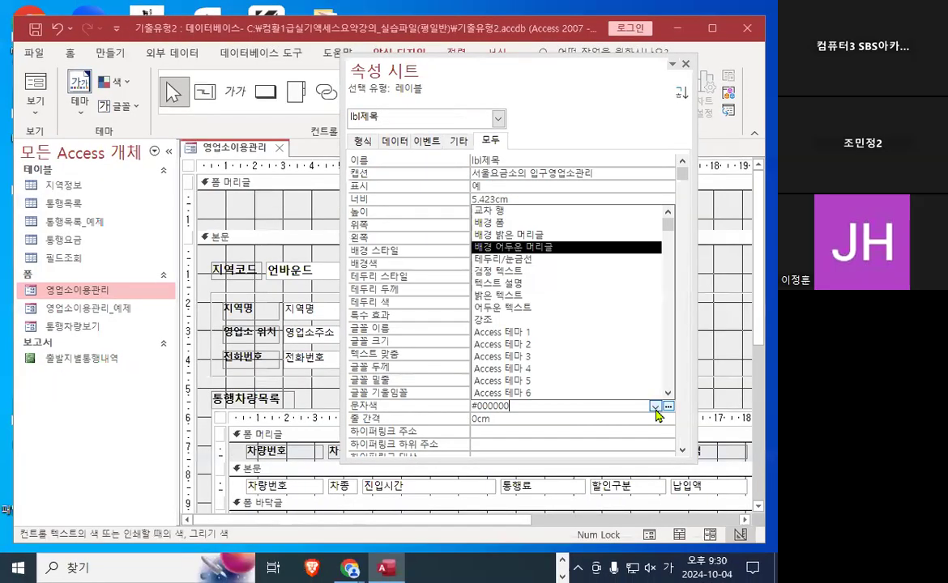
left_click(573, 307)
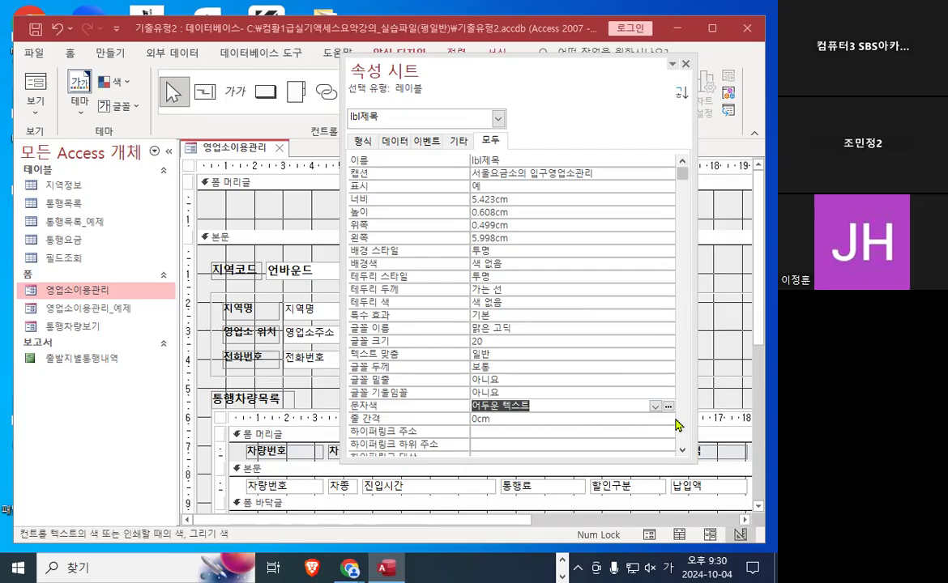
key("ctrl+1")
mouse_move(689, 407)
left_mouse_down()
mouse_move(683, 425)
mouse_move(689, 378)
left_mouse_up()
key("Escape")
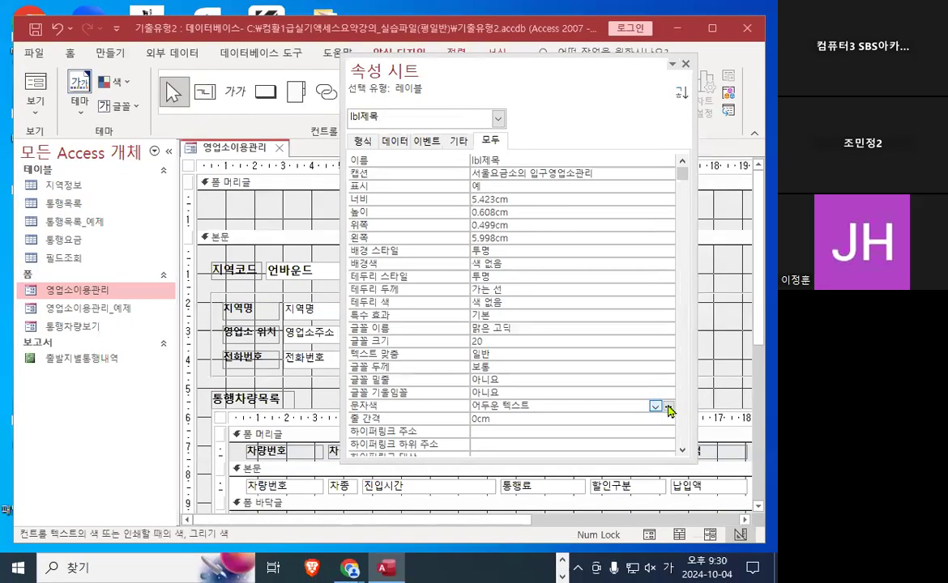
Examine the theme and standard colours offered in the palette for the label's text colour, without choosing one.
left_click(668, 407)
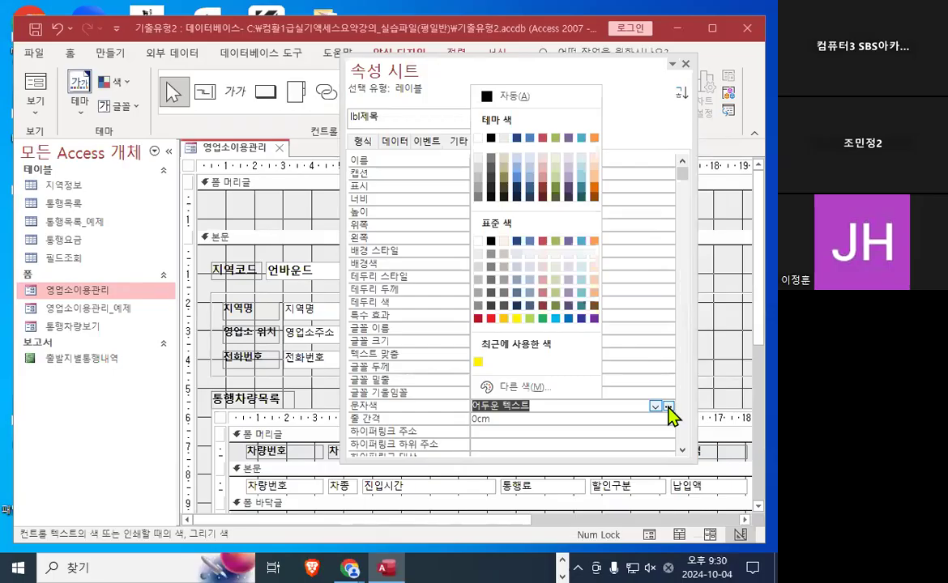
key("ctrl+1")
left_click_drag(601, 326, 615, 317)
mouse_move(628, 375)
left_mouse_down()
mouse_move(374, 328)
mouse_move(602, 361)
left_mouse_up()
key("Escape")
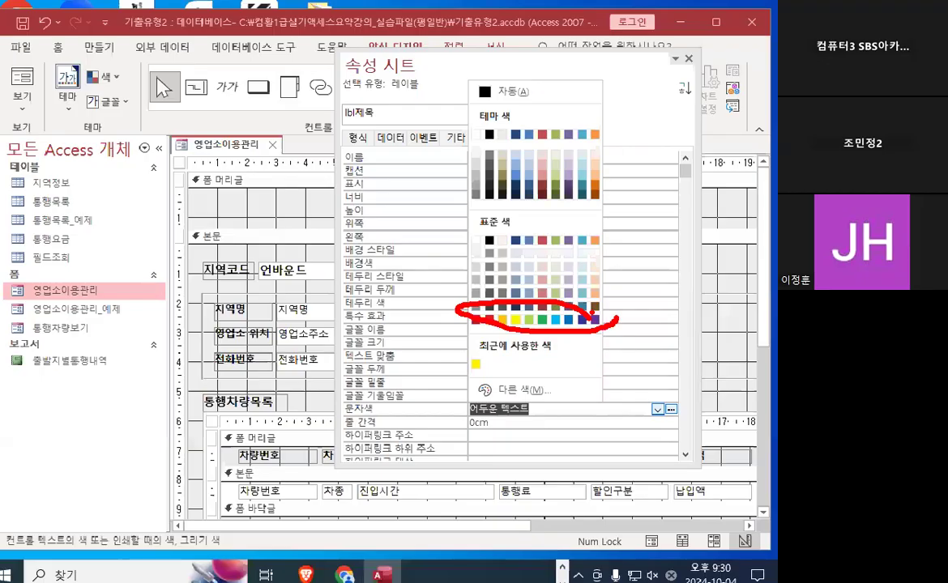
left_click(668, 406)
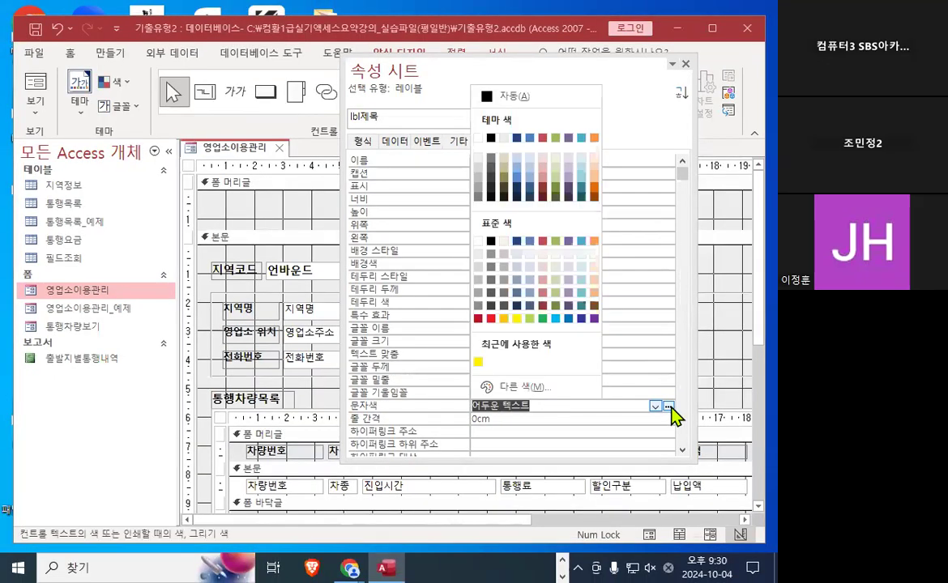
left_click(564, 408)
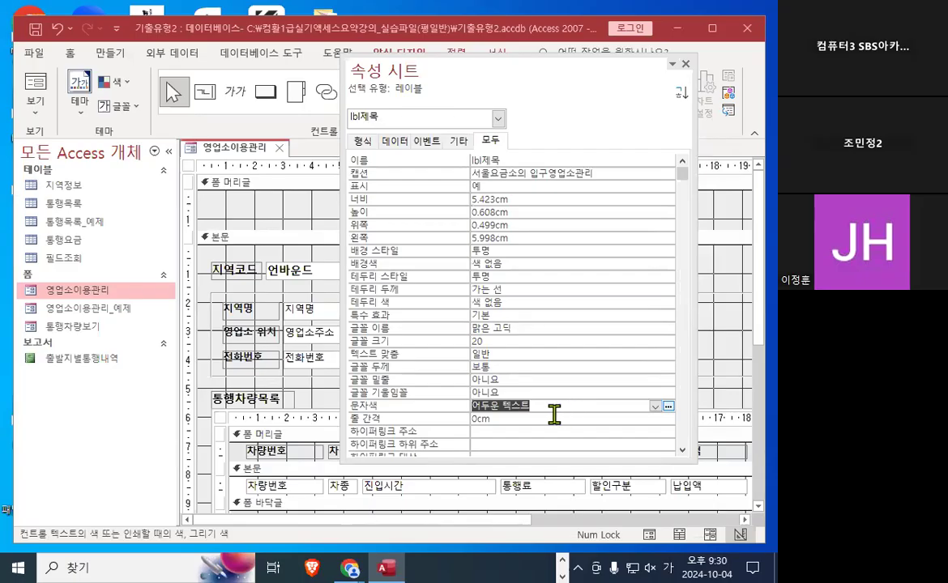
key("ctrl+1")
left_click(516, 399)
left_click_drag(360, 192, 461, 203)
left_click_drag(381, 227, 452, 235)
left_click_drag(446, 161, 409, 246)
left_click_drag(482, 176, 460, 234)
mouse_move(508, 188)
left_mouse_down()
mouse_move(523, 207)
mouse_move(561, 185)
left_mouse_up()
mouse_move(596, 193)
left_mouse_down()
mouse_move(610, 223)
mouse_move(628, 191)
left_mouse_up()
left_click_drag(650, 205, 721, 167)
left_click_drag(727, 252, 733, 235)
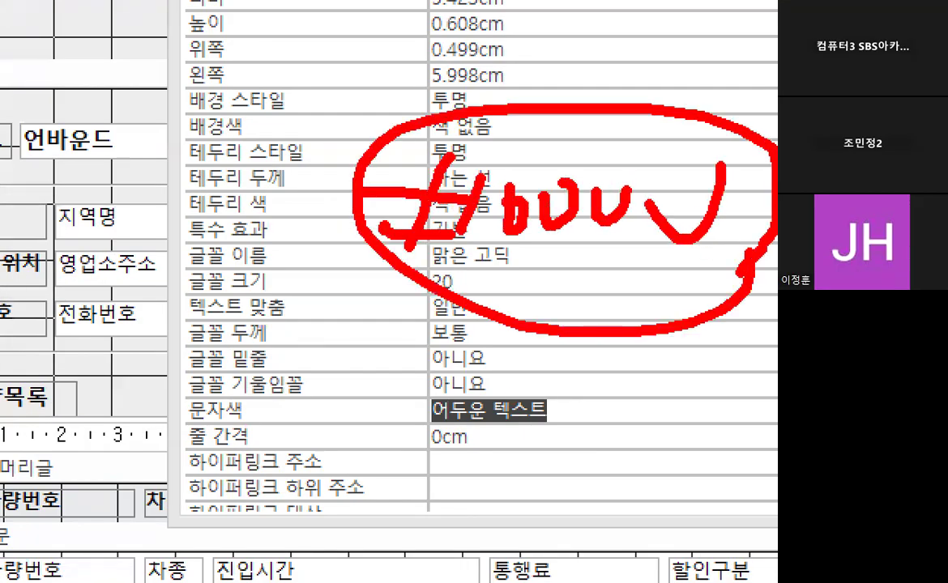
key("Escape")
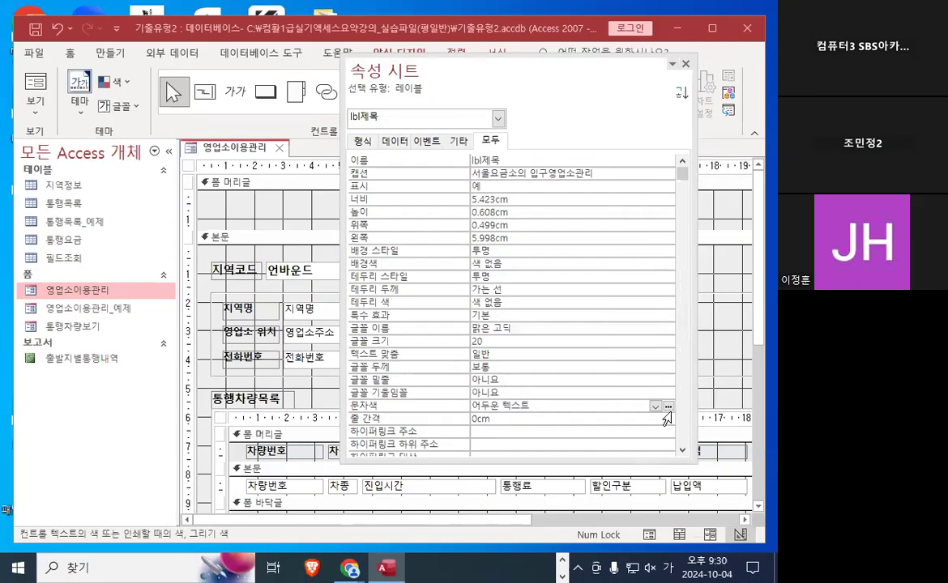
Inspect the RGB and hex values of the label's text colour in the custom colour dialog, and cancel it.
left_click(666, 415)
left_click(575, 397)
left_click(610, 401)
left_click(656, 405)
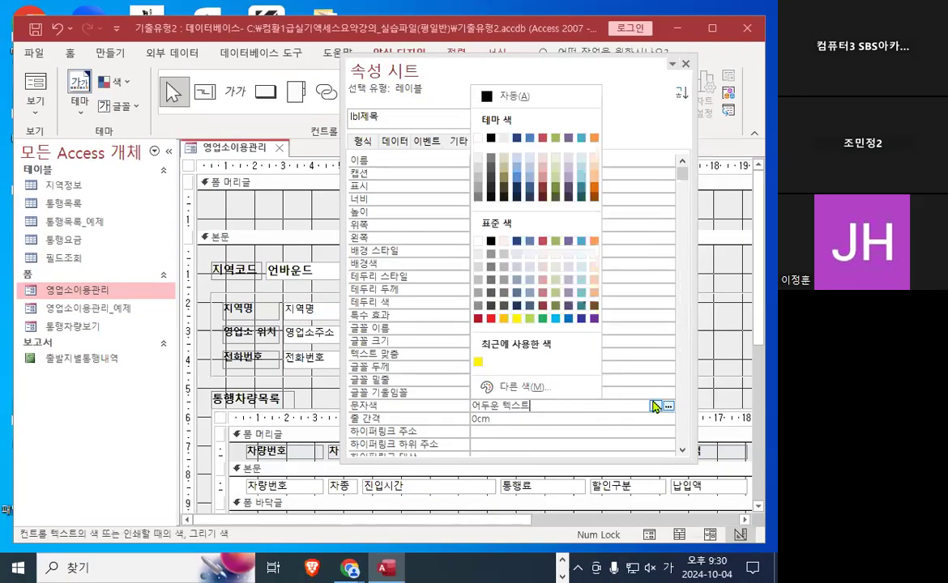
left_click(523, 389)
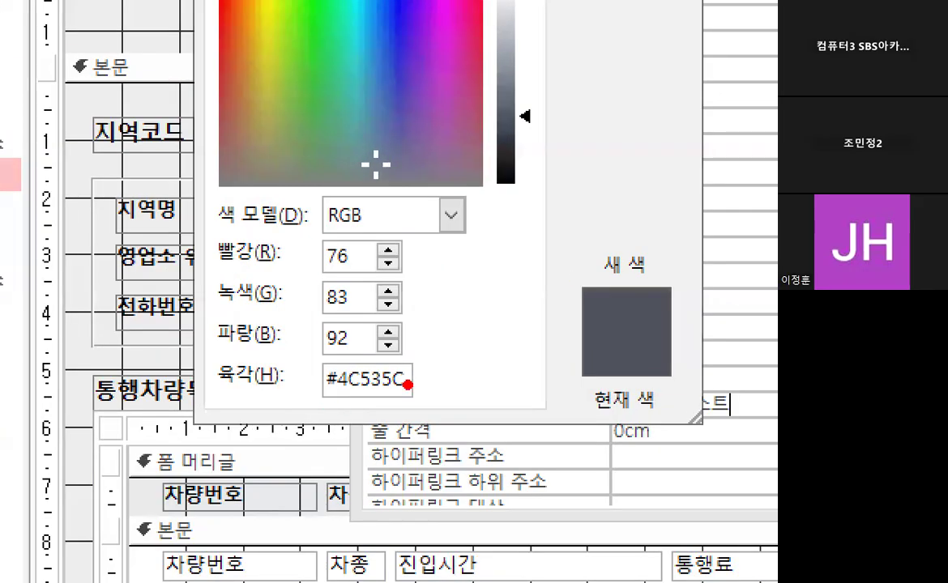
mouse_move(395, 389)
left_mouse_down()
mouse_move(325, 398)
mouse_move(391, 389)
left_mouse_up()
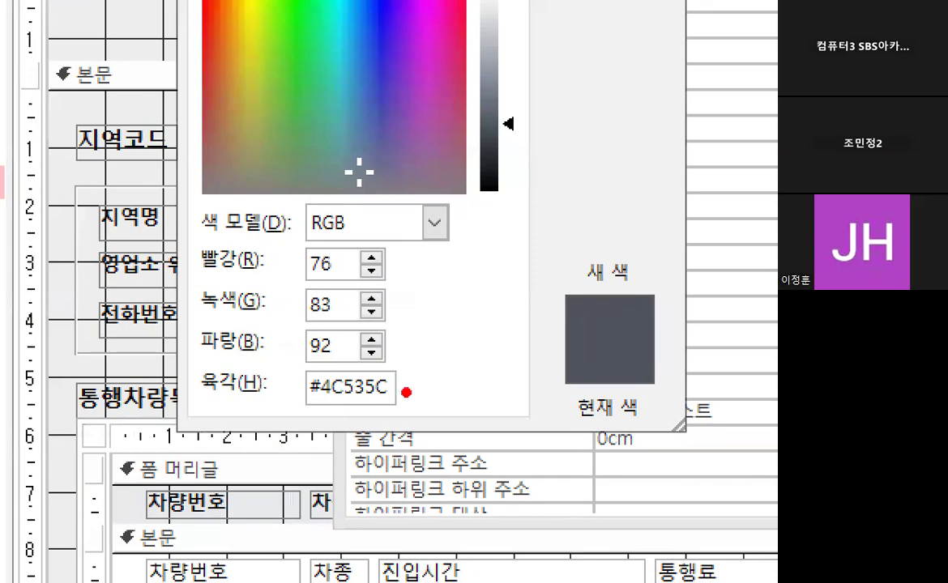
left_click_drag(412, 395, 312, 417)
left_click_drag(409, 374, 405, 379)
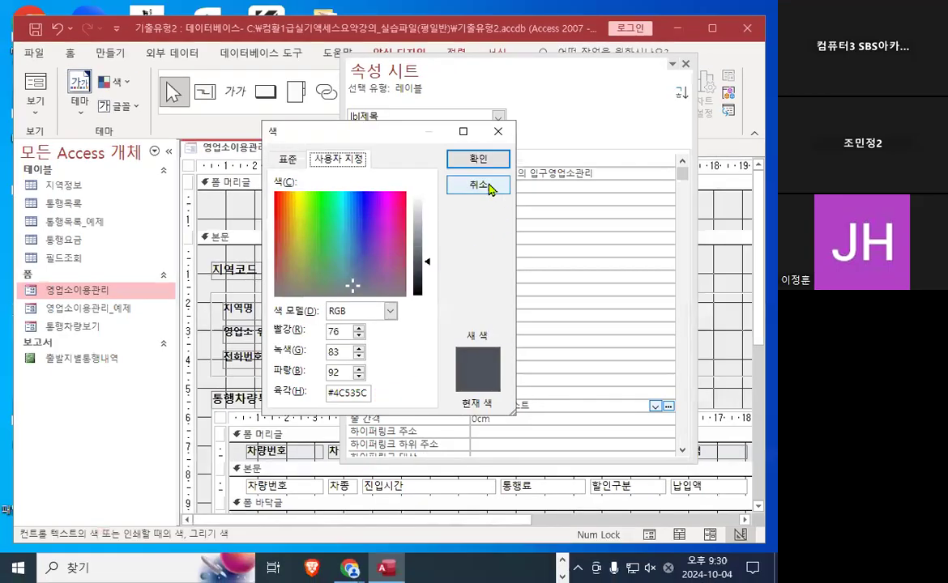
left_click(483, 186)
Review the standard colour swatches and the list of named Access theme and system colours for the label's text.
left_click(669, 408)
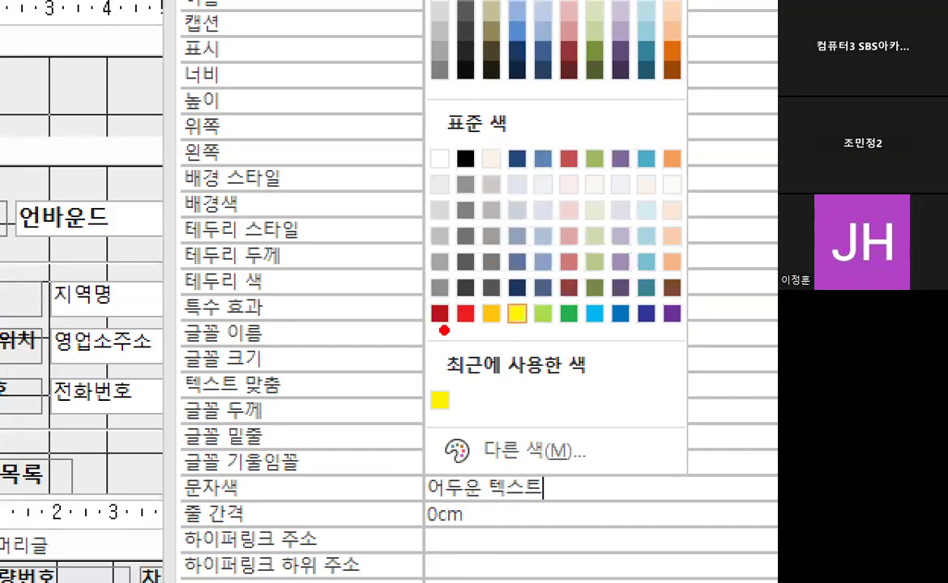
left_click_drag(443, 331, 701, 344)
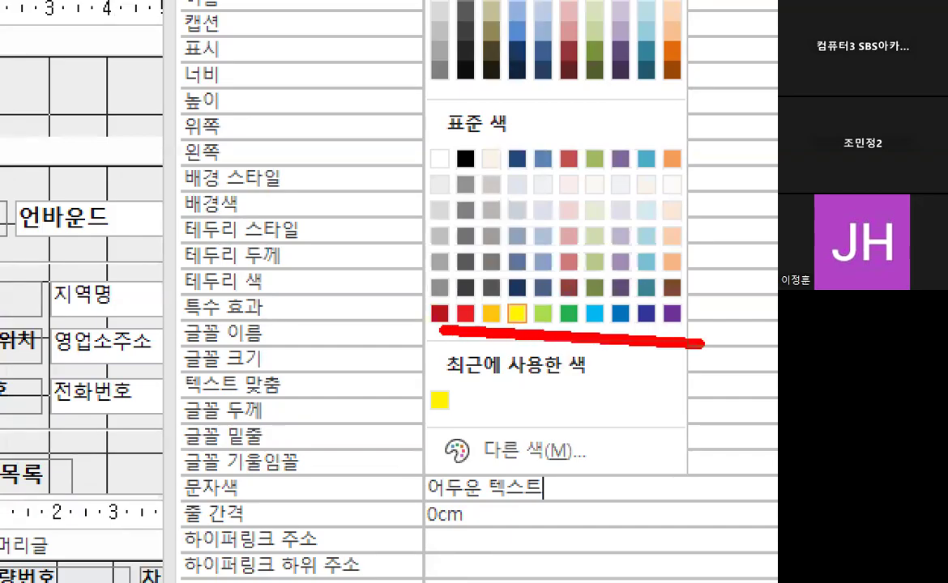
key("Escape")
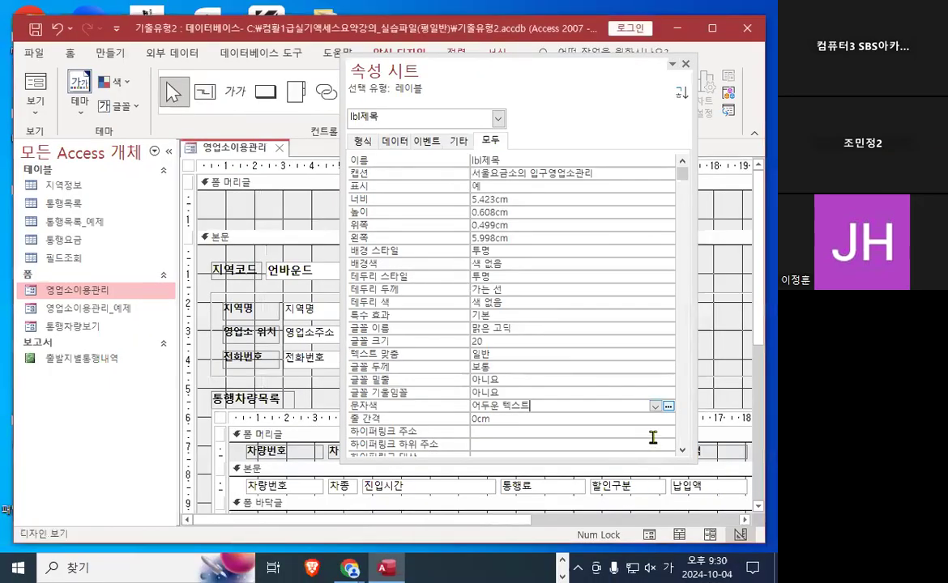
left_click(655, 406)
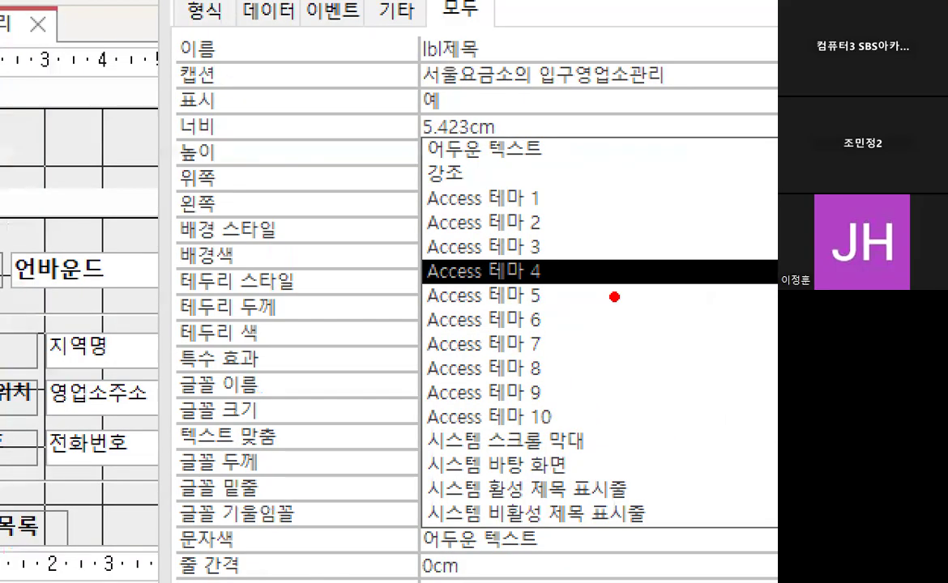
mouse_move(590, 304)
left_mouse_down()
mouse_move(606, 306)
mouse_move(603, 378)
left_mouse_up()
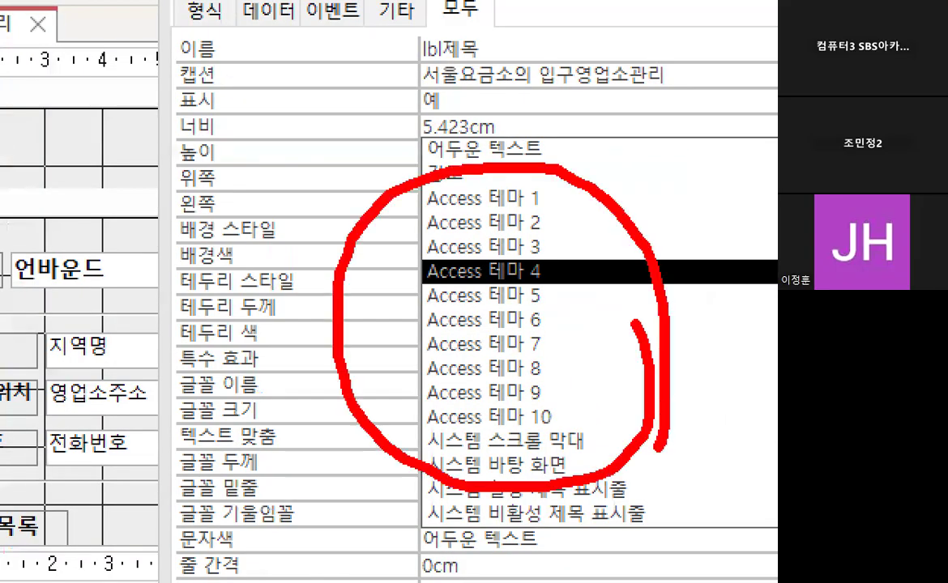
key("Escape")
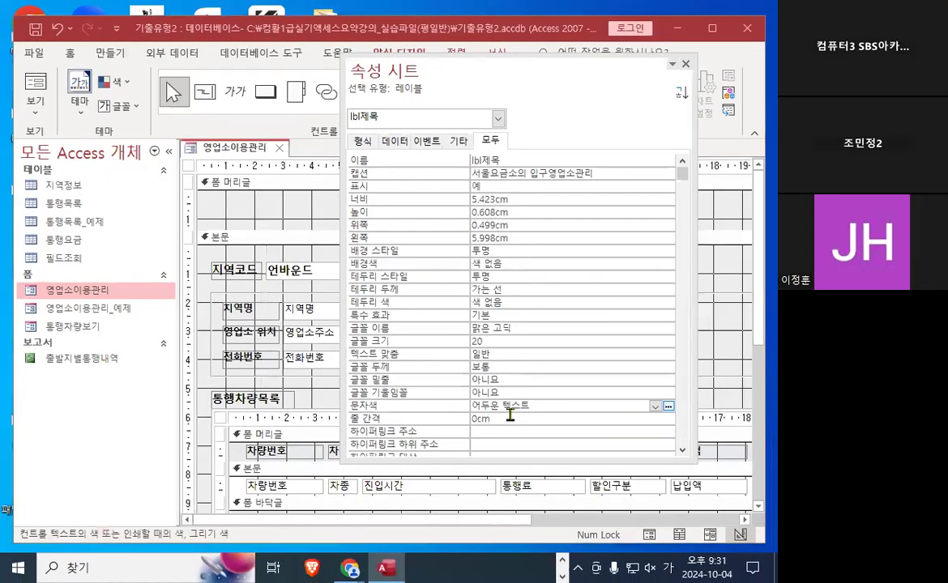
Close the property sheet and check the enlarged title label in the form header.
left_click(685, 65)
mouse_move(546, 213)
left_mouse_down()
mouse_move(494, 266)
mouse_move(598, 265)
left_mouse_up()
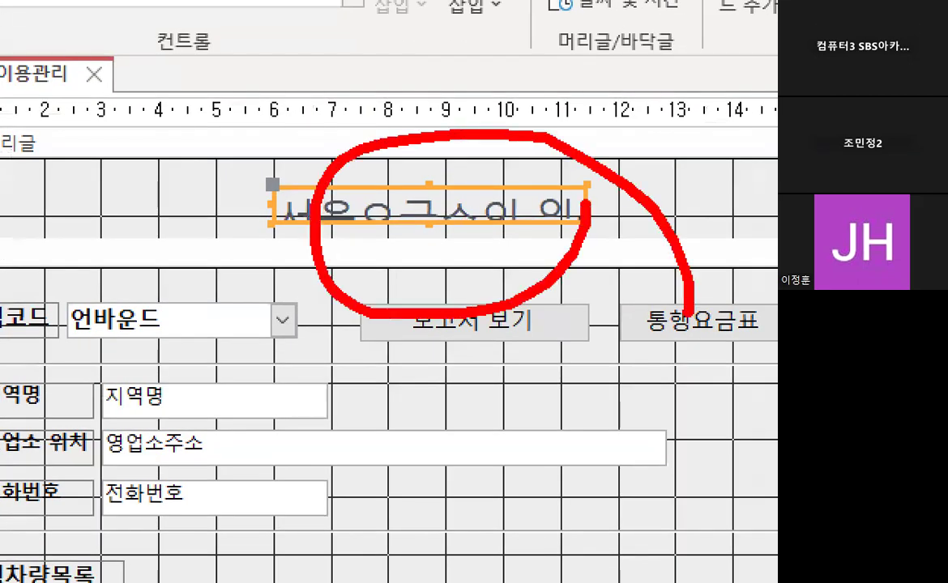
Widen the title label in the form header to about the 14 cm ruler mark and increase its height to show the full characters.
key("Escape")
mouse_move(473, 205)
left_mouse_down()
mouse_move(473, 195)
mouse_move(606, 208)
left_mouse_up()
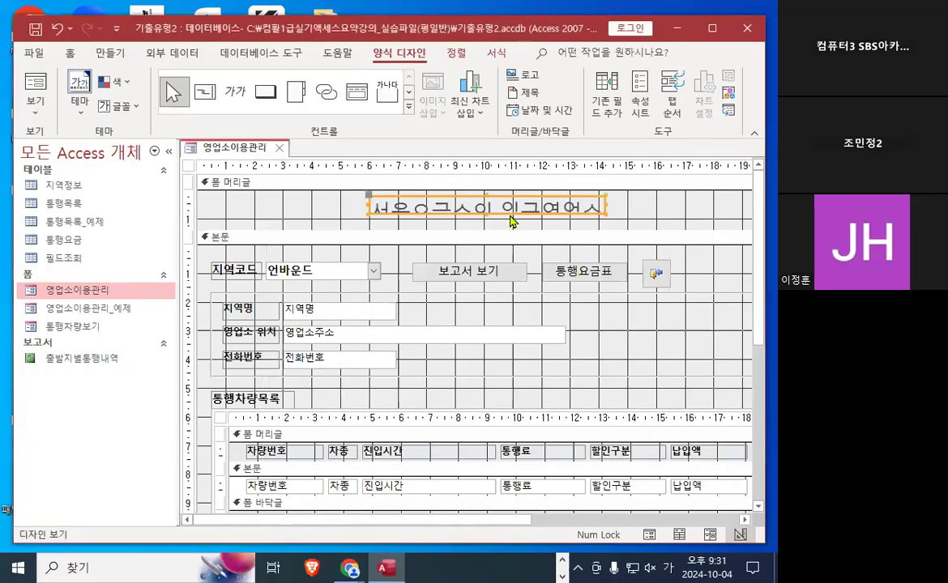
left_click(484, 218)
left_click(483, 219)
mouse_move(518, 188)
left_mouse_down()
mouse_move(486, 193)
mouse_move(518, 190)
left_mouse_up()
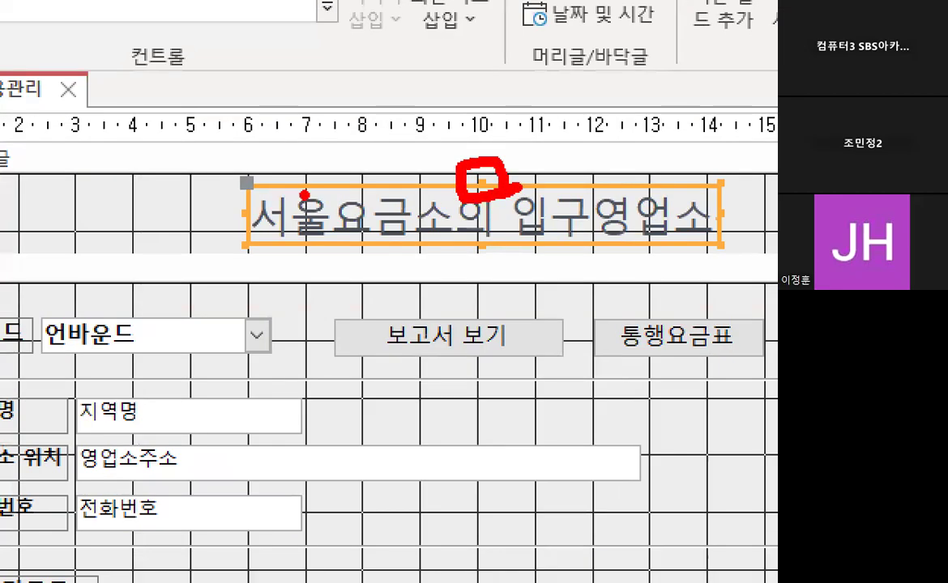
left_click_drag(263, 170, 253, 194)
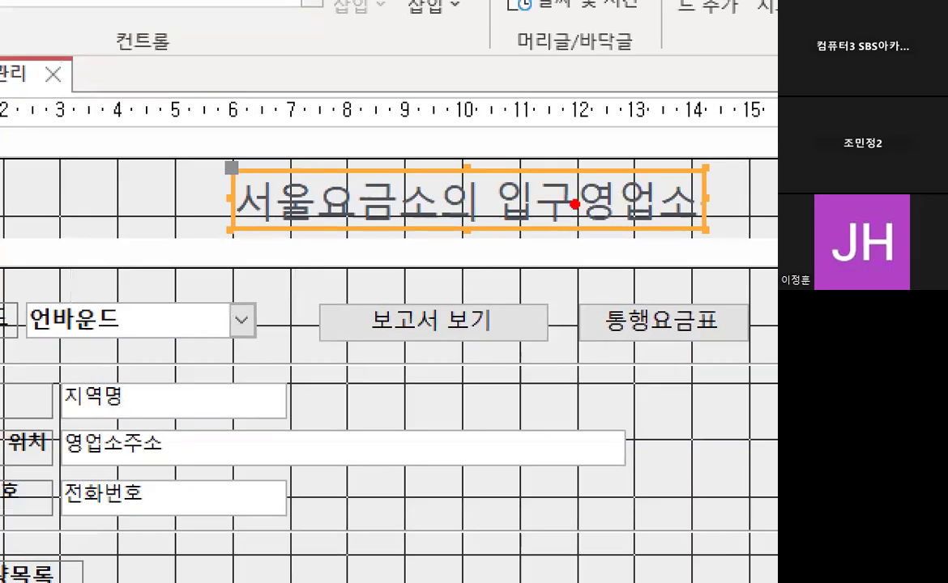
left_click_drag(624, 211, 358, 196)
left_click_drag(211, 171, 644, 165)
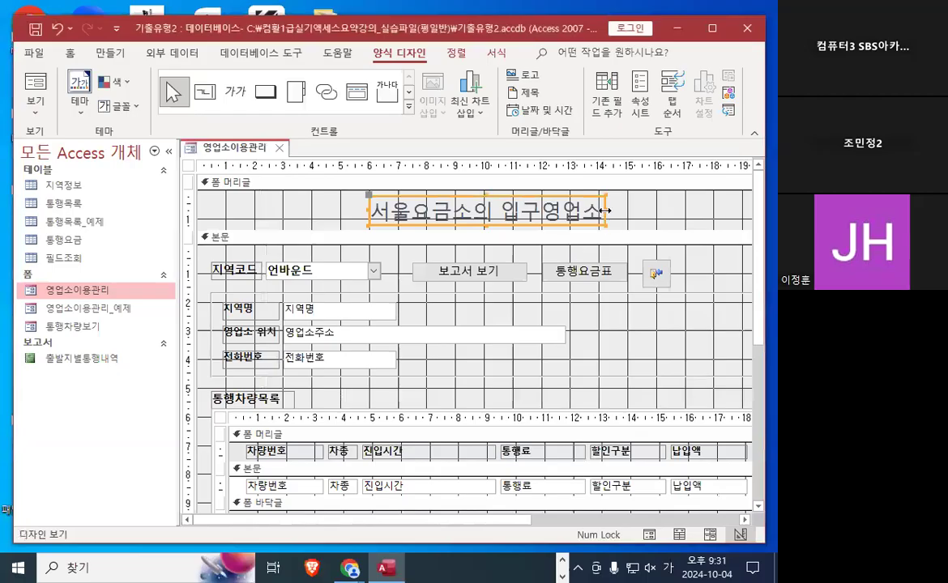
Widen the title label on both sides so 서울요금소의 입구영업소관리 fits on one line in the form header.
mouse_move(606, 211)
left_mouse_down()
mouse_move(669, 211)
mouse_move(268, 134)
mouse_move(565, 242)
left_mouse_up()
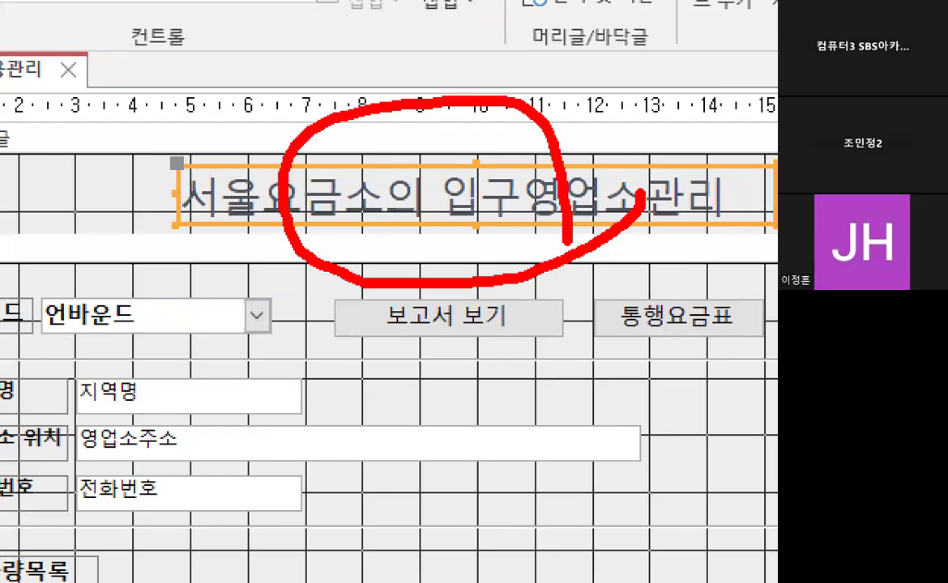
key("Escape")
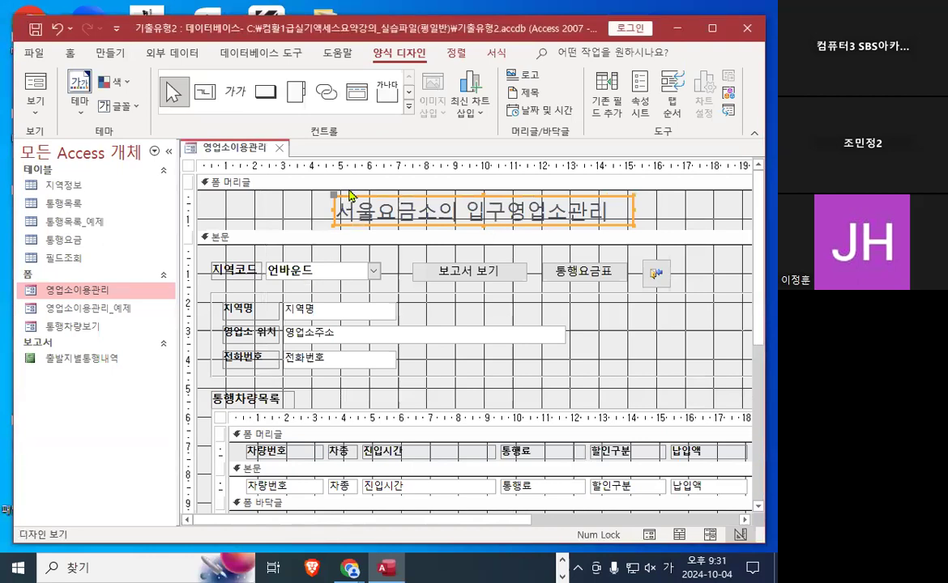
key("ctrl+1")
left_click(422, 265)
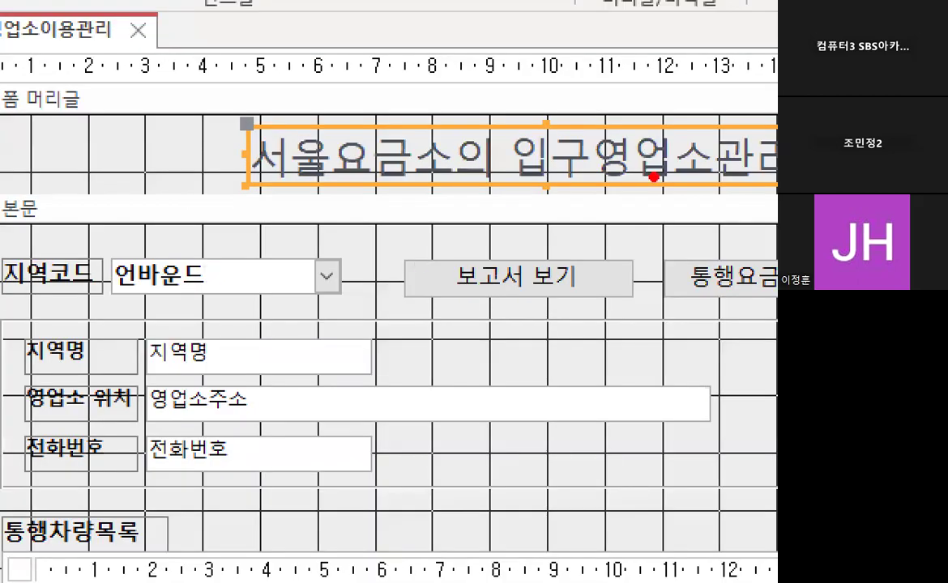
left_click_drag(653, 175, 606, 239)
key("ctrl+1")
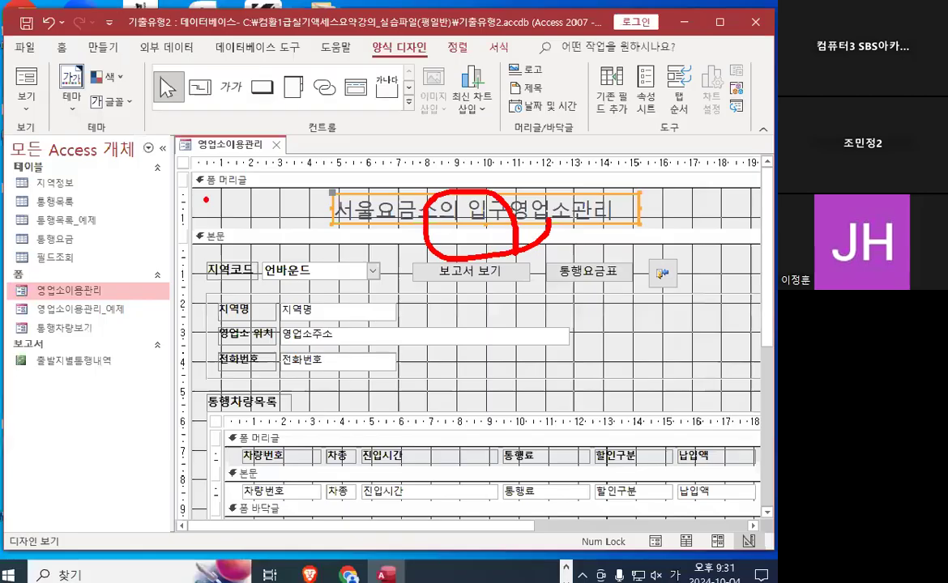
key("ctrl+1")
mouse_move(278, 177)
left_mouse_down()
mouse_move(172, 193)
mouse_move(259, 166)
left_mouse_up()
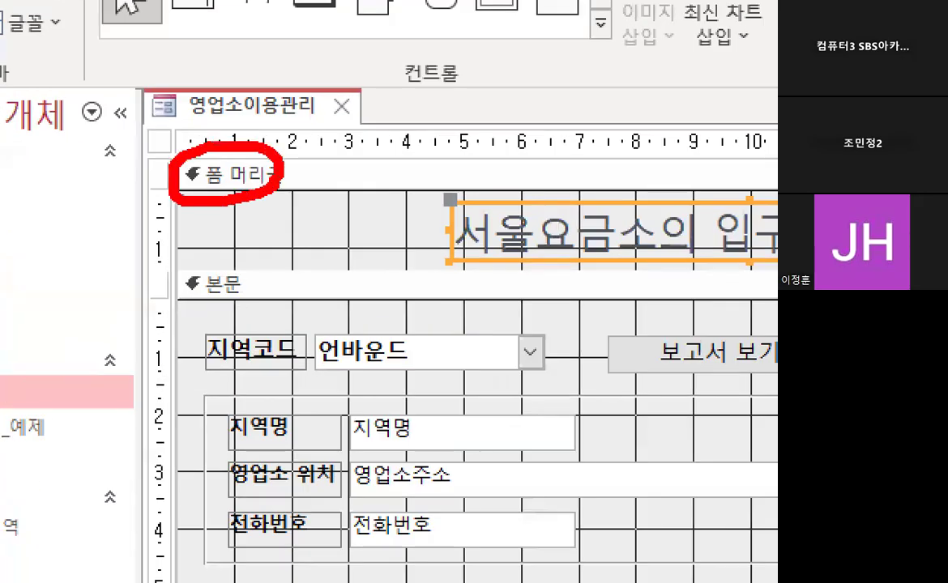
key("ctrl+1")
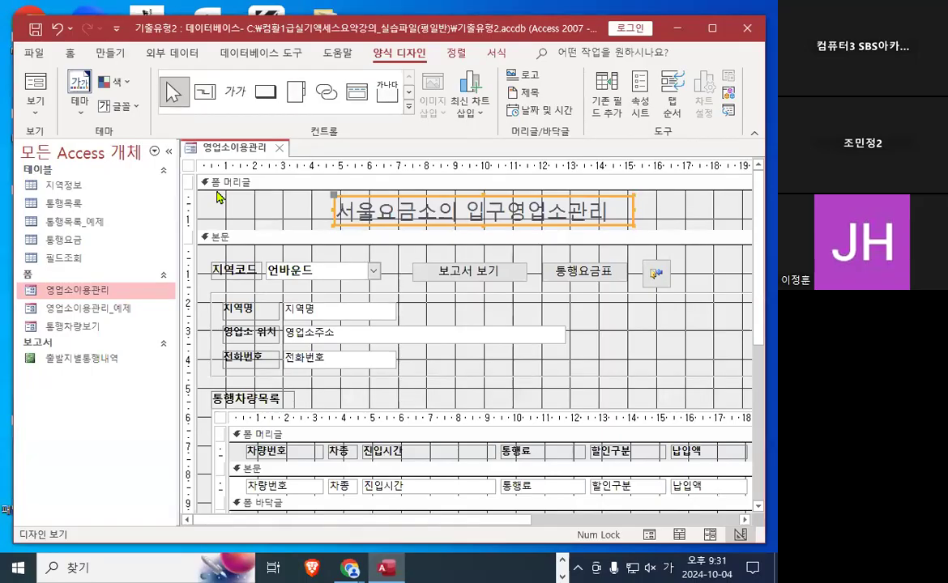
Switch to the Notepad class notes and add a dashed separator line below the DSUM formula.
left_click(563, 560)
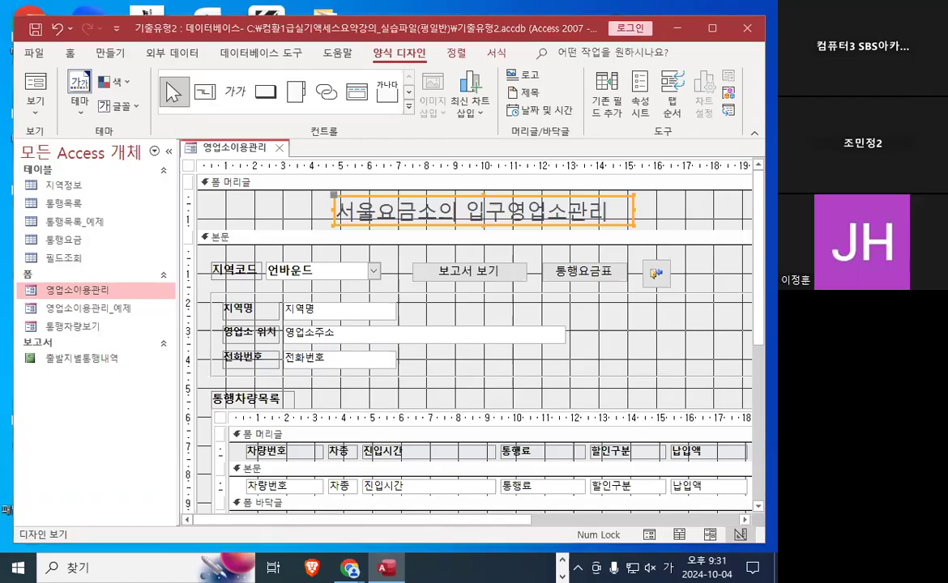
left_click(423, 568)
scroll(296, 336, "down", 3)
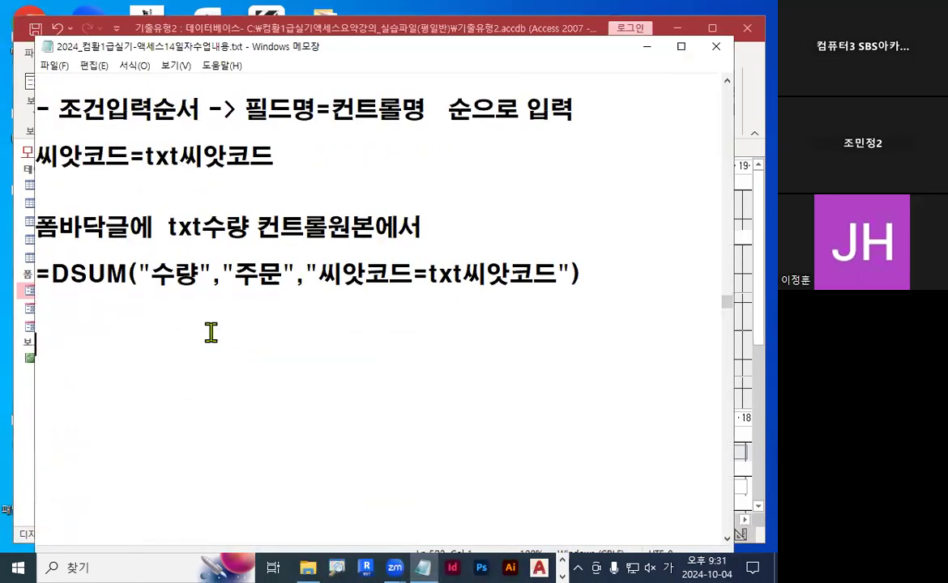
left_click(210, 333)
type("=")
key("BackSpace")
type("-")
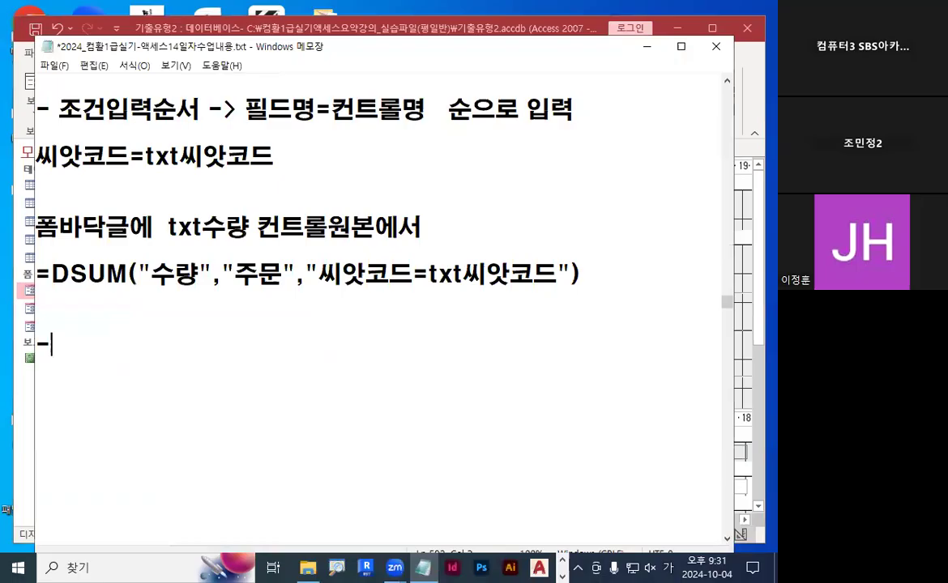
type("----------------------------------------")
key("Return")
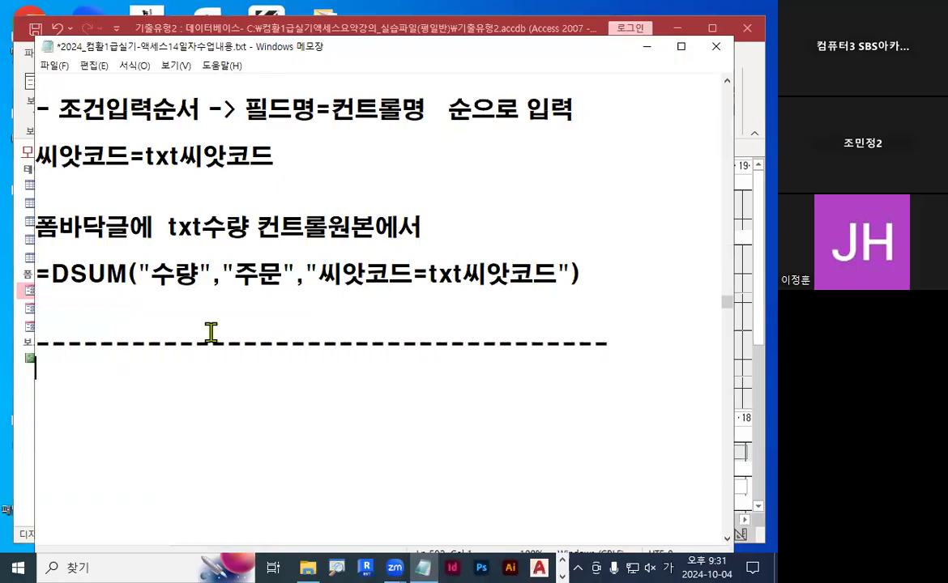
Delete the surplus blank lines between the dashed separator and the <기출유형2> heading in the notes.
key("Delete")
key("Delete")
key("Delete")
key("Delete")
key("Delete")
key("Delete")
key("Delete")
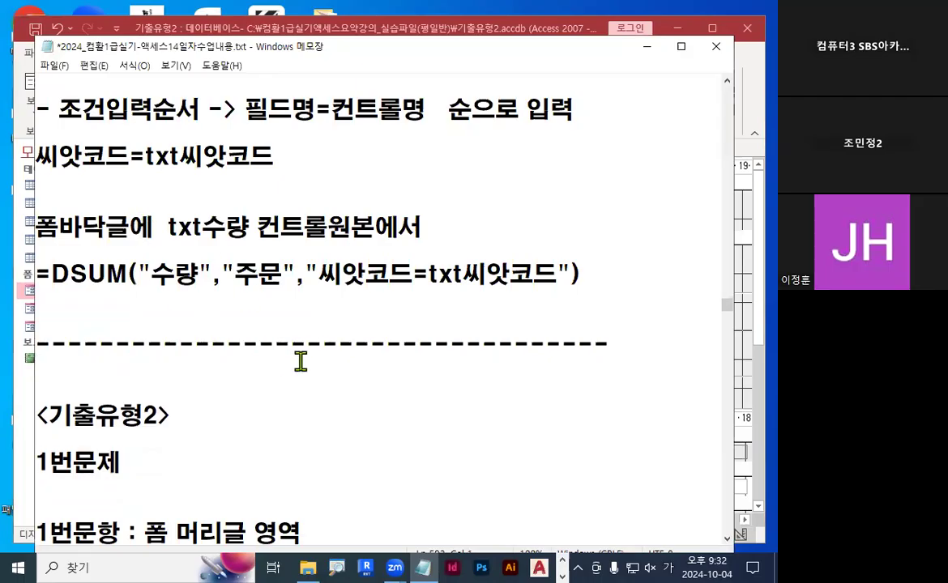
Read the notes for question 2 on where to set the link fields between the main form and the subform.
scroll(299, 361, "down", 7)
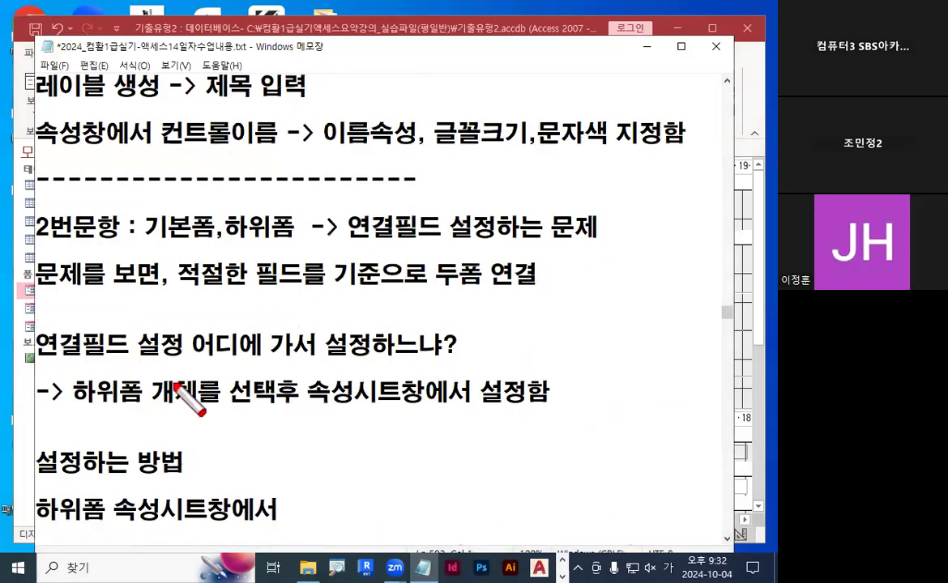
left_click_drag(18, 352, 370, 362)
left_click_drag(177, 298, 351, 299)
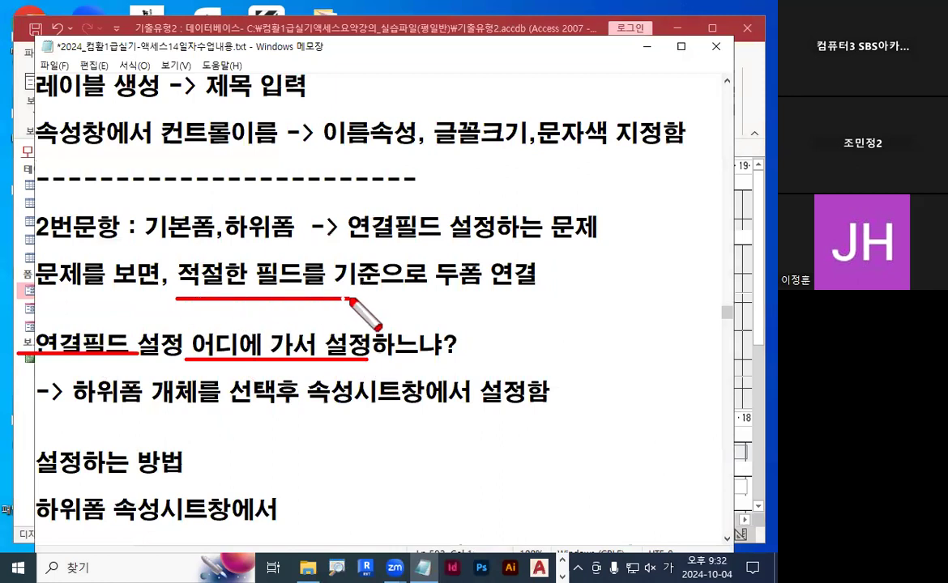
left_click_drag(520, 298, 536, 283)
key("Escape")
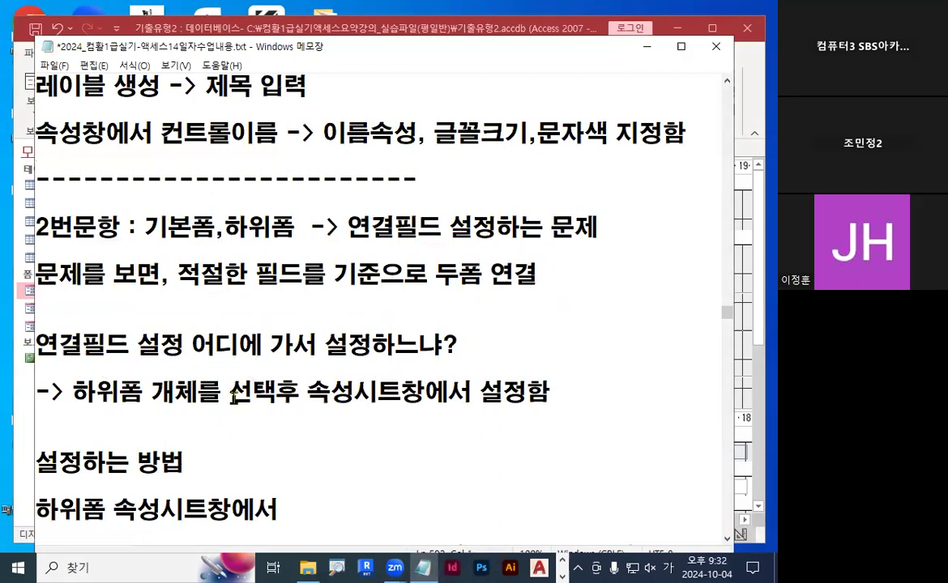
left_click_drag(75, 395, 275, 392)
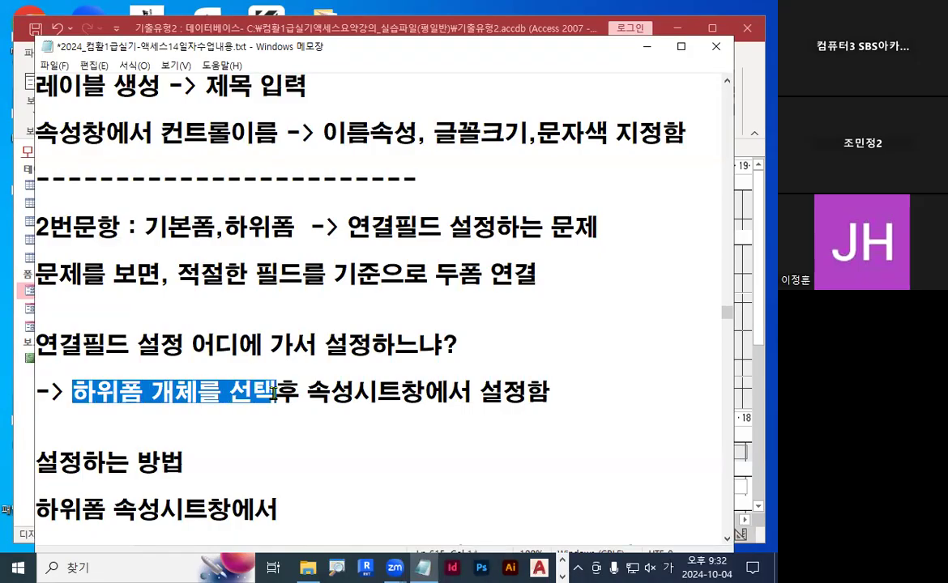
left_click_drag(35, 344, 184, 344)
left_click_drag(75, 393, 201, 393)
left_click_drag(306, 393, 423, 393)
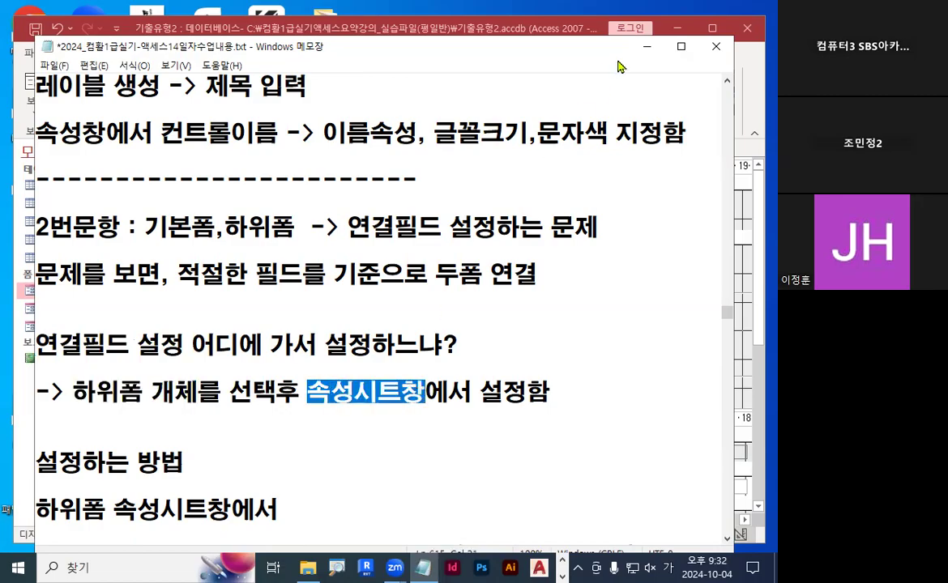
Minimise the notes and select the 통행차량목록 subform in the detail section of the Access form.
left_click(646, 46)
scroll(482, 408, "down", 3)
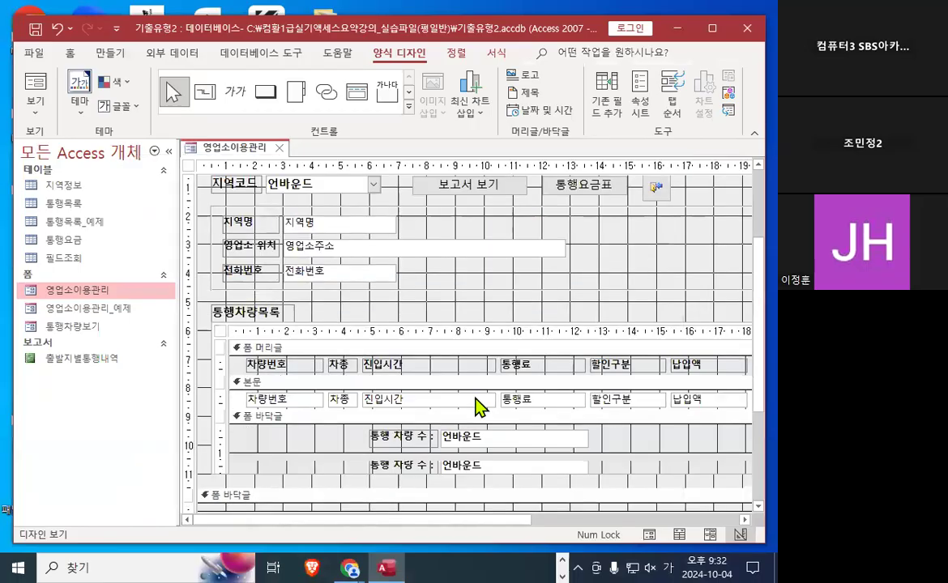
scroll(475, 401, "down", 1)
key("ctrl+1")
left_click(628, 289)
left_click_drag(649, 401, 635, 460)
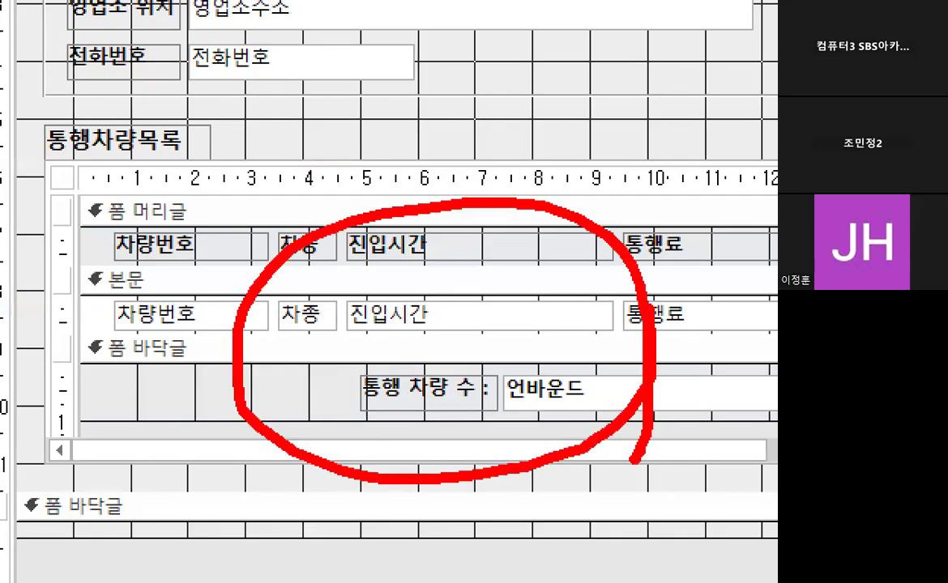
key("Escape")
left_click(476, 335)
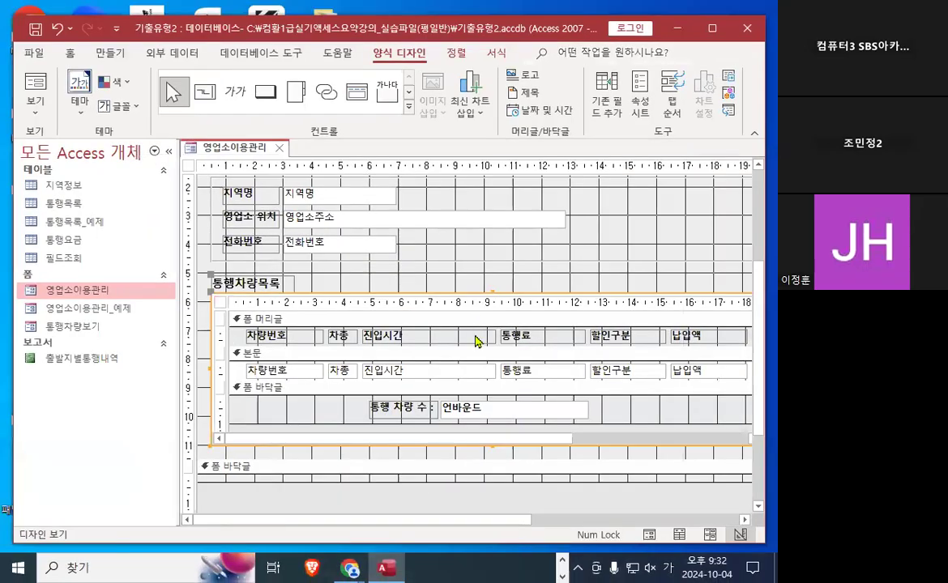
Open the property sheet for the 통행차량목록 subform and check its selection type.
key("ctrl+1")
mouse_move(462, 246)
left_mouse_down()
mouse_move(401, 266)
mouse_move(449, 213)
mouse_move(467, 257)
left_mouse_up()
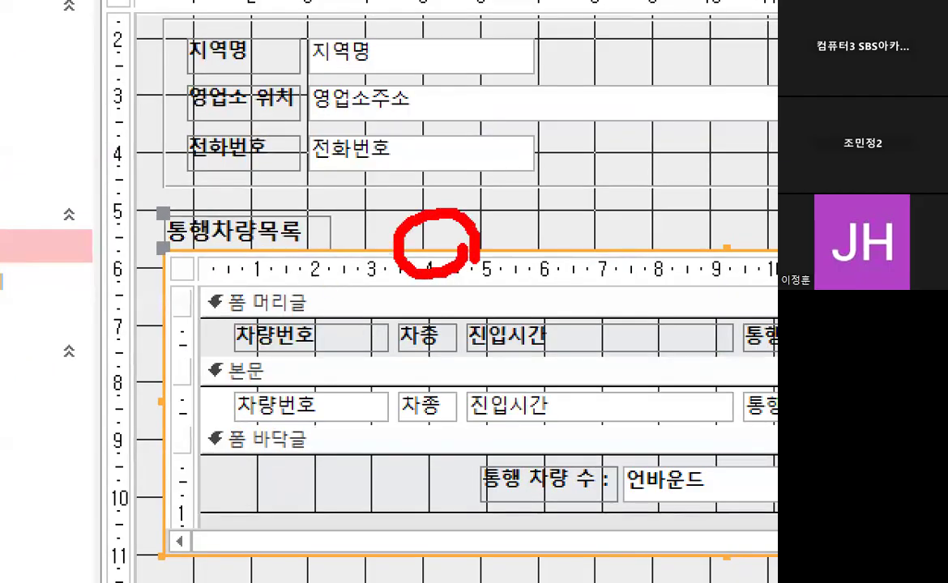
mouse_move(596, 27)
left_mouse_down()
mouse_move(716, 287)
mouse_move(606, 62)
mouse_move(590, 63)
left_mouse_up()
key("Escape")
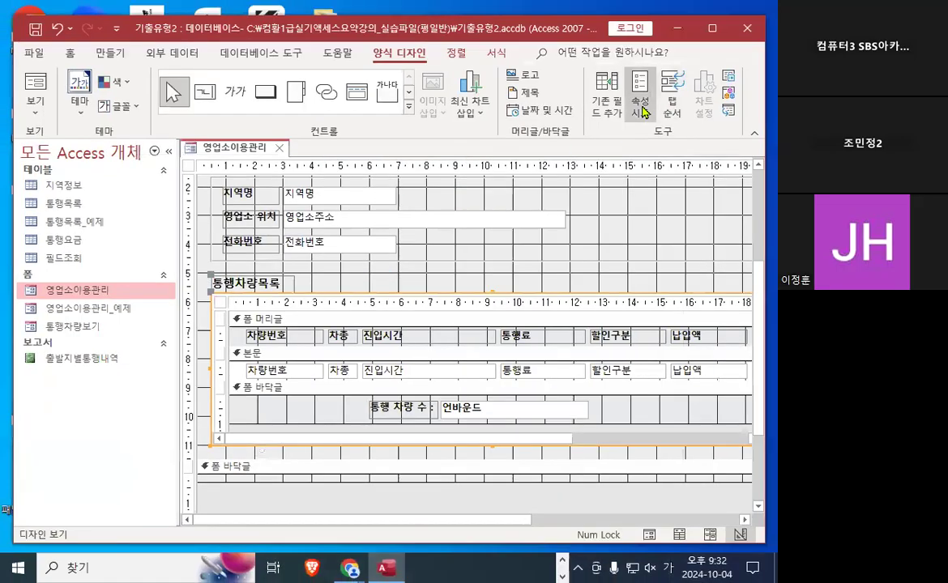
left_click(649, 89)
key("ctrl+1")
key("Escape")
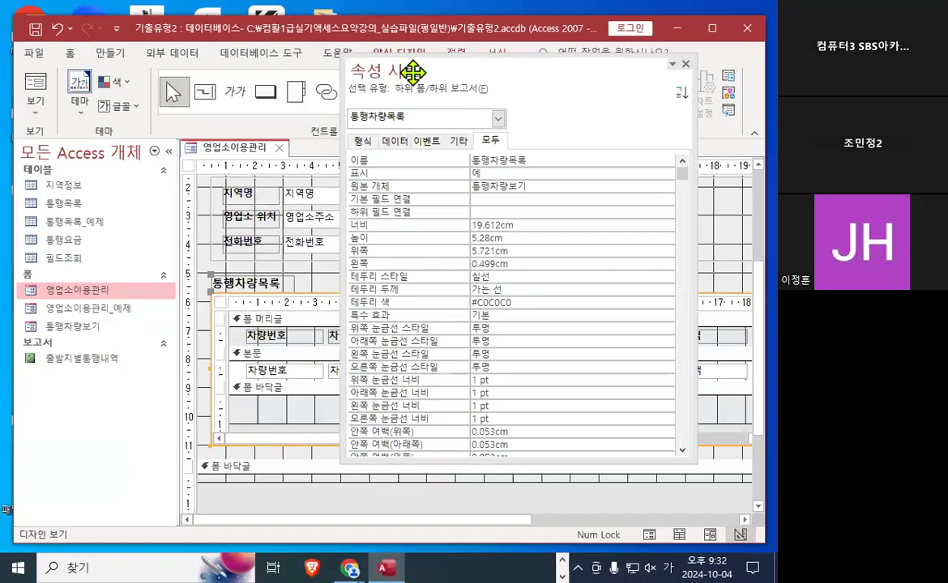
left_click_drag(415, 71, 470, 197)
key("ctrl+1")
left_click_drag(378, 219, 572, 219)
left_click_drag(515, 158, 604, 79)
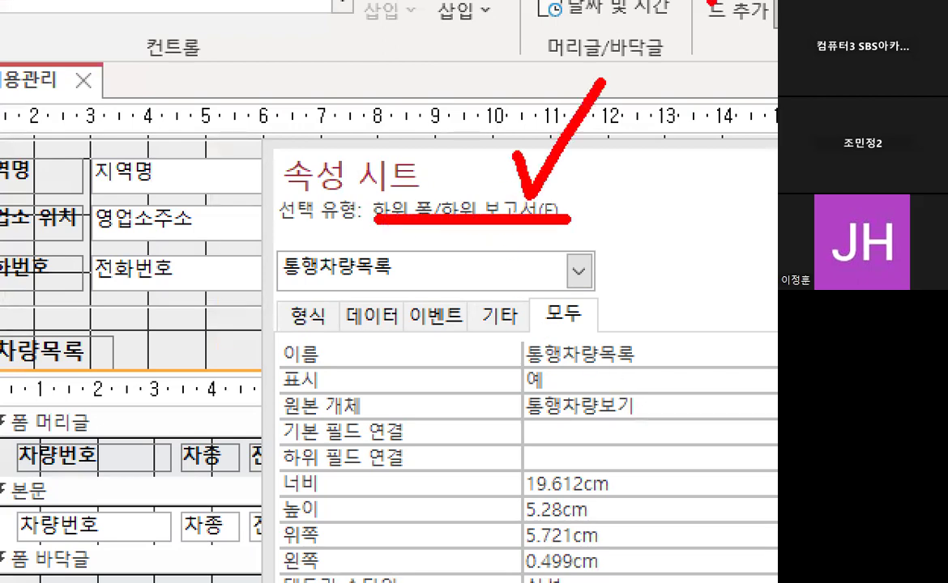
key("Escape")
Examine the 기본 필드 연결 and 하위 필드 연결 properties of the 통행차량목록 subform.
left_click_drag(516, 199, 500, 99)
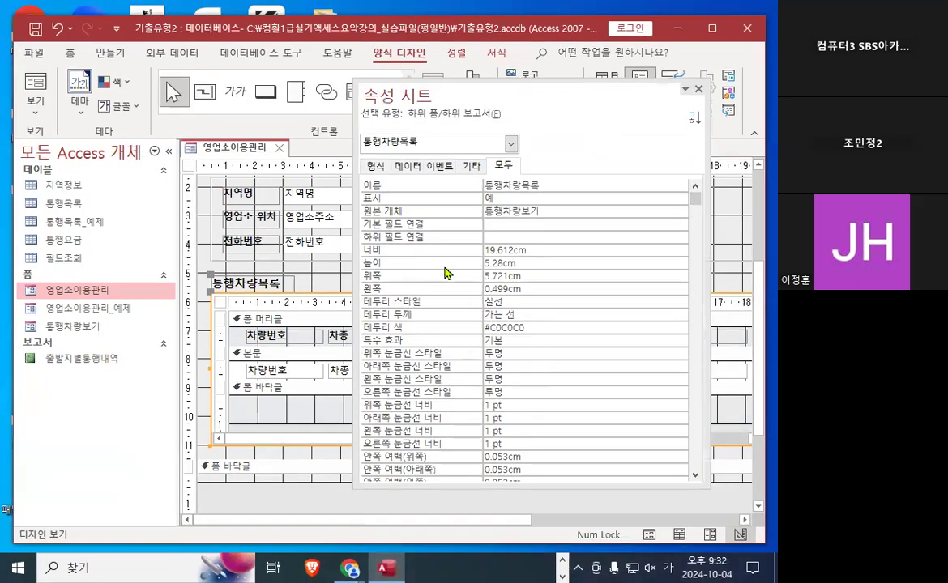
key("ctrl+1")
left_click(382, 252)
left_click_drag(350, 208, 476, 209)
left_click_drag(354, 238, 476, 241)
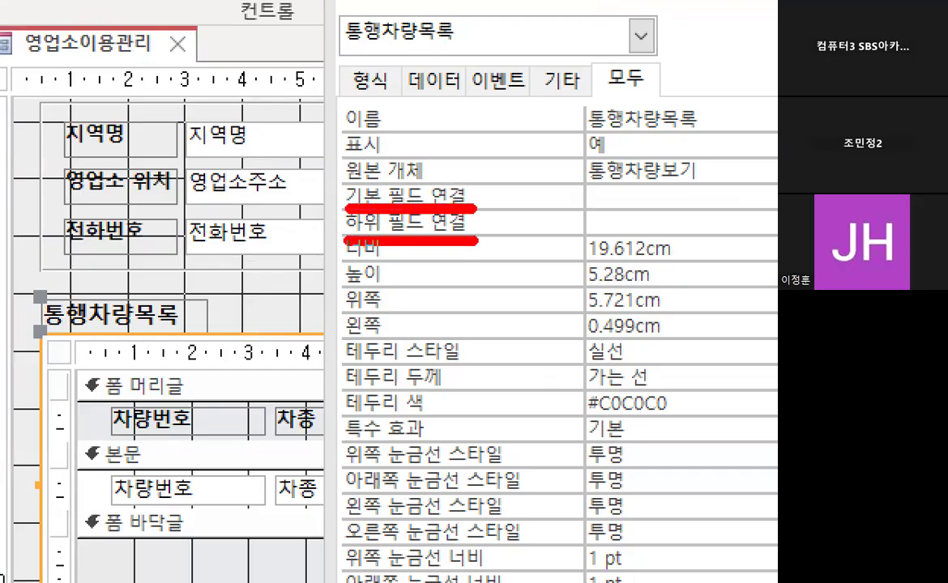
key("Escape")
key("ctrl+1")
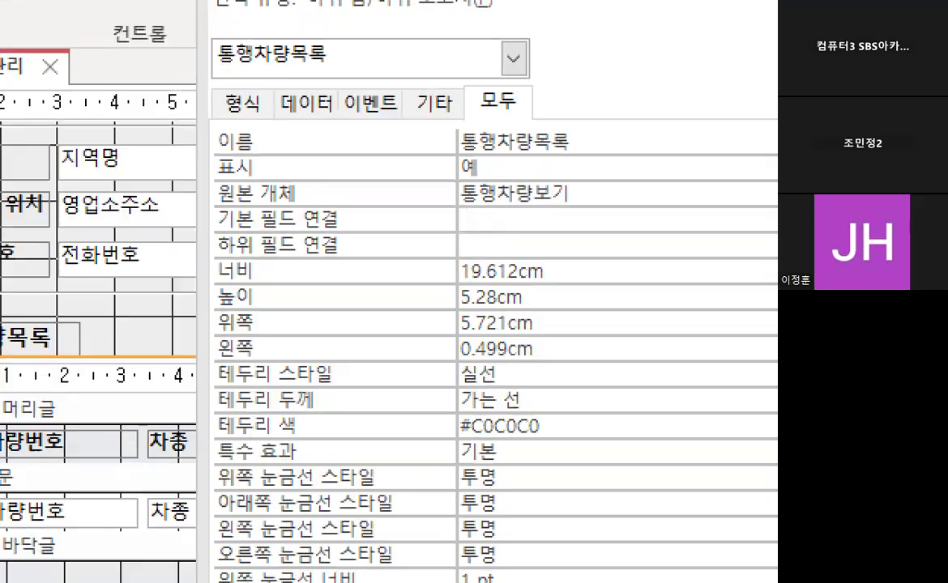
mouse_move(519, 231)
left_mouse_down()
mouse_move(484, 227)
mouse_move(527, 263)
mouse_move(558, 261)
left_mouse_up()
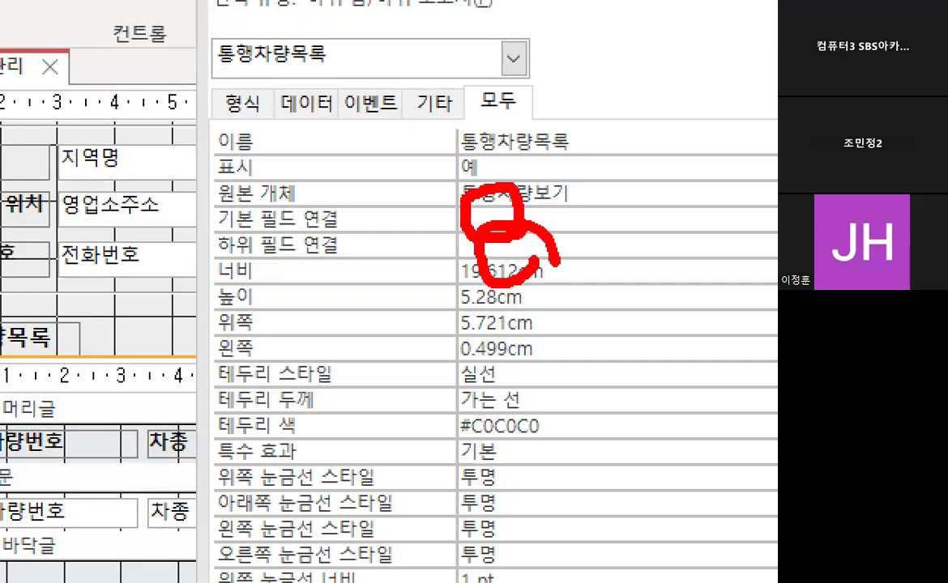
key("Escape")
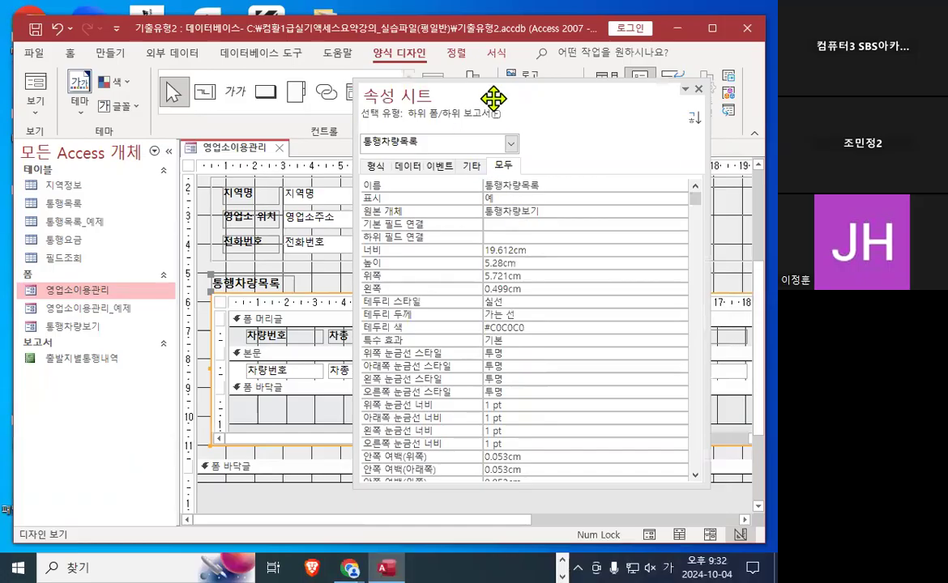
Close the subform's property sheet and select the whole 영업소이용관리 form from the empty area below its footer.
left_click_drag(491, 100, 525, 122)
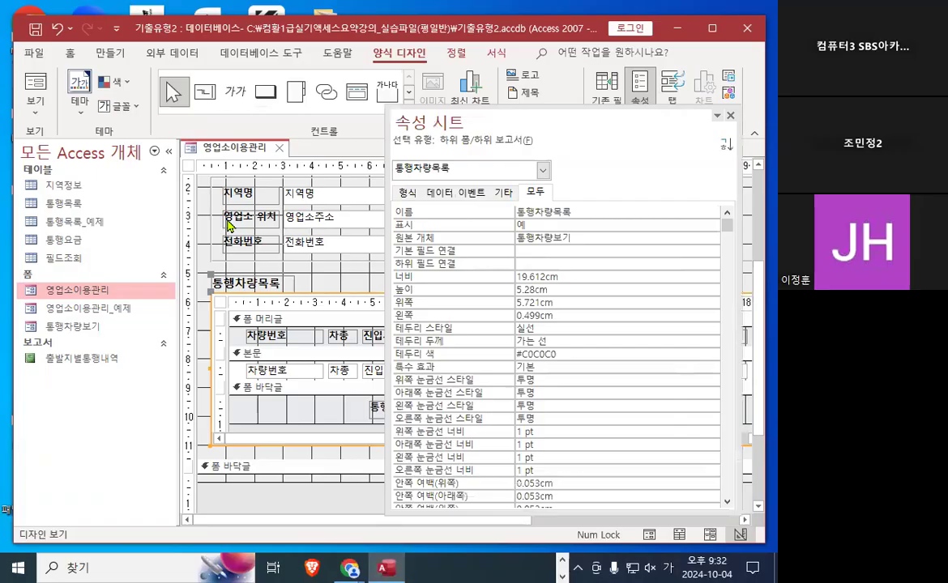
left_click(732, 116)
scroll(381, 383, "down", 3)
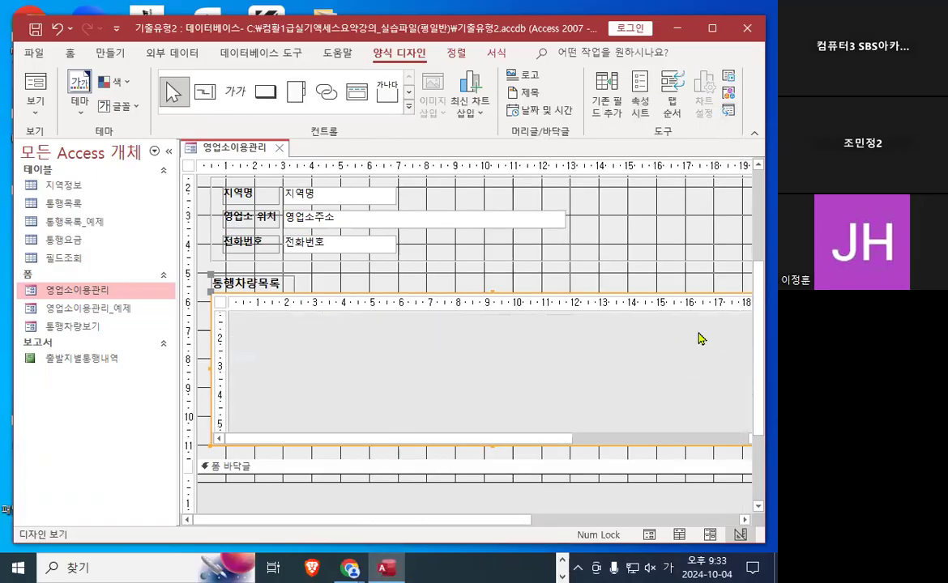
left_click_drag(755, 283, 756, 485)
left_click(441, 500)
key("ctrl+1")
mouse_move(553, 468)
left_mouse_down()
mouse_move(383, 496)
mouse_move(576, 530)
left_mouse_up()
key("Escape")
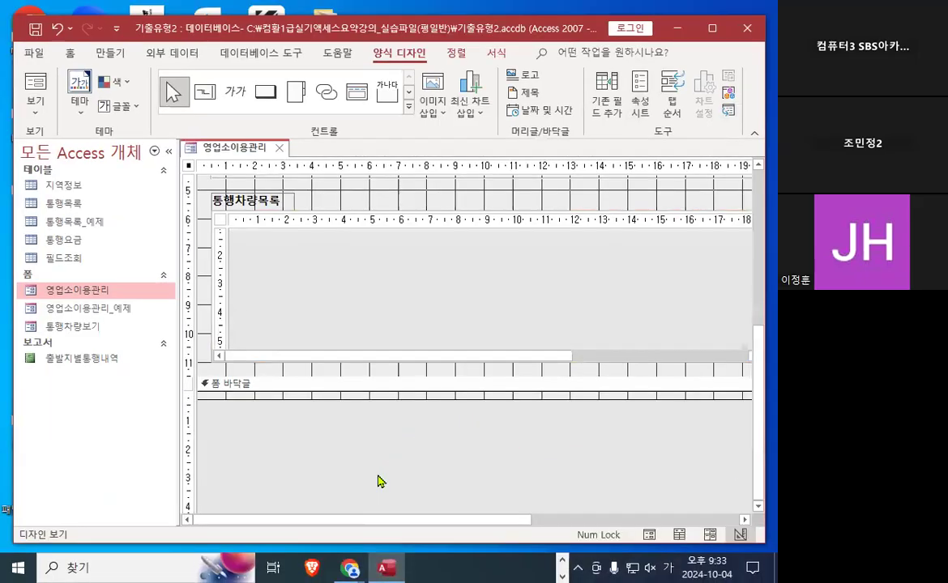
Check the 레코드 원본 property of the main 영업소이용관리 form in its property sheet and close the sheet.
key("F4")
key("ctrl+1")
mouse_move(576, 210)
left_mouse_down()
mouse_move(474, 236)
mouse_move(590, 186)
left_mouse_up()
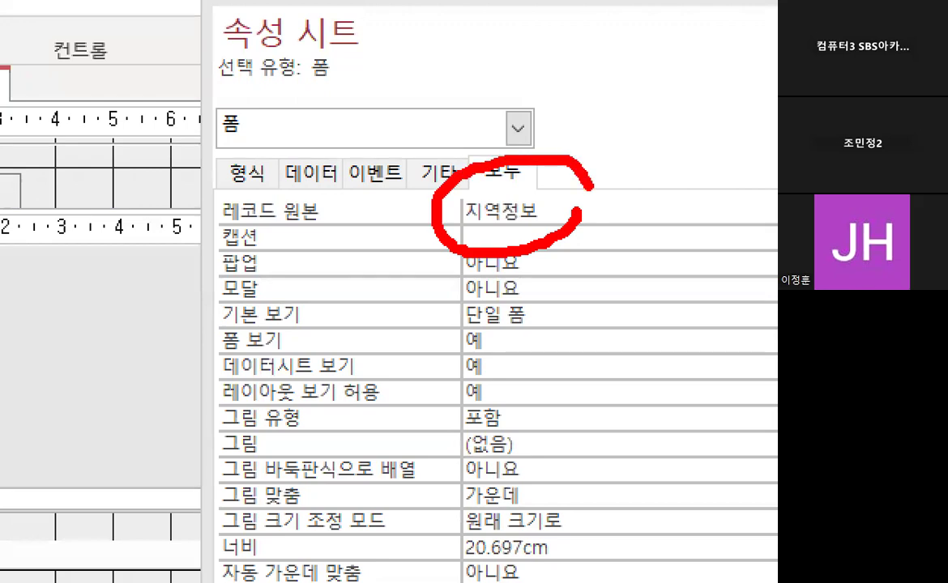
key("Escape")
key("F4")
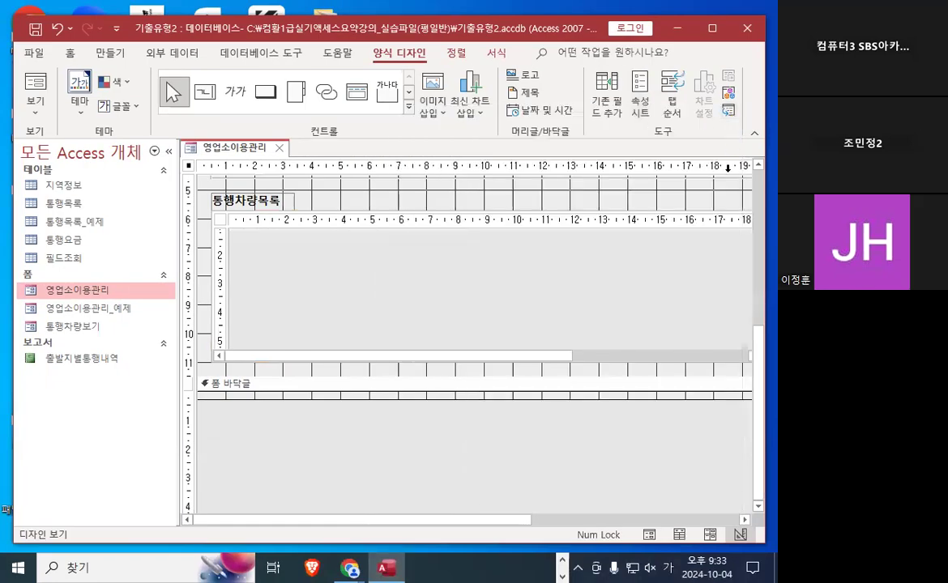
Select the form embedded in the subform from the empty area below its footer and check its 레코드 원본 property.
left_click_drag(546, 358, 745, 354)
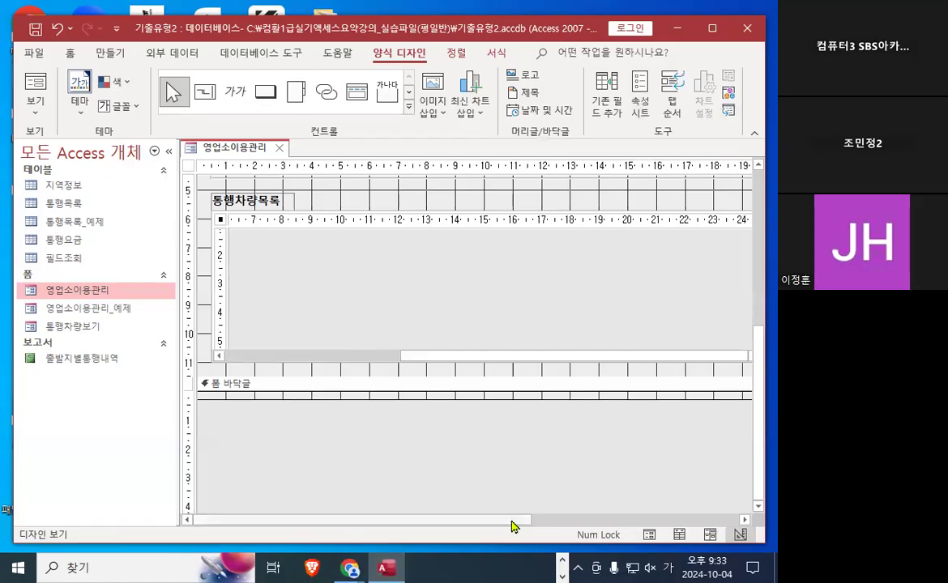
left_click_drag(512, 520, 613, 519)
left_click_drag(657, 239, 652, 339)
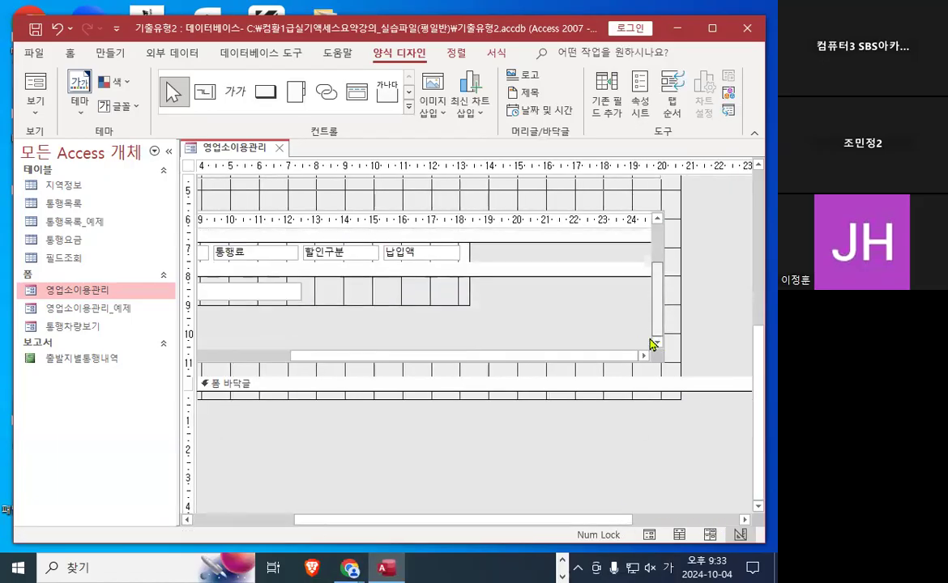
key("ctrl+1")
left_click(576, 333)
left_click_drag(576, 328, 634, 259)
key("Escape")
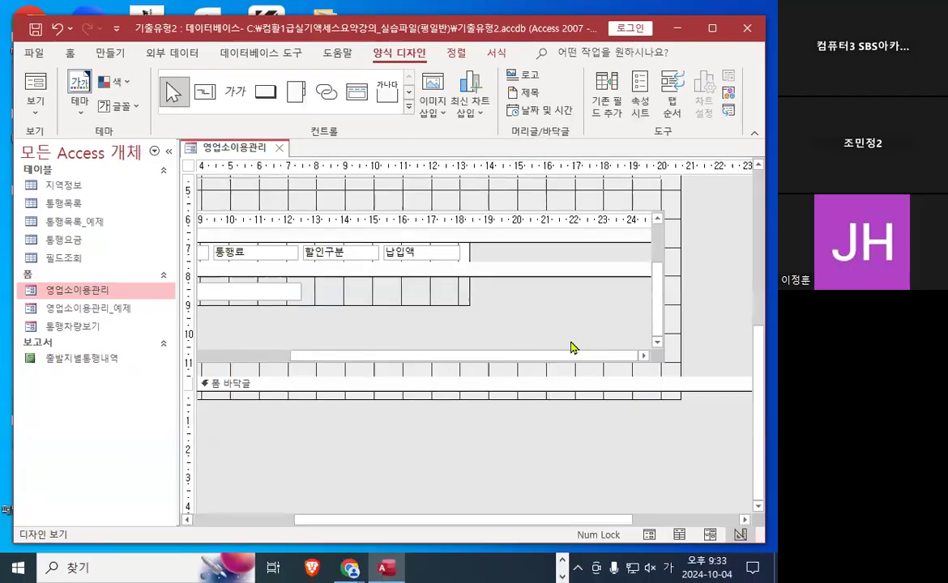
double_click(571, 335)
key("ctrl+1")
left_click(490, 214)
mouse_move(628, 207)
left_mouse_down()
mouse_move(539, 228)
mouse_move(612, 219)
left_mouse_up()
key("Escape")
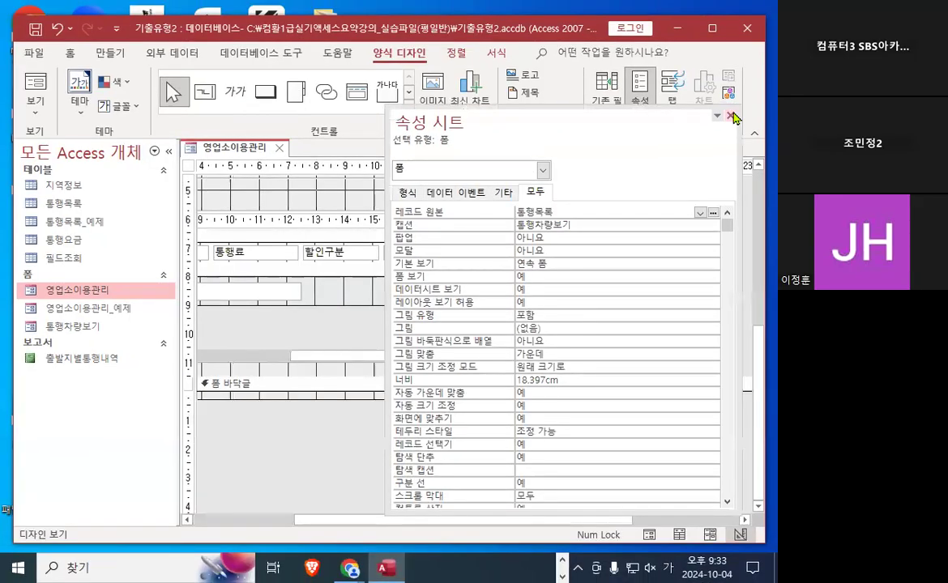
left_click(731, 115)
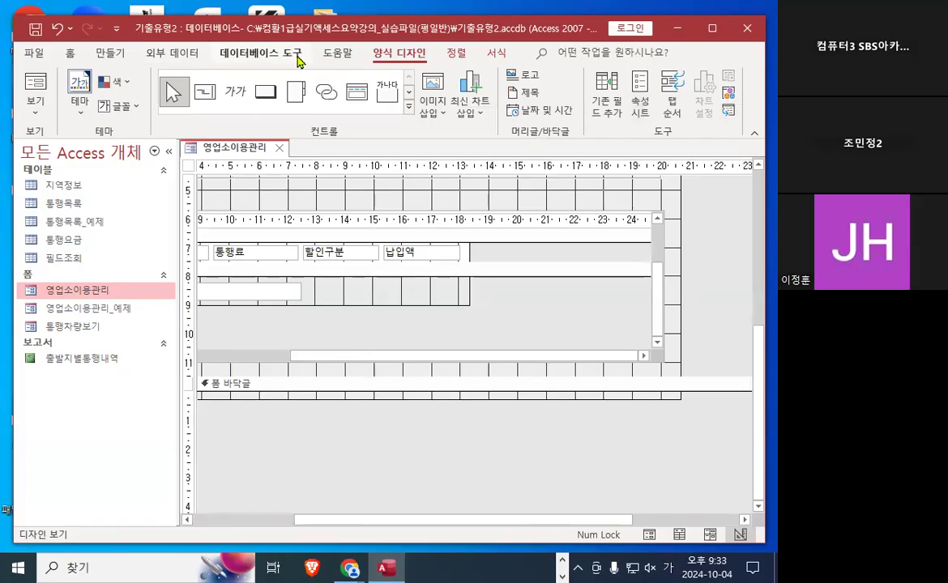
Open the database's relationships window.
left_click(265, 58)
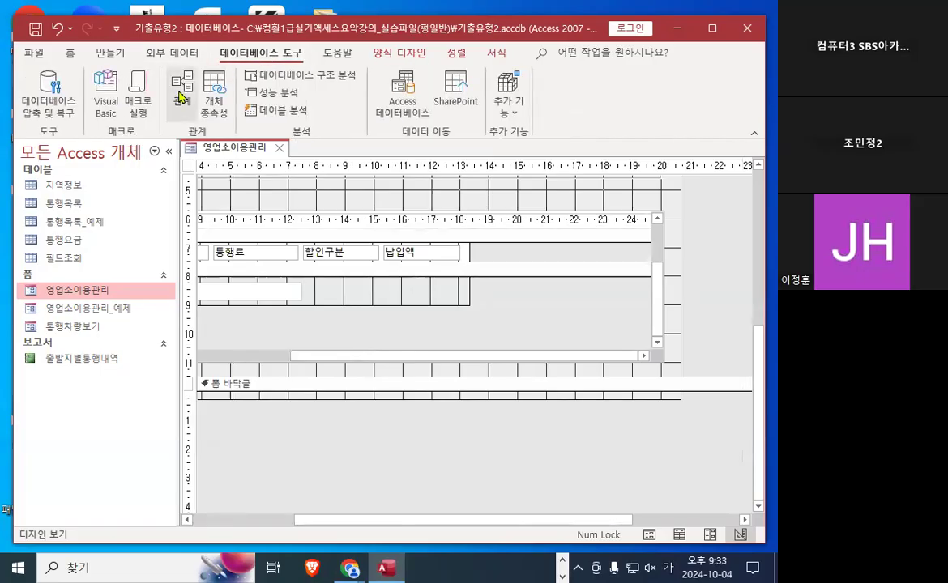
key("ctrl+1")
mouse_move(220, 71)
left_mouse_down()
mouse_move(179, 22)
mouse_move(225, 86)
left_mouse_up()
key("Escape")
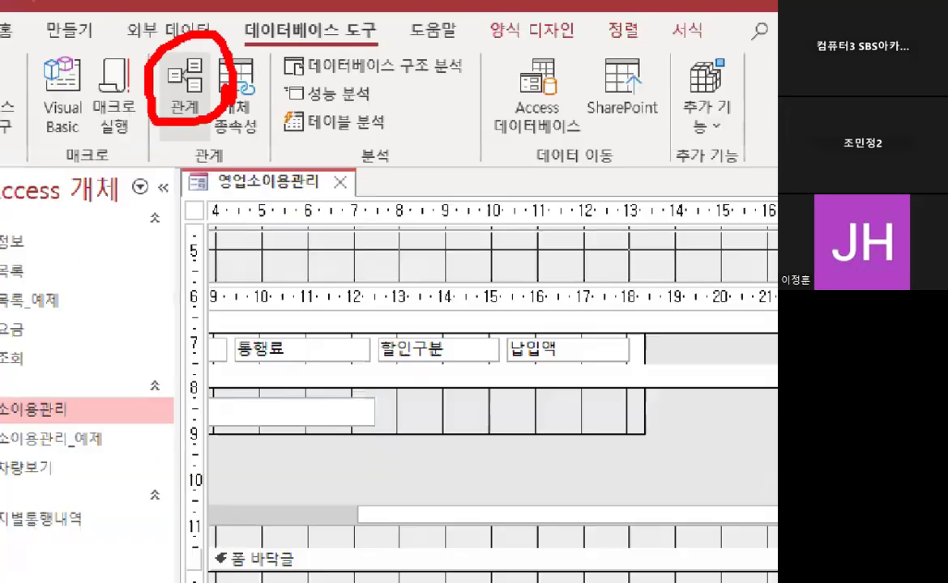
left_click(183, 92)
Examine which fields relate the 통행목록 and 지역정보 tables and close the relationships window.
key("ctrl+1")
mouse_move(439, 202)
left_mouse_down()
mouse_move(302, 202)
mouse_move(435, 231)
left_mouse_up()
key("Escape")
key("ctrl+1")
left_click(247, 164)
left_click_drag(643, 113, 734, 81)
mouse_move(248, 145)
left_mouse_down()
mouse_move(251, 162)
mouse_move(369, 72)
left_mouse_up()
left_click_drag(688, 236, 754, 397)
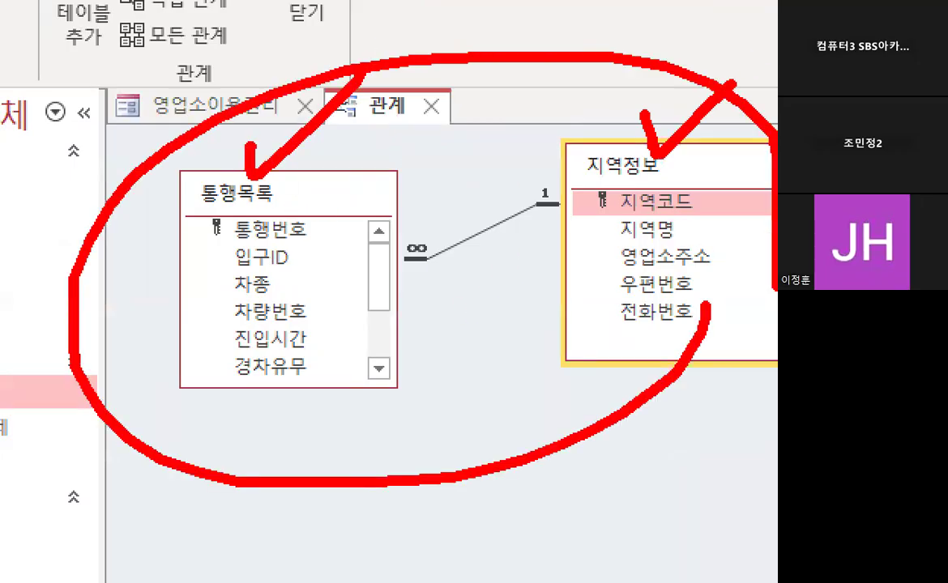
mouse_move(628, 202)
left_mouse_down()
mouse_move(354, 223)
mouse_move(550, 166)
mouse_move(601, 271)
left_mouse_up()
left_click_drag(652, 191, 738, 154)
left_click_drag(253, 287, 324, 239)
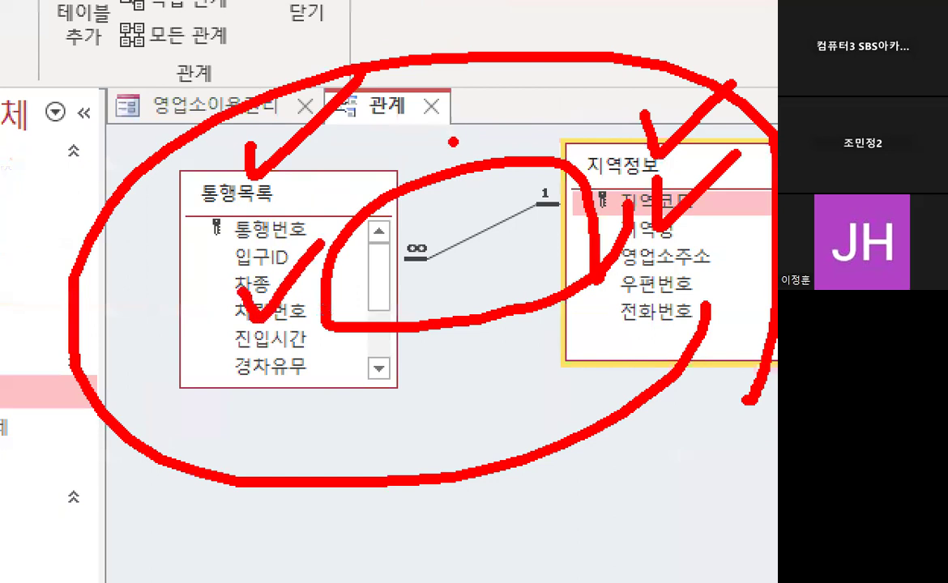
key("Escape")
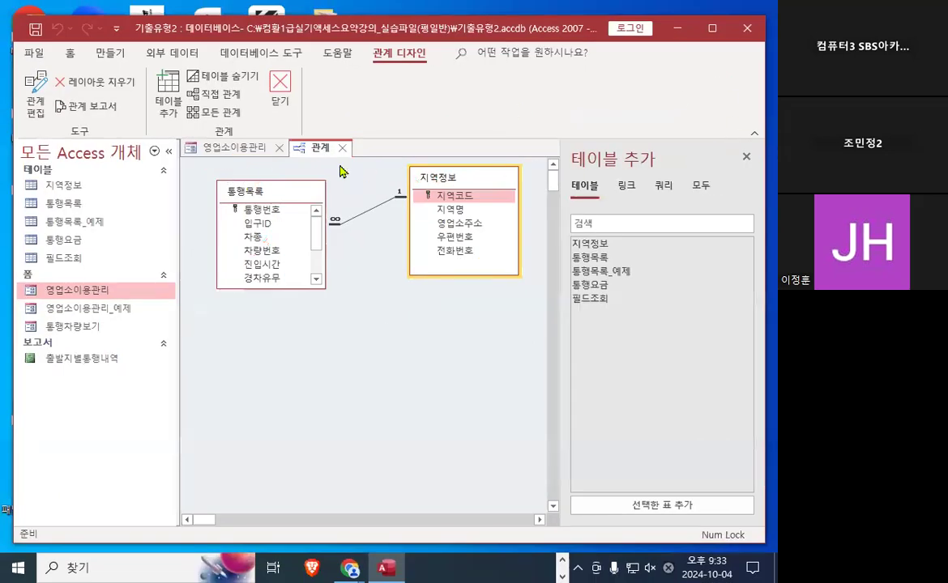
left_click(343, 147)
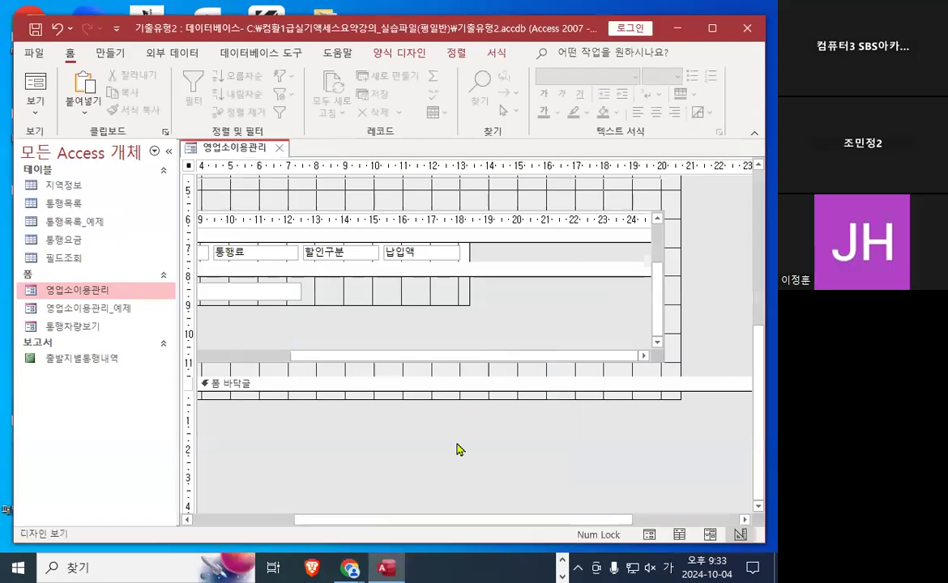
Select the 통행차량목록 subform control and open its property sheet at the 기본 필드 연결 property.
scroll(456, 429, "up", 3)
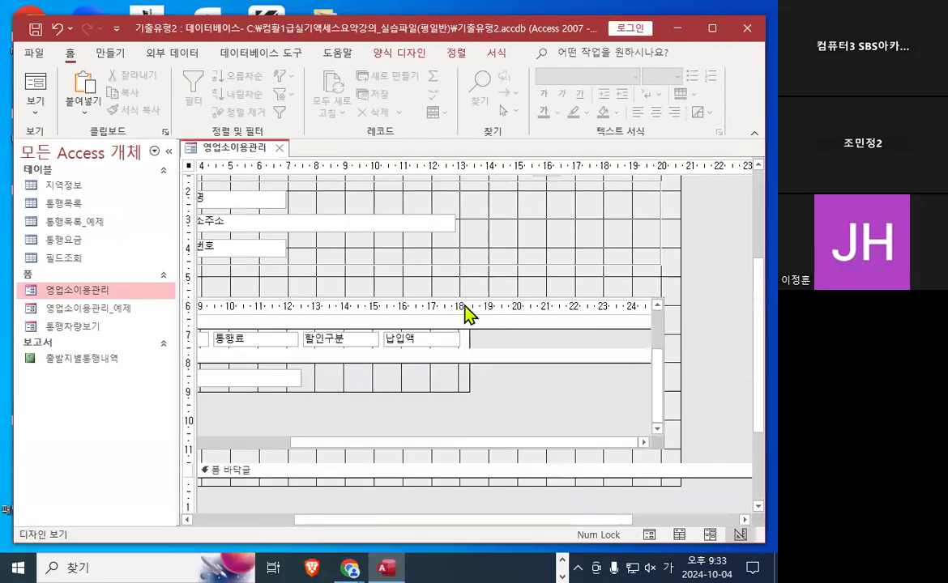
left_click(470, 308)
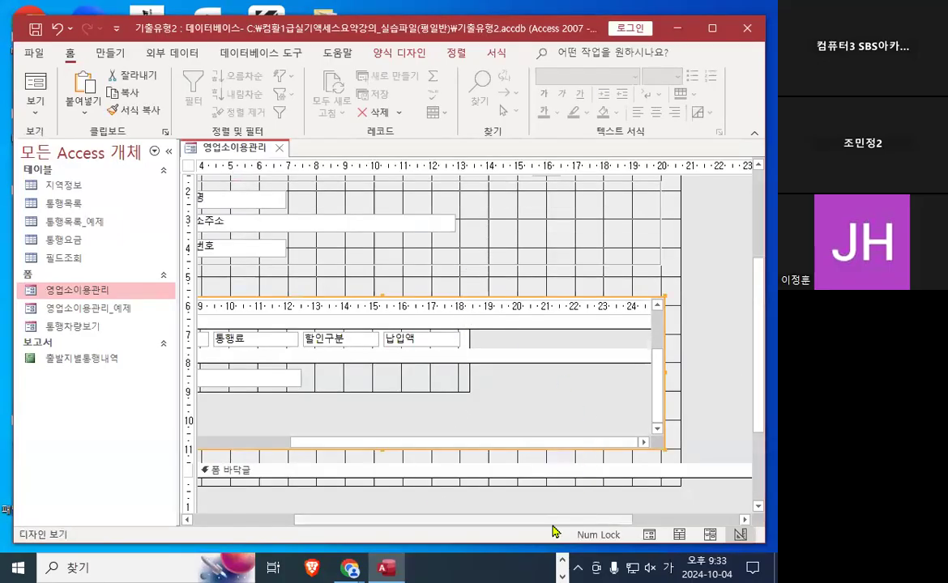
left_click_drag(556, 520, 350, 451)
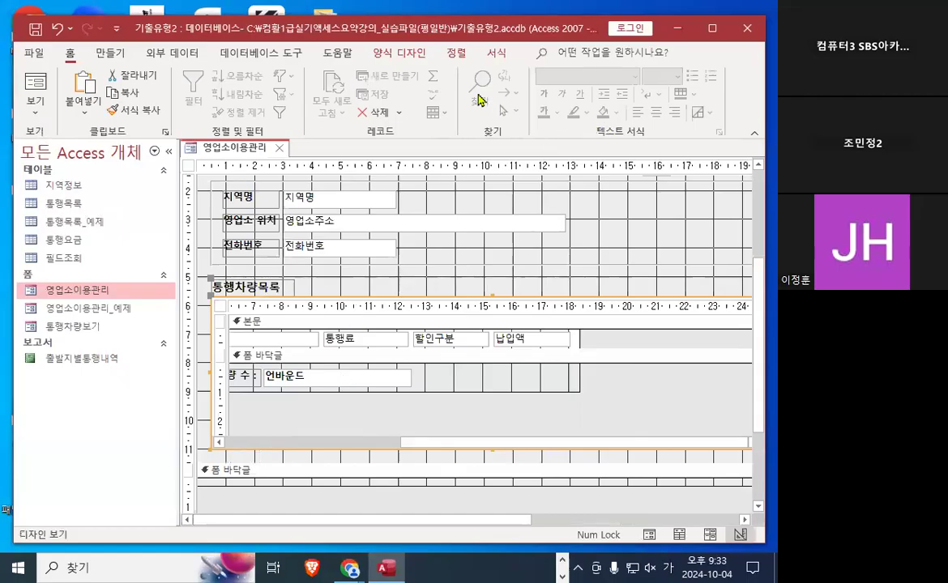
key("F4")
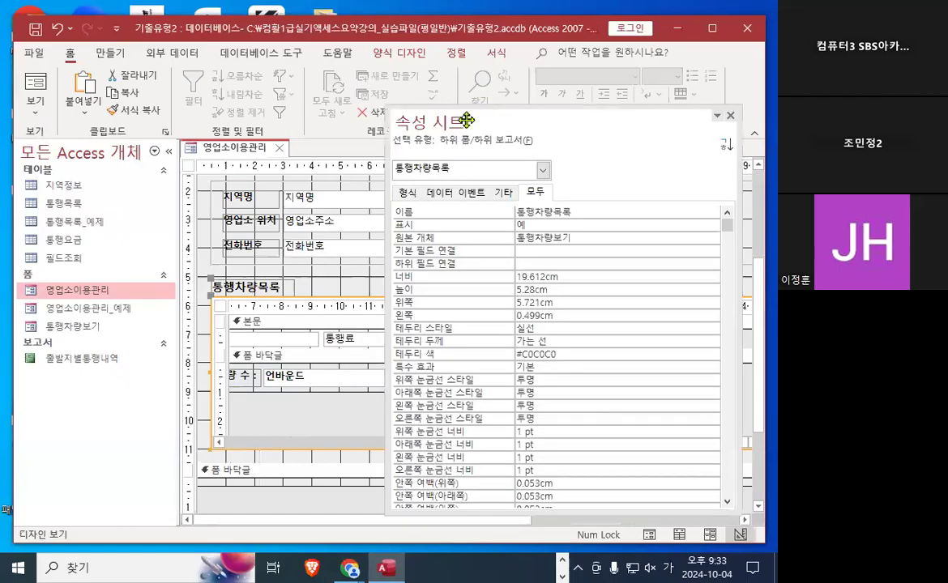
left_click_drag(618, 115, 523, 98)
left_click(612, 239)
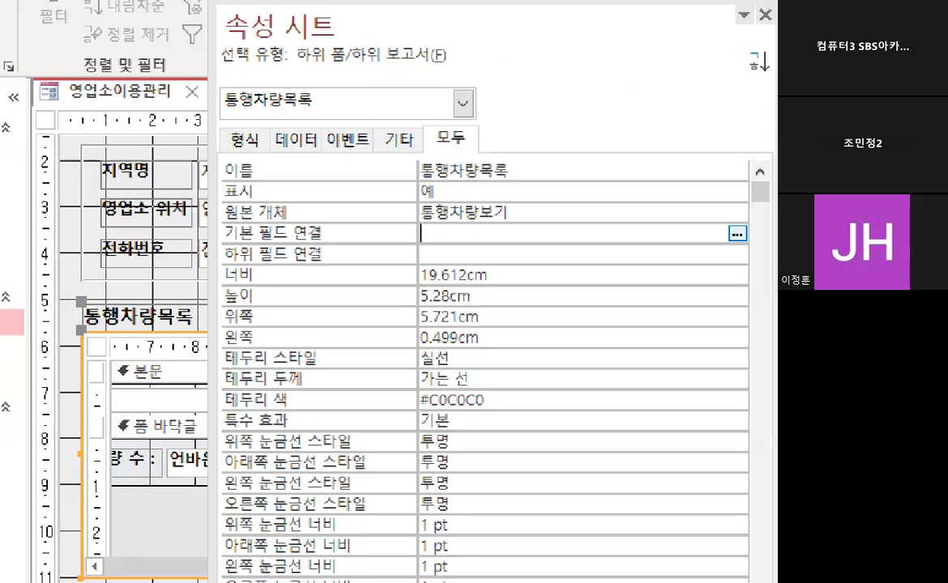
mouse_move(423, 222)
left_mouse_down()
mouse_move(439, 234)
mouse_move(475, 172)
left_mouse_up()
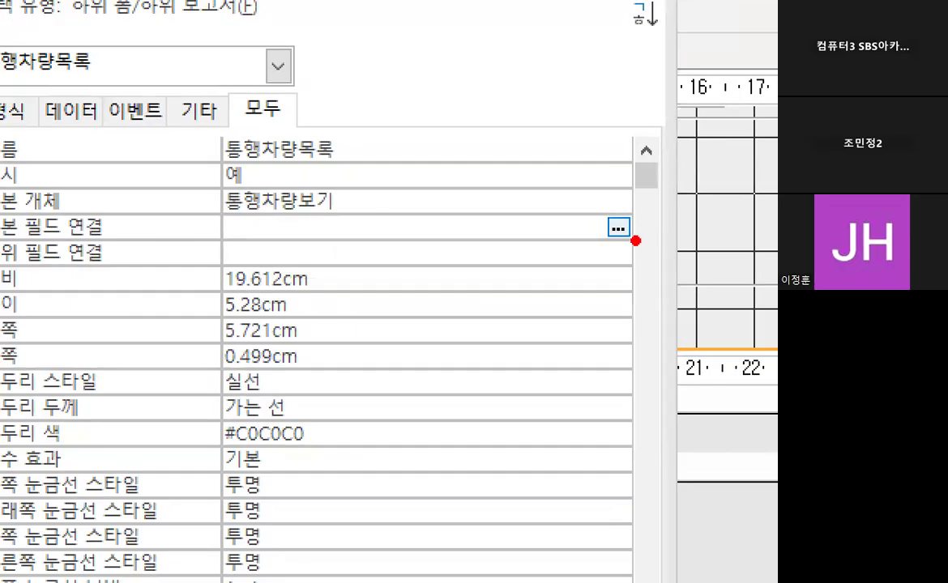
mouse_move(636, 240)
left_mouse_down()
mouse_move(606, 256)
mouse_move(632, 209)
mouse_move(653, 240)
left_mouse_up()
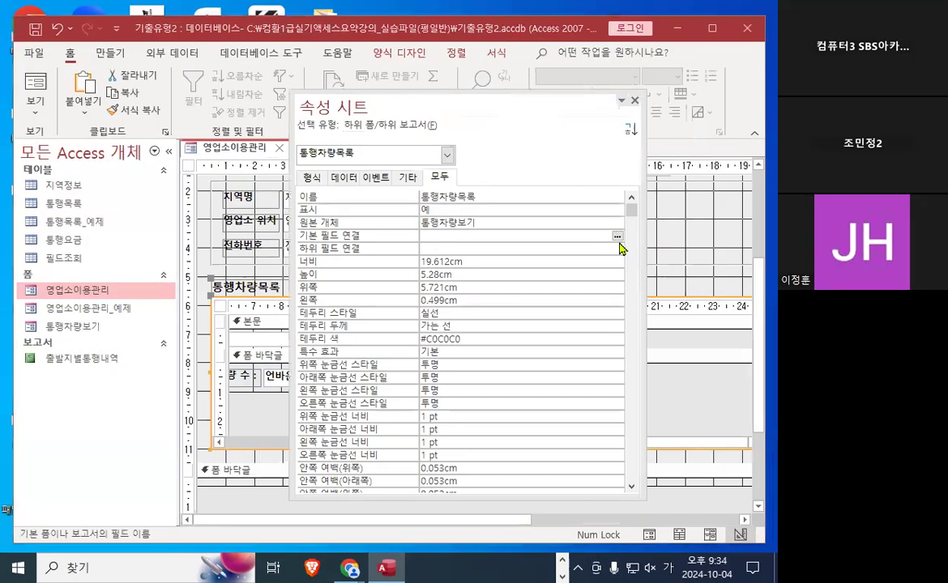
Link the forms with the 하위 폼 필드 연결기, accepting 지역코드 as the main field and 입구ID as the child field.
left_click(616, 237)
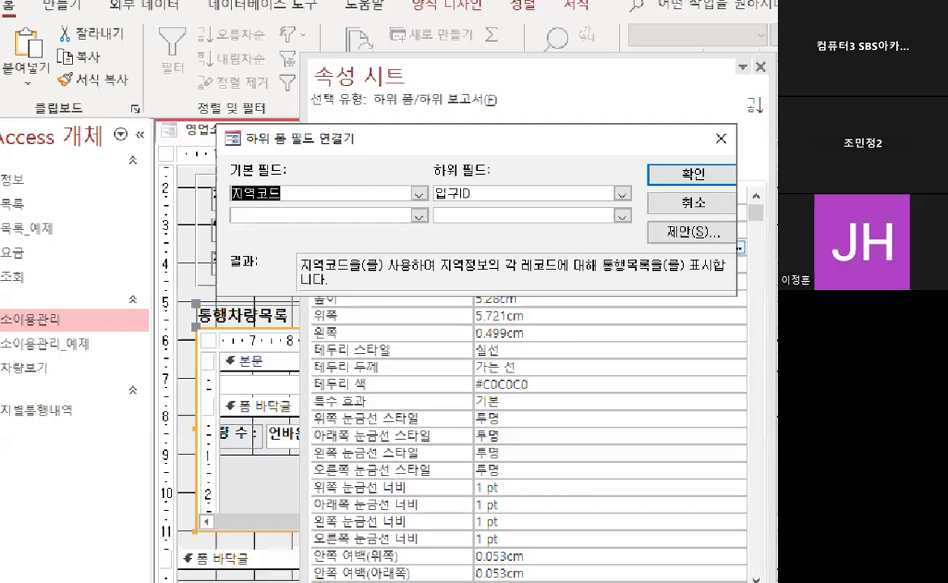
left_click(287, 203)
left_click_drag(322, 207, 321, 192)
left_click_drag(637, 196, 639, 198)
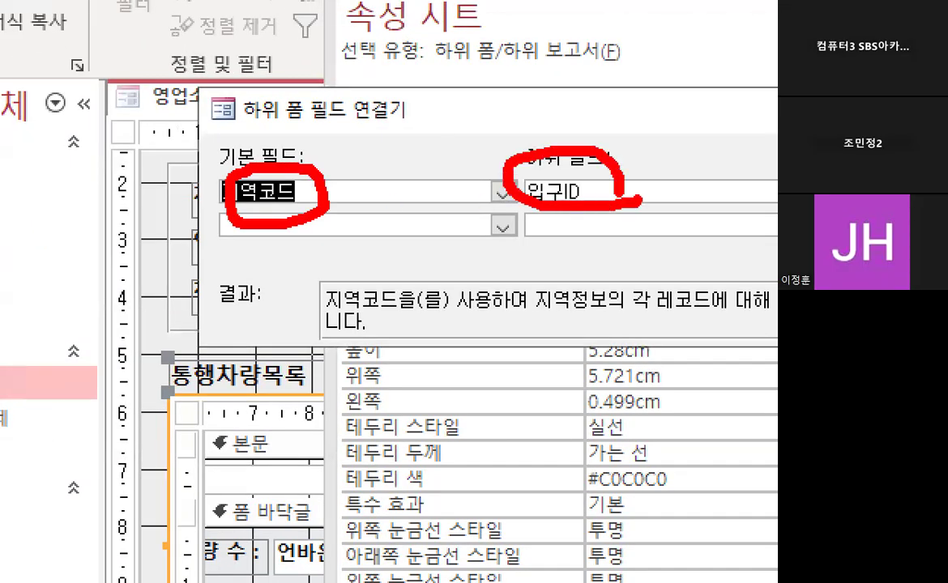
mouse_move(259, 182)
left_mouse_down()
mouse_move(259, 115)
mouse_move(596, 176)
left_mouse_up()
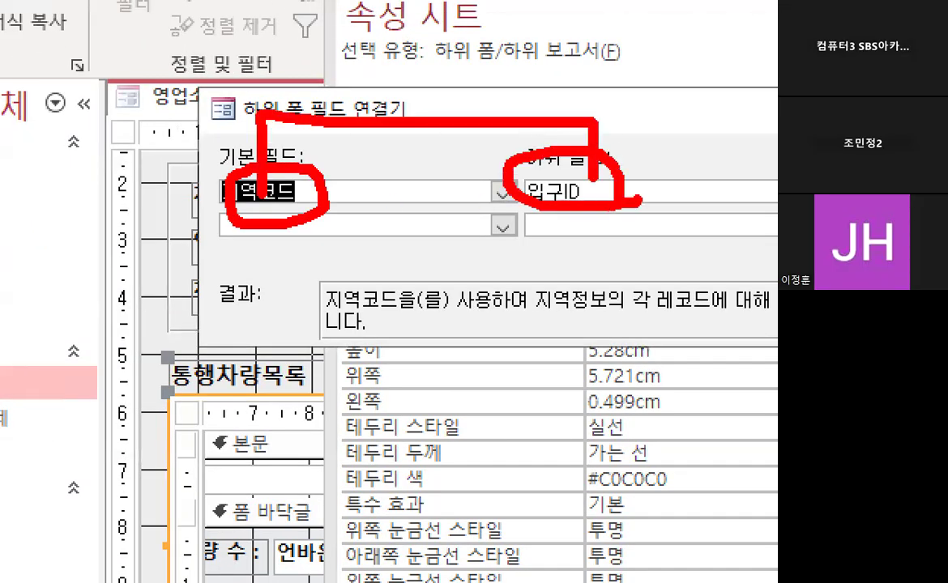
key("Escape")
key("ctrl+1")
left_click(241, 202)
left_click_drag(240, 203, 617, 213)
left_click_drag(227, 126, 296, 100)
left_click_drag(508, 97, 542, 105)
key("Escape")
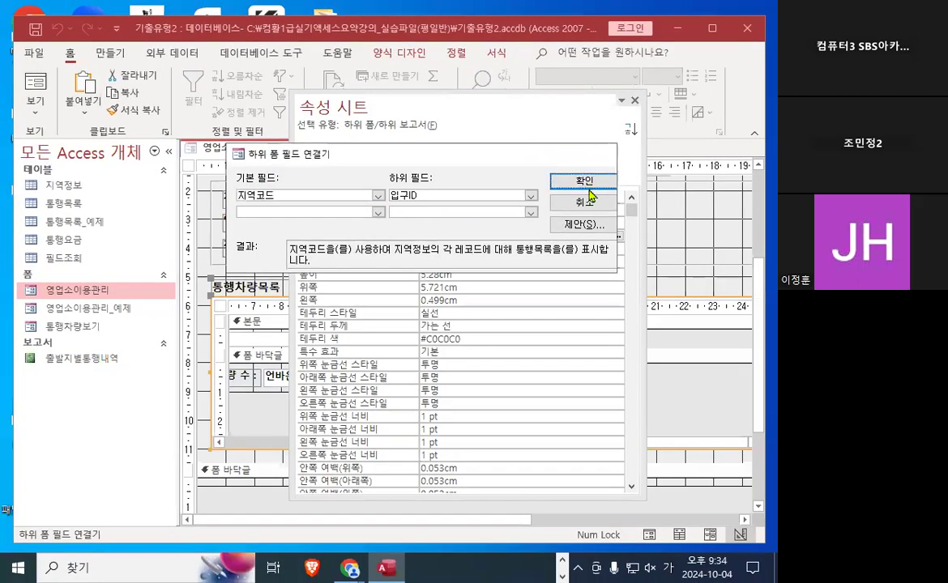
left_click(594, 180)
Check the 기본 필드 연결 and 하위 필드 연결 entries in the subform's property sheet.
key("ctrl+1")
left_click_drag(471, 192, 494, 235)
left_click_drag(472, 131, 514, 267)
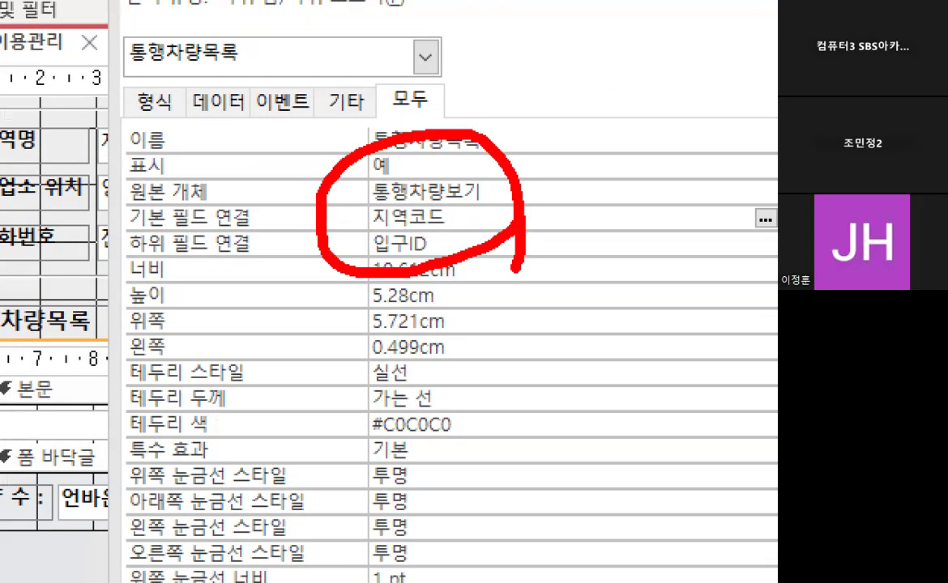
key("Escape")
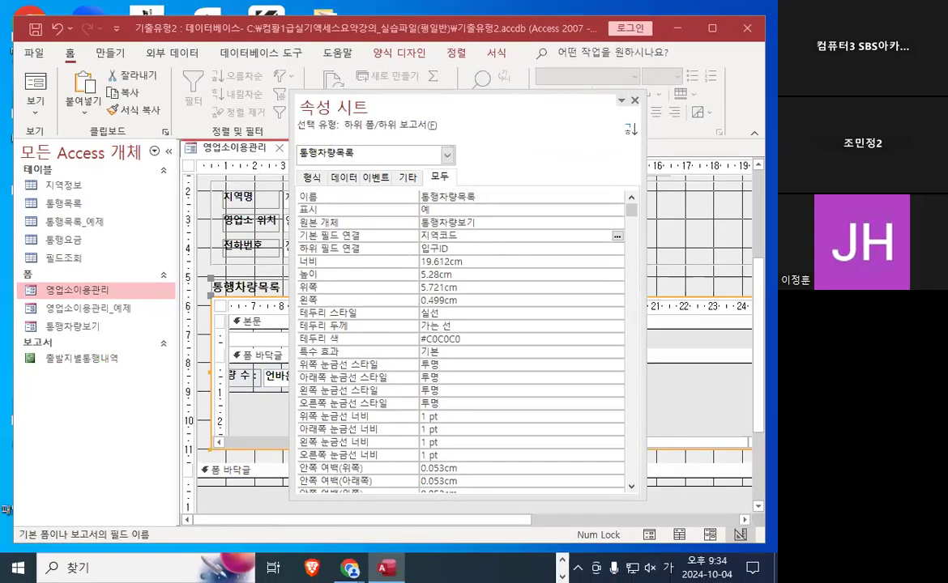
Switch to the Notepad notes and read how the 하위필드연결기 sets the link fields automatically.
key("alt+Tab")
scroll(420, 402, "down", 2)
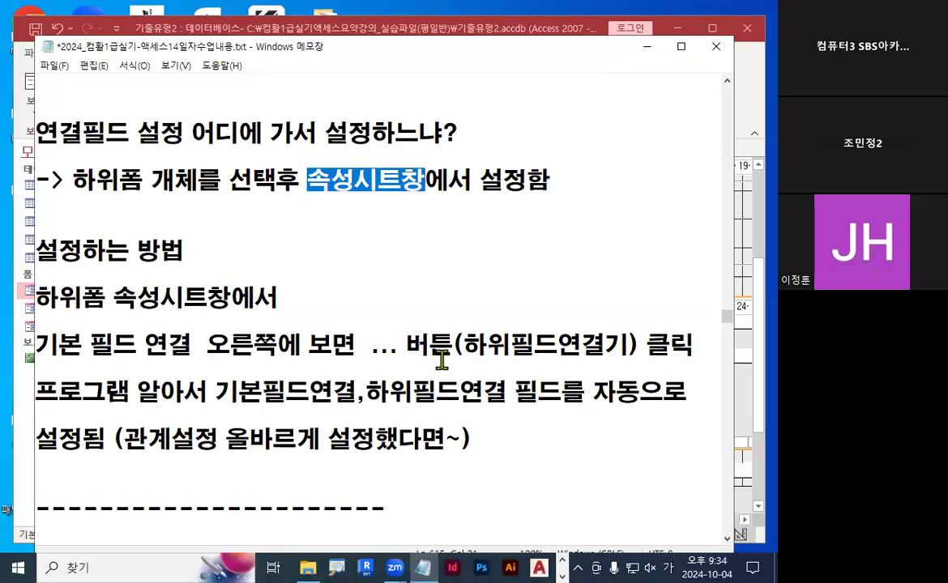
left_click_drag(37, 344, 632, 354)
key("shift+End")
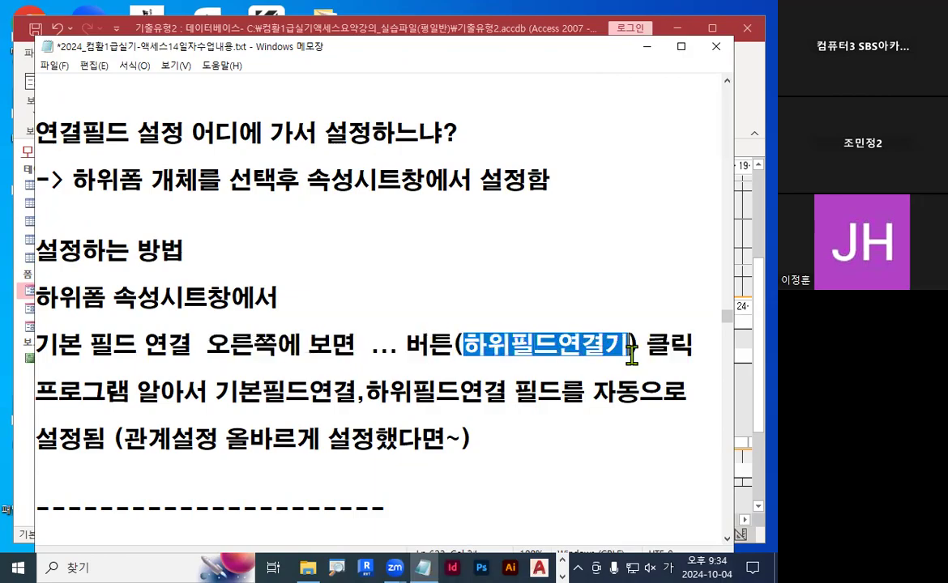
left_click(638, 348)
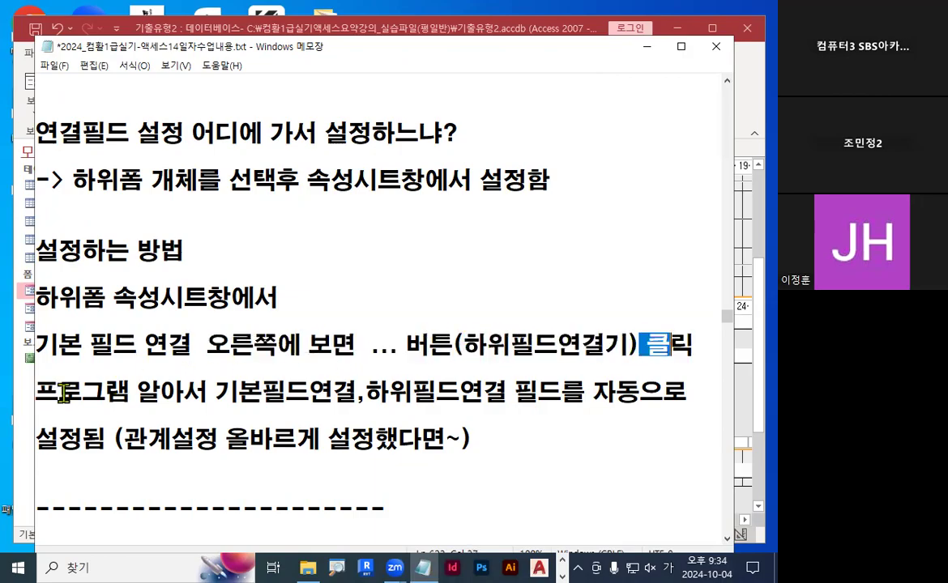
left_click_drag(58, 393, 187, 395)
left_click_drag(585, 392, 687, 392)
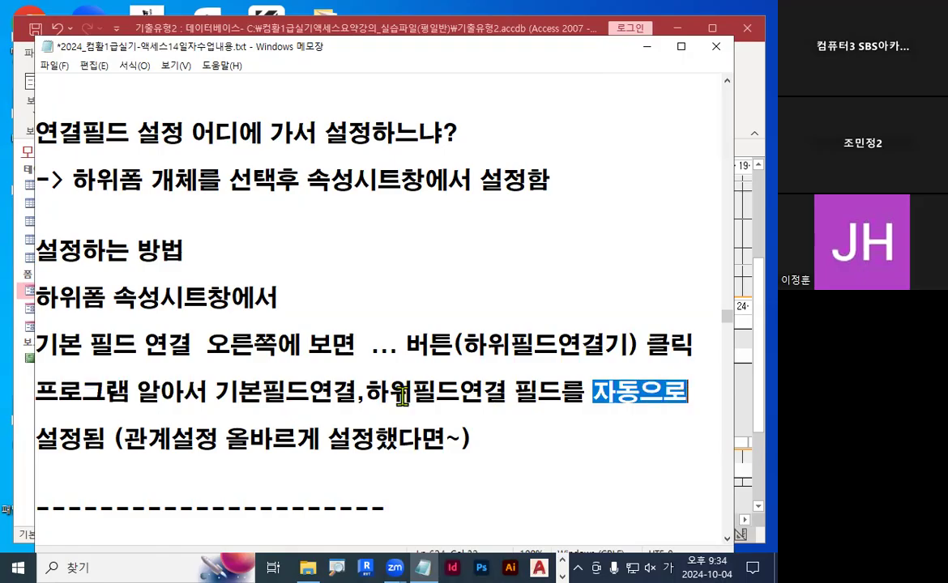
Review the note's condition that table relationships must be set correctly for automatic field linking.
left_click_drag(59, 436, 195, 438)
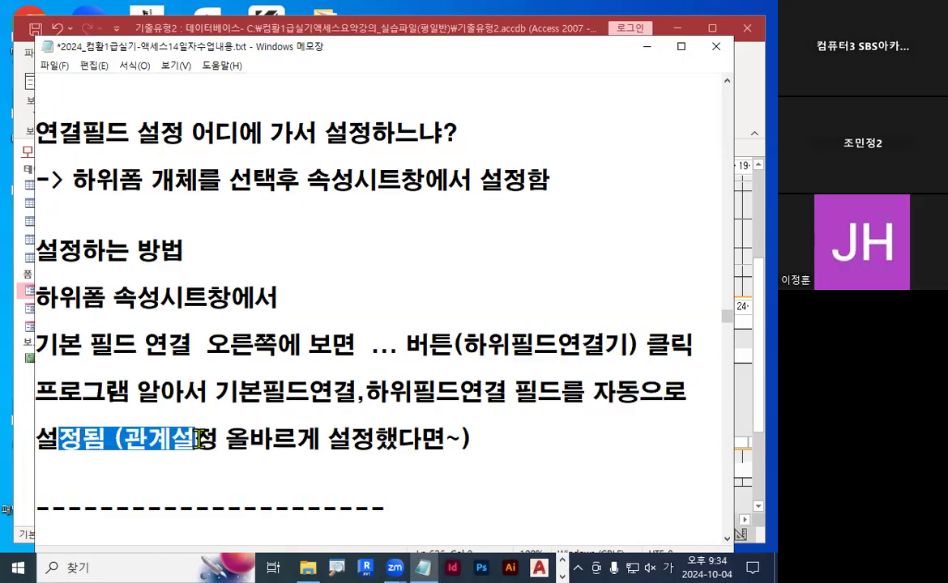
left_click(197, 439)
key("ctrl+2")
left_click_drag(122, 455, 194, 455)
mouse_move(329, 423)
left_mouse_down()
mouse_move(322, 442)
mouse_move(444, 460)
mouse_move(440, 426)
left_mouse_up()
left_click_drag(711, 393, 741, 399)
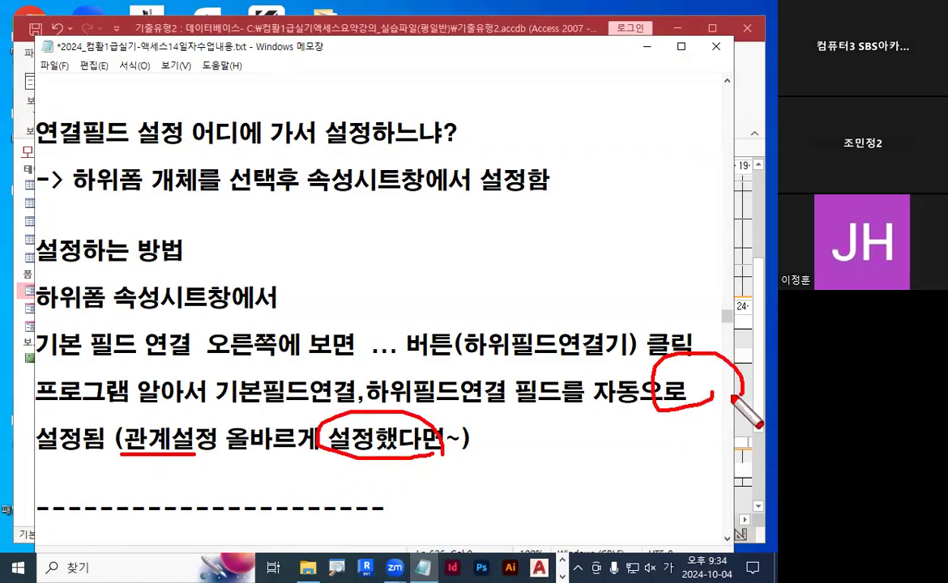
key("Escape")
left_click_drag(484, 393, 530, 381)
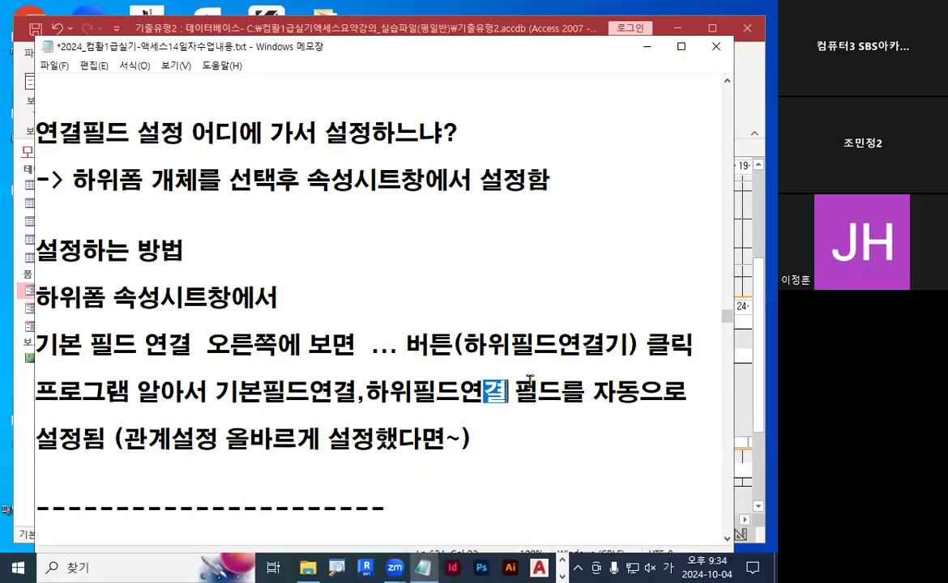
Minimise the notes and review the subform's link field properties in Access again.
left_click(648, 52)
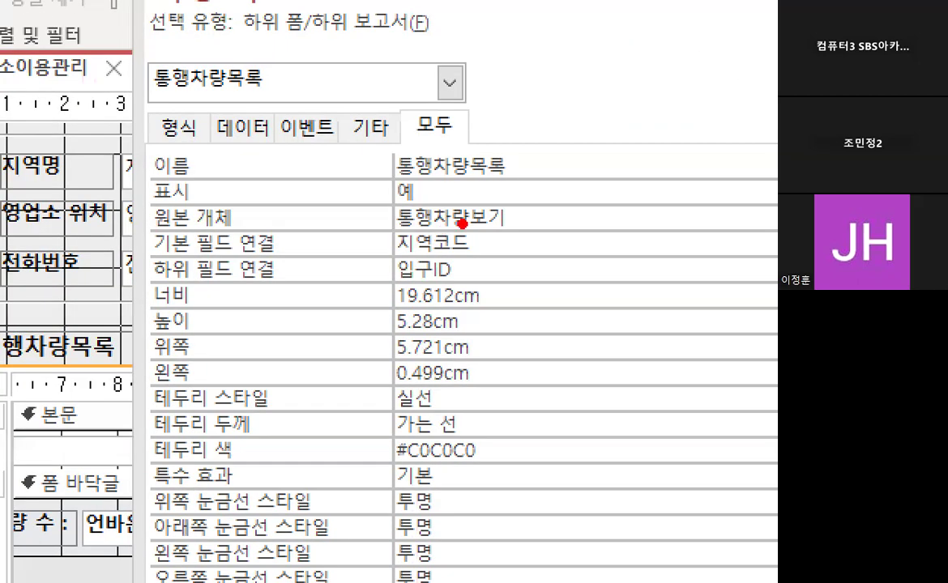
left_click_drag(444, 200, 477, 216)
key("Escape")
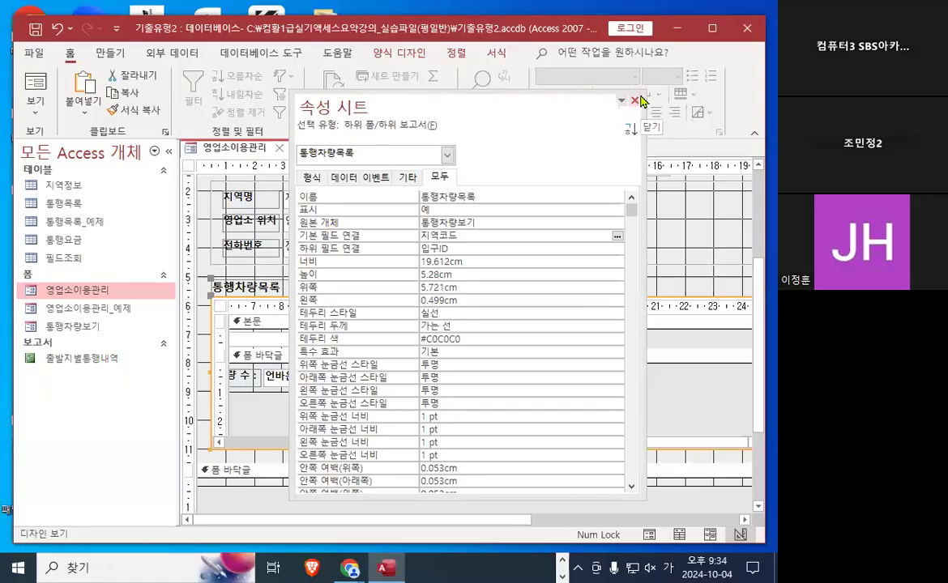
Close the property sheet and select the unbound 통행 차량 수 text box in the subform's form footer.
left_click(635, 102)
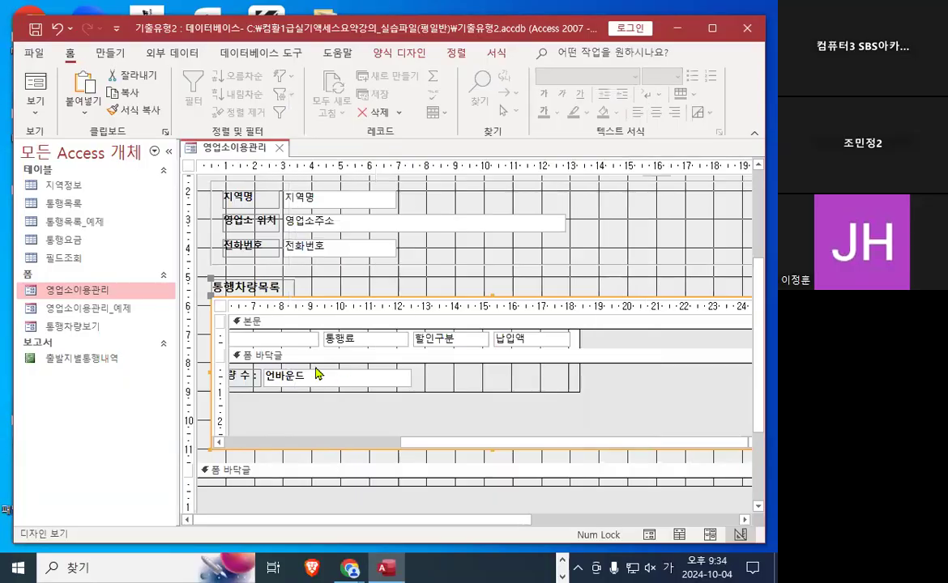
scroll(348, 390, "down", 1)
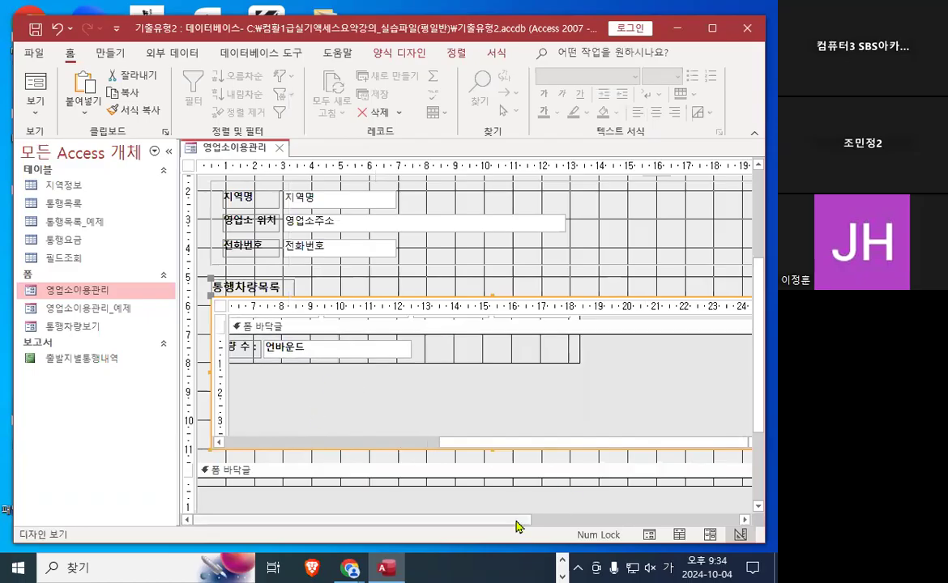
left_click_drag(497, 444, 354, 429)
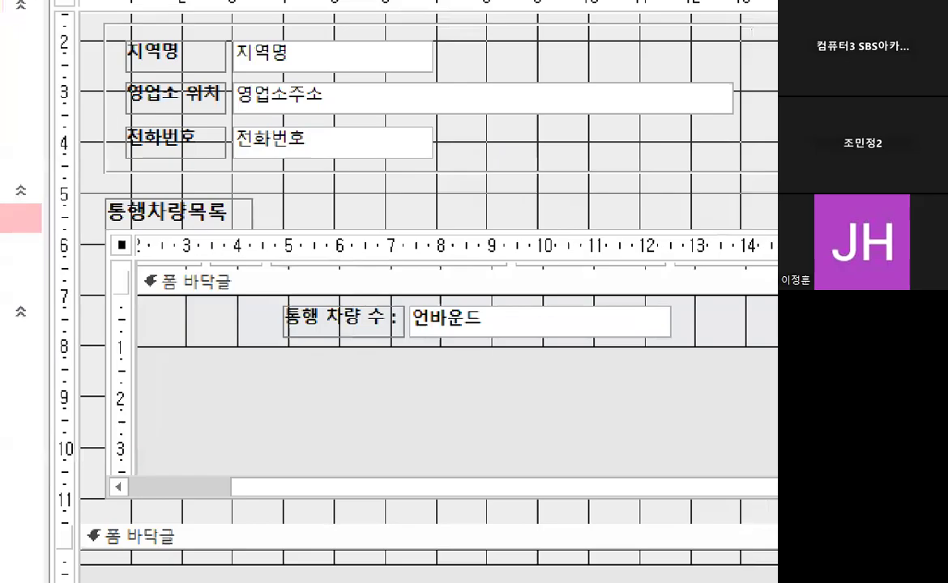
scroll(396, 387, "up", 1)
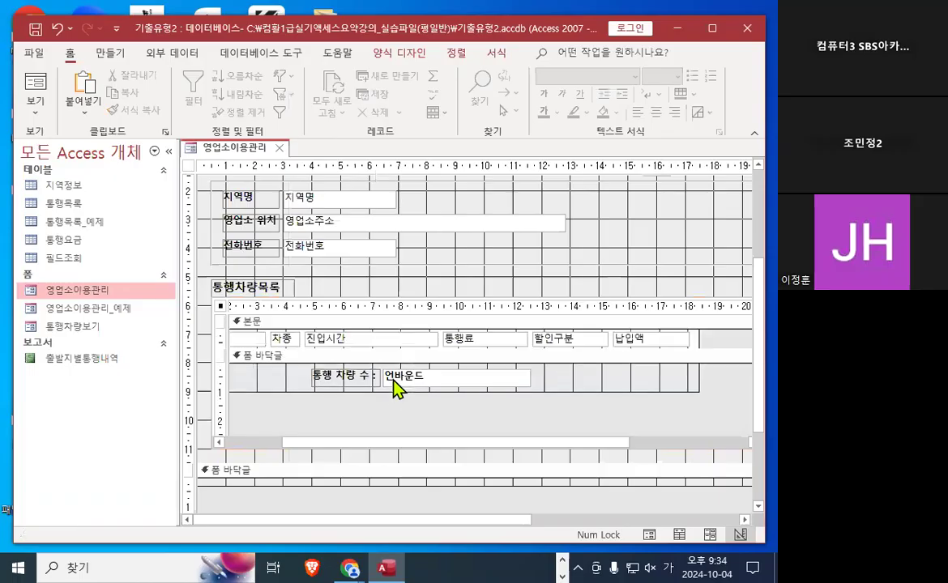
key("ctrl+1")
left_click(257, 369)
mouse_move(331, 347)
left_mouse_down()
mouse_move(276, 365)
mouse_move(291, 321)
mouse_move(325, 346)
left_mouse_up()
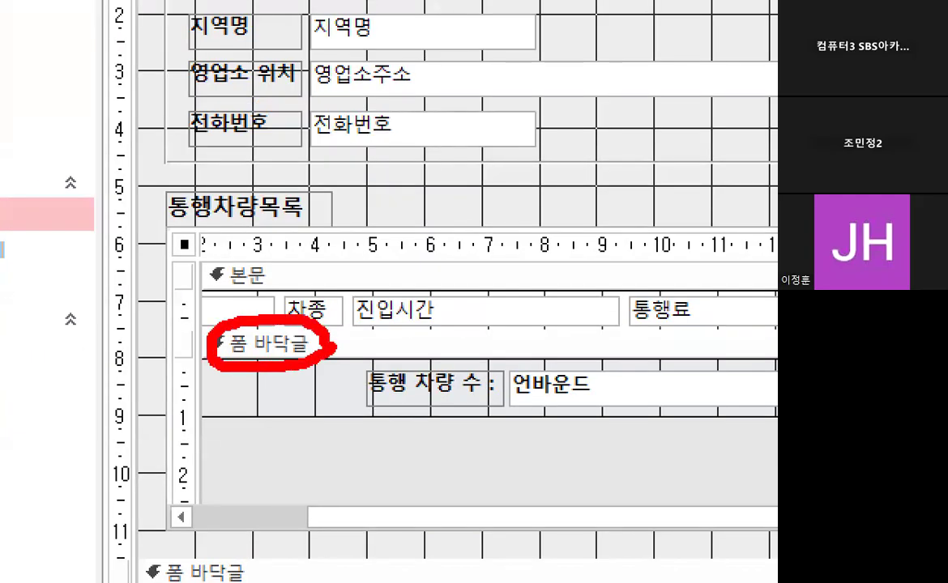
mouse_move(586, 388)
left_mouse_down()
mouse_move(603, 401)
mouse_move(555, 354)
mouse_move(629, 395)
left_mouse_up()
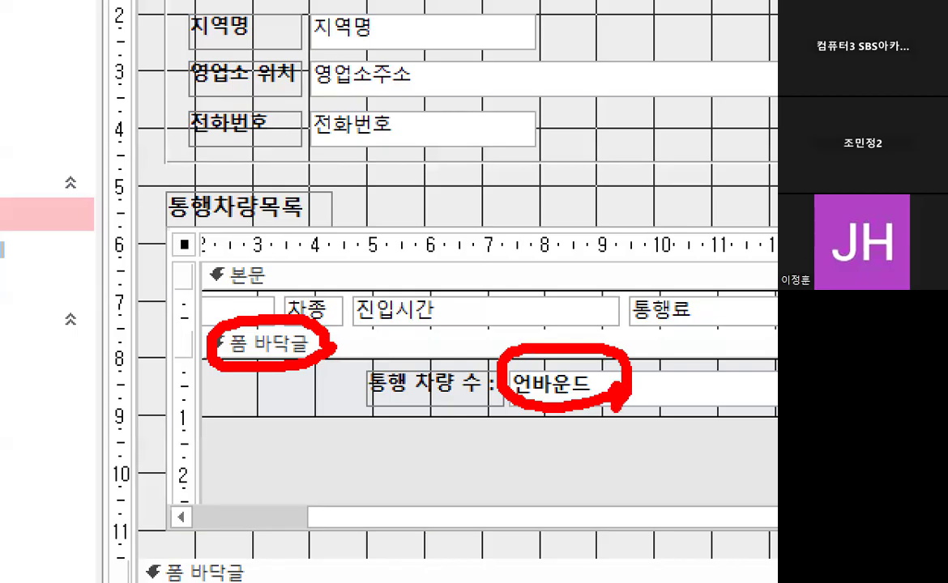
key("Escape")
left_click(593, 386)
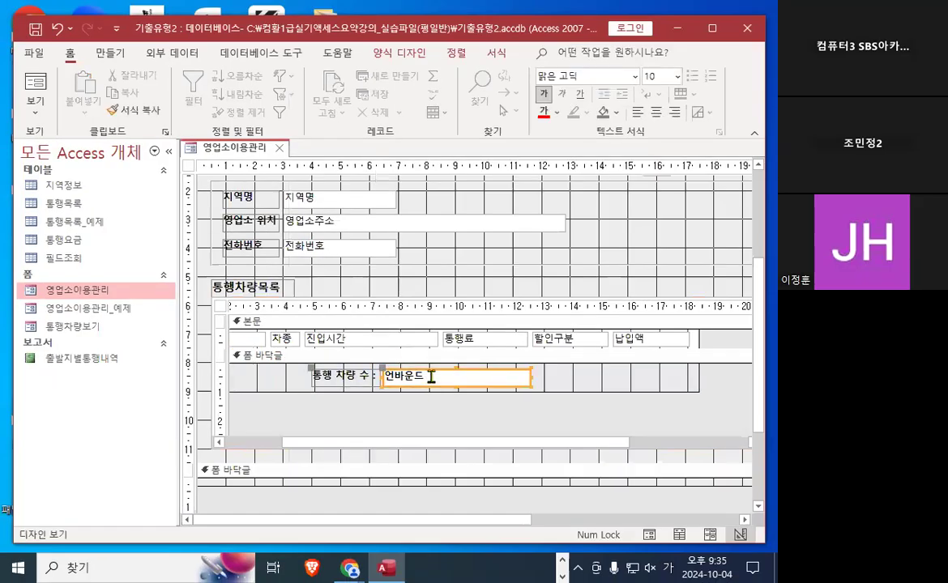
Open the property sheet of the selected 통행 차량 수 text box and check its control name.
key("ctrl+1")
mouse_move(417, 384)
left_mouse_down()
mouse_move(456, 353)
mouse_move(446, 370)
mouse_move(466, 381)
left_mouse_up()
key("Escape")
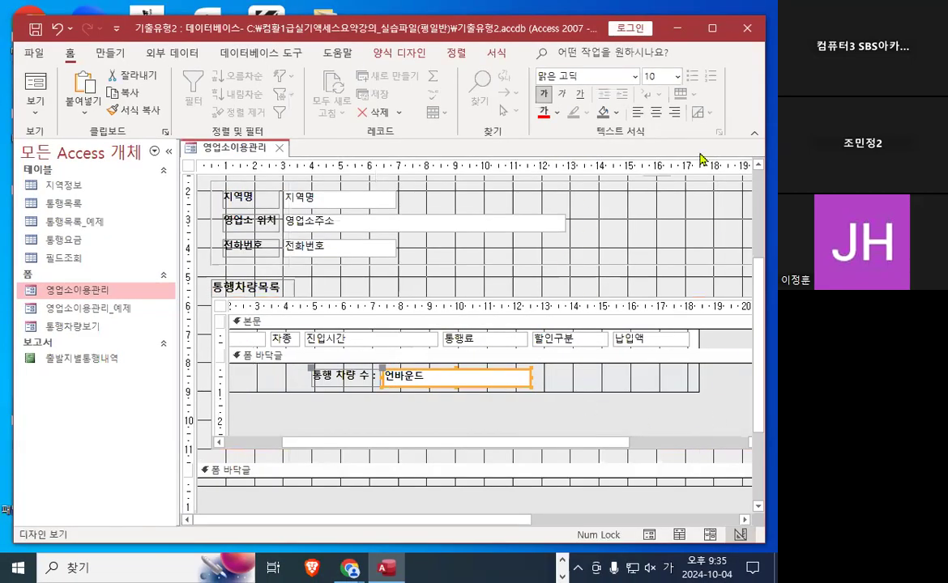
key("F4")
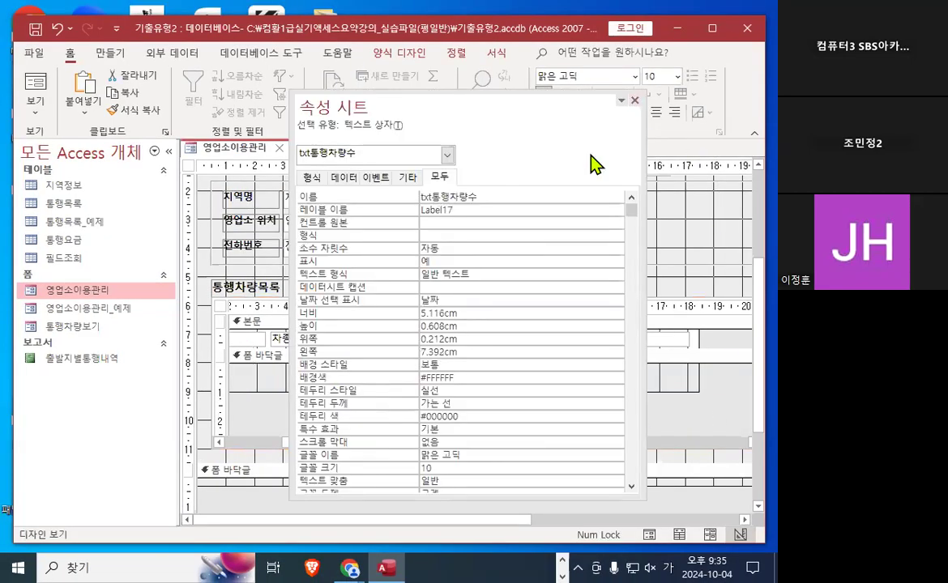
key("ctrl+1")
mouse_move(358, 151)
left_mouse_down()
mouse_move(295, 161)
mouse_move(356, 142)
mouse_move(417, 167)
left_mouse_up()
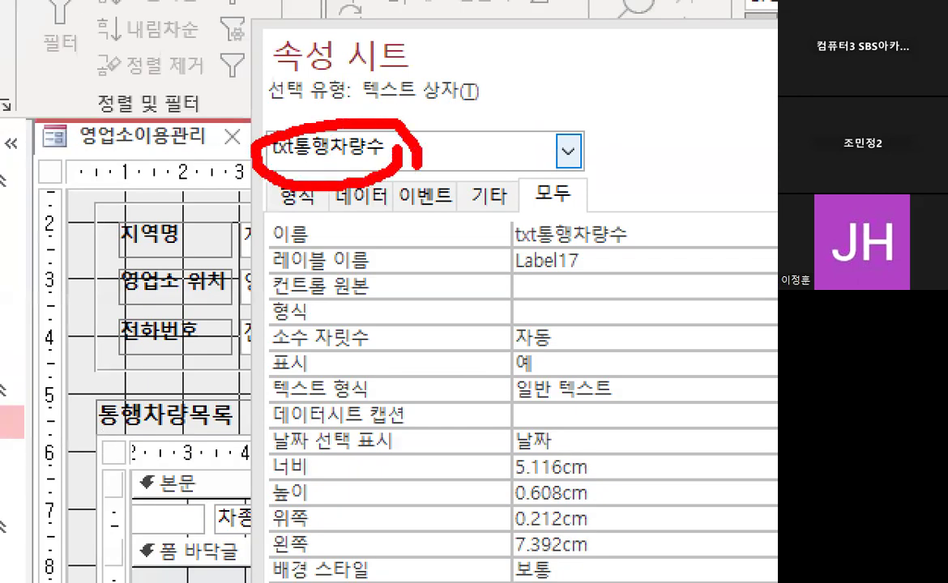
key("Escape")
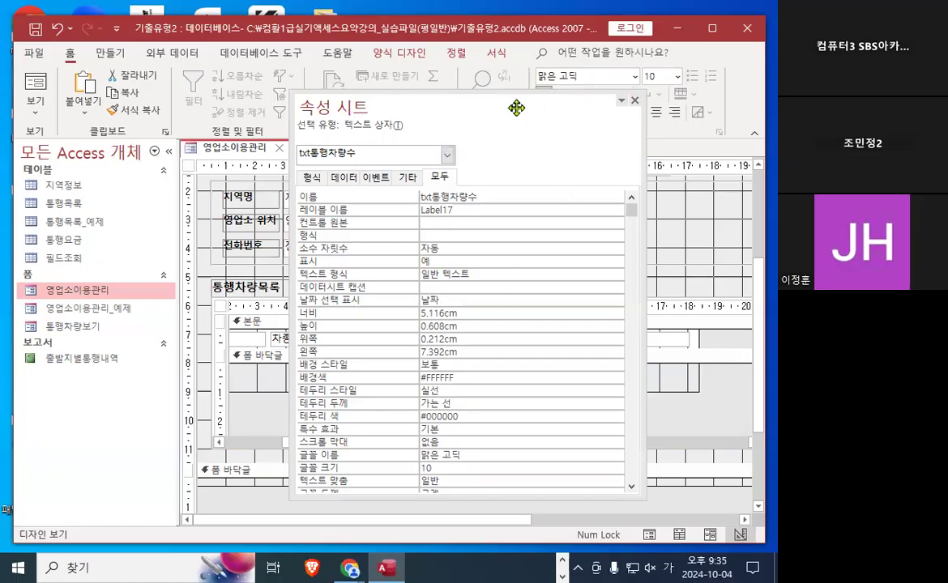
Set the text box's 컨트롤 원본 to =count(*) through the 확대/축소 editor.
left_click_drag(516, 107, 527, 106)
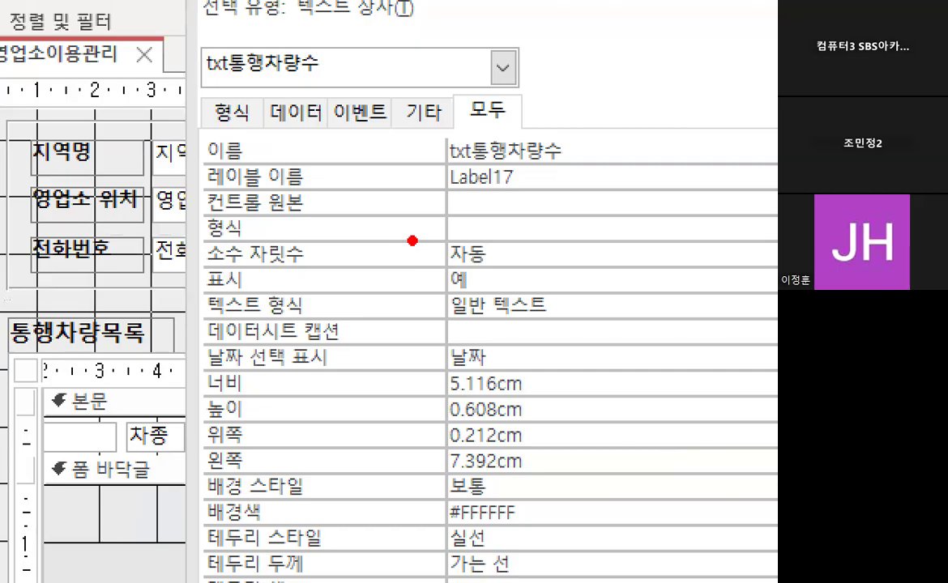
mouse_move(451, 220)
left_mouse_down()
mouse_move(494, 203)
mouse_move(454, 230)
left_mouse_up()
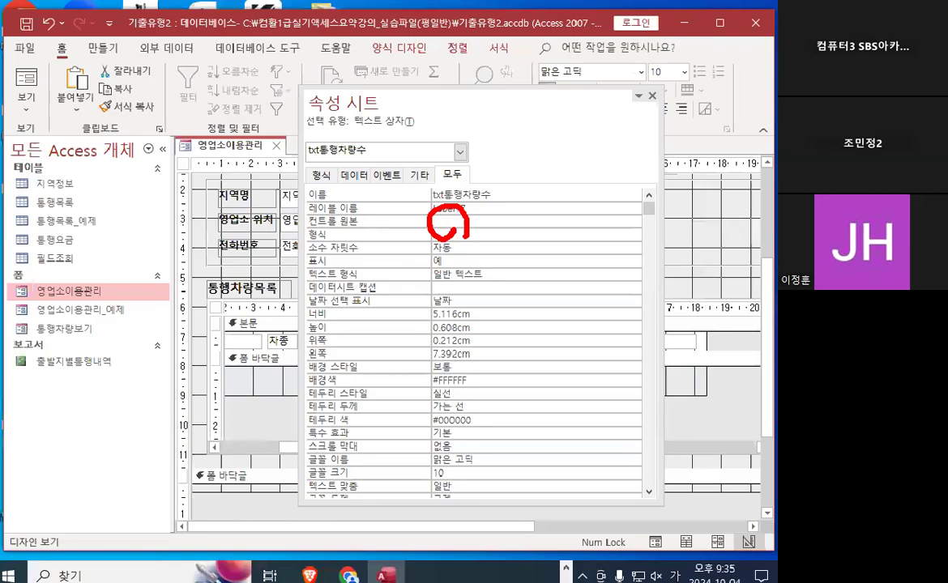
right_click(490, 224)
left_click(496, 264)
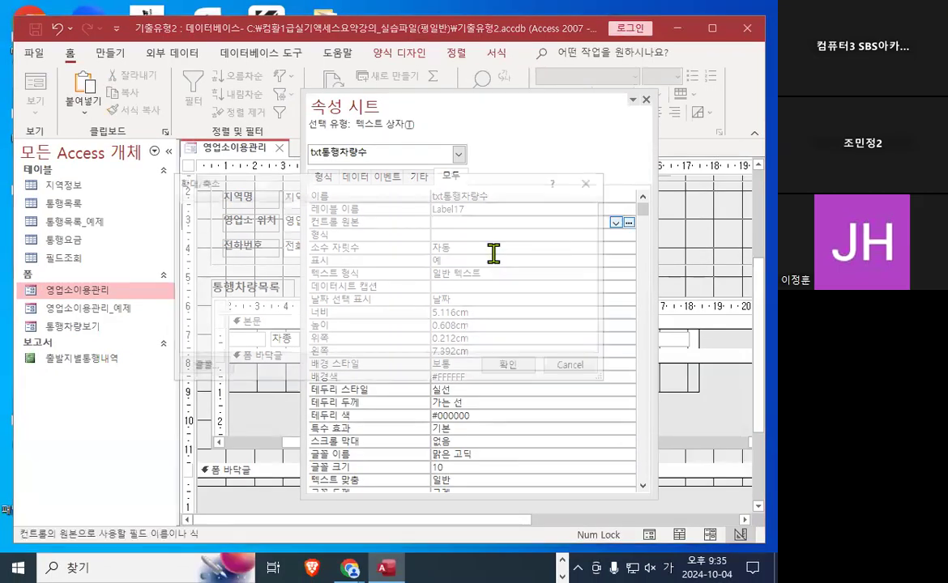
type("=")
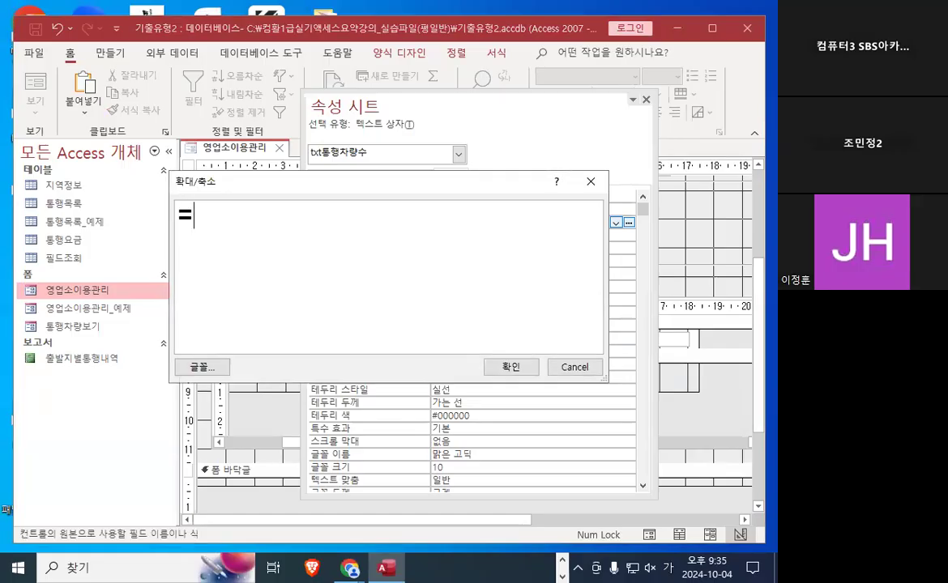
type("ㅊ")
key("BackSpace")
type("채")
key("BackSpace")
key("BackSpace")
type("count(*")
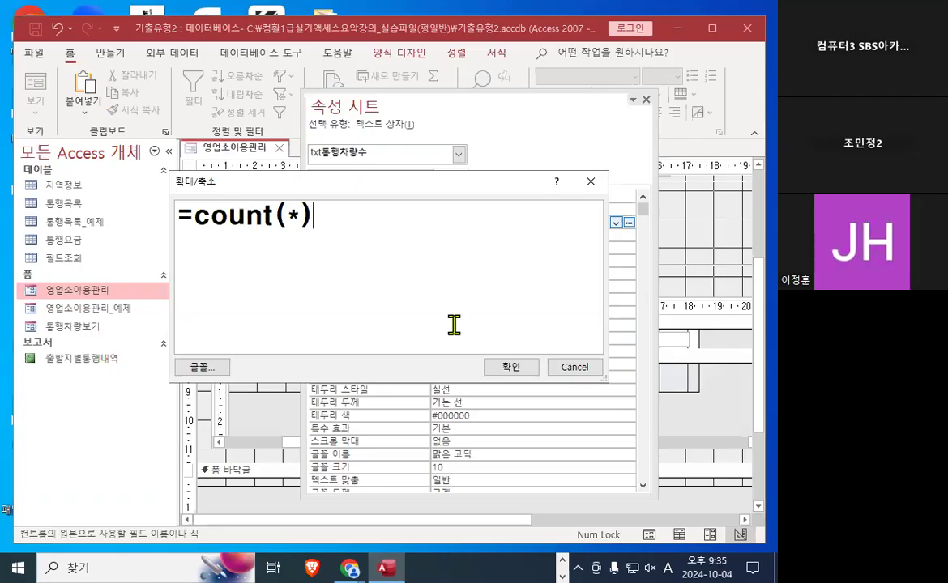
left_click(523, 370)
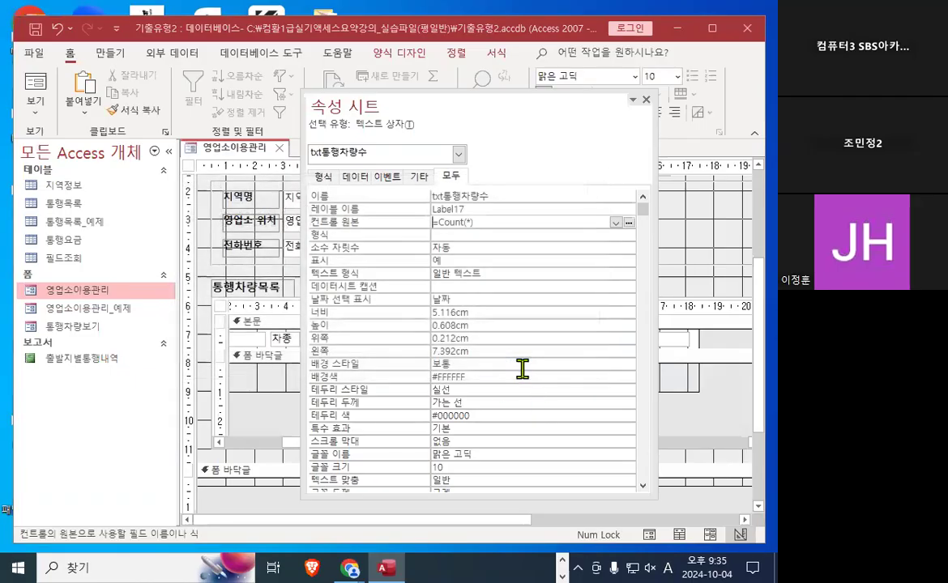
key("ctrl+1")
left_click(480, 232)
mouse_move(483, 231)
left_mouse_down()
mouse_move(354, 225)
mouse_move(489, 226)
left_mouse_up()
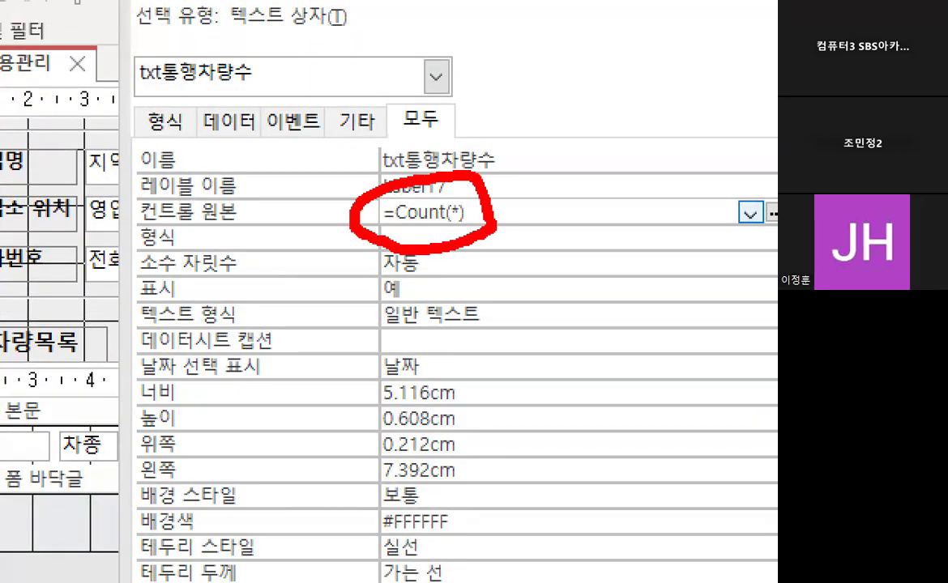
key("Escape")
Set the 형식 property of the txt통행차량수 text box to 0건.
left_click(467, 237)
key("ctrl+1")
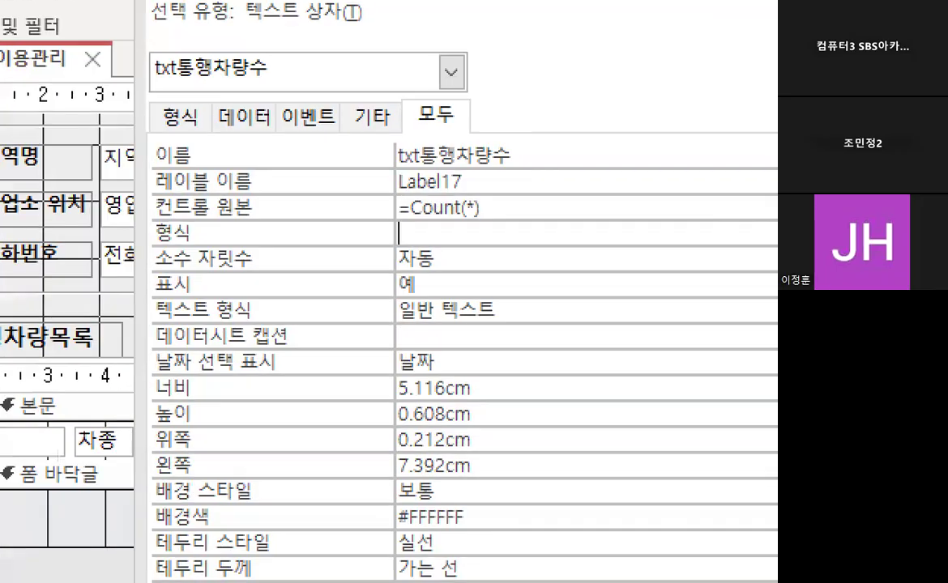
mouse_move(471, 232)
left_mouse_down()
mouse_move(468, 421)
mouse_move(502, 290)
left_mouse_up()
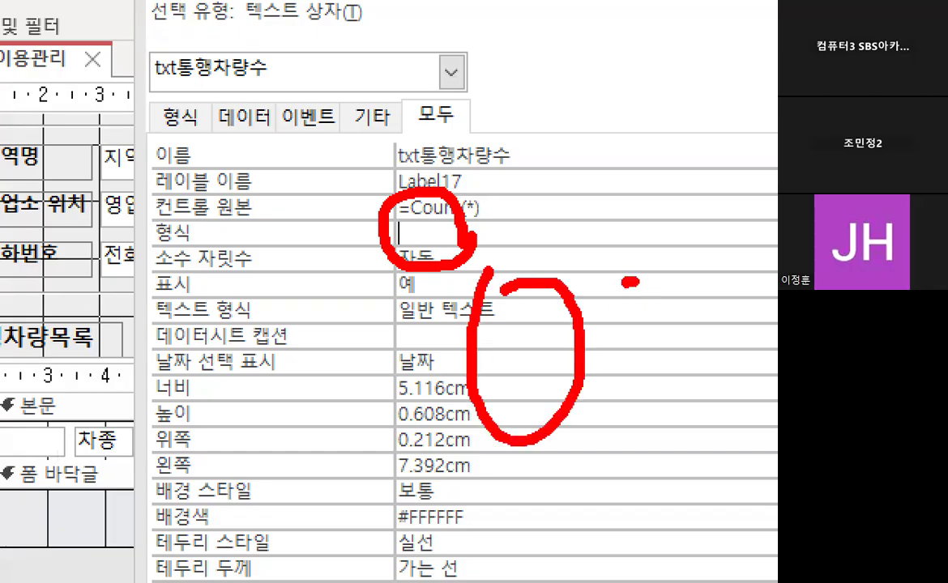
left_click_drag(623, 282, 649, 344)
left_click_drag(669, 306, 715, 306)
mouse_move(716, 274)
left_mouse_down()
mouse_move(709, 361)
mouse_move(762, 369)
left_mouse_up()
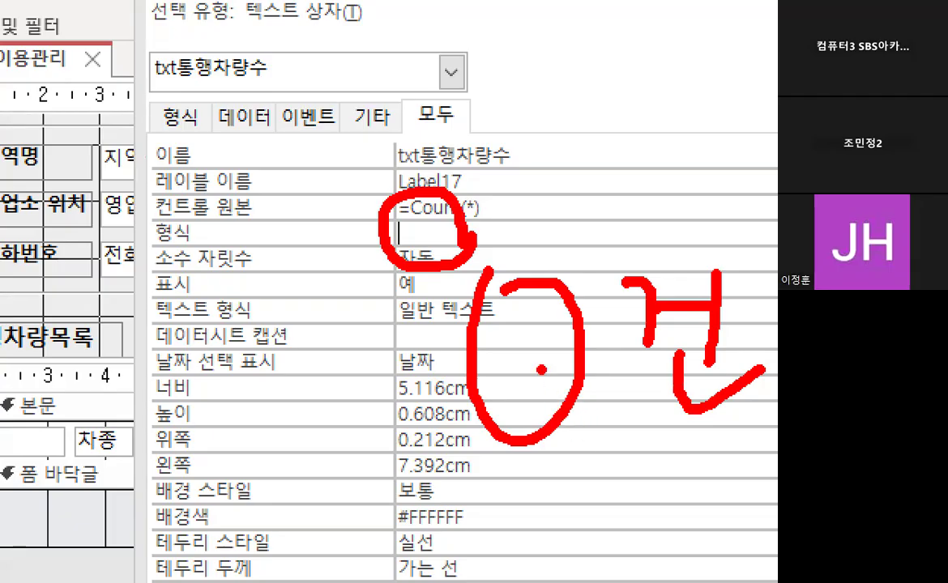
left_click_drag(172, 295, 307, 298)
left_click_drag(181, 343, 314, 340)
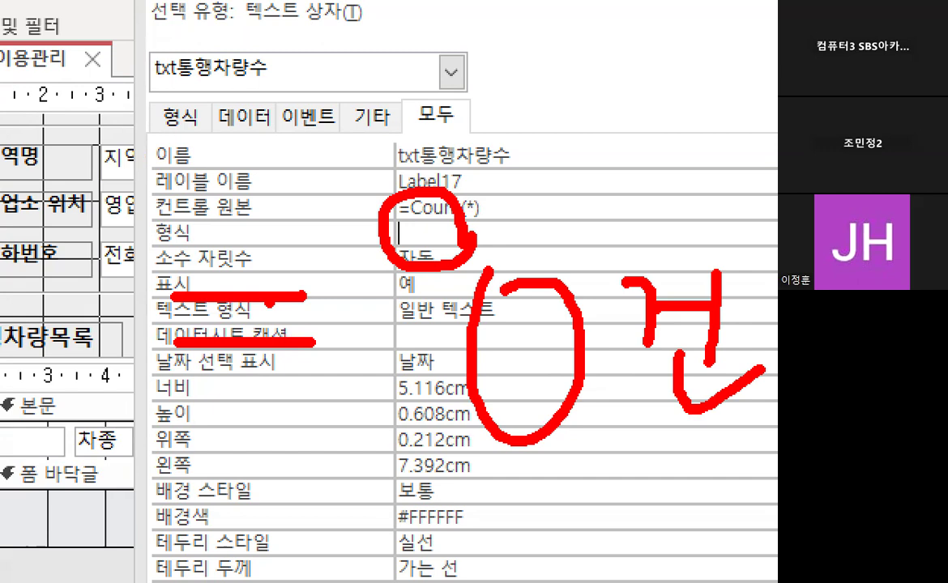
left_click_drag(269, 261, 206, 377)
left_click_drag(306, 259, 258, 380)
mouse_move(267, 438)
left_mouse_down()
mouse_move(236, 470)
mouse_move(267, 560)
mouse_move(316, 419)
mouse_move(263, 442)
left_mouse_up()
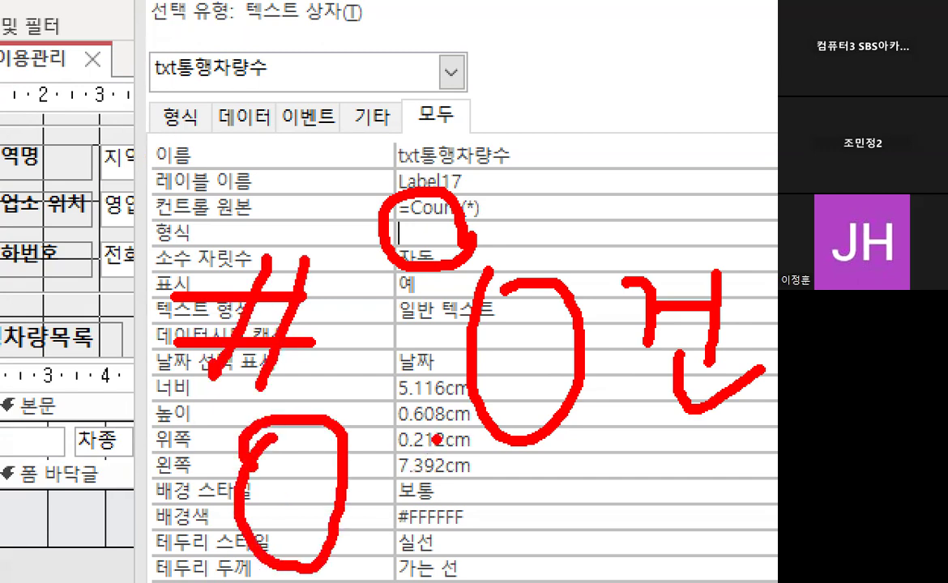
left_click_drag(435, 427, 375, 551)
left_click_drag(371, 420, 436, 552)
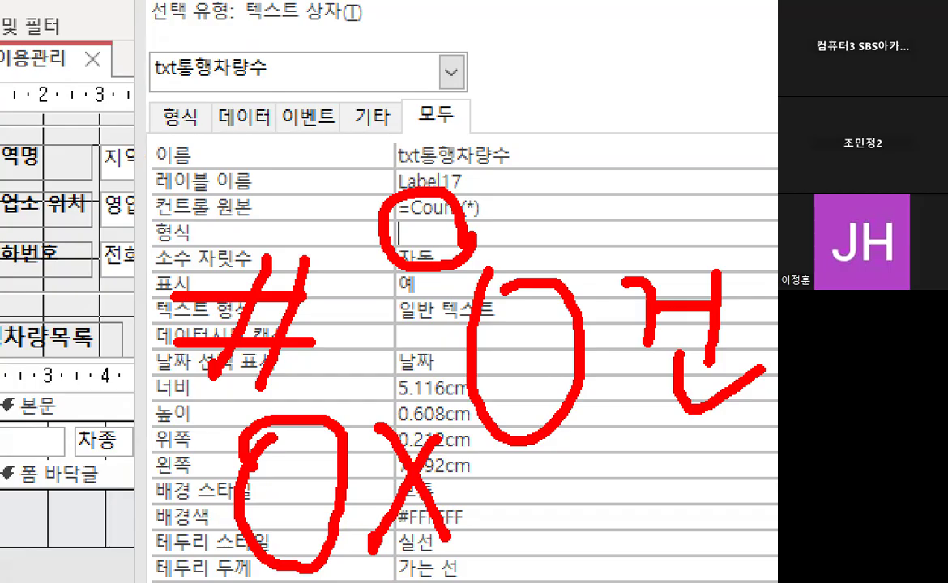
mouse_move(554, 402)
left_mouse_down()
mouse_move(473, 381)
mouse_move(597, 395)
left_mouse_up()
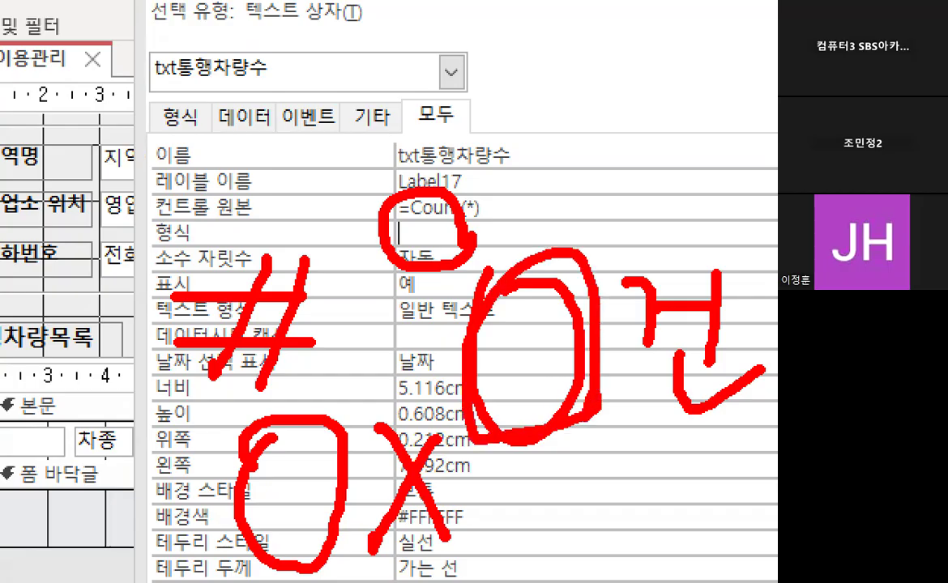
key("Escape")
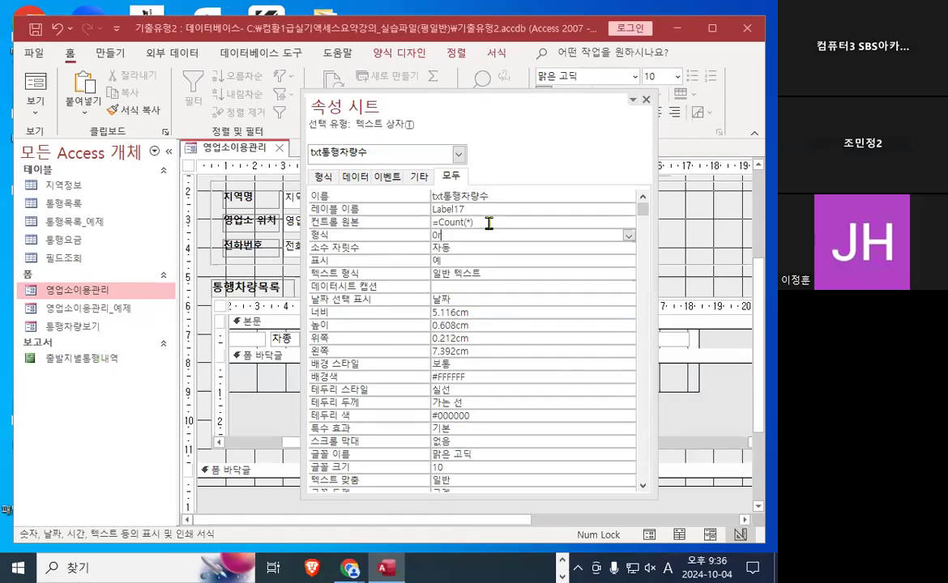
key("Hangul")
type("ㄱ")
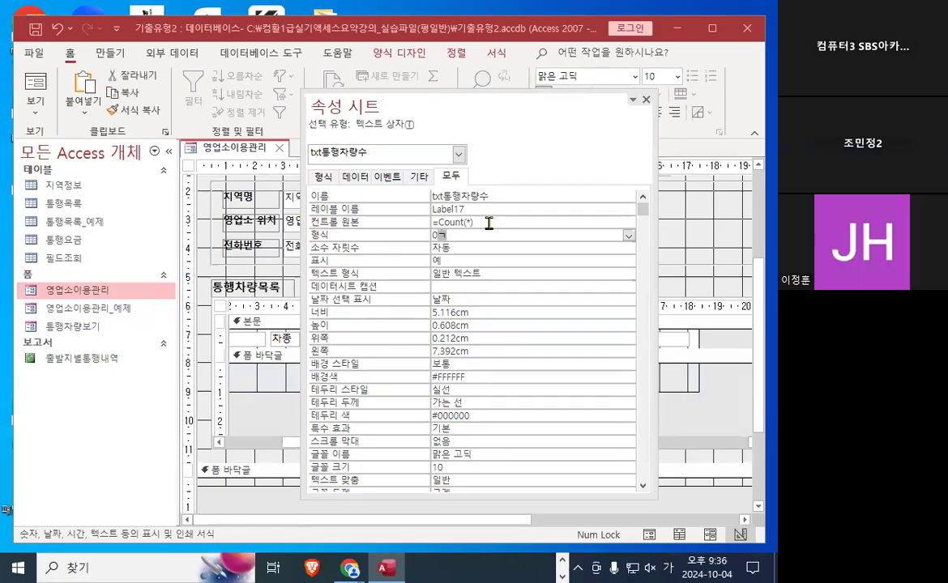
type("ㅓㄴ")
key("Return")
Examine the 형식 entry of the text box and how the literal 건 is written in it.
key("ctrl+1")
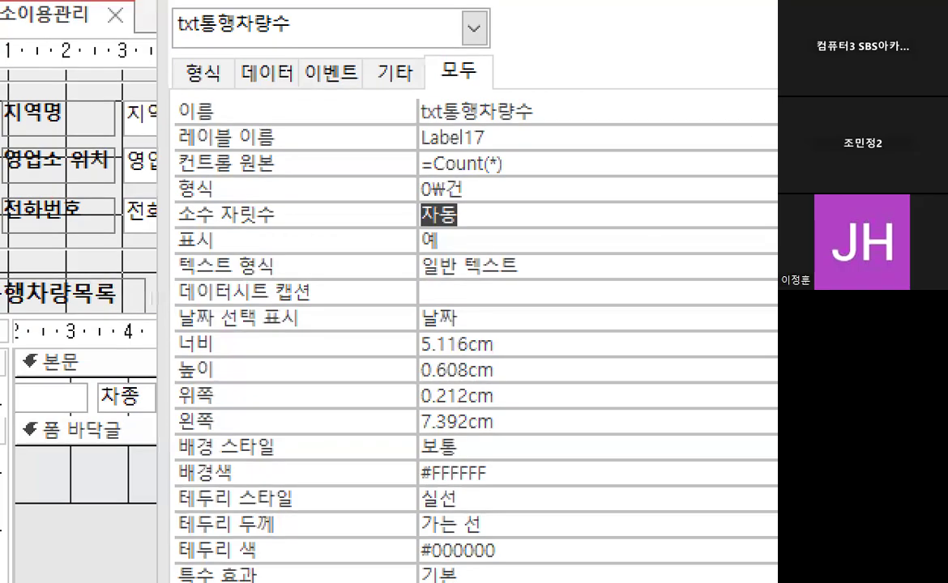
mouse_move(468, 189)
left_mouse_down()
mouse_move(405, 201)
mouse_move(397, 154)
mouse_move(474, 212)
left_mouse_up()
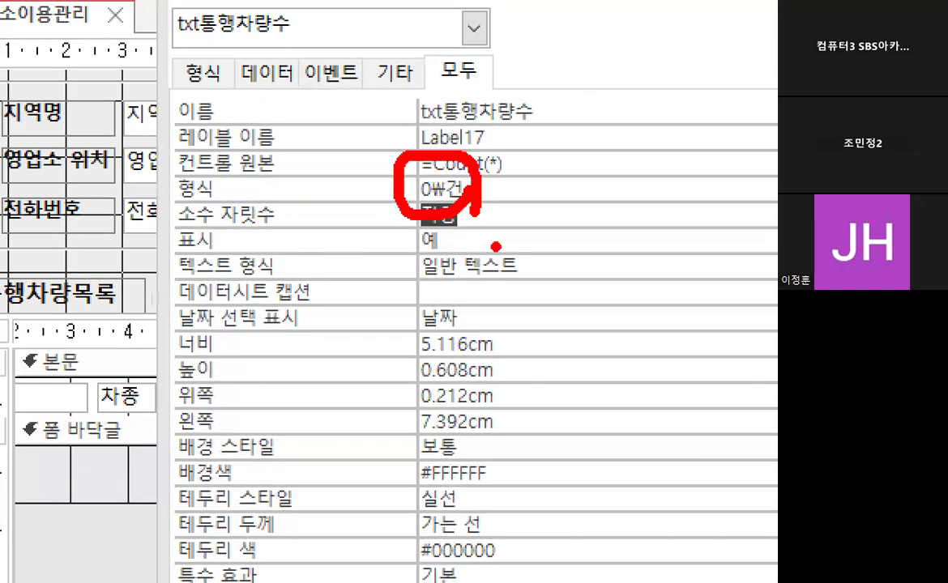
mouse_move(567, 162)
left_mouse_down()
mouse_move(571, 235)
mouse_move(604, 182)
mouse_move(644, 174)
left_mouse_up()
left_click_drag(548, 199, 680, 197)
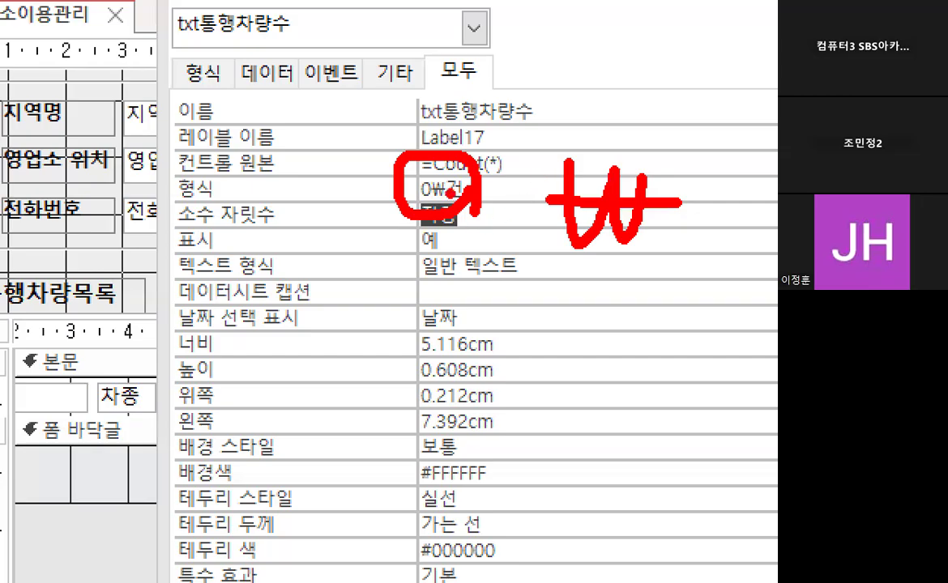
mouse_move(664, 162)
left_mouse_down()
mouse_move(692, 195)
mouse_move(729, 183)
mouse_move(738, 210)
mouse_move(762, 218)
left_mouse_up()
mouse_move(668, 243)
left_mouse_down()
mouse_move(539, 191)
mouse_move(670, 244)
left_mouse_up()
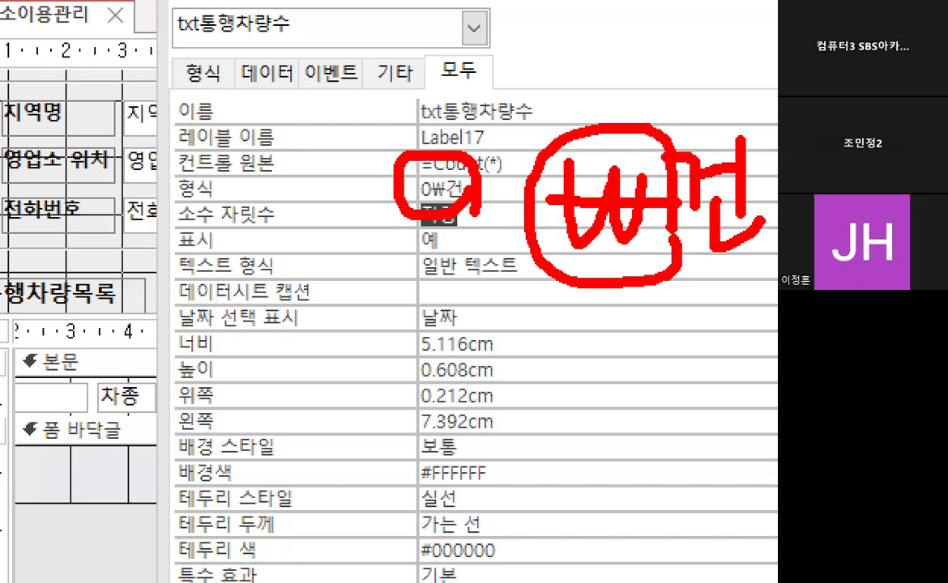
key("Escape")
key("ctrl+1")
mouse_move(423, 261)
left_mouse_down()
mouse_move(504, 253)
mouse_move(417, 266)
left_mouse_up()
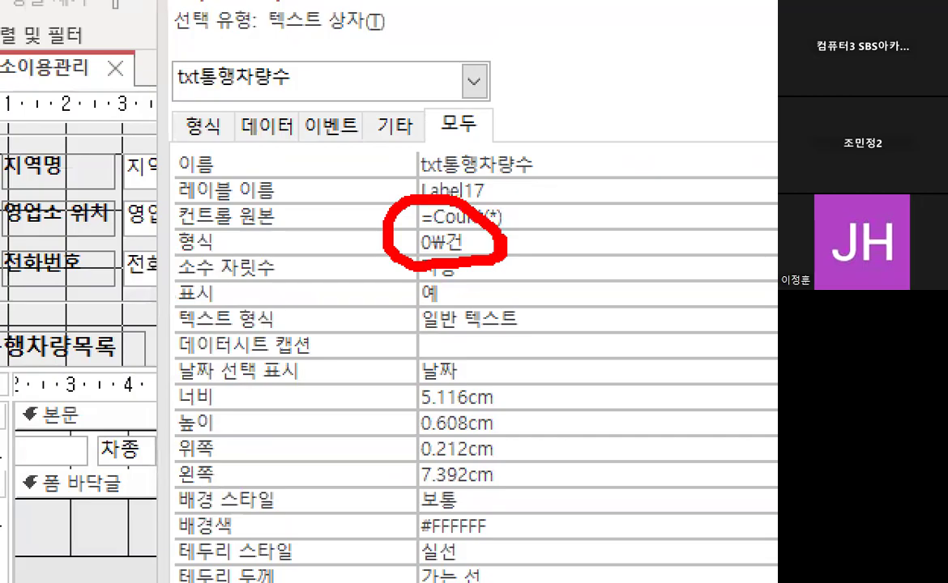
key("Escape")
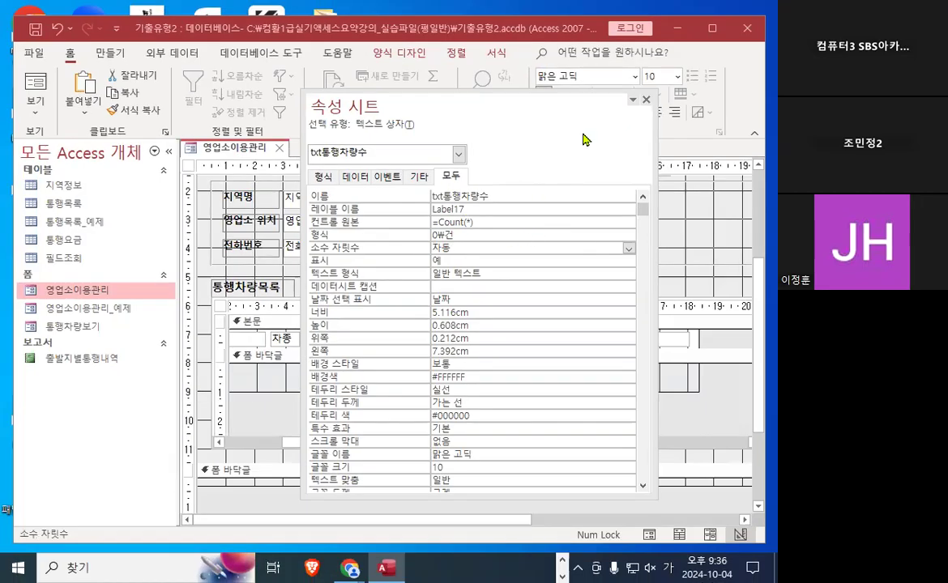
Save the 영업소이용관리 form and display it in form view to check the 통행 차량 수 box.
left_click_drag(473, 97, 567, 83)
left_click(35, 30)
left_click(35, 81)
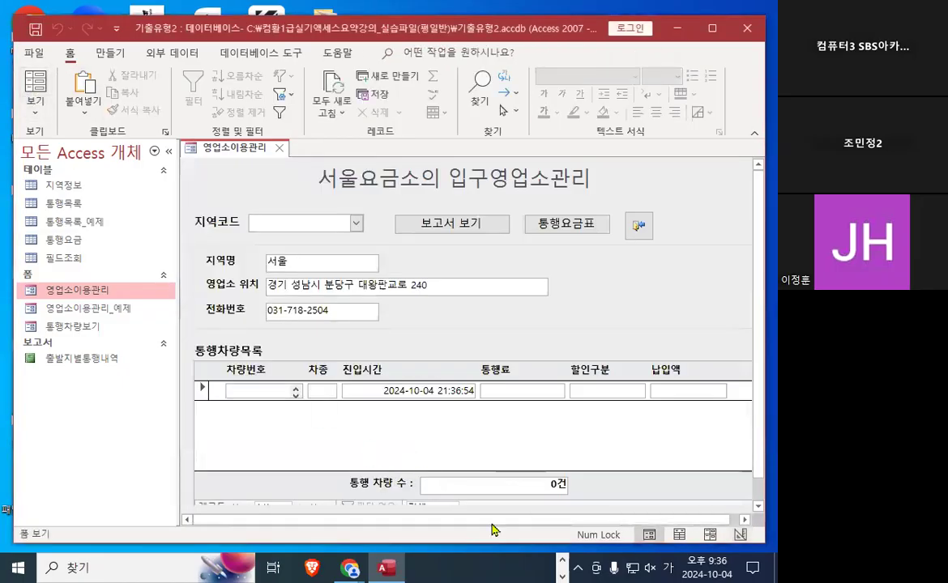
key("ctrl+1")
left_click_drag(591, 483, 577, 483)
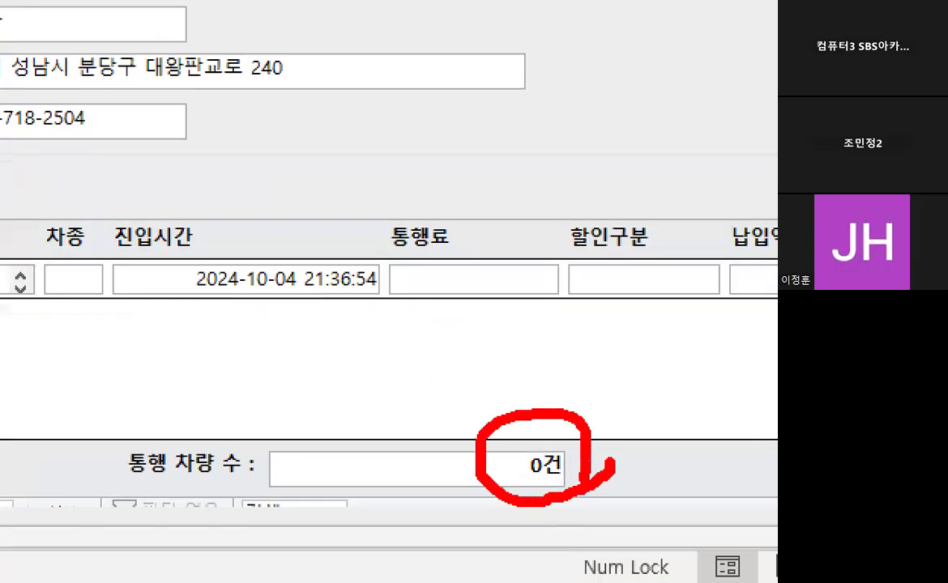
Examine the 지역코드 box and the 통행 차량 수 box of the 영업소이용관리 form in form view.
key("Escape")
key("ctrl+1")
mouse_move(346, 209)
left_mouse_down()
mouse_move(209, 171)
mouse_move(356, 280)
left_mouse_up()
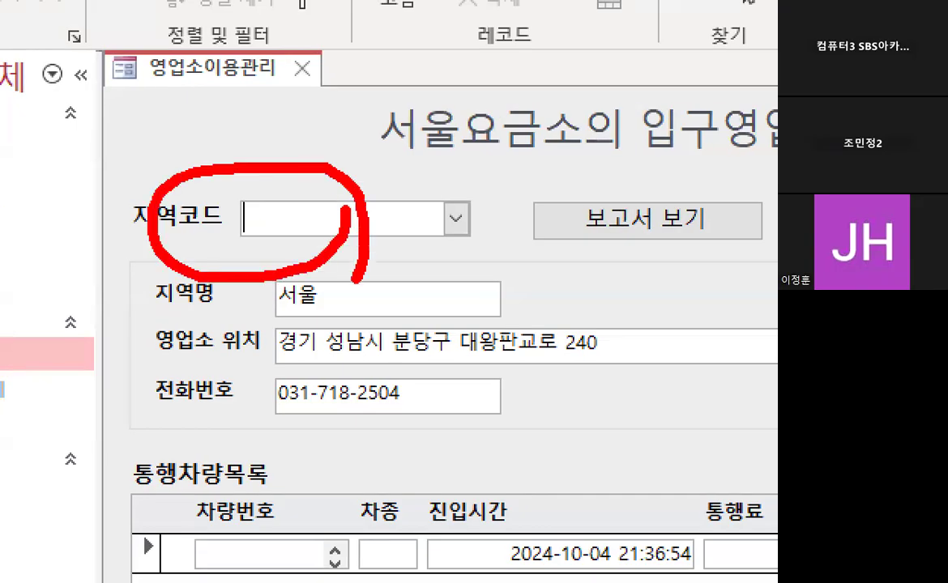
left_click_drag(225, 170, 344, 44)
key("Escape")
key("ctrl+1")
mouse_move(595, 491)
left_mouse_down()
mouse_move(523, 488)
mouse_move(599, 484)
left_mouse_up()
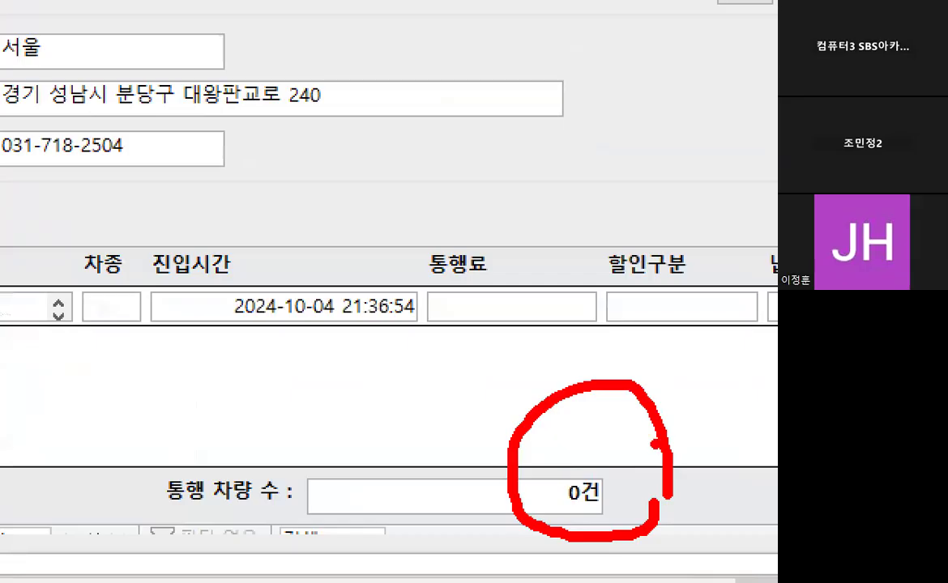
key("Escape")
mouse_move(321, 233)
left_mouse_down()
mouse_move(258, 228)
mouse_move(272, 215)
mouse_move(312, 209)
left_mouse_up()
mouse_move(606, 498)
left_mouse_down()
mouse_move(579, 509)
mouse_move(595, 512)
mouse_move(591, 492)
mouse_move(609, 495)
left_mouse_up()
left_click_drag(396, 371, 454, 342)
key("Escape")
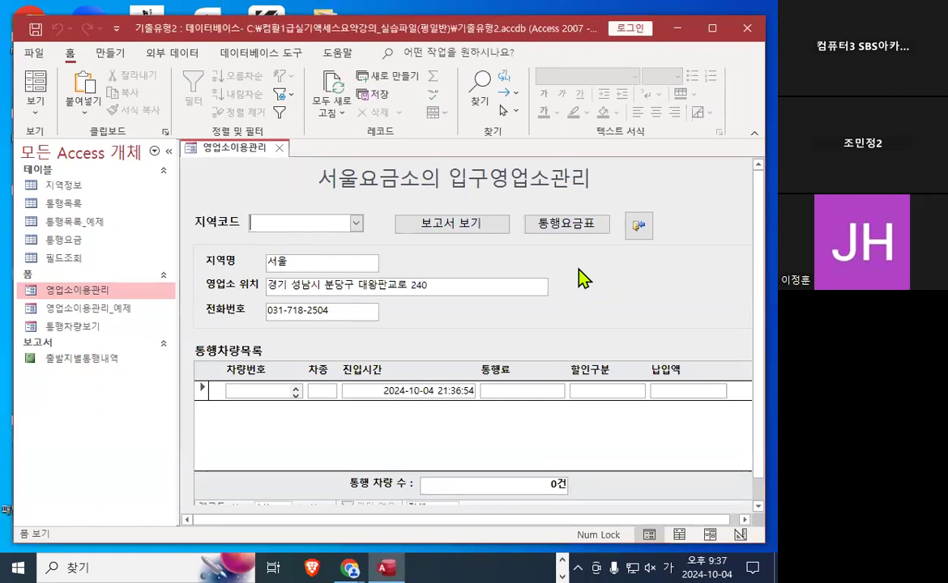
Return the 영업소이용관리 form to design view and close its property sheet.
left_click(35, 132)
left_click(73, 253)
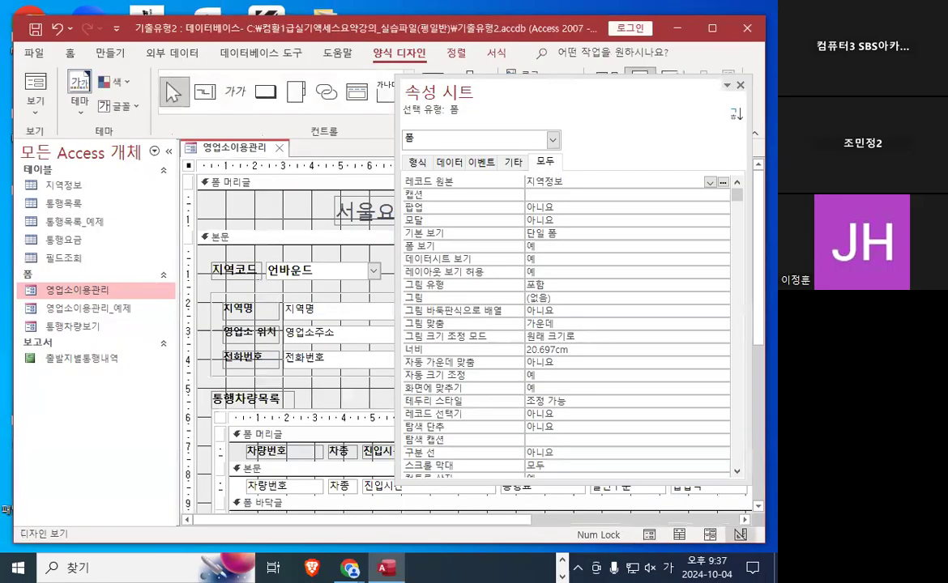
left_click(741, 84)
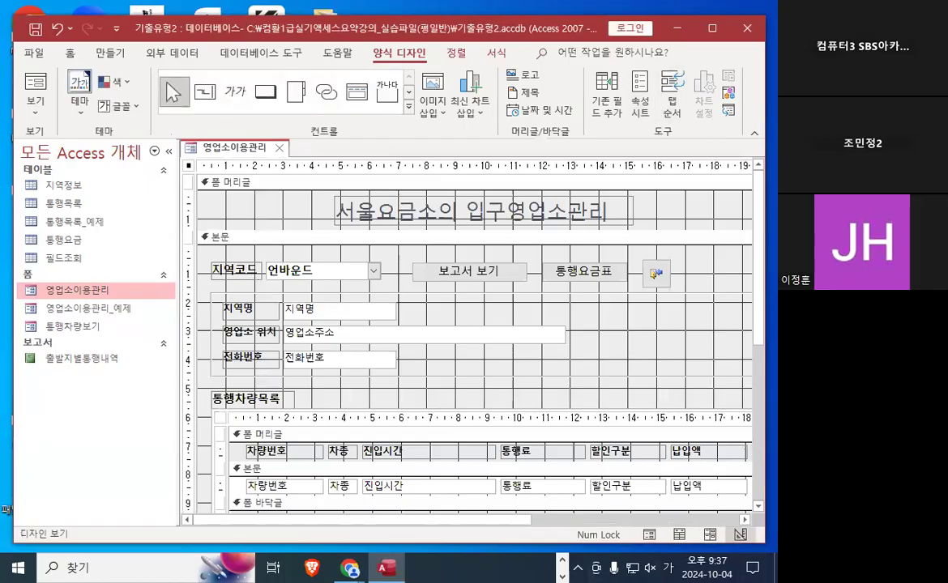
Switch to the Notepad lesson notes and review the 3번문항 entries on 컨트롤원본 and 형식 for txt통행차량수.
key("alt+Tab")
scroll(140, 338, "down", 3)
left_click_drag(203, 442, 349, 442)
scroll(349, 442, "down", 3)
left_click_drag(121, 345, 167, 344)
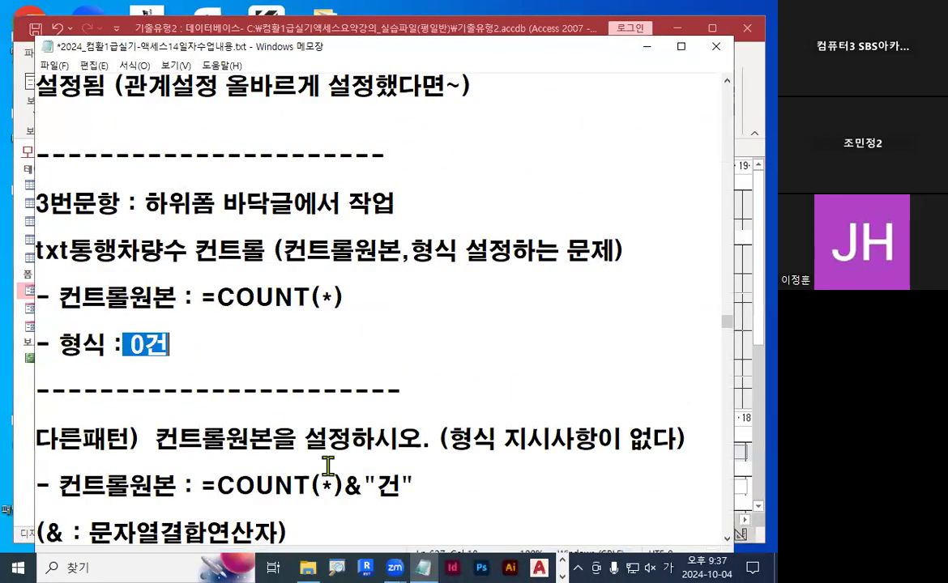
scroll(335, 469, "down", 1)
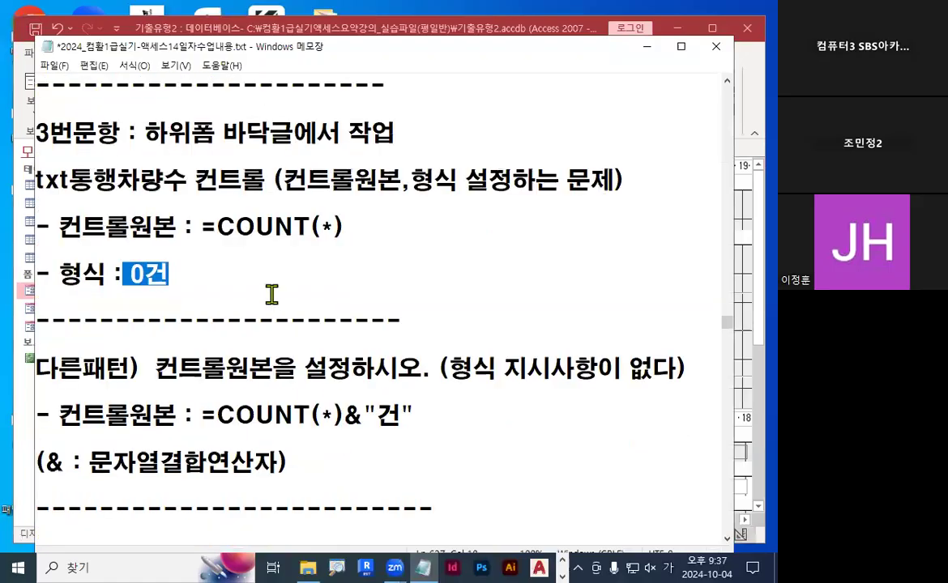
left_click(197, 226)
left_click_drag(197, 226, 364, 225)
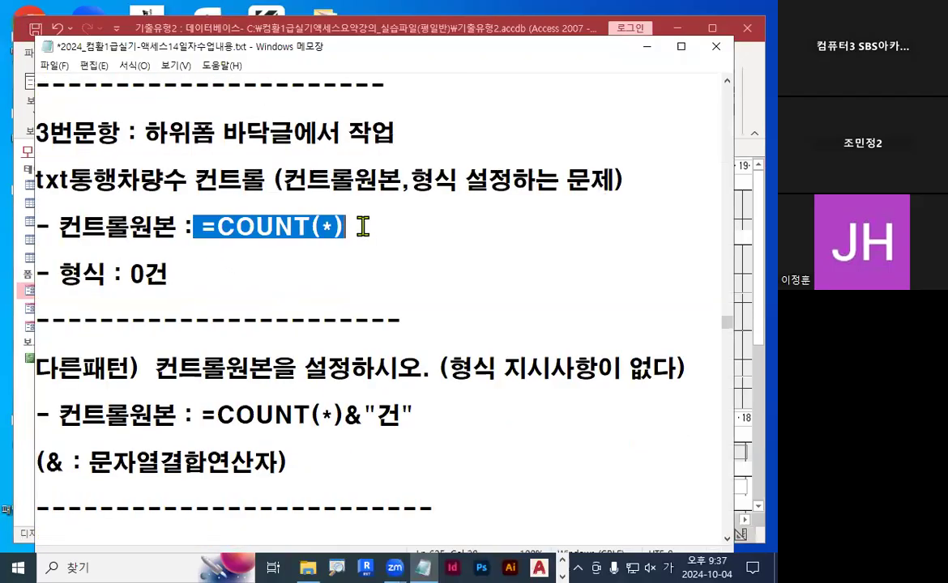
scroll(362, 227, "down", 1)
left_click_drag(281, 109, 385, 109)
left_click_drag(458, 109, 610, 108)
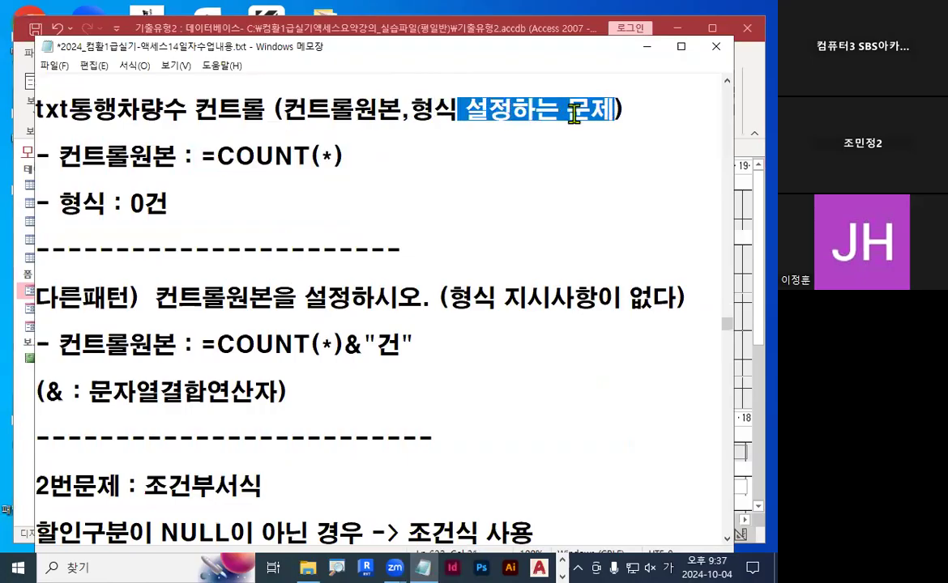
Compare the notes' 다른패턴 case, which has no 형식 instruction, with the task that sets both 컨트롤원본 and 형식.
left_click(446, 301)
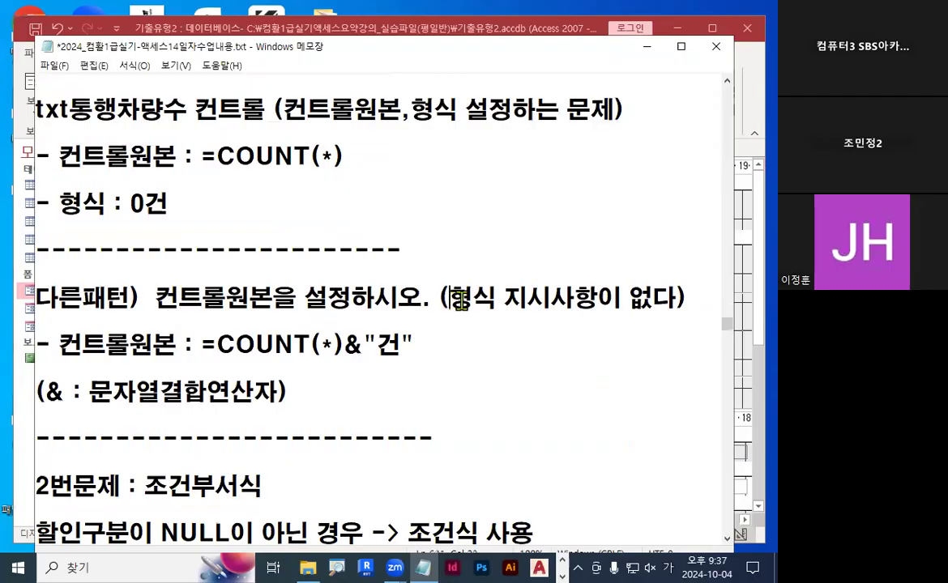
left_click_drag(503, 299, 654, 293)
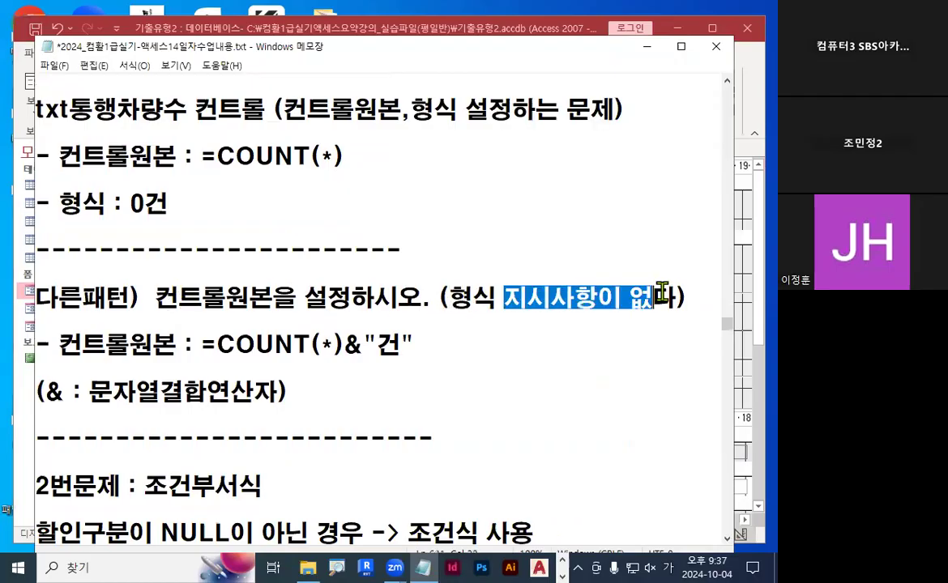
left_click_drag(159, 300, 415, 298)
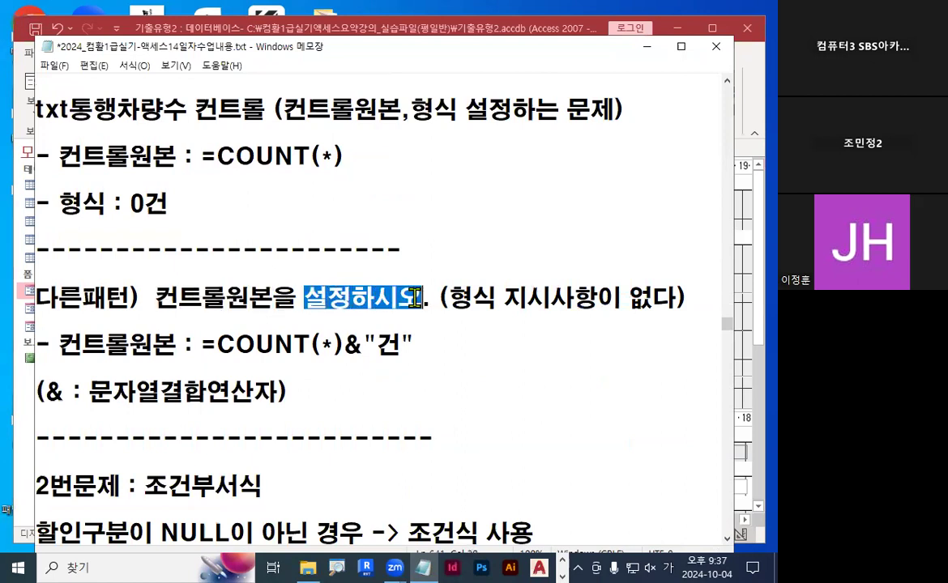
left_click_drag(410, 106, 459, 103)
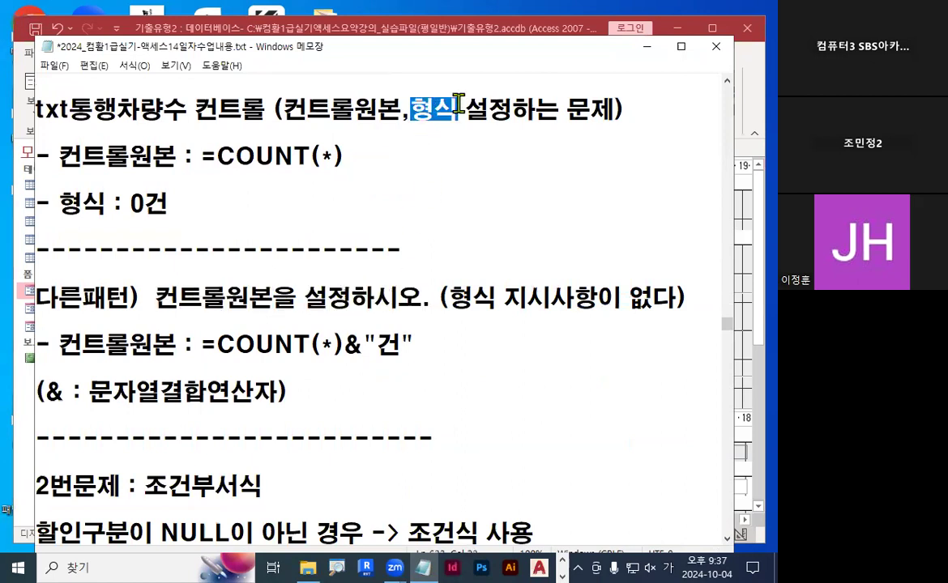
left_click(419, 100)
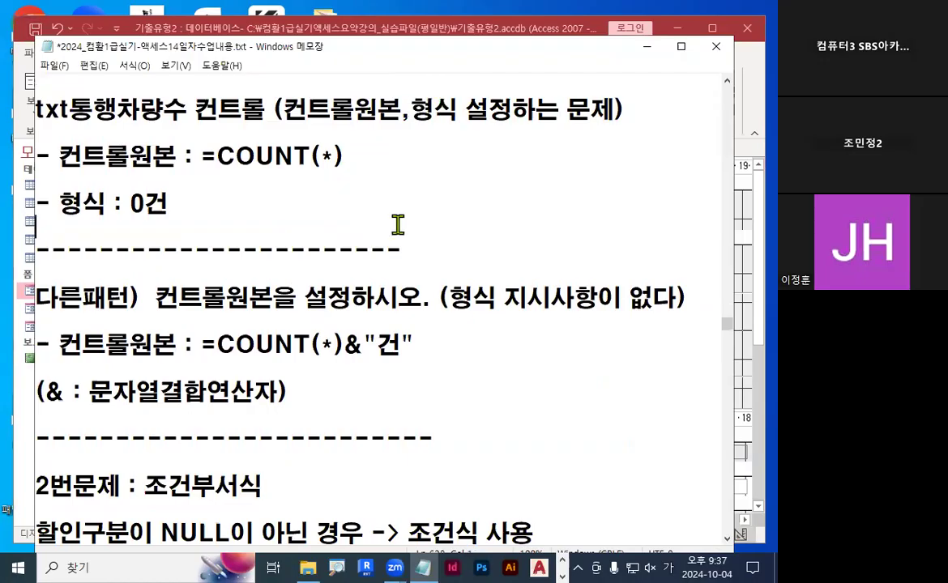
Examine the alternative expression =COUNT(*)&"건" in the notes and the explanation of the & operator.
left_click(364, 160)
scroll(361, 384, "down", 1)
left_click_drag(349, 277, 363, 277)
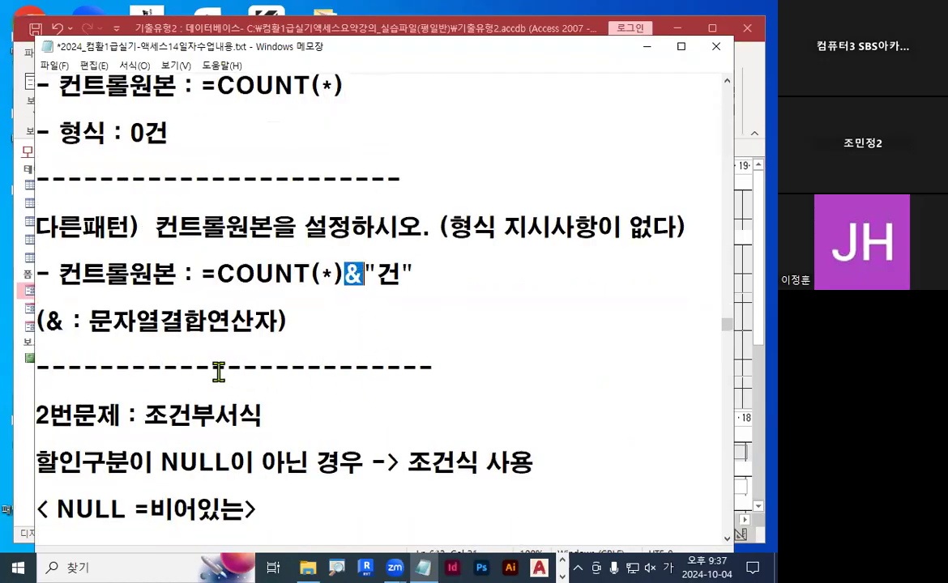
left_click_drag(36, 347, 295, 349)
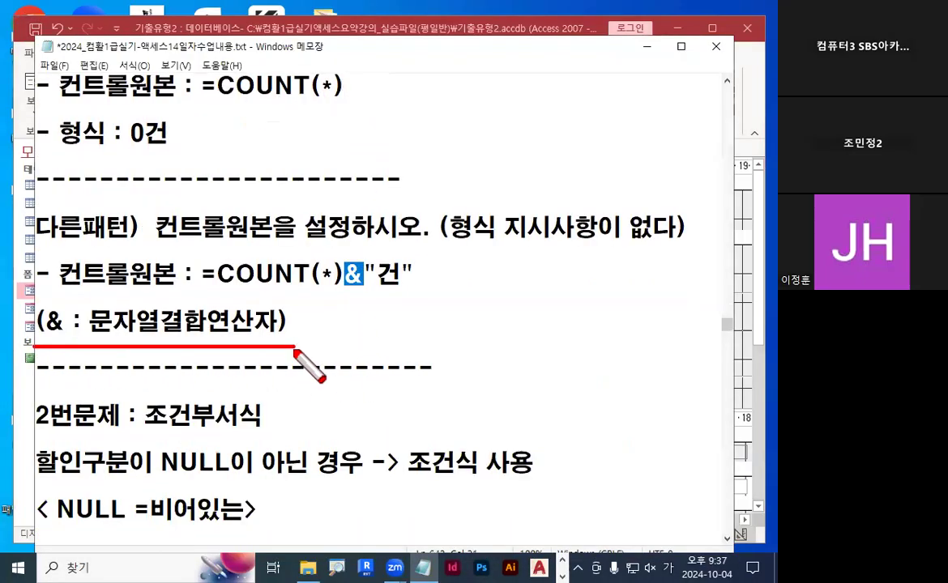
mouse_move(404, 297)
left_mouse_down()
mouse_move(347, 249)
mouse_move(415, 296)
left_mouse_up()
key("Escape")
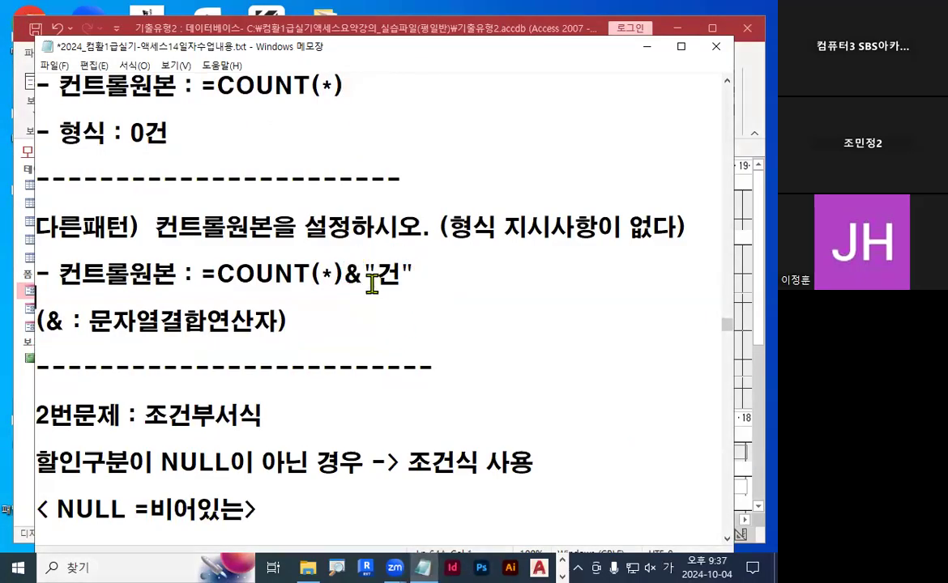
left_click_drag(344, 274, 414, 277)
left_click(411, 277)
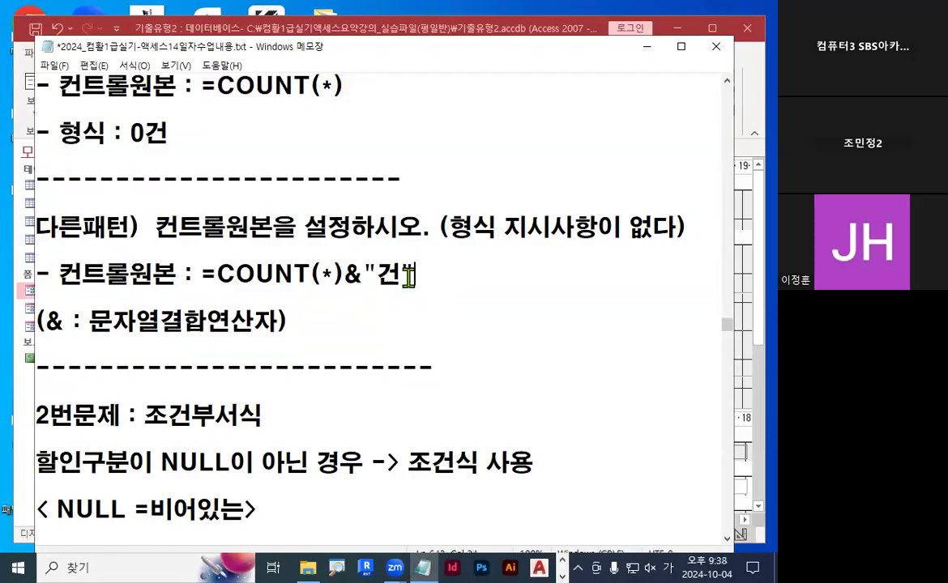
key("ctrl+1")
left_click(355, 283)
left_click_drag(303, 295, 444, 298)
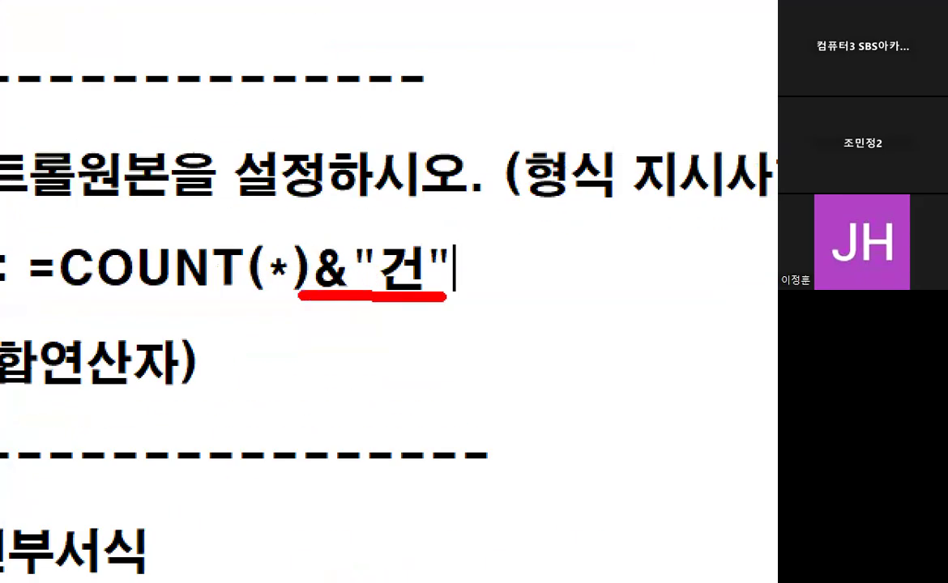
key("Escape")
left_click_drag(363, 275, 345, 275)
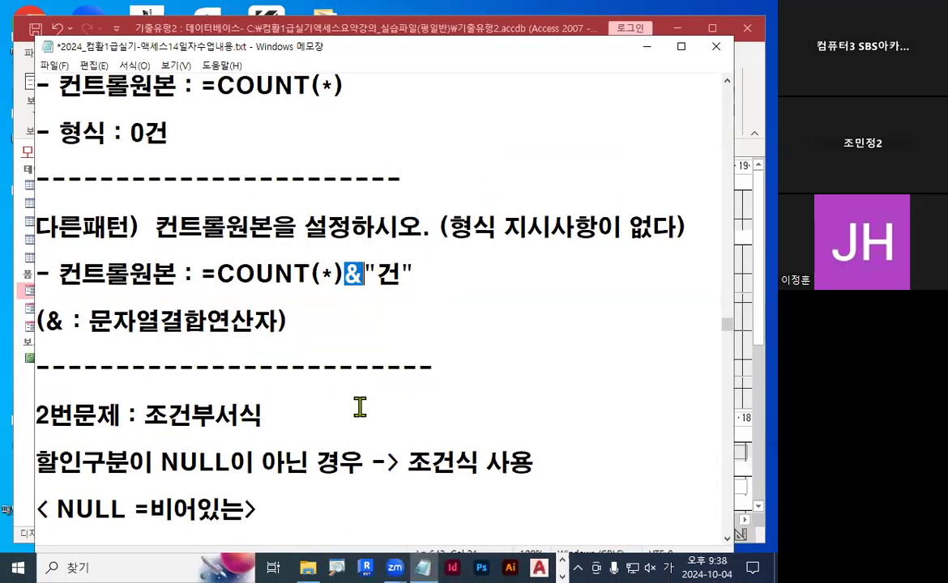
left_click(320, 366)
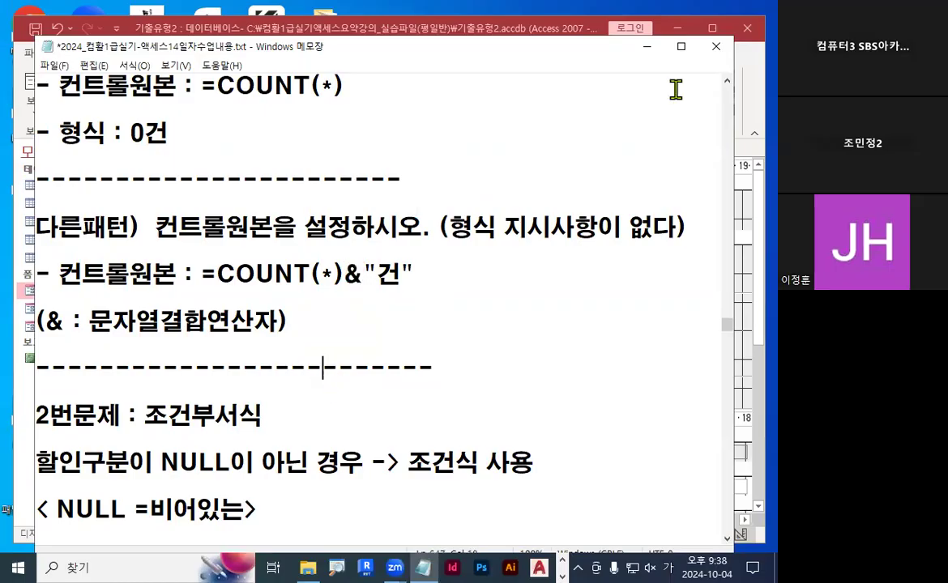
Put the notes away, then save and close the 영업소이용관리 form.
left_click(649, 47)
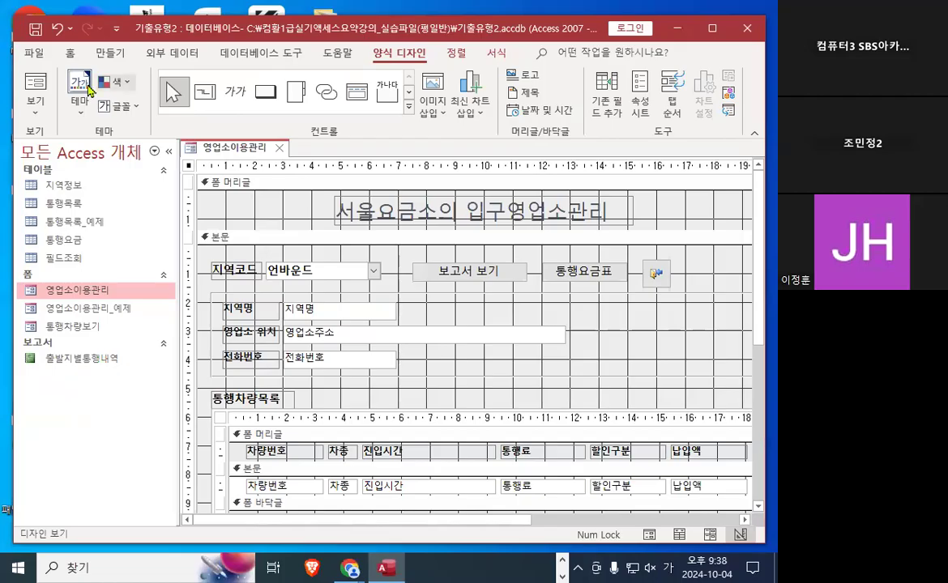
left_click(37, 32)
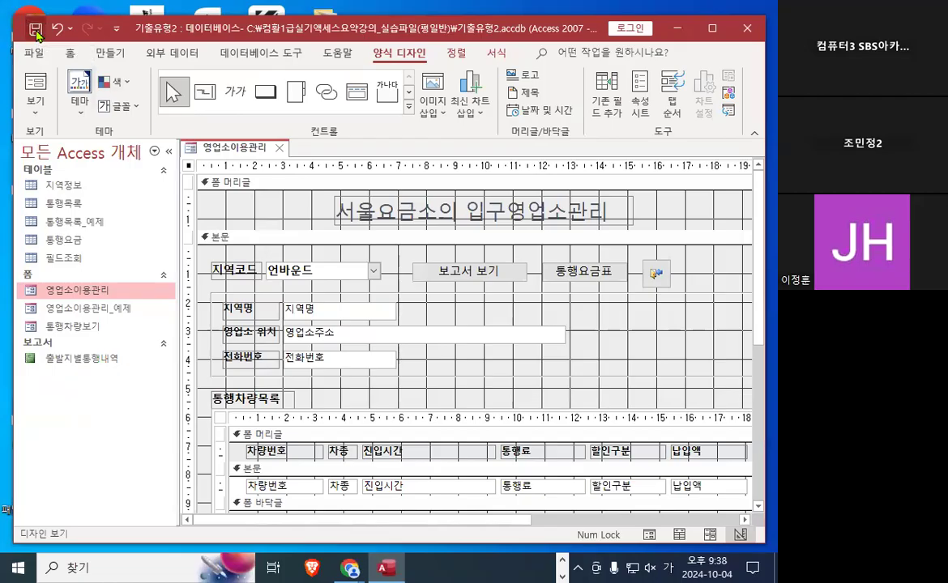
left_click(279, 149)
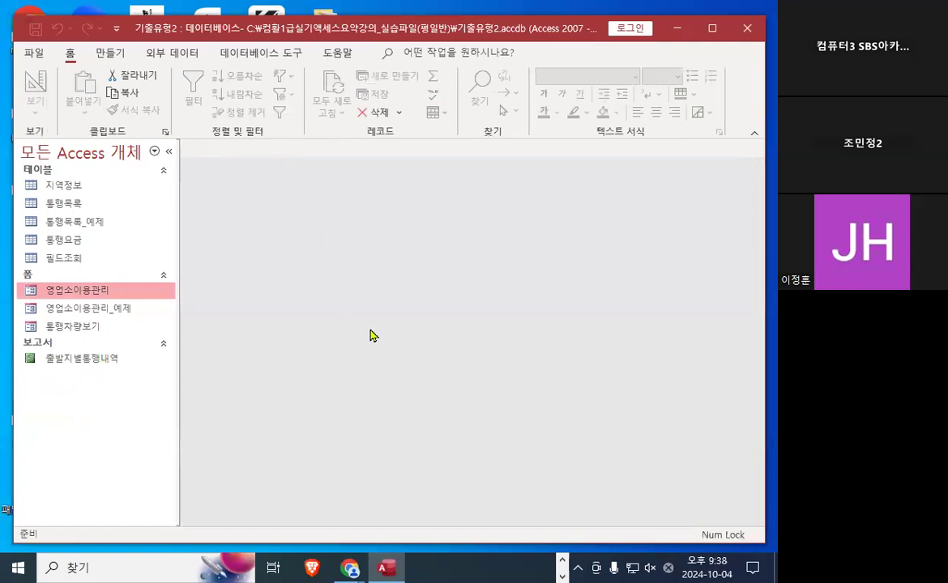
Open the 통행차량보기 form in design view.
left_click(81, 326)
mouse_move(152, 323)
left_mouse_down()
mouse_move(33, 364)
mouse_move(139, 332)
left_mouse_up()
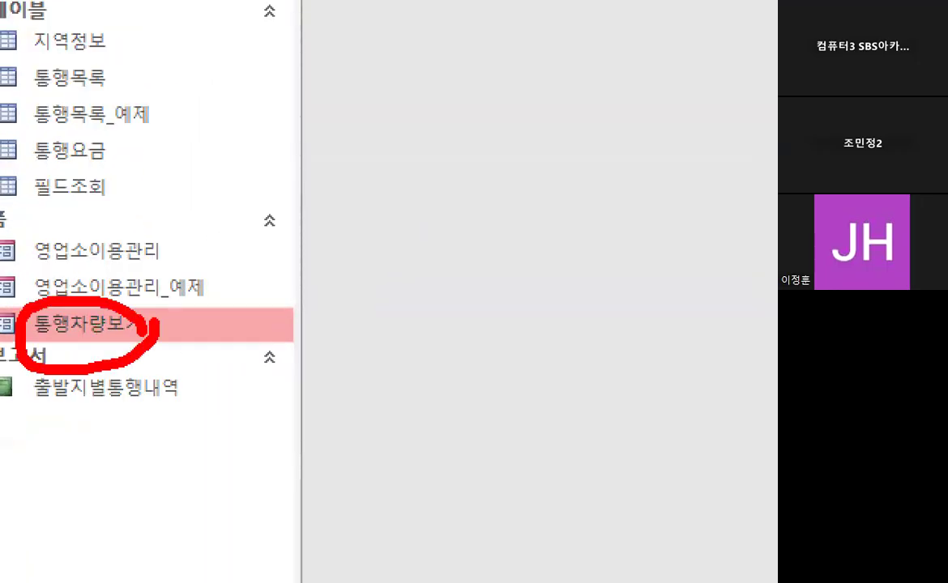
key("Escape")
right_click(78, 330)
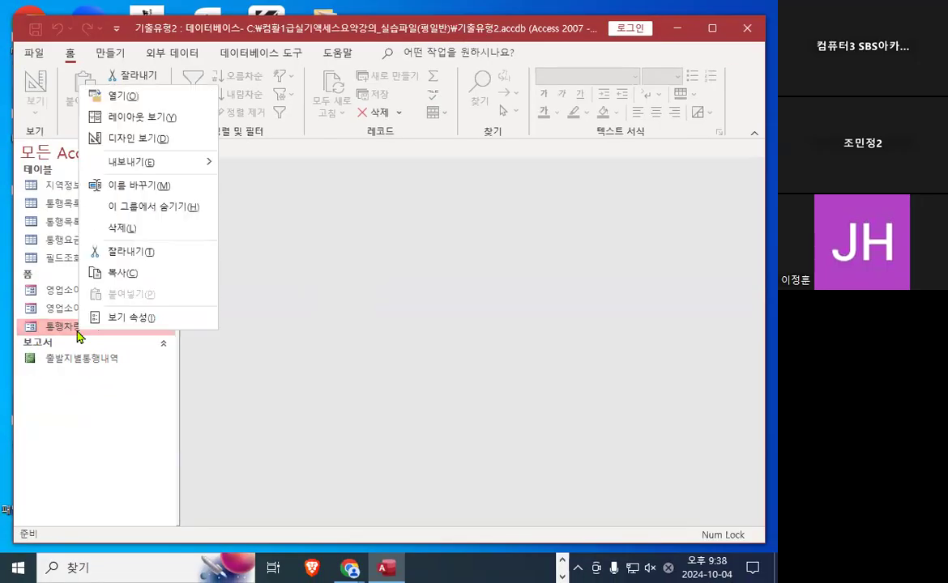
left_click(155, 139)
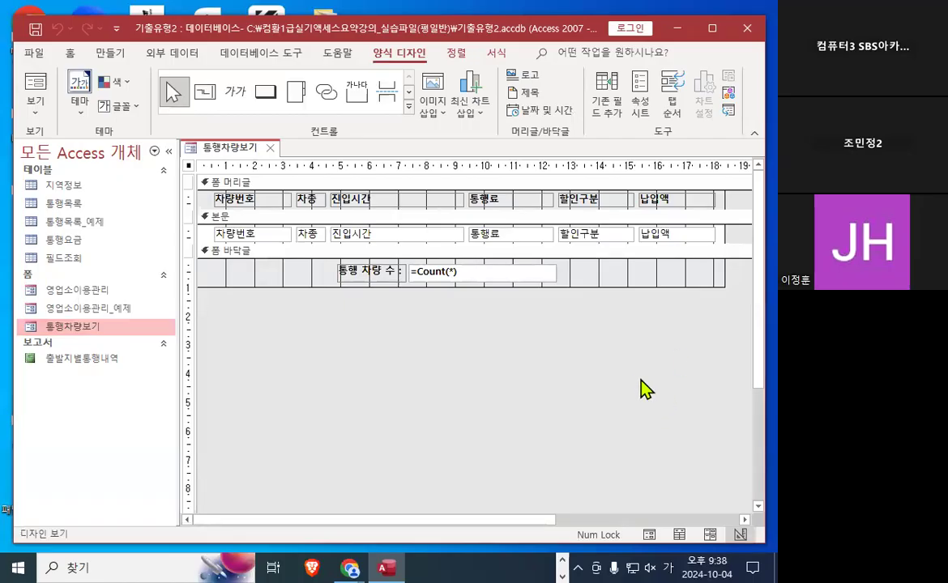
mouse_move(384, 395)
left_mouse_down()
mouse_move(377, 332)
mouse_move(409, 389)
left_mouse_up()
left_click_drag(427, 328, 418, 391)
left_click(439, 348)
left_click_drag(439, 348, 472, 379)
left_click_drag(502, 316, 503, 380)
left_click_drag(533, 302, 533, 387)
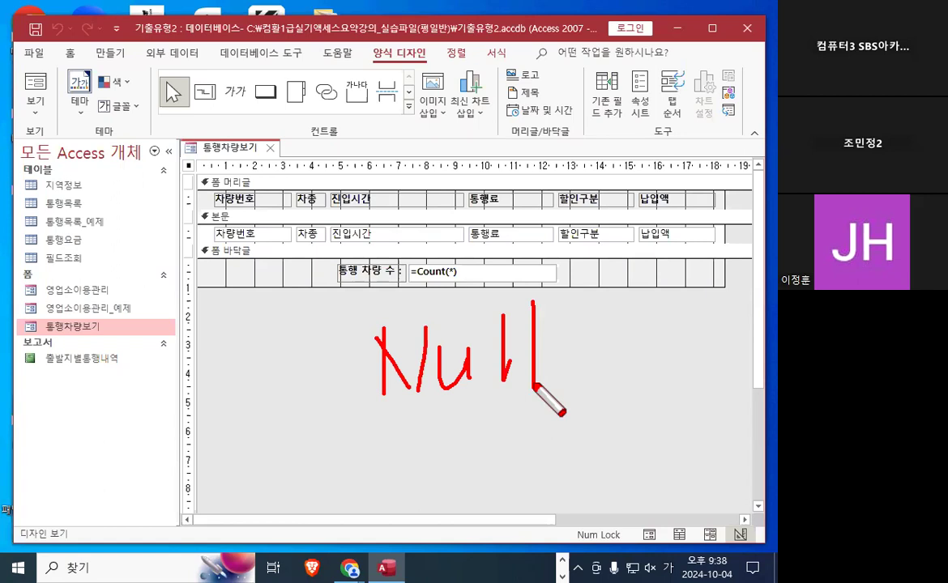
key("Escape")
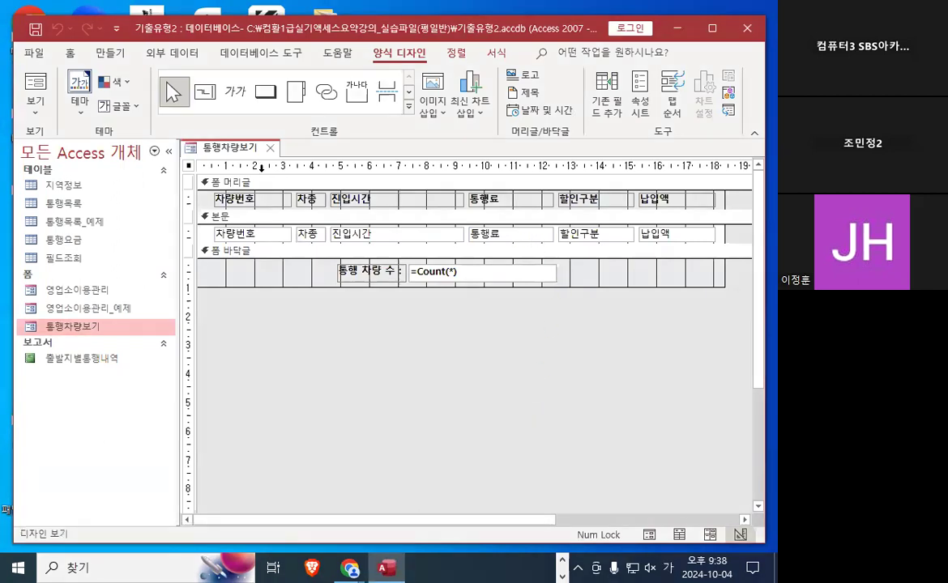
Display the 통행차량보기 form in form view to examine empty and filled 할인구분 fields, and return to design view.
left_click(36, 85)
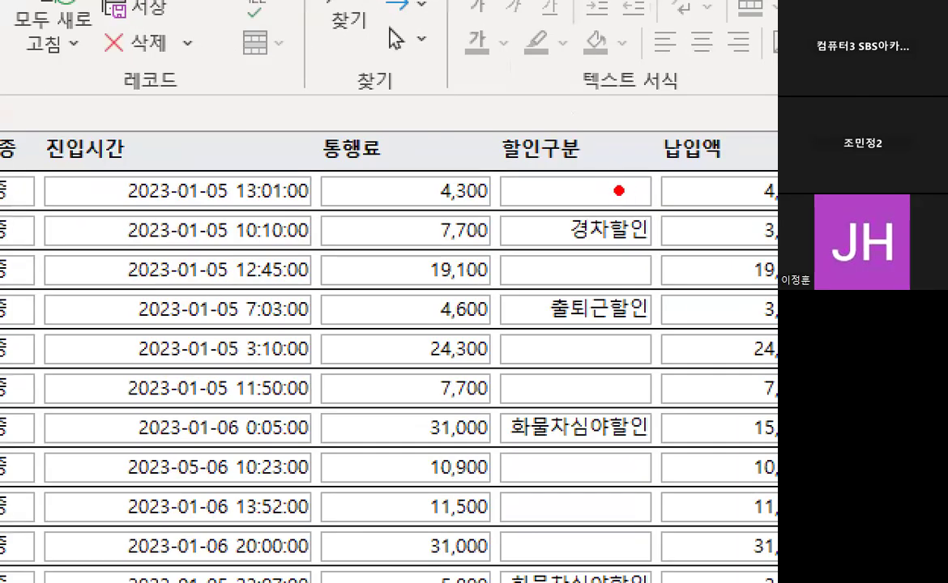
left_click_drag(603, 174, 636, 140)
mouse_move(595, 195)
left_mouse_down()
mouse_move(640, 147)
mouse_move(597, 192)
mouse_move(608, 185)
mouse_move(652, 243)
mouse_move(563, 217)
mouse_move(600, 206)
left_mouse_up()
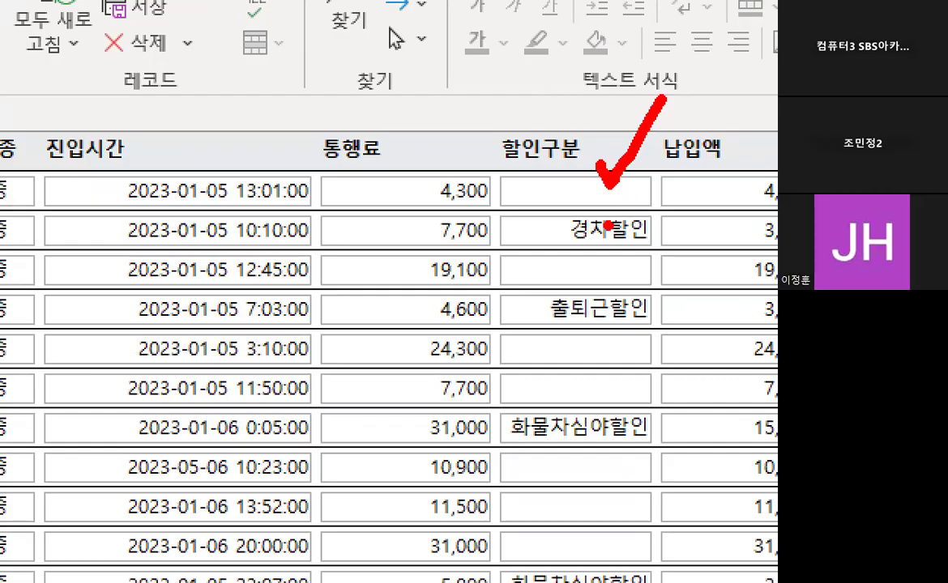
left_click_drag(288, 236, 567, 235)
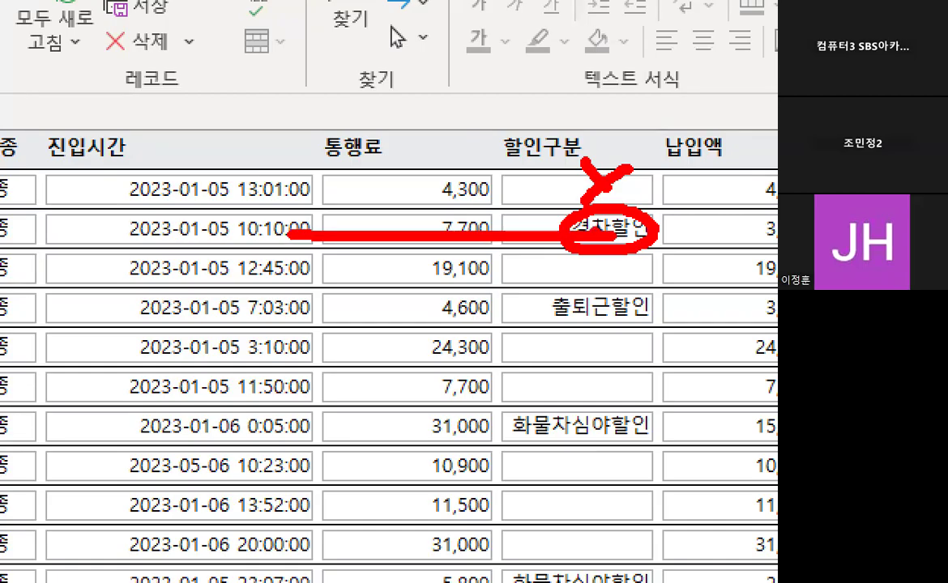
key("Escape")
key("ctrl+1")
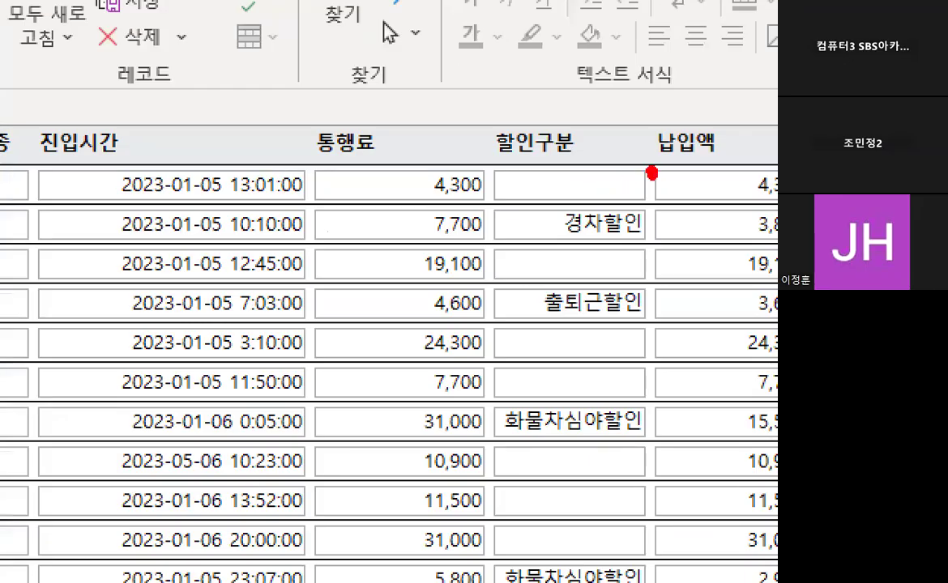
left_click_drag(658, 201, 624, 211)
key("Escape")
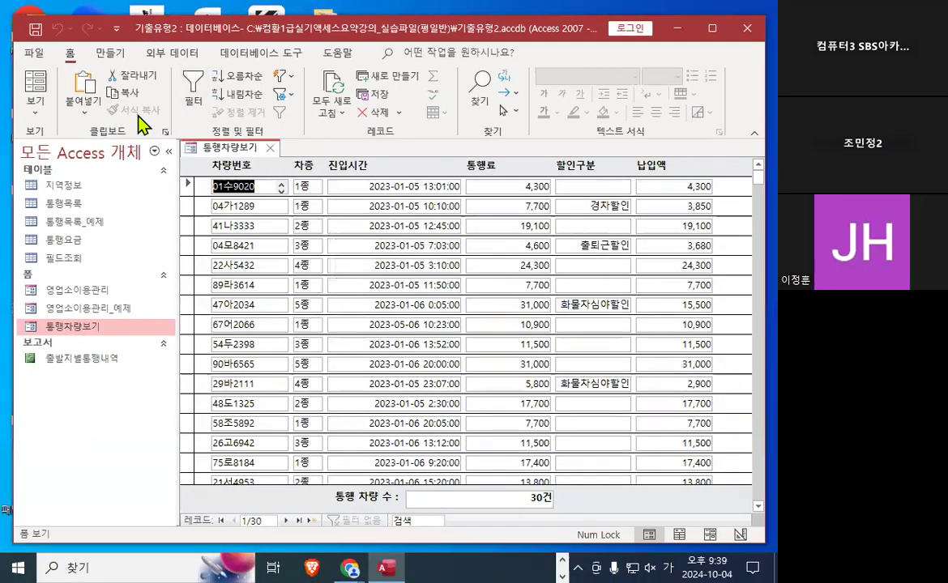
left_click(36, 113)
left_click(96, 249)
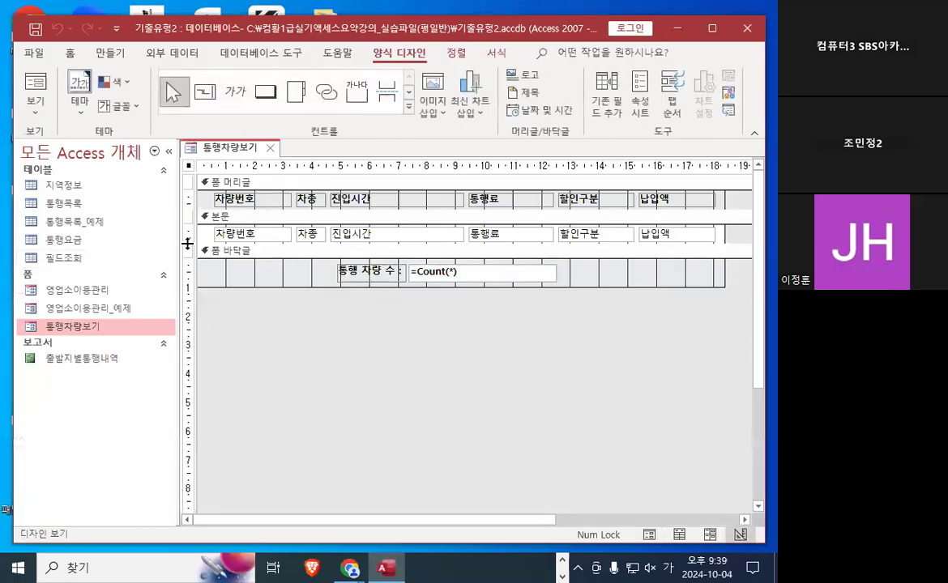
Select all the field controls in the 본문 section of the 통행차량보기 form.
key("ctrl+1")
left_click_drag(215, 245, 440, 245)
mouse_move(446, 166)
left_mouse_down()
mouse_move(459, 212)
mouse_move(600, 93)
left_mouse_up()
key("Escape")
left_click(186, 234)
key("ctrl+1")
mouse_move(642, 226)
left_mouse_down()
mouse_move(628, 240)
mouse_move(602, 217)
mouse_move(589, 251)
left_mouse_up()
key("Escape")
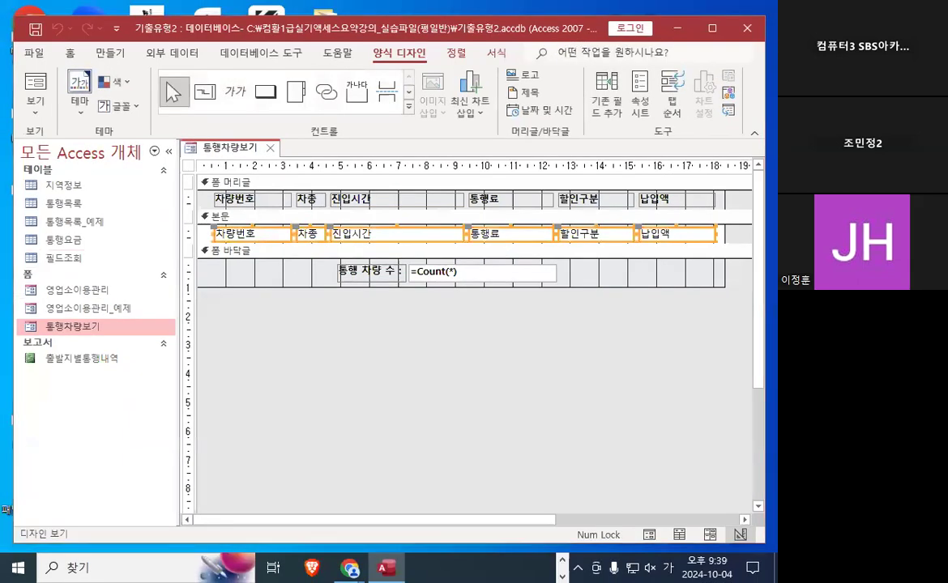
Open the conditional formatting rules manager for the selected 본문 controls.
key("ctrl+1")
mouse_move(501, 36)
left_mouse_down()
mouse_move(487, 55)
mouse_move(524, 44)
left_mouse_up()
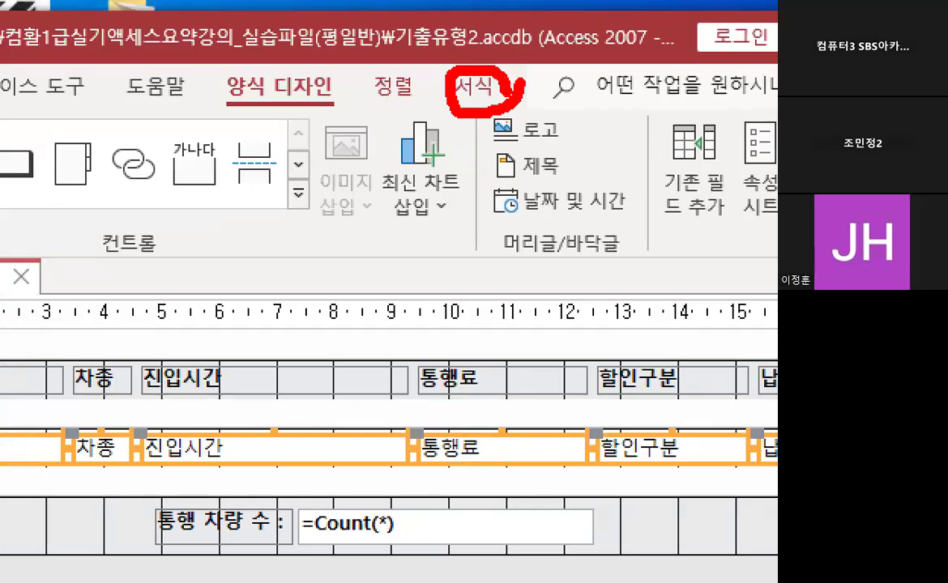
key("Escape")
left_click(499, 53)
key("ctrl+1")
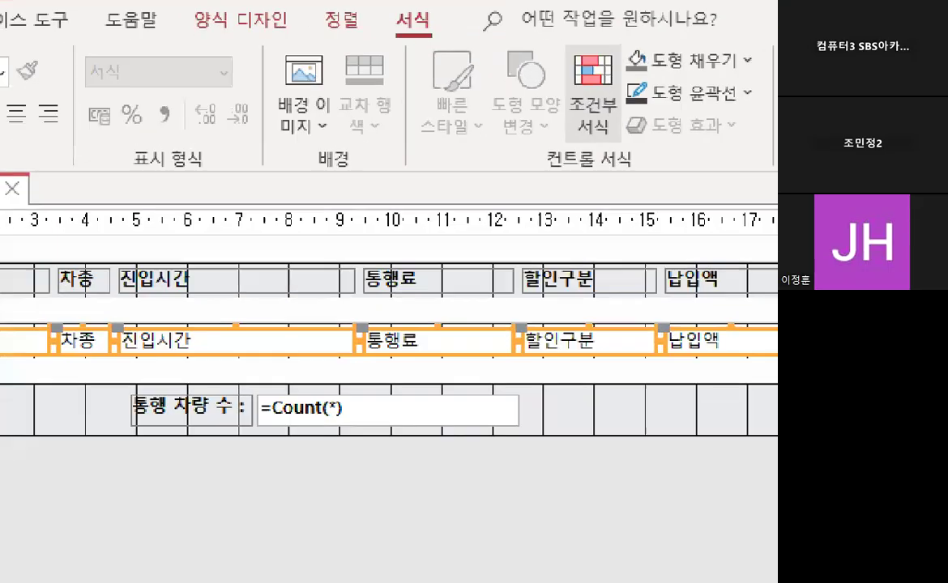
left_click(603, 95)
mouse_move(626, 118)
left_mouse_down()
mouse_move(563, 56)
mouse_move(627, 122)
left_mouse_up()
key("Escape")
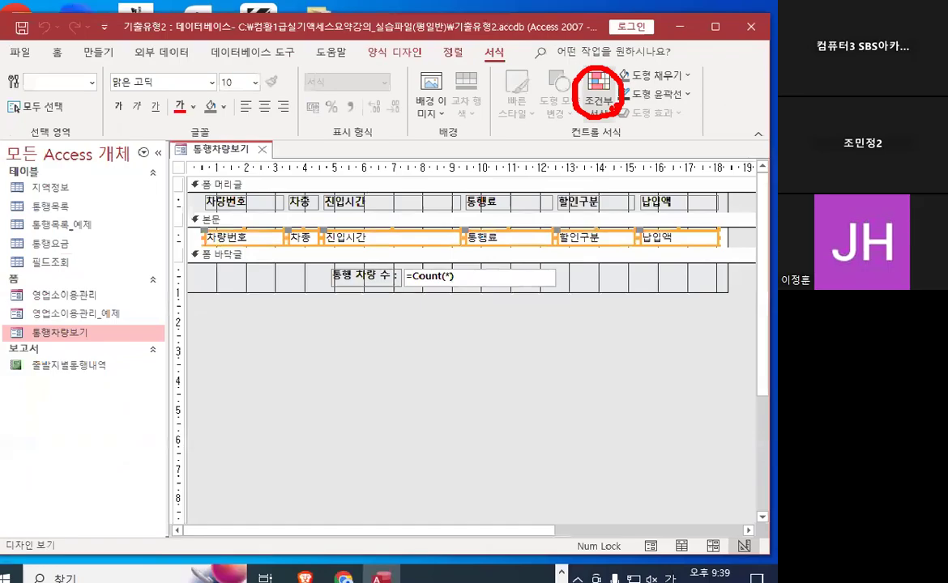
left_click(599, 109)
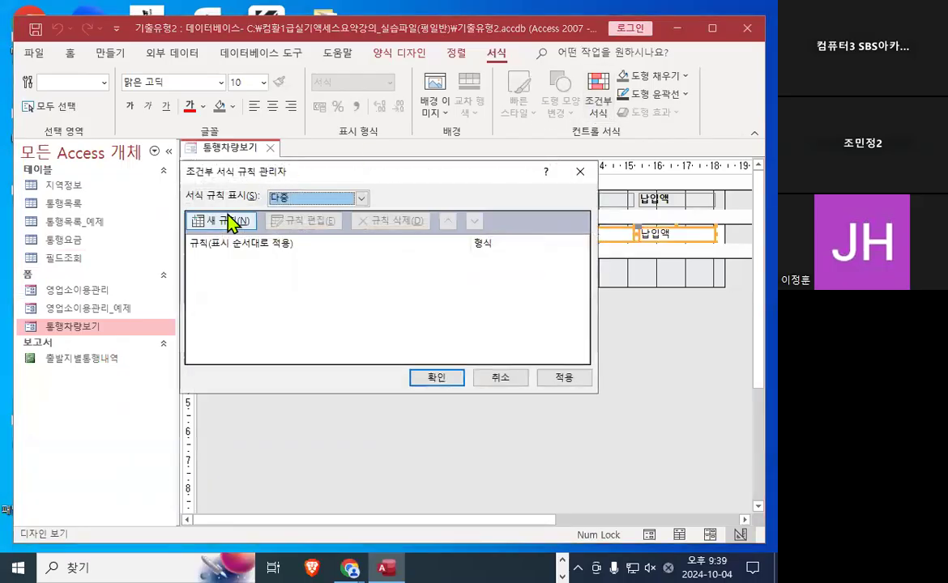
Create a new formatting rule and set its condition type to 식이, ready for an expression.
key("ctrl+1")
left_click(271, 196)
mouse_move(315, 210)
left_mouse_down()
mouse_move(302, 228)
mouse_move(262, 188)
mouse_move(276, 226)
left_mouse_up()
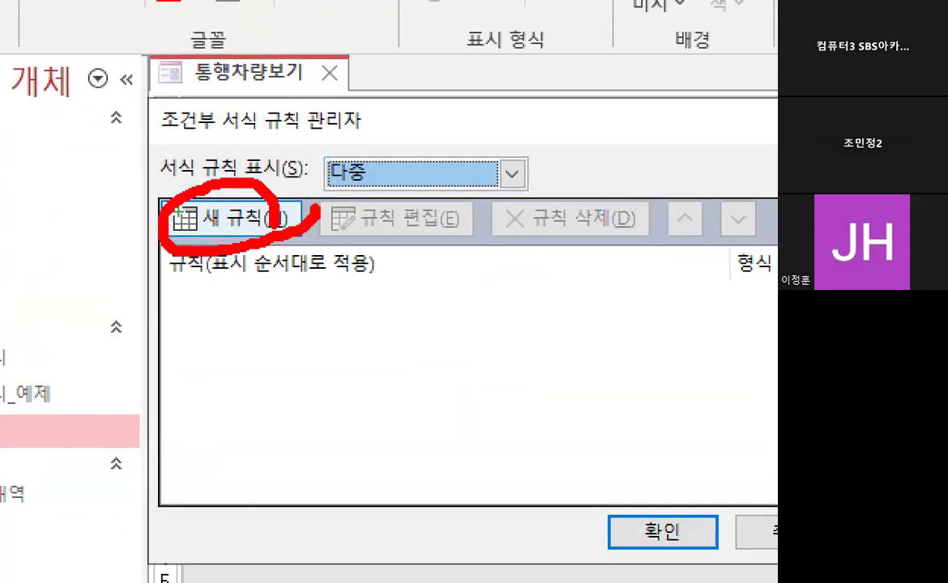
key("Escape")
left_click(212, 218)
key("ctrl+1")
left_click(205, 188)
mouse_move(204, 189)
left_mouse_down()
mouse_move(122, 217)
mouse_move(203, 187)
left_mouse_up()
key("Escape")
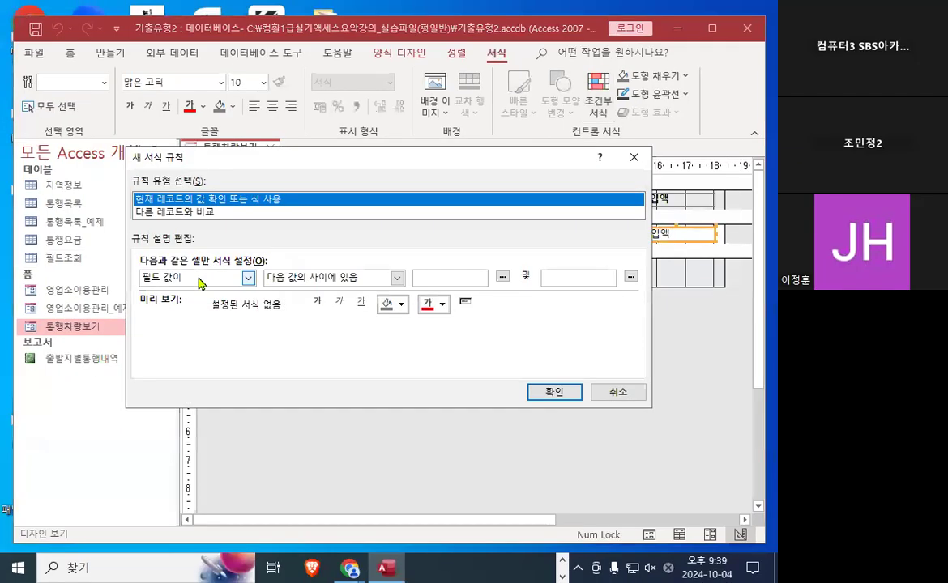
left_click(201, 282)
left_click(193, 308)
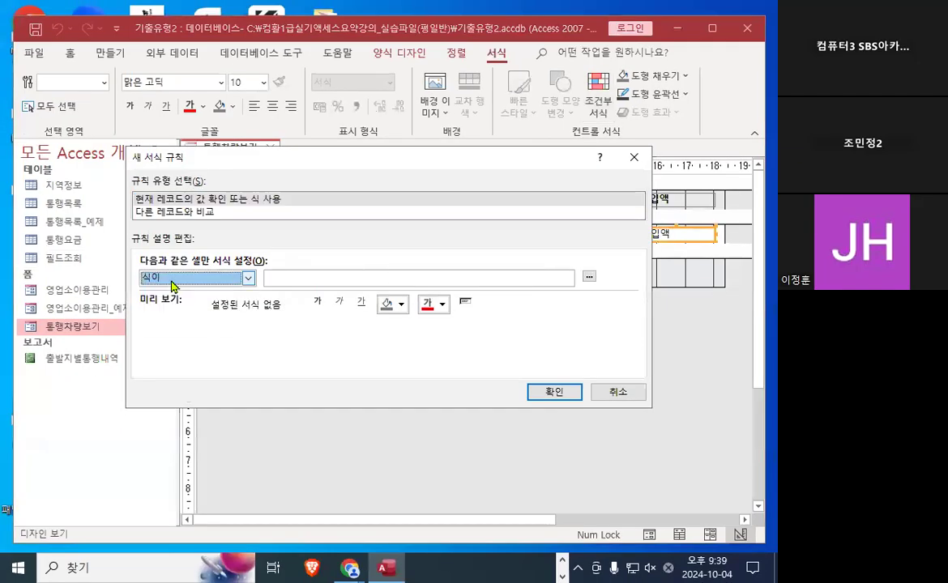
left_click(296, 277)
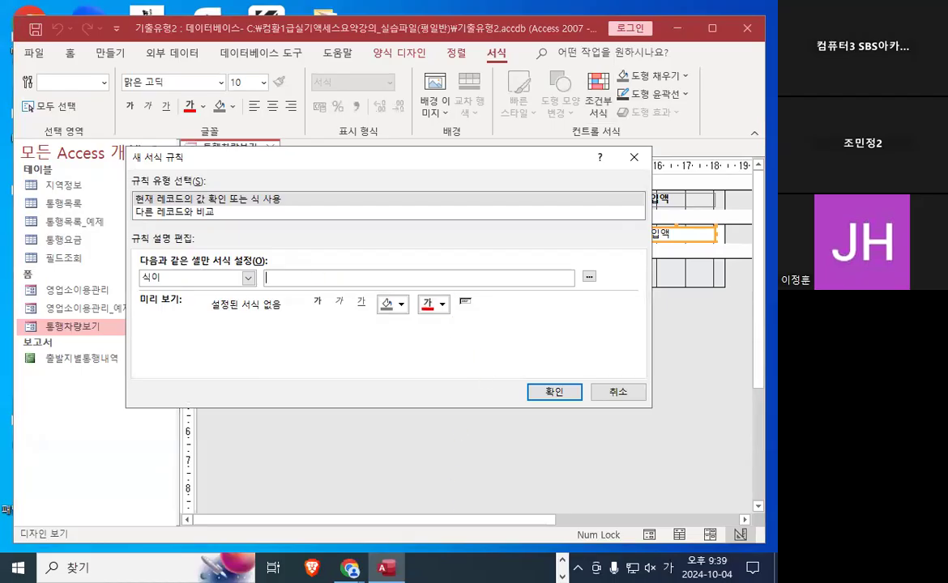
Switch to the Notepad notes and review the instructions for formatting records where 할인구분 is not NULL.
key("alt+Tab")
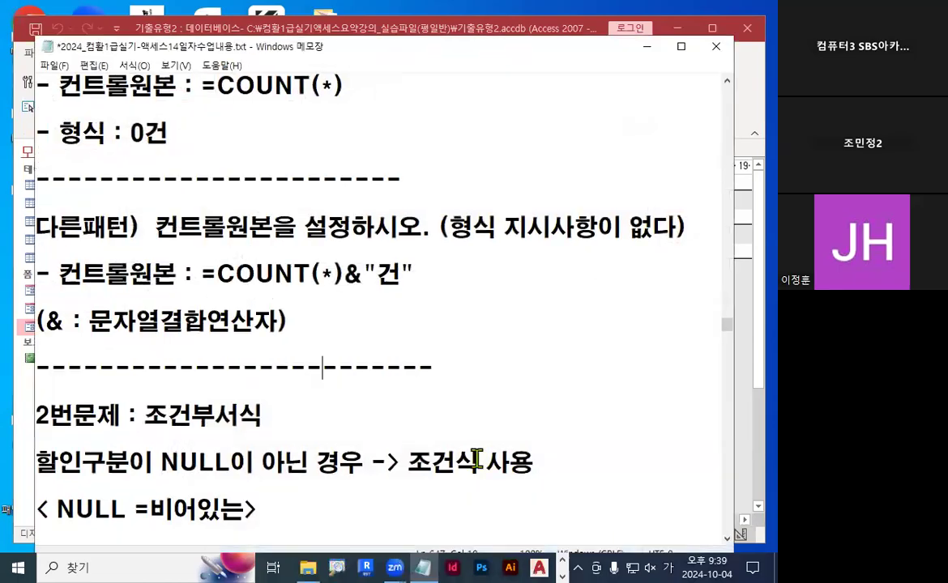
scroll(440, 423, "down", 2)
left_click_drag(56, 227, 247, 229)
left_click_drag(36, 178, 364, 179)
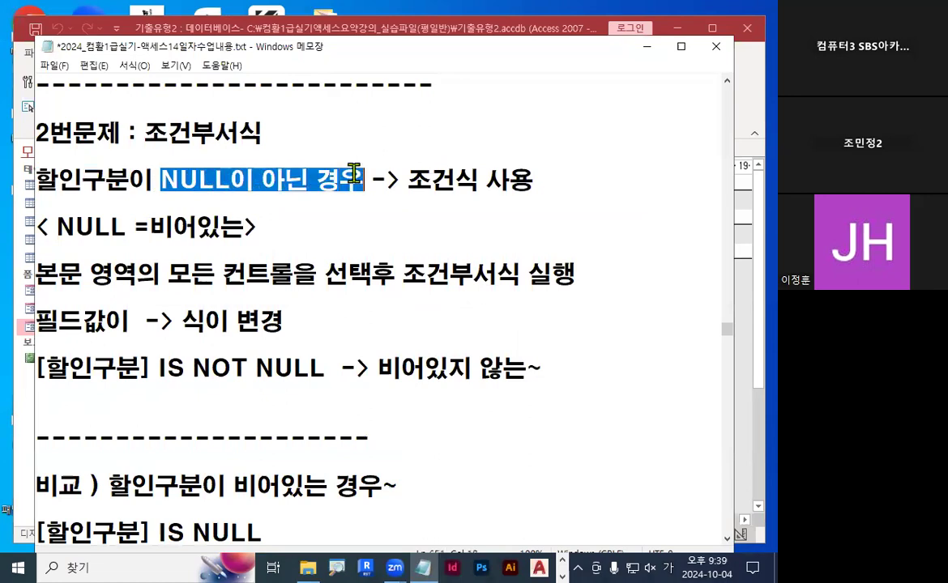
scroll(166, 308, "down", 1)
left_click(154, 298)
left_click_drag(161, 300, 343, 295)
left_click(251, 322)
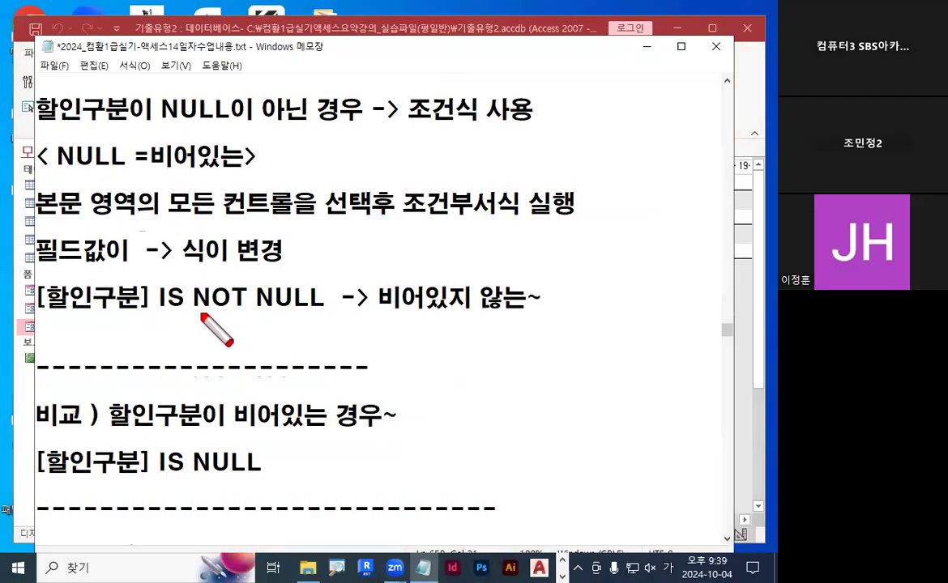
Examine the wording, spacing and meaning of the [할인구분] IS NOT NULL expression in the notes.
left_click_drag(195, 309, 318, 308)
mouse_move(214, 315)
left_mouse_down()
mouse_move(212, 279)
mouse_move(247, 292)
left_mouse_up()
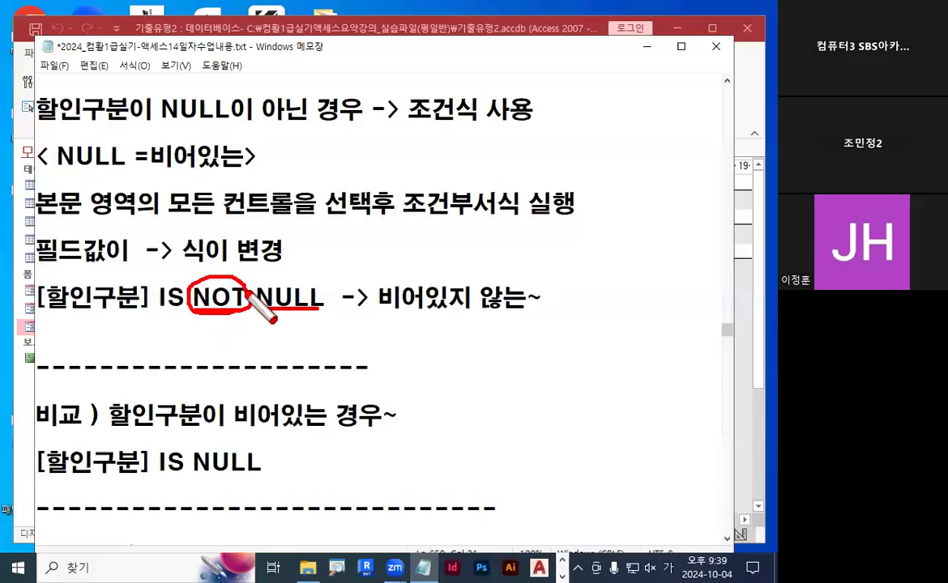
mouse_move(168, 261)
left_mouse_down()
mouse_move(176, 278)
mouse_move(187, 230)
left_mouse_up()
key("Escape")
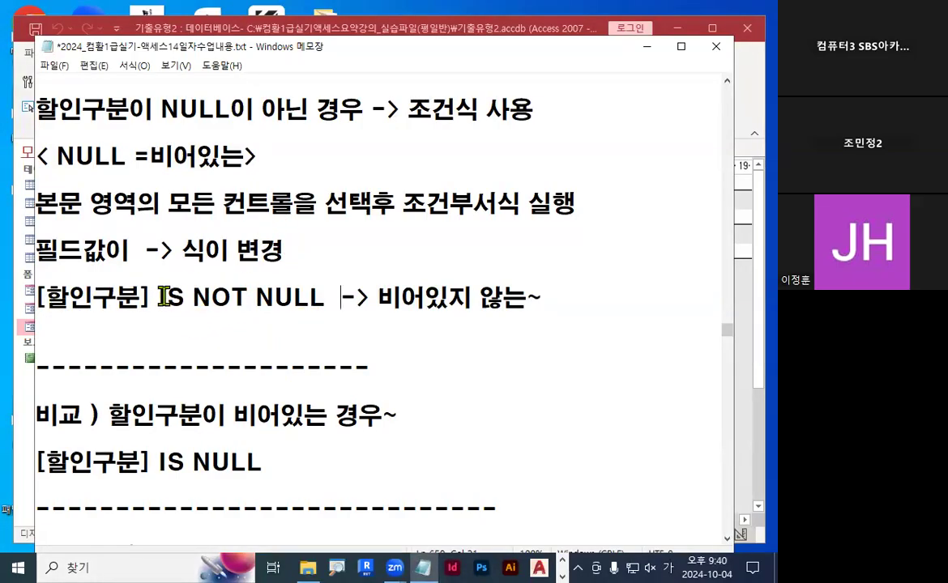
left_click_drag(192, 298, 320, 298)
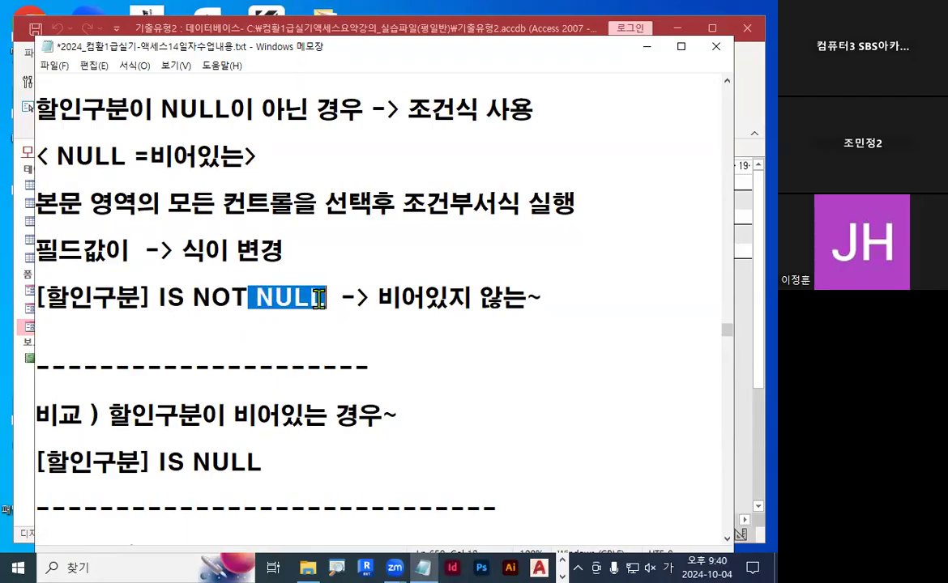
left_click(320, 298)
key("ctrl+2")
mouse_move(177, 271)
left_mouse_down()
mouse_move(188, 284)
mouse_move(203, 260)
mouse_move(256, 285)
mouse_move(290, 238)
left_mouse_up()
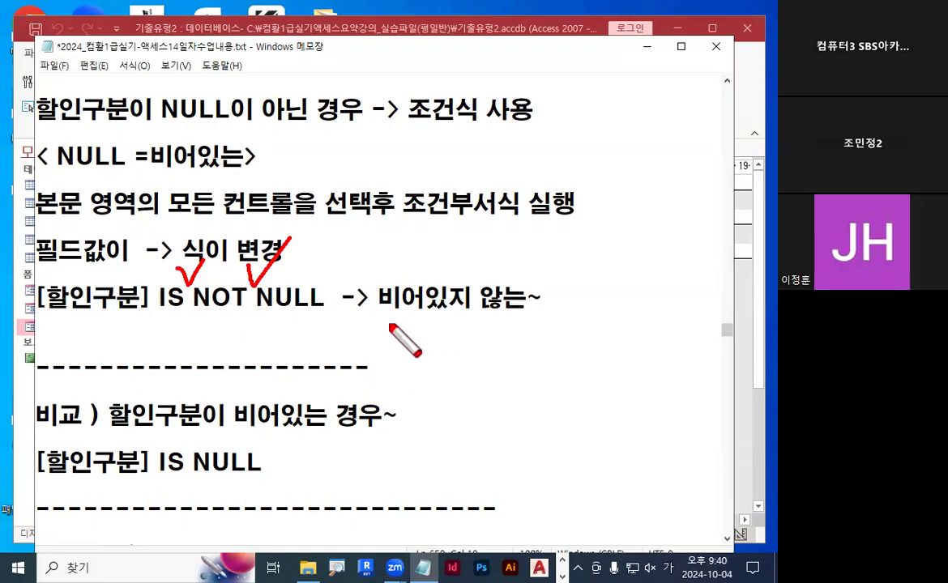
left_click_drag(381, 324, 554, 324)
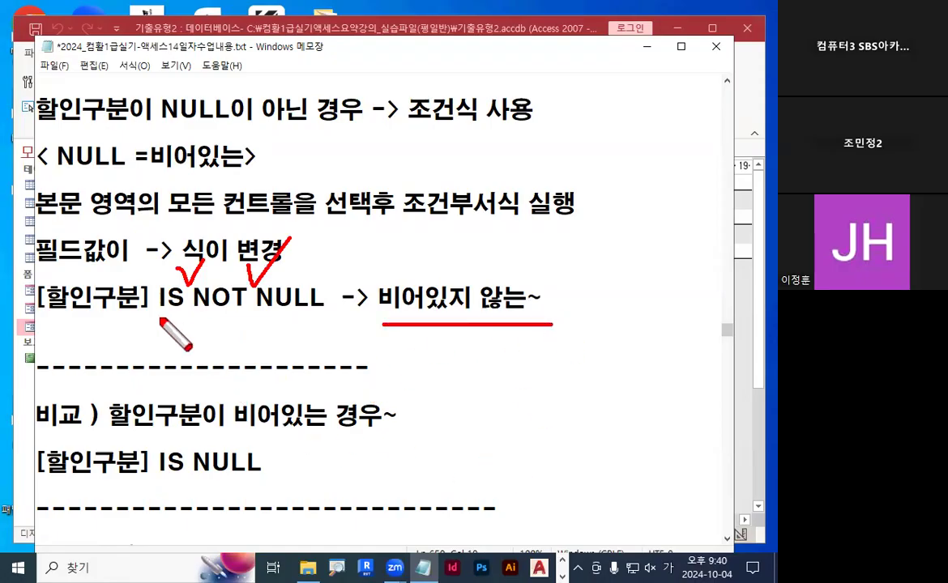
left_click_drag(159, 318, 341, 317)
left_click_drag(46, 272, 106, 243)
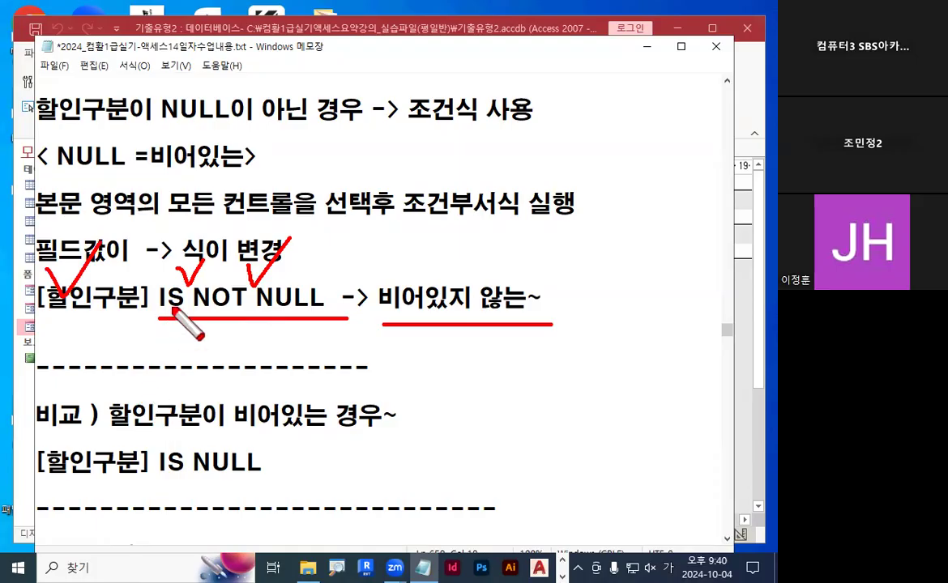
key("Escape")
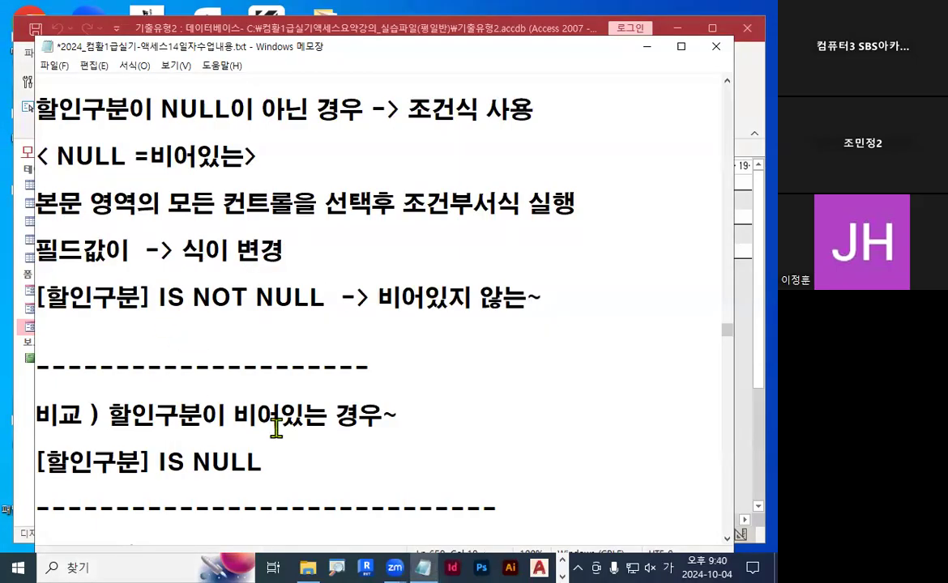
Compare the [할인구분] IS NULL expression for empty values with the IS NOT NULL version in the notes.
left_click_drag(233, 415, 388, 414)
left_click_drag(157, 464, 277, 467)
left_click(277, 460)
key("ctrl+2")
left_click_drag(162, 308, 309, 309)
mouse_move(152, 482)
left_mouse_down()
mouse_move(258, 482)
mouse_move(318, 410)
left_mouse_up()
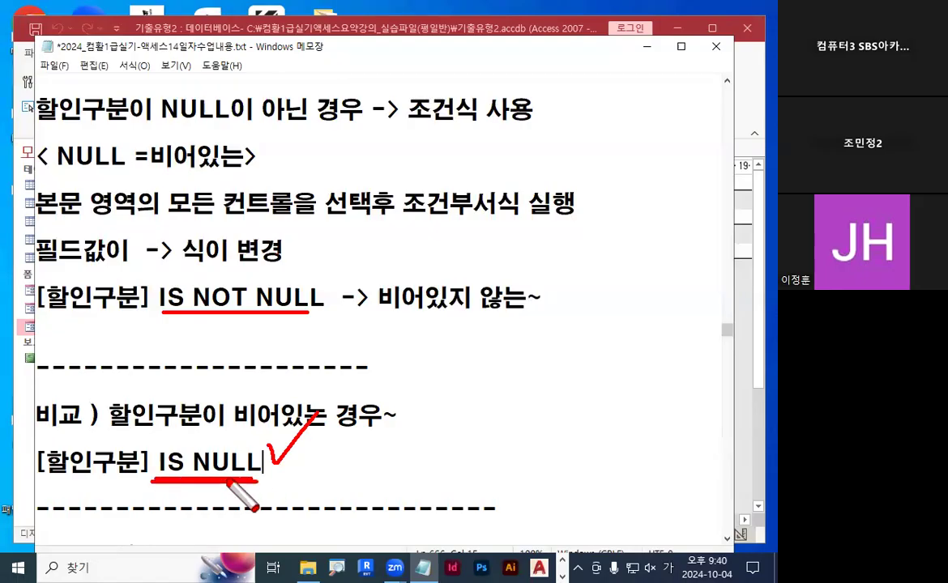
mouse_move(241, 456)
left_mouse_down()
mouse_move(212, 448)
mouse_move(174, 477)
mouse_move(151, 473)
mouse_move(189, 466)
mouse_move(187, 479)
left_mouse_up()
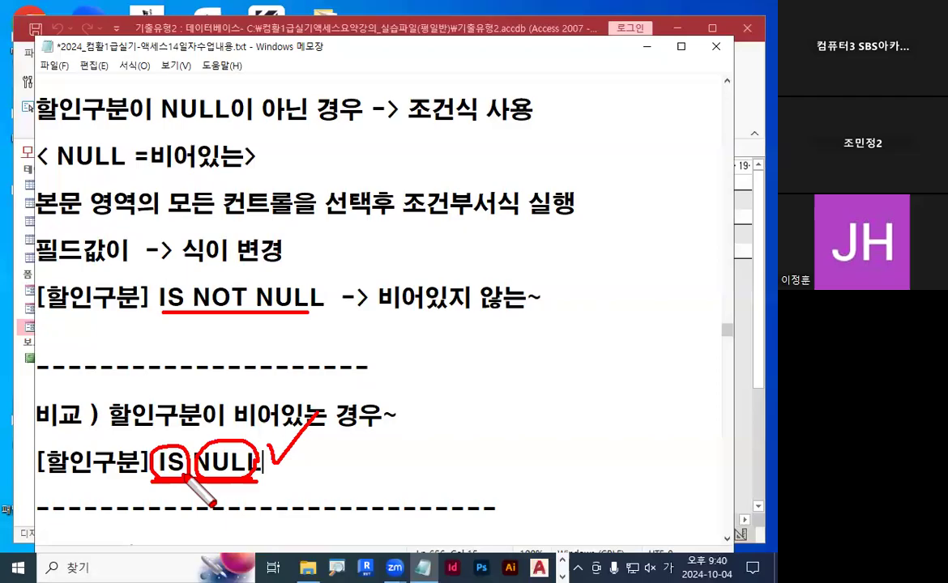
key("Escape")
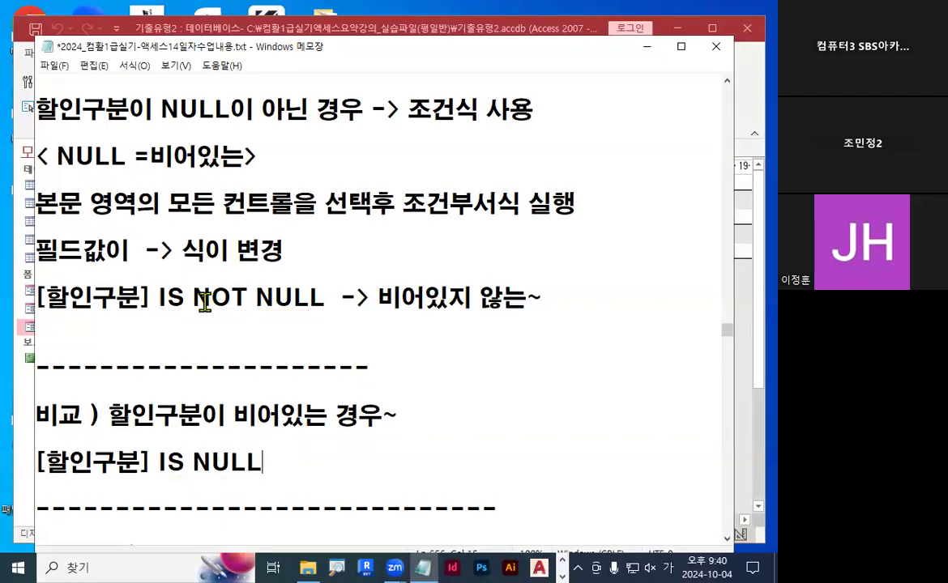
left_click_drag(196, 296, 251, 297)
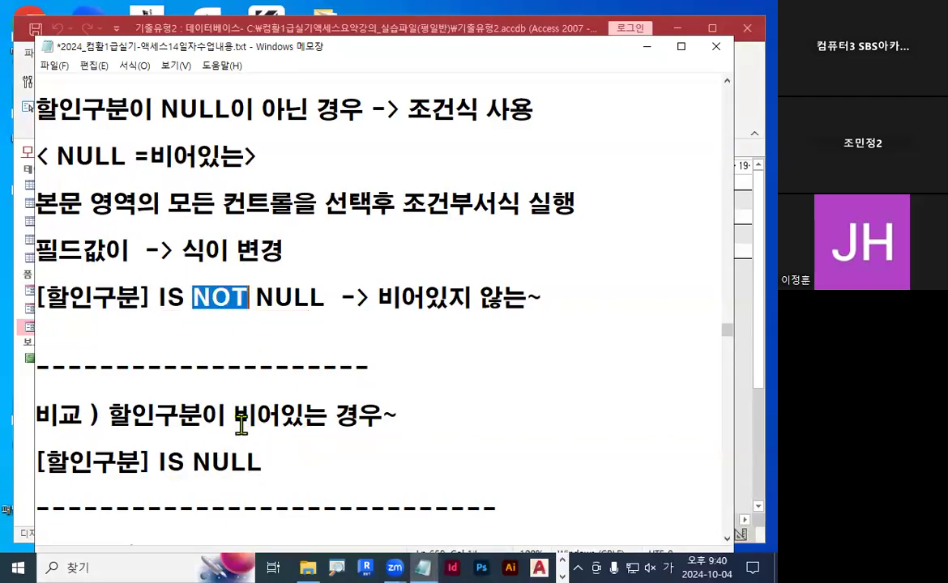
Copy [할인구분] IS NOT NULL from the notes and paste it as the new rule's expression in Access.
left_click_drag(38, 300, 327, 299)
key("ctrl+c")
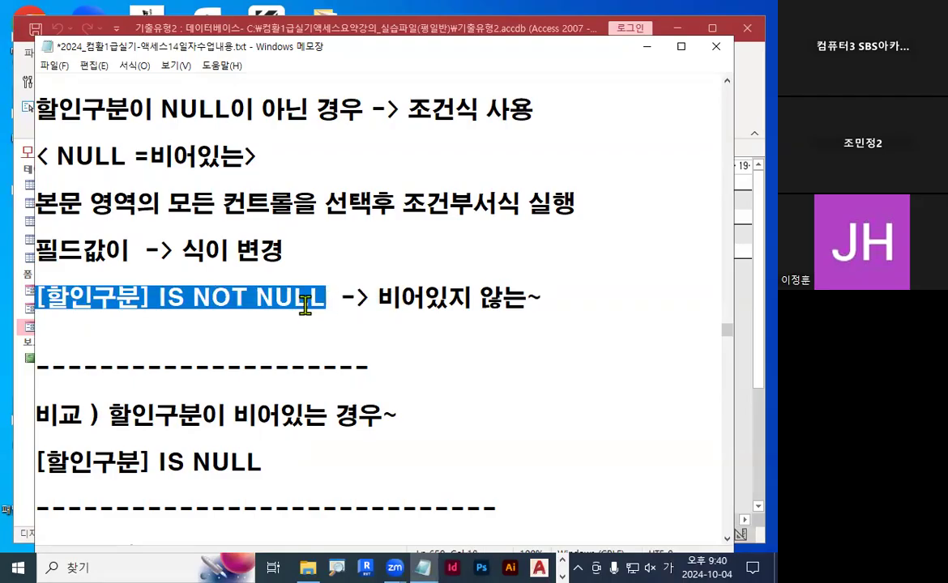
left_click(247, 298)
left_click(647, 46)
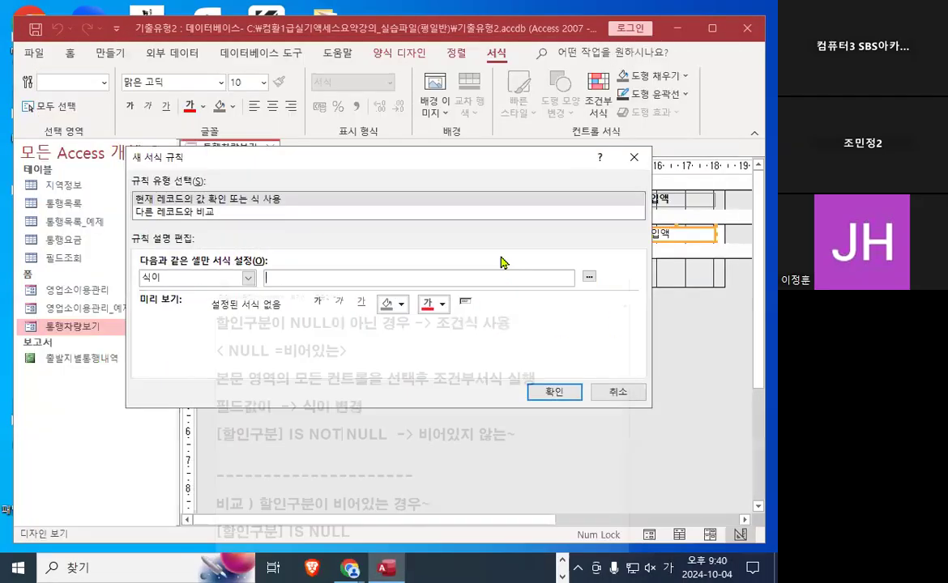
key("ctrl+v")
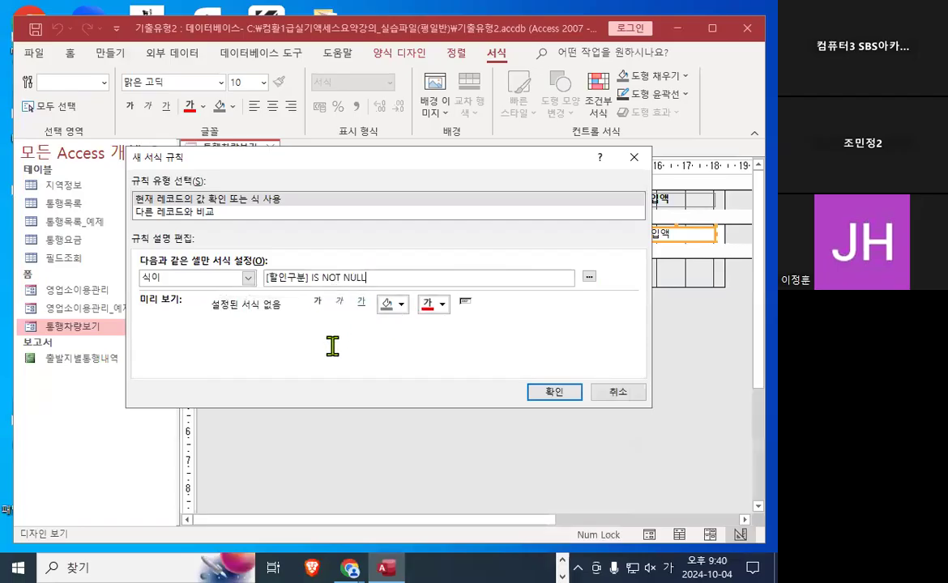
Set the rule's format to bold and italic, and apply the conditional formatting to the 본문 controls.
left_click(317, 301)
mouse_move(312, 320)
left_mouse_down()
mouse_move(318, 313)
mouse_move(295, 312)
mouse_move(334, 311)
left_mouse_up()
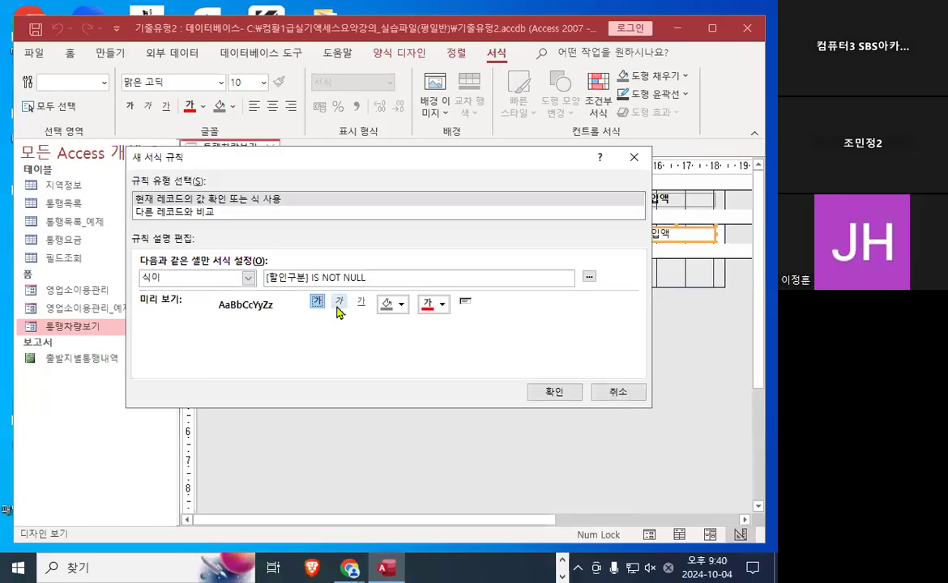
left_click(366, 280)
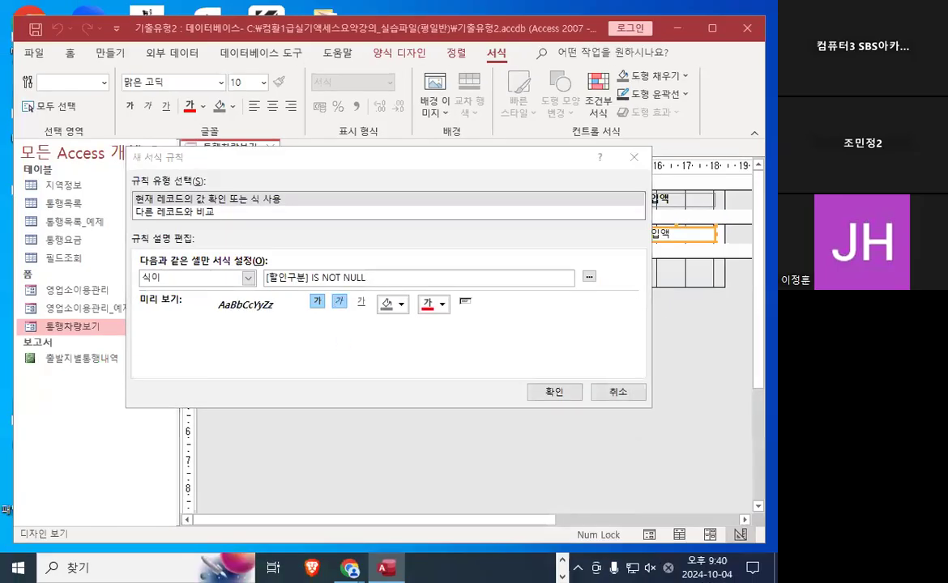
mouse_move(372, 269)
left_mouse_down()
mouse_move(318, 291)
mouse_move(284, 220)
mouse_move(355, 258)
left_mouse_up()
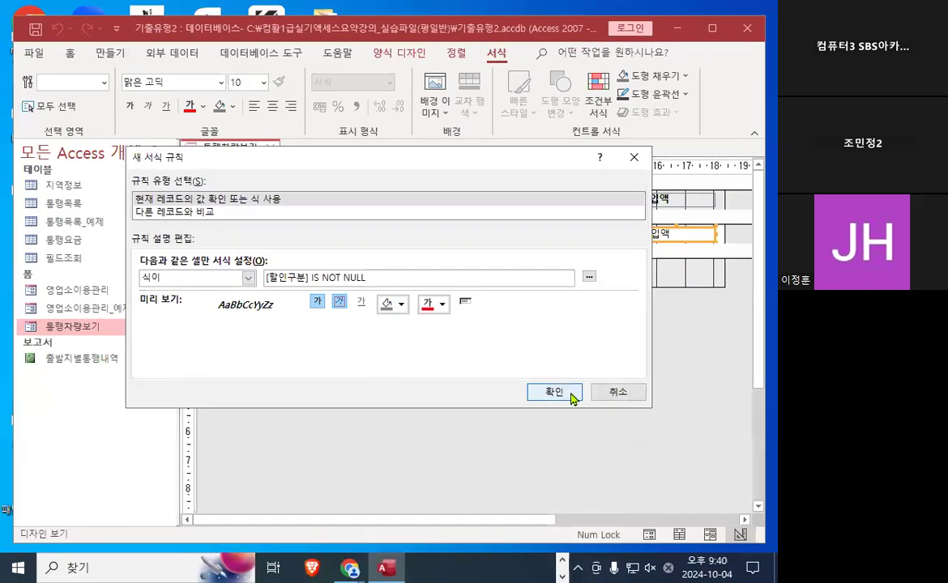
left_click(762, 431)
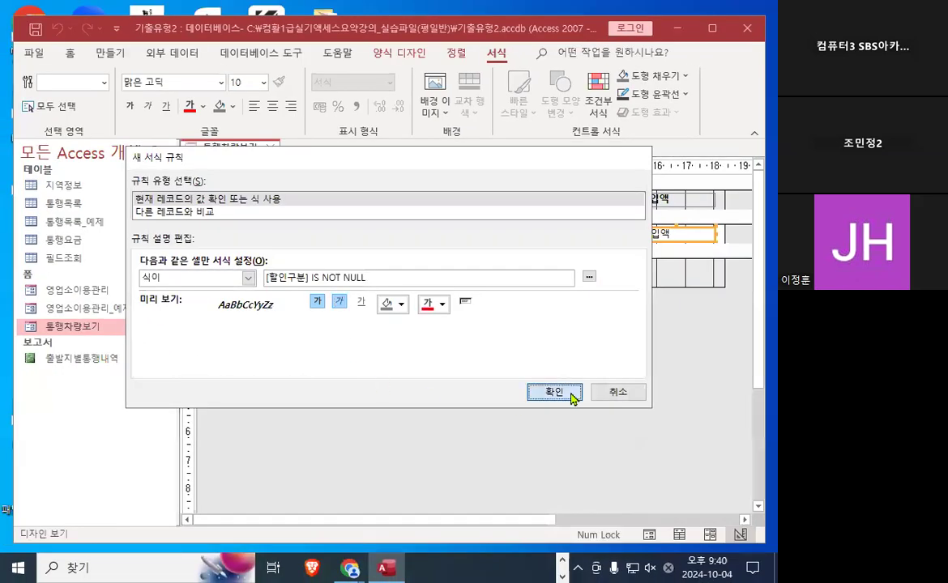
left_click(439, 380)
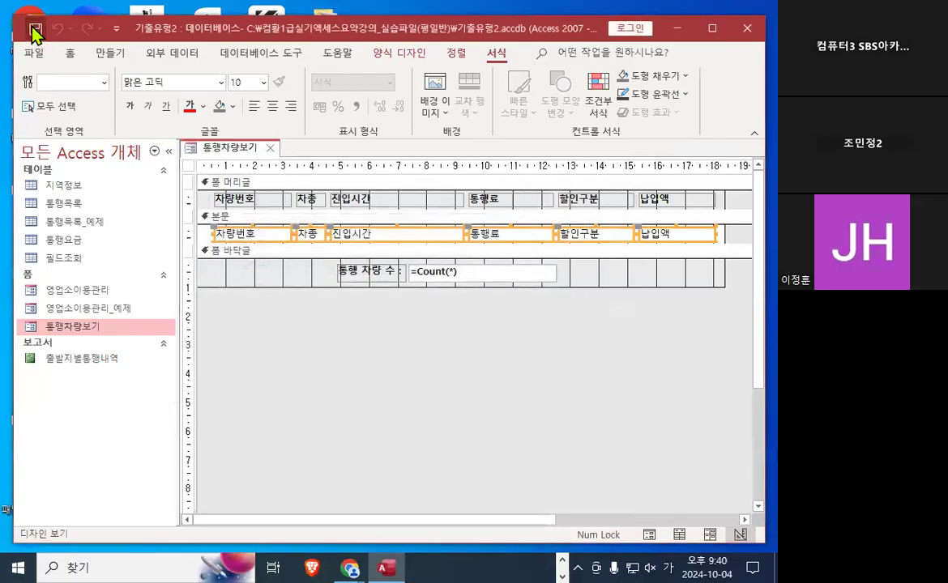
Display the 통행차량보기 form in form view and examine the formatting of records with a 할인구분 value and their 납입액.
right_click(213, 148)
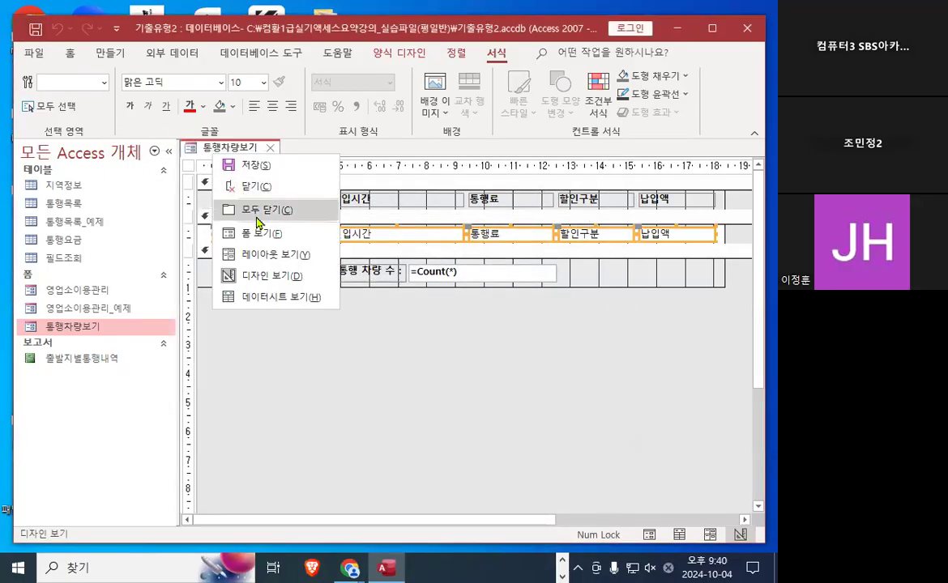
left_click(258, 234)
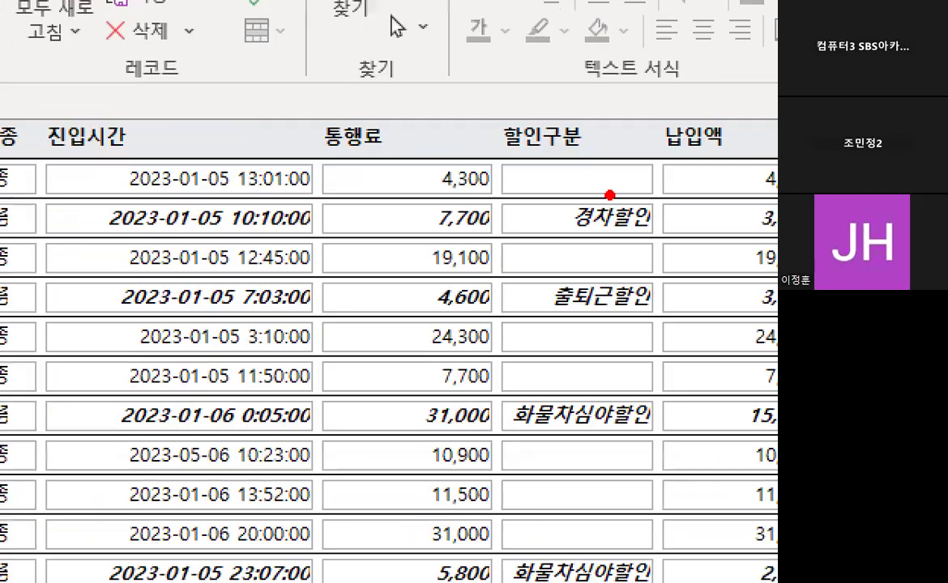
mouse_move(673, 215)
left_mouse_down()
mouse_move(645, 229)
mouse_move(653, 194)
left_mouse_up()
mouse_move(639, 302)
left_mouse_down()
mouse_move(567, 280)
mouse_move(653, 312)
left_mouse_up()
left_click_drag(664, 411, 577, 415)
key("Escape")
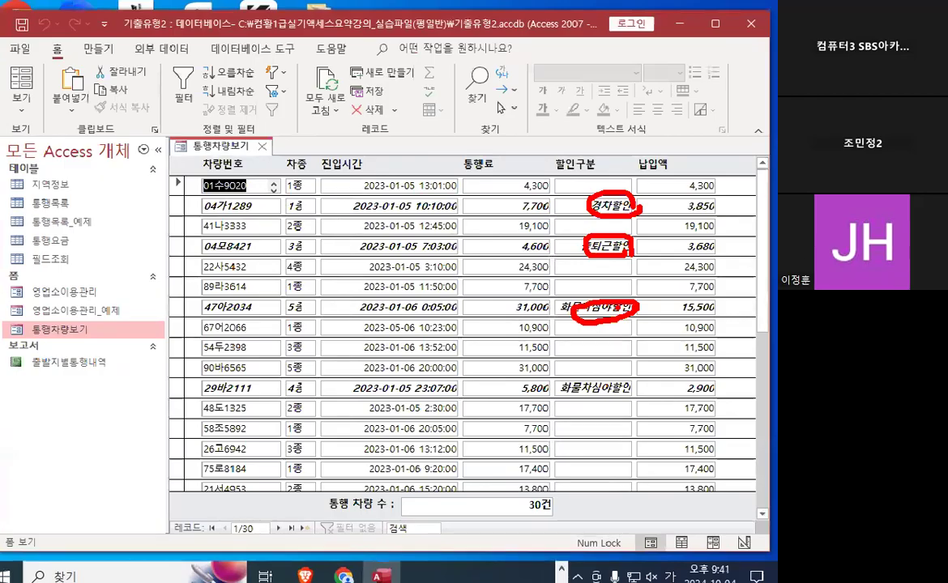
key("ctrl+1")
mouse_move(602, 227)
left_mouse_down()
mouse_move(680, 209)
mouse_move(599, 222)
left_mouse_up()
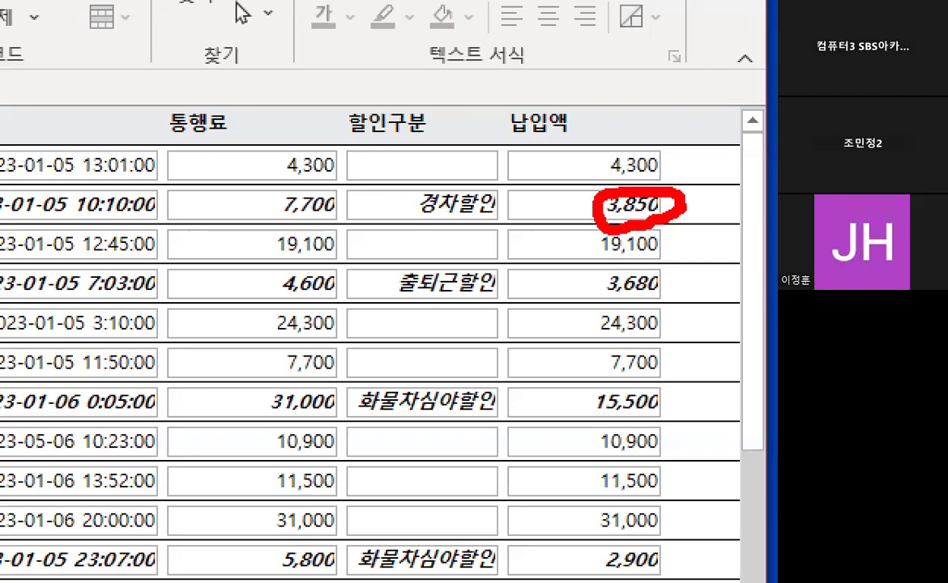
Return the 통행차량보기 form to design view and close the 기출유형2 database.
mouse_move(356, 195)
left_mouse_down()
mouse_move(366, 217)
mouse_move(491, 71)
left_mouse_up()
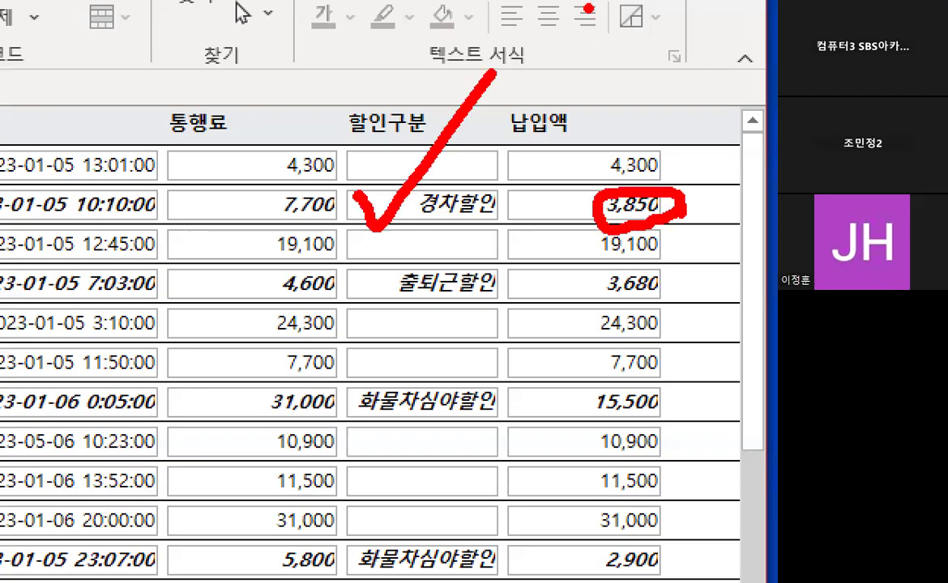
key("Escape")
left_click(35, 101)
left_click(77, 254)
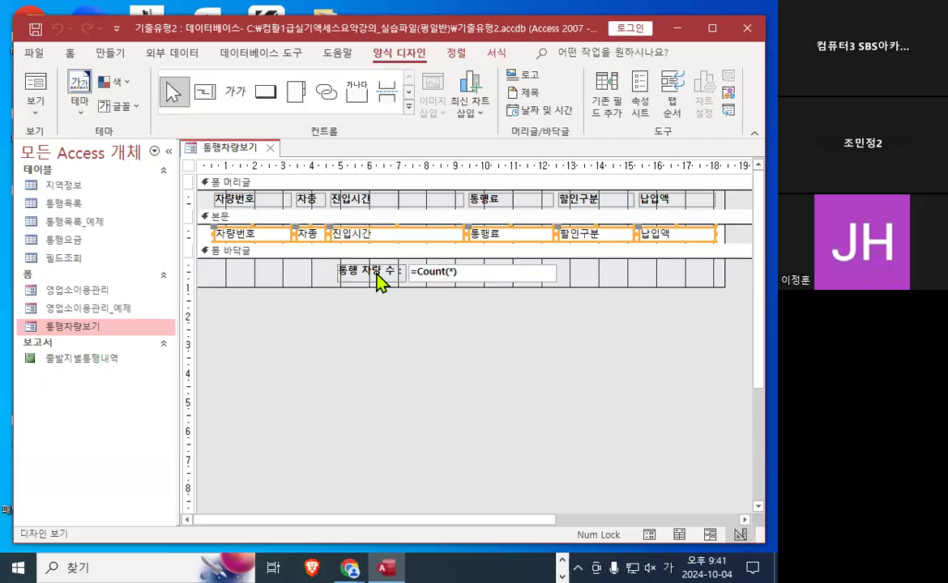
left_click(32, 55)
left_click(54, 335)
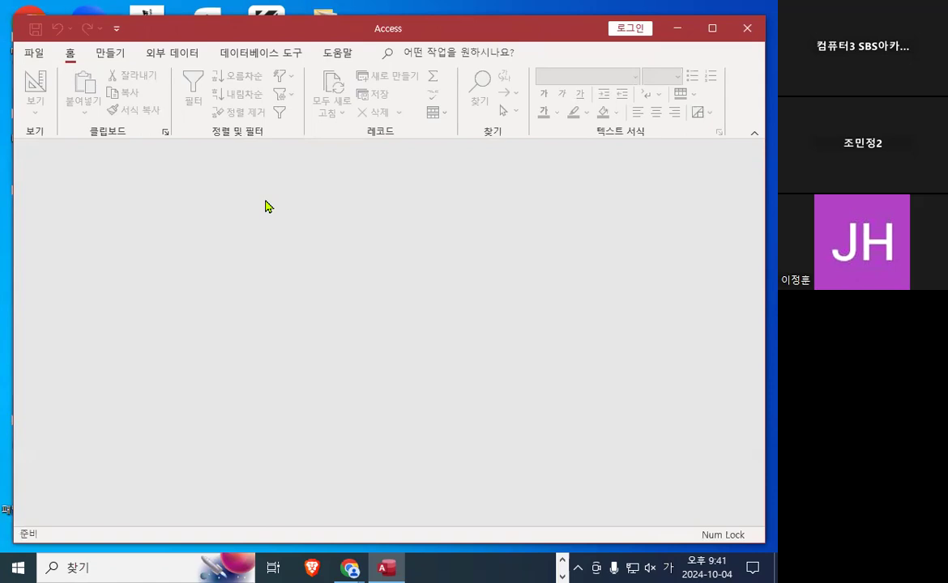
Browse for another database to open on the local disk C:, and find the 2024_컴활1급 folder.
left_click(34, 54)
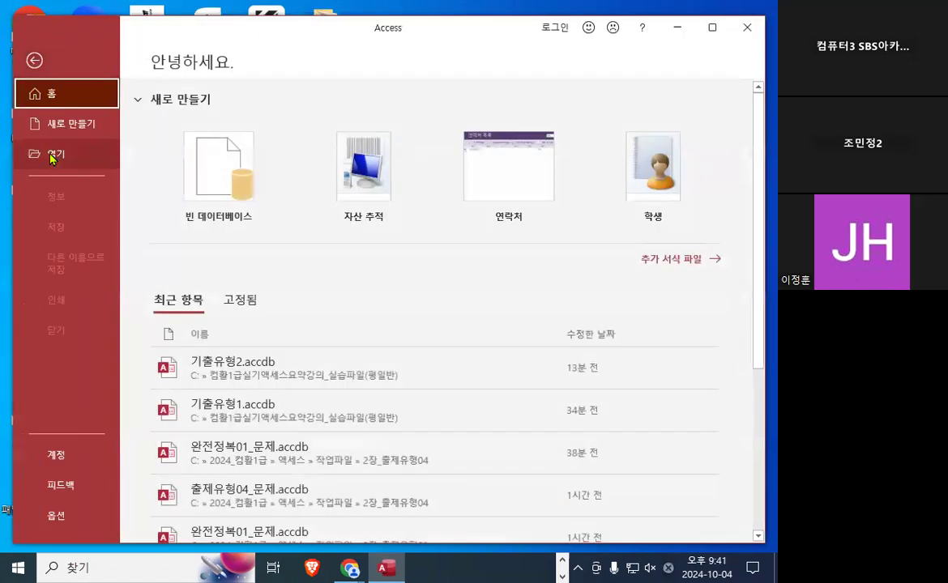
left_click(52, 157)
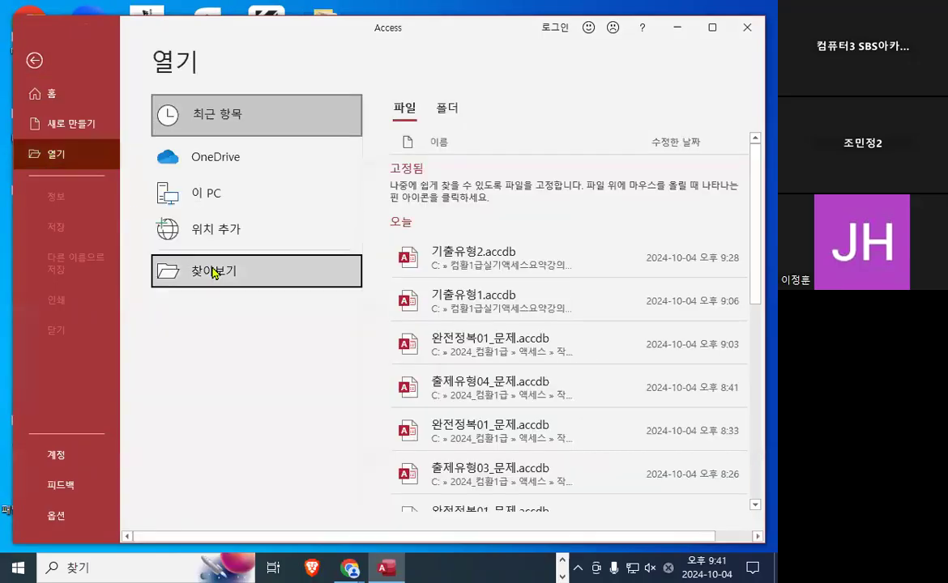
left_click(213, 273)
left_click(104, 275)
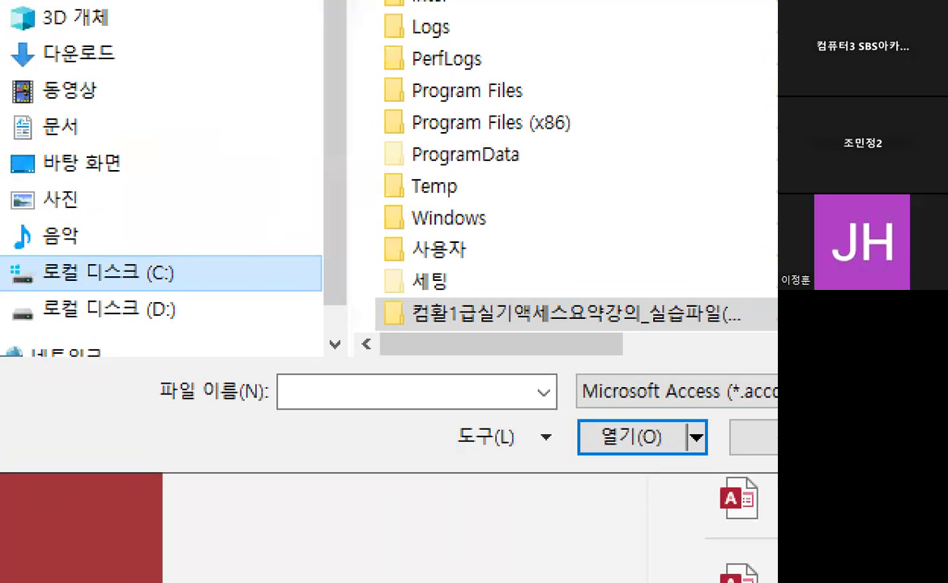
mouse_move(209, 261)
left_mouse_down()
mouse_move(191, 270)
mouse_move(166, 247)
left_mouse_up()
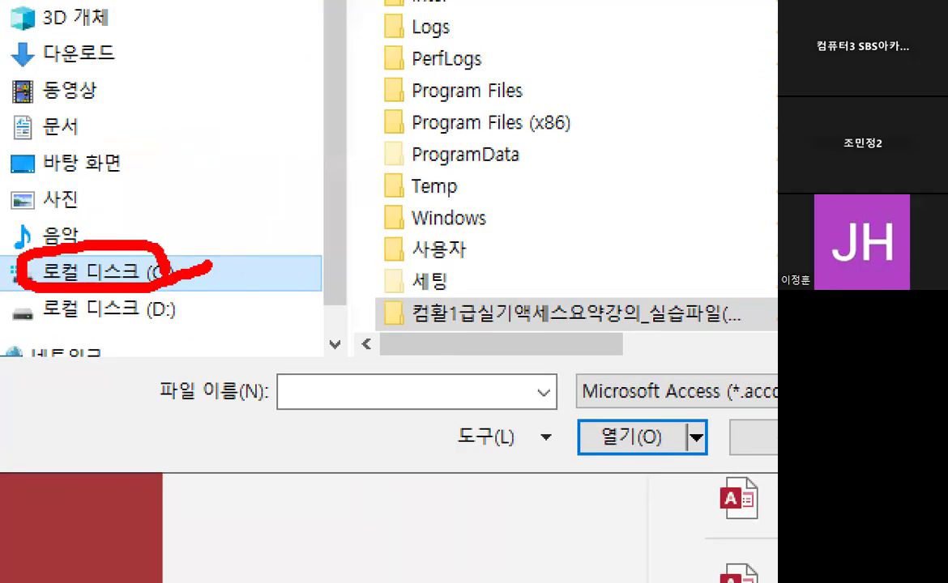
scroll(527, 121, "up", 3)
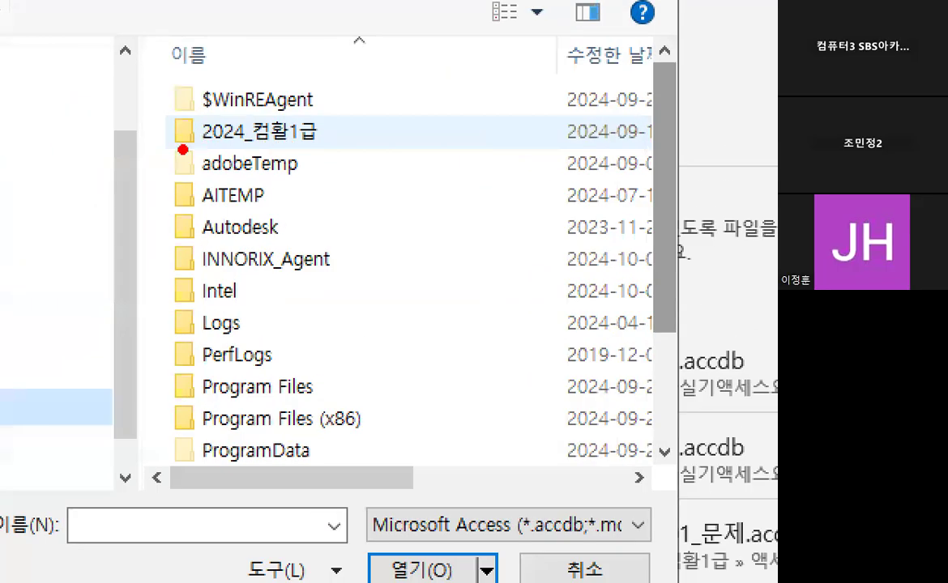
left_click_drag(183, 150, 356, 148)
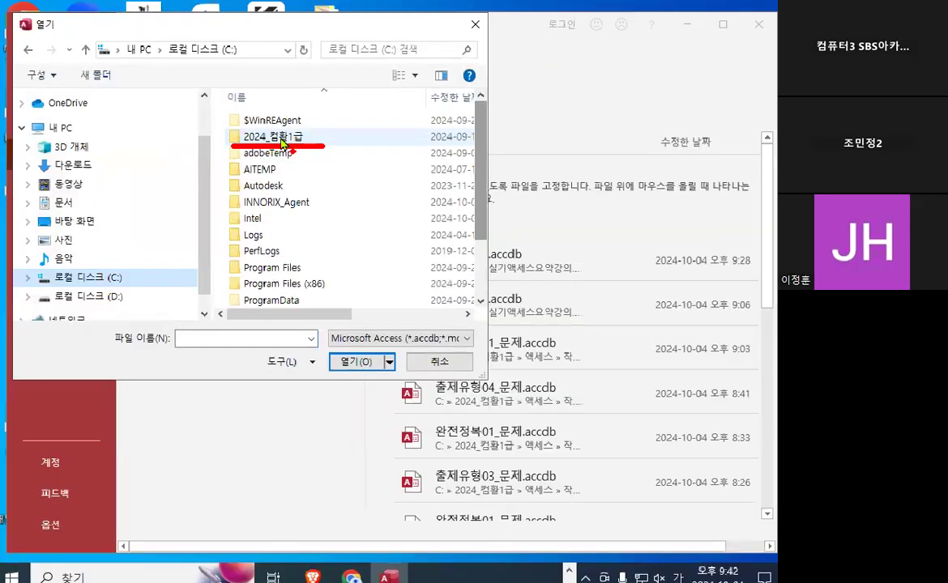
Open the database 출제유형01_문제.accdb from the folder 2024_컴활1급\액세스\작업파일\3장_출제유형01.
double_click(259, 131)
double_click(257, 121)
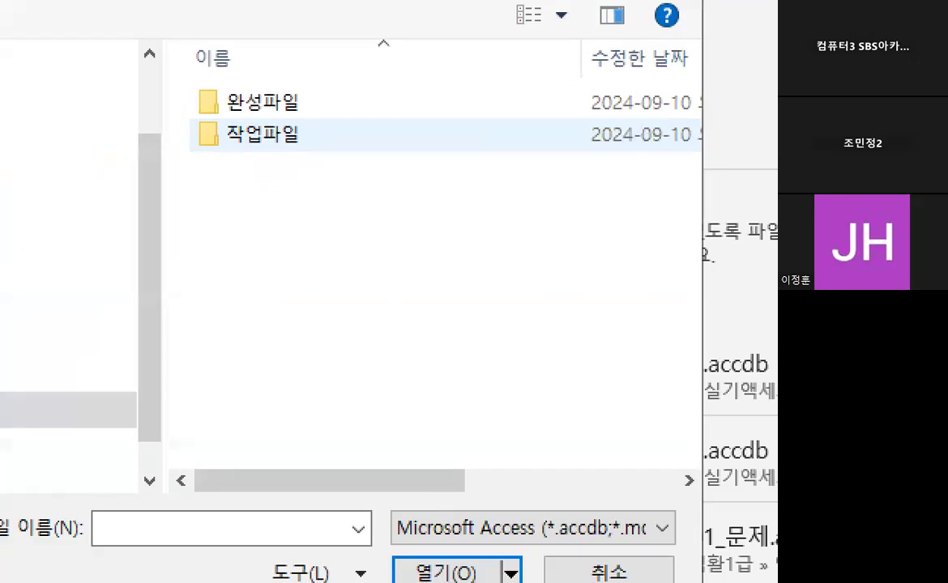
mouse_move(219, 161)
left_mouse_down()
mouse_move(308, 135)
mouse_move(276, 102)
left_mouse_up()
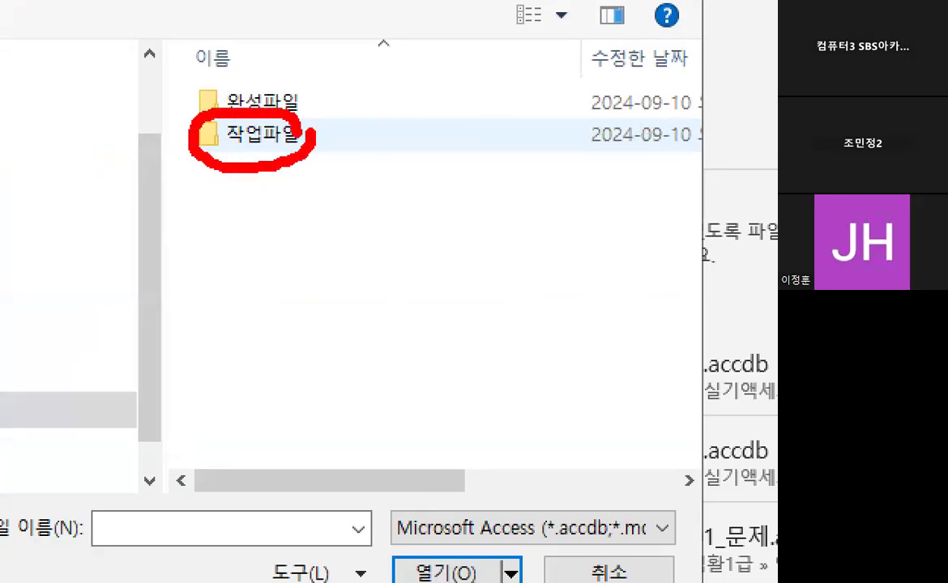
double_click(259, 133)
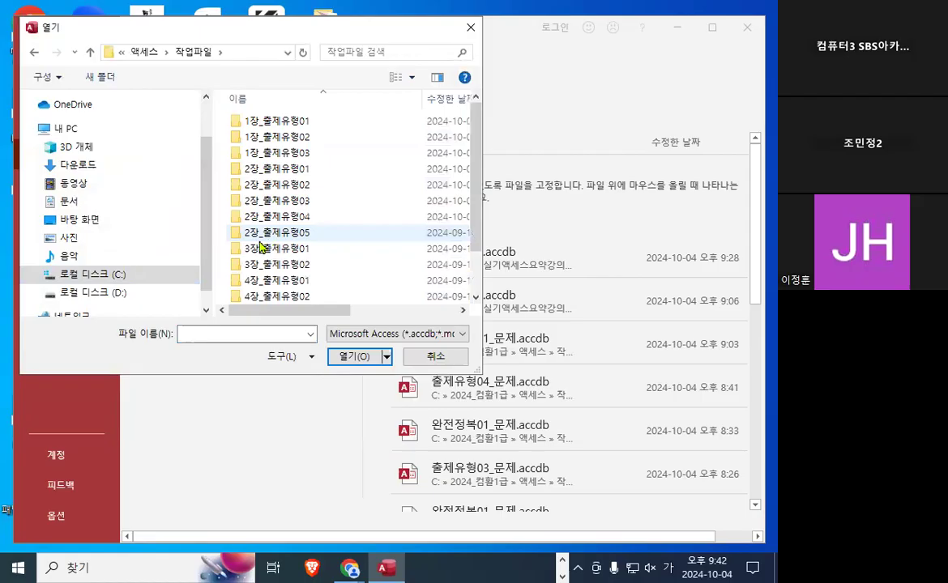
double_click(292, 251)
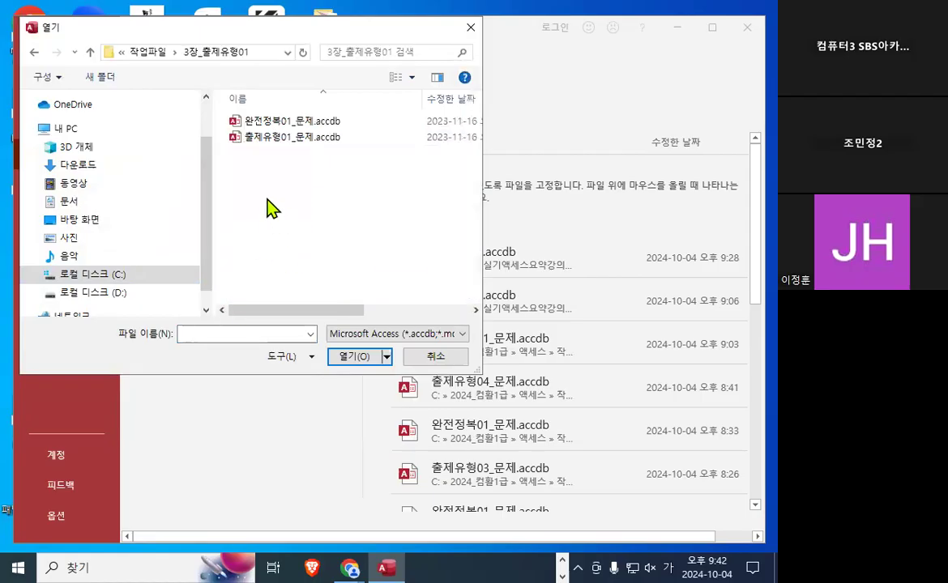
double_click(272, 138)
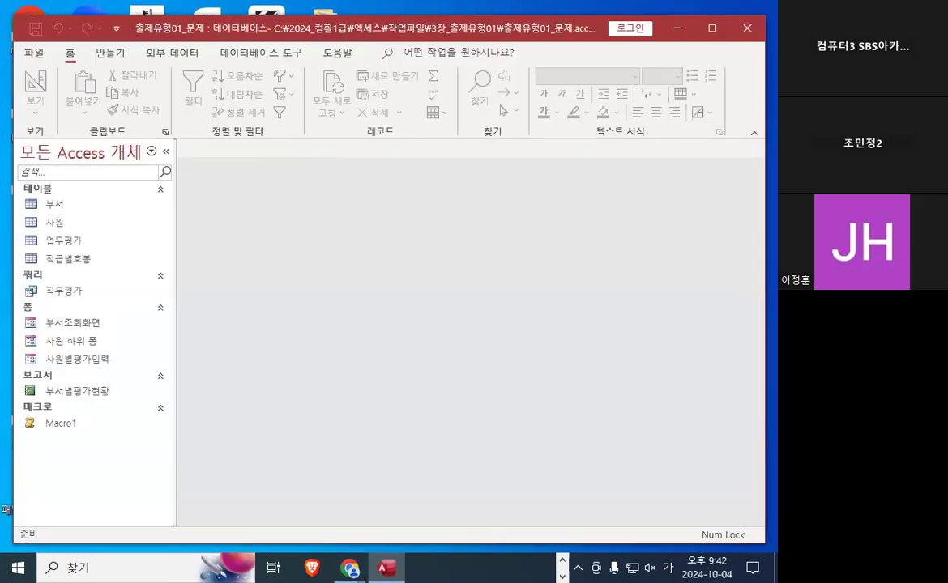
Switch to the Notepad class notes and examine the 문제3 조회 및 출력기능 구현 heading and its VBA item.
key("alt+Tab")
scroll(405, 463, "down", 3)
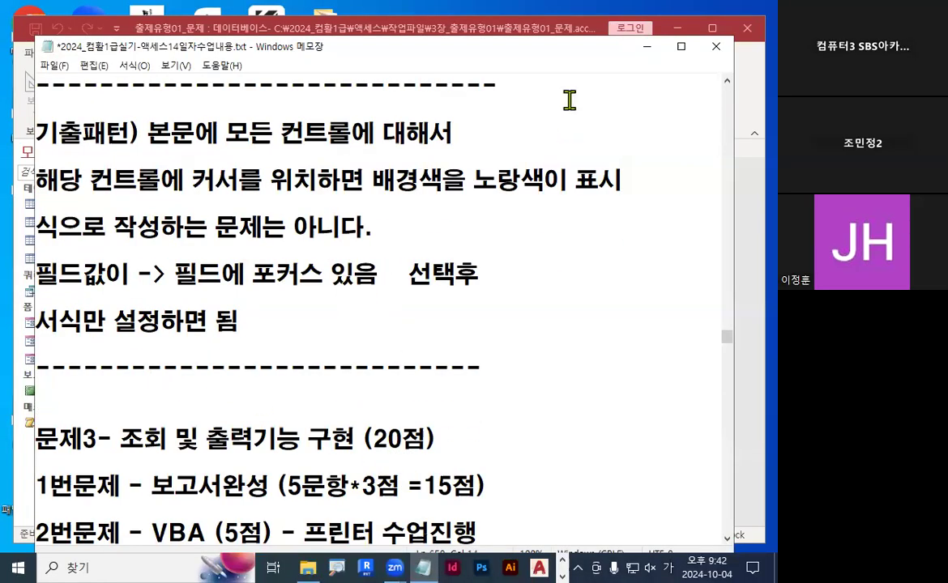
key("alt+Tab")
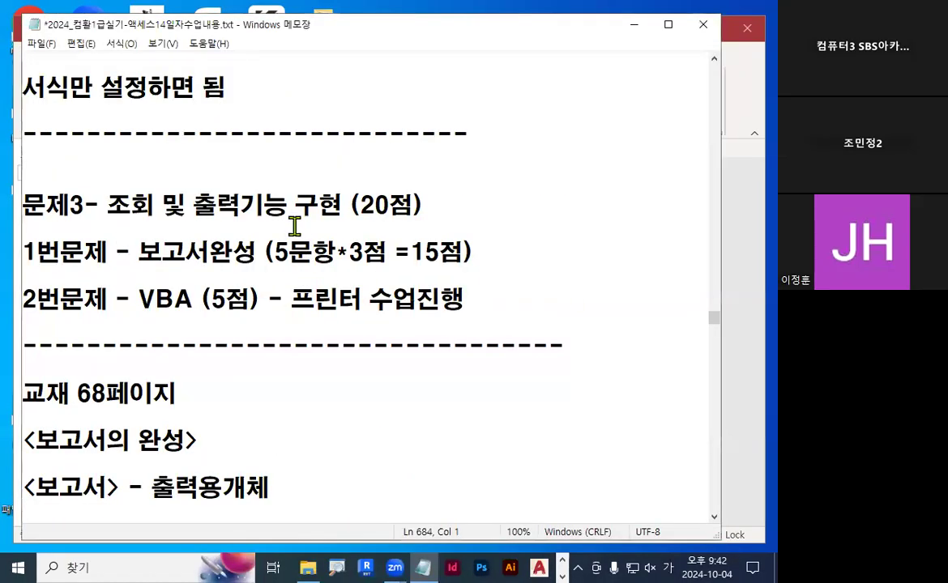
left_click_drag(27, 205, 325, 208)
key("ctrl+2")
mouse_move(235, 211)
left_mouse_down()
mouse_move(198, 222)
mouse_move(221, 188)
mouse_move(234, 212)
left_mouse_up()
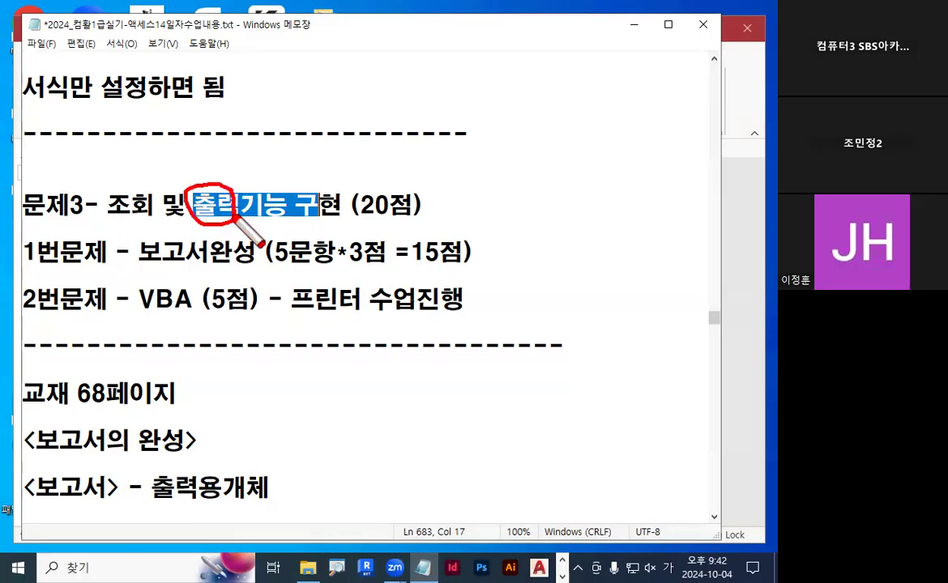
mouse_move(134, 212)
left_mouse_down()
mouse_move(107, 212)
mouse_move(150, 215)
left_mouse_up()
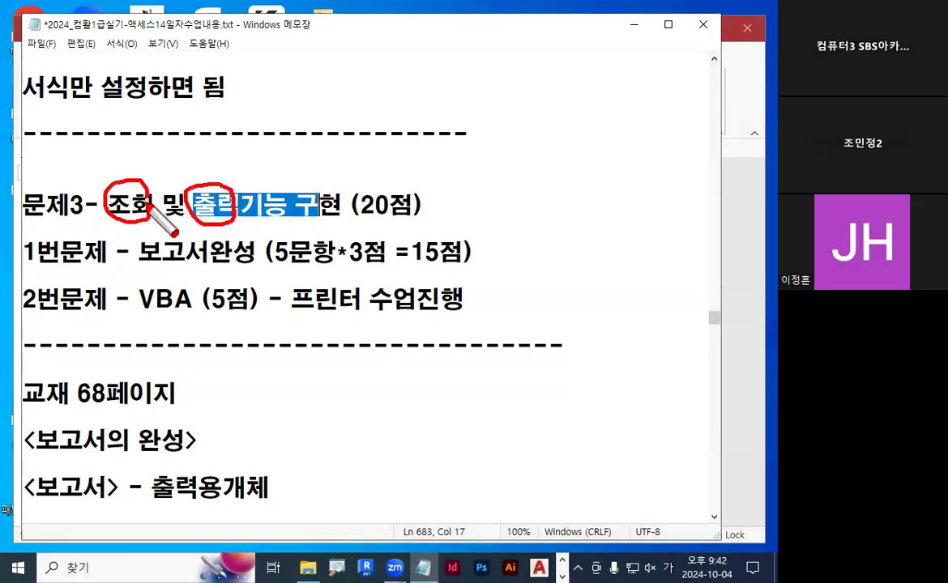
left_click_drag(133, 317, 191, 320)
left_click_drag(224, 182, 251, 185)
left_click_drag(237, 200, 288, 121)
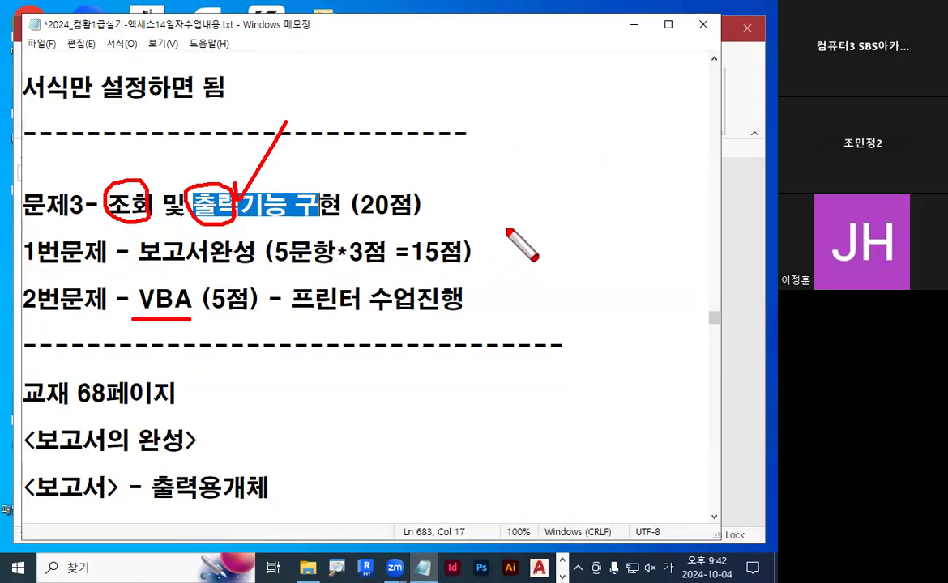
key("Escape")
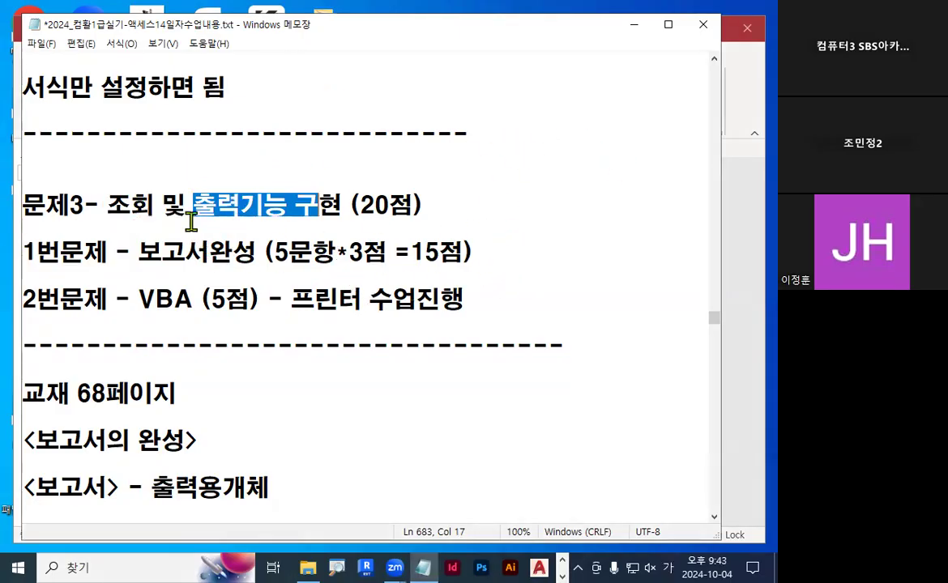
Review the point allocation in the notes for 문제3, its 보고서완성 question and its VBA question.
double_click(362, 206)
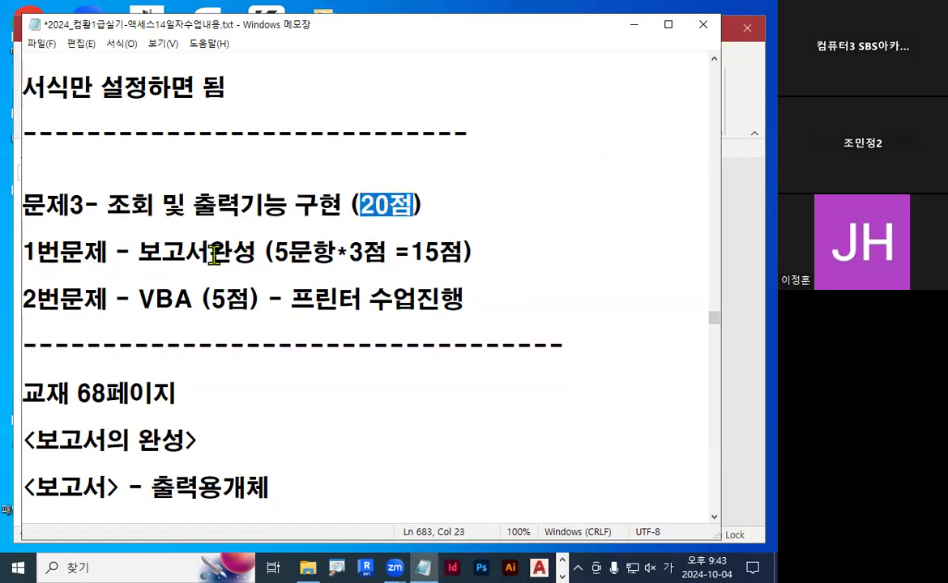
left_click_drag(138, 252, 211, 254)
left_click_drag(275, 253, 387, 252)
left_click(388, 252)
left_click_drag(276, 252, 472, 254)
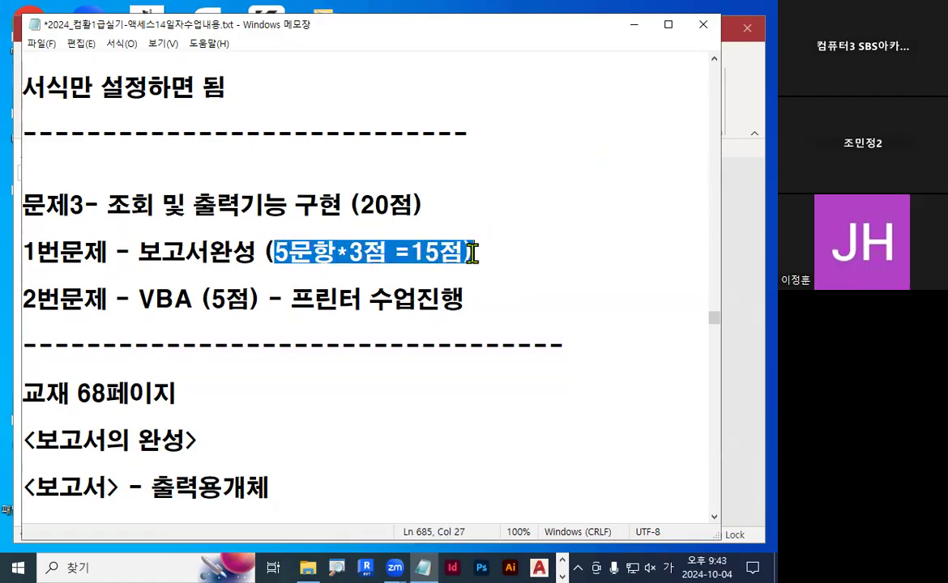
left_click(472, 254)
left_click_drag(140, 297, 269, 299)
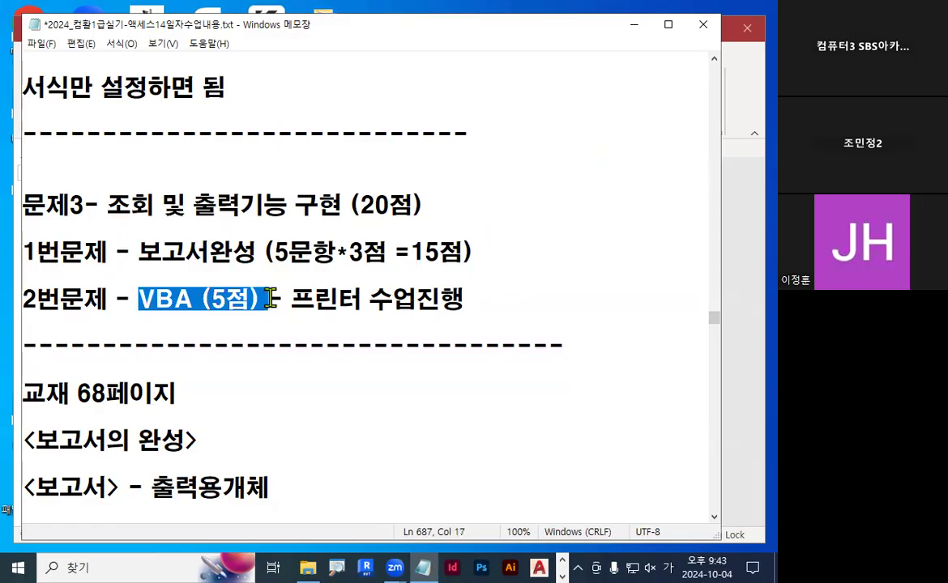
left_click(290, 301)
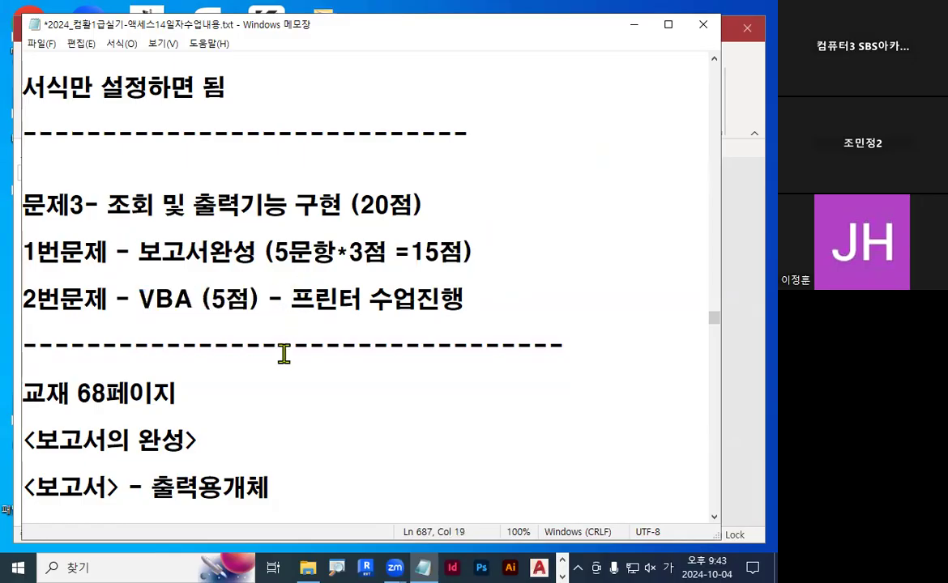
left_click_drag(274, 252, 350, 253)
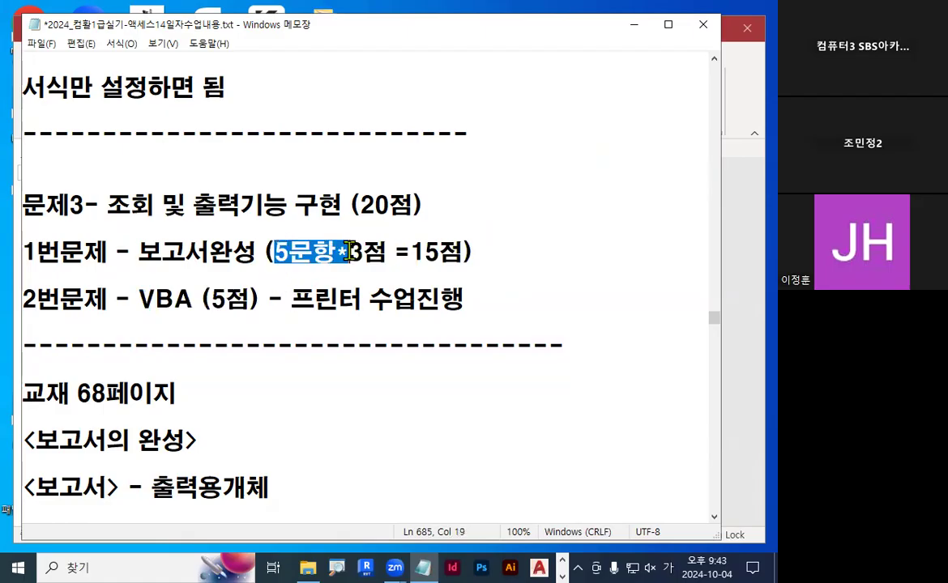
Read the 보고서의 완성 notes on which views to use for working and checking, and return to Access.
scroll(302, 362, "down", 2)
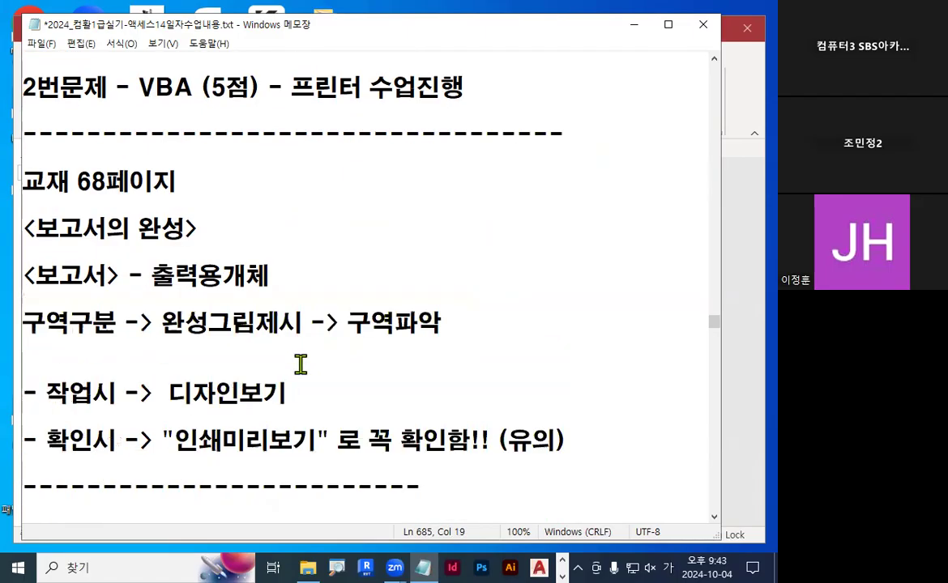
left_click_drag(37, 229, 169, 235)
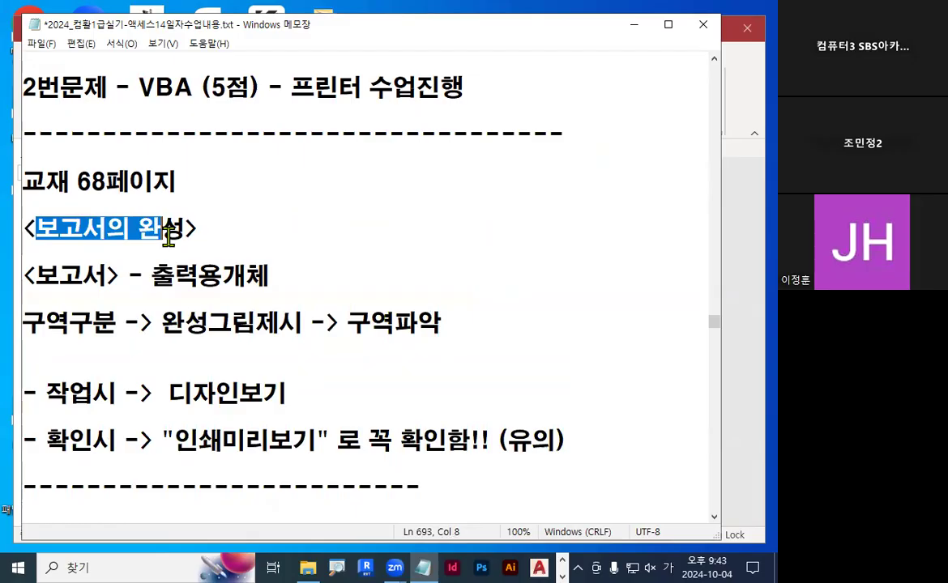
scroll(291, 239, "down", 2)
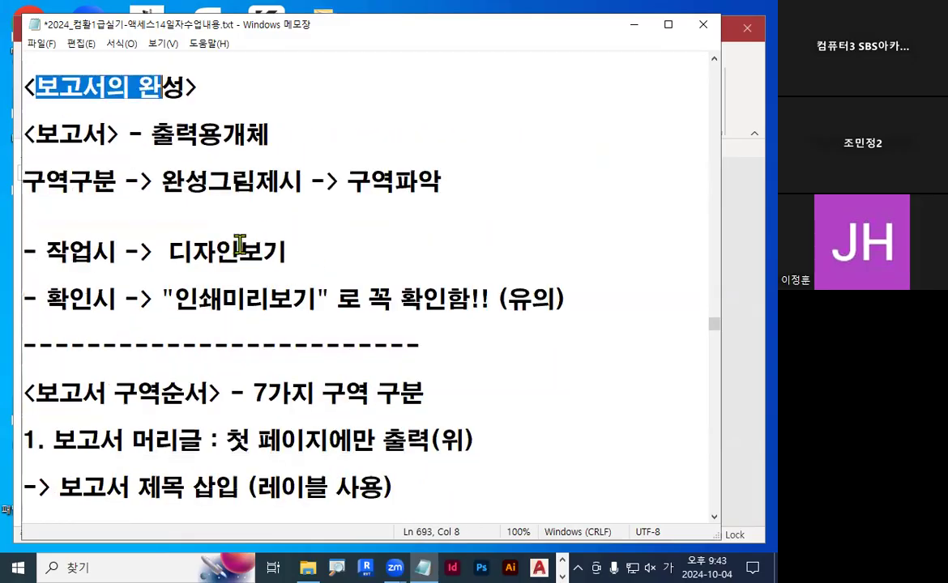
left_click_drag(45, 245, 117, 243)
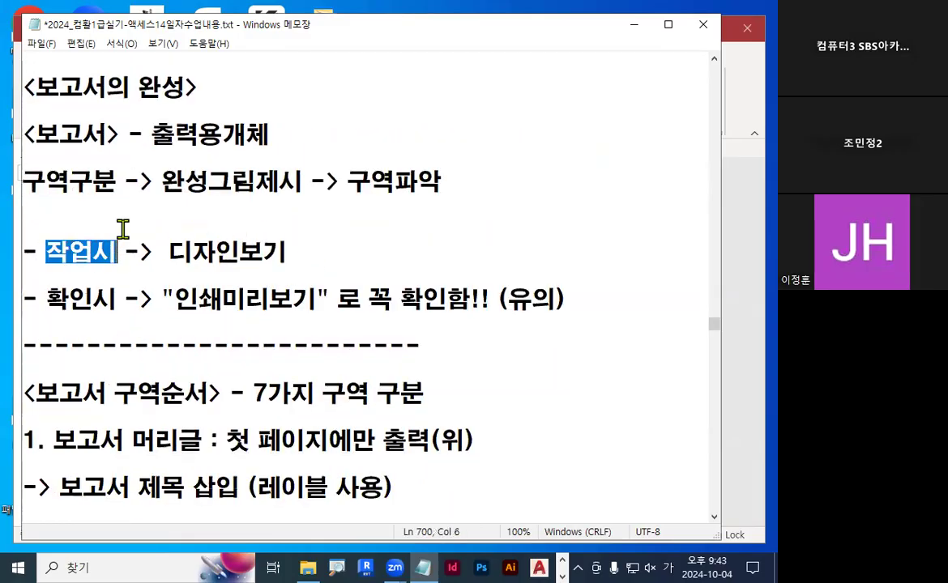
key("ctrl+2")
left_click_drag(180, 263, 283, 265)
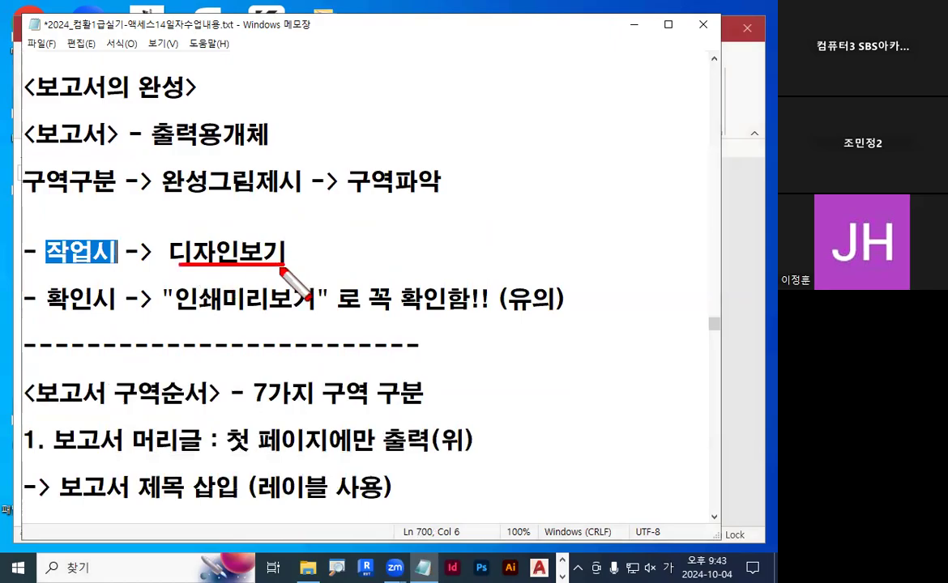
mouse_move(101, 100)
left_mouse_down()
mouse_move(32, 86)
mouse_move(105, 78)
left_mouse_up()
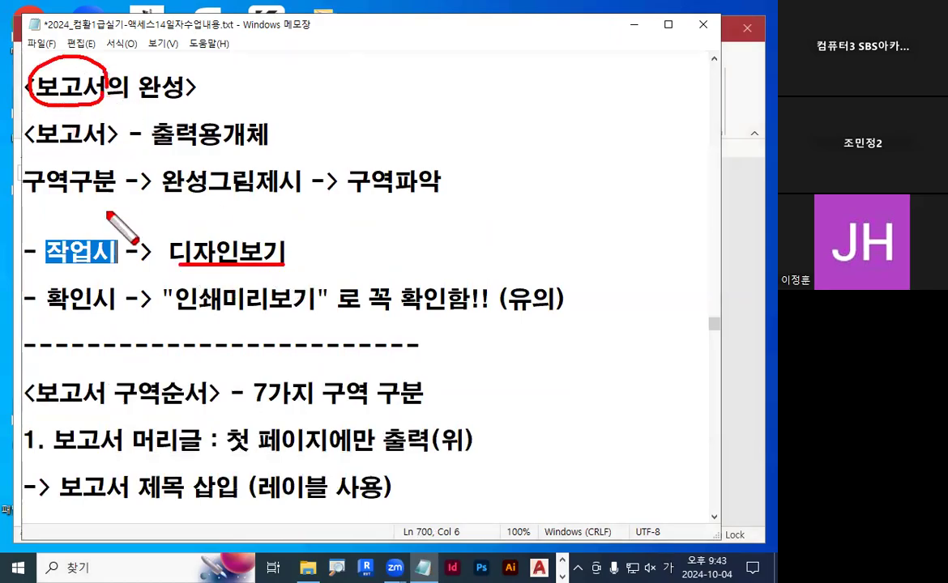
left_click_drag(39, 319, 118, 319)
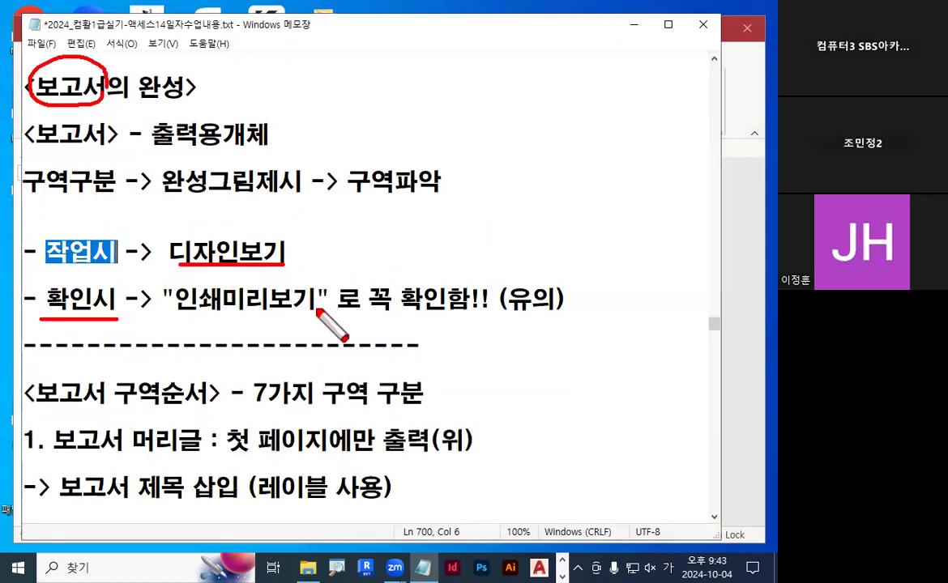
left_click_drag(345, 238, 387, 297)
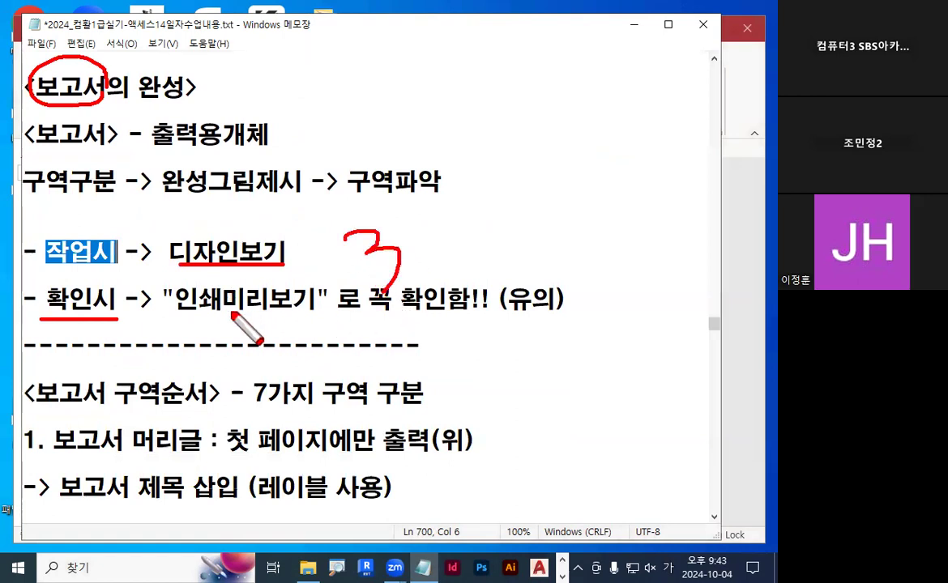
left_click_drag(170, 324, 310, 324)
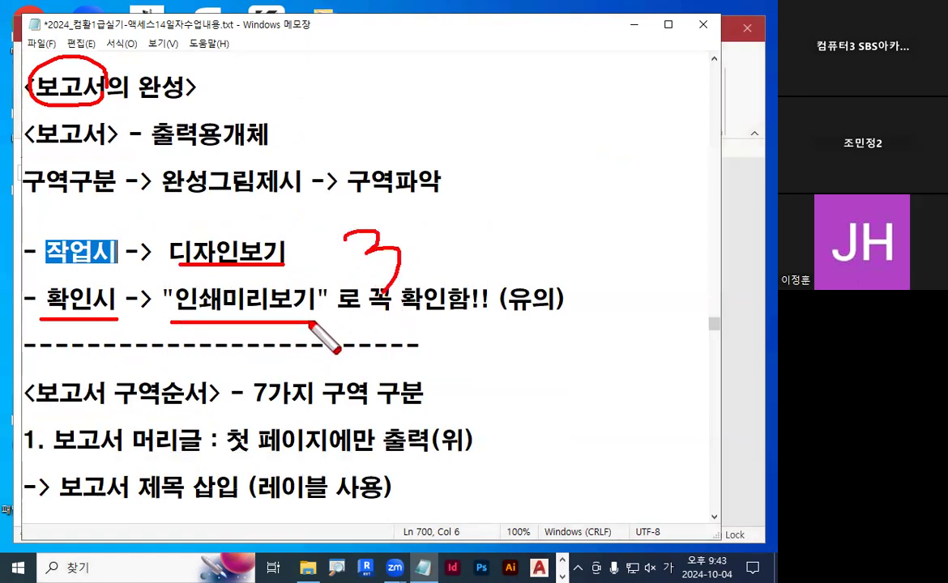
key("Escape")
left_click(632, 25)
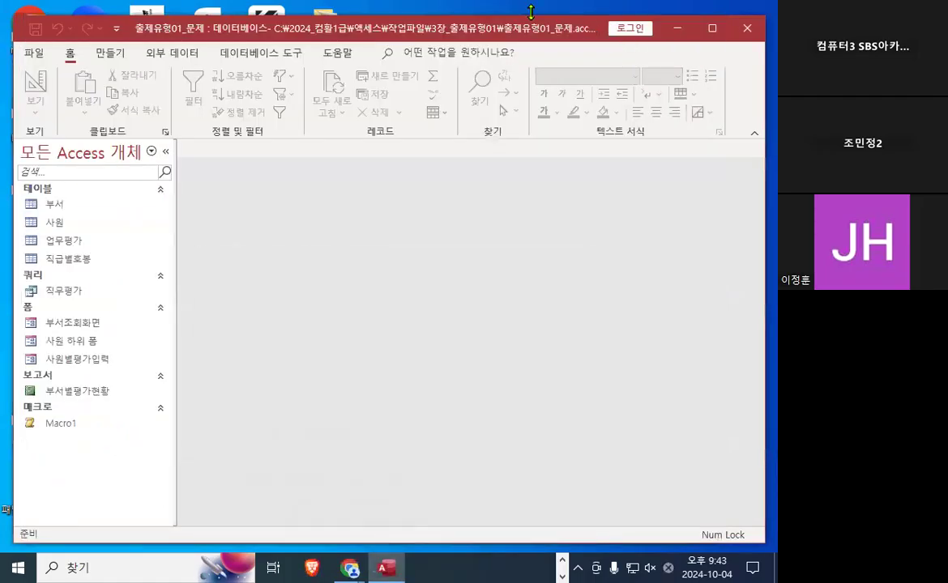
Open the report 부서별평가현황 in Design View and look over its sections.
key("ctrl+1")
left_click(50, 414)
mouse_move(69, 377)
left_mouse_down()
mouse_move(37, 376)
mouse_move(58, 366)
left_mouse_up()
key("Escape")
key("ctrl+1")
left_click(134, 308)
mouse_move(97, 392)
left_mouse_down()
mouse_move(88, 407)
mouse_move(140, 364)
left_mouse_up()
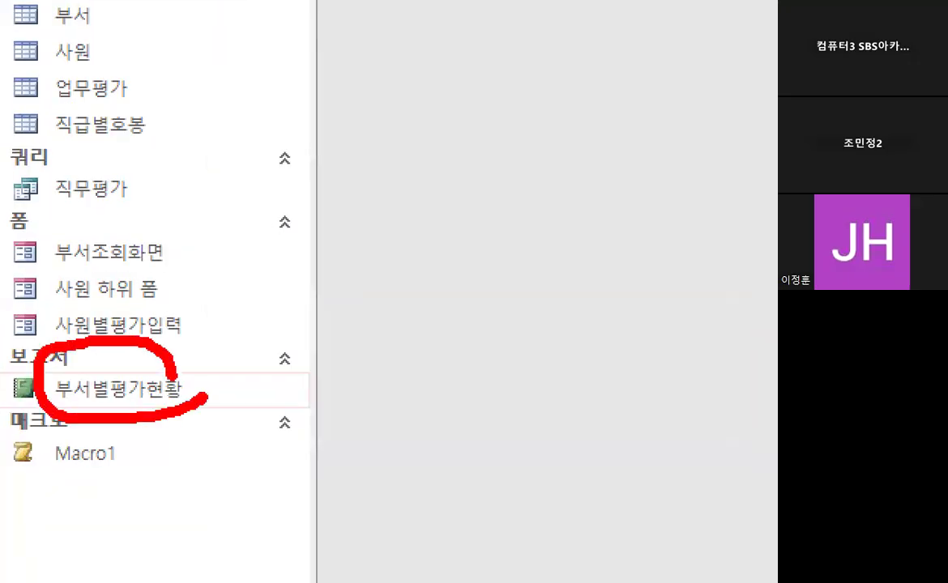
key("Escape")
right_click(70, 396)
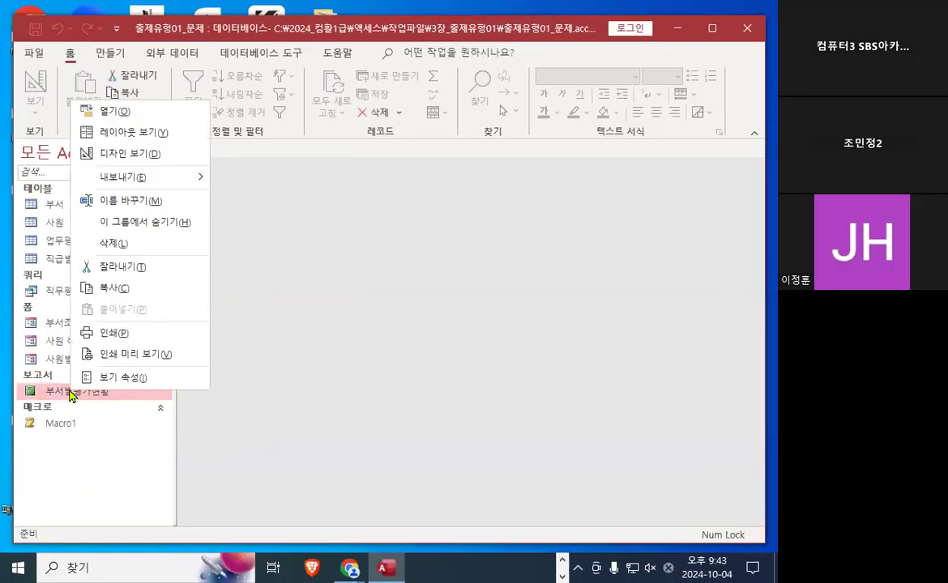
left_click(162, 157)
key("ctrl+1")
mouse_move(775, 267)
left_mouse_down()
mouse_move(734, 407)
mouse_move(673, 85)
mouse_move(757, 356)
left_mouse_up()
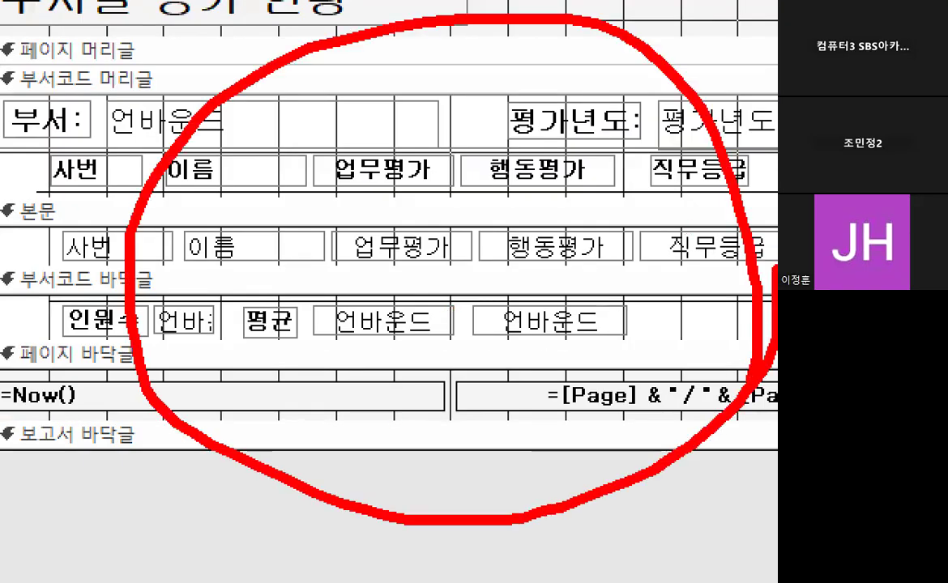
key("Escape")
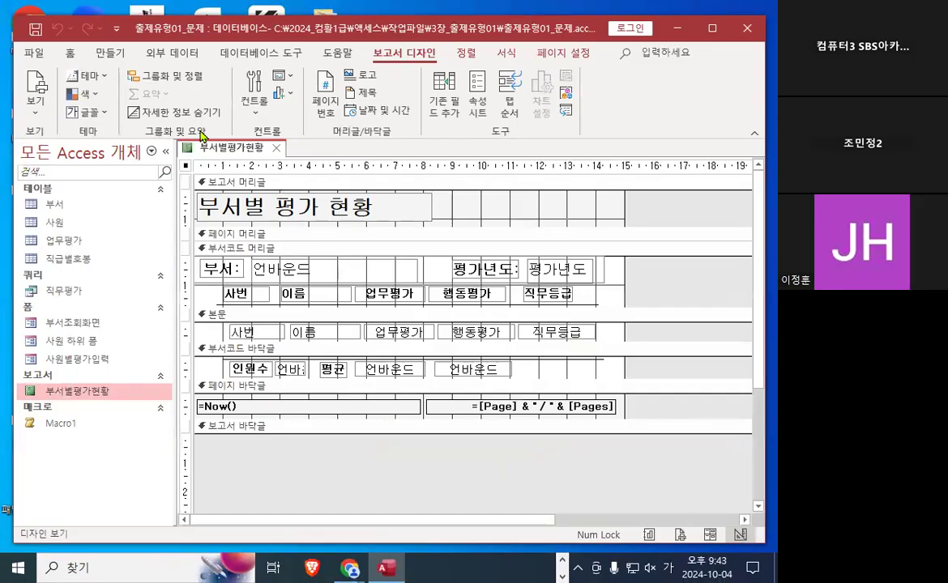
Show the report's available views and mark 보고서 보기, 인쇄 미리 보기 and 레이아웃 보기 with red rectangles.
key("ctrl+1")
mouse_move(325, 148)
left_mouse_down()
mouse_move(182, 172)
mouse_move(292, 113)
mouse_move(340, 145)
left_mouse_up()
key("Escape")
key("ctrl+1")
mouse_move(84, 169)
left_mouse_down()
mouse_move(72, 207)
mouse_move(42, 166)
mouse_move(87, 158)
left_mouse_up()
key("Escape")
left_click(36, 114)
key("ctrl+1")
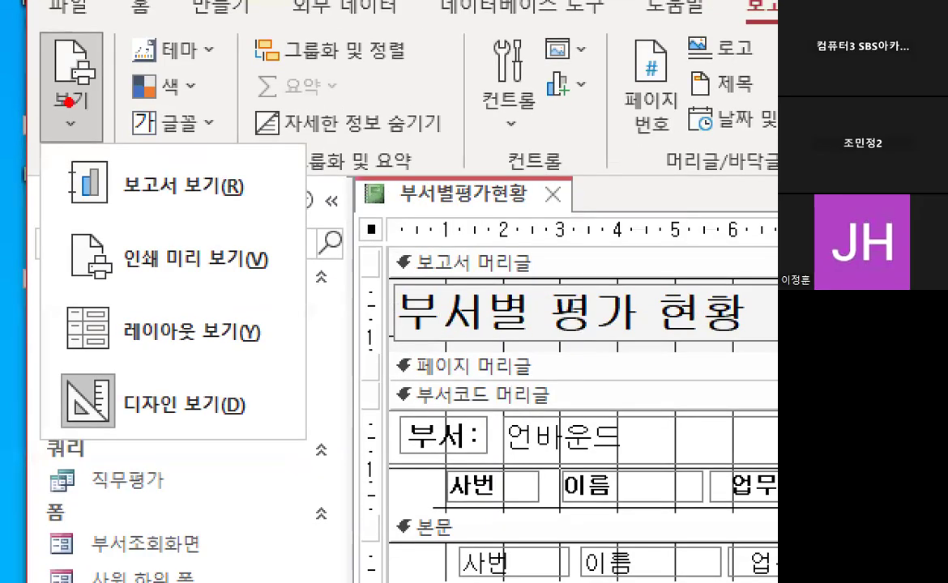
key("Escape")
key("ctrl+1")
right_click(36, 102)
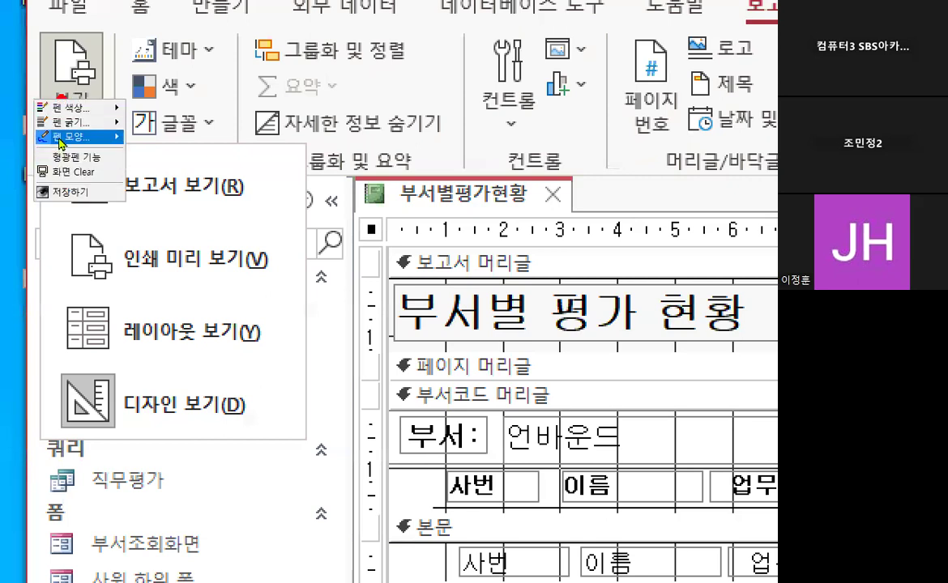
mouse_move(61, 138)
left_click(147, 164)
left_click_drag(168, 264, 294, 367)
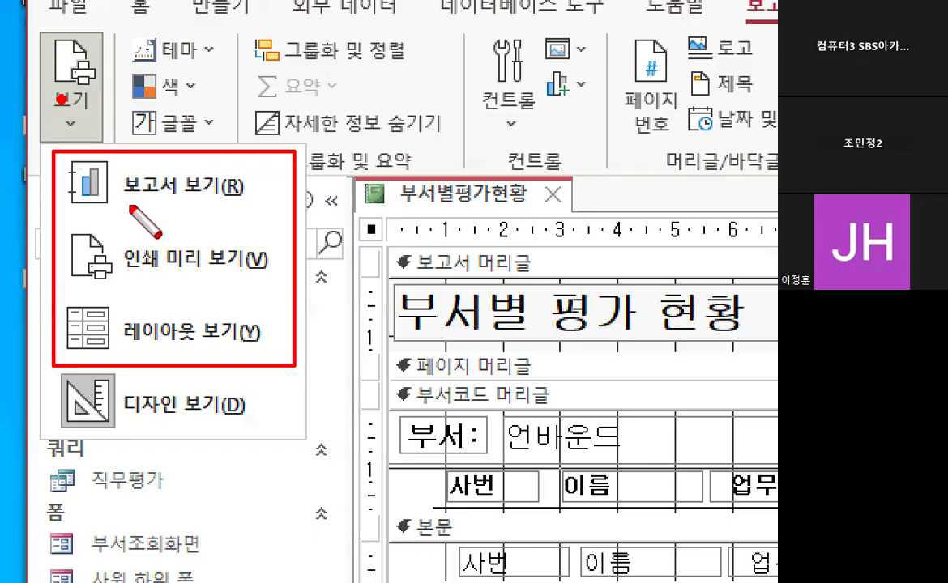
left_click_drag(126, 205, 220, 206)
left_click_drag(130, 281, 243, 281)
left_click_drag(126, 351, 238, 351)
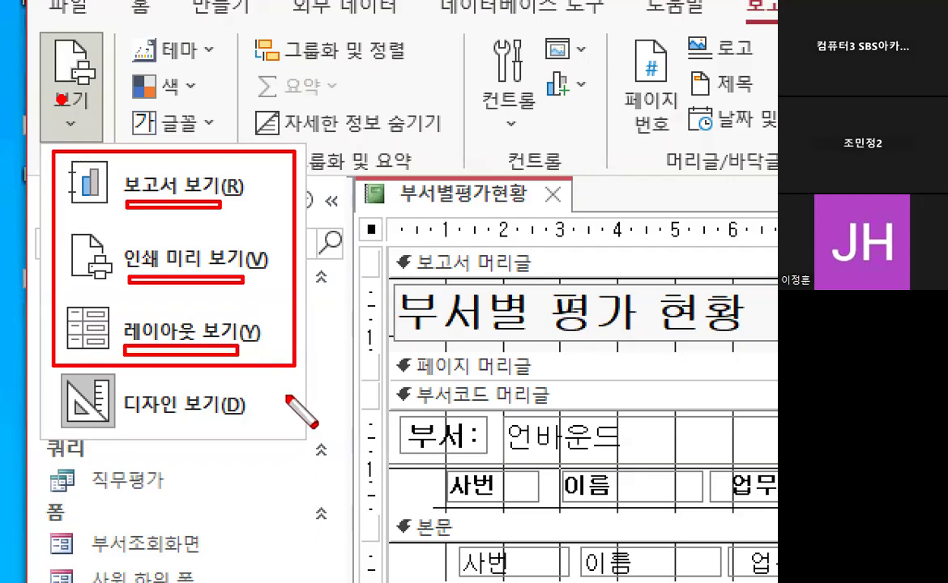
Switch the annotation pen to freehand, tick the three viewing modes and circle 인쇄 미리 보기.
right_click(345, 348)
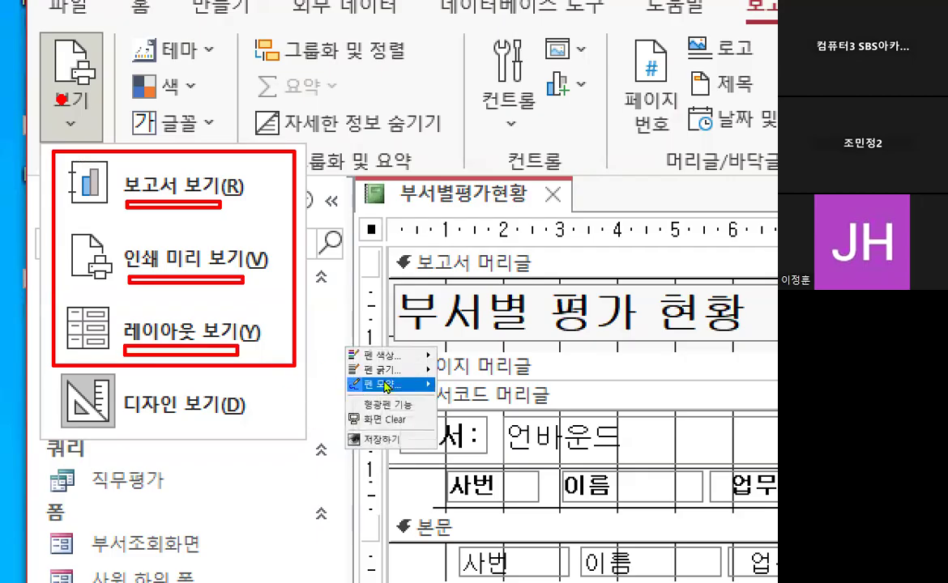
mouse_move(387, 386)
left_click(464, 387)
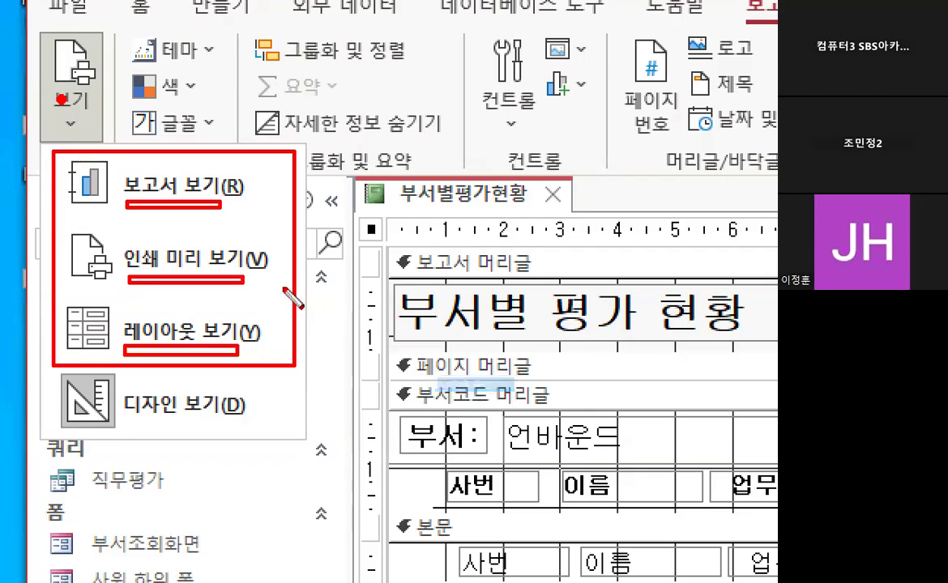
left_click_drag(218, 240, 264, 219)
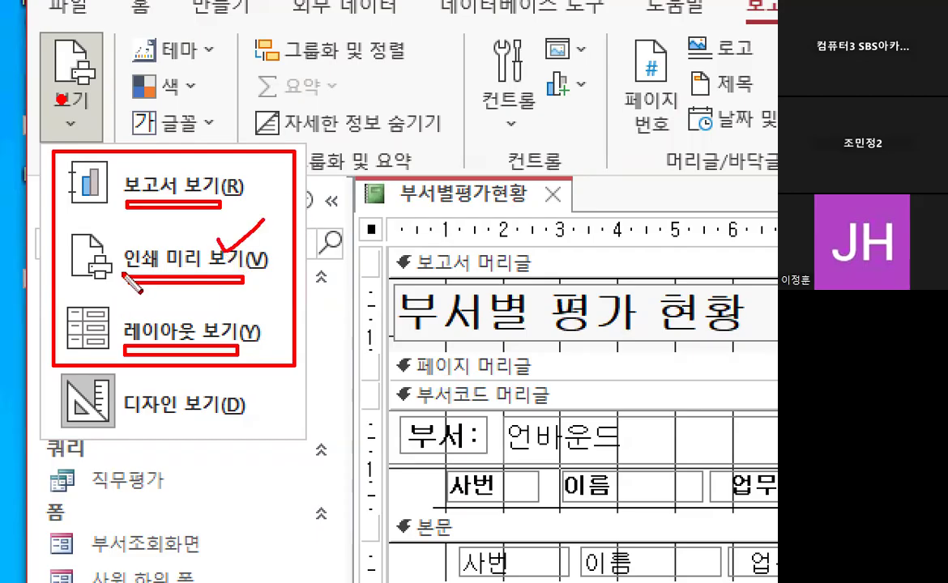
mouse_move(149, 154)
left_mouse_down()
mouse_move(191, 133)
mouse_move(217, 104)
left_mouse_up()
left_click_drag(123, 312, 152, 295)
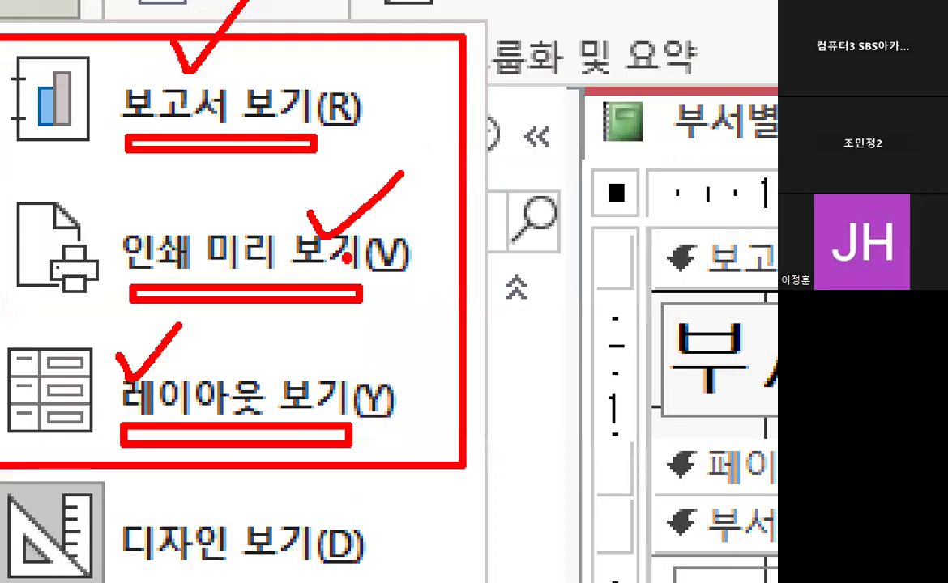
mouse_move(349, 258)
left_mouse_down()
mouse_move(251, 199)
mouse_move(274, 247)
left_mouse_up()
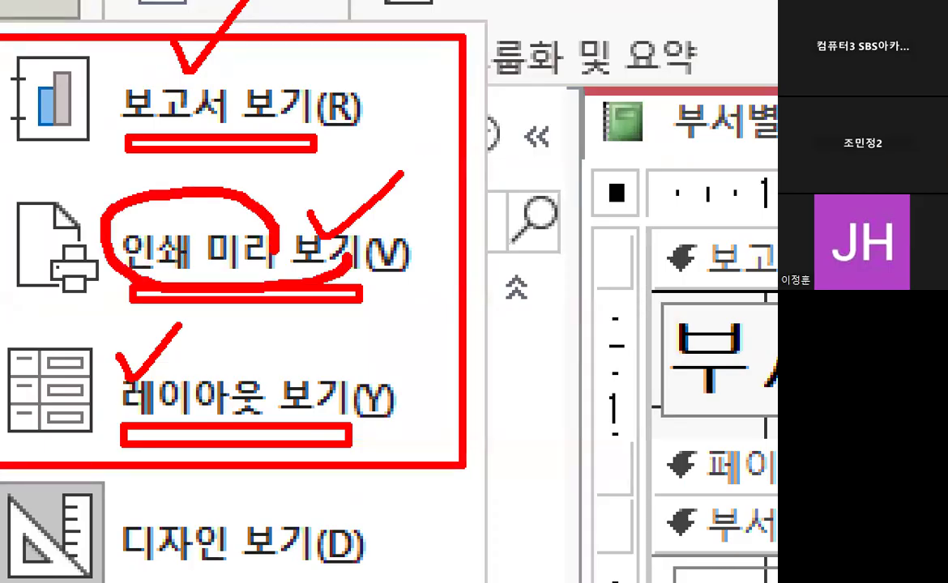
mouse_move(115, 195)
left_mouse_down()
mouse_move(135, 183)
mouse_move(165, 110)
left_mouse_up()
key("Escape")
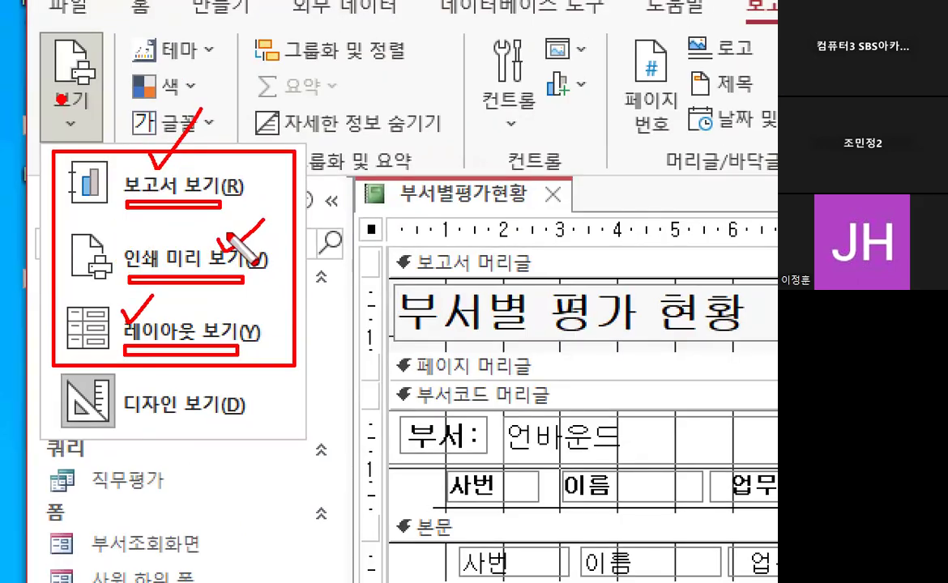
Show the report 부서별평가현황 in Print Preview and examine its heading, detail and summary rows.
key("Escape")
left_click(39, 119)
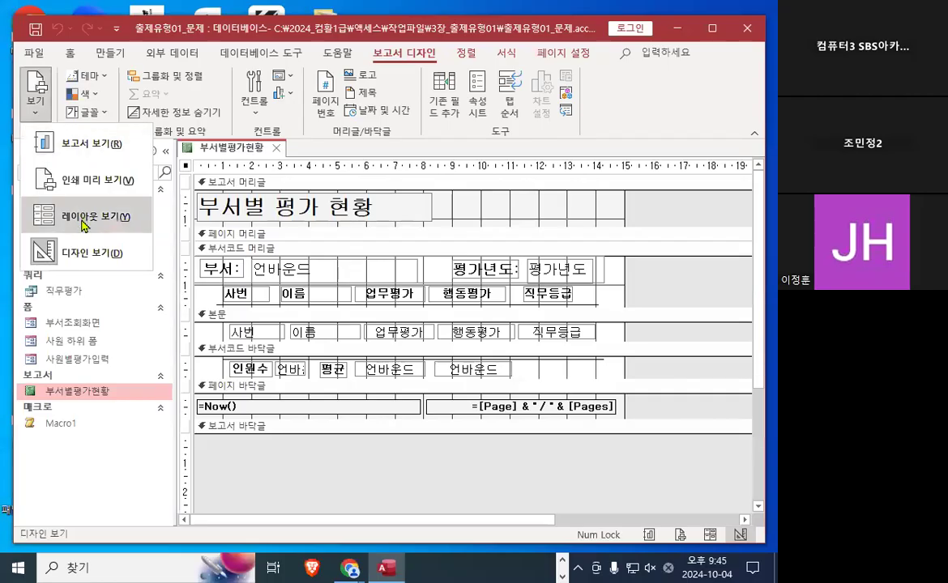
left_click(60, 180)
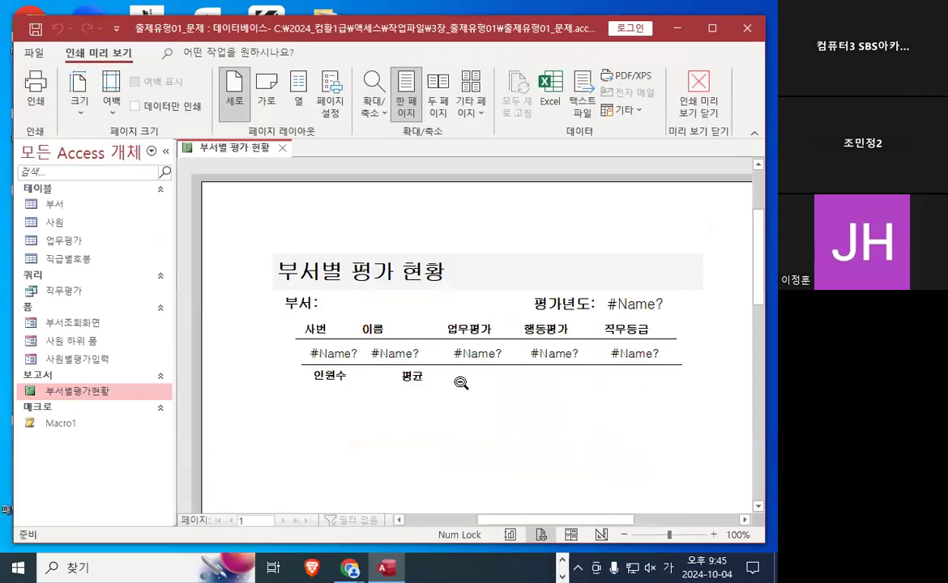
key("ctrl+1")
mouse_move(158, 355)
left_mouse_down()
mouse_move(5, 371)
mouse_move(254, 359)
mouse_move(438, 369)
mouse_move(509, 332)
mouse_move(539, 361)
mouse_move(776, 340)
left_mouse_up()
key("Escape")
key("ctrl+1")
left_click_drag(758, 322, 165, 402)
key("Escape")
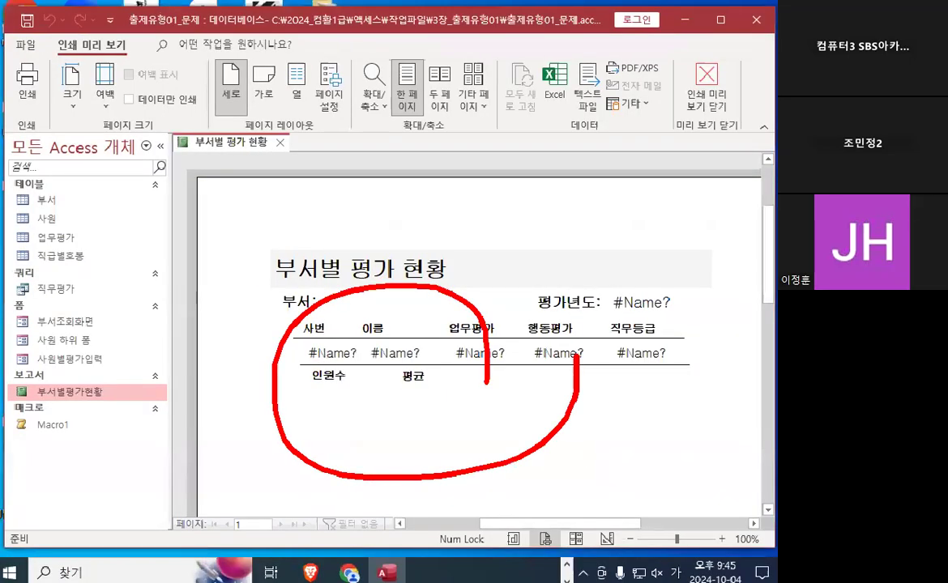
Examine the date and page number in the previewed page's footer and the page navigation controls.
scroll(393, 392, "down", 2)
scroll(393, 391, "down", 5)
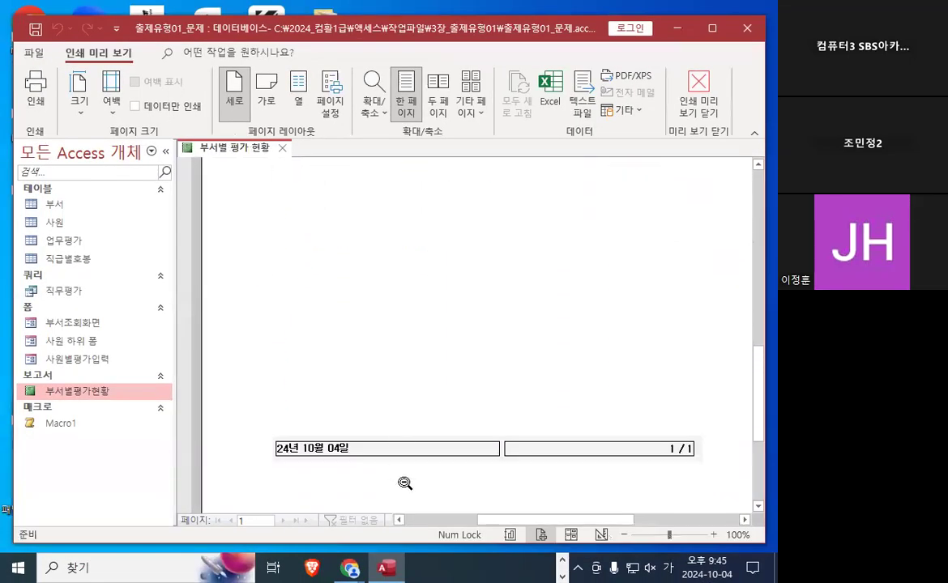
key("ctrl+1")
mouse_move(705, 452)
left_mouse_down()
mouse_move(610, 393)
mouse_move(697, 460)
left_mouse_up()
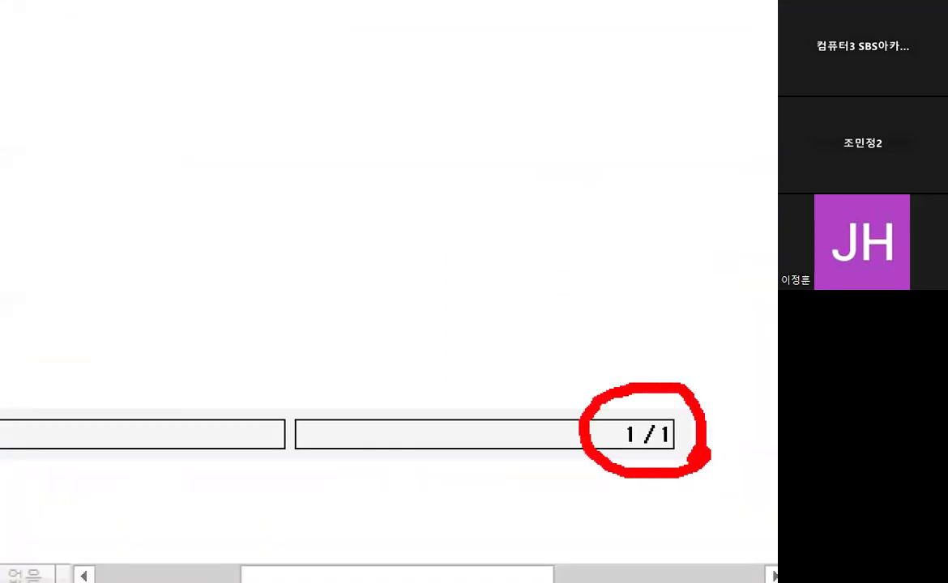
key("Escape")
key("ctrl+2")
left_click_drag(275, 465, 710, 465)
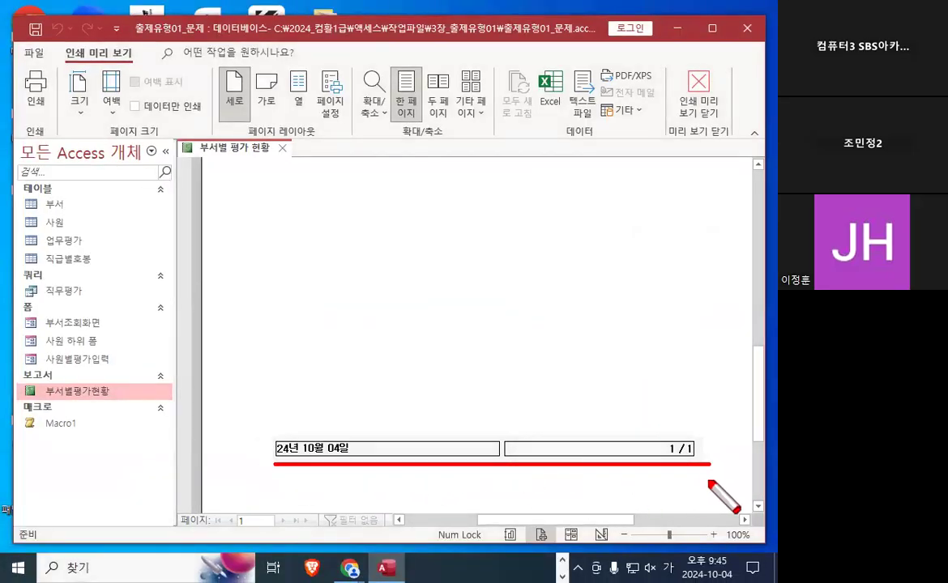
mouse_move(293, 527)
left_mouse_down()
mouse_move(267, 504)
mouse_move(296, 527)
left_mouse_up()
left_click_drag(188, 504, 270, 504)
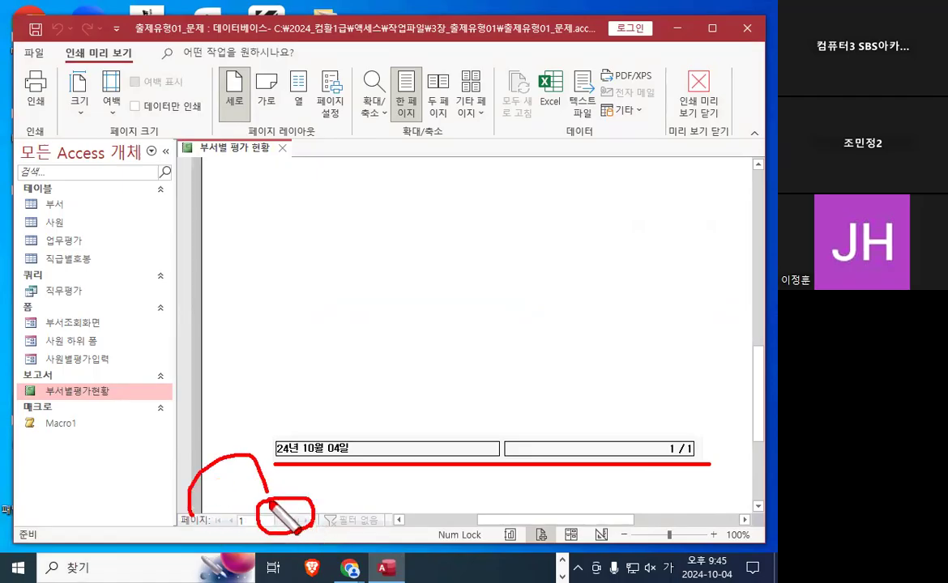
key("Escape")
key("ctrl+2")
mouse_move(518, 413)
left_mouse_down()
mouse_move(668, 253)
mouse_move(648, 412)
left_mouse_up()
key("Escape")
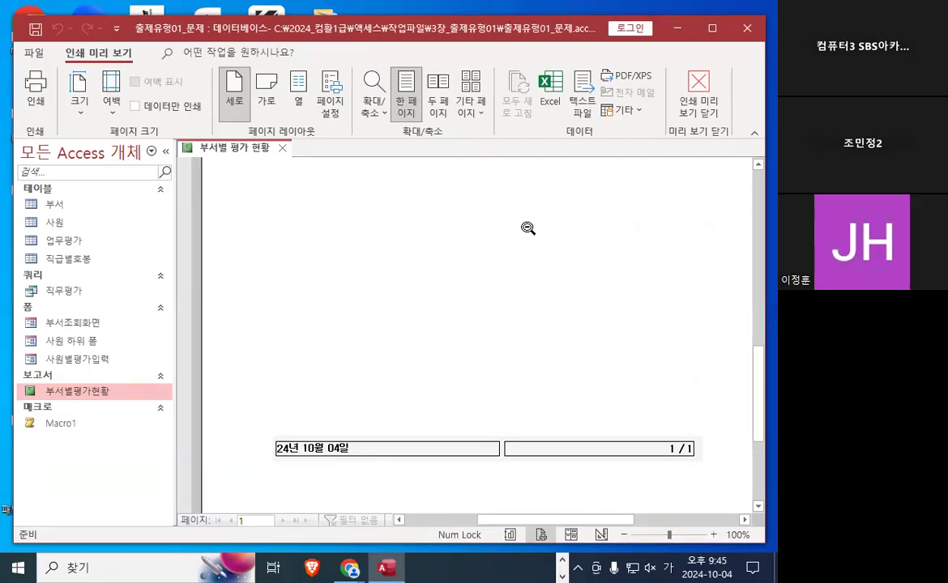
Close Print Preview, then preview the report twice more, returning to Design View each time.
key("Escape")
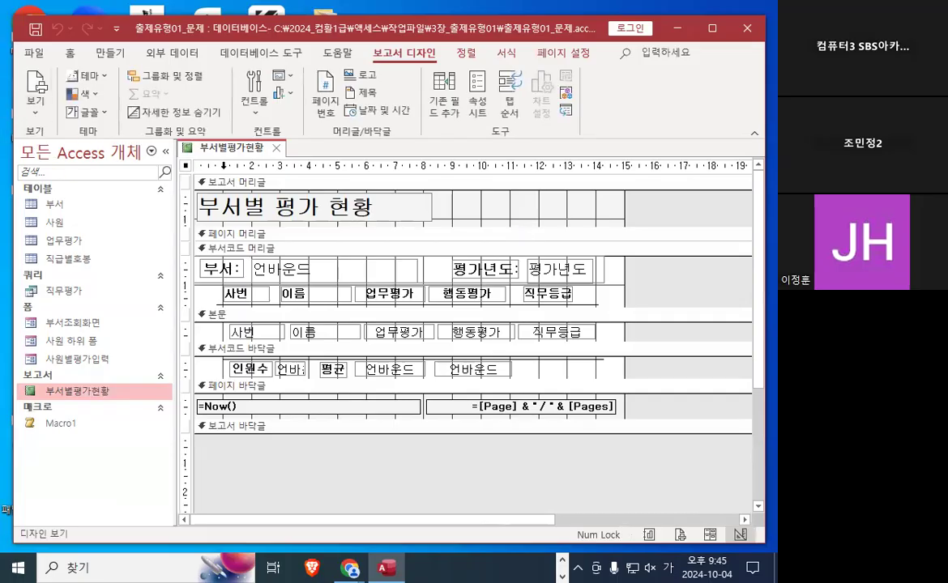
right_click(241, 148)
left_click(298, 290)
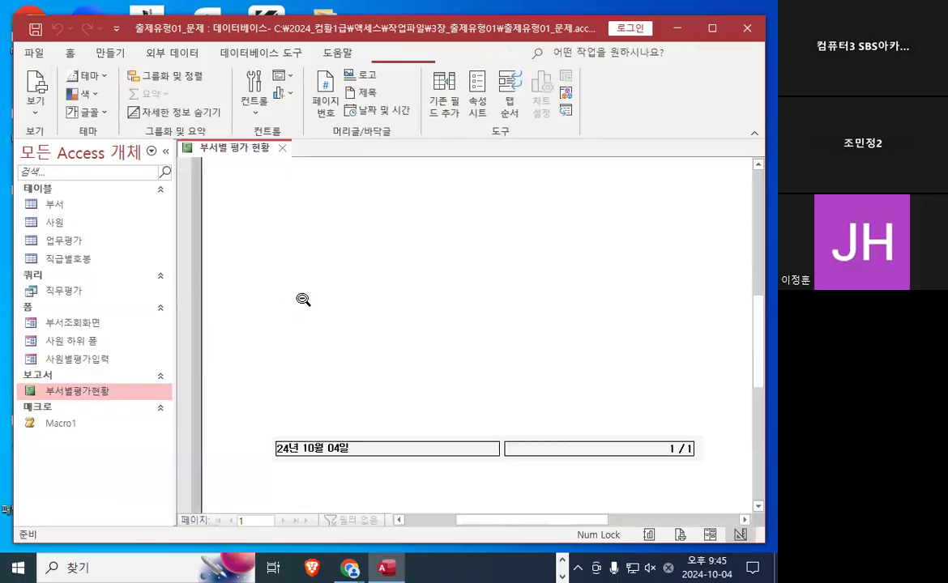
key("Escape")
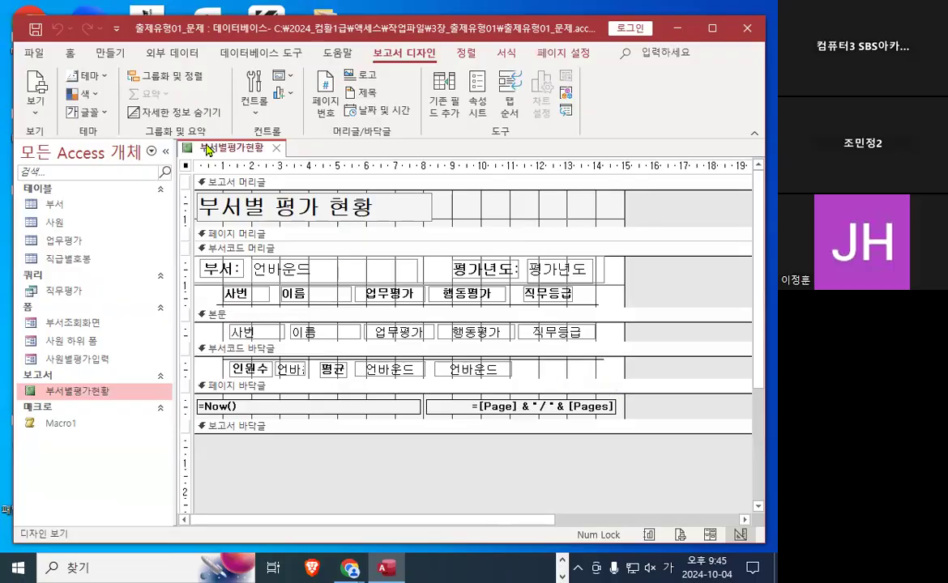
right_click(207, 150)
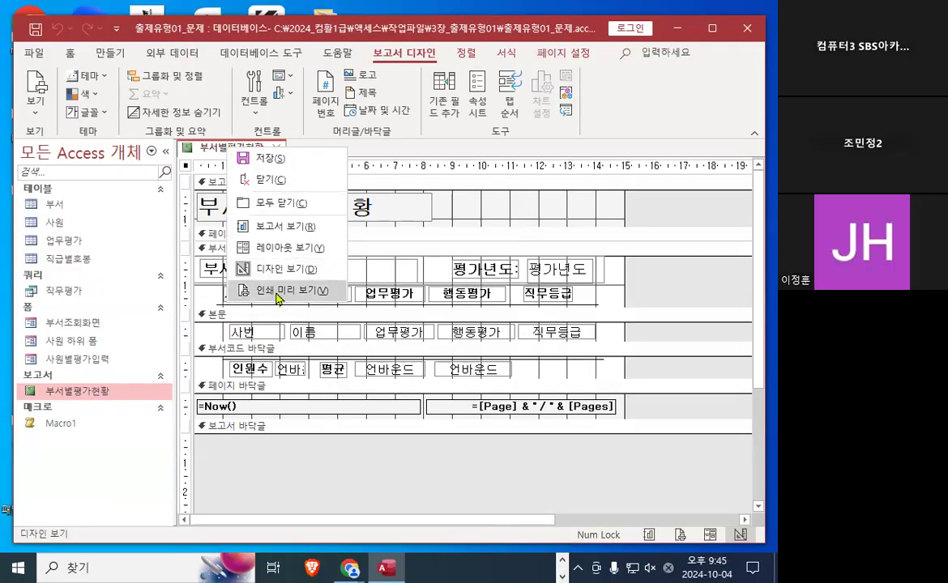
left_click(279, 290)
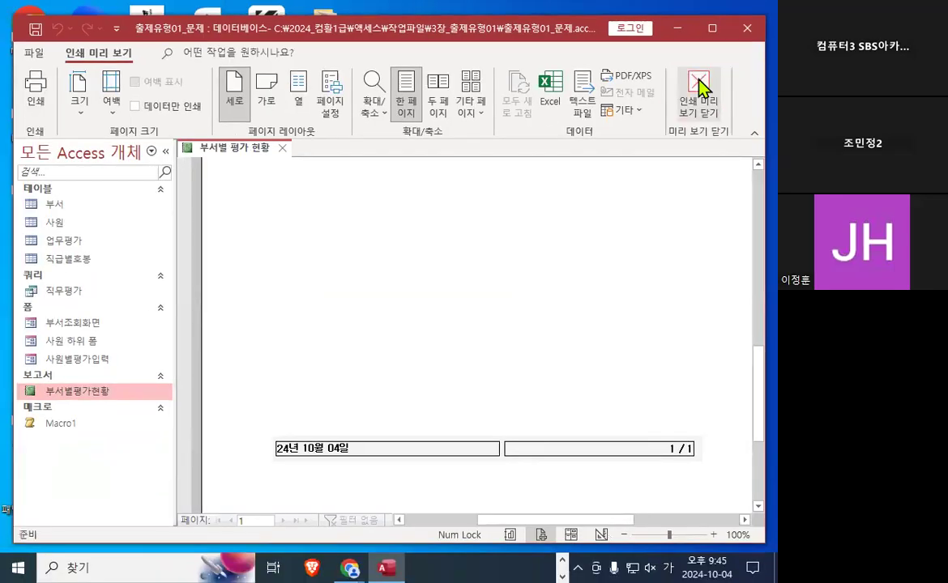
left_click(619, 130)
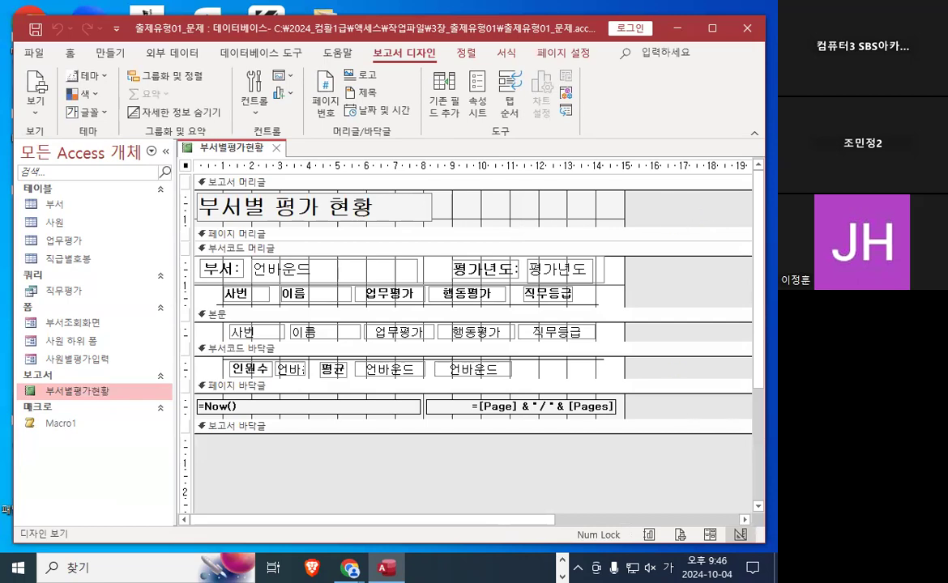
Switch to the Notepad class notes and read the 보고서 구역순서 heading and its first item, 보고서 머리글.
key("alt+Tab")
scroll(218, 374, "down", 3)
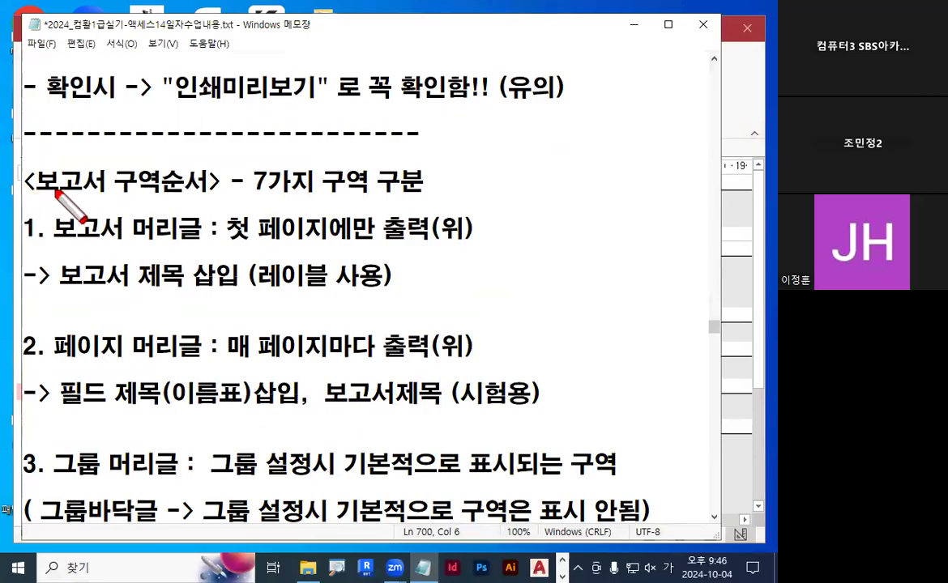
left_click_drag(29, 194, 409, 200)
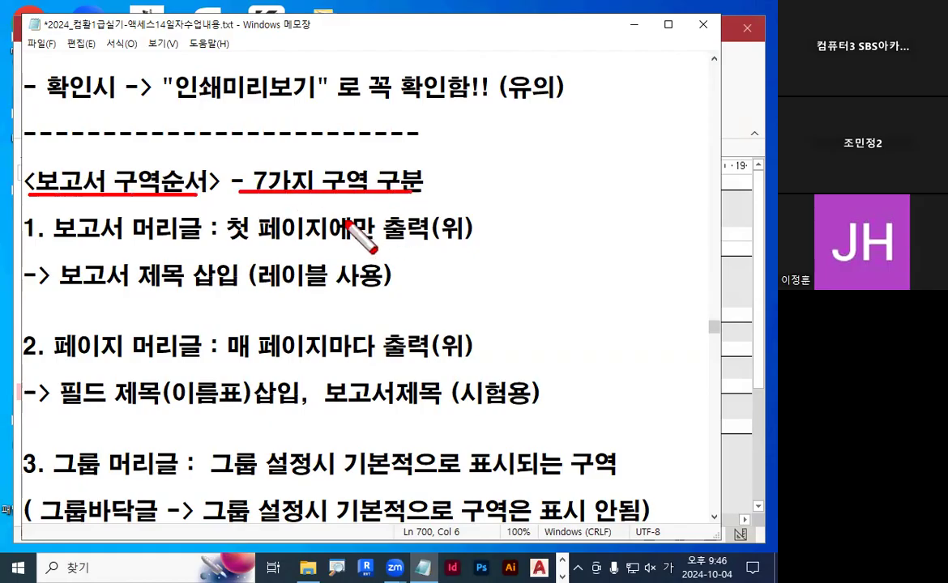
left_click_drag(48, 242, 201, 242)
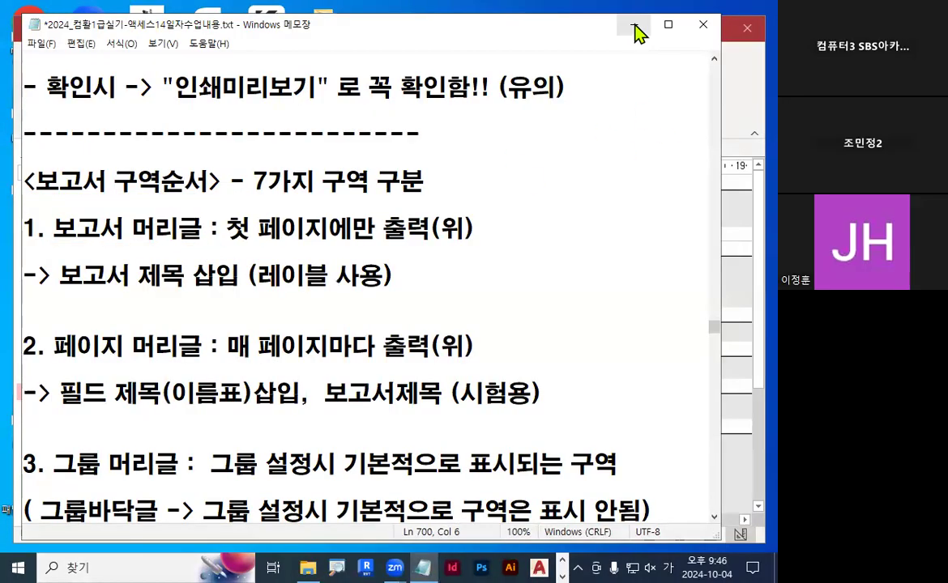
Return to Access and locate the 보고서 머리글 section and its title in the report design.
left_click(634, 25)
key("ctrl+1")
left_click(234, 192)
mouse_move(285, 182)
left_mouse_down()
mouse_move(209, 192)
mouse_move(289, 141)
mouse_move(287, 178)
left_mouse_up()
left_click_drag(369, 168, 474, 91)
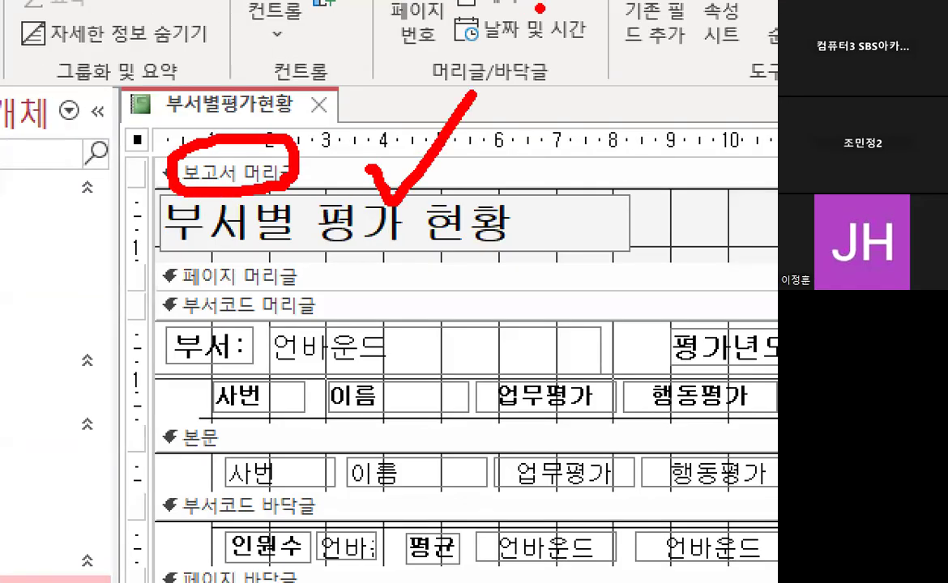
key("Escape")
Go back to the Notepad notes and read where 보고서 머리글 prints and which control holds the report title.
left_click(562, 560)
left_click(423, 568)
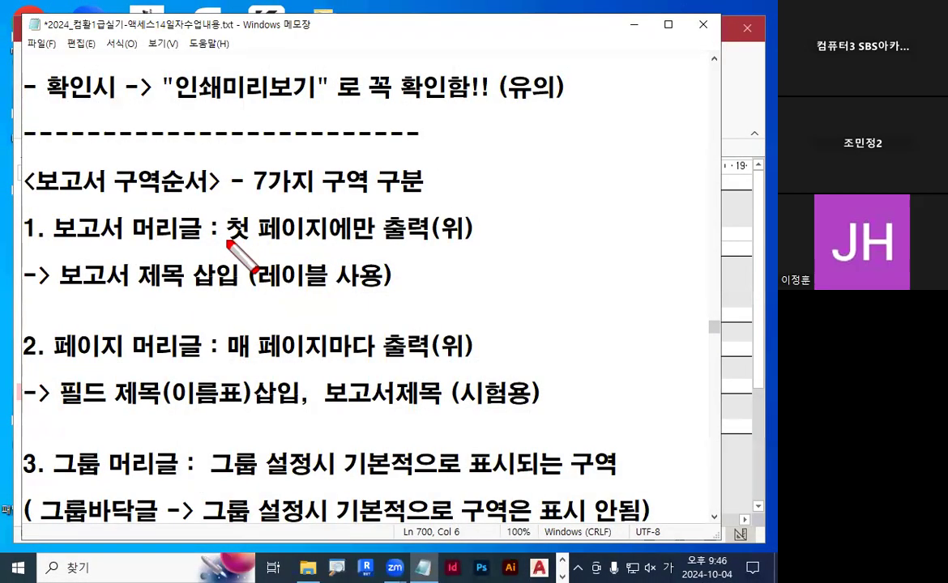
left_click_drag(221, 241, 458, 240)
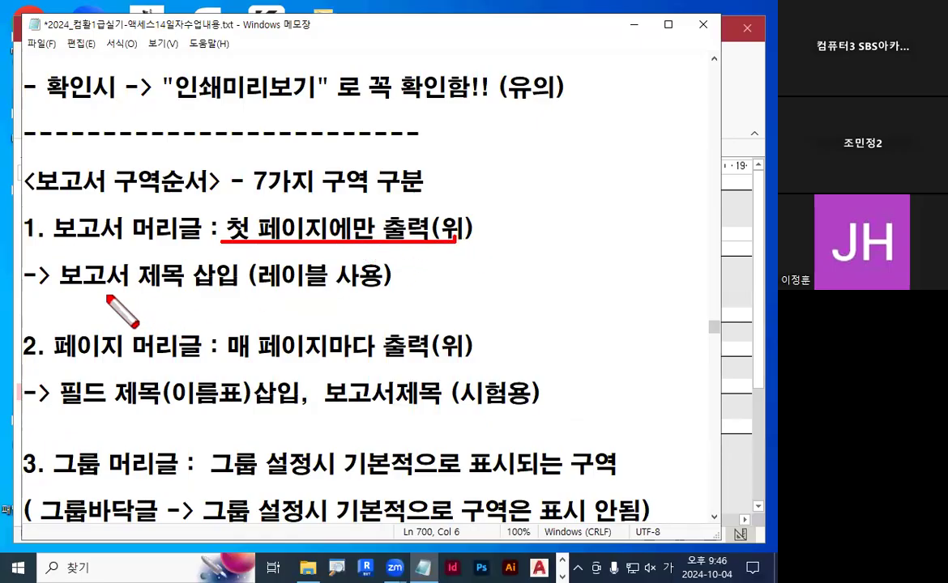
left_click_drag(52, 283, 183, 285)
mouse_move(292, 259)
left_mouse_down()
mouse_move(301, 293)
mouse_move(320, 269)
left_mouse_up()
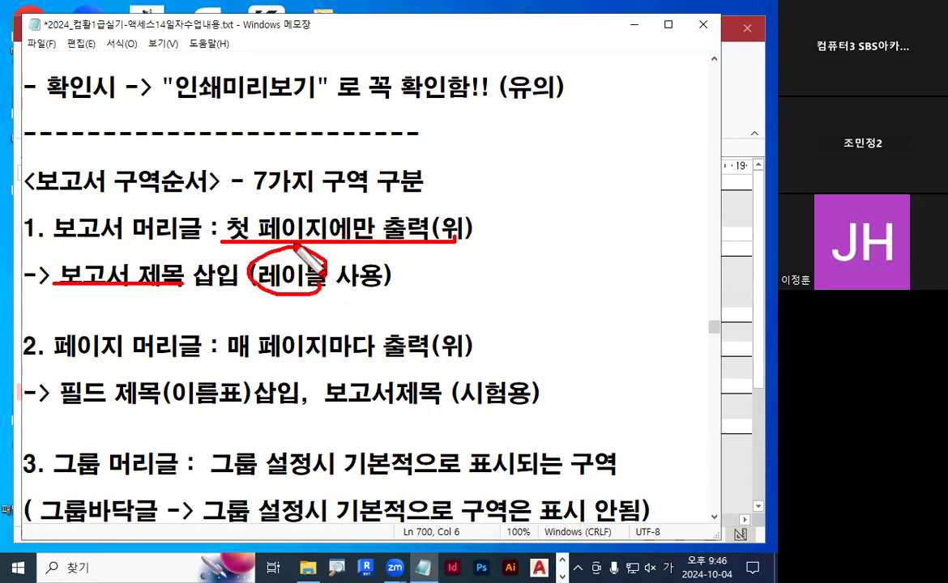
Compare in the notes where 보고서 머리글 and 페이지 머리글 are each printed.
key("Escape")
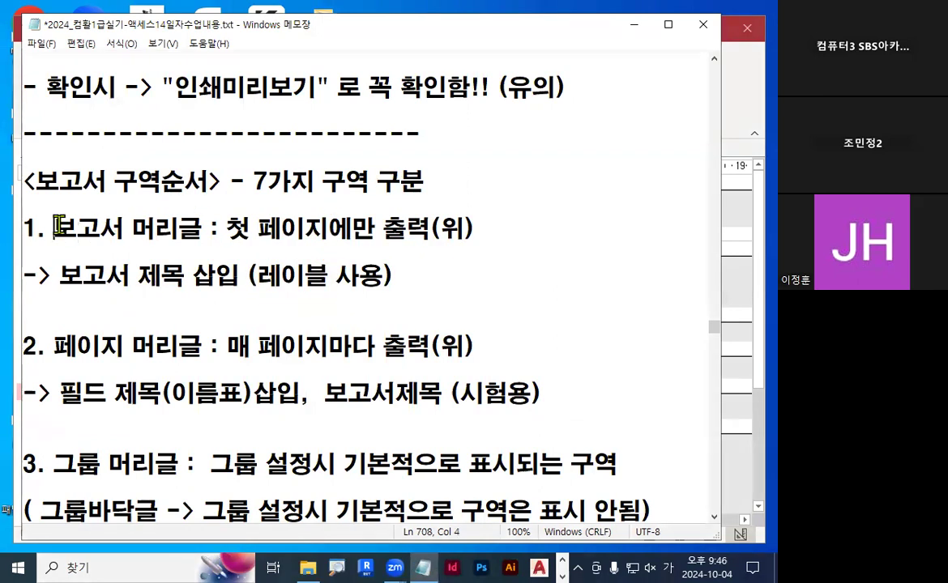
left_click_drag(56, 228, 504, 227)
left_click(470, 227)
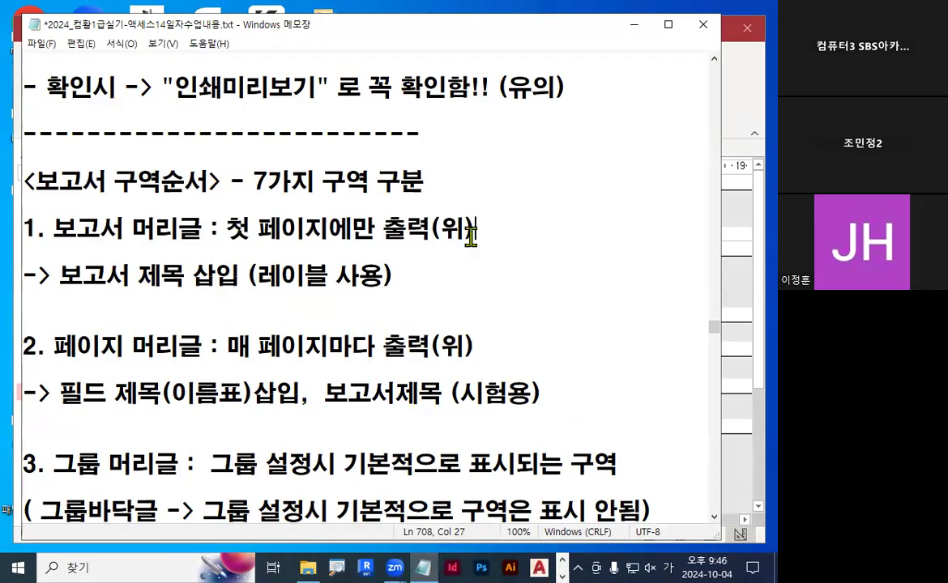
left_click_drag(42, 346, 192, 341)
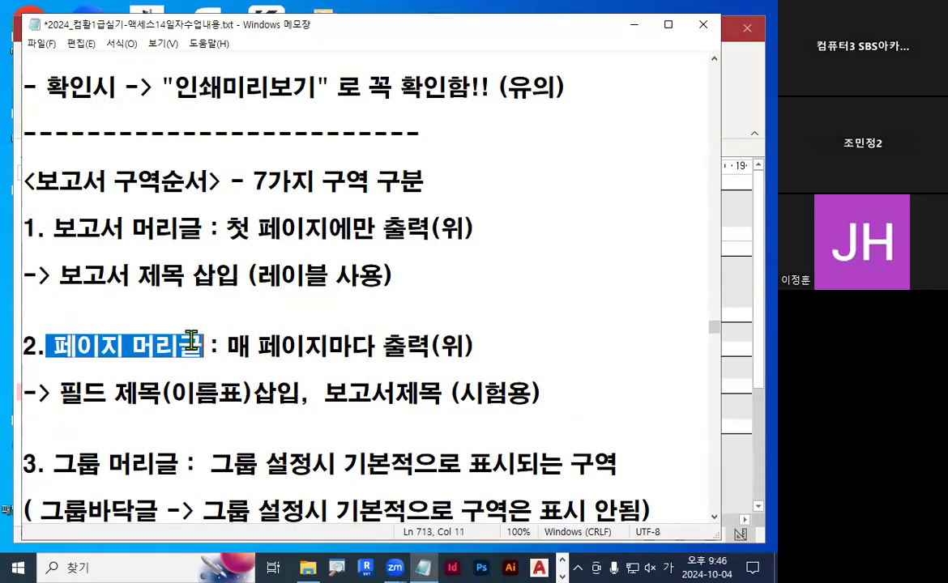
scroll(243, 324, "down", 2)
left_click_drag(227, 276, 464, 272)
left_click_drag(430, 157, 468, 156)
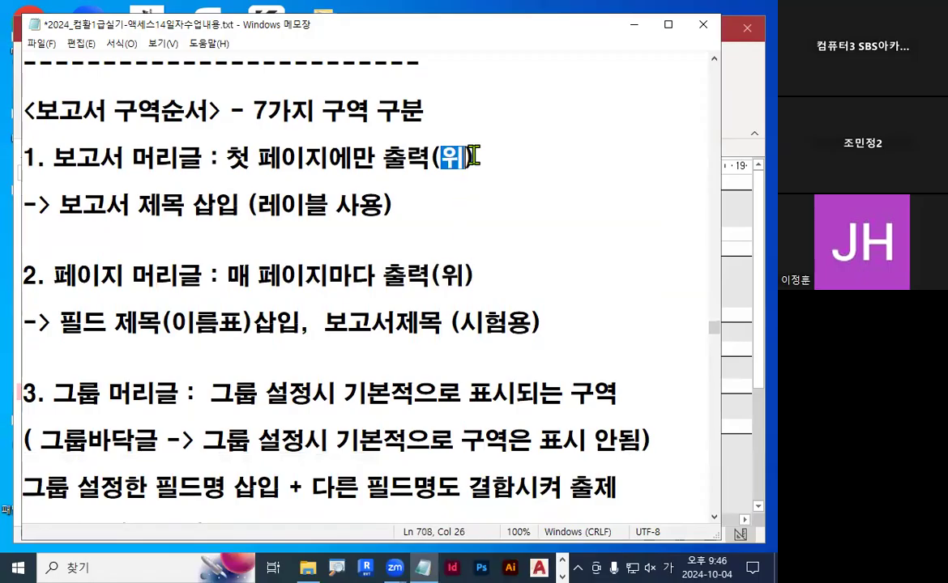
left_click_drag(53, 156, 169, 154)
key("ctrl+2")
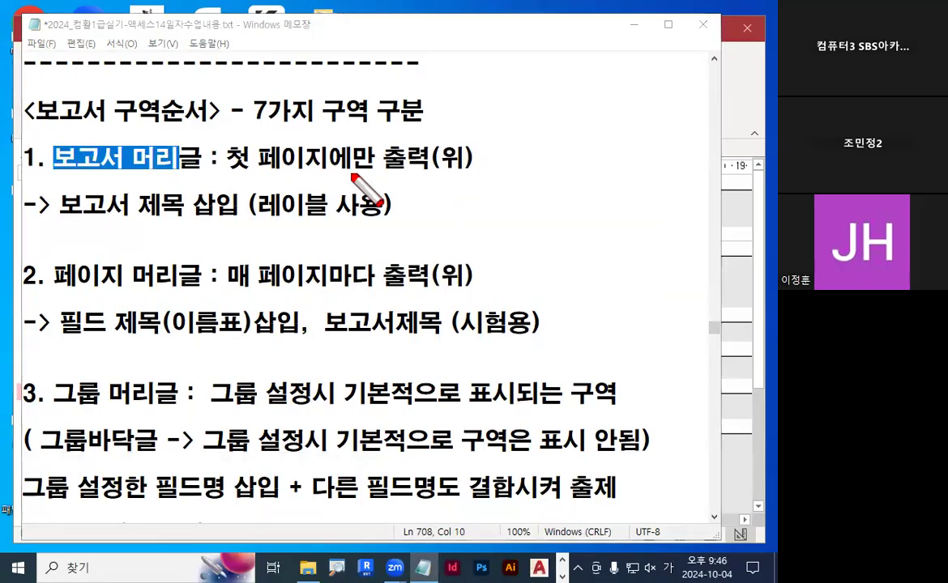
left_click_drag(356, 196, 337, 184)
left_click_drag(127, 355, 177, 336)
left_click_drag(279, 287, 481, 297)
key("Escape")
Read in the notes which field titles and exam-style report title belong in 페이지 머리글.
left_click_drag(69, 326, 154, 326)
left_click_drag(326, 325, 524, 331)
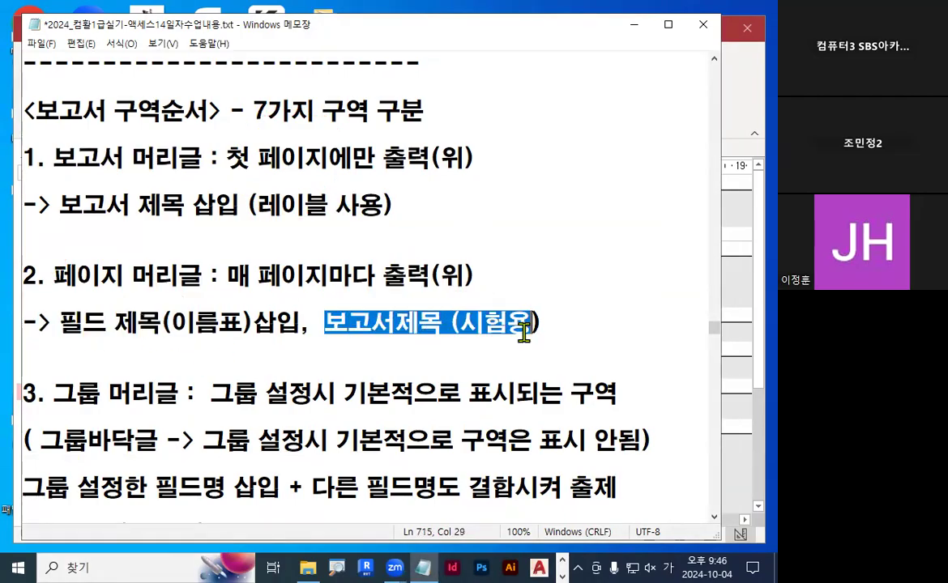
left_click(491, 321)
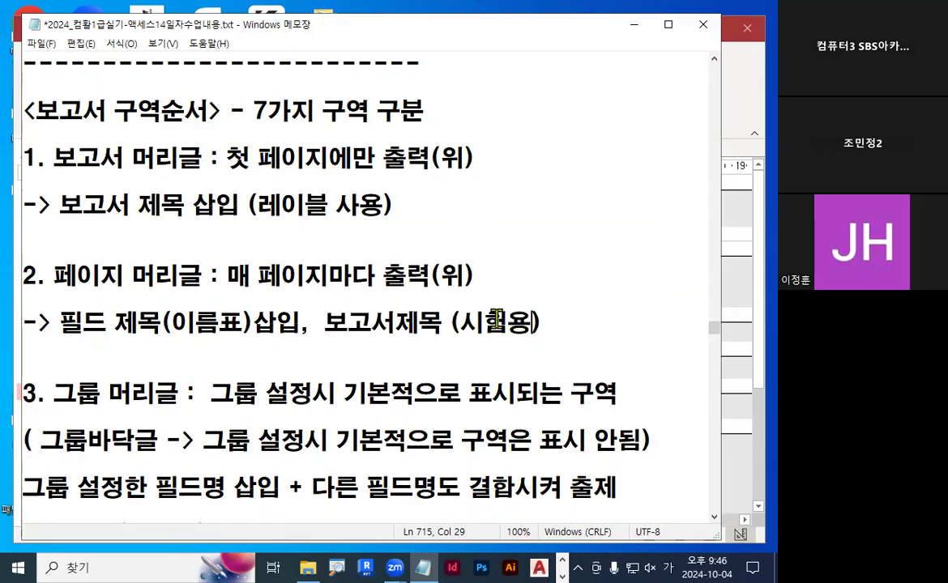
left_click_drag(450, 325, 560, 315)
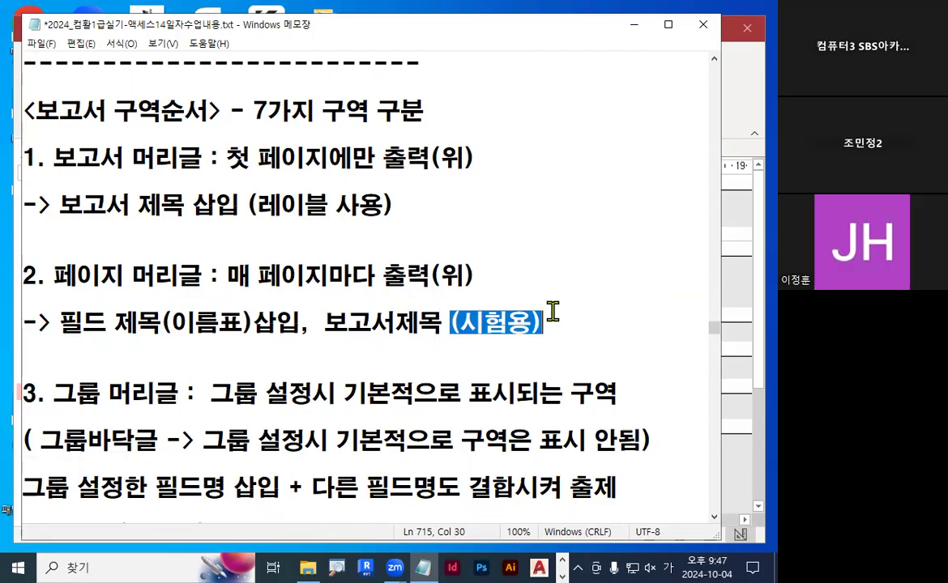
Examine in the notes the exam case that places the report title in 페이지 머리글 instead of 보고서 머리글.
key("ctrl+2")
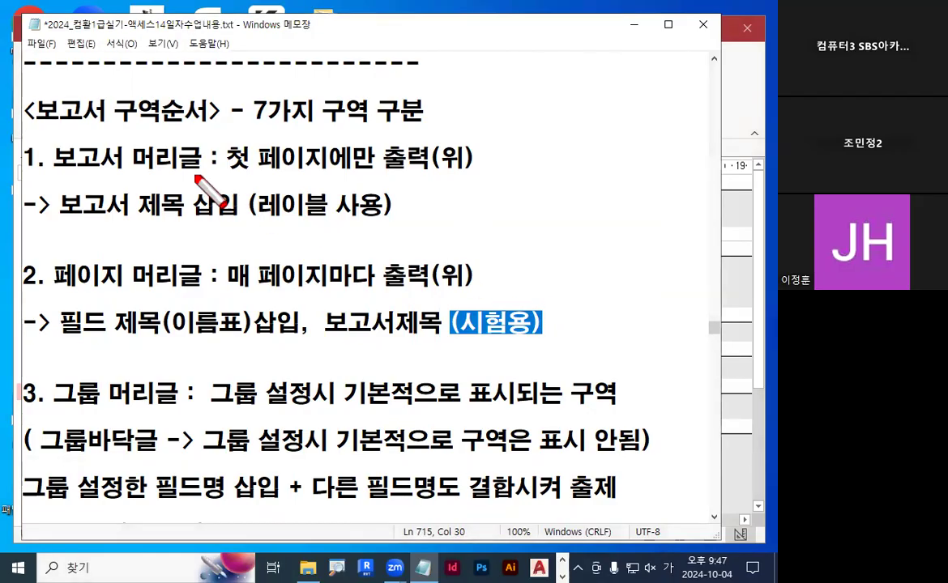
left_click_drag(193, 126, 98, 200)
left_click_drag(99, 130, 175, 187)
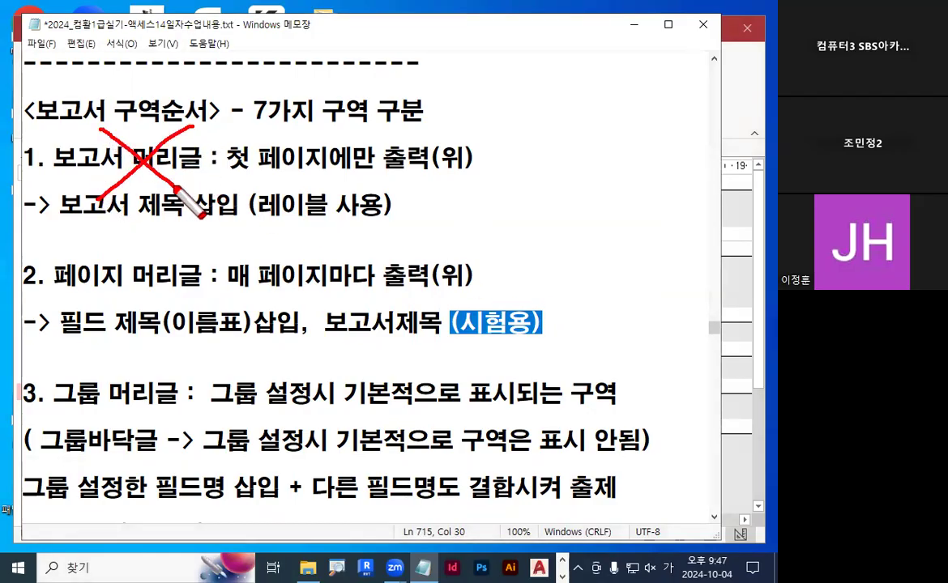
left_click_drag(54, 285, 188, 283)
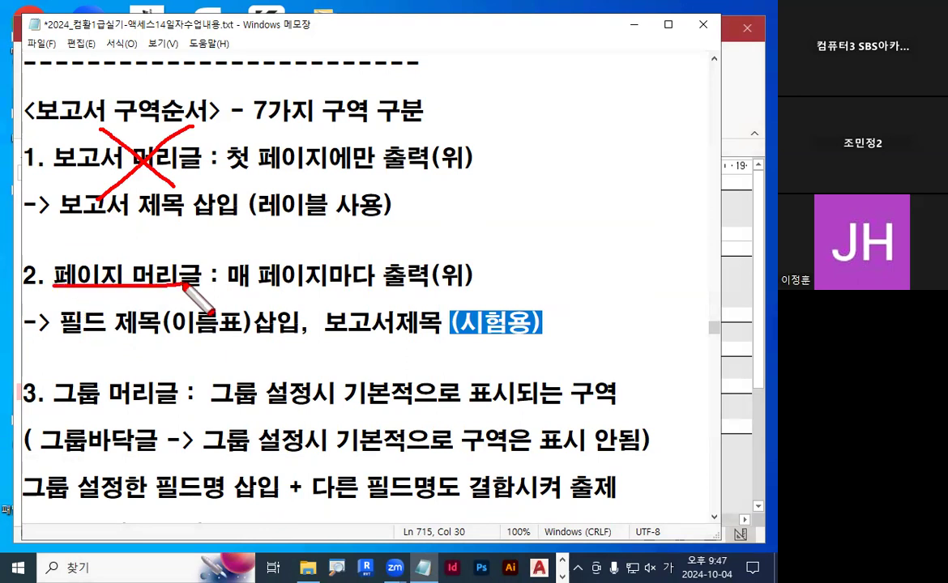
left_click_drag(445, 341, 365, 345)
left_click_drag(298, 328, 439, 338)
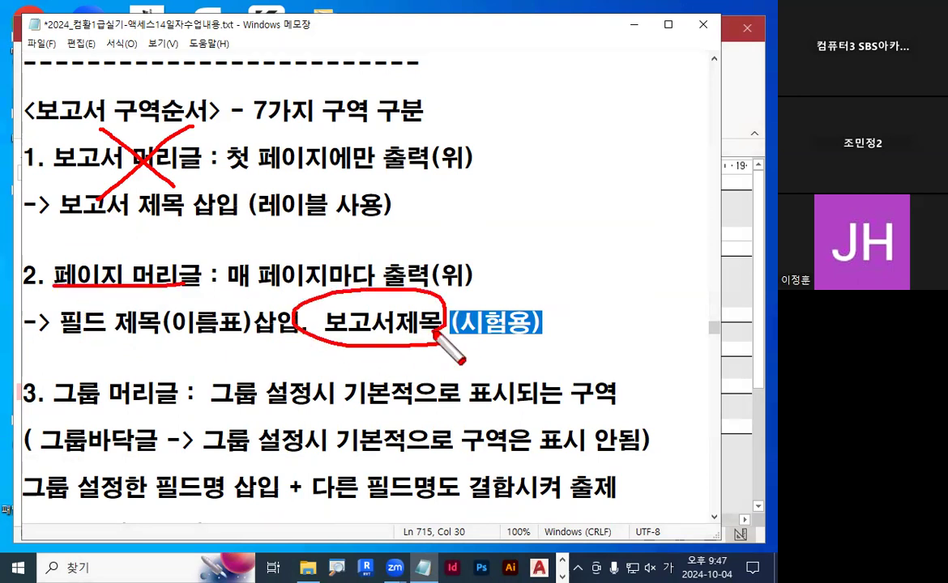
left_click_drag(297, 237, 371, 176)
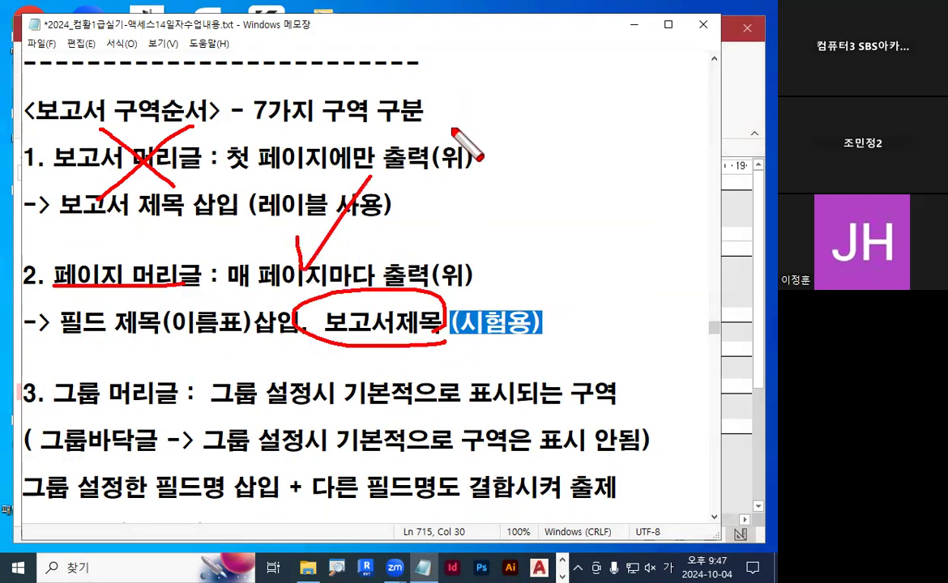
key("Escape")
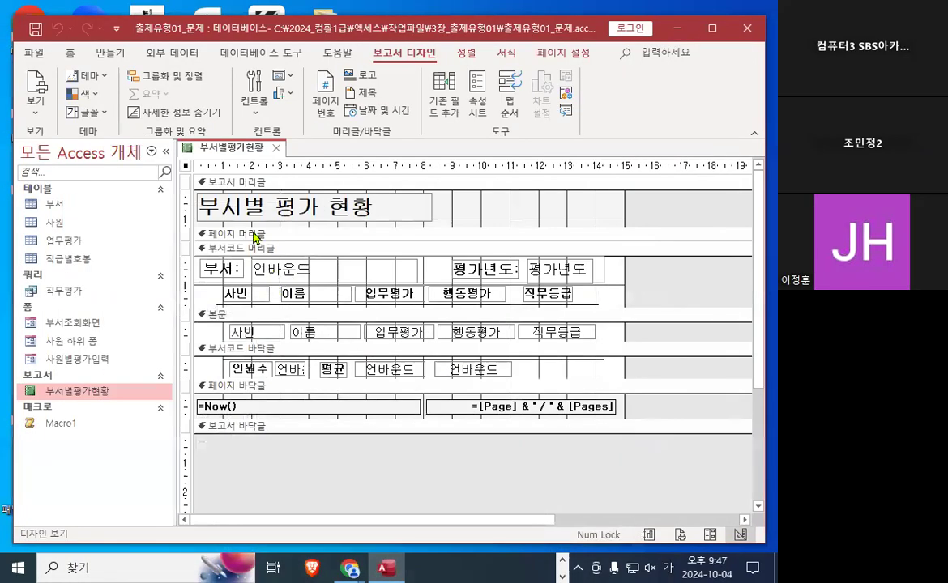
Switch to Access, expand the empty 페이지 머리글 section to about 2 cm high, and collapse it again.
left_click(256, 236)
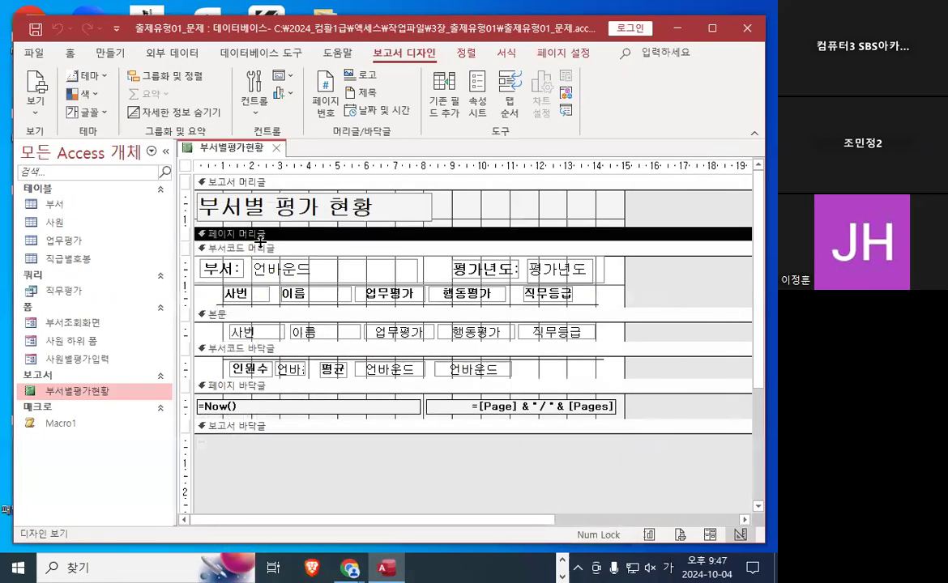
left_click(476, 209)
left_click_drag(401, 242, 401, 285)
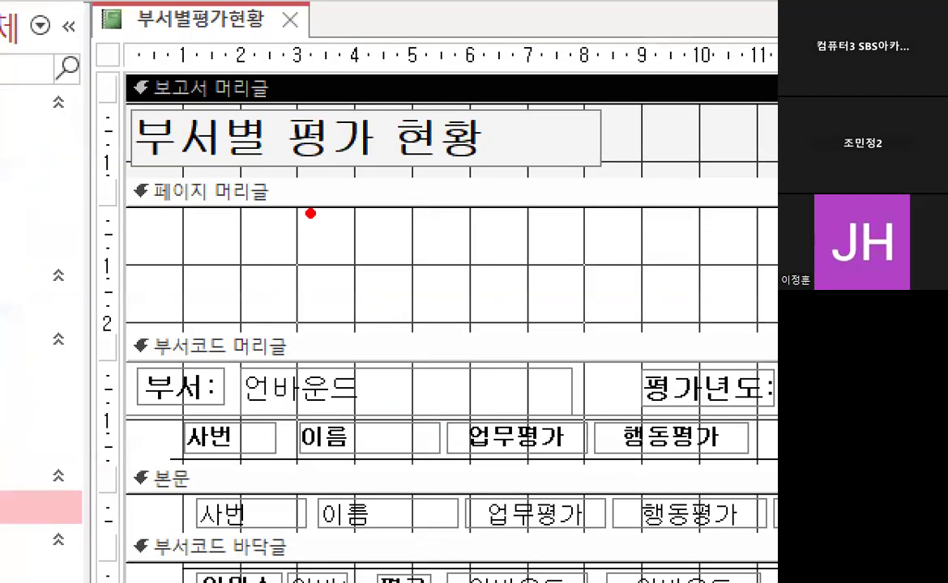
left_click_drag(311, 213, 212, 311)
left_click_drag(233, 208, 324, 349)
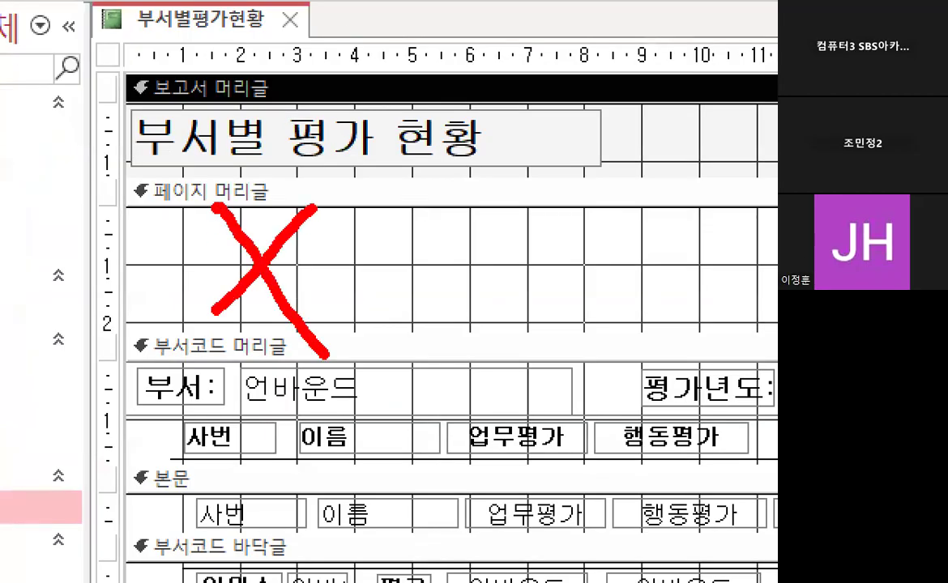
key("Escape")
left_click_drag(294, 305, 294, 241)
Examine the field title labels such as 사번 and 이름 in 부서코드 머리글 in relation to 페이지 머리글.
key("ctrl+1")
mouse_move(271, 281)
left_mouse_down()
mouse_move(202, 277)
mouse_move(254, 286)
left_mouse_up()
left_click_drag(371, 283, 367, 271)
left_click_drag(258, 150, 324, 79)
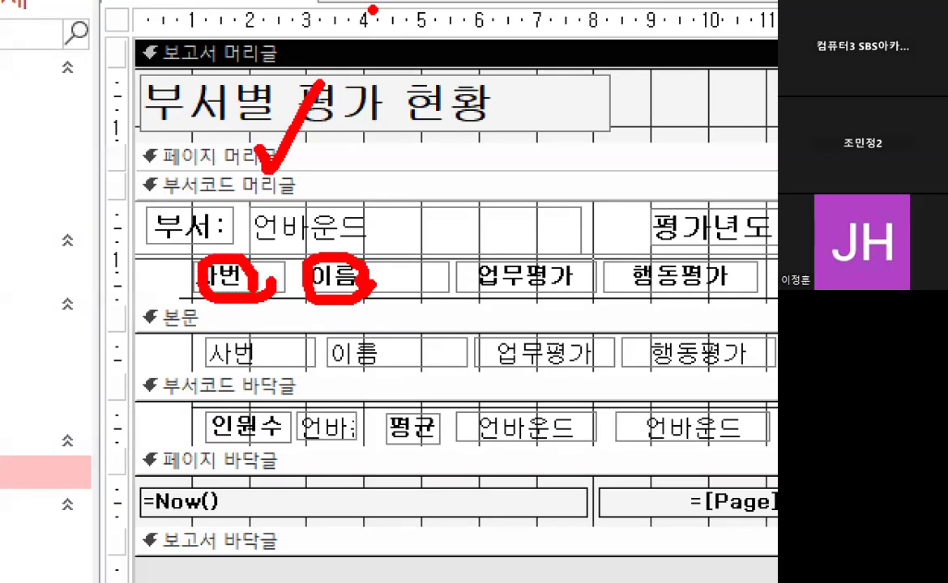
key("Escape")
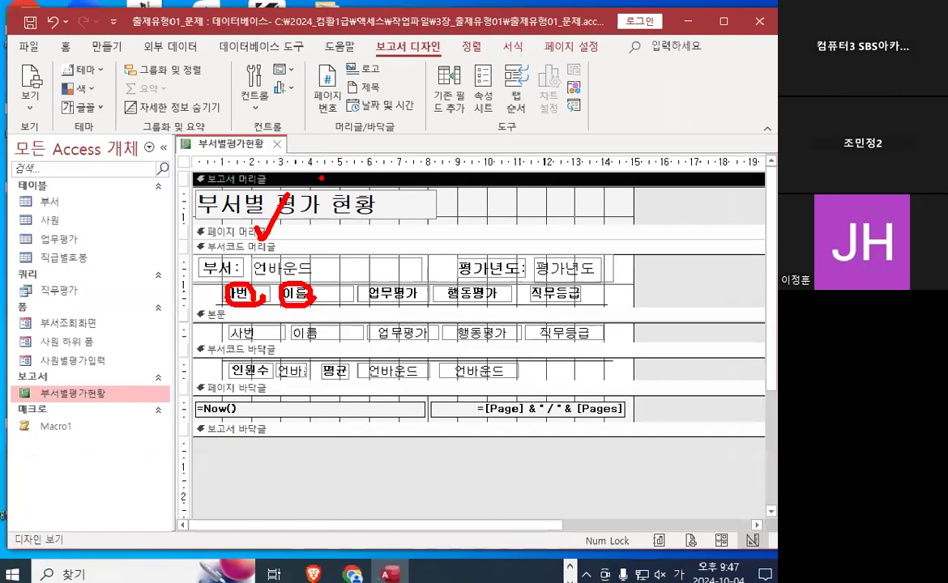
key("ctrl+1")
mouse_move(331, 288)
left_mouse_down()
mouse_move(353, 217)
mouse_move(339, 320)
left_mouse_up()
left_click_drag(246, 192, 313, 145)
key("Escape")
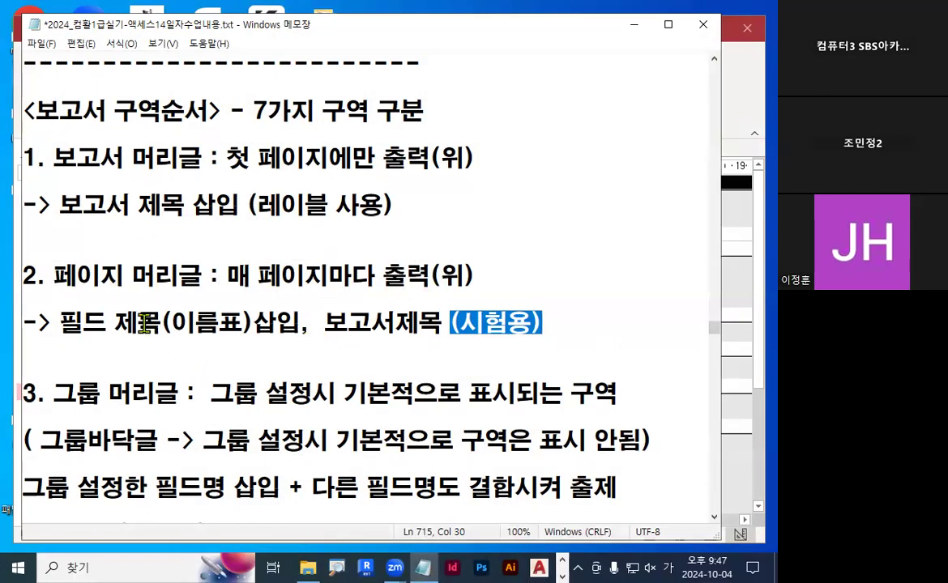
Read the 그룹 머리글 item in the Notepad notes, then minimise them to return to the report design.
scroll(110, 365, "down", 1)
left_click_drag(55, 322, 590, 321)
left_click(633, 24)
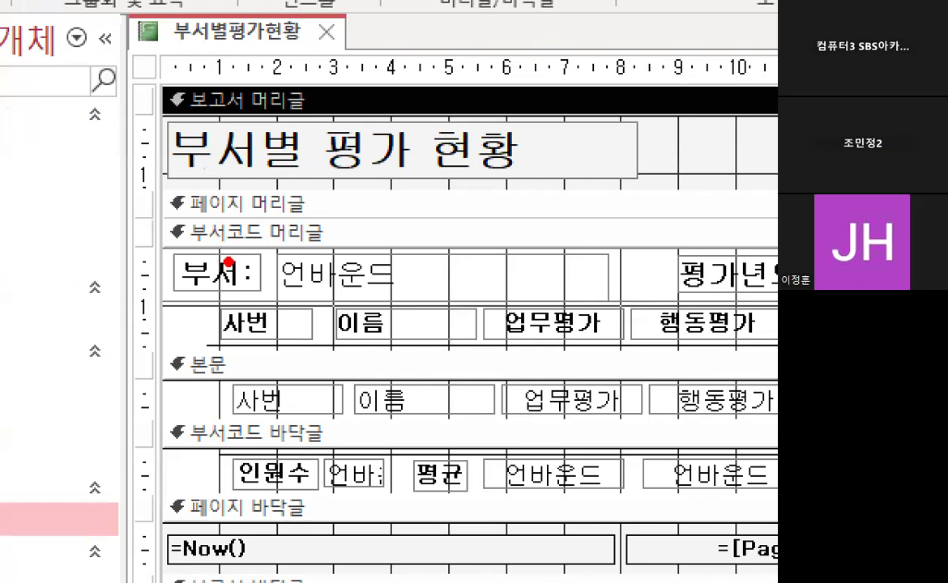
Display the report's grouping and sorting settings, examine the expression-based grouping level, and close the settings.
mouse_move(276, 236)
left_mouse_down()
mouse_move(152, 251)
mouse_move(267, 213)
left_mouse_up()
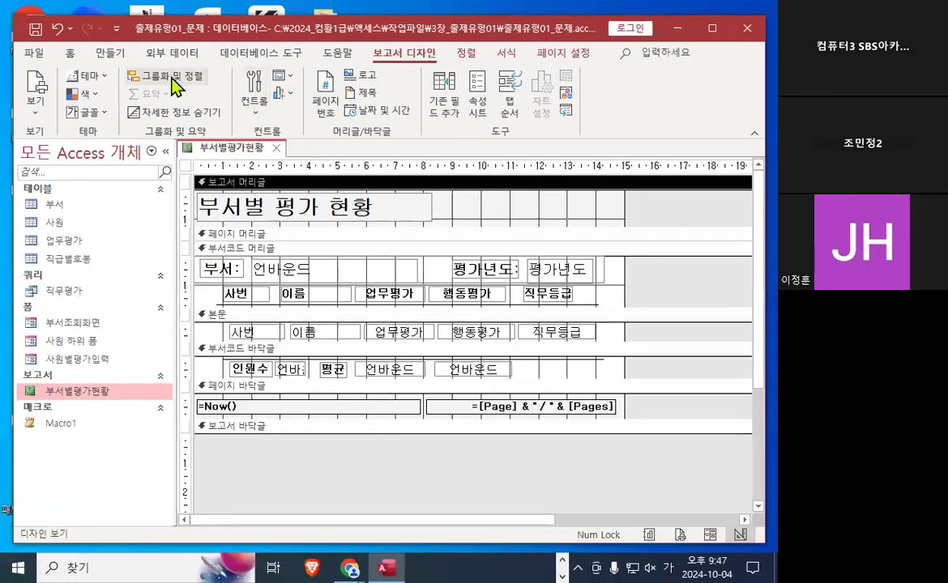
left_click(173, 74)
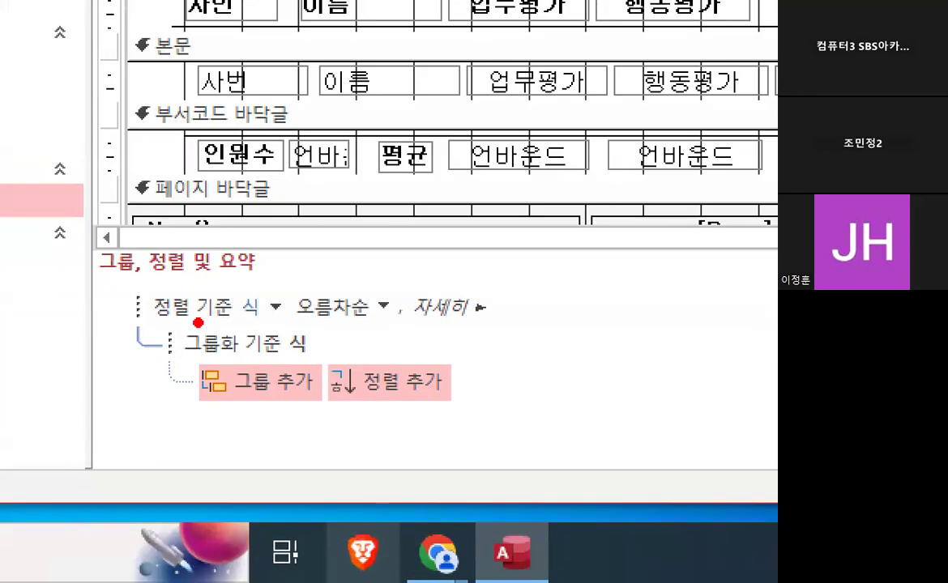
mouse_move(251, 385)
left_mouse_down()
mouse_move(230, 384)
mouse_move(252, 366)
left_mouse_up()
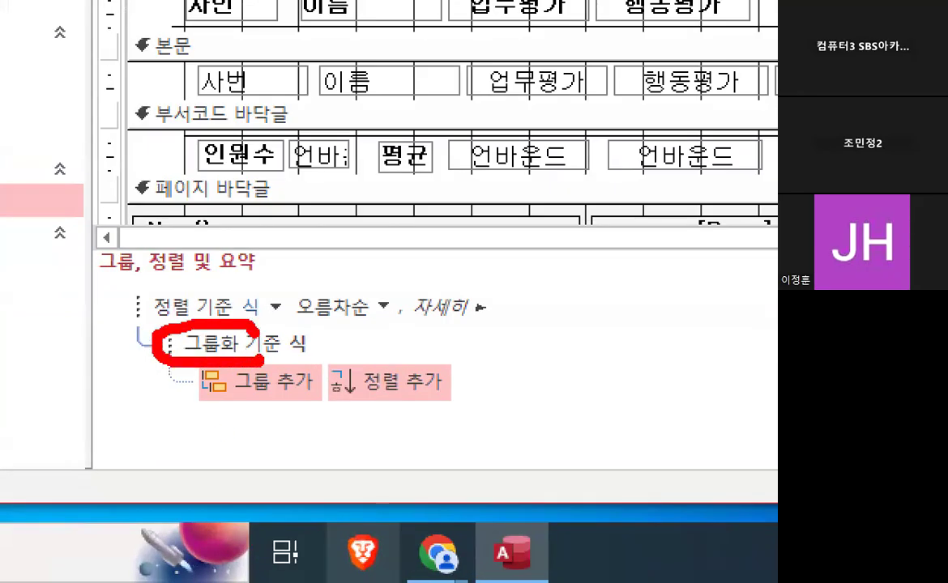
left_click_drag(506, 97, 603, 9)
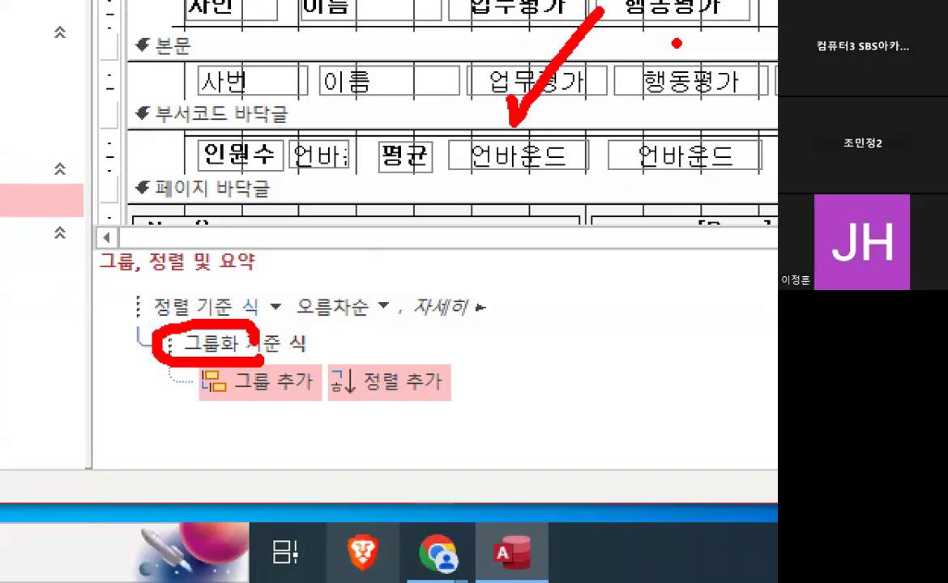
left_click_drag(327, 332, 361, 348)
left_click_drag(428, 150, 282, 334)
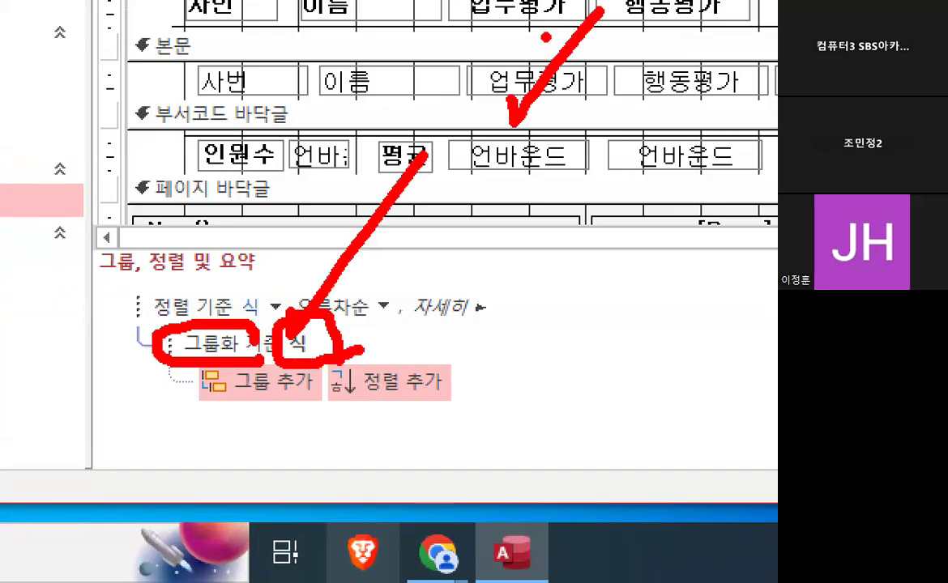
key("Escape")
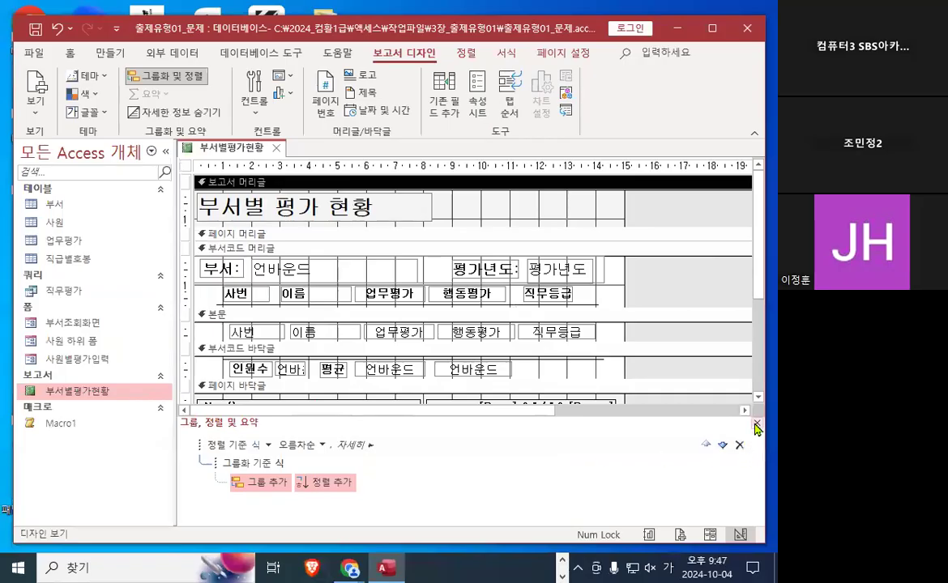
left_click(757, 426)
Locate the 부서코드 머리글 group header section in the report design.
key("ctrl+1")
mouse_move(375, 237)
left_mouse_down()
mouse_move(174, 243)
mouse_move(299, 229)
left_mouse_up()
key("Escape")
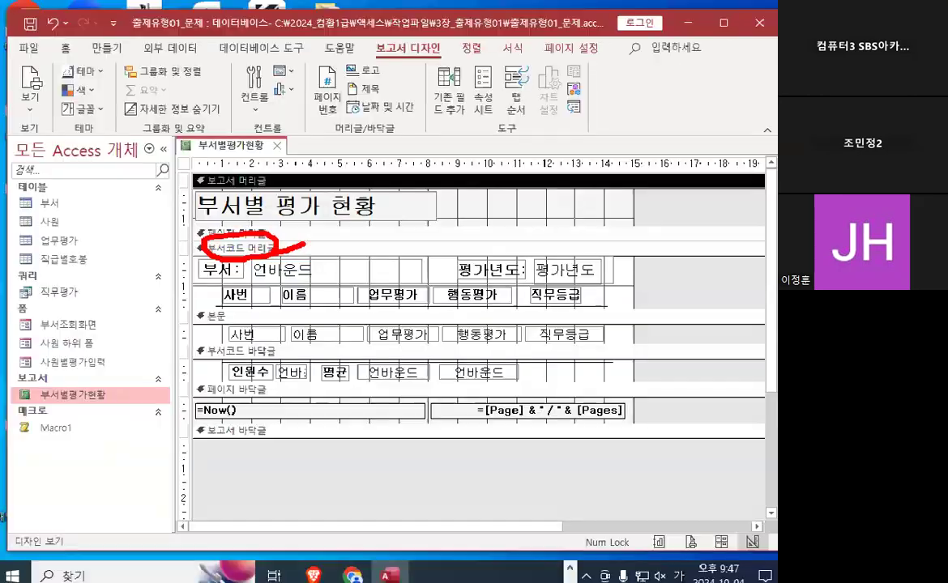
Switch to the Notepad notes and read which field names are inserted in 그룹 머리글.
key("alt+Tab")
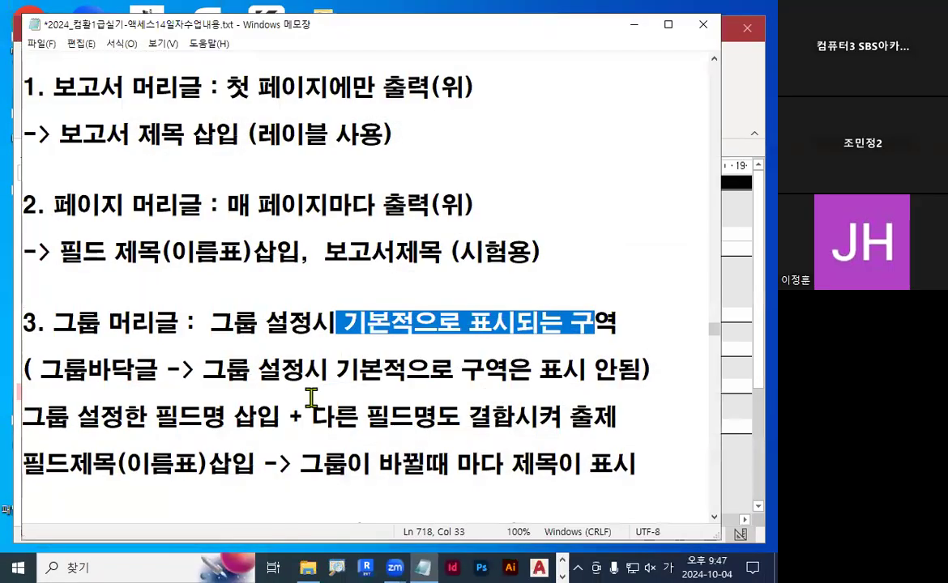
scroll(311, 402, "down", 1)
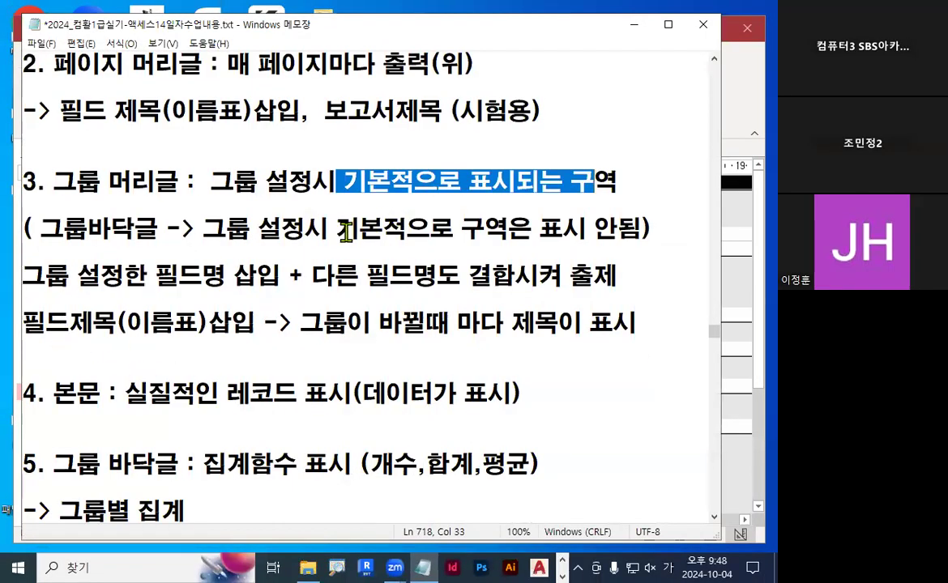
left_click_drag(311, 277, 454, 277)
left_click_drag(461, 277, 571, 275)
left_click(572, 267)
key("ctrl+2")
left_click_drag(31, 285, 252, 282)
left_click_drag(318, 289, 460, 284)
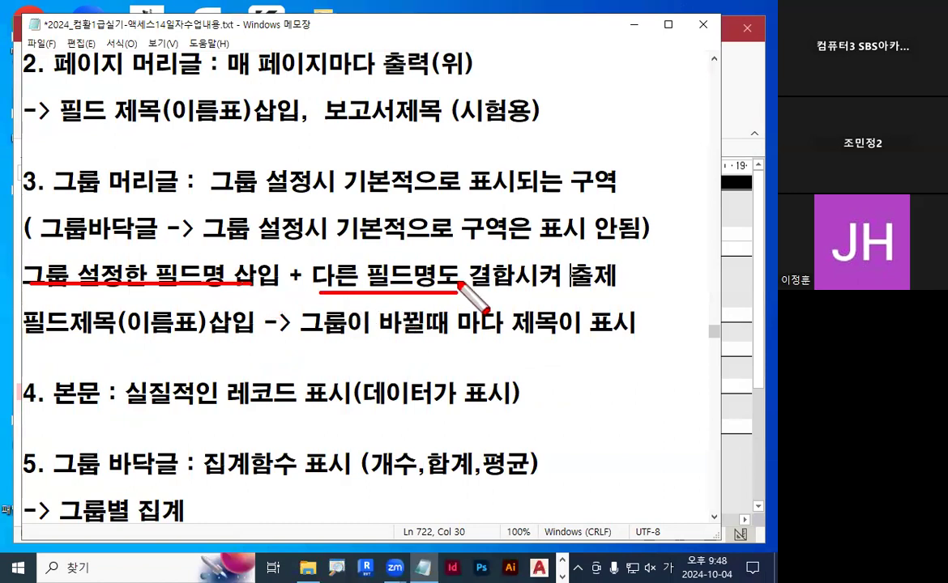
Review in the notes how 그룹 머리글 combines the grouping field with another field in exam questions.
mouse_move(230, 284)
left_mouse_down()
mouse_move(267, 255)
mouse_move(356, 265)
left_mouse_up()
left_click_drag(298, 286, 301, 289)
left_click_drag(595, 254, 638, 286)
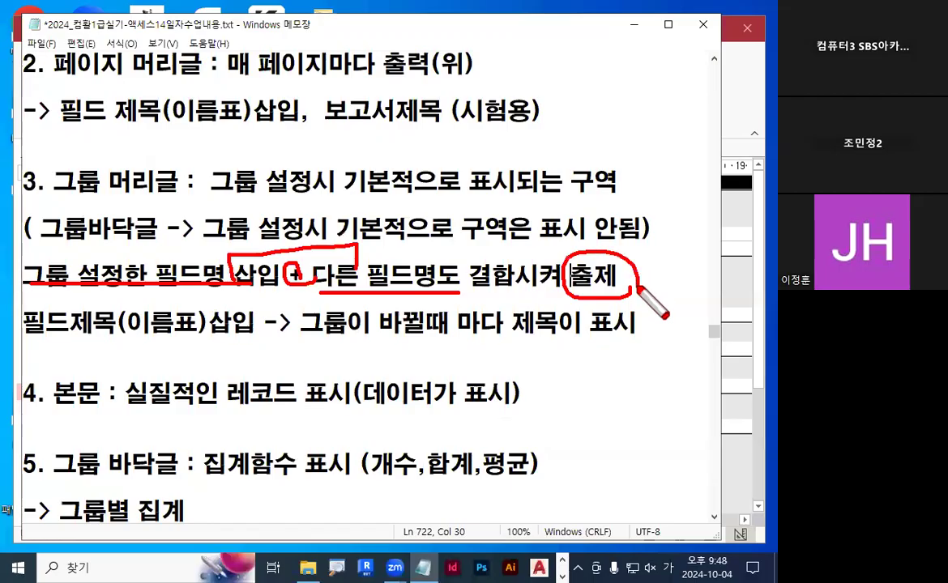
mouse_move(336, 247)
left_mouse_down()
mouse_move(365, 280)
mouse_move(458, 182)
left_mouse_up()
key("Escape")
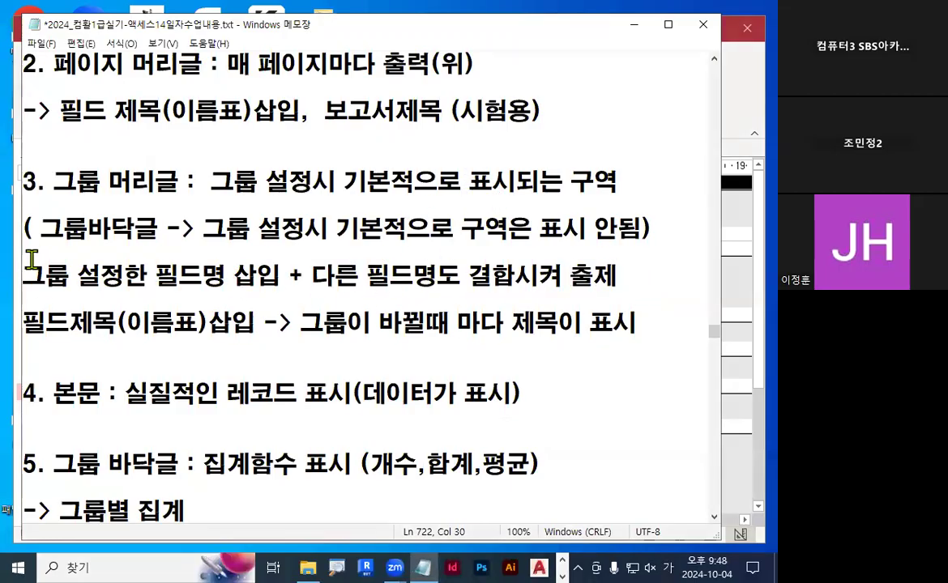
left_click_drag(53, 182, 179, 182)
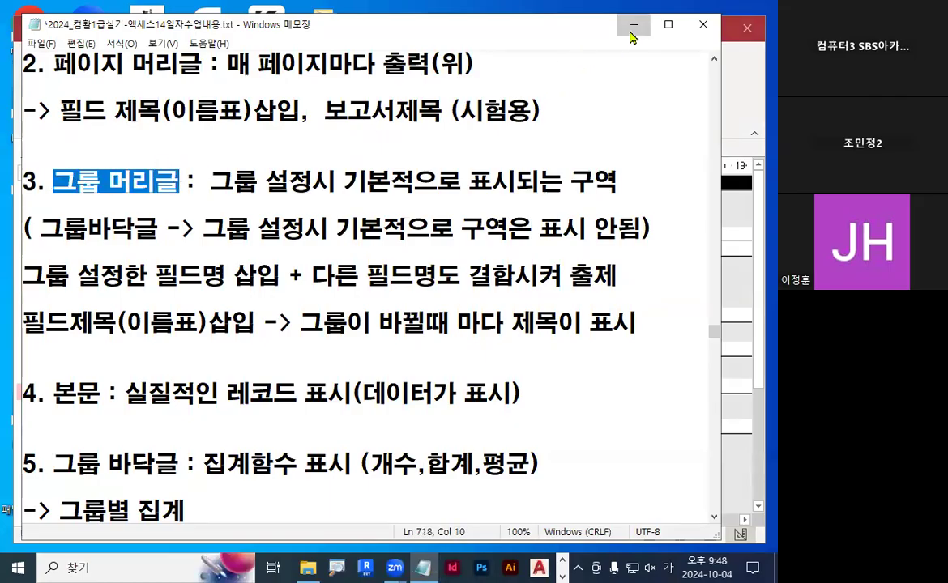
Return to Access and locate the 사번 and 이름 title labels in the 부서코드 머리글 section.
key("alt+Tab")
mouse_move(263, 254)
left_mouse_down()
mouse_move(188, 259)
mouse_move(243, 236)
left_mouse_up()
left_click_drag(391, 241, 396, 236)
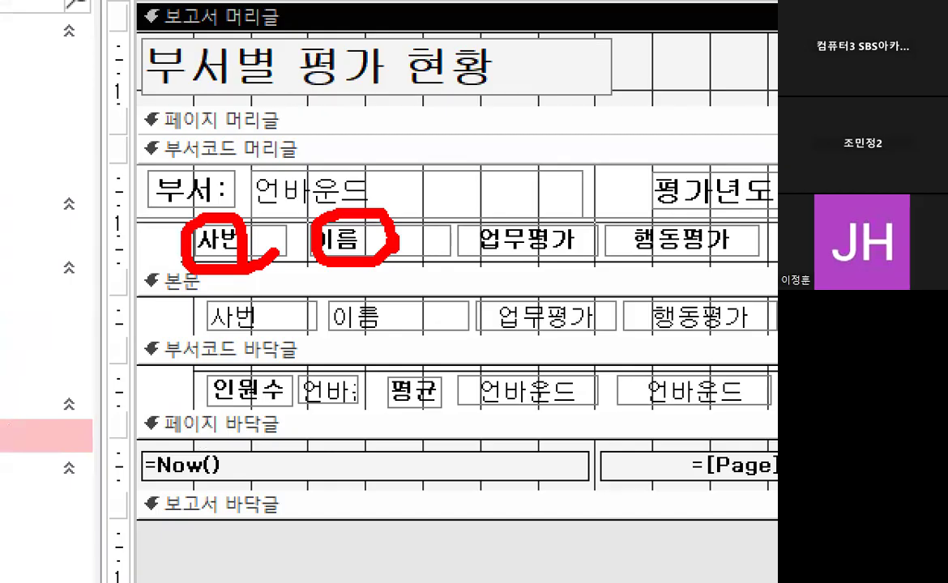
Locate the 업무평가 and 행동평가 title labels in the 부서코드 머리글 section and compare their placement with the 페이지 머리글 section.
mouse_move(560, 246)
left_mouse_down()
mouse_move(496, 213)
mouse_move(571, 247)
left_mouse_up()
left_click_drag(683, 243, 743, 253)
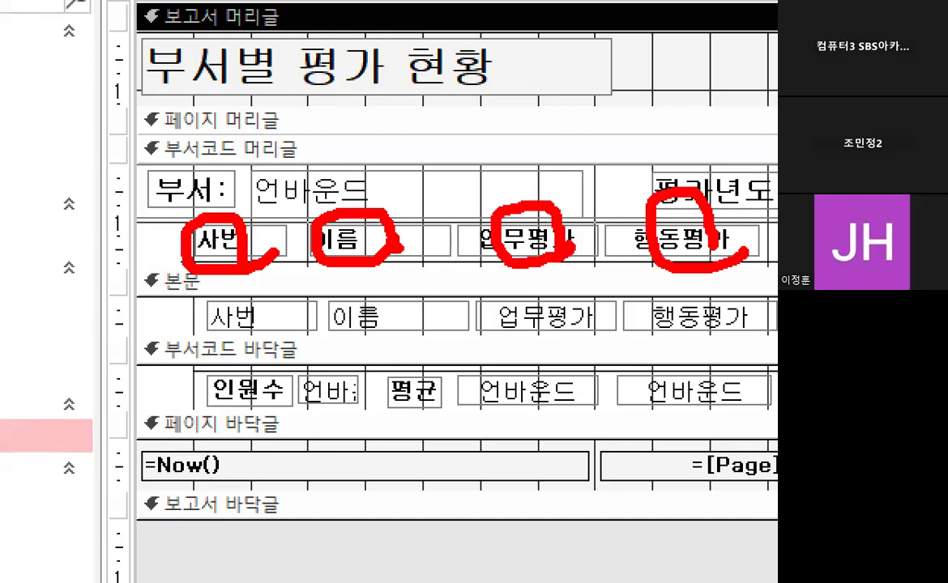
left_click_drag(206, 97, 264, 38)
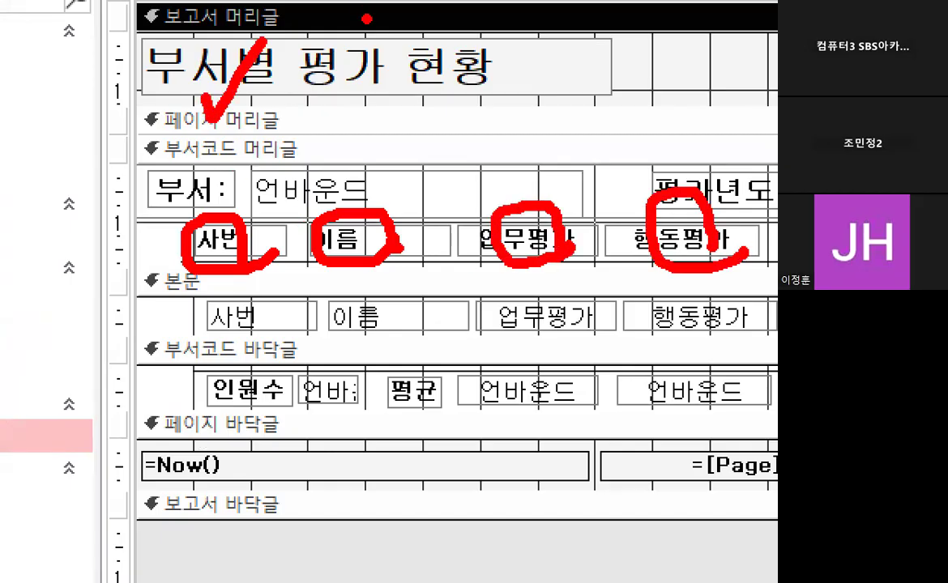
mouse_move(233, 222)
left_mouse_down()
mouse_move(185, 207)
mouse_move(233, 219)
left_mouse_up()
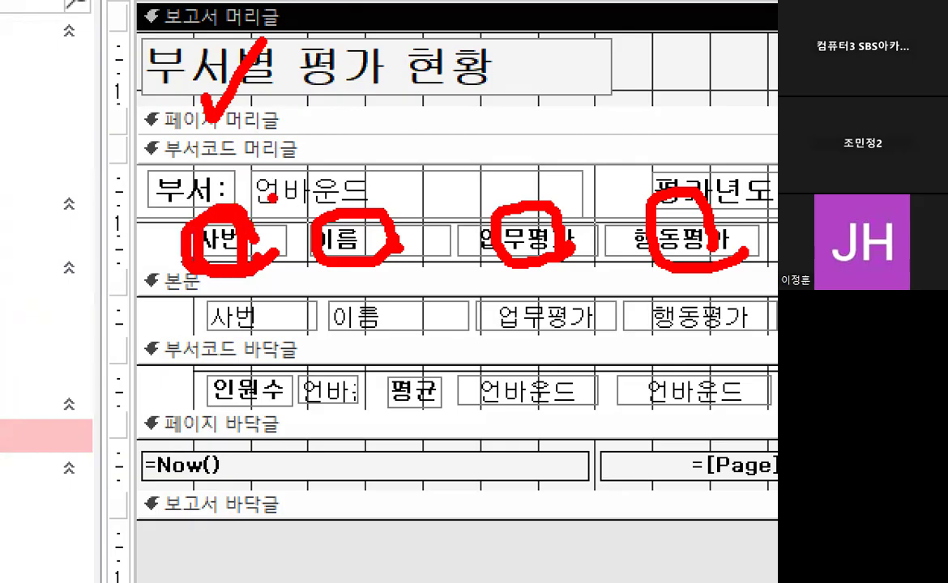
key("Escape")
Switch to the Notepad notes and read how often field titles print when inserted in 페이지 머리글 versus 그룹 머리글.
key("alt+Tab")
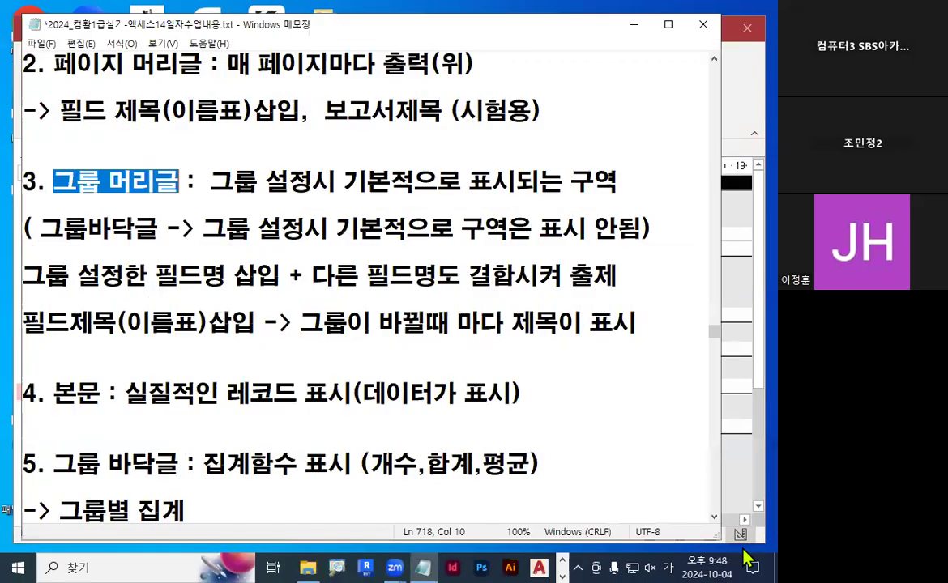
left_click_drag(55, 65, 431, 63)
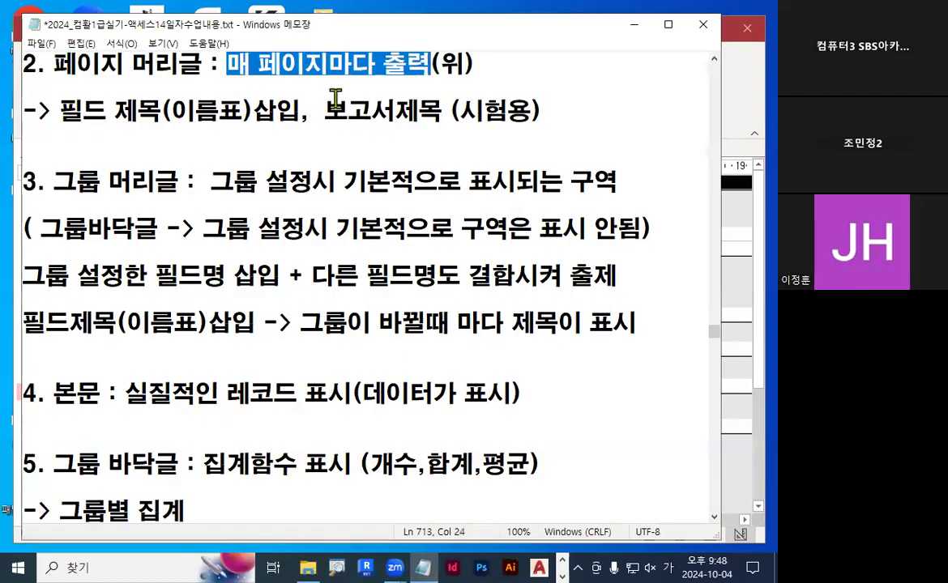
left_click_drag(53, 180, 178, 180)
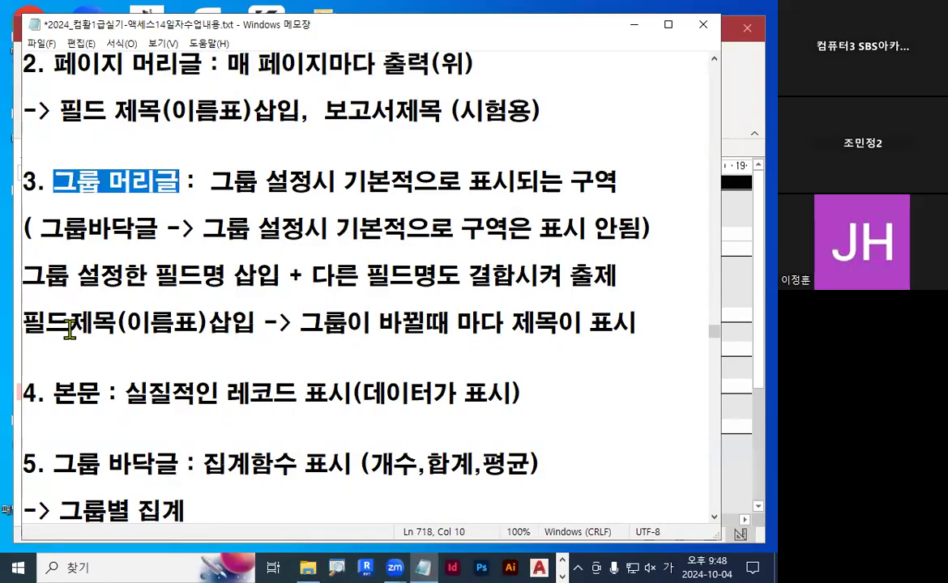
left_click_drag(30, 323, 230, 322)
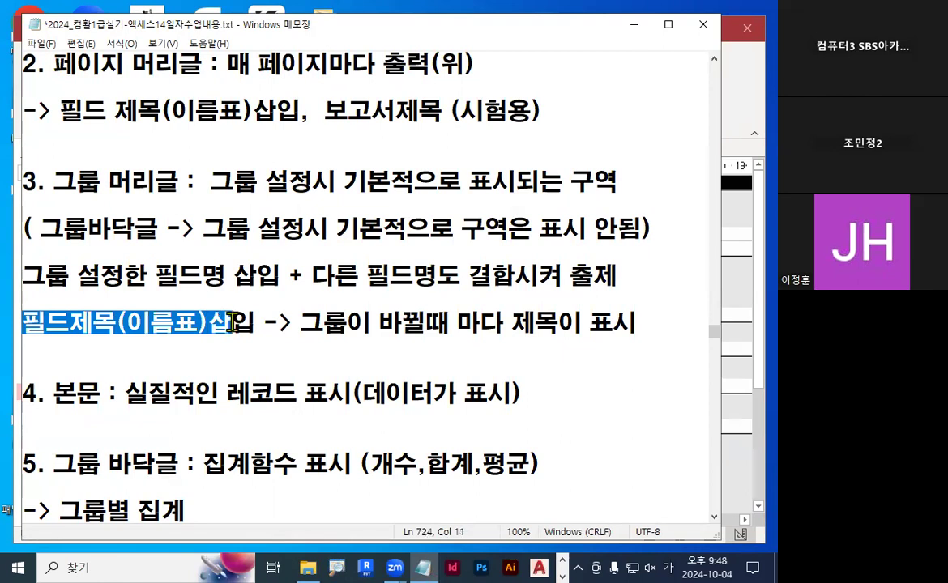
left_click_drag(291, 324, 459, 324)
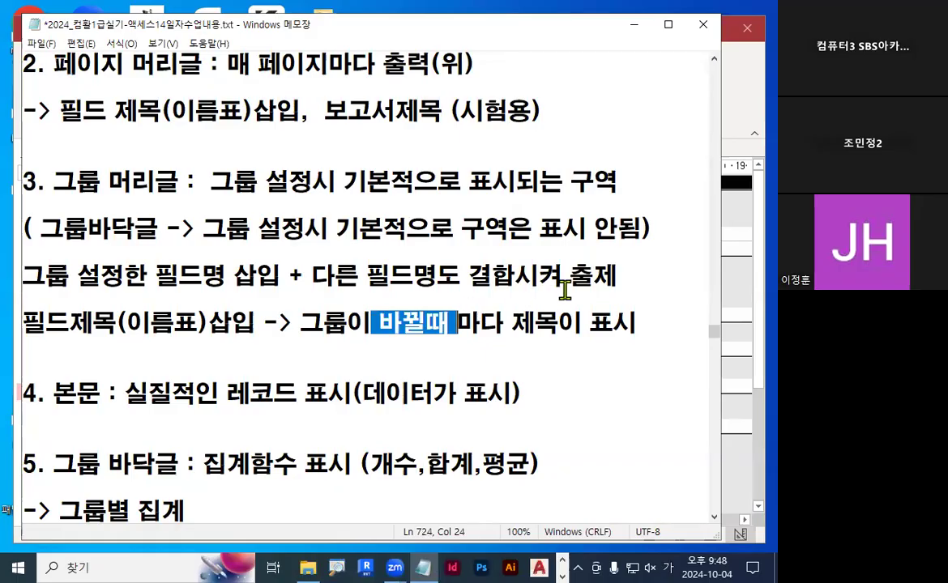
Compare the 필드 제목 entries noted under 페이지 머리글 and 그룹 머리글.
left_click_drag(52, 194, 152, 197)
left_click_drag(53, 79, 195, 74)
mouse_move(49, 338)
left_mouse_down()
mouse_move(122, 335)
mouse_move(47, 333)
left_mouse_up()
mouse_move(150, 81)
left_mouse_down()
mouse_move(93, 121)
mouse_move(158, 81)
left_mouse_up()
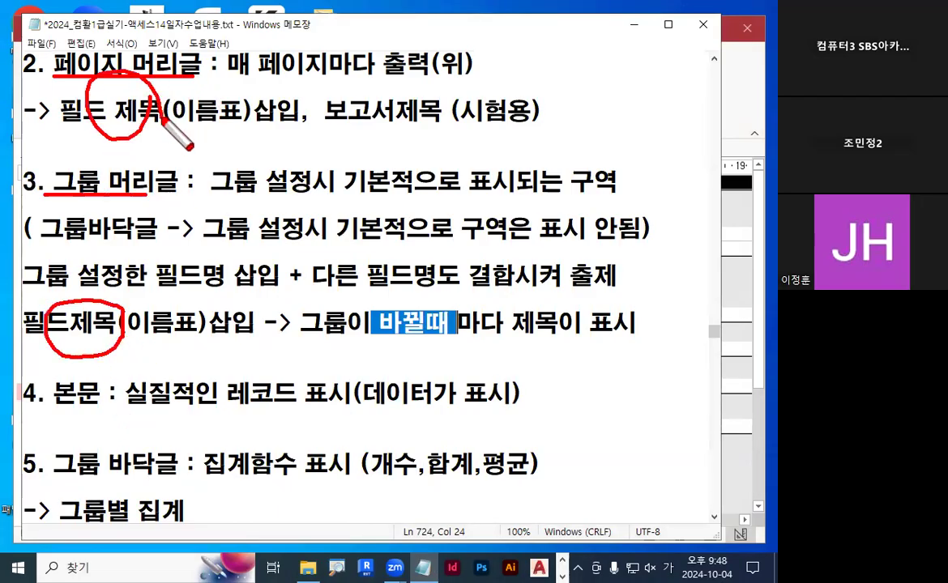
key("Escape")
Read the 본문 entry in the notes, and return to Access to examine the fields in the report's 본문 section.
left_click_drag(38, 399, 489, 393)
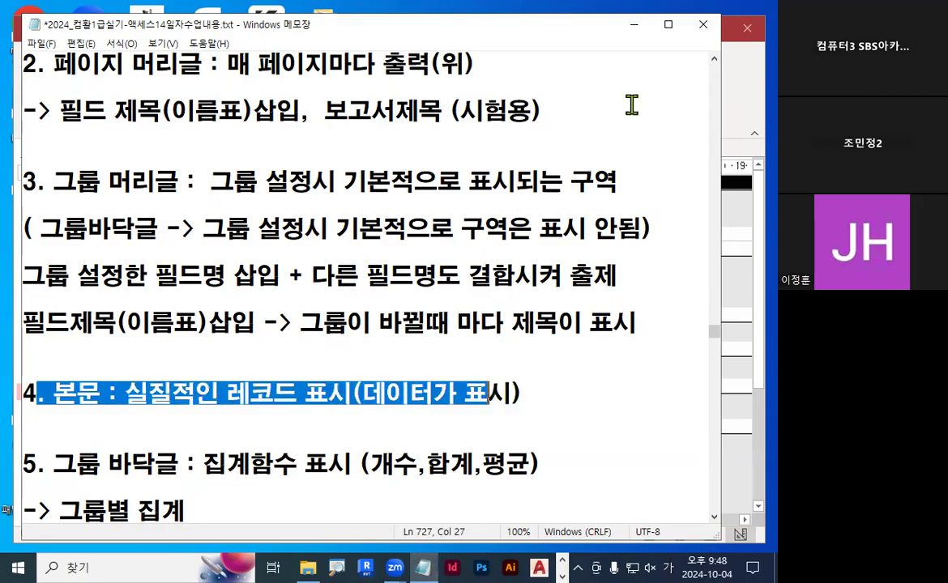
left_click(634, 29)
left_click(219, 316)
key("ctrl+1")
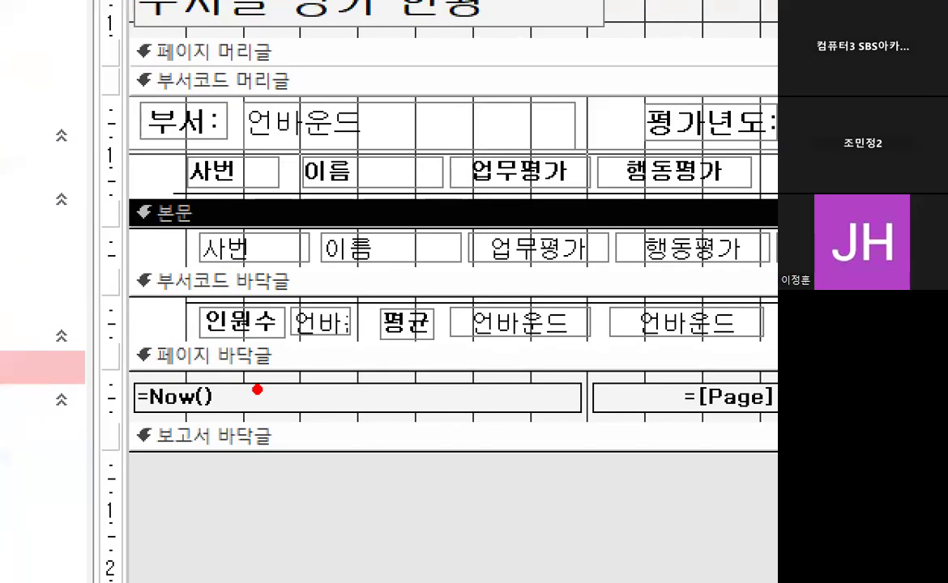
left_click_drag(166, 275, 774, 274)
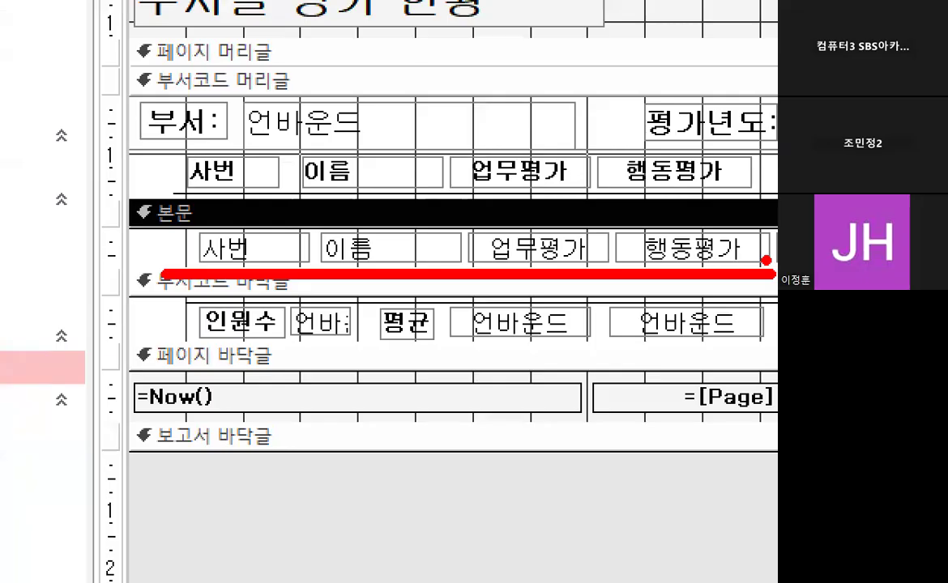
key("Escape")
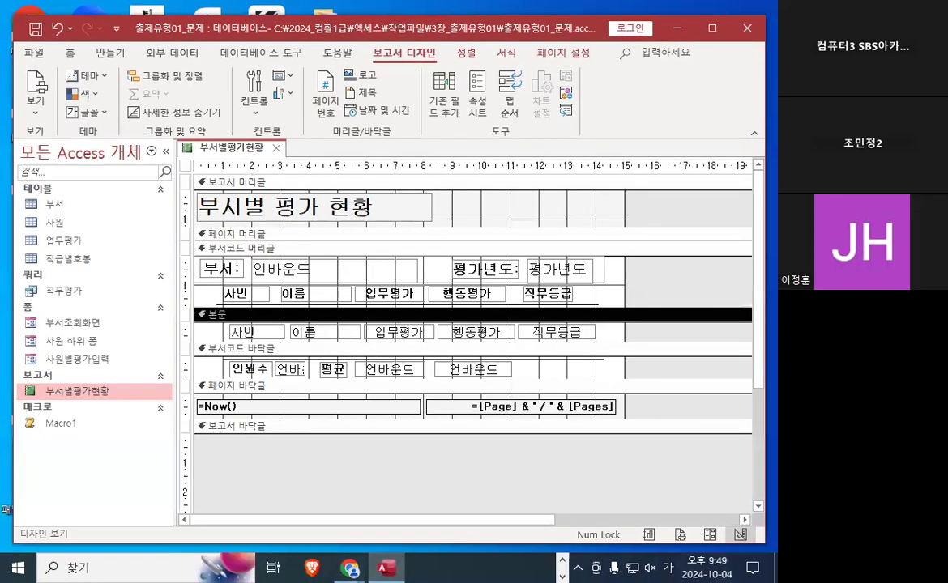
Switch to the Notepad notes and read which aggregate functions the 그룹 바닥글 section displays per group.
key("alt+Tab")
scroll(194, 342, "down", 2)
left_click_drag(55, 252, 341, 246)
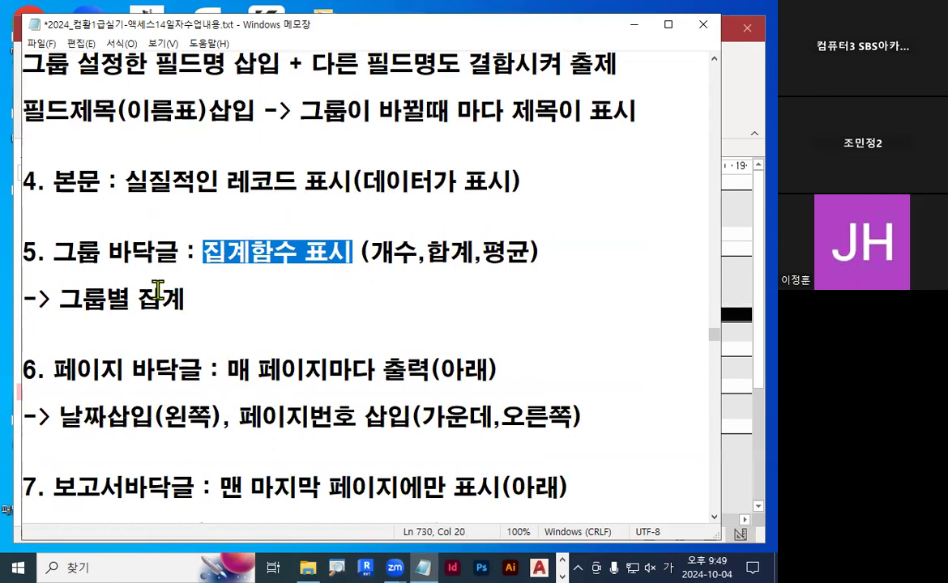
left_click_drag(60, 301, 180, 306)
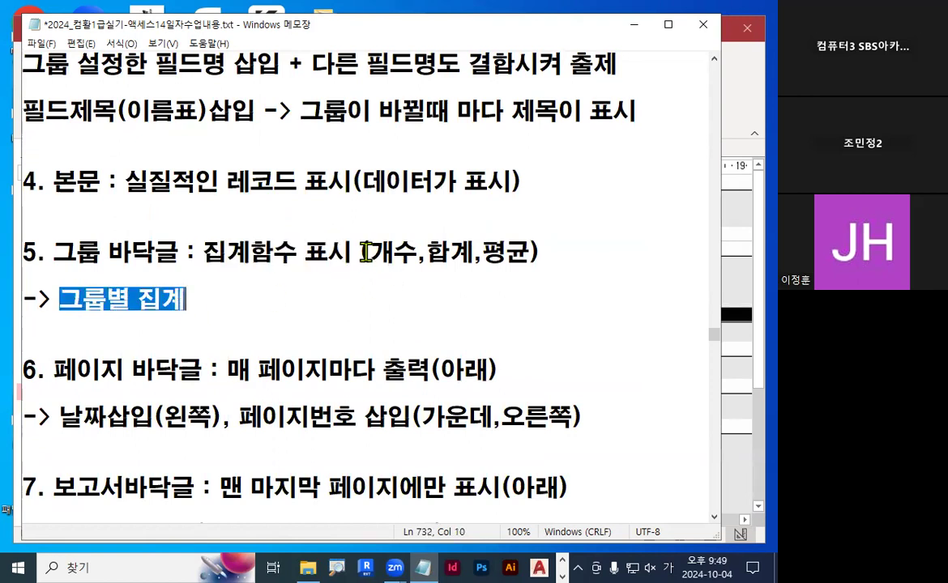
left_click_drag(369, 252, 540, 250)
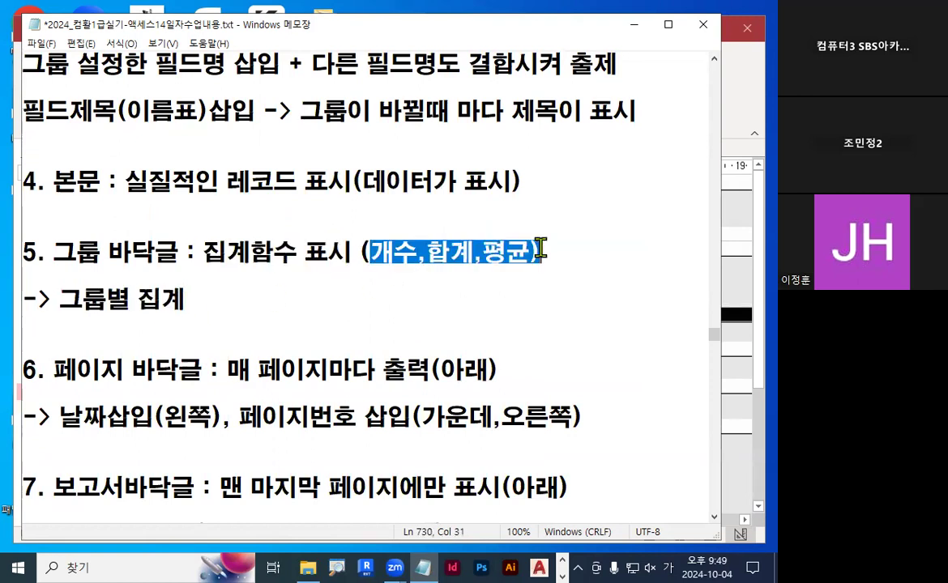
left_click(58, 372)
Return to Access, select the 부서코드 바닥글 section, and locate the 페이지 바닥글 section in the report design.
left_click(739, 217)
left_click(229, 350)
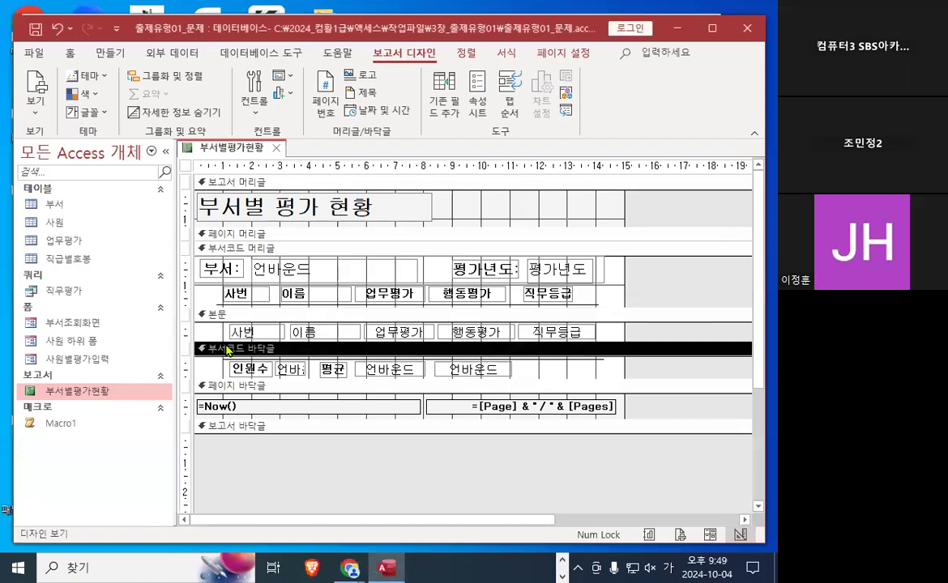
key("ctrl+1")
left_click(306, 303)
mouse_move(310, 304)
left_mouse_down()
mouse_move(206, 317)
mouse_move(292, 310)
left_mouse_up()
key("Escape")
key("ctrl+1")
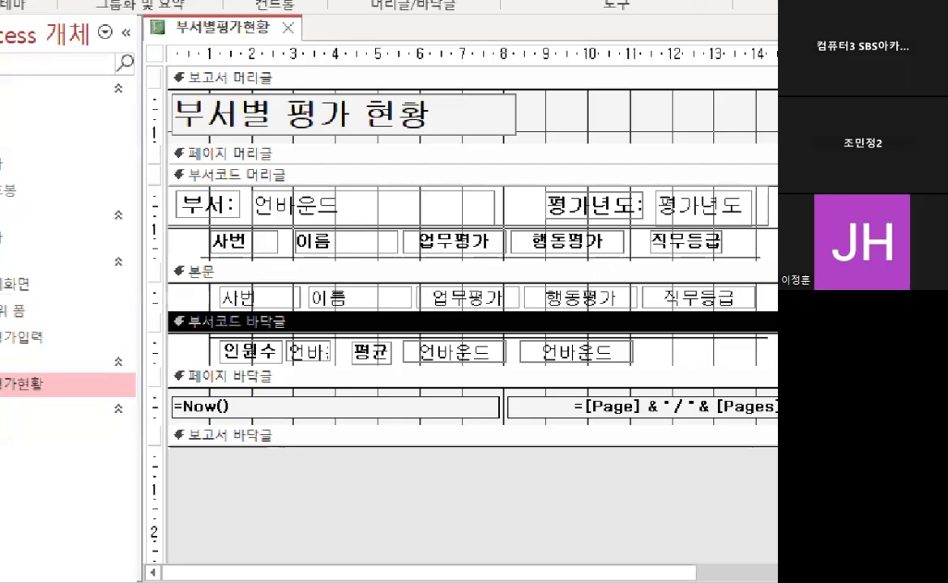
left_click(300, 383)
mouse_move(304, 382)
left_mouse_down()
mouse_move(148, 363)
mouse_move(307, 408)
left_mouse_up()
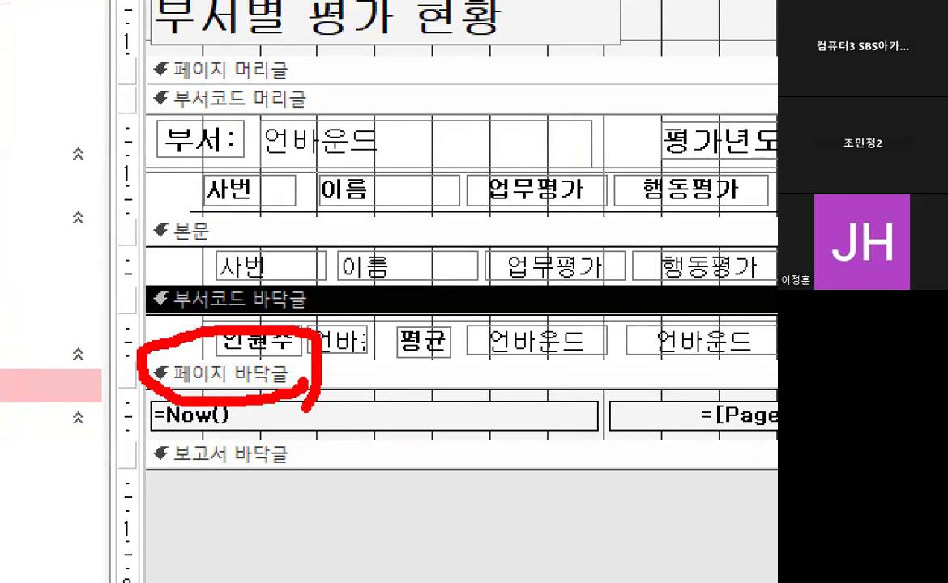
key("Escape")
Switch to the Notepad notes and read what 페이지 바닥글 contains and when it prints.
key("alt+Tab")
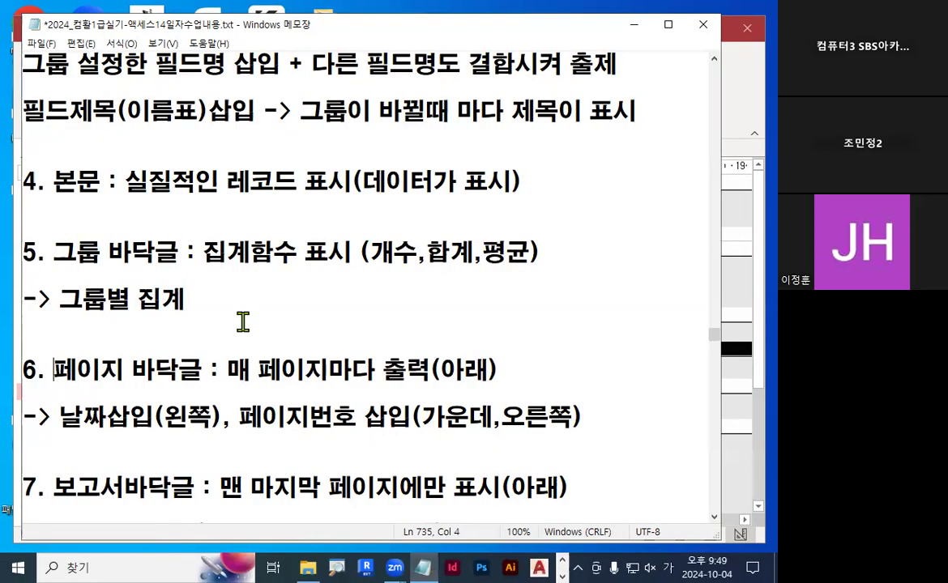
scroll(243, 322, "down", 1)
left_click_drag(60, 347, 162, 346)
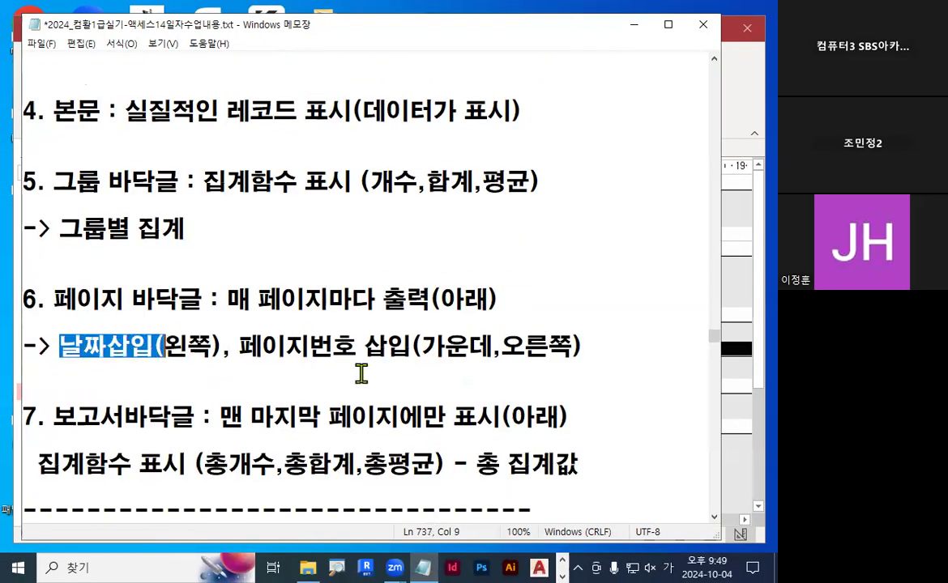
left_click_drag(241, 347, 401, 347)
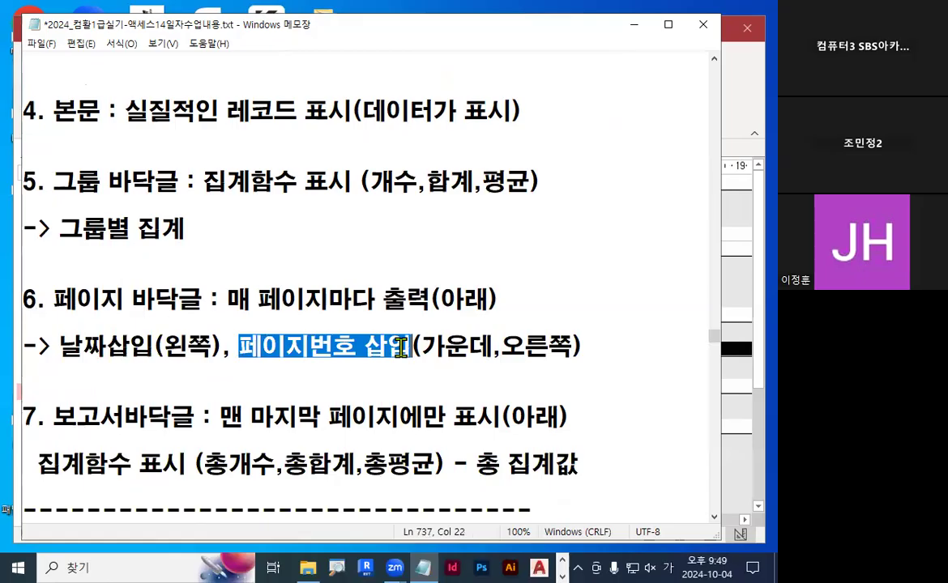
left_click_drag(226, 300, 522, 303)
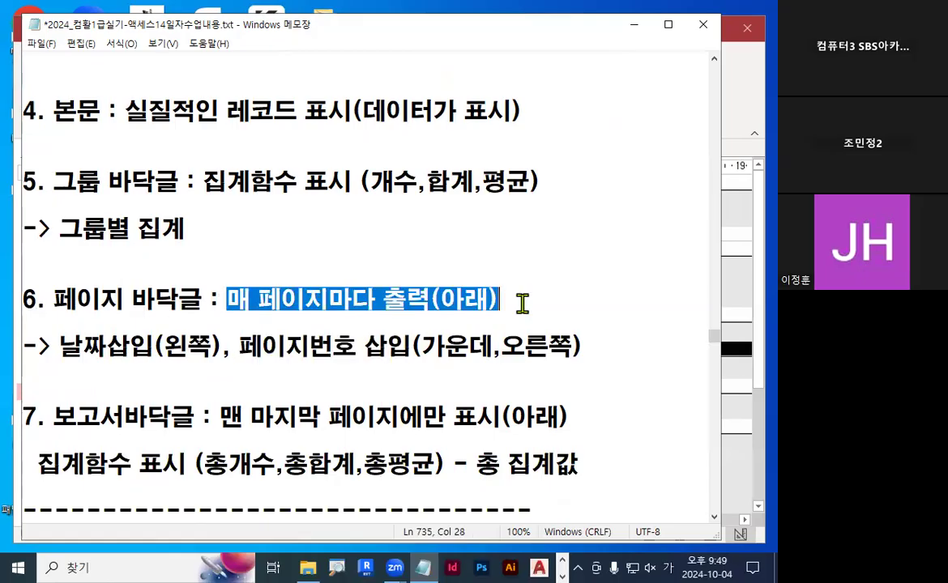
left_click(388, 395)
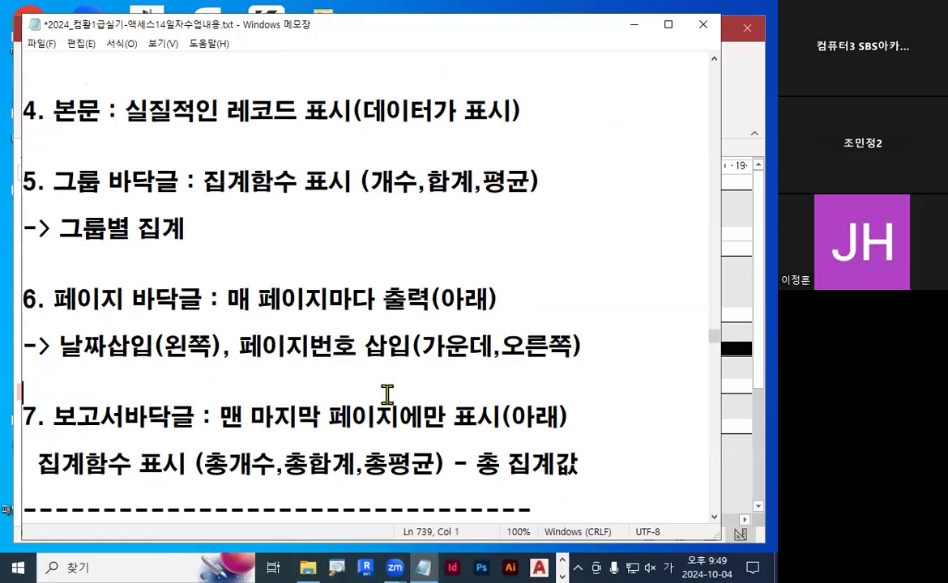
Return to Access and locate the 보고서 바닥글 section in the report design.
left_click(635, 25)
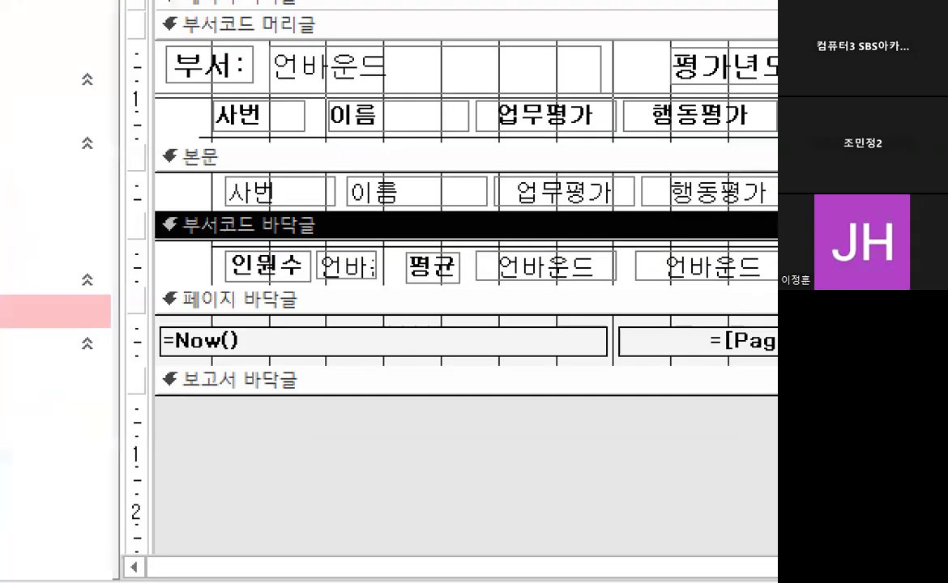
mouse_move(295, 367)
left_mouse_down()
mouse_move(167, 377)
mouse_move(295, 372)
left_mouse_up()
key("Escape")
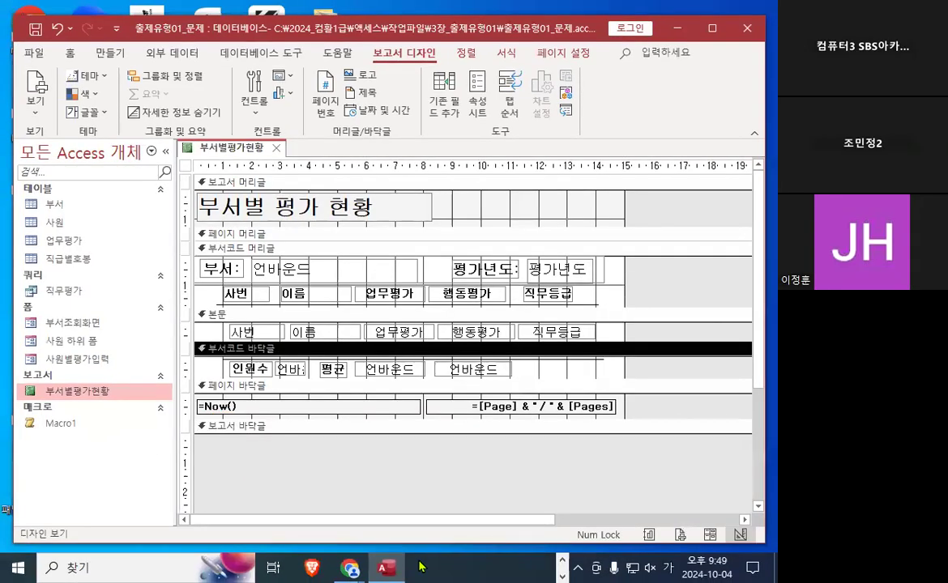
Switch to the Notepad notes and read where 보고서바닥글 prints and what it displays.
key("alt+Tab")
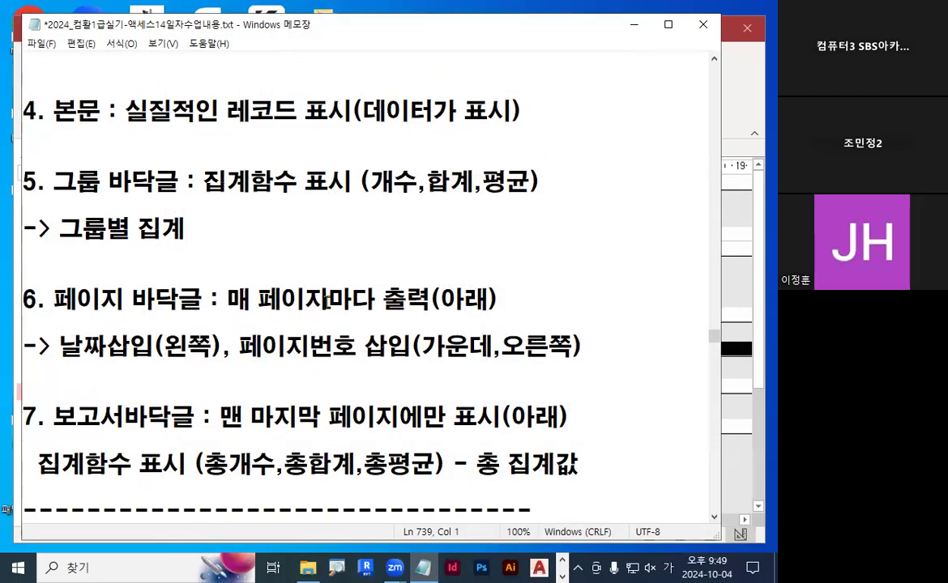
scroll(297, 284, "down", 1)
left_click_drag(220, 276, 322, 275)
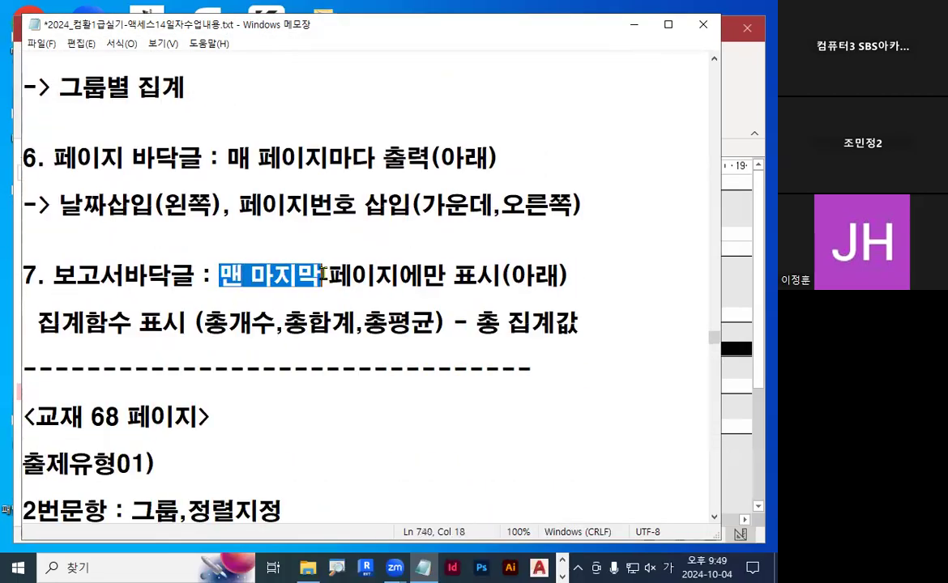
left_click_drag(477, 275, 550, 273)
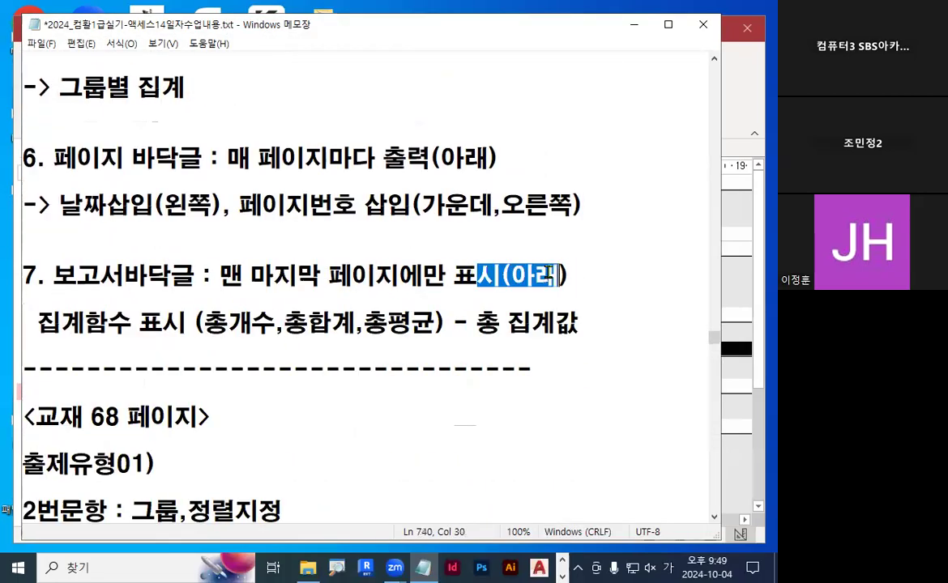
left_click_drag(37, 324, 192, 324)
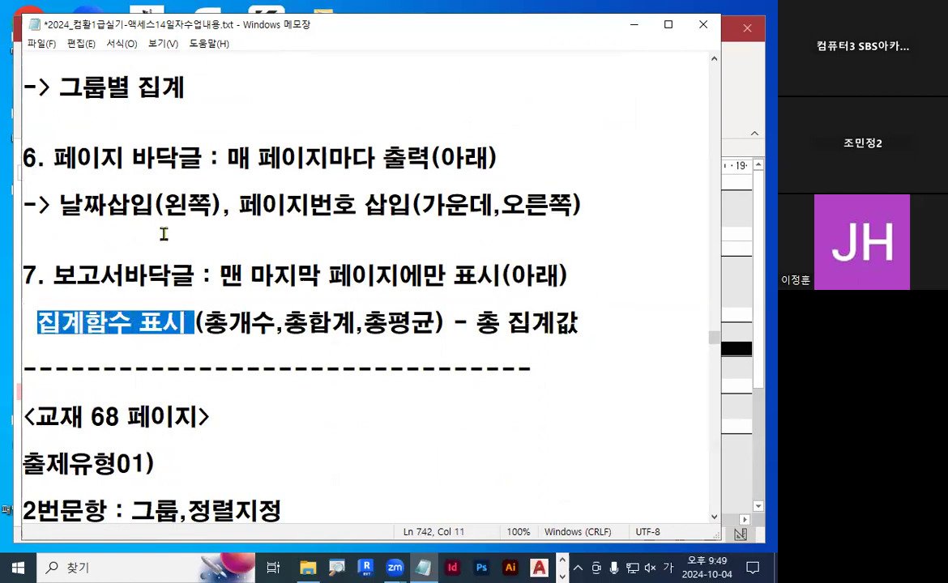
Reread the 그룹 바닥글 entry in the notes about 그룹별 집계.
scroll(163, 234, "up", 2)
left_click_drag(54, 181, 298, 177)
left_click_drag(56, 228, 187, 227)
scroll(198, 314, "down", 1)
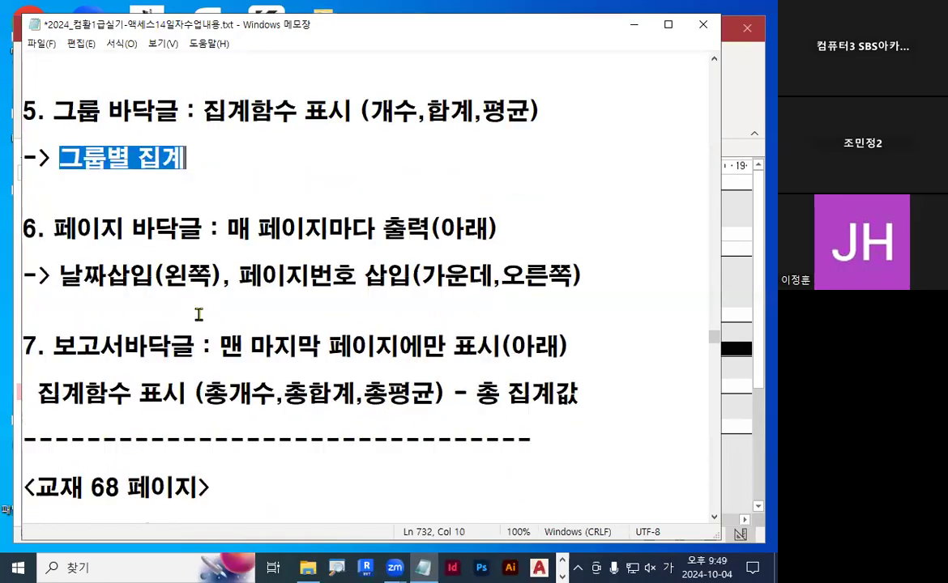
Read the 보고서바닥글 entry's overall aggregates in the notes: 총개수, 총합계 and 총평균.
left_click_drag(58, 348, 202, 346)
left_click_drag(38, 393, 142, 393)
left_click_drag(204, 393, 231, 391)
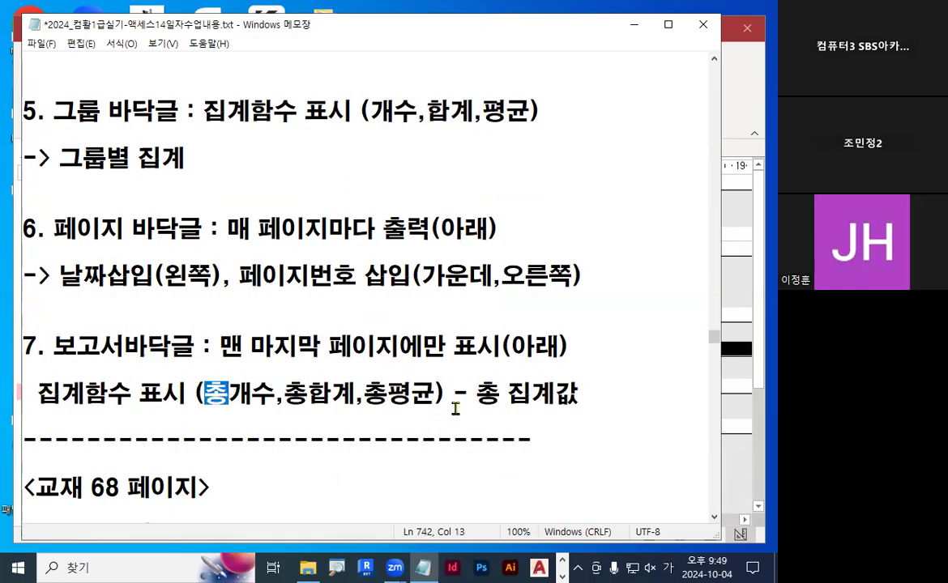
left_click_drag(253, 393, 330, 393)
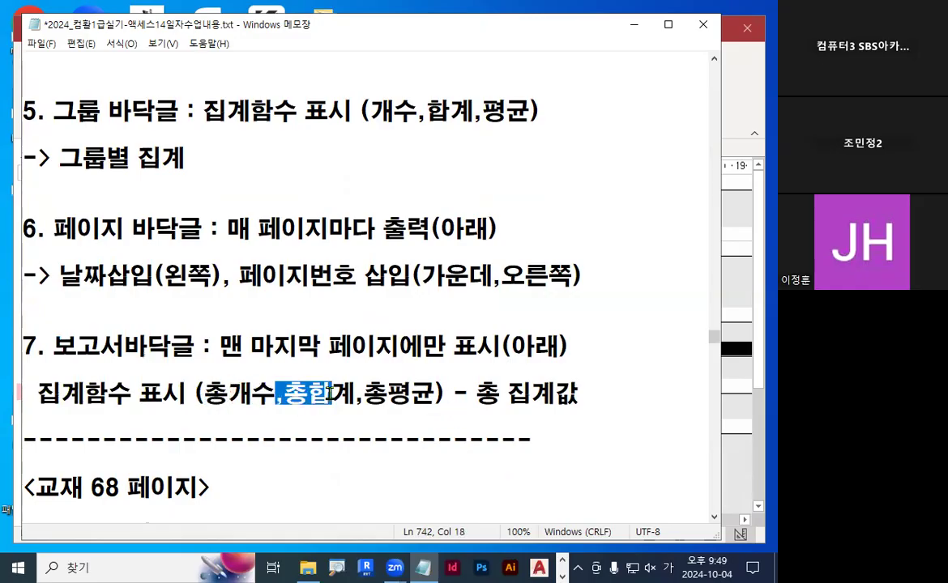
Circle 그룹 바닥글 and 보고서바닥글 in the notes, underline 그룹별, and check-mark both 집계함수 descriptions to compare the two footers.
mouse_move(162, 107)
left_mouse_down()
mouse_move(85, 134)
mouse_move(40, 113)
mouse_move(133, 79)
left_mouse_up()
left_click_drag(134, 78, 166, 108)
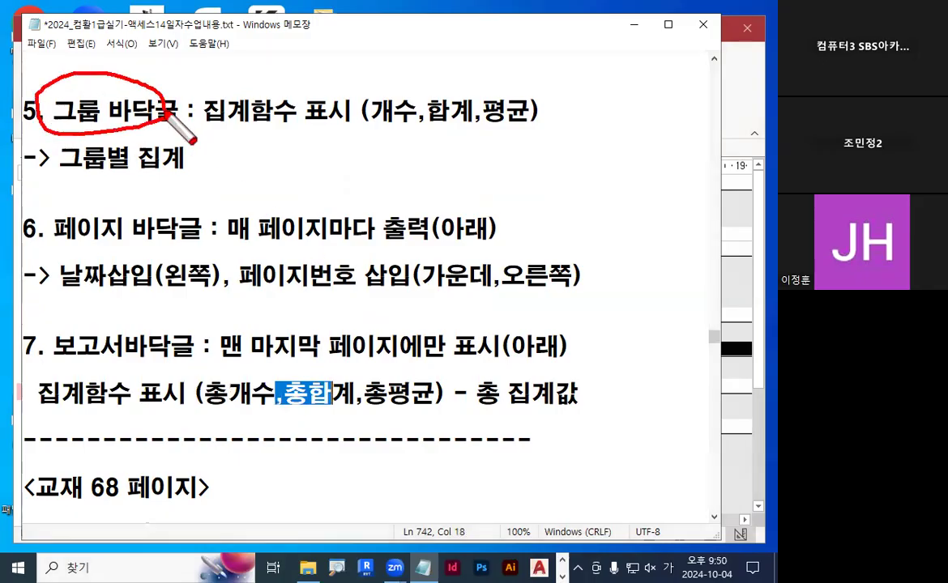
left_click_drag(75, 172, 130, 172)
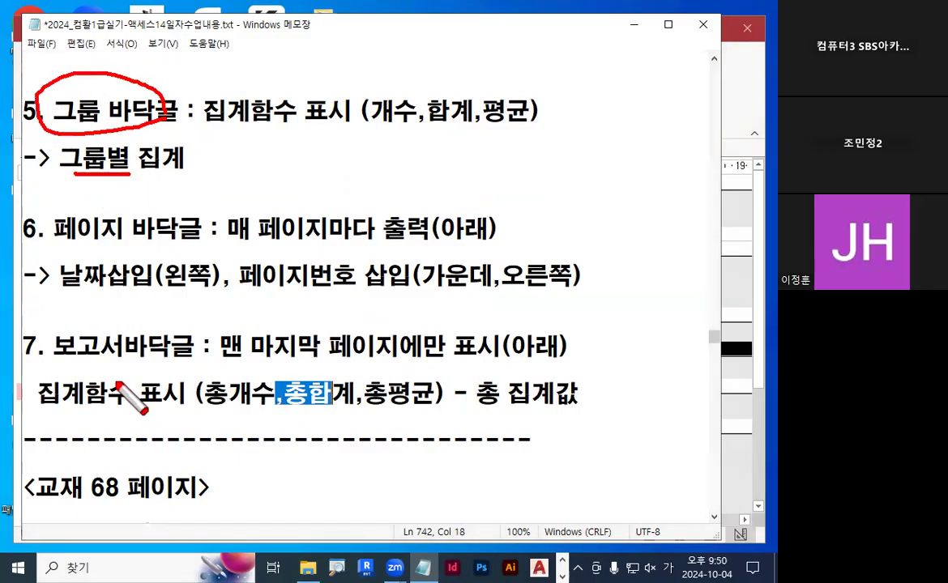
left_click_drag(142, 361, 166, 324)
left_click_drag(268, 113, 291, 103)
left_click_drag(272, 386, 300, 356)
left_click_drag(279, 199, 303, 195)
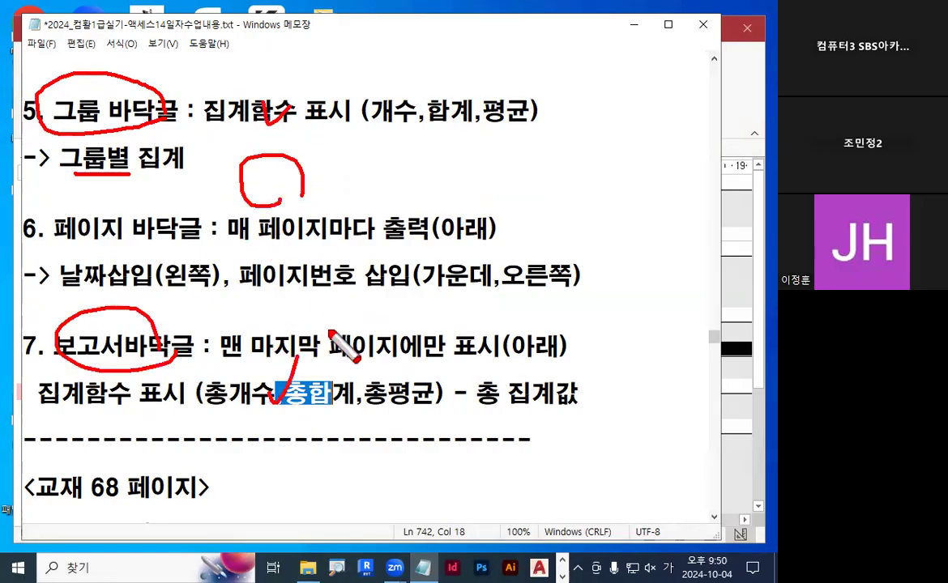
key("Escape")
Compare the 그룹별 집계 line with the 보고서바닥글 aggregates by highlighting both and circling 총합계 and 총평균.
left_click_drag(58, 158, 187, 158)
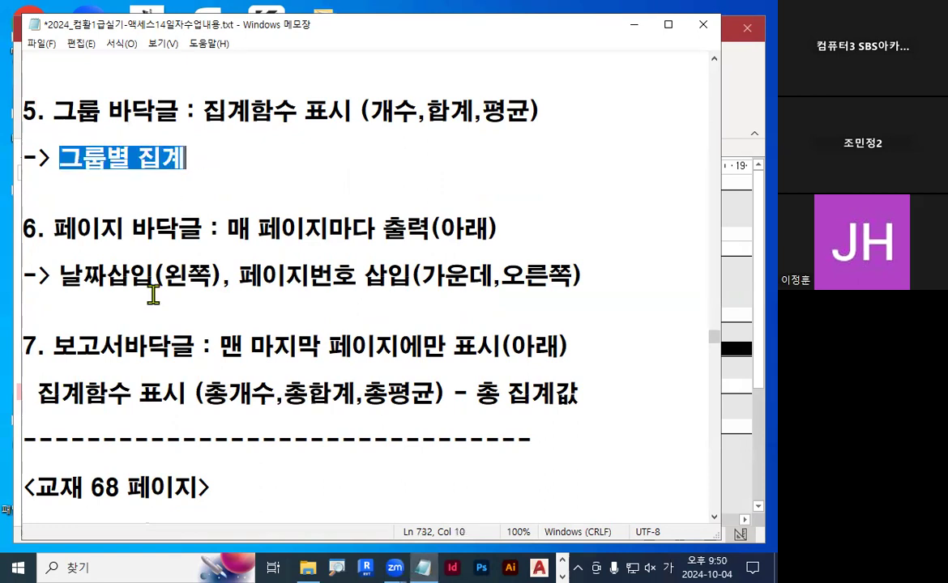
left_click_drag(37, 394, 533, 396)
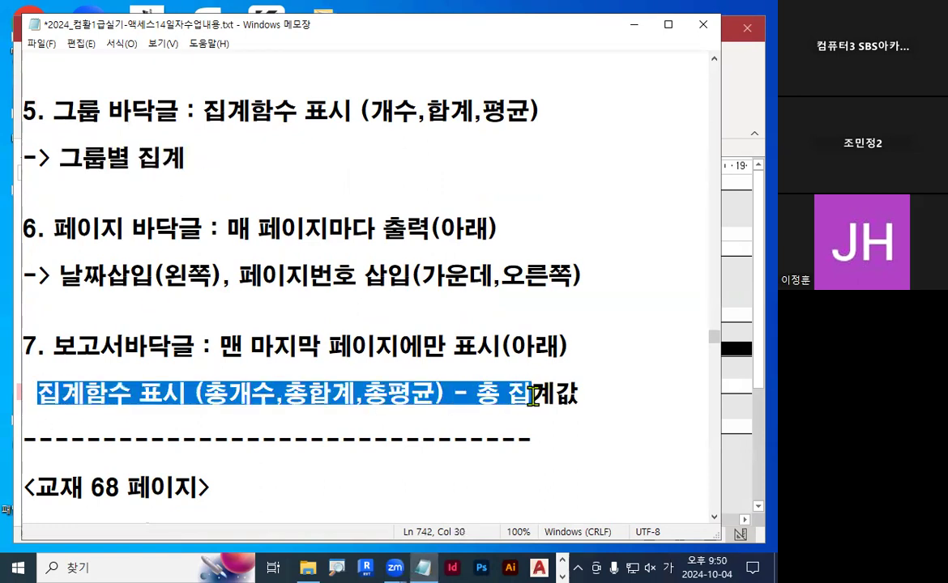
key("ctrl+2")
mouse_move(459, 360)
left_mouse_down()
mouse_move(454, 423)
mouse_move(448, 413)
left_mouse_up()
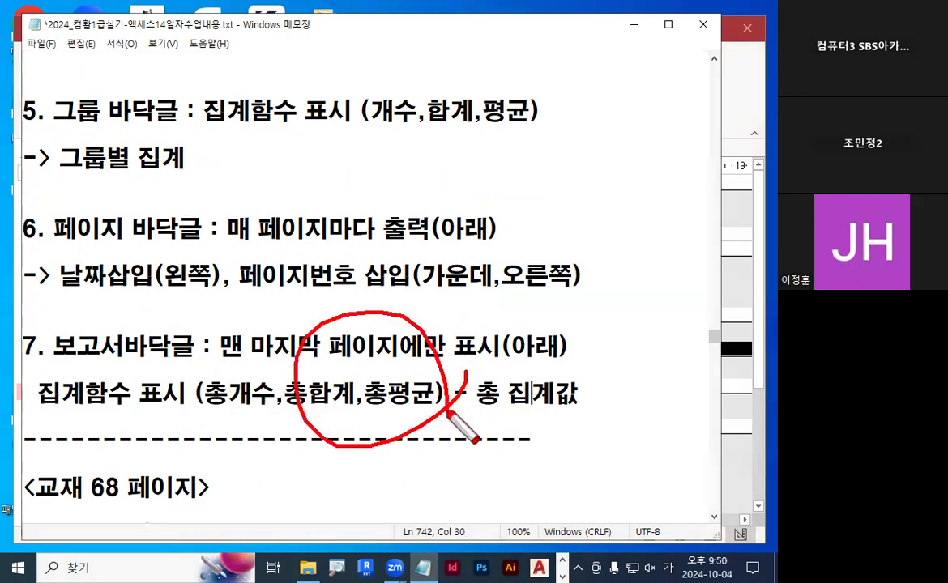
key("Escape")
Review footer entries 5 to 7 in the notes together, marking them with a long bracket and a check mark.
key("ctrl+2")
left_click_drag(551, 49, 632, 446)
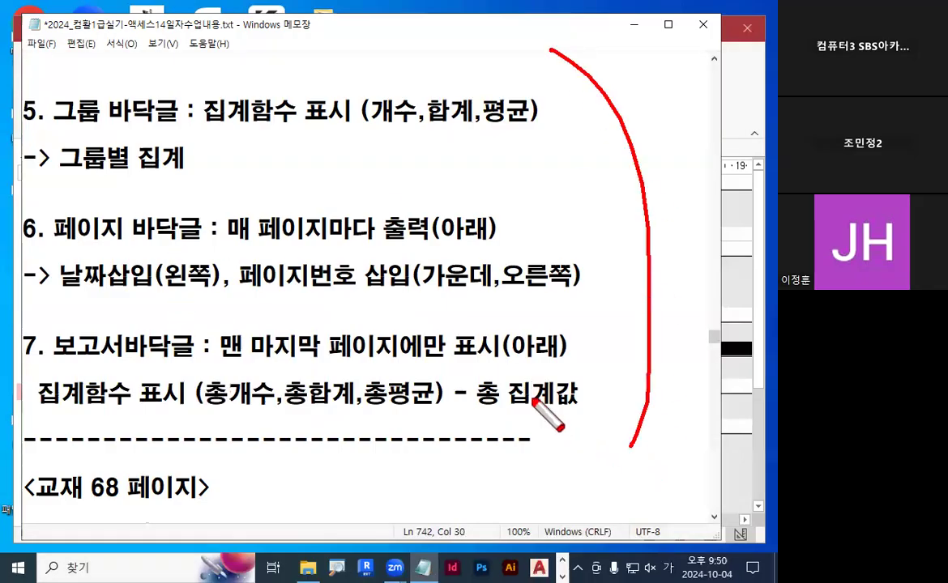
left_click_drag(253, 197, 377, 116)
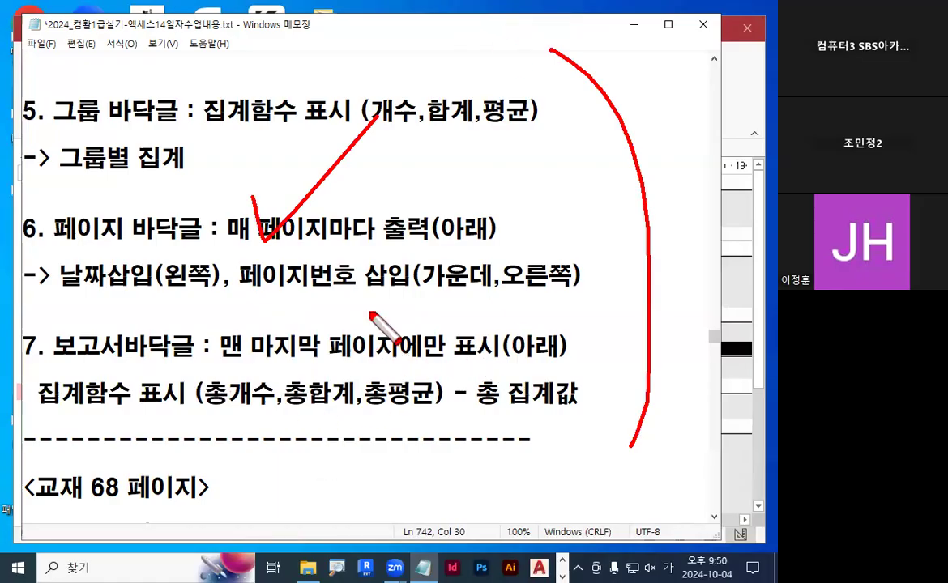
key("Escape")
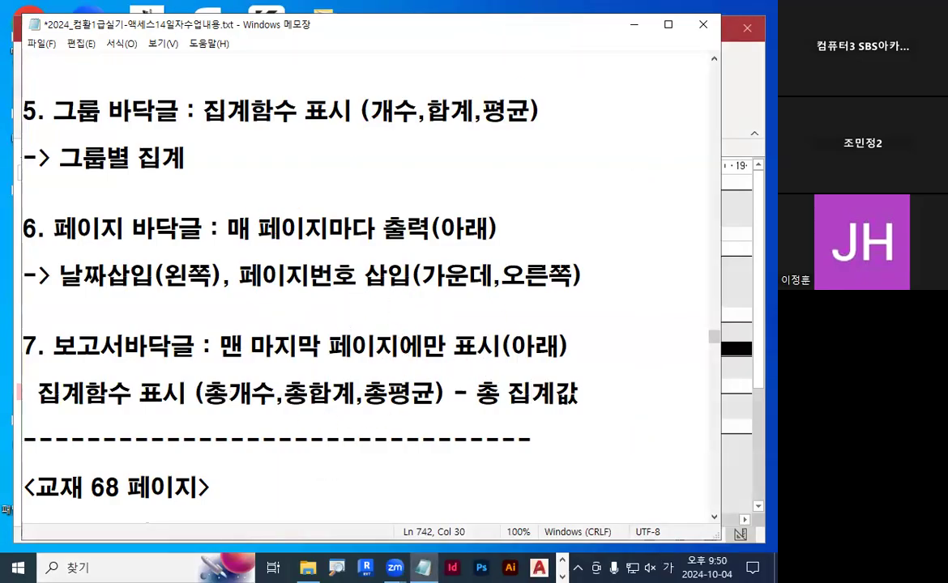
key("ctrl+2")
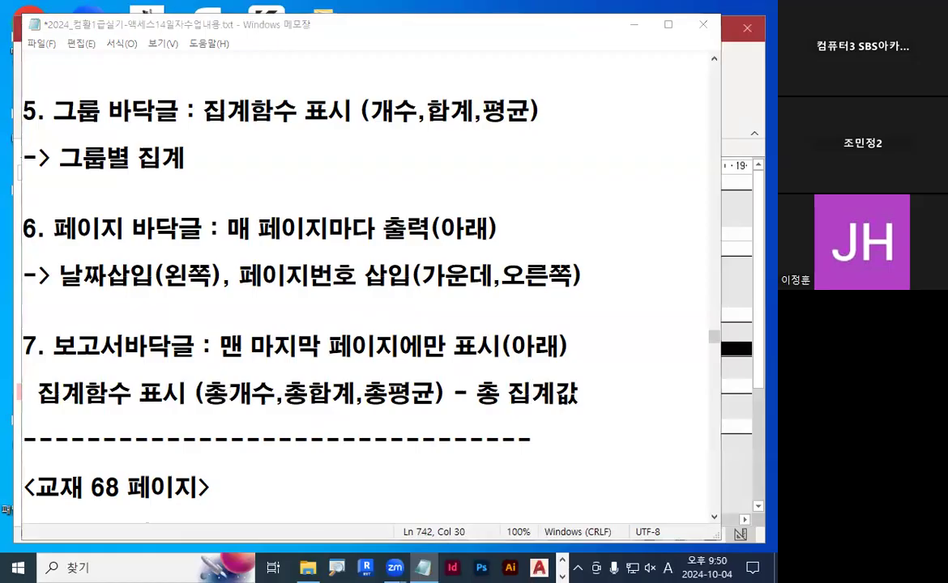